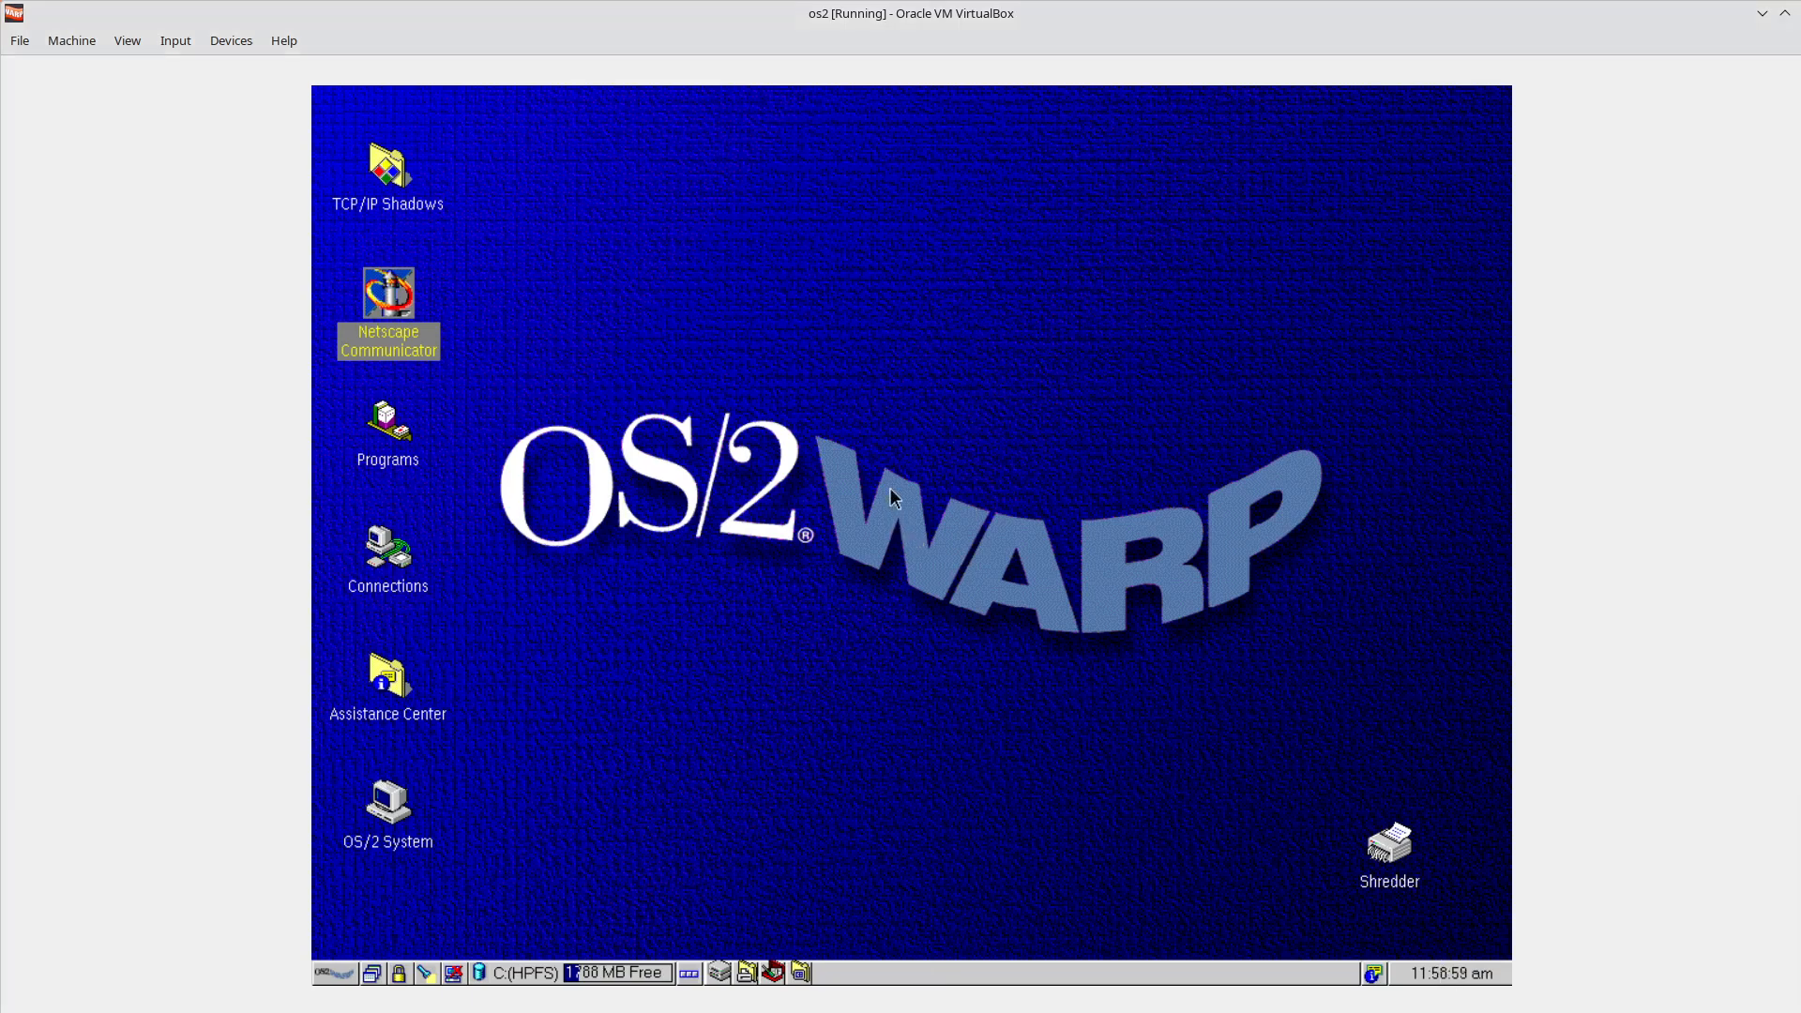
Check the date in the taskbar clock, dismiss the tray options menu, and open the desktop objects menu.
{"action": "left_click", "coordinate": [1461, 975]}
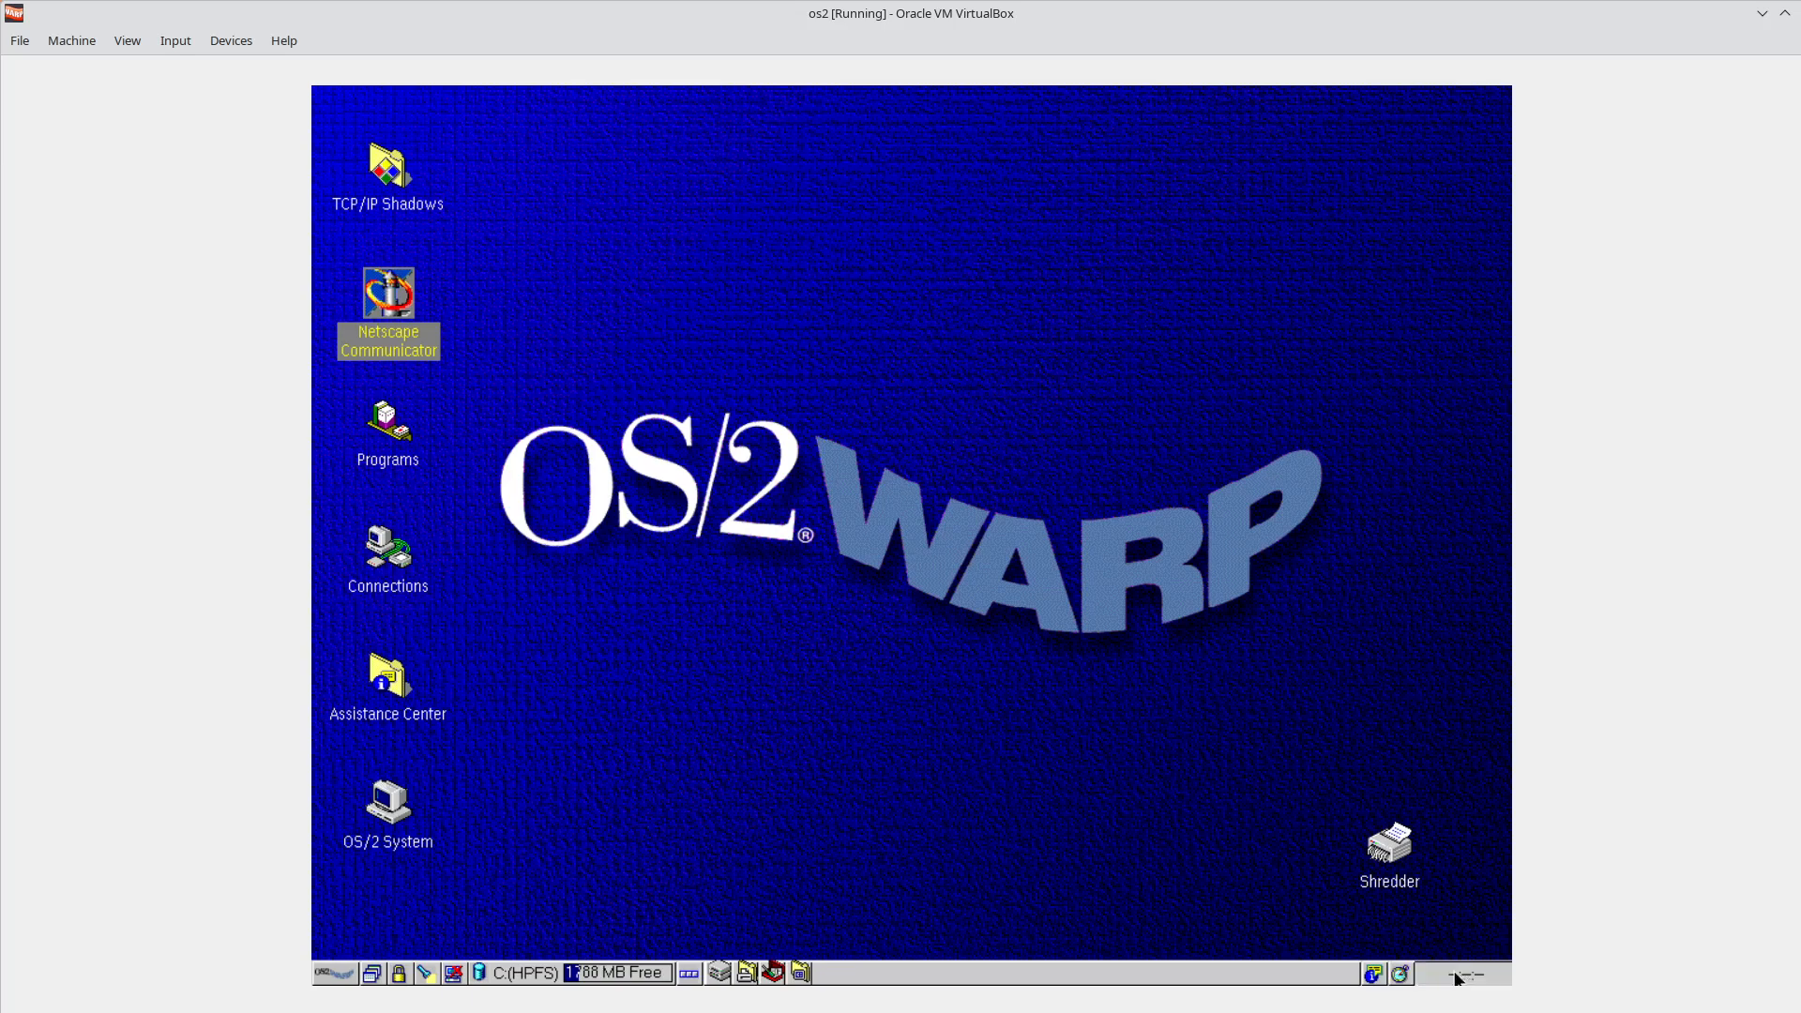
{"action": "right_click", "coordinate": [1456, 979]}
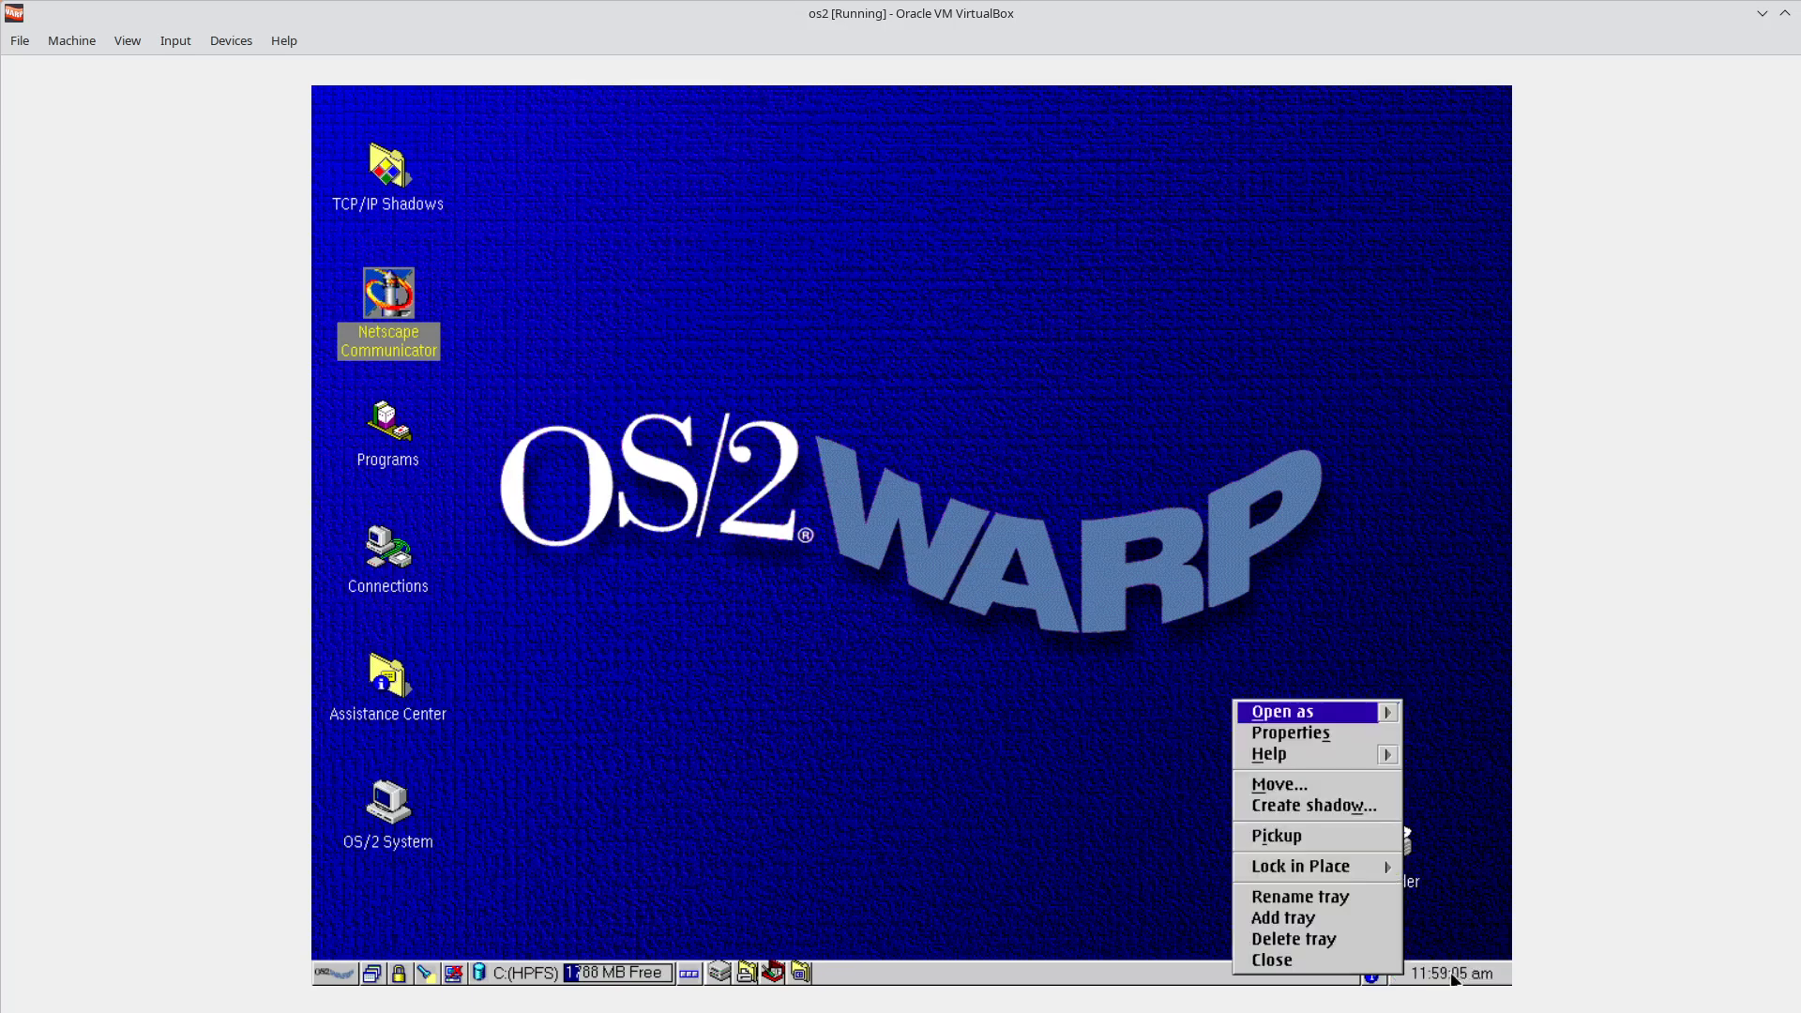
{"action": "left_click", "coordinate": [892, 966]}
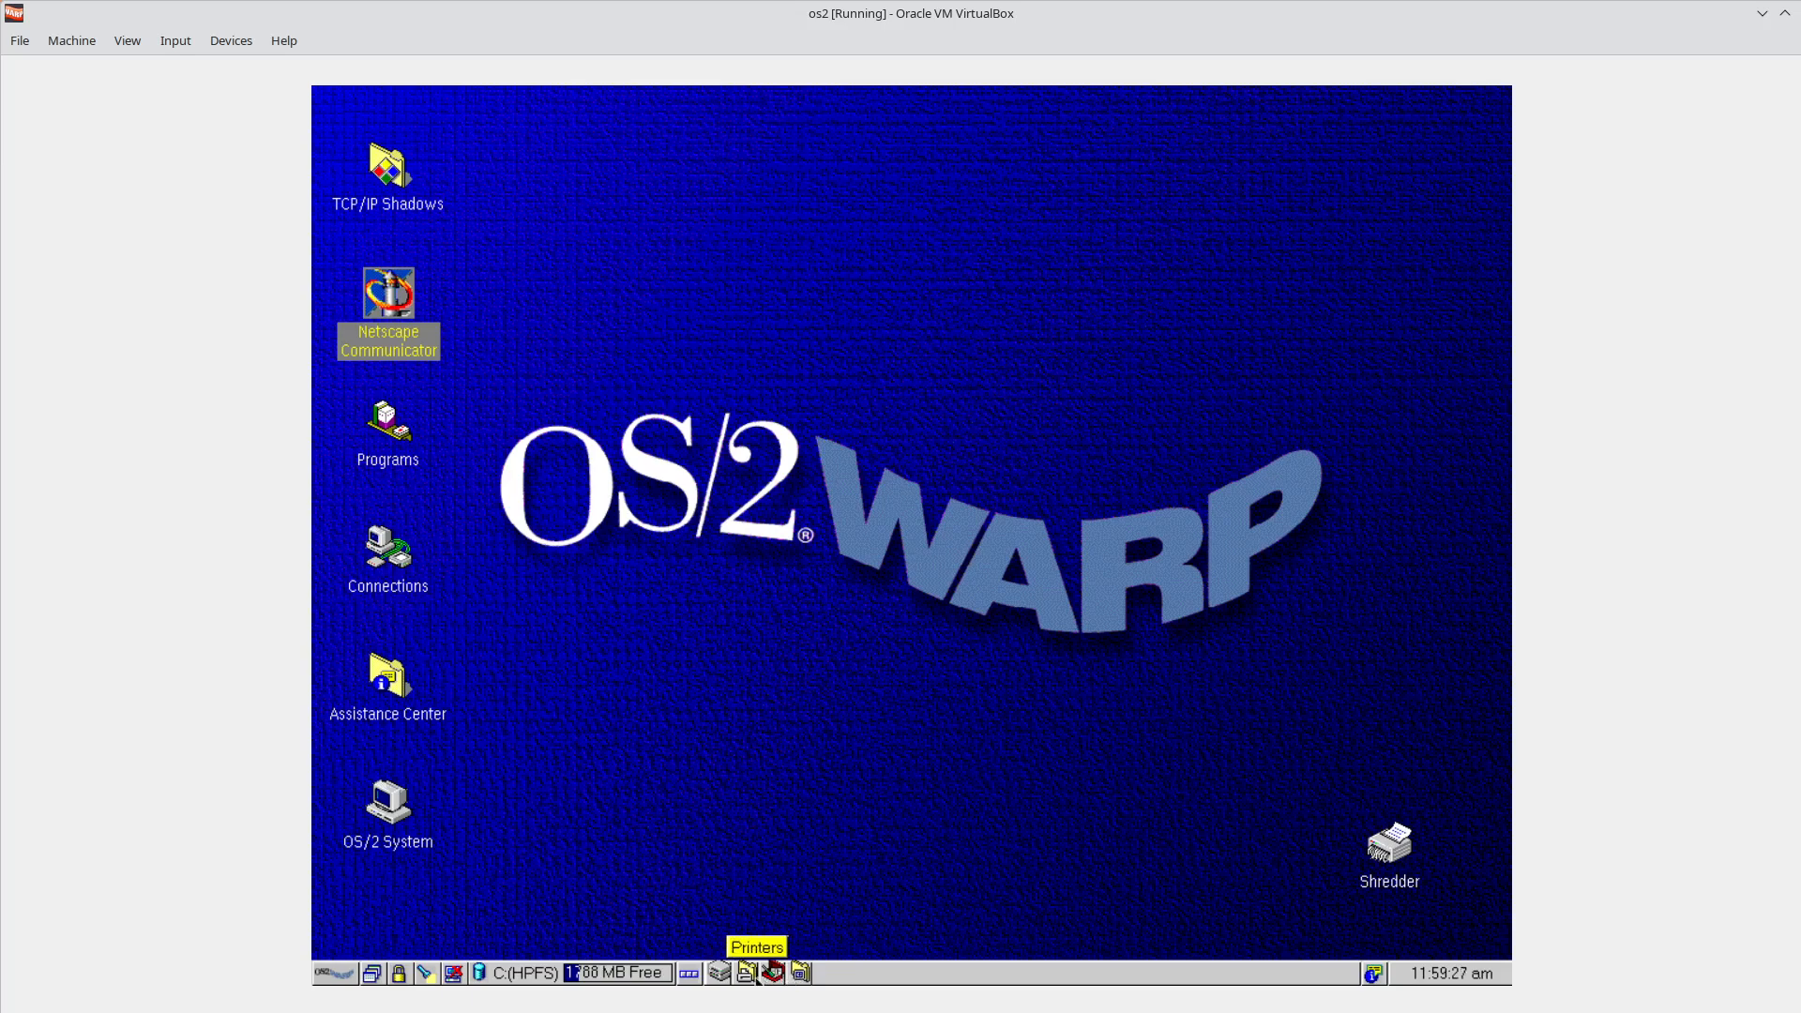
{"action": "left_click", "coordinate": [353, 979]}
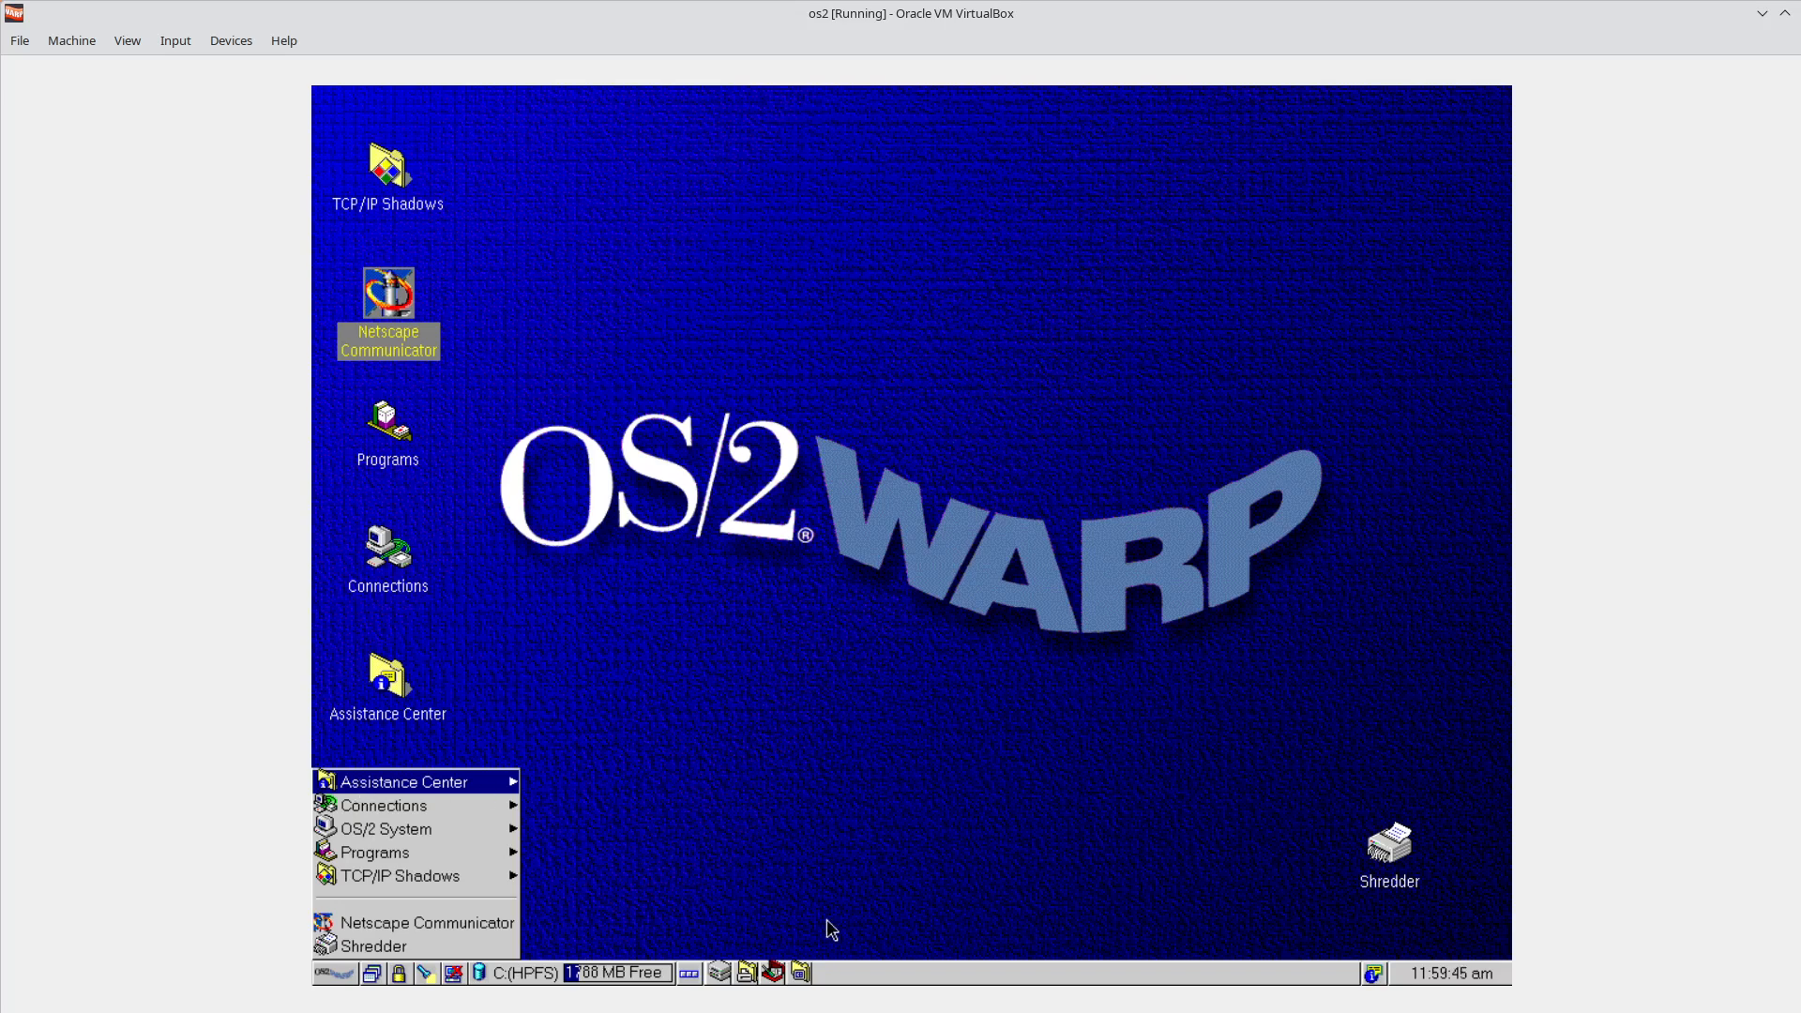
Reopen the desktop objects menu to view the TCP/IP Shadows contents, then close it.
{"action": "left_click", "coordinate": [823, 964]}
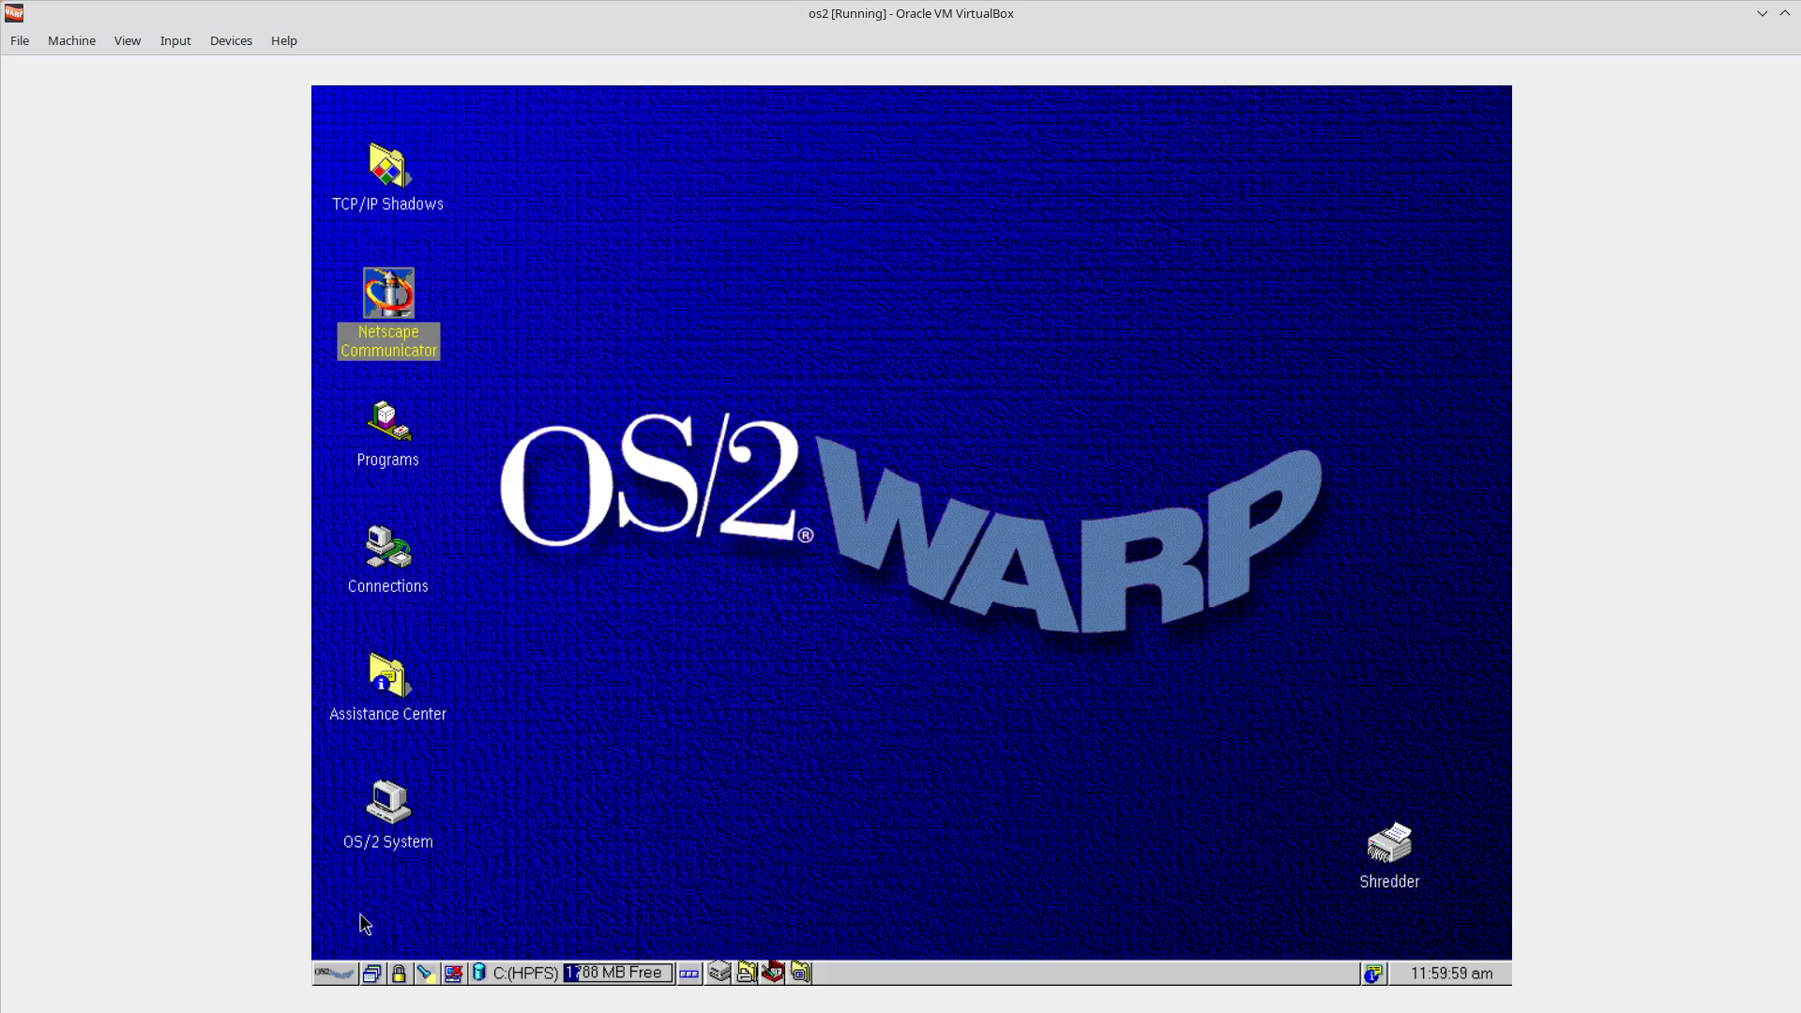
{"action": "left_click", "coordinate": [329, 968]}
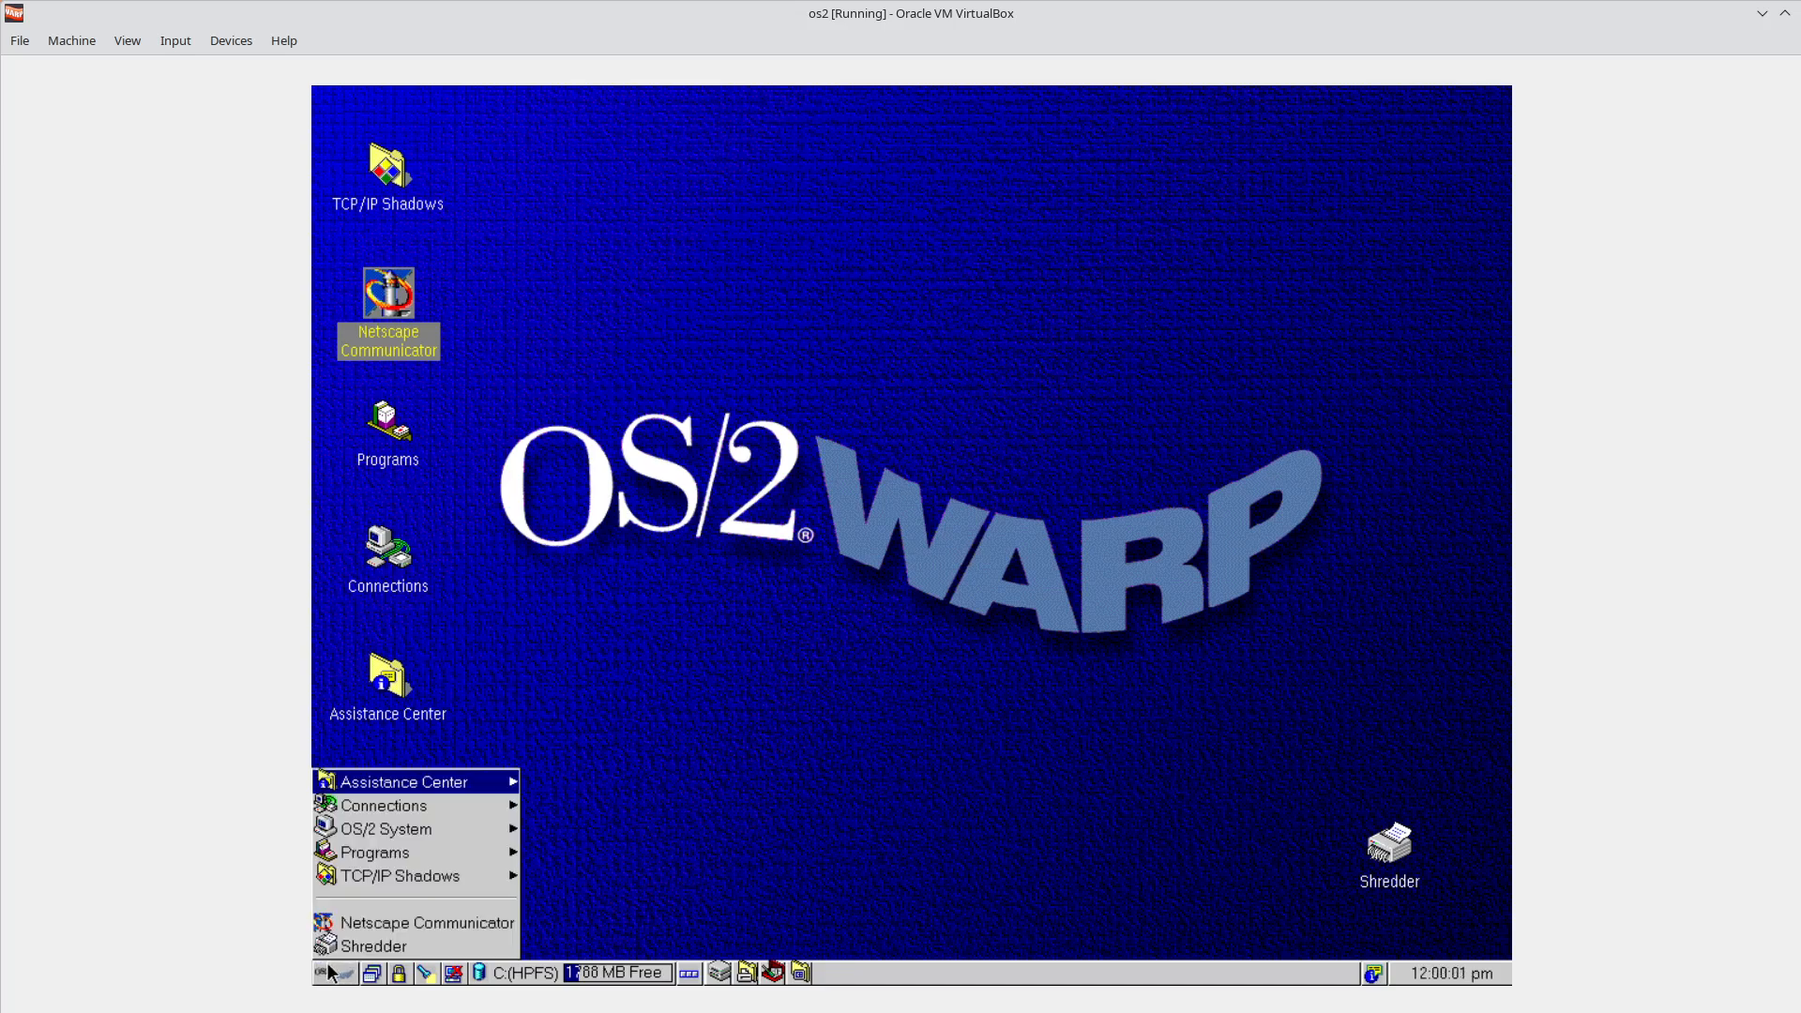
{"action": "left_click", "coordinate": [443, 876]}
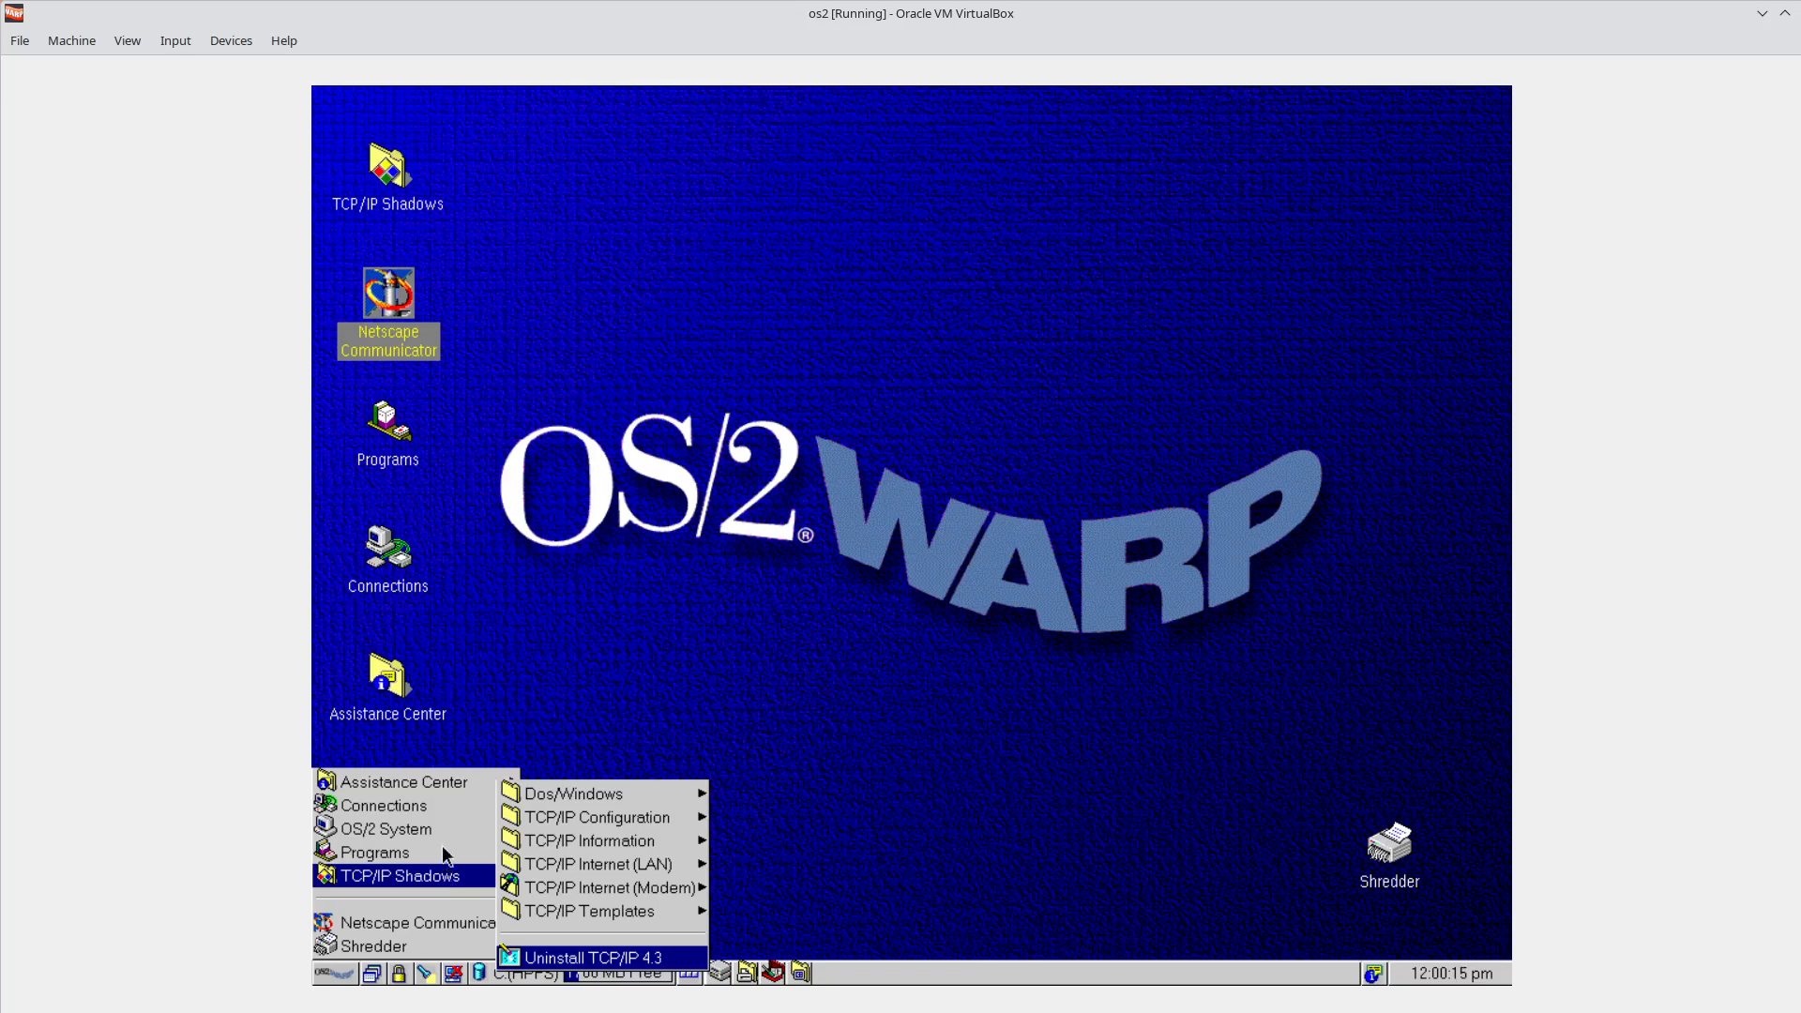
{"action": "left_click", "coordinate": [657, 635]}
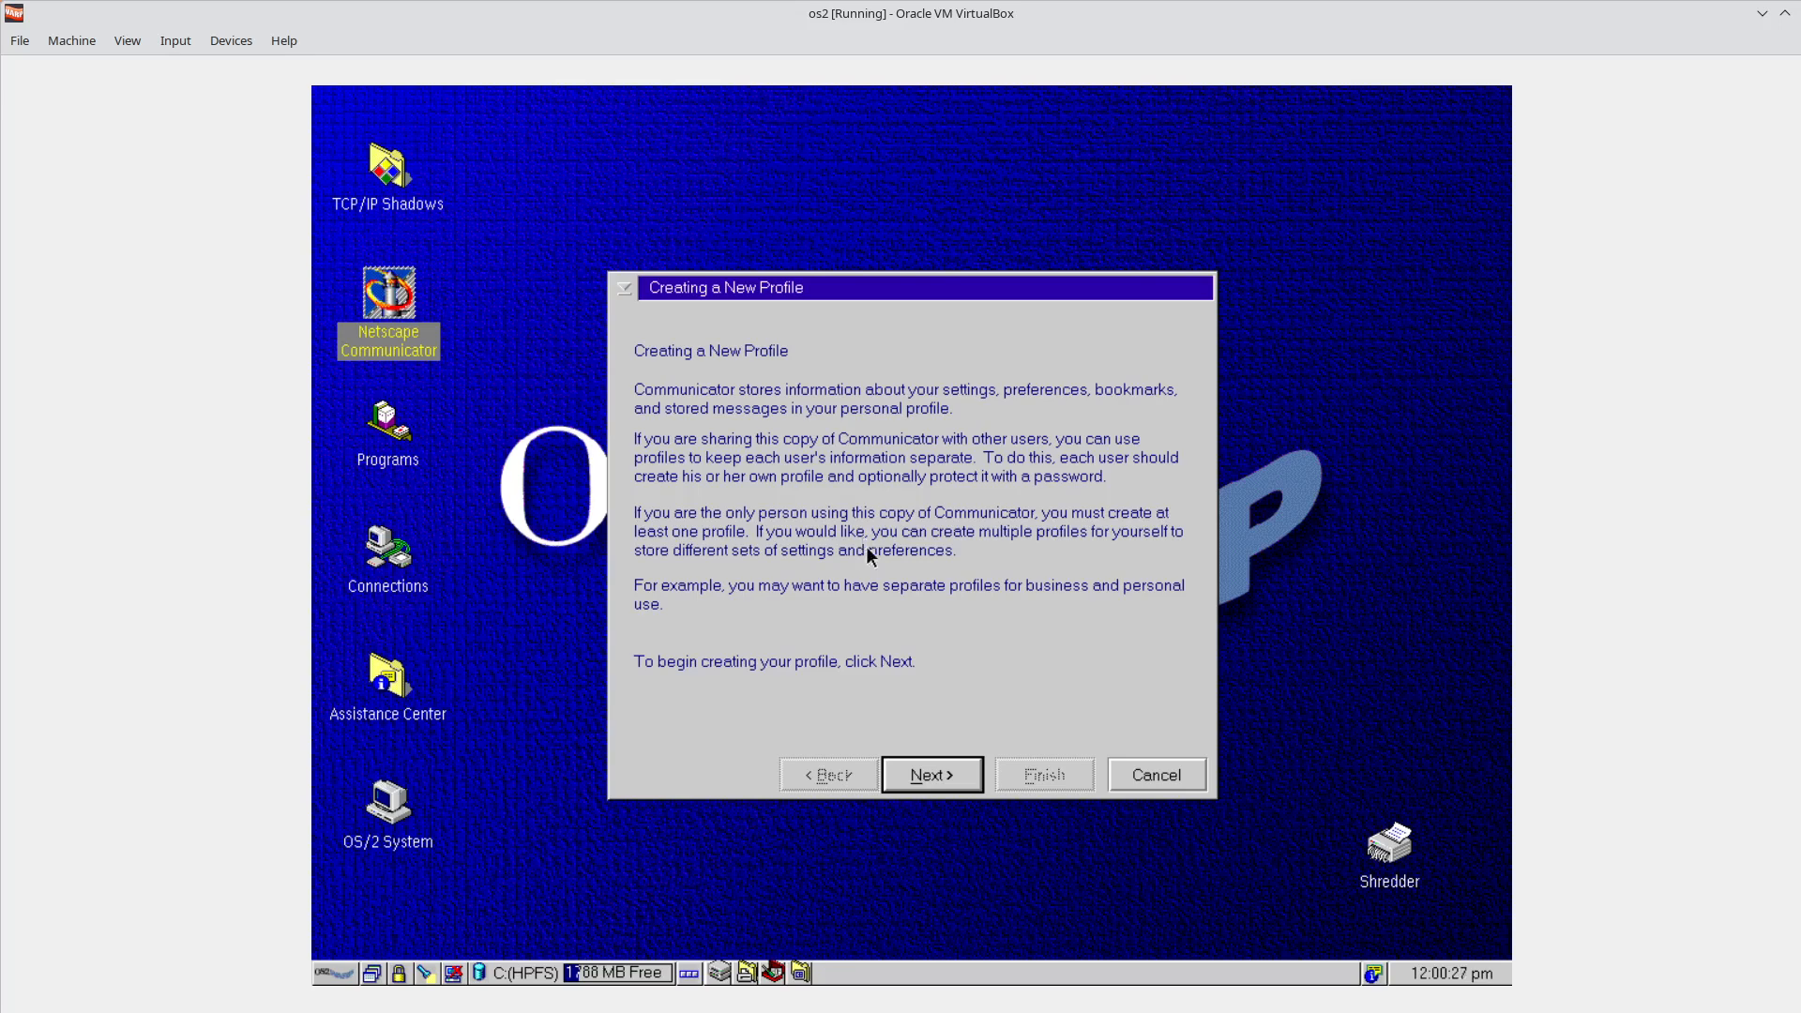
Accept the default profile name, directory and mail servers, finish the wizard, and dismiss the server error.
{"action": "left_click", "coordinate": [942, 775]}
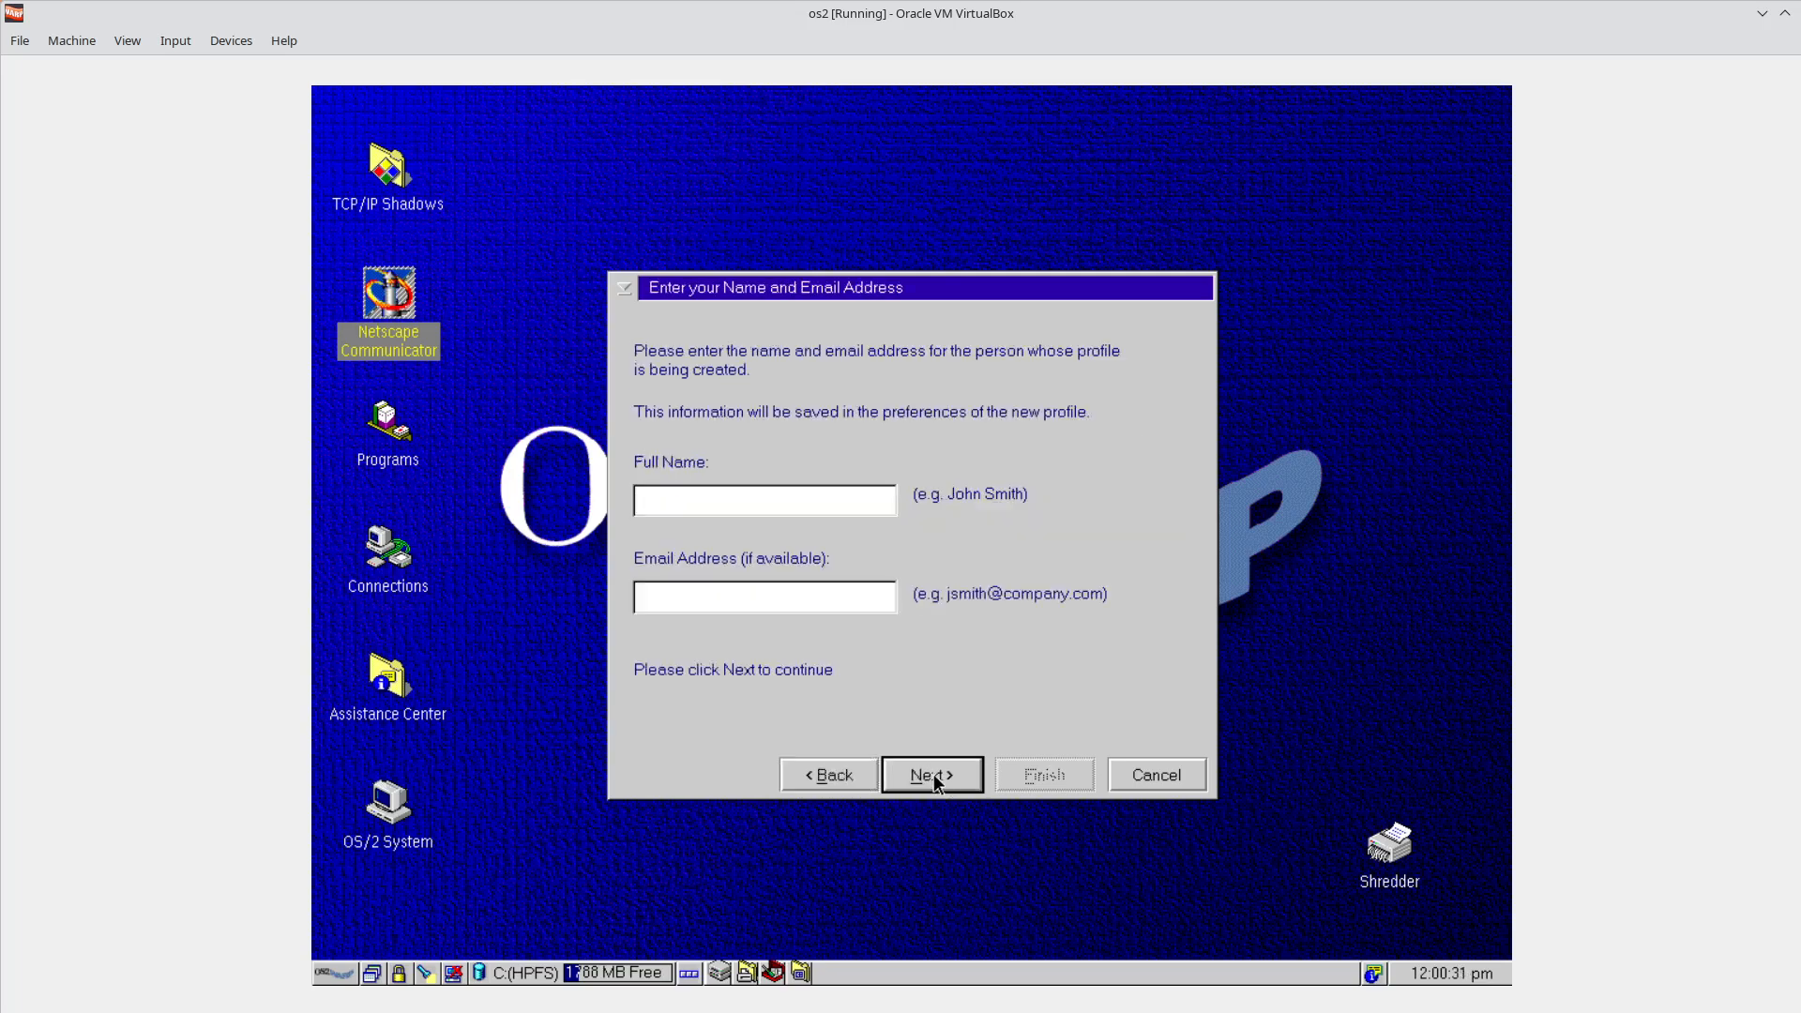
{"action": "left_click", "coordinate": [933, 774]}
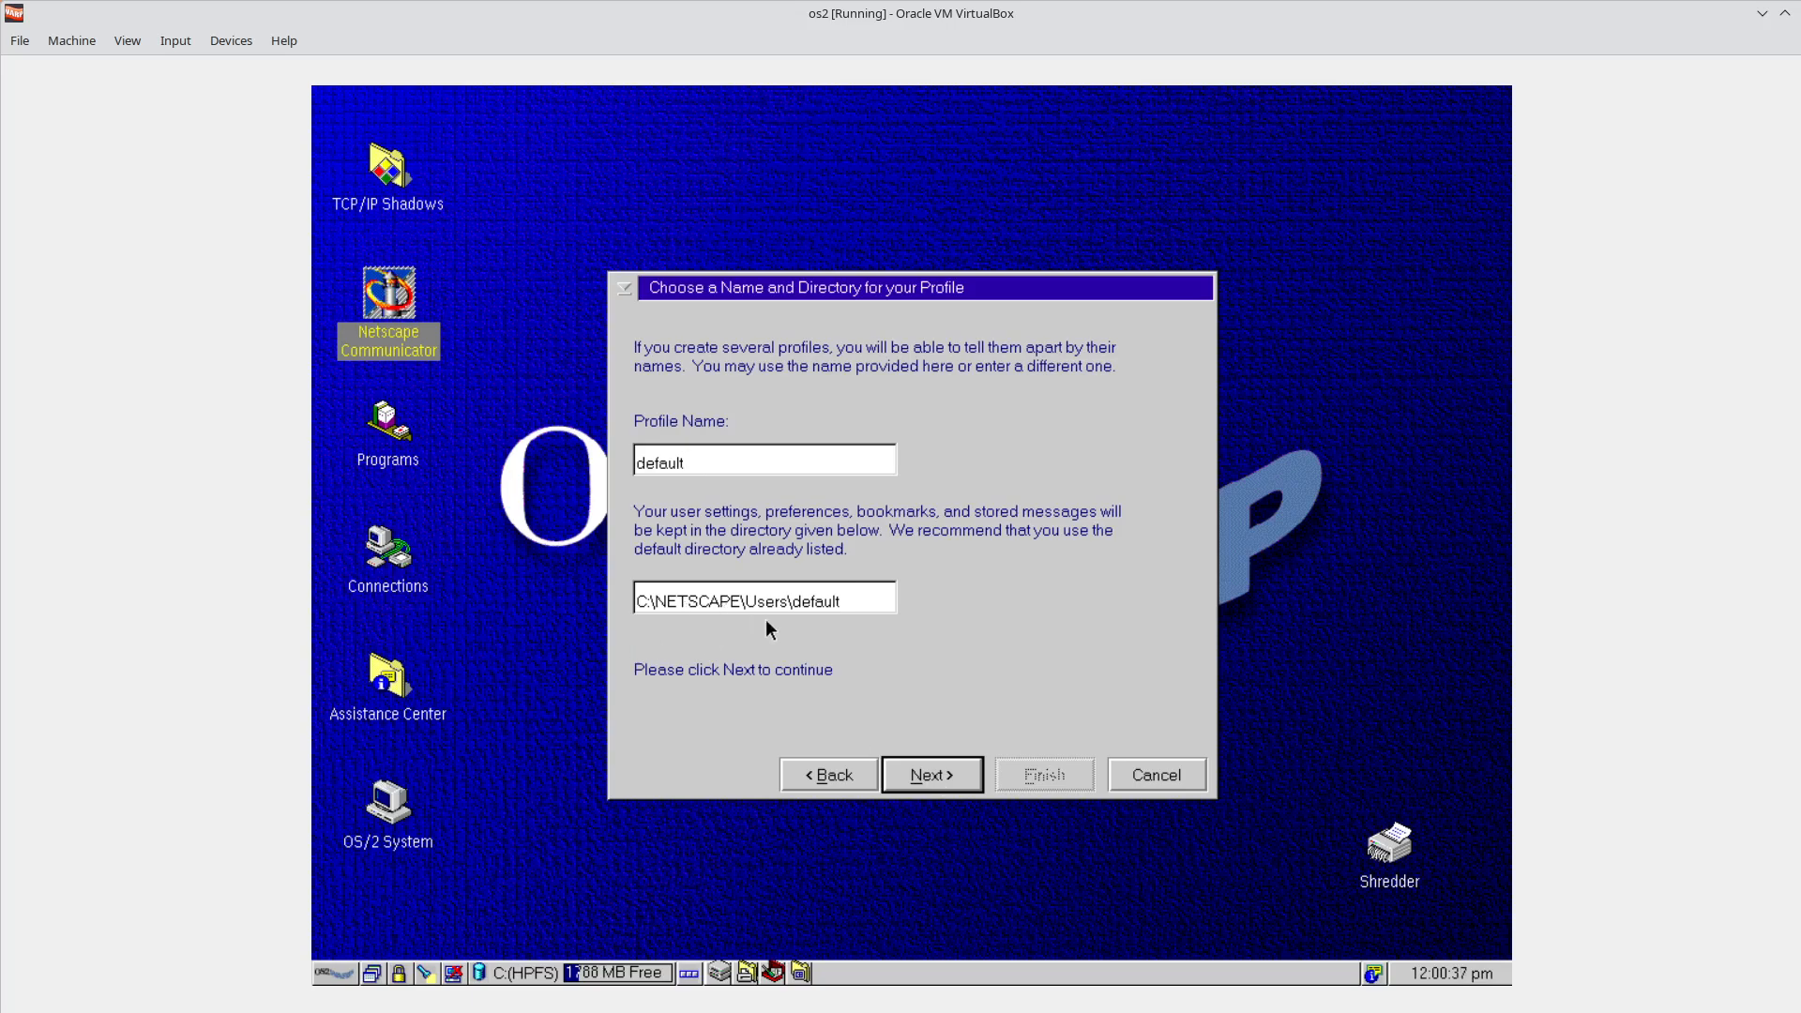
{"action": "left_click", "coordinate": [939, 782]}
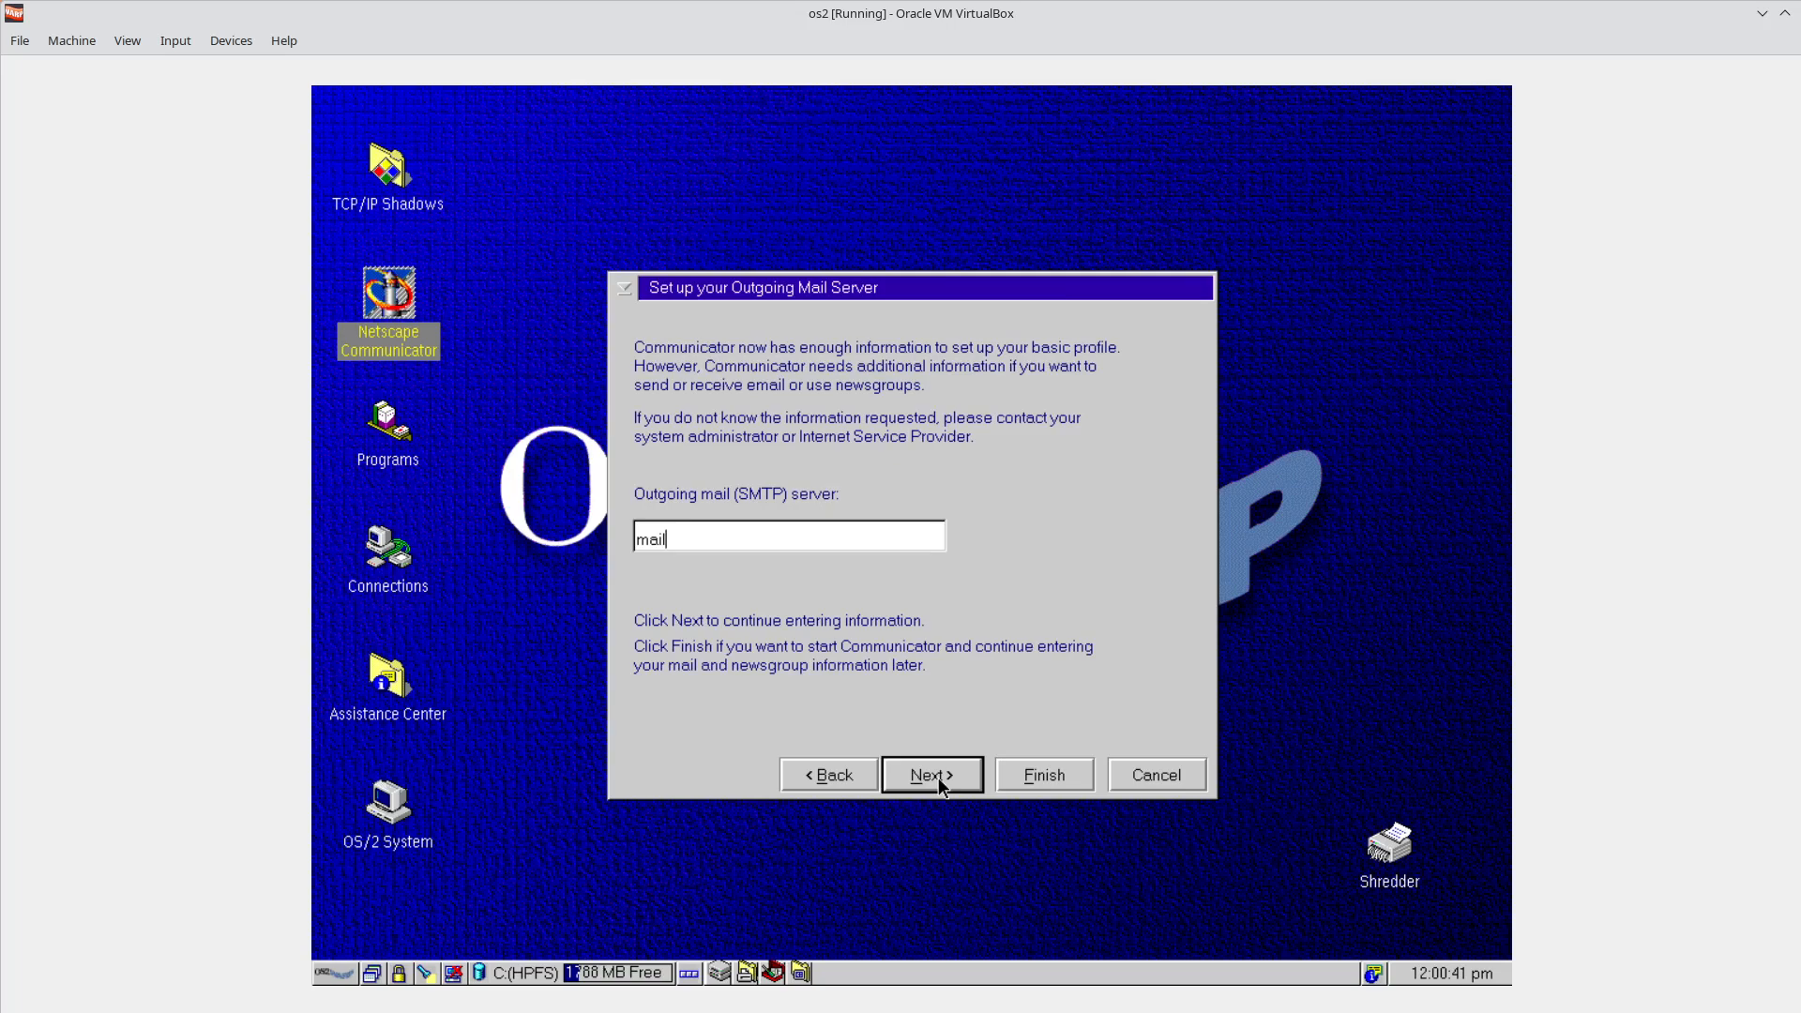
{"action": "left_click", "coordinate": [938, 777]}
{"action": "left_click", "coordinate": [938, 778]}
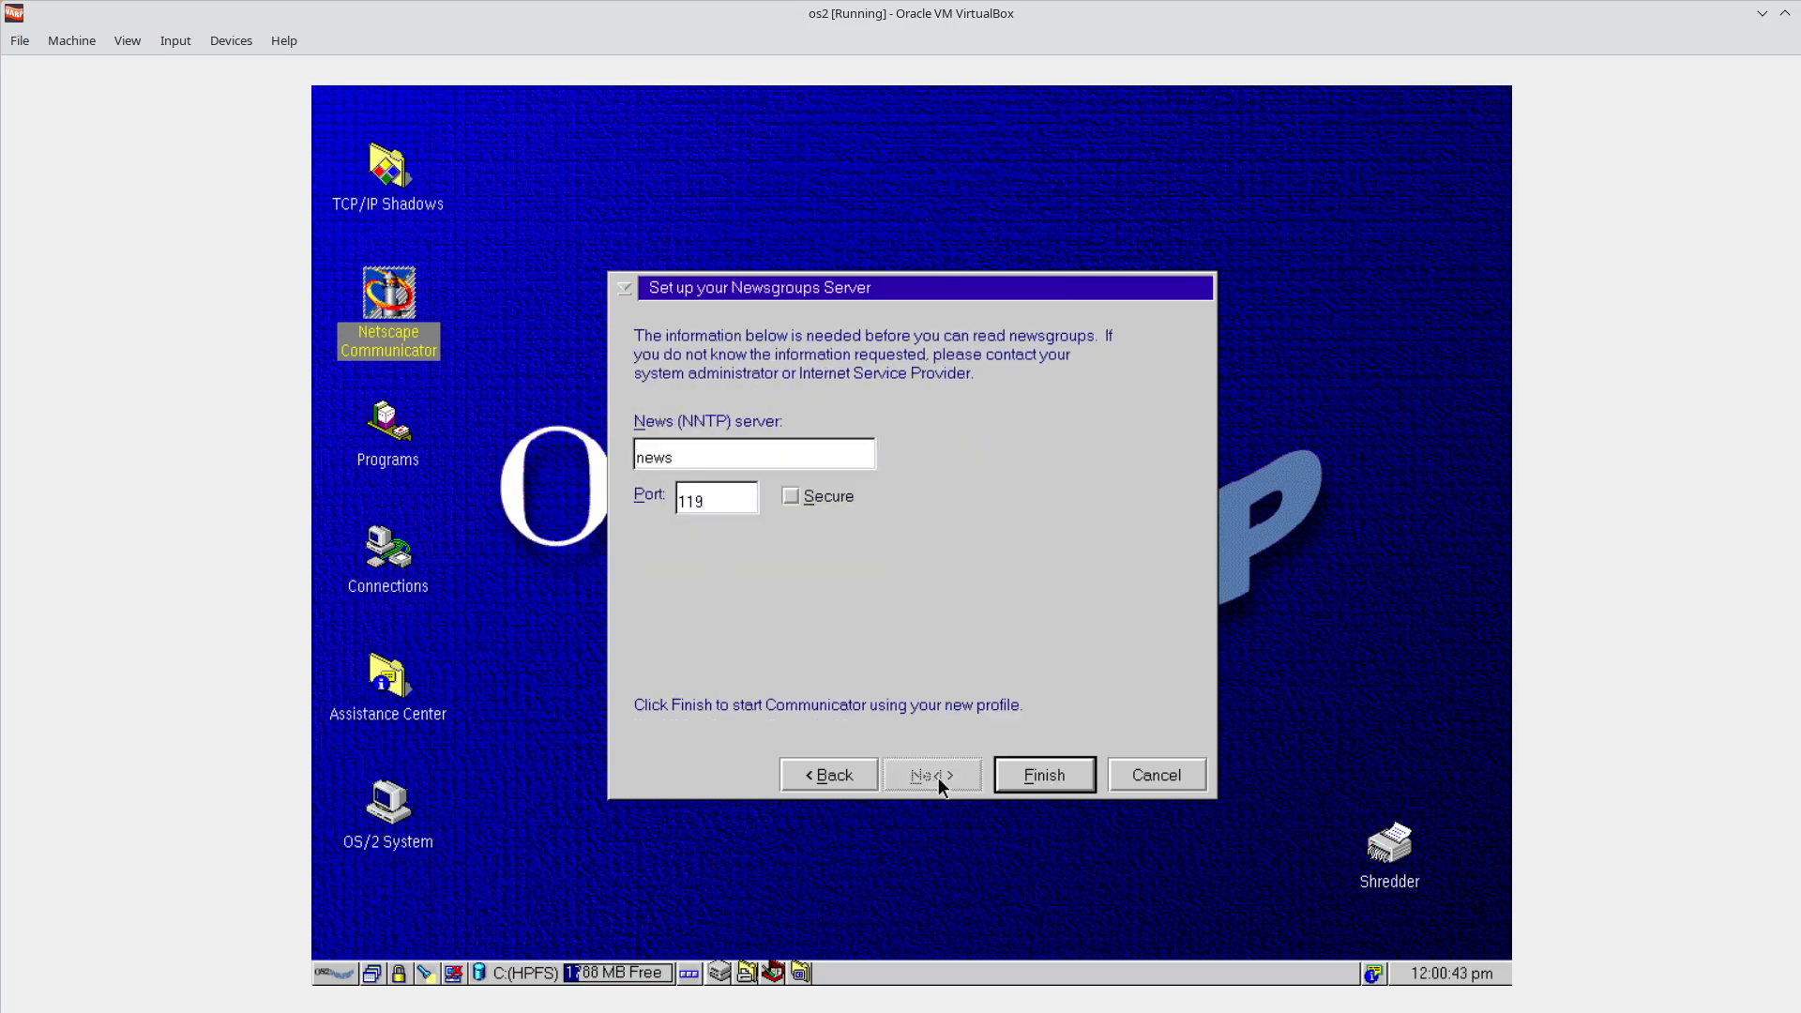
{"action": "left_click", "coordinate": [1054, 774]}
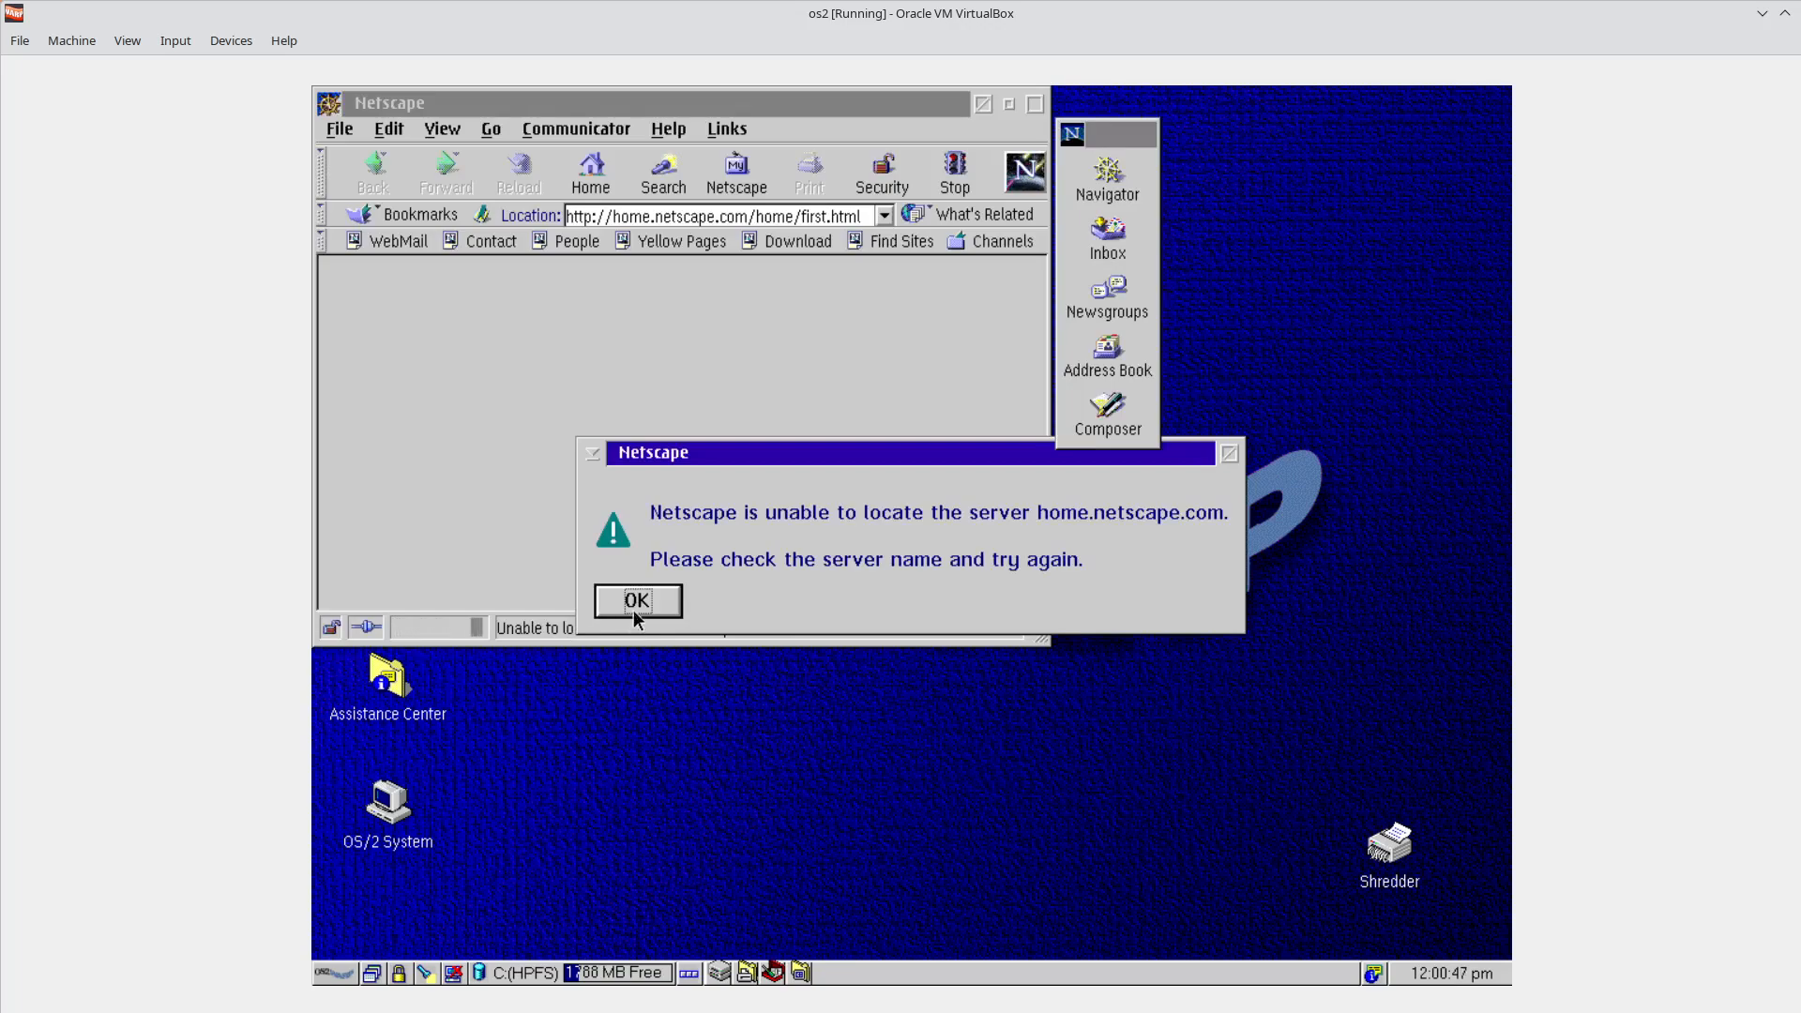
{"action": "left_click", "coordinate": [634, 608]}
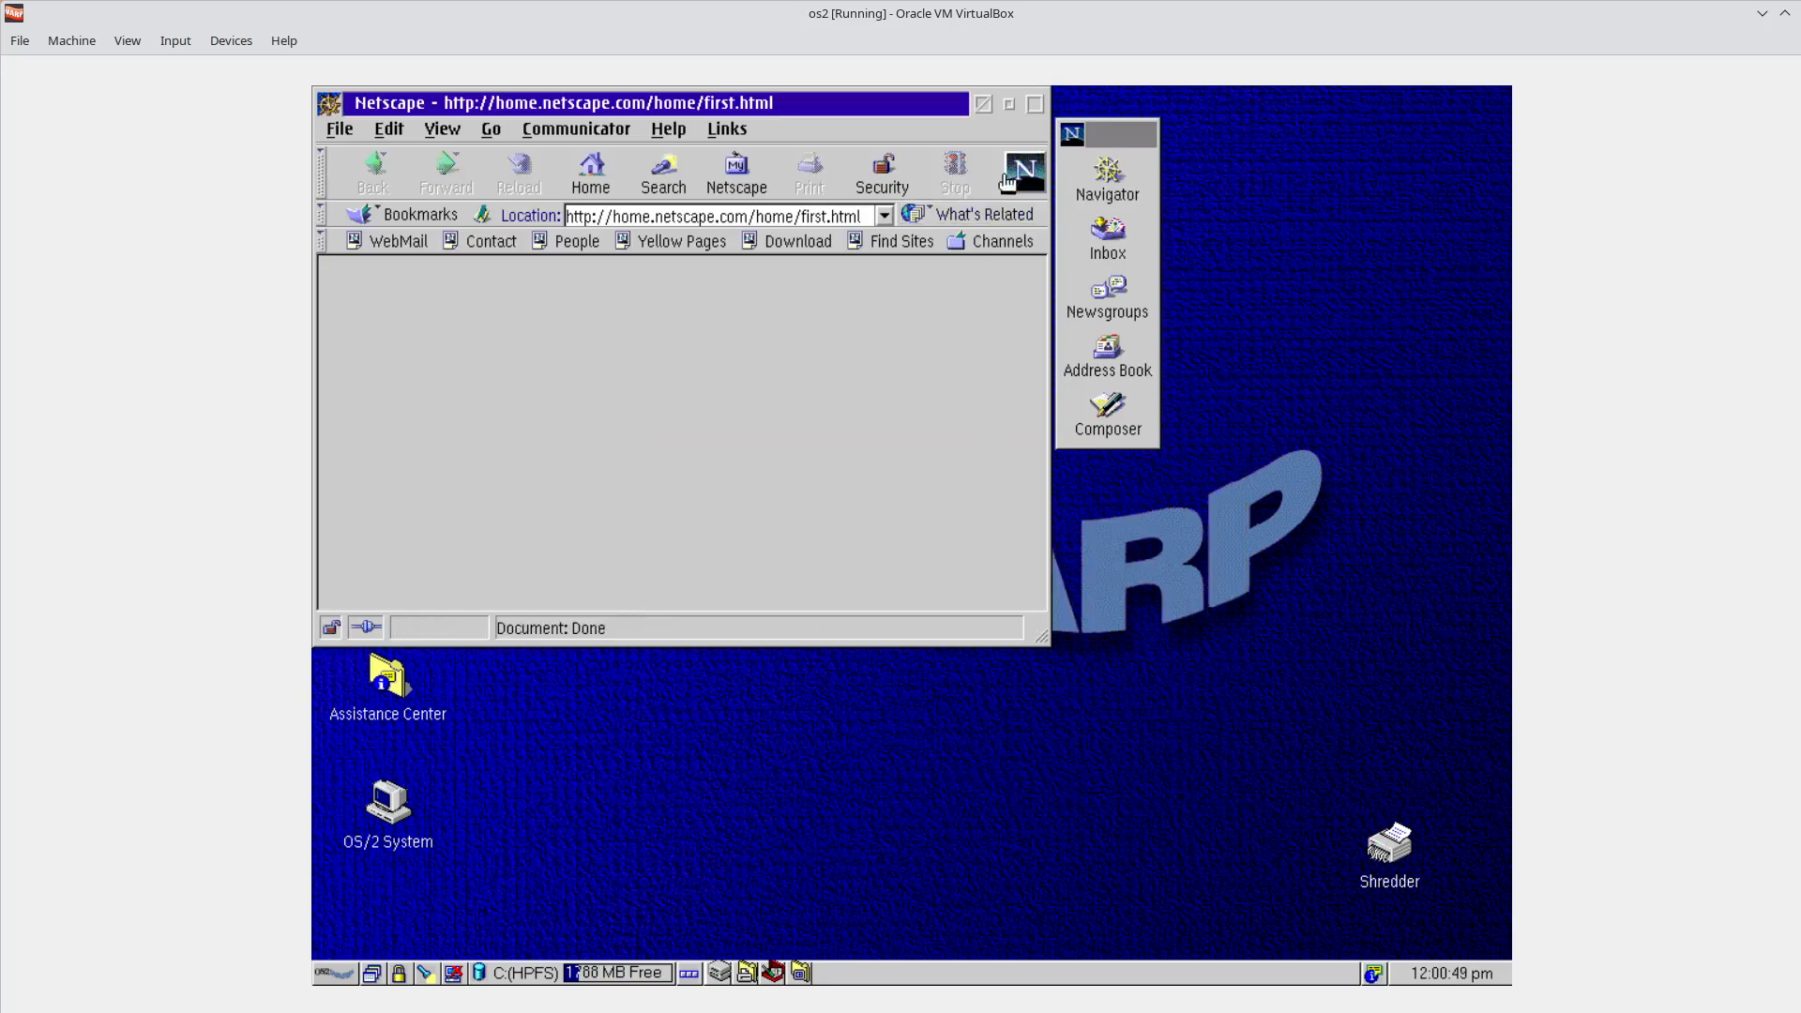
Hide the first Netscape window, open a new Navigator window, and move its error dialog lower.
{"action": "left_click", "coordinate": [1009, 105]}
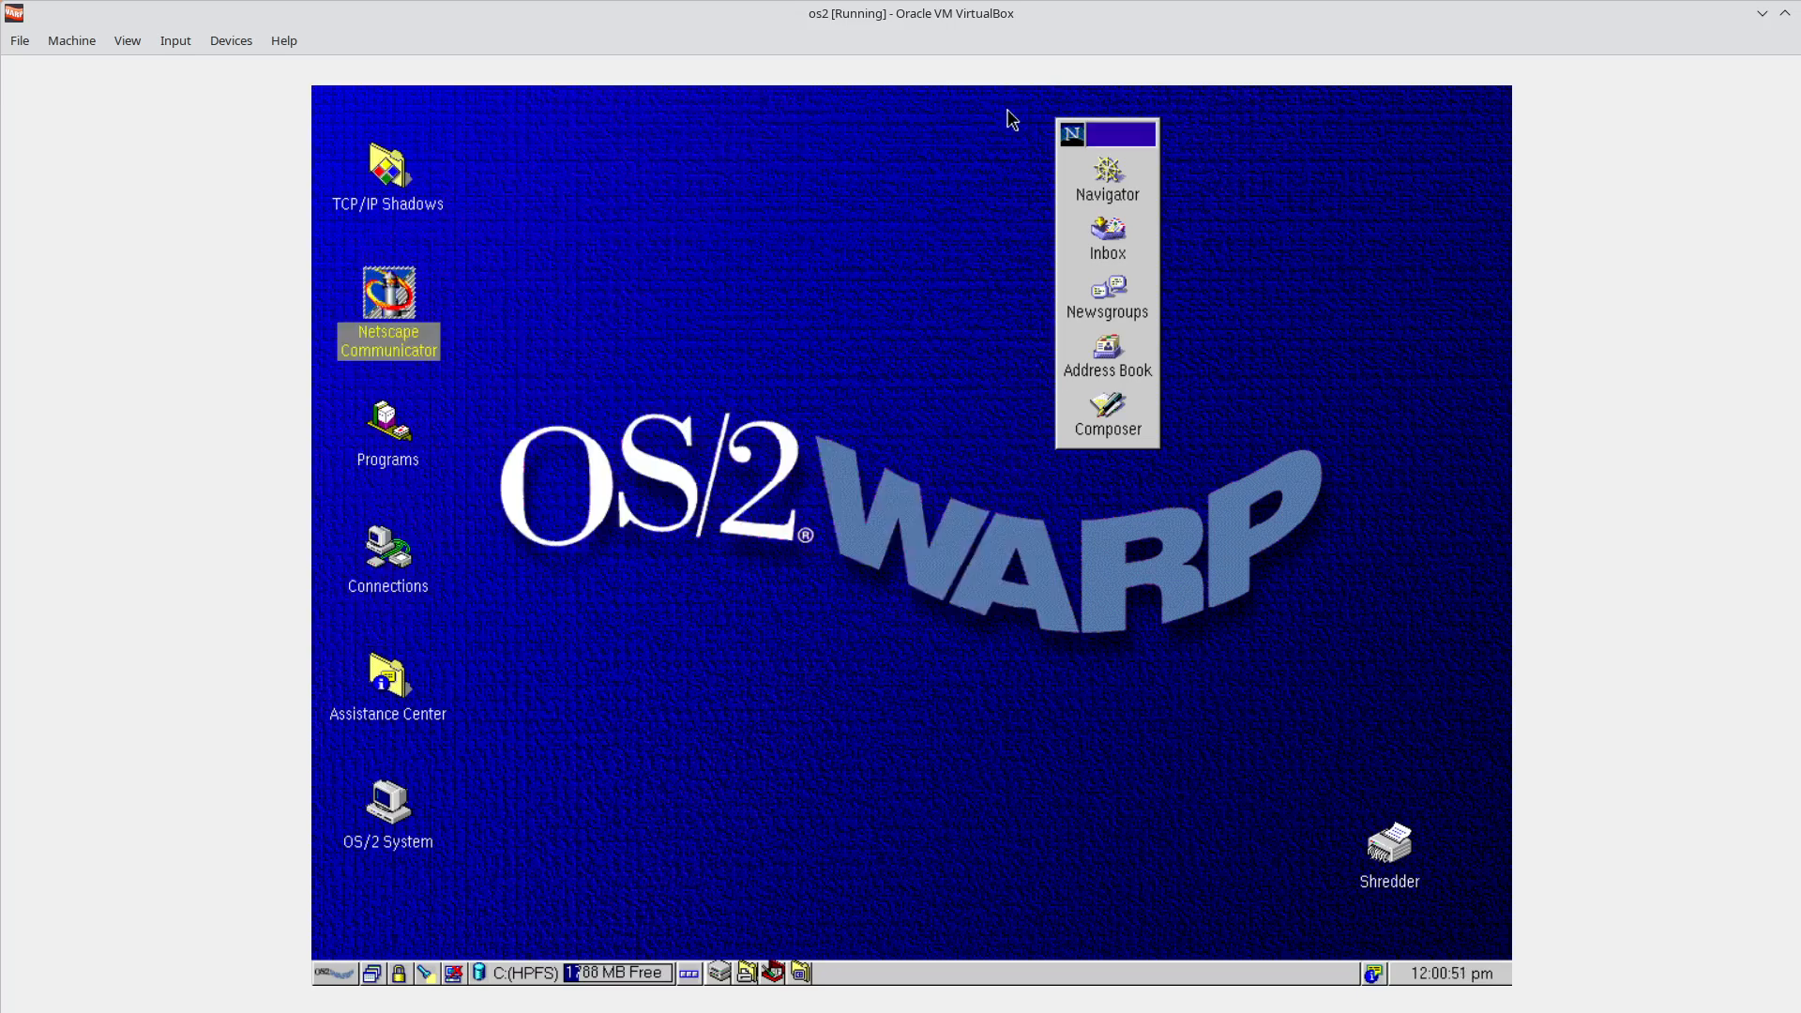
{"action": "left_click", "coordinate": [1123, 191]}
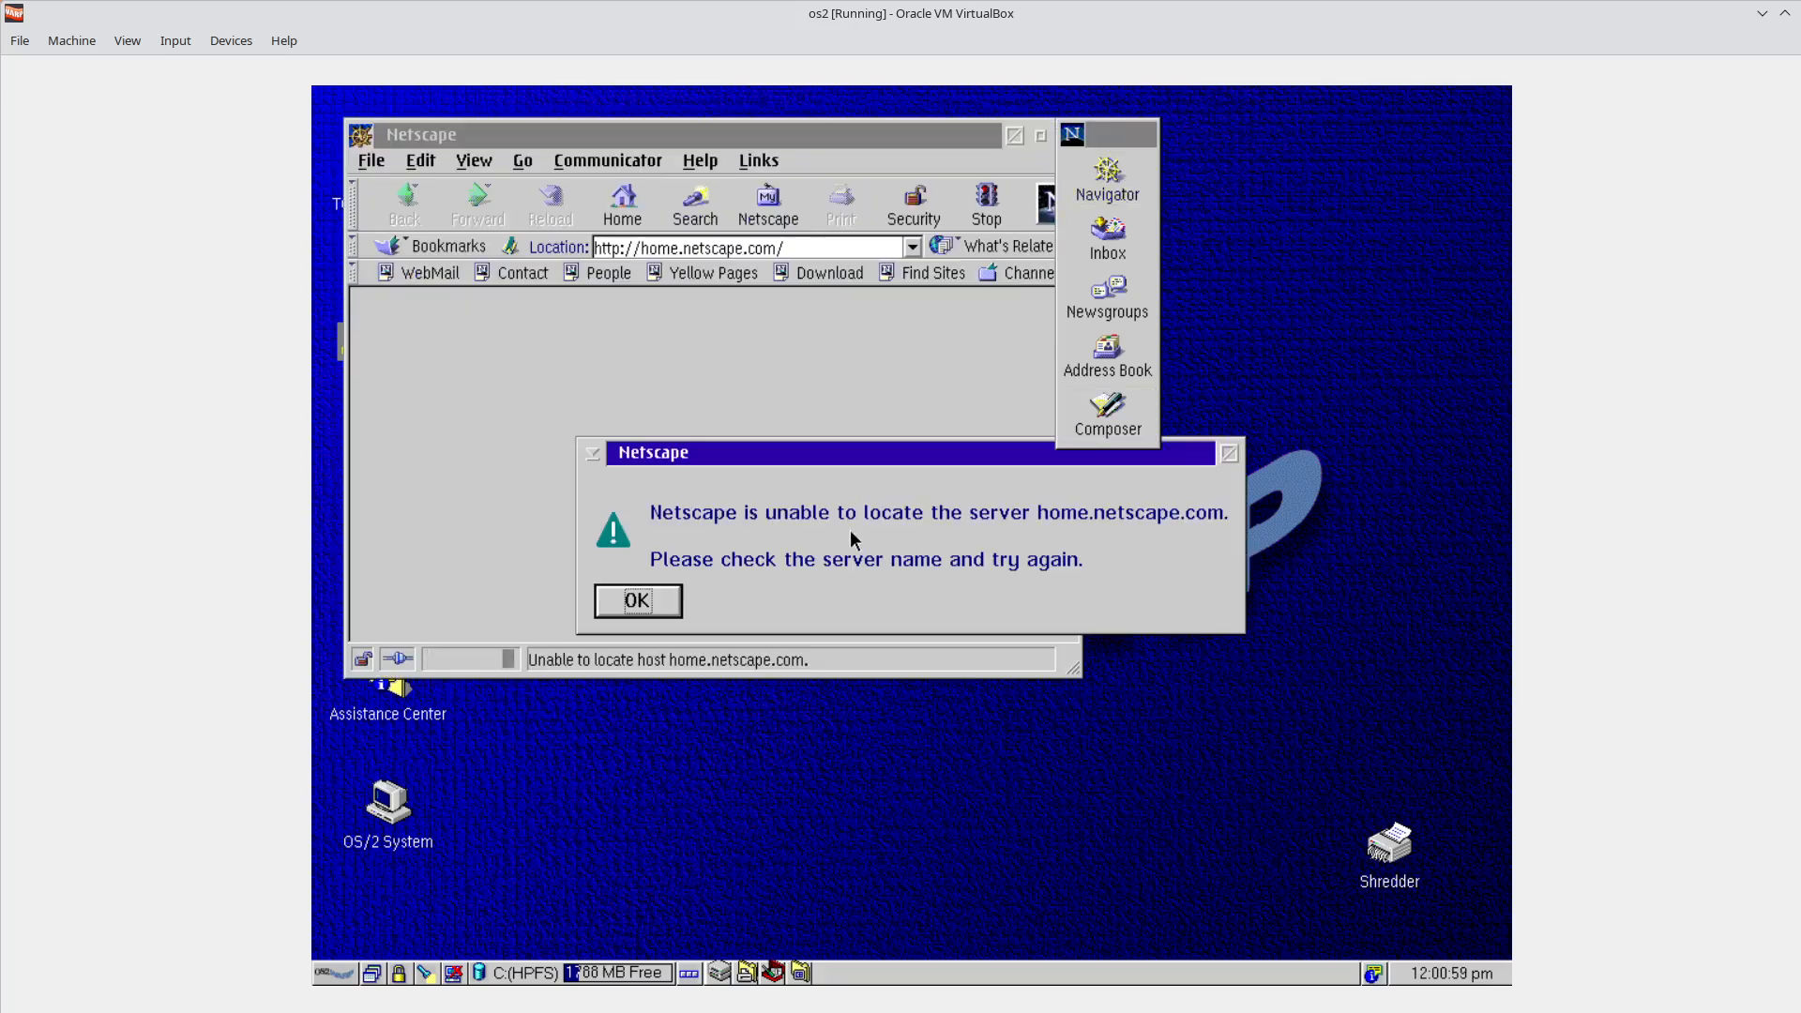
{"action": "left_click_drag", "start_coordinate": [1196, 460], "coordinate": [1174, 534]}
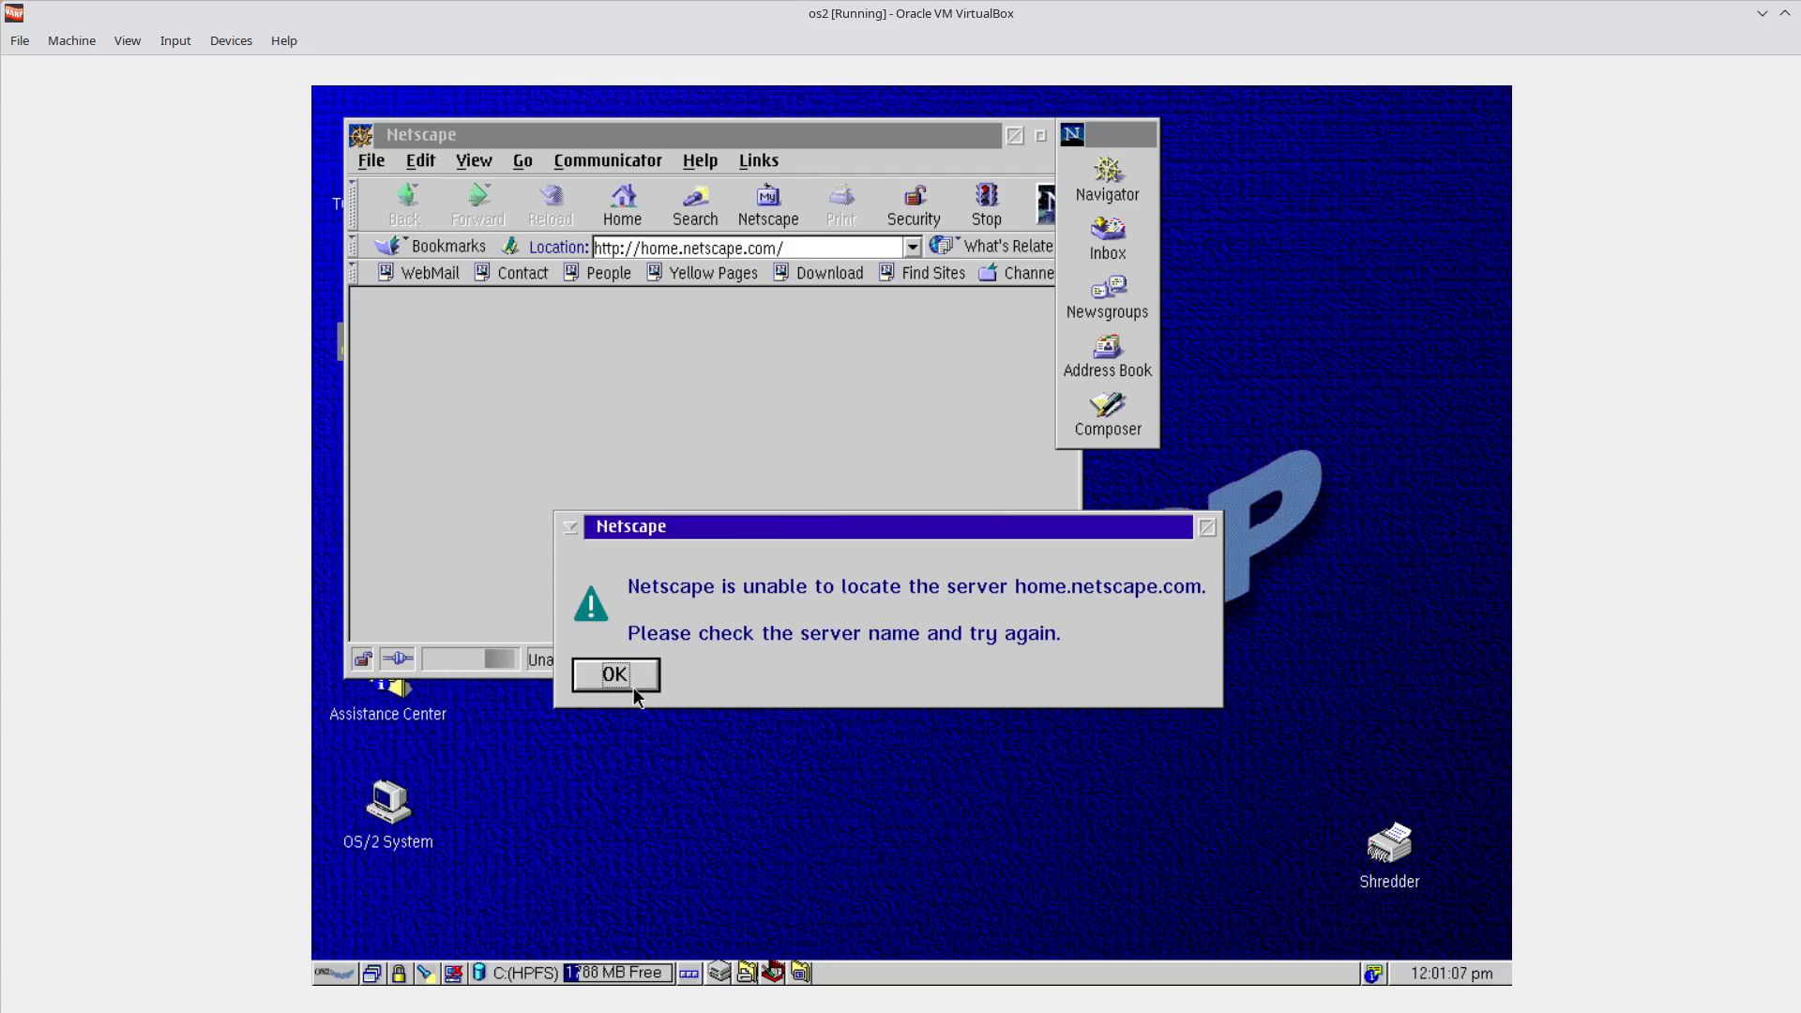
Open and close the error dialog's window options twice, then dismiss the server-not-found error.
{"action": "left_click", "coordinate": [570, 528]}
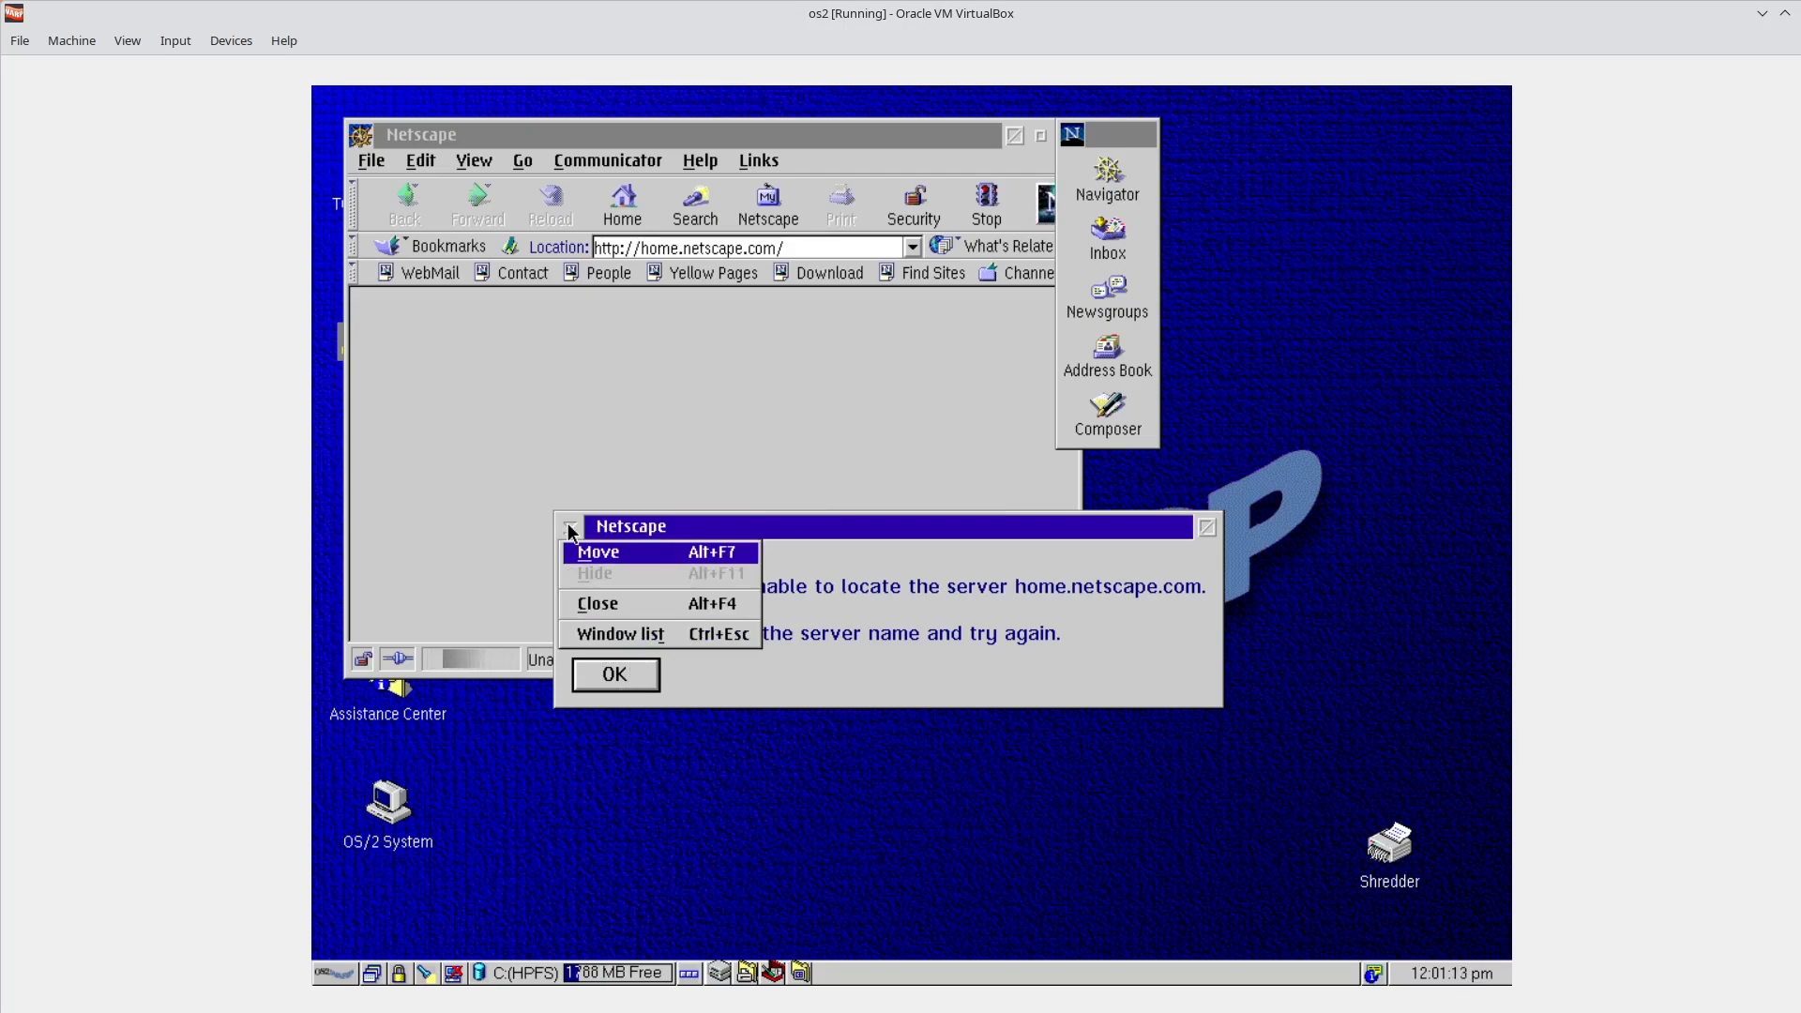
{"action": "left_click", "coordinate": [660, 529]}
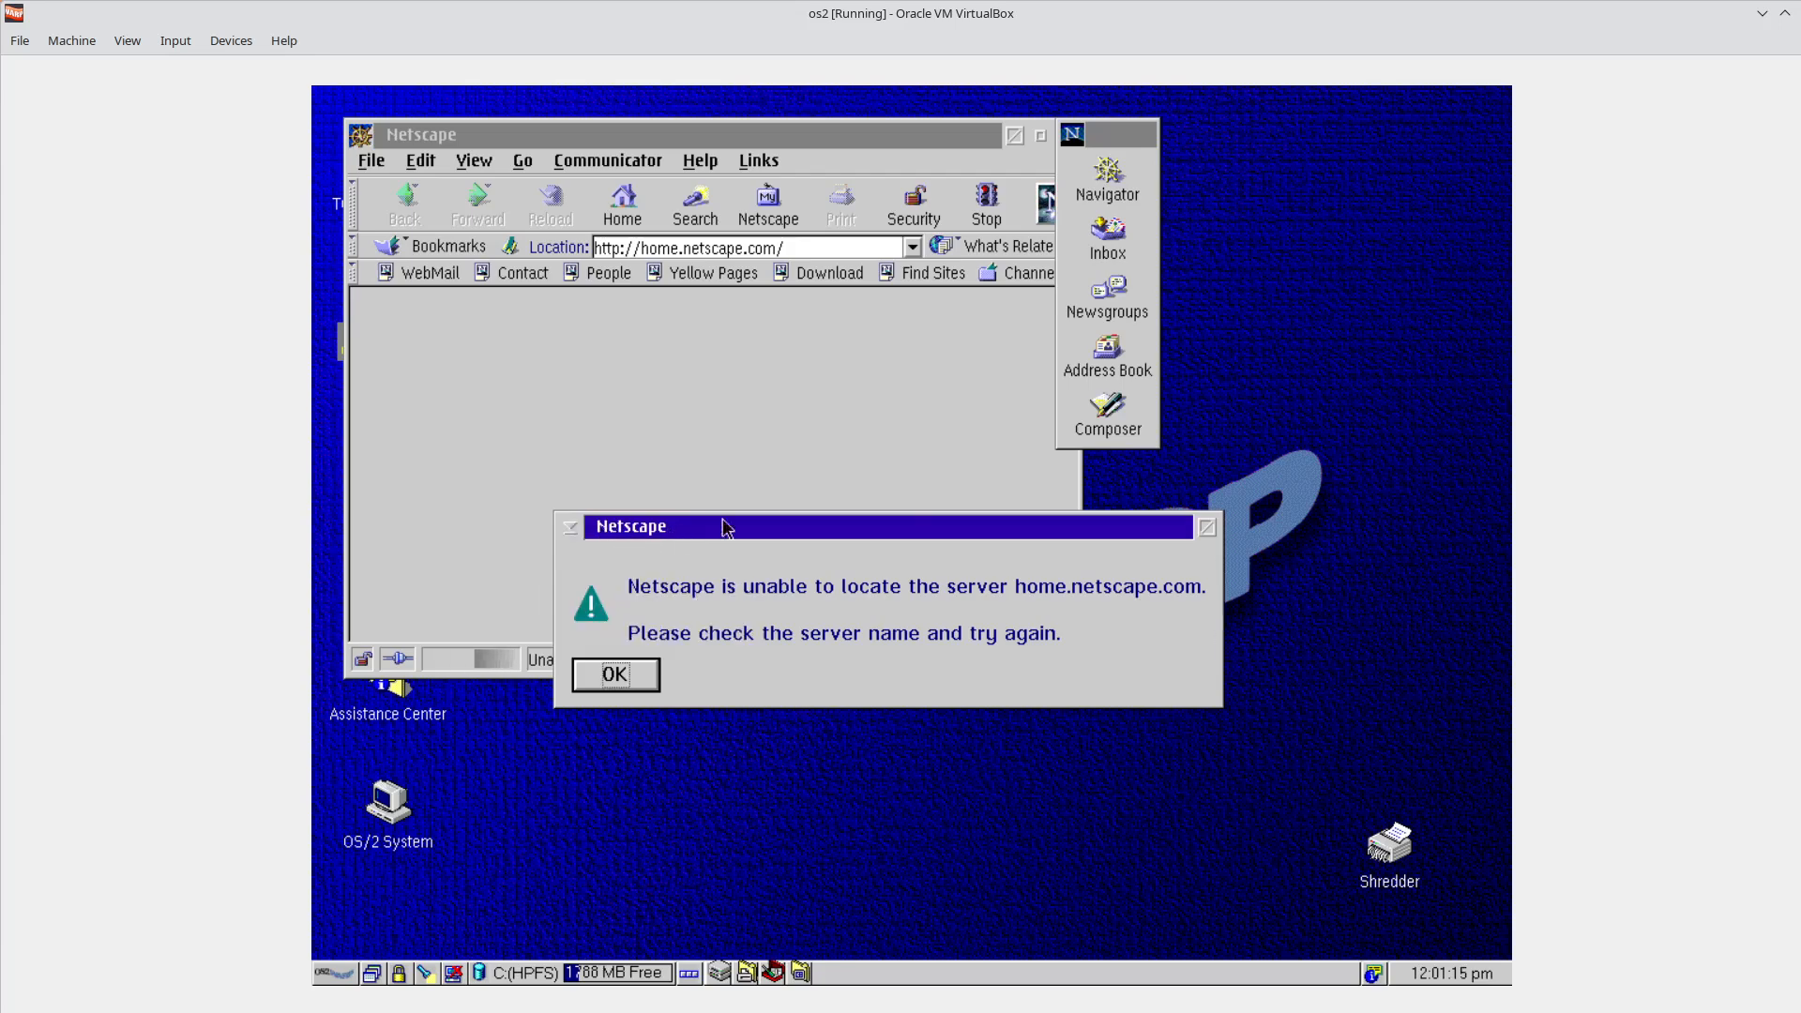
{"action": "left_click", "coordinate": [570, 527]}
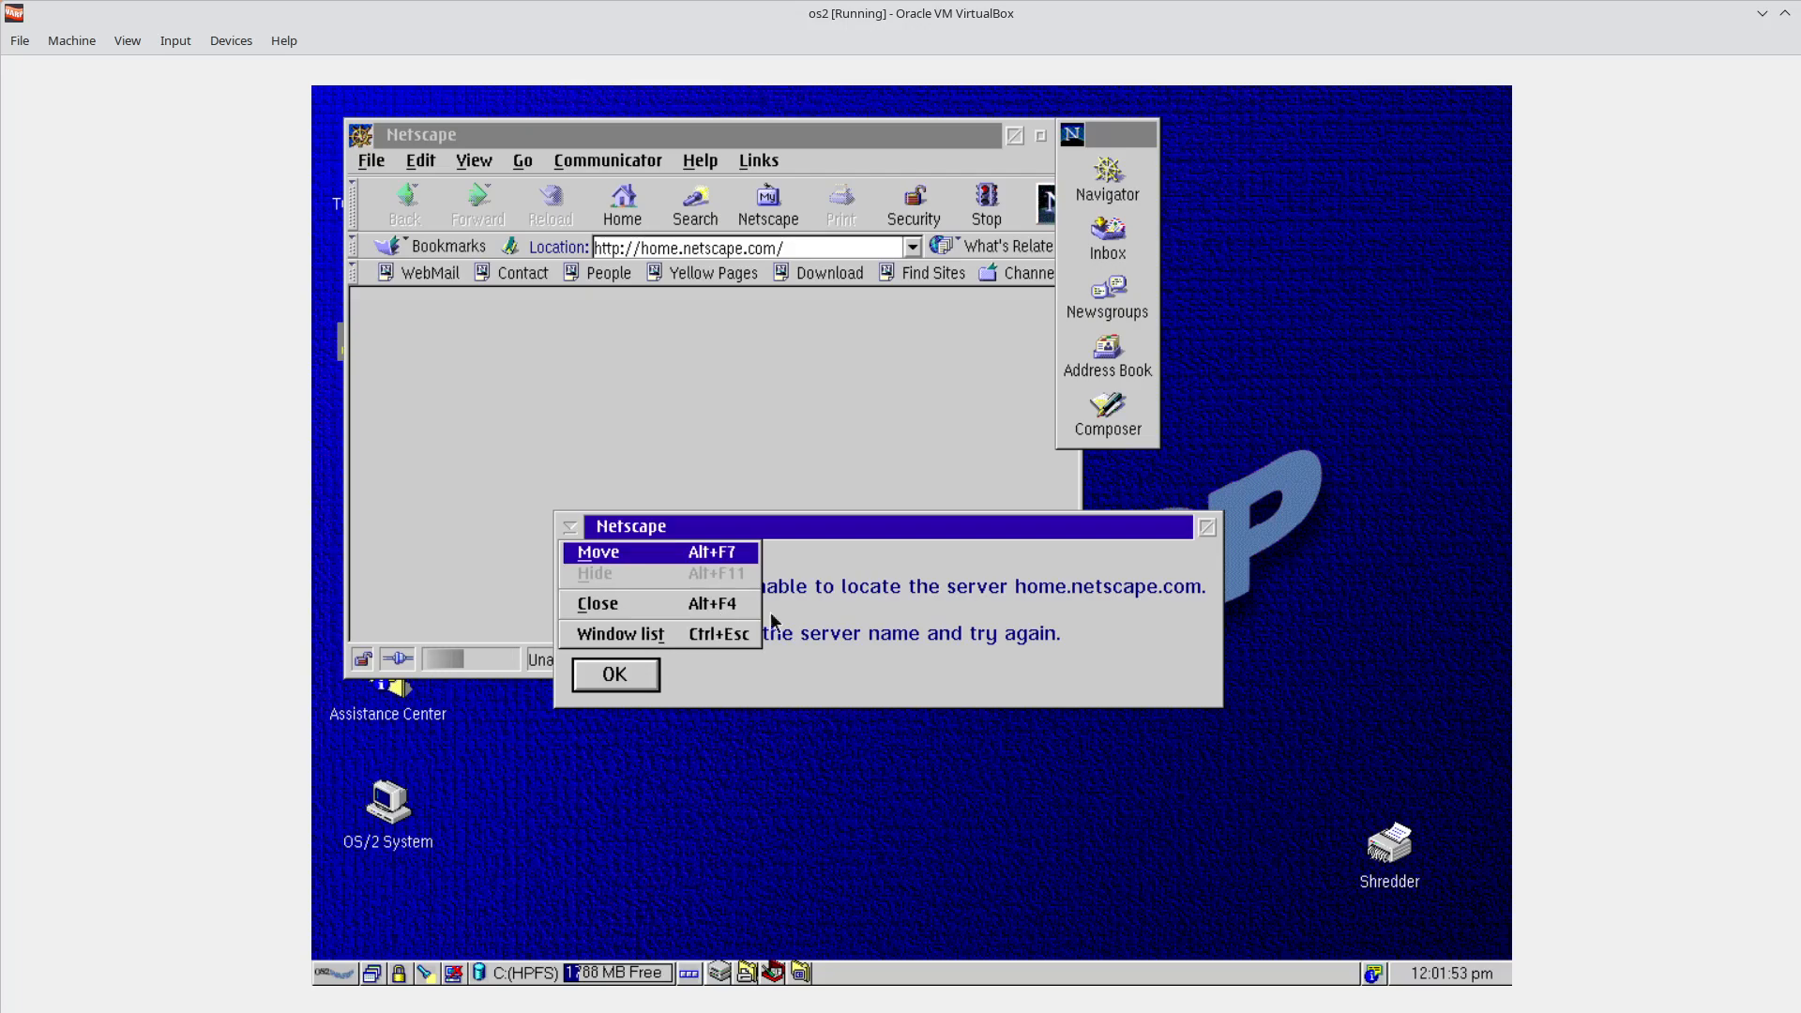
{"action": "left_click", "coordinate": [810, 625]}
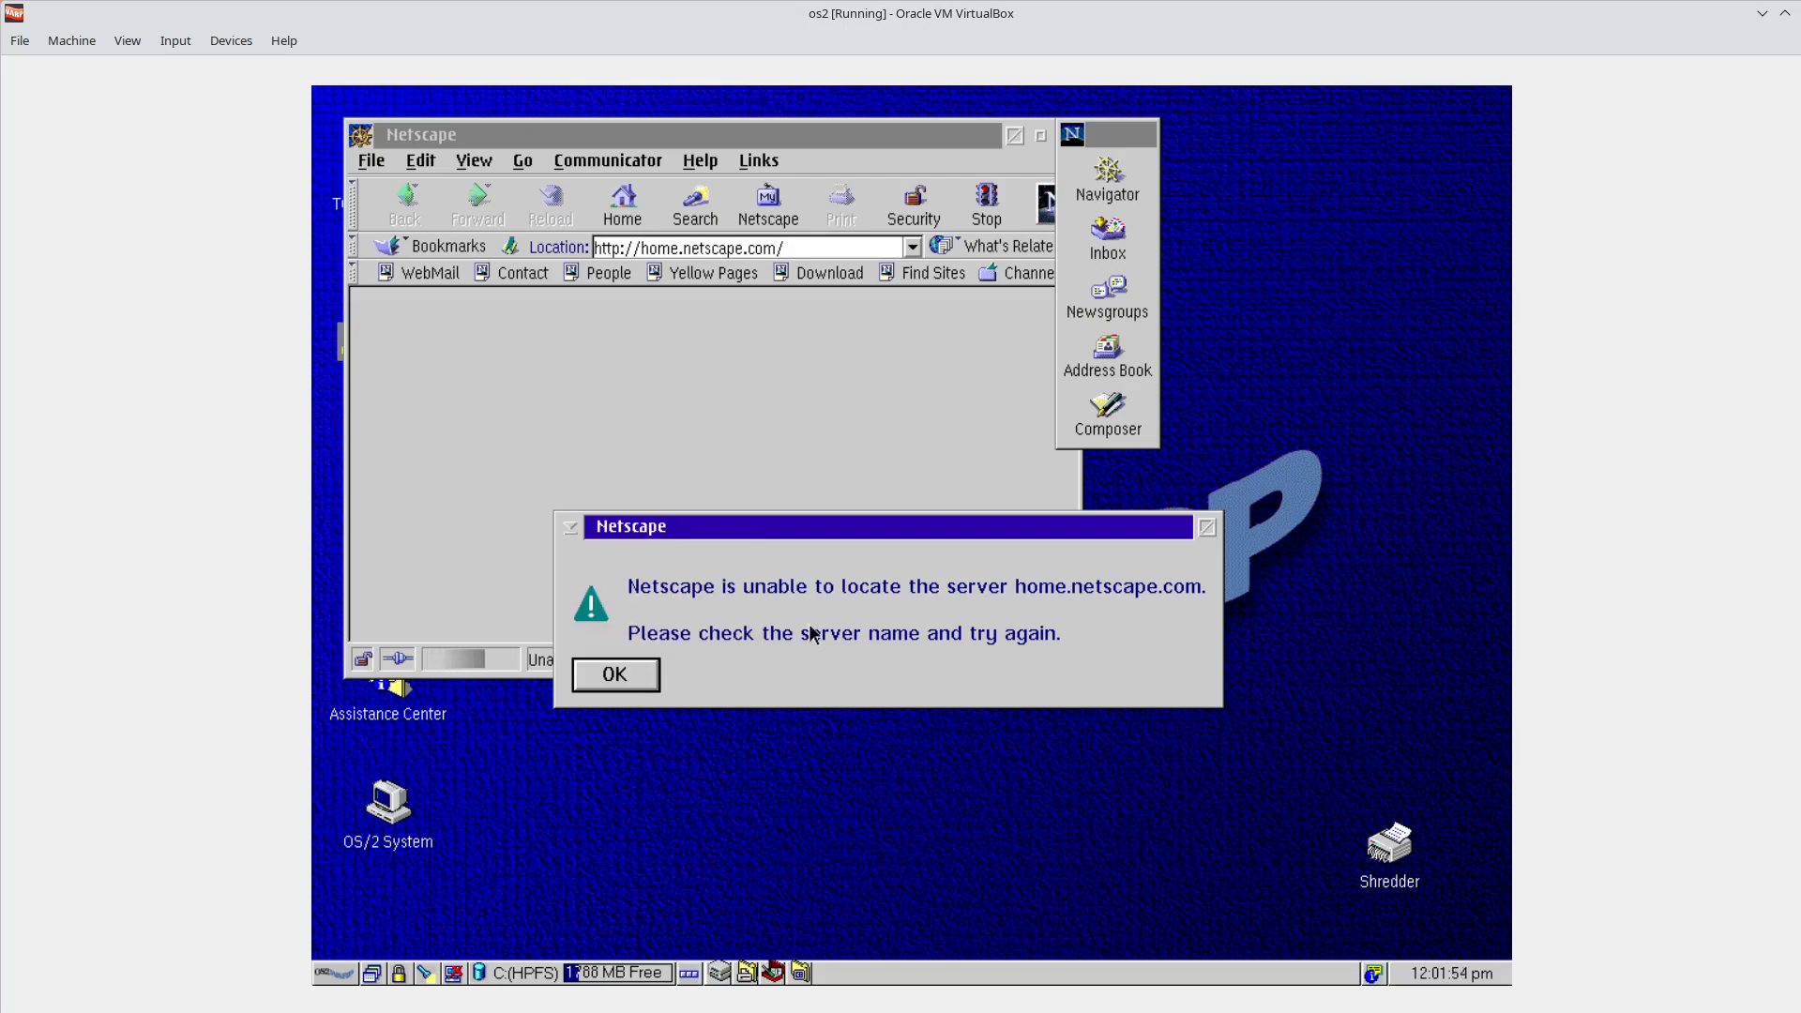
{"action": "left_click", "coordinate": [636, 672]}
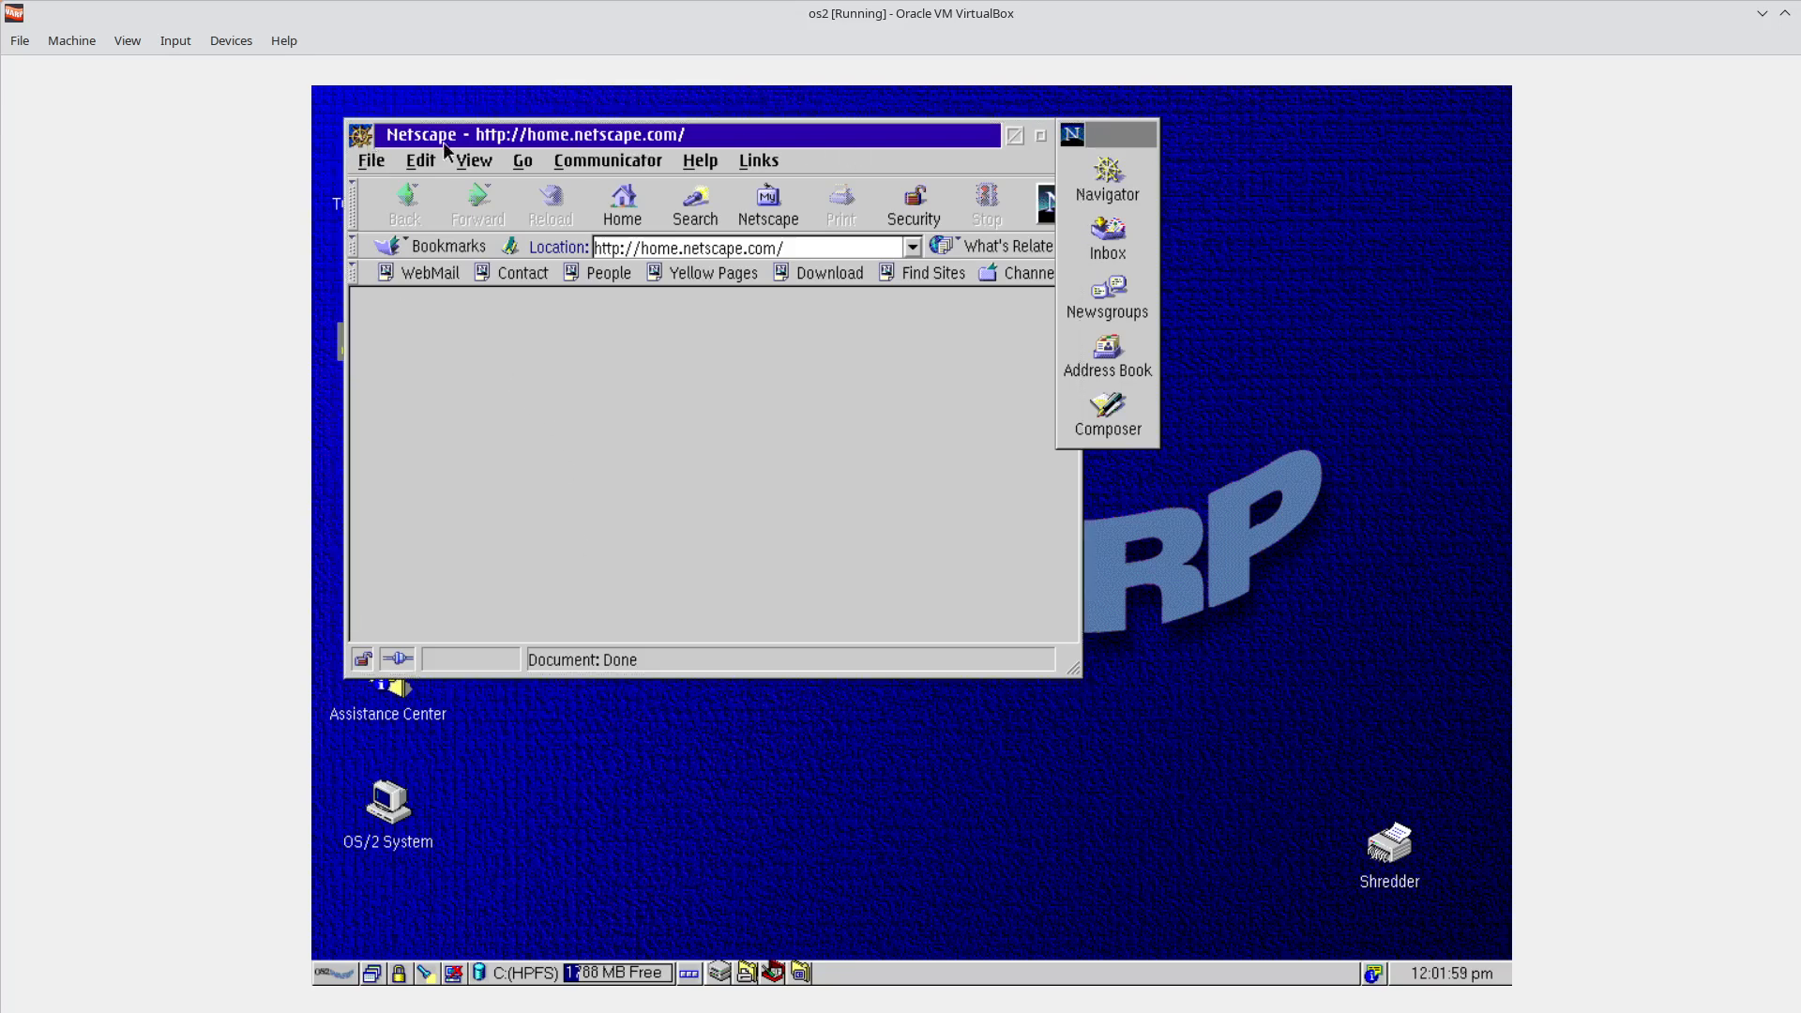
Close the whole Netscape Communicator group from the Window list, then relaunch Netscape Communicator.
{"action": "left_click", "coordinate": [362, 137]}
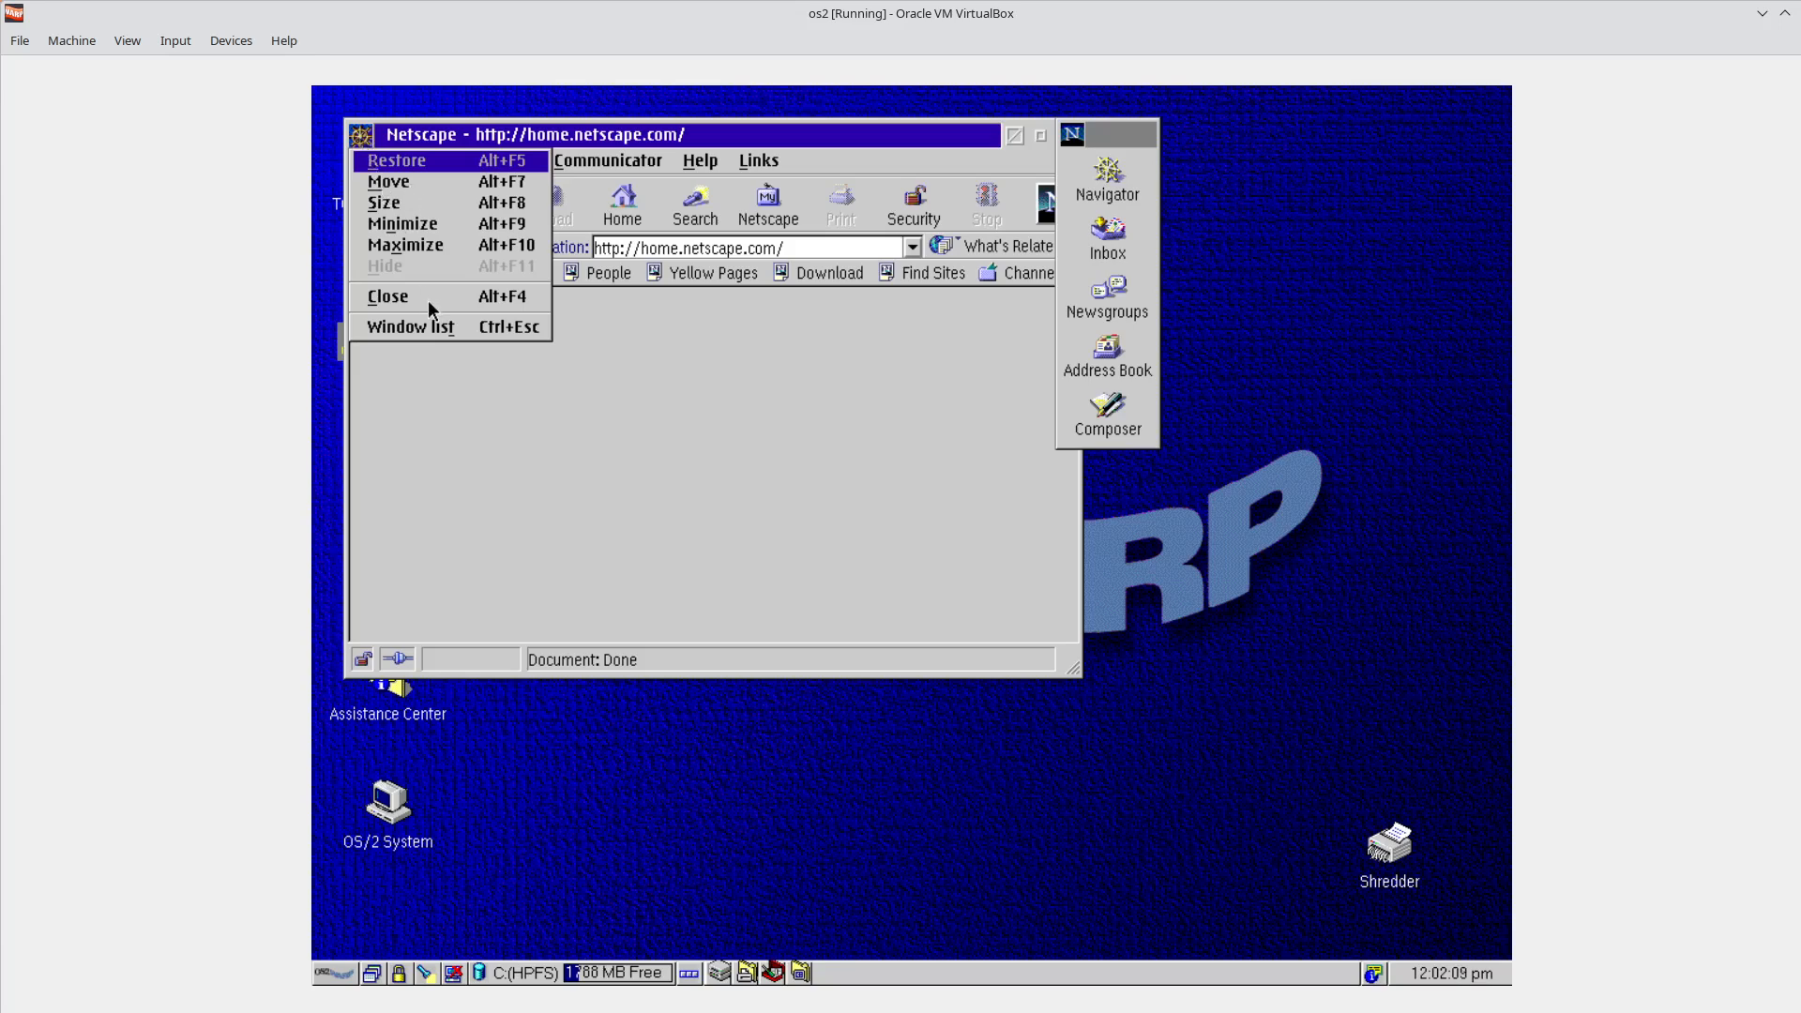
{"action": "left_click", "coordinate": [434, 331]}
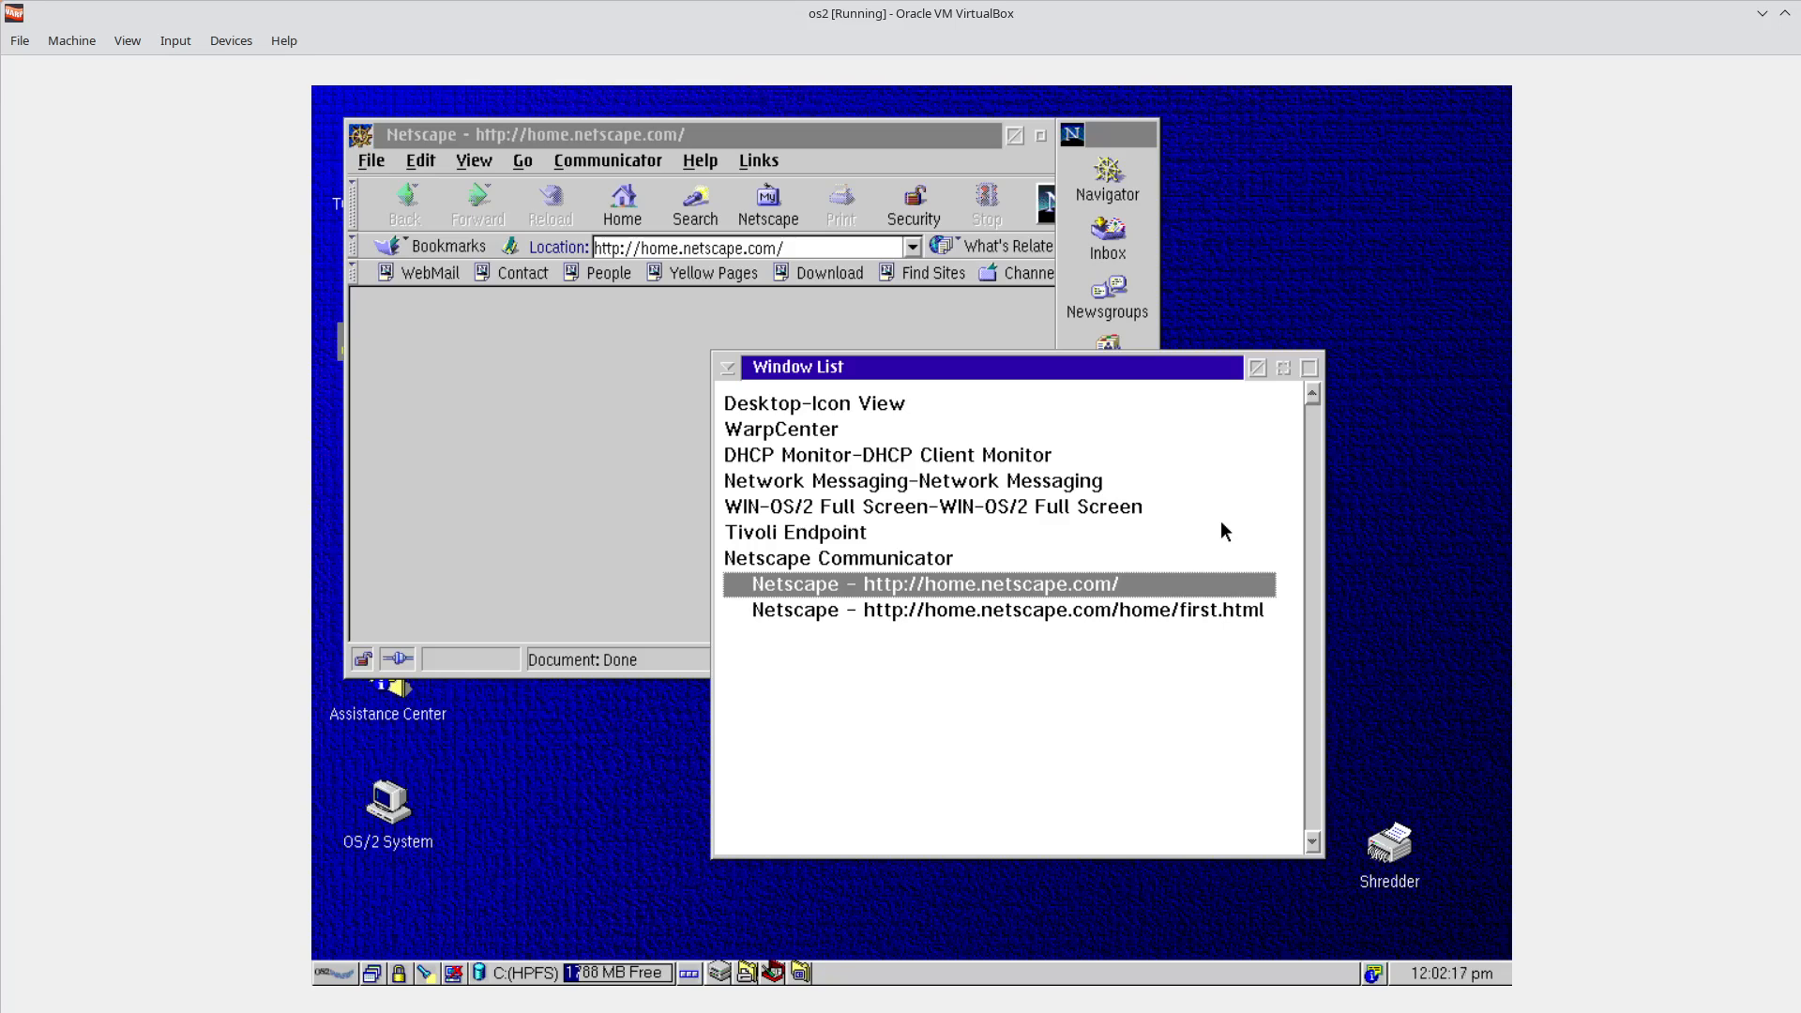
{"action": "right_click", "coordinate": [866, 587]}
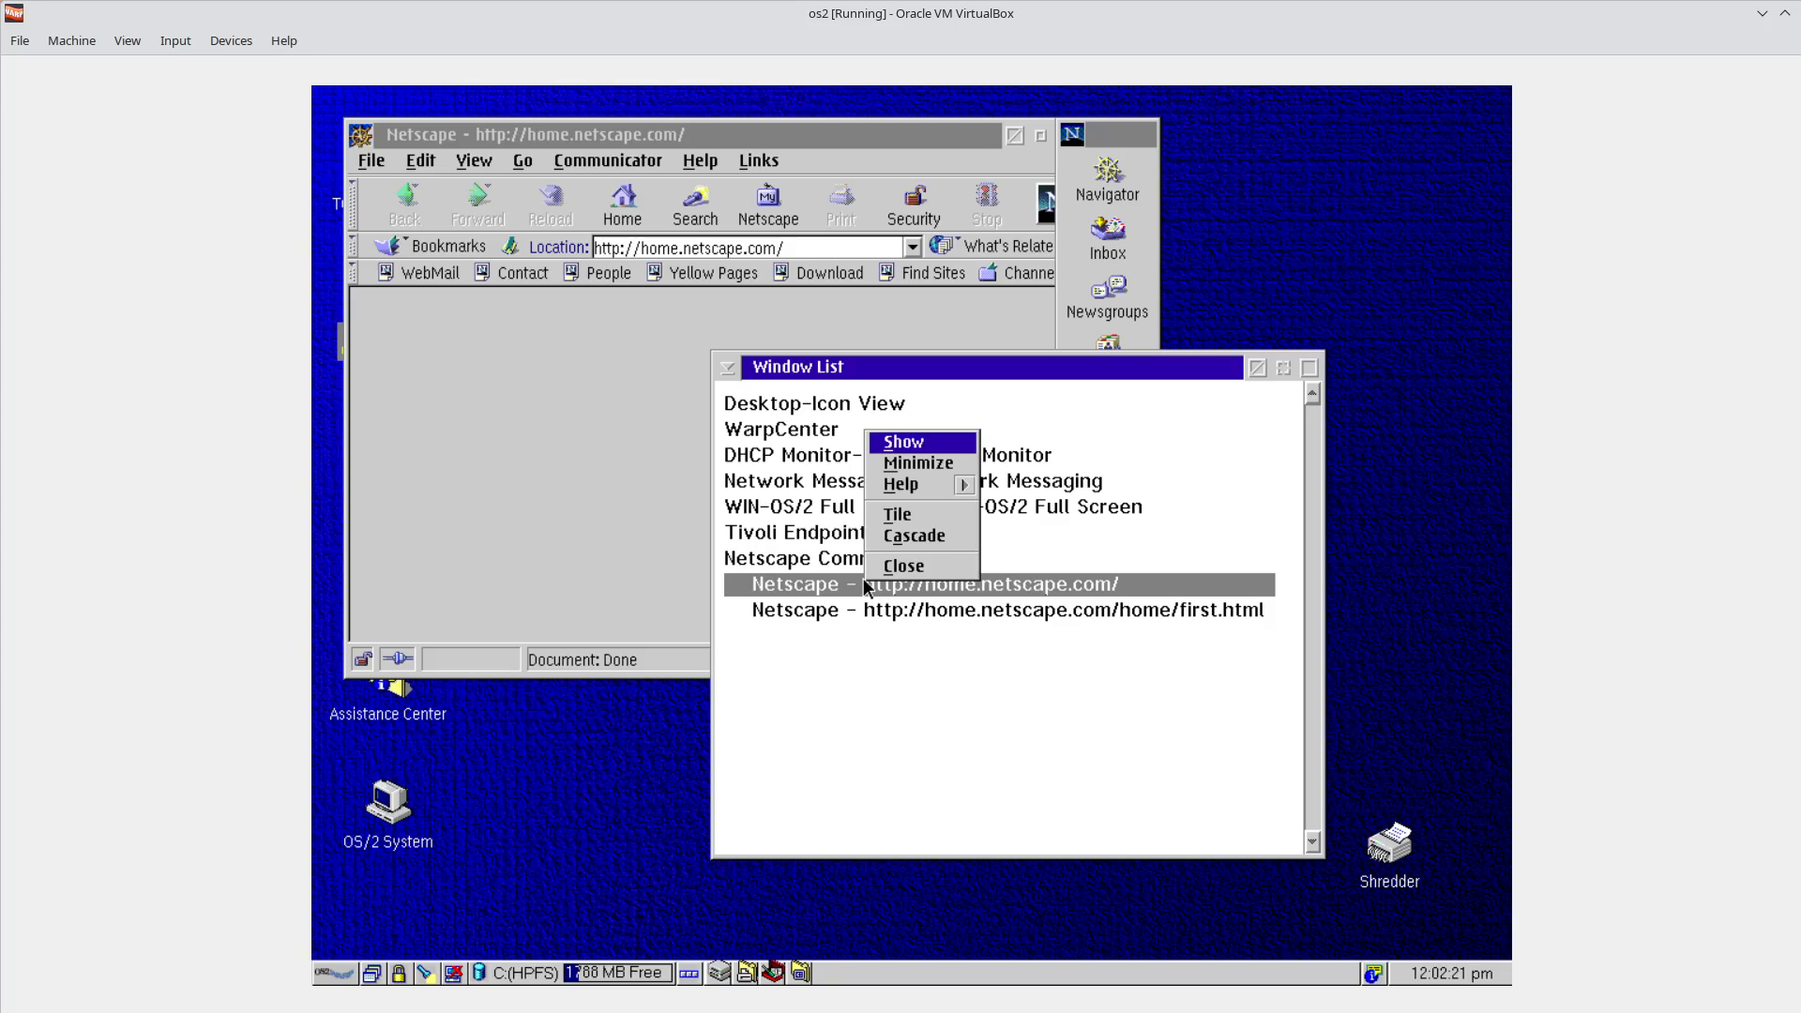
{"action": "left_click", "coordinate": [808, 565]}
{"action": "right_click", "coordinate": [818, 563]}
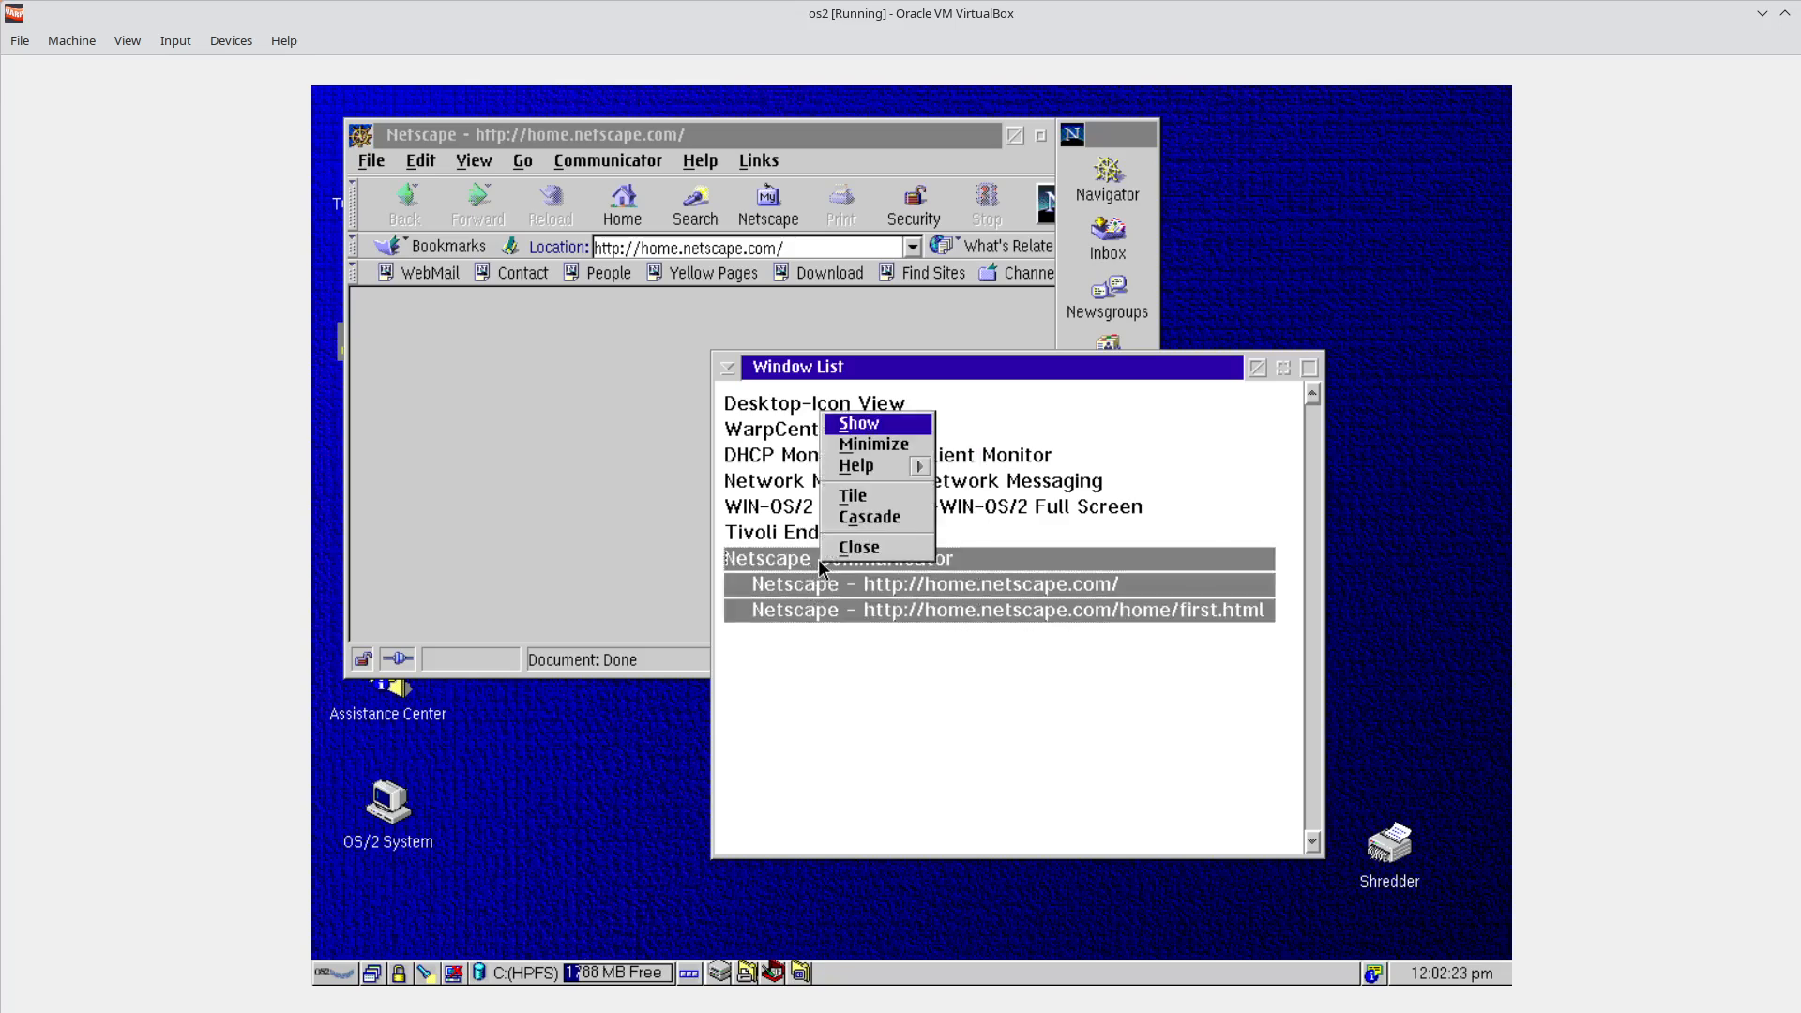
{"action": "left_click", "coordinate": [841, 551]}
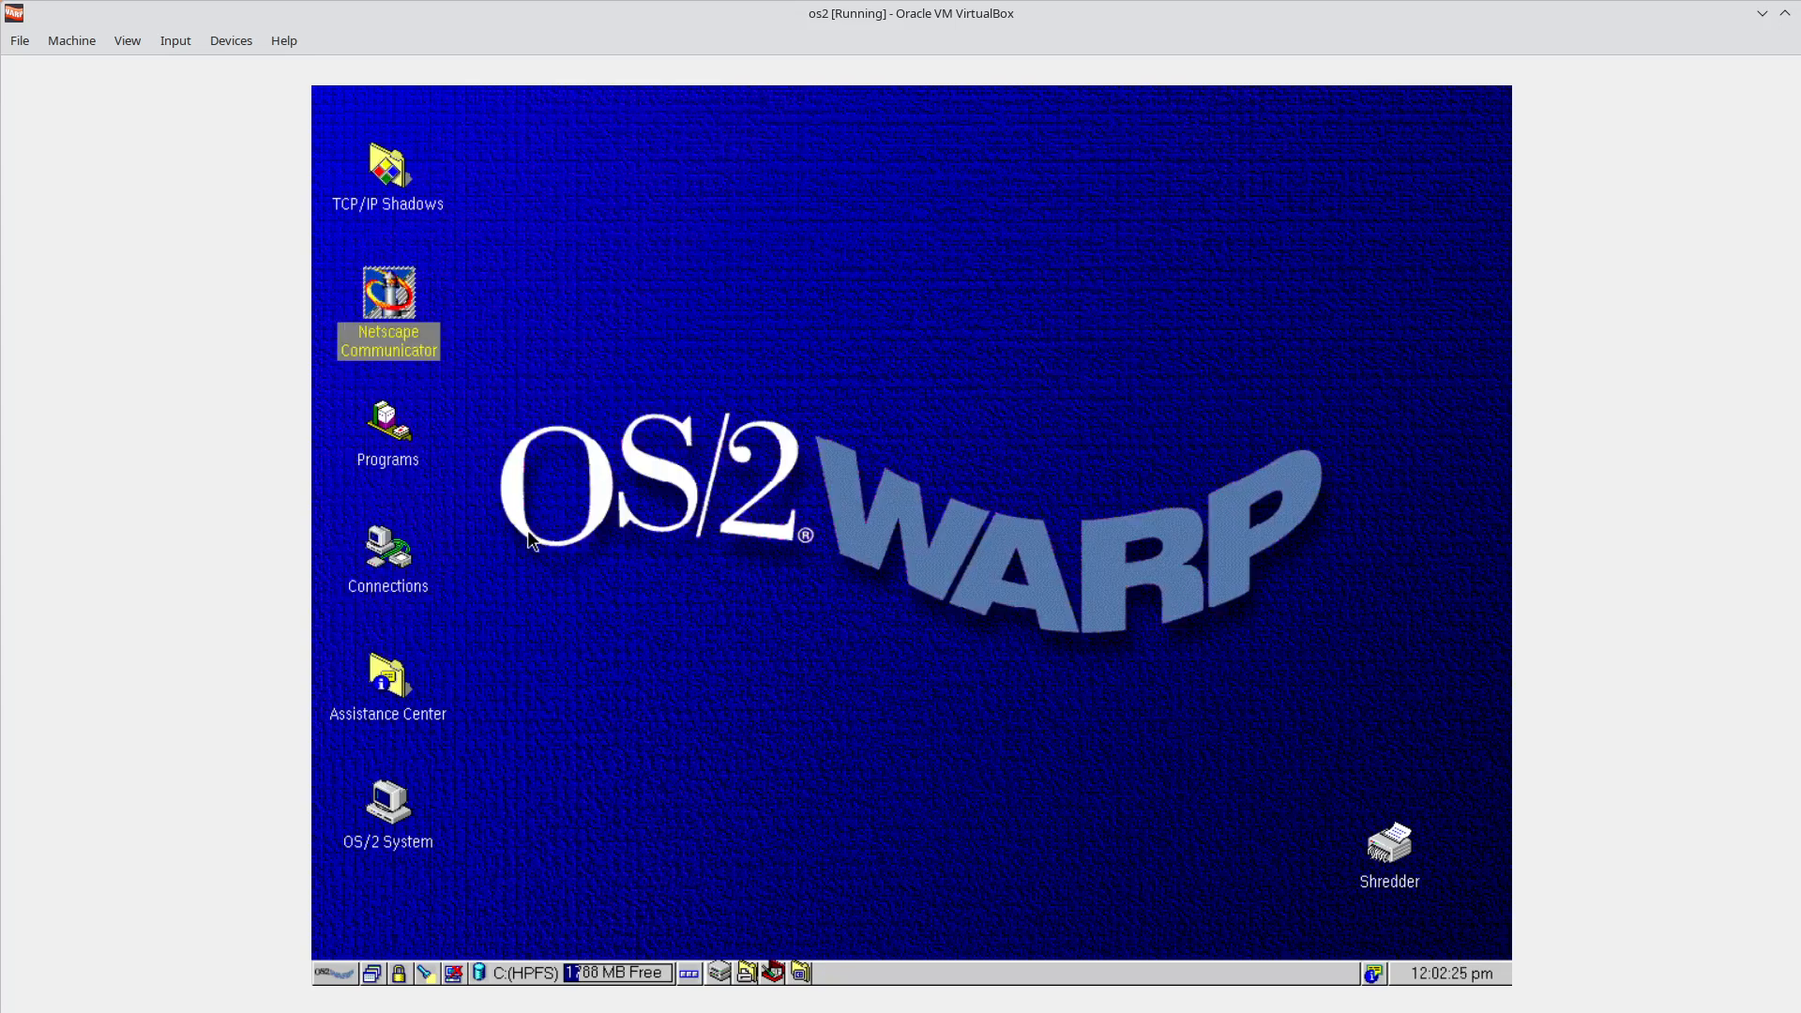
{"action": "double_click", "coordinate": [390, 300]}
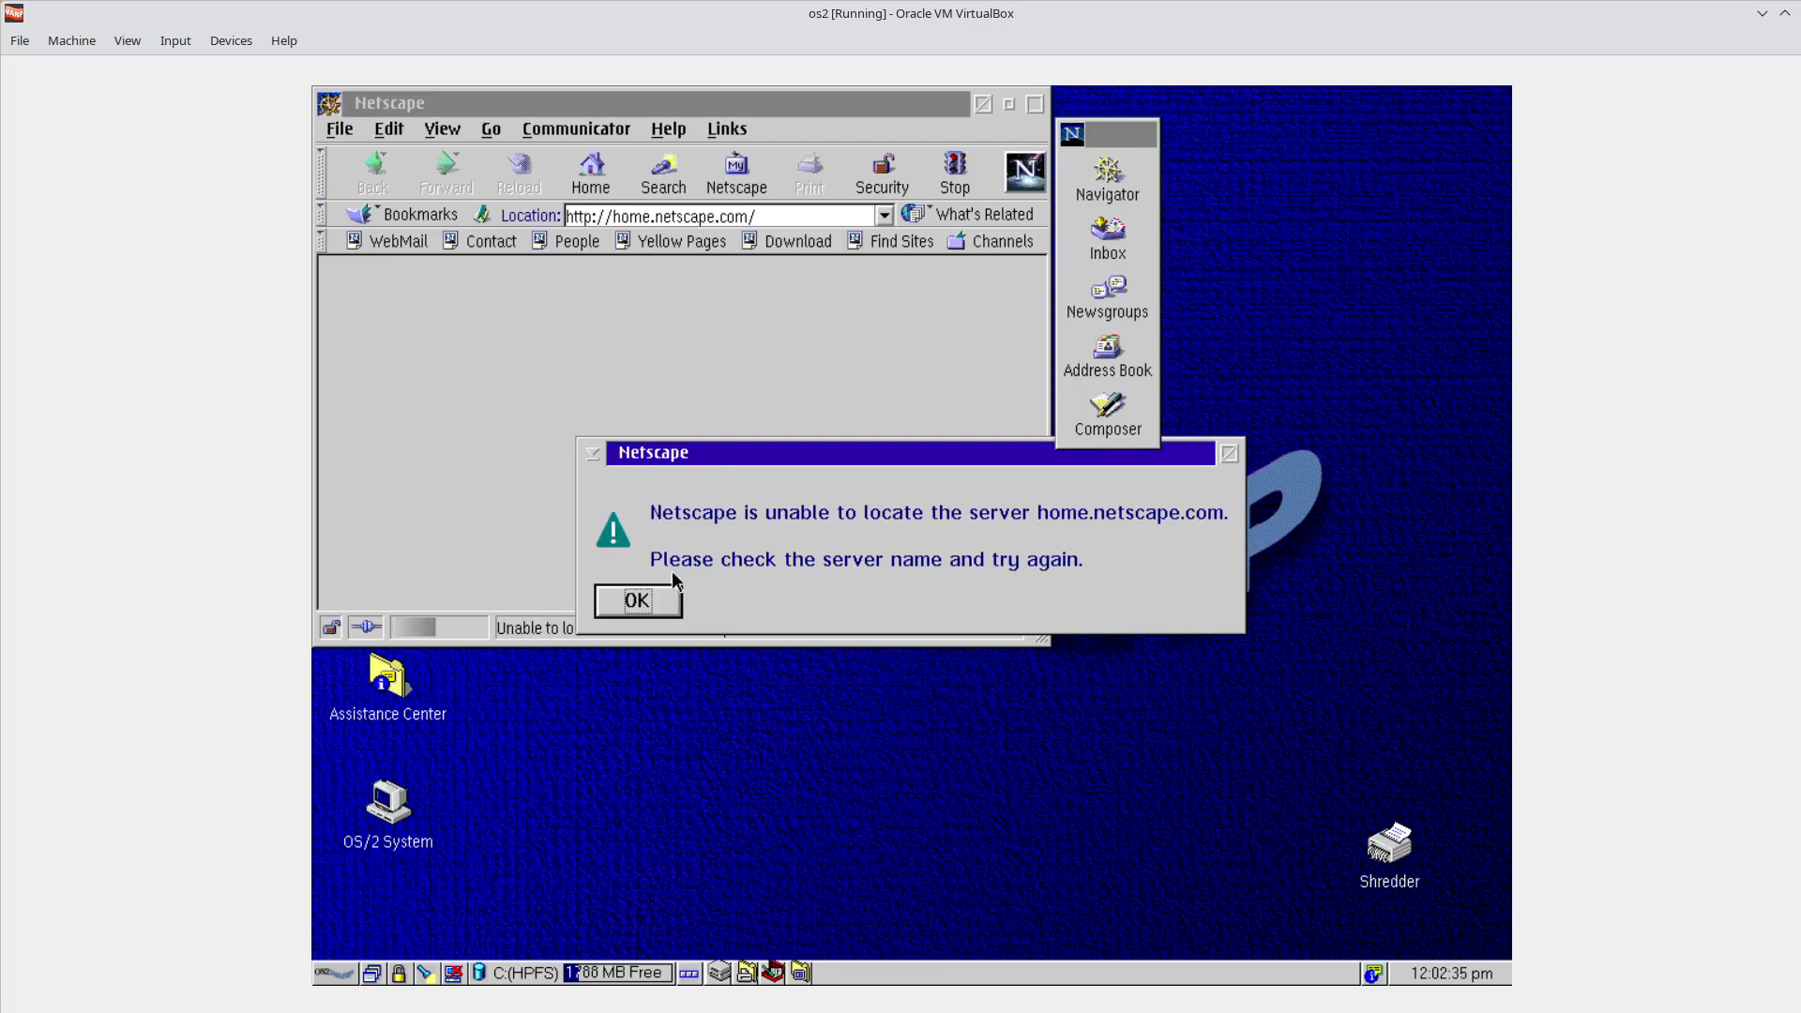
Dismiss the home.netscape.com error, move the browser window down and right, and close the component bar.
{"action": "left_click", "coordinate": [656, 606]}
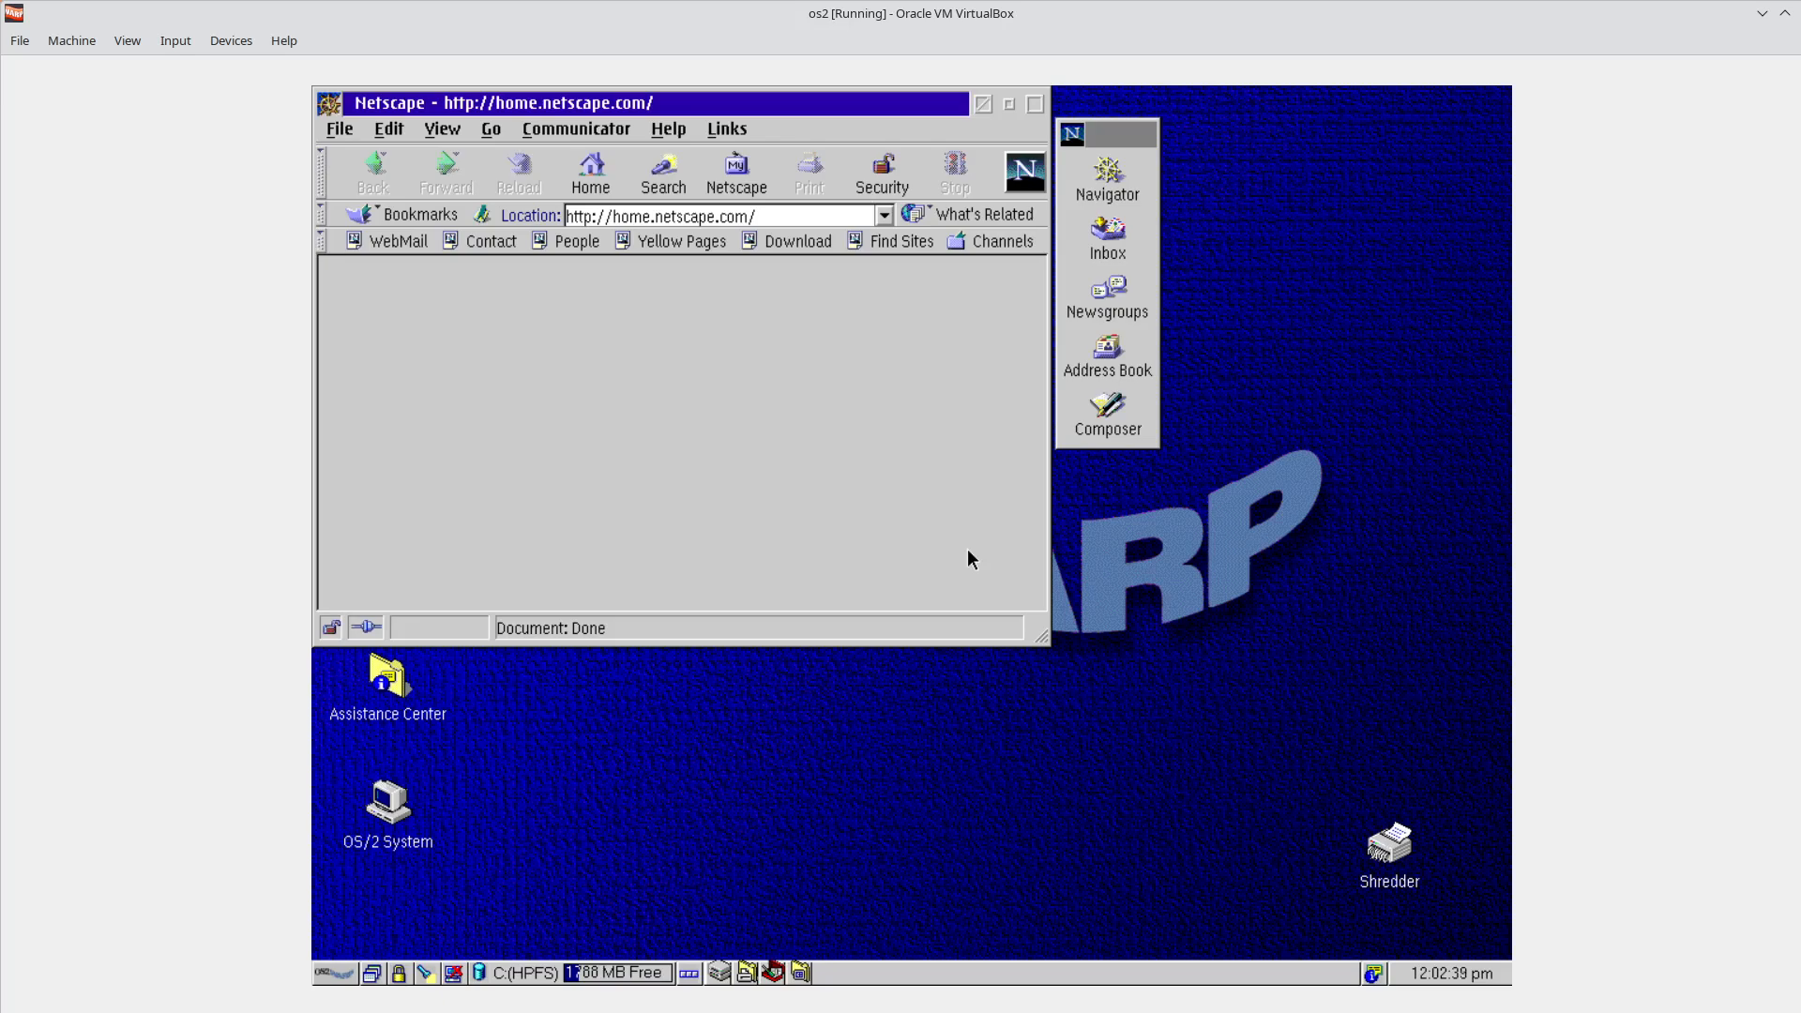
{"action": "left_click_drag", "start_coordinate": [912, 107], "coordinate": [985, 187]}
{"action": "left_click_drag", "start_coordinate": [1083, 139], "coordinate": [1255, 185]}
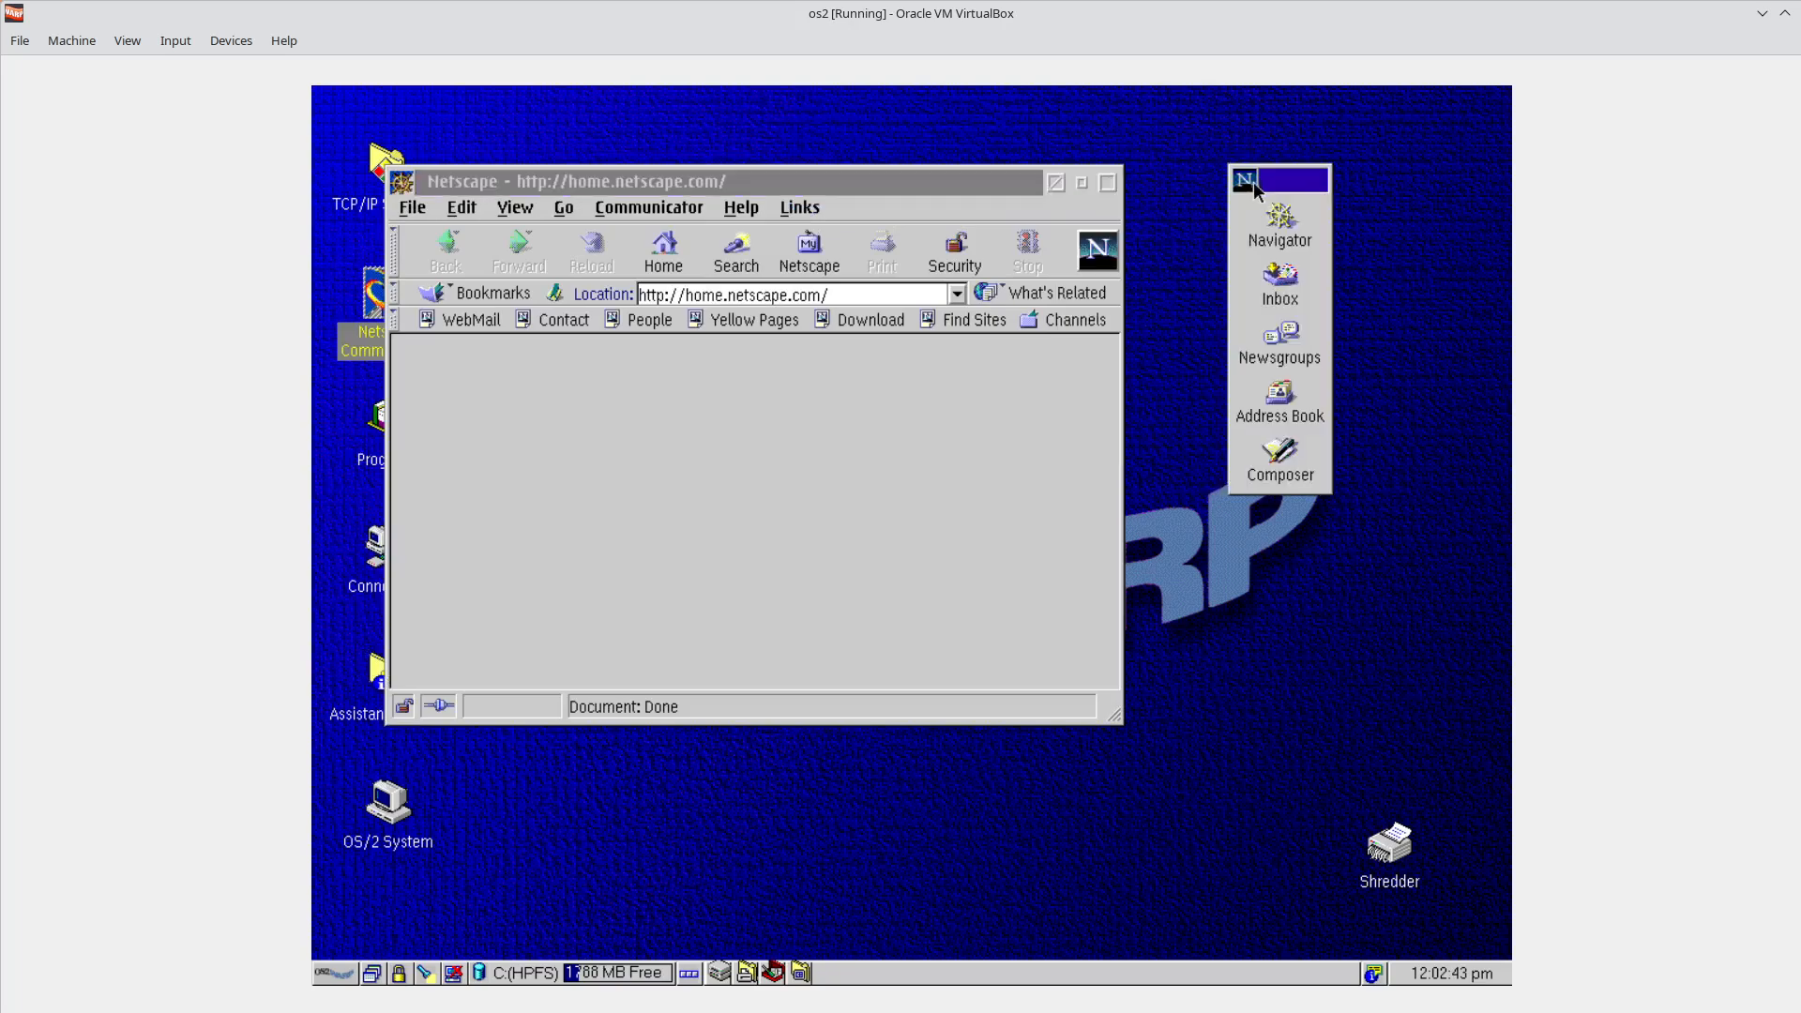
{"action": "left_click", "coordinate": [1252, 184]}
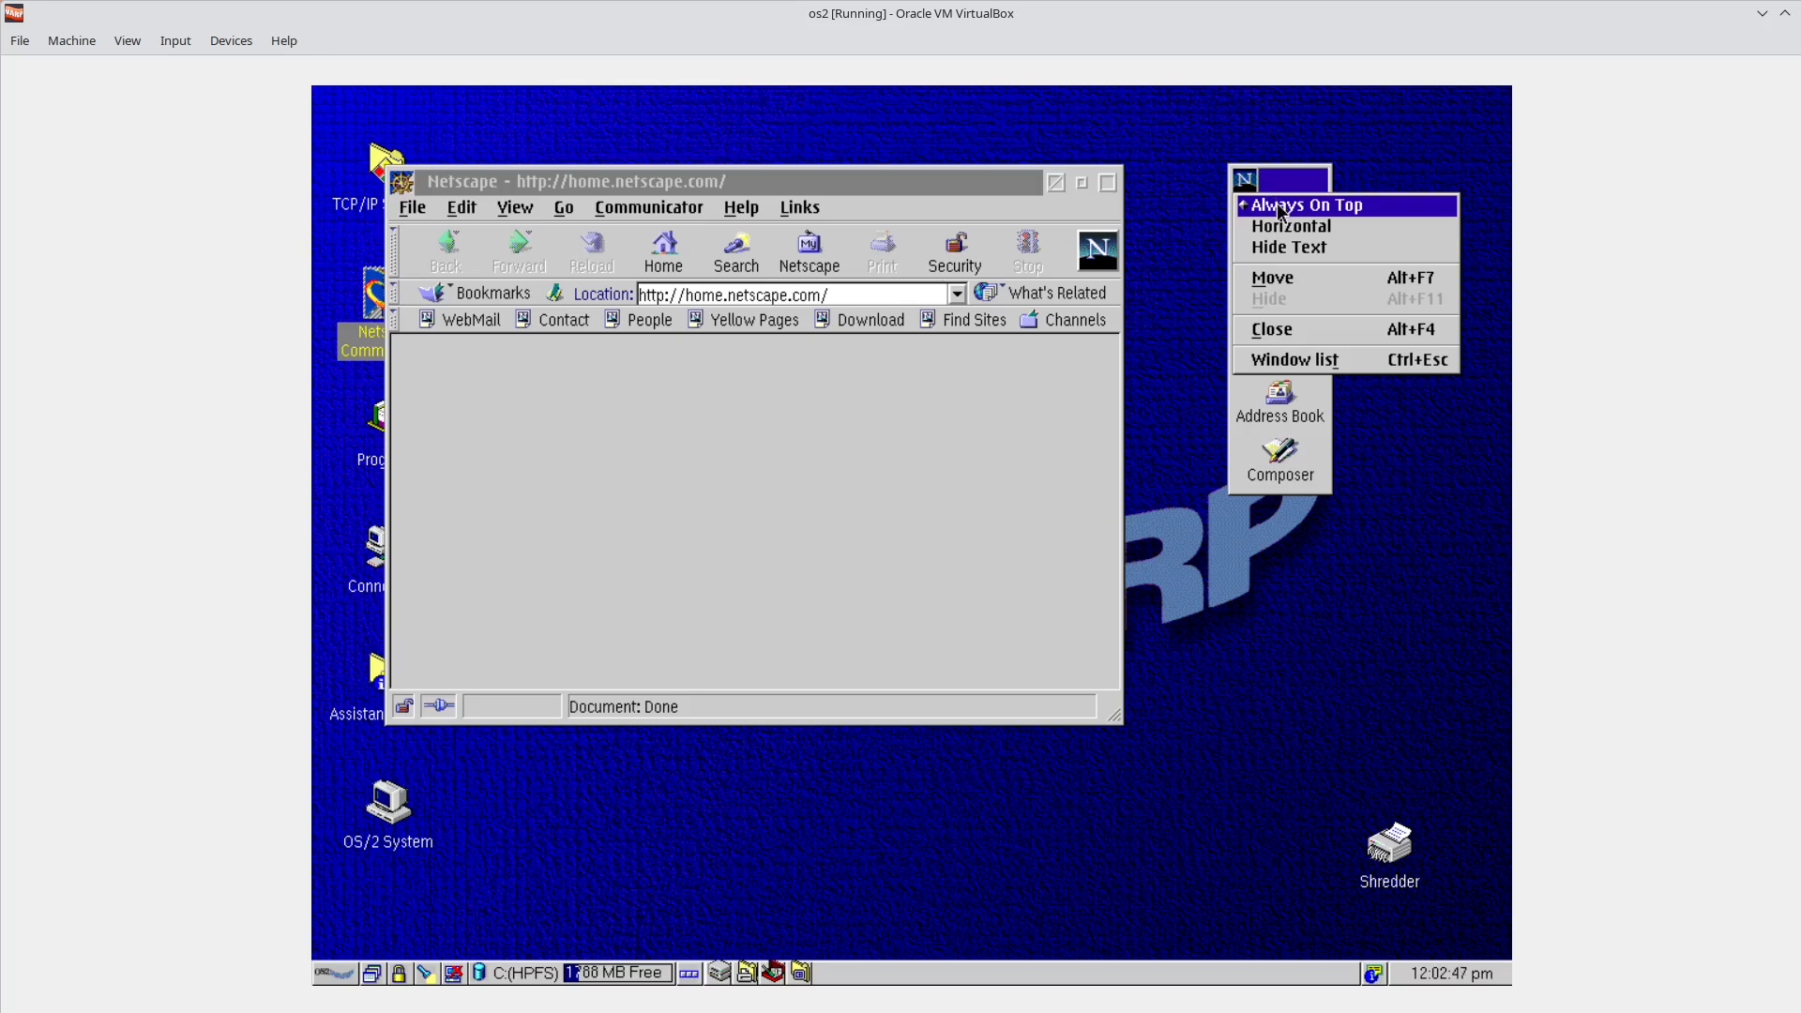
{"action": "left_click", "coordinate": [1290, 334]}
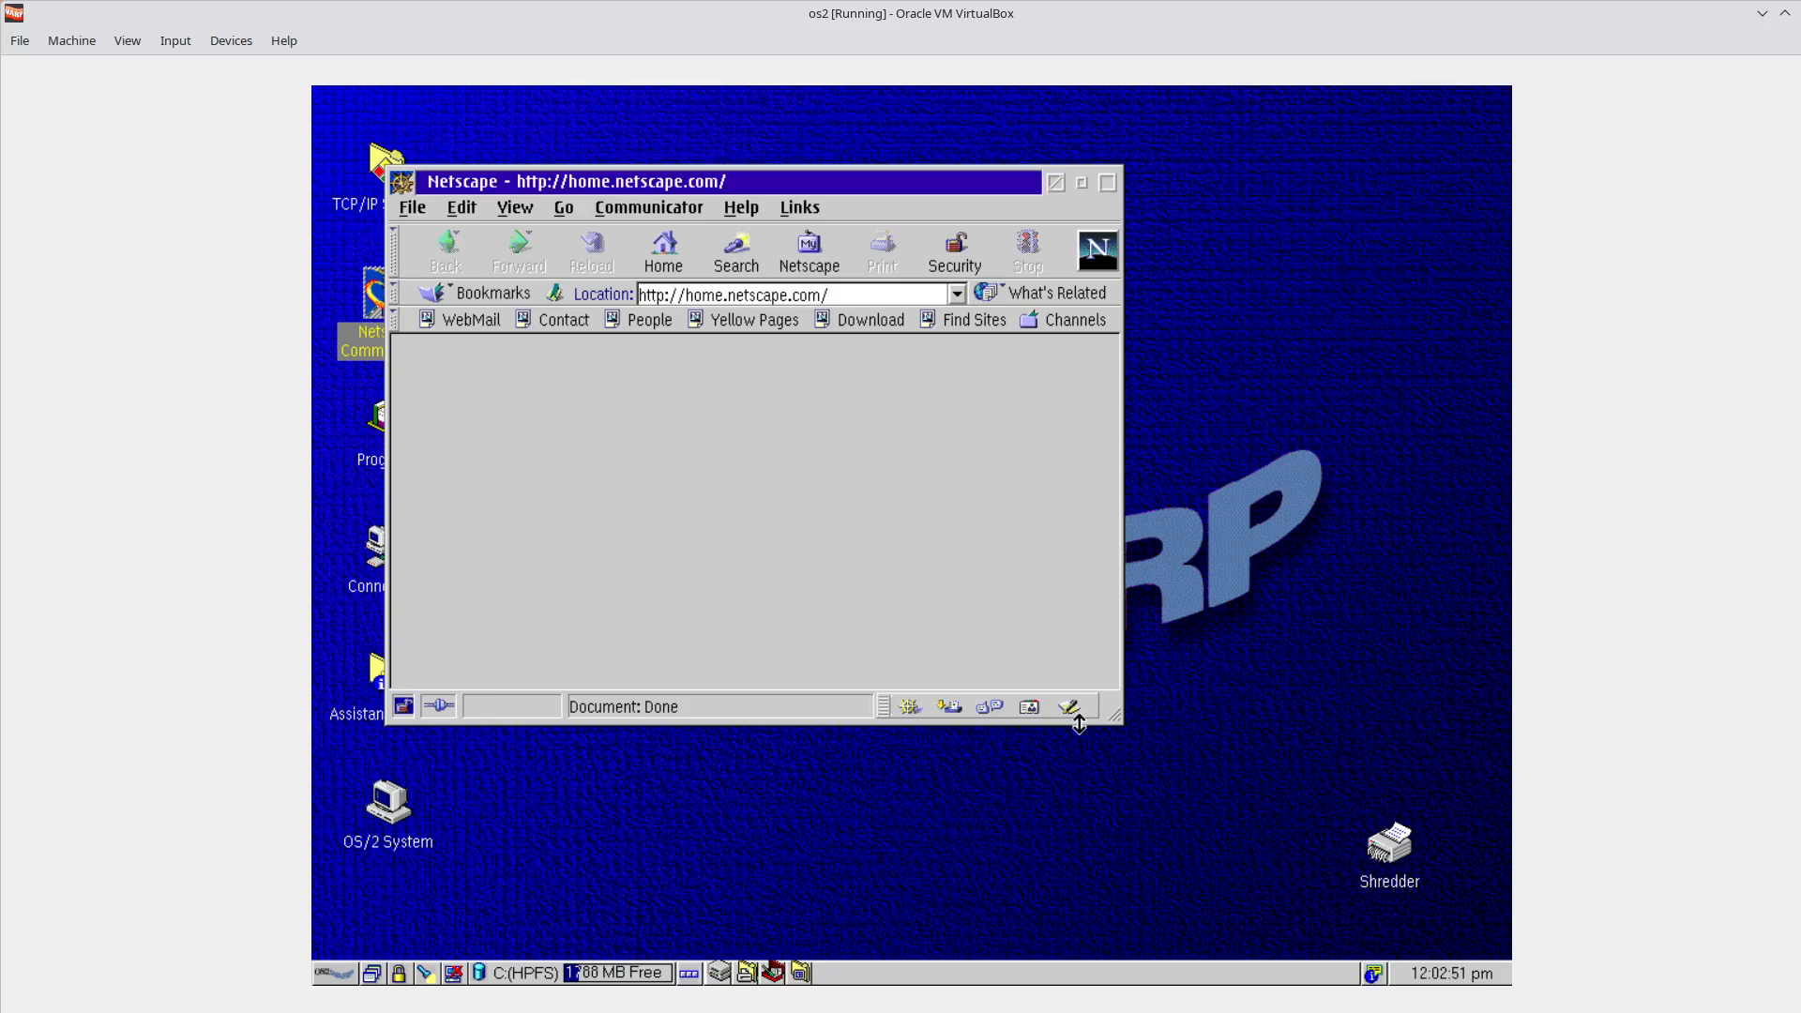
Drag the Netscape browser window's bottom-right corner outward to enlarge it.
{"action": "left_click_drag", "start_coordinate": [1111, 721], "coordinate": [1405, 794]}
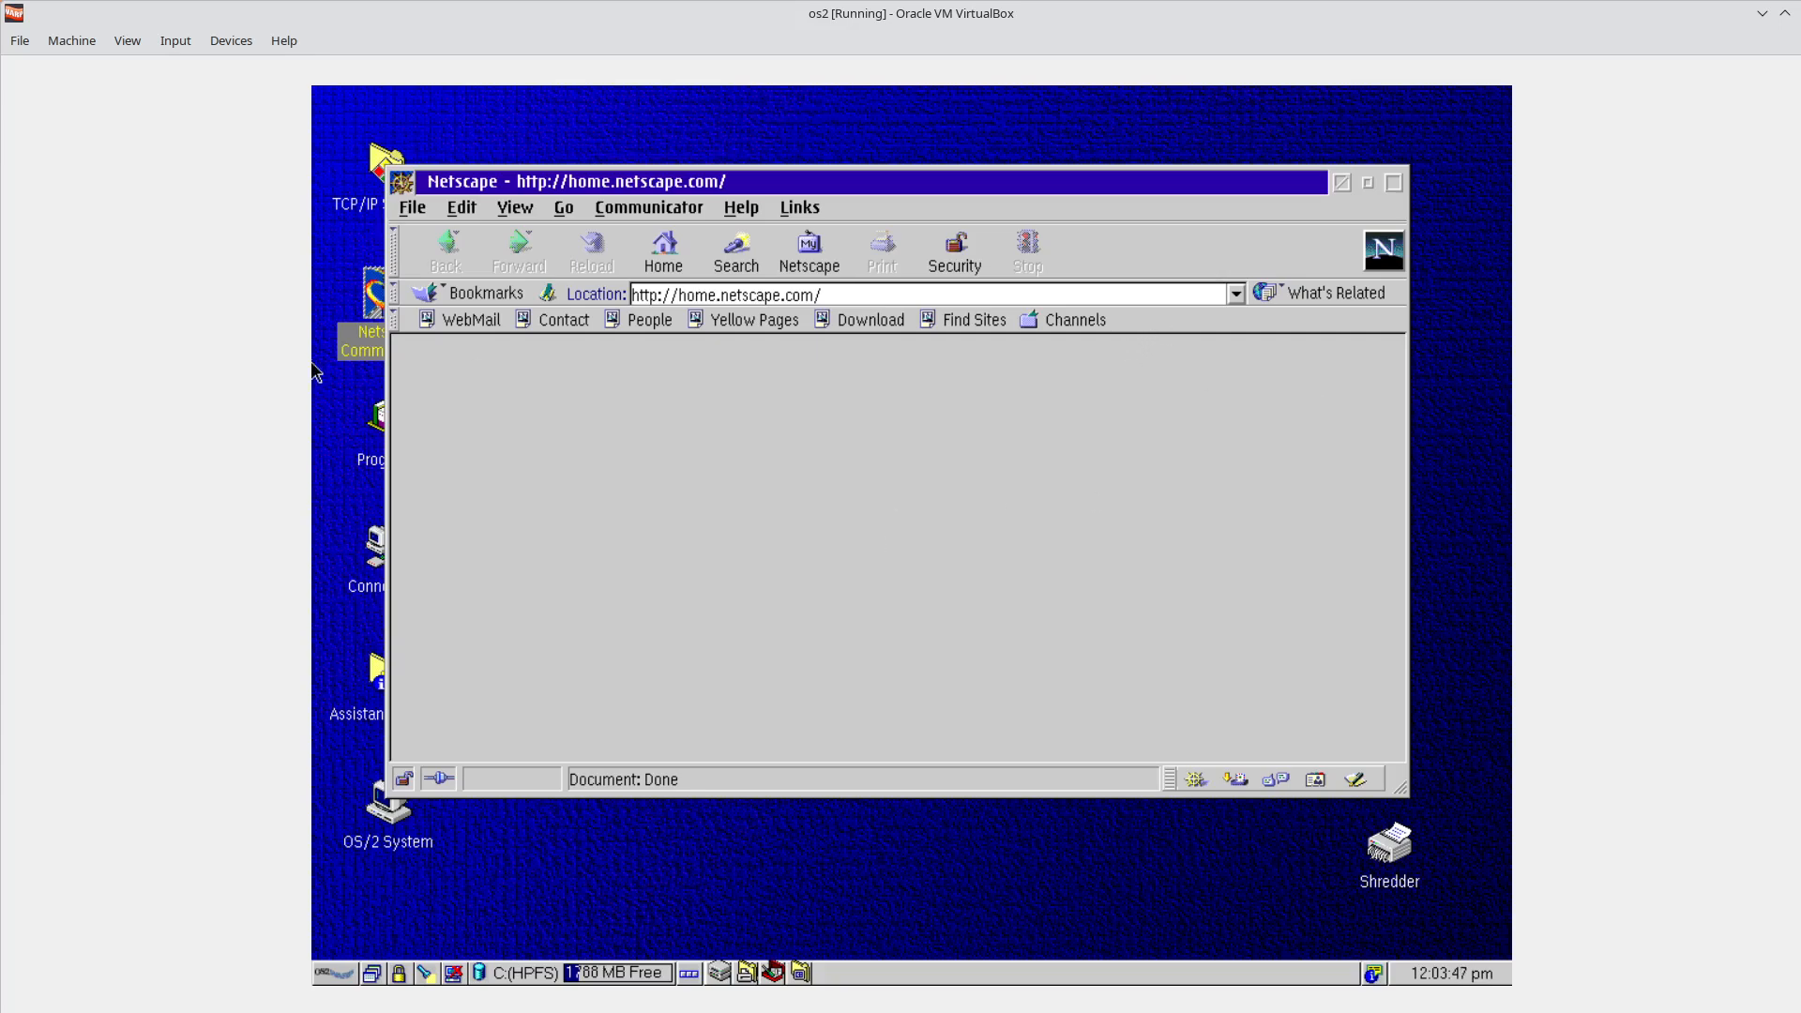
{"action": "left_click", "coordinate": [394, 320]}
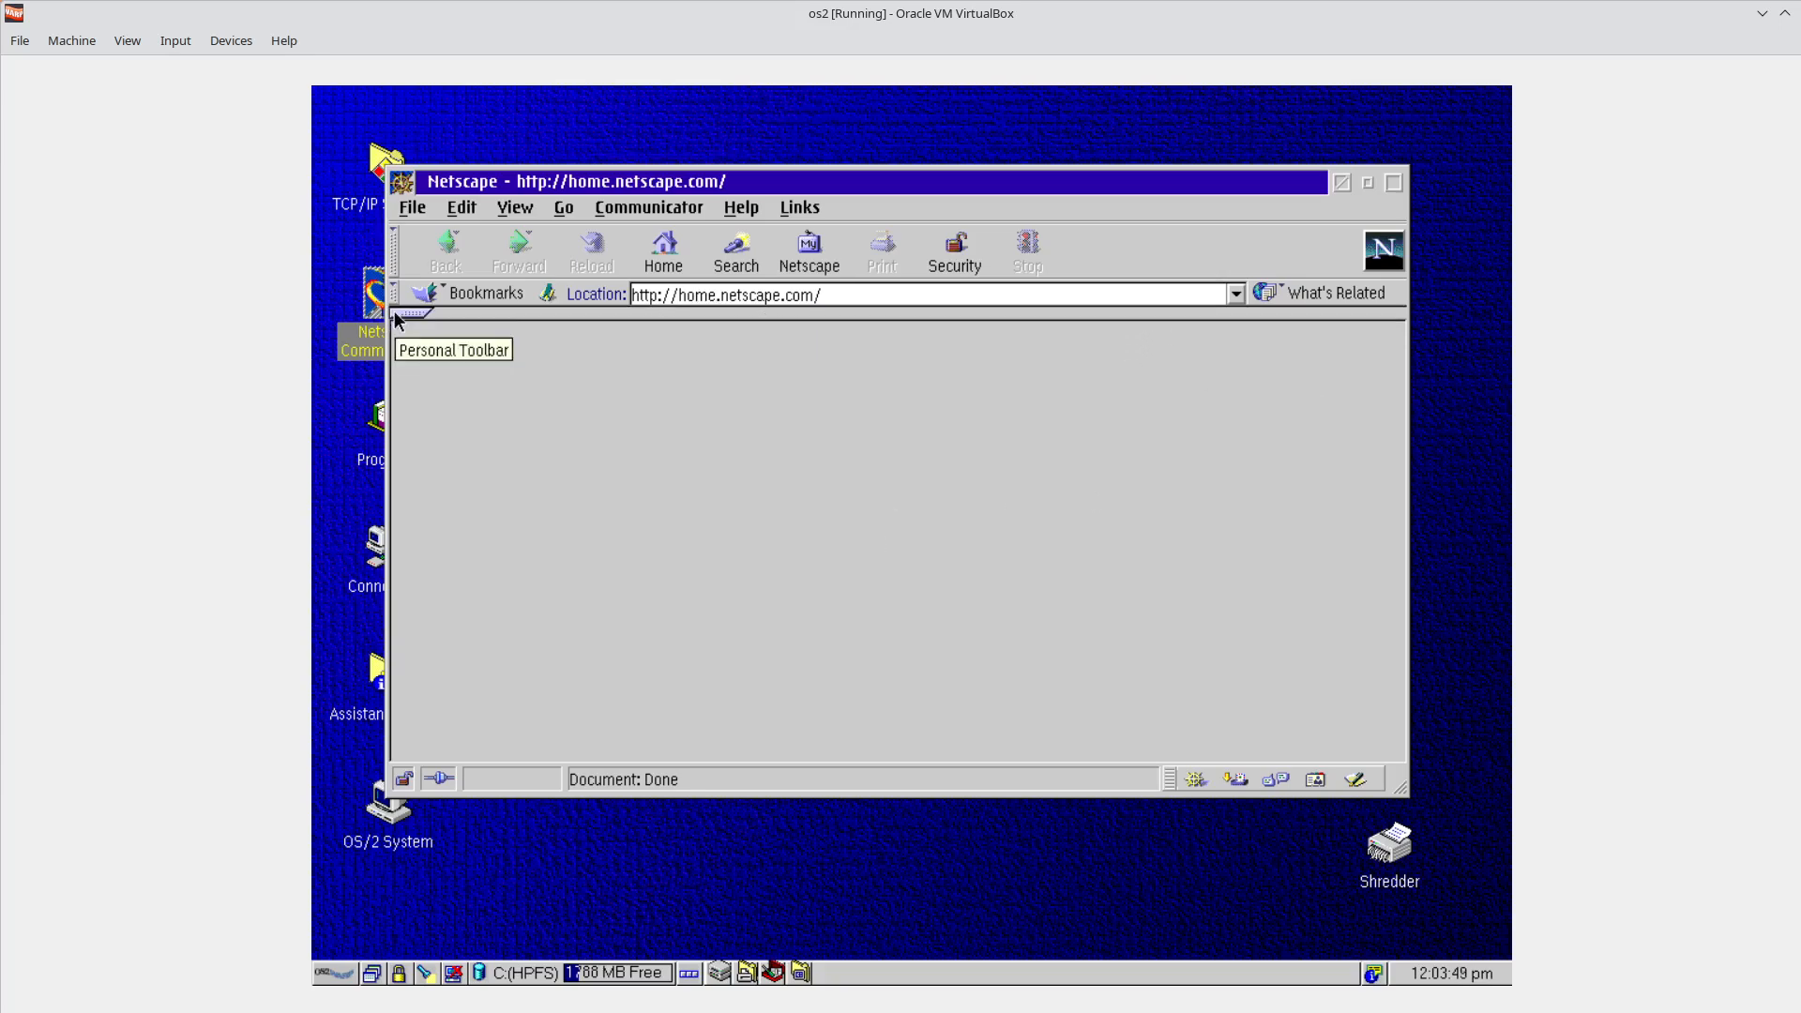
{"action": "left_click", "coordinate": [399, 313]}
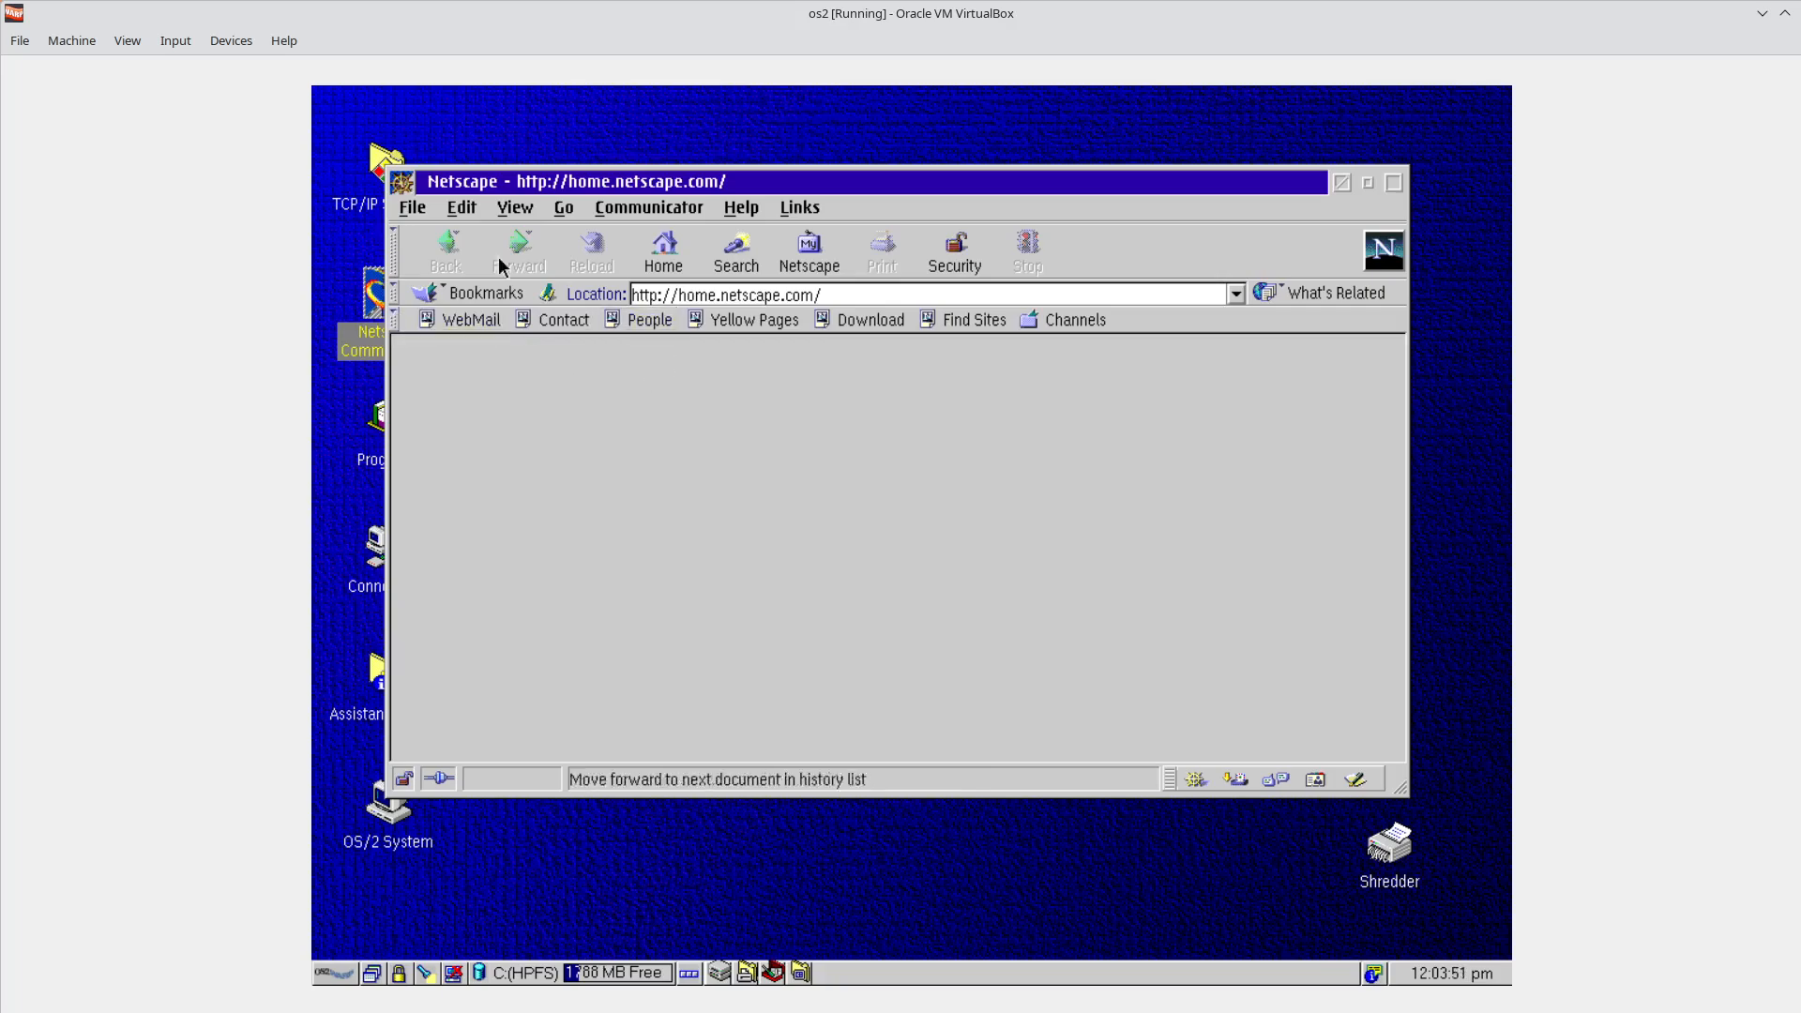
{"action": "left_click", "coordinate": [522, 209]}
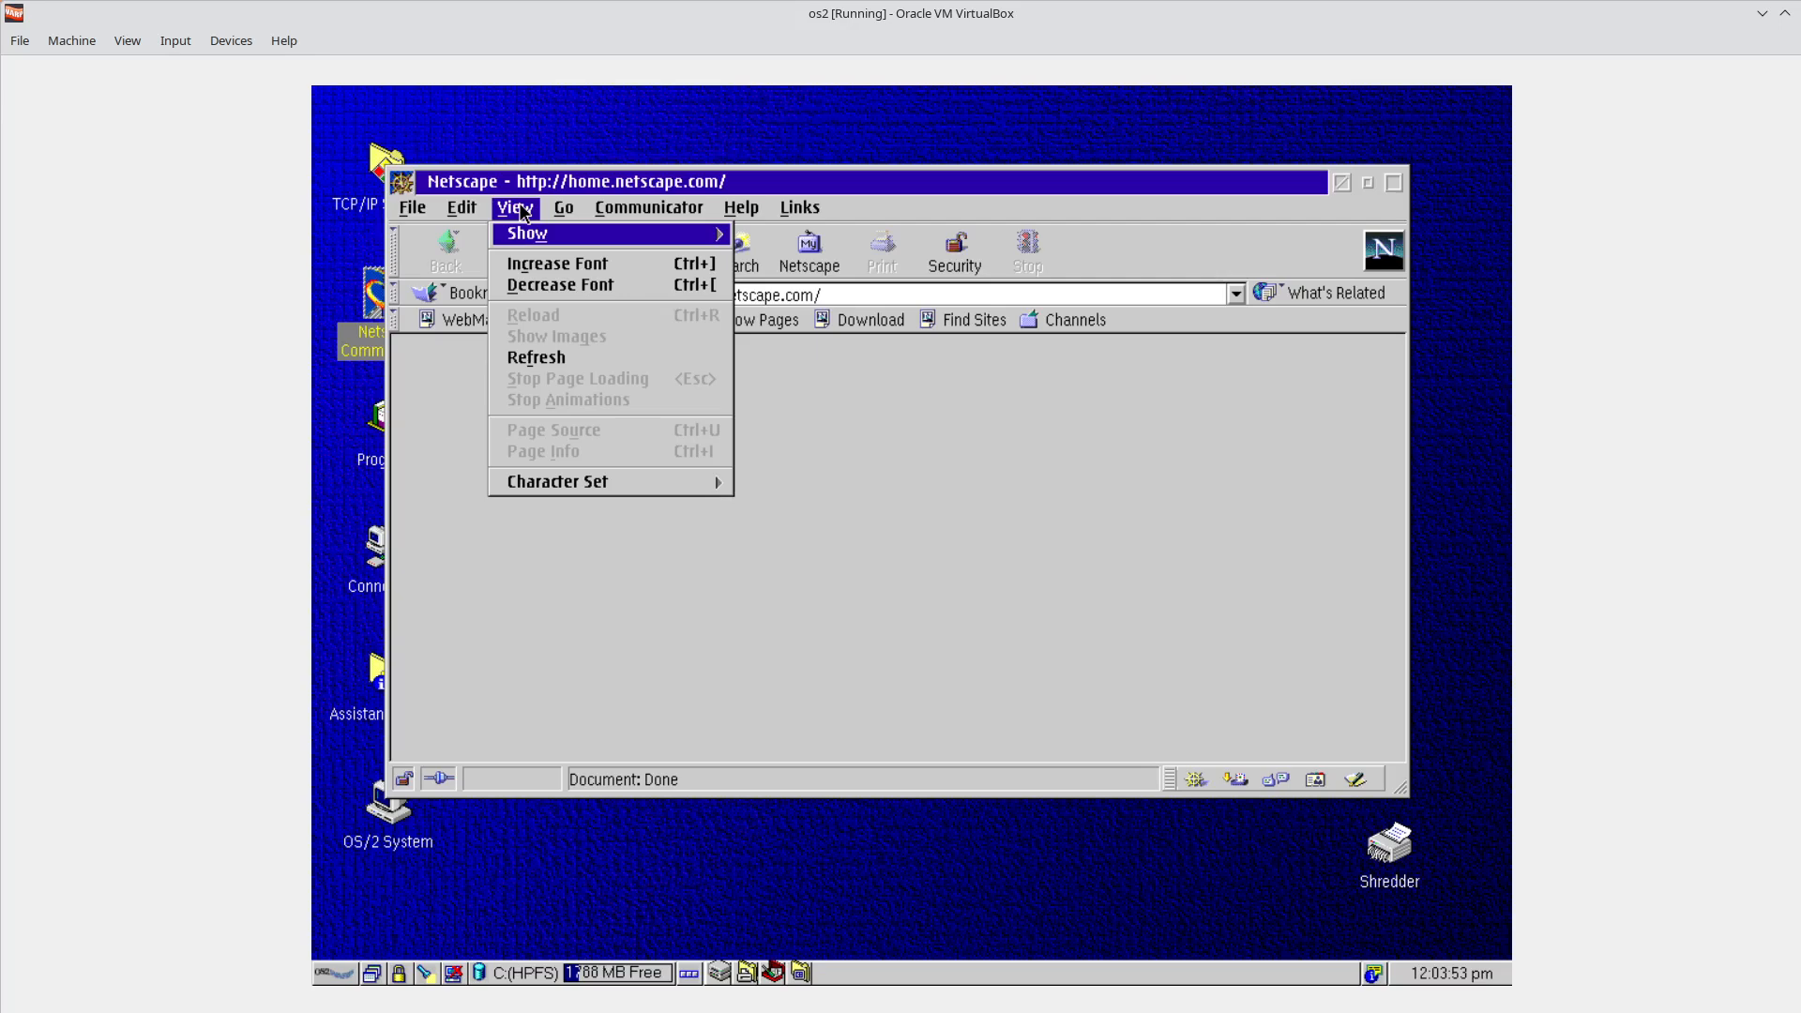
{"action": "left_click", "coordinate": [463, 208]}
{"action": "left_click", "coordinate": [661, 214]}
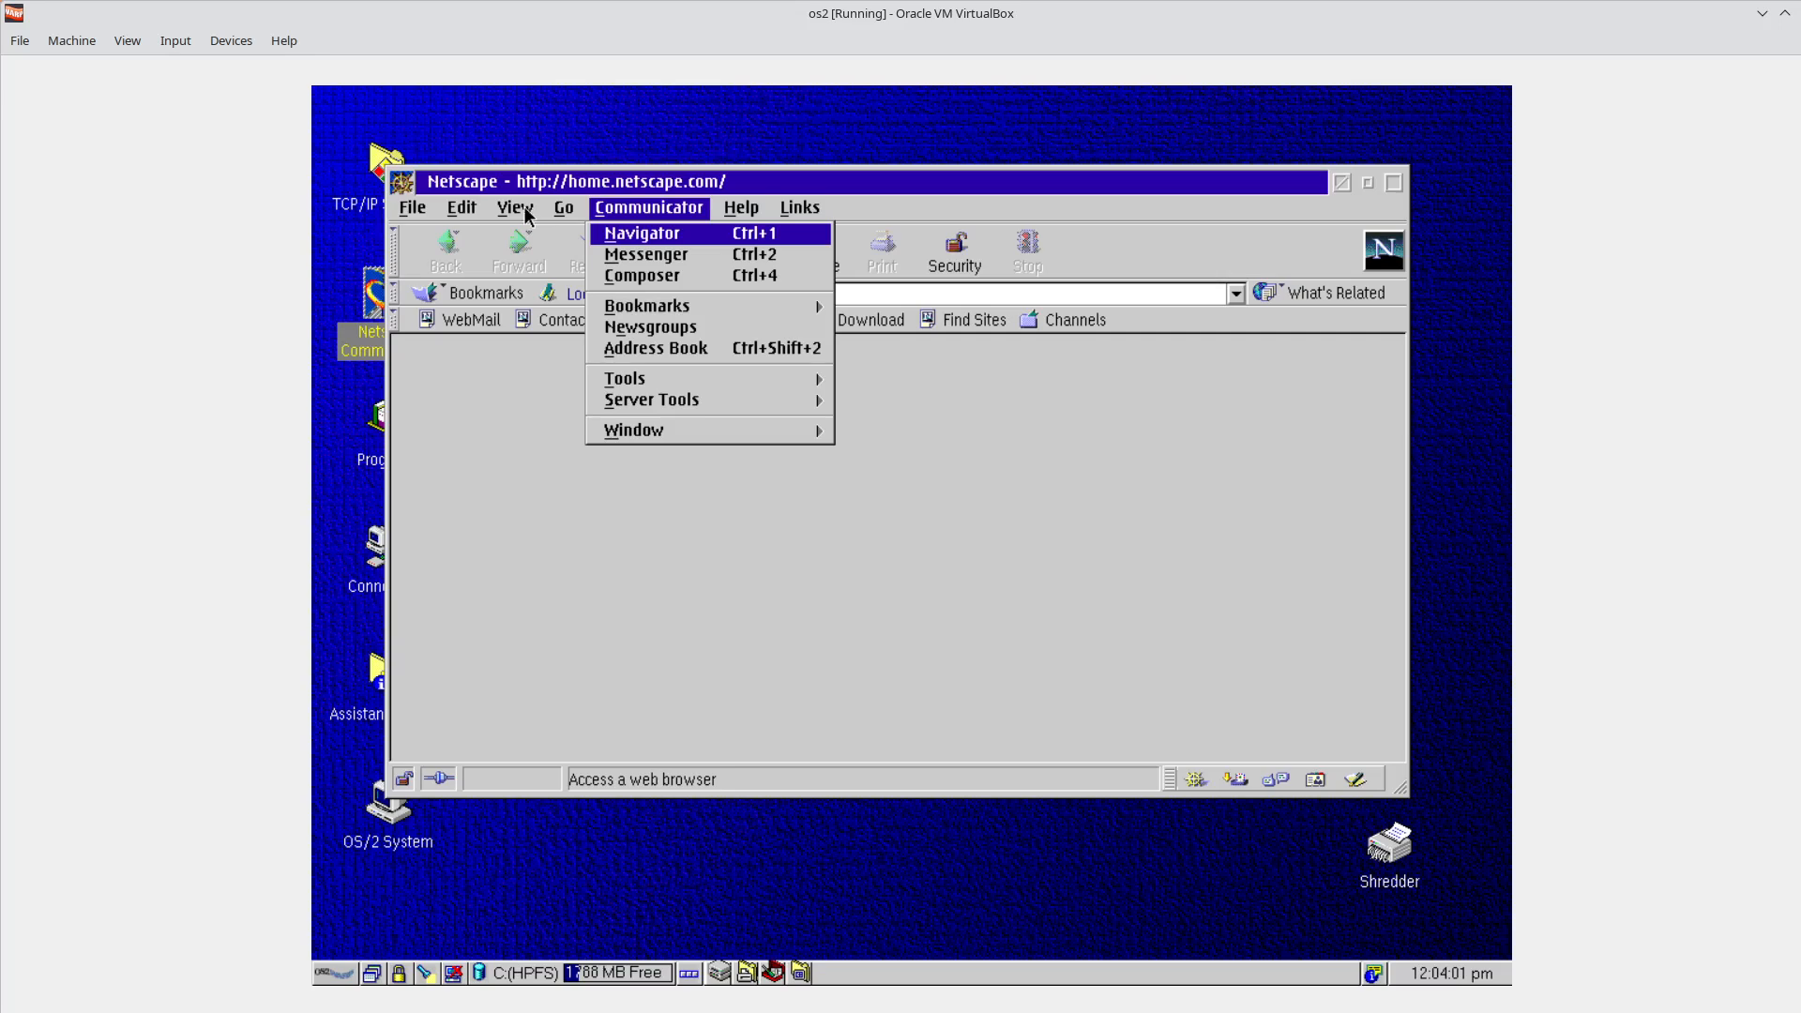
{"action": "left_click", "coordinate": [457, 213]}
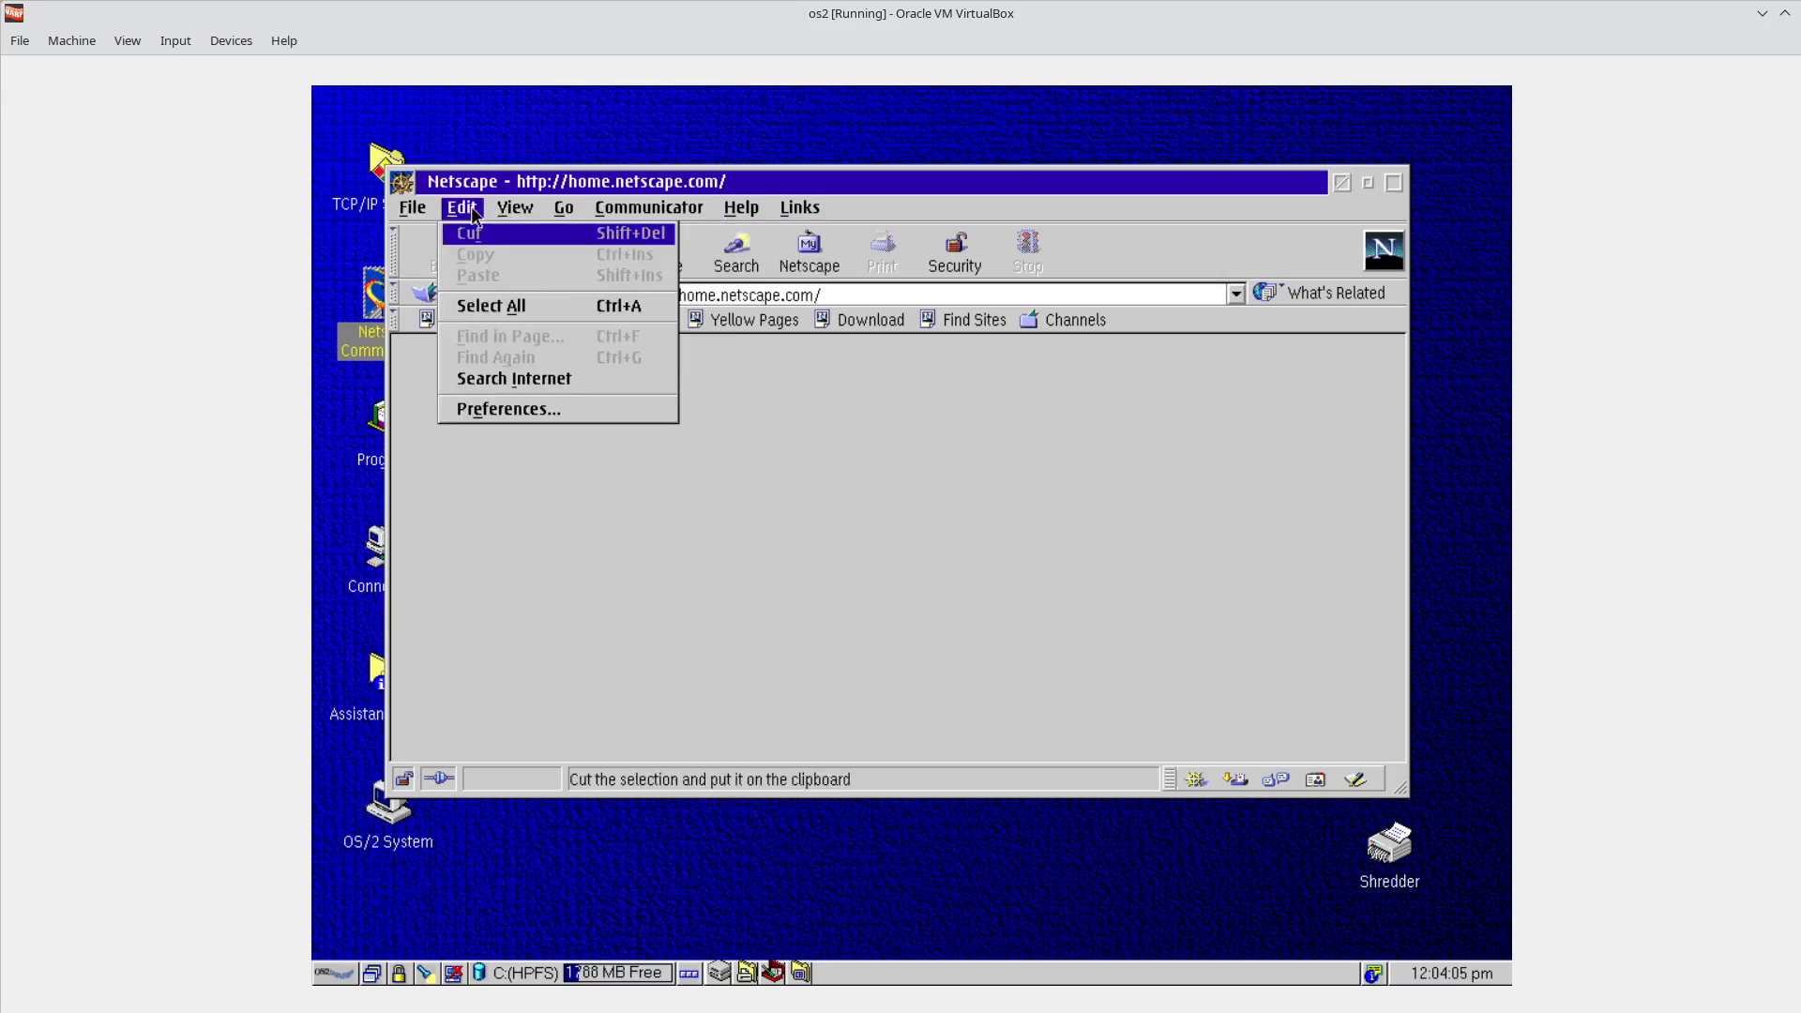
{"action": "left_click", "coordinate": [749, 212]}
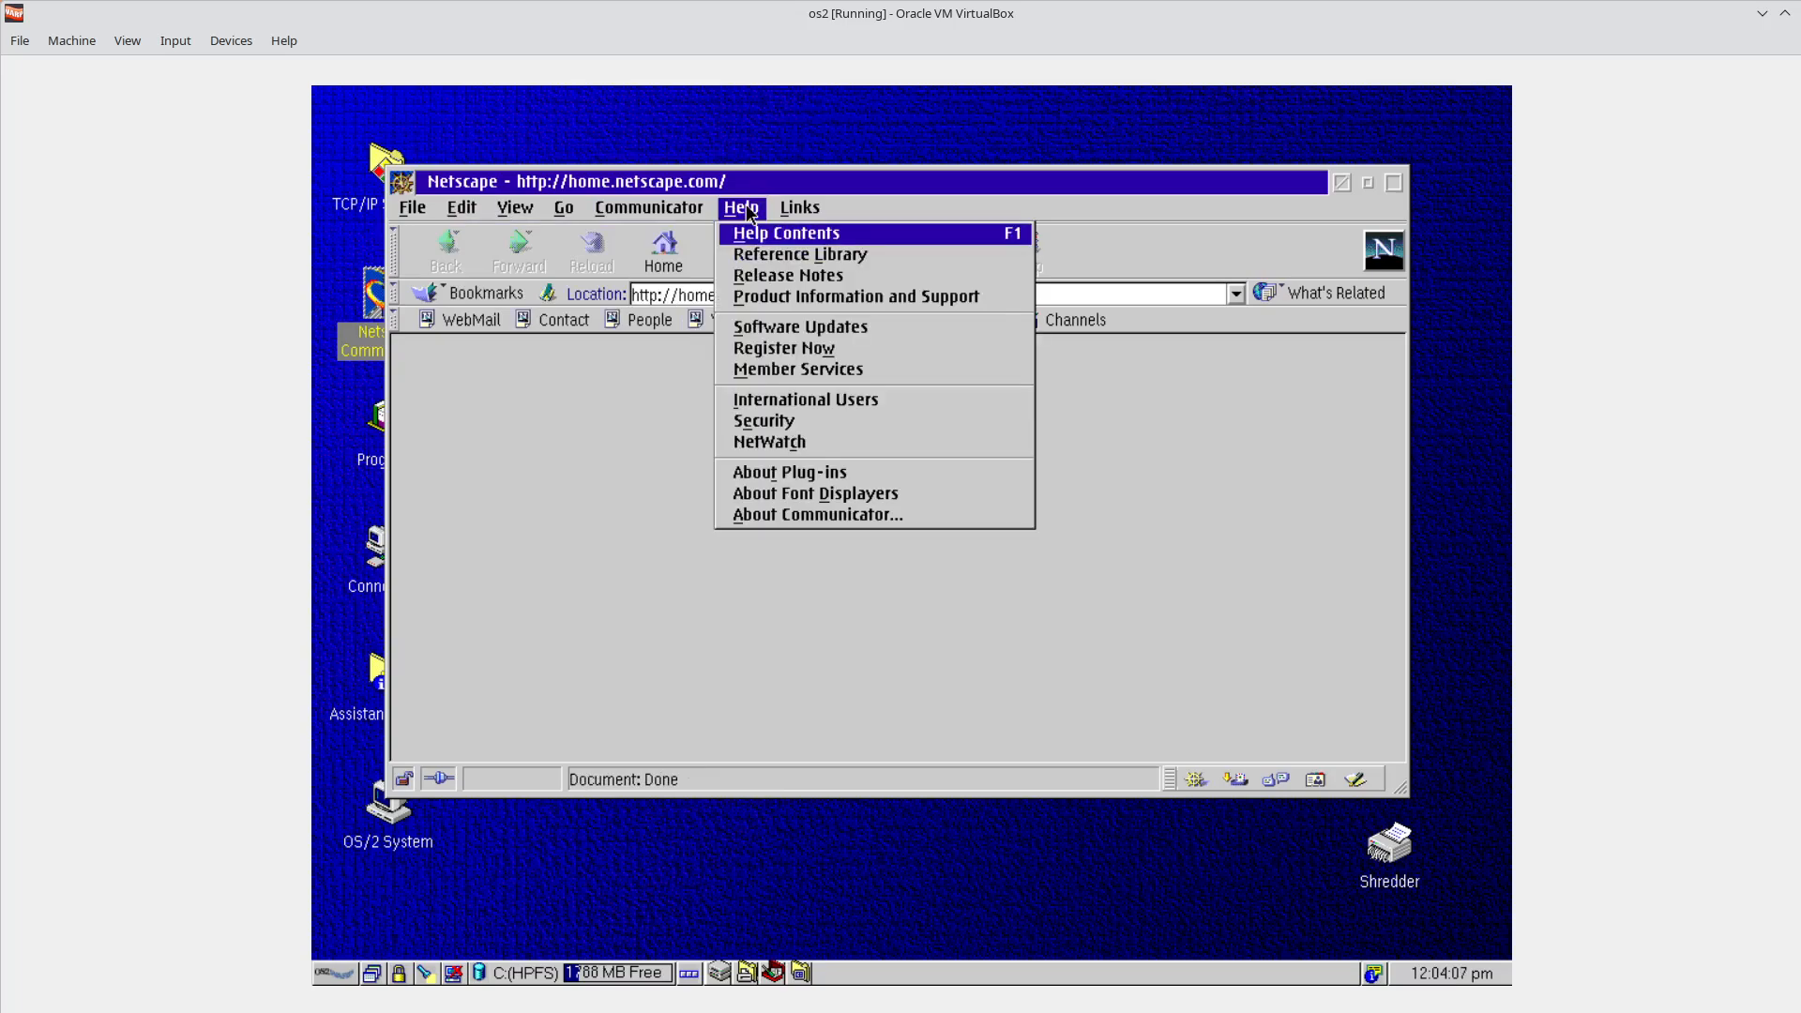
{"action": "left_click", "coordinate": [794, 208]}
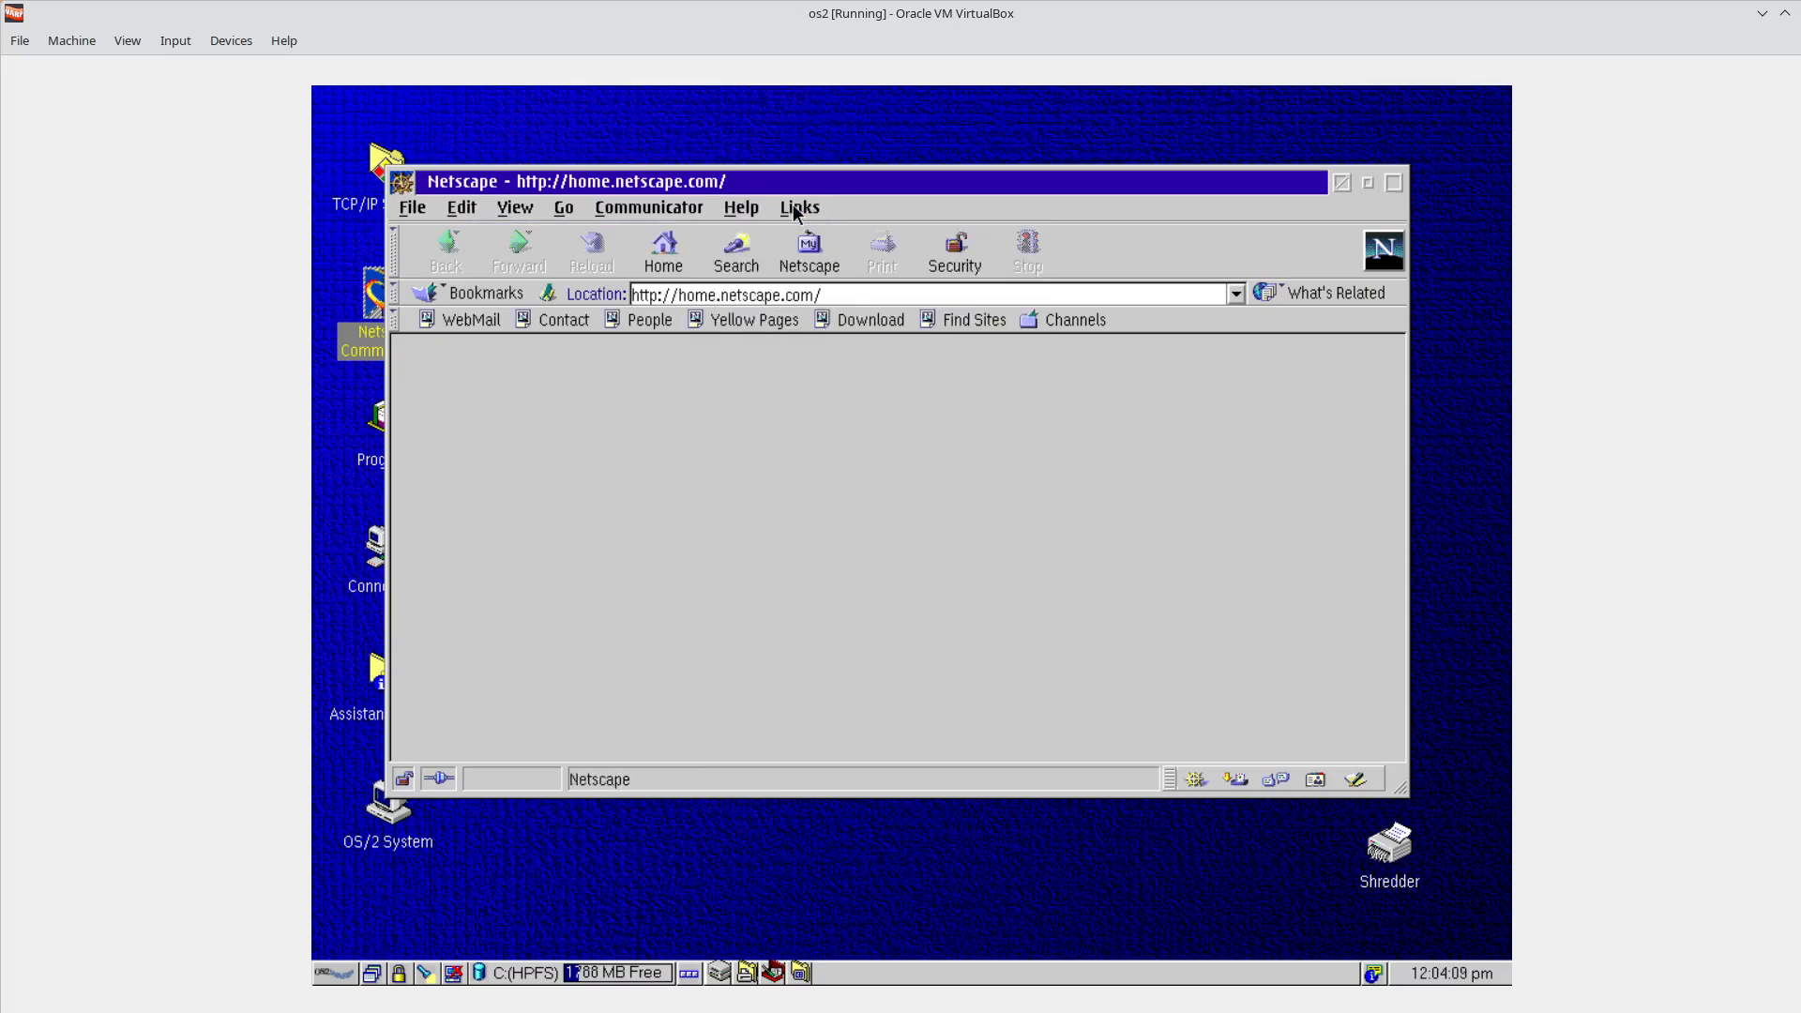
{"action": "left_click", "coordinate": [661, 214]}
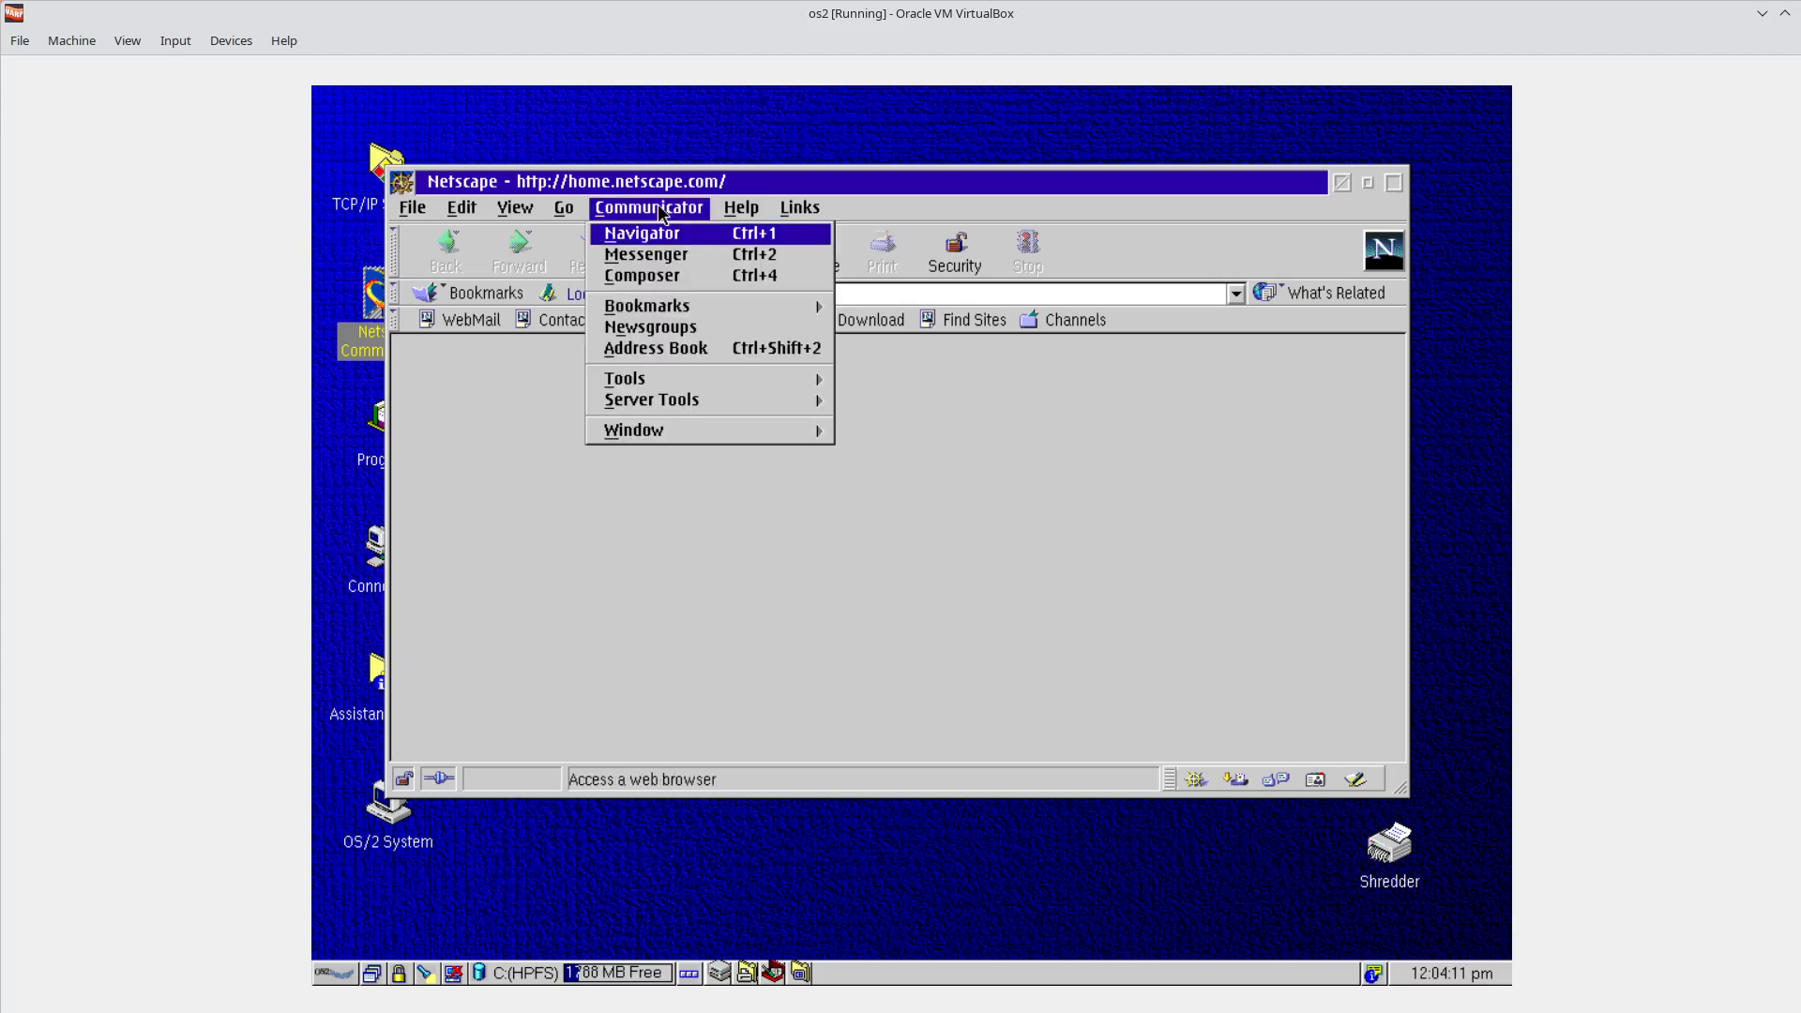
{"action": "left_click", "coordinate": [676, 384]}
{"action": "left_click", "coordinate": [666, 430]}
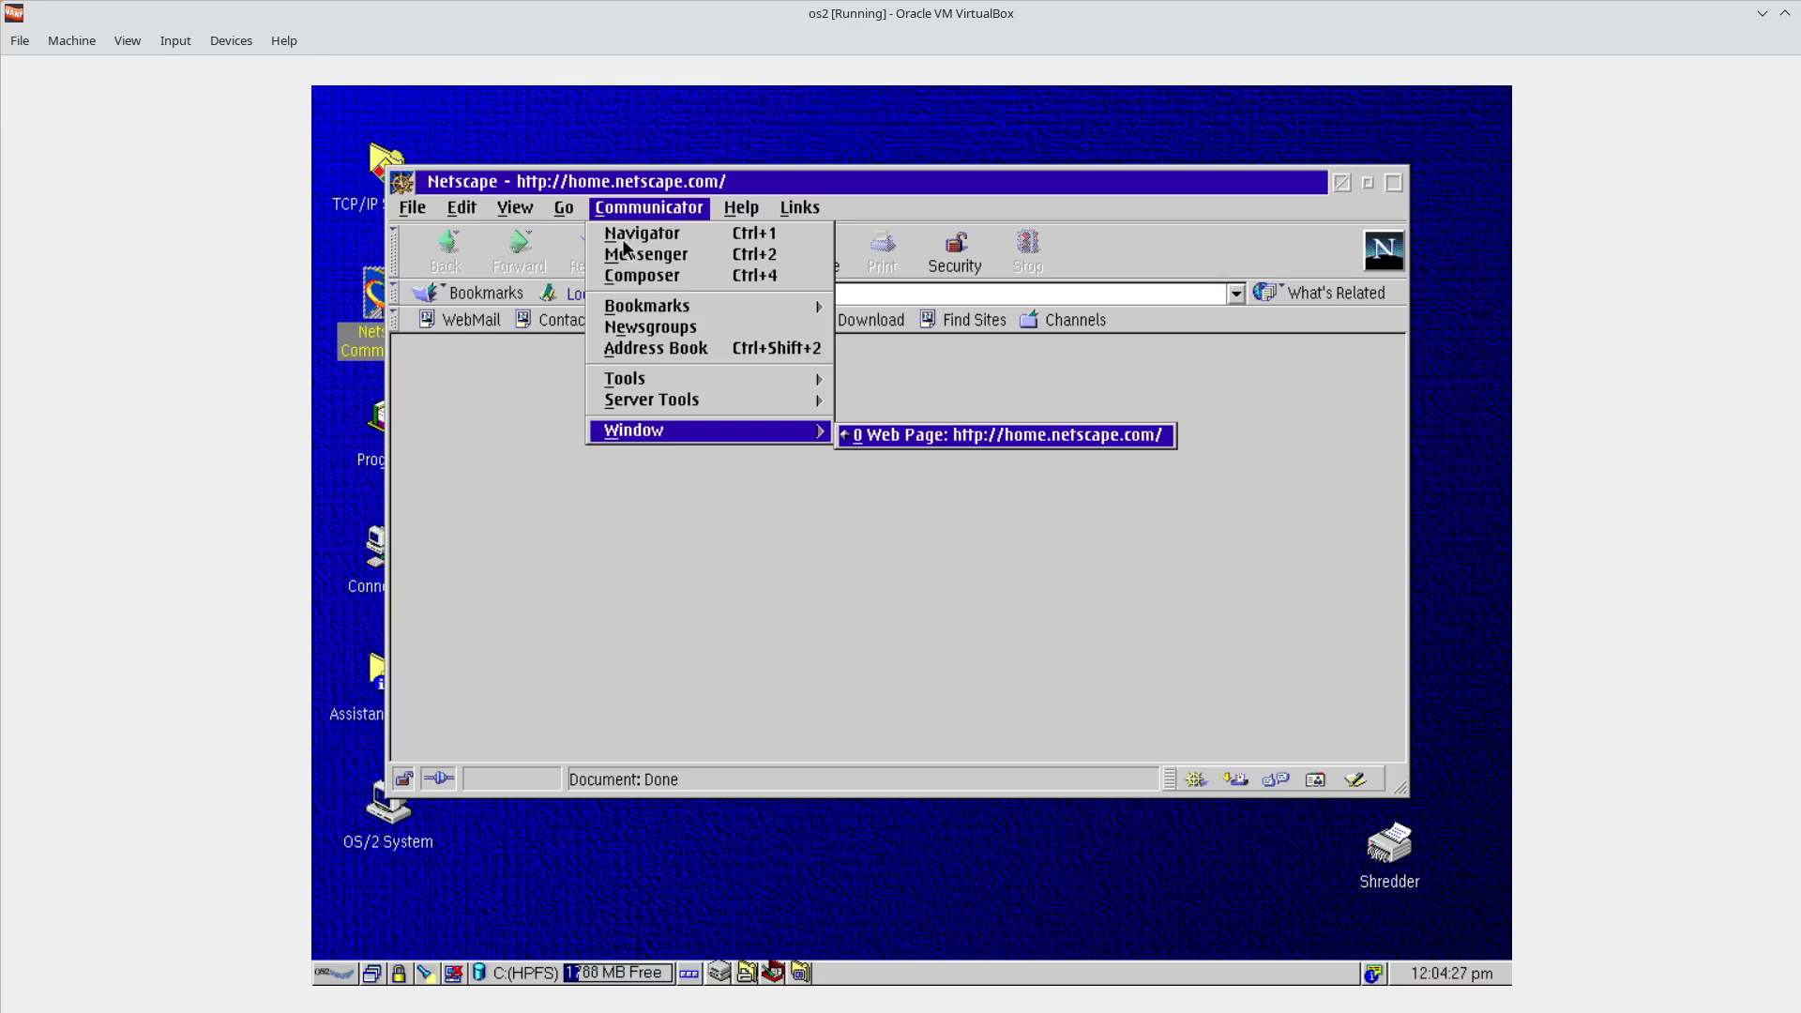
{"action": "left_click", "coordinate": [647, 208]}
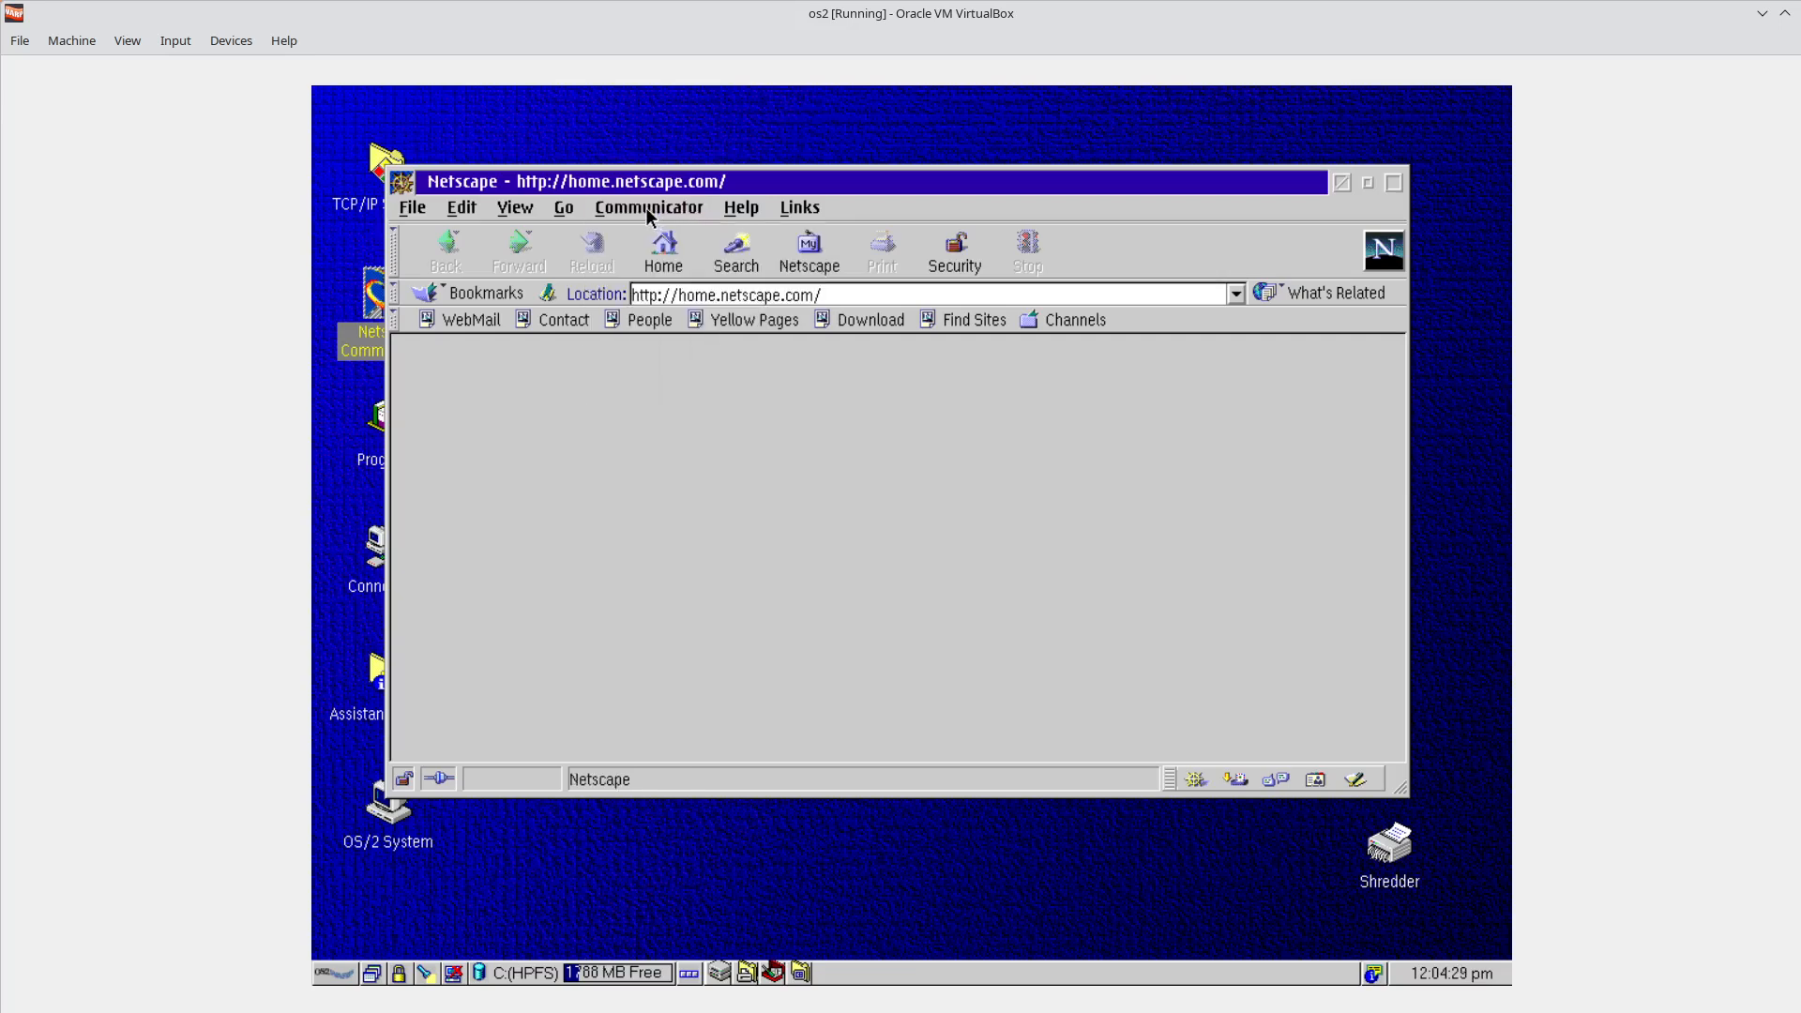
In a new Composer page, type 'HTML Editor' and 'Very important to have it in a web browser.'.
{"action": "left_click", "coordinate": [647, 208]}
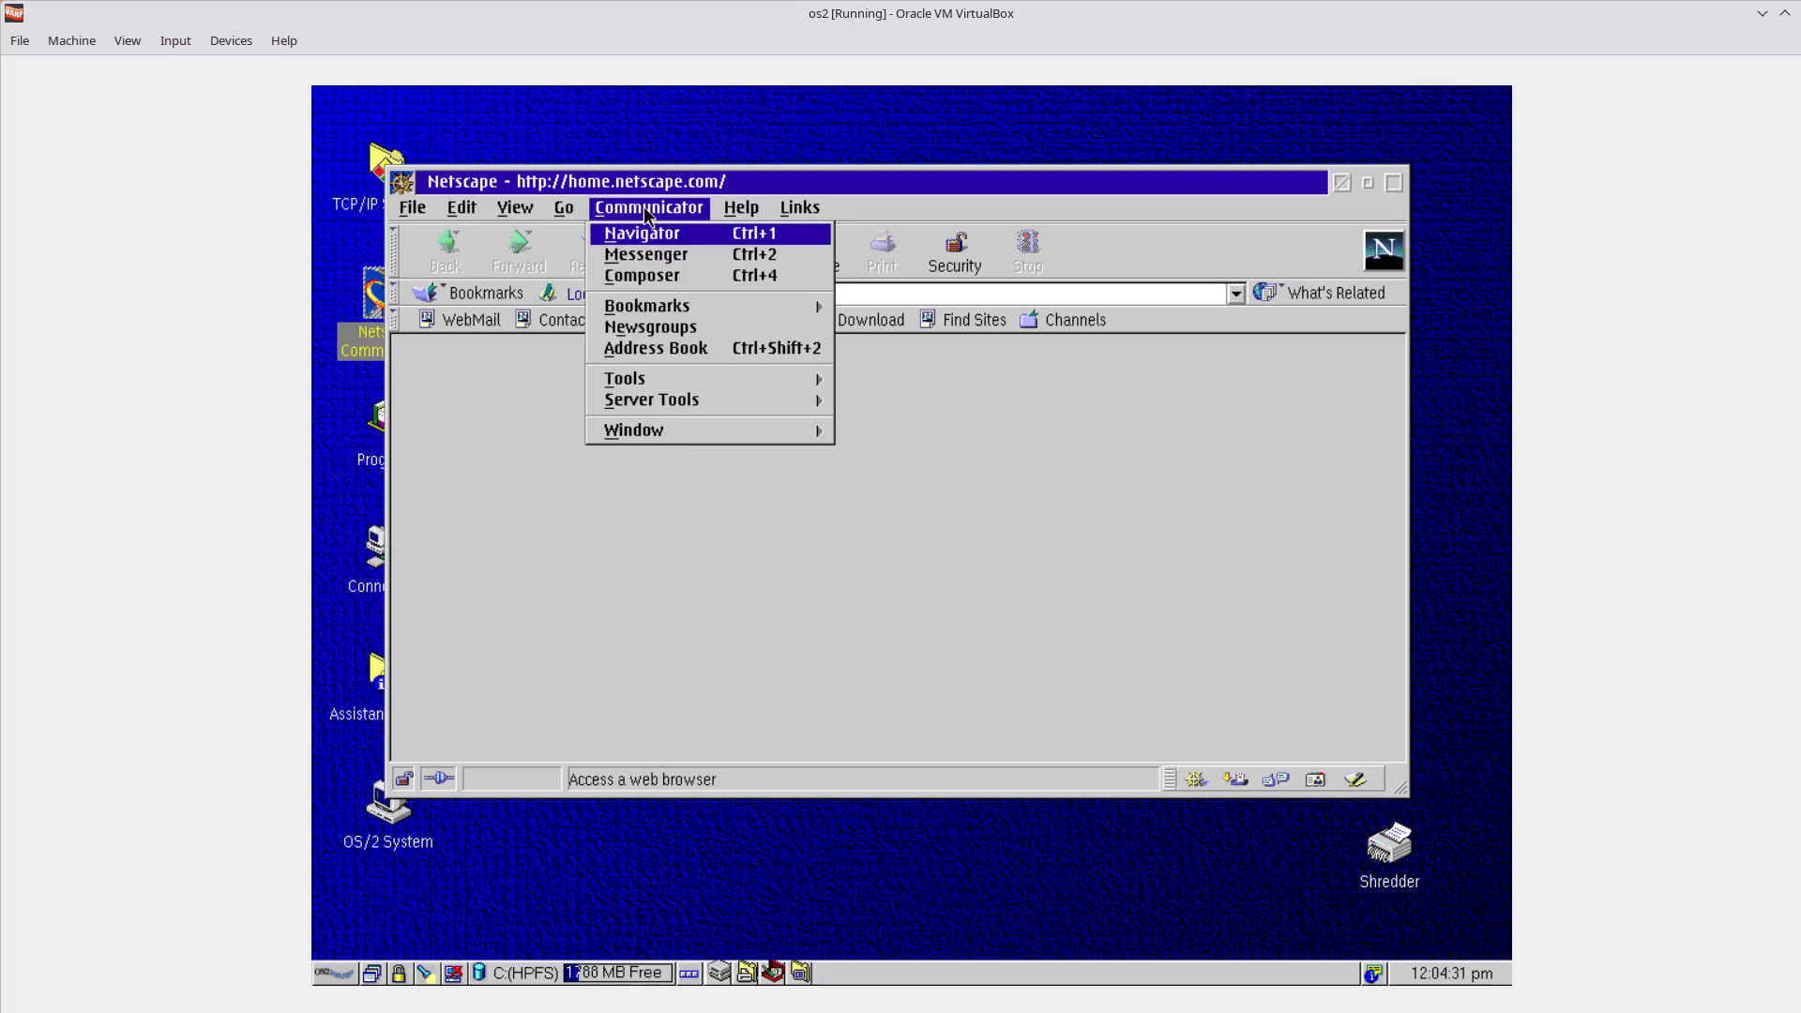
{"action": "left_click", "coordinate": [662, 273]}
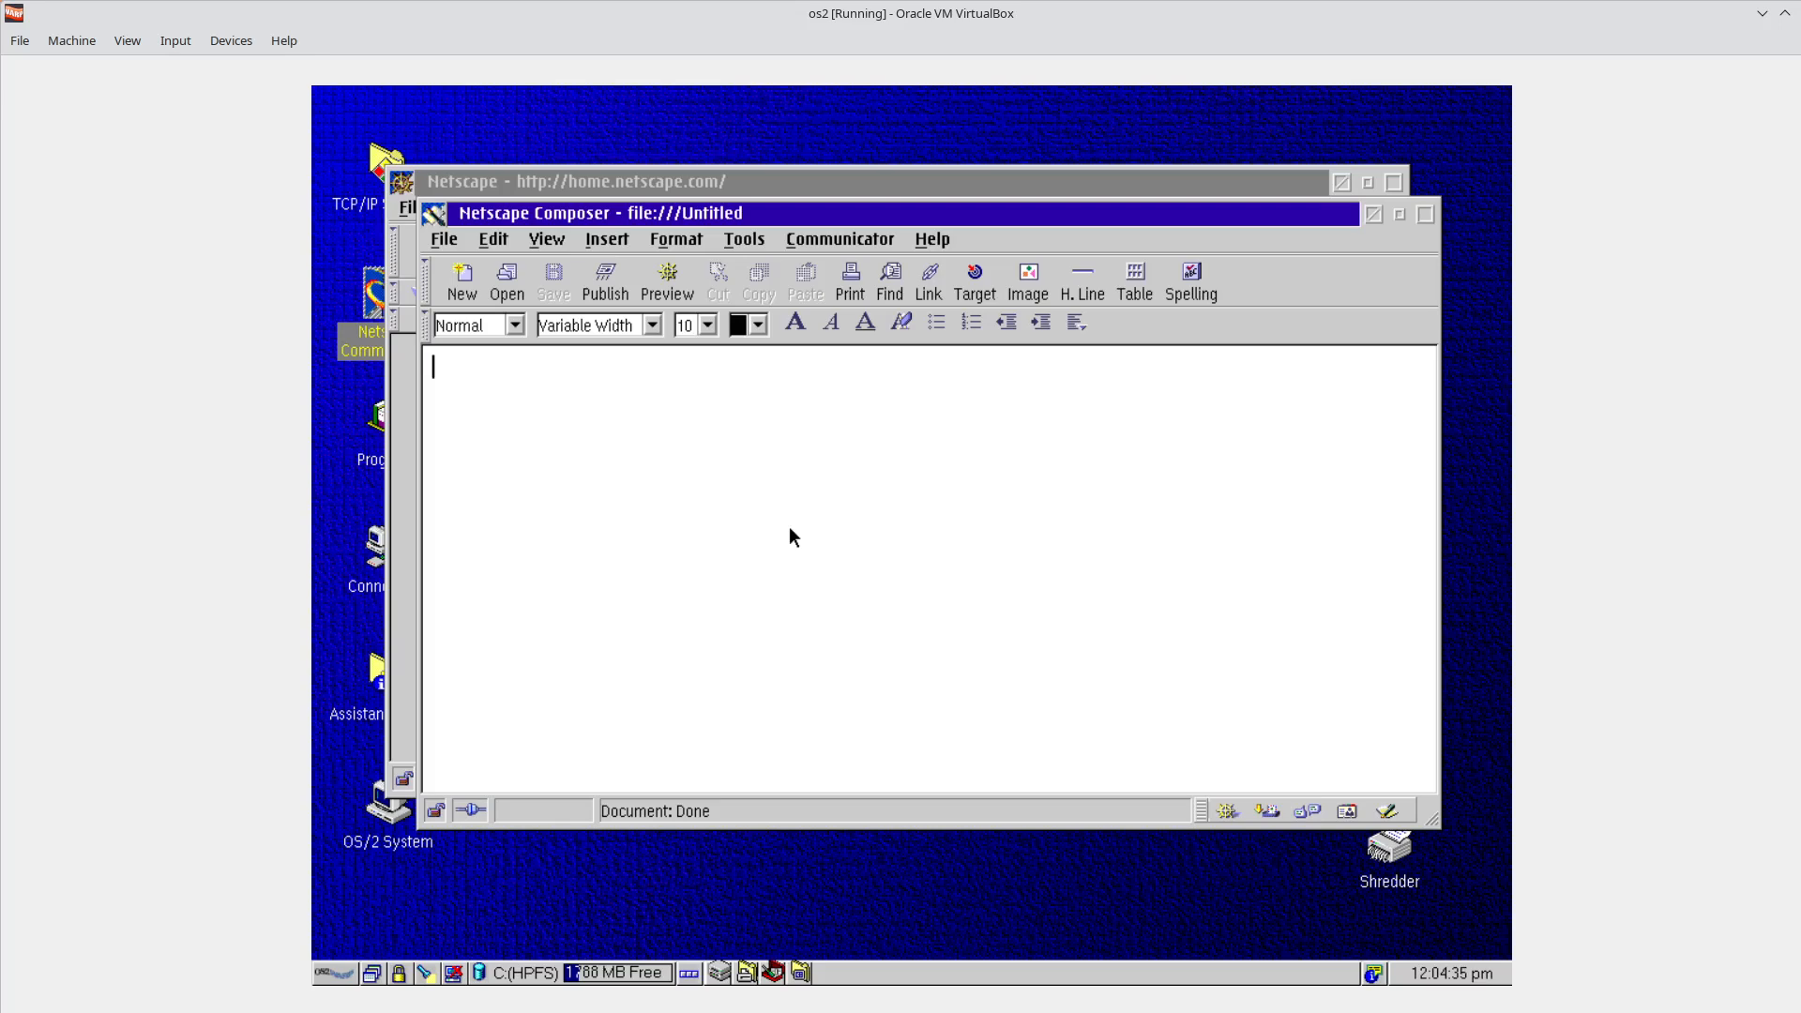
{"action": "type", "text": "HTML Edi"}
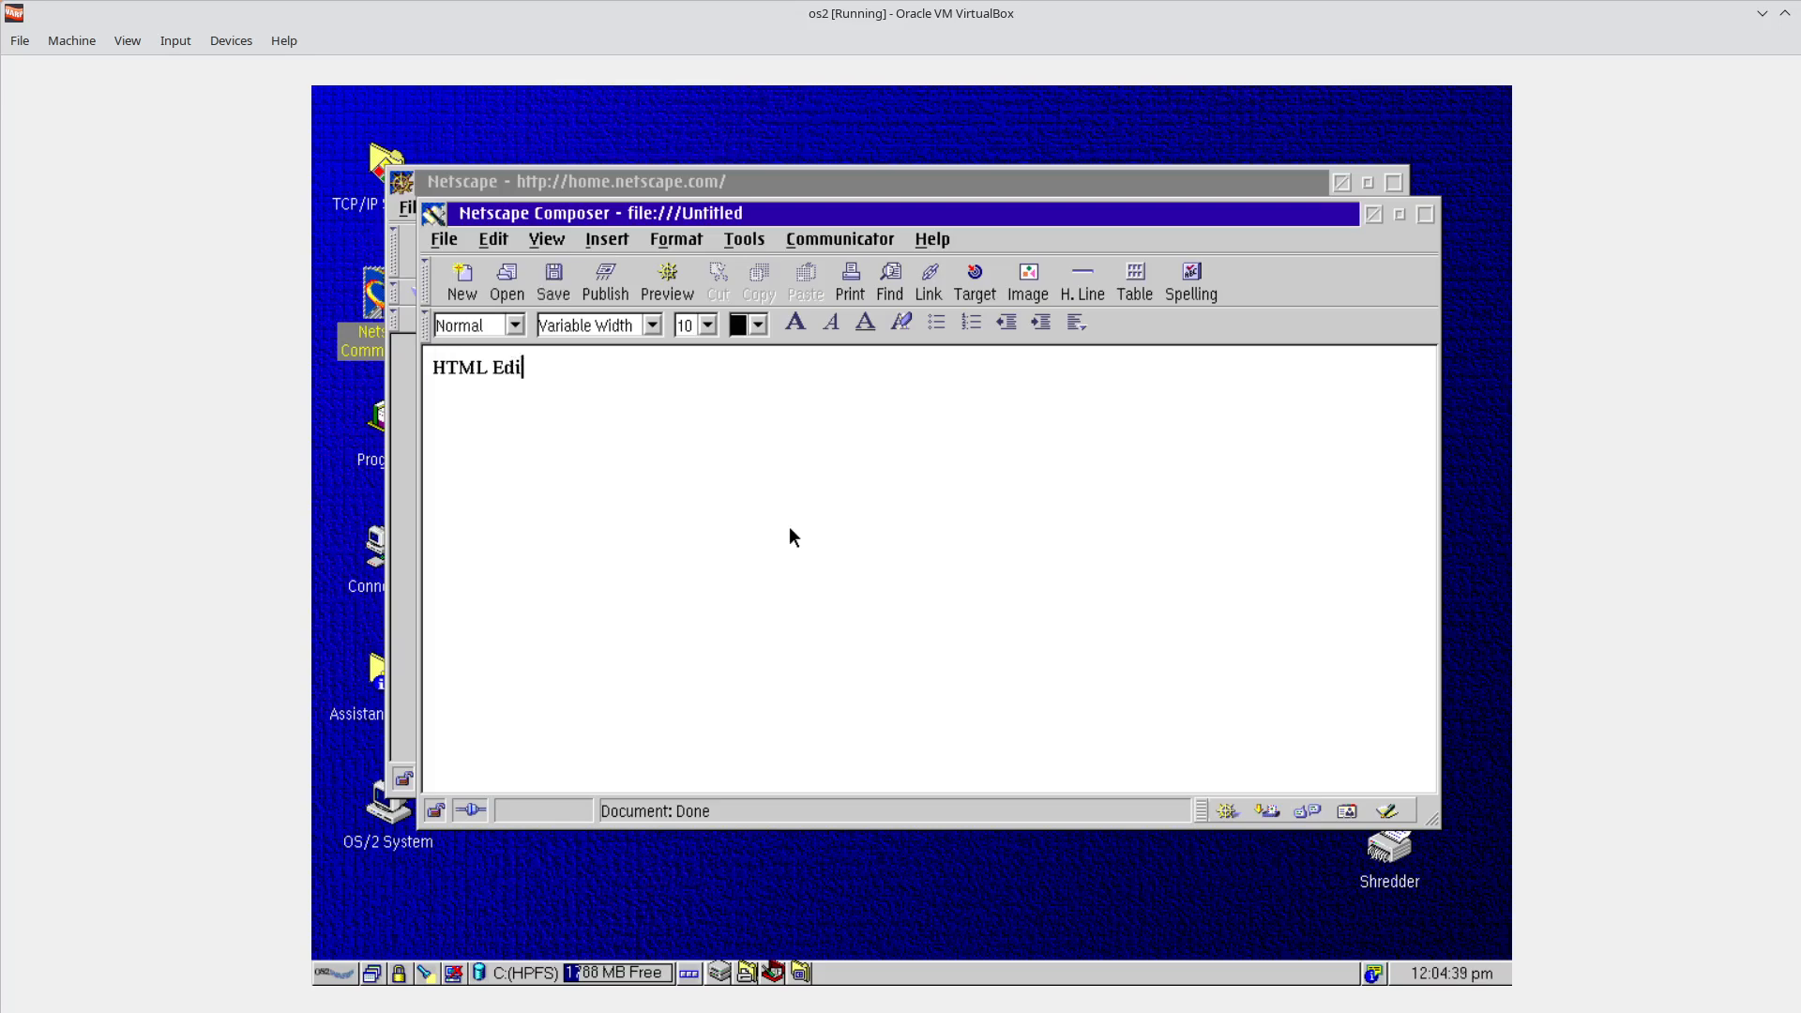
{"action": "type", "text": "tor"}
{"action": "key", "text": "Return"}
{"action": "key", "text": "Return"}
{"action": "type", "text": "Very important to hav"}
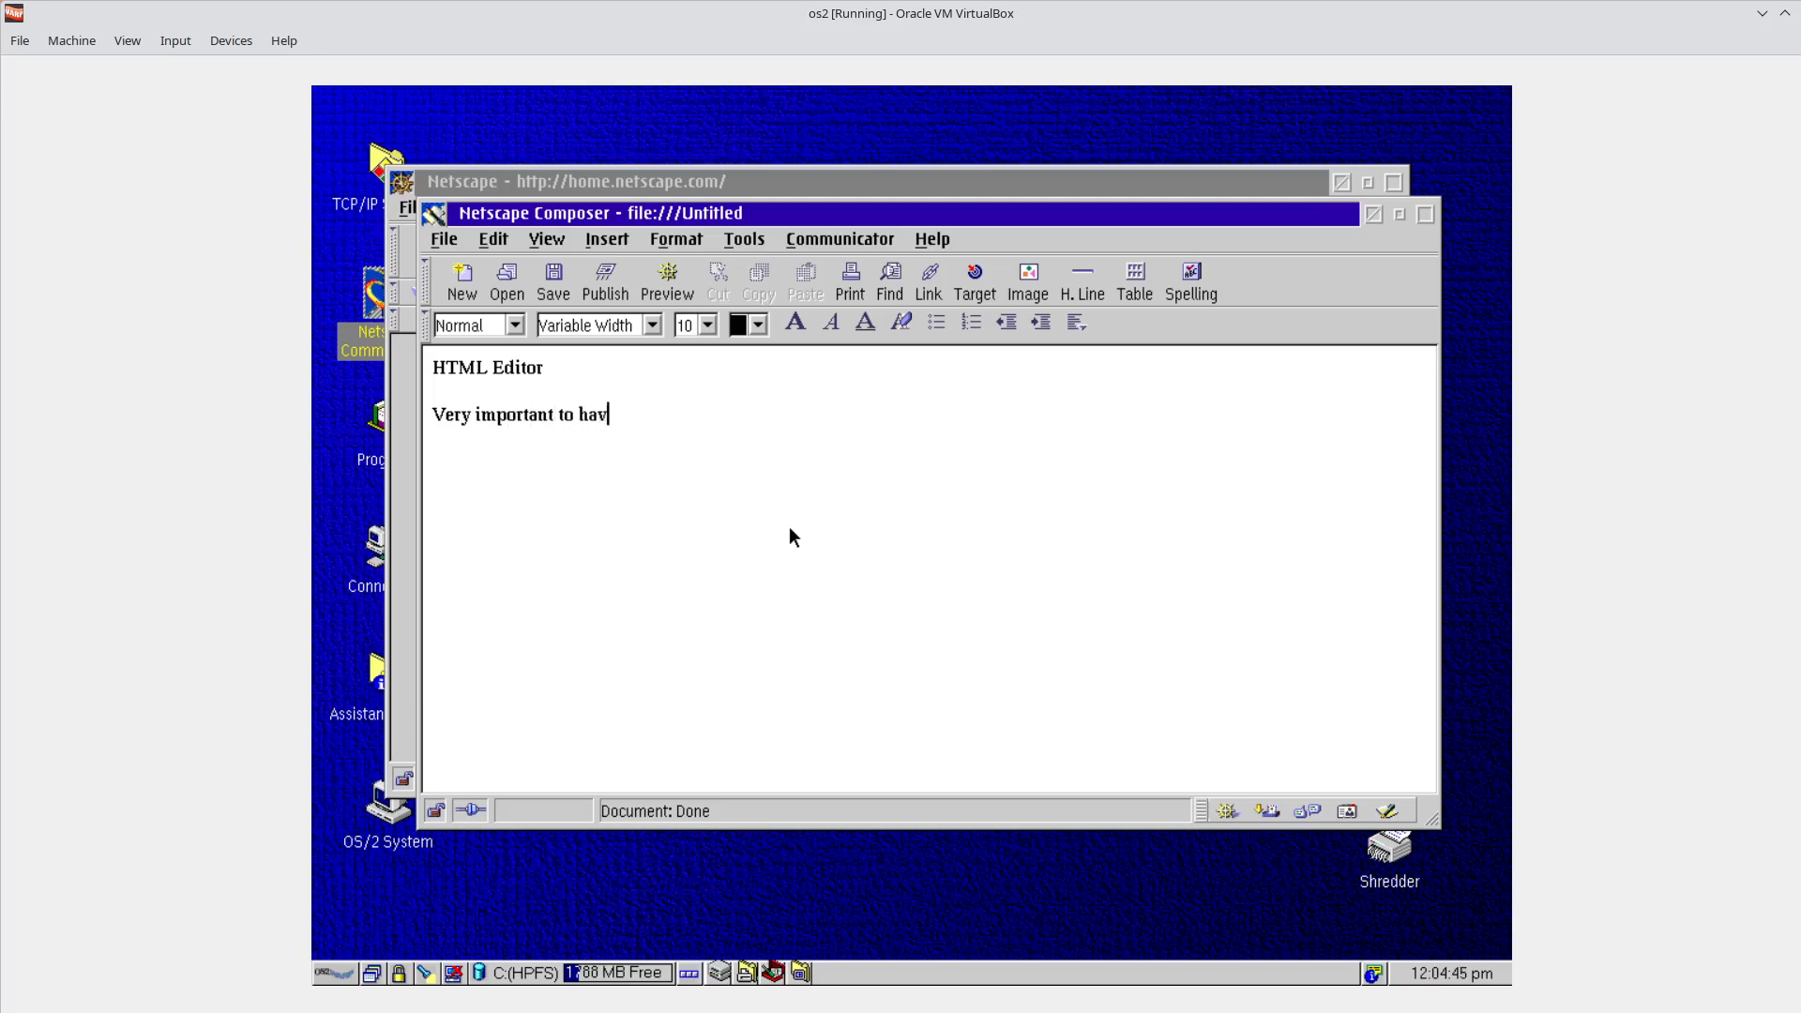
{"action": "type", "text": "e it in a web browser"}
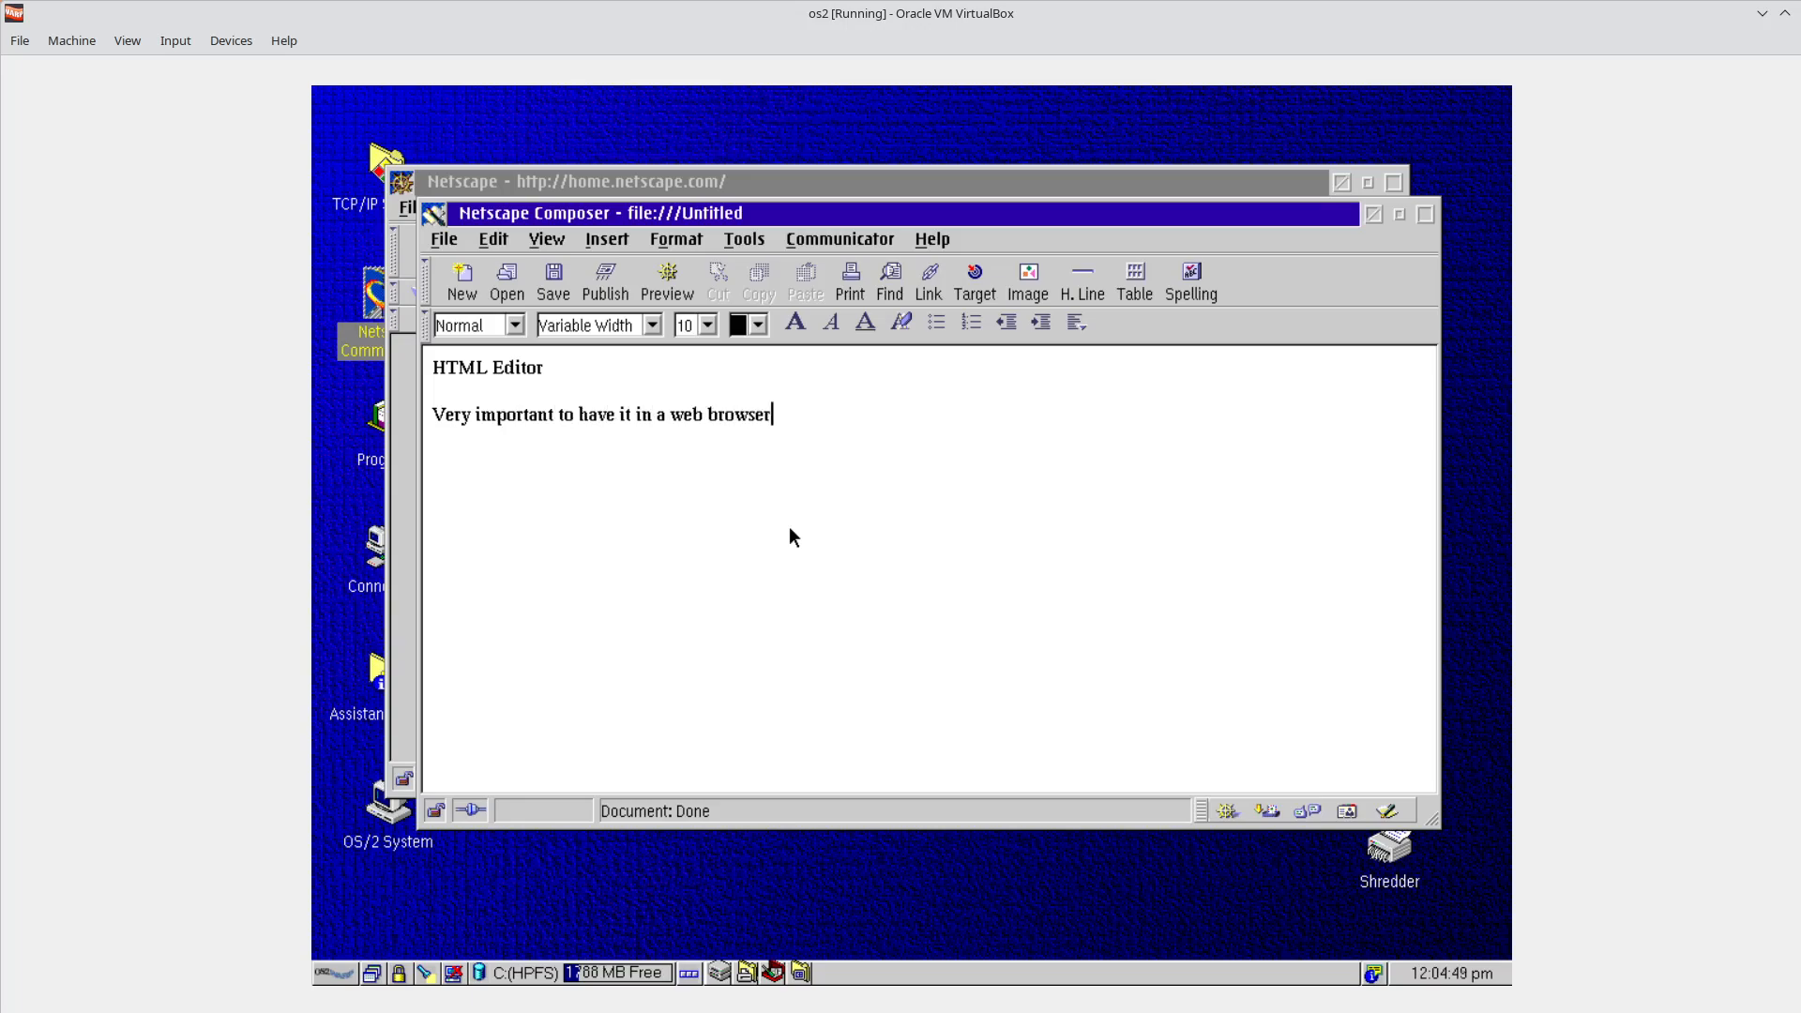
{"action": "type", "text": "."}
{"action": "key", "text": "Return"}
Close the Composer window and discard the untitled page without saving.
{"action": "left_click", "coordinate": [436, 219]}
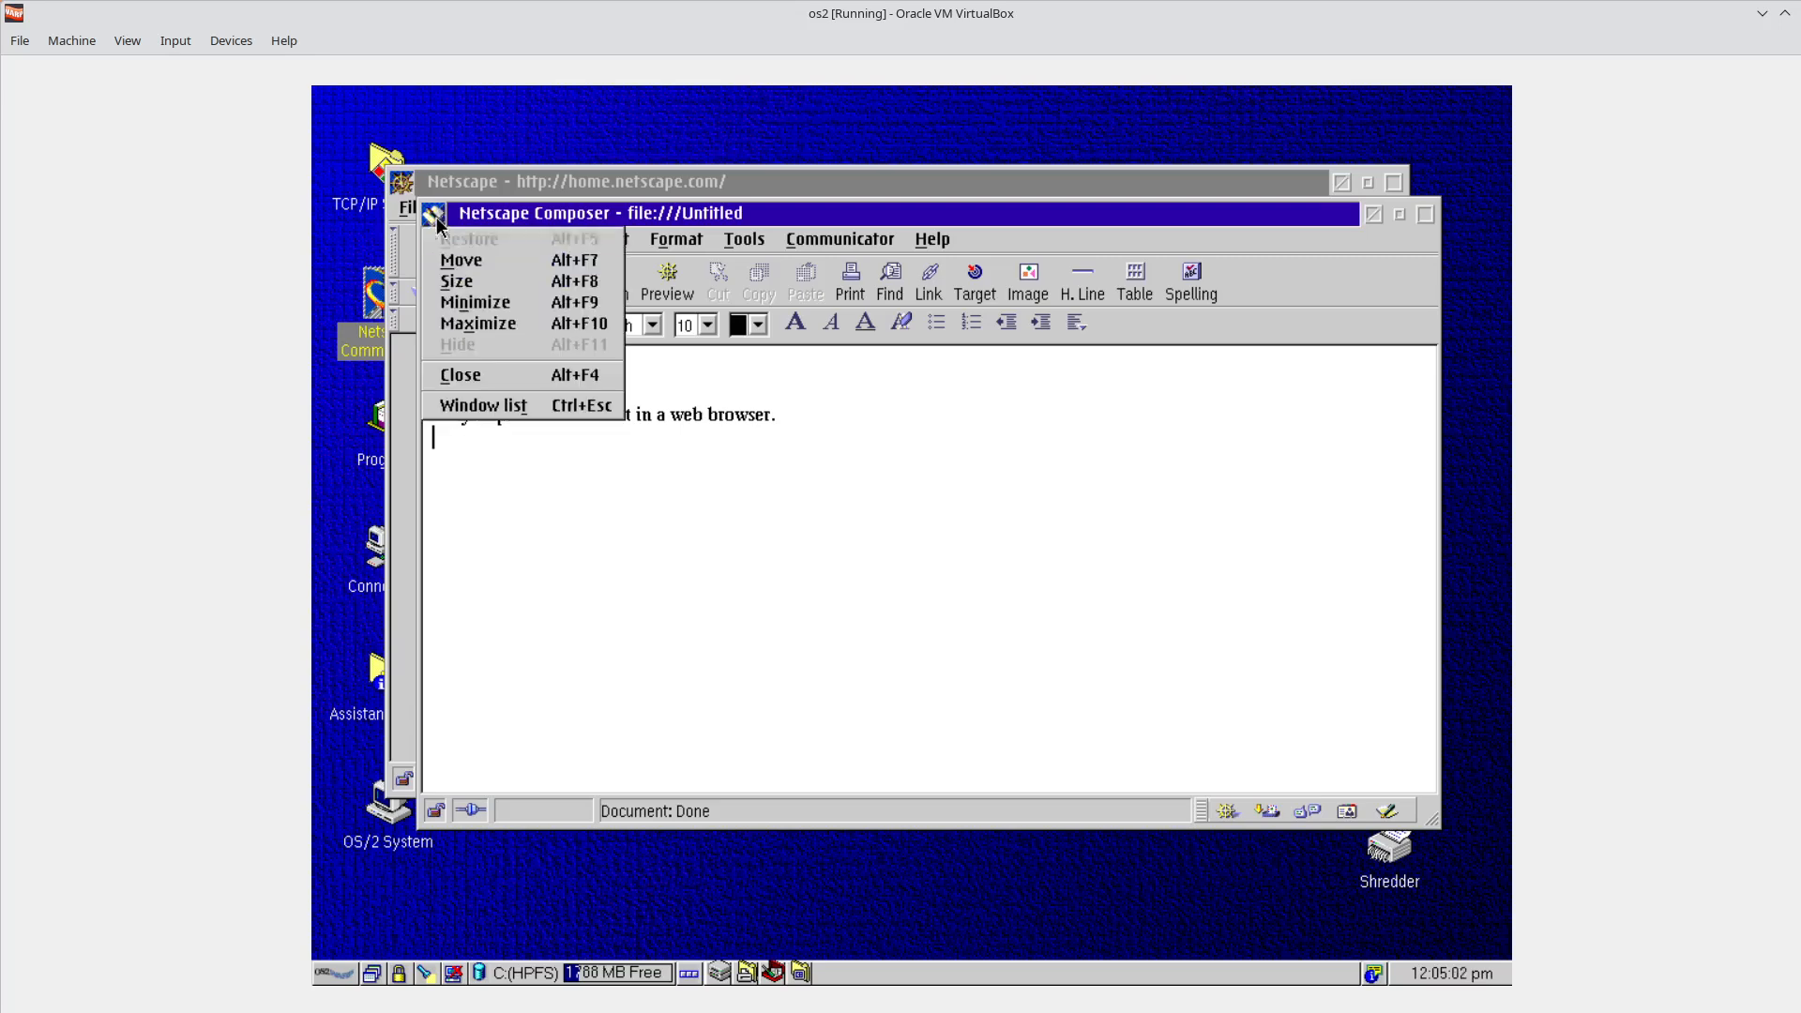
{"action": "left_click", "coordinate": [480, 376]}
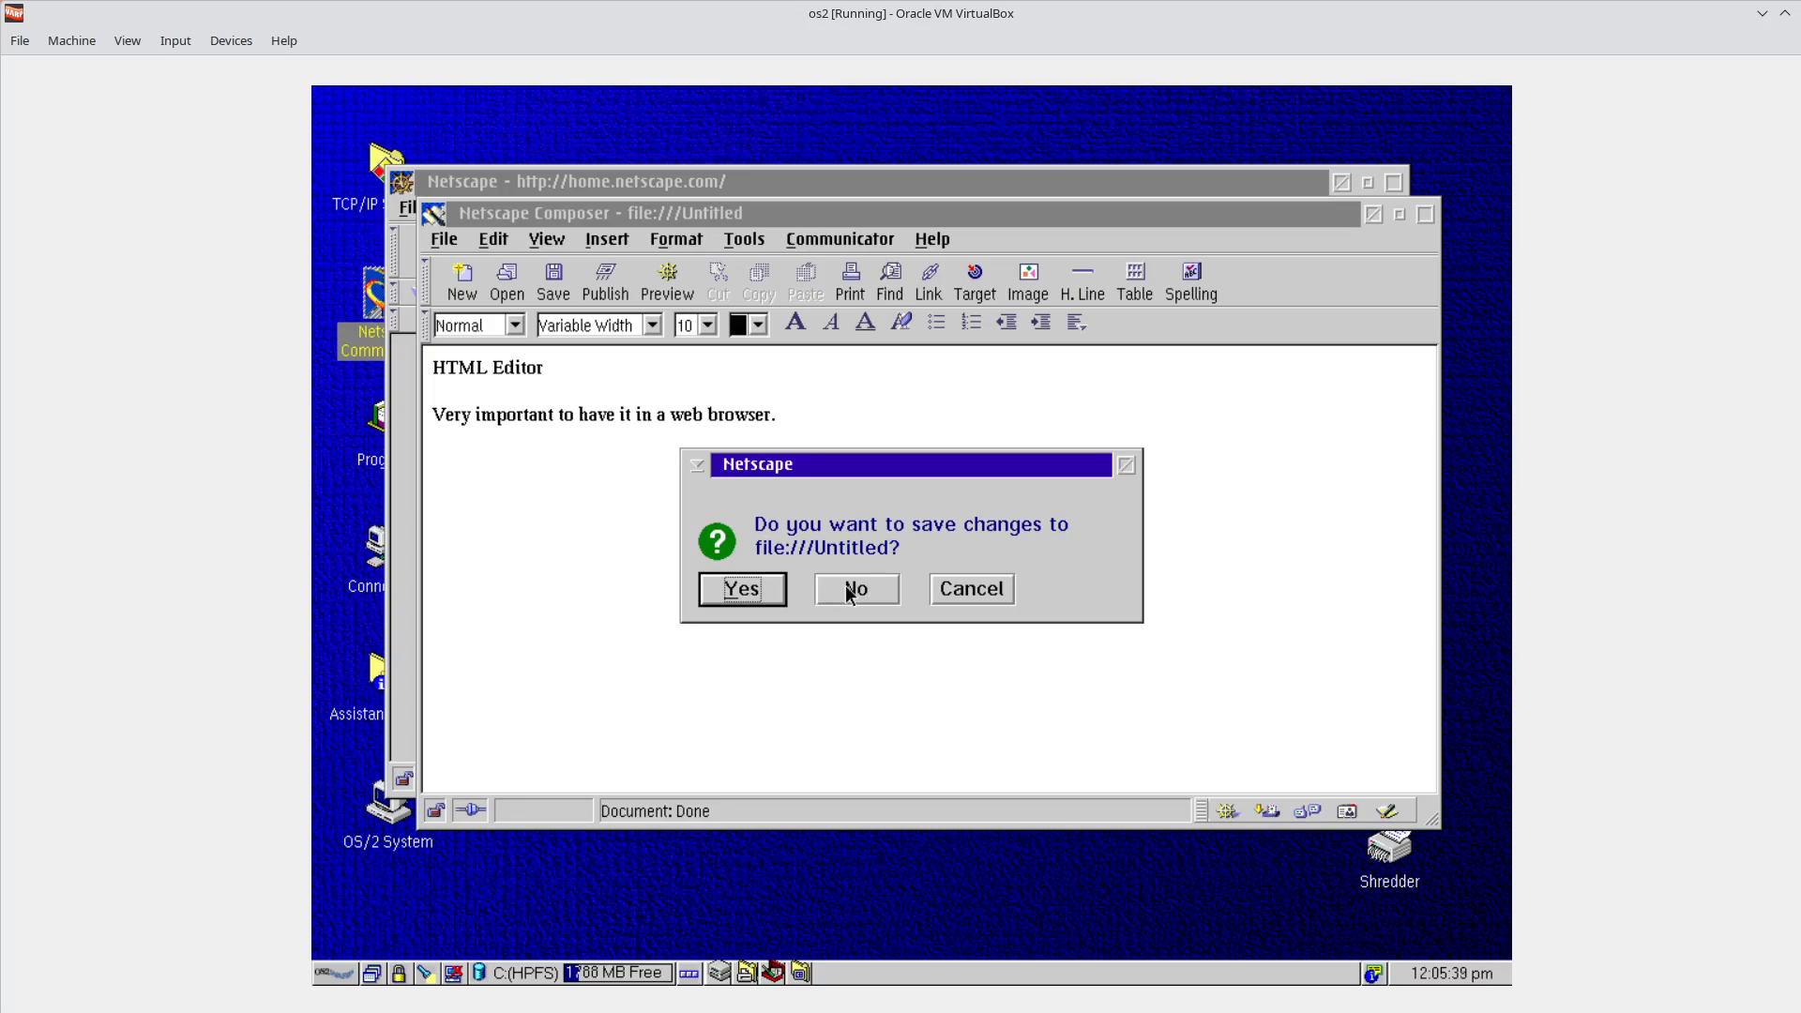
{"action": "left_click", "coordinate": [848, 588]}
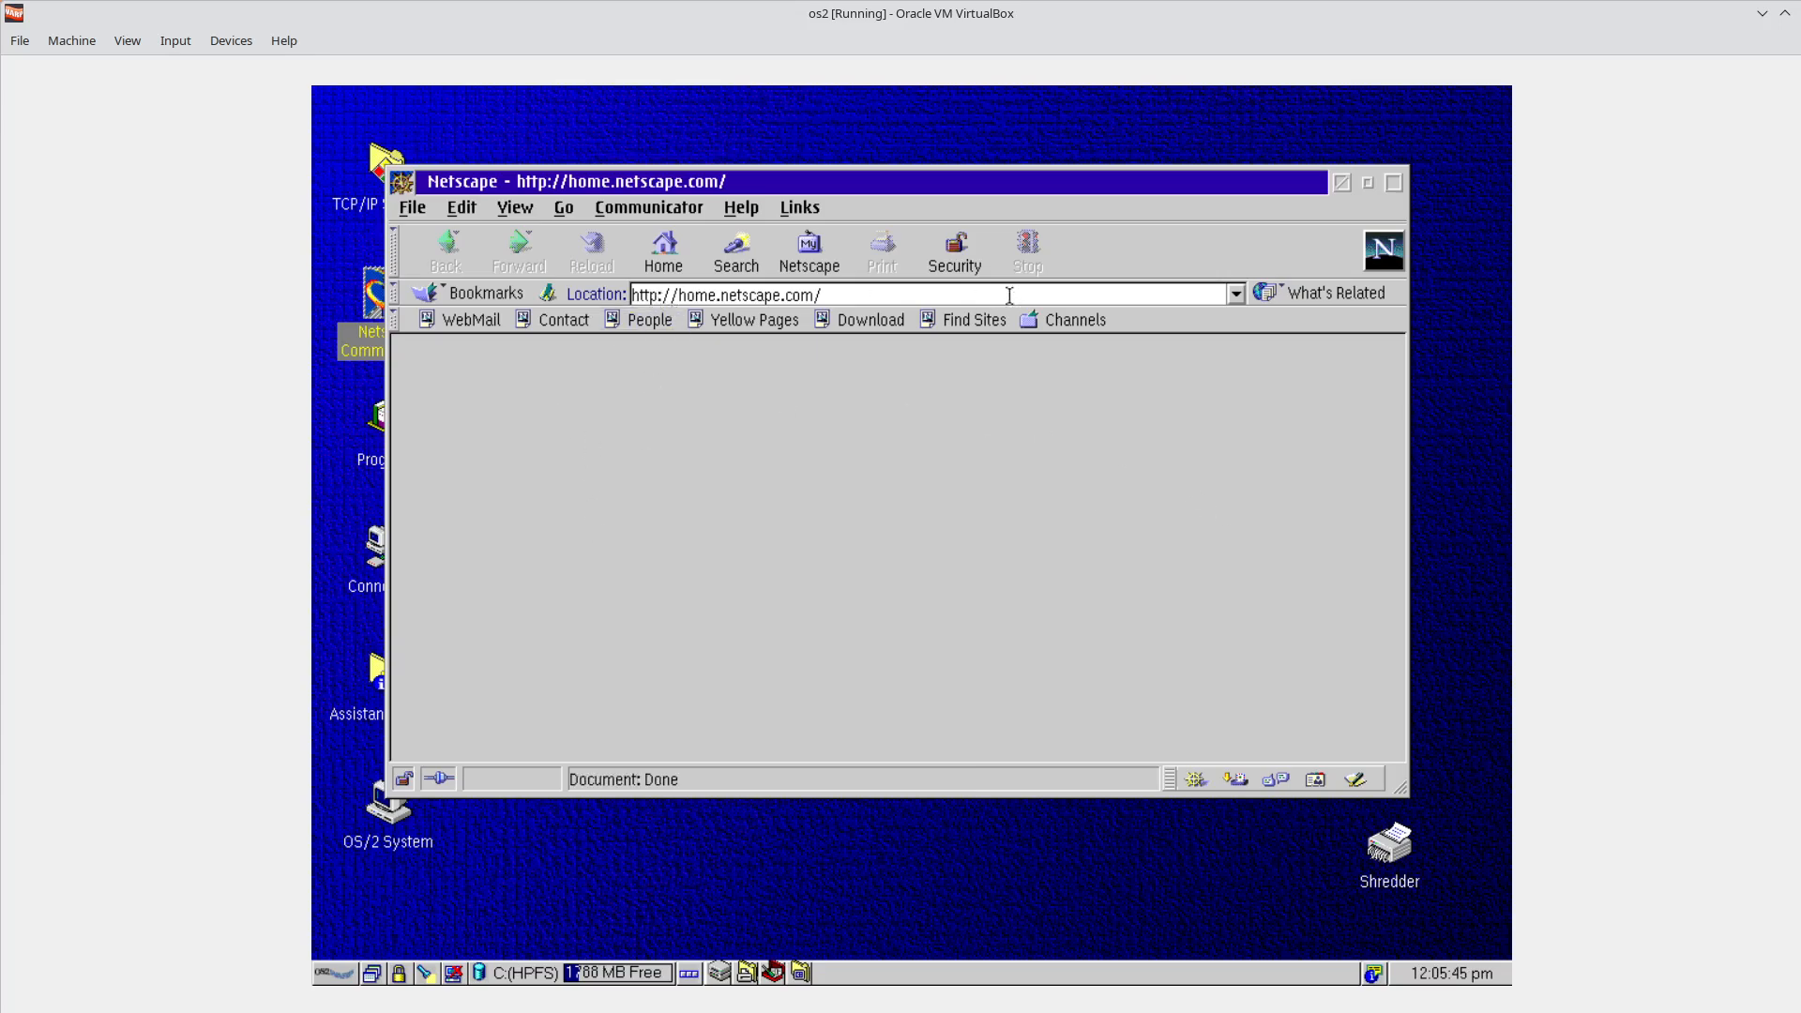
Try loading web.de, dismiss the secure connection warning, then go home and dismiss the server error.
{"action": "left_click", "coordinate": [847, 295]}
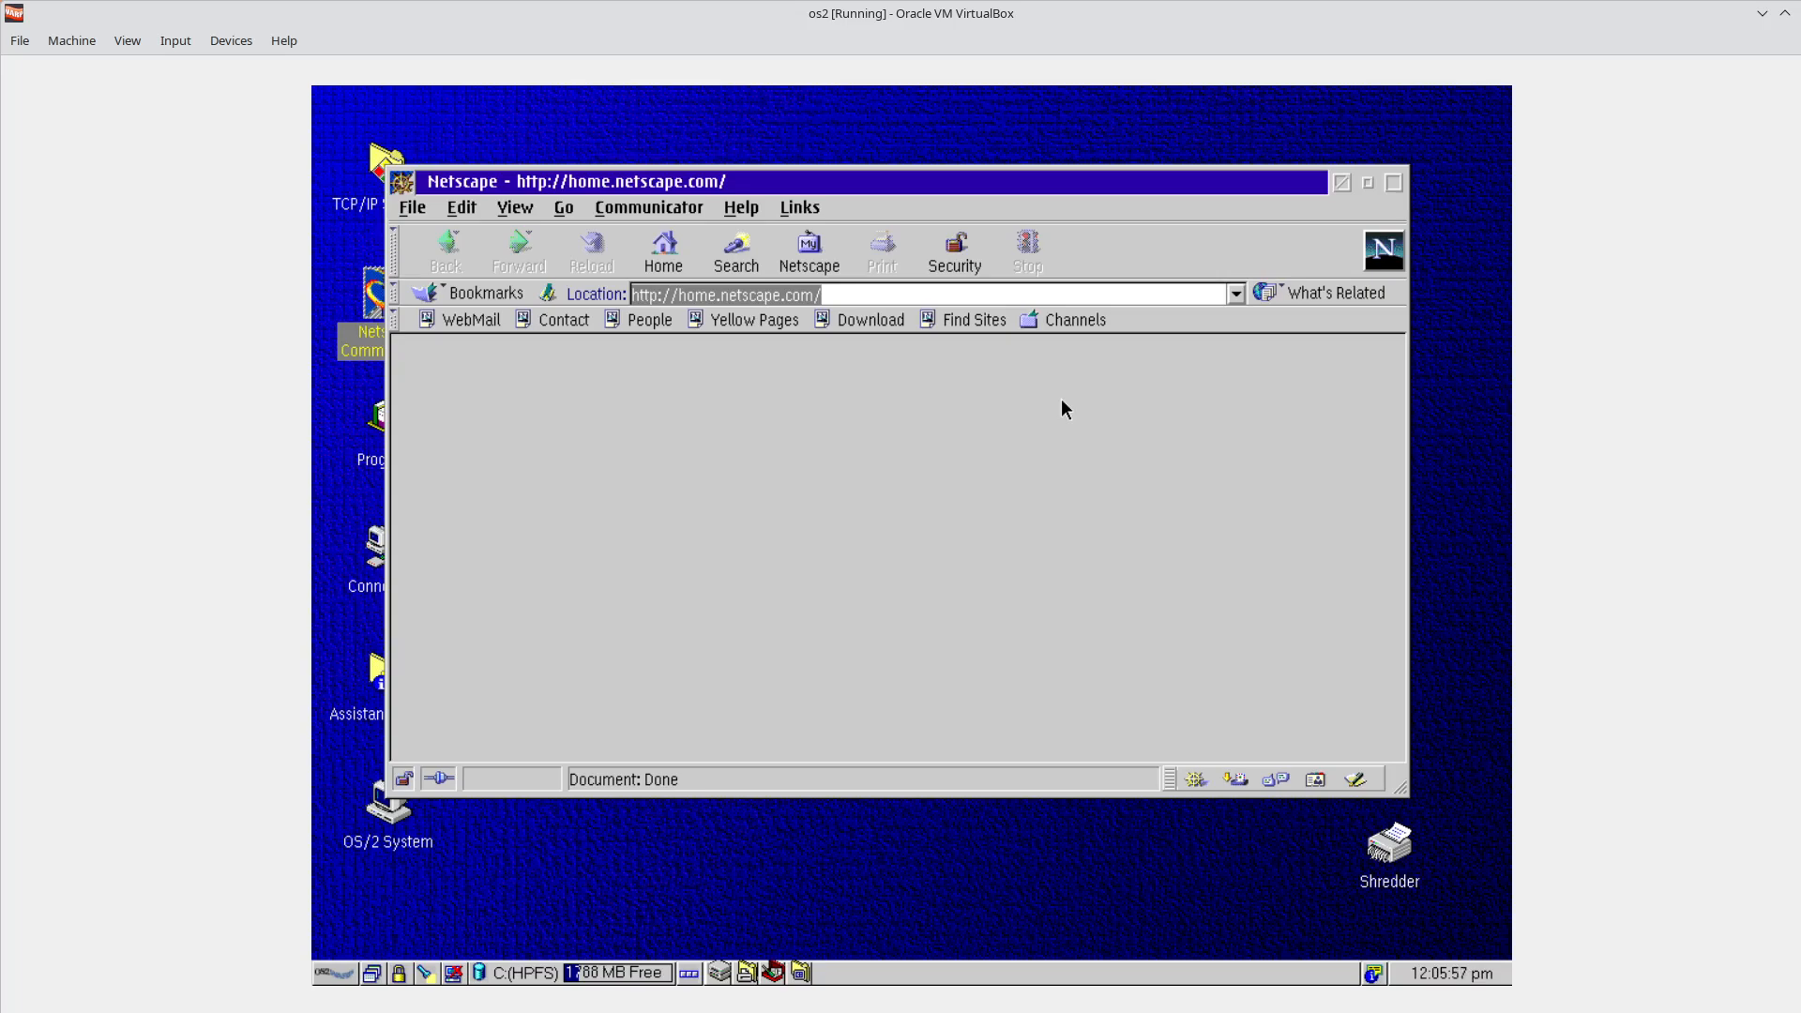
{"action": "type", "text": "web.de"}
{"action": "key", "text": "Return"}
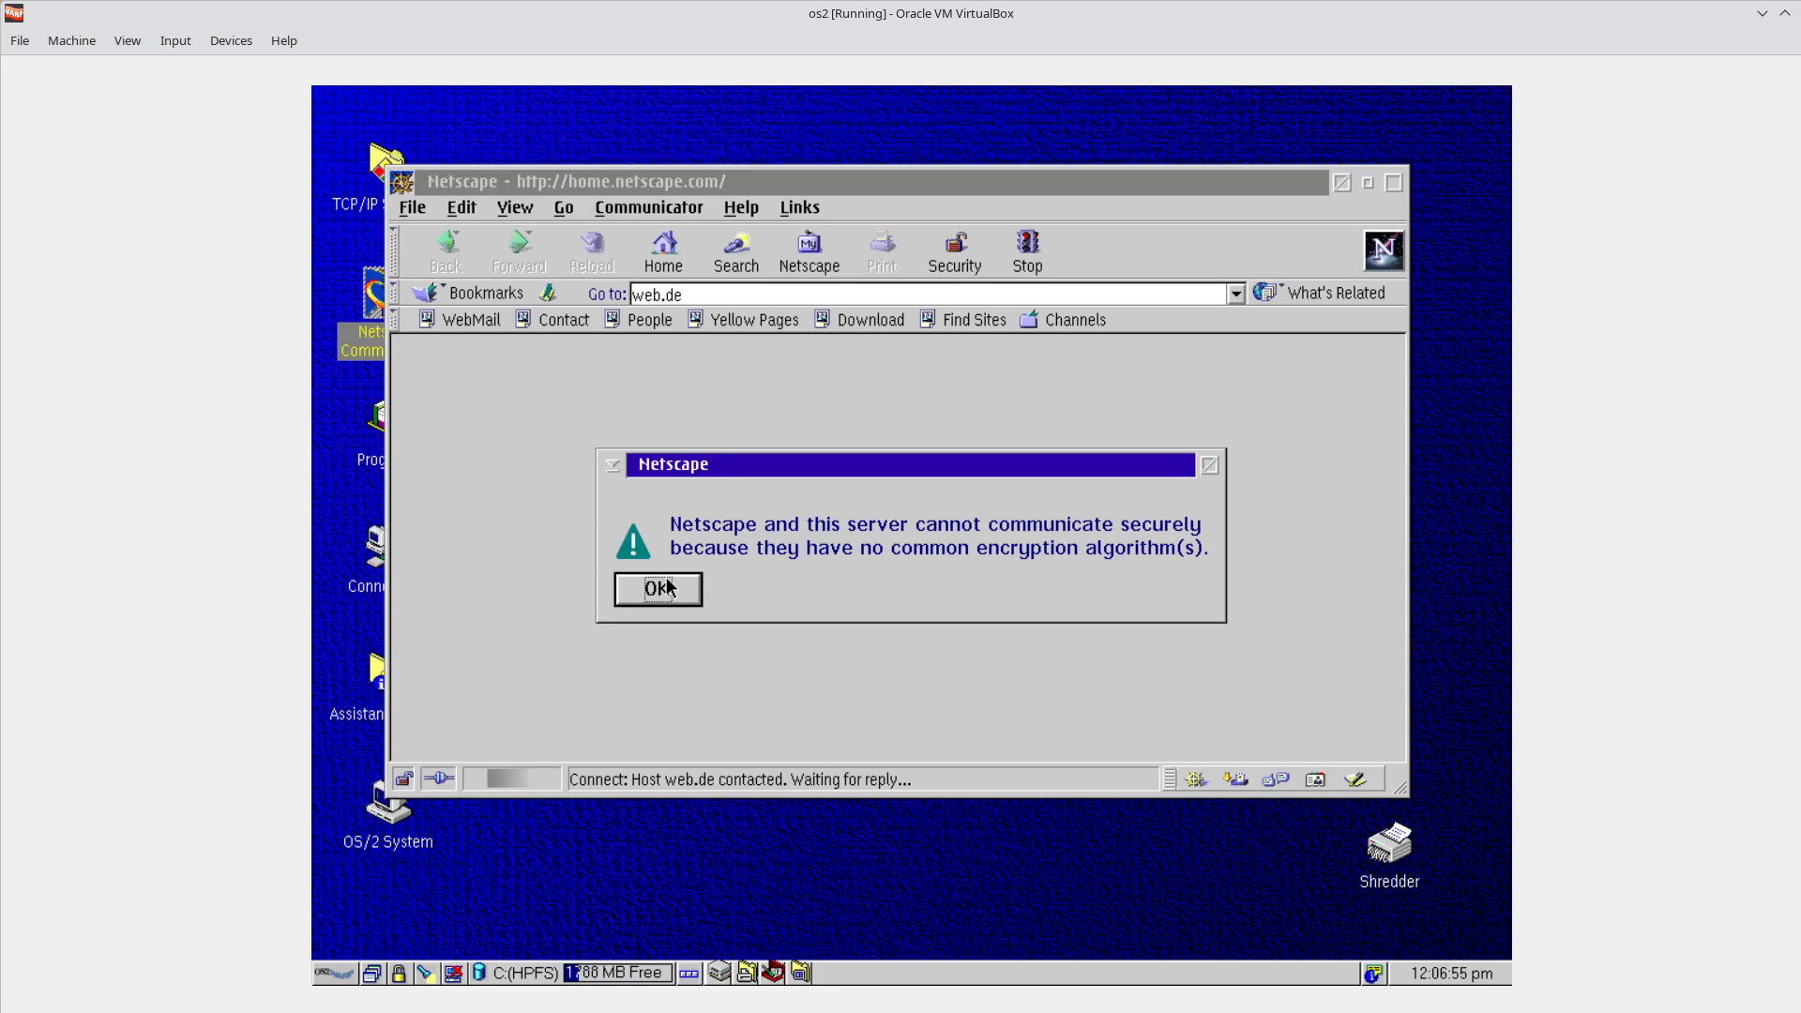
{"action": "left_click", "coordinate": [671, 596]}
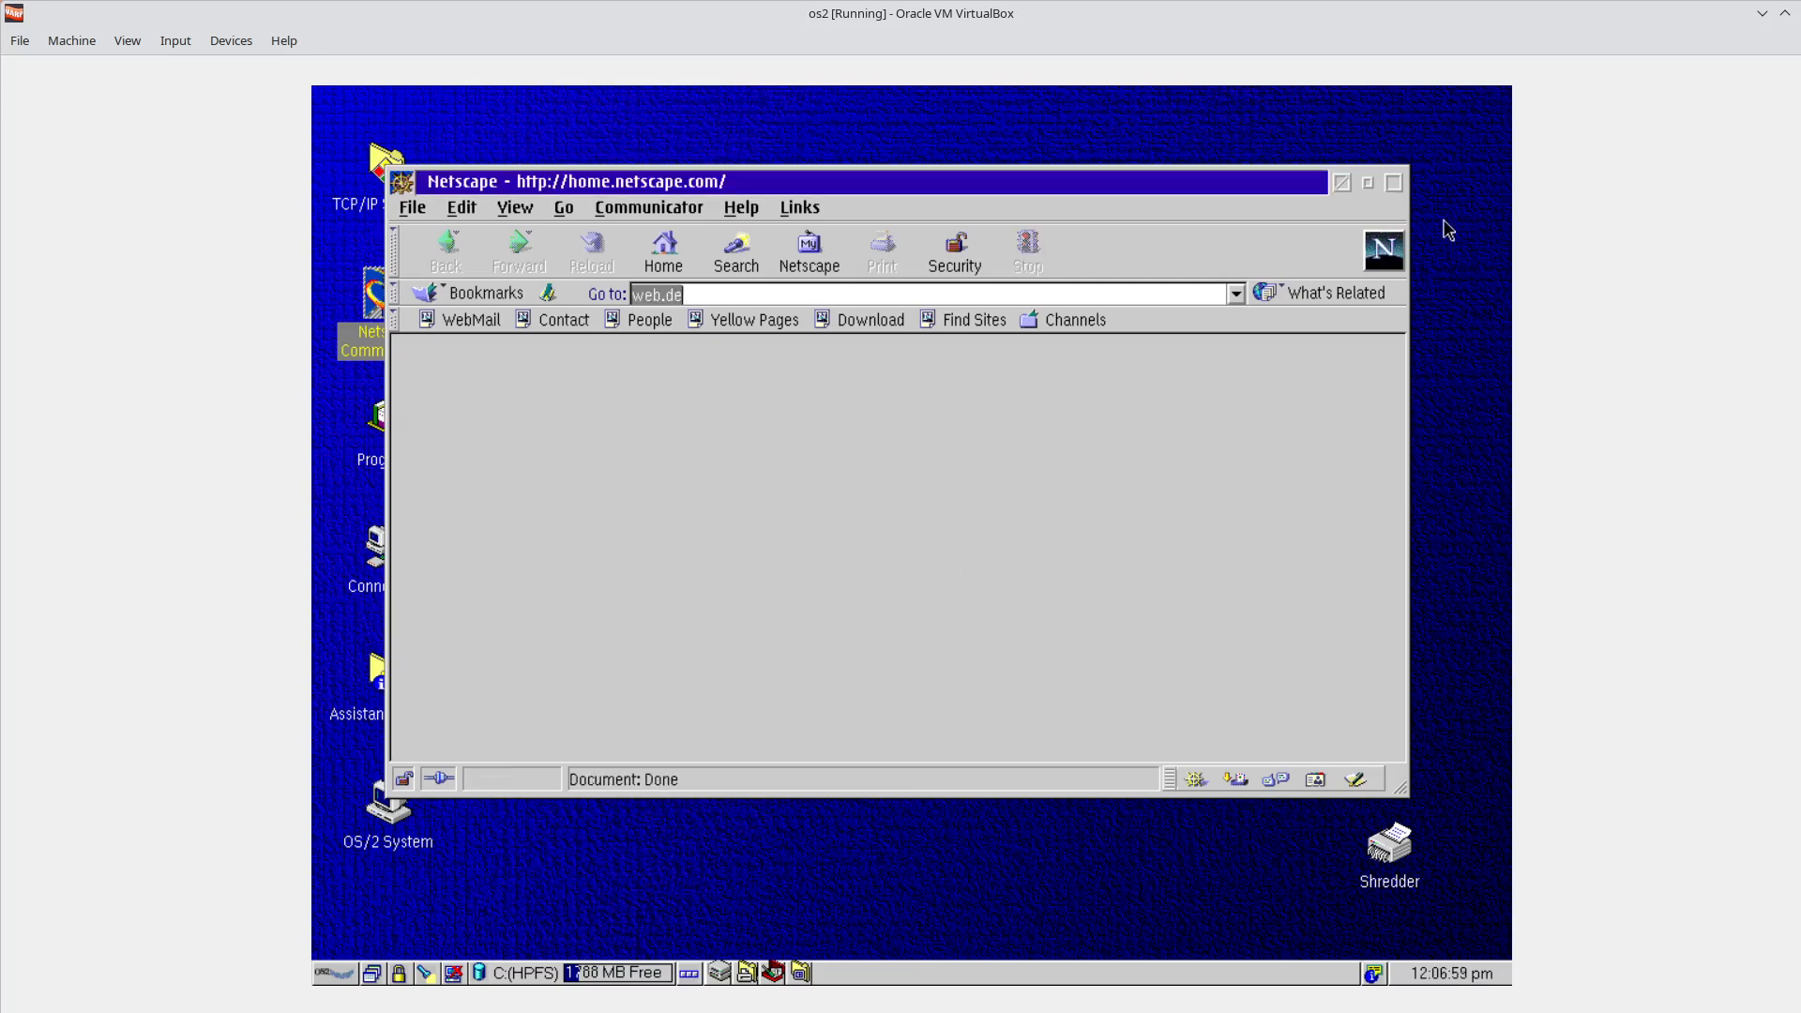
{"action": "left_click", "coordinate": [1390, 254]}
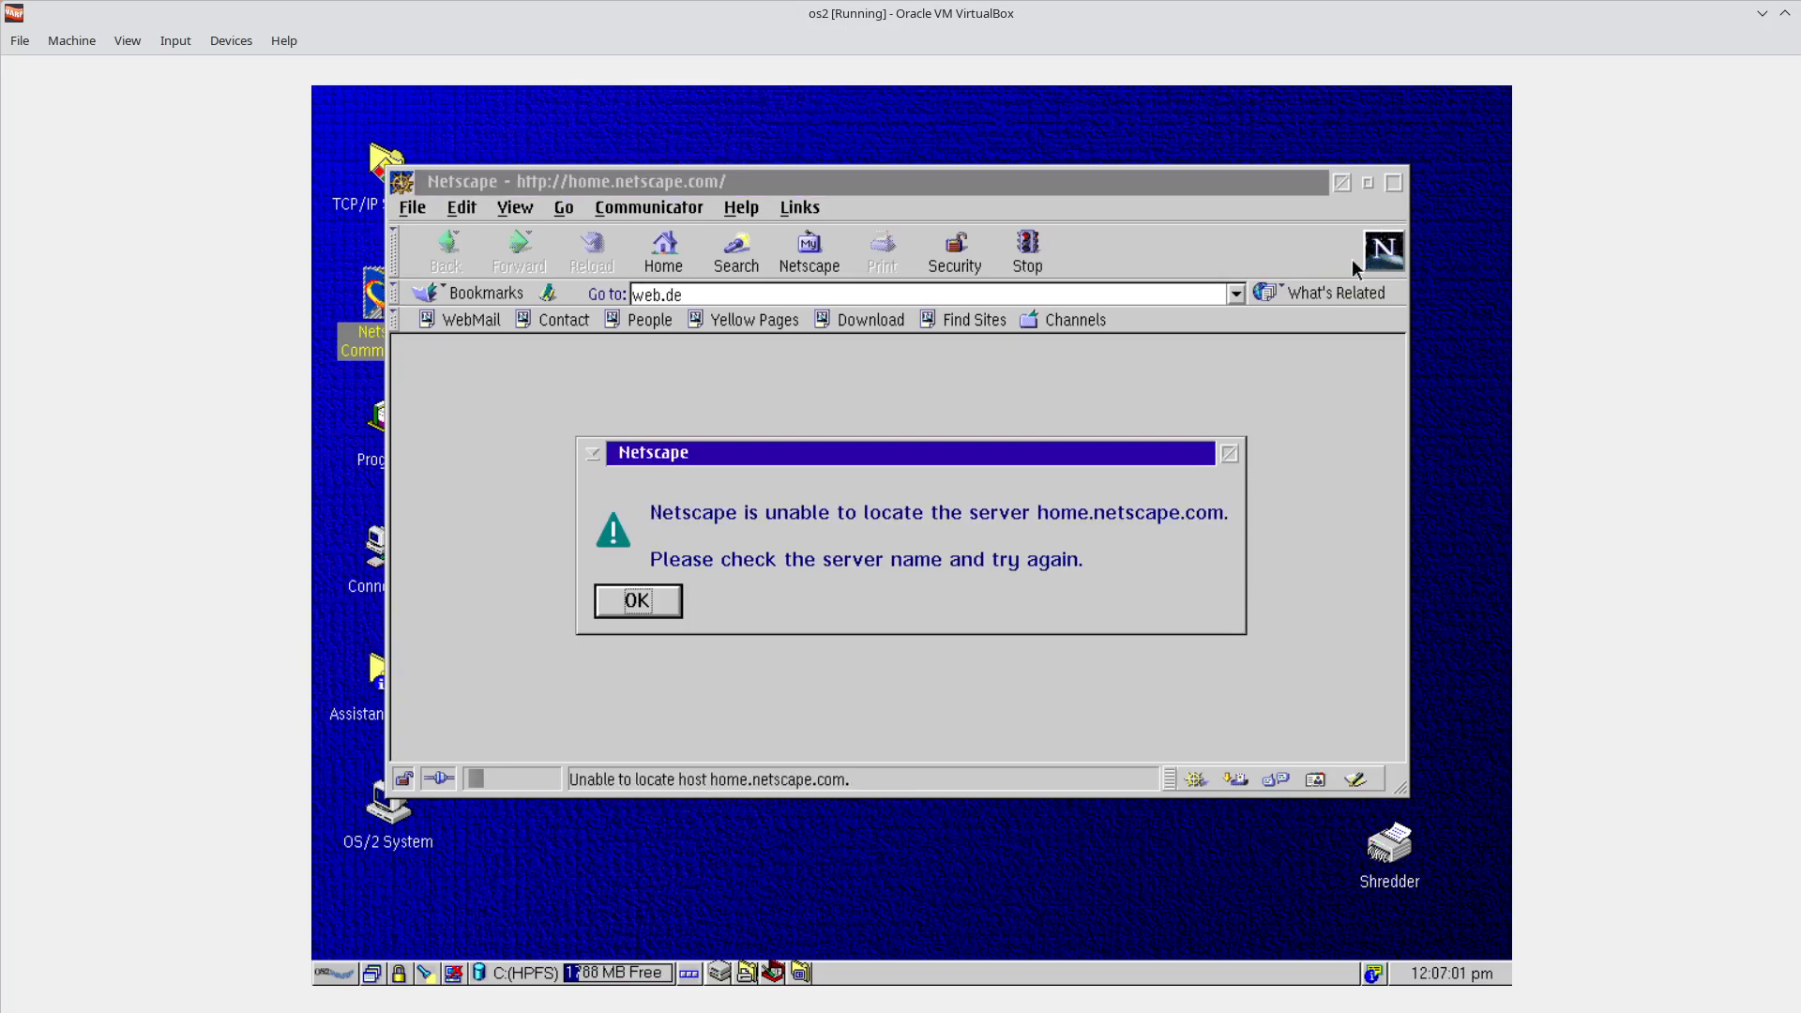
{"action": "left_click", "coordinate": [657, 608]}
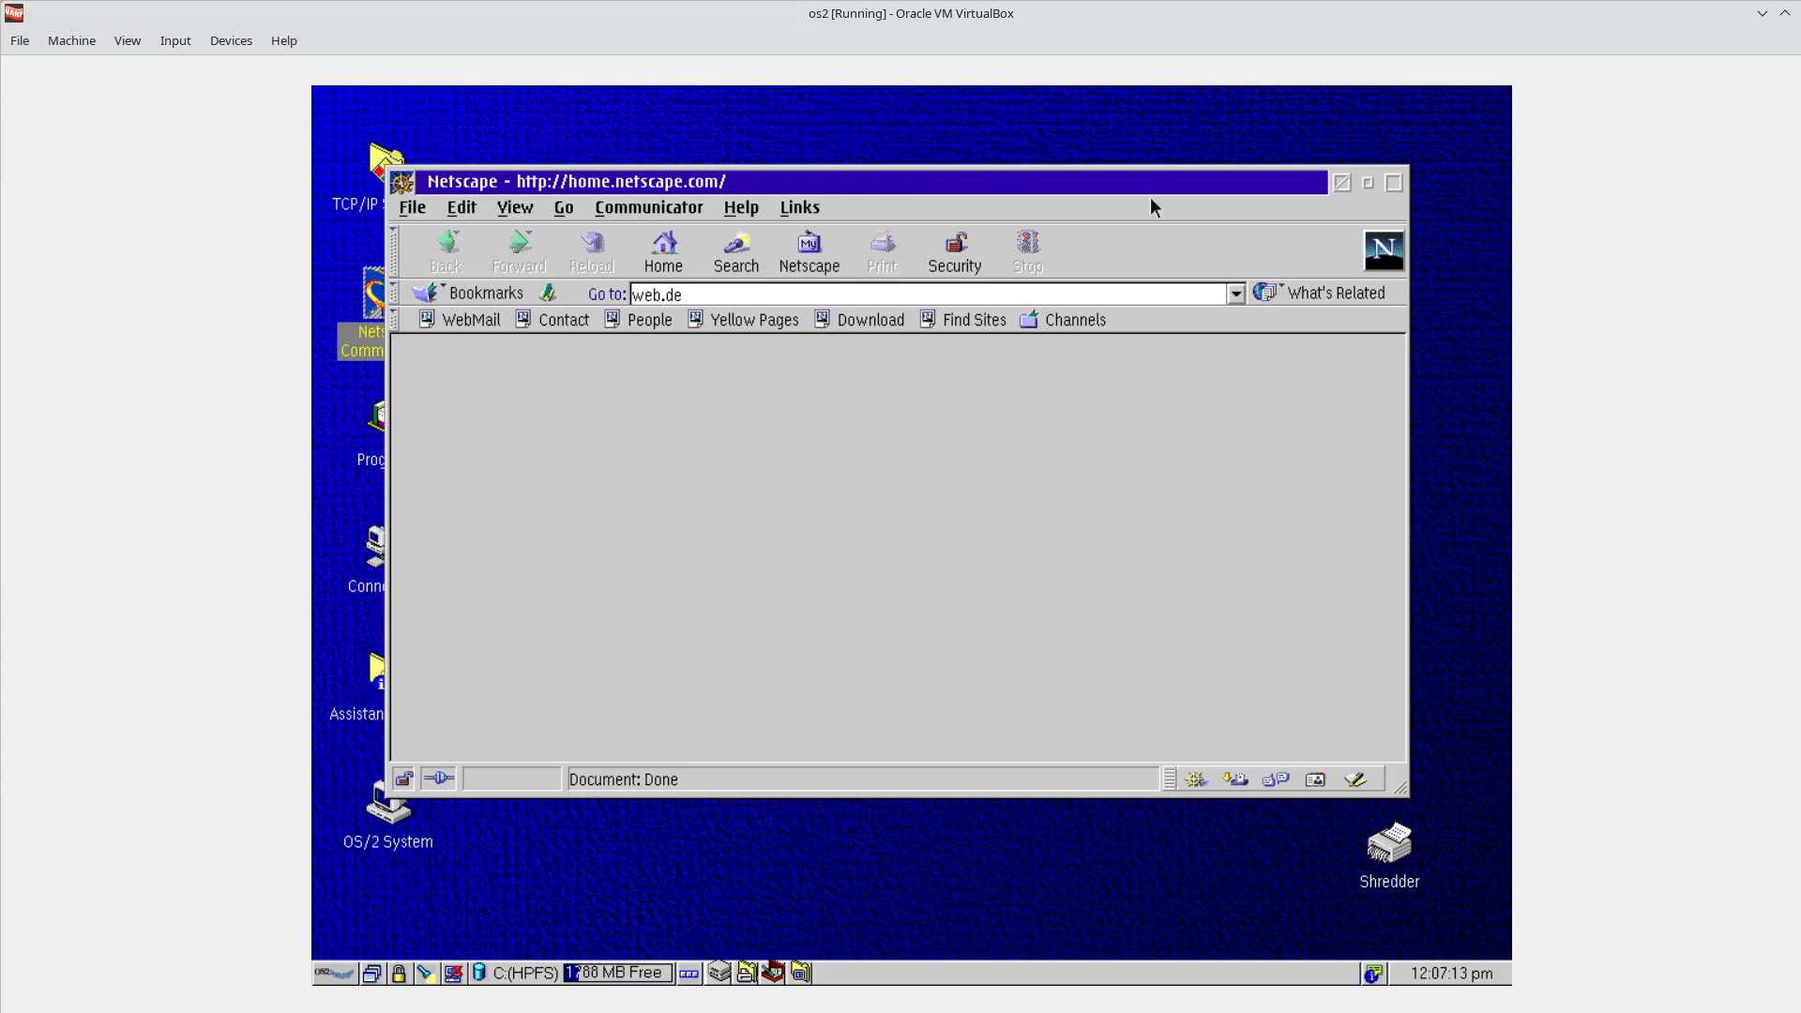
Minimize Netscape and restore it from the WarpCenter window list, twice.
{"action": "left_click", "coordinate": [1369, 184]}
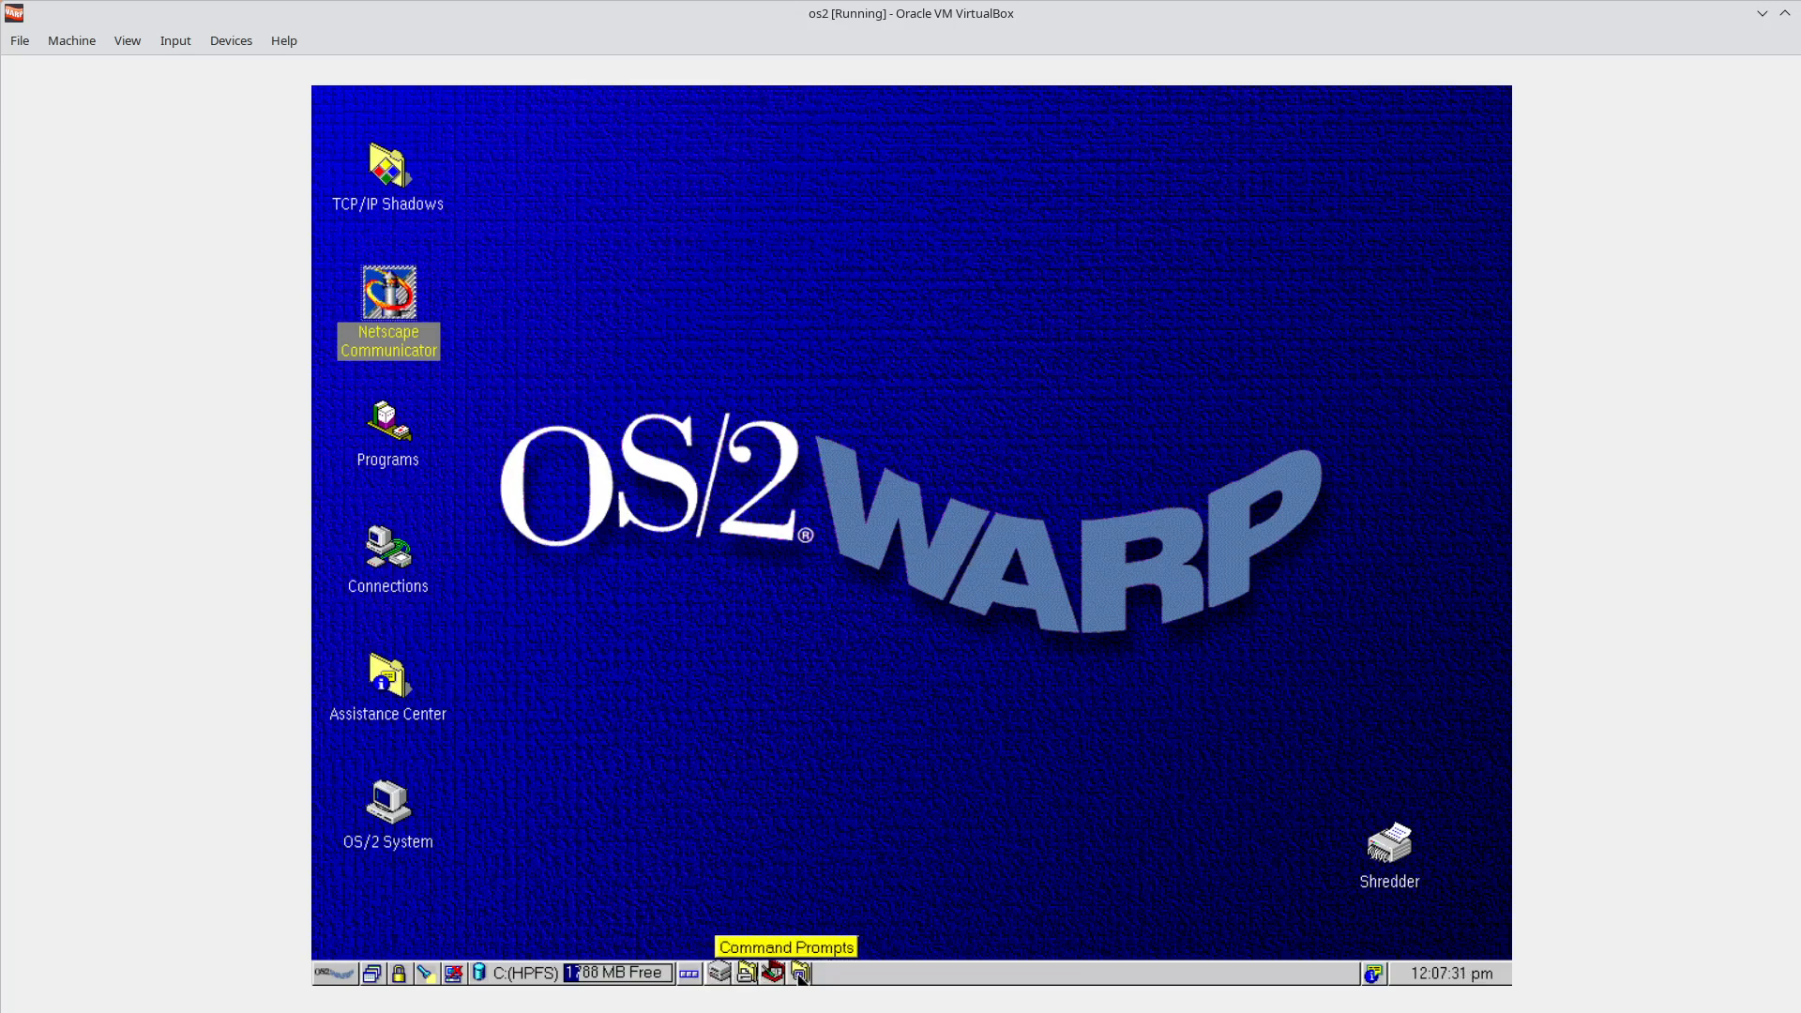
{"action": "left_click", "coordinate": [368, 975]}
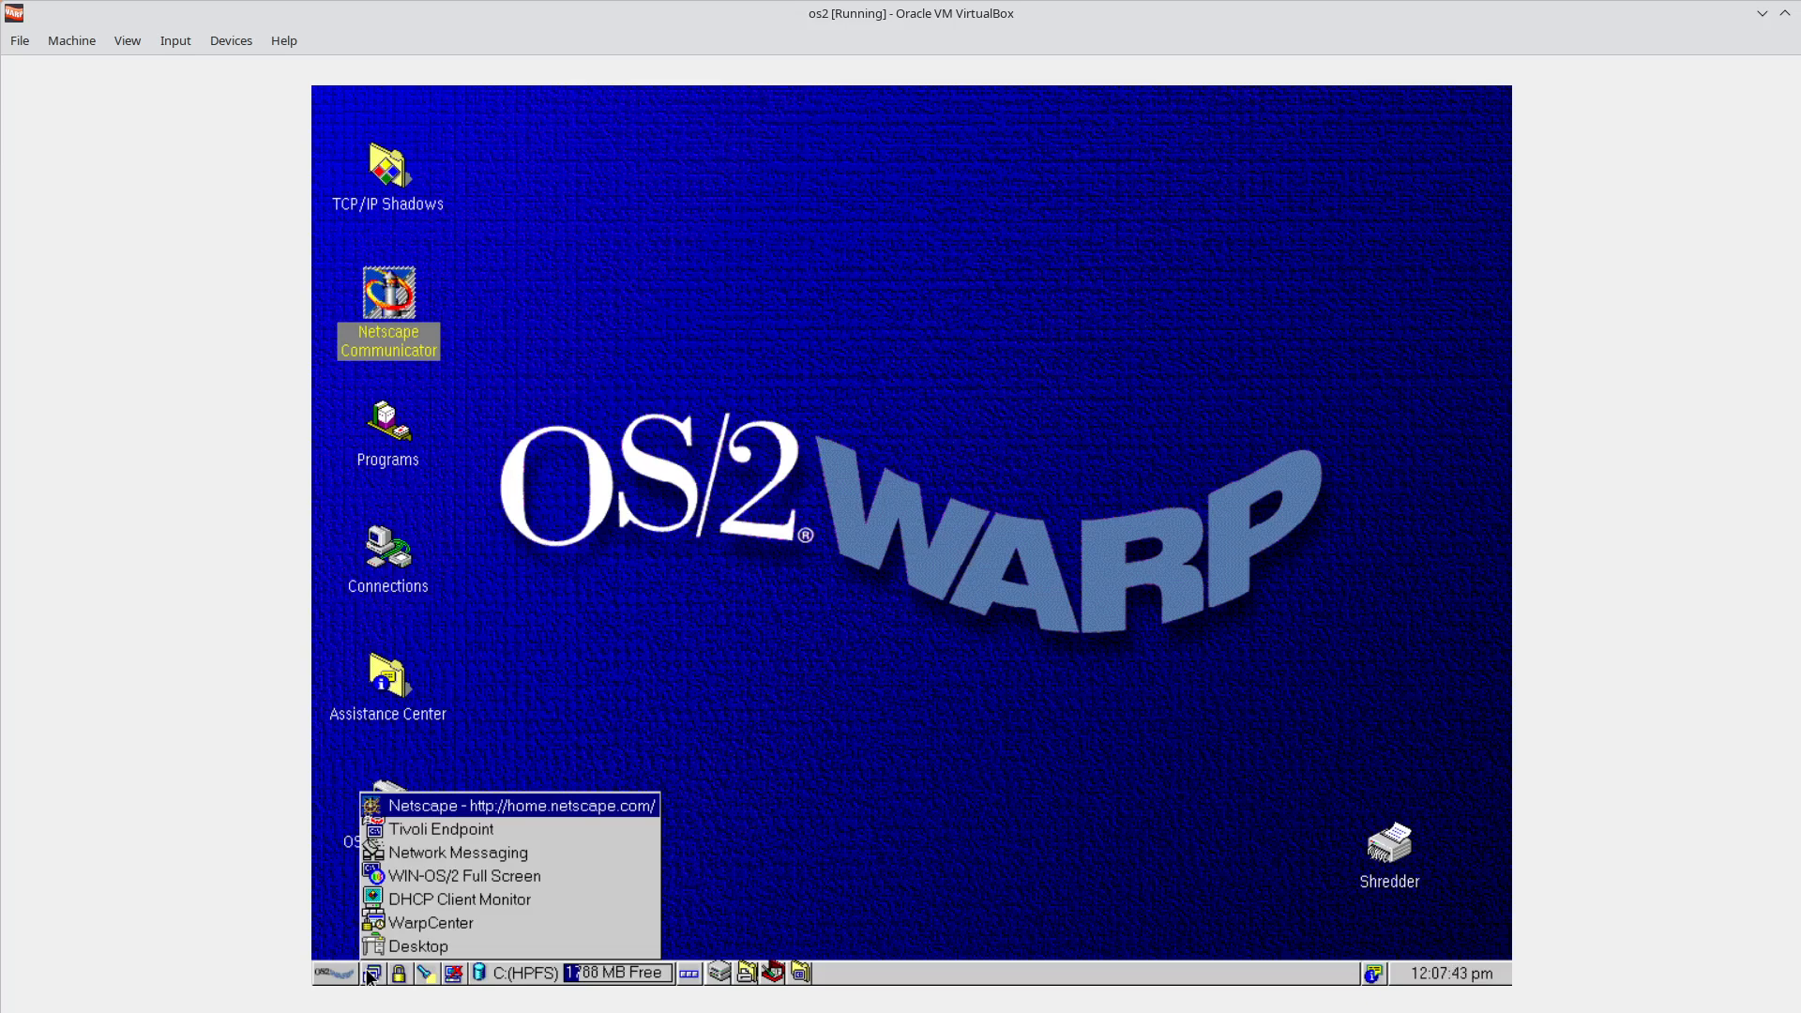
{"action": "left_click", "coordinate": [506, 807]}
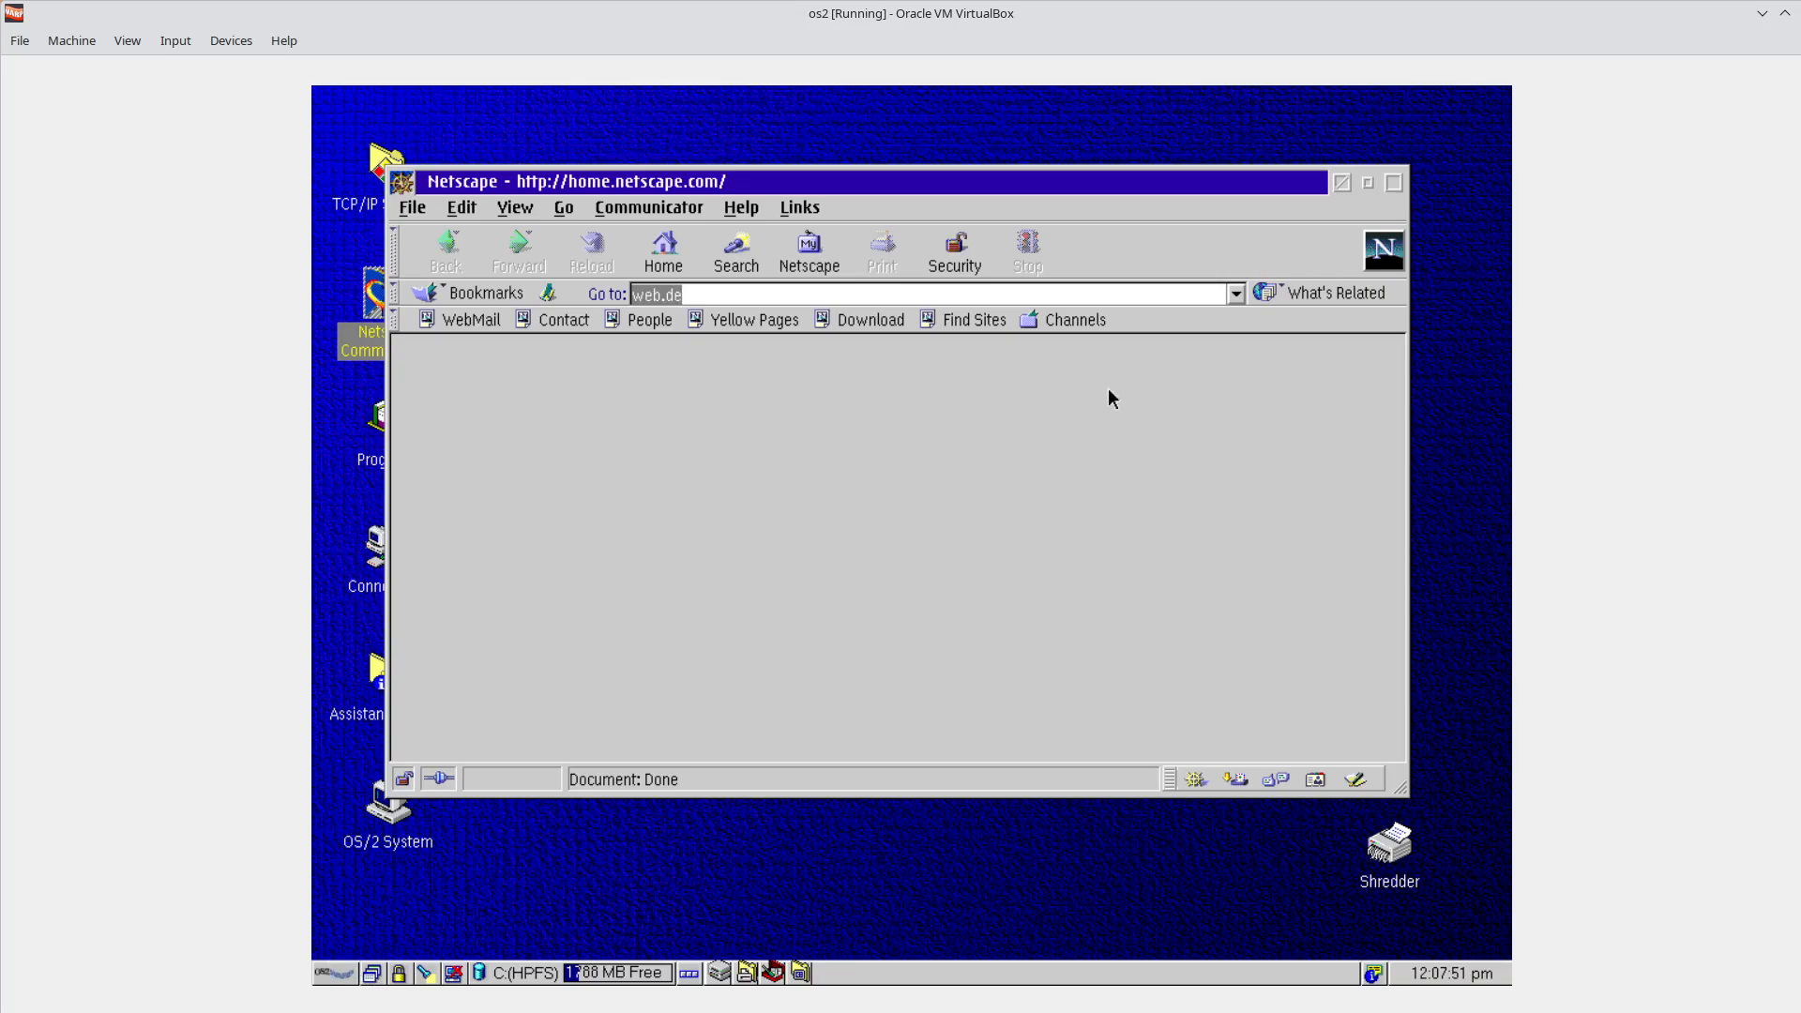
{"action": "left_click", "coordinate": [1369, 187]}
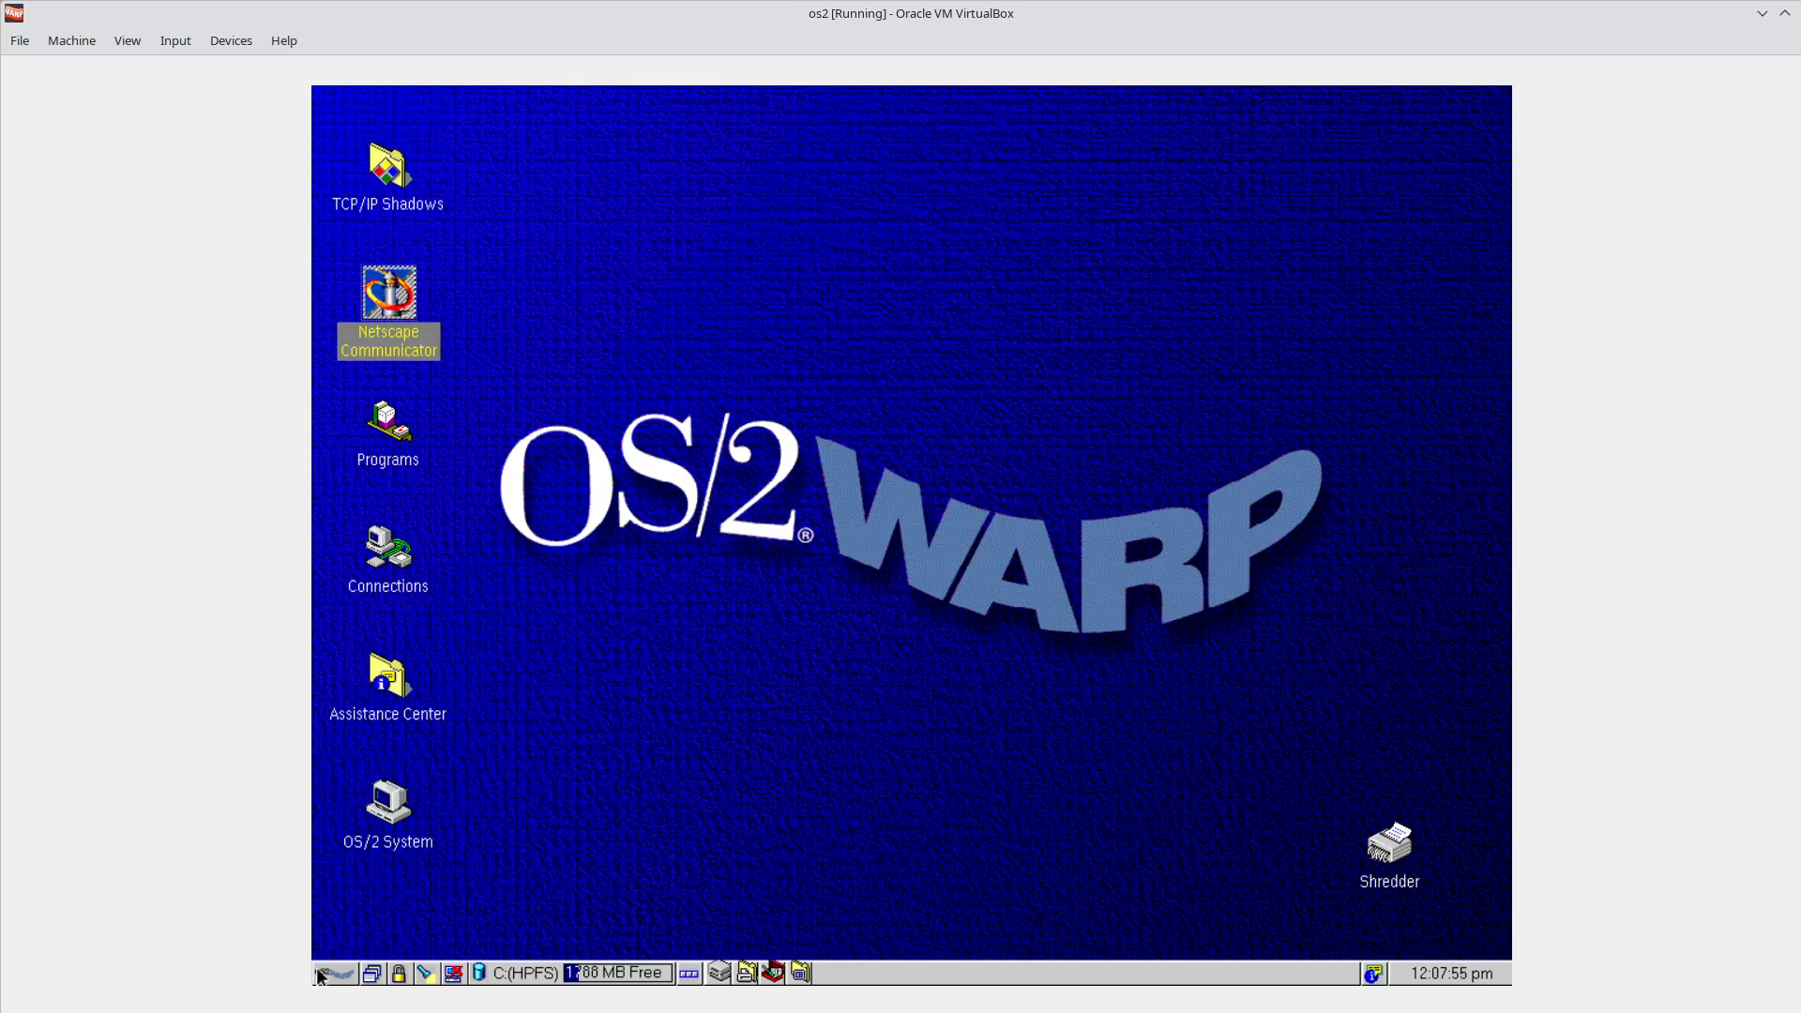
{"action": "left_click", "coordinate": [373, 974]}
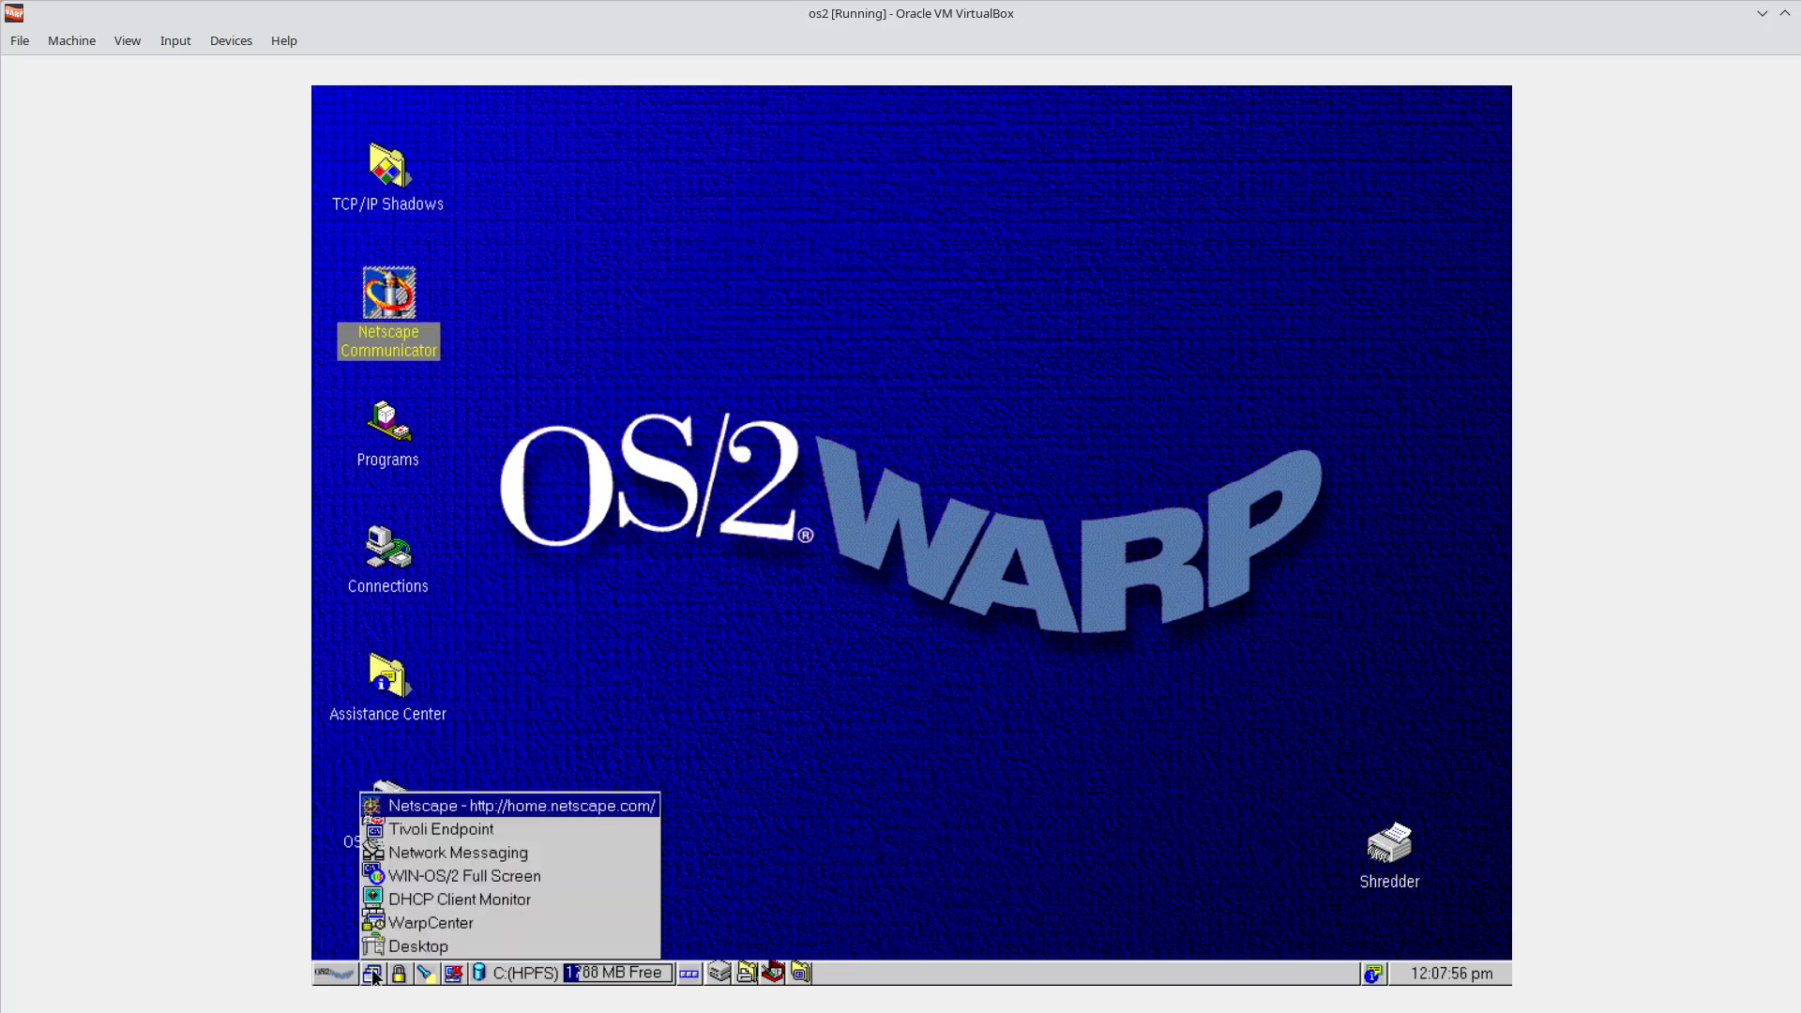
{"action": "left_click", "coordinate": [453, 807]}
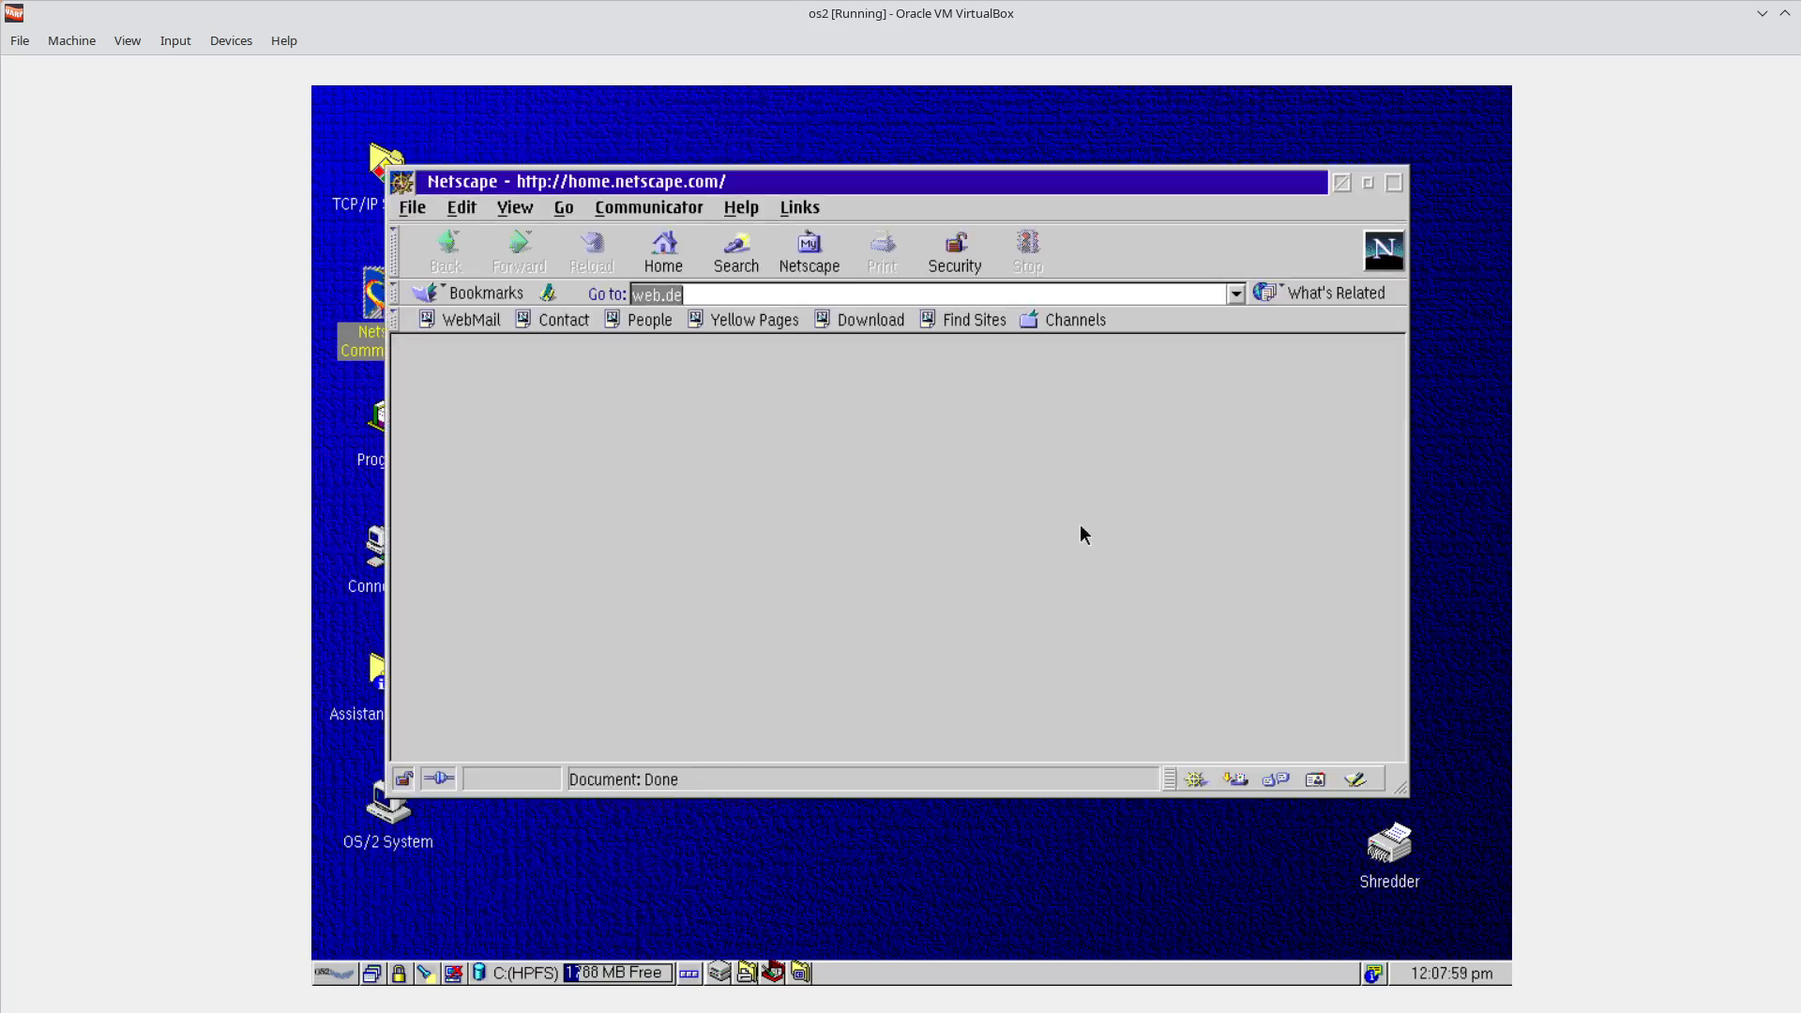
Reopen Netscape Communicator from its desktop icon and dismiss the server-not-found error.
{"action": "left_click", "coordinate": [1341, 183]}
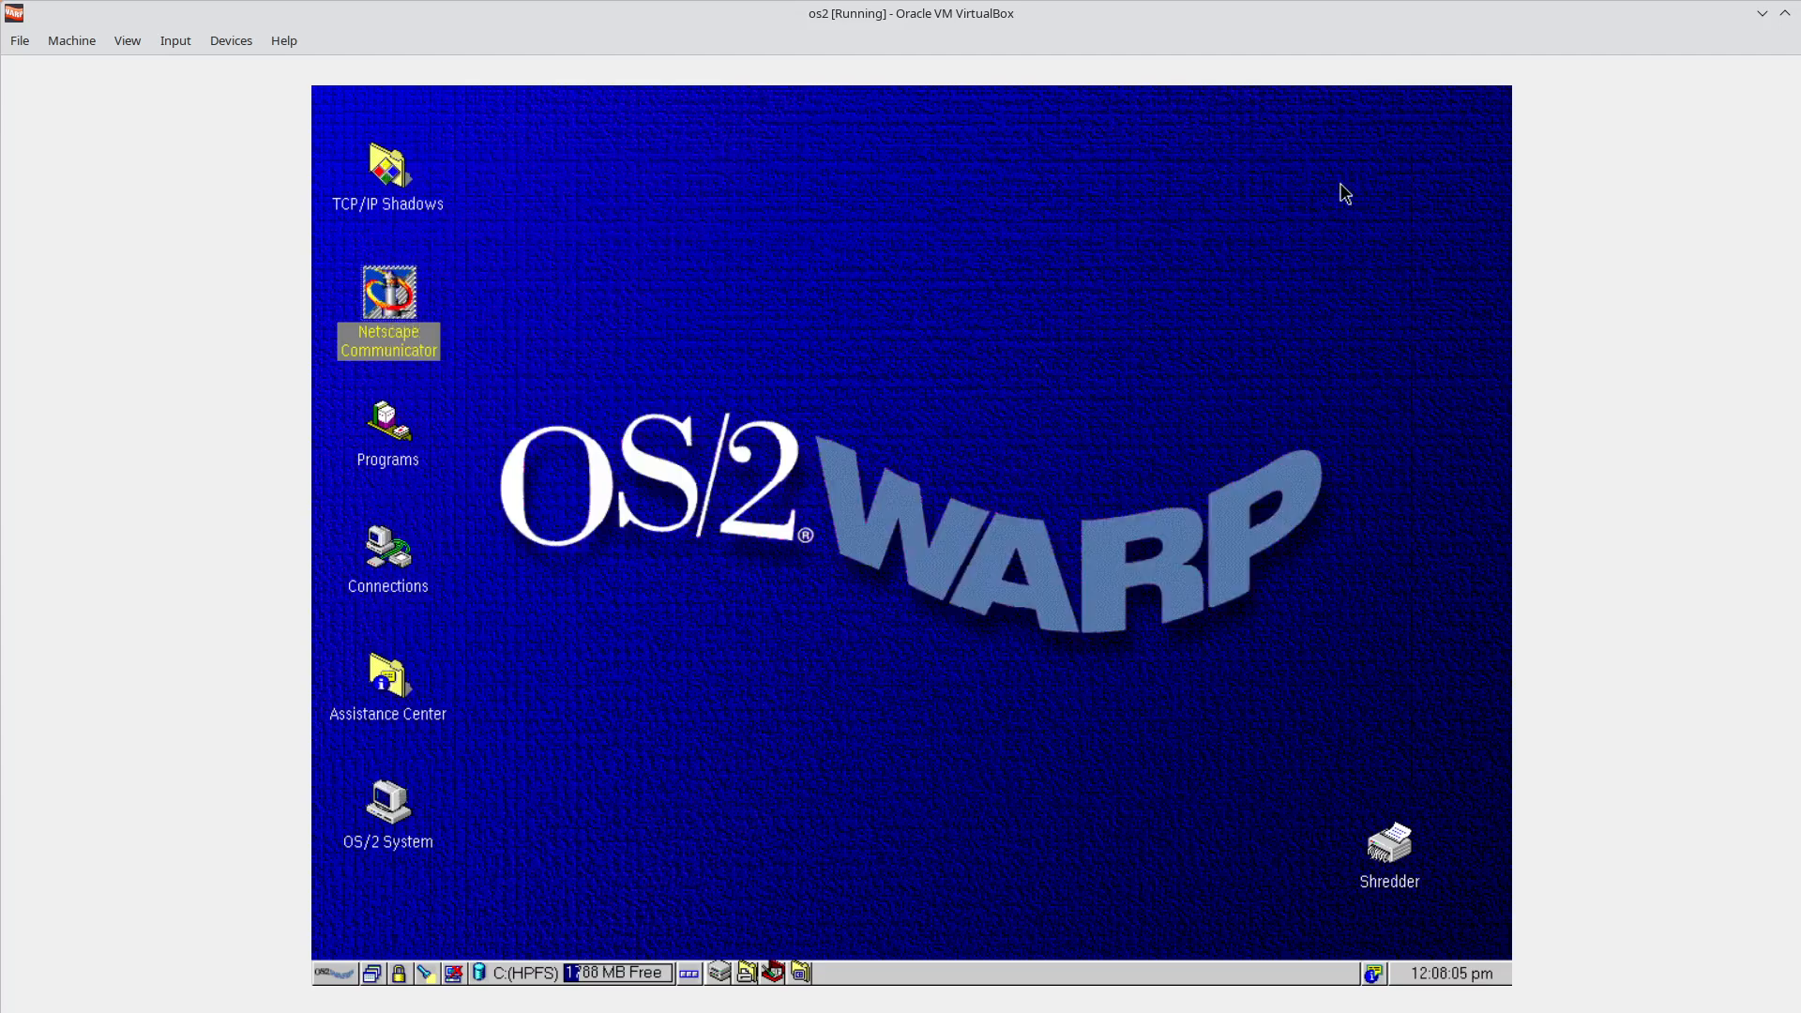
{"action": "left_click", "coordinate": [373, 975]}
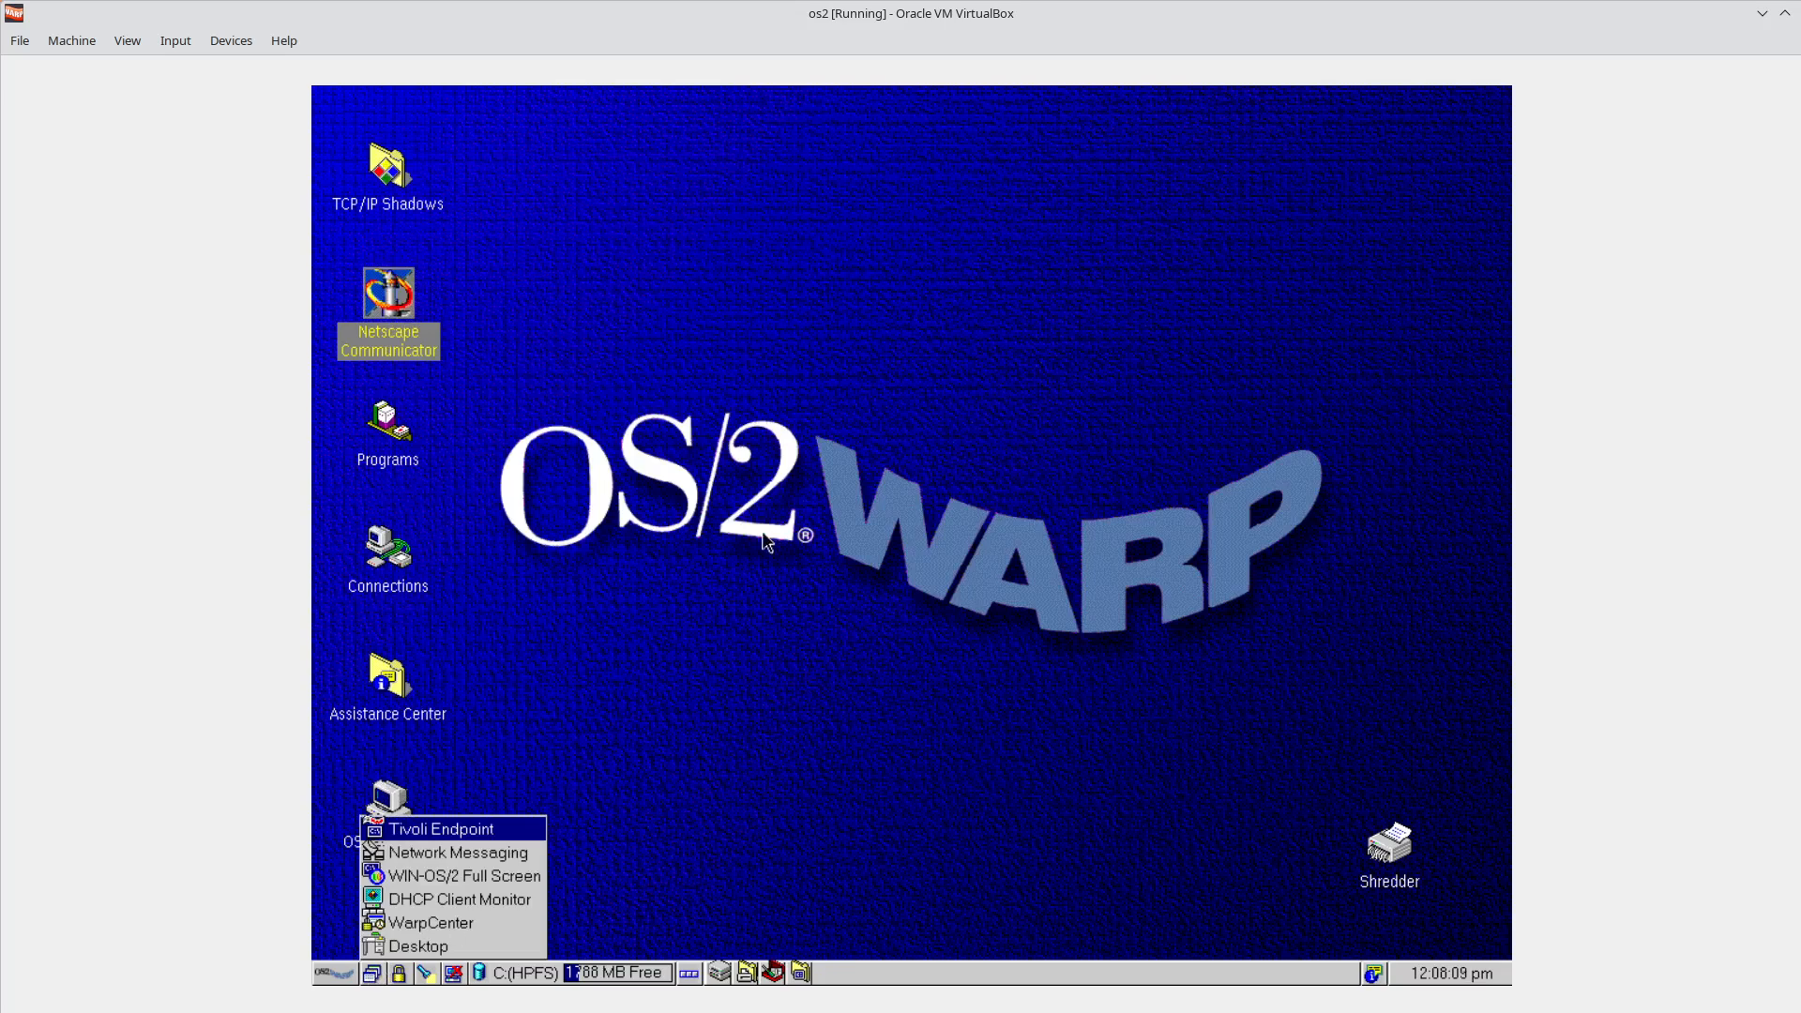
{"action": "left_click", "coordinate": [732, 534]}
{"action": "double_click", "coordinate": [410, 322]}
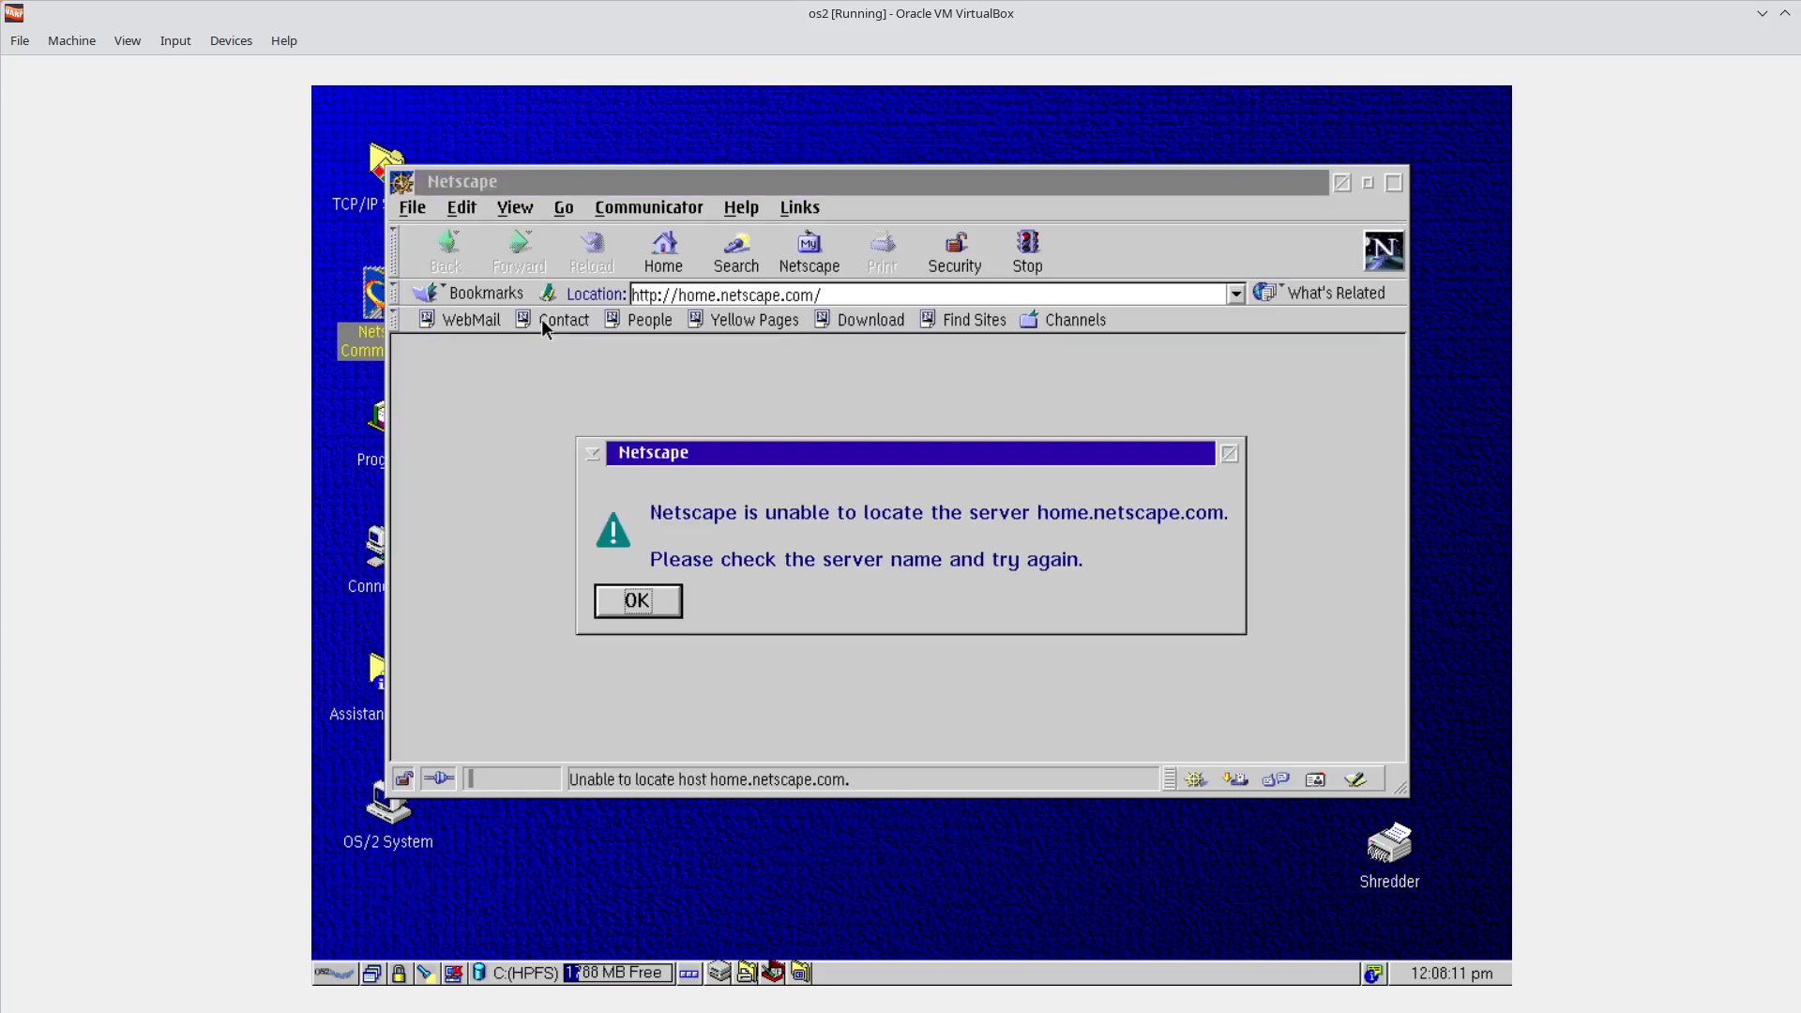
{"action": "left_click", "coordinate": [637, 599]}
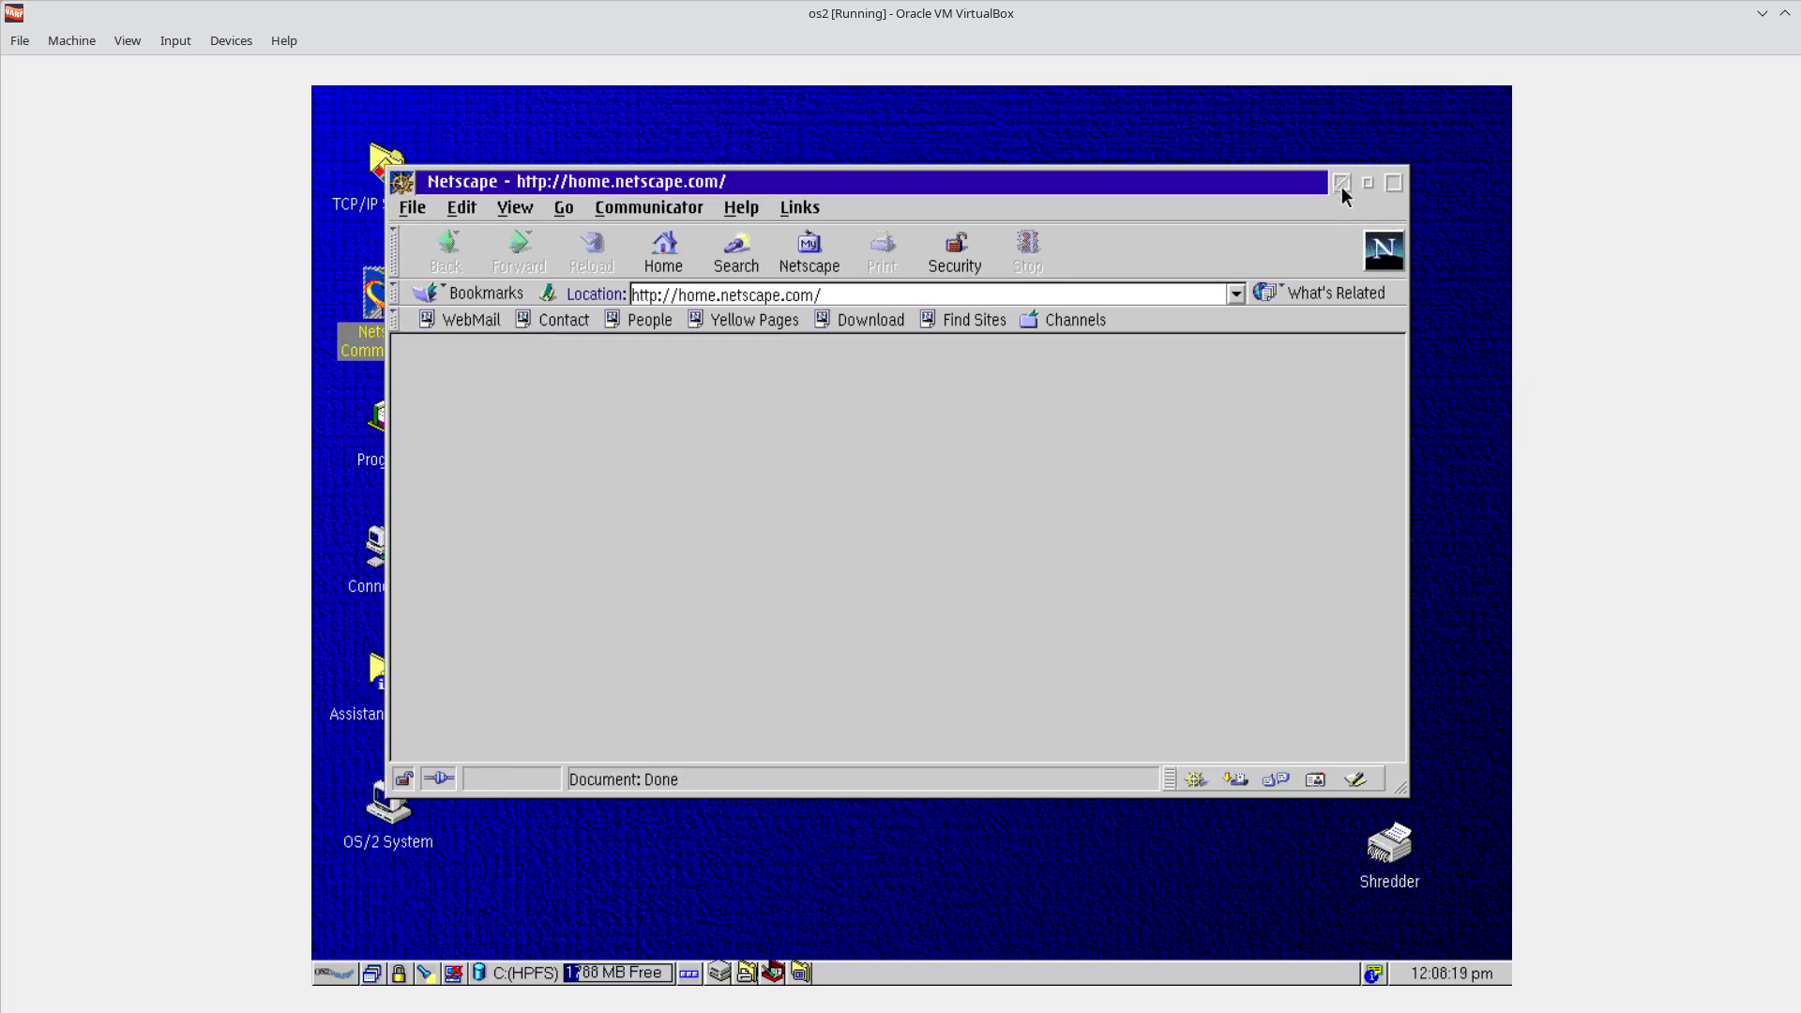
Maximize and restore Netscape, then resize it by dragging its edges in every direction.
{"action": "left_click", "coordinate": [1393, 187]}
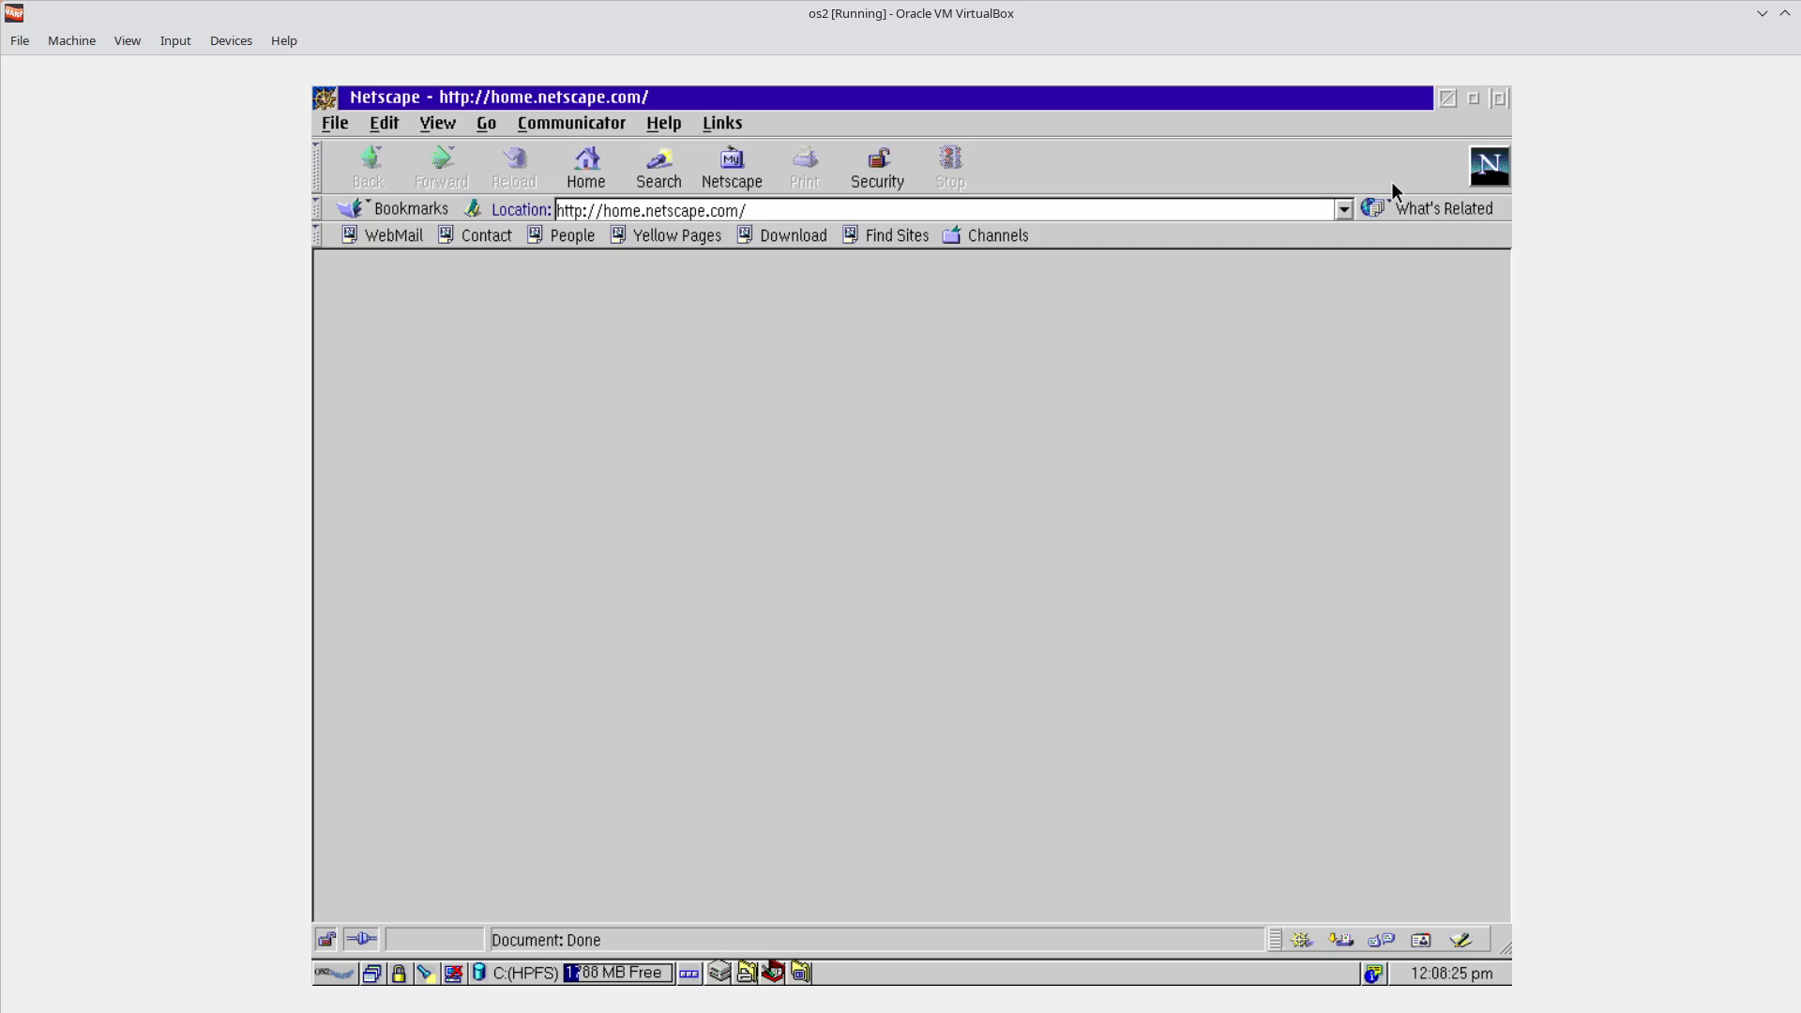
{"action": "left_click", "coordinate": [1497, 98]}
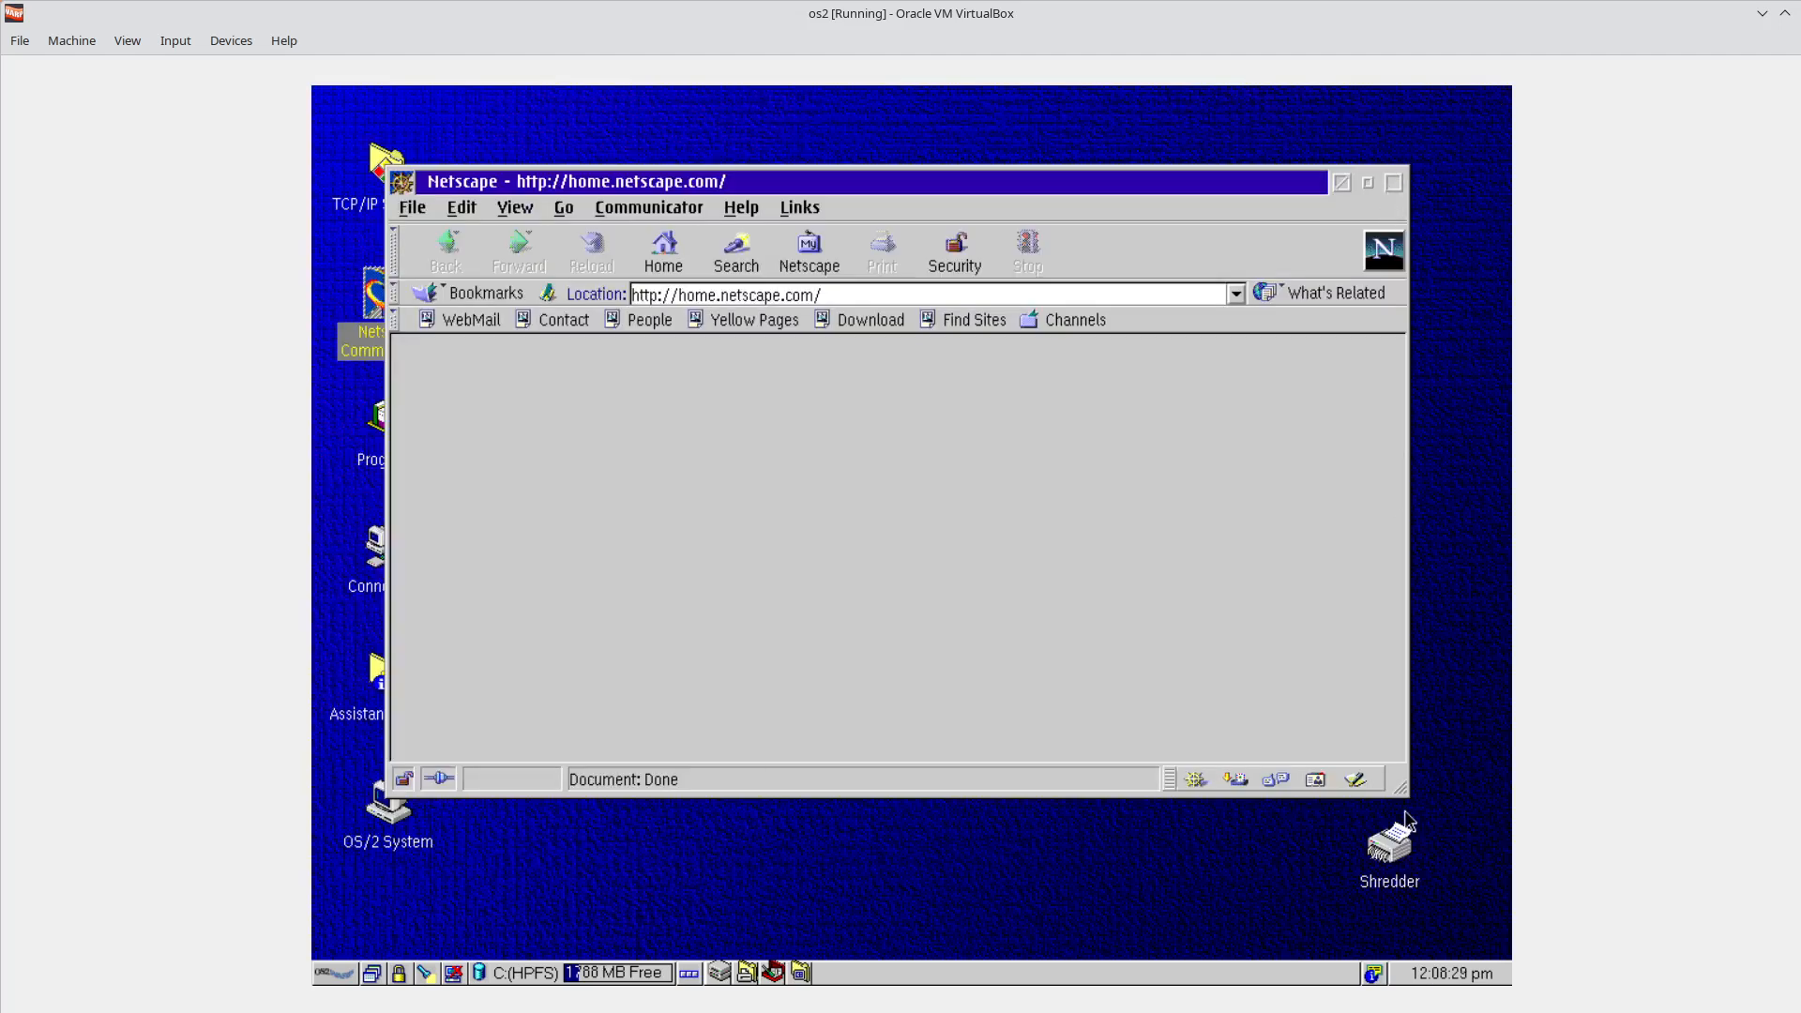
{"action": "left_click_drag", "start_coordinate": [1414, 807], "coordinate": [1051, 678]}
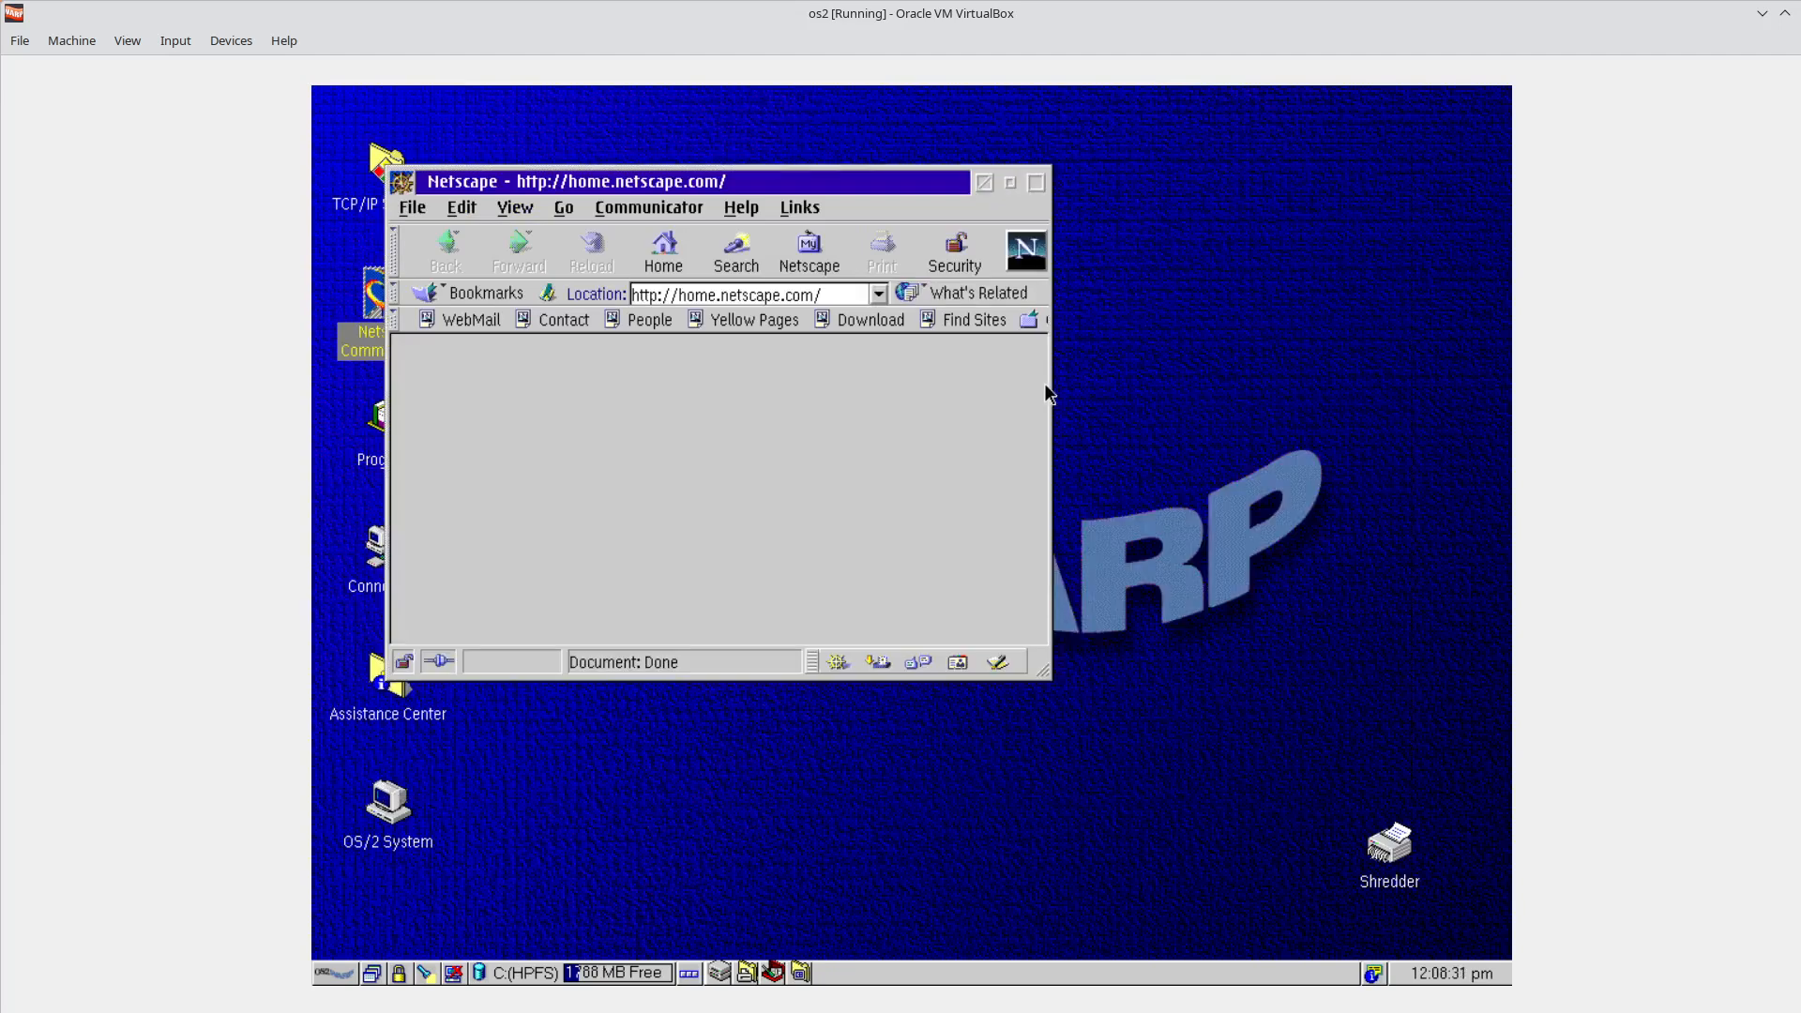
{"action": "left_click_drag", "start_coordinate": [1052, 399], "coordinate": [872, 390]}
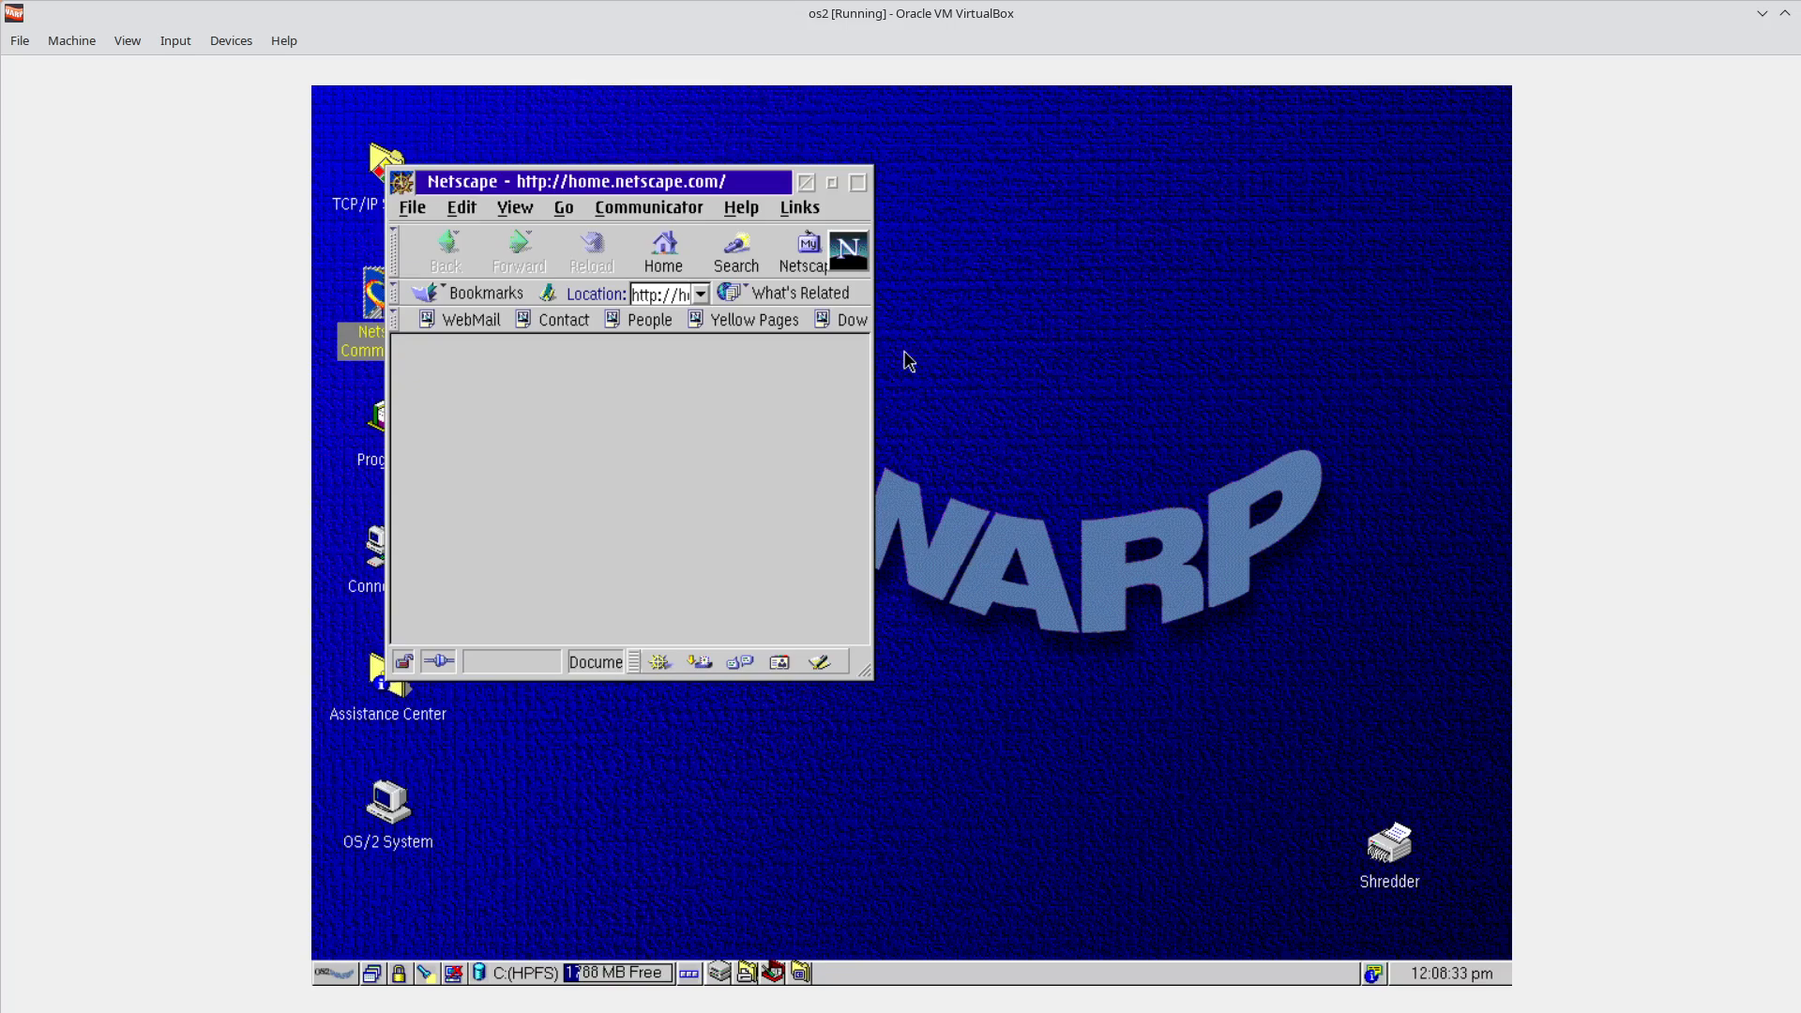
{"action": "left_click_drag", "start_coordinate": [870, 170], "coordinate": [1204, 316]}
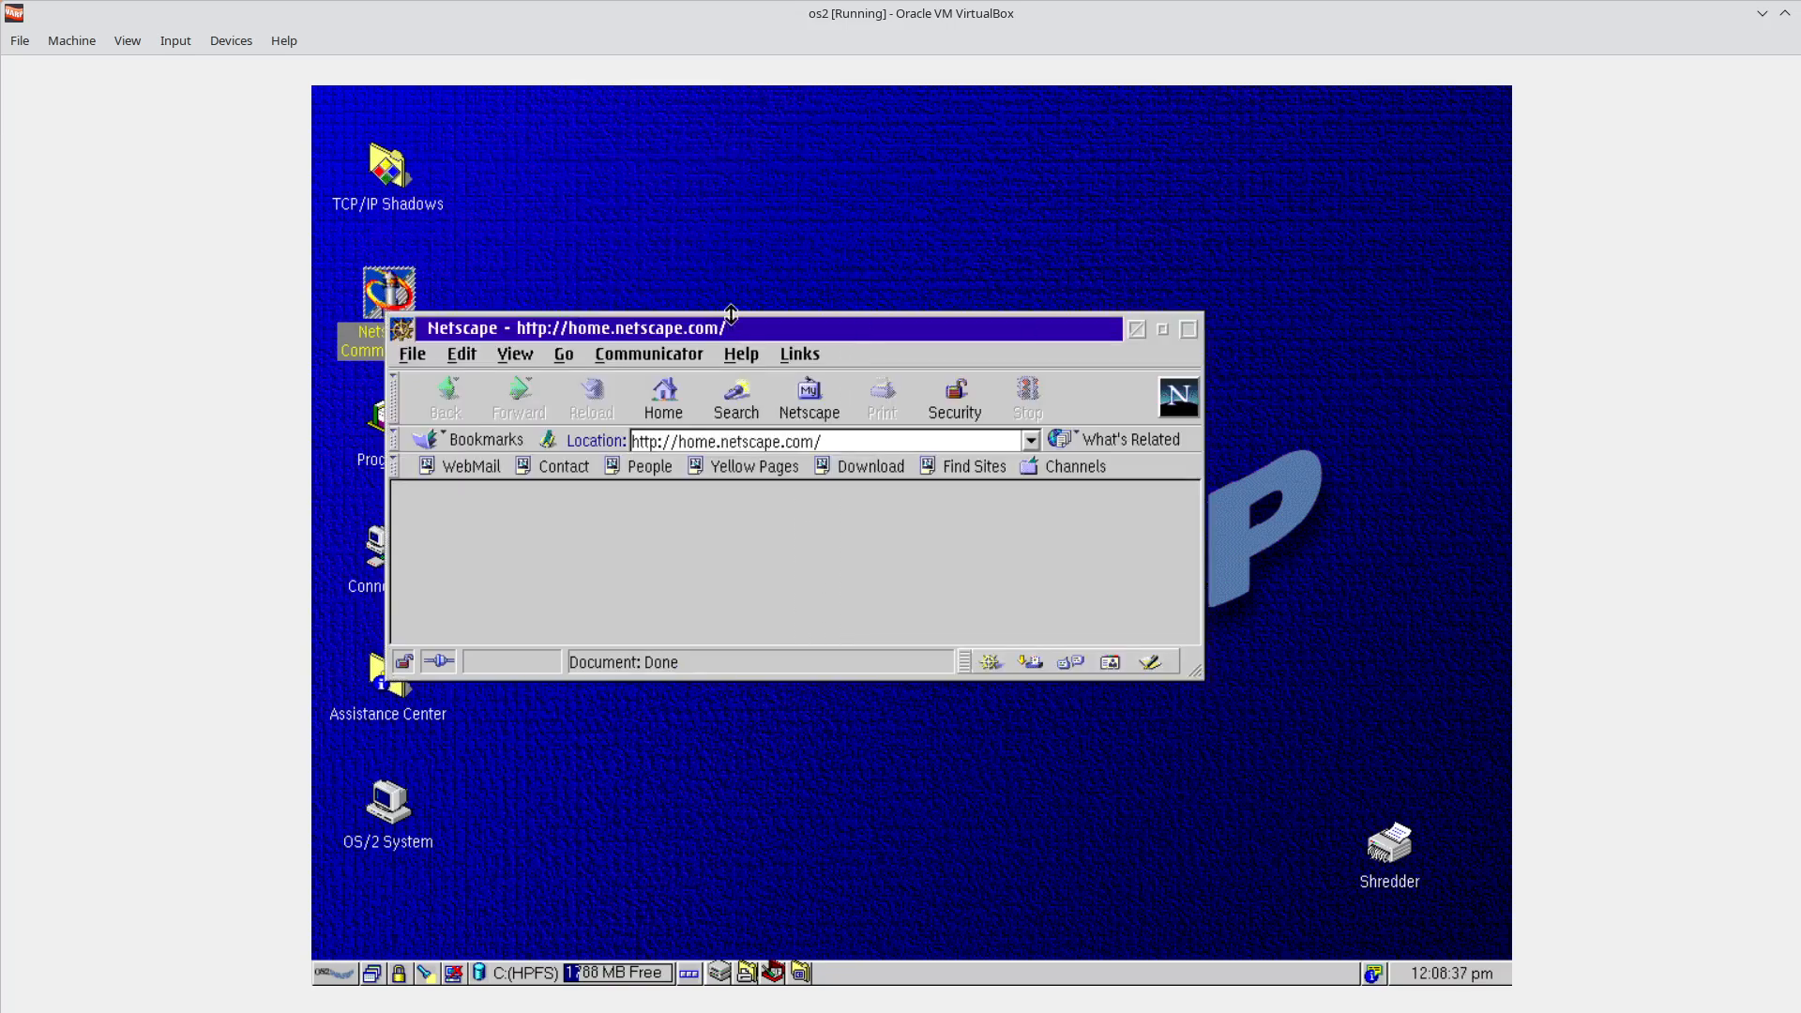
{"action": "left_click_drag", "start_coordinate": [742, 314], "coordinate": [742, 246]}
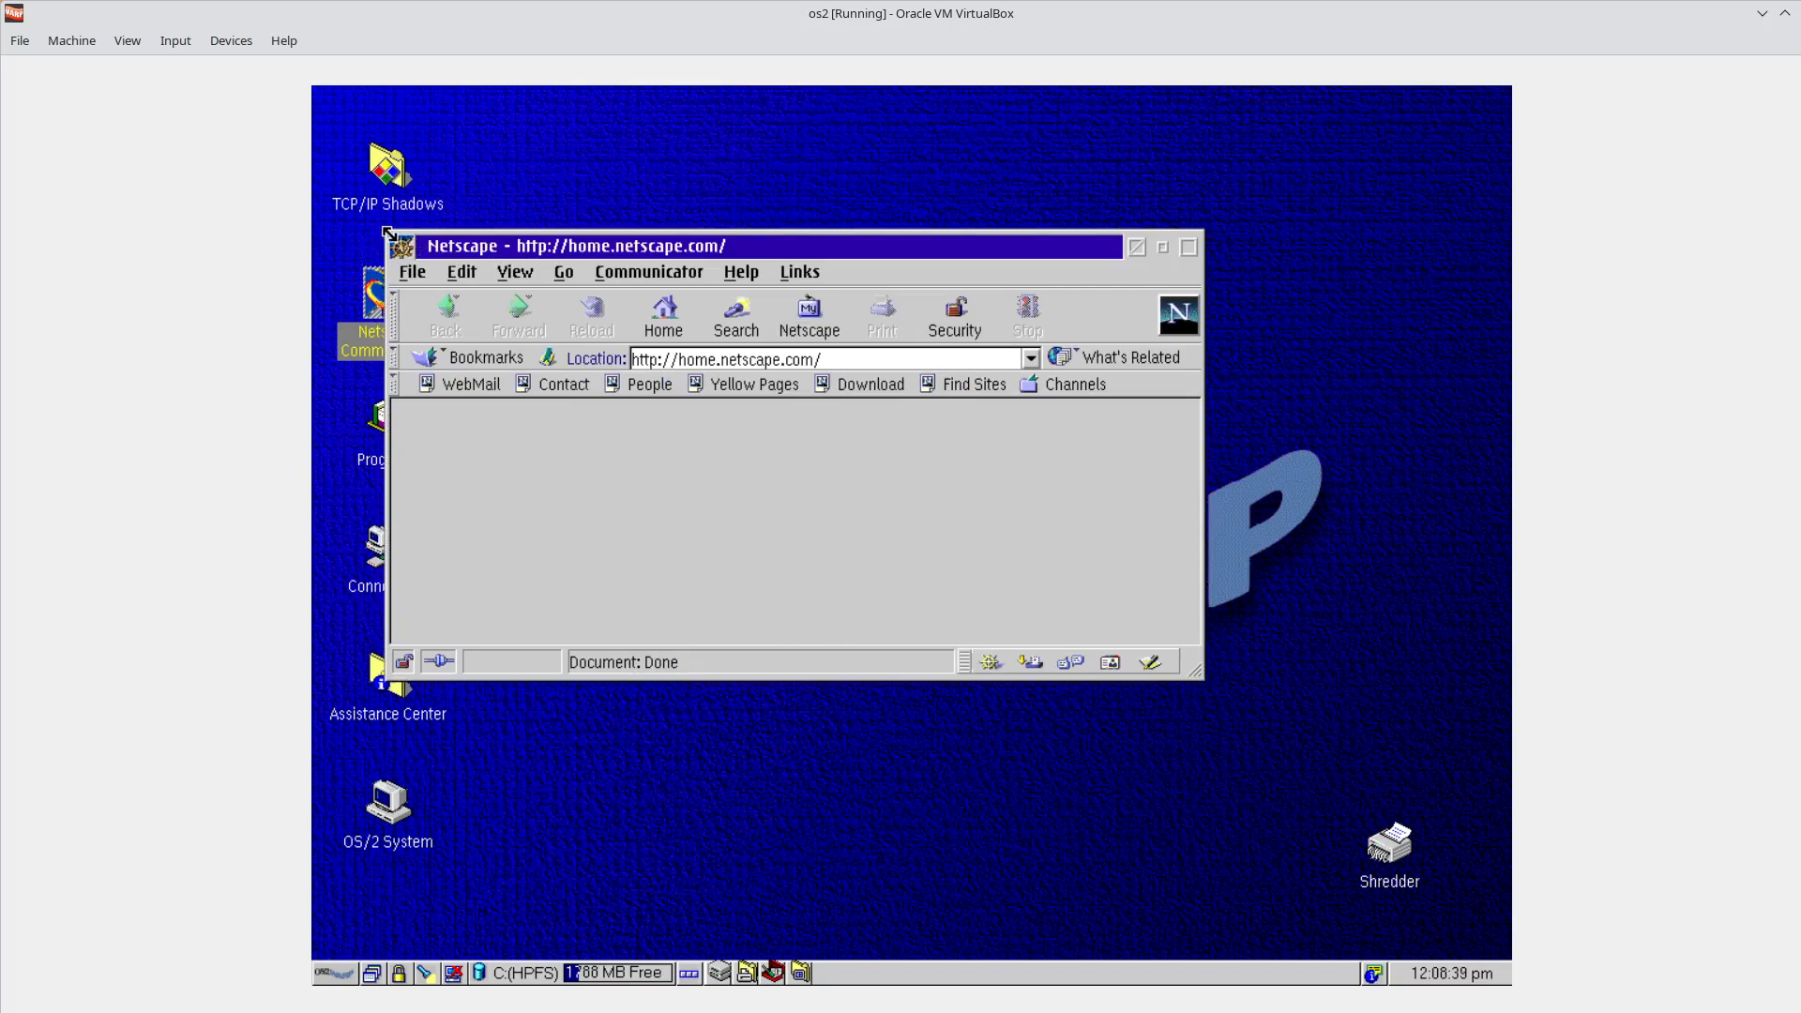
{"action": "left_click_drag", "start_coordinate": [388, 241], "coordinate": [380, 216]}
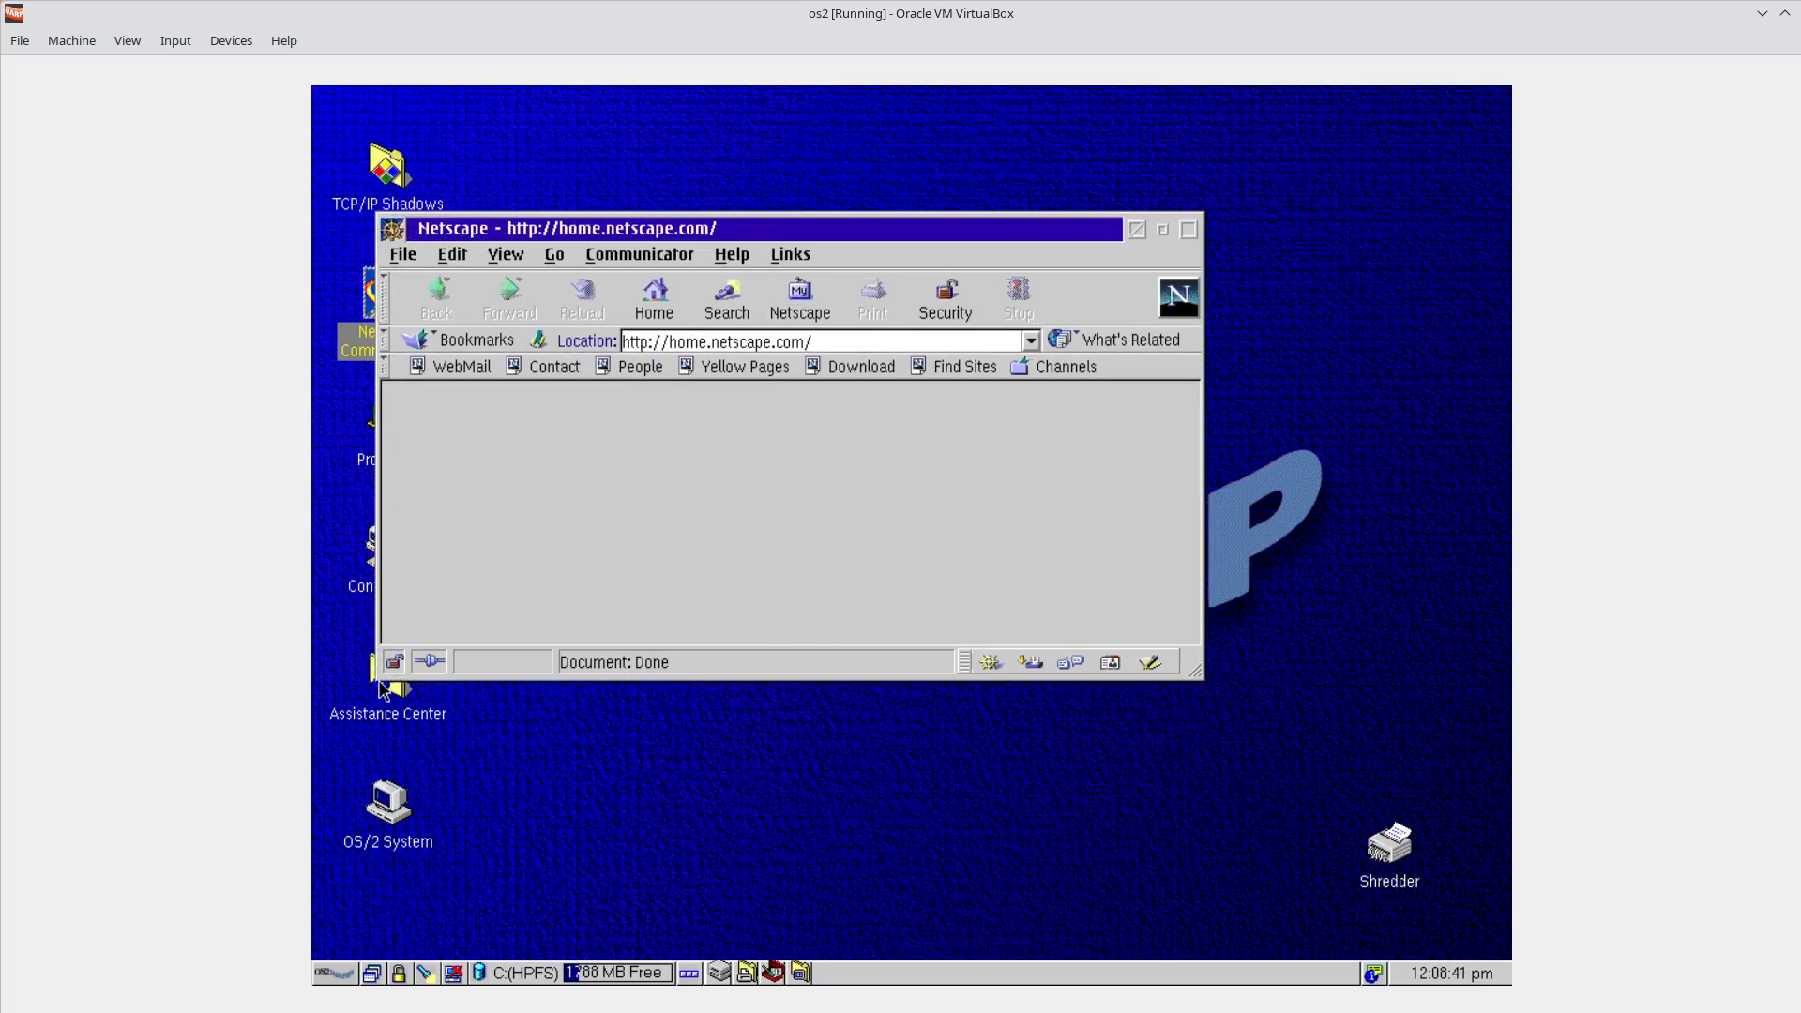
{"action": "left_click_drag", "start_coordinate": [377, 682], "coordinate": [355, 687]}
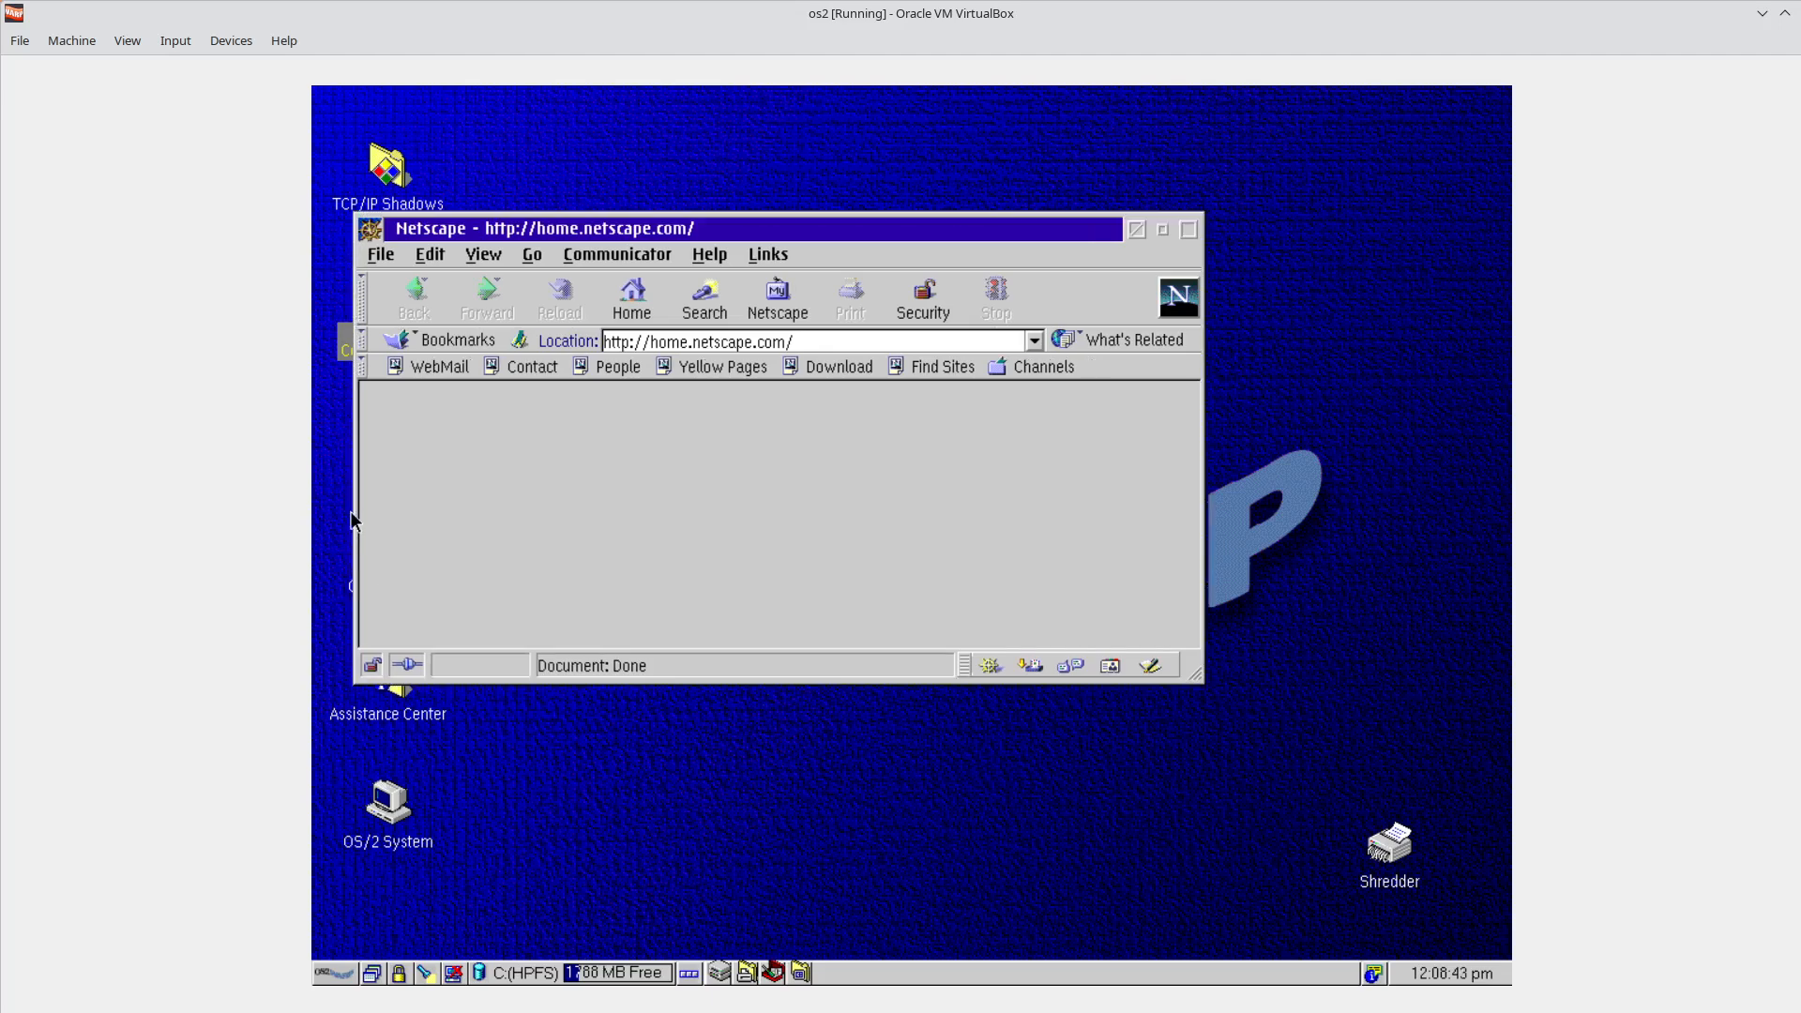
{"action": "left_click_drag", "start_coordinate": [358, 512], "coordinate": [334, 513]}
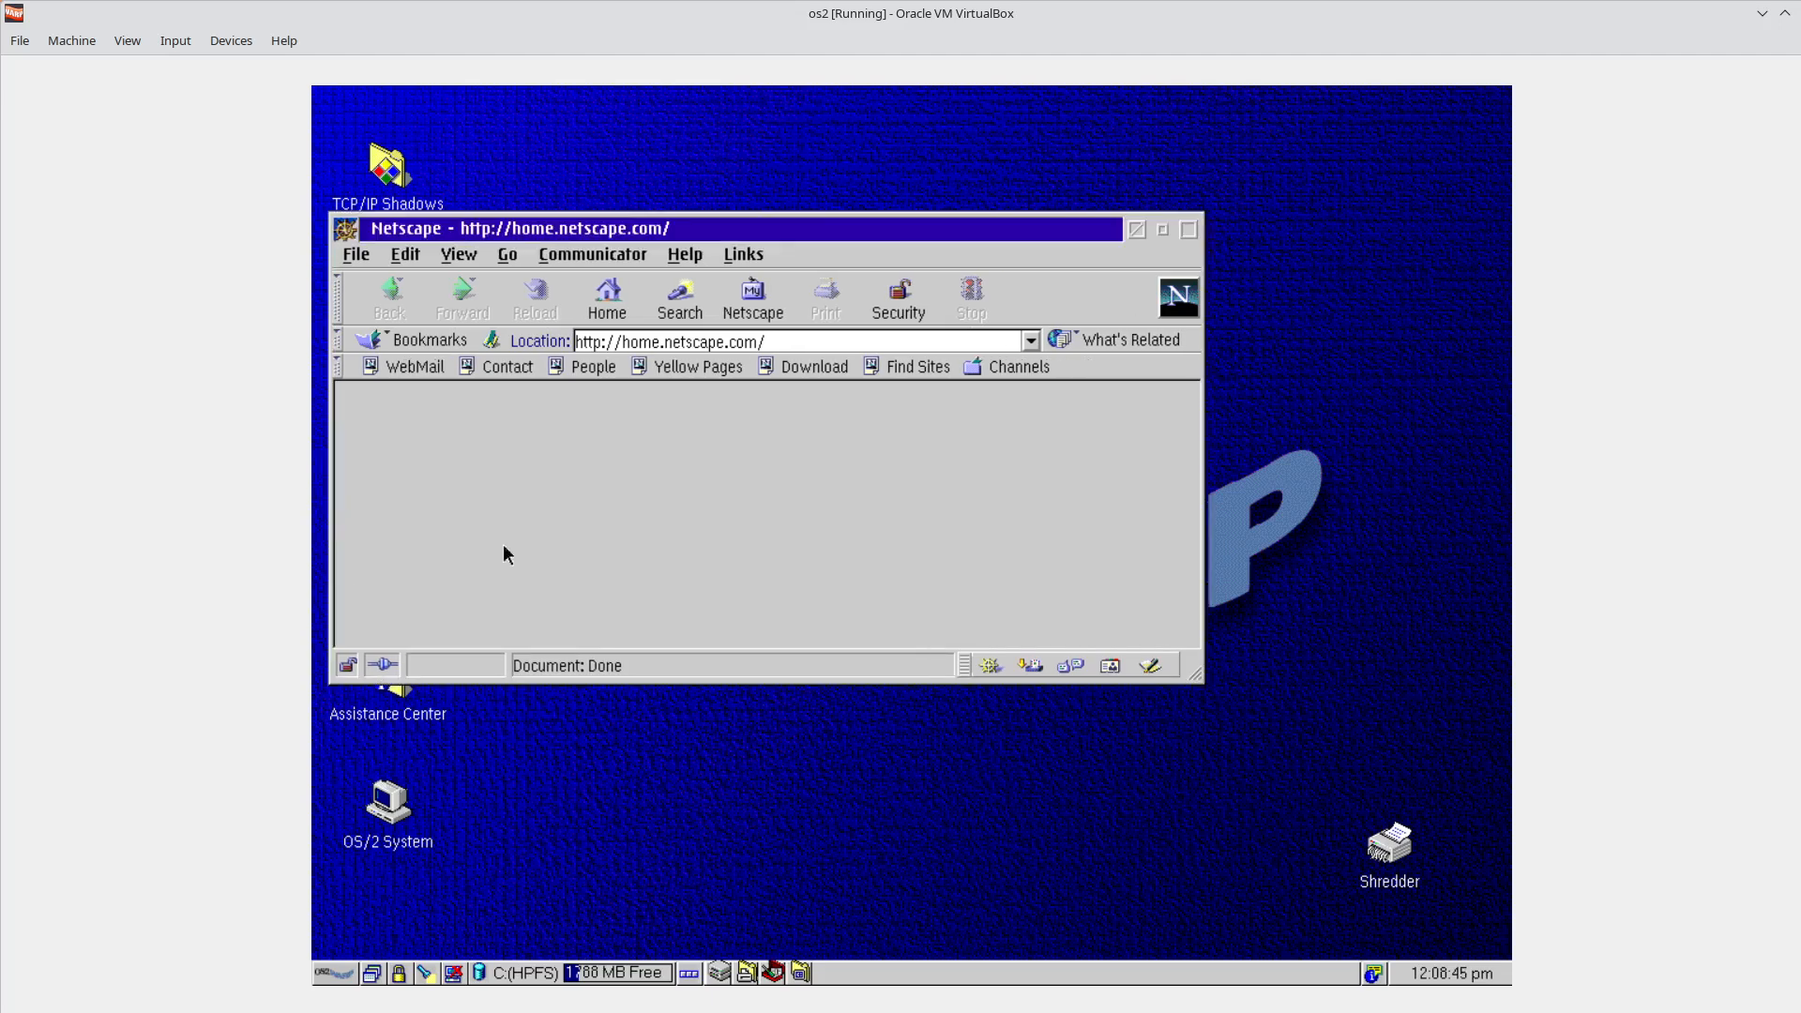
{"action": "left_click_drag", "start_coordinate": [901, 683], "coordinate": [909, 731]}
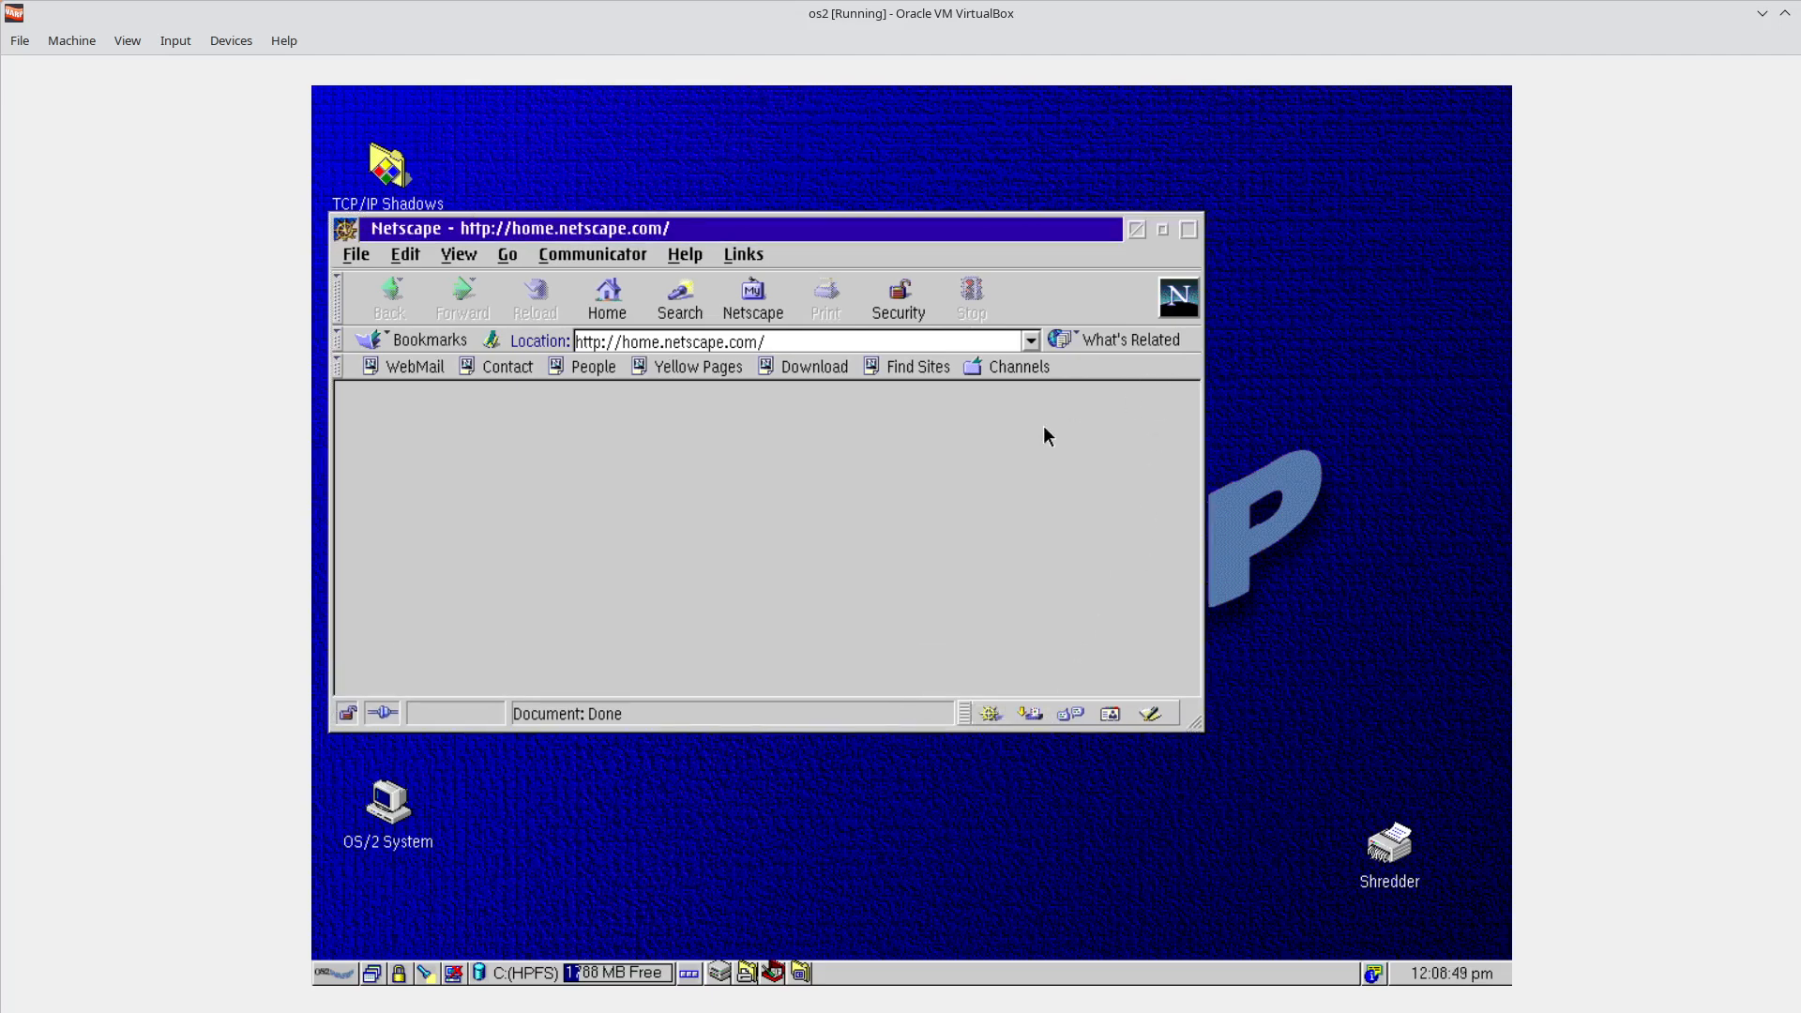
Toggle Netscape between maximized and restored, move it around, then hide it.
{"action": "left_click", "coordinate": [1190, 228]}
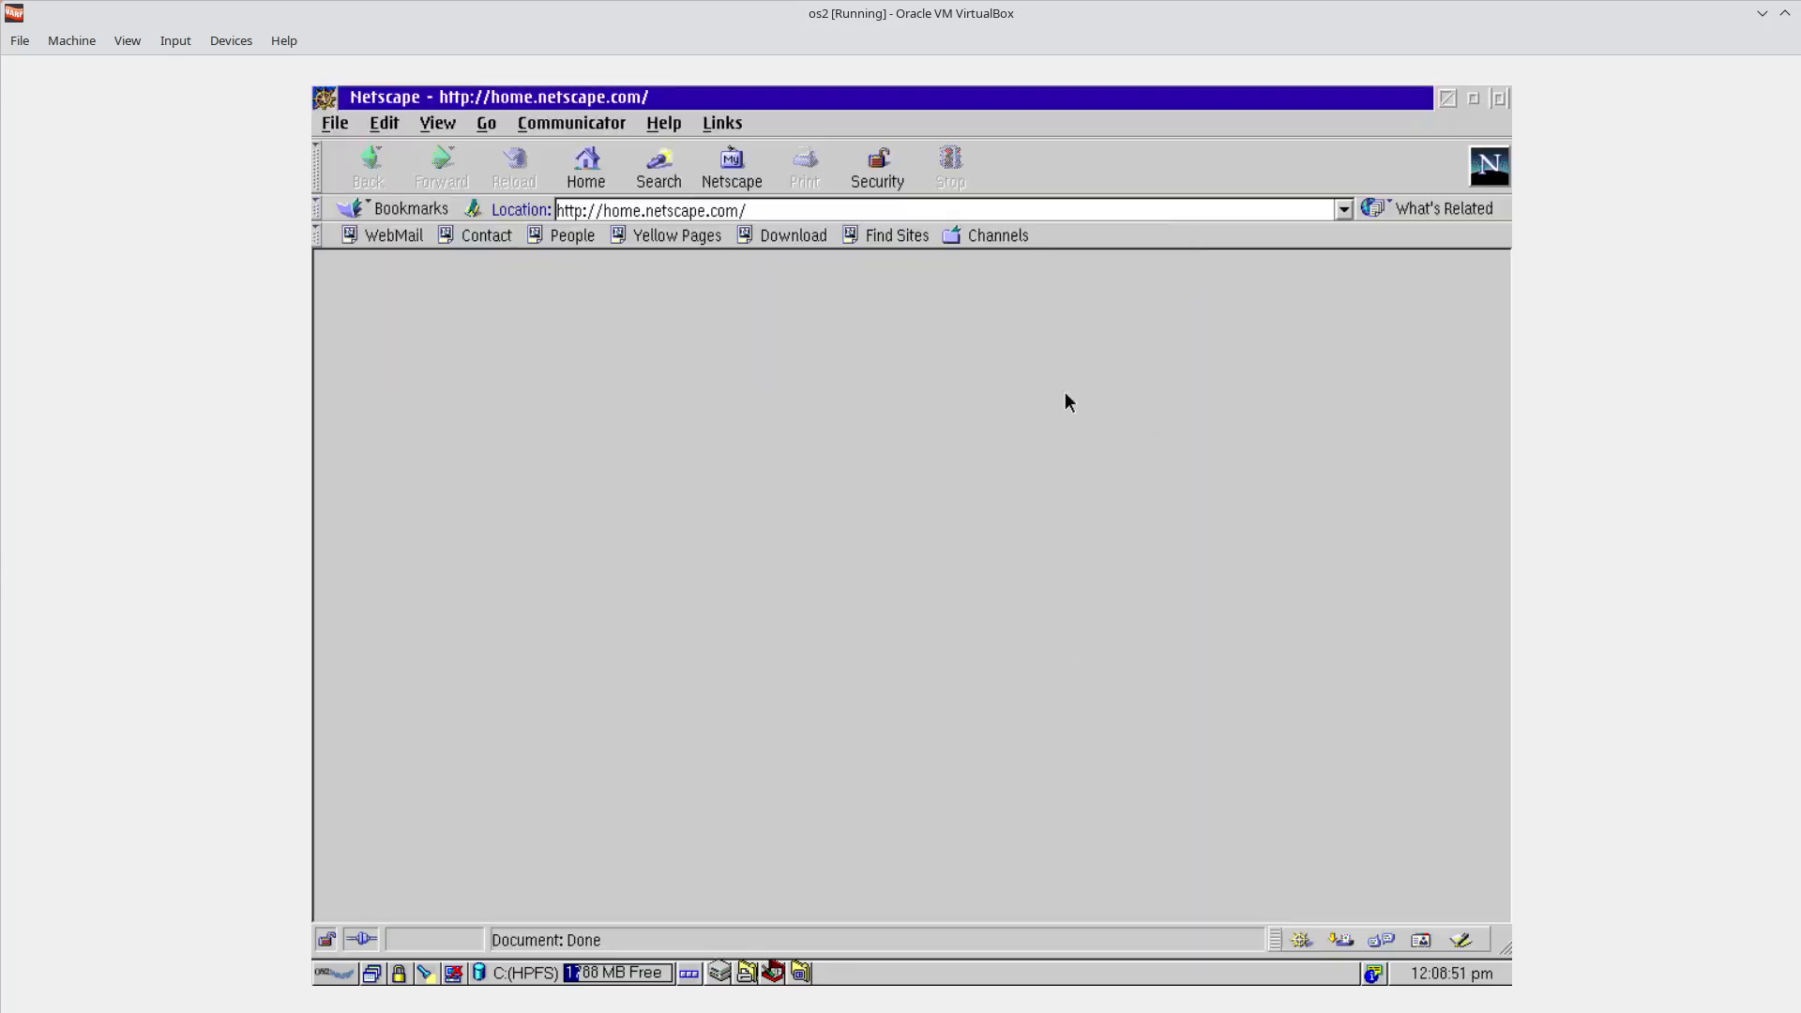
{"action": "left_click_drag", "start_coordinate": [822, 93], "coordinate": [312, 330]}
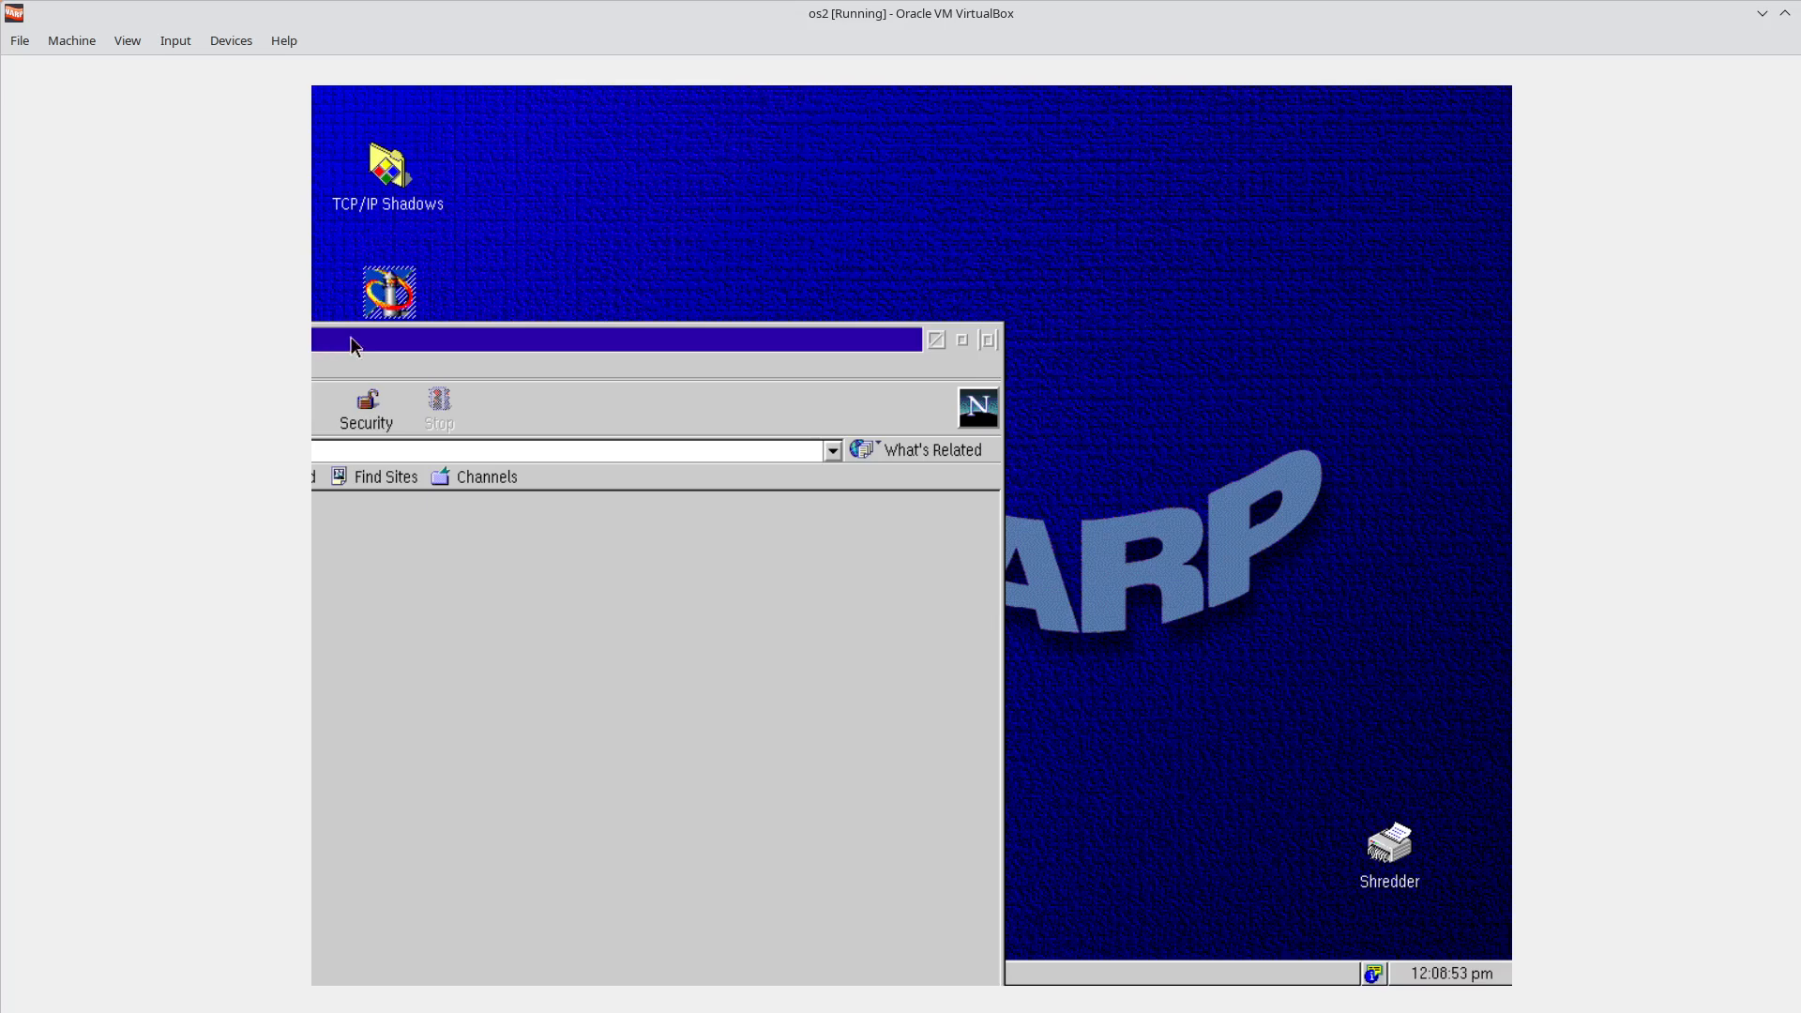
{"action": "left_click_drag", "start_coordinate": [761, 340], "coordinate": [1147, 301]}
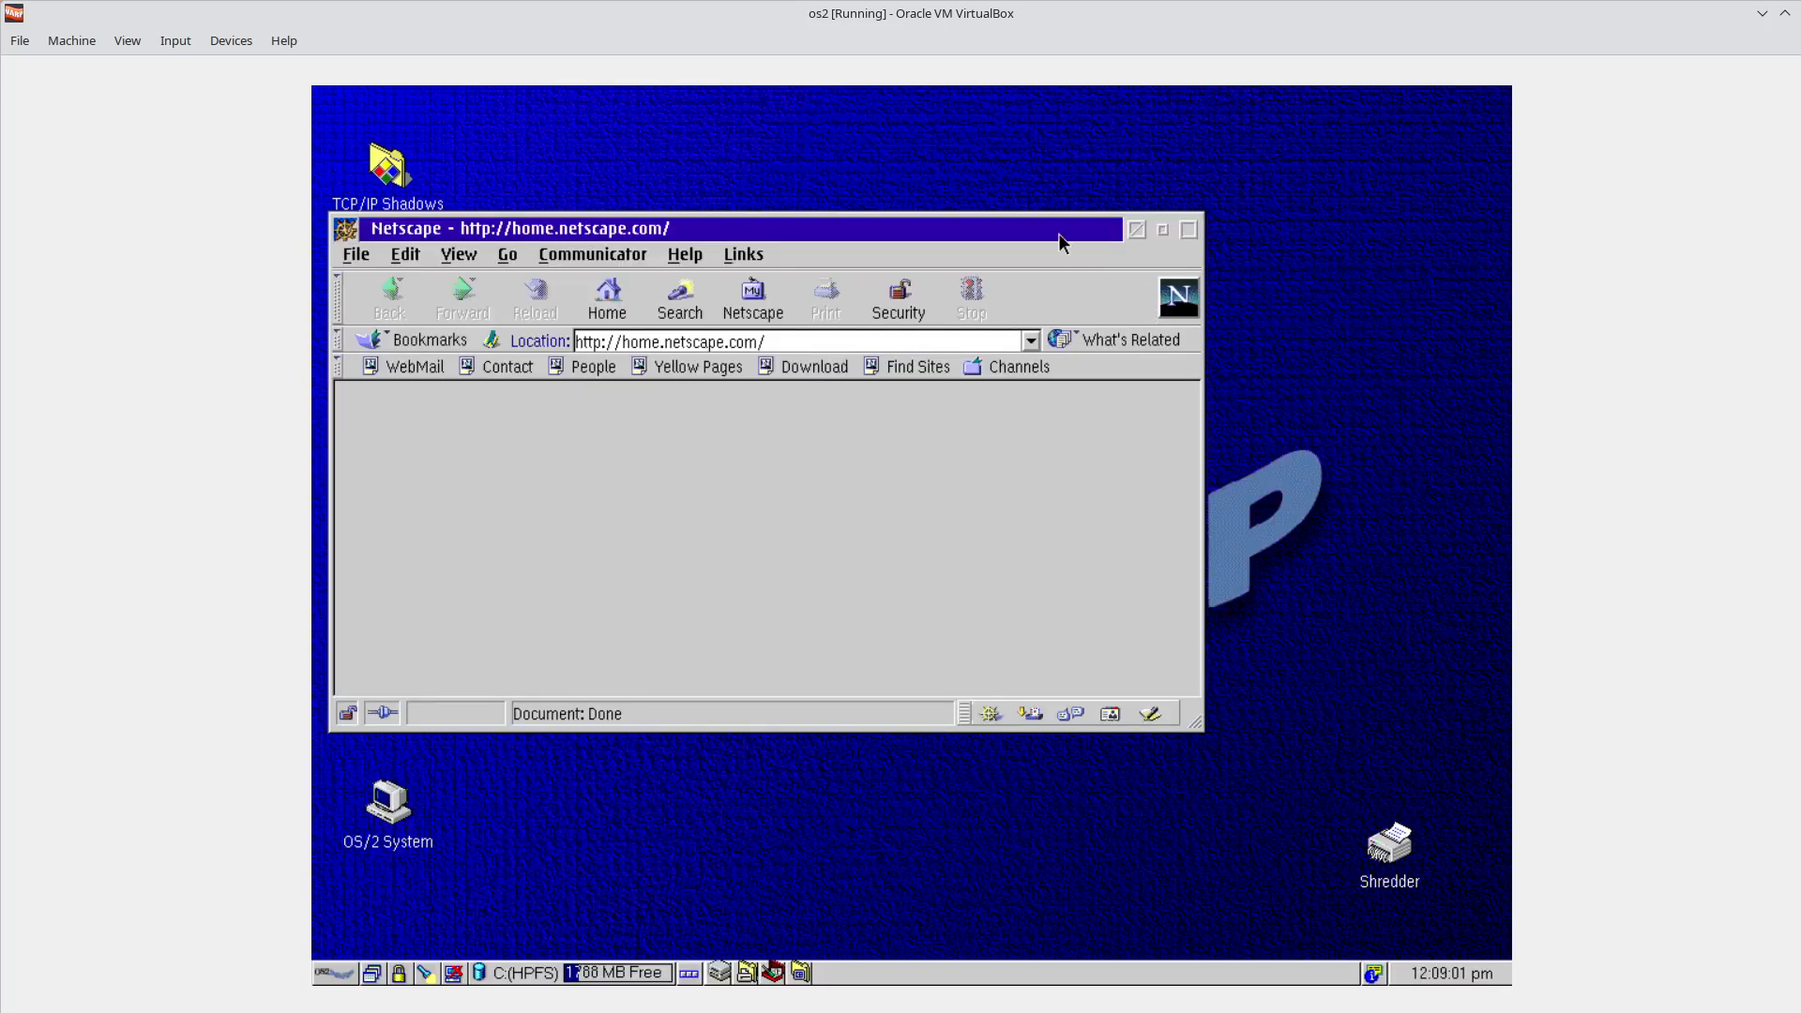
{"action": "double_click", "coordinate": [1058, 233]}
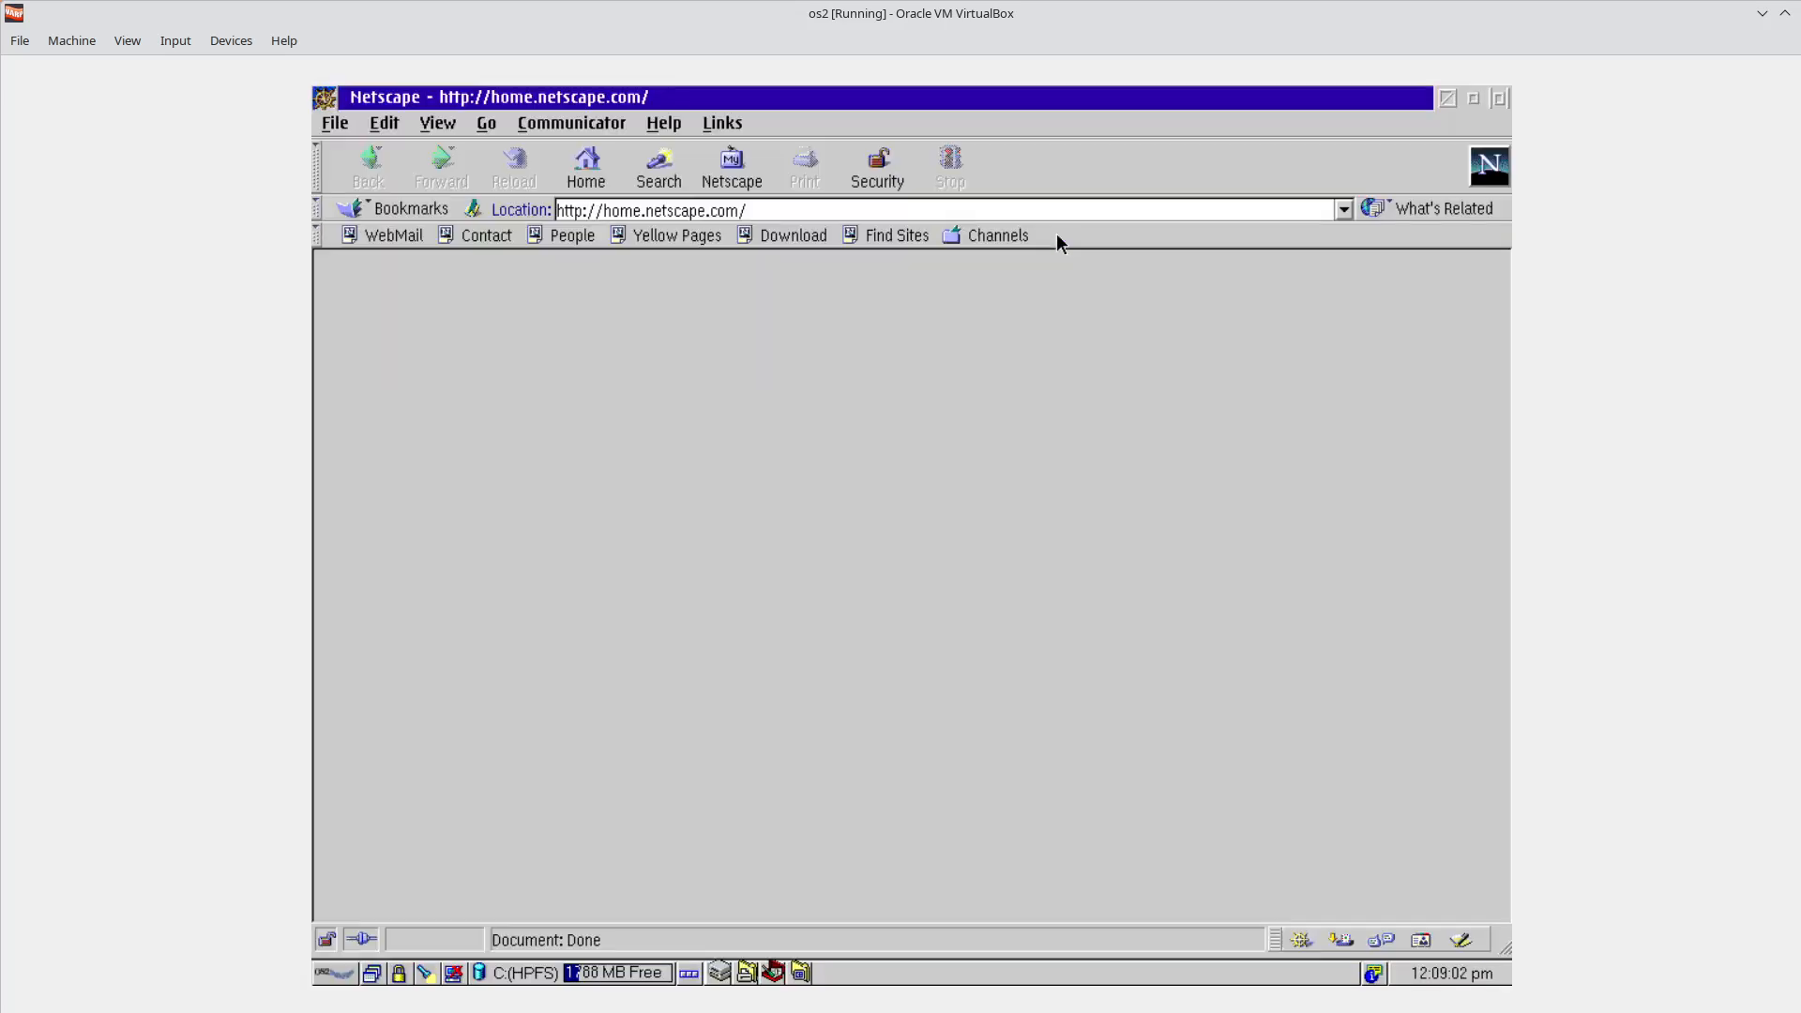
{"action": "double_click", "coordinate": [1071, 103]}
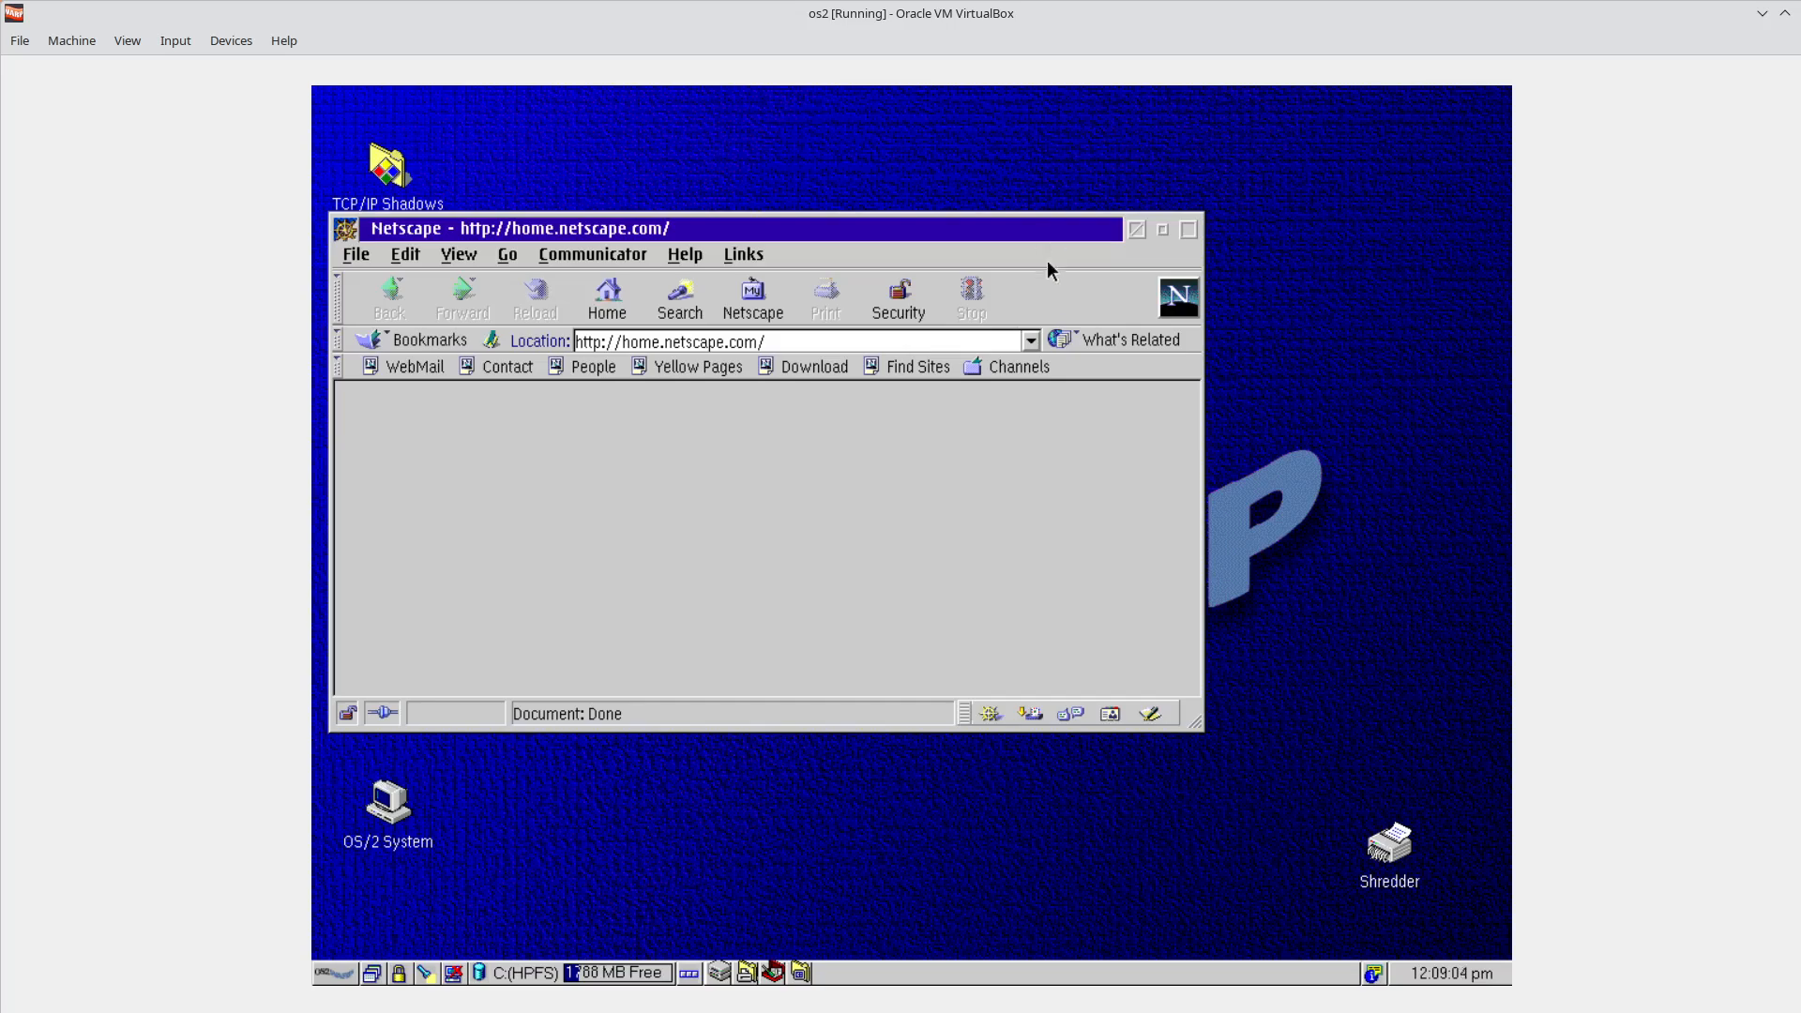
{"action": "double_click", "coordinate": [937, 231]}
{"action": "double_click", "coordinate": [1006, 103]}
{"action": "double_click", "coordinate": [964, 234]}
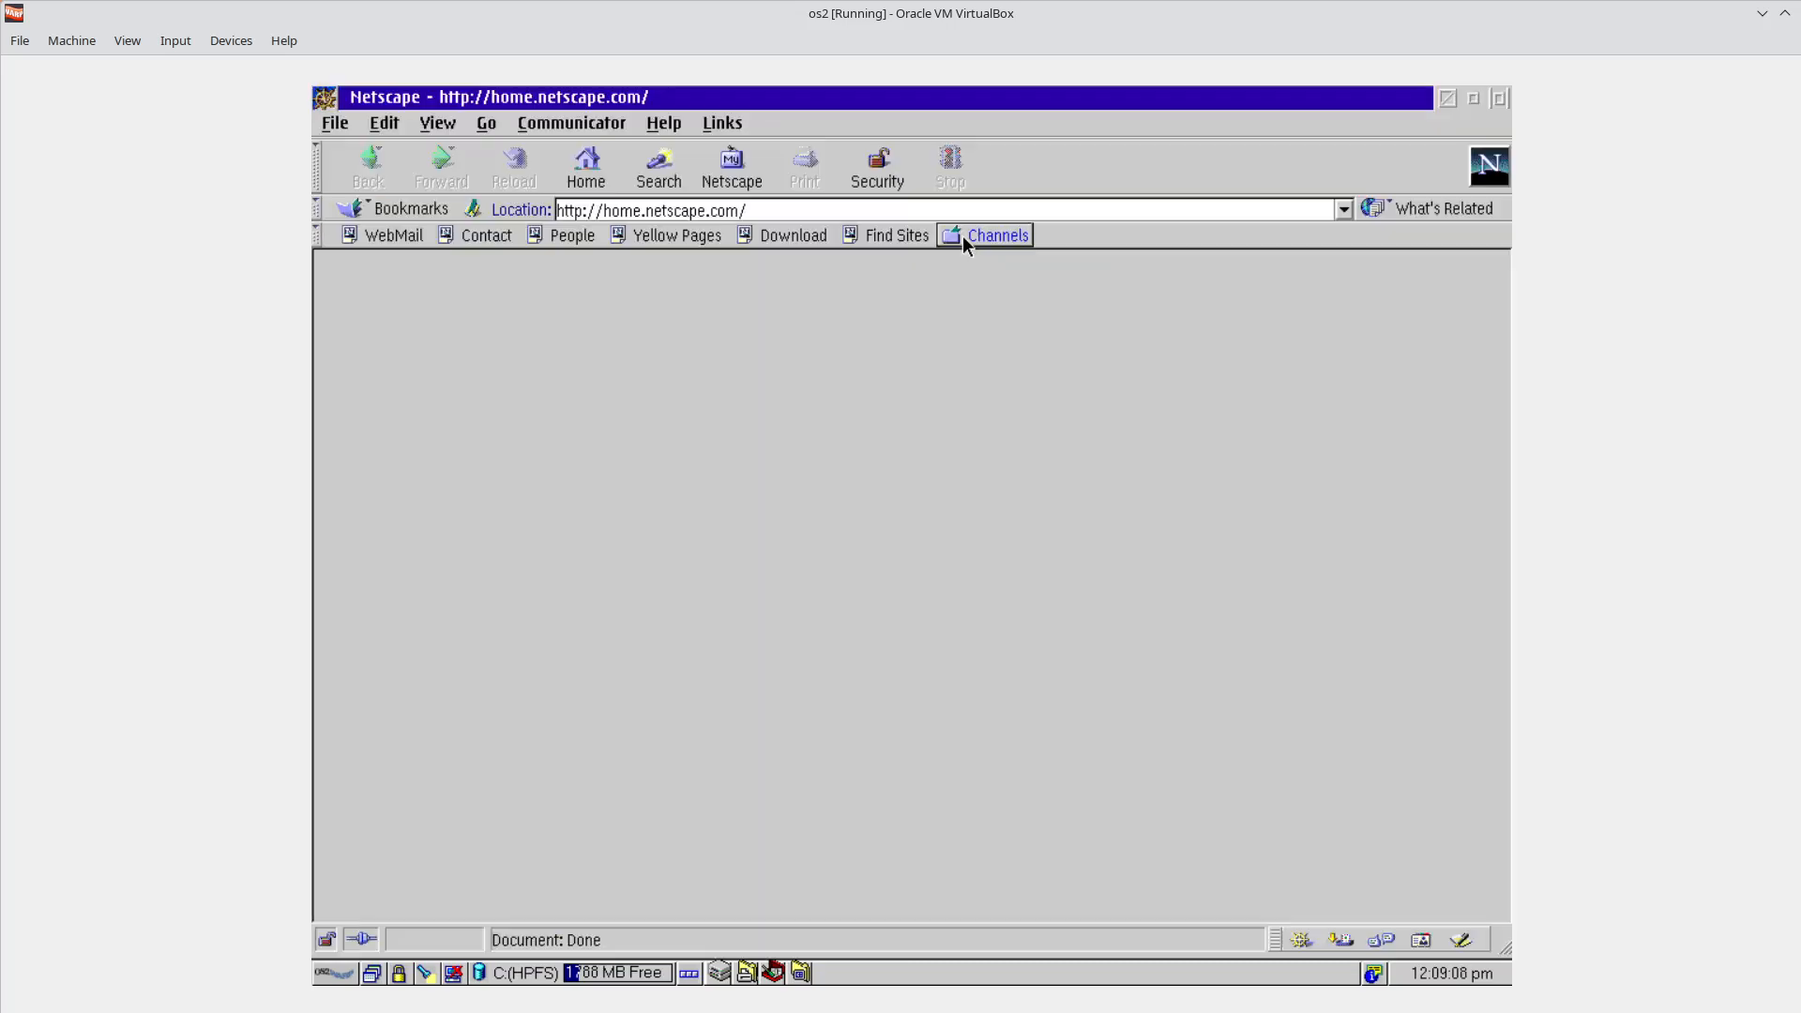
{"action": "double_click", "coordinate": [1156, 101]}
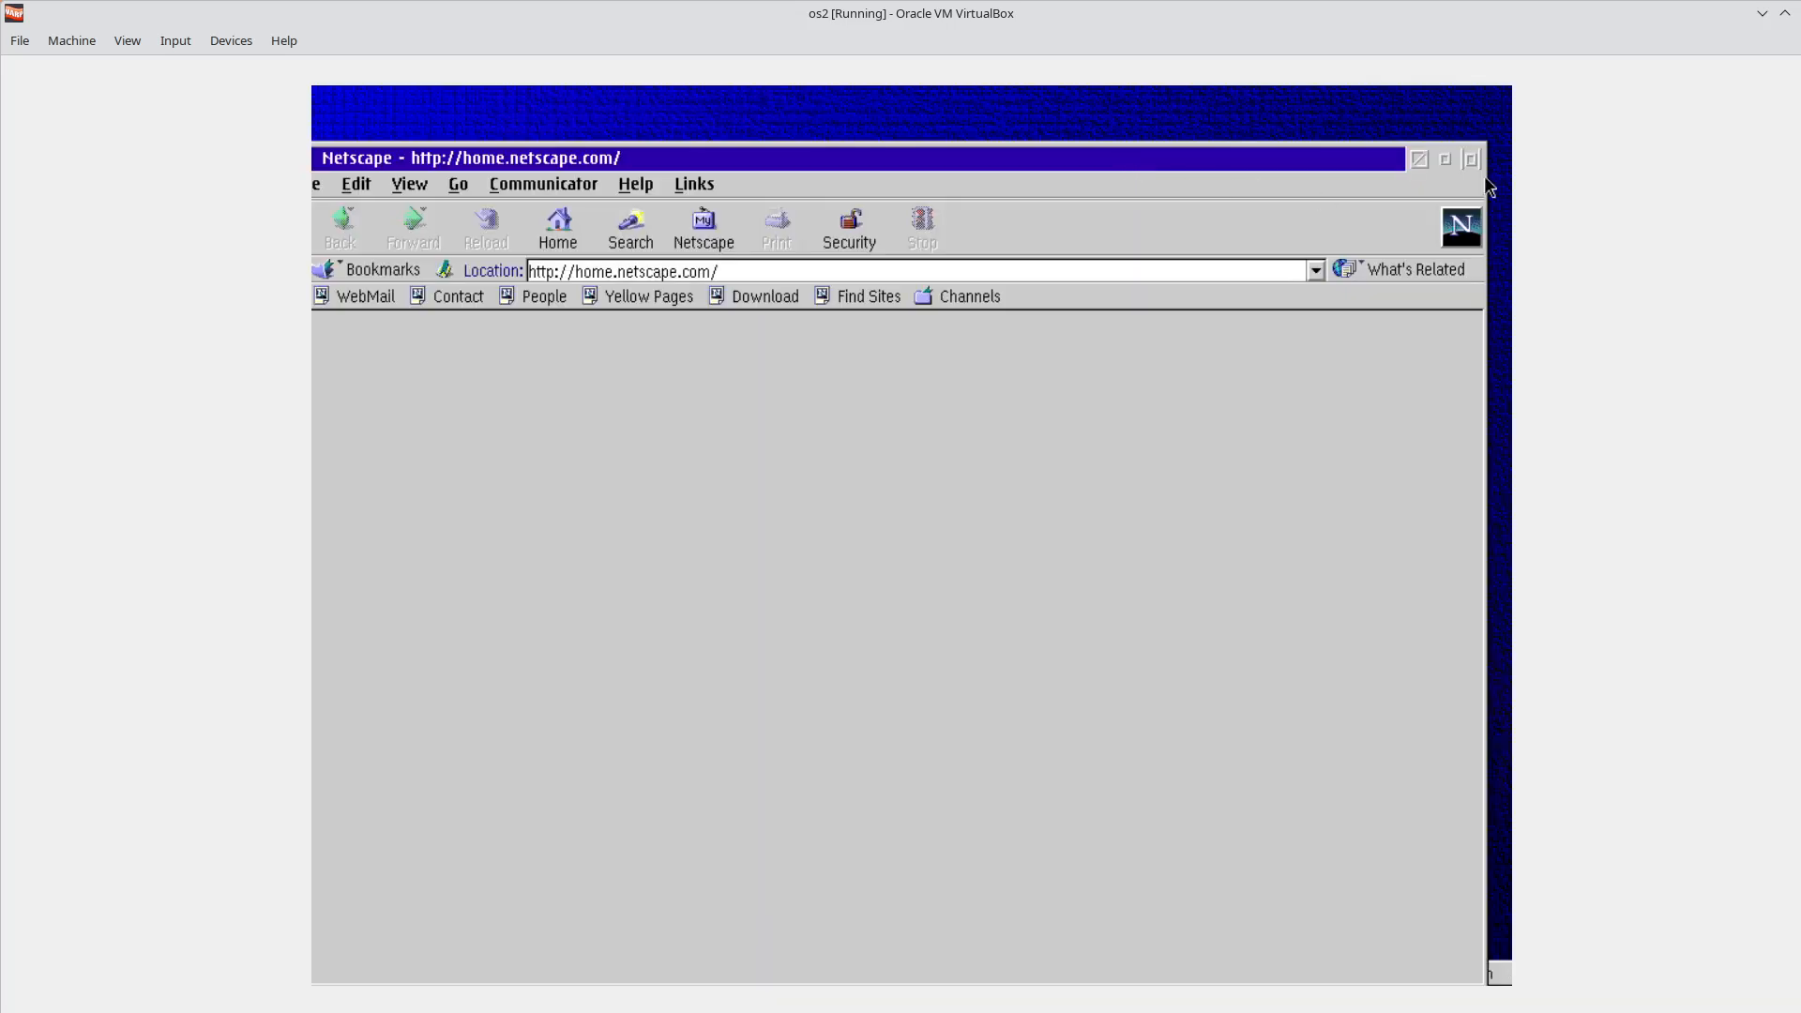
{"action": "left_click", "coordinate": [1473, 160]}
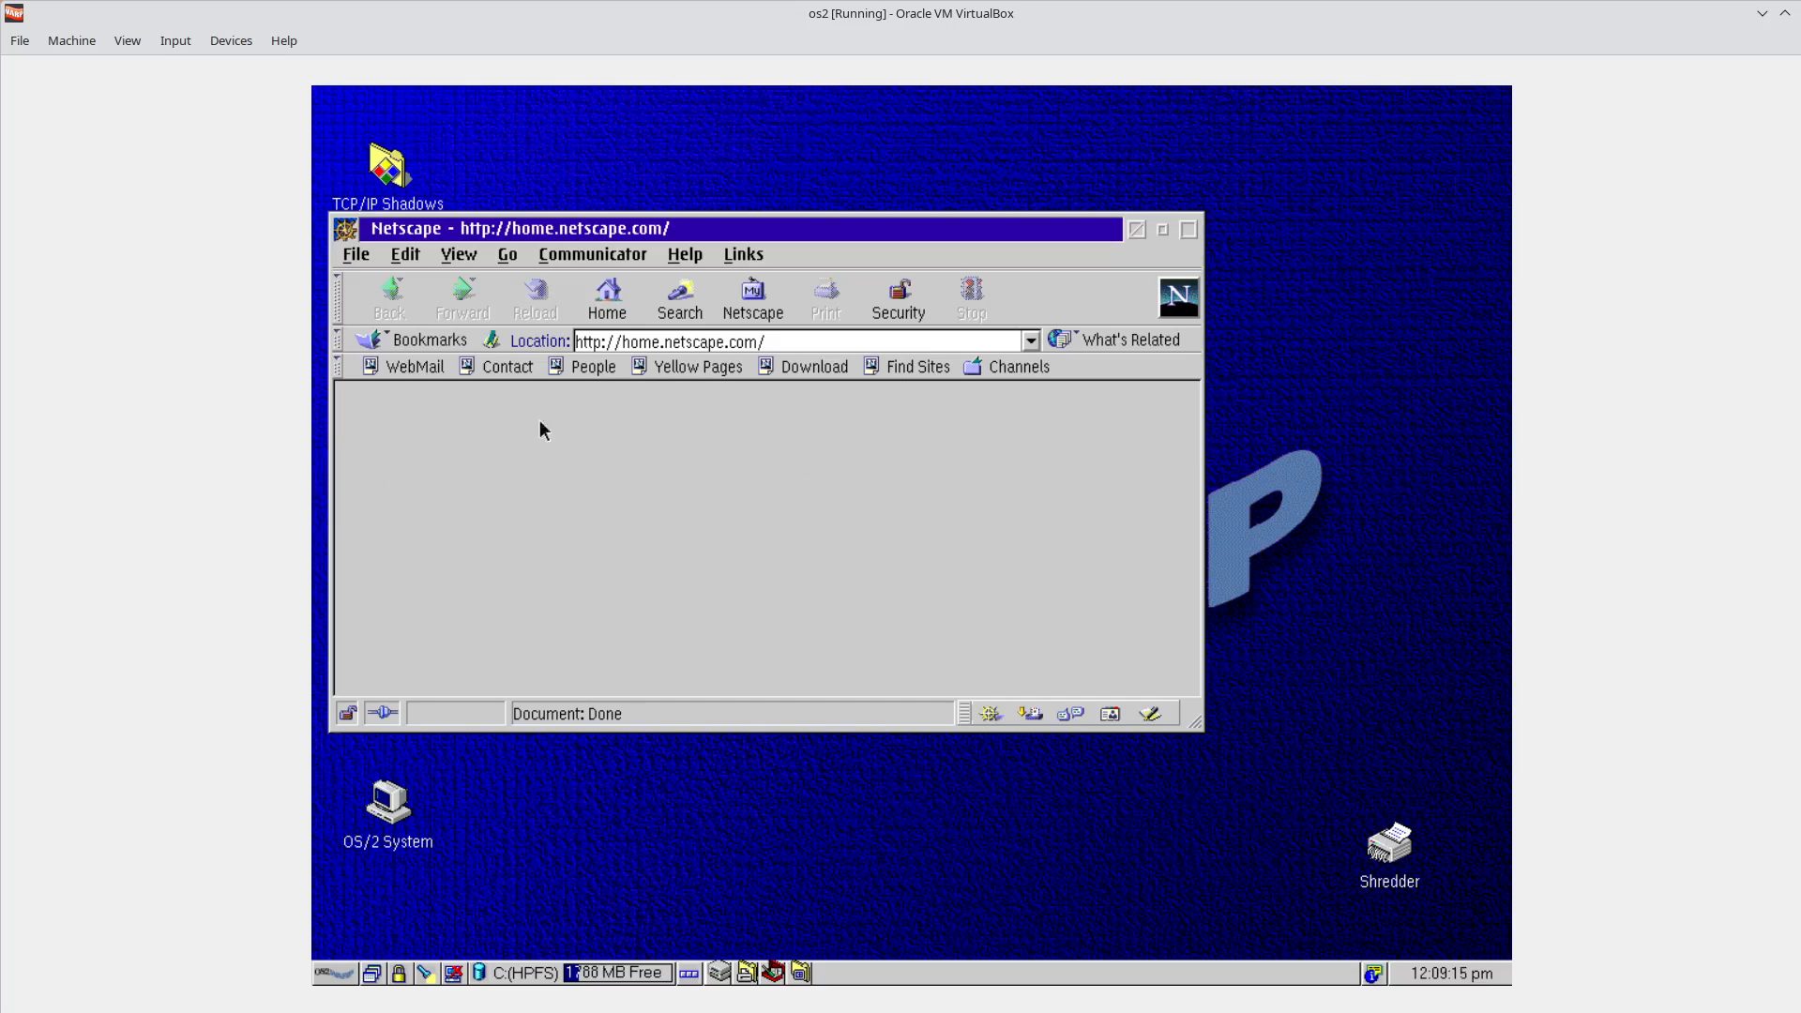
{"action": "left_click", "coordinate": [1136, 232]}
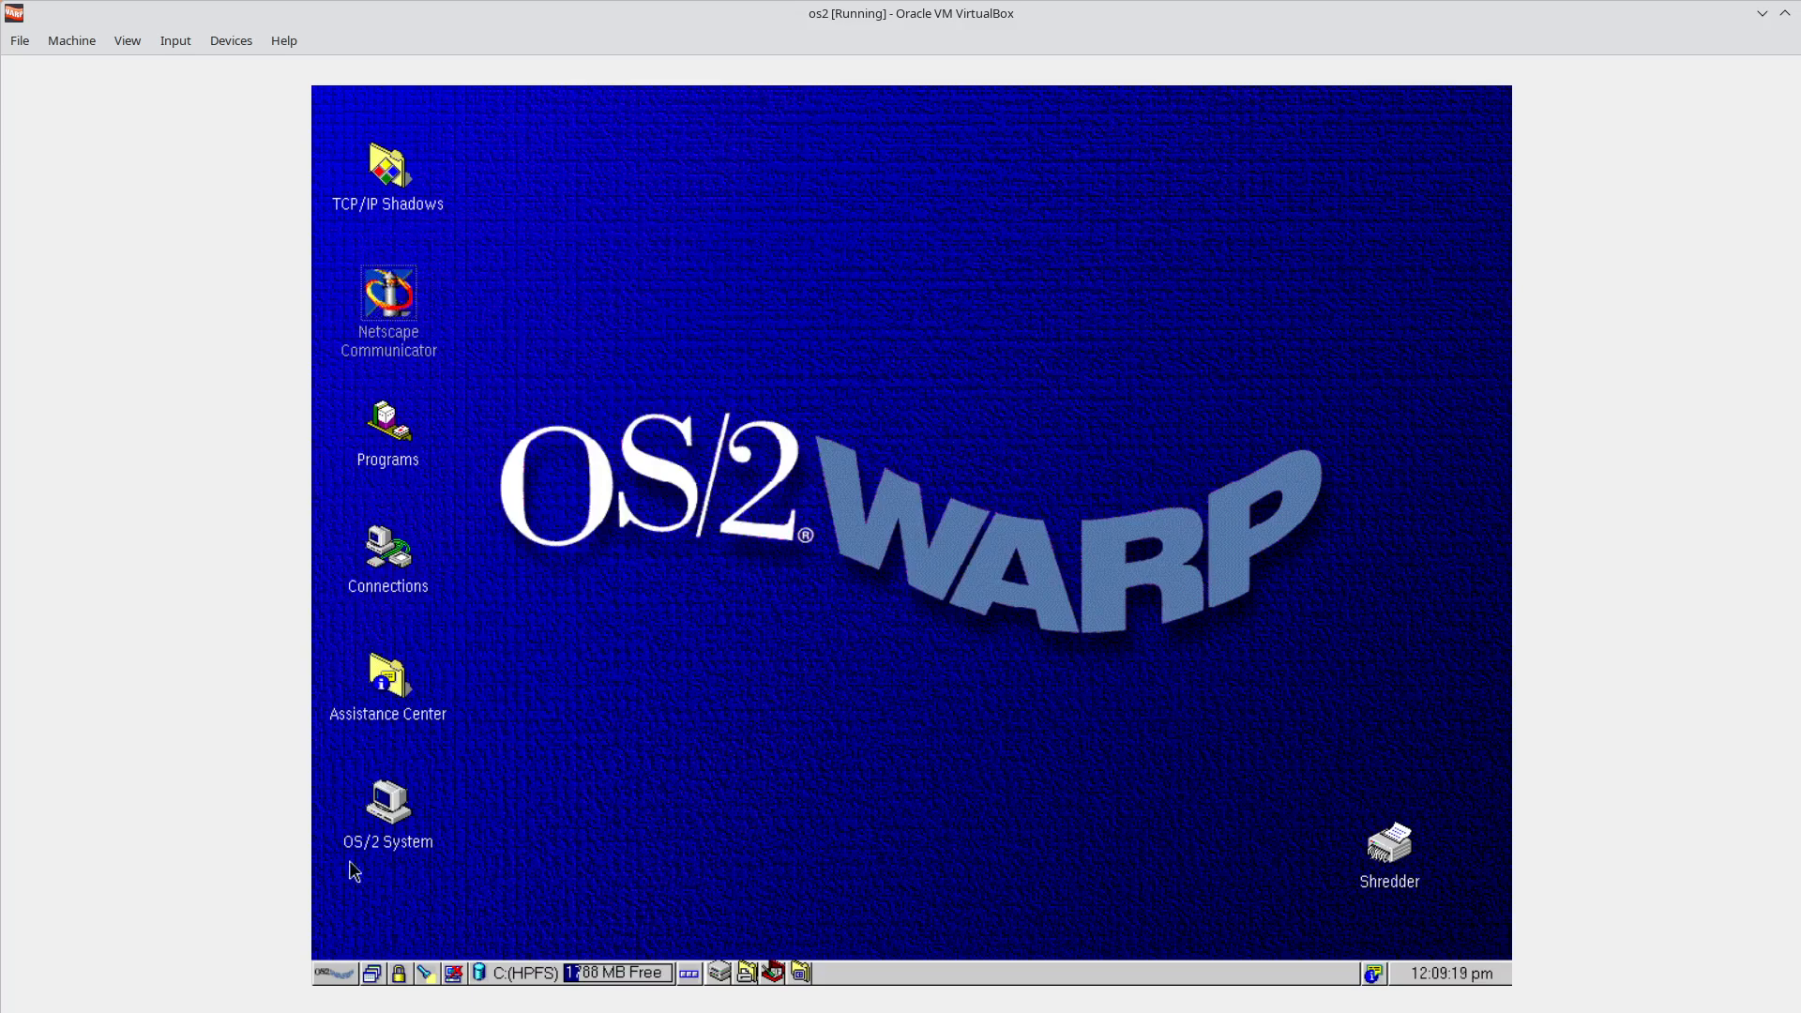
Use the WarpCenter window list to bring up the DHCP Client Monitor.
{"action": "left_click", "coordinate": [373, 976]}
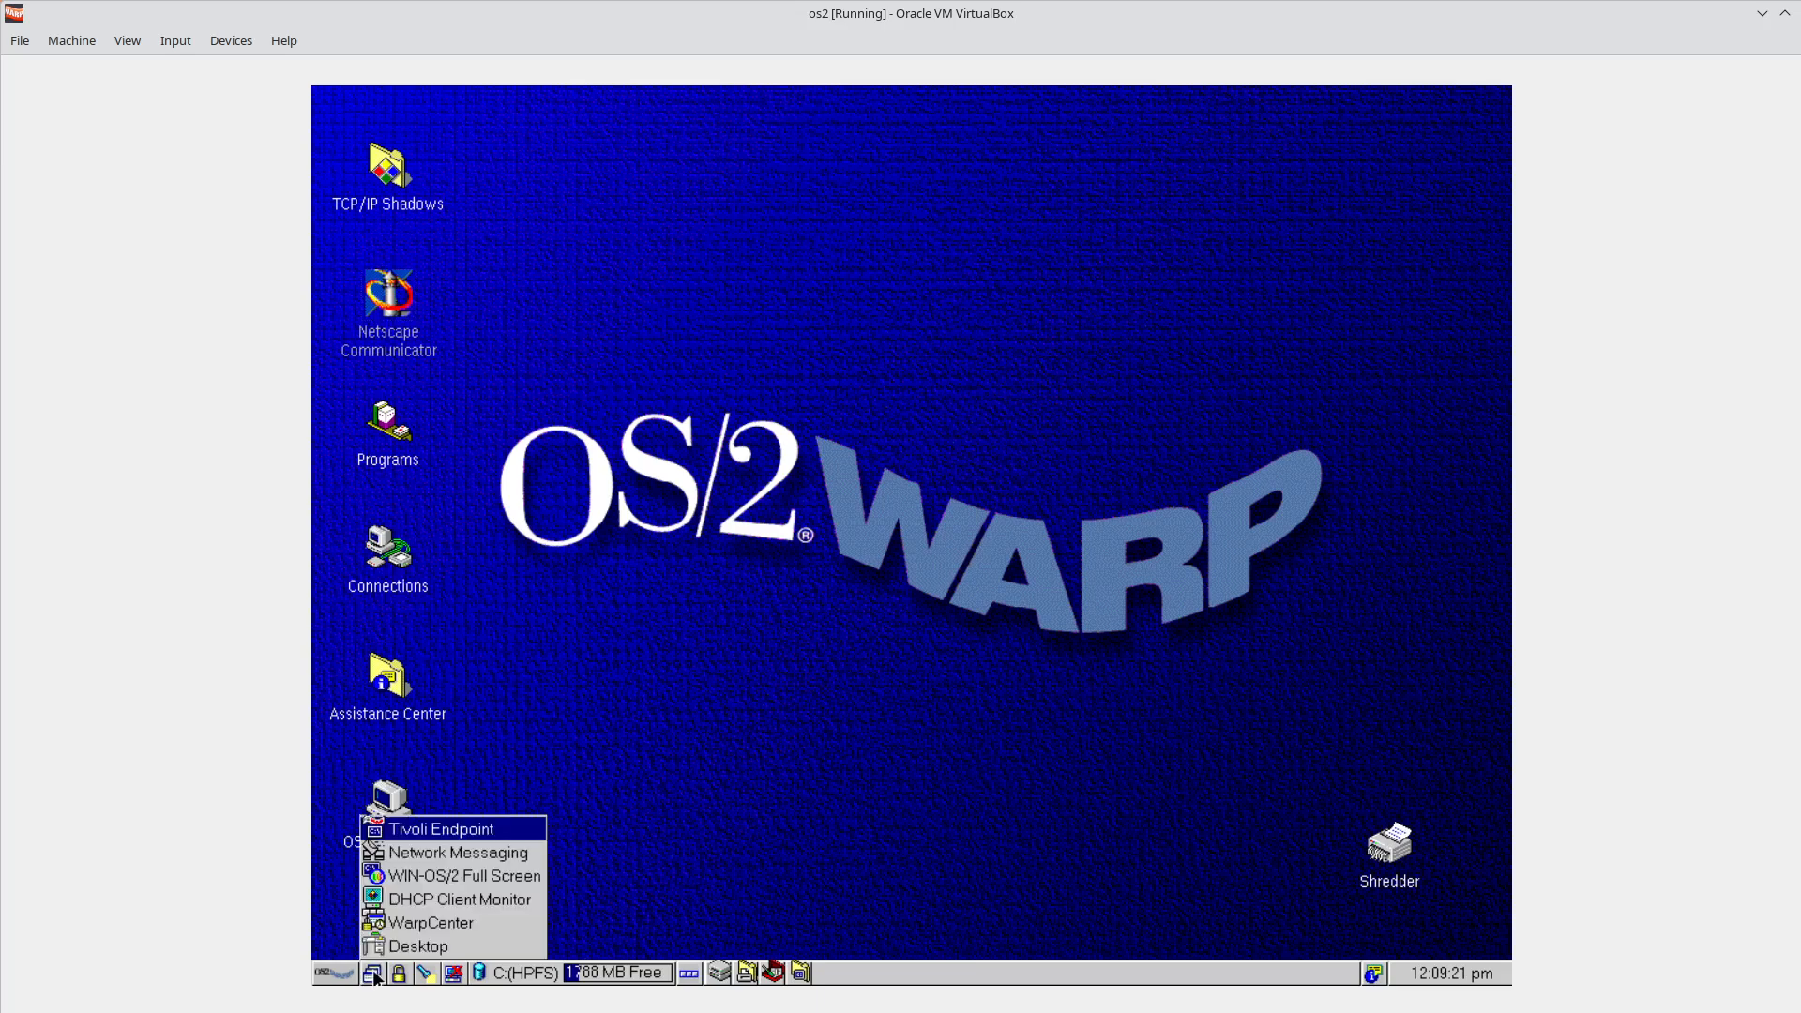
{"action": "left_click", "coordinate": [432, 947]}
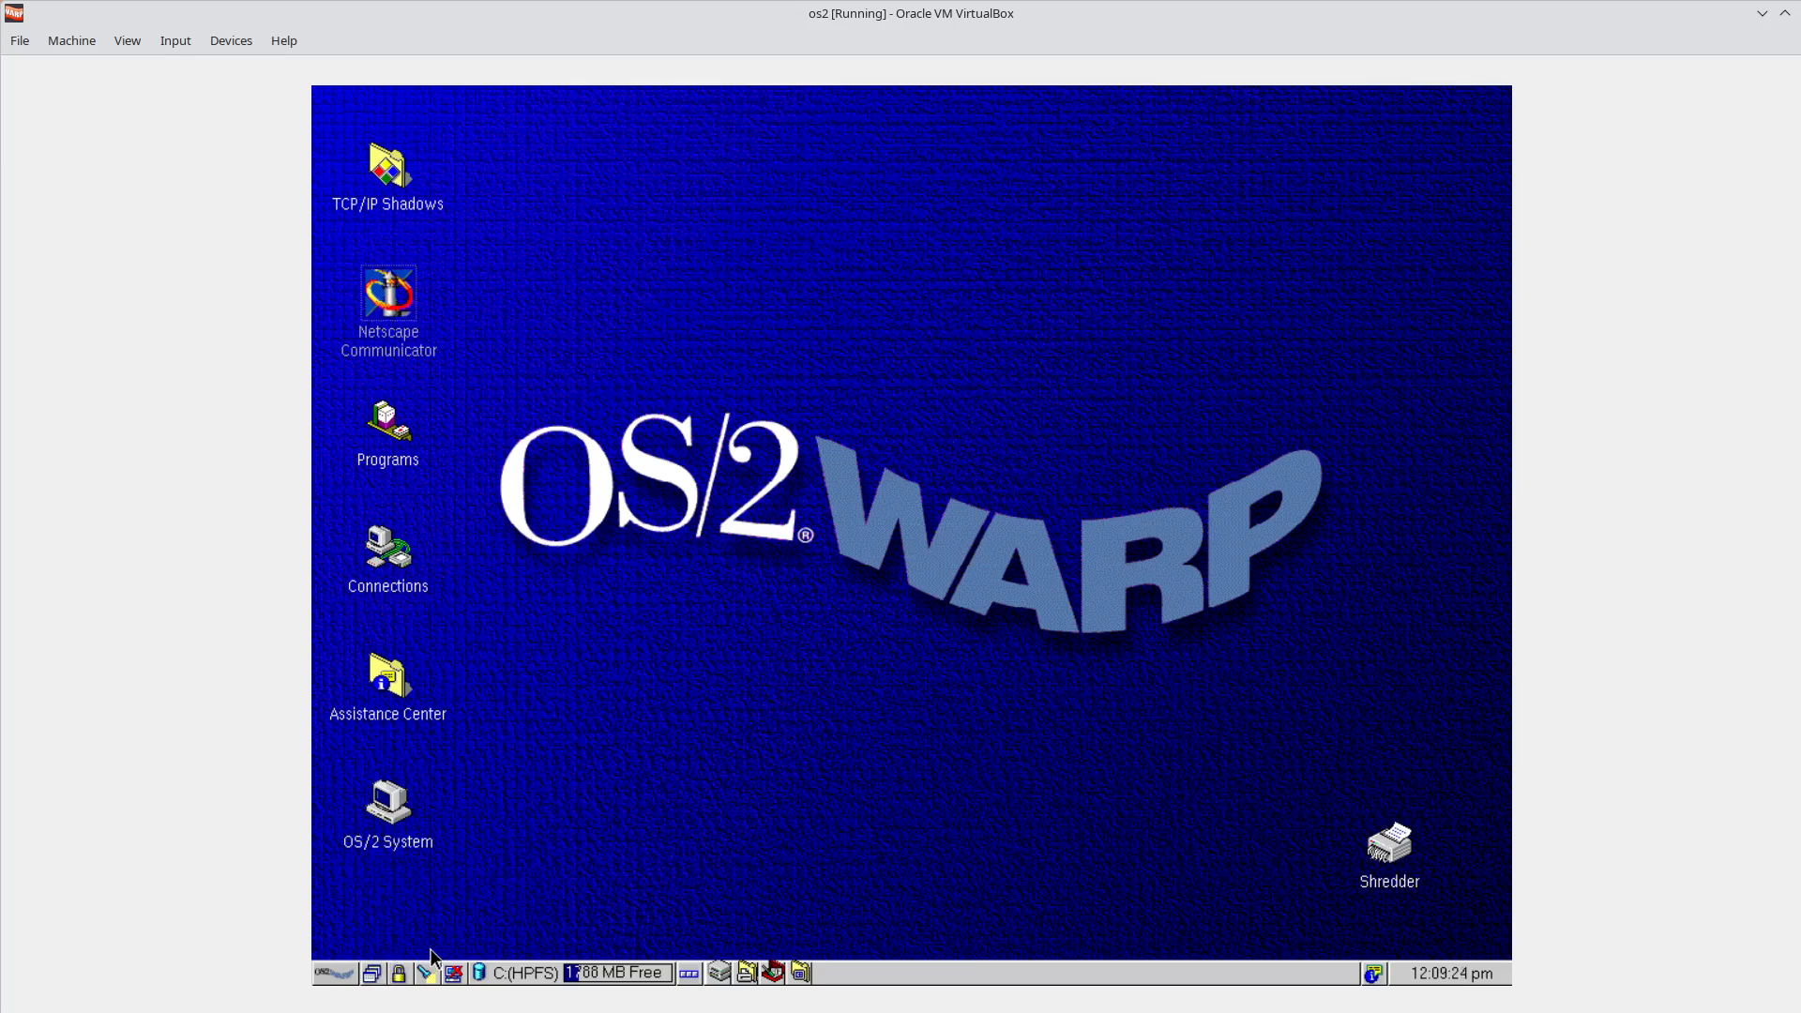
{"action": "left_click", "coordinate": [372, 976]}
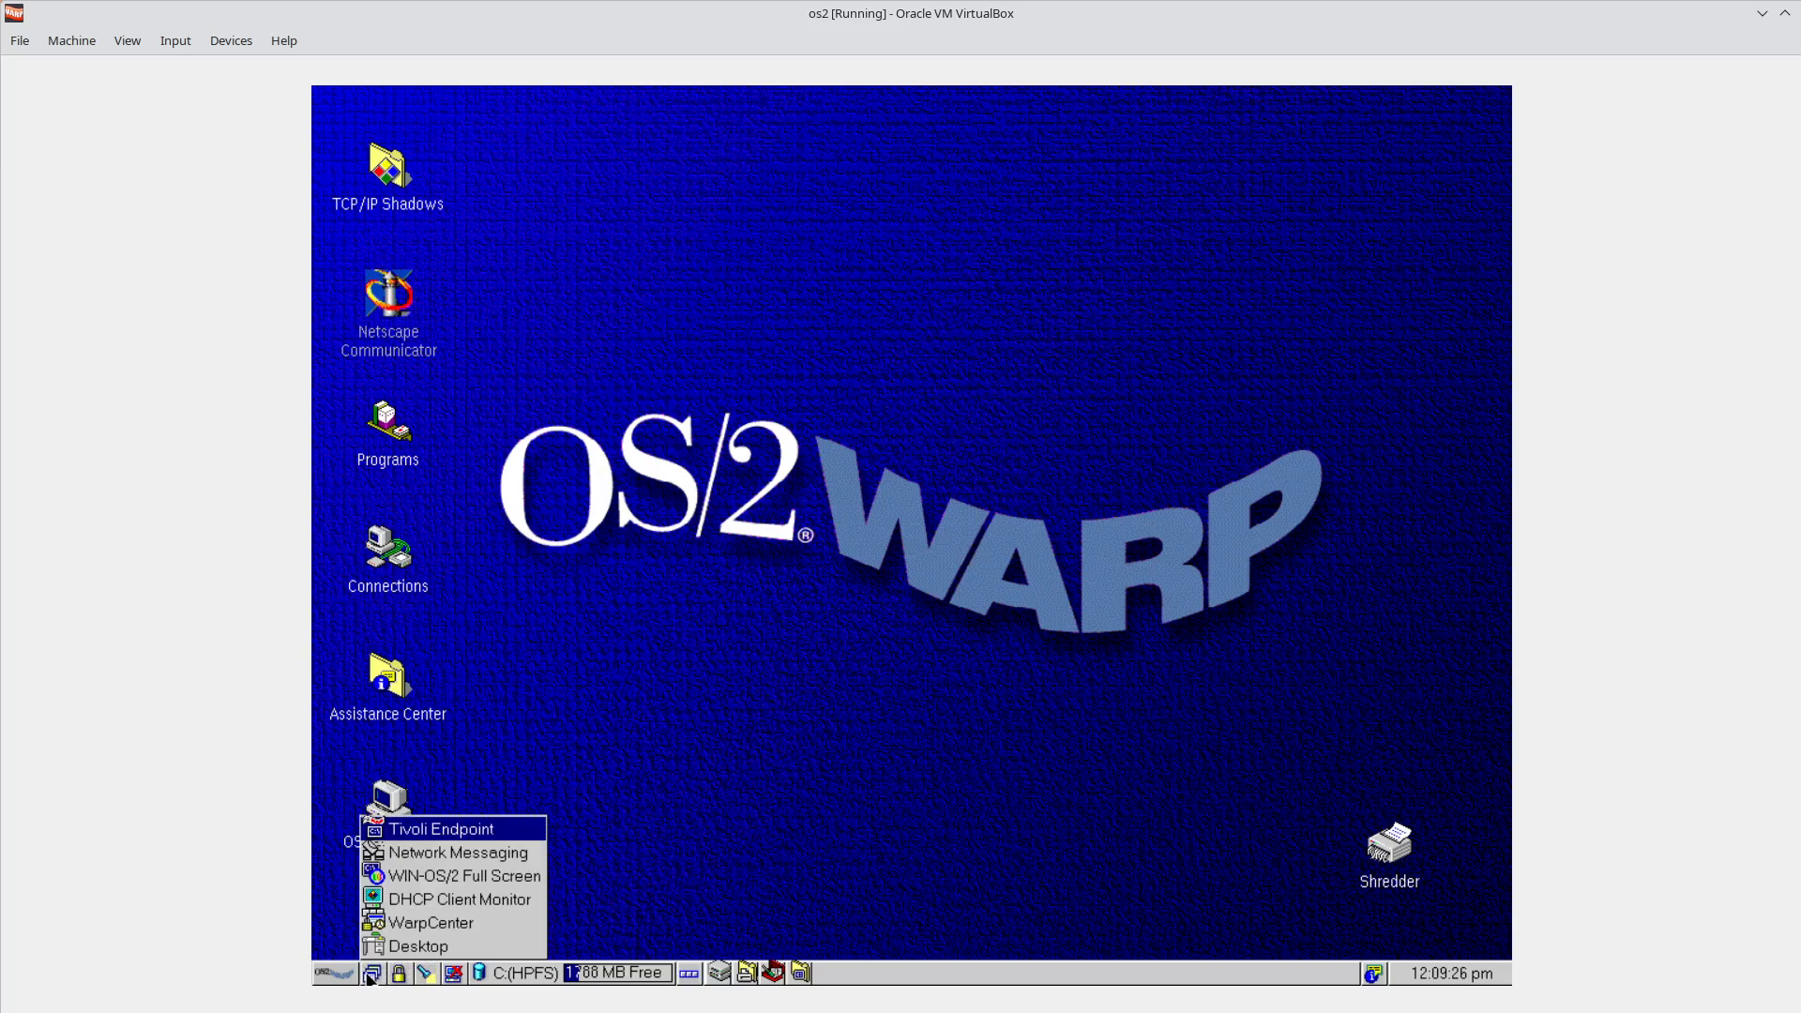
{"action": "left_click", "coordinate": [442, 922]}
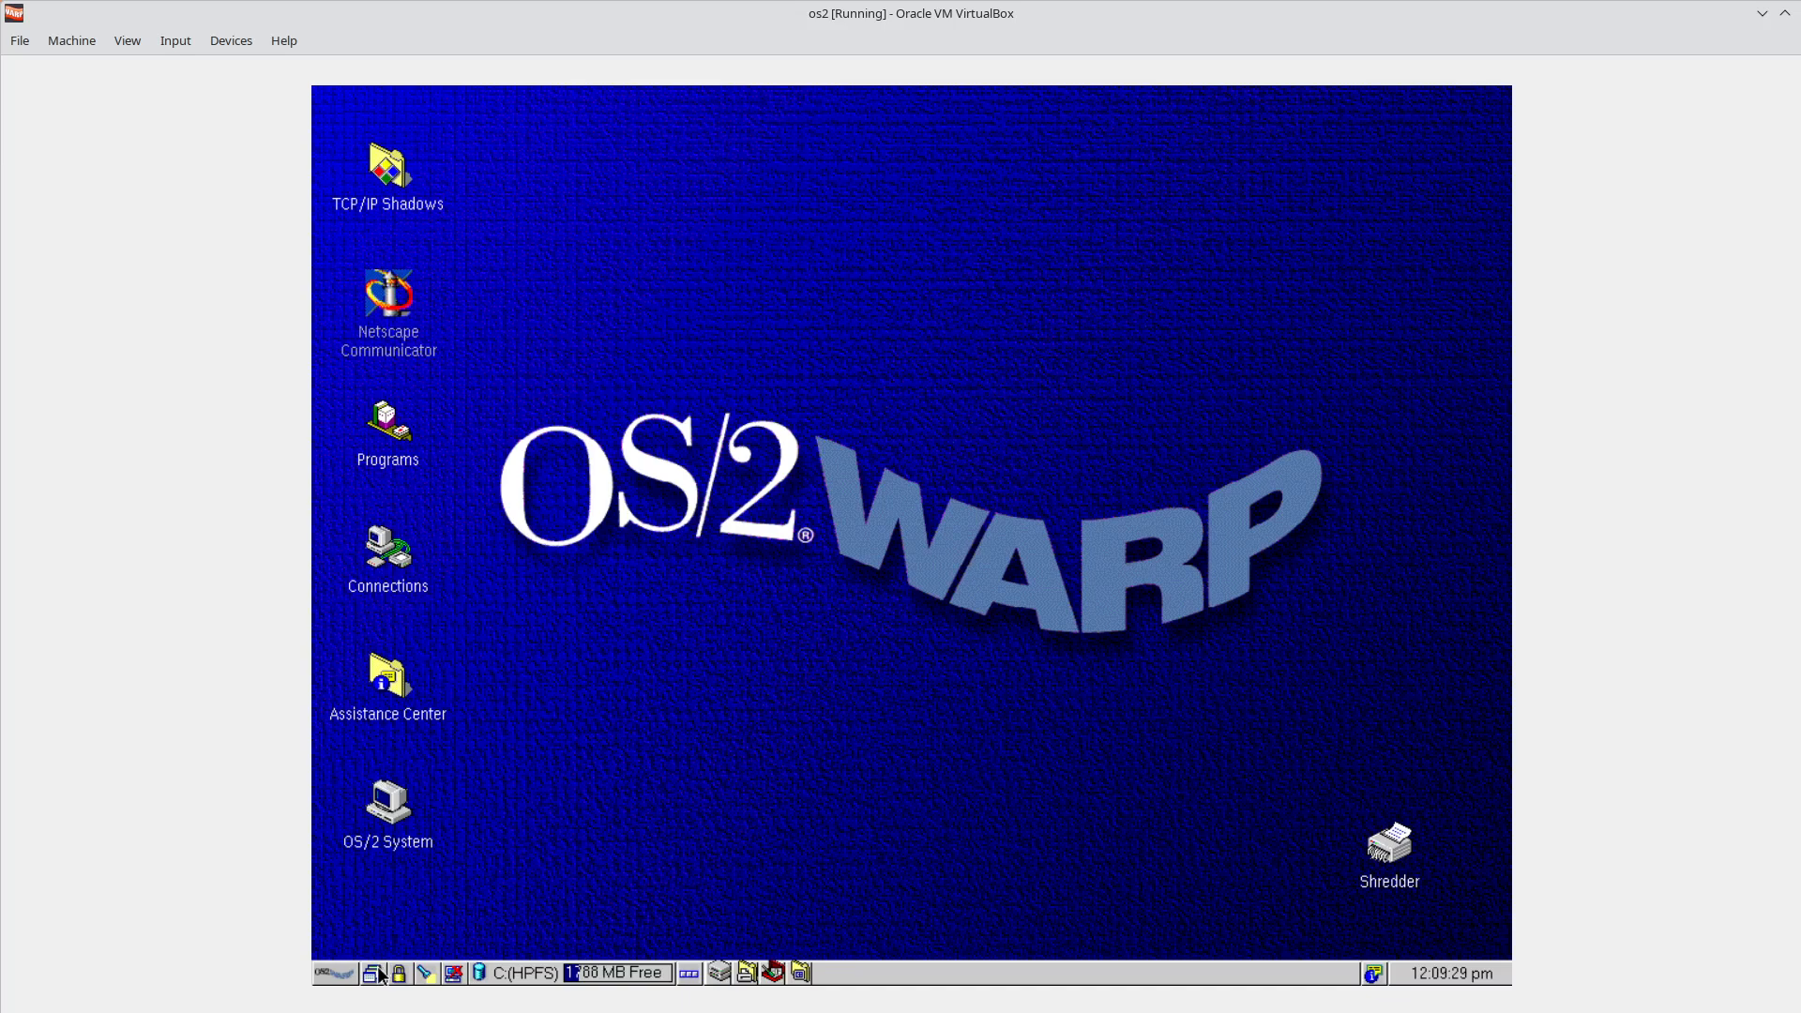
{"action": "left_click", "coordinate": [380, 973]}
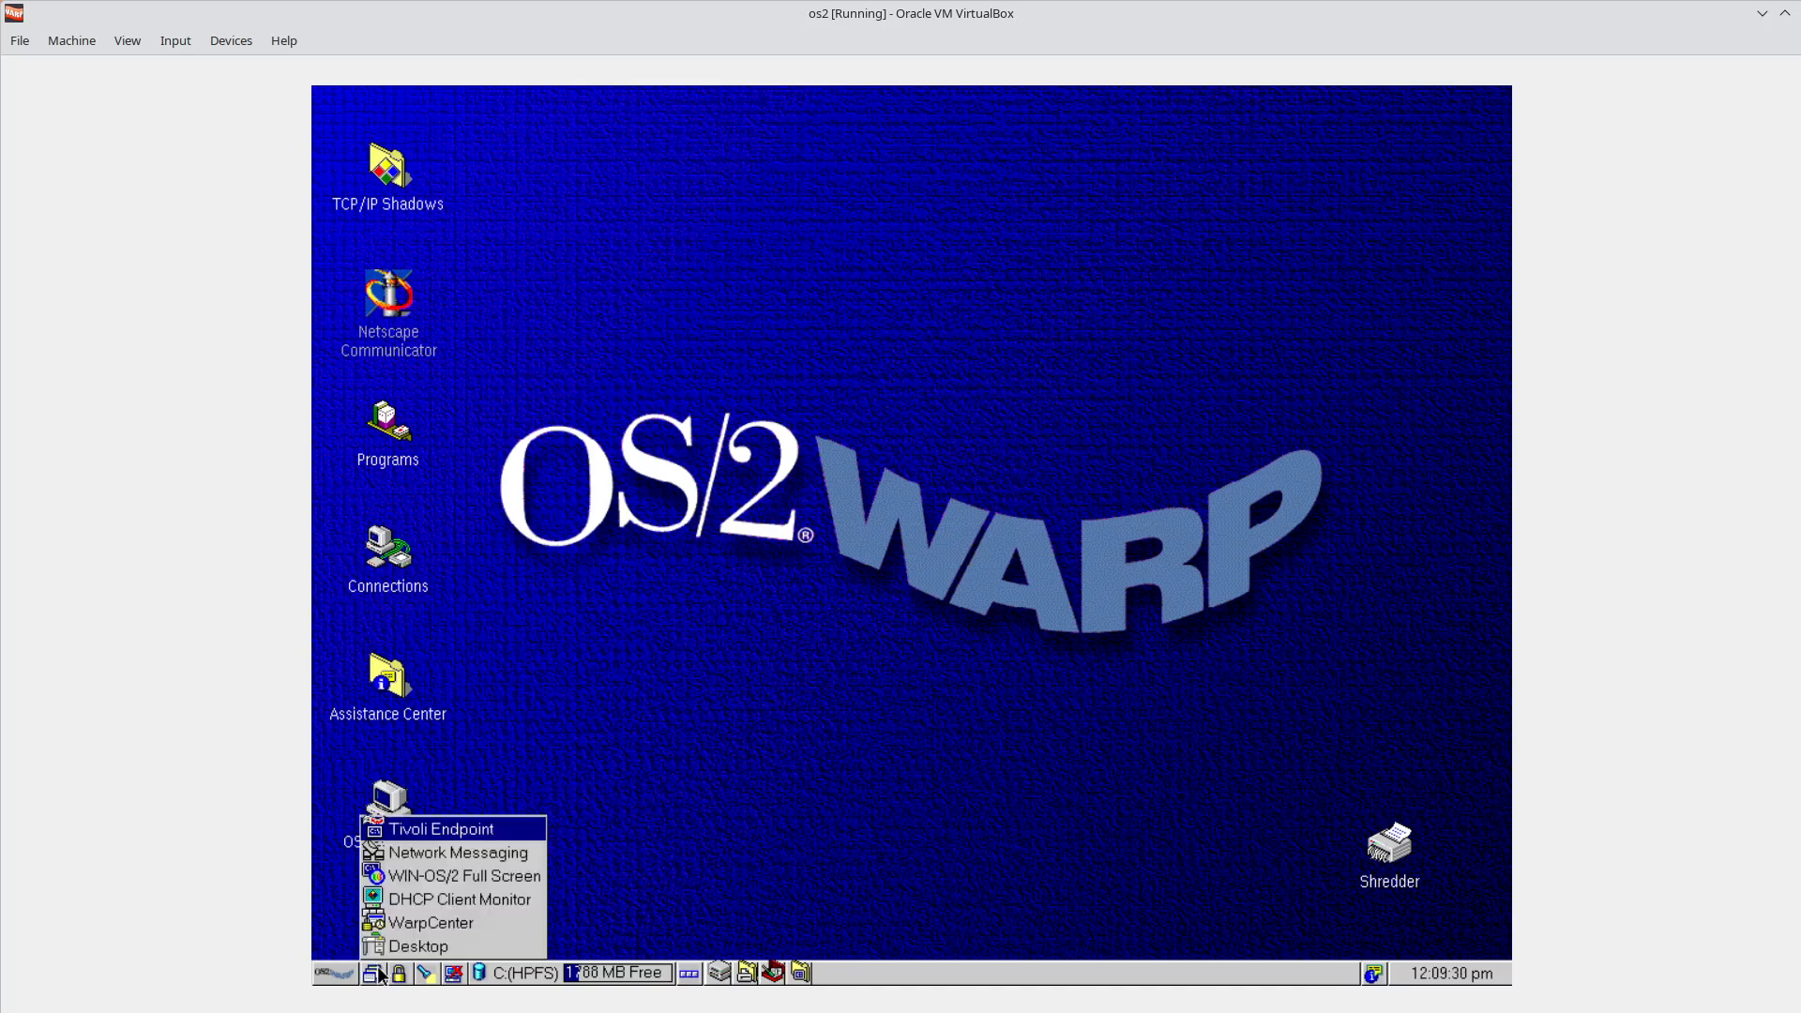
{"action": "left_click", "coordinate": [481, 903]}
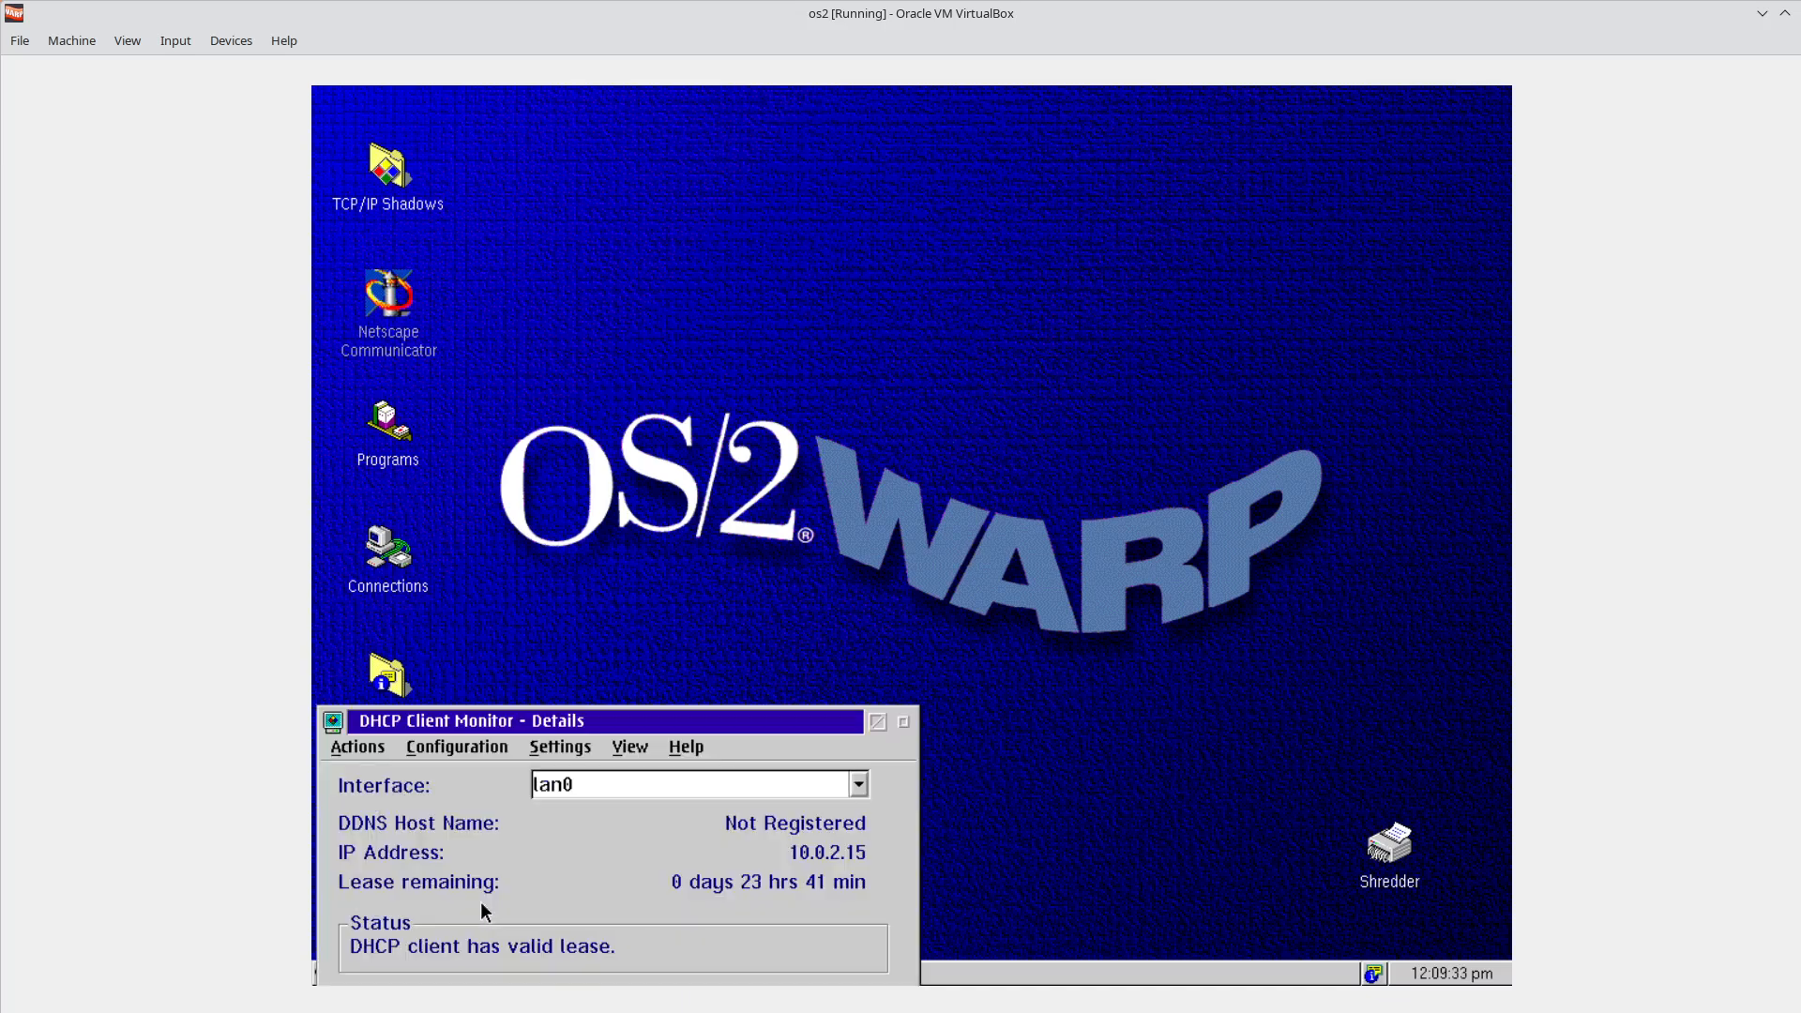
Move the DHCP Client Monitor mid-screen and view then dismiss its About box.
{"action": "left_click_drag", "start_coordinate": [664, 724], "coordinate": [957, 339]}
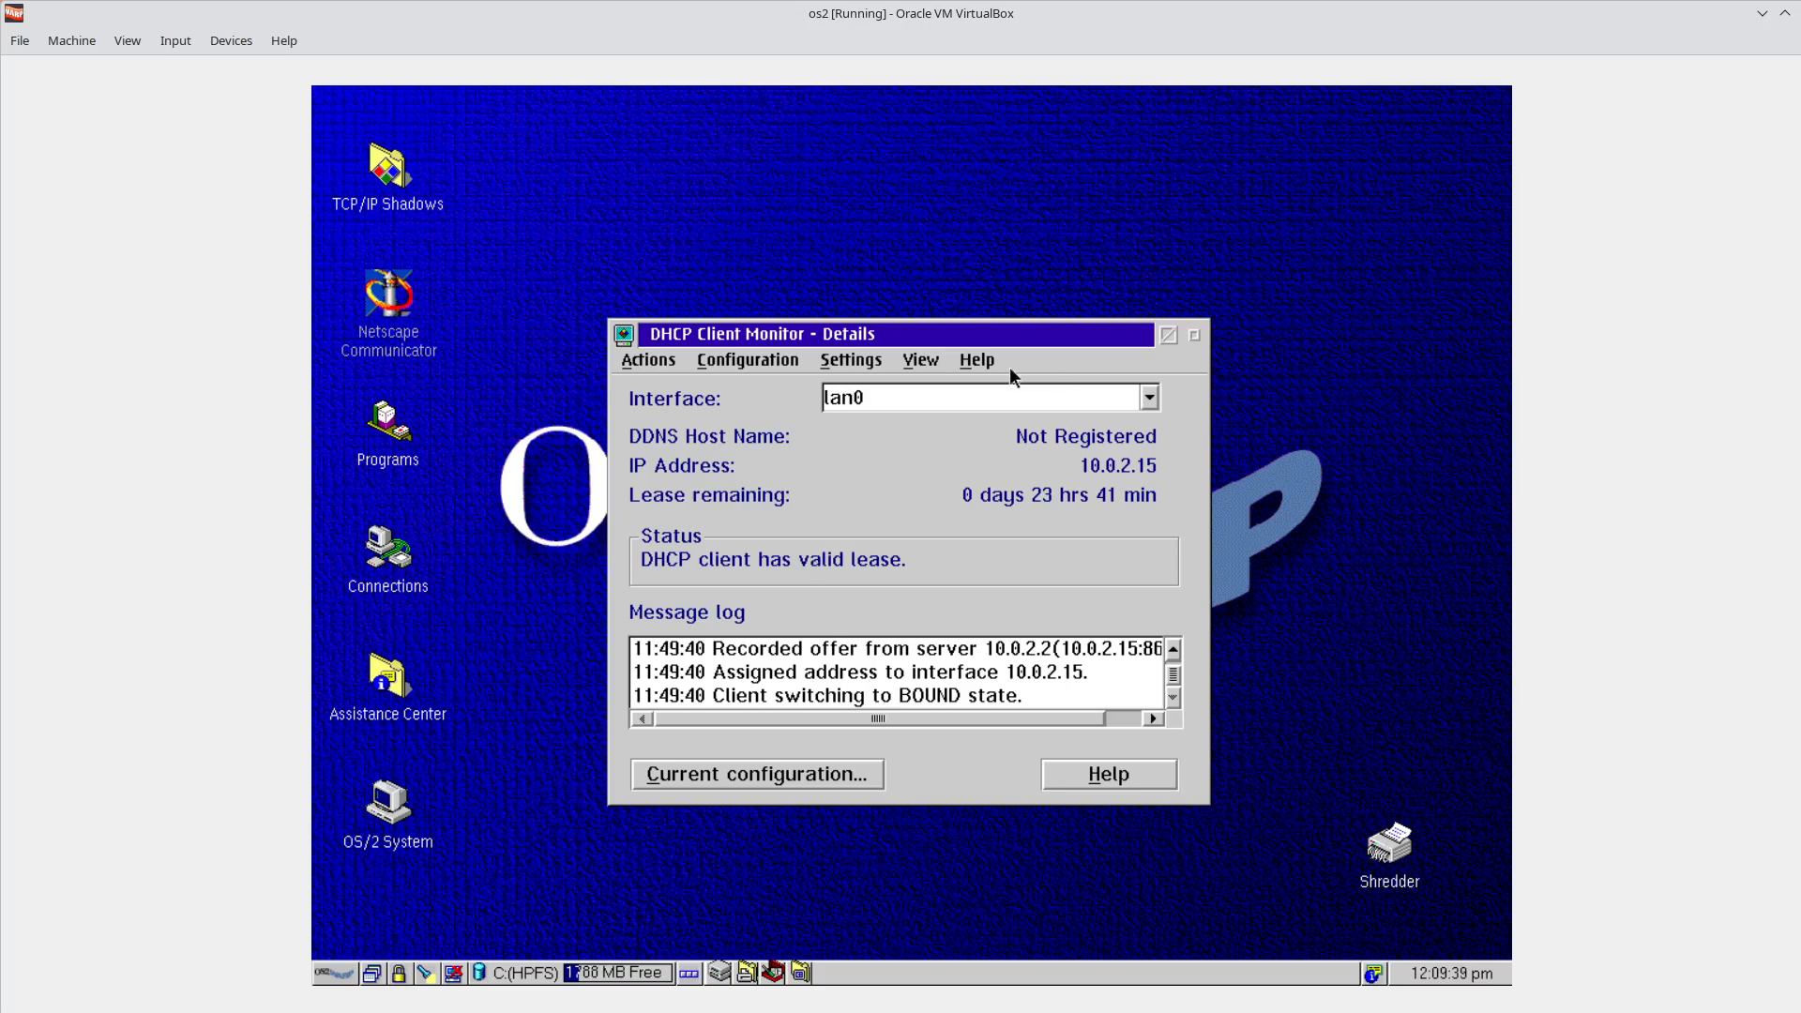
{"action": "left_click", "coordinate": [977, 360]}
{"action": "left_click", "coordinate": [1009, 506]}
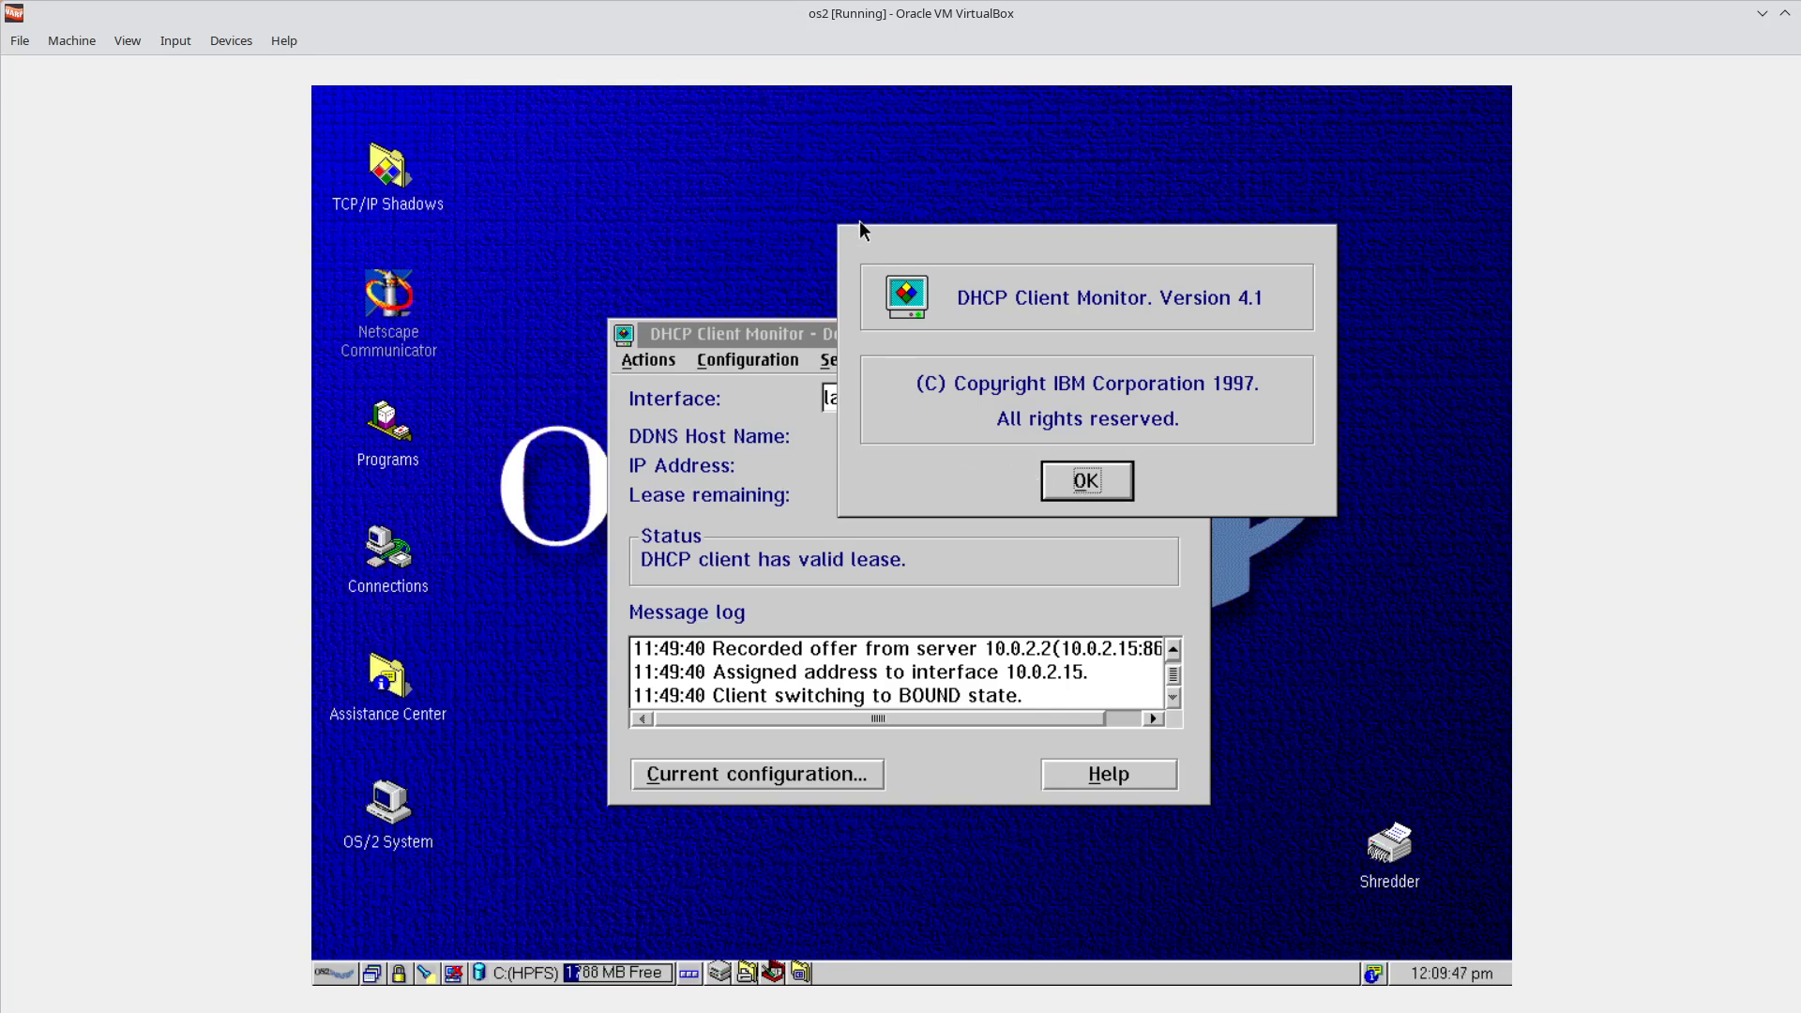
{"action": "left_click", "coordinate": [1085, 483]}
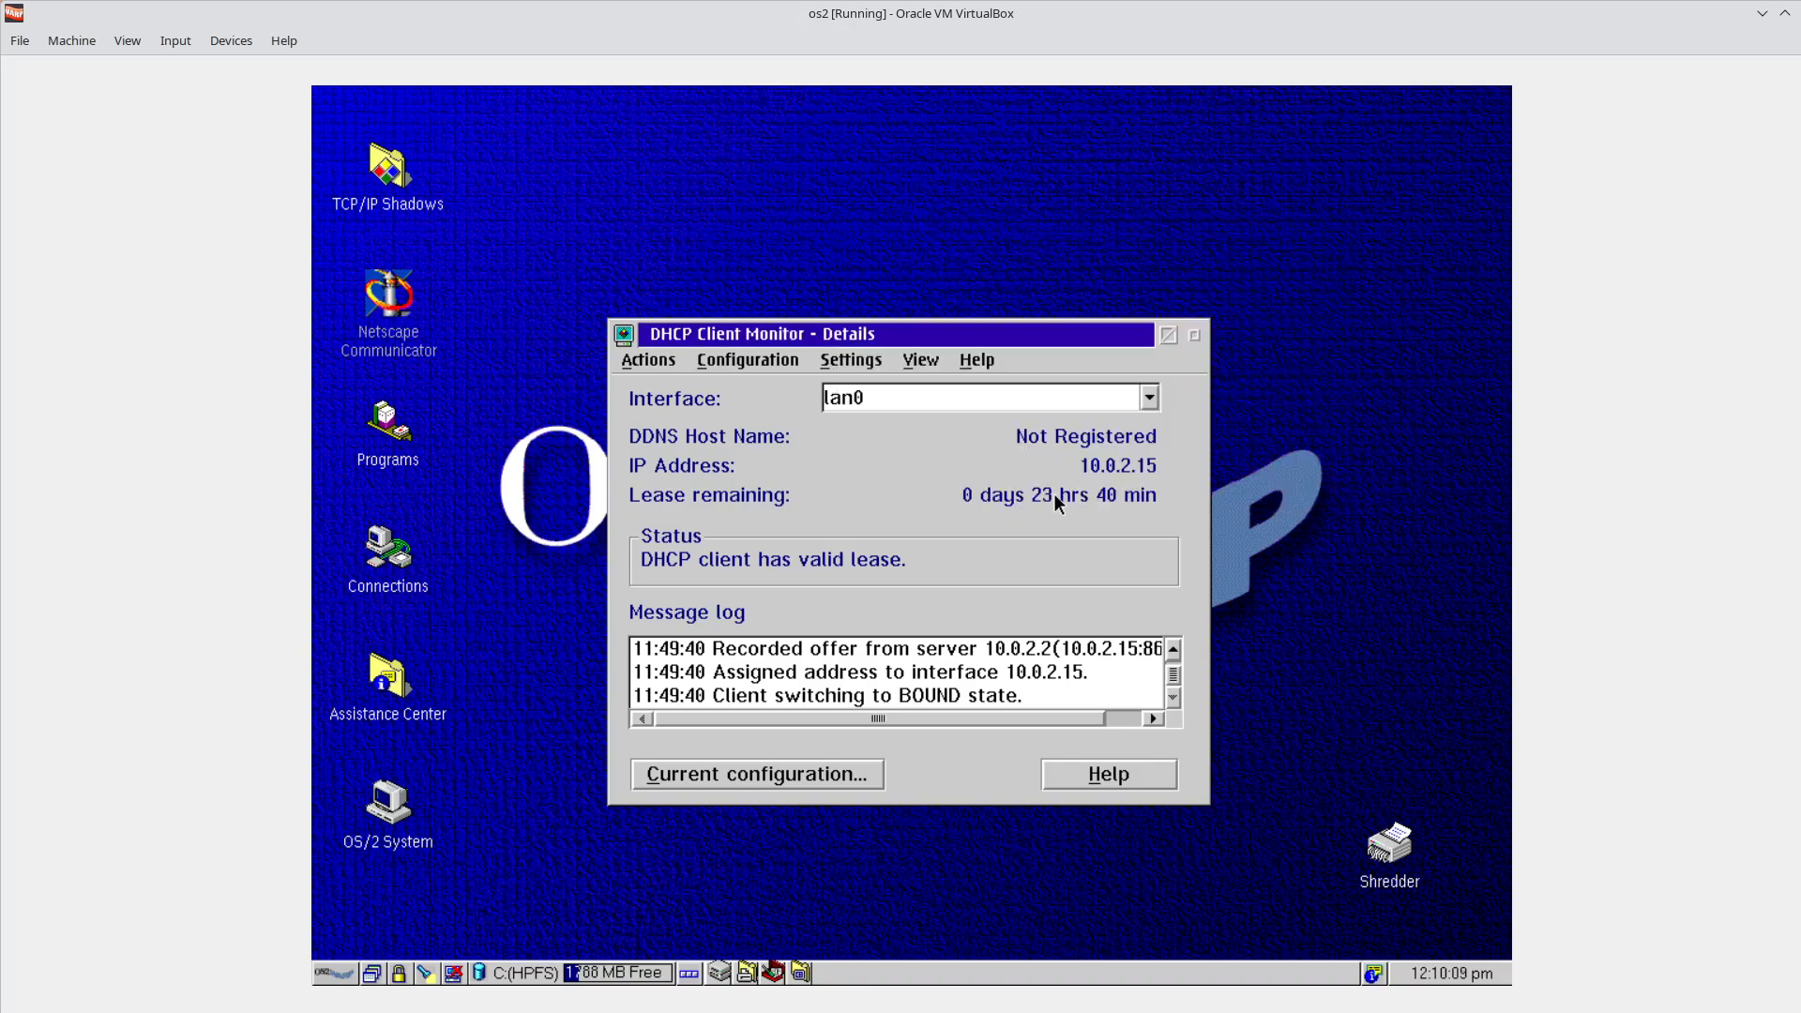
Reposition the monitor, keep lan0 as its interface, and hide the monitor window.
{"action": "left_click_drag", "start_coordinate": [954, 338], "coordinate": [882, 313]}
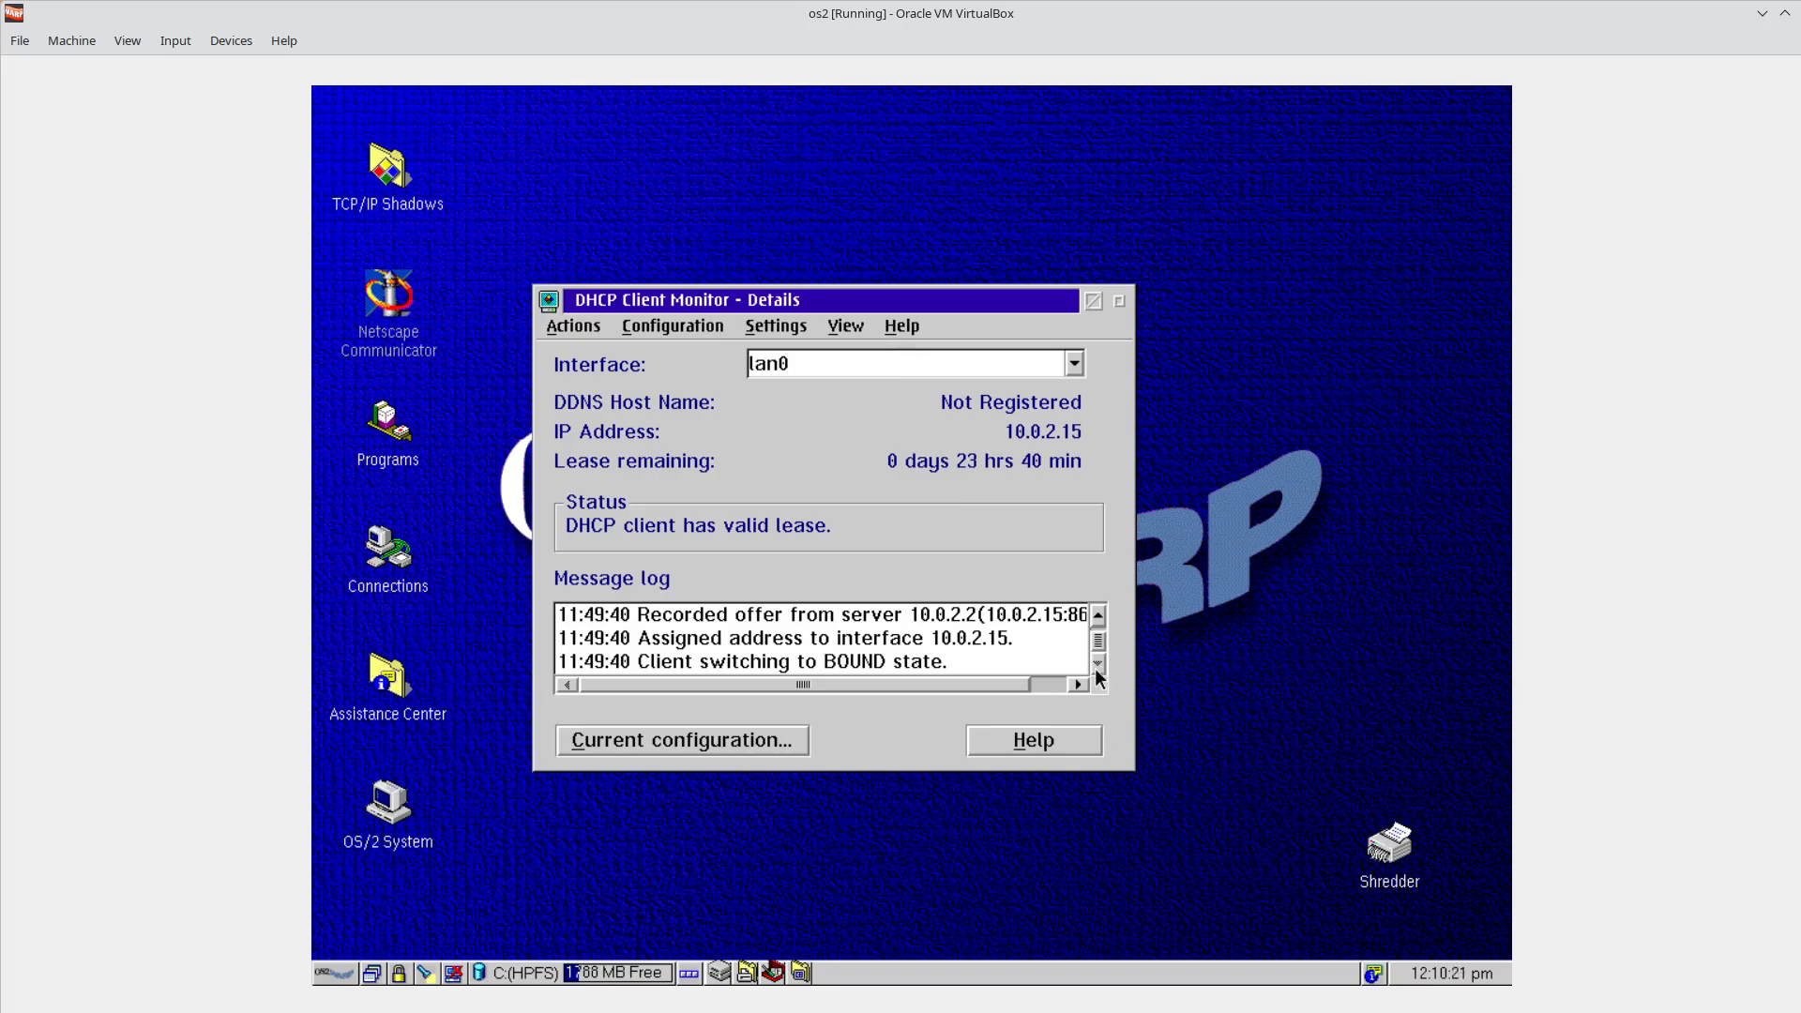
{"action": "left_click_drag", "start_coordinate": [870, 677], "coordinate": [771, 677]}
{"action": "left_click", "coordinate": [1076, 363]}
{"action": "left_click", "coordinate": [1076, 363]}
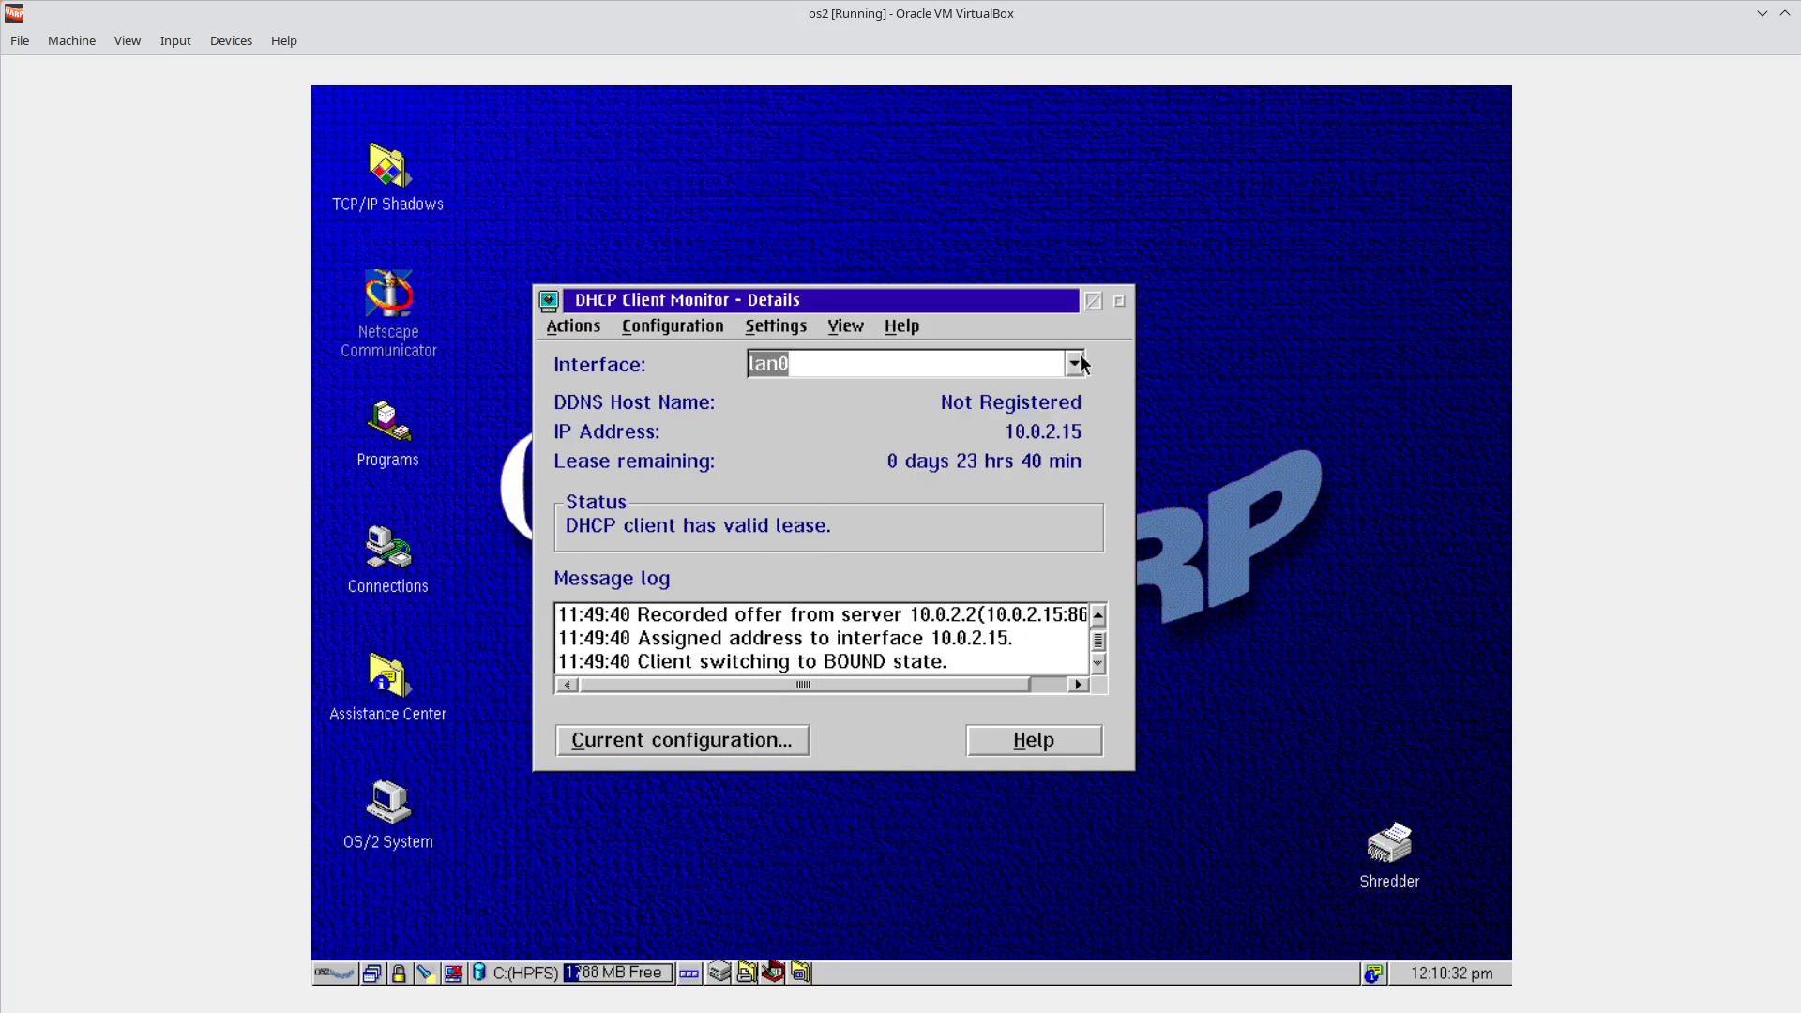
{"action": "left_click", "coordinate": [1093, 302]}
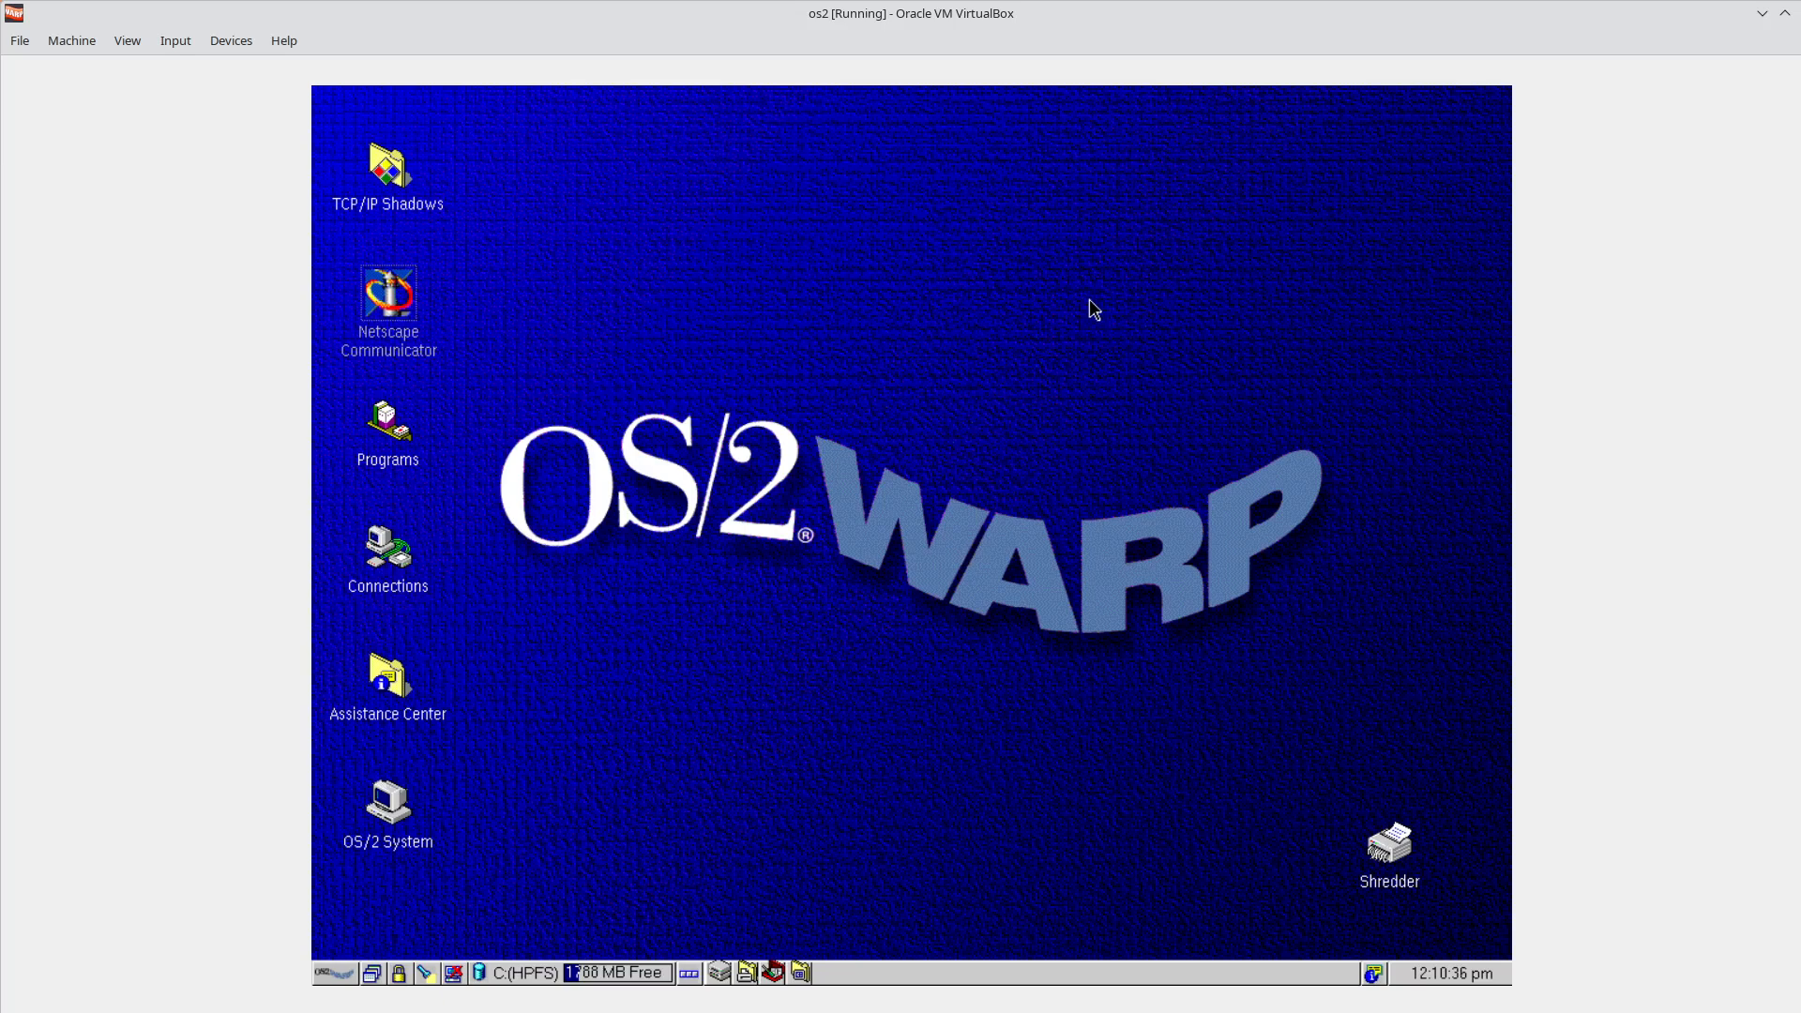
{"action": "left_click", "coordinate": [375, 974]}
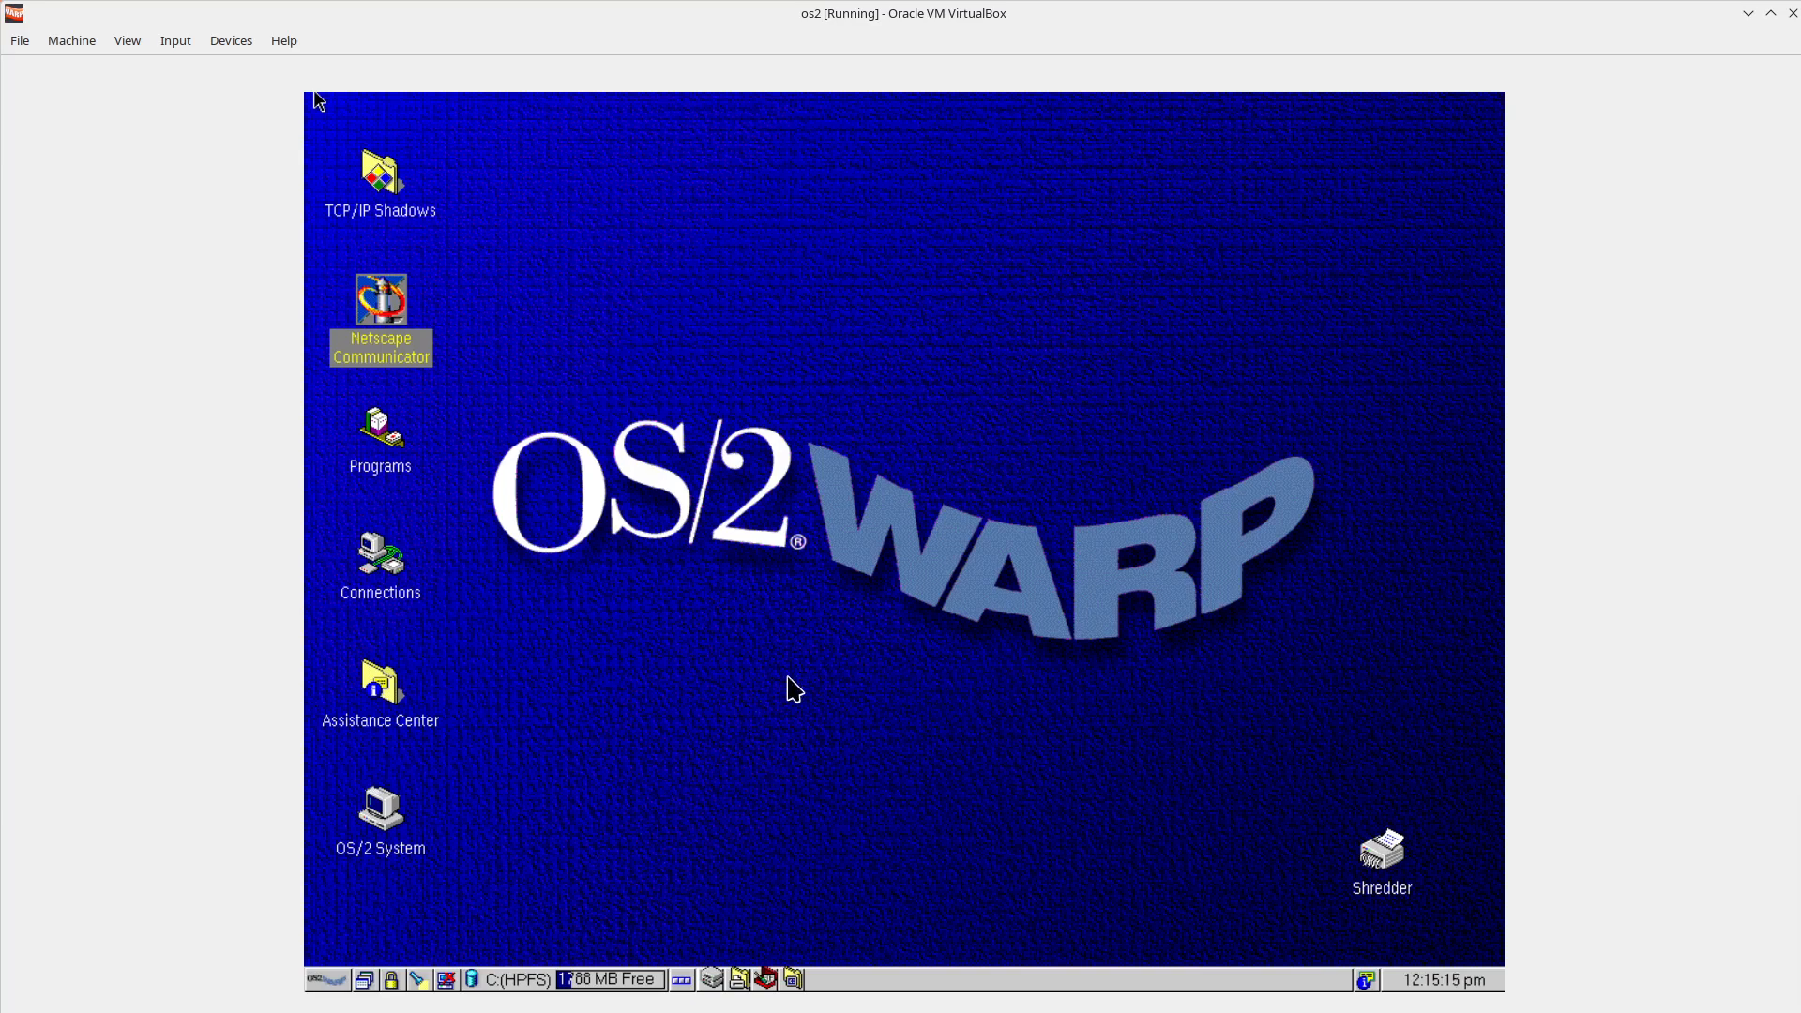
Browse the Warp menu's Programs submenus and launch Windows Programs > Program Manager.
{"action": "left_click", "coordinate": [321, 976]}
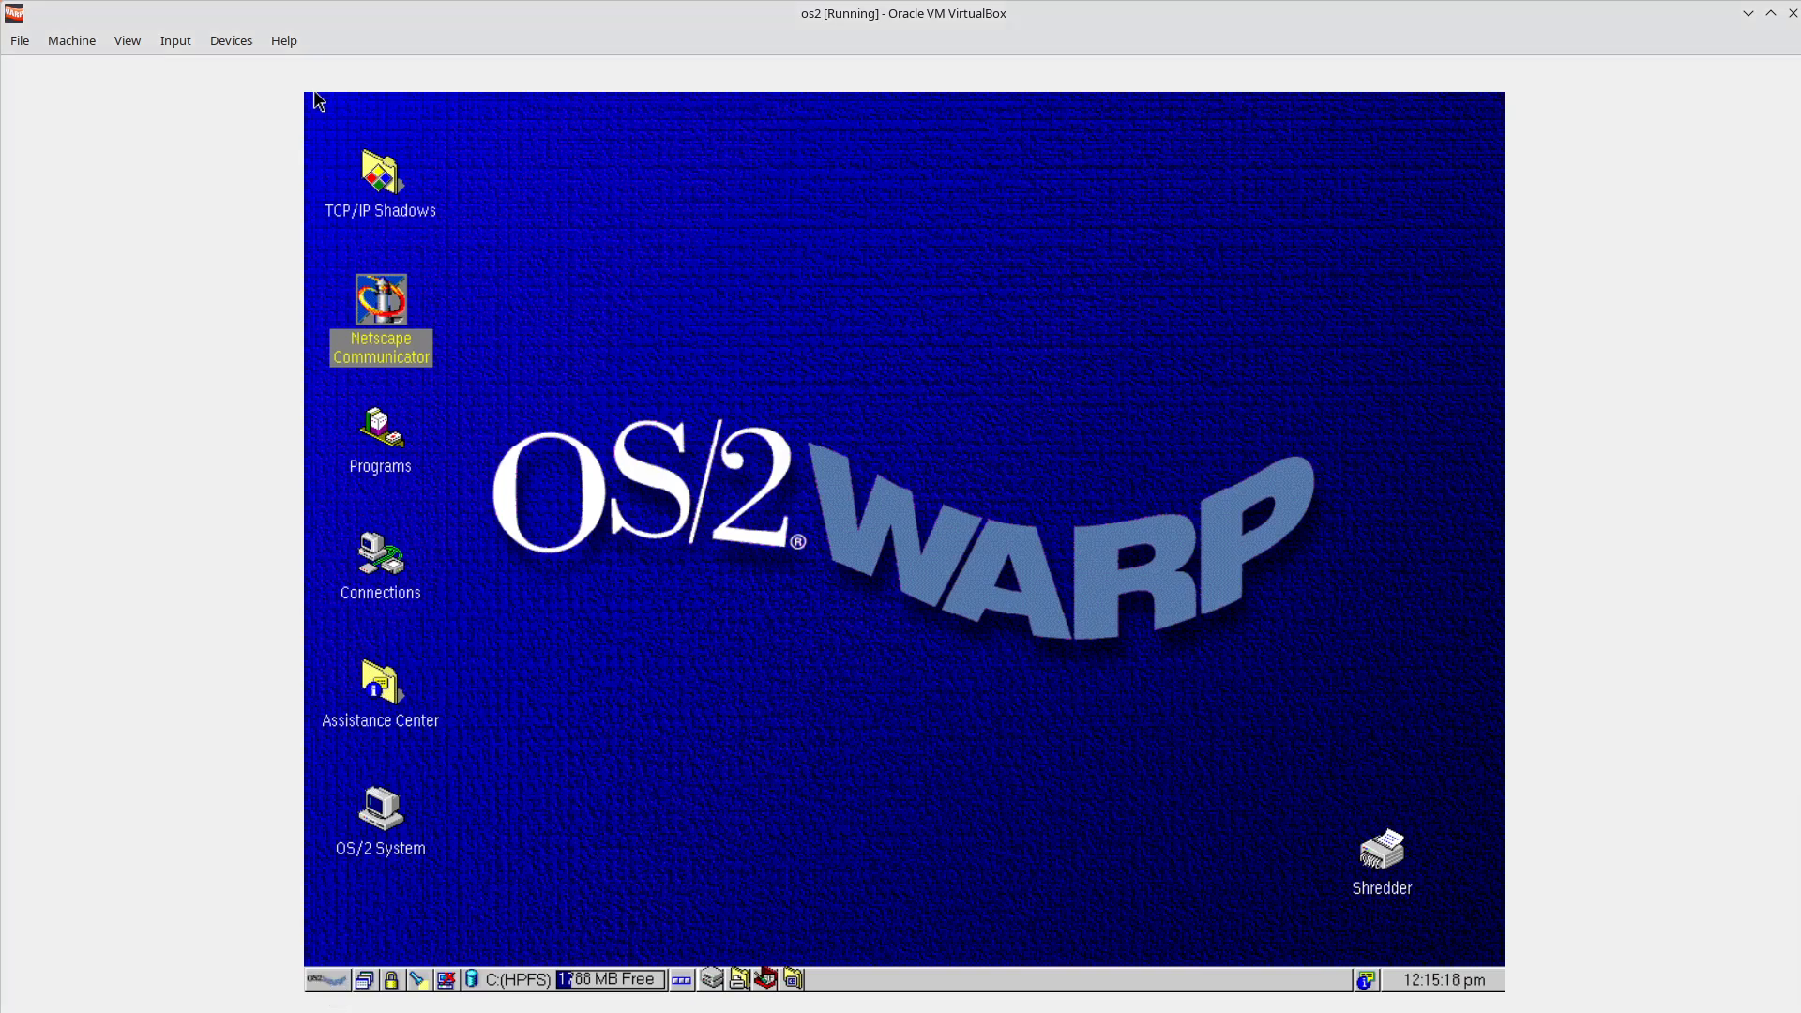
{"action": "left_click", "coordinate": [880, 97]}
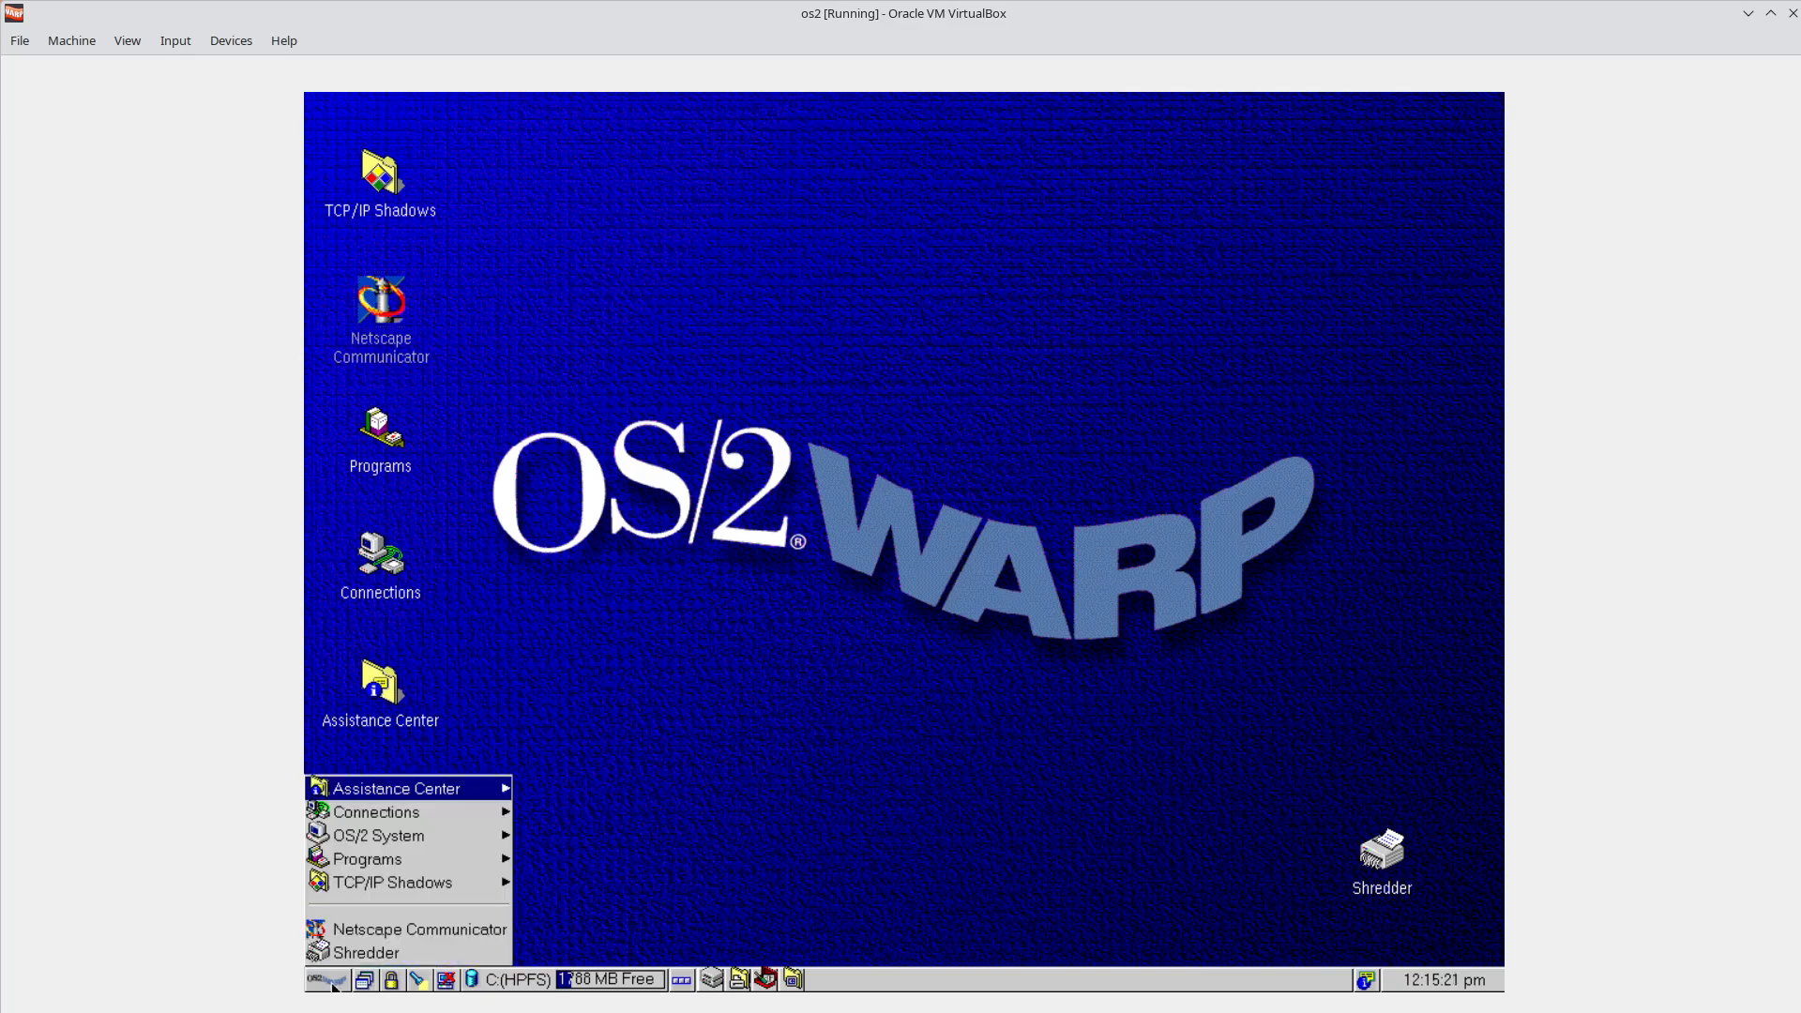
{"action": "left_click", "coordinate": [335, 981]}
{"action": "left_click", "coordinate": [413, 861]}
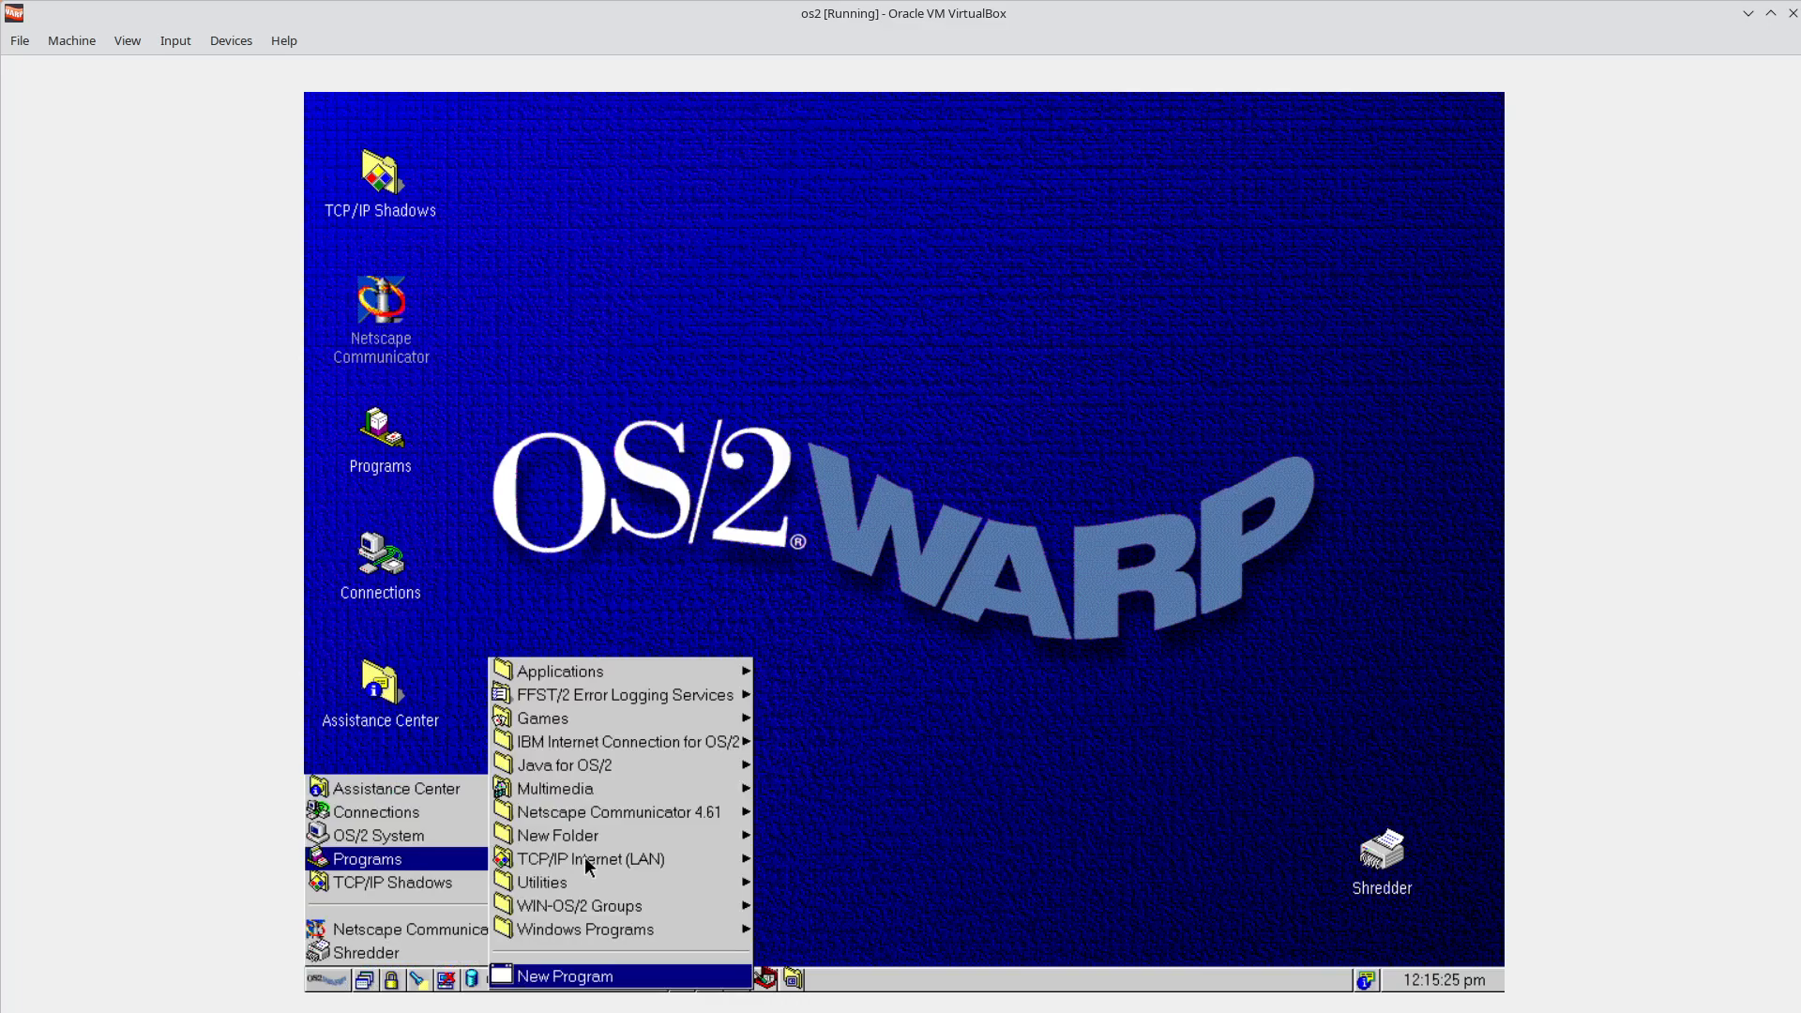
{"action": "left_click", "coordinate": [618, 765]}
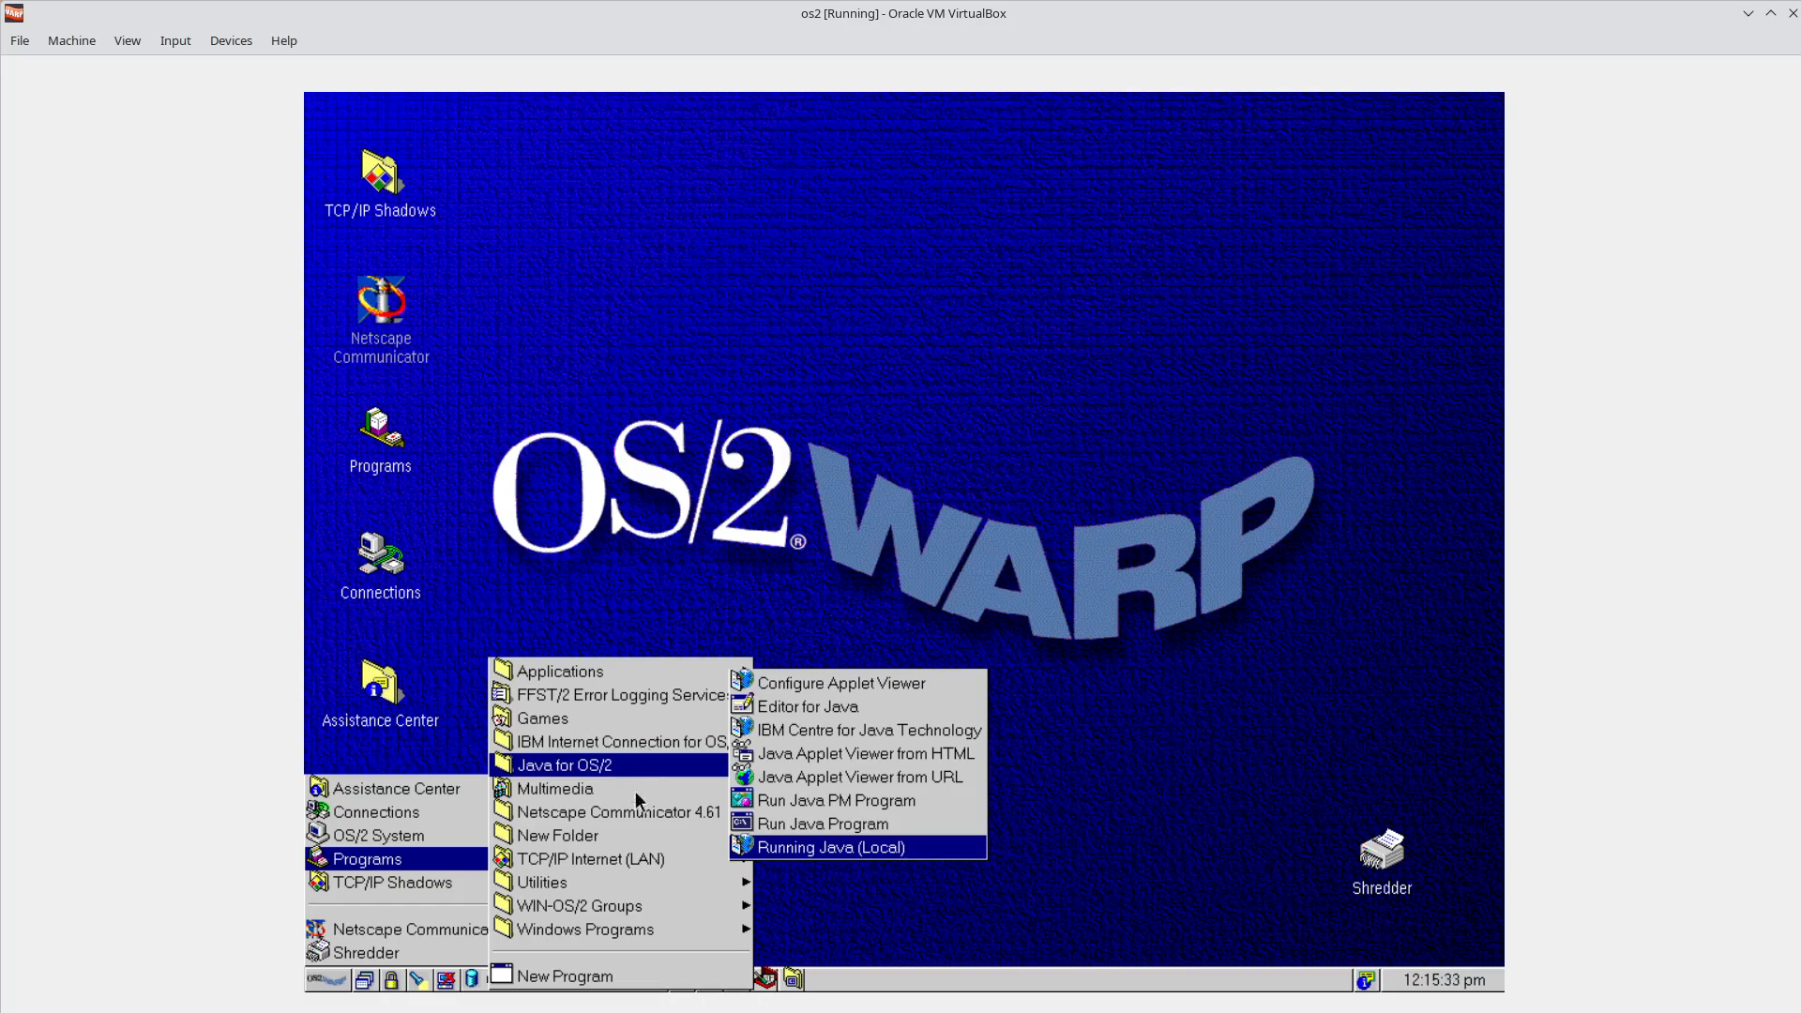
{"action": "left_click", "coordinate": [626, 821]}
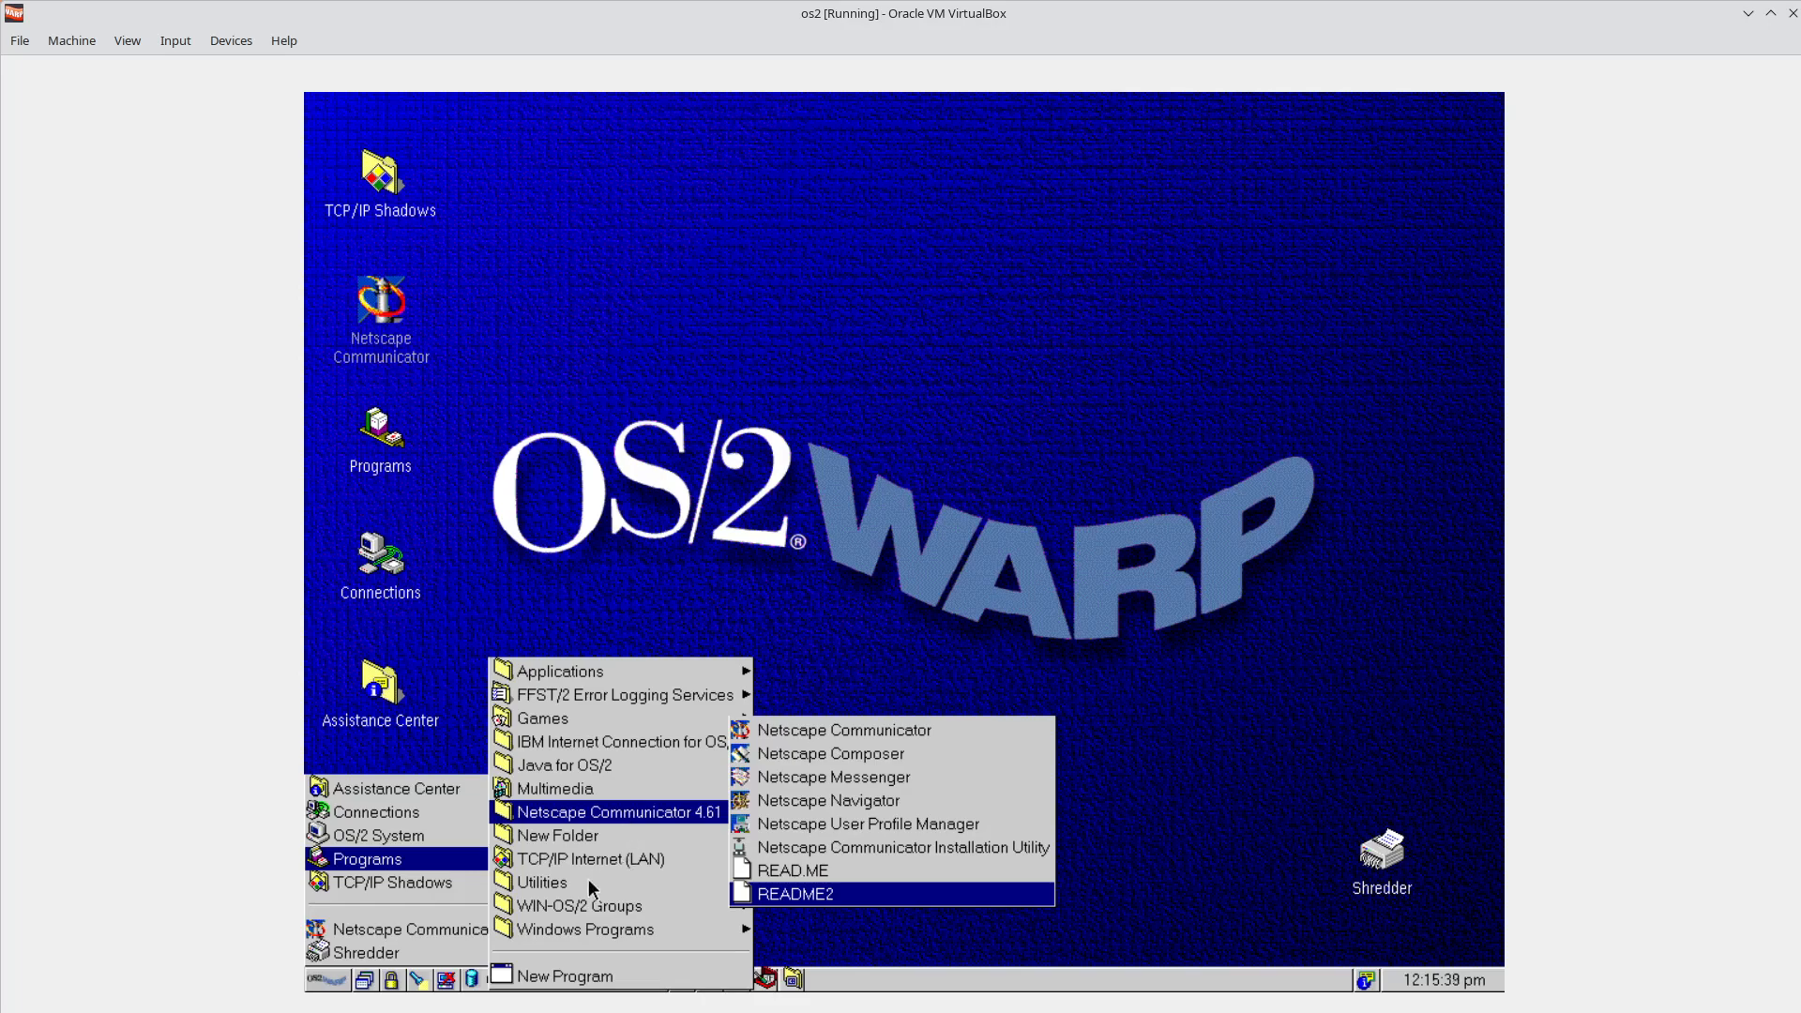
{"action": "left_click", "coordinate": [598, 903]}
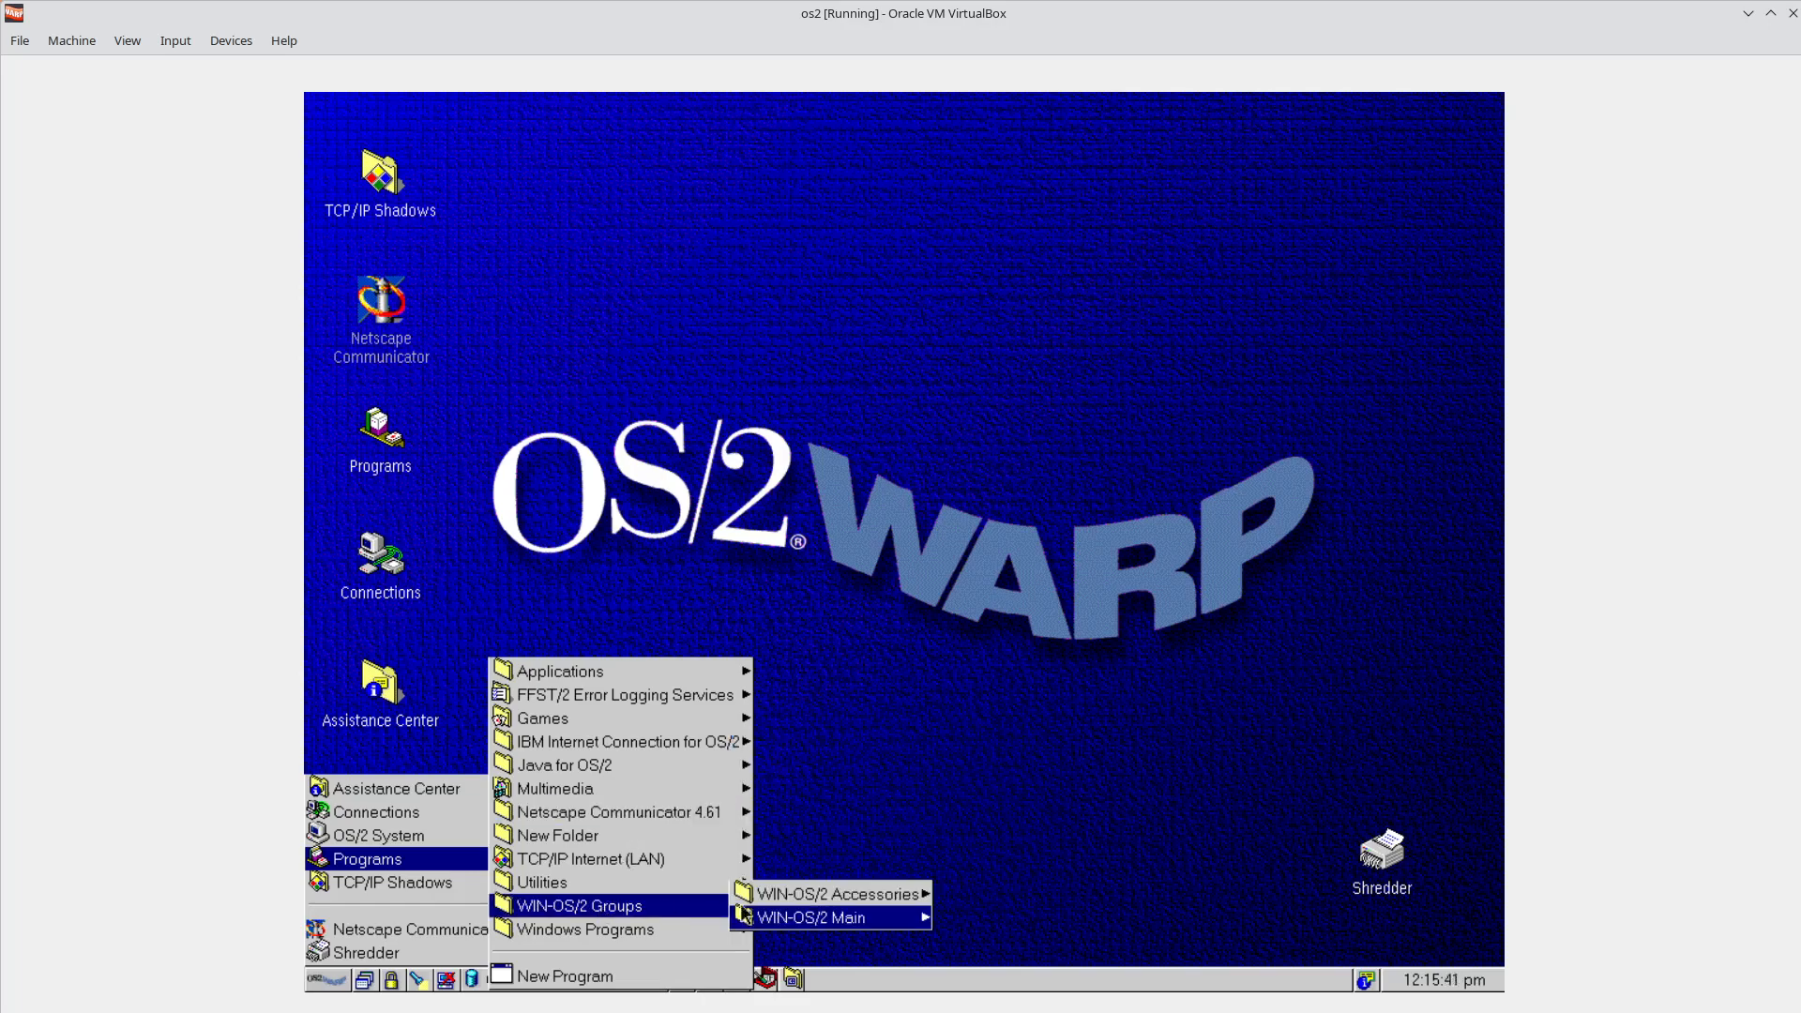
{"action": "left_click", "coordinate": [654, 936]}
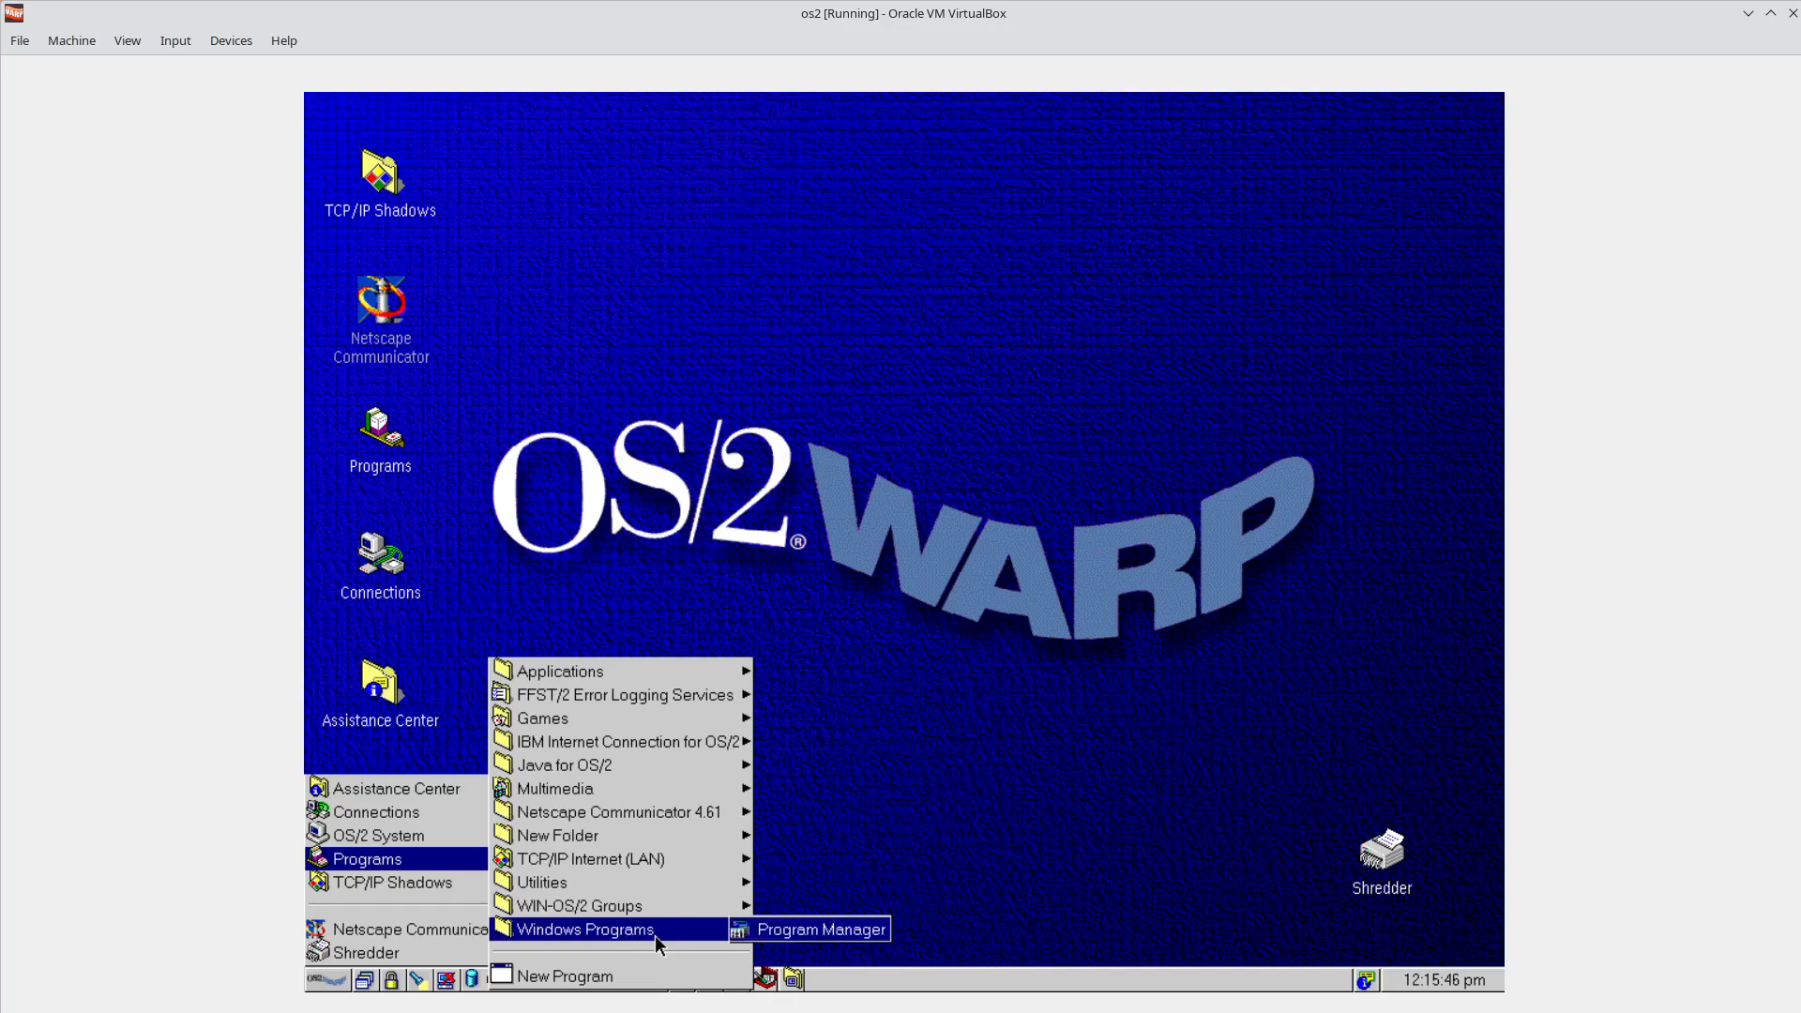
{"action": "left_click", "coordinate": [784, 931]}
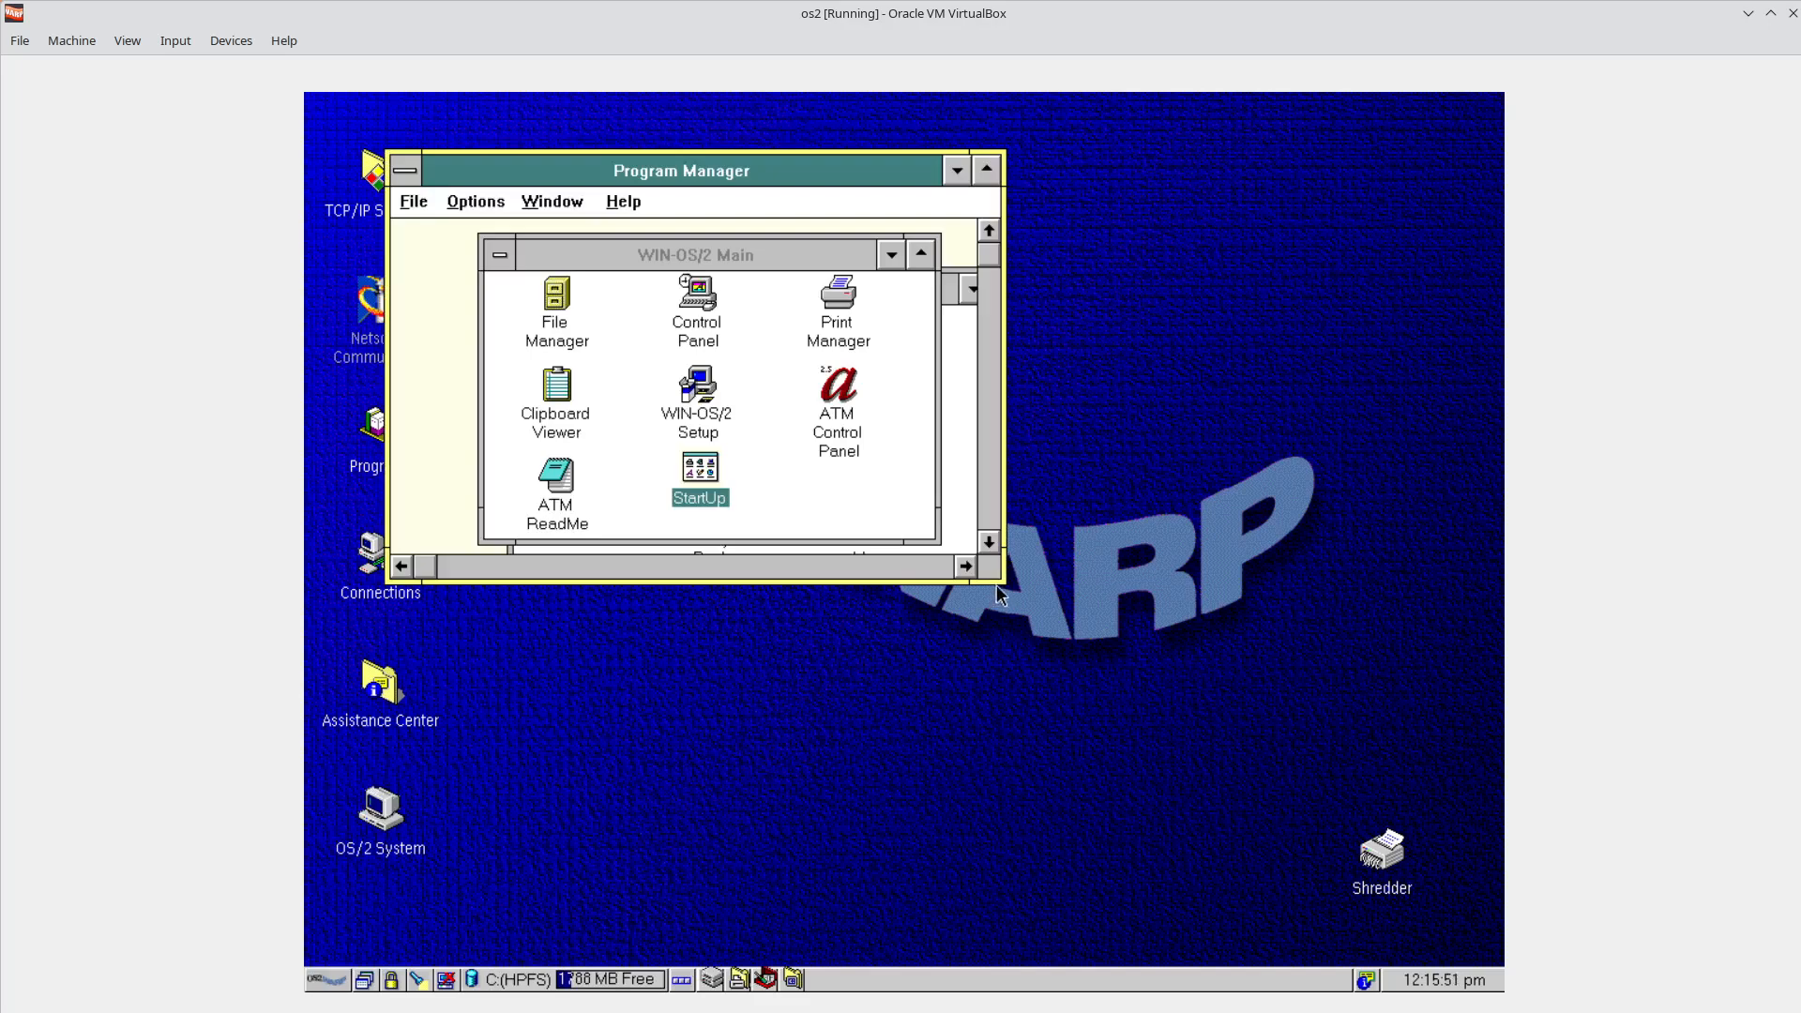
Stretch Program Manager by its corners and shift the Main group down-right to reveal Accessories.
{"action": "left_click_drag", "start_coordinate": [998, 583], "coordinate": [1295, 842]}
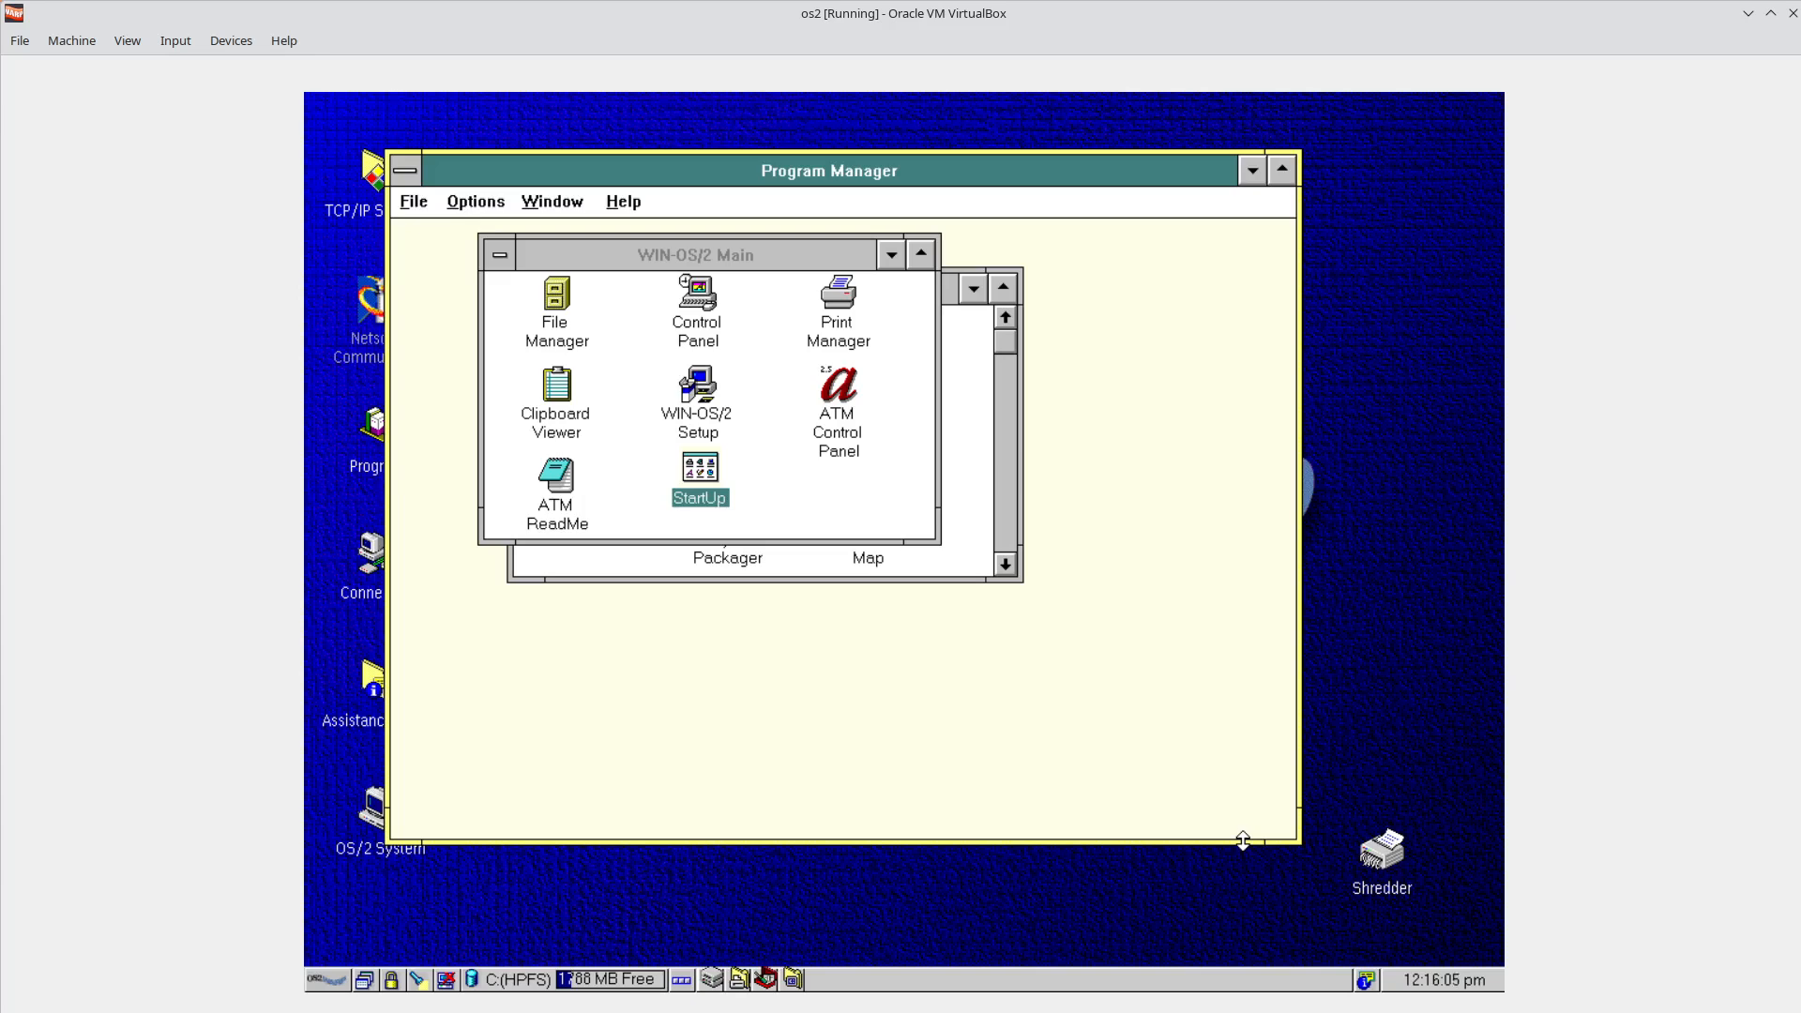
{"action": "left_click_drag", "start_coordinate": [773, 253], "coordinate": [984, 366]}
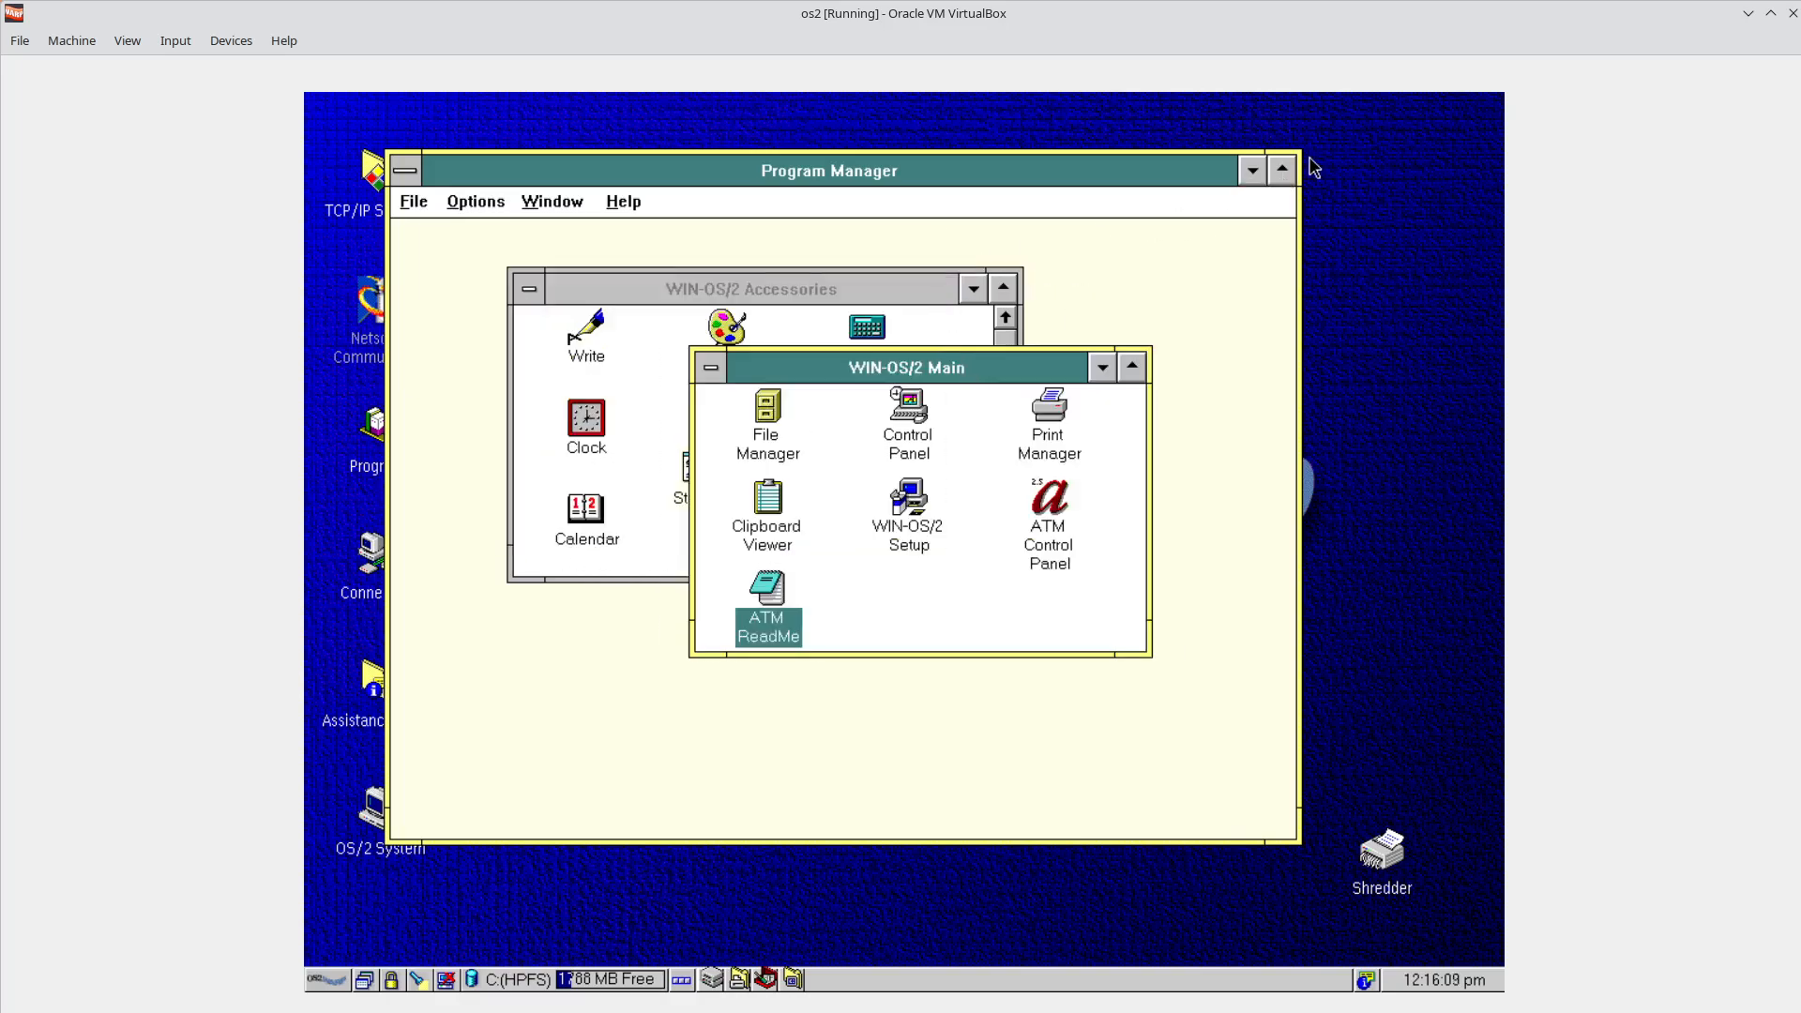
{"action": "left_click_drag", "start_coordinate": [1300, 154], "coordinate": [1432, 147]}
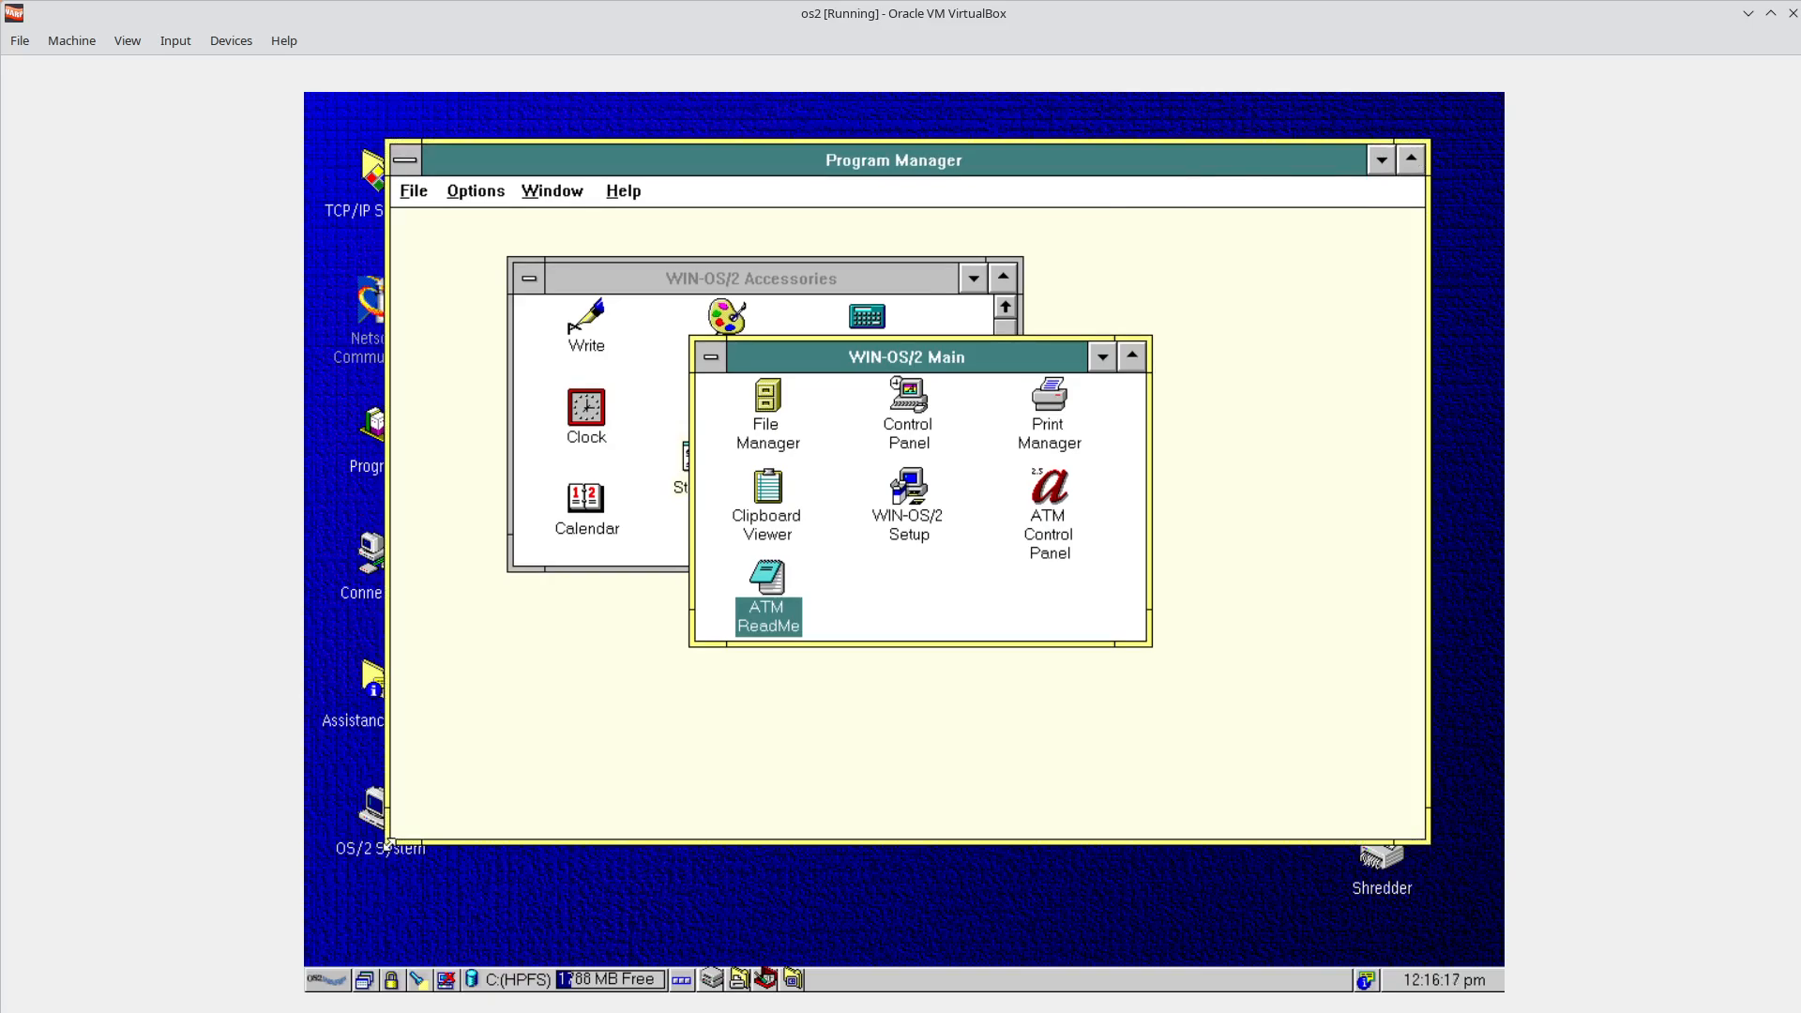
{"action": "left_click_drag", "start_coordinate": [387, 844], "coordinate": [364, 861]}
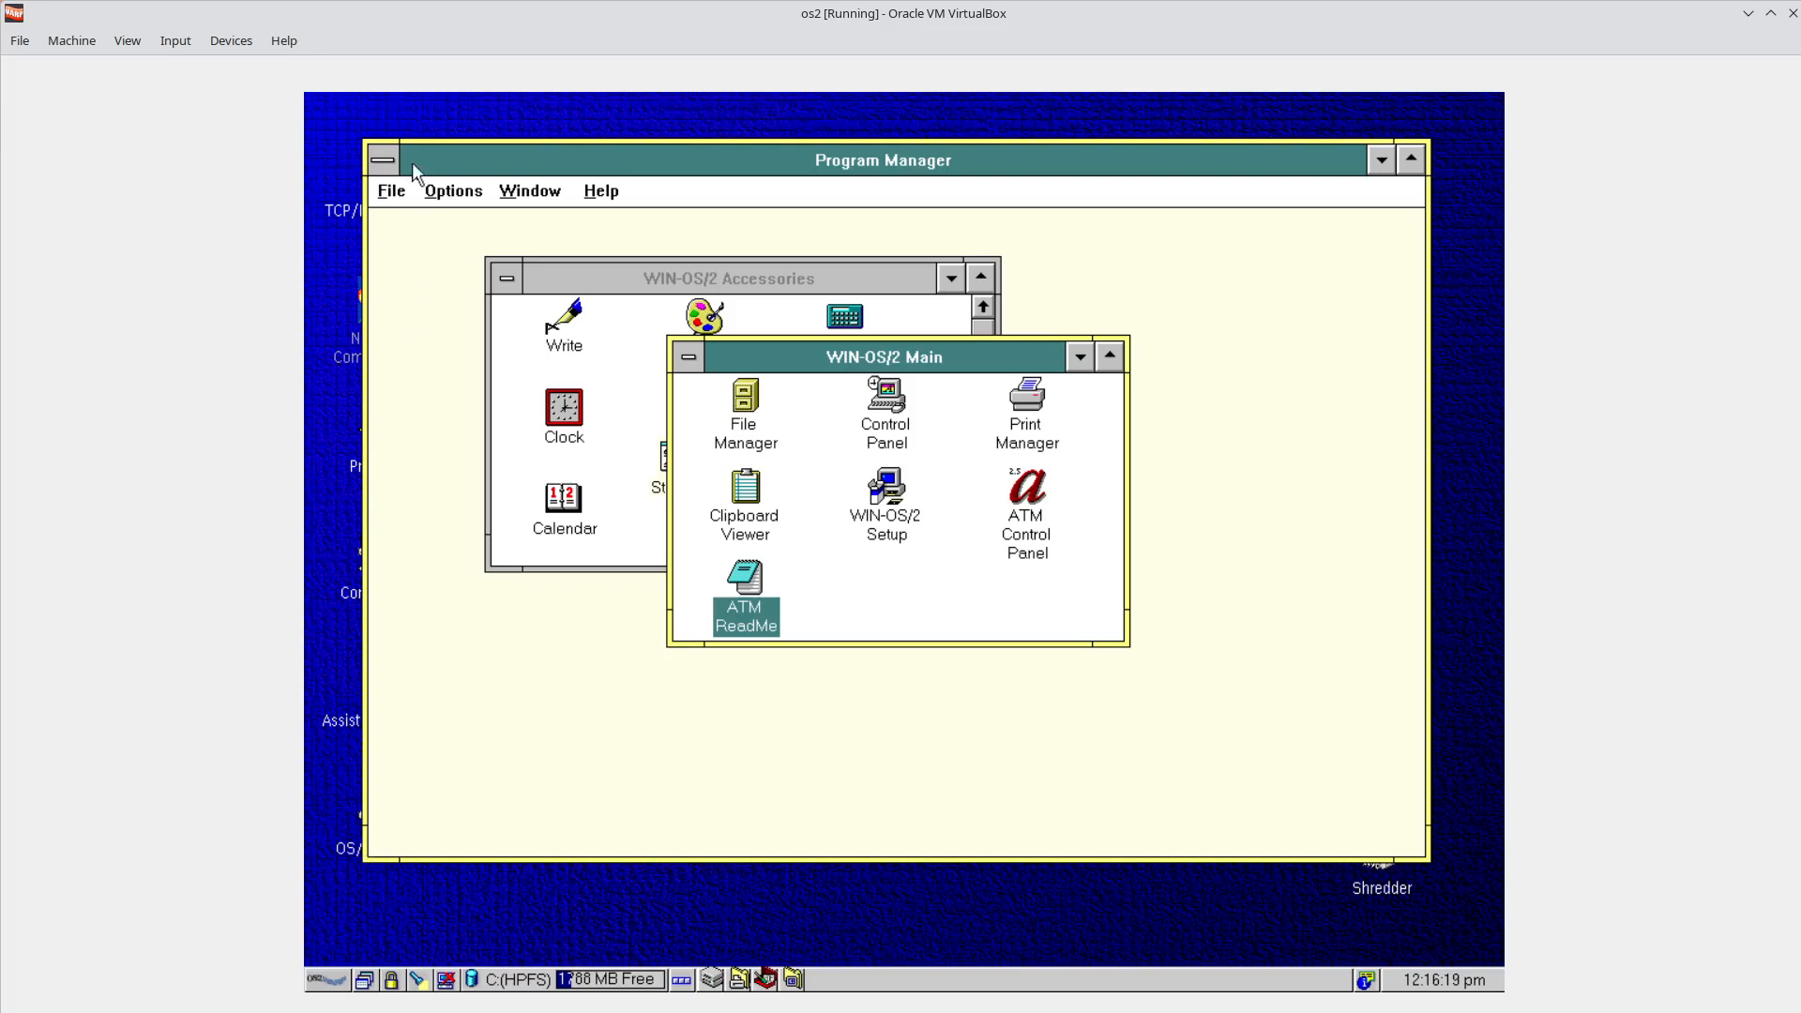
{"action": "left_click", "coordinate": [384, 164]}
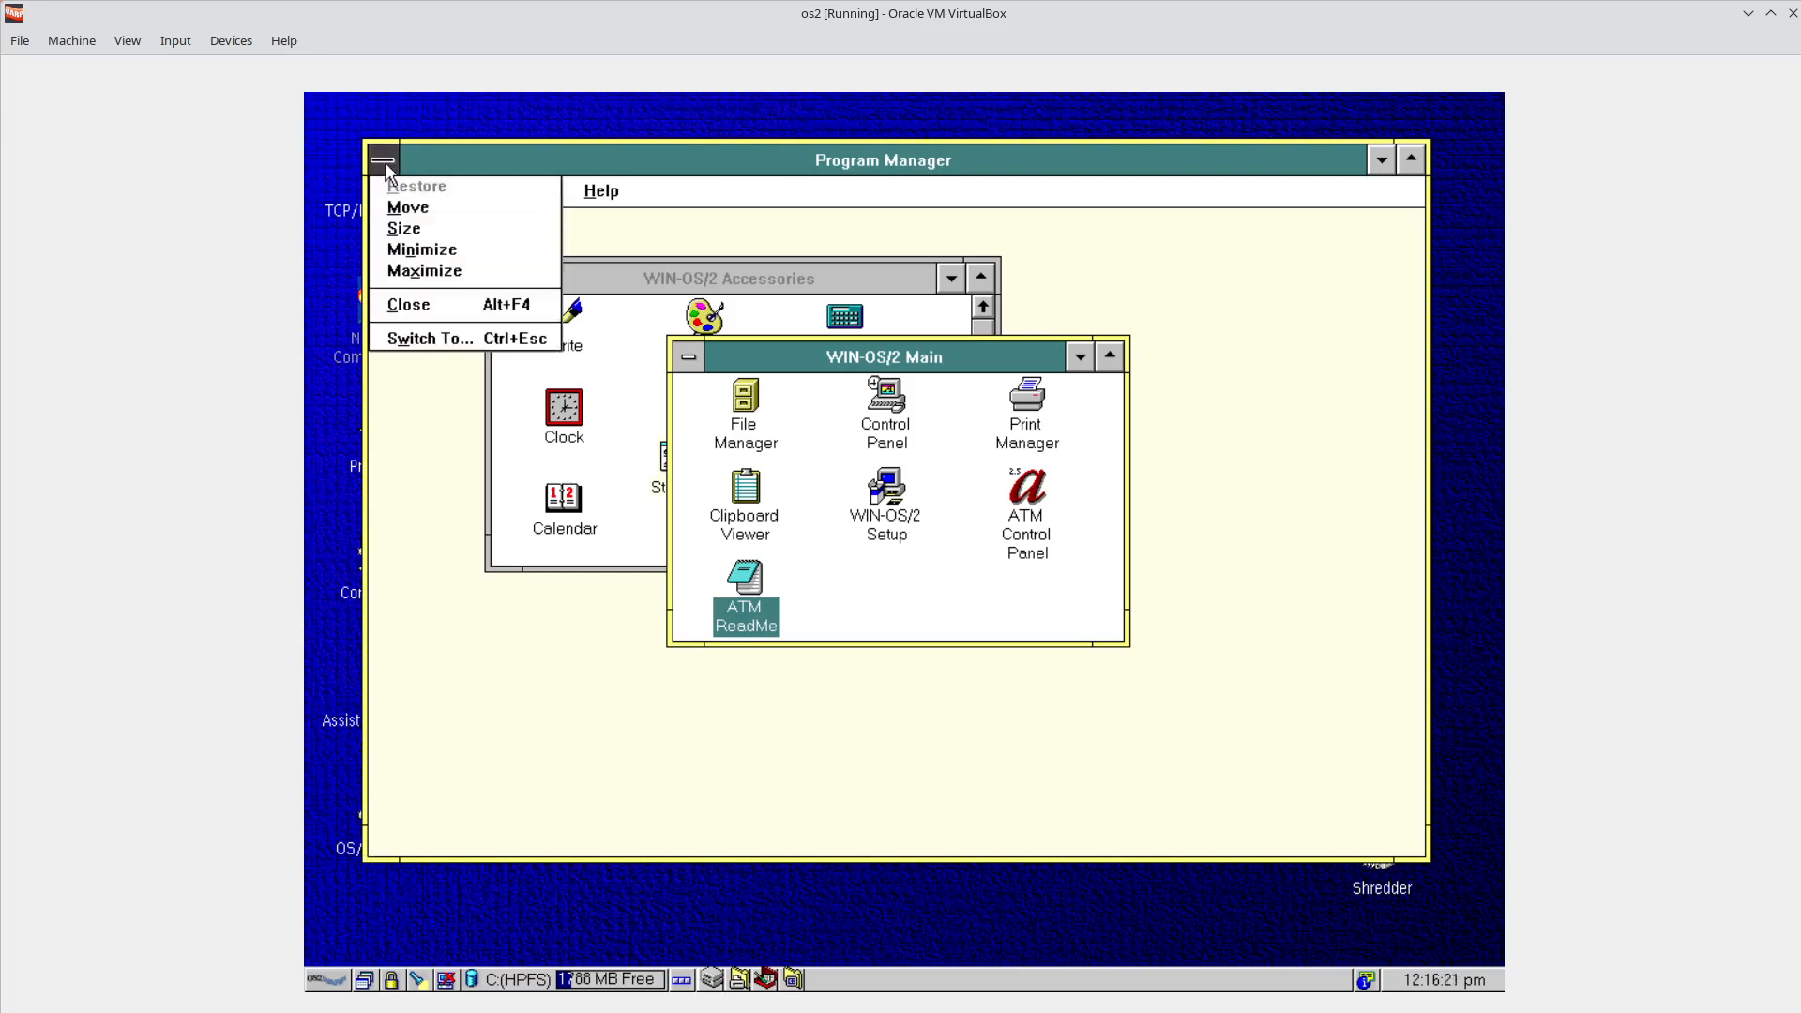
{"action": "left_click", "coordinate": [386, 161]}
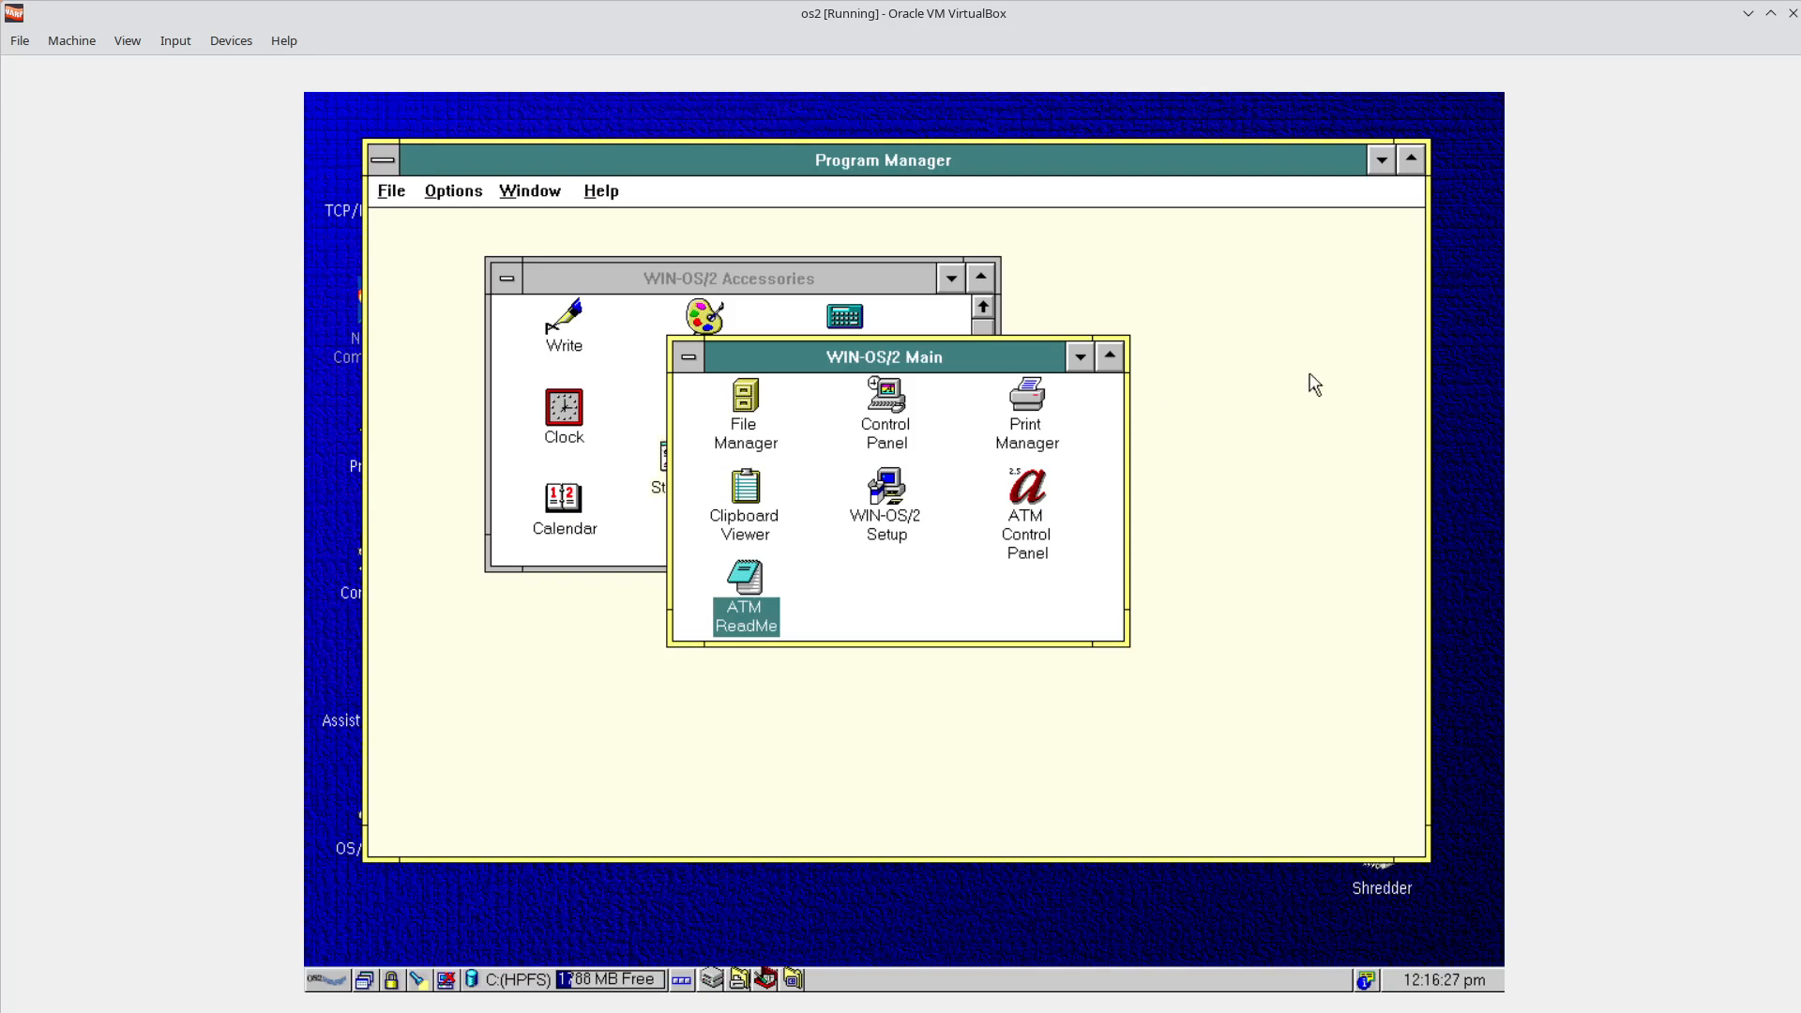
{"action": "left_click", "coordinate": [1410, 161]}
{"action": "left_click", "coordinate": [1491, 107]}
{"action": "left_click", "coordinate": [382, 161]}
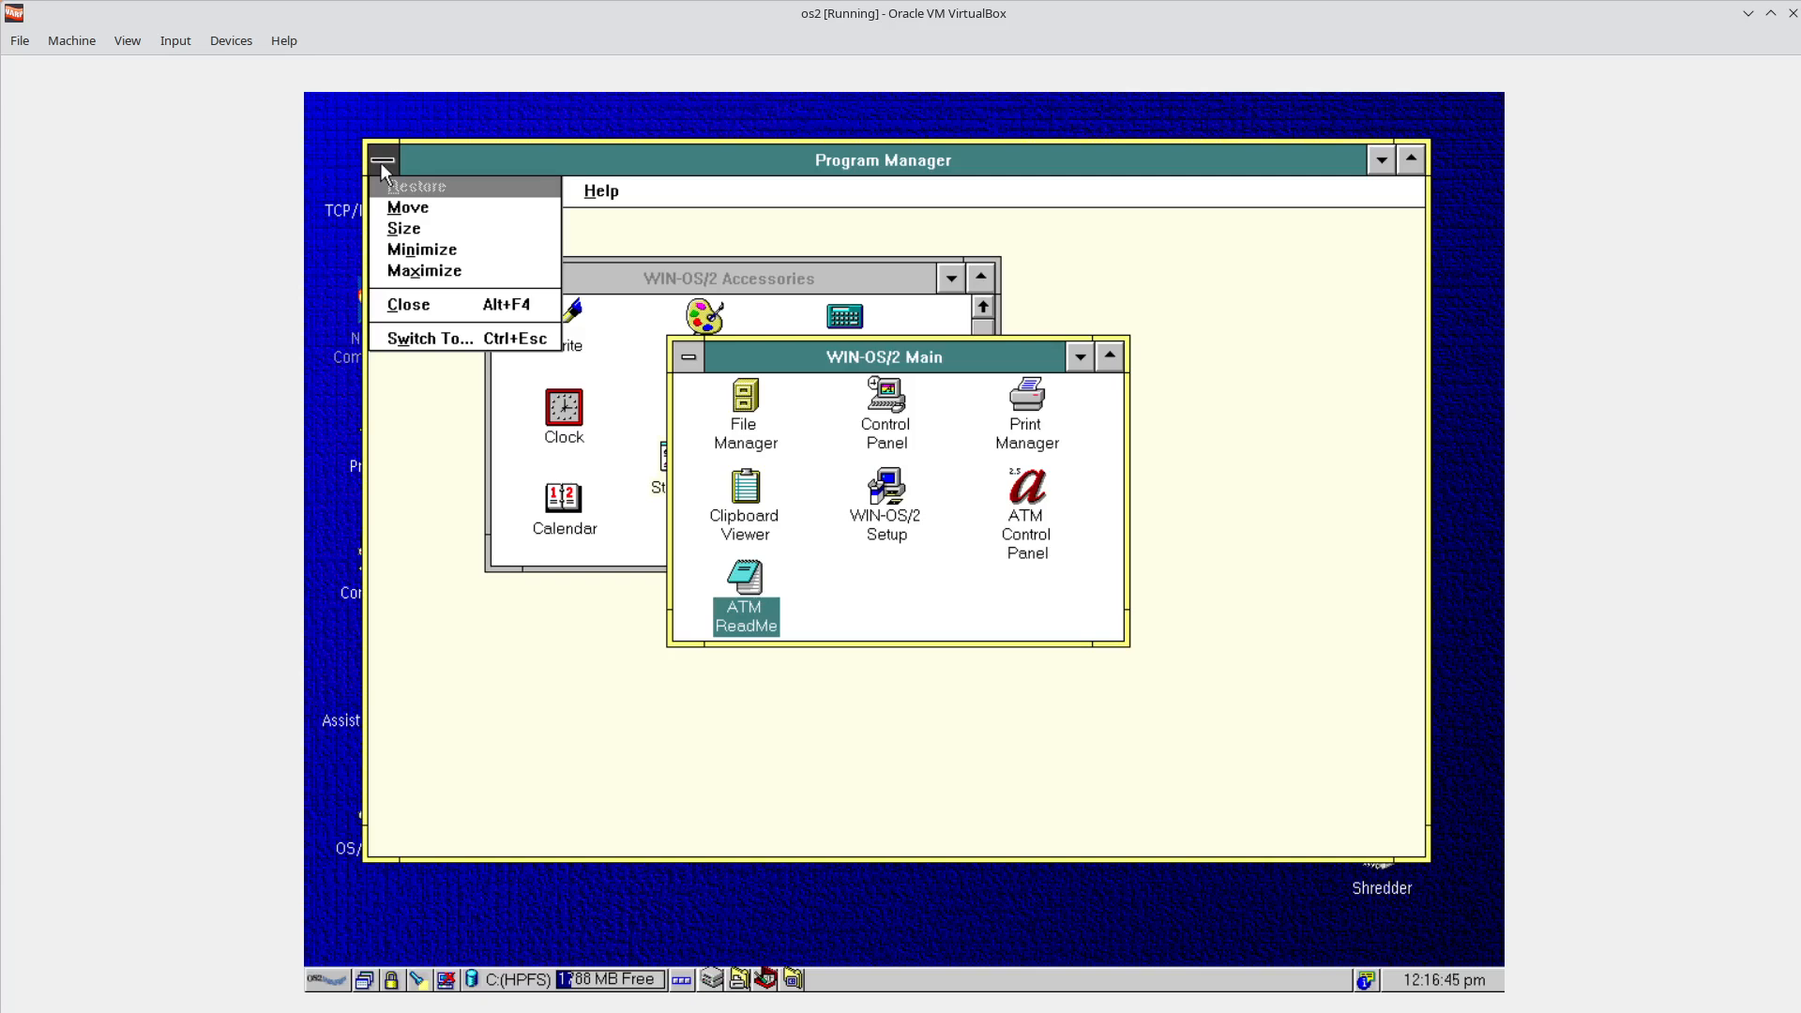
{"action": "left_click", "coordinate": [473, 339]}
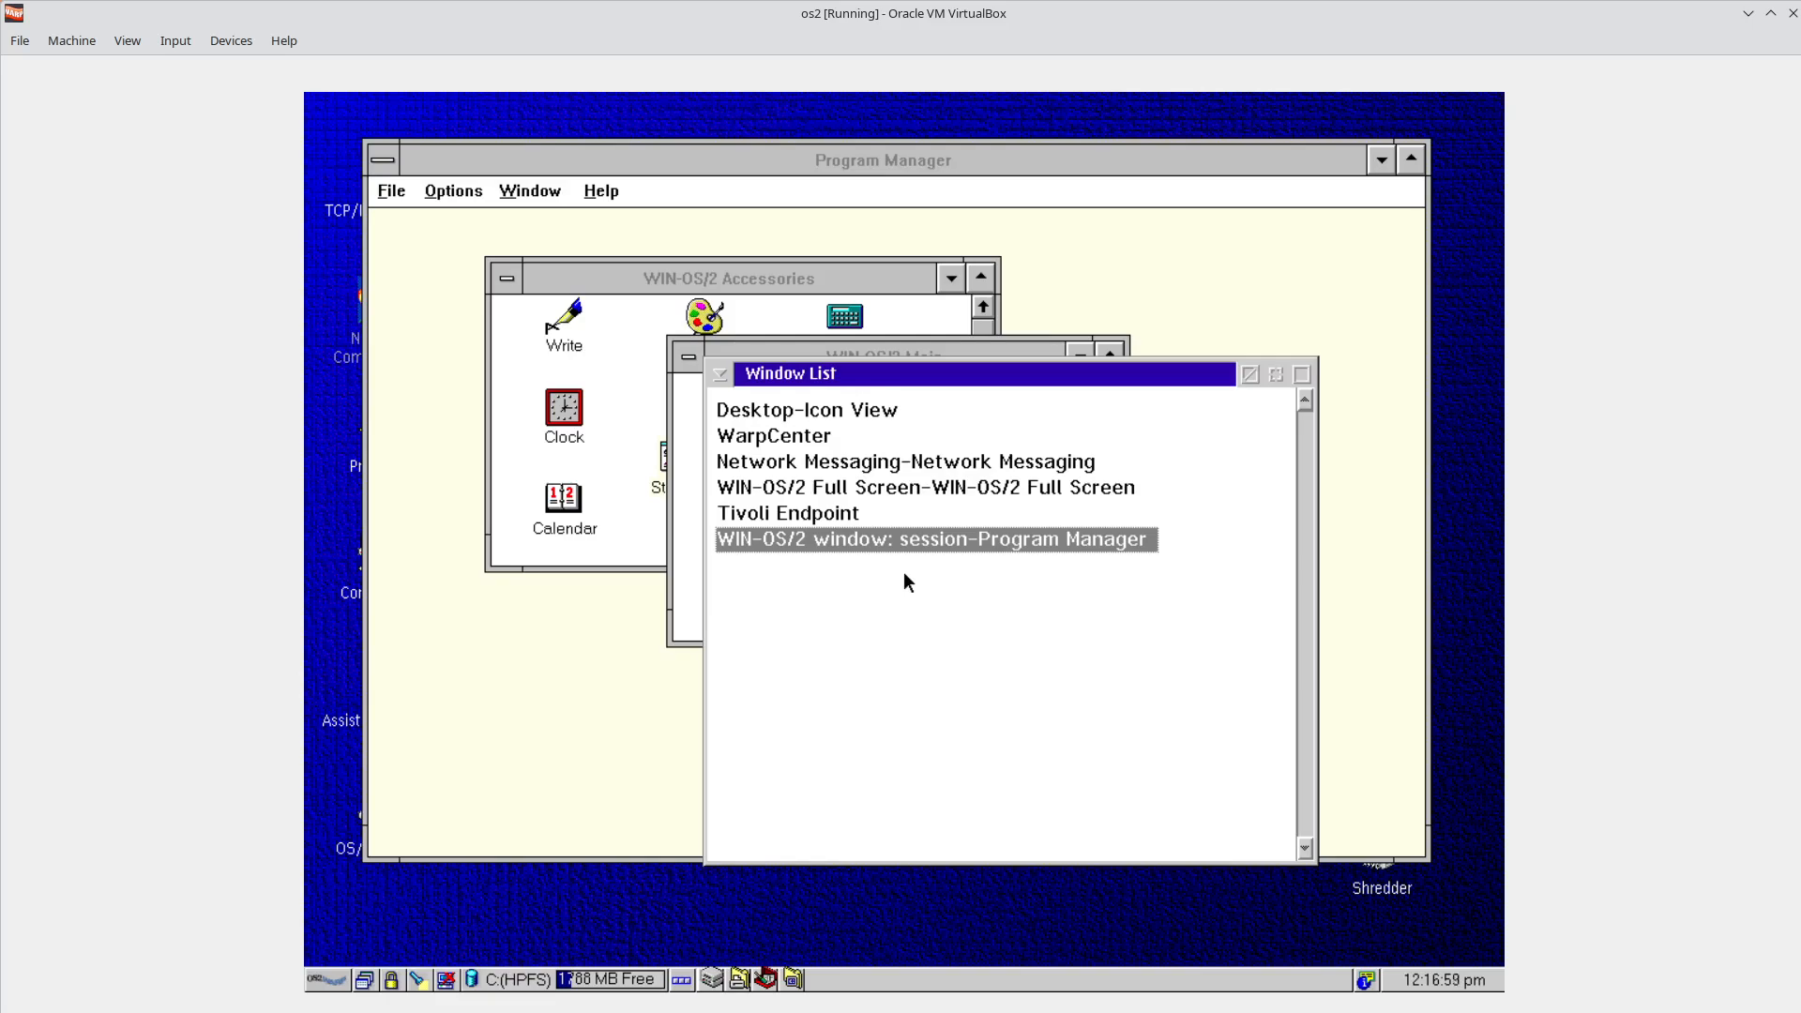
{"action": "left_click", "coordinate": [1249, 376]}
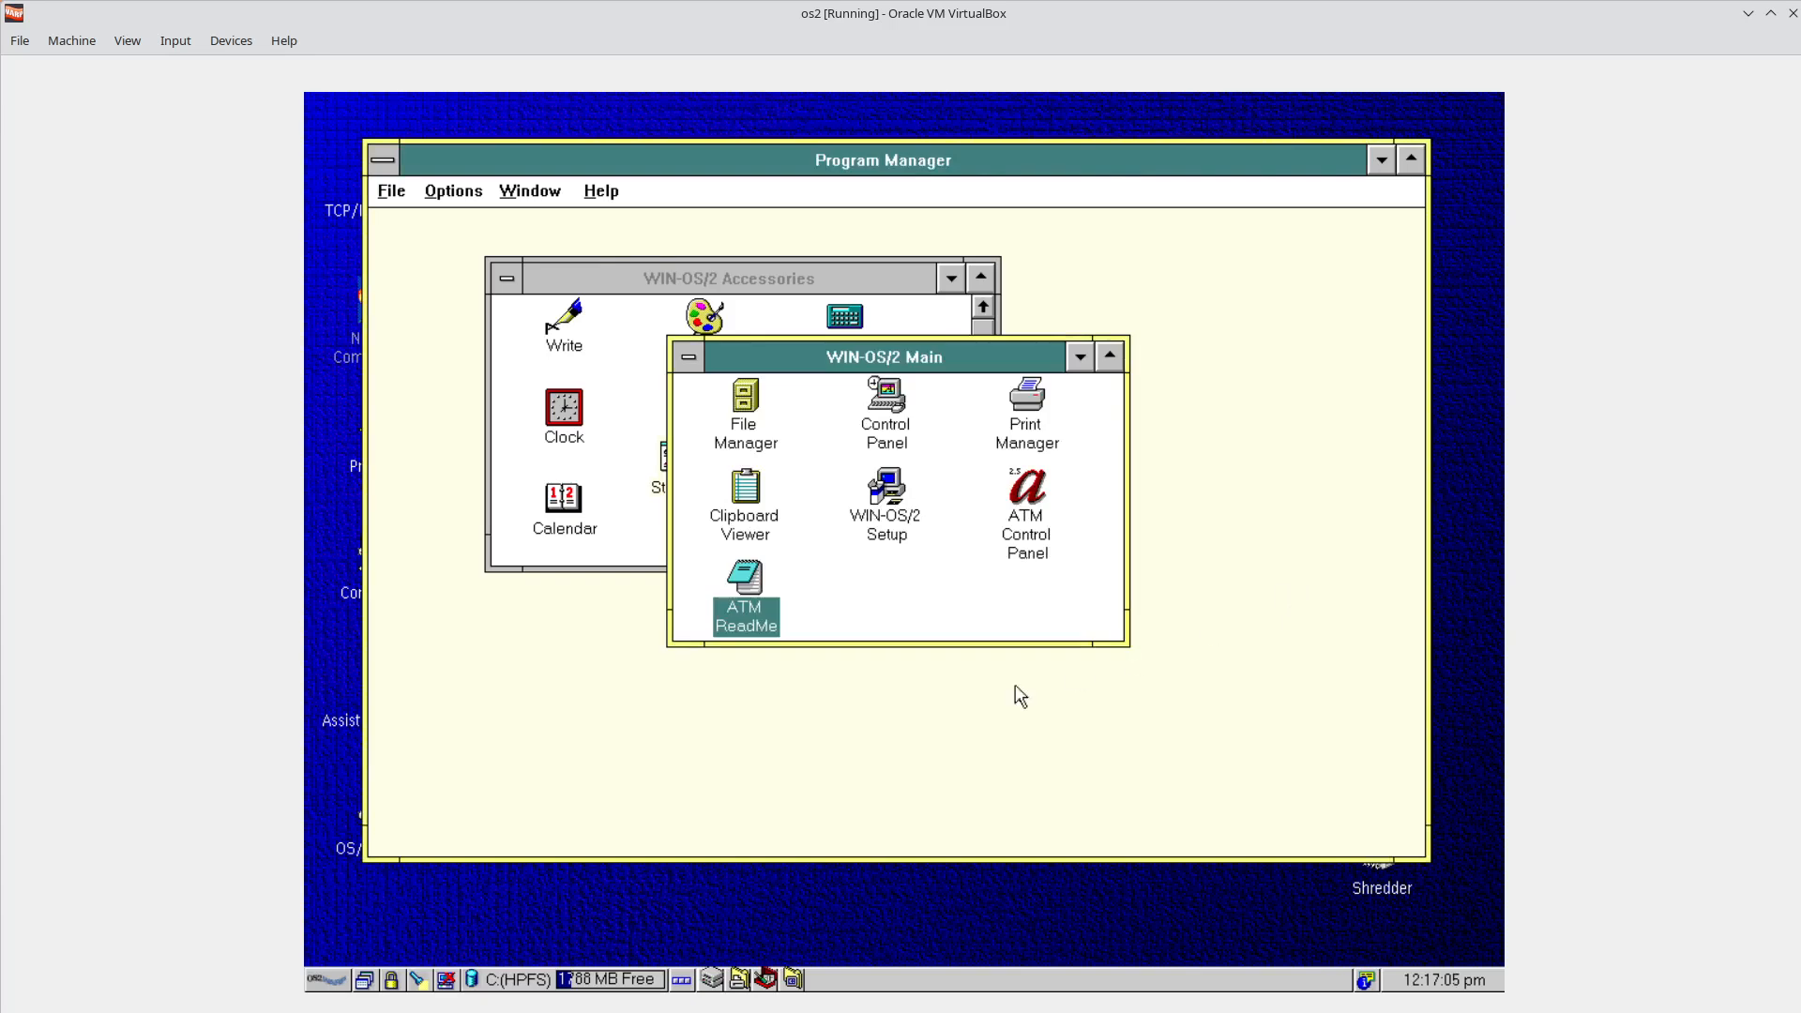
{"action": "left_click", "coordinate": [382, 163]}
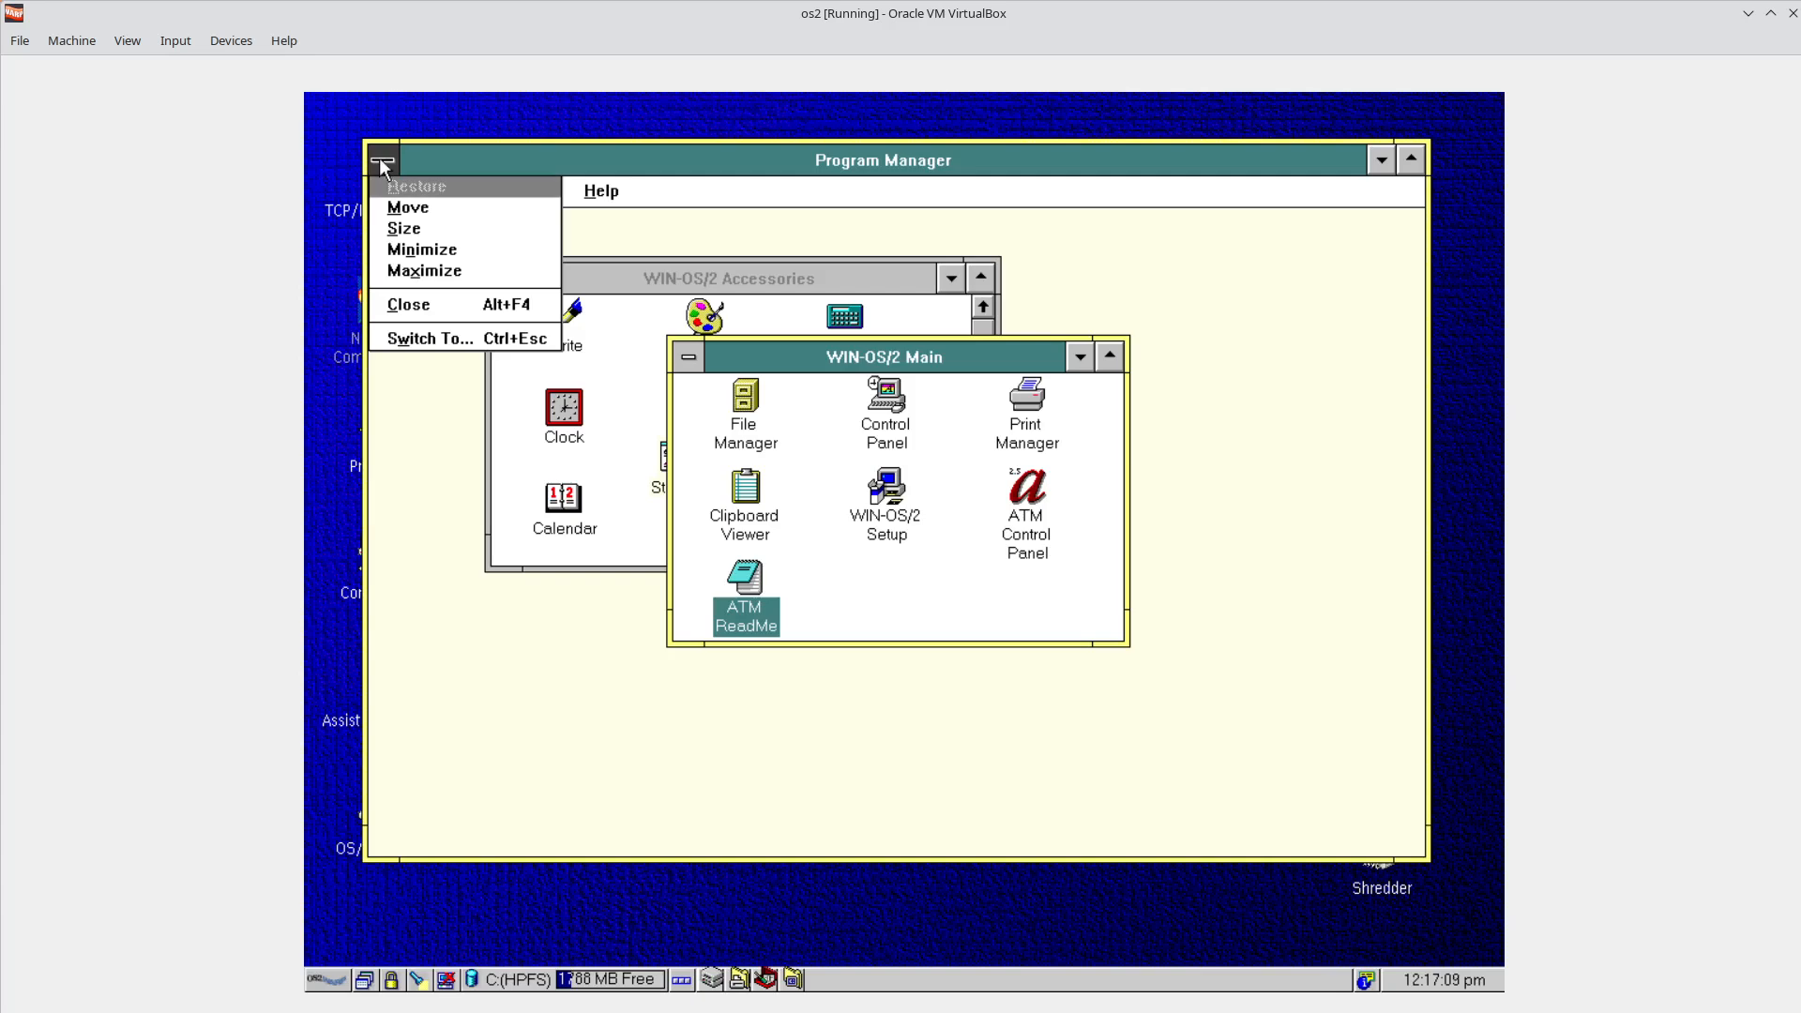
{"action": "left_click", "coordinate": [421, 339]}
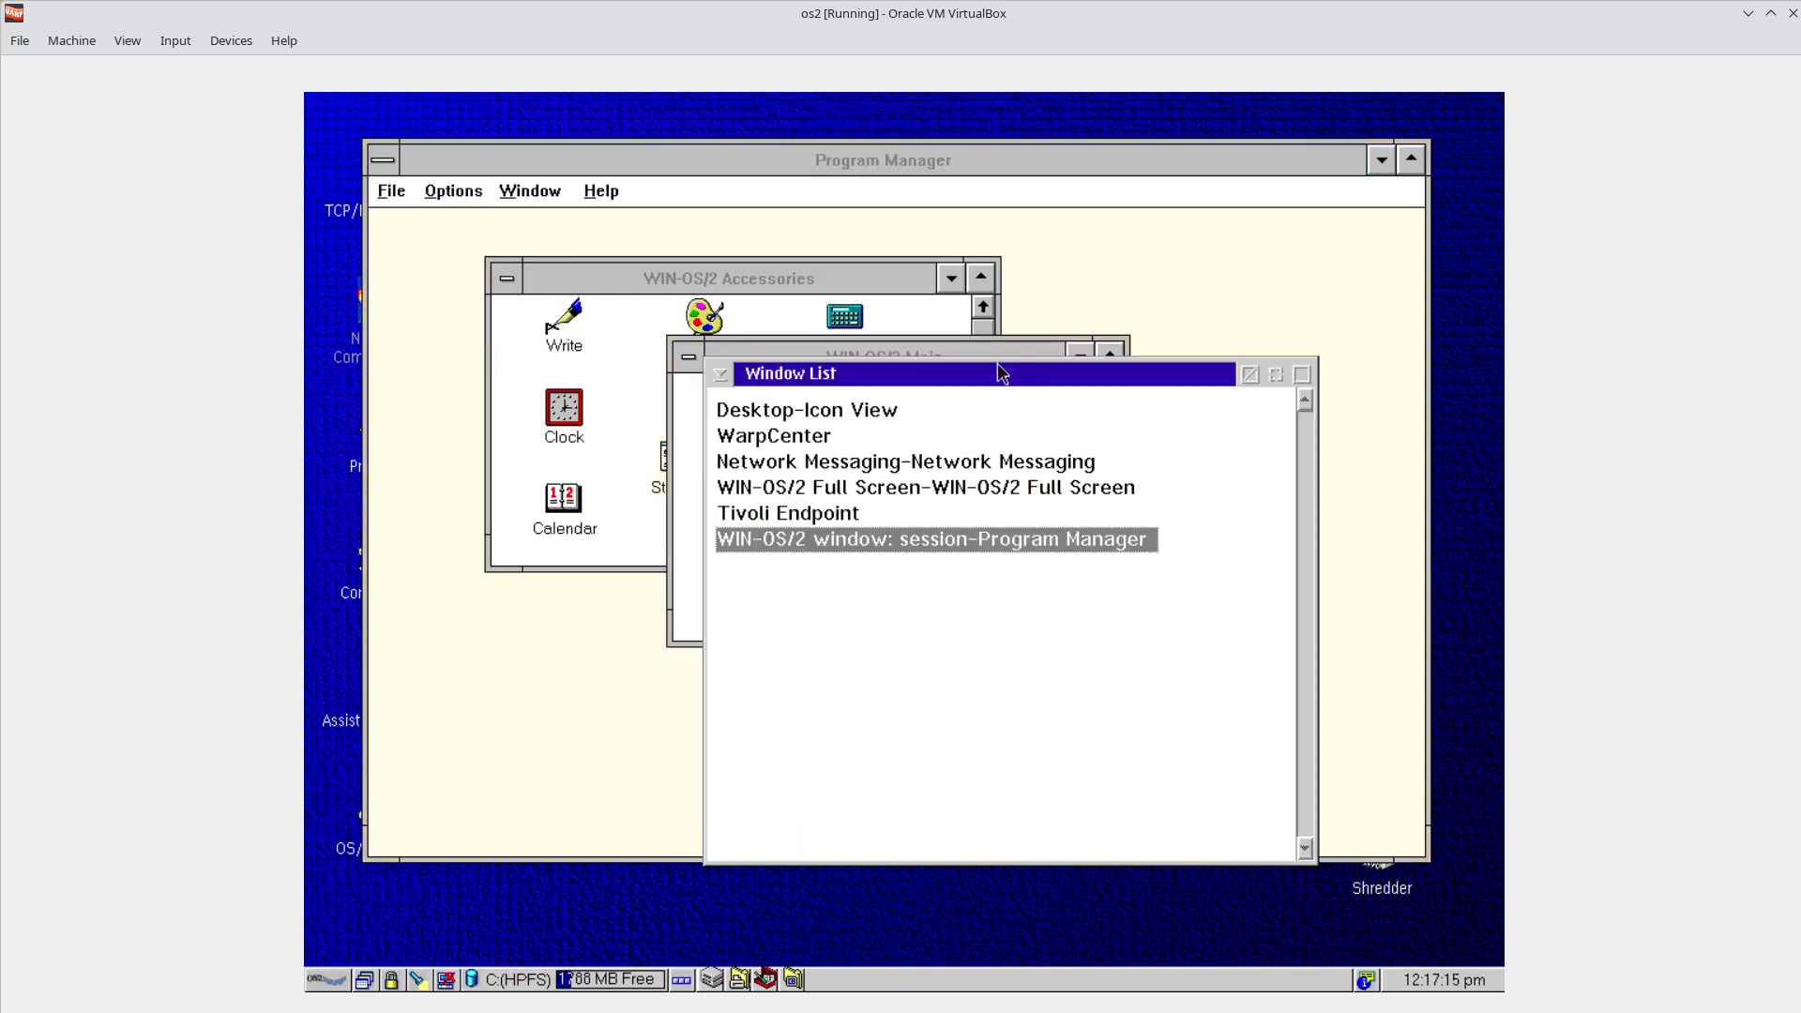
{"action": "left_click_drag", "start_coordinate": [1002, 375], "coordinate": [682, 391]}
{"action": "left_click_drag", "start_coordinate": [632, 397], "coordinate": [633, 398]}
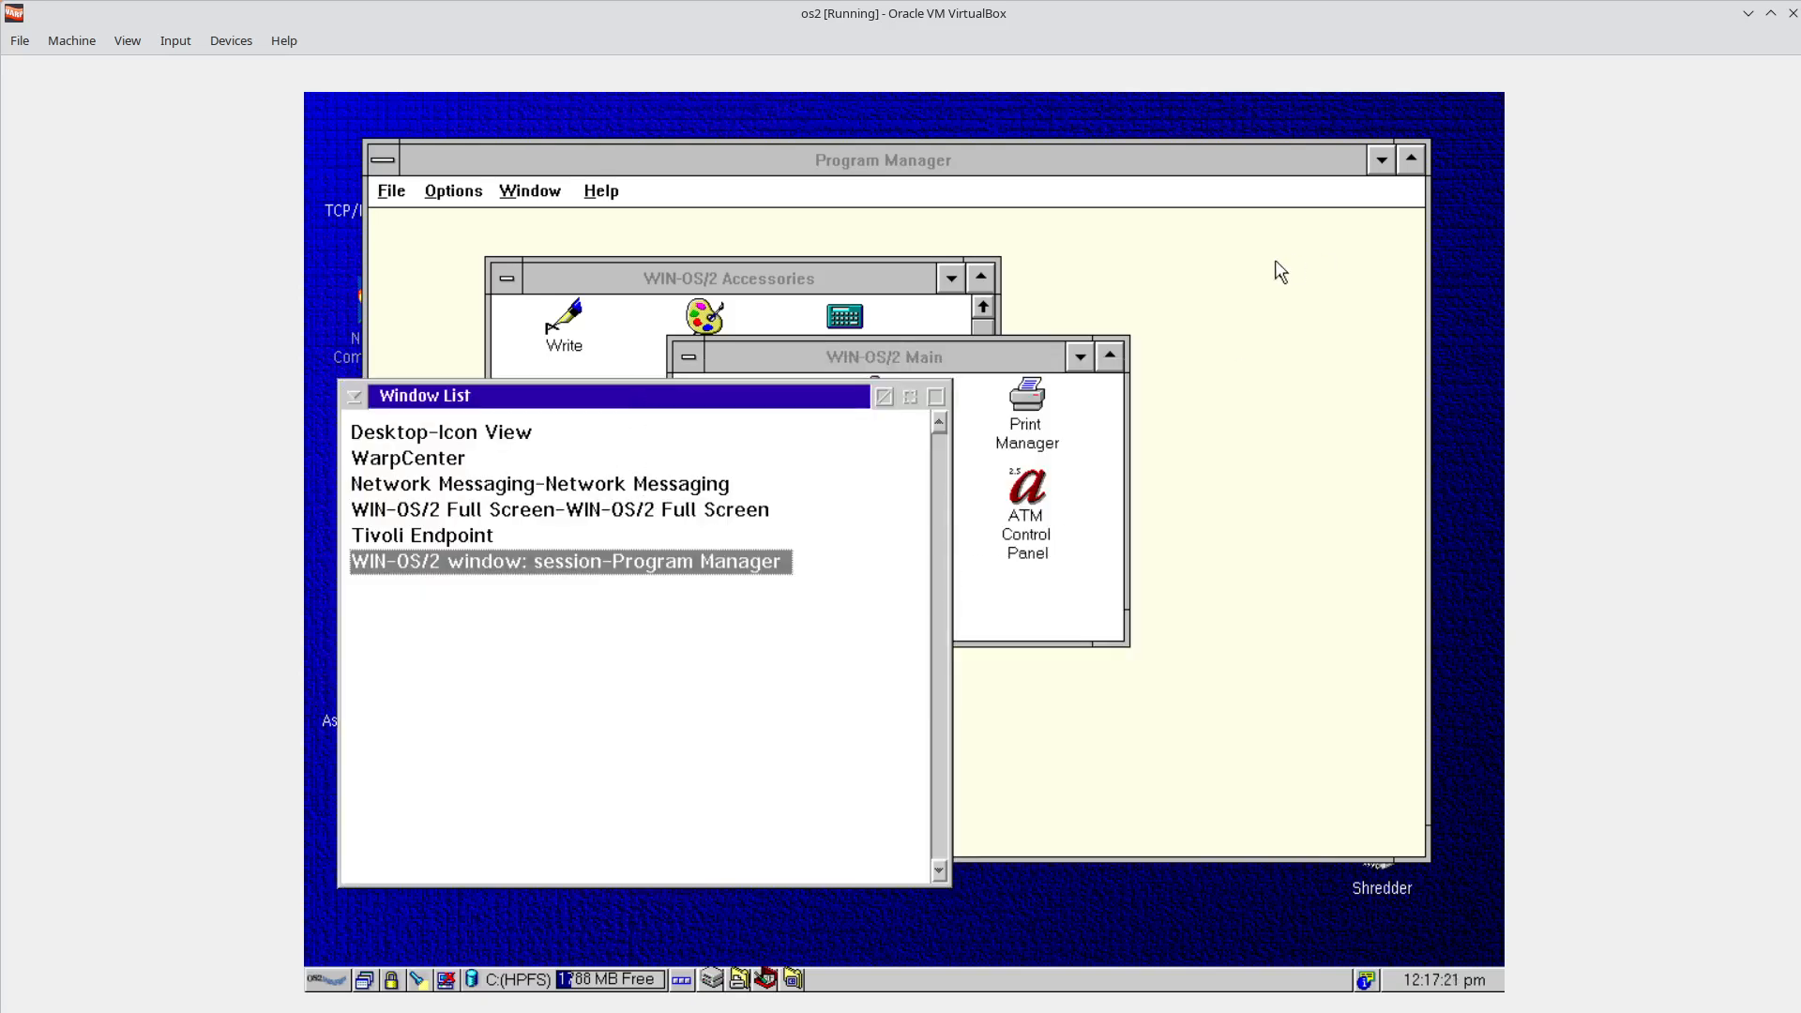
{"action": "key", "text": "Return"}
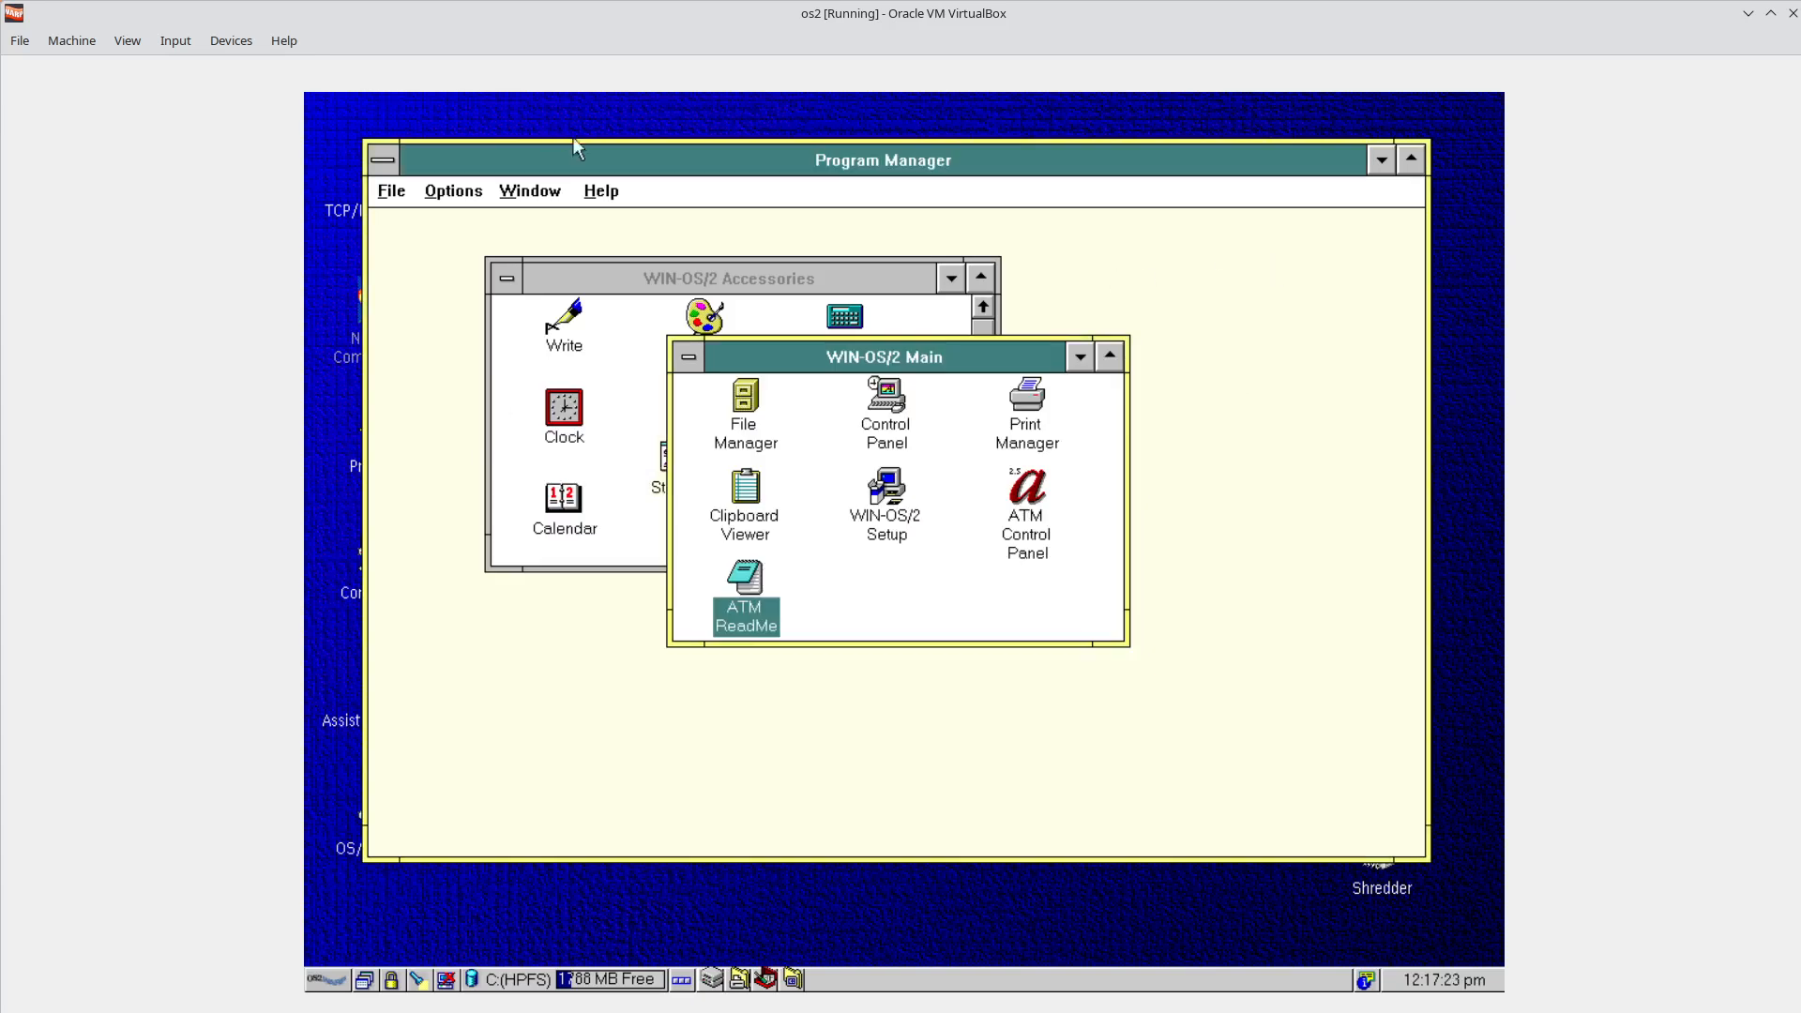
{"action": "left_click", "coordinate": [604, 152]}
Move Program Manager right and return to it through the Window List.
{"action": "left_click_drag", "start_coordinate": [604, 152], "coordinate": [742, 149]}
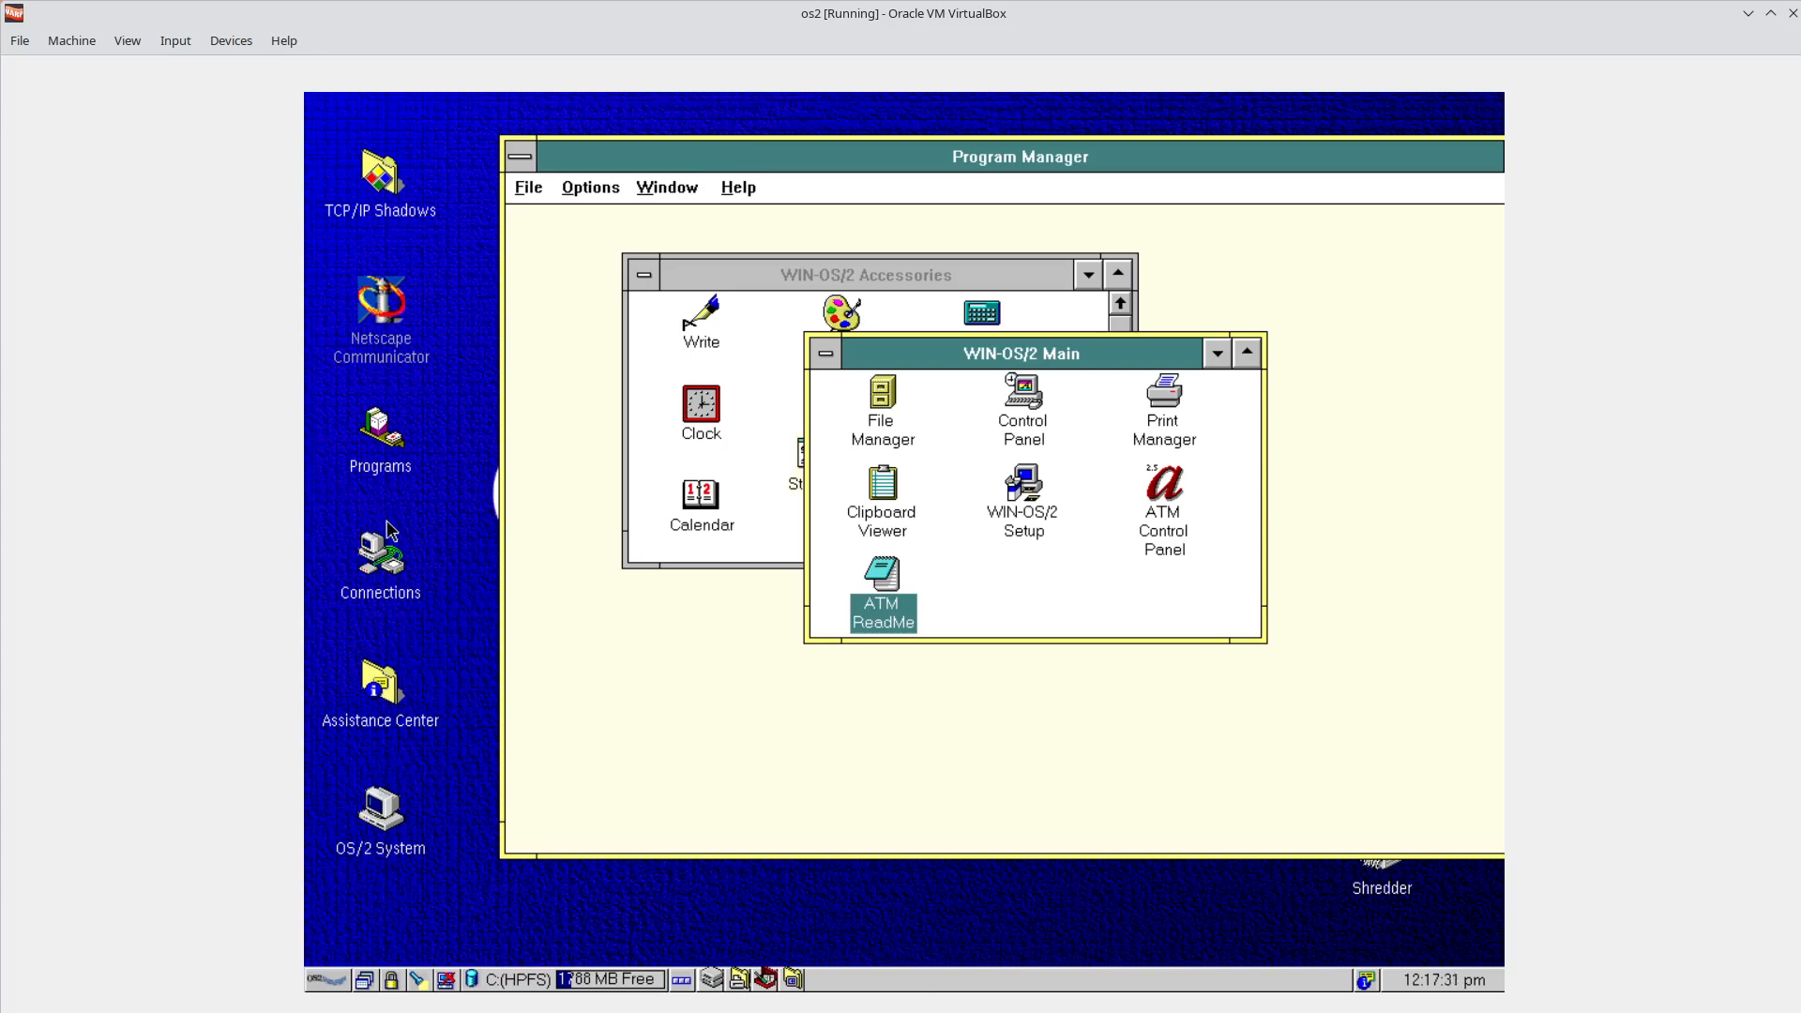
{"action": "left_click", "coordinate": [521, 157]}
{"action": "left_click", "coordinate": [574, 335]}
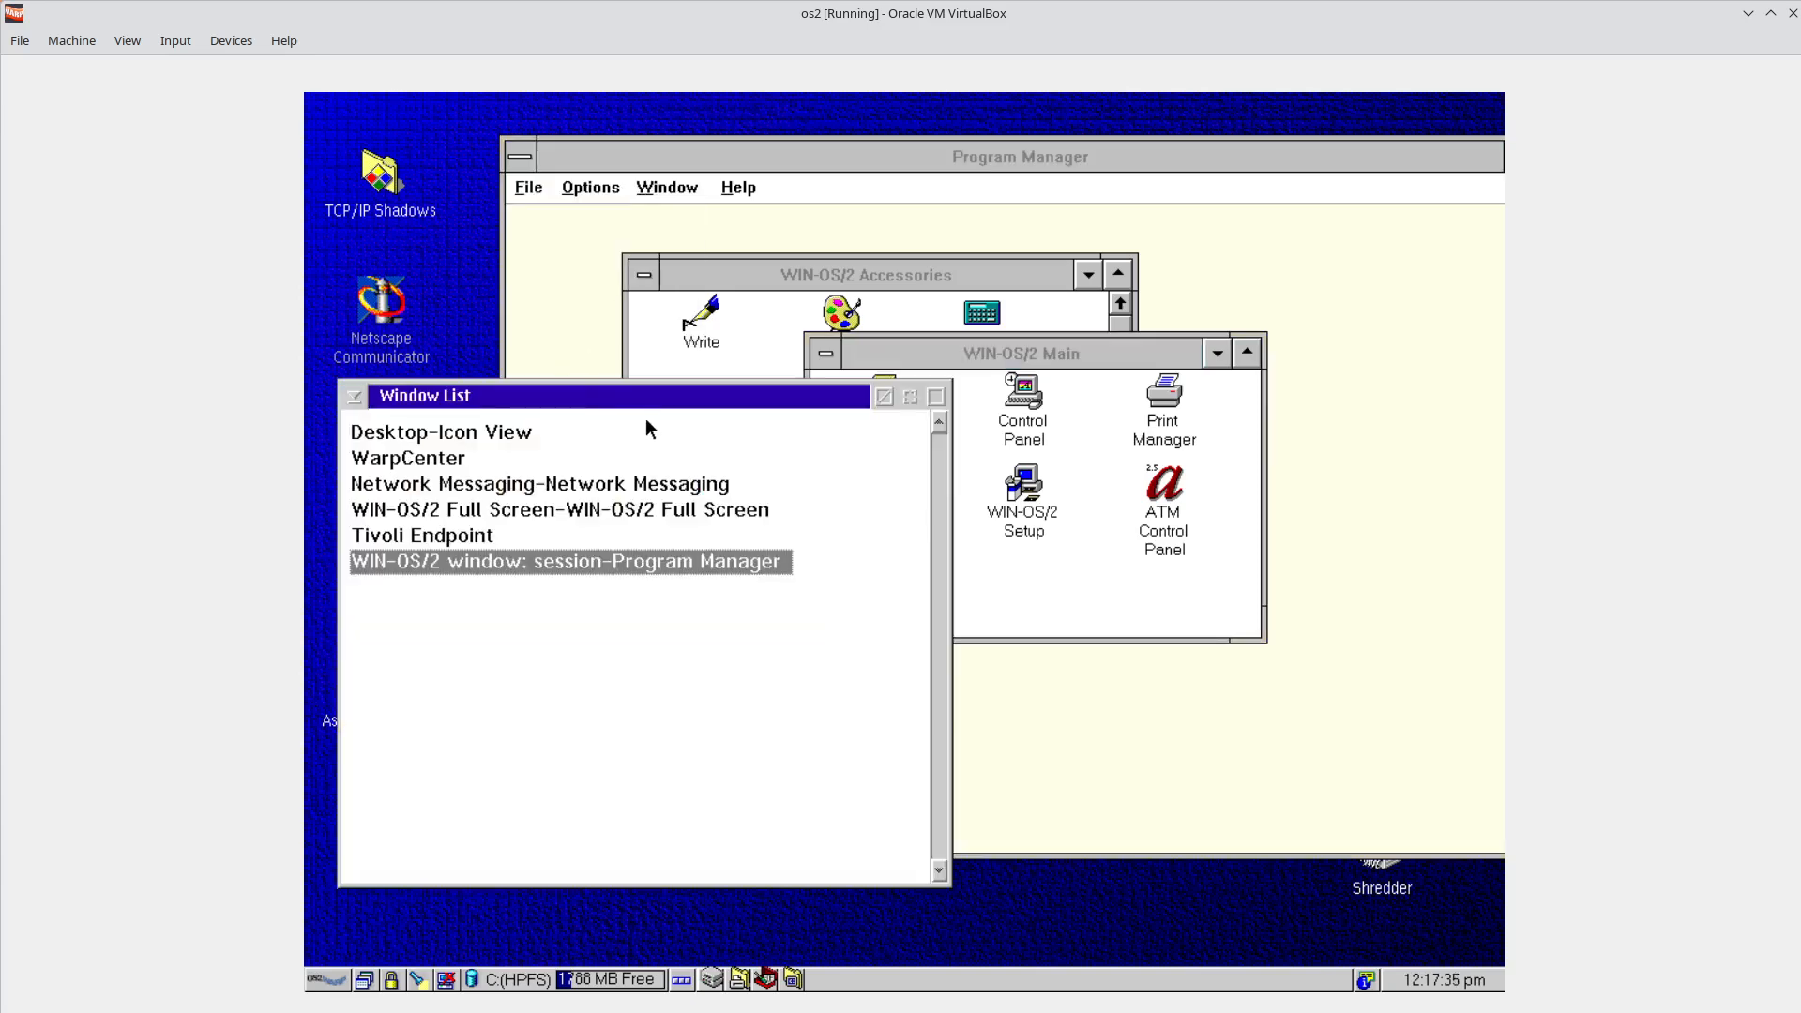
{"action": "left_click", "coordinate": [365, 980]}
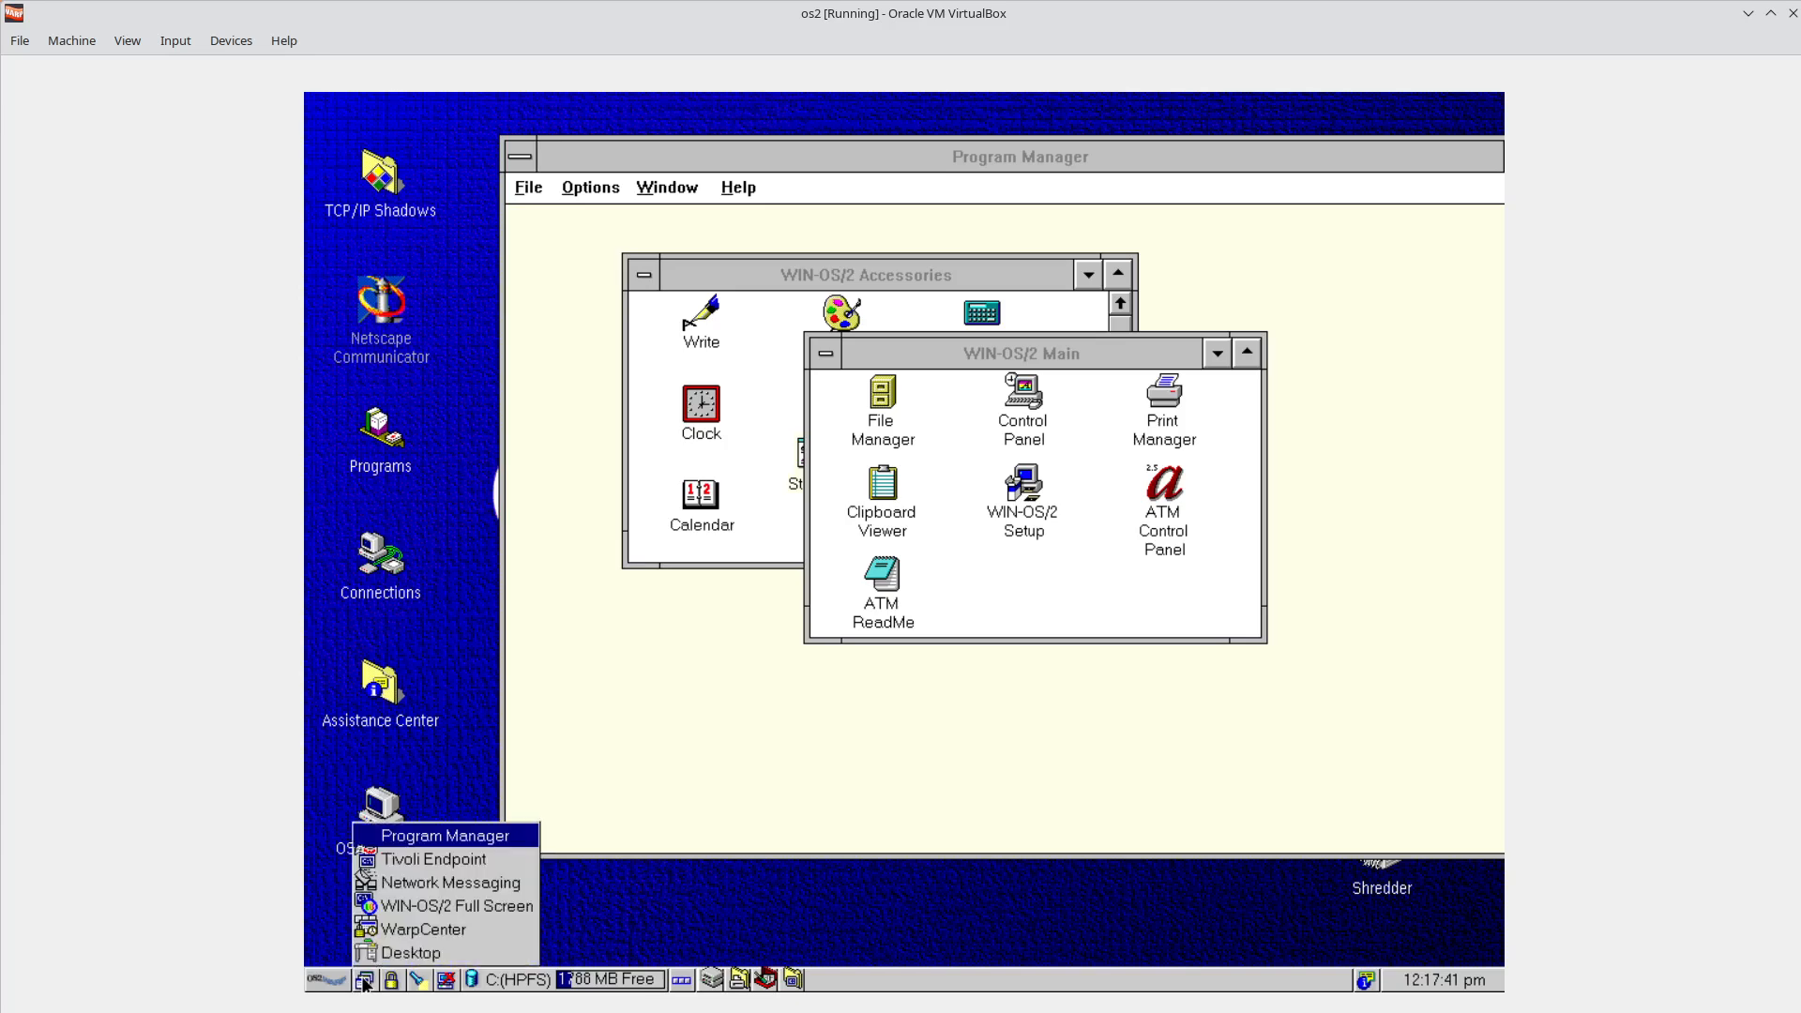
{"action": "left_click", "coordinate": [823, 695]}
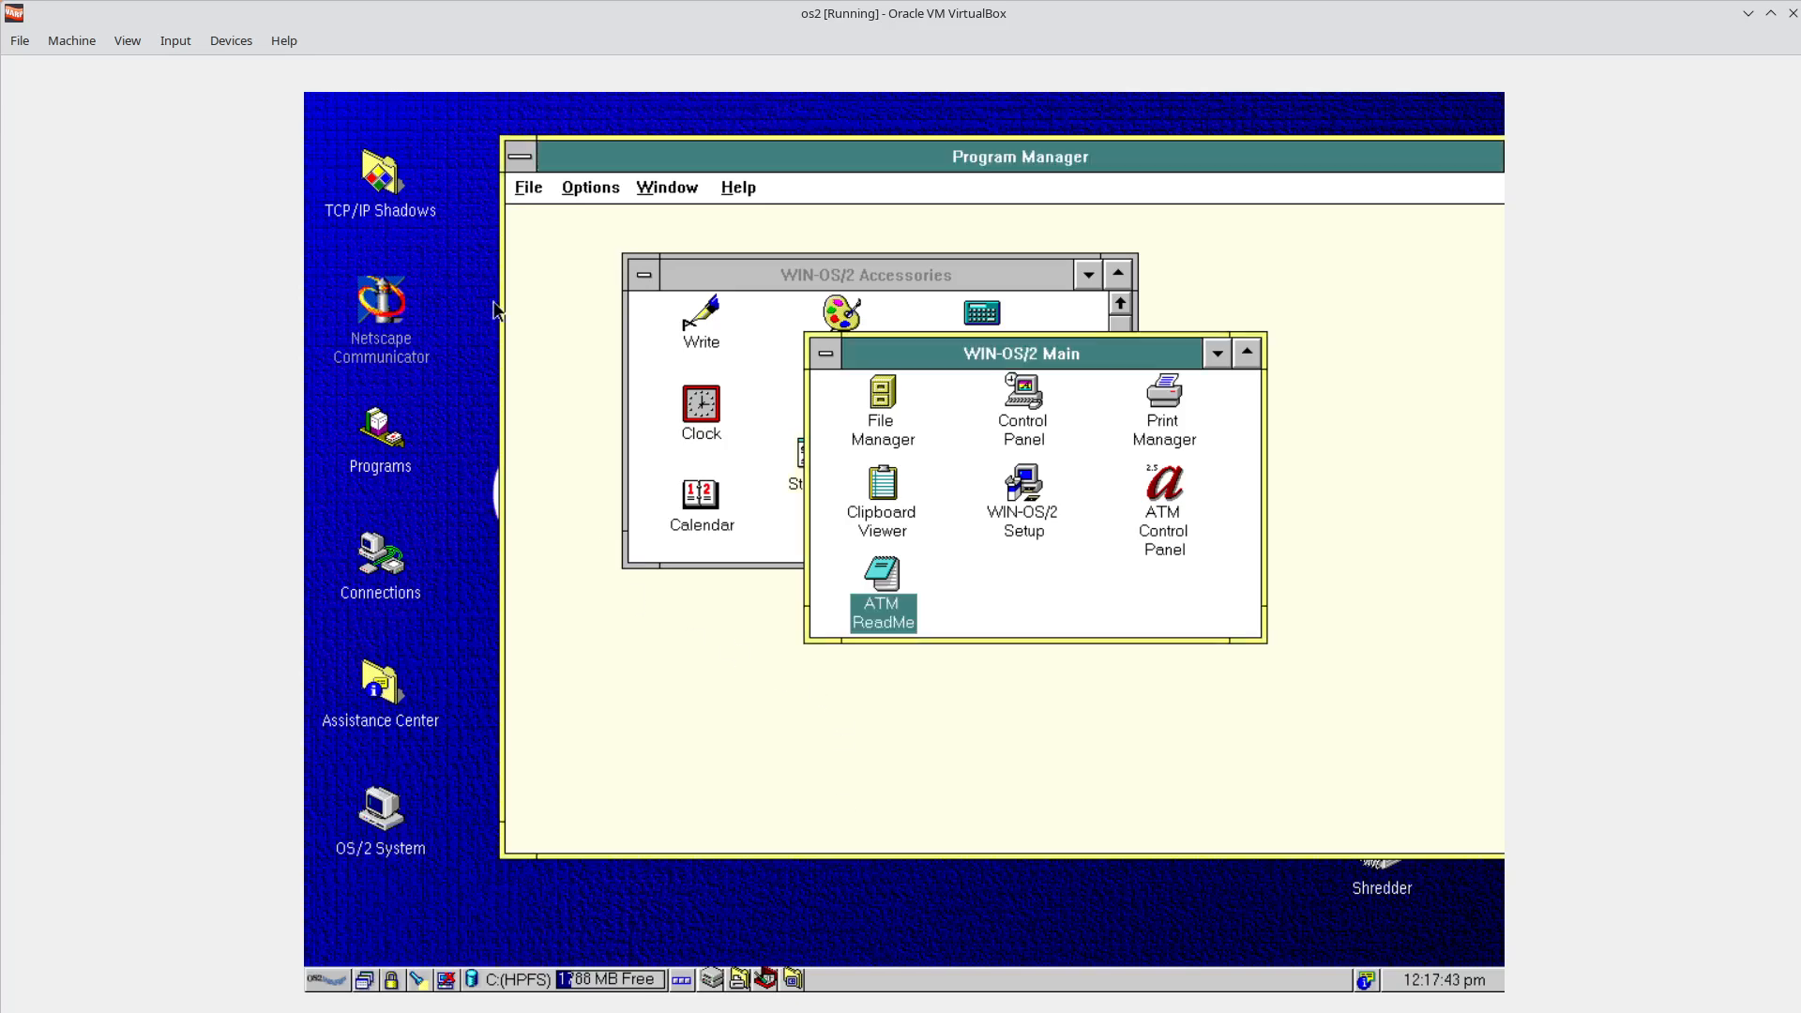
Reopen the Window List from Program Manager's system menu, then drag Program Manager into place.
{"action": "left_click", "coordinate": [519, 156]}
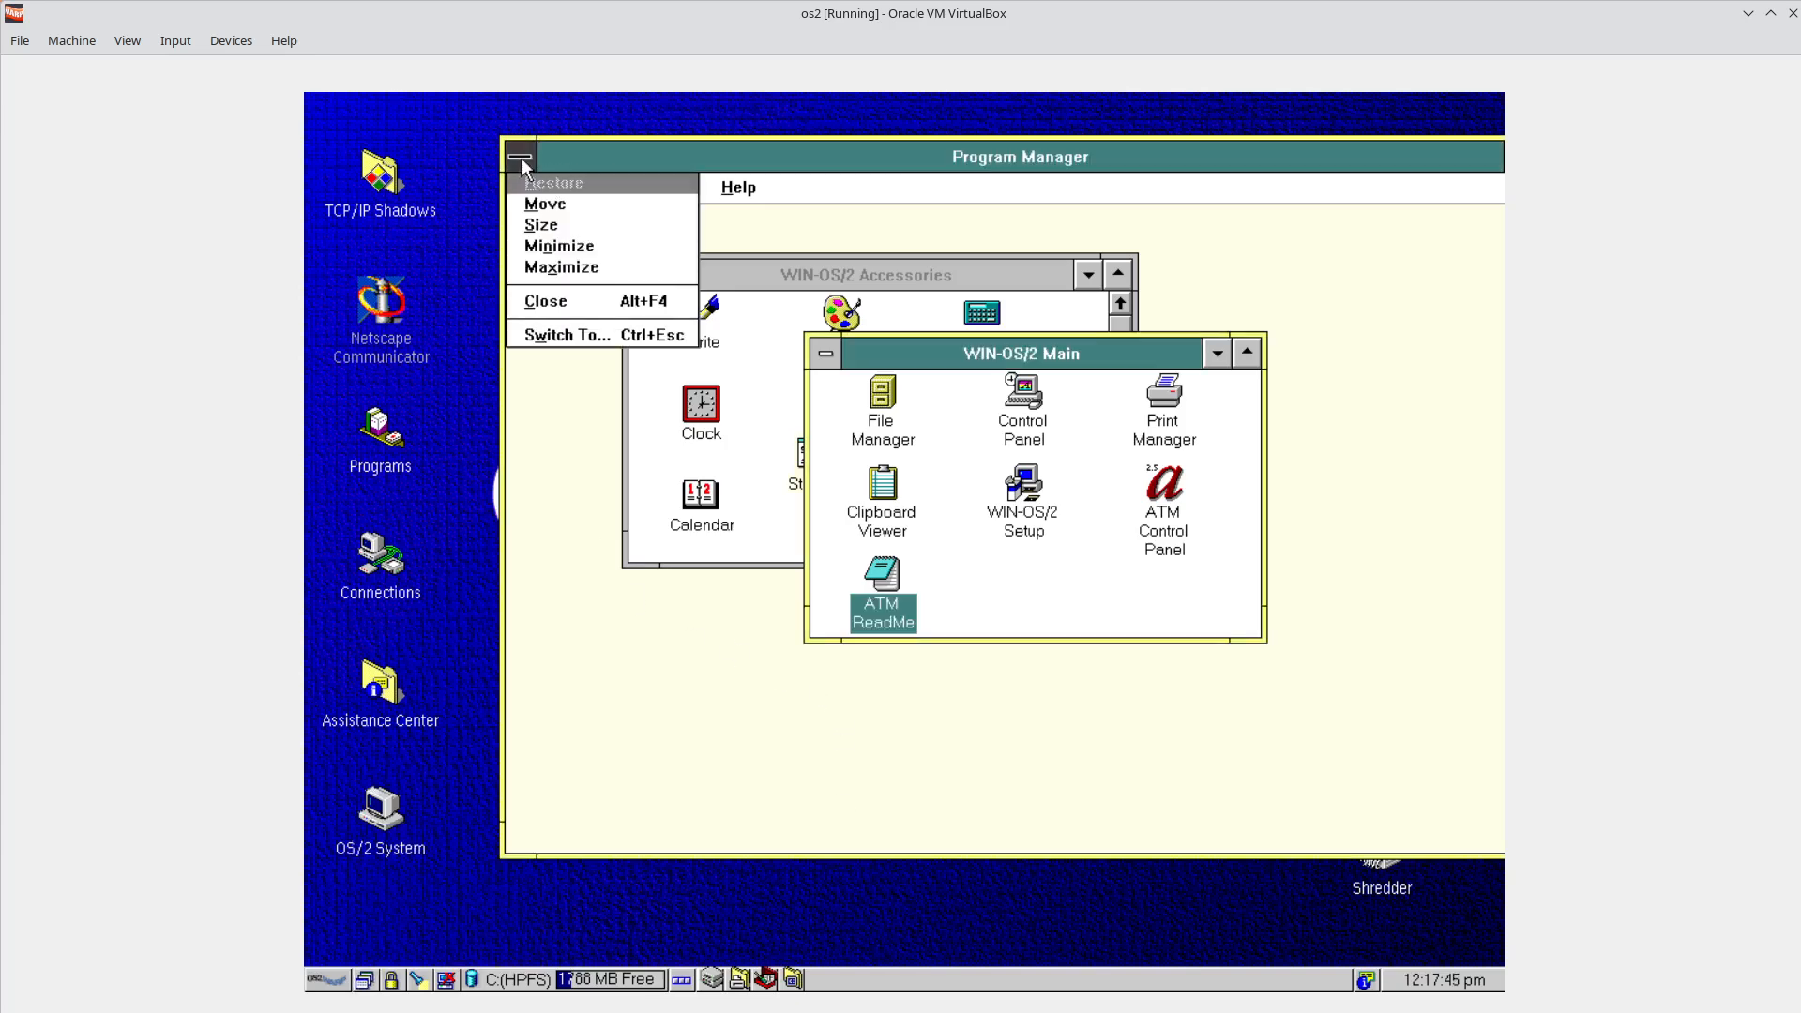
{"action": "left_click", "coordinate": [546, 332]}
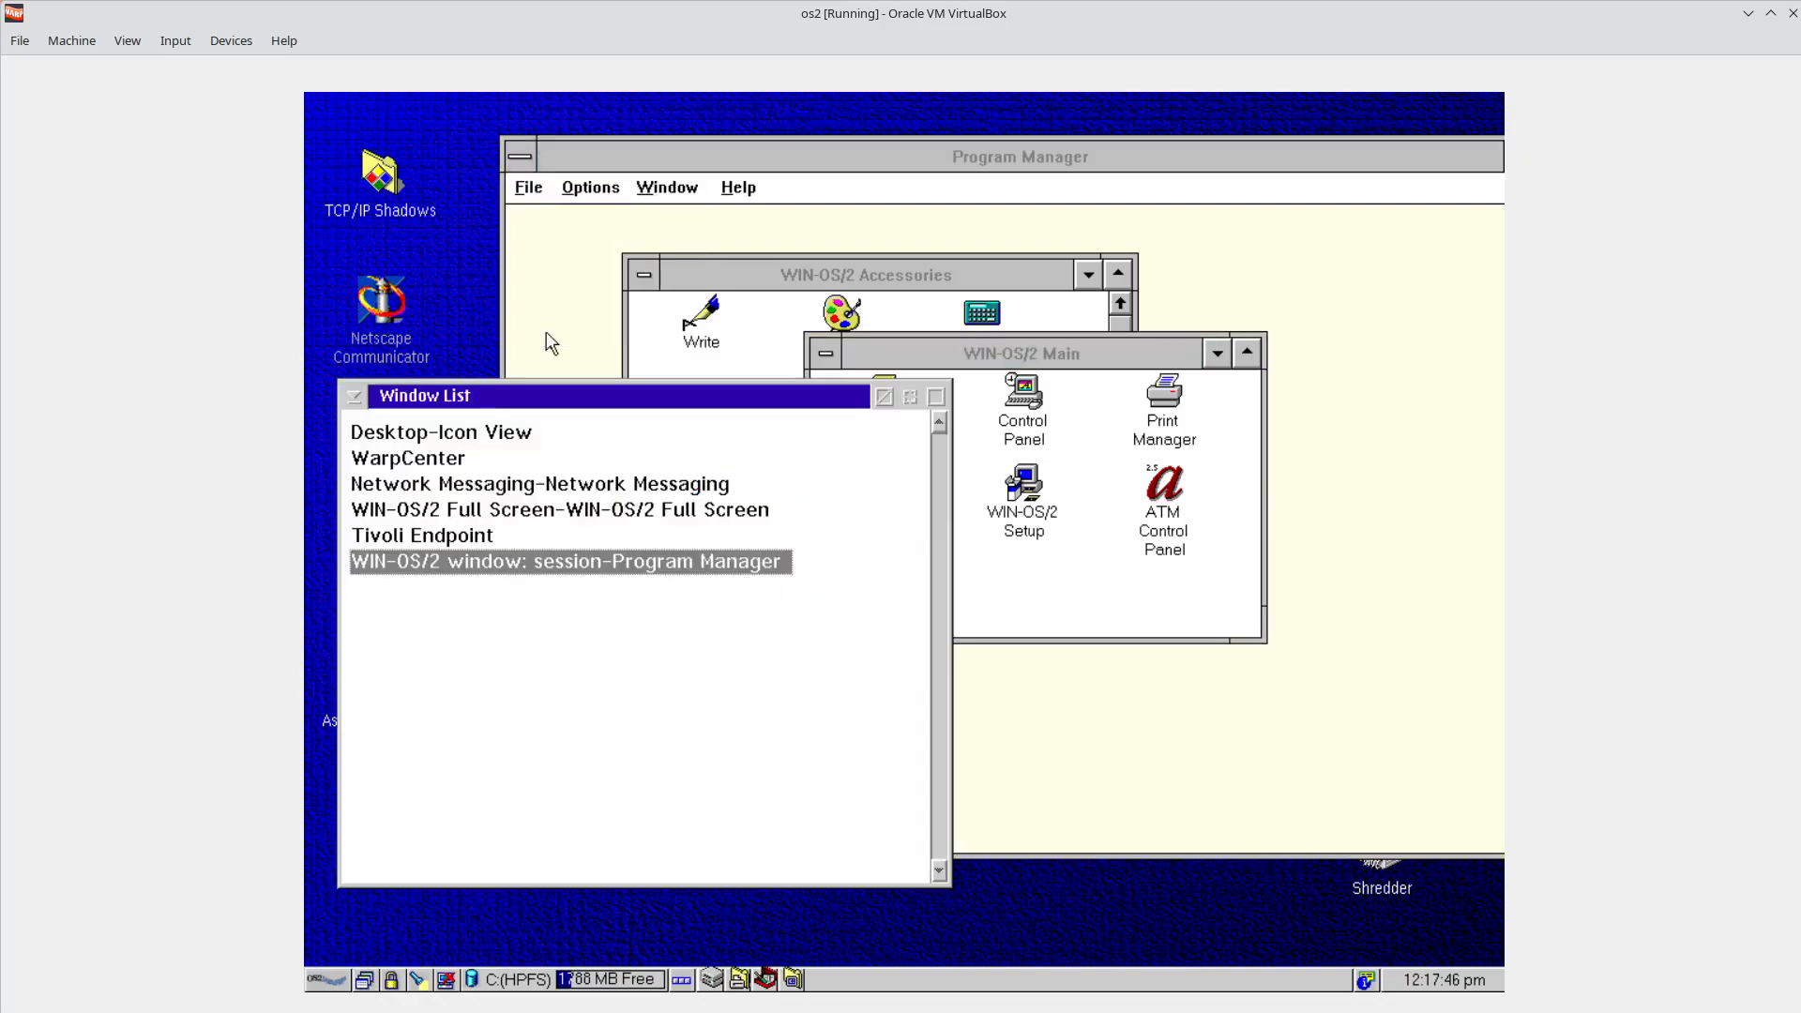
{"action": "left_click", "coordinate": [790, 156]}
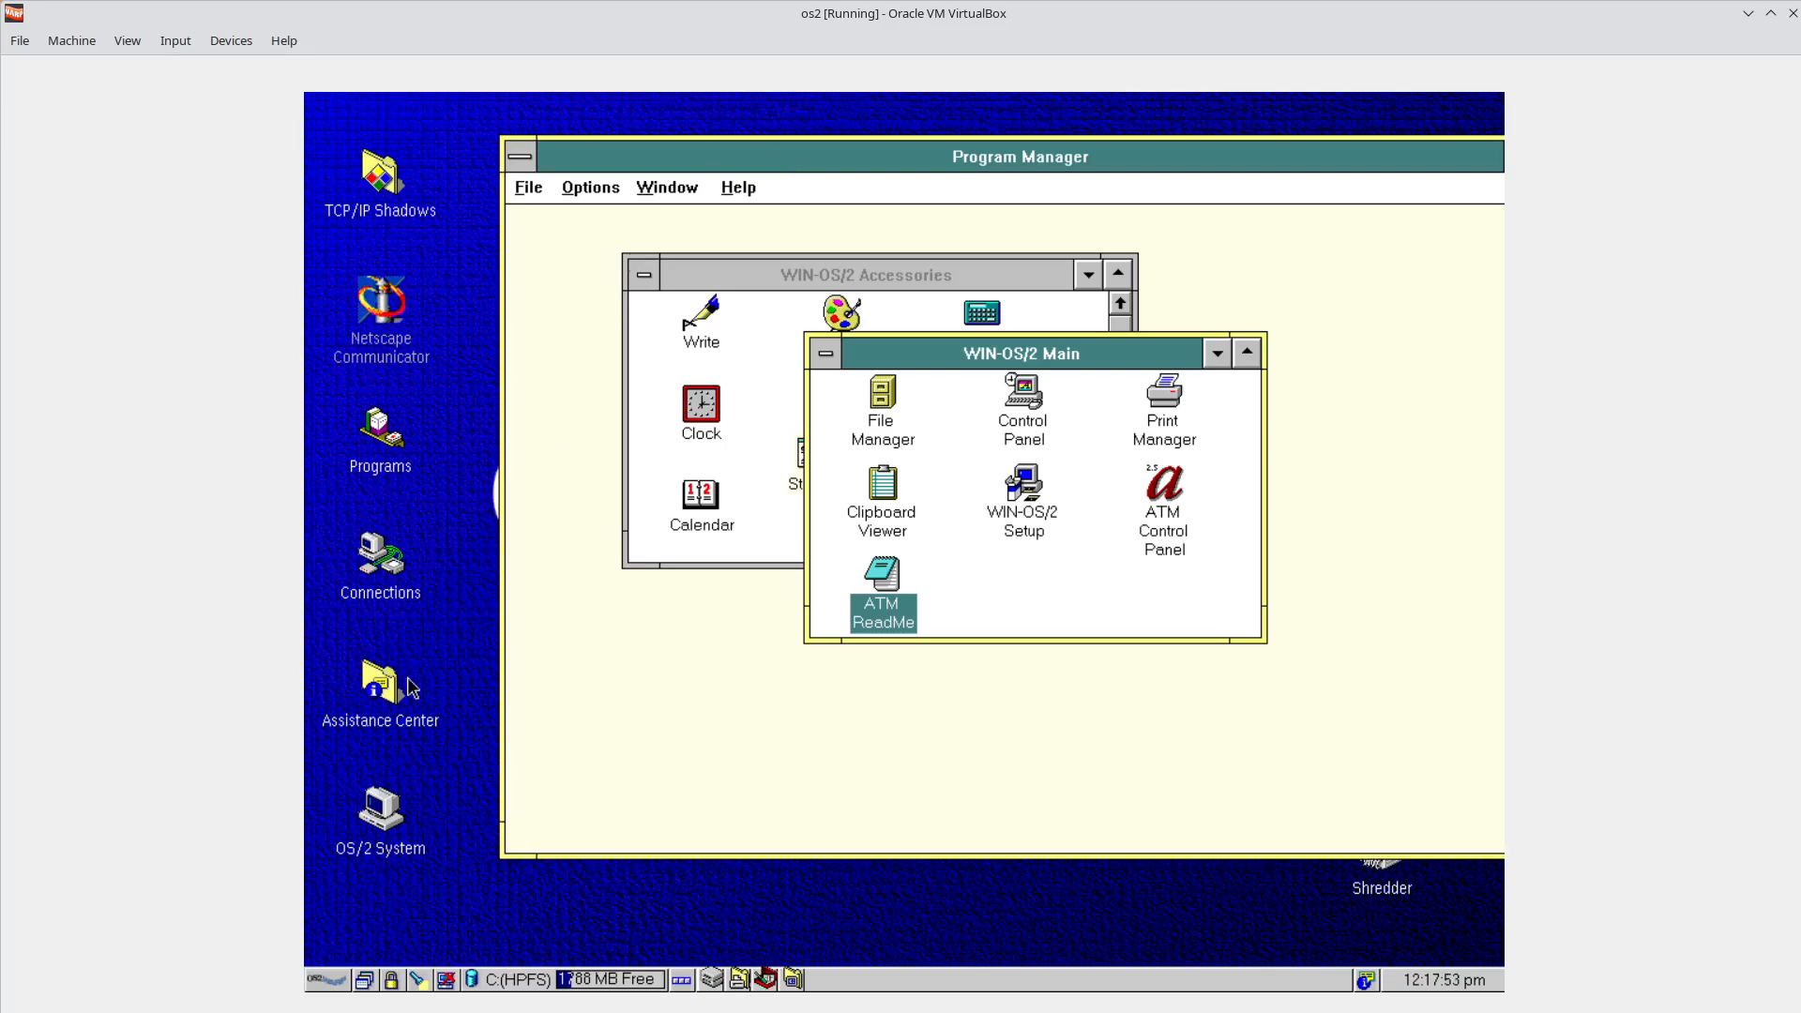
{"action": "left_click", "coordinate": [366, 981]}
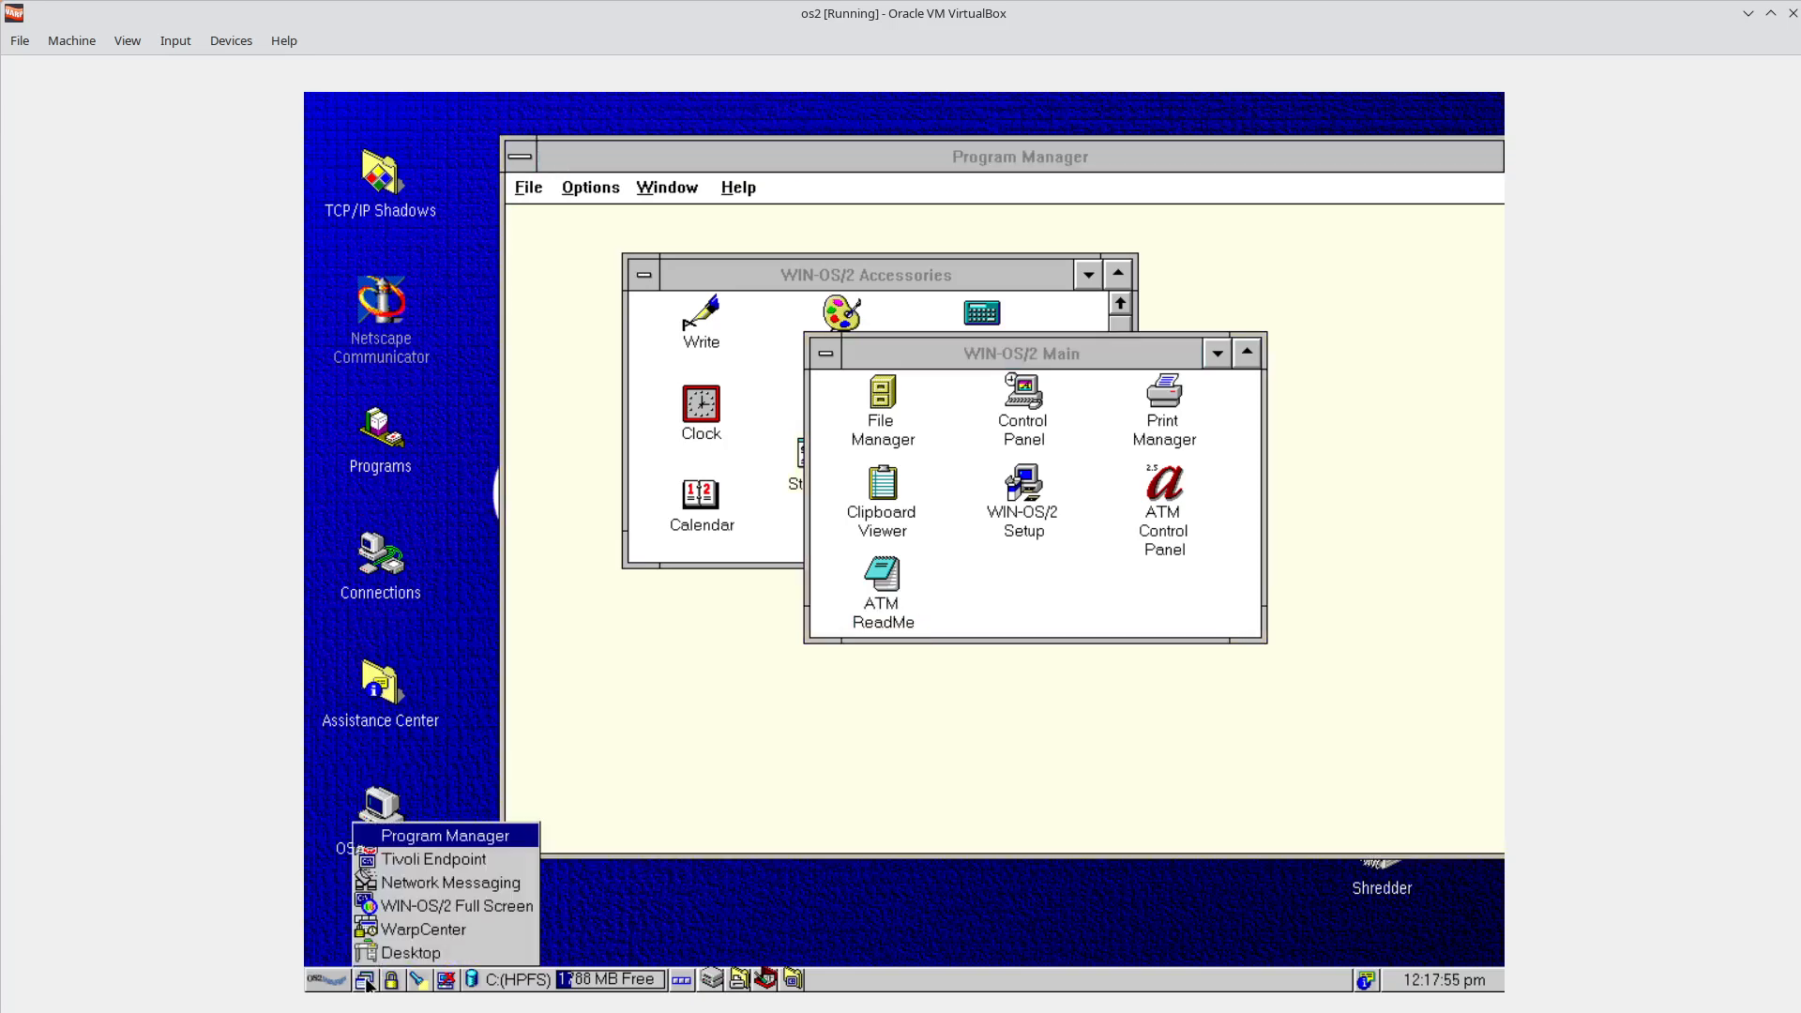
{"action": "left_click", "coordinate": [366, 982]}
{"action": "left_click", "coordinate": [770, 950]}
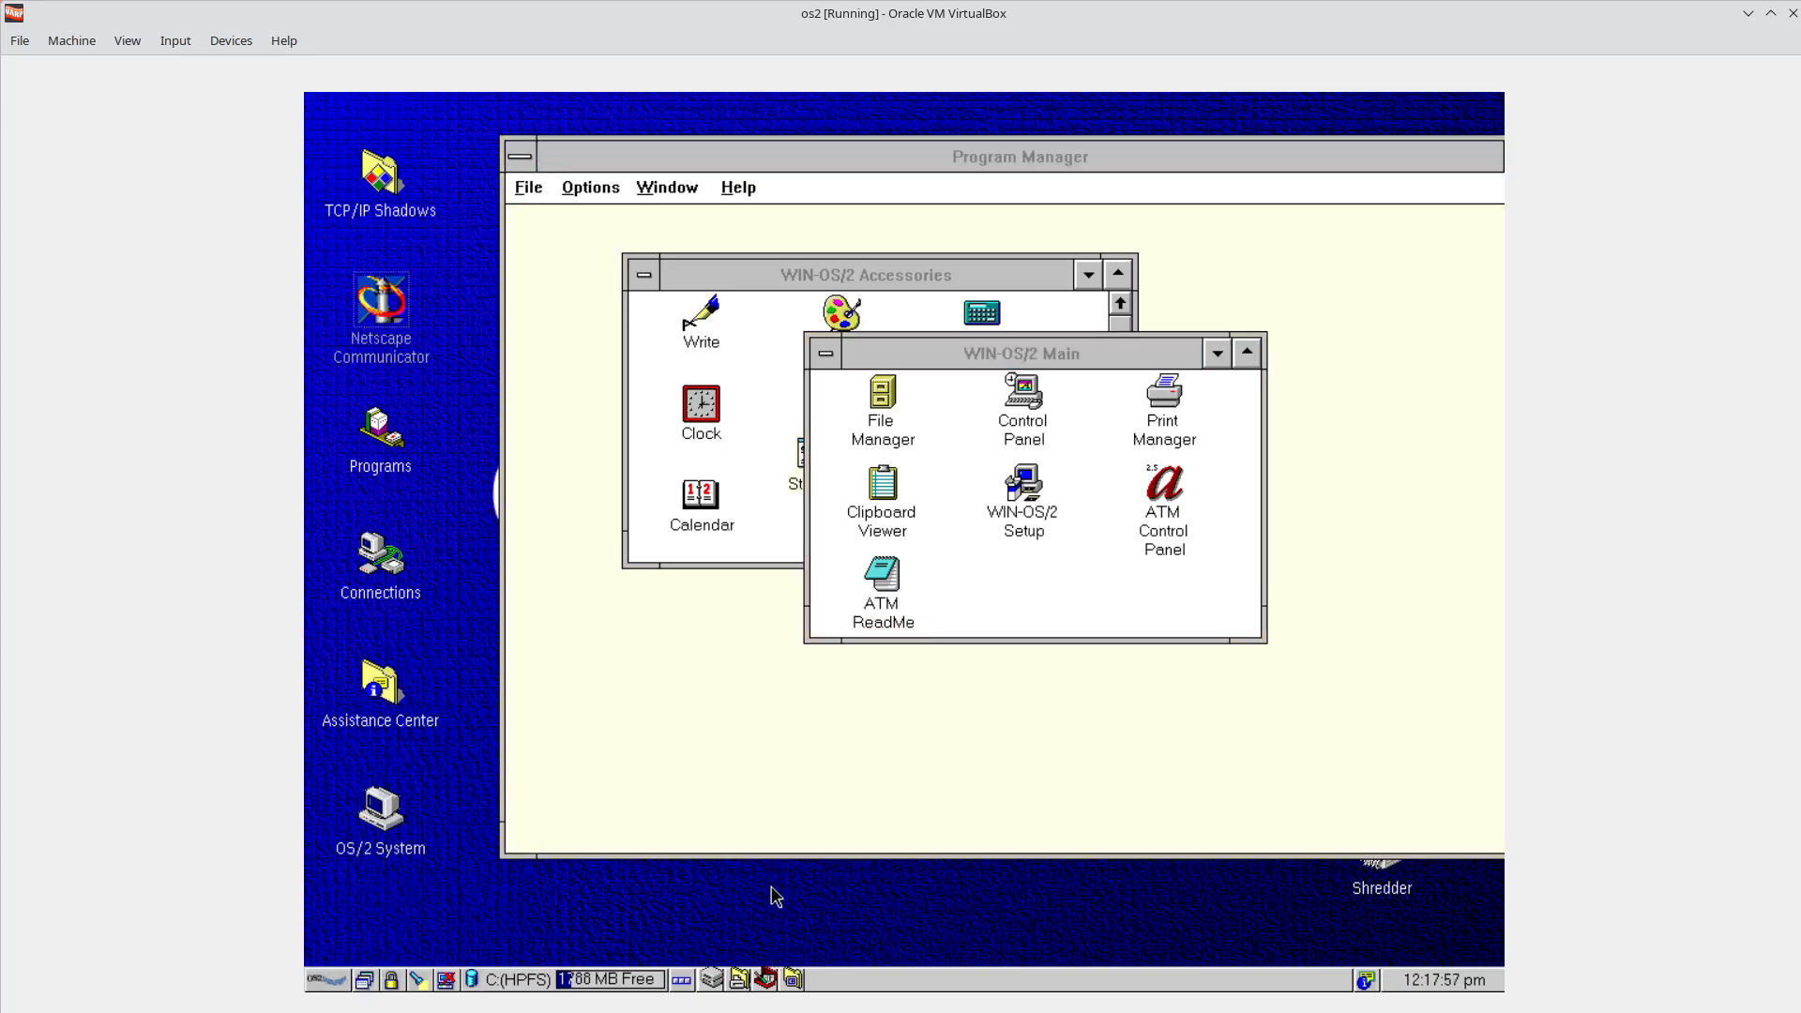
{"action": "left_click", "coordinate": [518, 162]}
{"action": "left_click", "coordinate": [605, 332]}
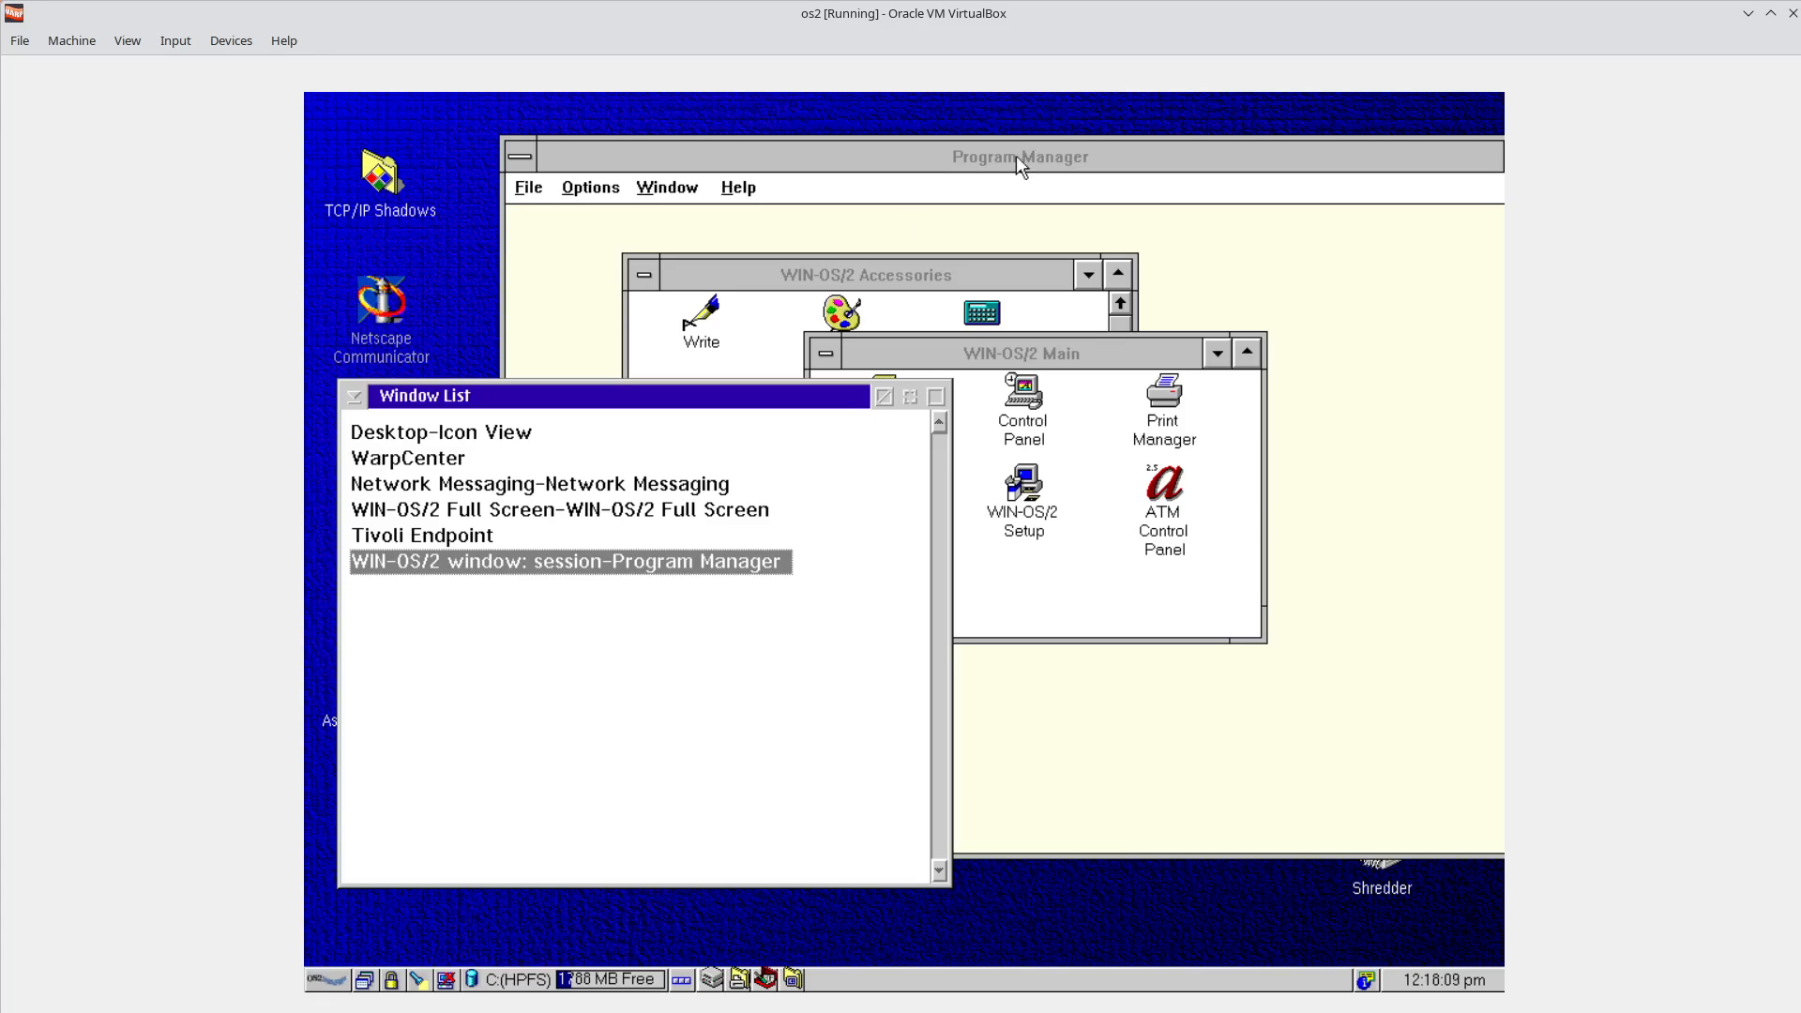
{"action": "left_click_drag", "start_coordinate": [1018, 166], "coordinate": [983, 192]}
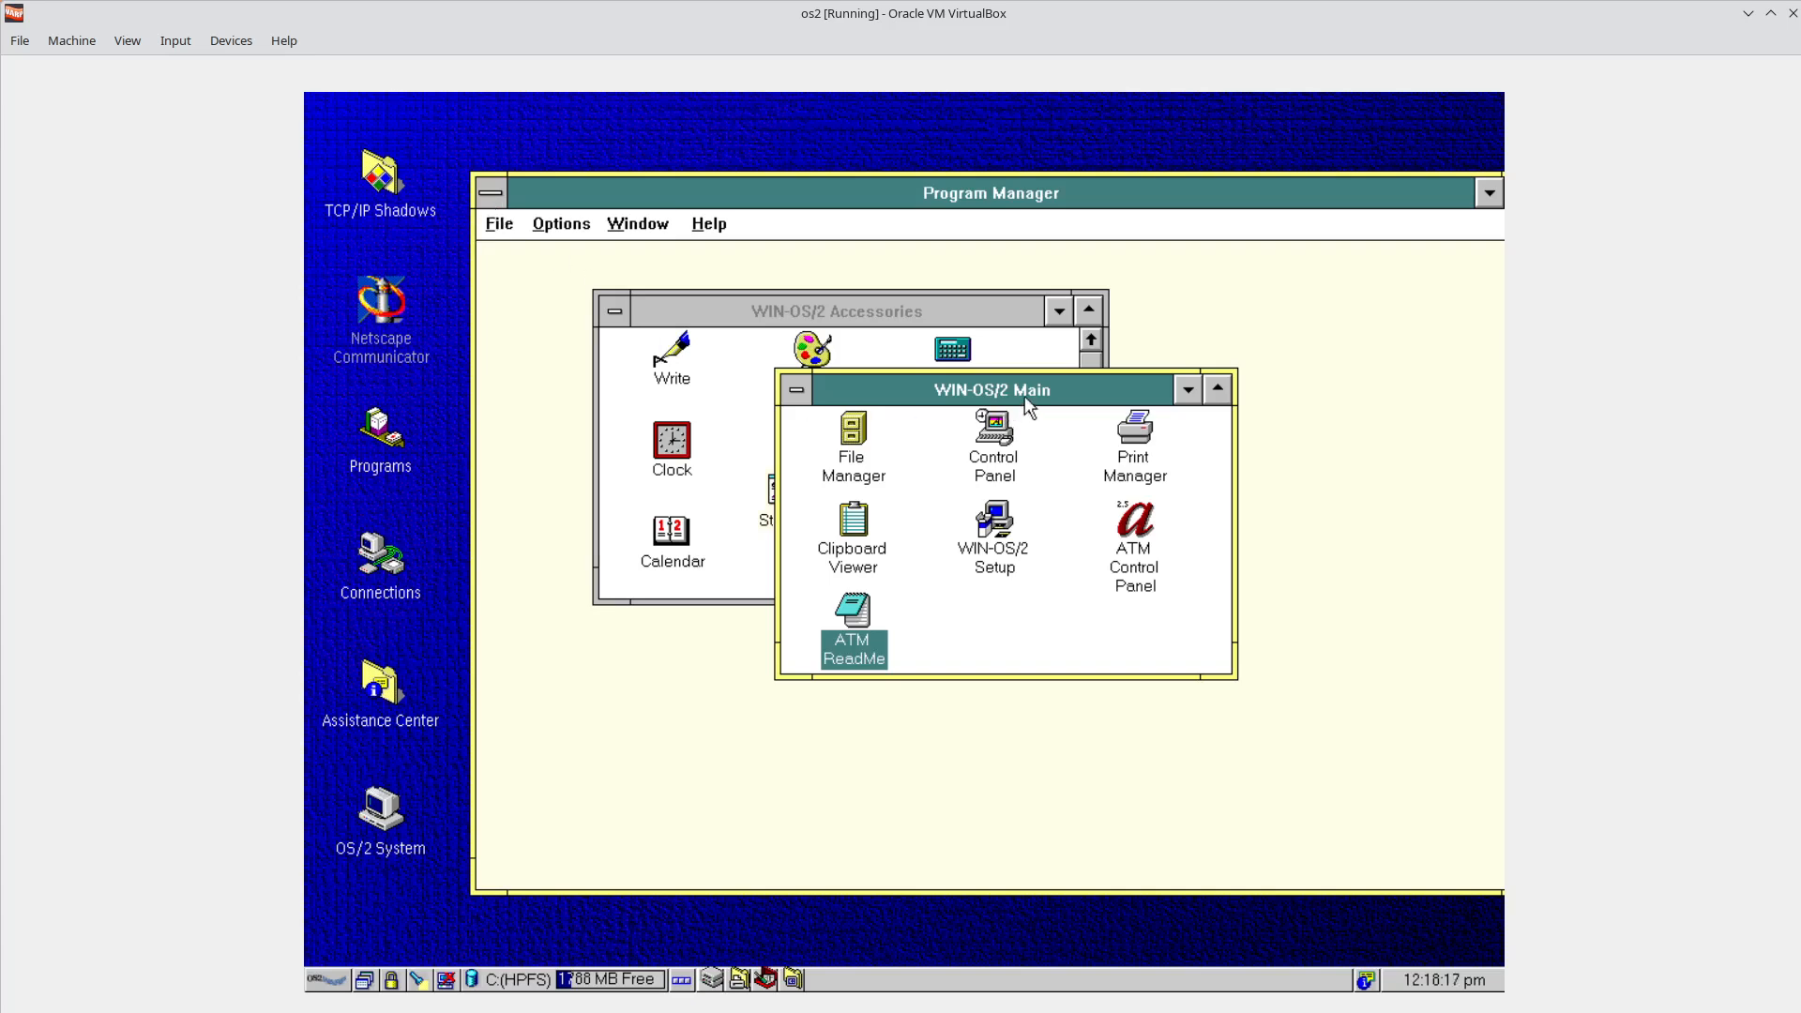
Move Program Manager and its Main and Accessories groups apart, enlarging Accessories.
{"action": "left_click_drag", "start_coordinate": [1164, 194], "coordinate": [1067, 173]}
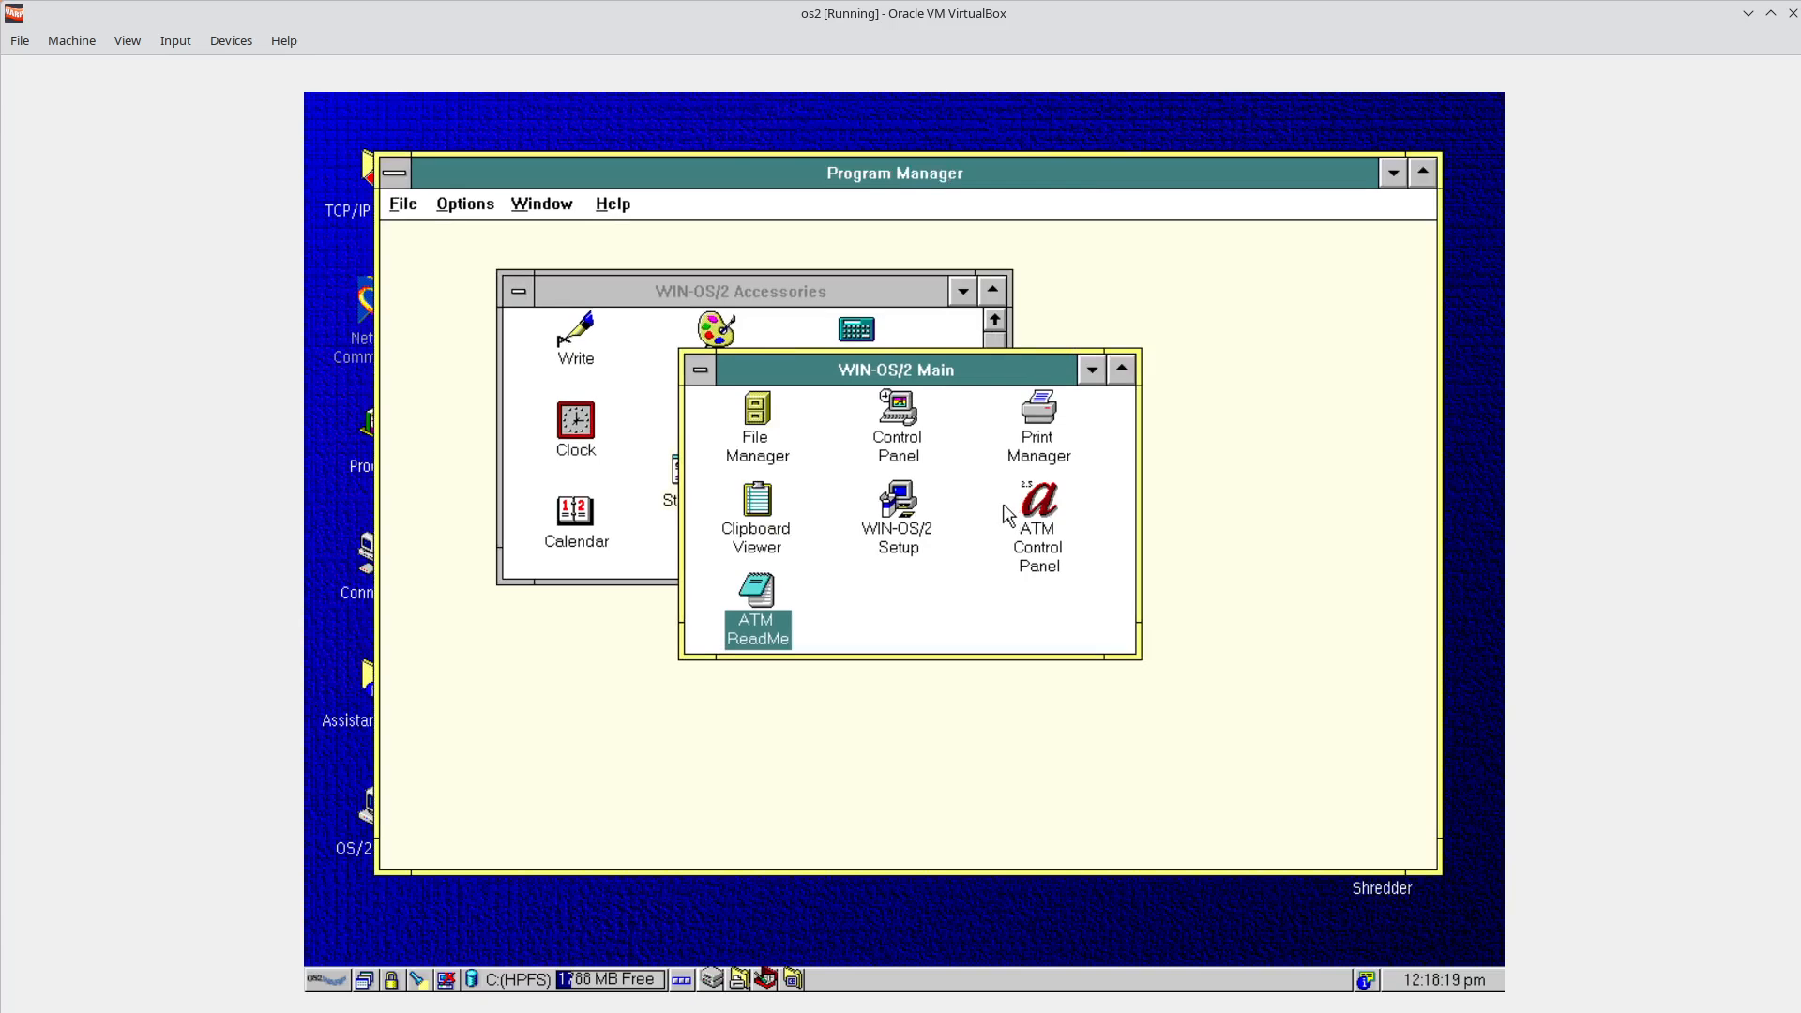
{"action": "left_click_drag", "start_coordinate": [970, 379], "coordinate": [1161, 378]}
{"action": "left_click_drag", "start_coordinate": [728, 298], "coordinate": [663, 355]}
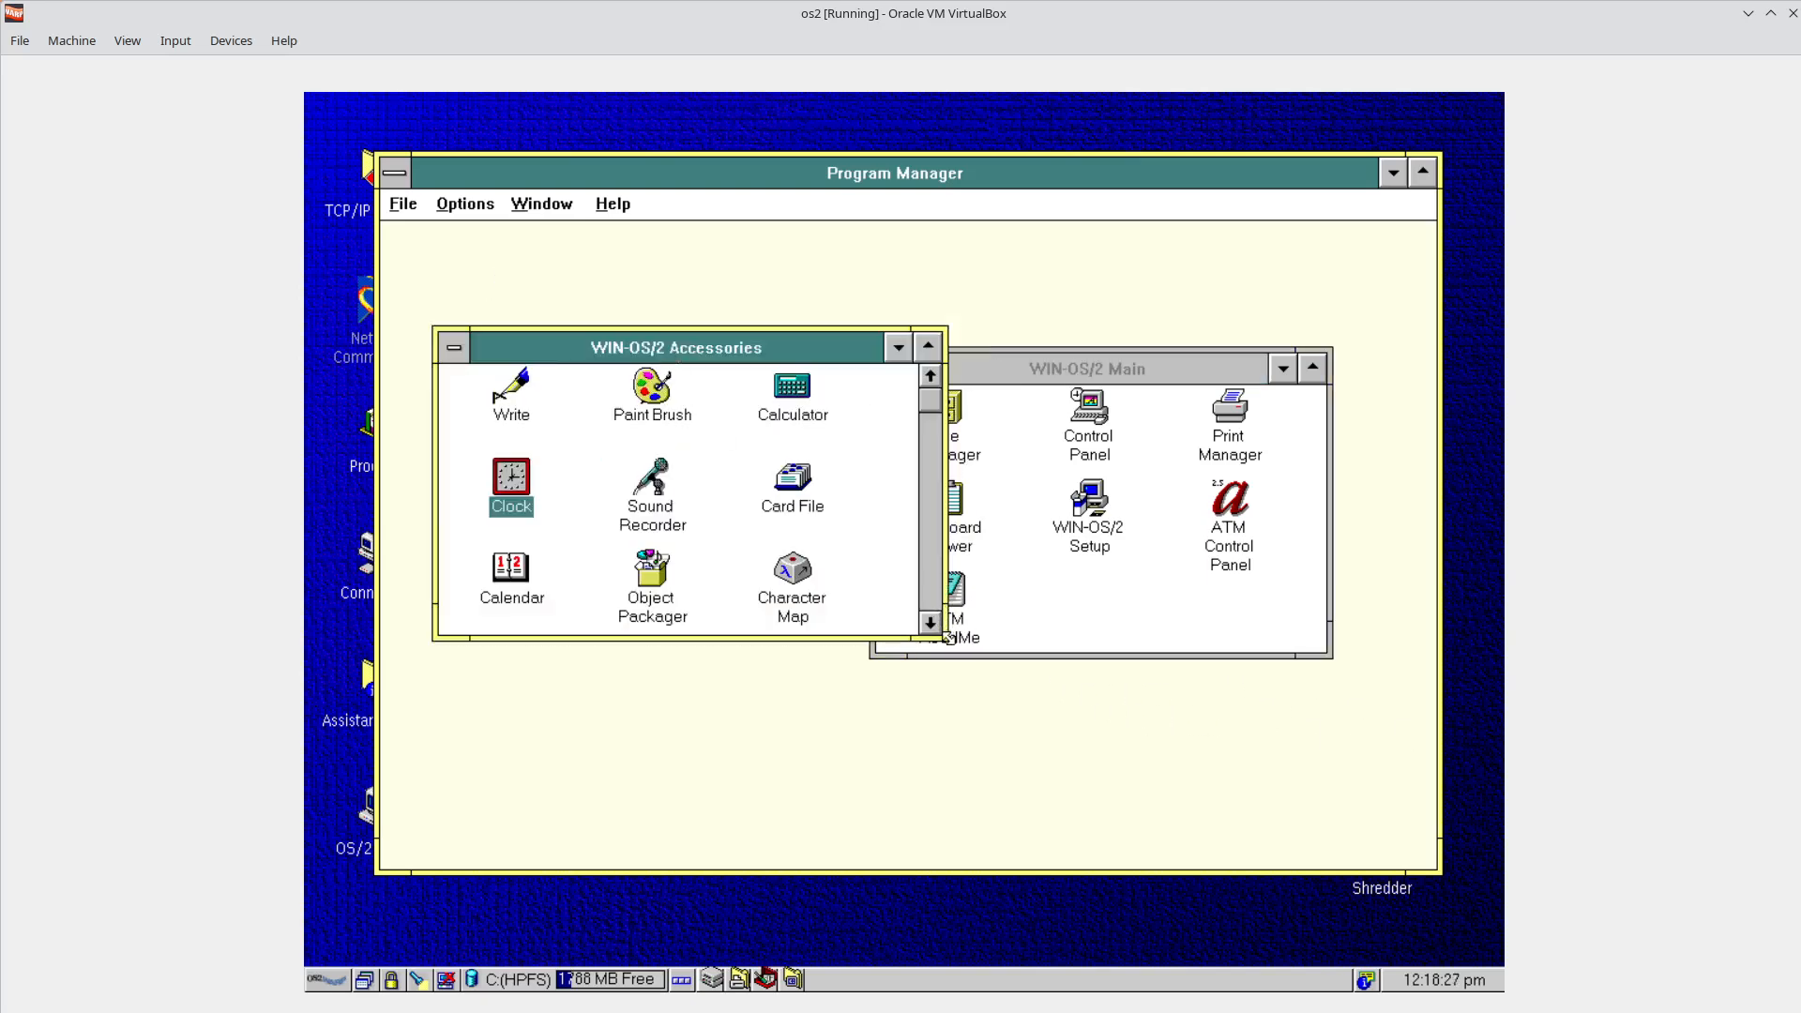
{"action": "left_click_drag", "start_coordinate": [947, 637], "coordinate": [915, 761]}
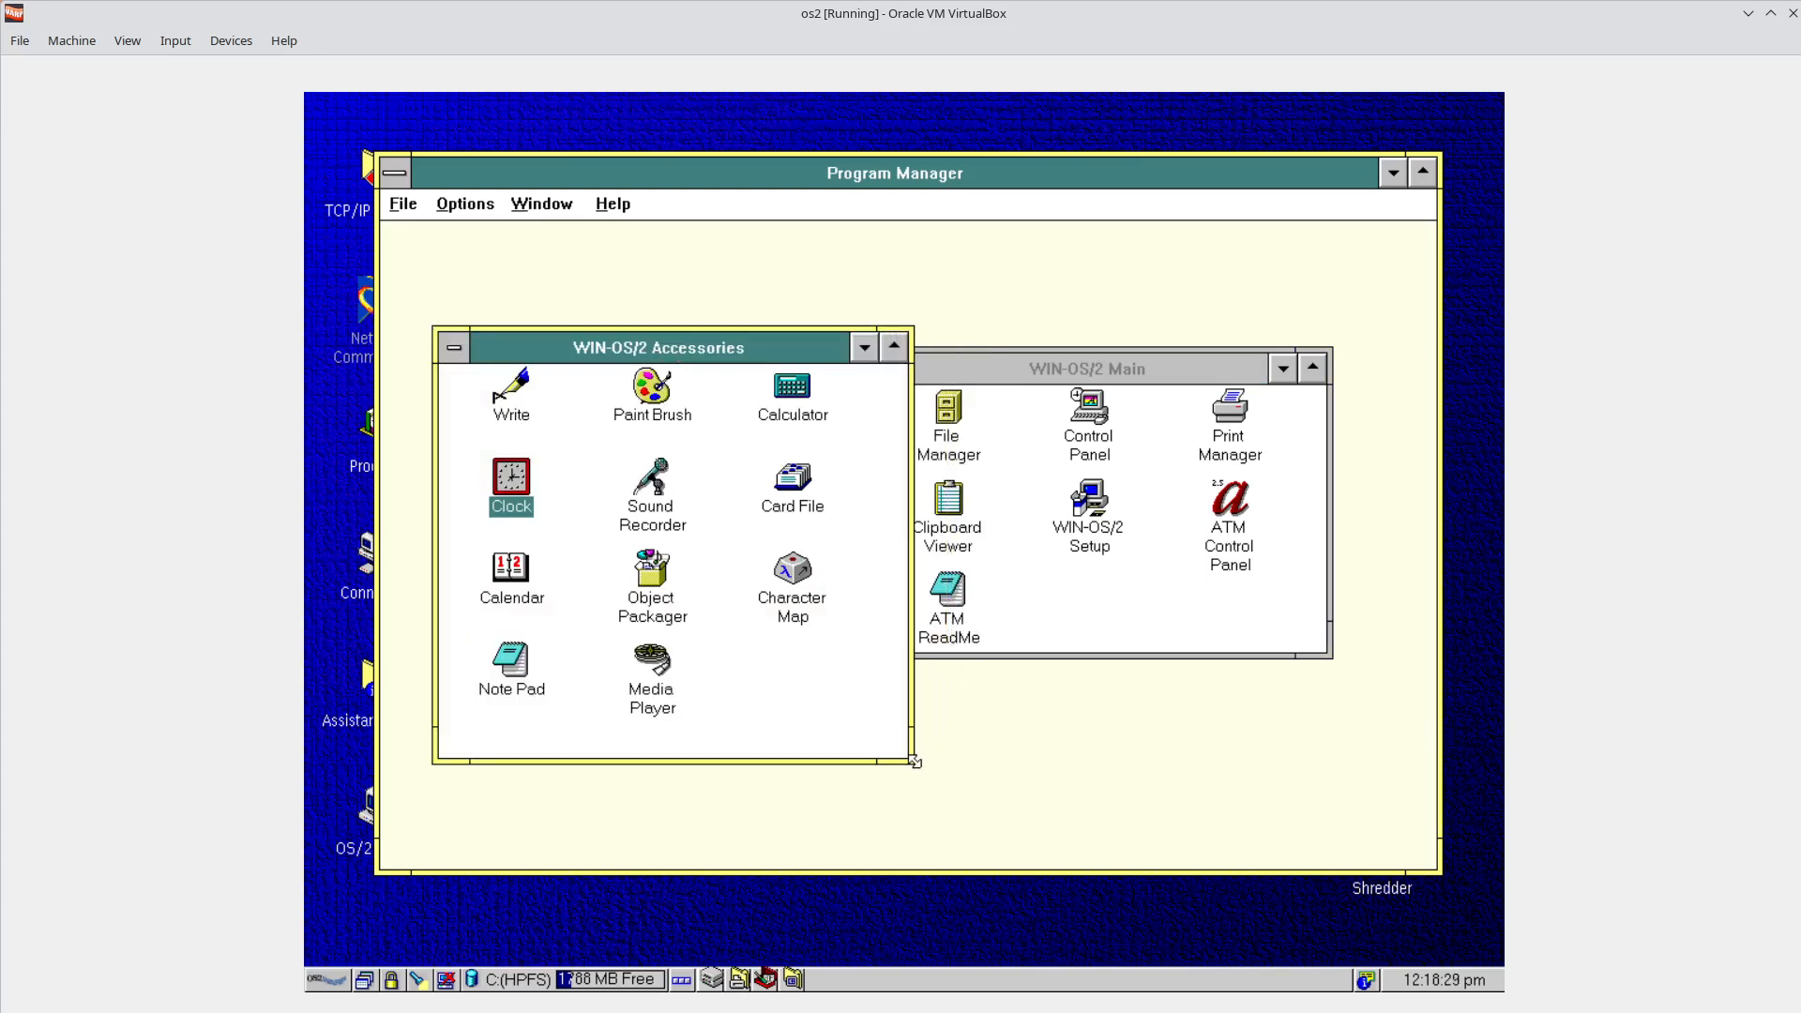
Shift the Main group further right and launch Control Panel from it.
{"action": "left_click", "coordinate": [1175, 618]}
{"action": "left_click_drag", "start_coordinate": [1139, 366], "coordinate": [1197, 366]}
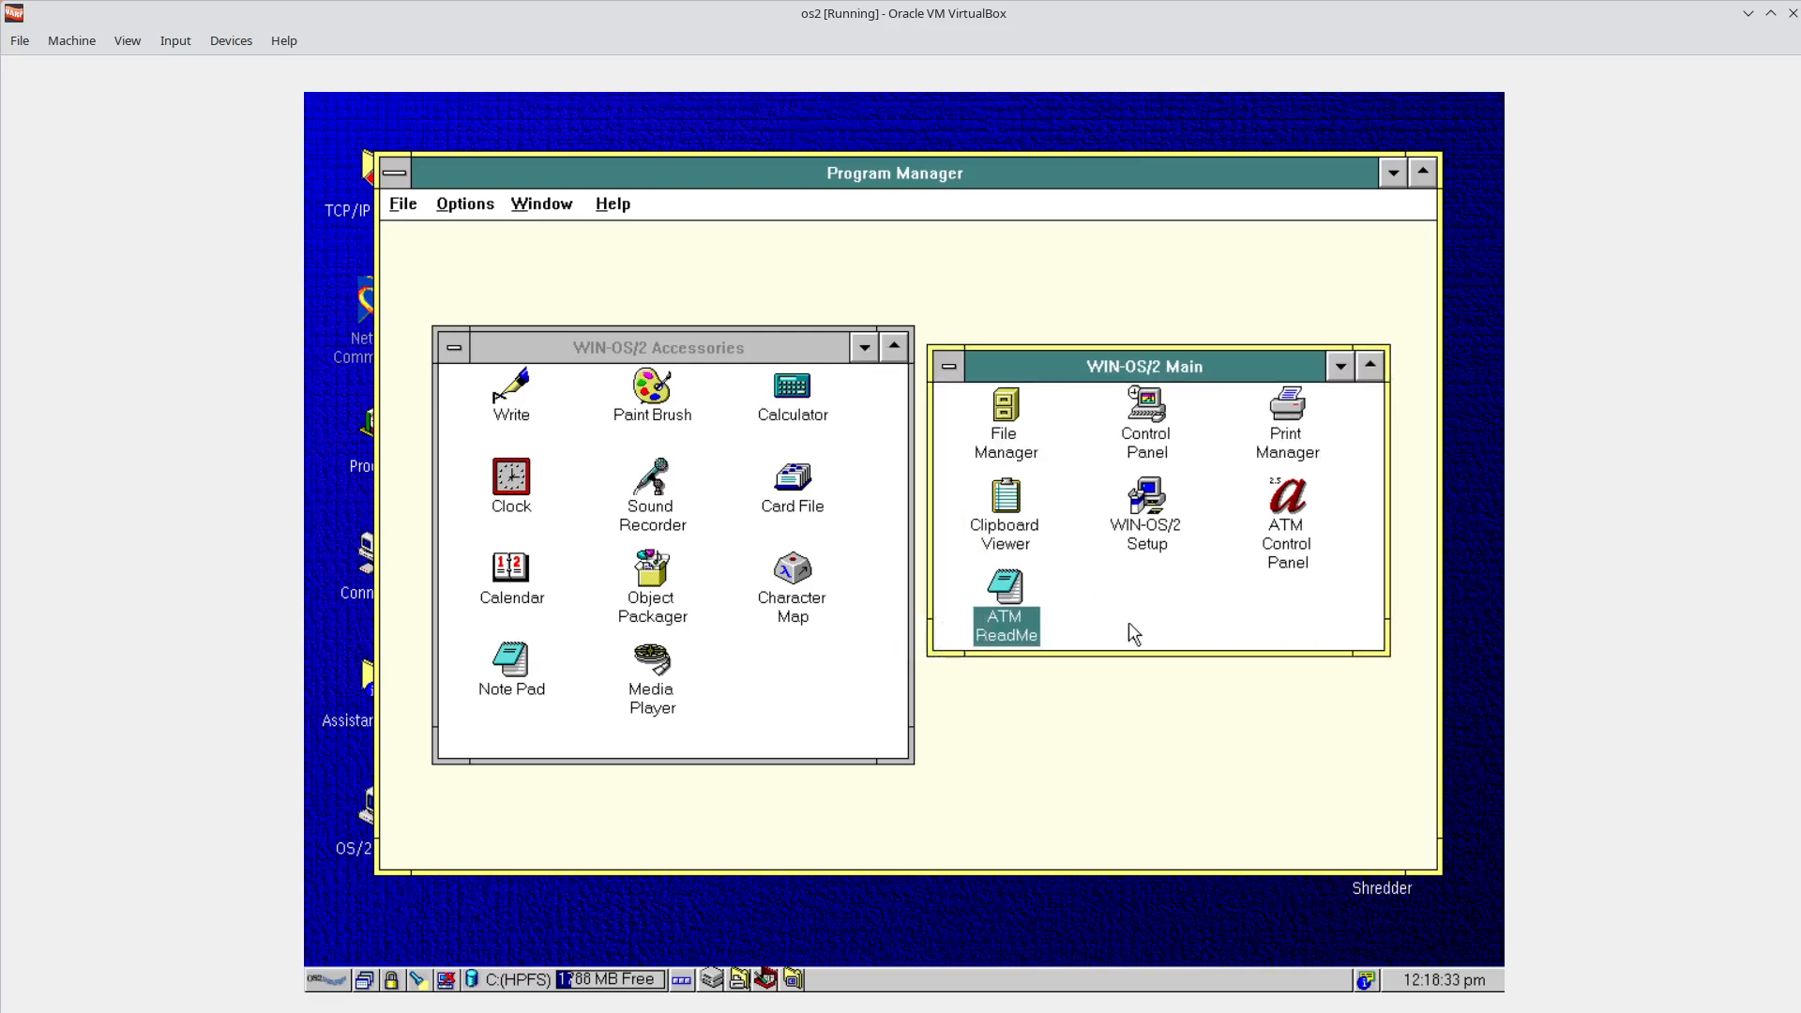
{"action": "left_click", "coordinate": [1137, 598]}
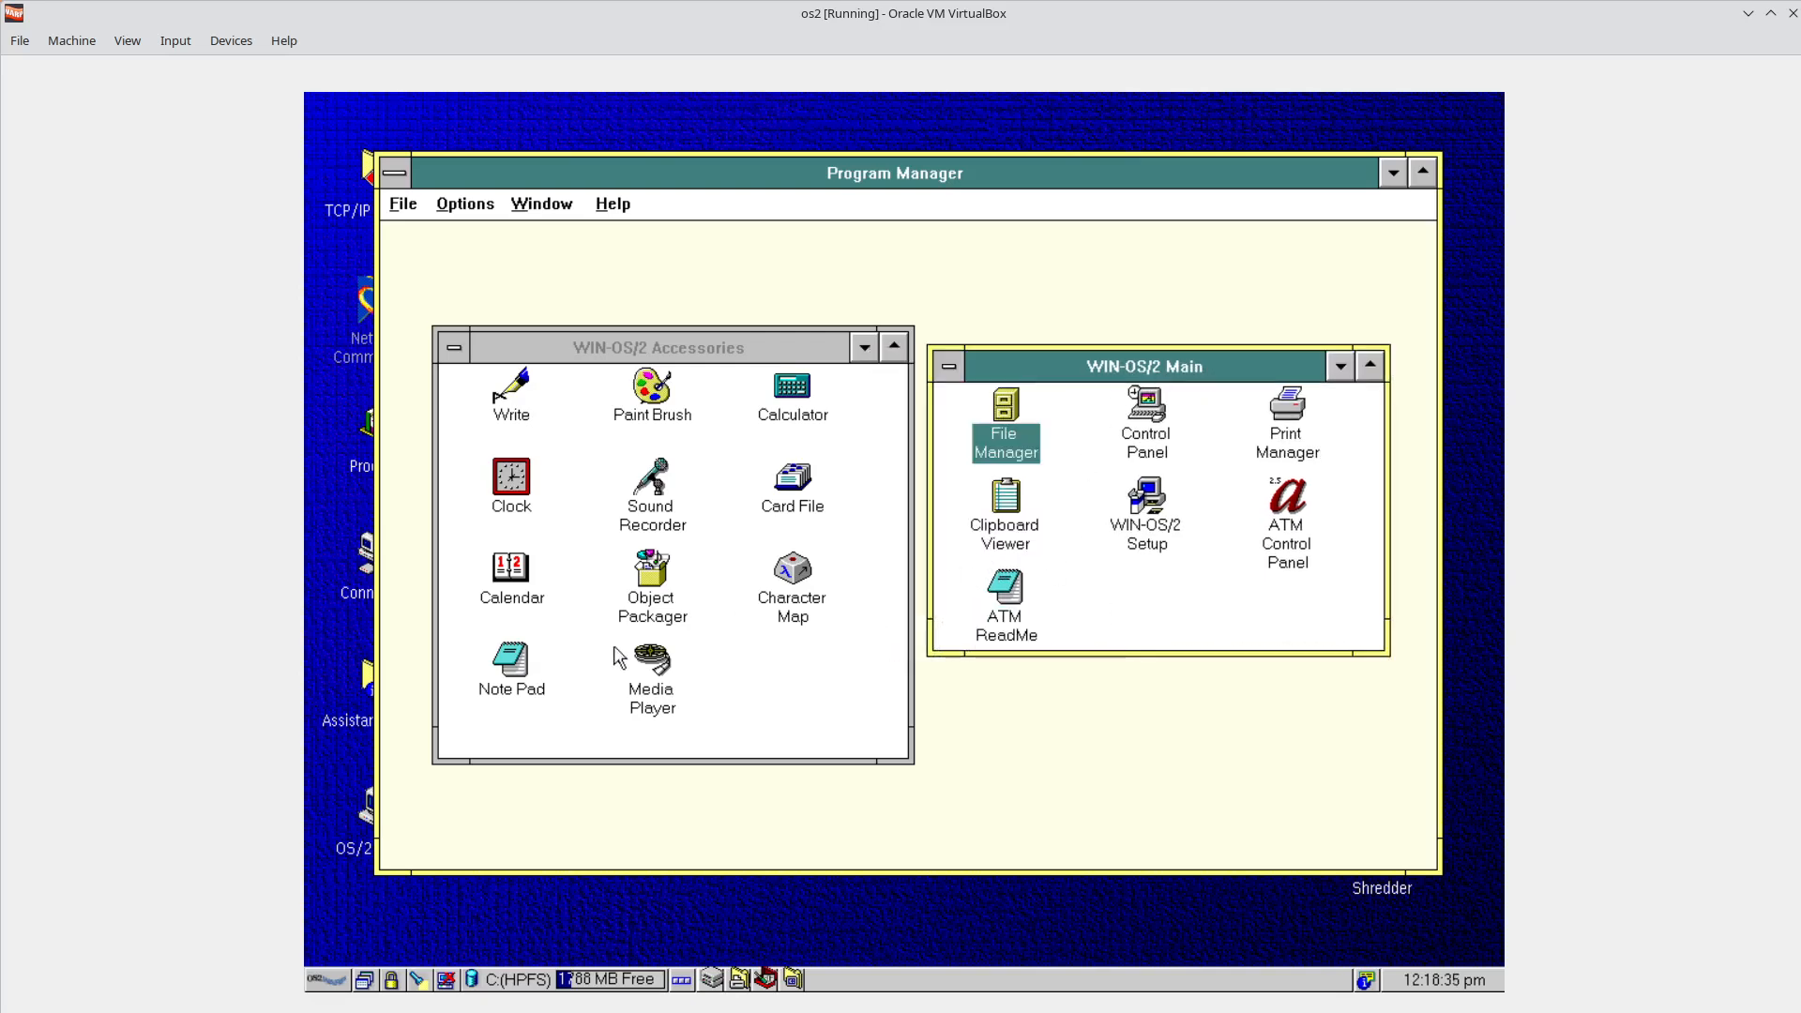
{"action": "double_click", "coordinate": [1143, 447]}
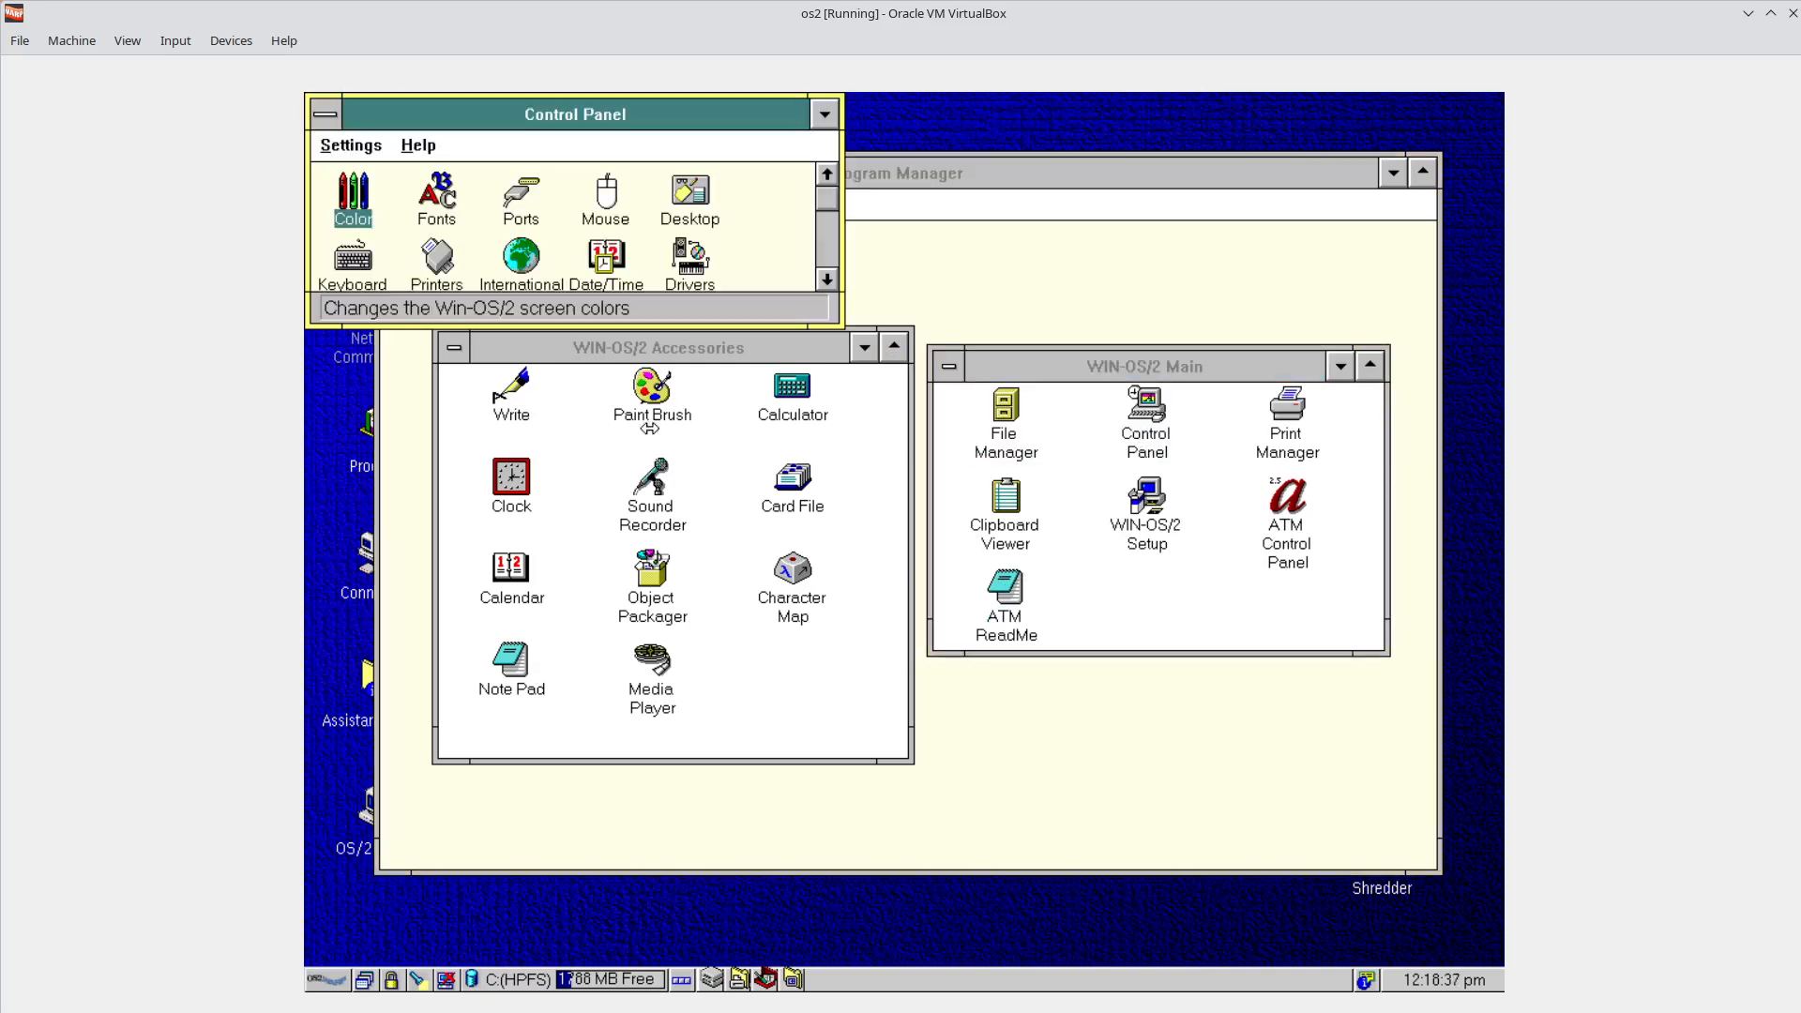
Centre and enlarge Control Panel, then open and close the Date & Time dialog.
{"action": "left_click_drag", "start_coordinate": [598, 126], "coordinate": [986, 389]}
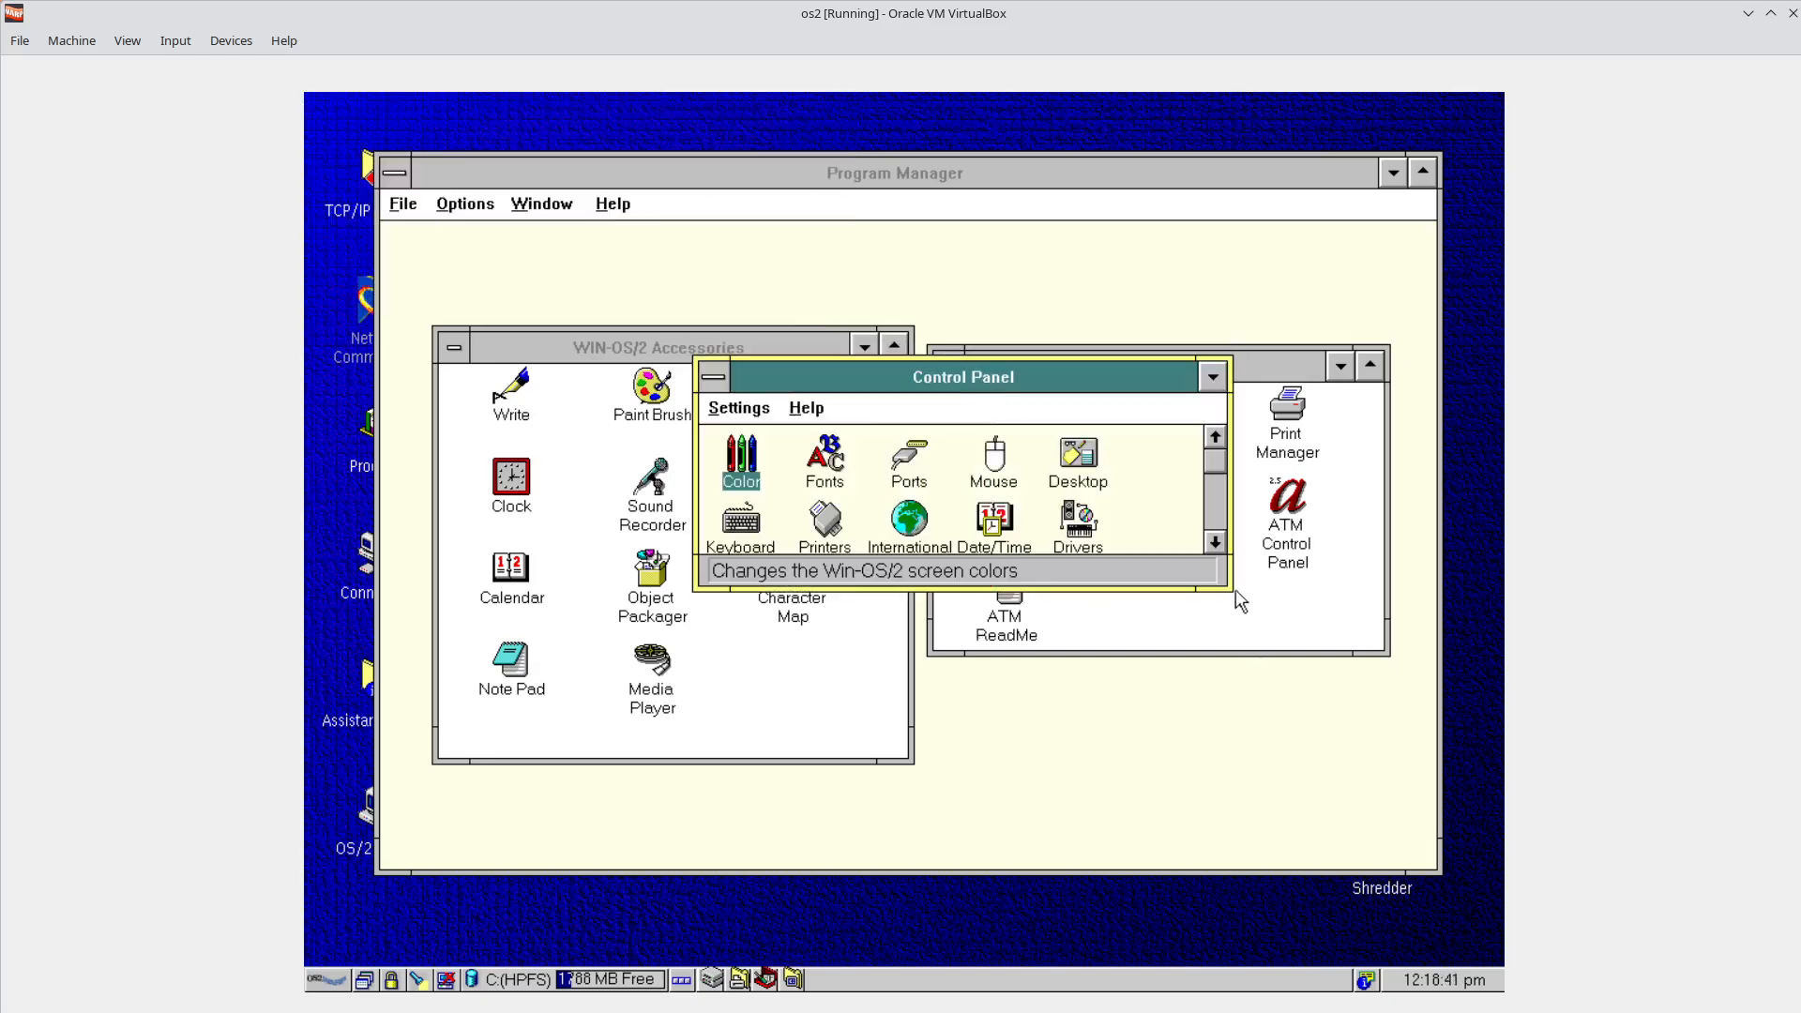
{"action": "left_click_drag", "start_coordinate": [1229, 590], "coordinate": [1303, 832]}
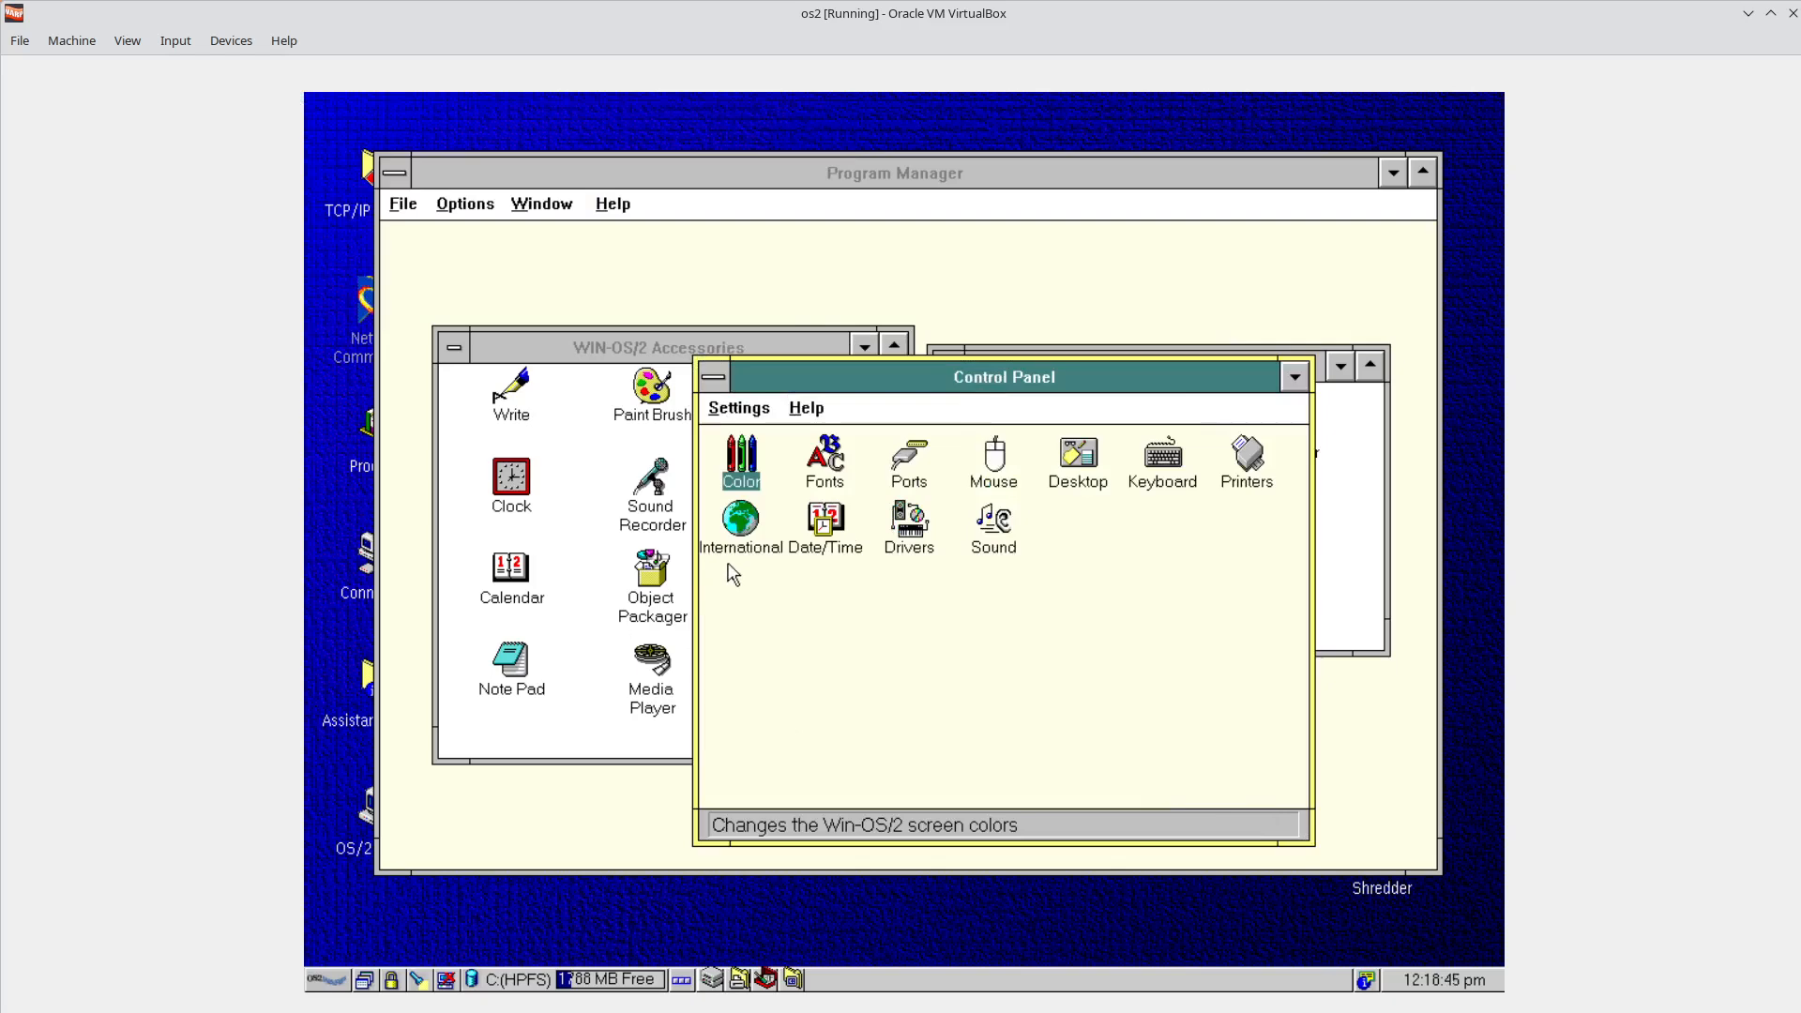
{"action": "left_click", "coordinate": [829, 535]}
{"action": "double_click", "coordinate": [829, 535]}
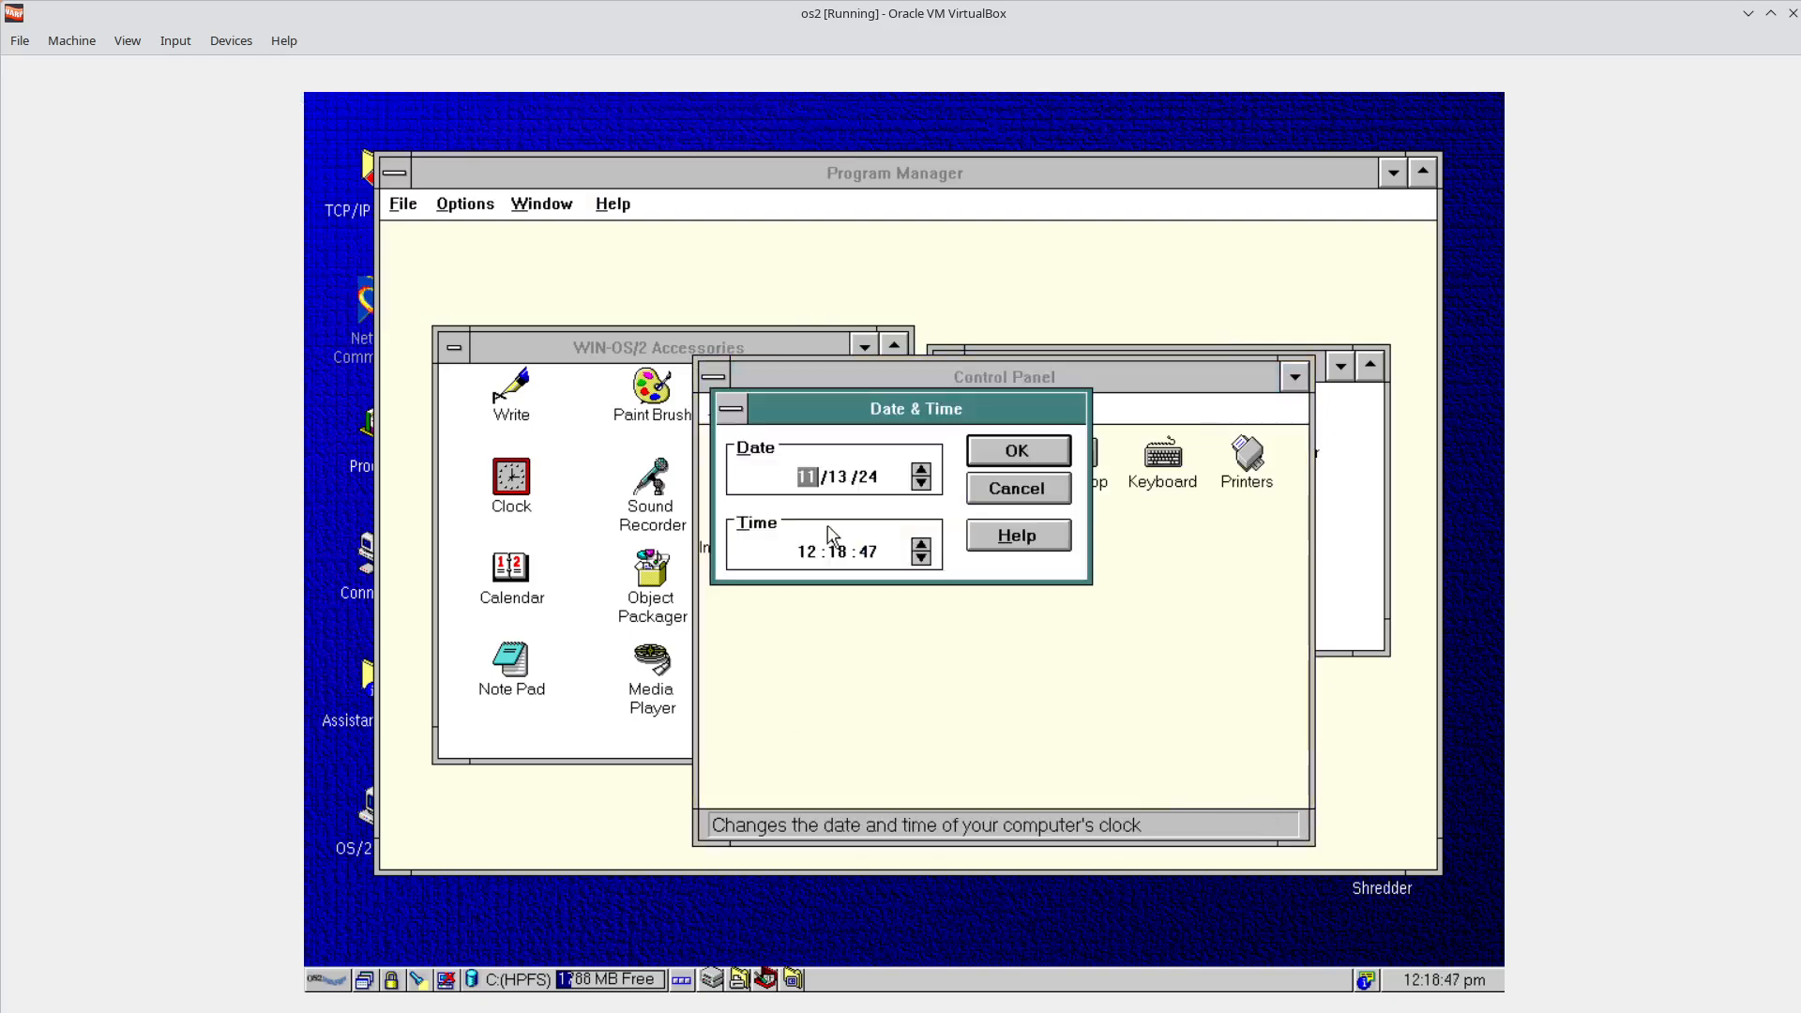
{"action": "left_click_drag", "start_coordinate": [894, 406], "coordinate": [942, 467]}
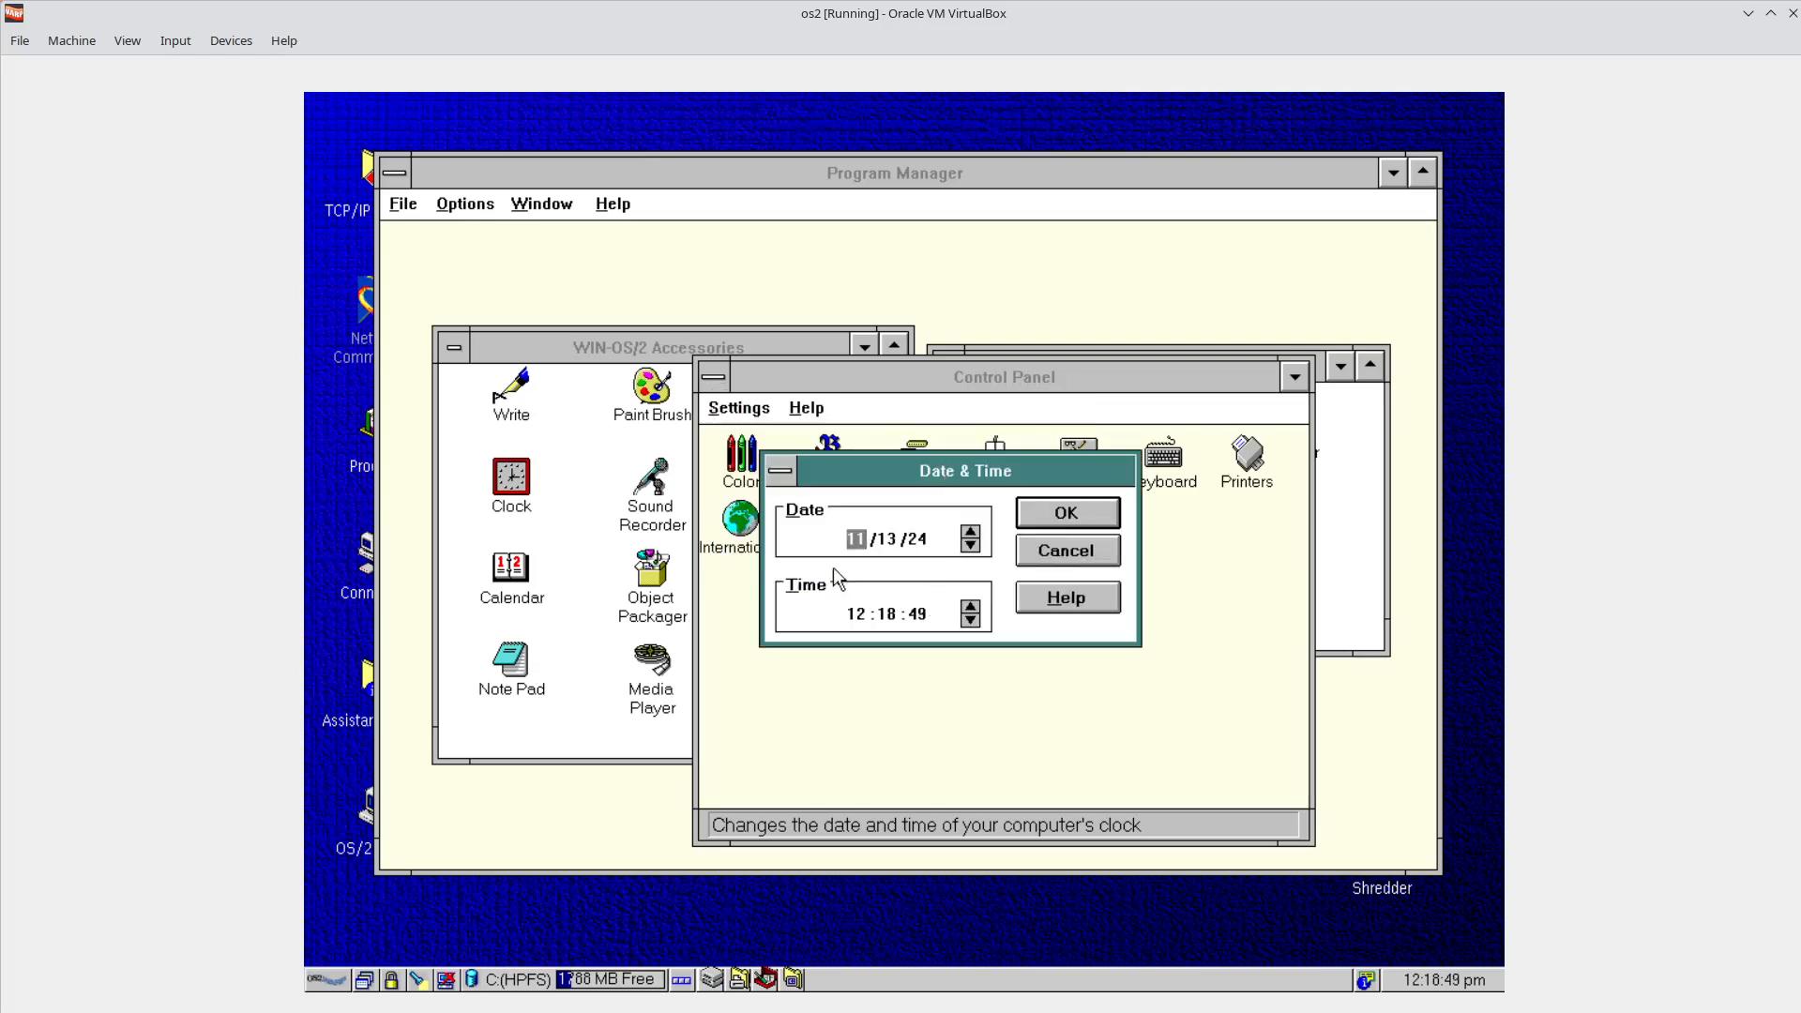
{"action": "left_click", "coordinate": [782, 472]}
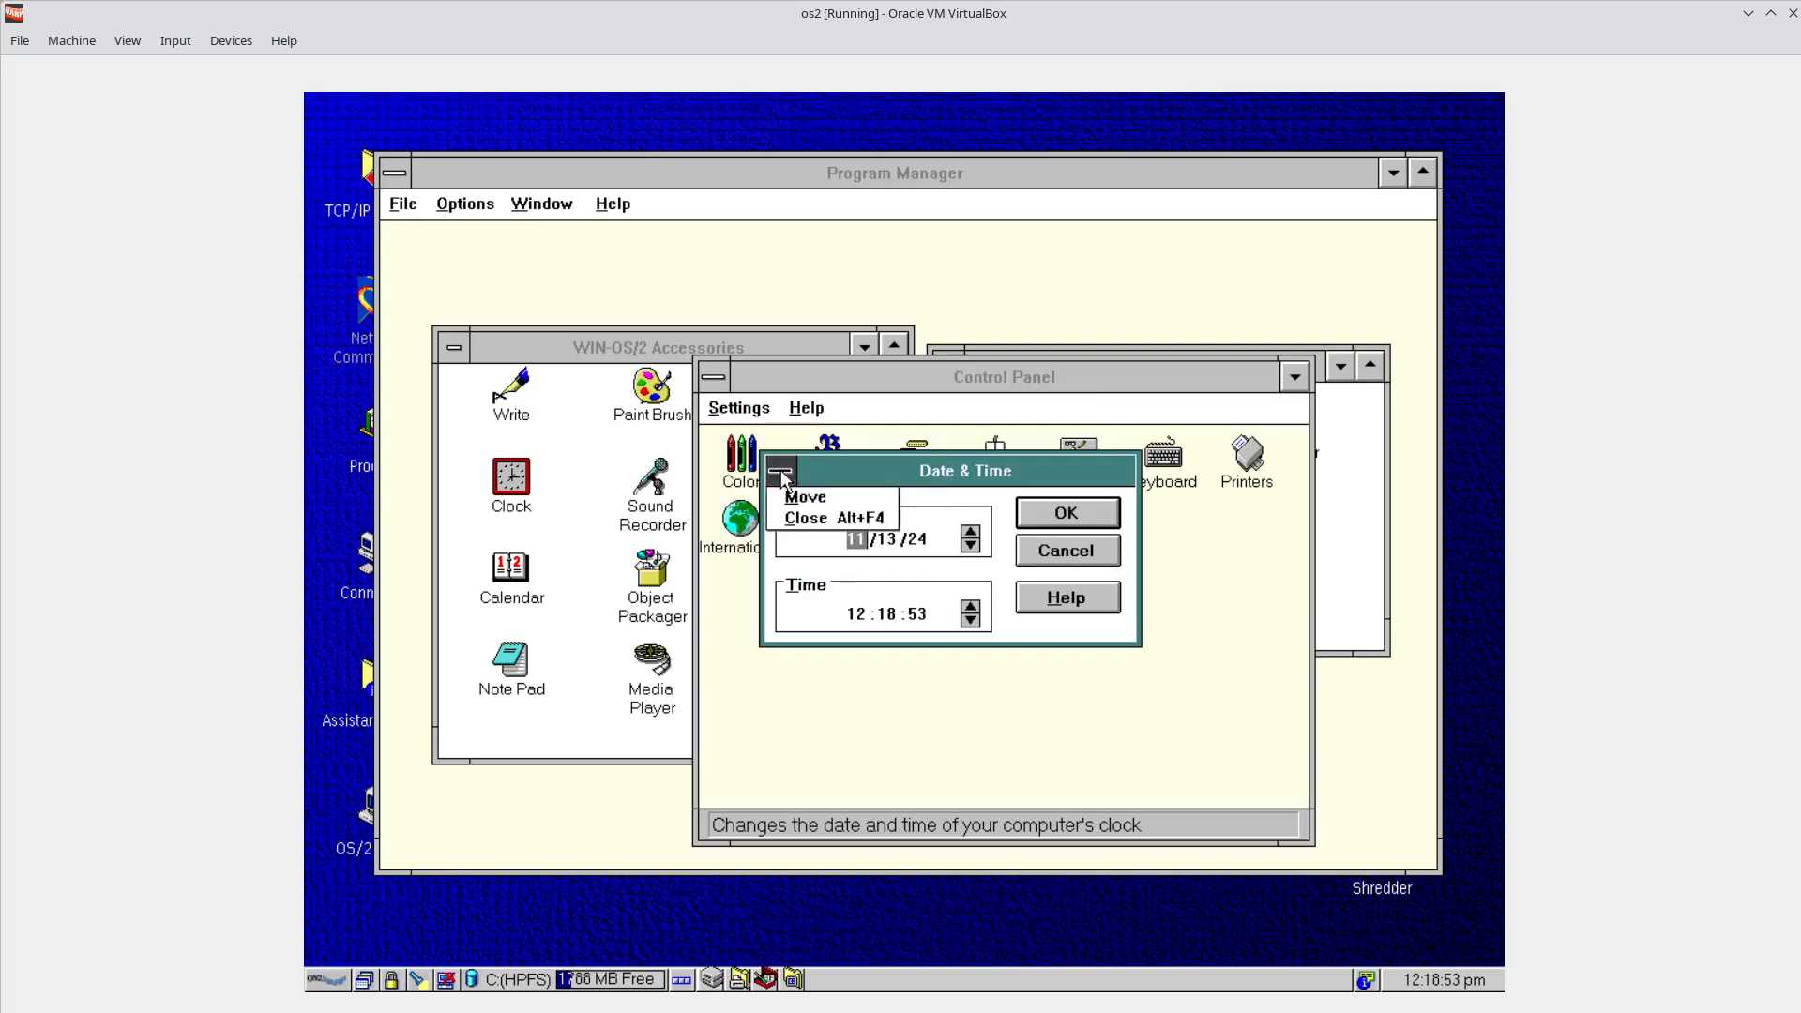
{"action": "left_click", "coordinate": [802, 518]}
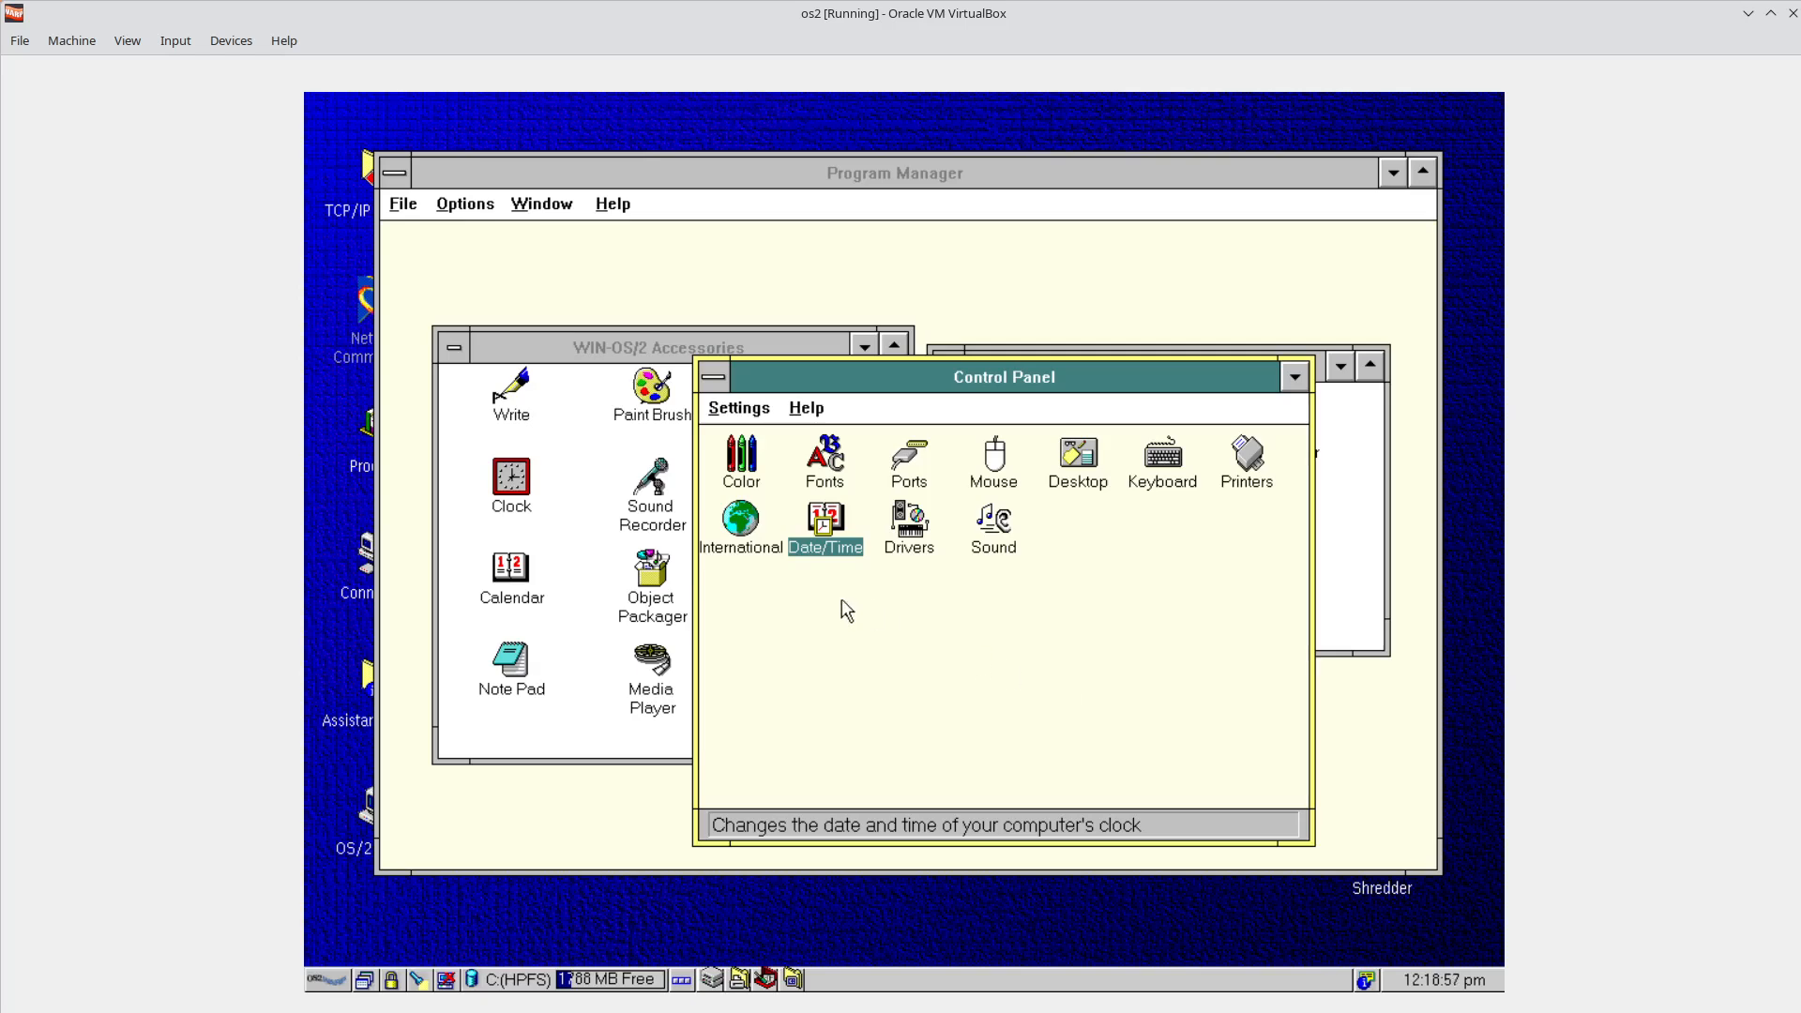
Open and close the Fonts dialog, then close Control Panel.
{"action": "double_click", "coordinate": [829, 483]}
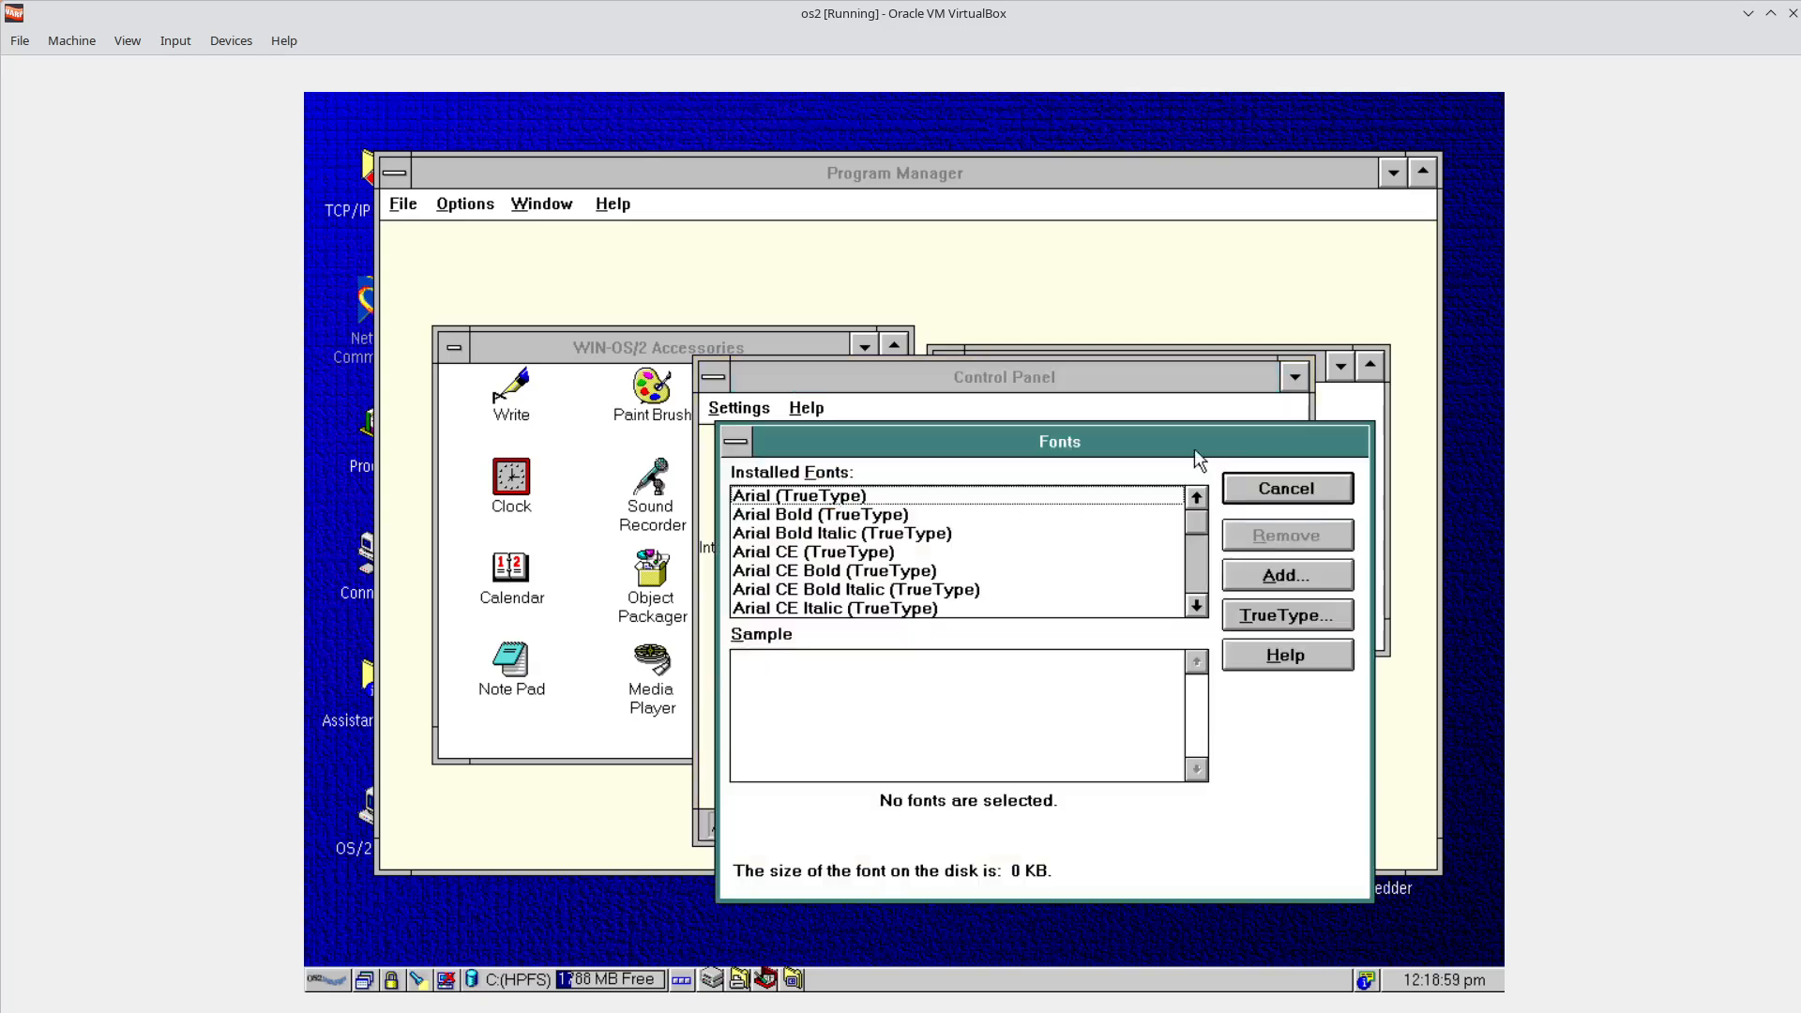
{"action": "left_click_drag", "start_coordinate": [1195, 457], "coordinate": [1143, 466]}
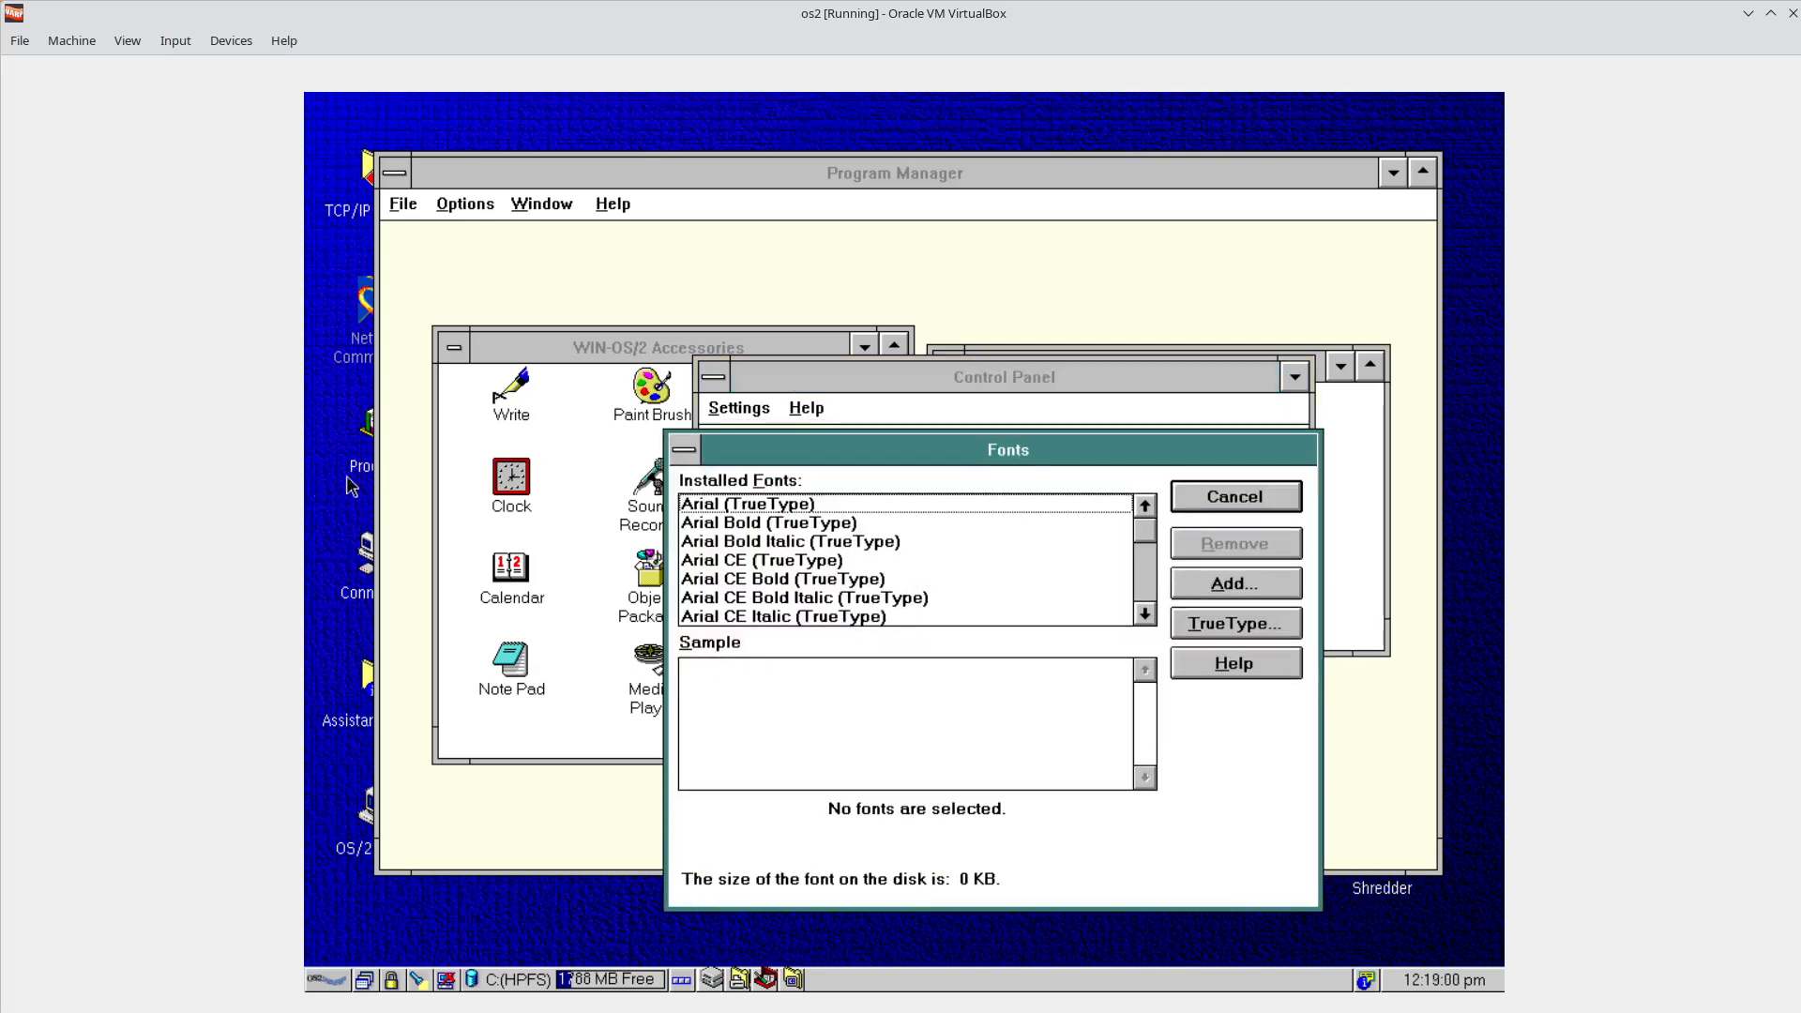
{"action": "left_click", "coordinate": [706, 466]}
{"action": "left_click", "coordinate": [718, 493]}
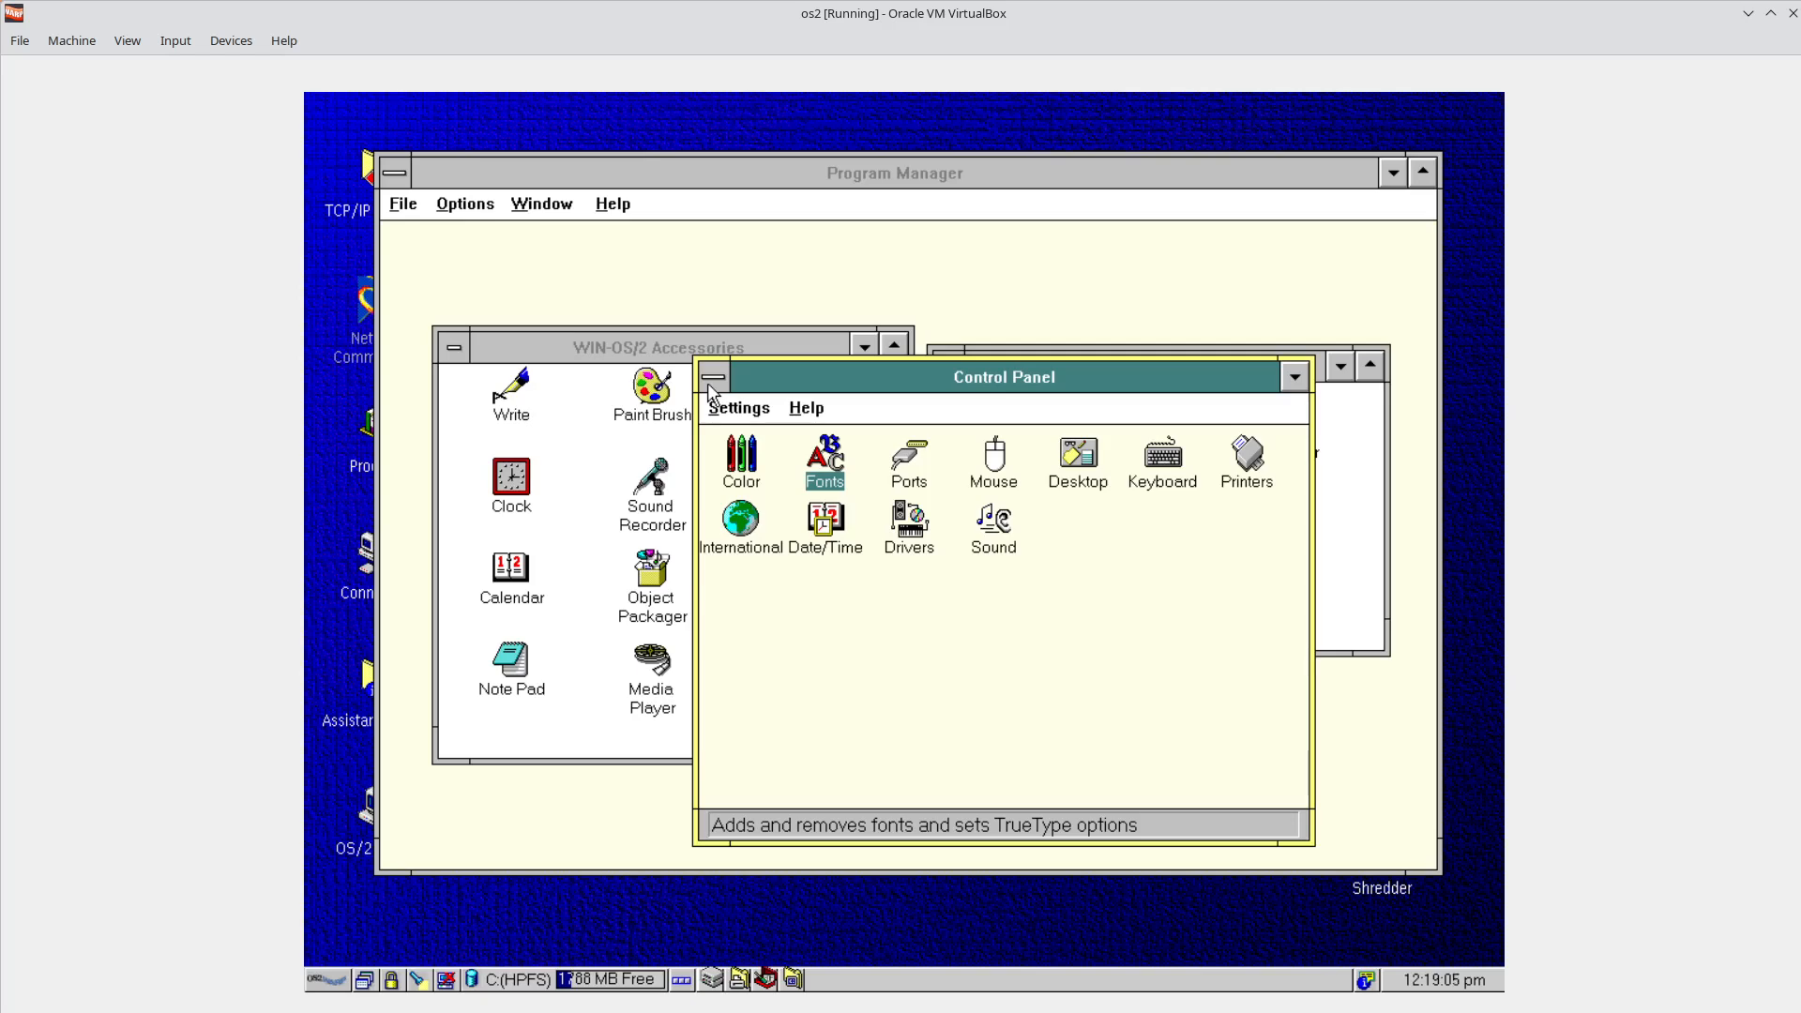
{"action": "left_click", "coordinate": [712, 383]}
{"action": "left_click", "coordinate": [765, 526]}
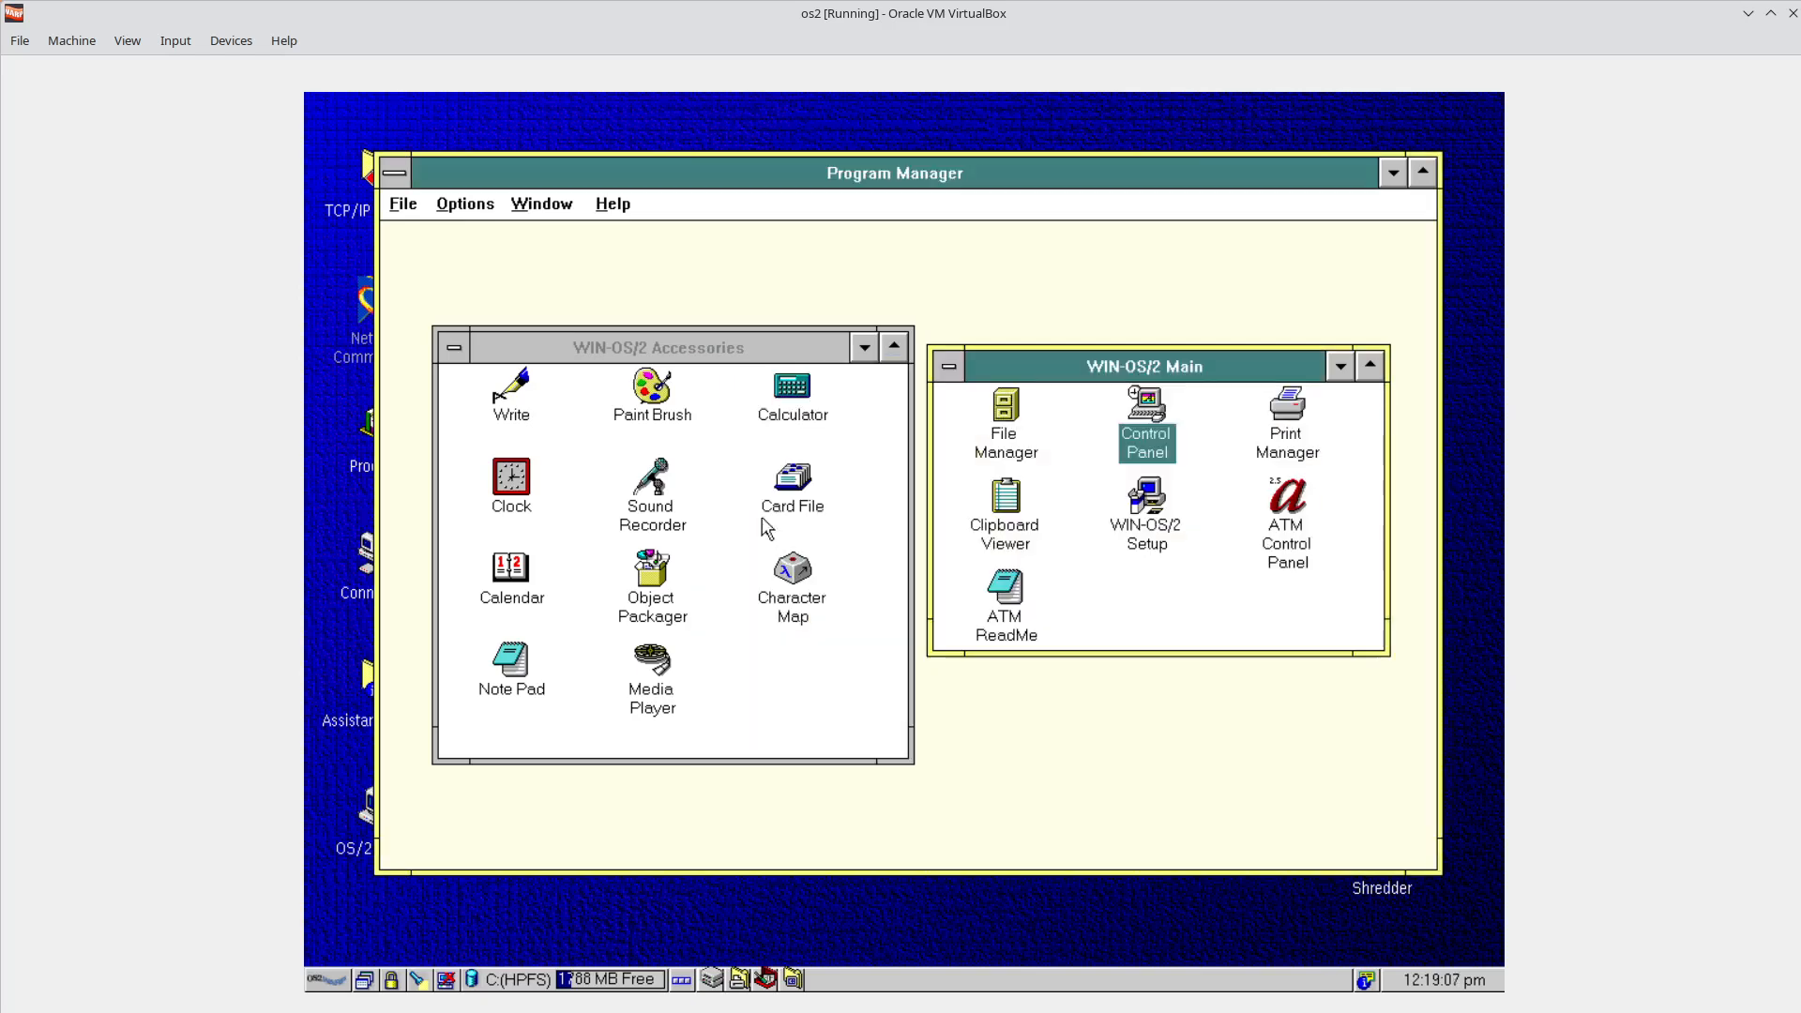
{"action": "left_click", "coordinate": [795, 414]}
Launch Calculator, move it aside, show its About box, then switch to Firefox on the host.
{"action": "double_click", "coordinate": [796, 414]}
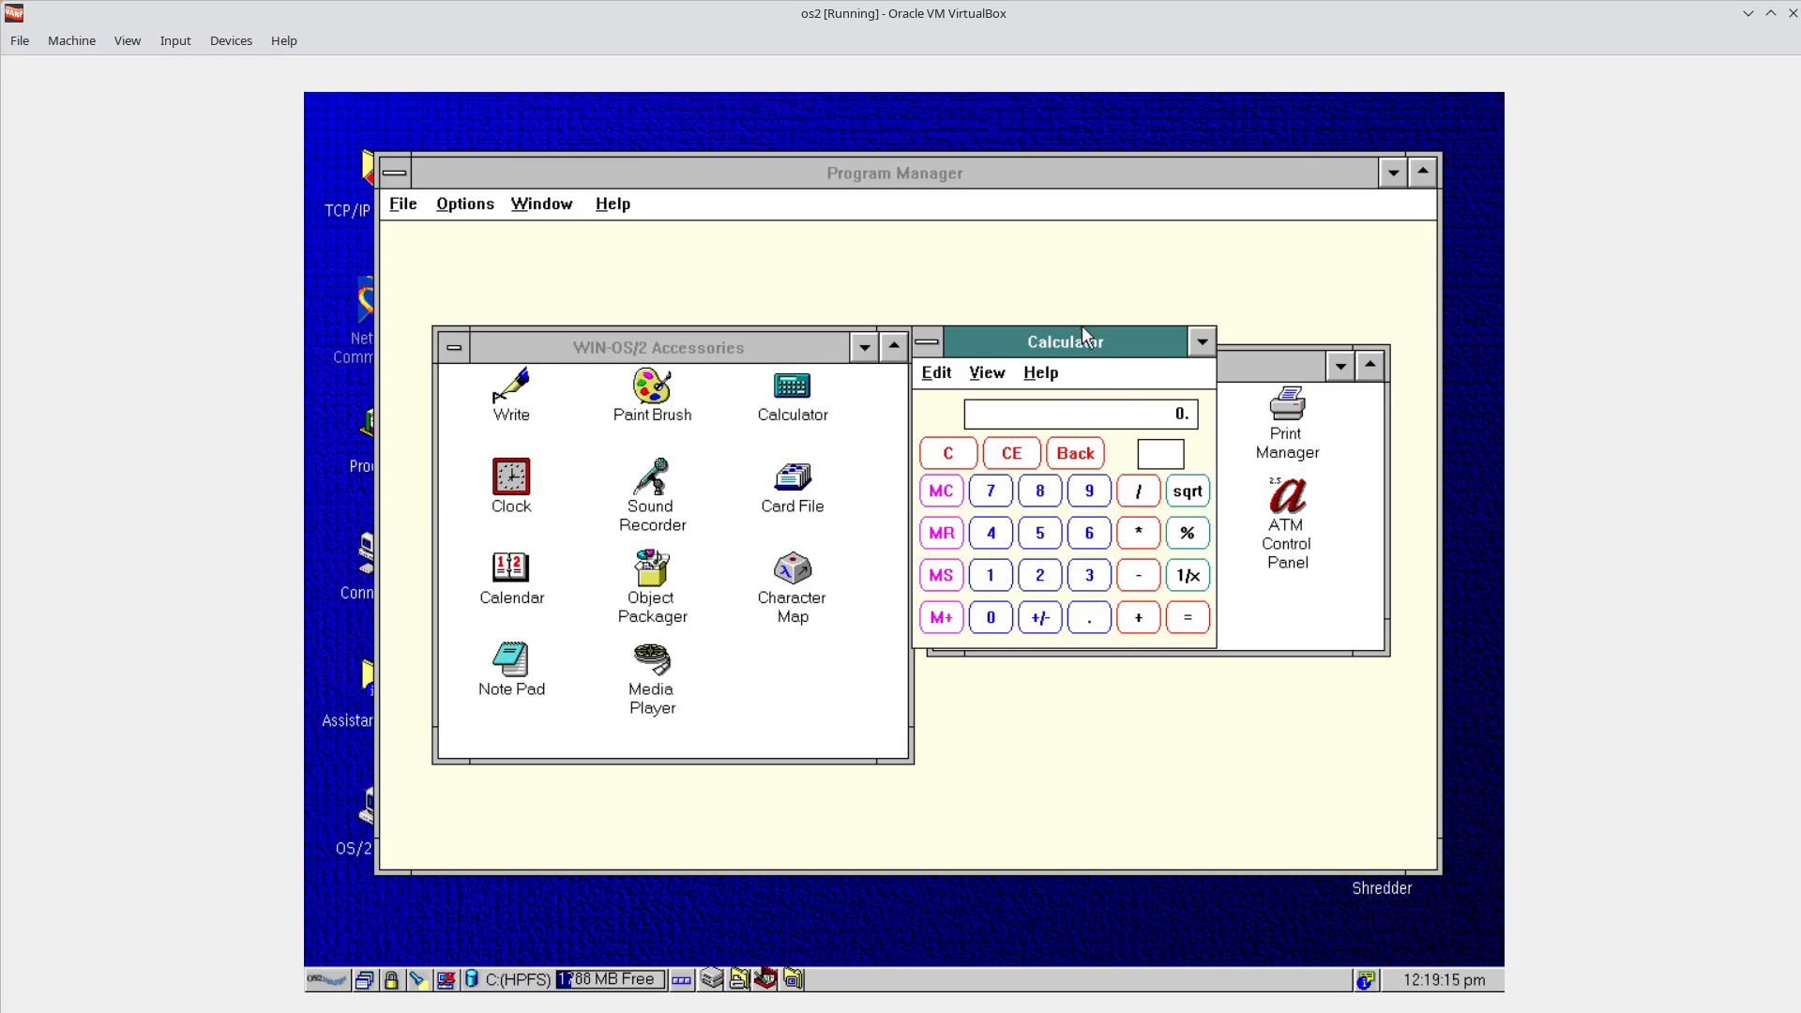
{"action": "left_click_drag", "start_coordinate": [1084, 343], "coordinate": [1181, 288]}
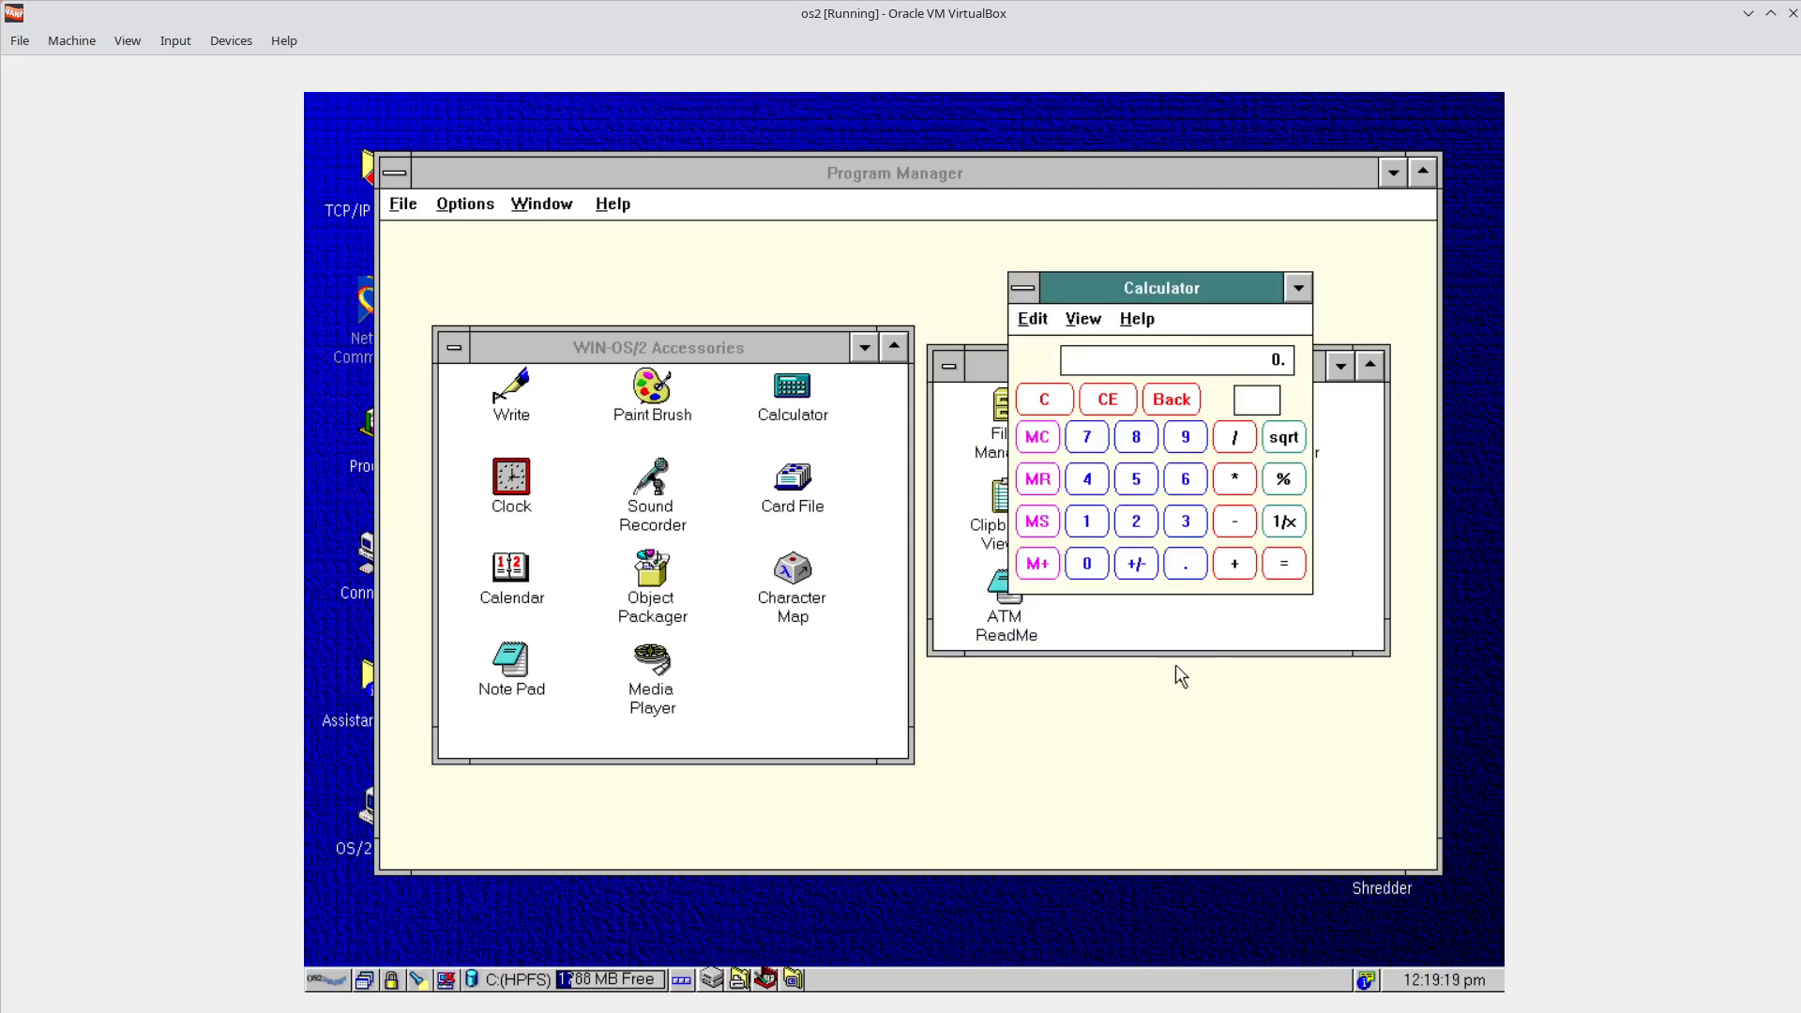
{"action": "left_click", "coordinate": [1137, 319]}
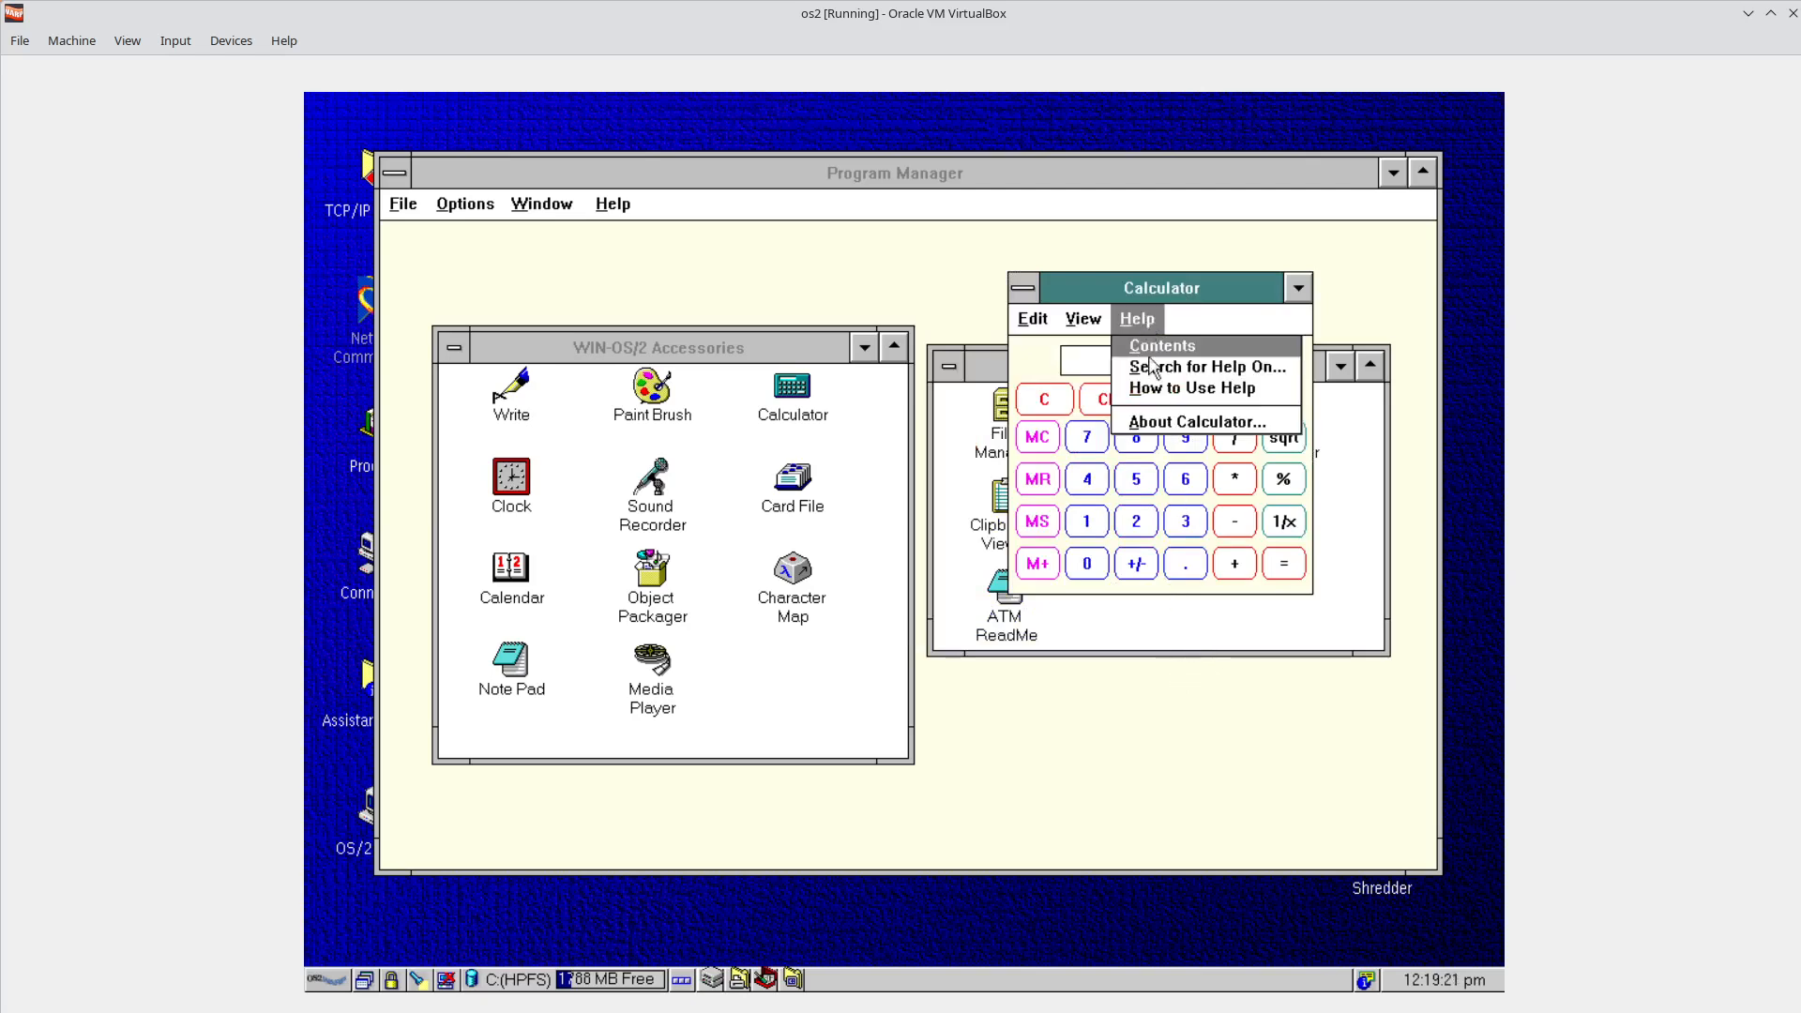
{"action": "left_click", "coordinate": [1177, 424]}
{"action": "left_click_drag", "start_coordinate": [1234, 366], "coordinate": [800, 430]}
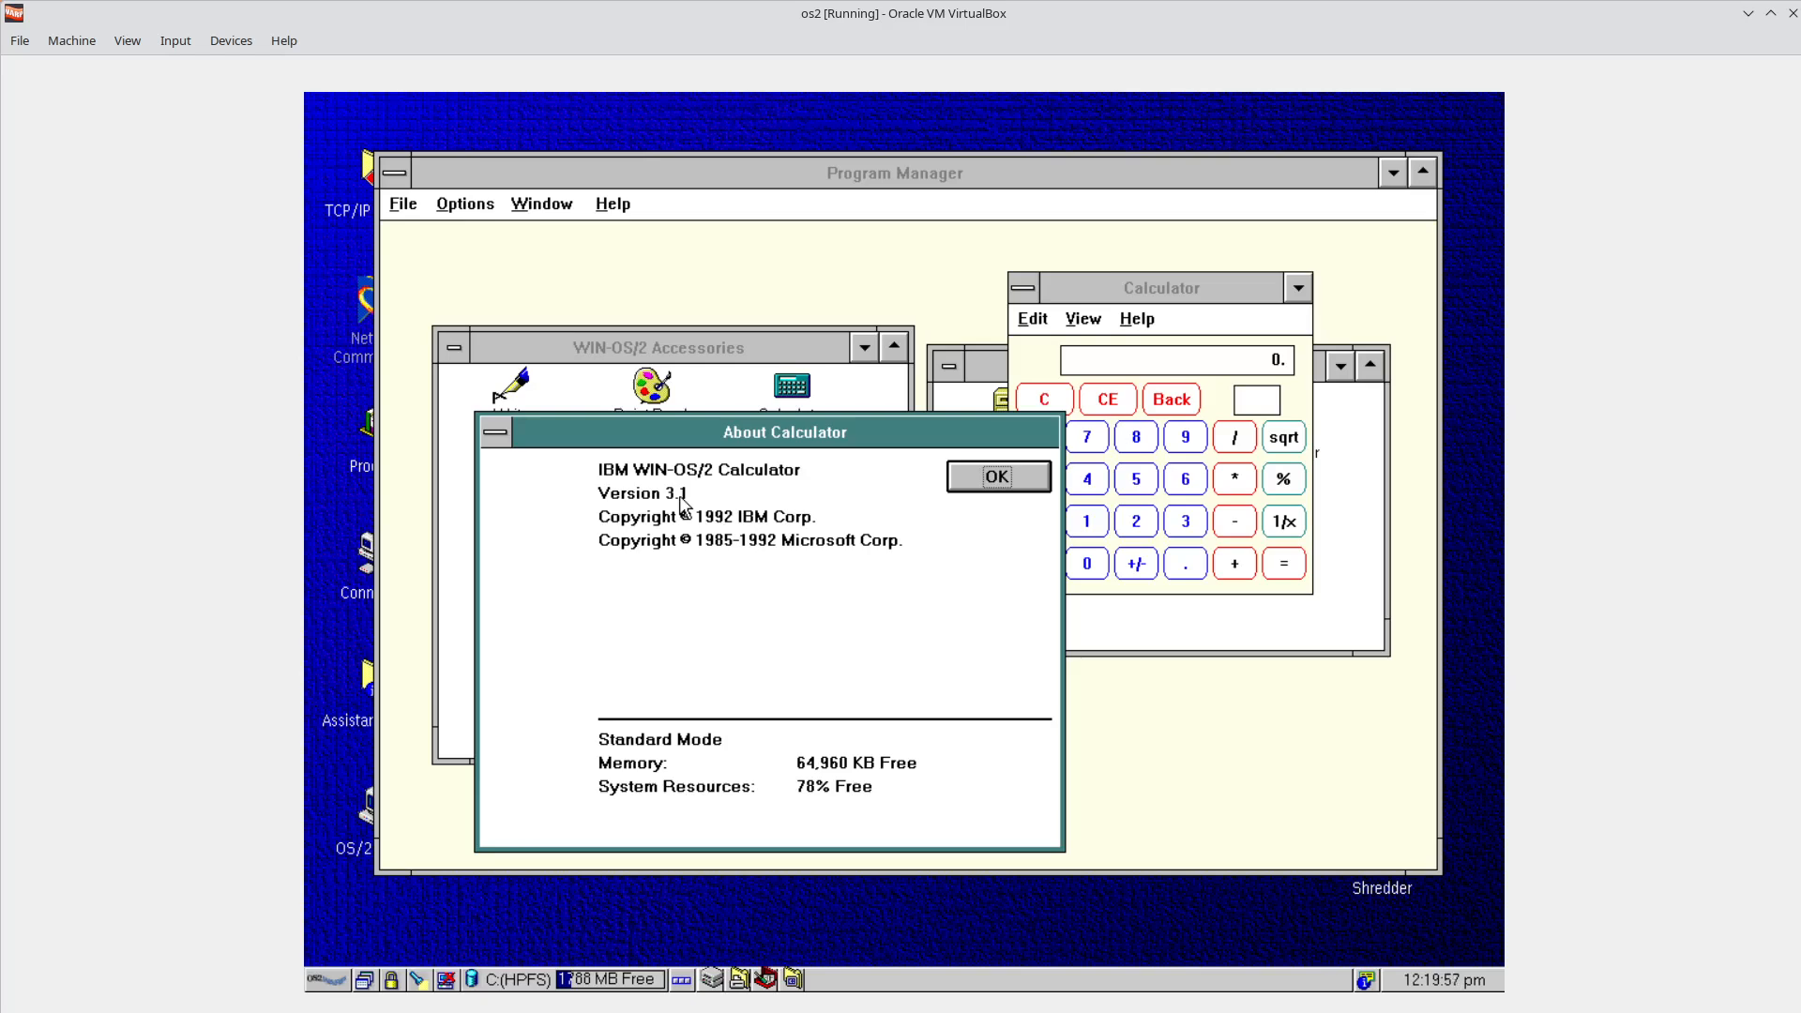
{"action": "key", "text": "alt+Tab"}
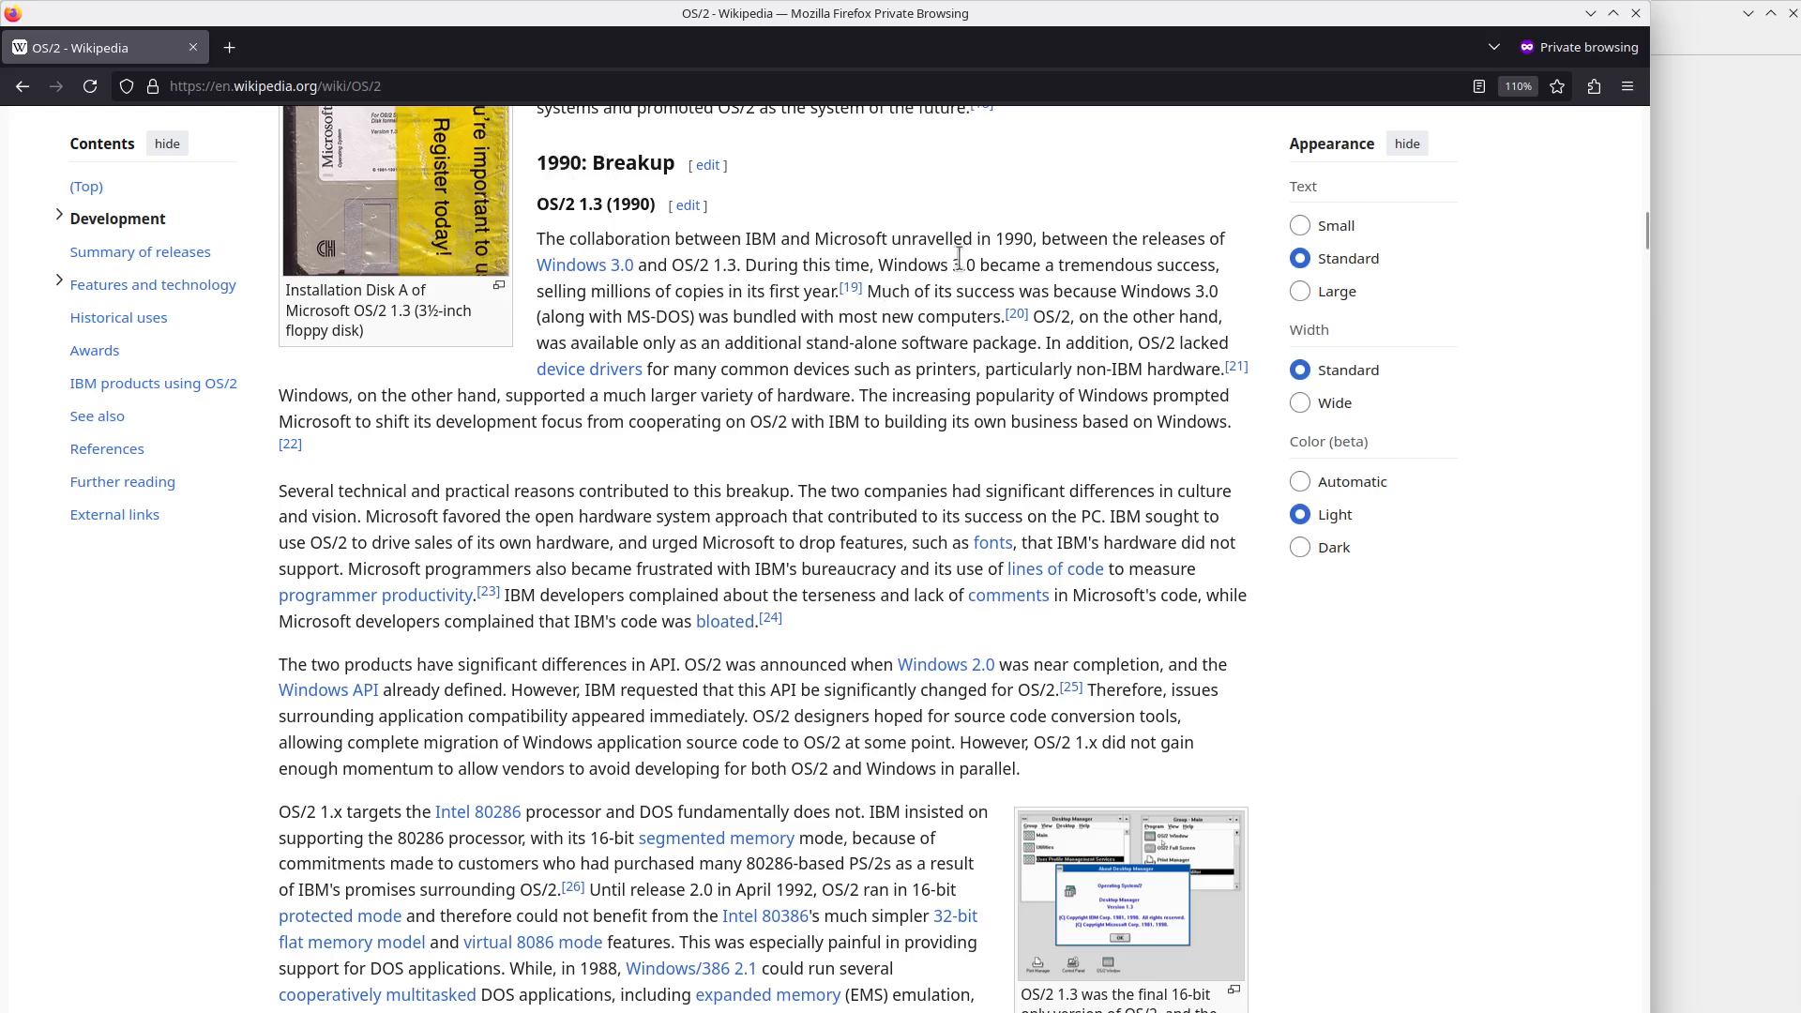
Highlight 'between the releases of', 'OS/2 1.3' and the 'Microsoft OS/2' image caption.
{"action": "left_click_drag", "start_coordinate": [1044, 241], "coordinate": [1229, 242]}
{"action": "mouse_move", "coordinate": [623, 272]}
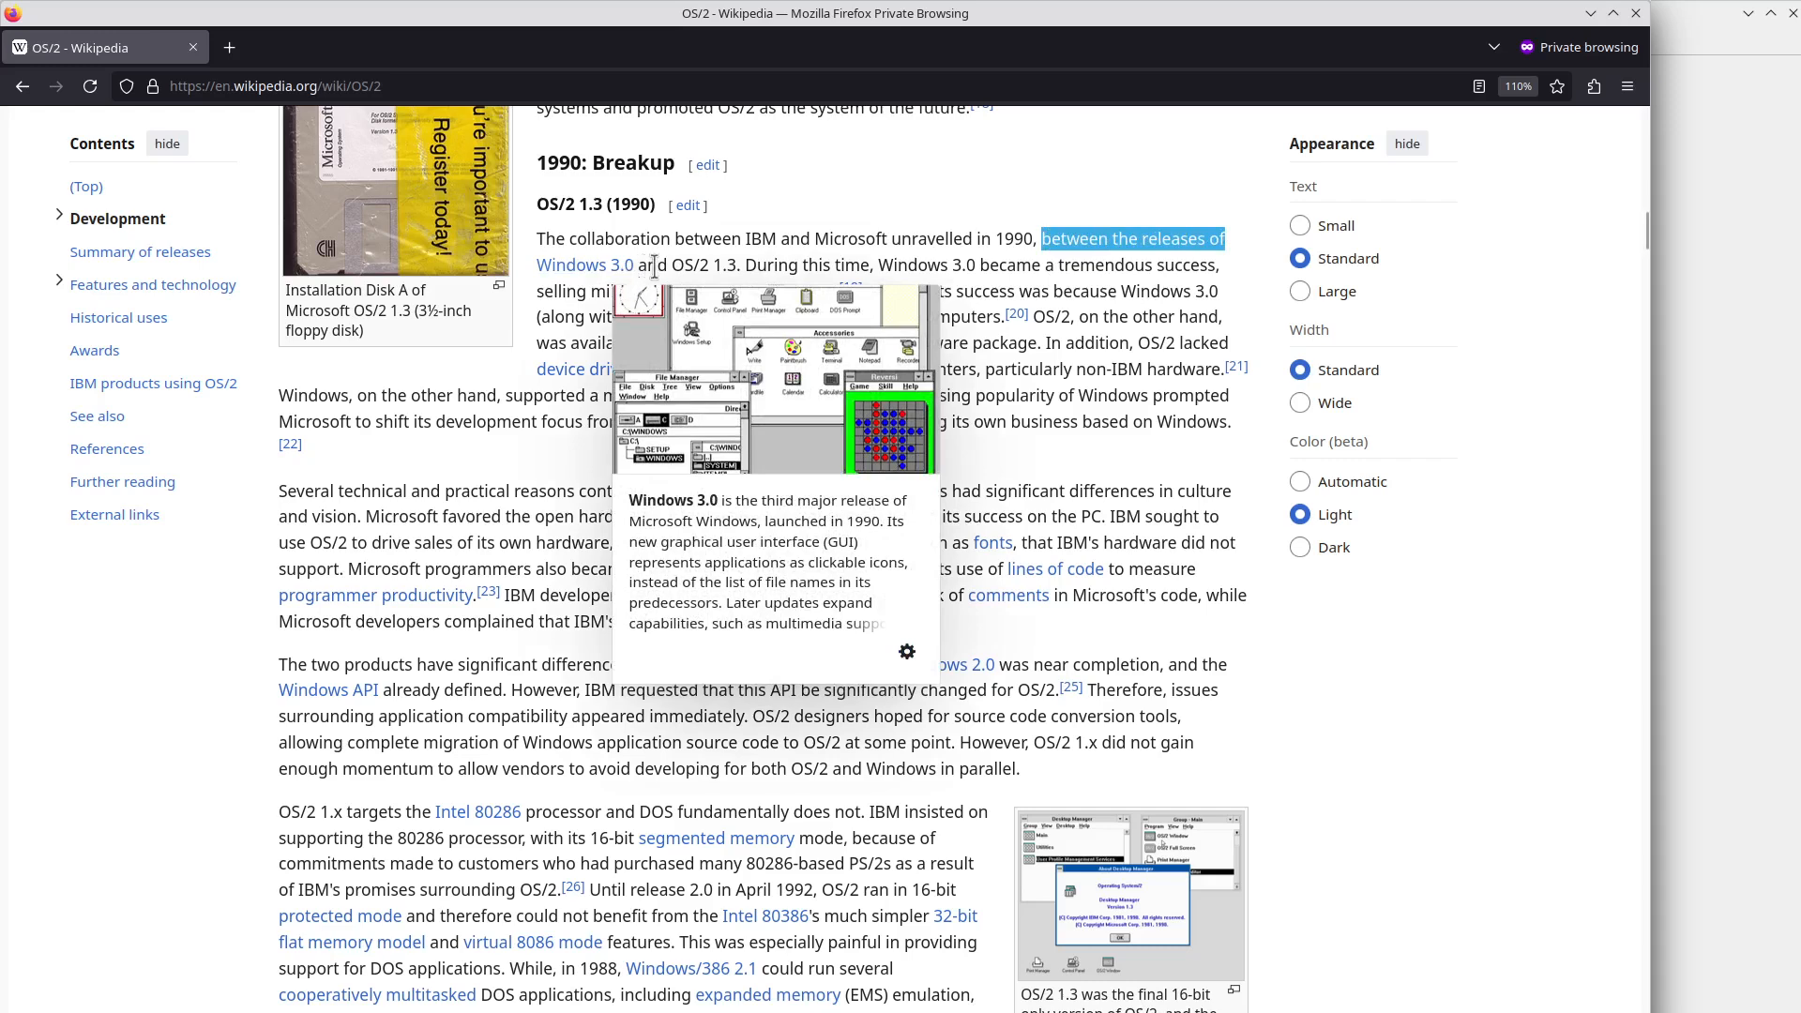
{"action": "left_click_drag", "start_coordinate": [657, 267], "coordinate": [742, 267]}
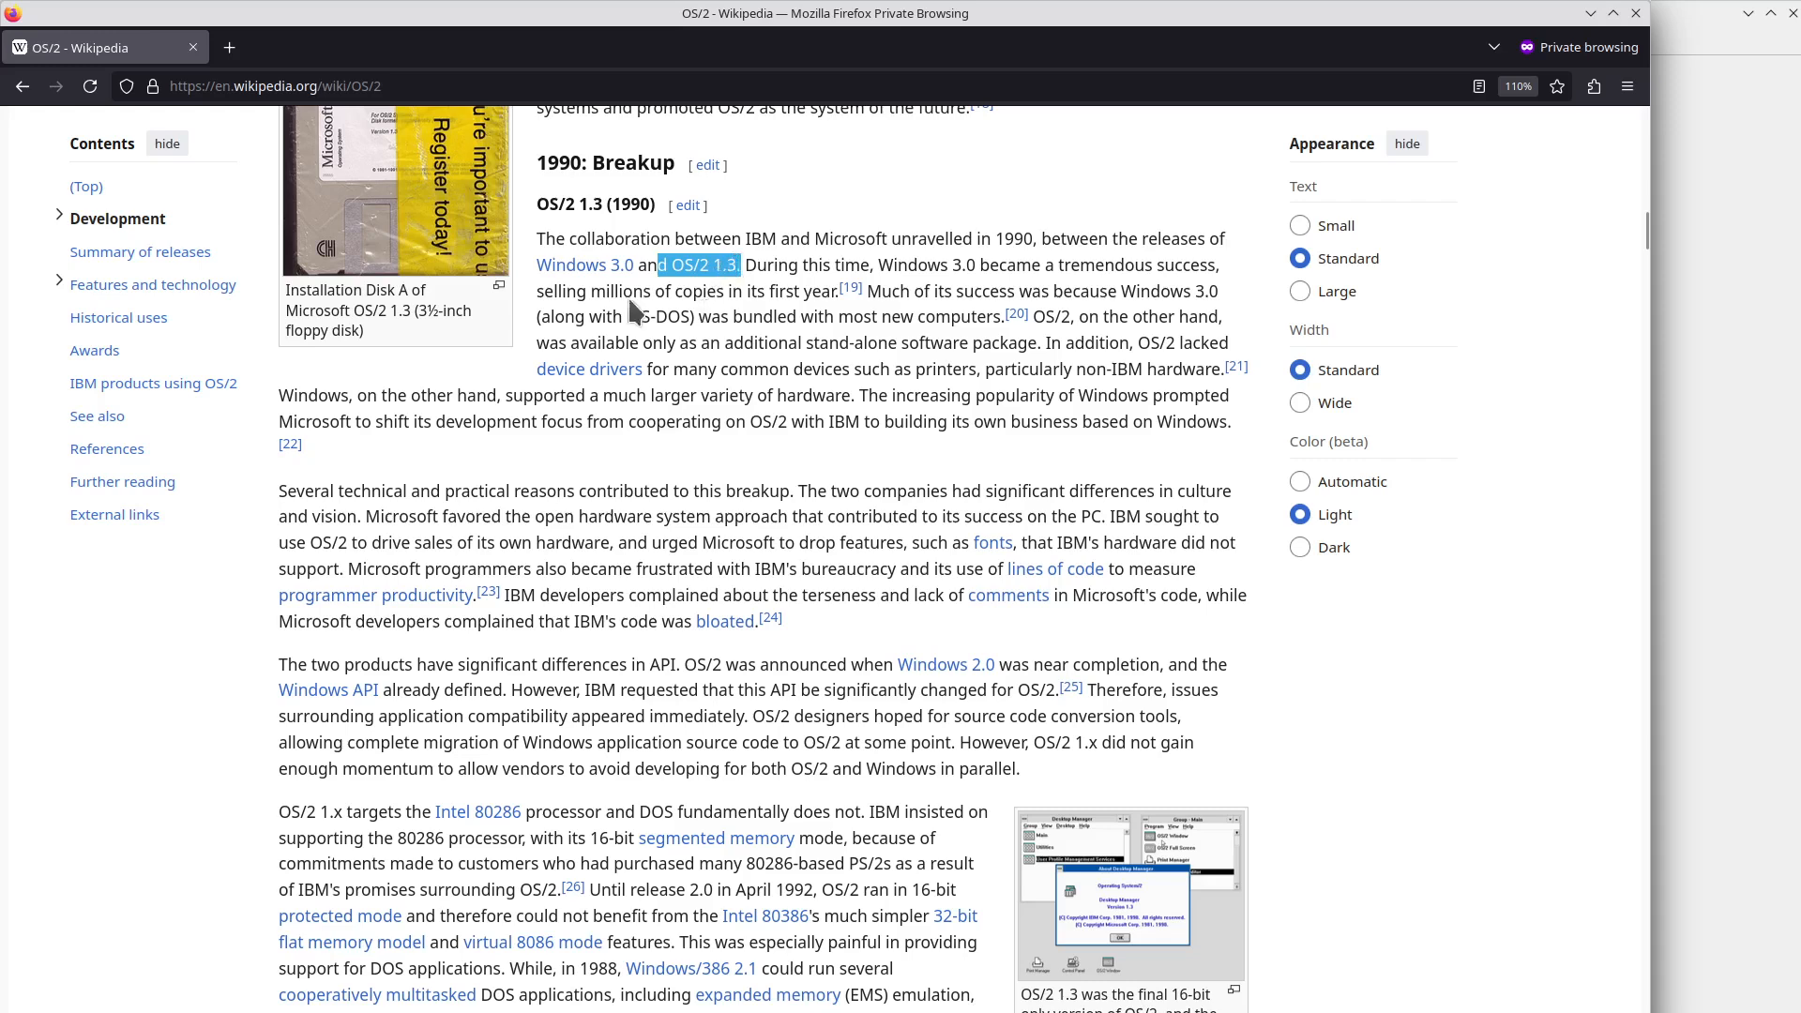
{"action": "scroll", "coordinate": [458, 329], "scroll_direction": "up", "scroll_amount": 3}
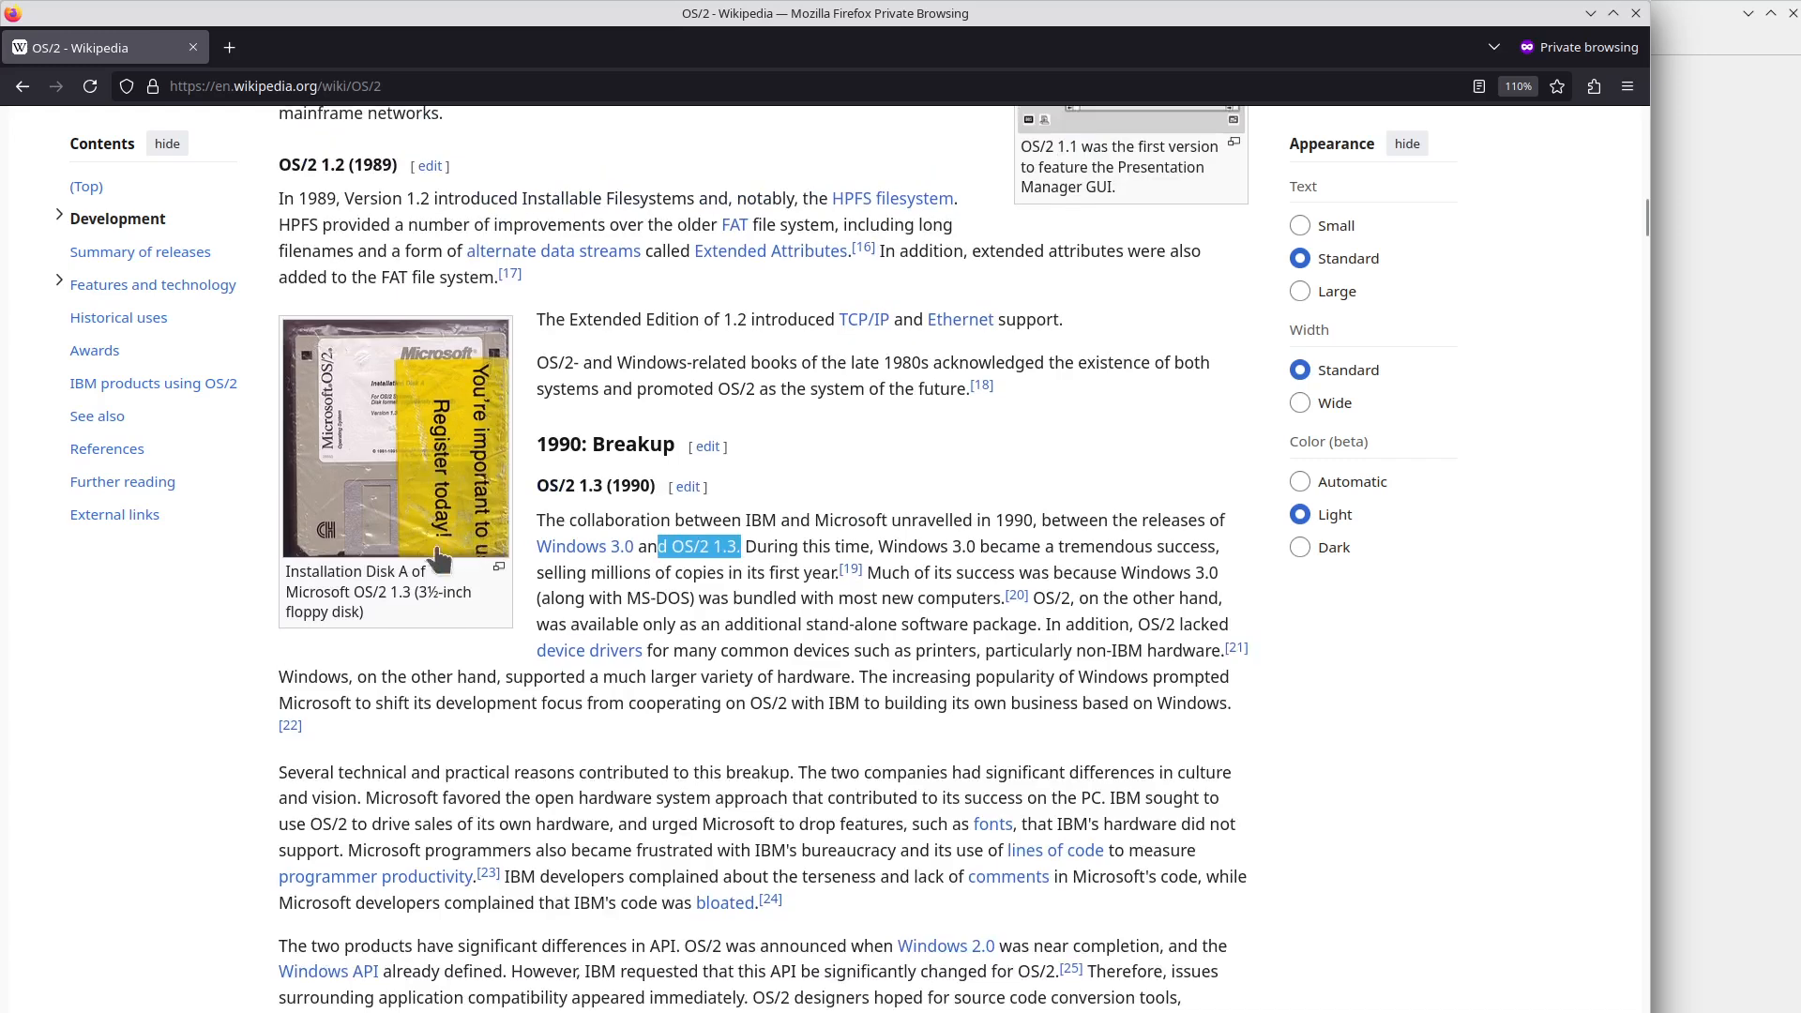
{"action": "left_click_drag", "start_coordinate": [288, 591], "coordinate": [387, 593]}
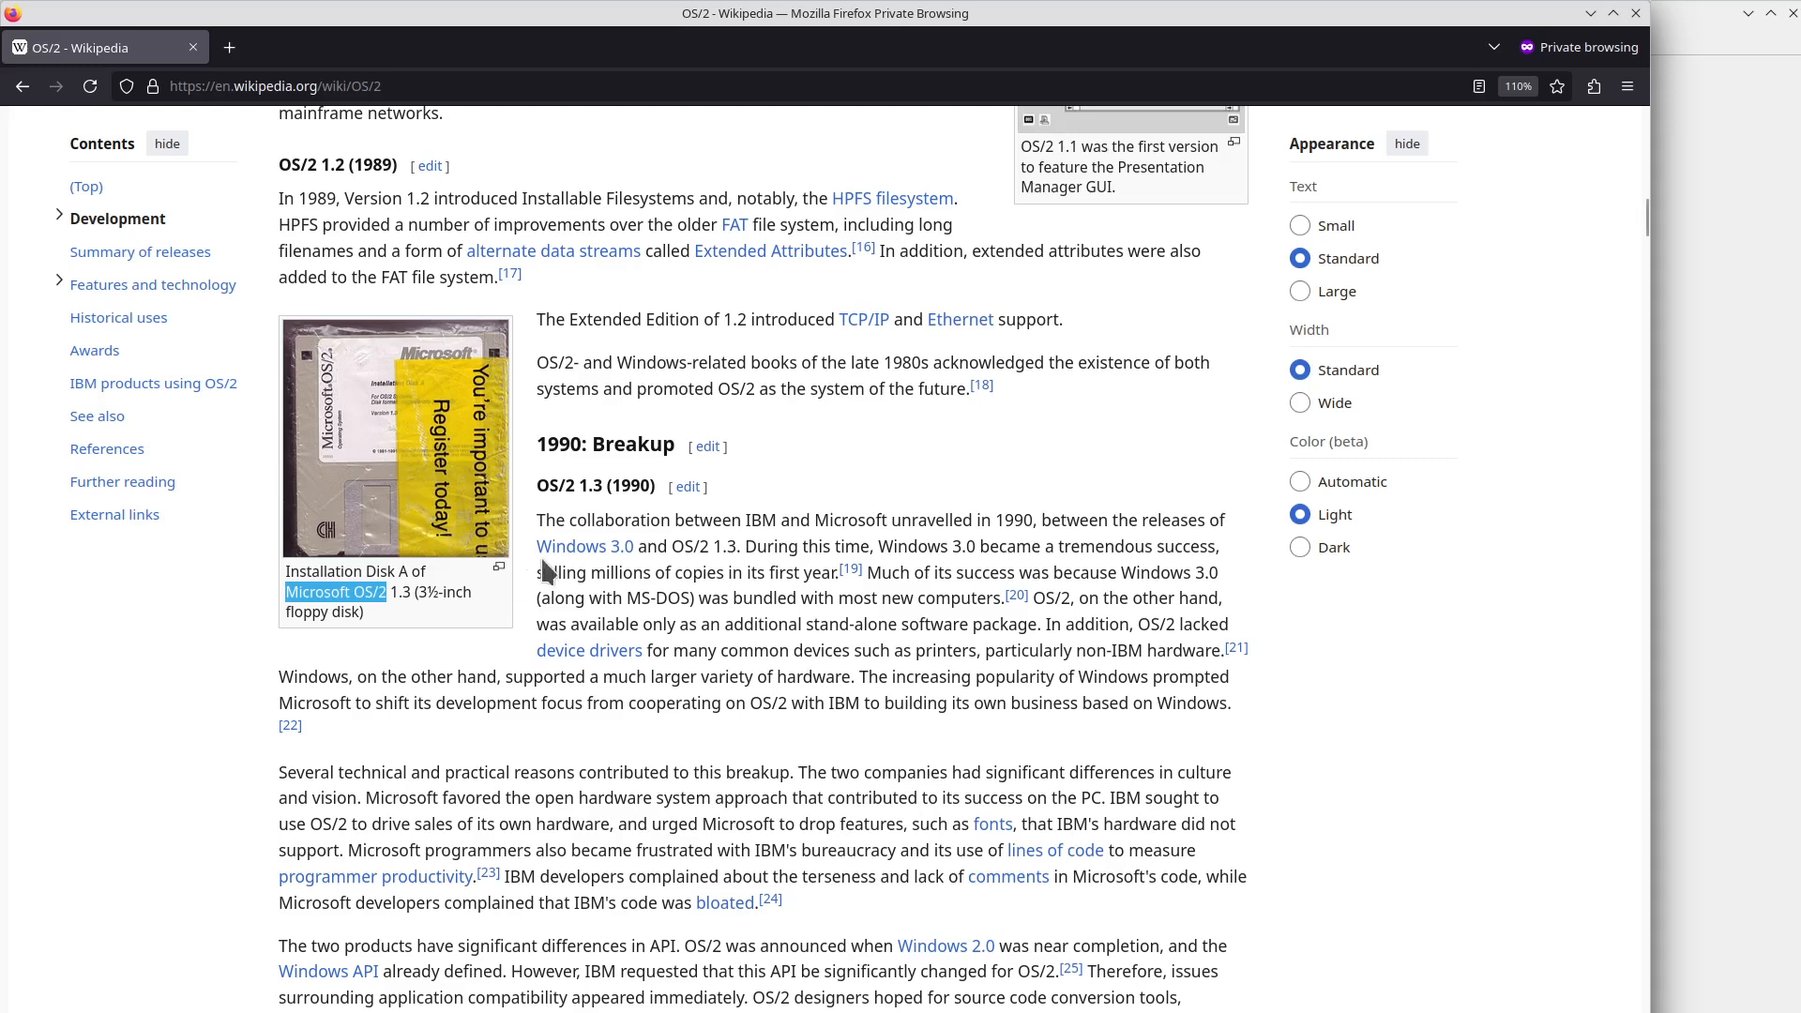
Highlight the Windows 3.0 success sentence and the stand-alone package passage about device drivers.
{"action": "scroll", "coordinate": [680, 661], "scroll_direction": "down", "scroll_amount": 5}
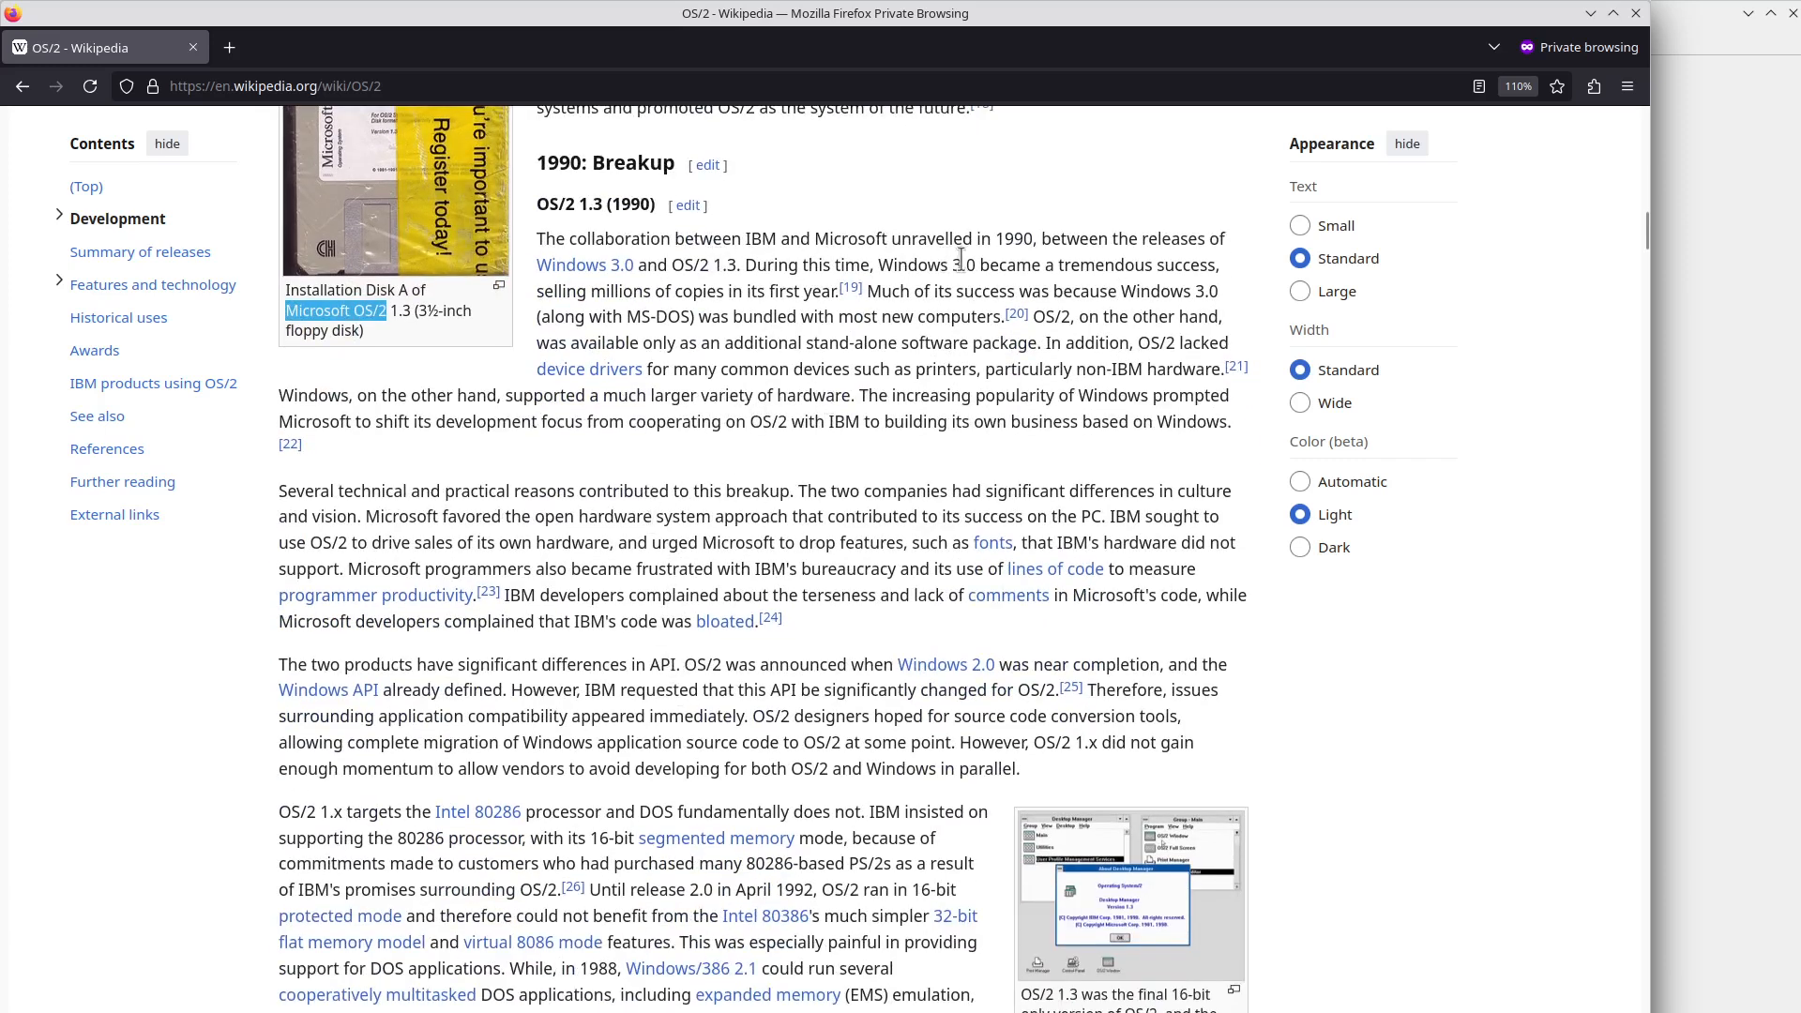
{"action": "left_click_drag", "start_coordinate": [907, 263], "coordinate": [1201, 265]}
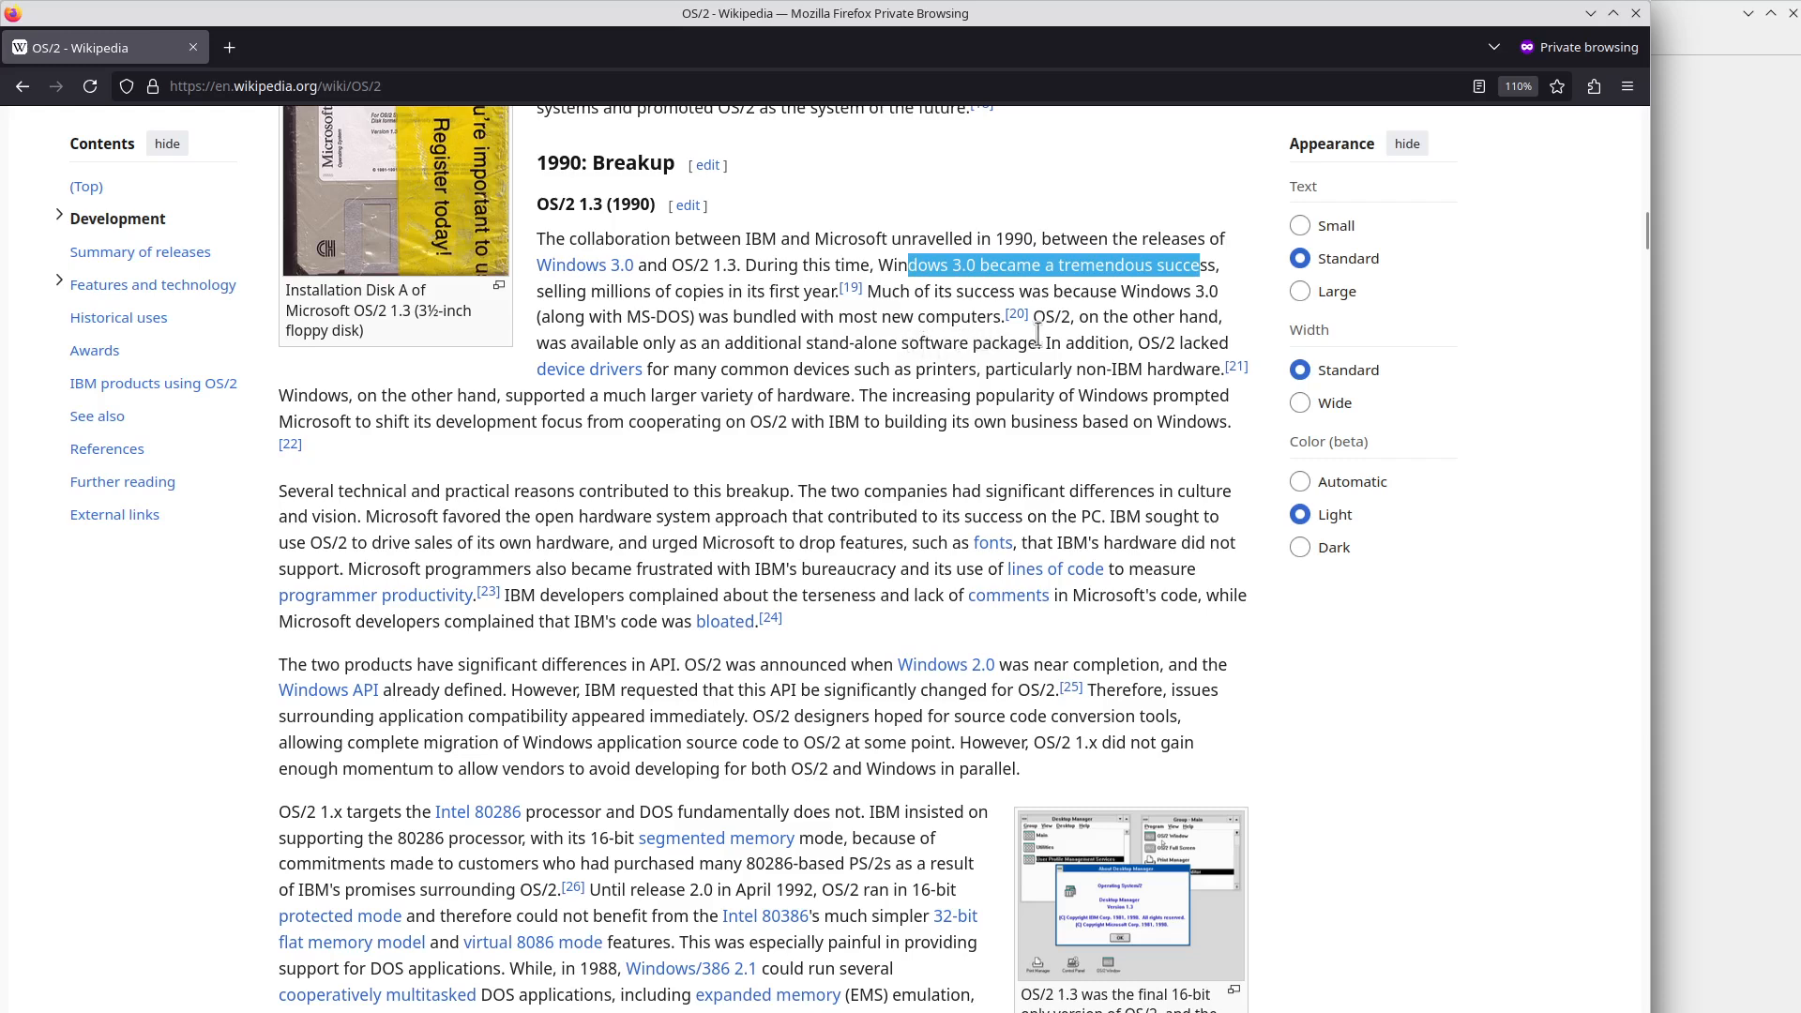
{"action": "left_click_drag", "start_coordinate": [1056, 317], "coordinate": [1177, 343]}
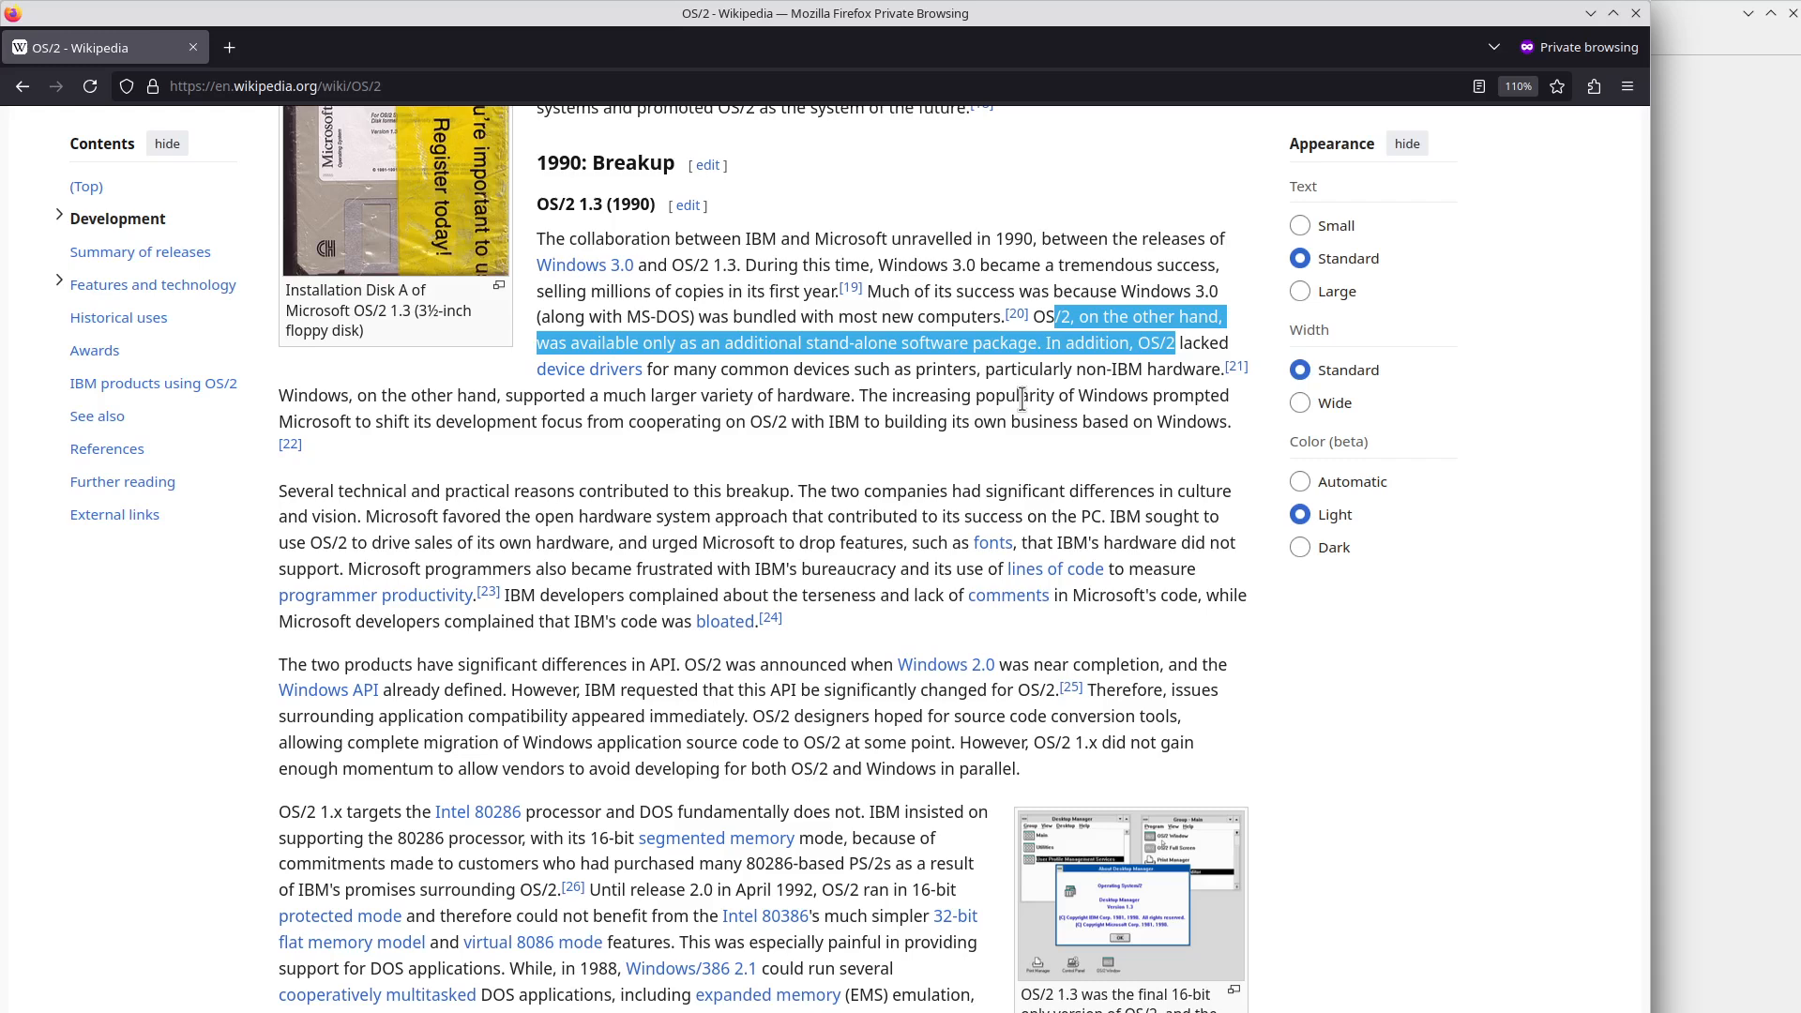
{"action": "left_click", "coordinate": [670, 368]}
{"action": "left_click_drag", "start_coordinate": [670, 369], "coordinate": [680, 343]}
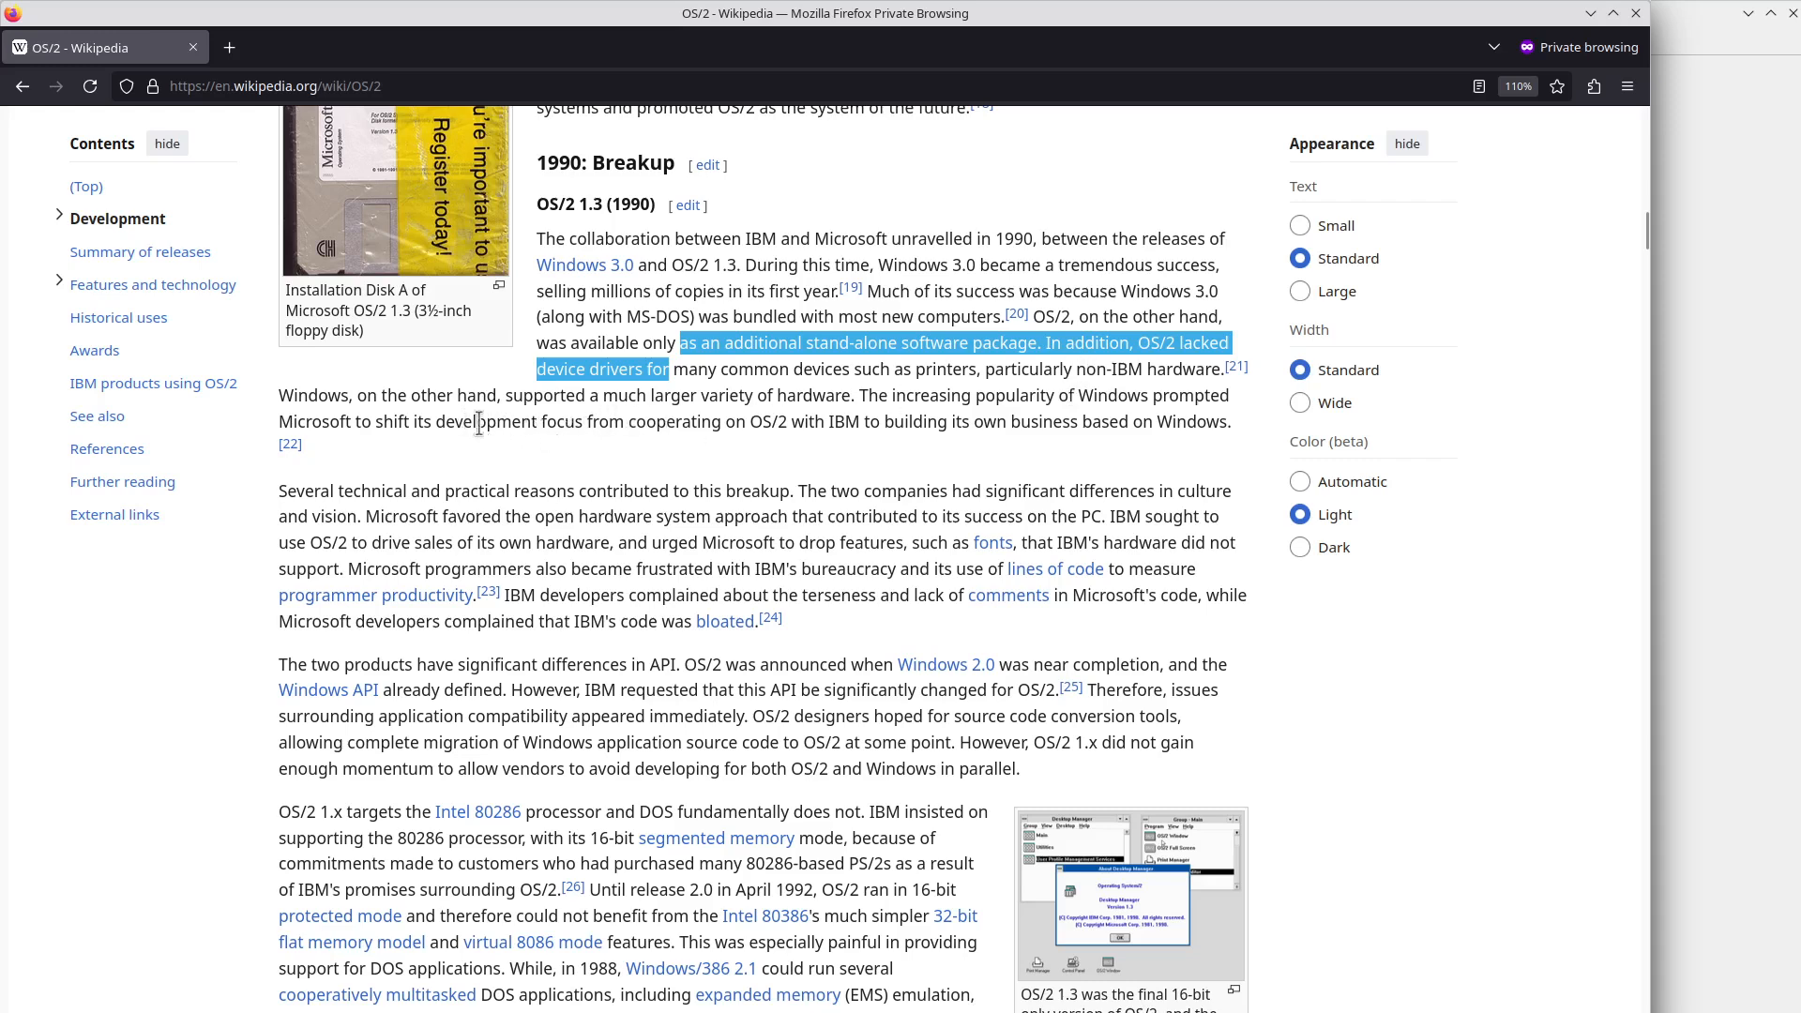
Scroll through the Wikipedia article, then bring the OS/2 Warp virtual machine back to the front.
{"action": "scroll", "coordinate": [554, 474], "scroll_direction": "down", "scroll_amount": 2}
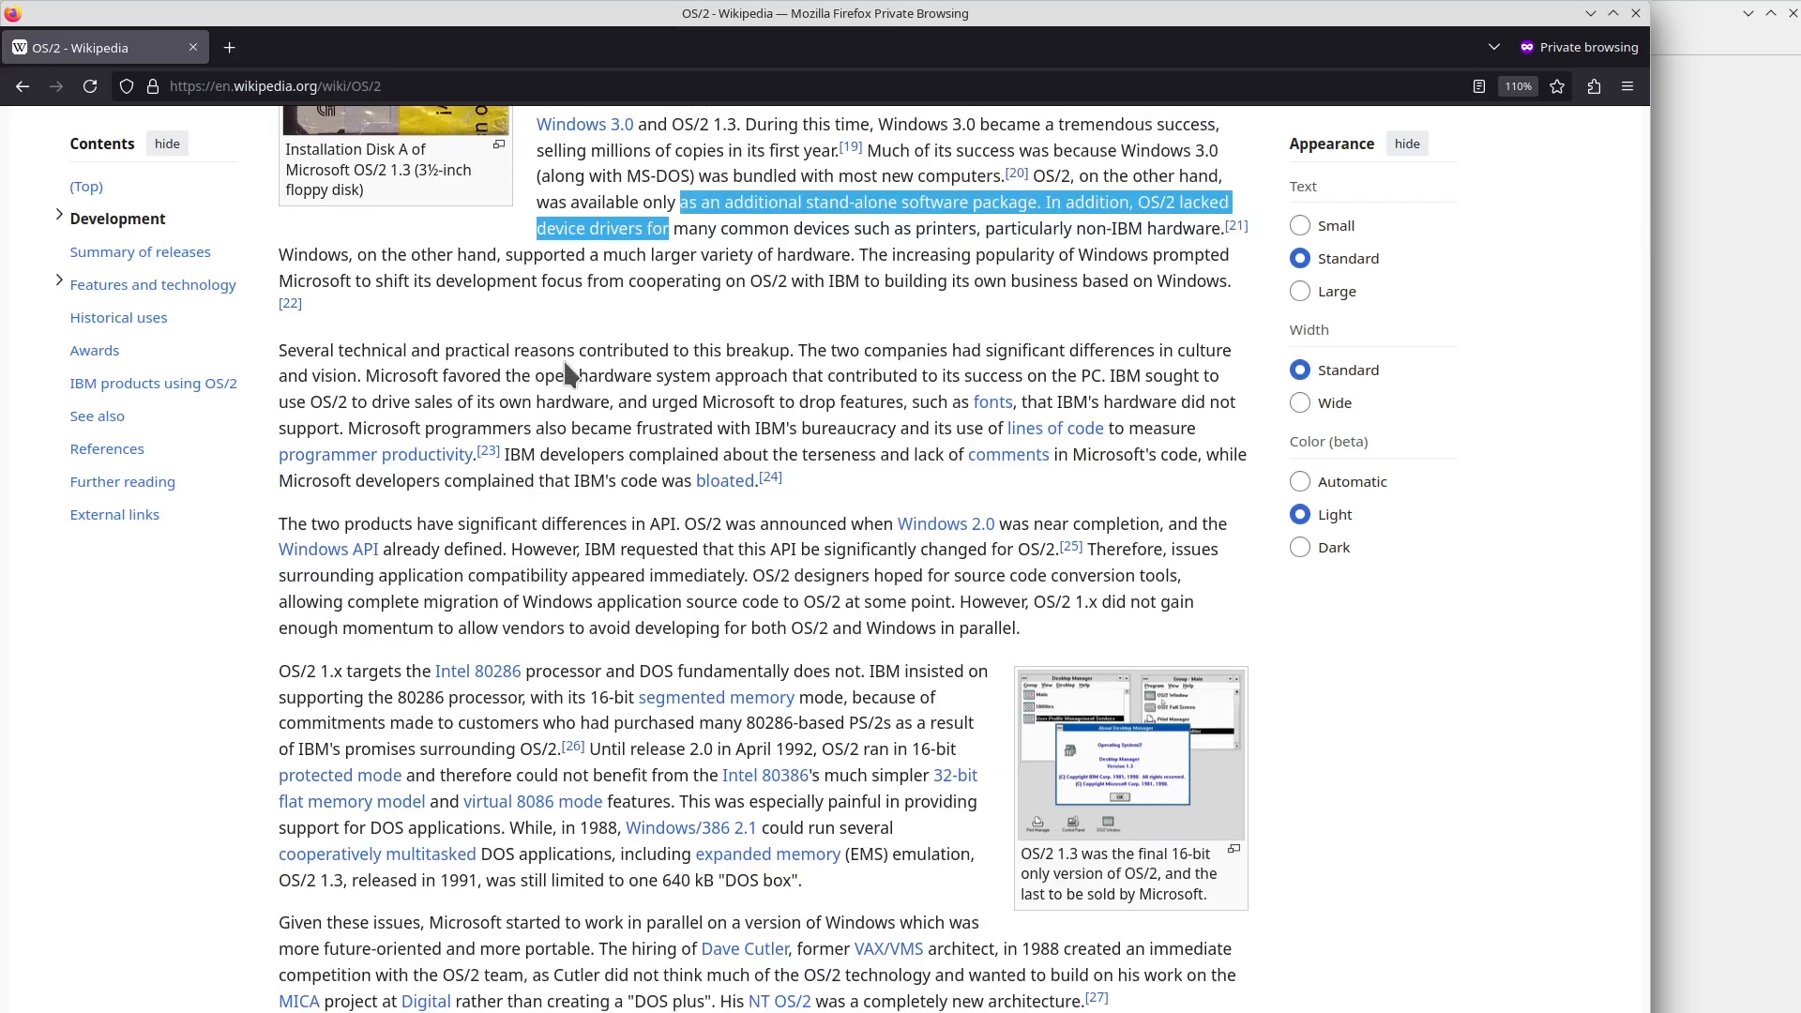
{"action": "scroll", "coordinate": [567, 370], "scroll_direction": "up", "scroll_amount": 2}
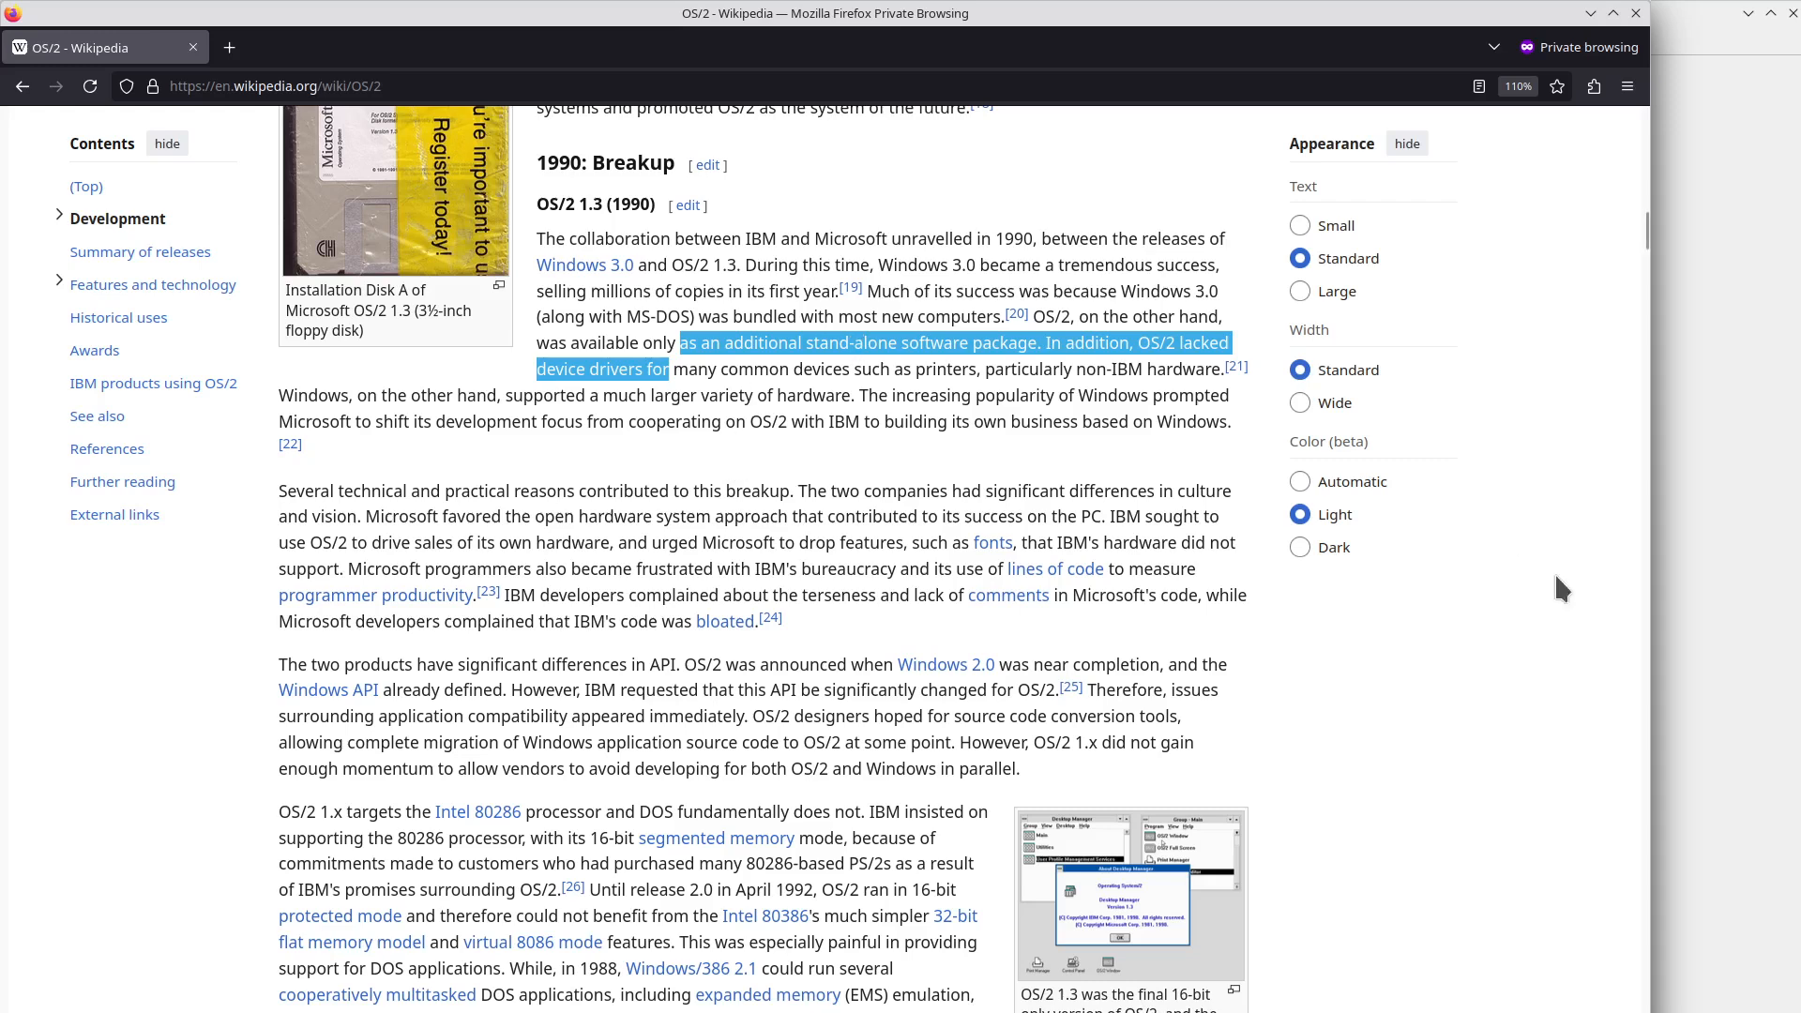
{"action": "left_click", "coordinate": [1782, 927]}
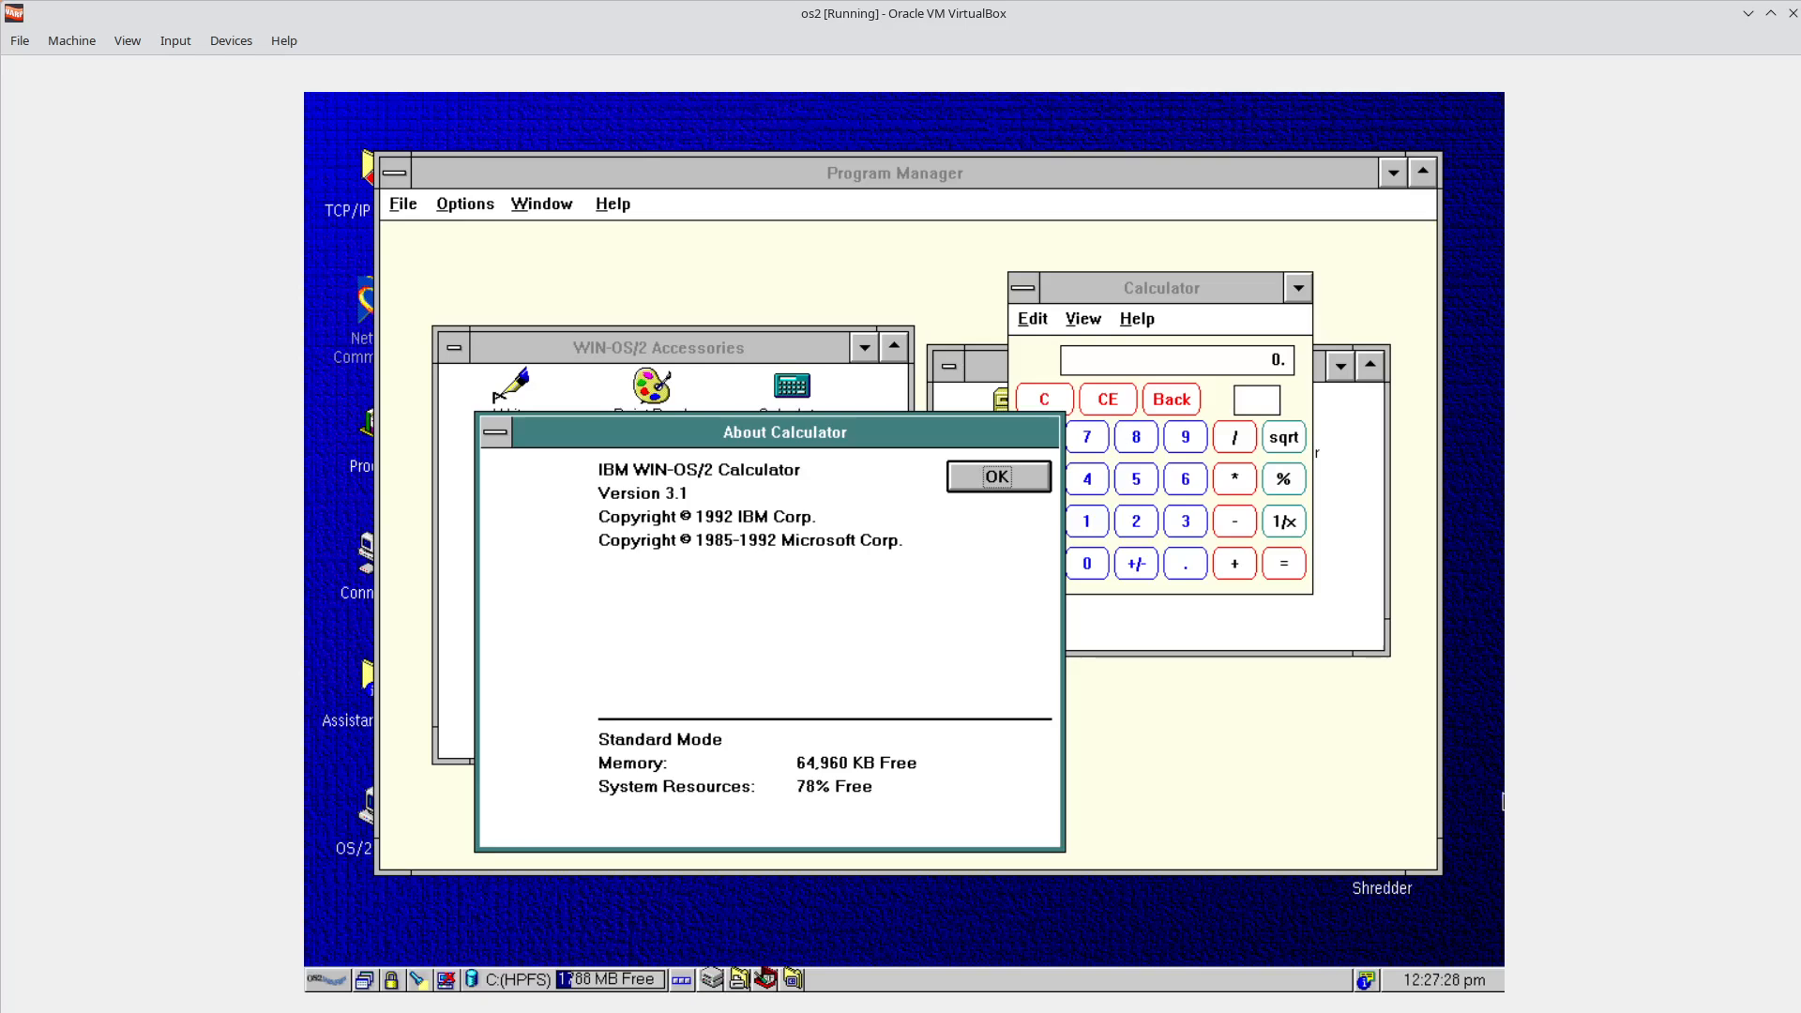
Raise Program Manager from the WarpCenter window list and launch File Manager from the Main group.
{"action": "left_click", "coordinate": [366, 980]}
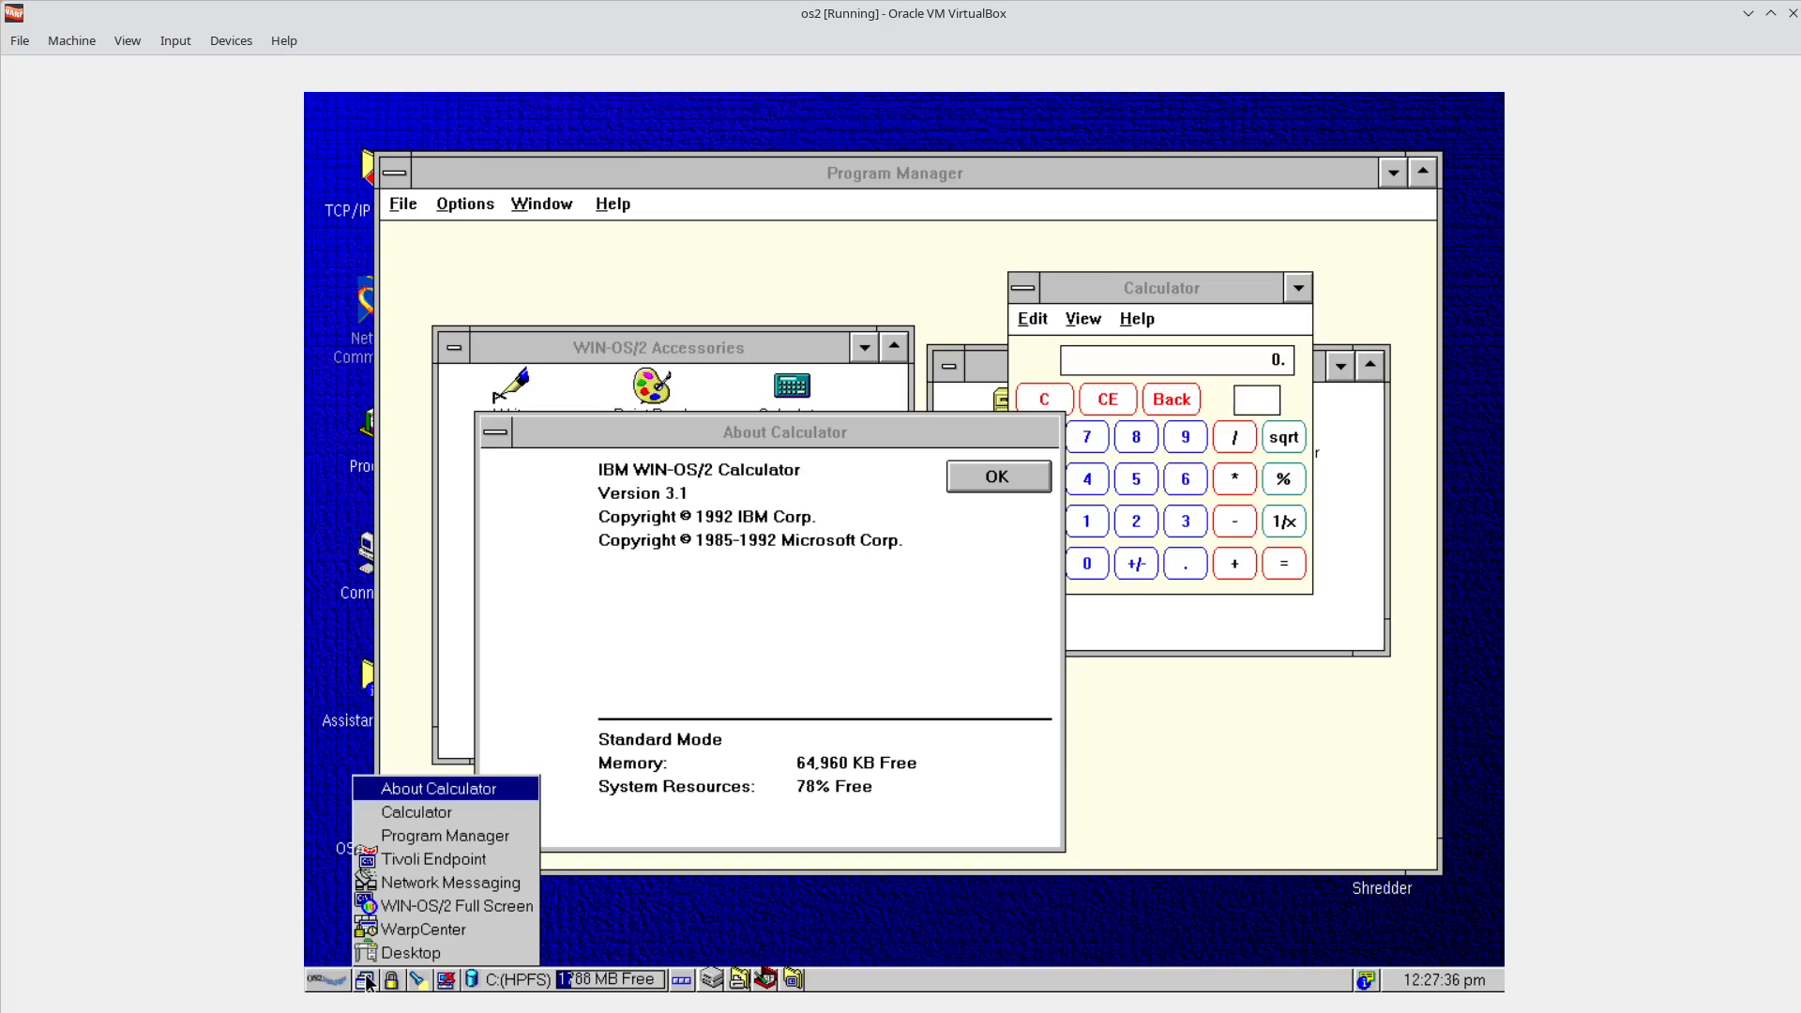
{"action": "left_click", "coordinate": [1201, 788]}
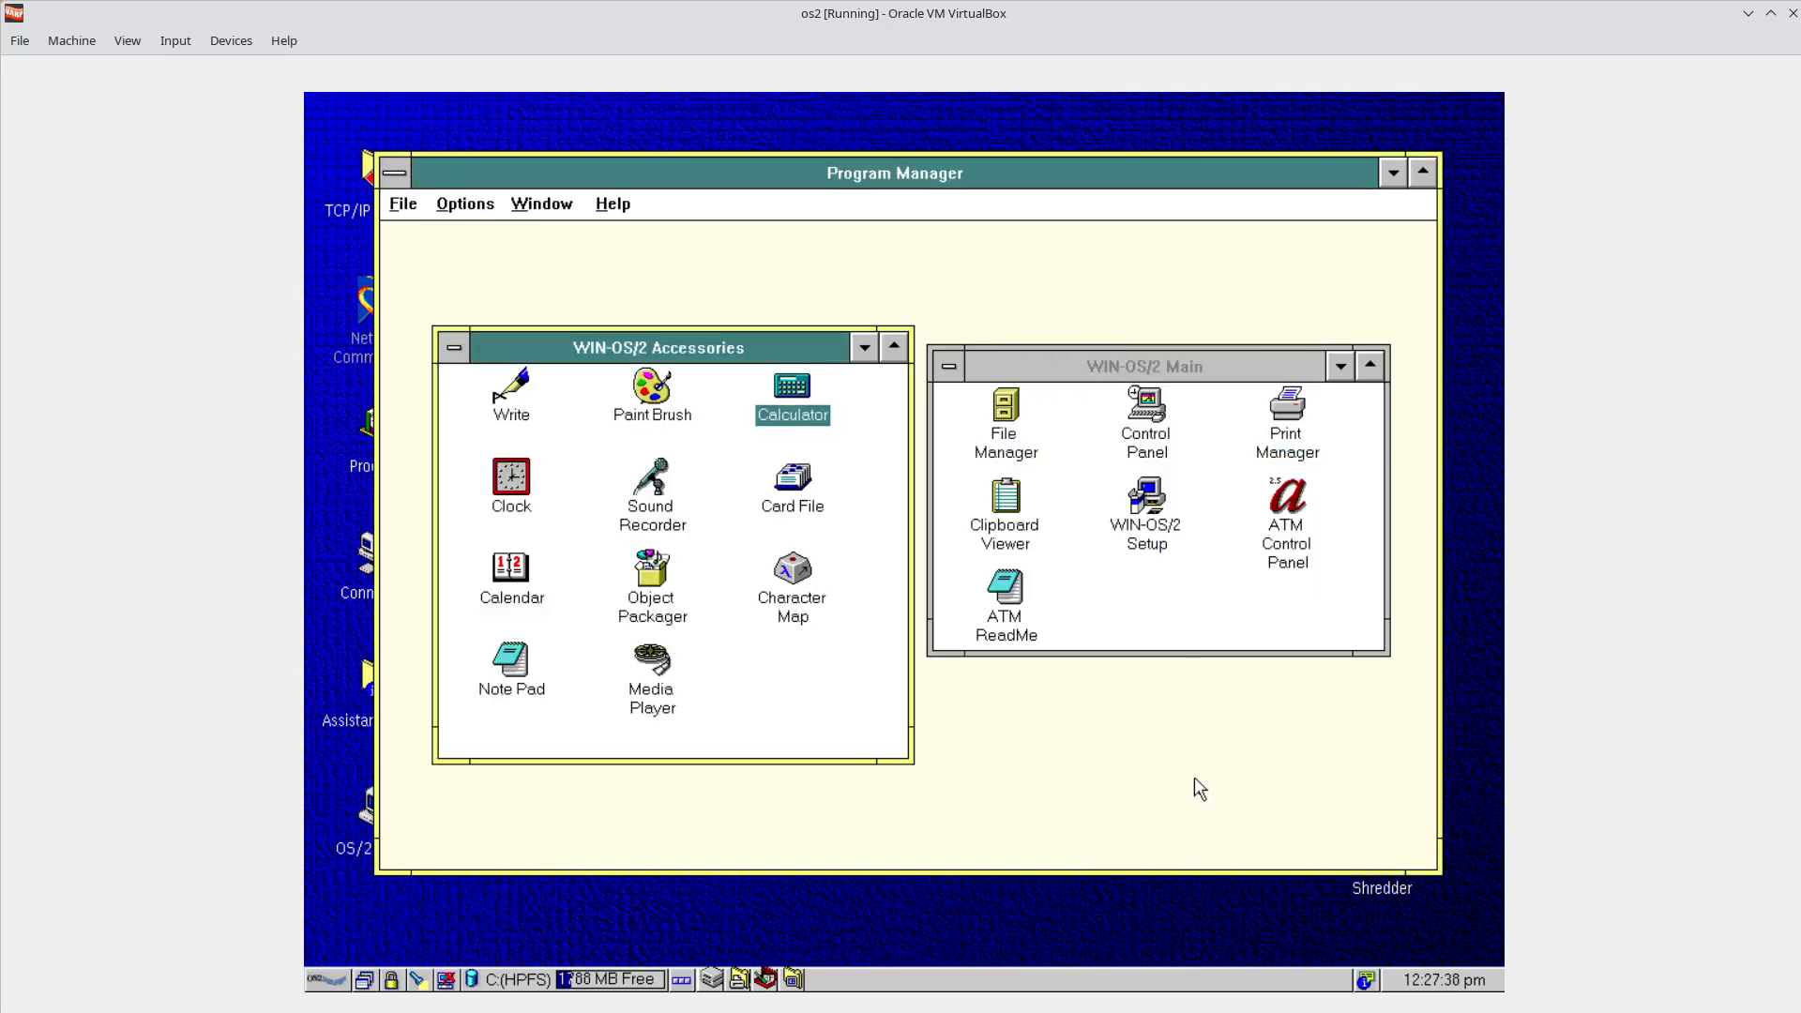
{"action": "left_click", "coordinate": [998, 430]}
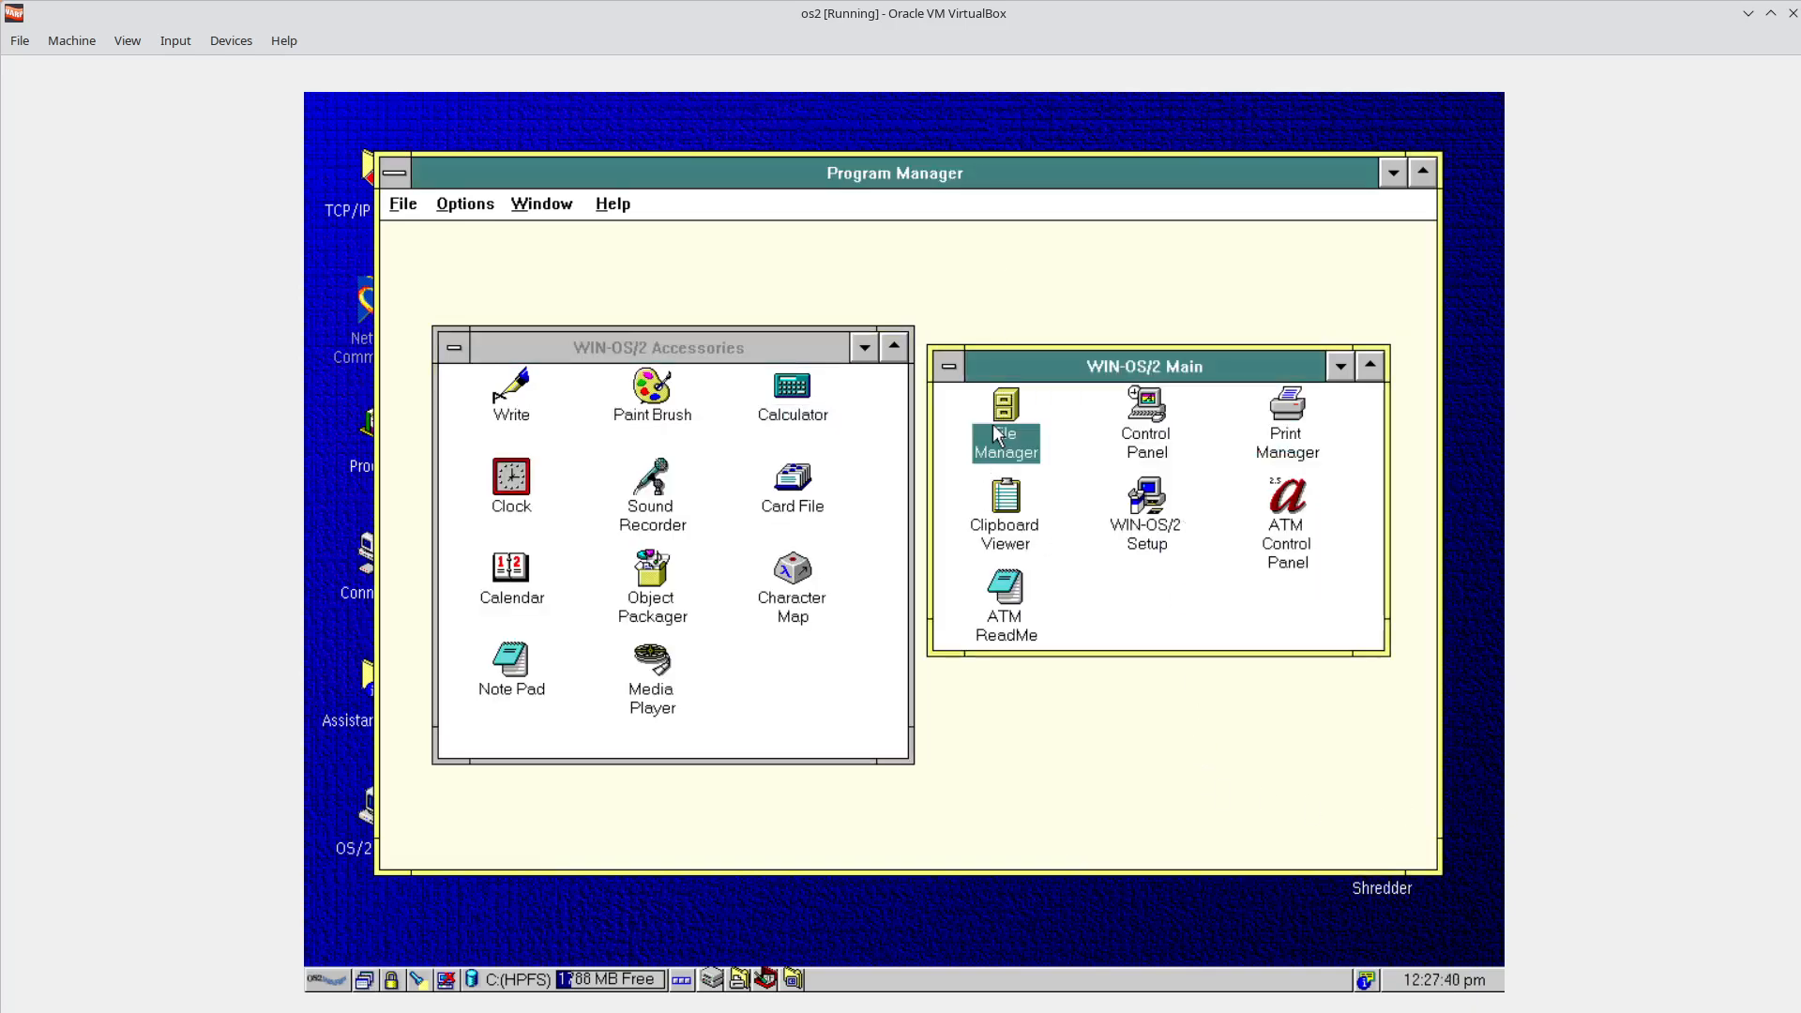
{"action": "double_click", "coordinate": [1009, 418]}
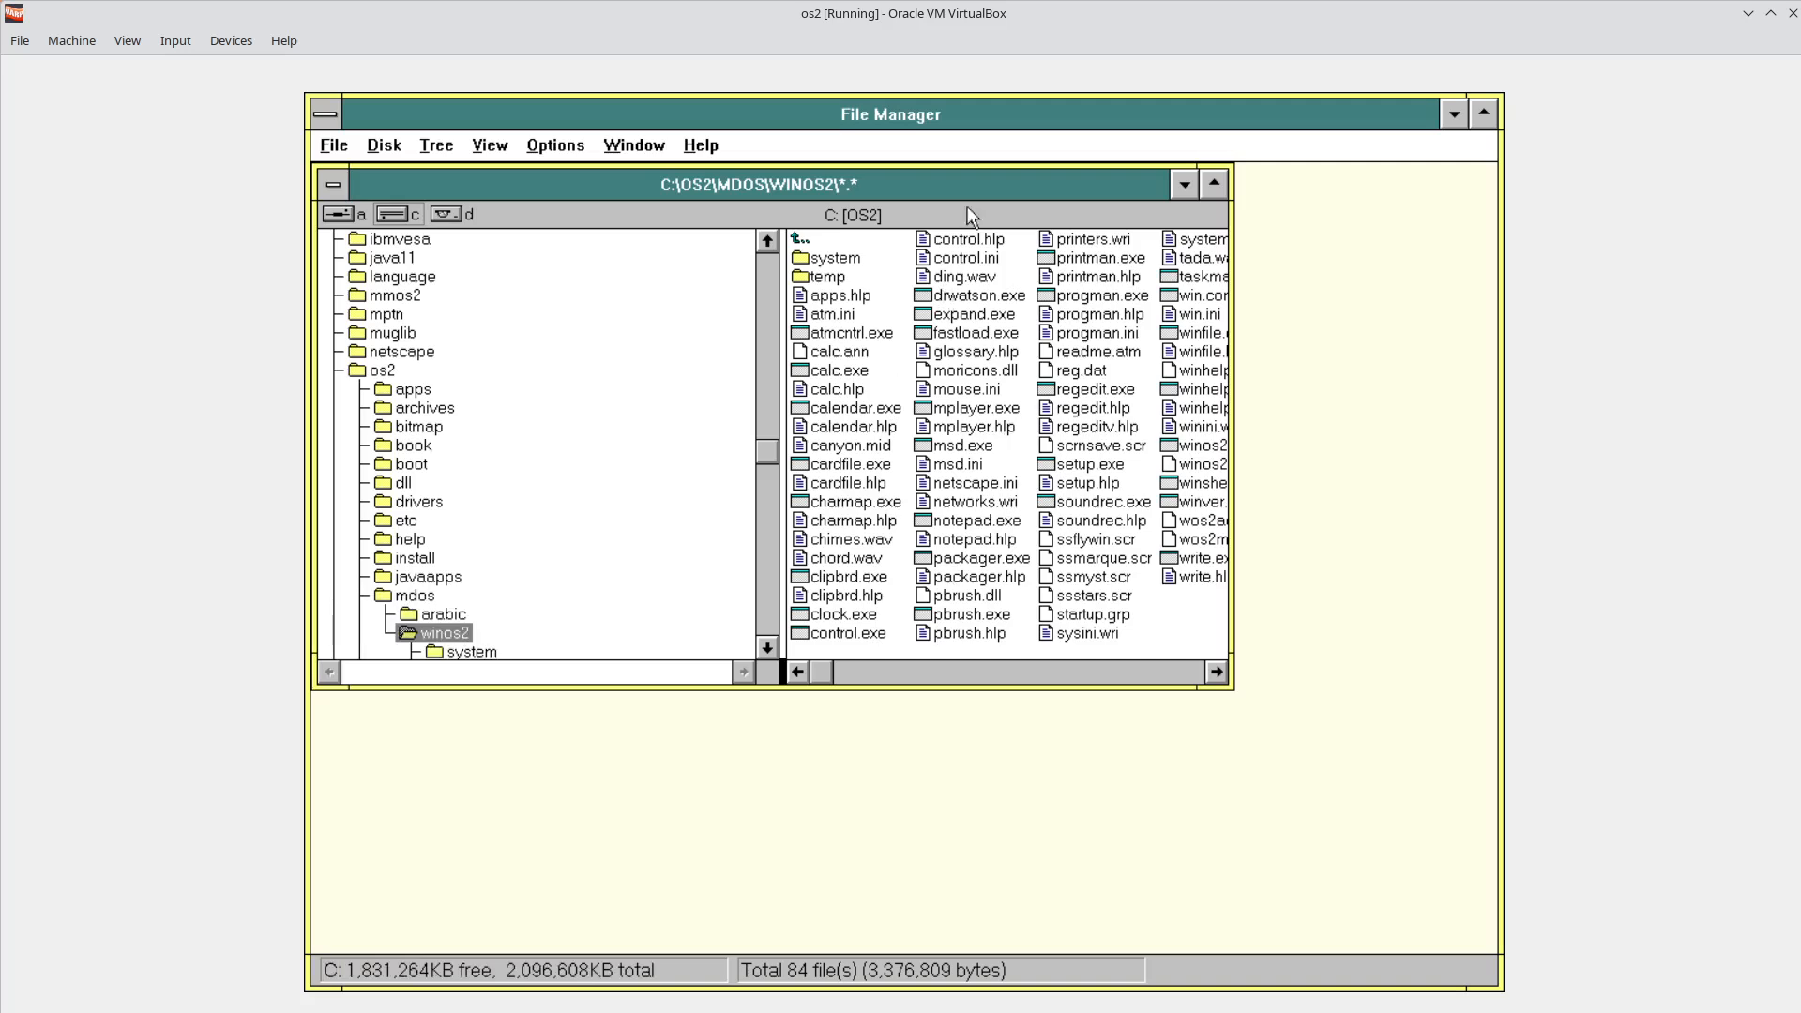
{"action": "left_click_drag", "start_coordinate": [971, 188], "coordinate": [1162, 270]}
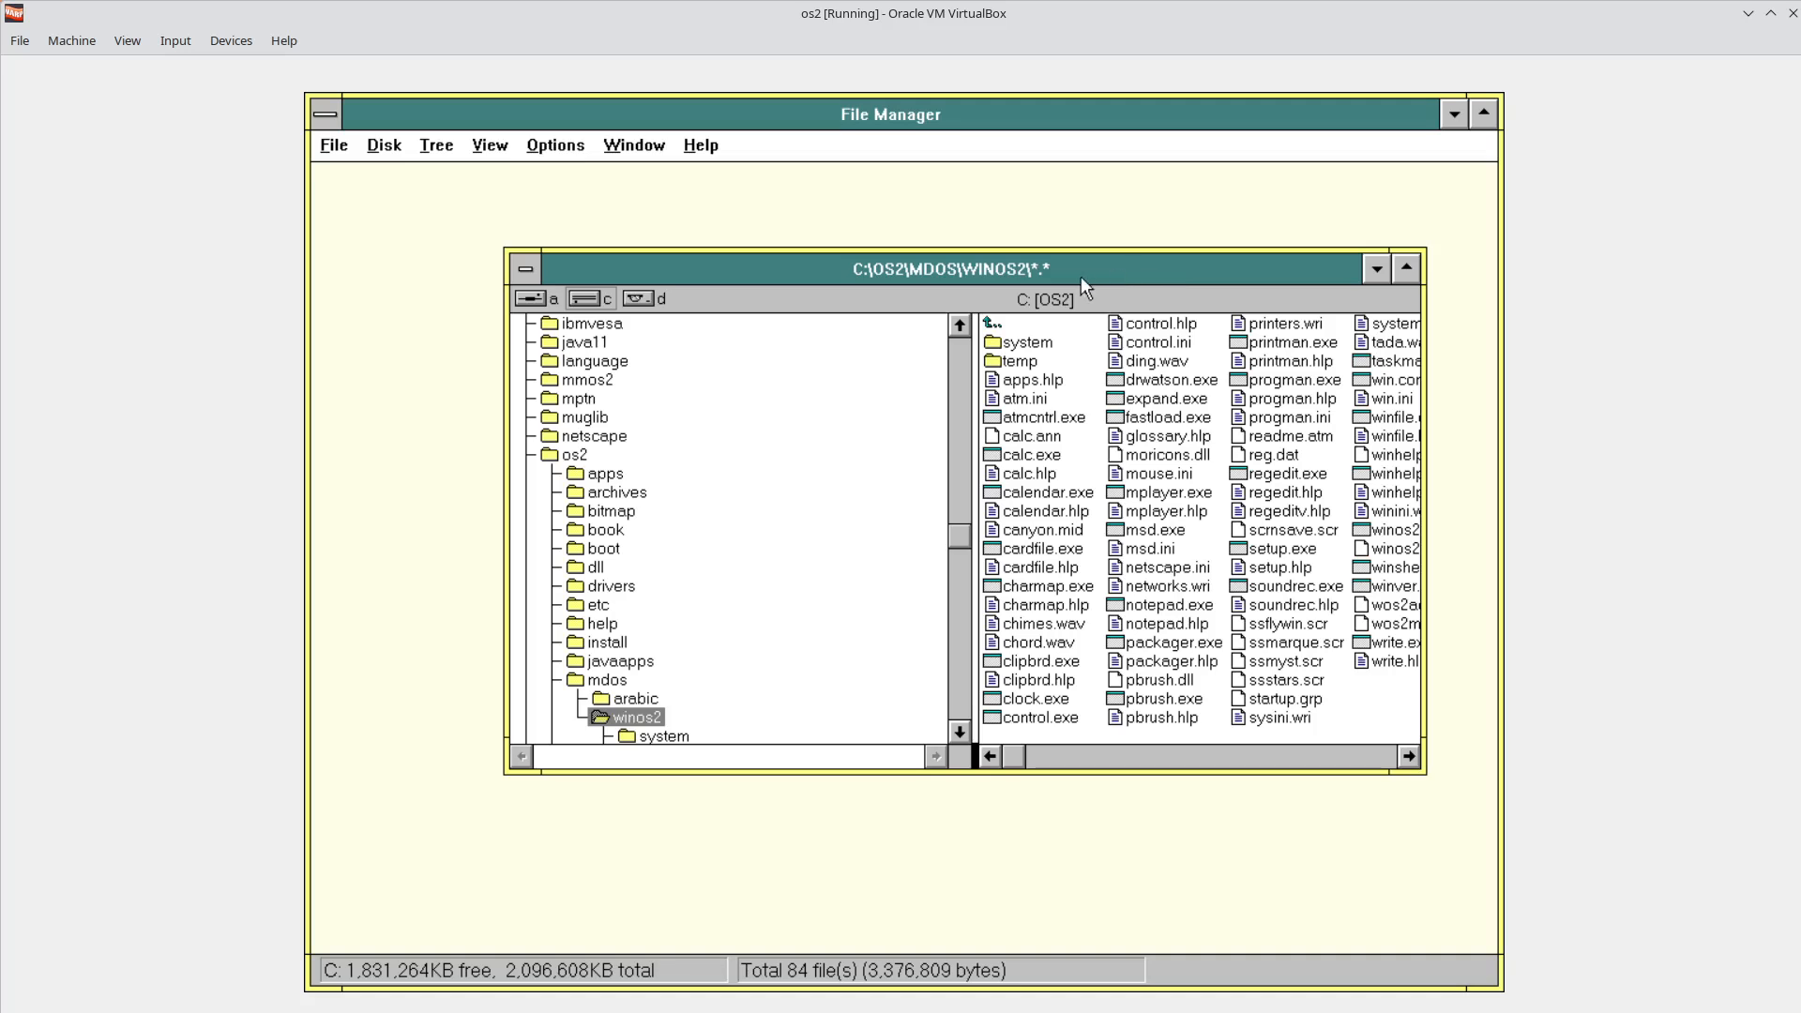
{"action": "left_click_drag", "start_coordinate": [1030, 272], "coordinate": [917, 271]}
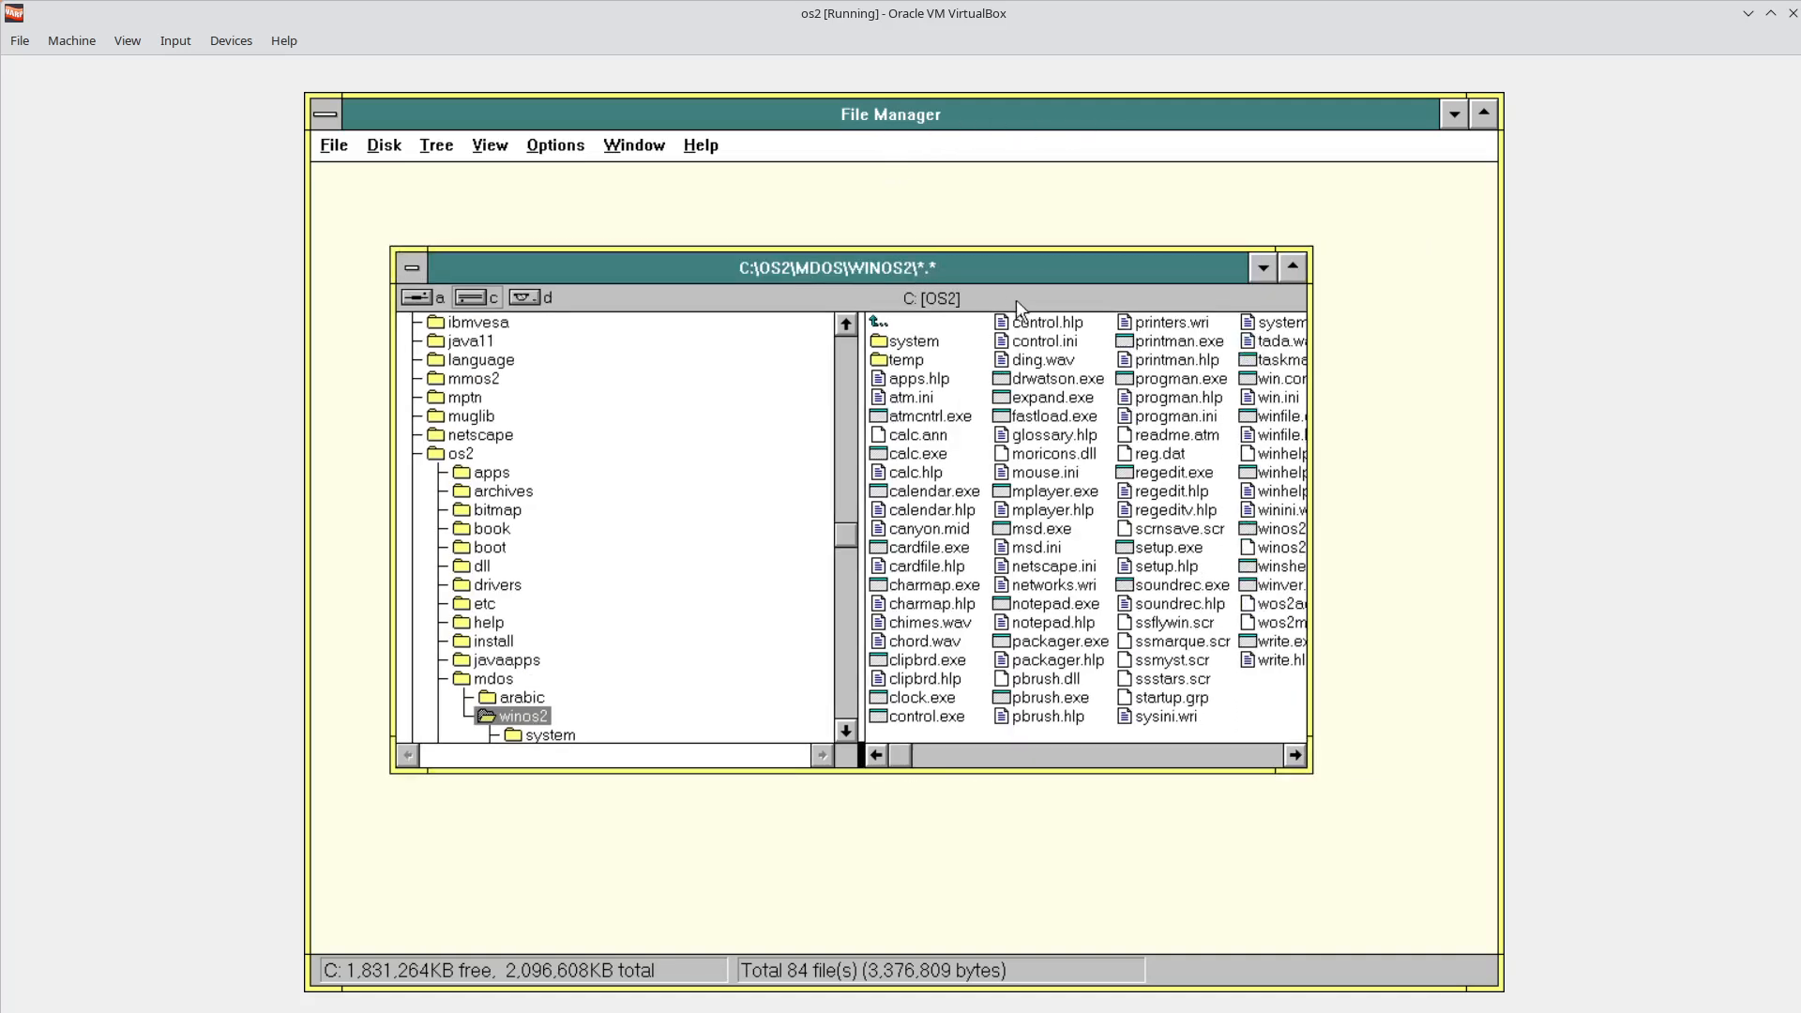
{"action": "left_click", "coordinate": [910, 270]}
Move up the File Manager folder tree from javaapps to the root of drive C.
{"action": "key", "text": "Up"}
{"action": "key", "text": "Up"}
{"action": "key", "text": "Up"}
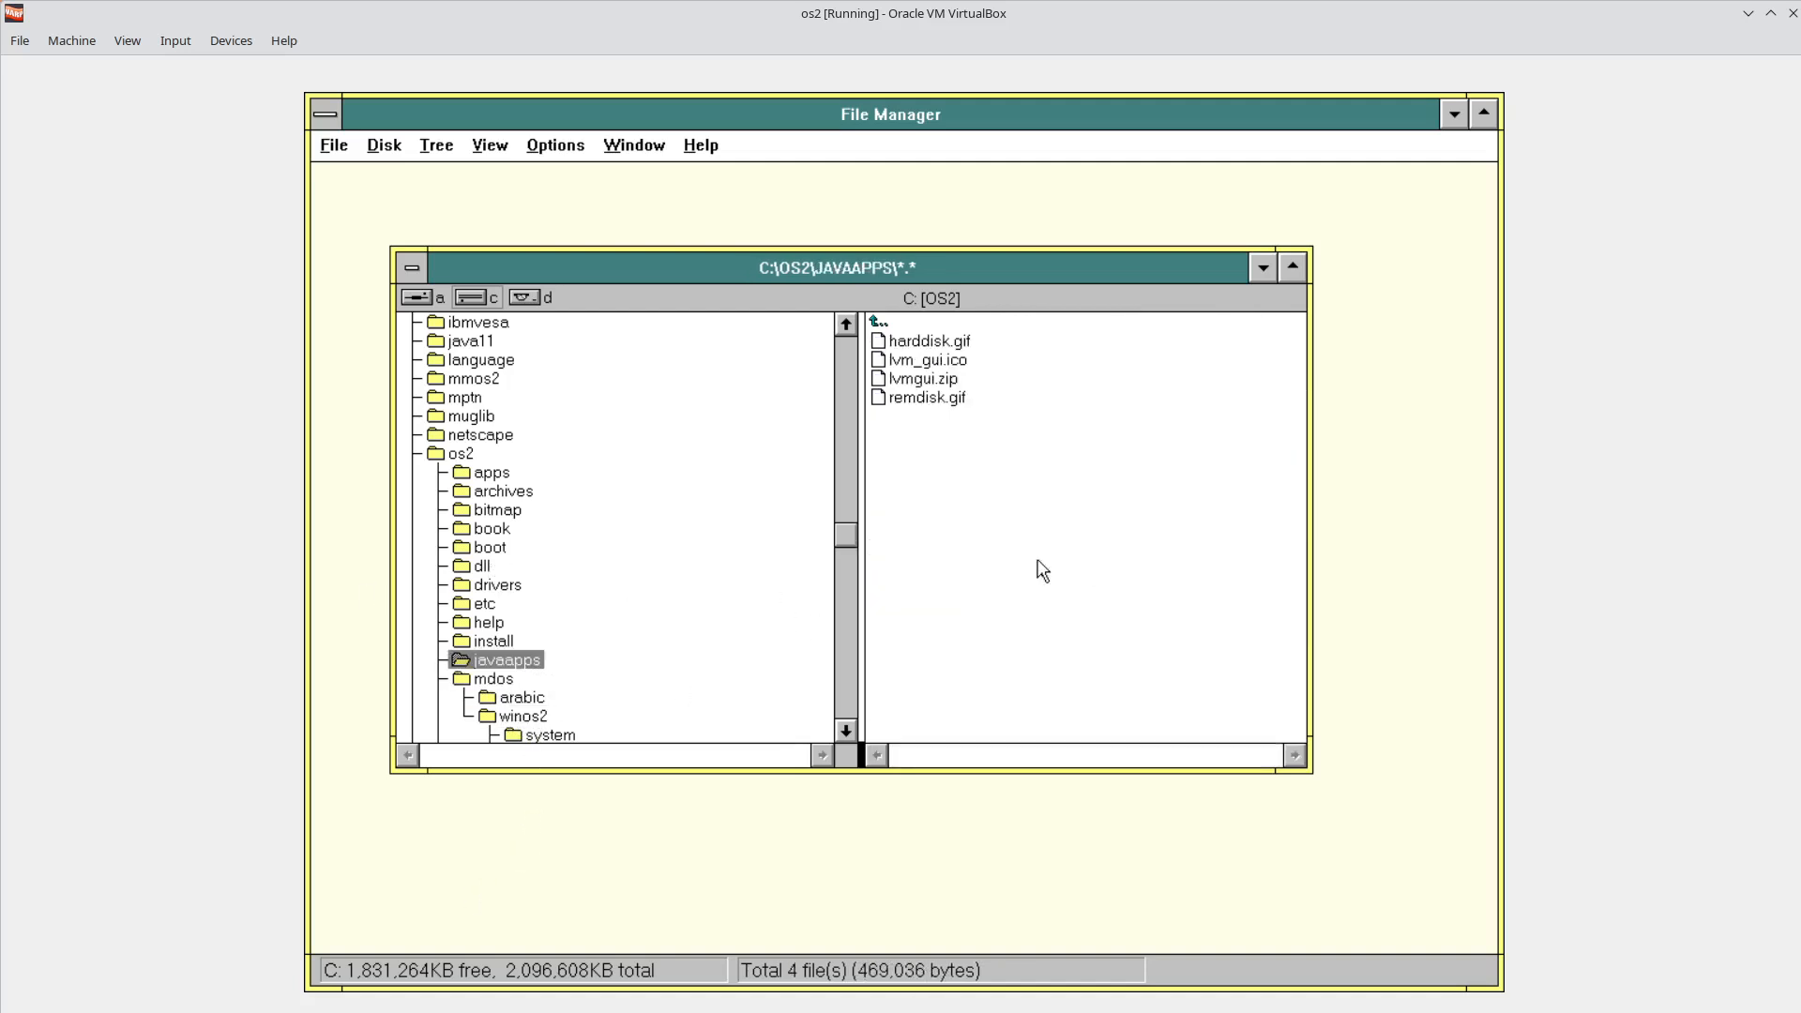
{"action": "key", "text": "Up"}
{"action": "key", "text": "Up"}
{"action": "key", "text": "Up"}
{"action": "key", "text": "Up"}
{"action": "key", "text": "Up"}
{"action": "key", "text": "Up"}
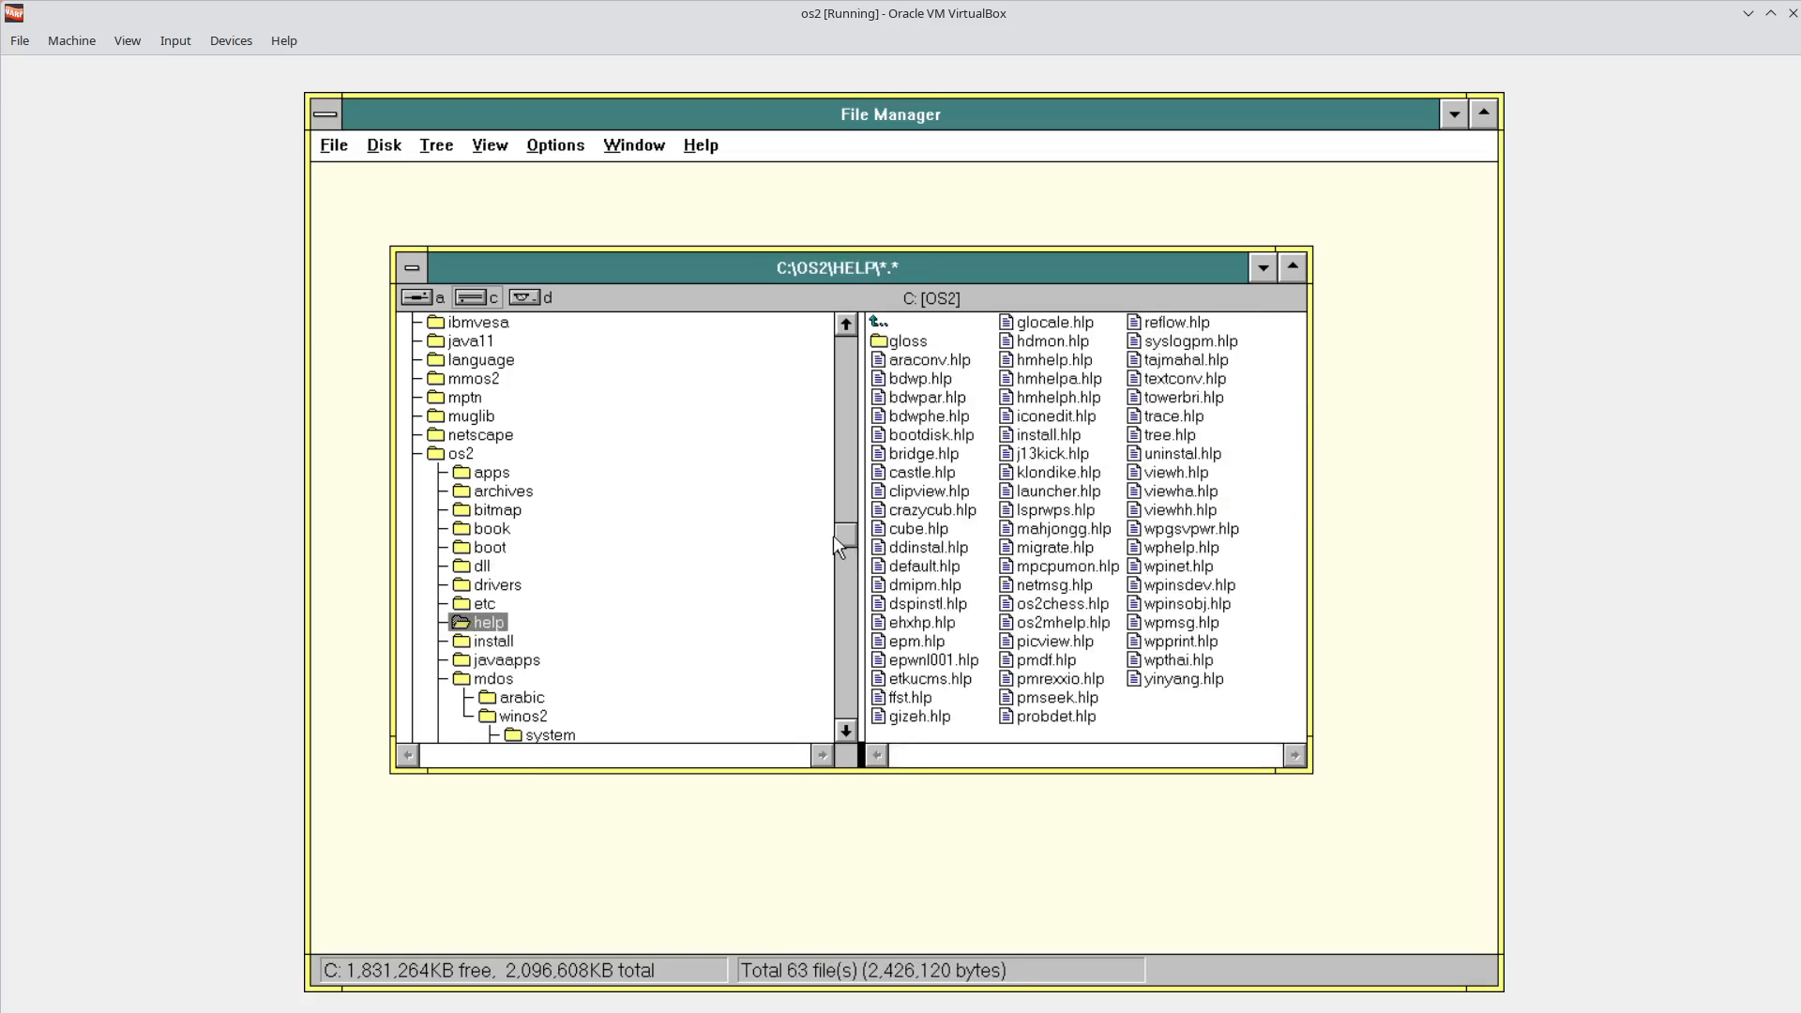
{"action": "key", "text": "Up"}
{"action": "key", "text": "Up"}
{"action": "key", "text": "Up"}
{"action": "key", "text": "Up"}
{"action": "key", "text": "Up"}
{"action": "key", "text": "Up"}
{"action": "key", "text": "Up"}
{"action": "key", "text": "Up"}
{"action": "key", "text": "Up"}
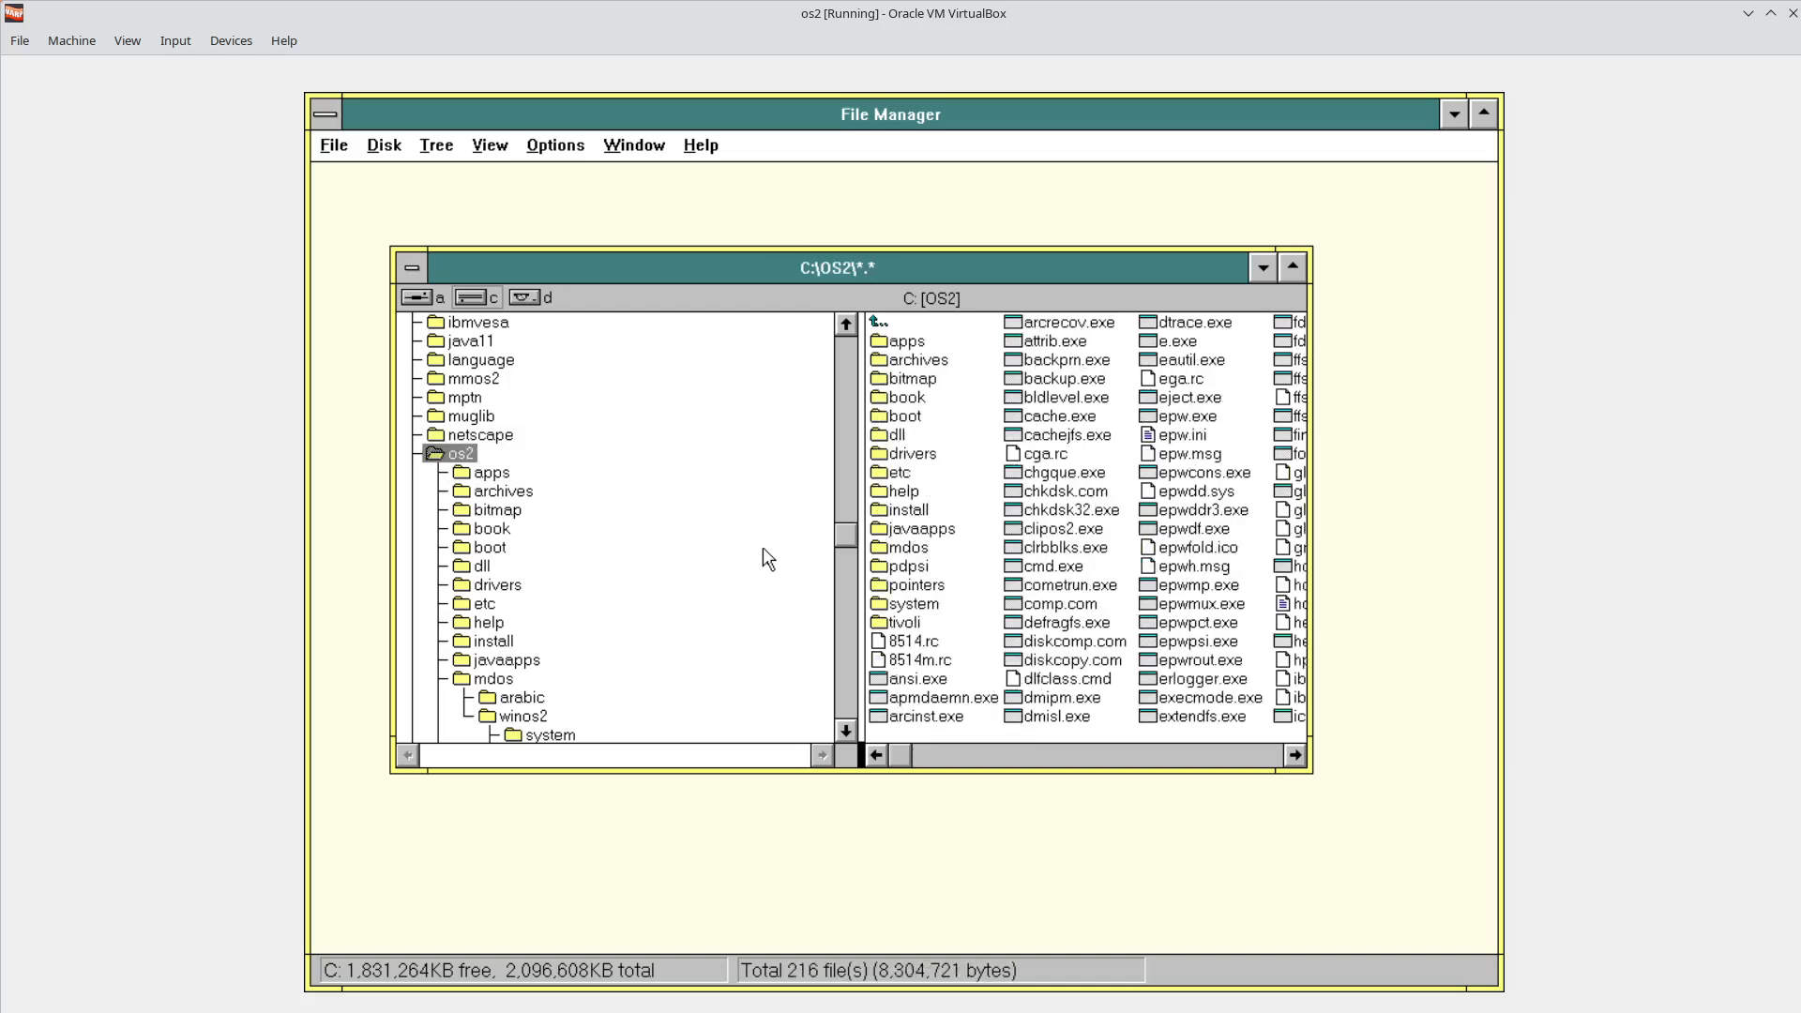
{"action": "key", "text": "Up"}
{"action": "key", "text": "Up"}
{"action": "key", "text": "Up"}
{"action": "key", "text": "Up"}
{"action": "key", "text": "Up"}
{"action": "key", "text": "Up"}
{"action": "key", "text": "Up"}
{"action": "key", "text": "Up"}
{"action": "key", "text": "Up"}
{"action": "key", "text": "Up"}
{"action": "key", "text": "Up"}
{"action": "key", "text": "Up"}
{"action": "key", "text": "Up"}
{"action": "key", "text": "Up"}
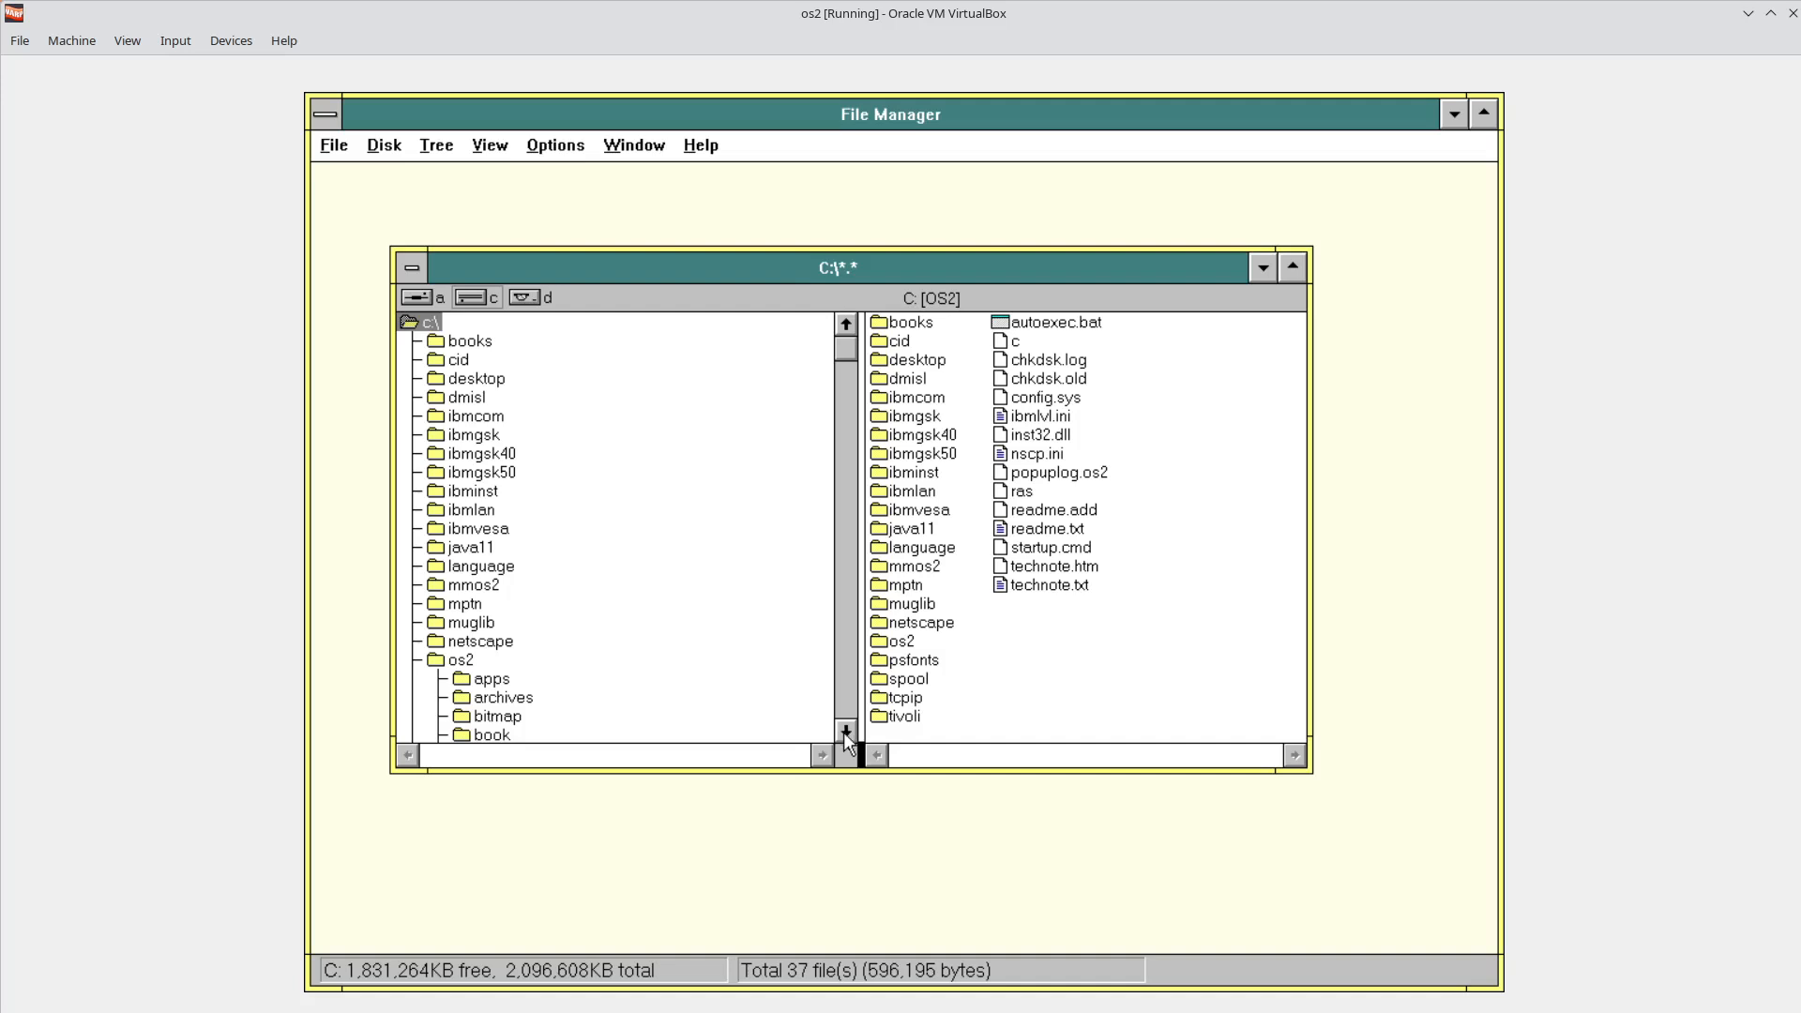
Shift the File Manager window right to reveal the desktop, then list the open windows.
{"action": "left_click_drag", "start_coordinate": [847, 730], "coordinate": [847, 730]}
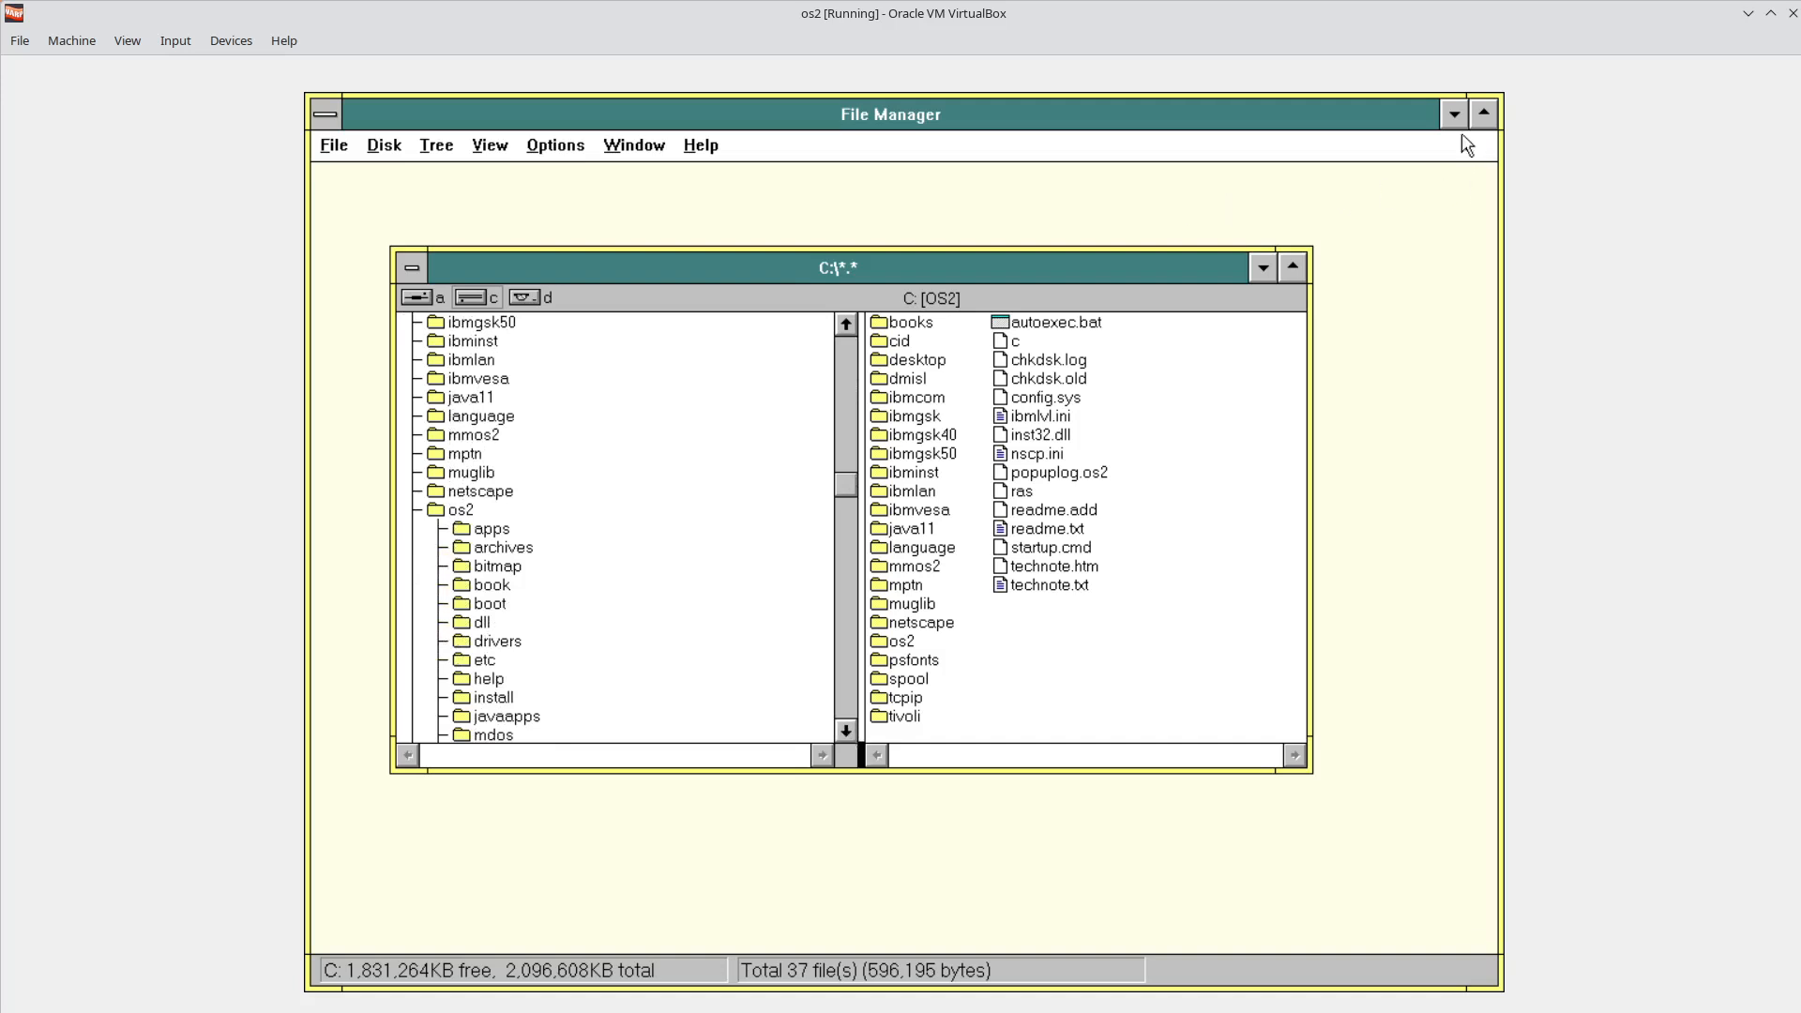
{"action": "left_click_drag", "start_coordinate": [1354, 124], "coordinate": [1429, 161]}
{"action": "left_click_drag", "start_coordinate": [1066, 161], "coordinate": [1279, 158]}
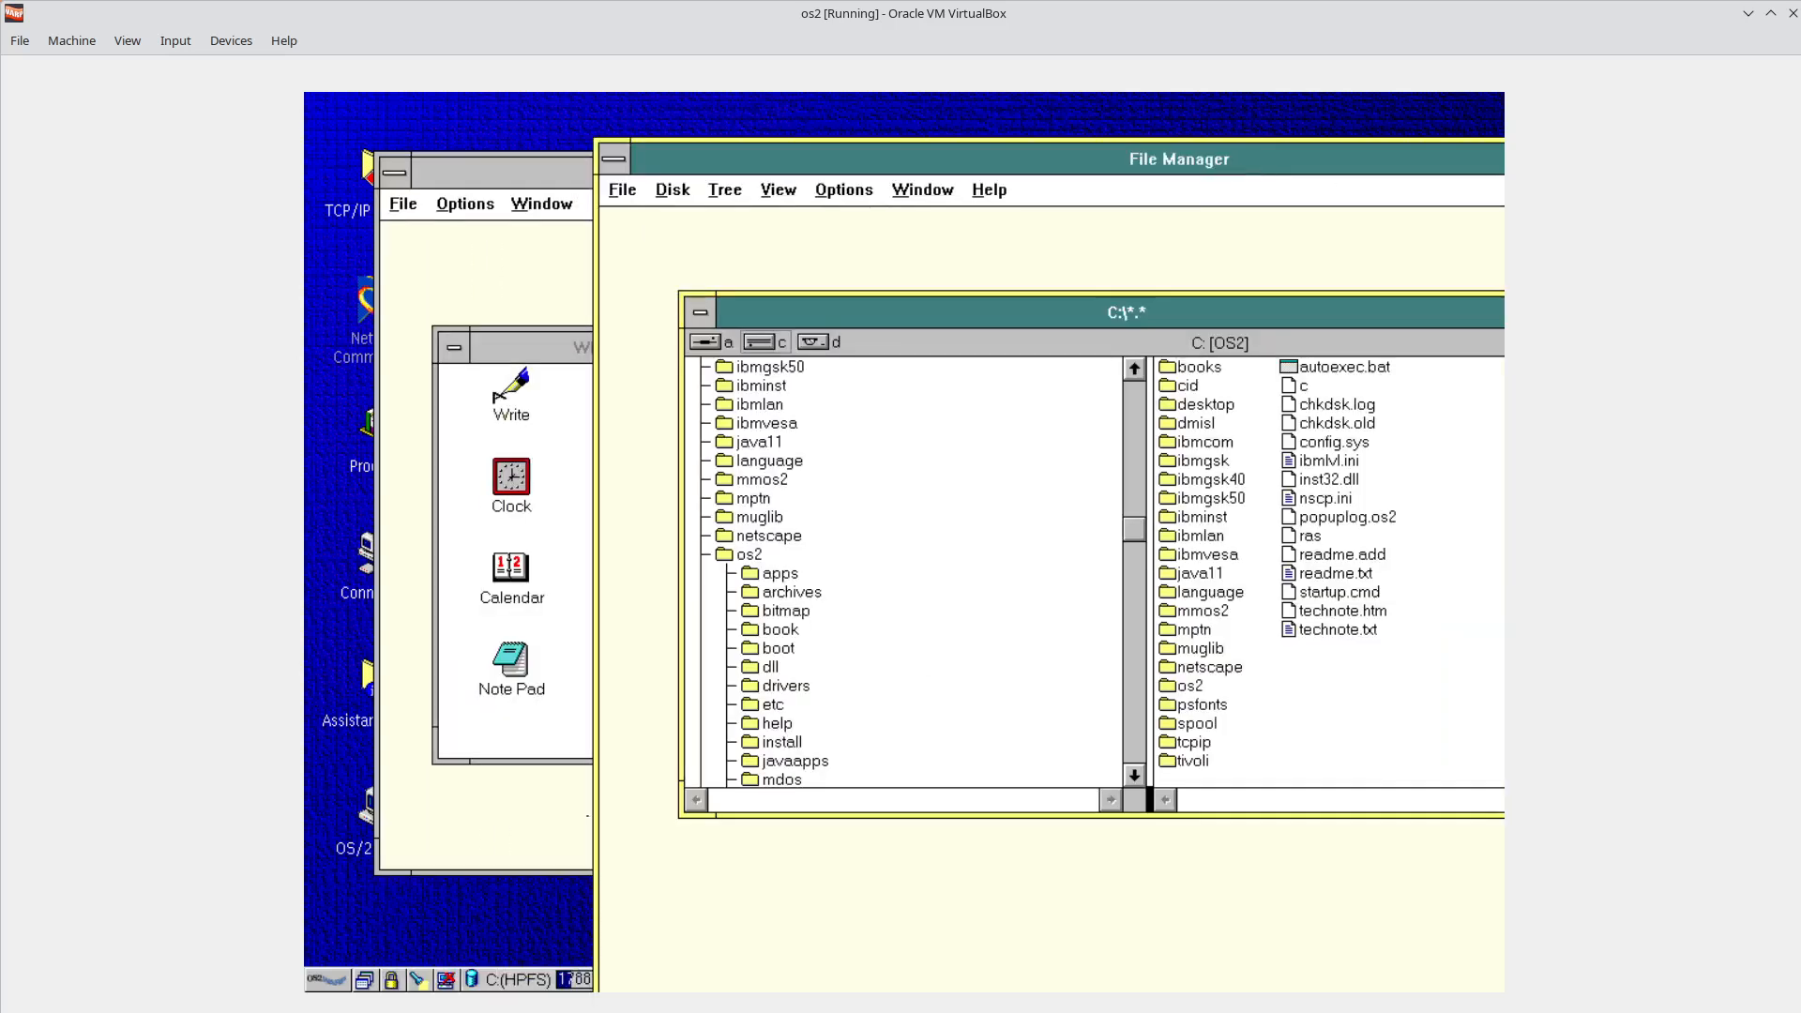
{"action": "left_click", "coordinate": [365, 980]}
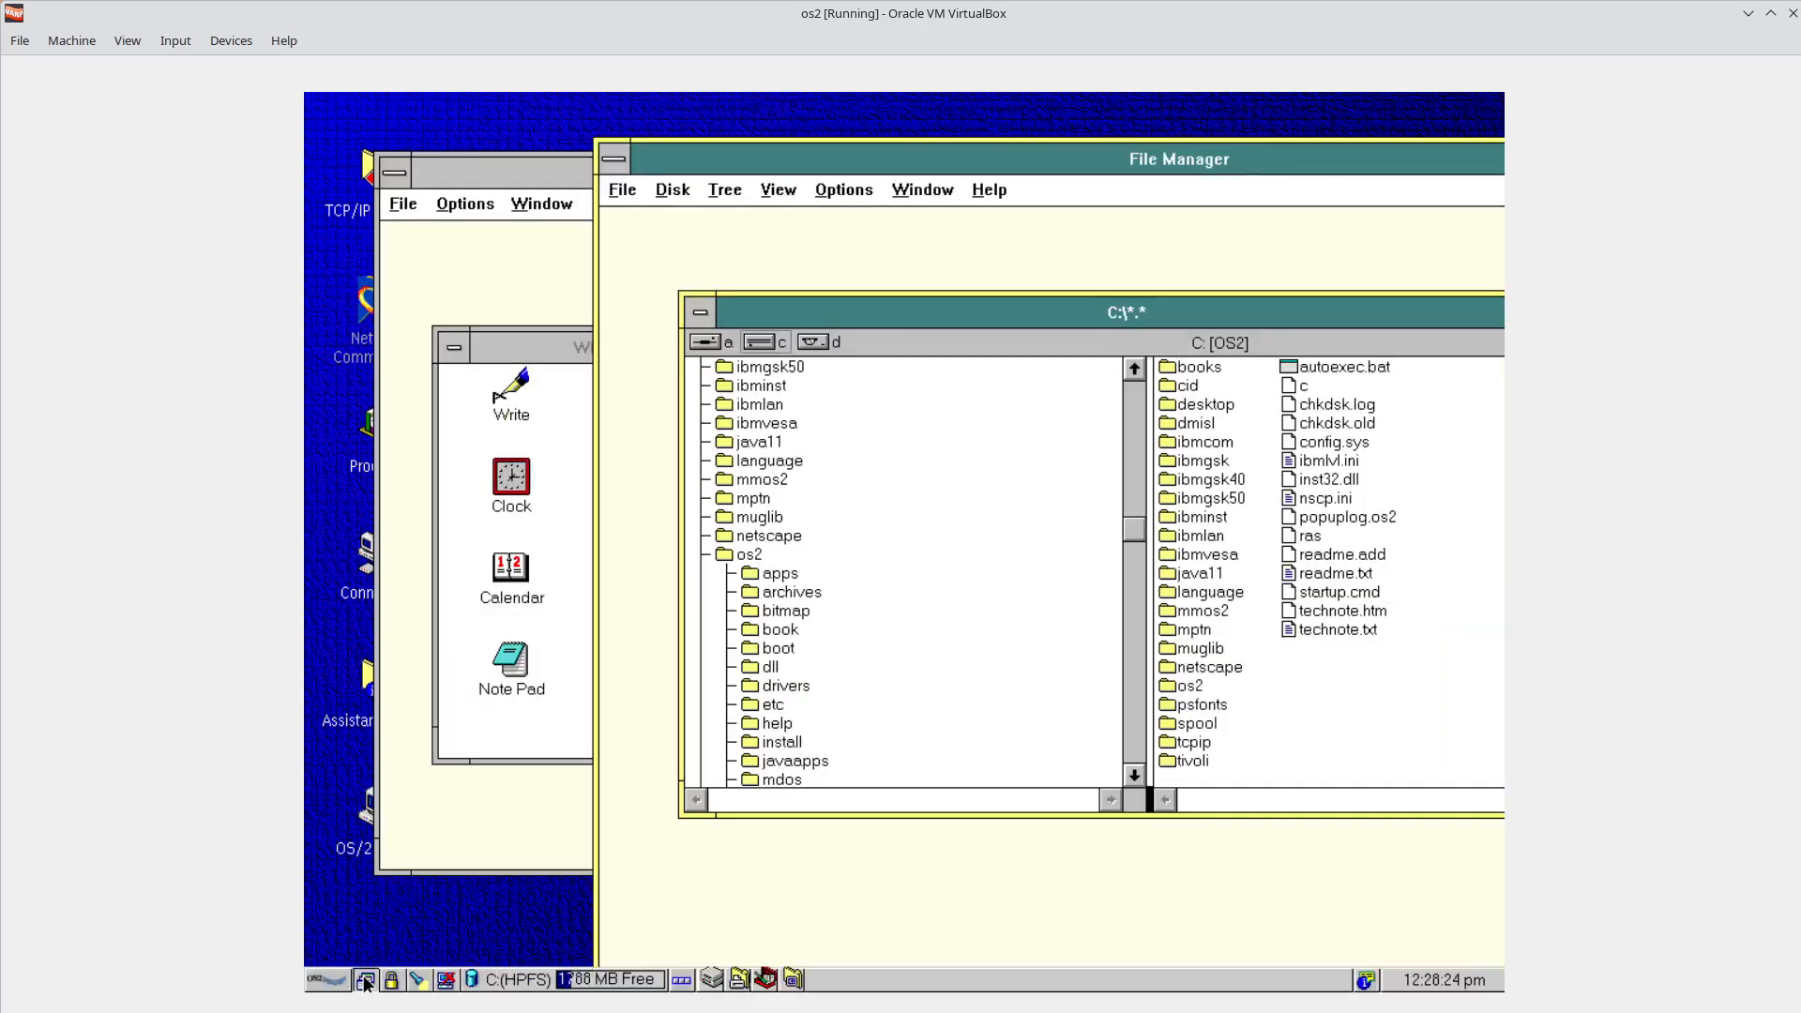
{"action": "left_click", "coordinate": [365, 980]}
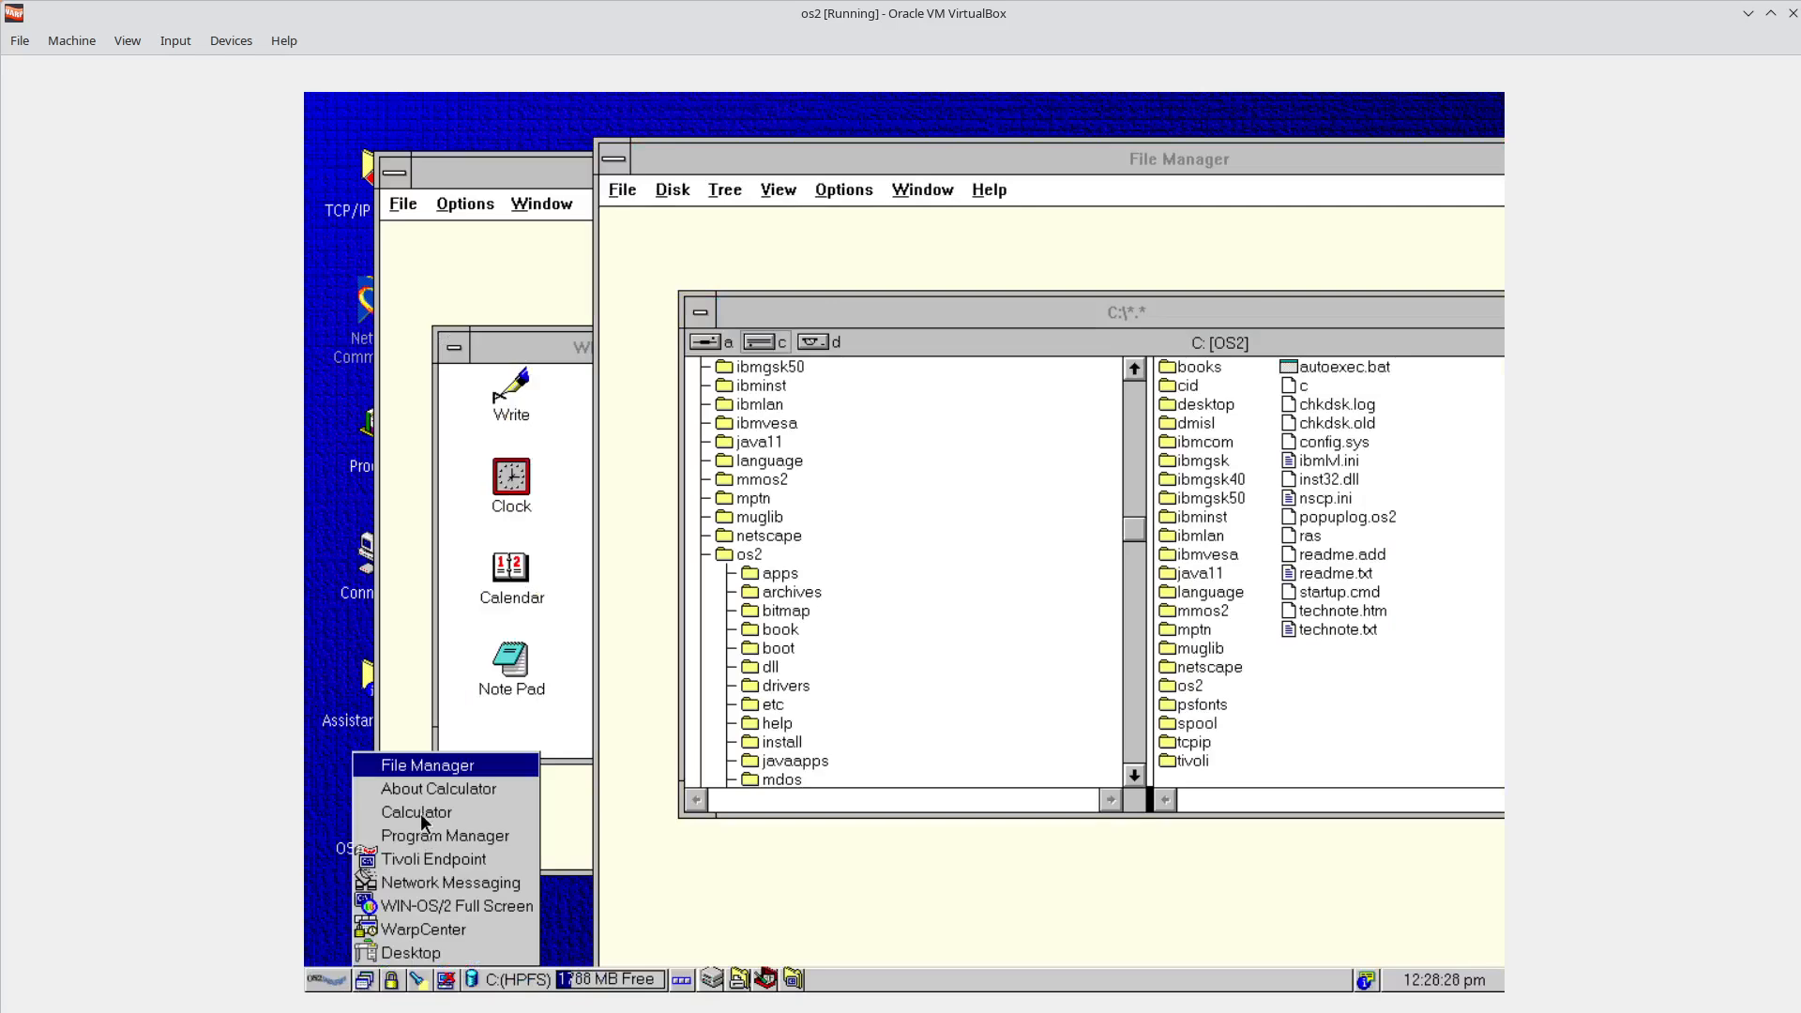
Launch Netscape Communicator 4.61 from WarpCenter Programs, dismiss the server-not-found error, and open a blank Composer page.
{"action": "left_click", "coordinate": [319, 981]}
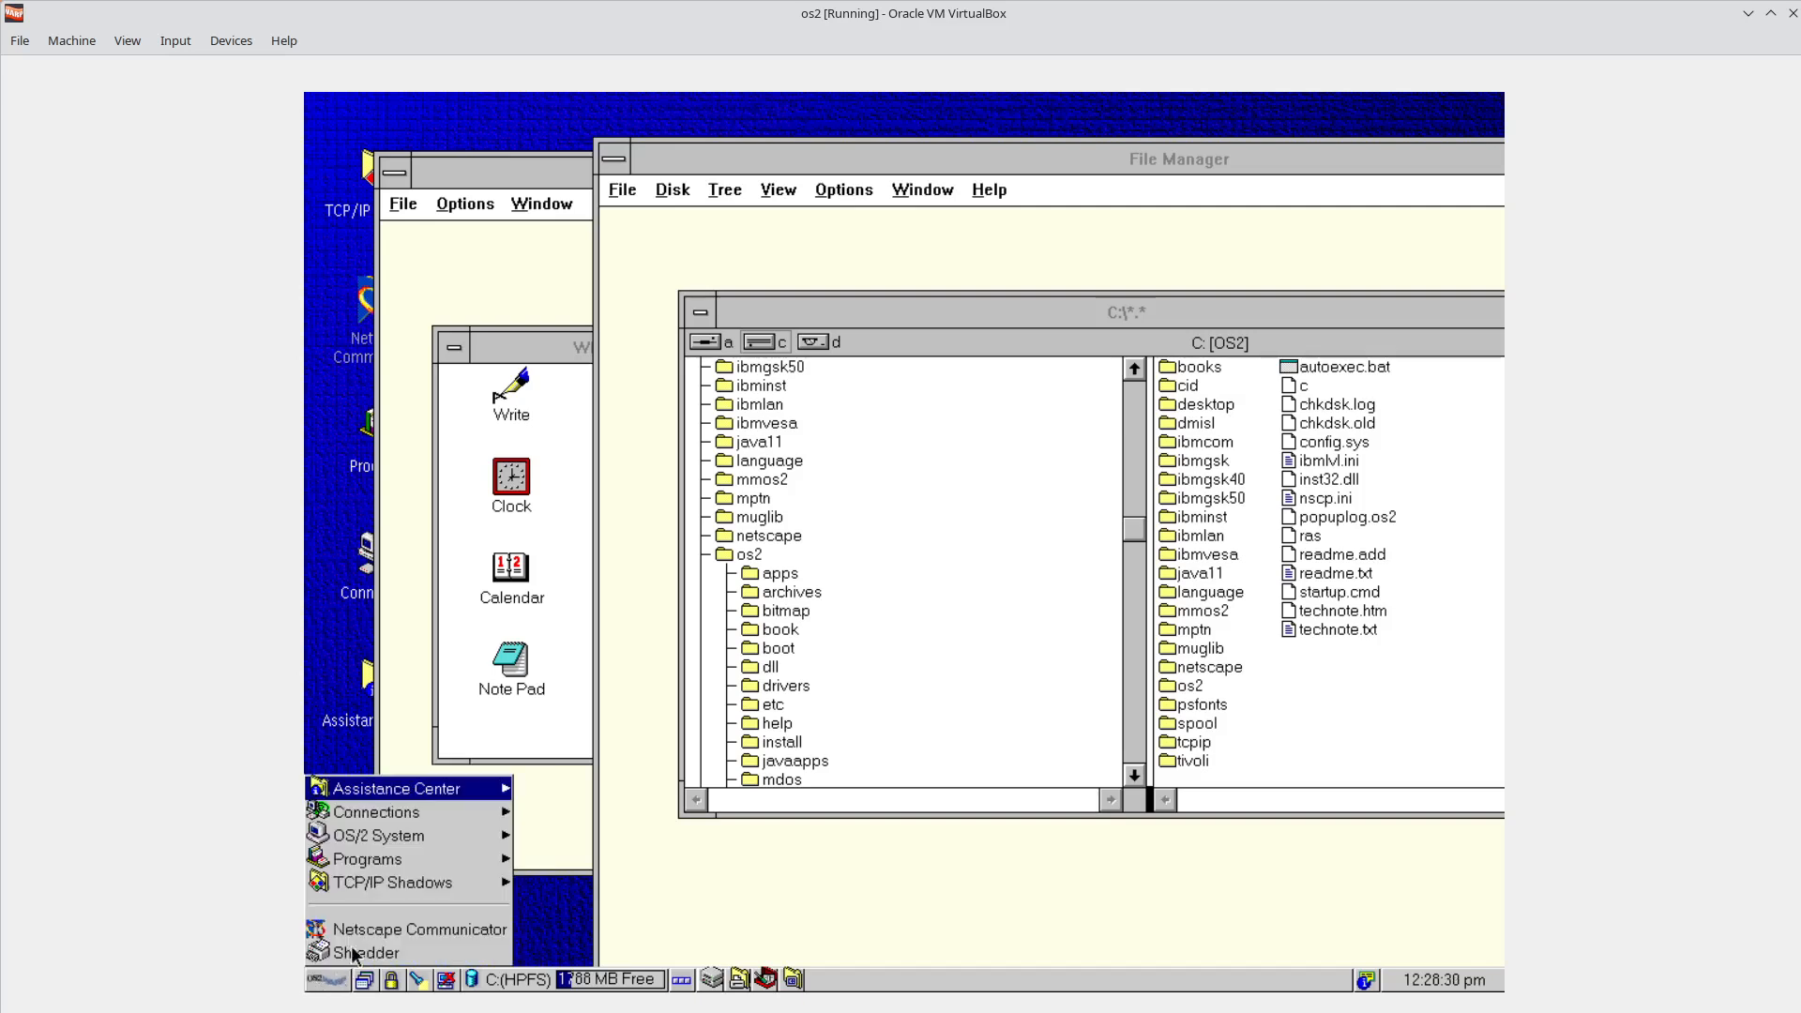
{"action": "left_click", "coordinate": [415, 862]}
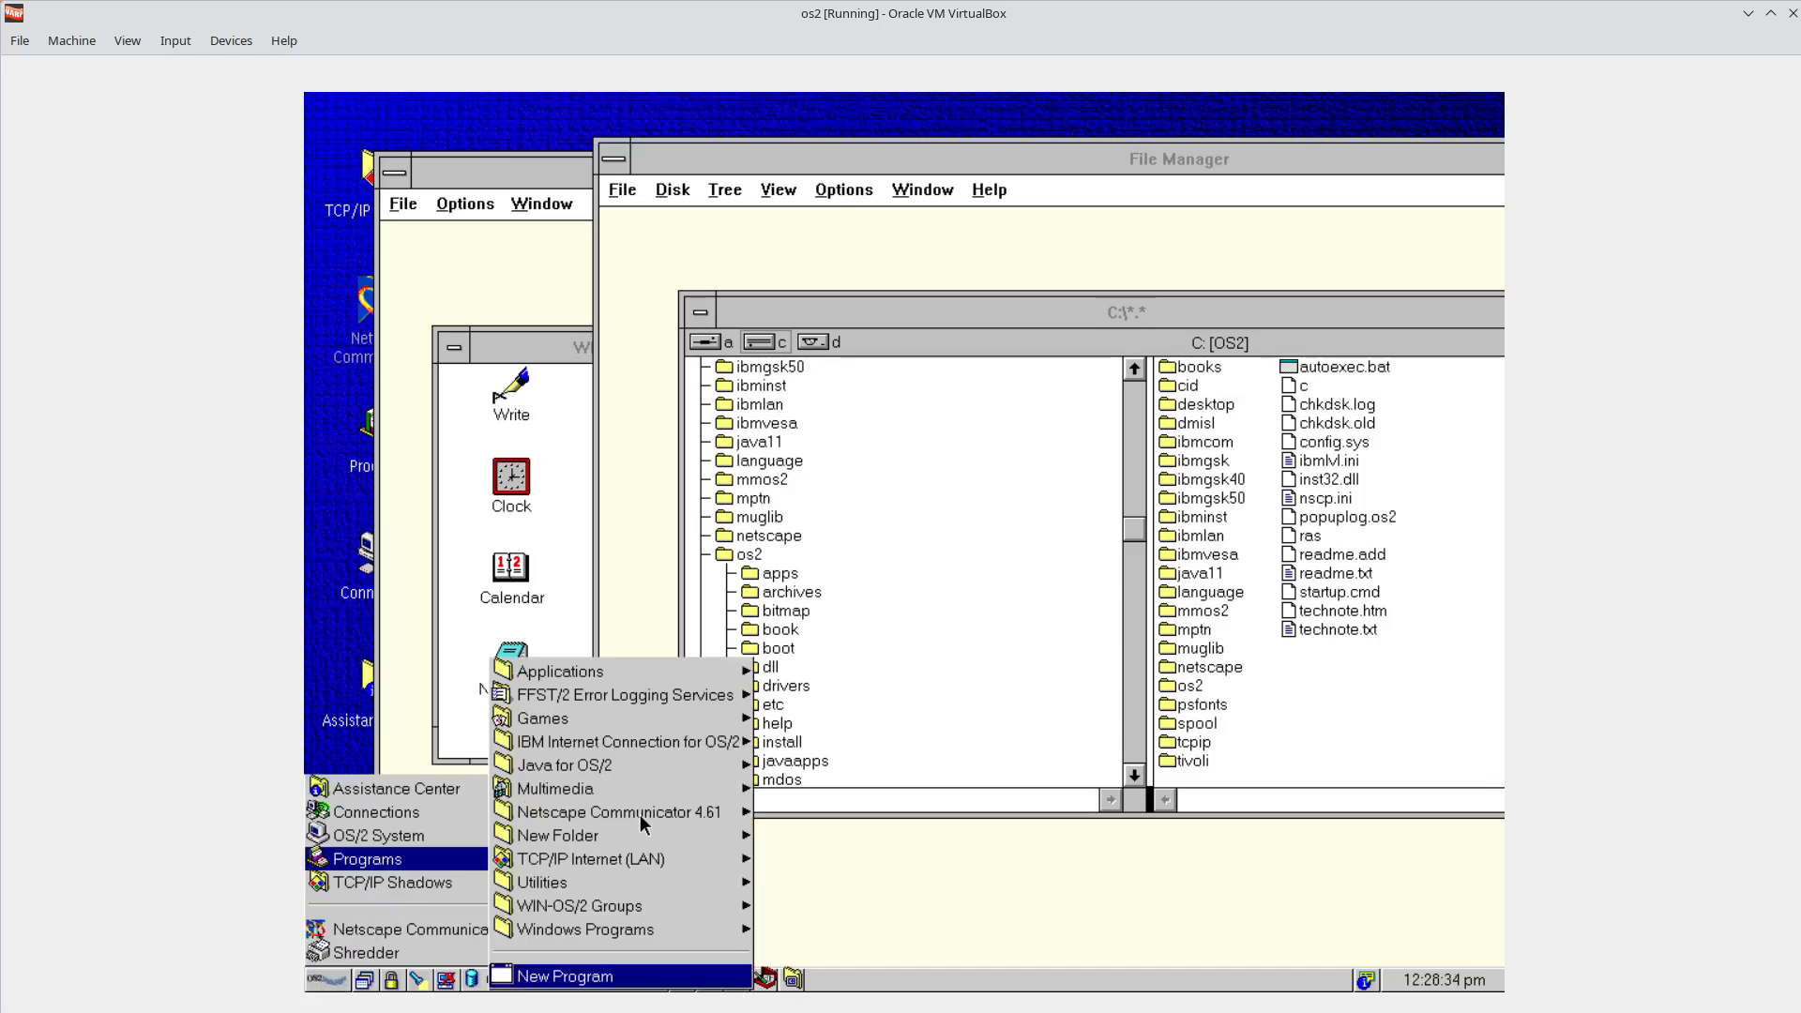
{"action": "left_click", "coordinate": [597, 884]}
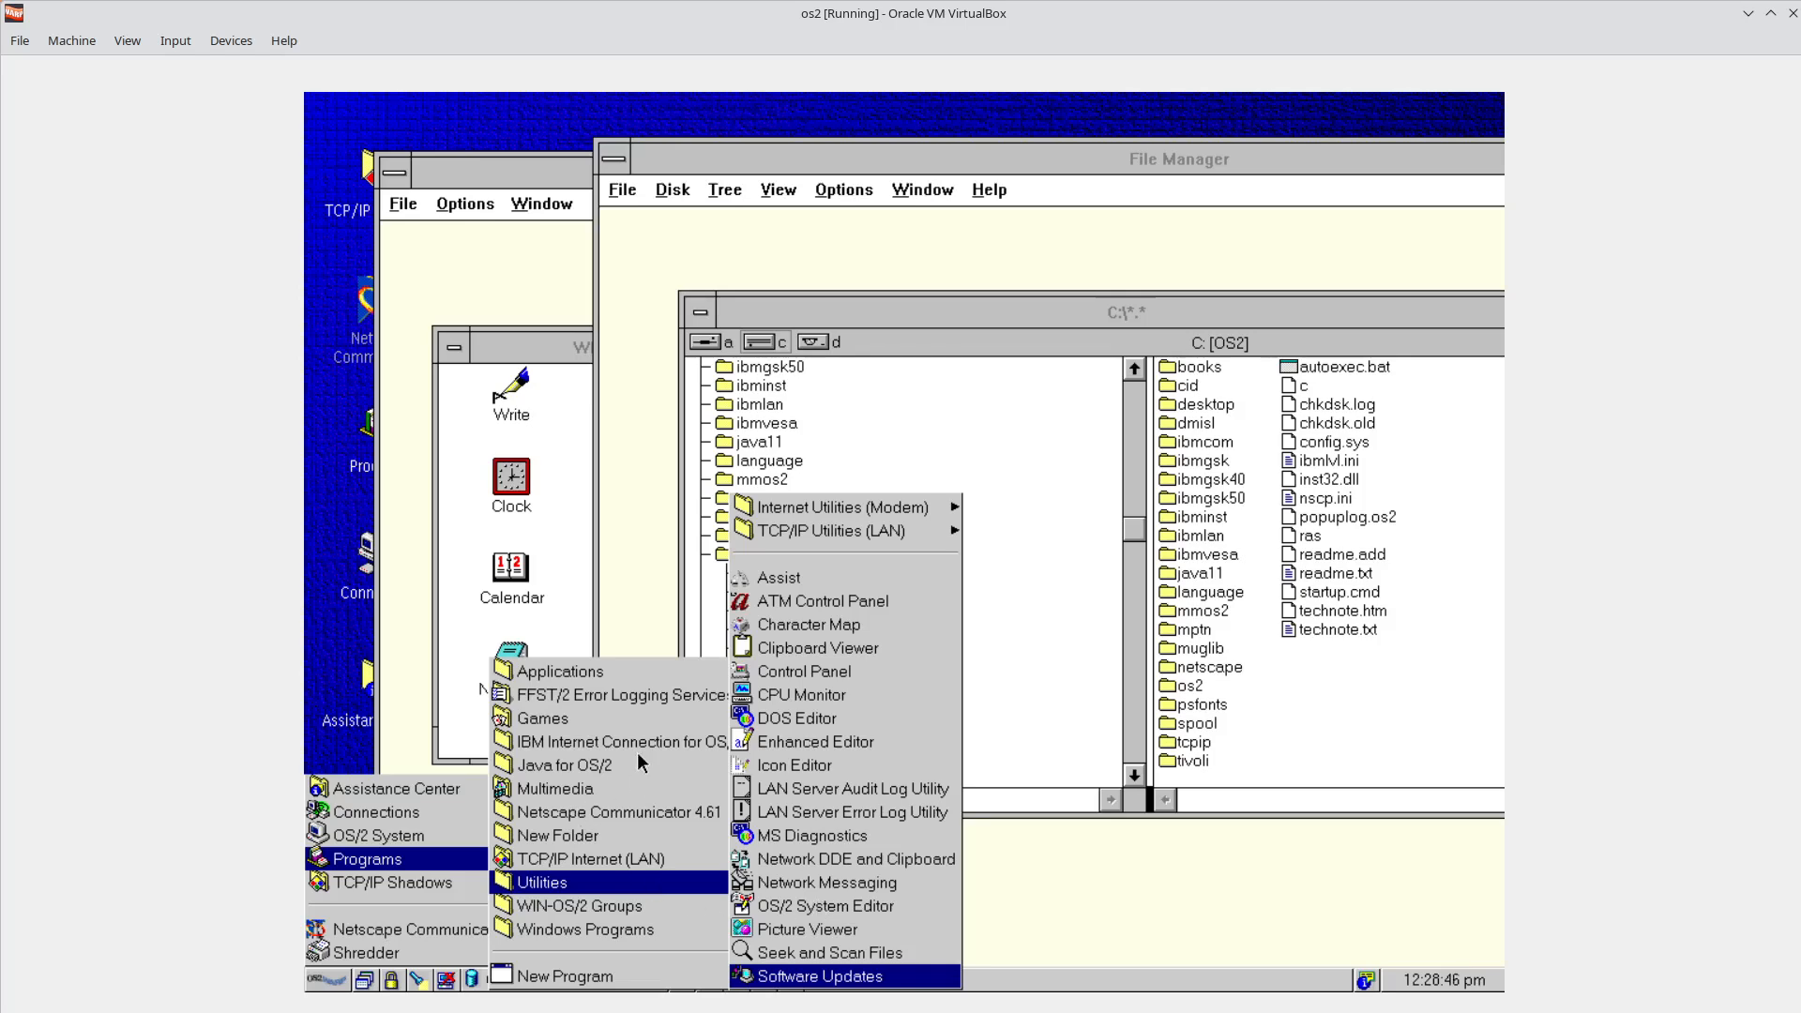
{"action": "left_click", "coordinate": [623, 815]}
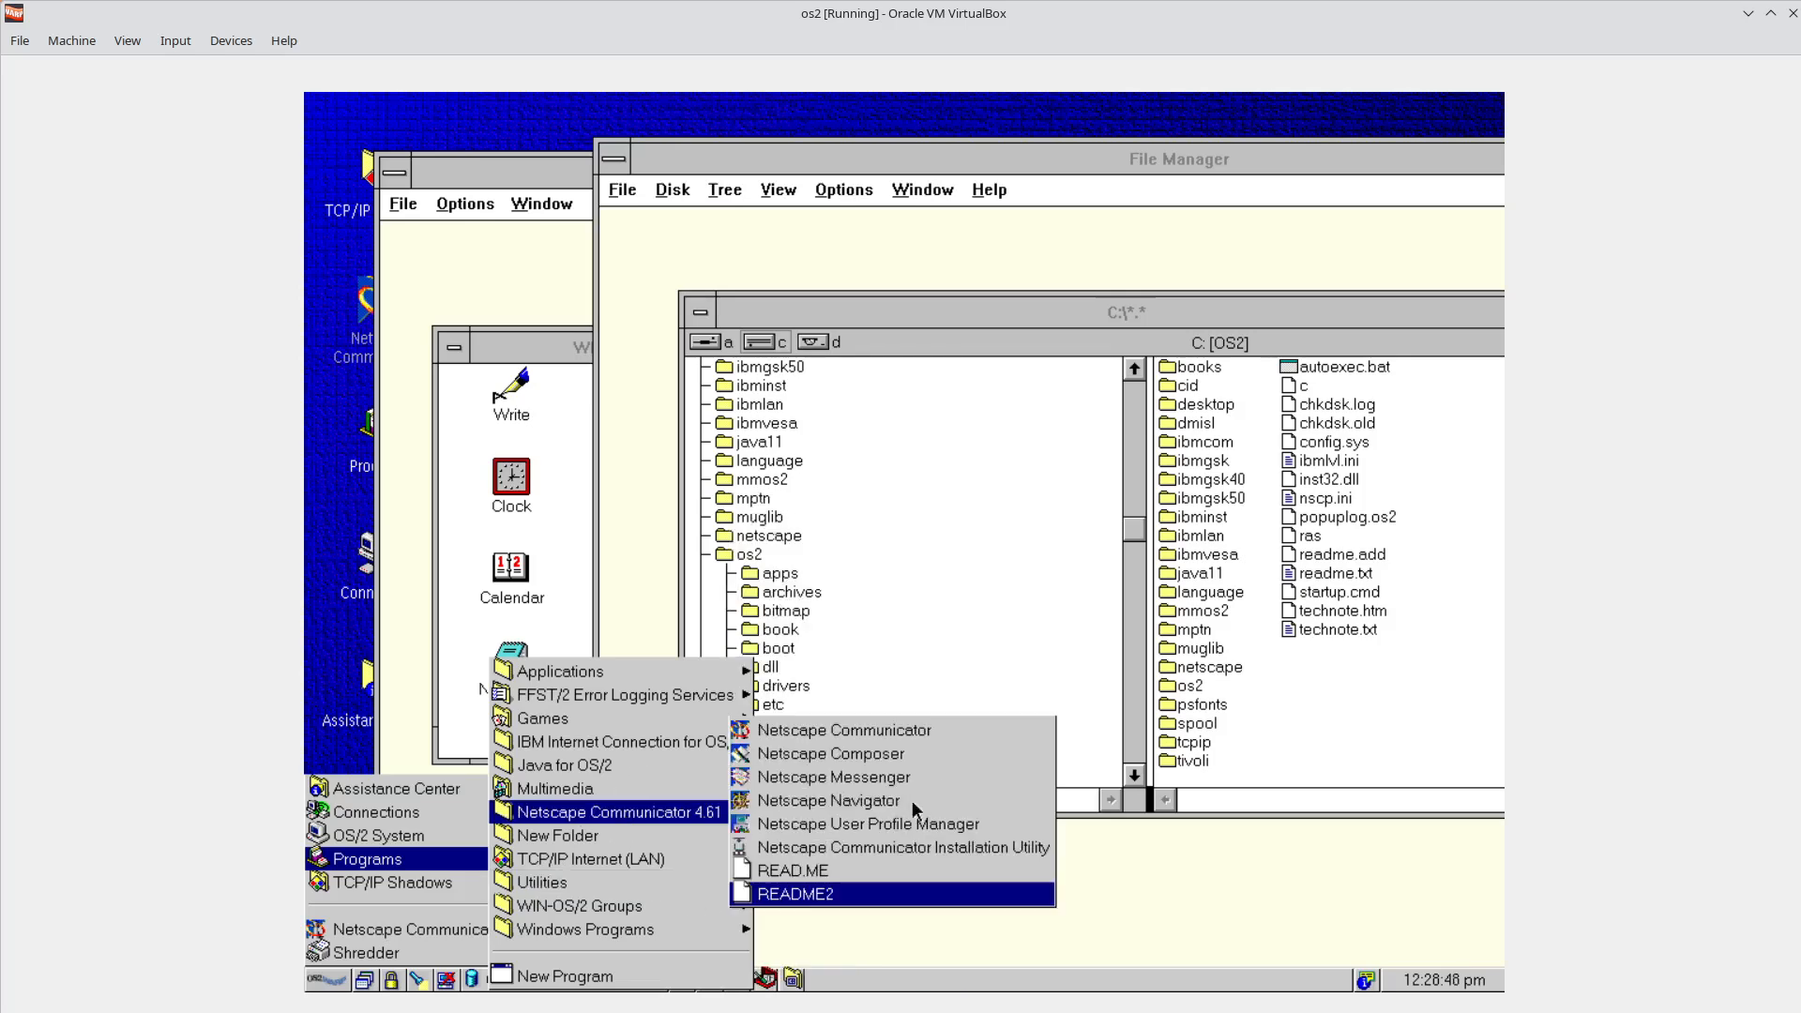
{"action": "left_click", "coordinate": [875, 733]}
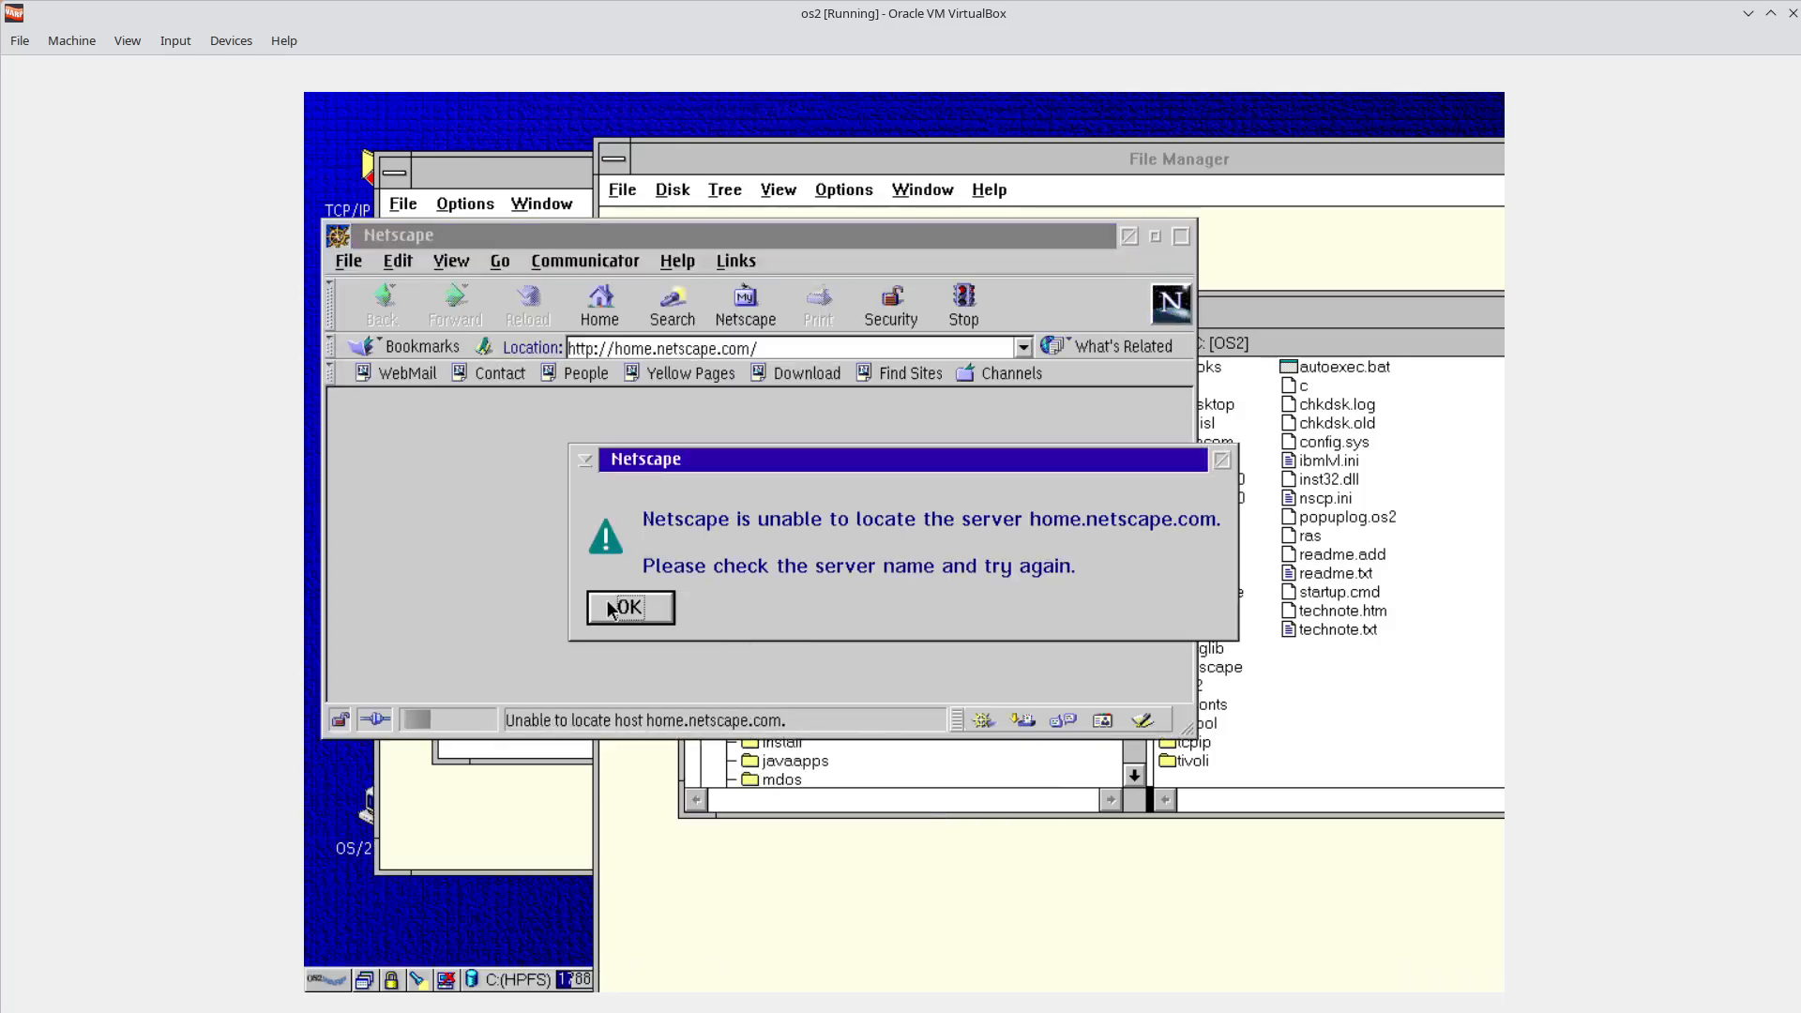
{"action": "left_click", "coordinate": [619, 607]}
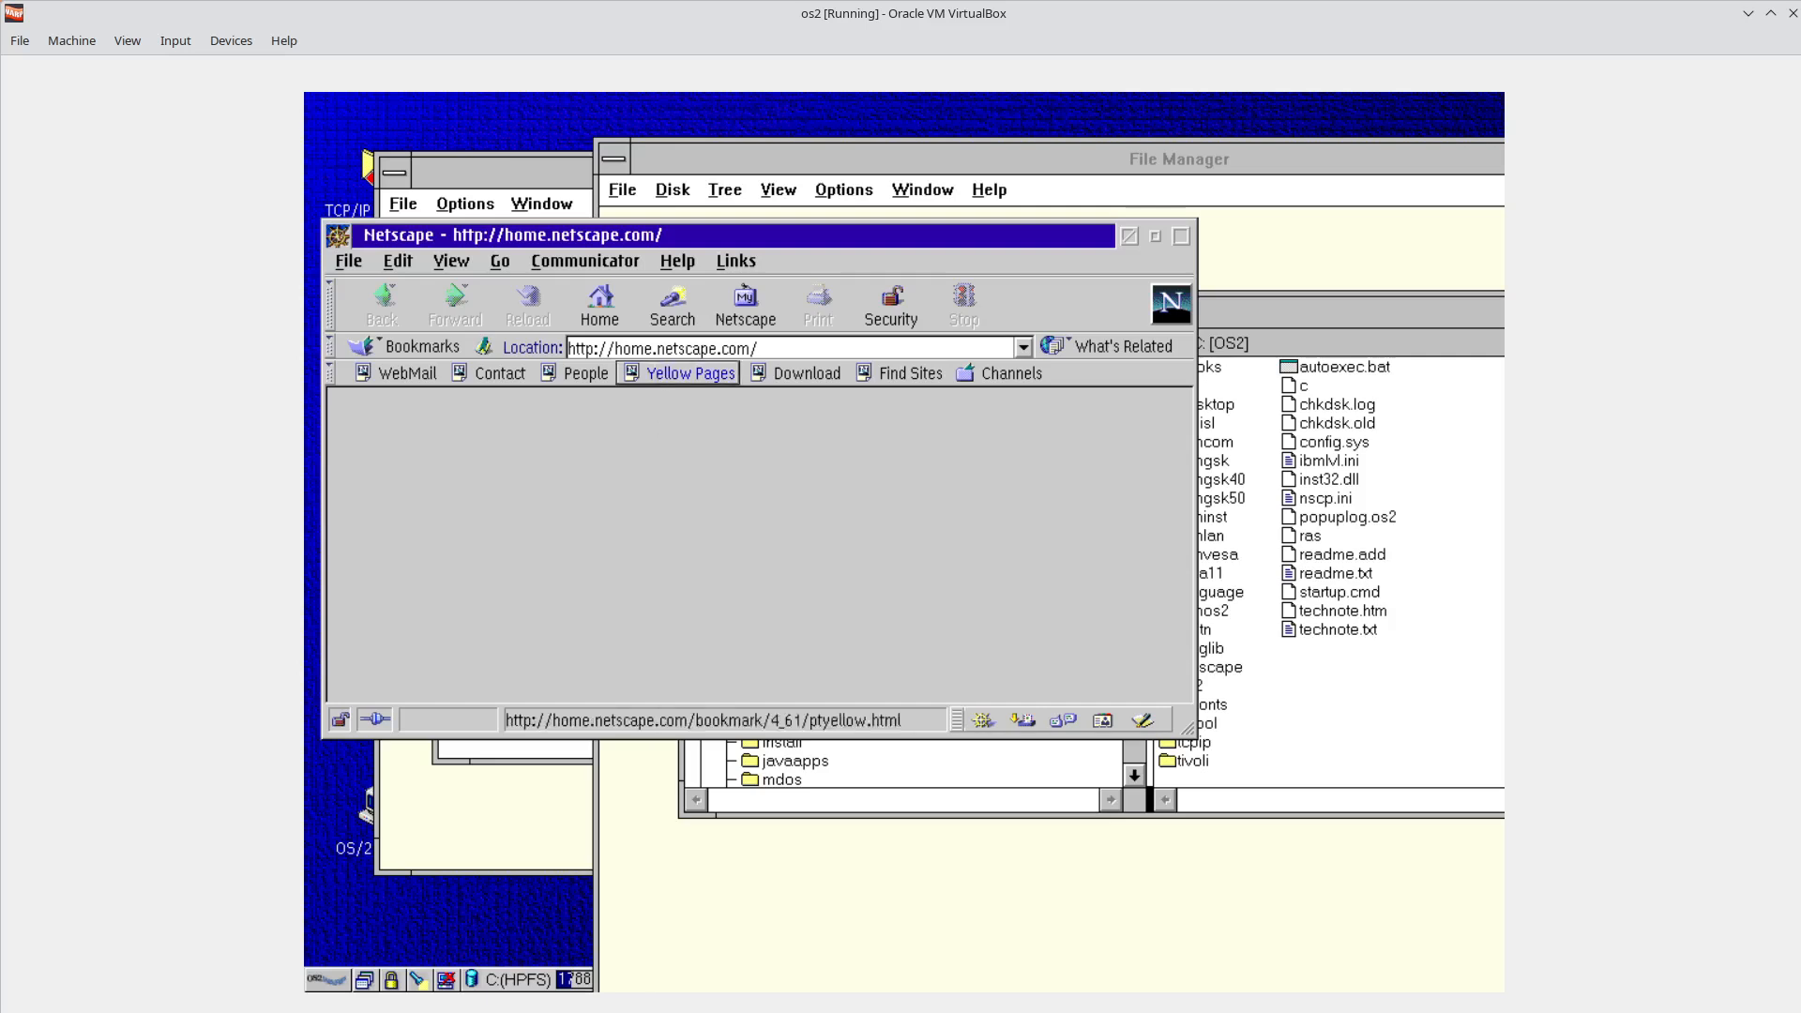
{"action": "left_click", "coordinate": [1142, 720]}
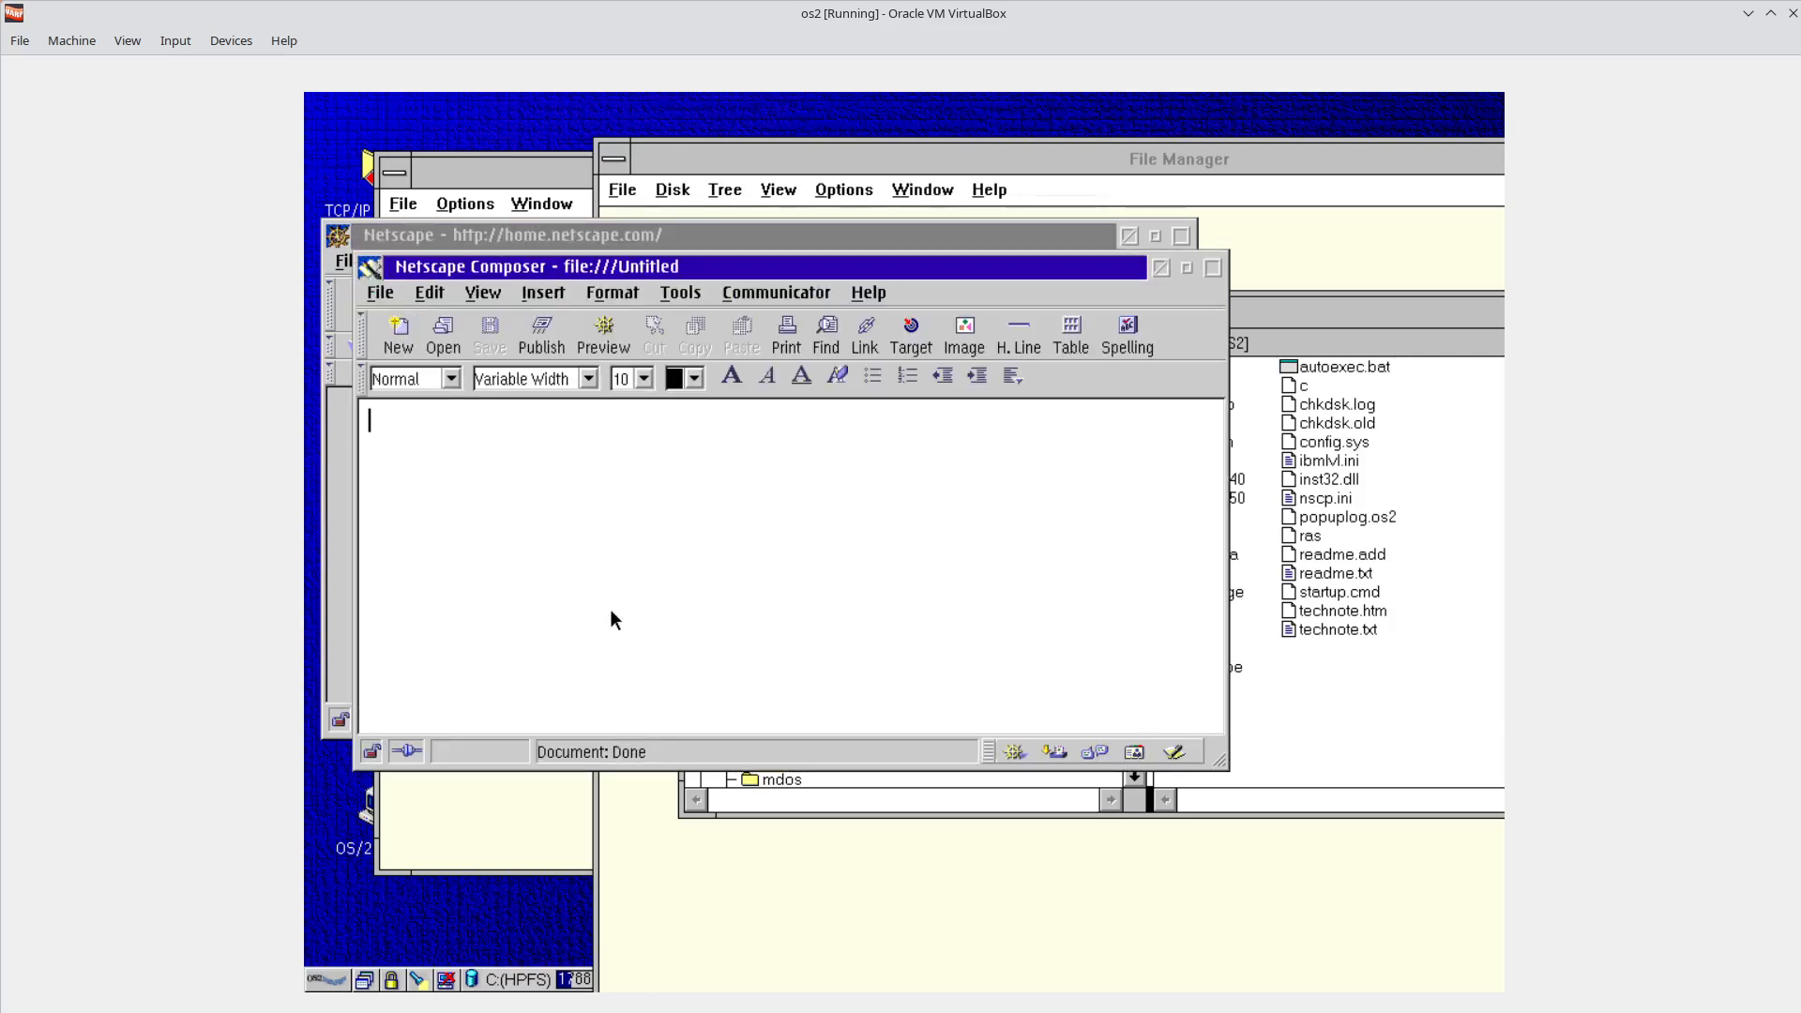
Open Composer preferences and step through Mail & Newsgroups Identity, Addressing, Copies and Folders, and Formatting pages.
{"action": "left_click", "coordinate": [777, 293]}
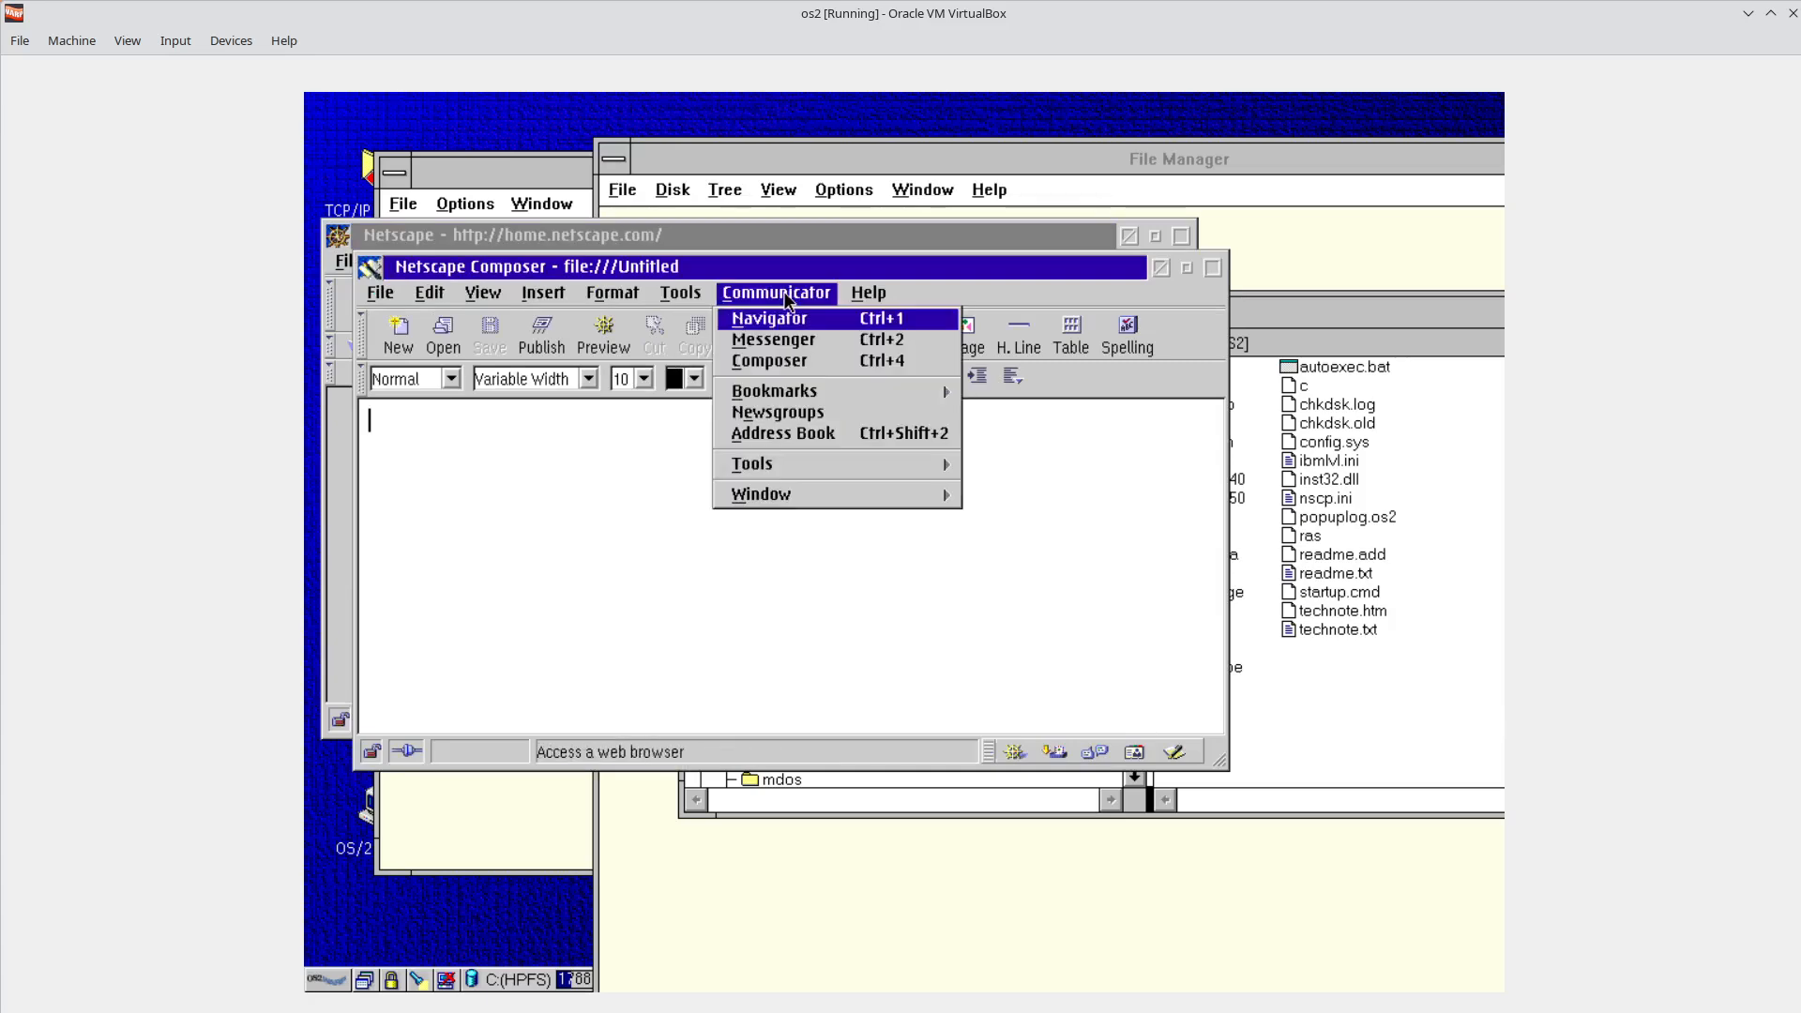
{"action": "left_click", "coordinate": [422, 299]}
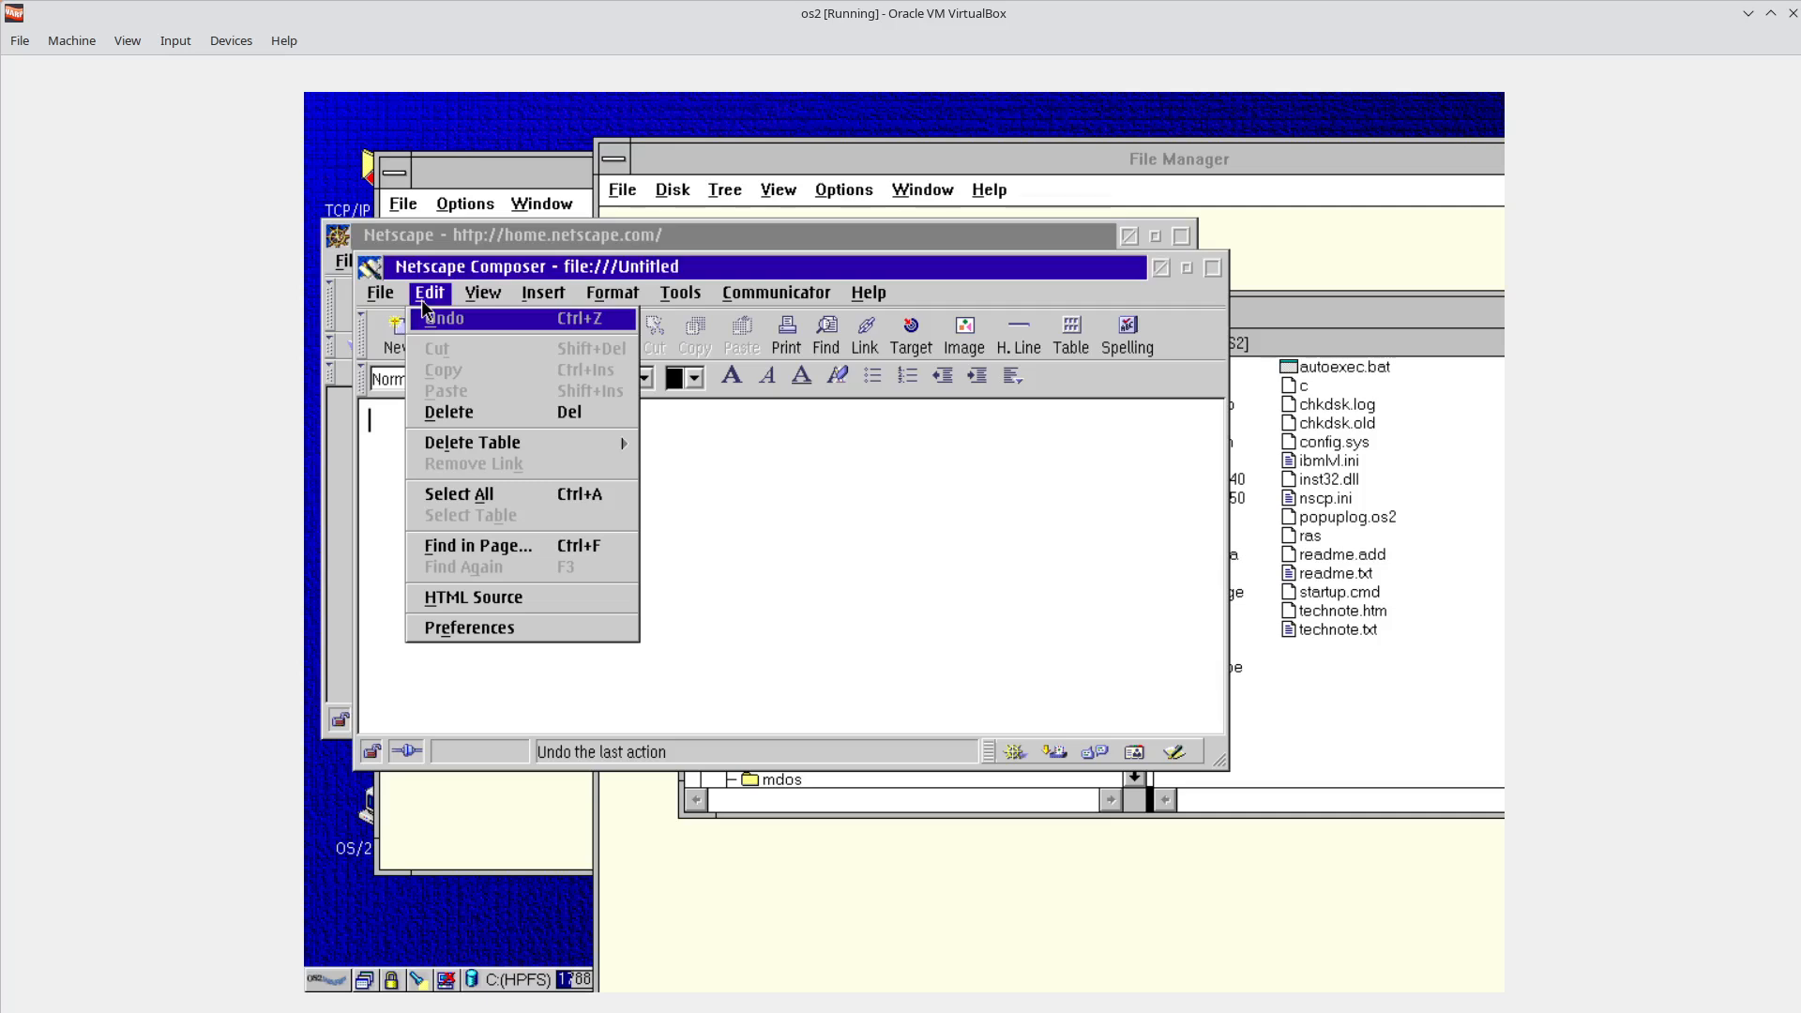
{"action": "left_click", "coordinate": [505, 632]}
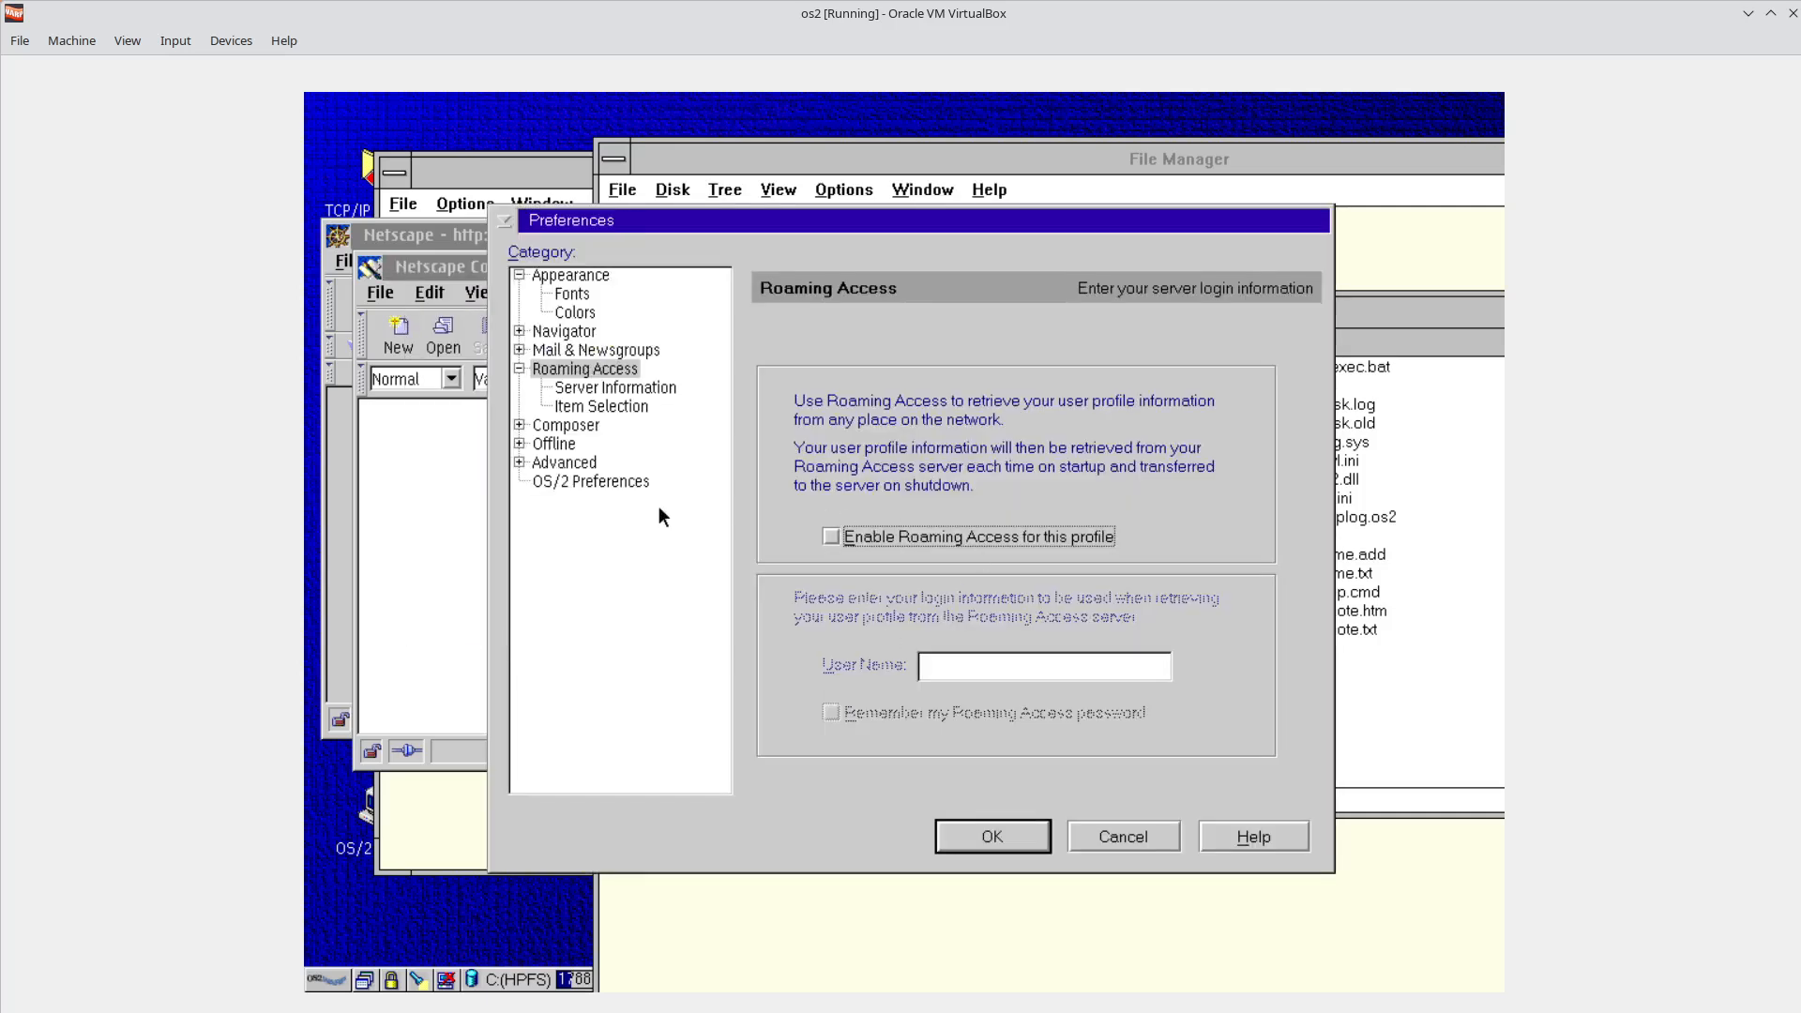
{"action": "left_click", "coordinate": [519, 350]}
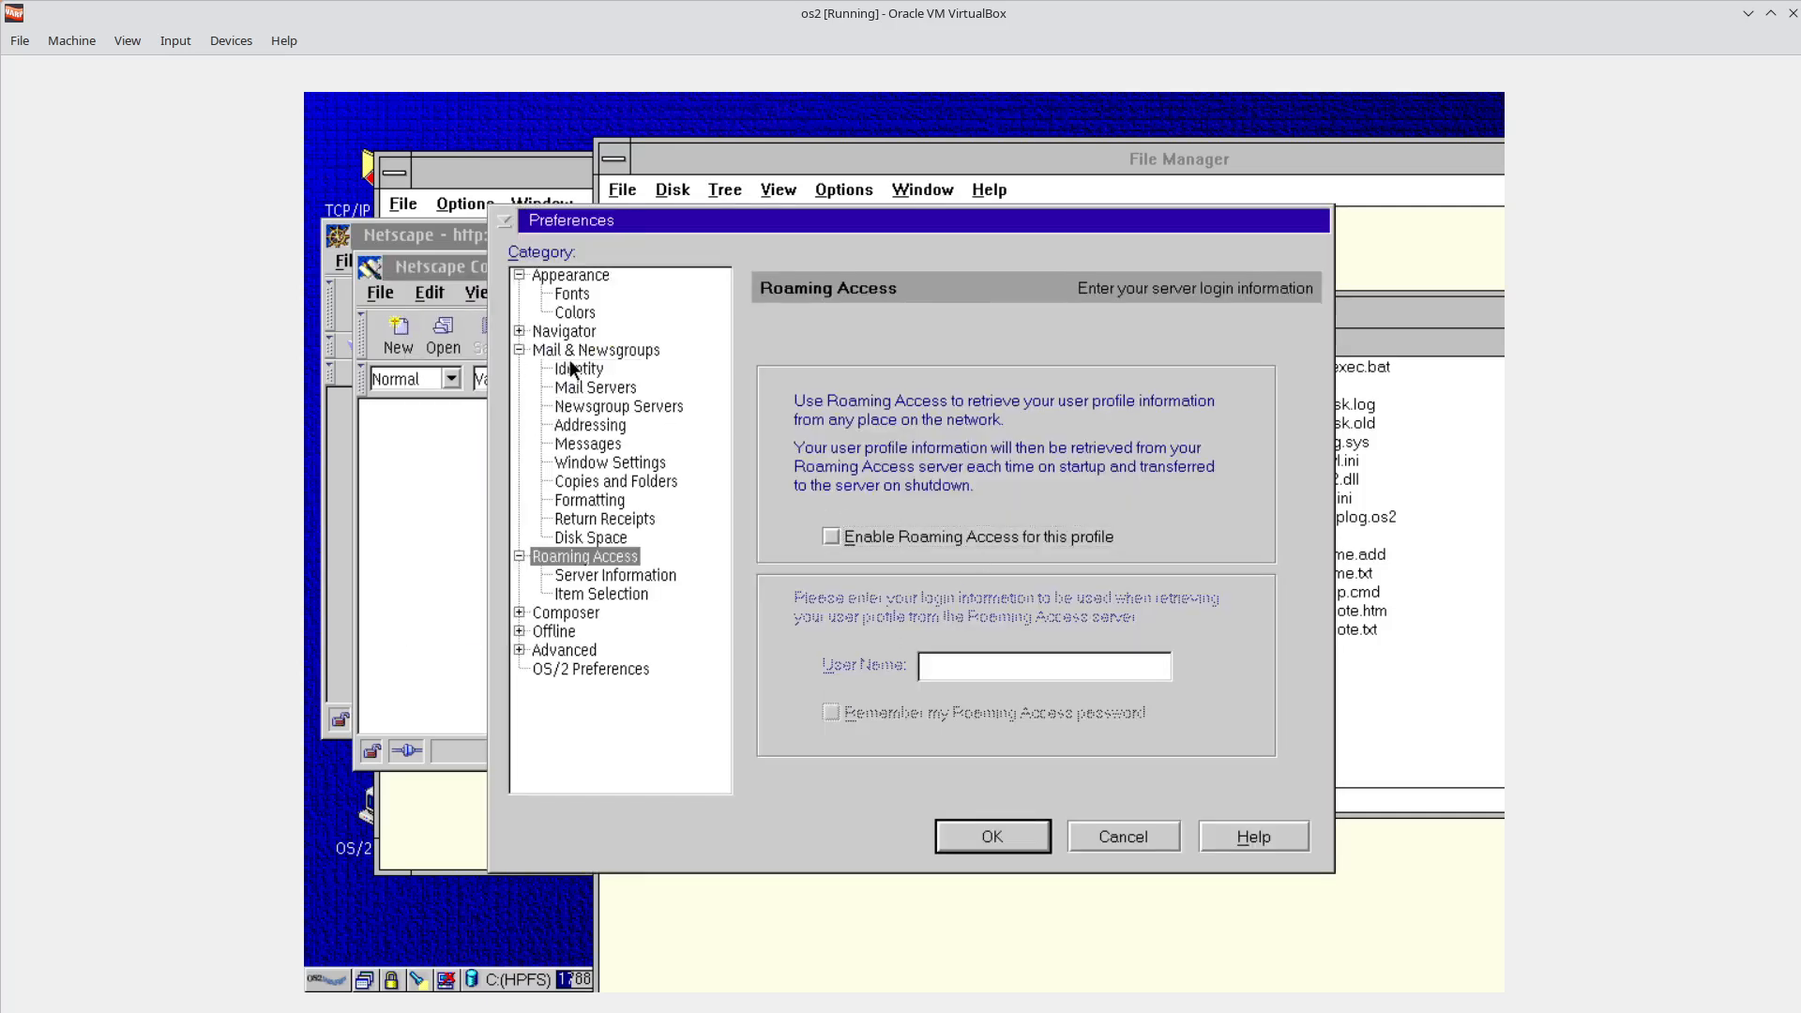
{"action": "left_click", "coordinate": [572, 369]}
{"action": "left_click", "coordinate": [598, 424]}
{"action": "left_click", "coordinate": [591, 481]}
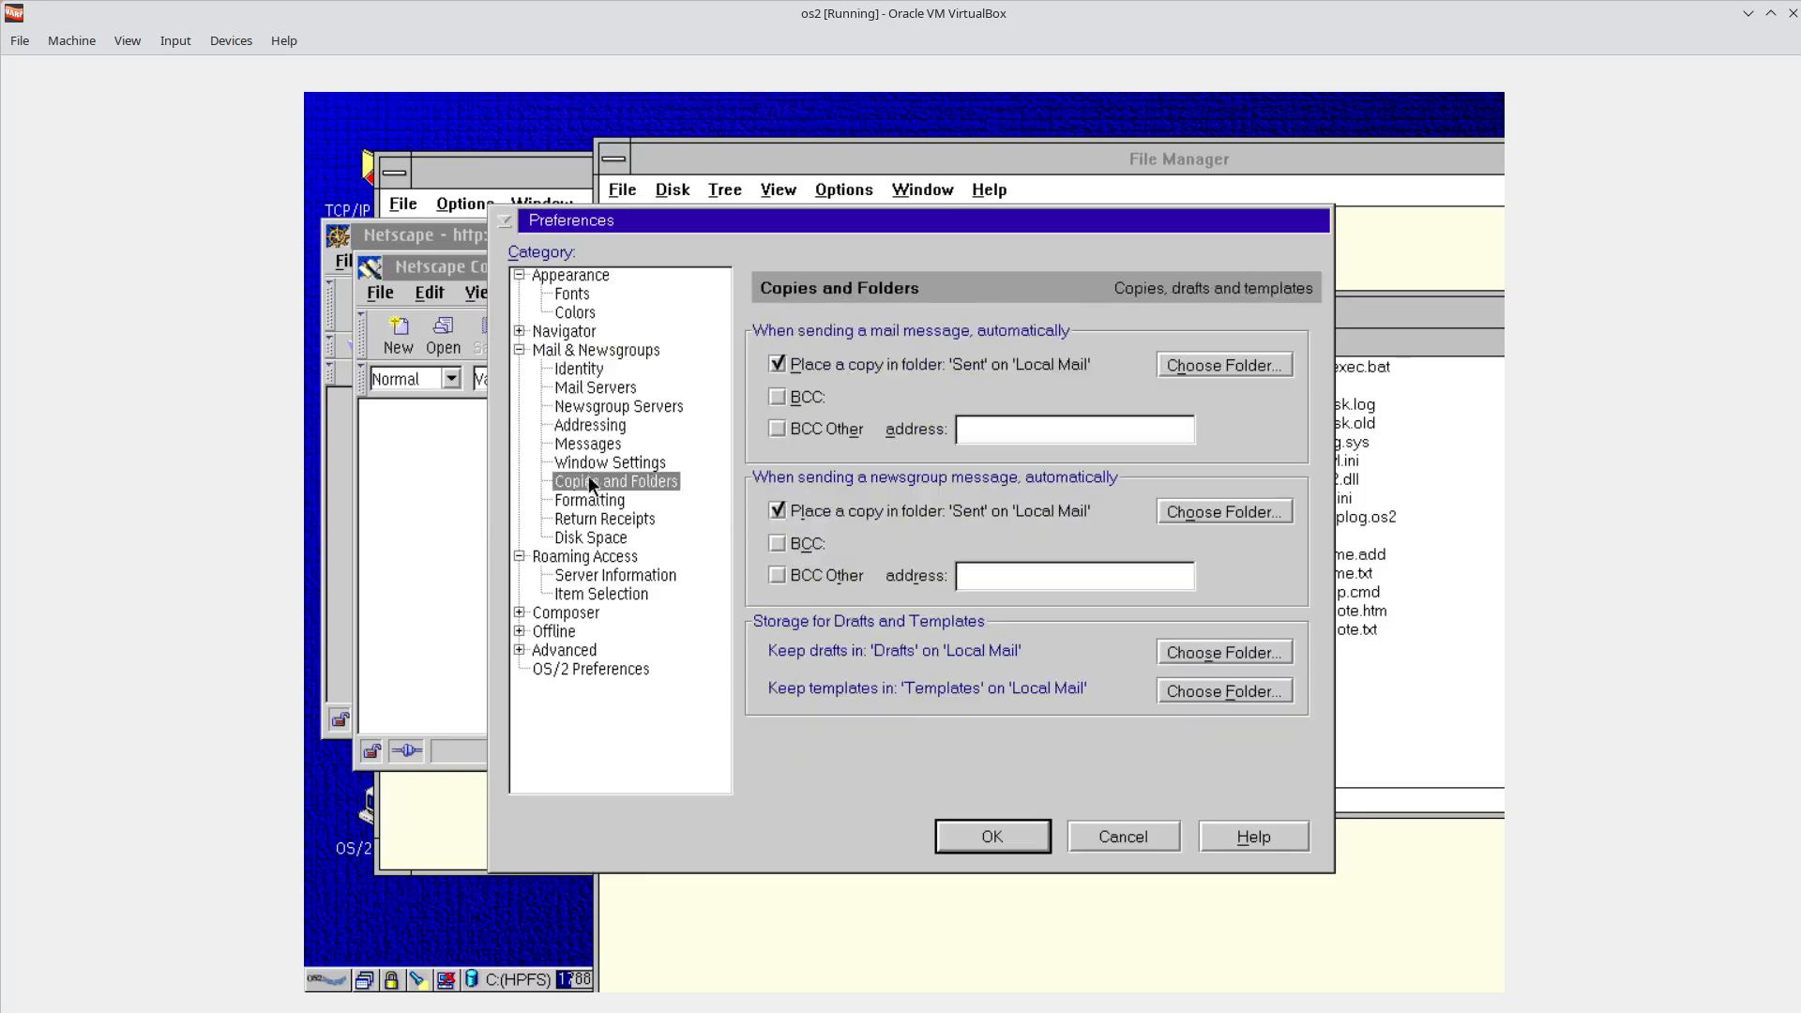
{"action": "left_click", "coordinate": [589, 501]}
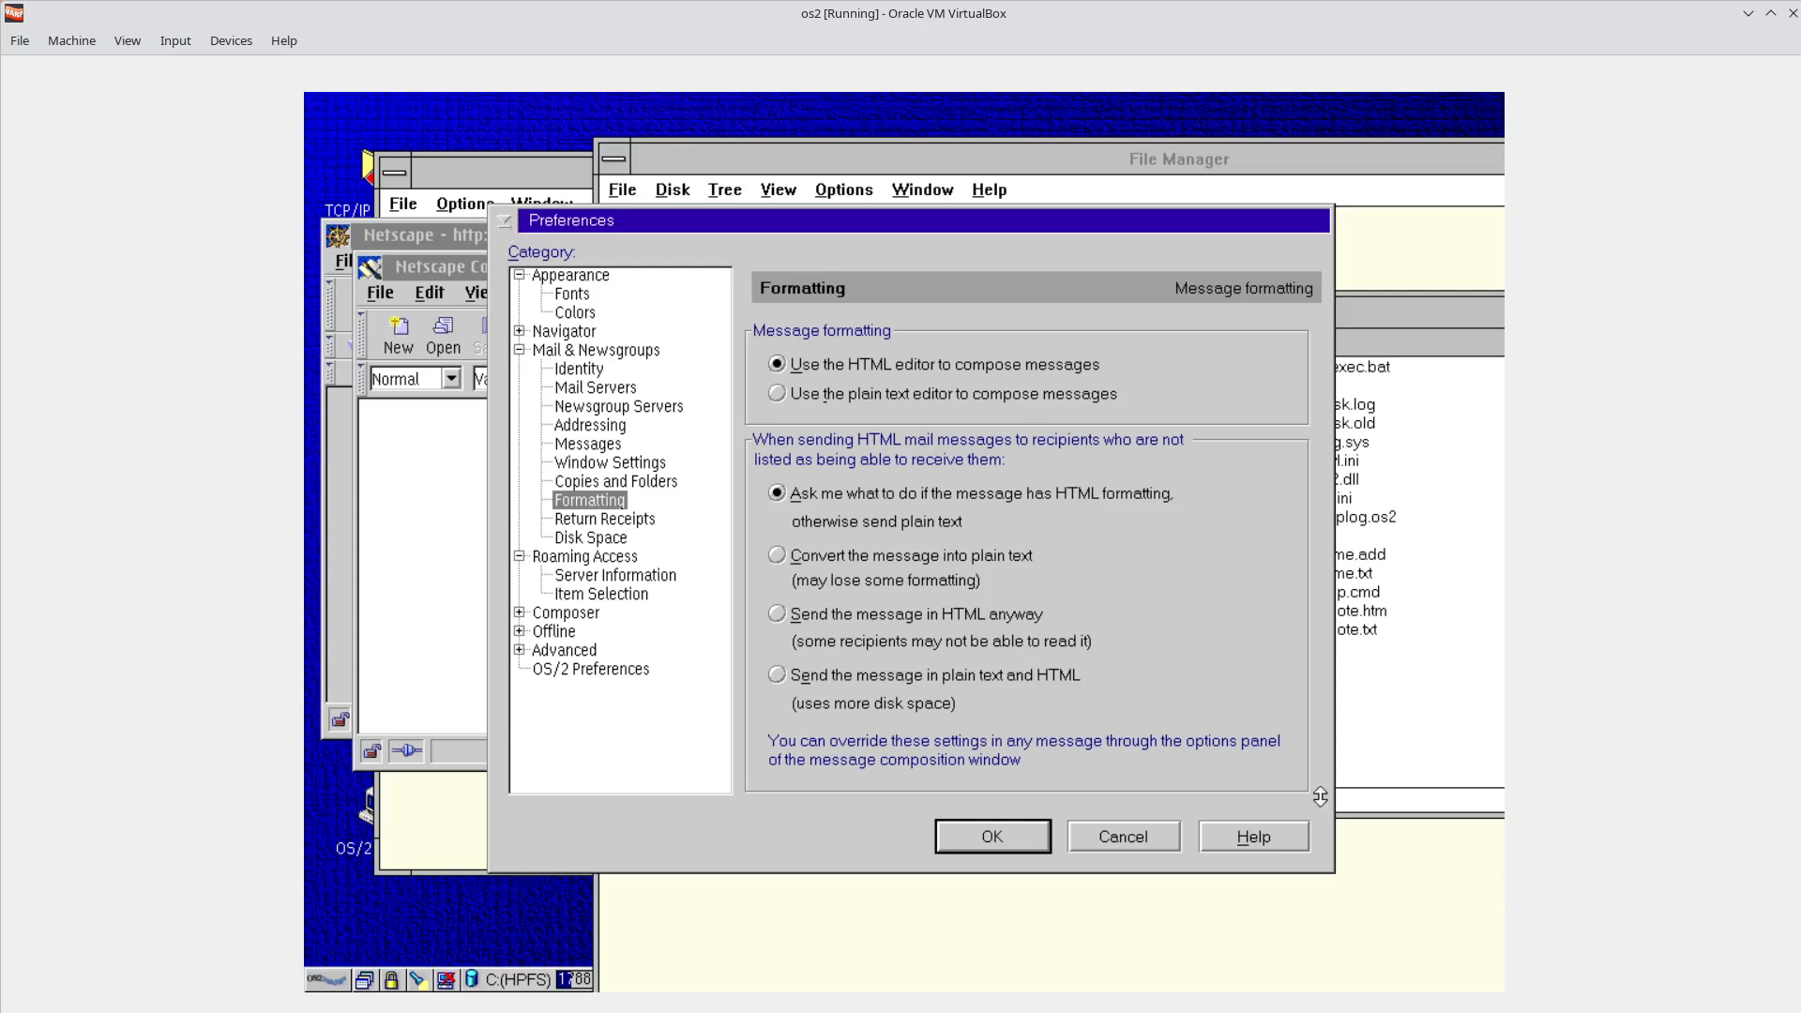
Open and dismiss the Preferences system menu, then return to the OS/2 main program menu.
{"action": "left_click", "coordinate": [502, 223]}
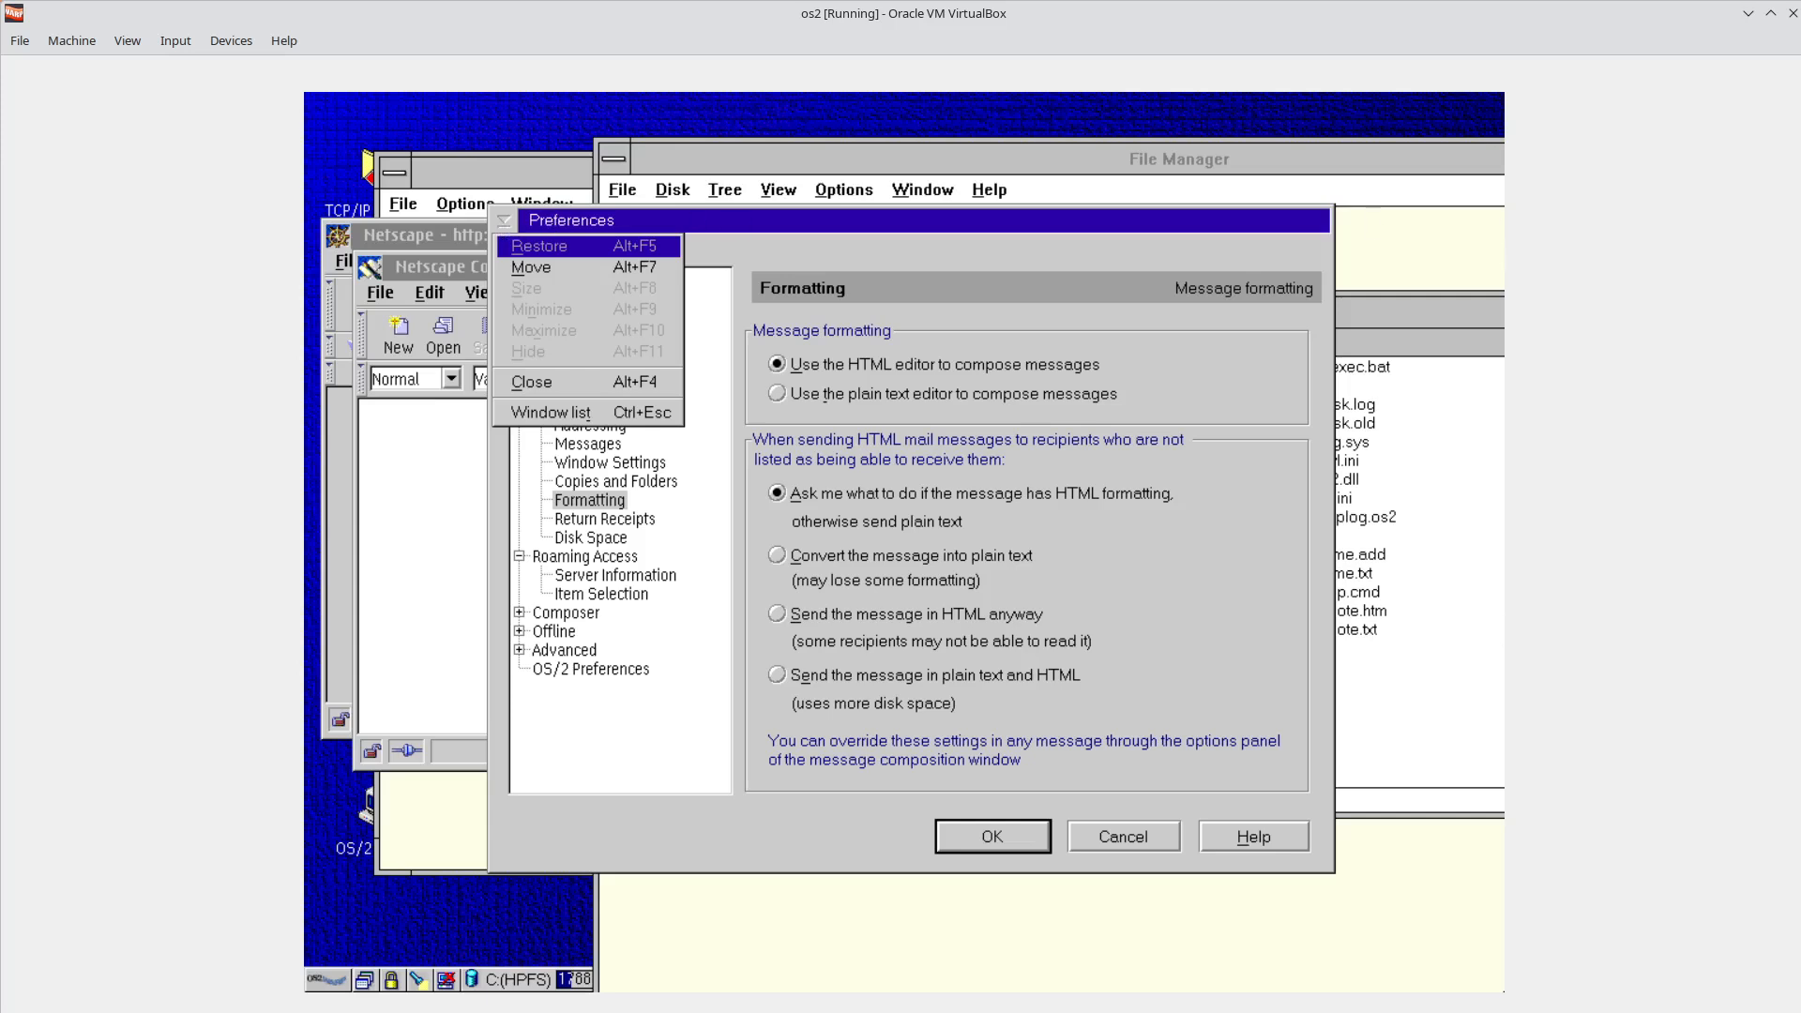
{"action": "left_click", "coordinate": [1307, 965]}
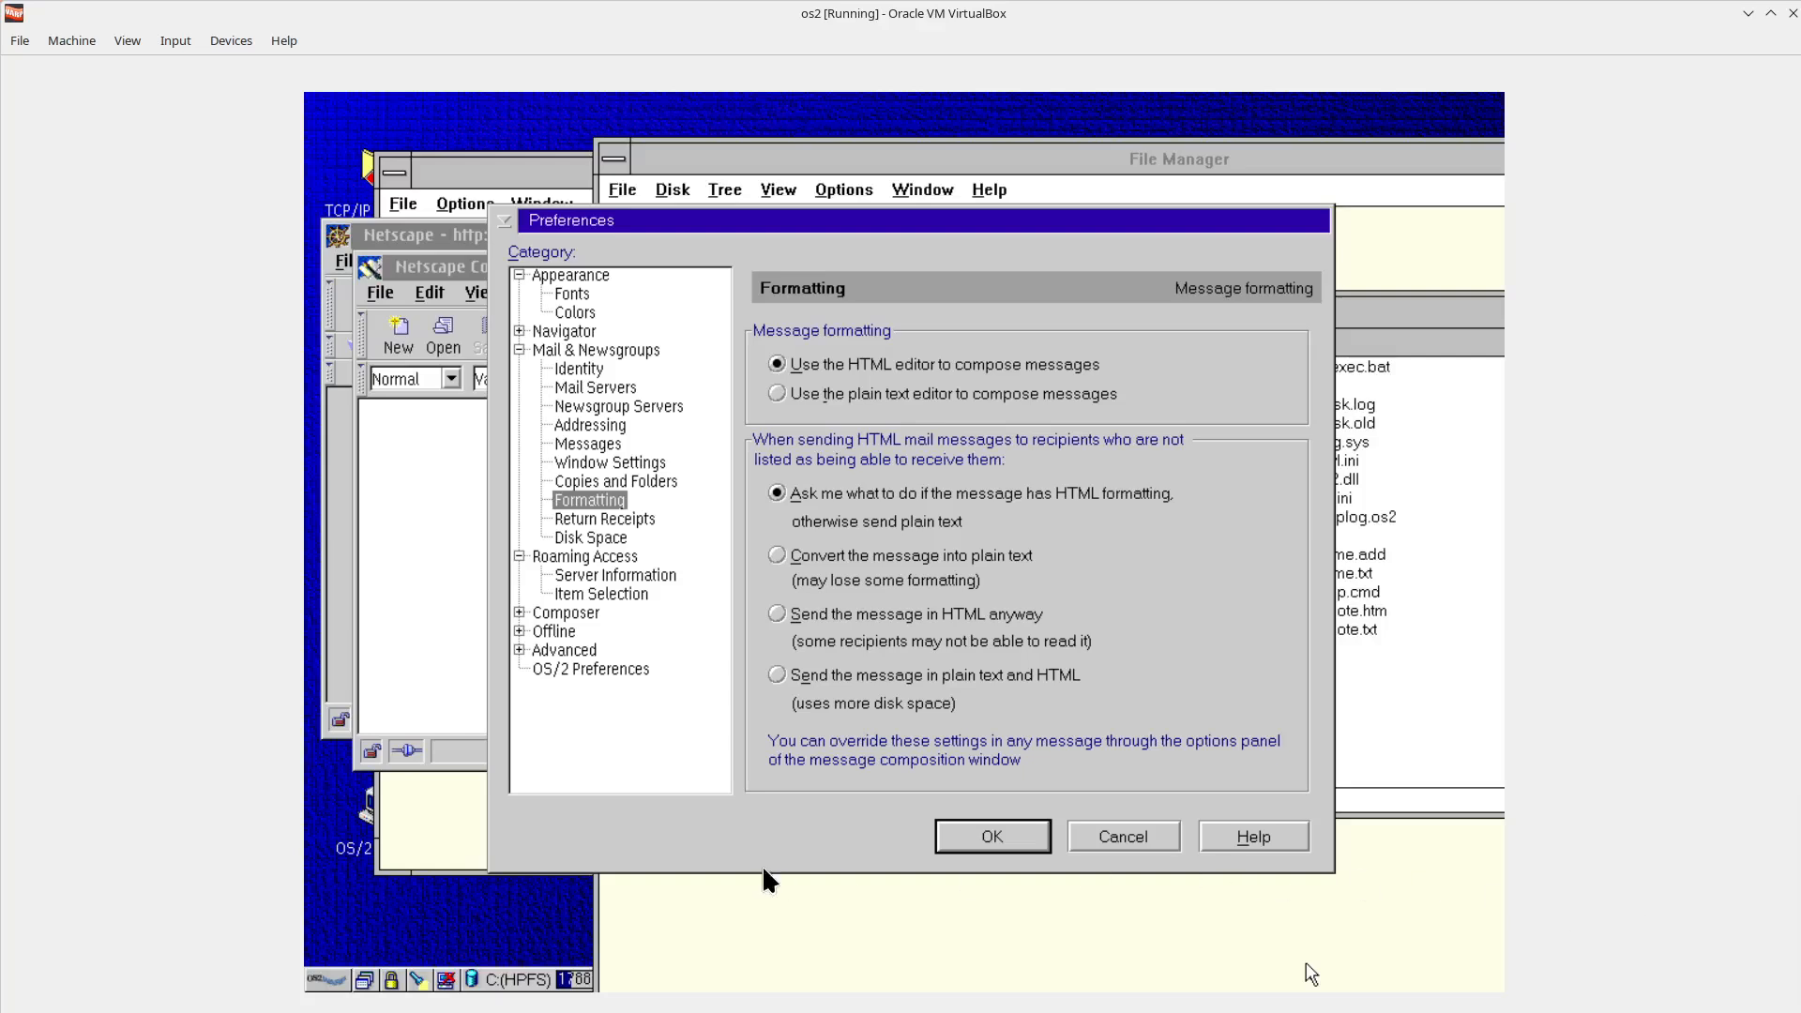
{"action": "left_click", "coordinate": [324, 977]}
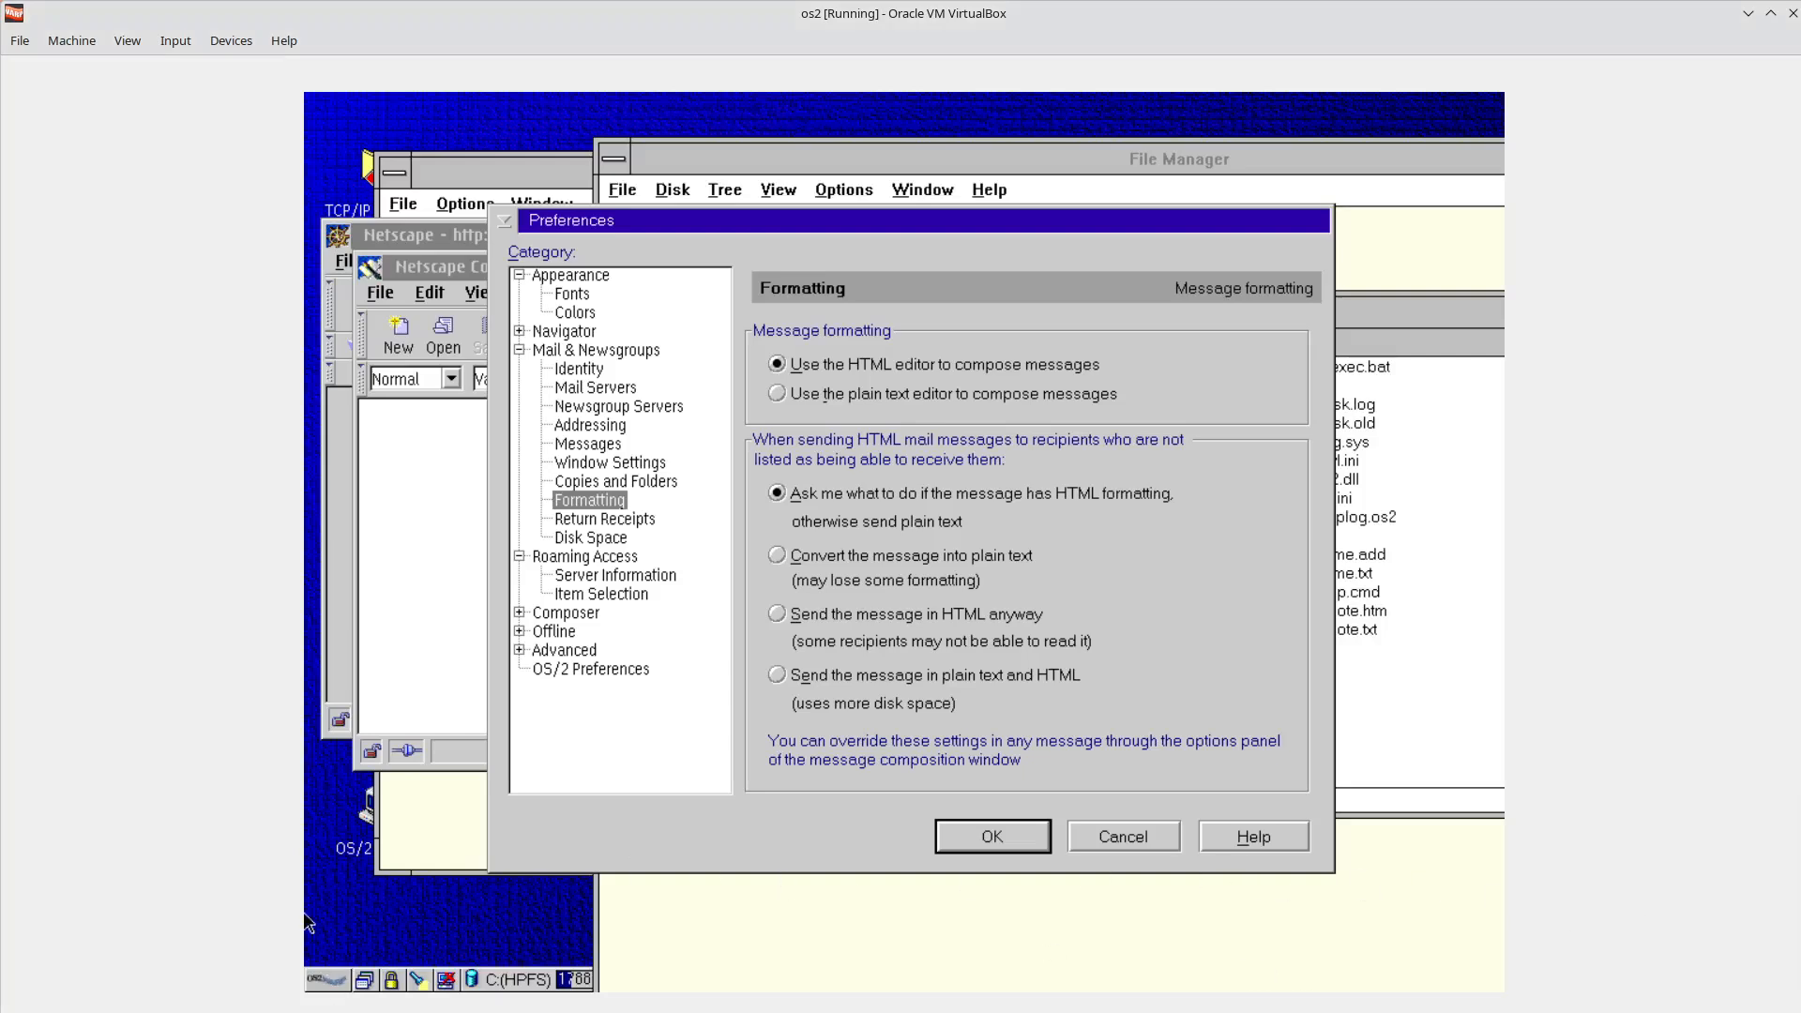
{"action": "left_click", "coordinate": [325, 978]}
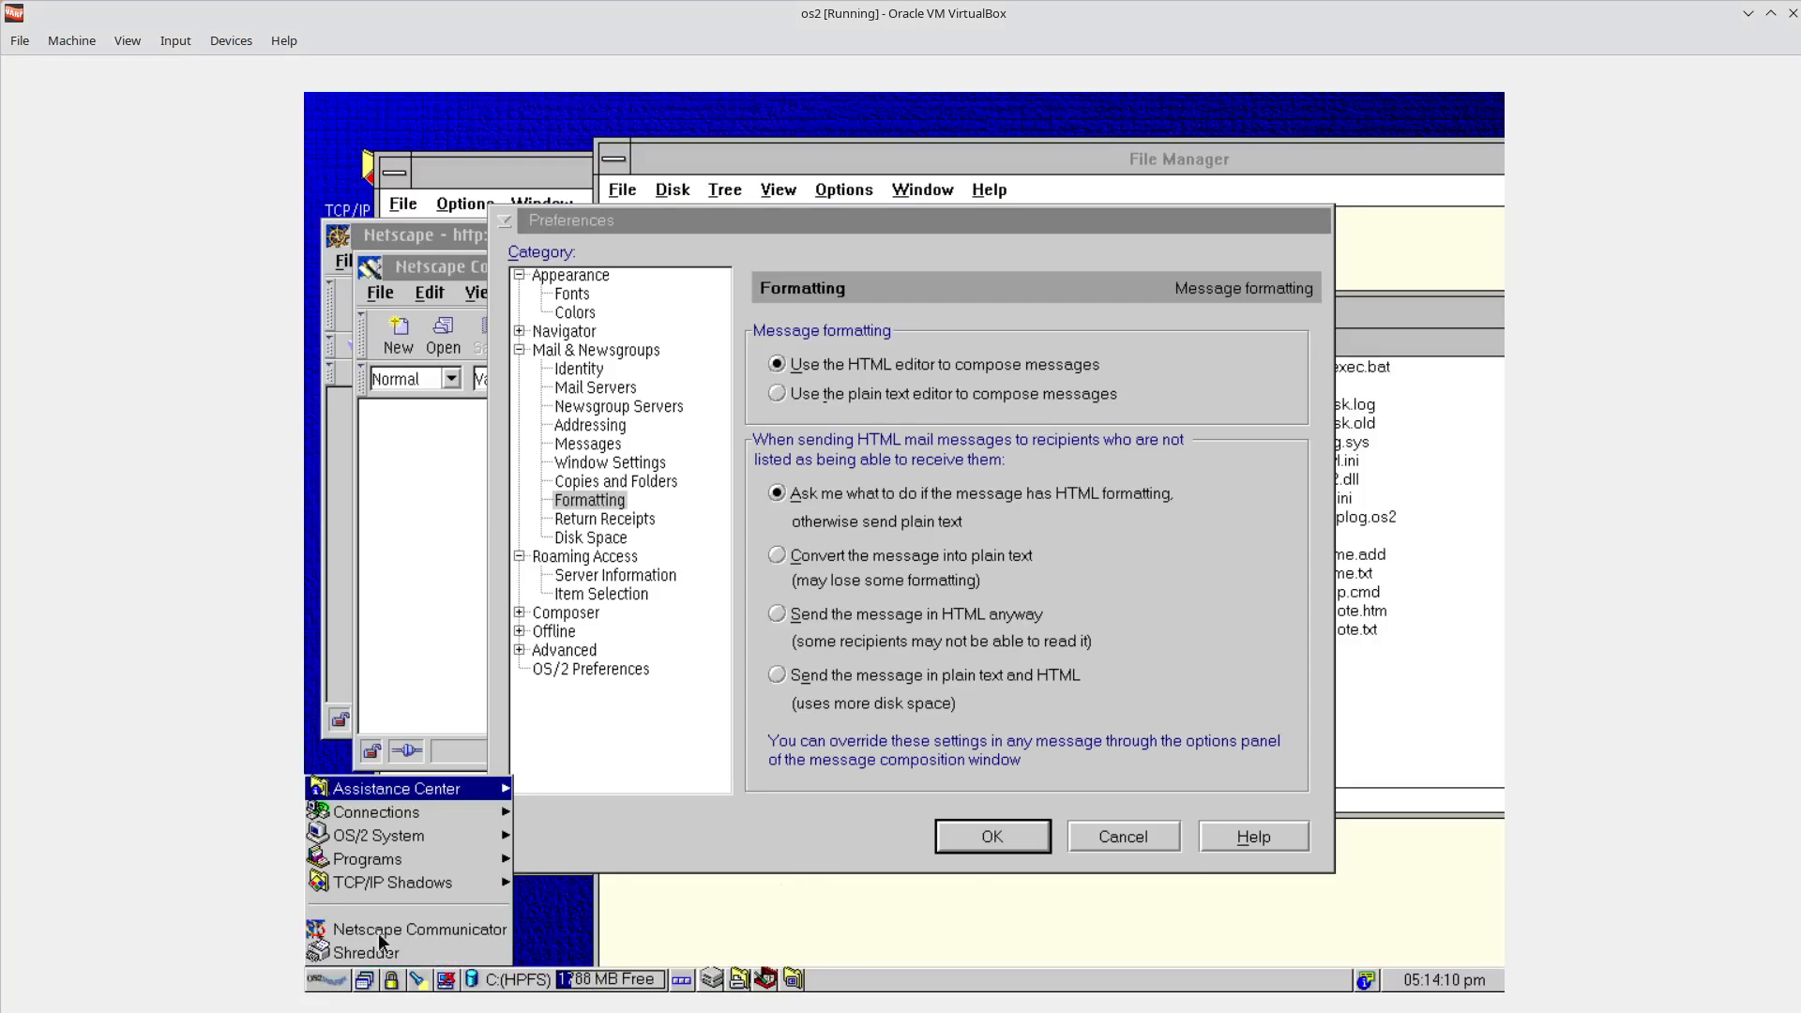
Start a DOS Window from OS/2 System Command Prompts and run the help command.
{"action": "left_click", "coordinate": [427, 838]}
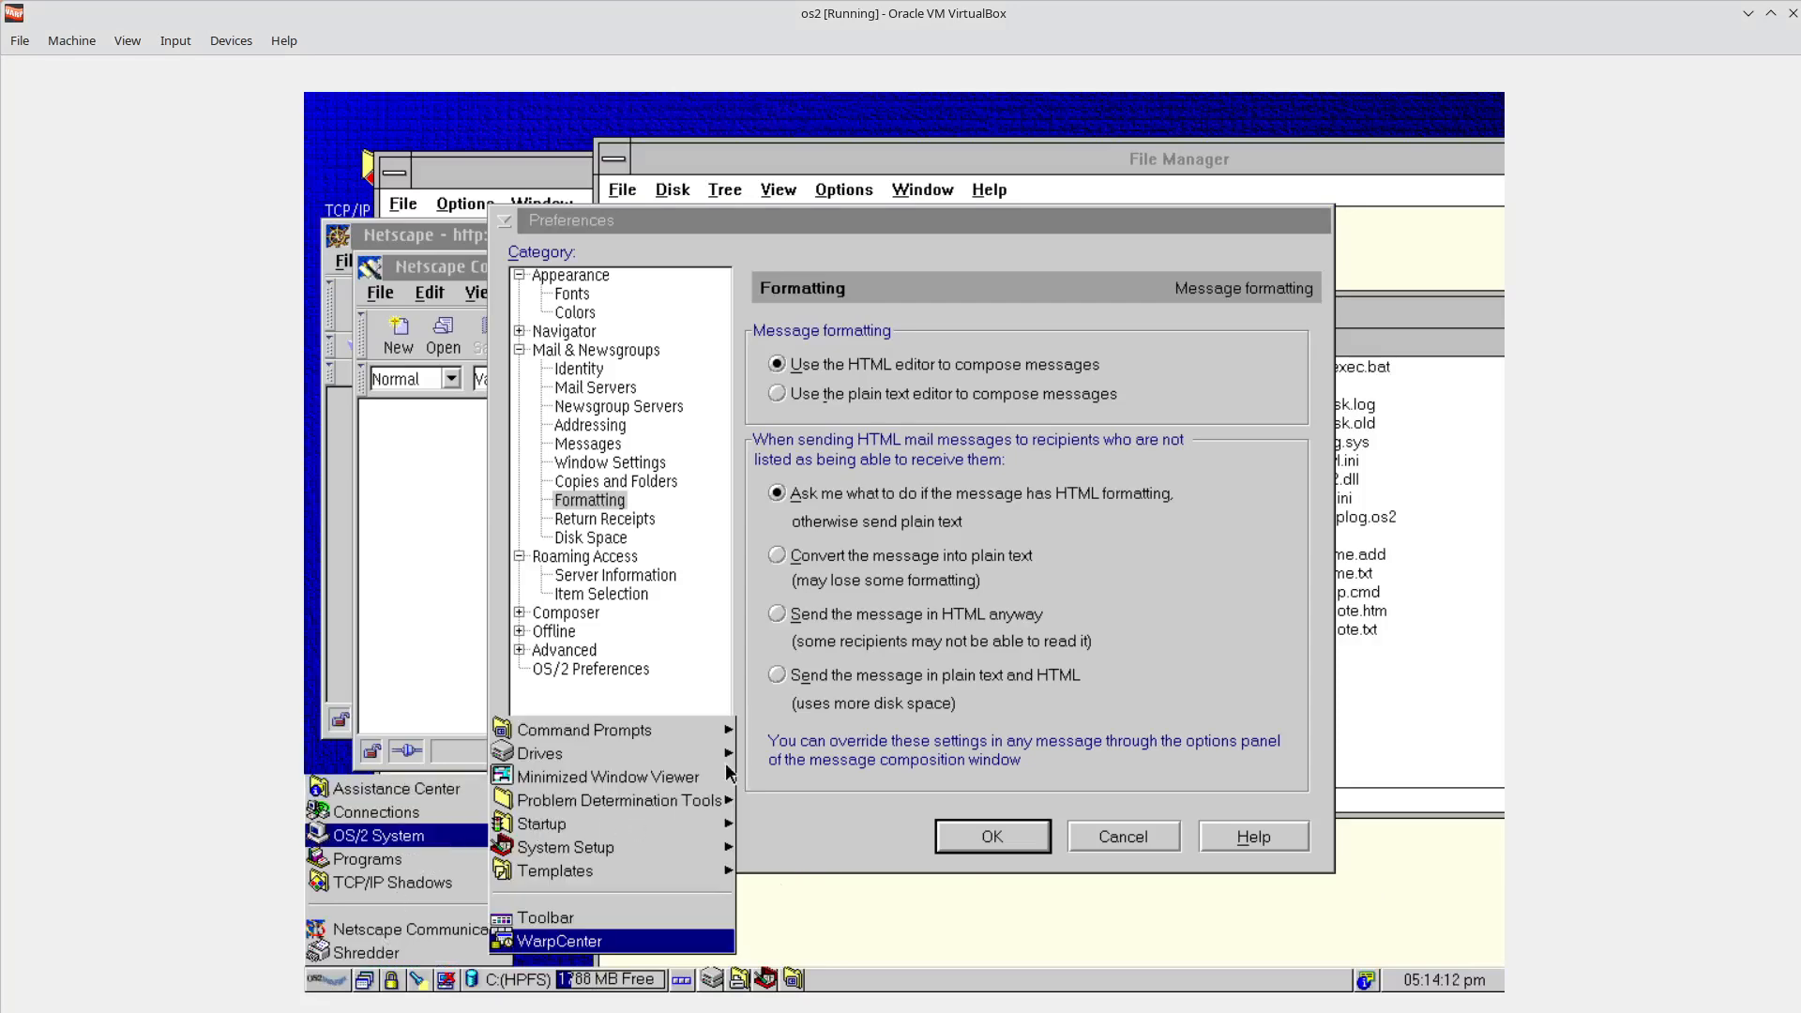
{"action": "left_click", "coordinate": [651, 730]}
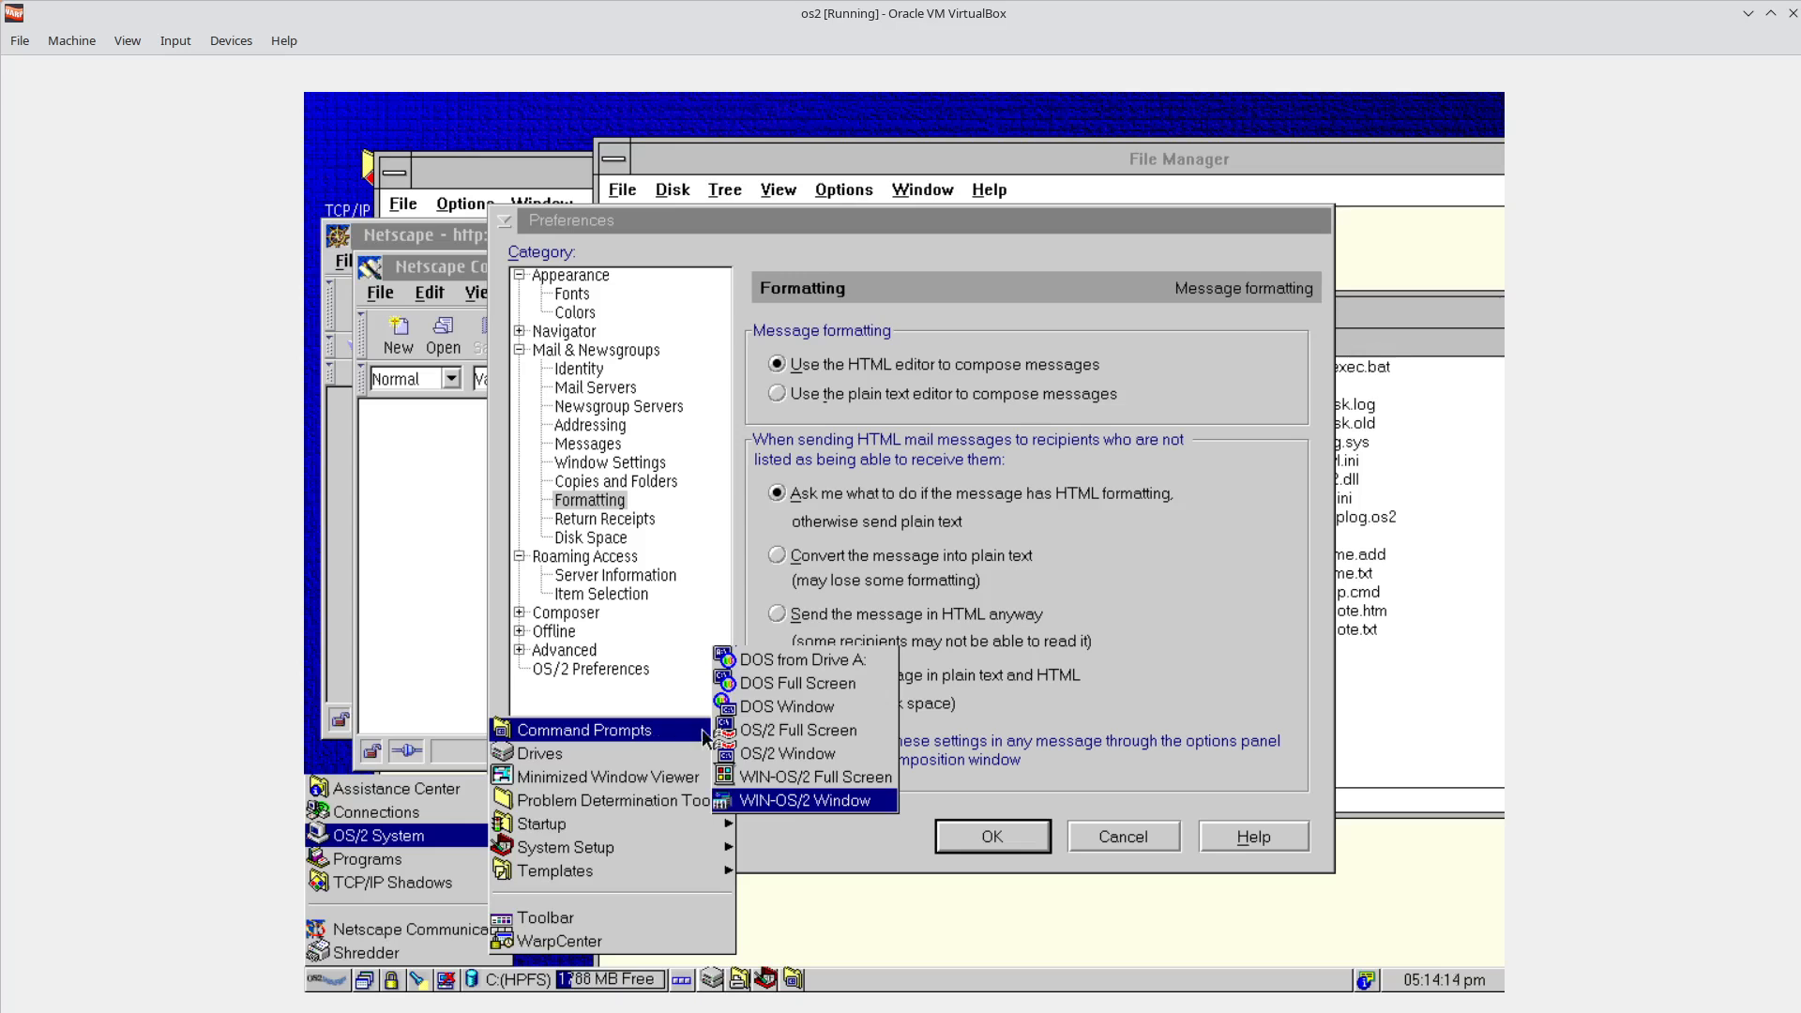
{"action": "left_click", "coordinate": [803, 703]}
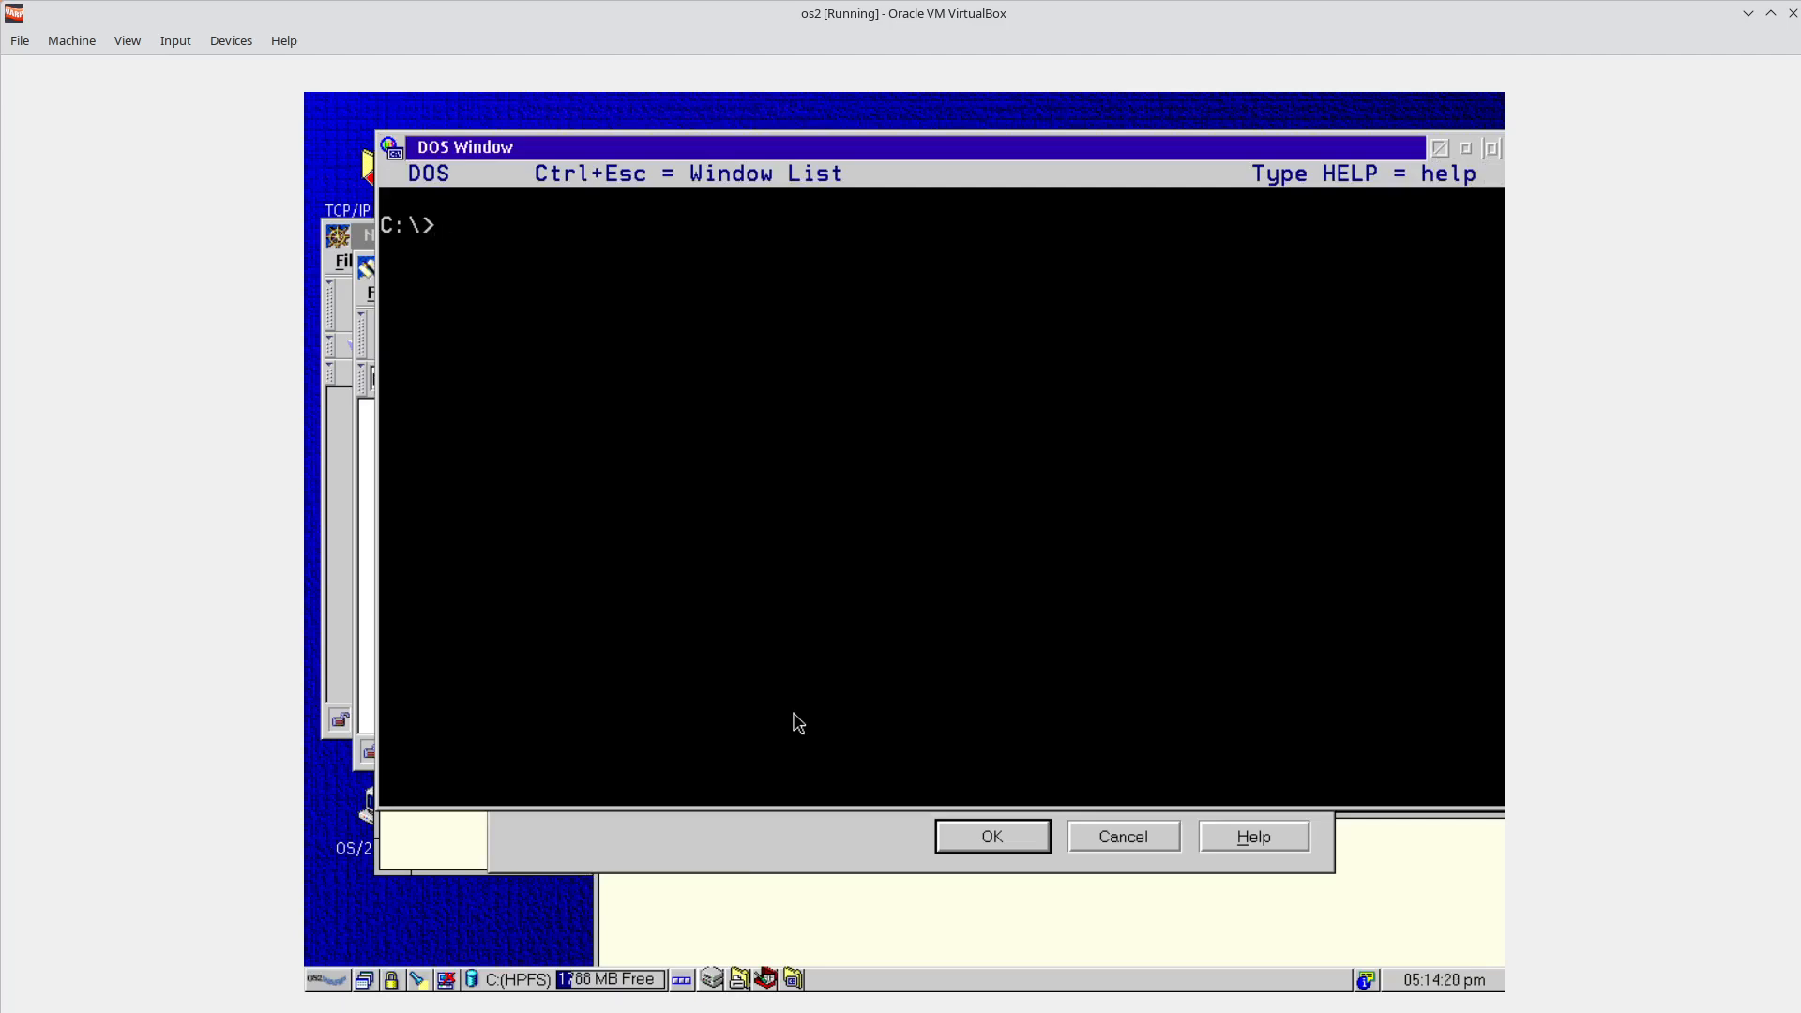
{"action": "type", "text": "help"}
{"action": "key", "text": "Return"}
List C:\ with dir and dir | more, paging through, then bring File Manager back to the front.
{"action": "type", "text": "dir"}
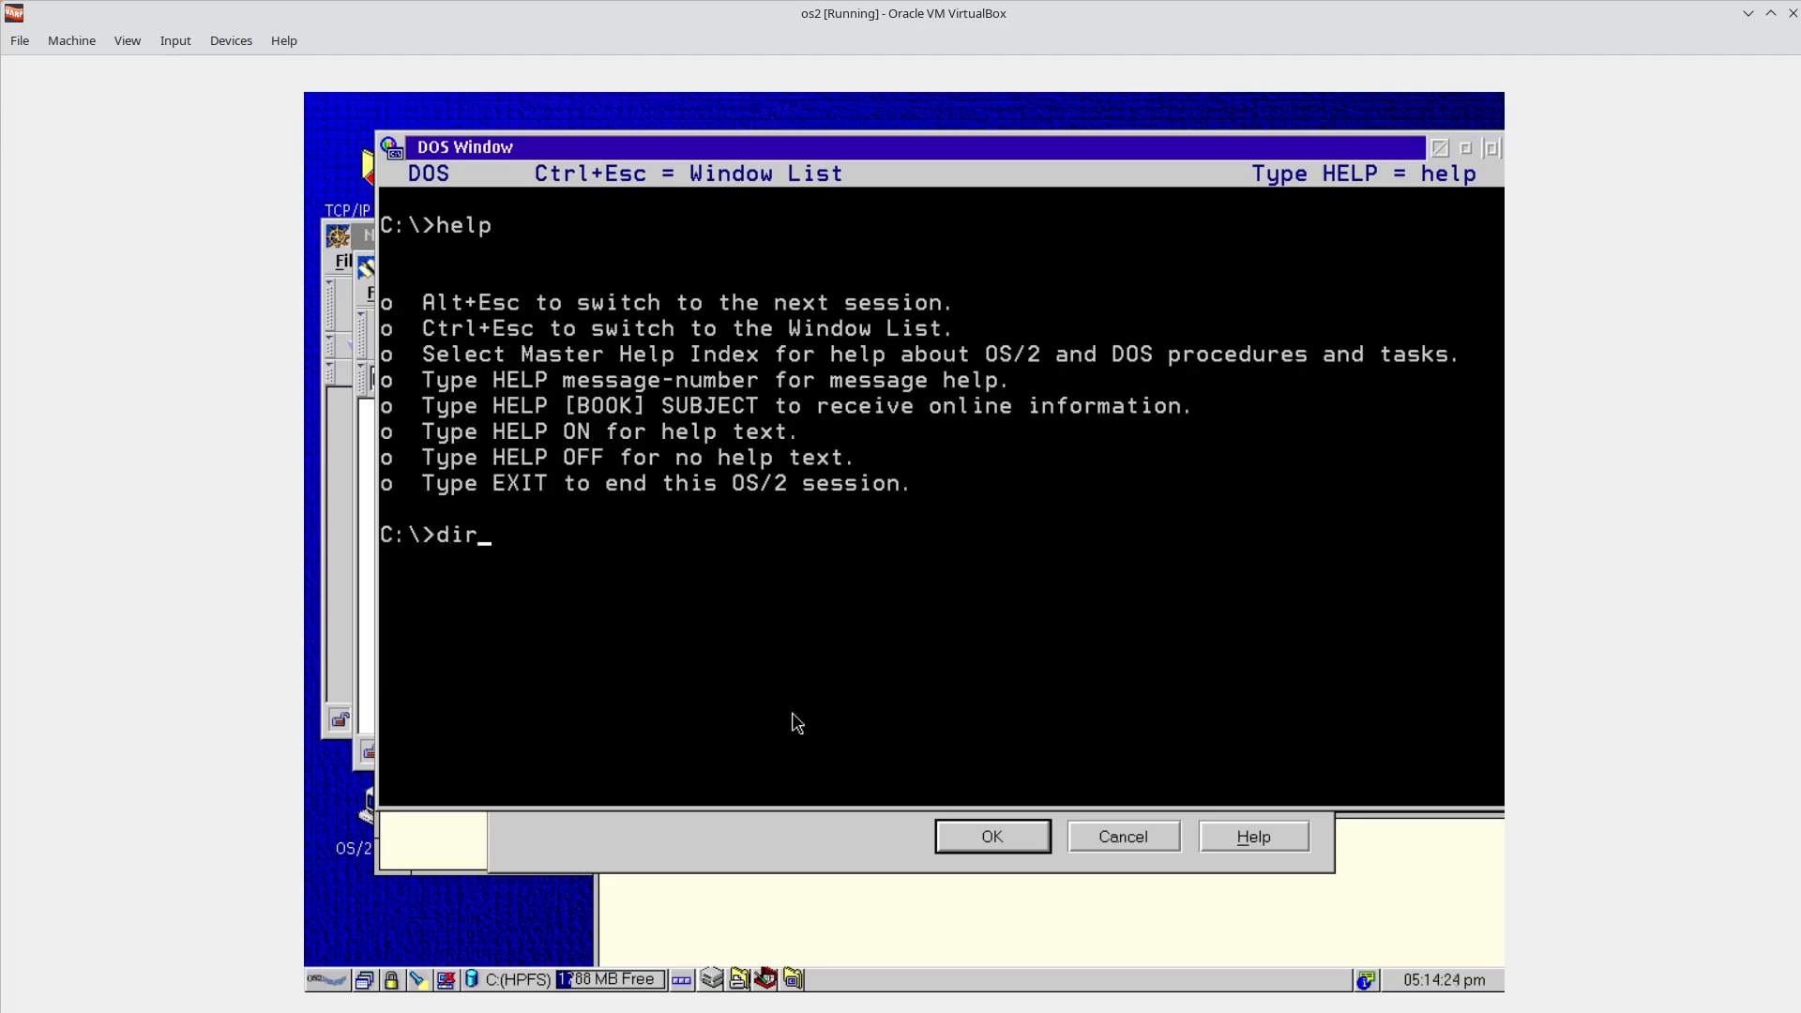
{"action": "key", "text": "Return"}
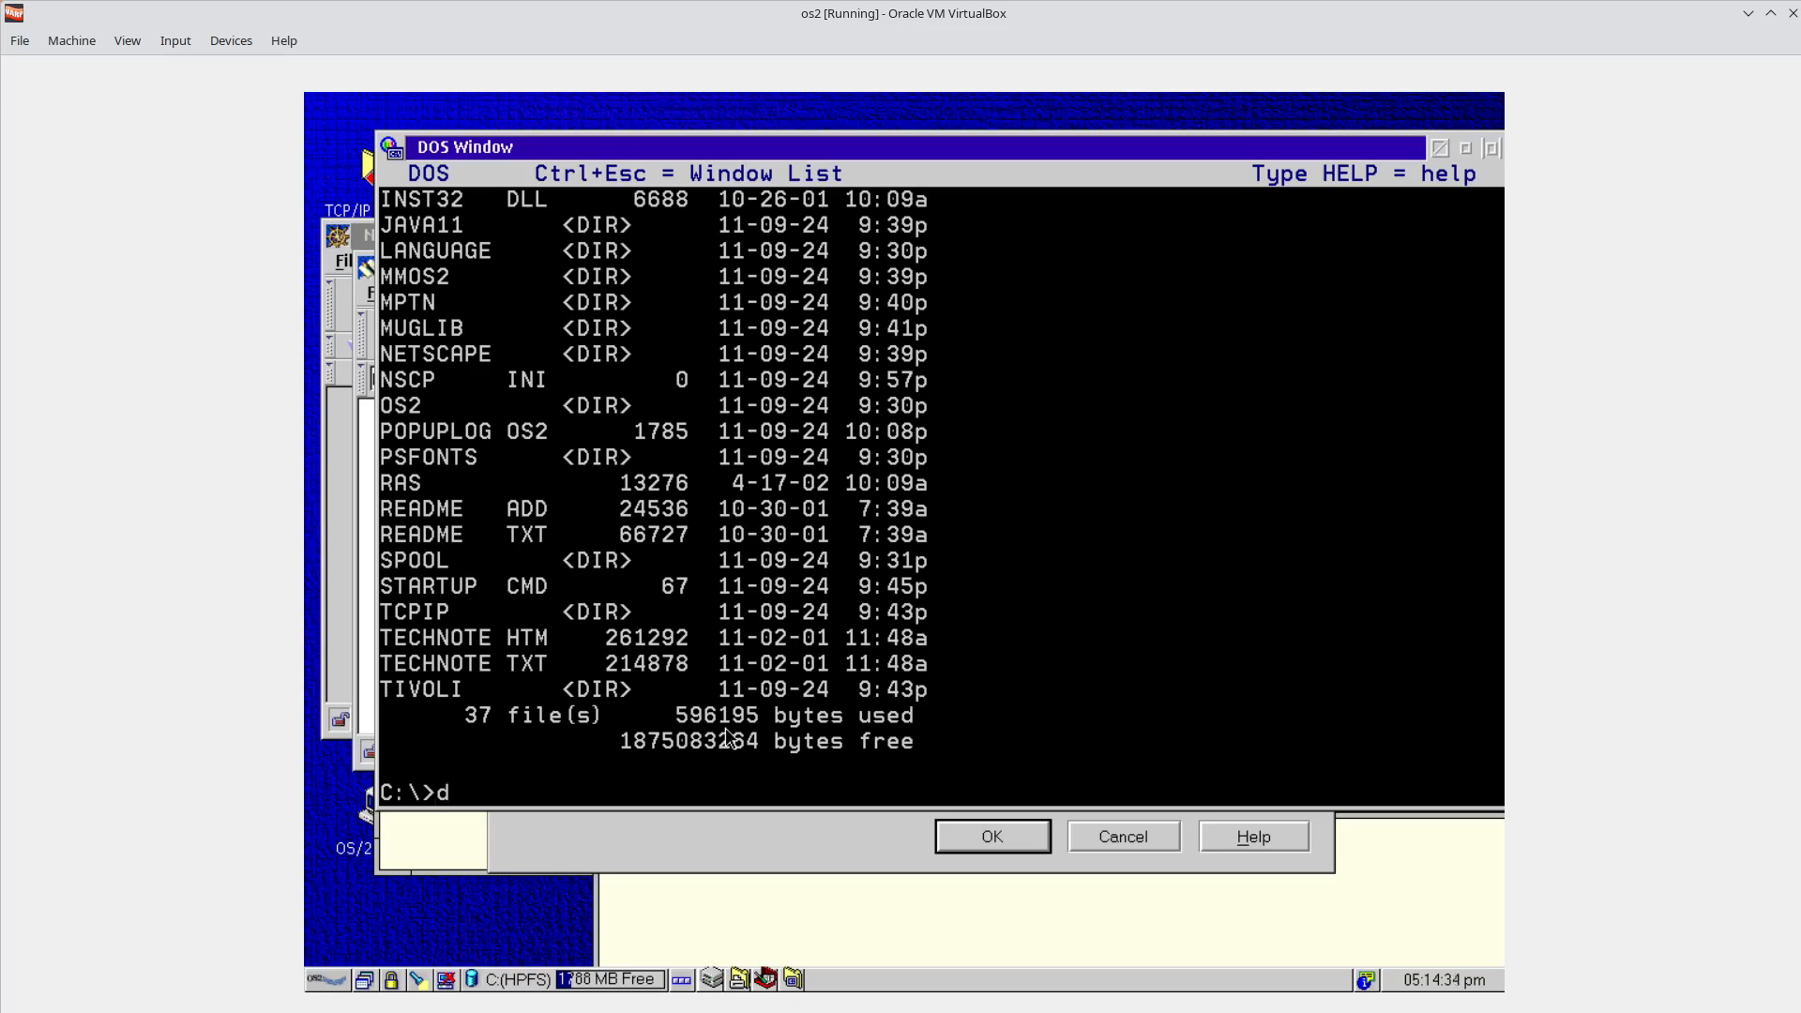
{"action": "type", "text": "ir | more"}
{"action": "key", "text": "Return"}
{"action": "key", "text": "space"}
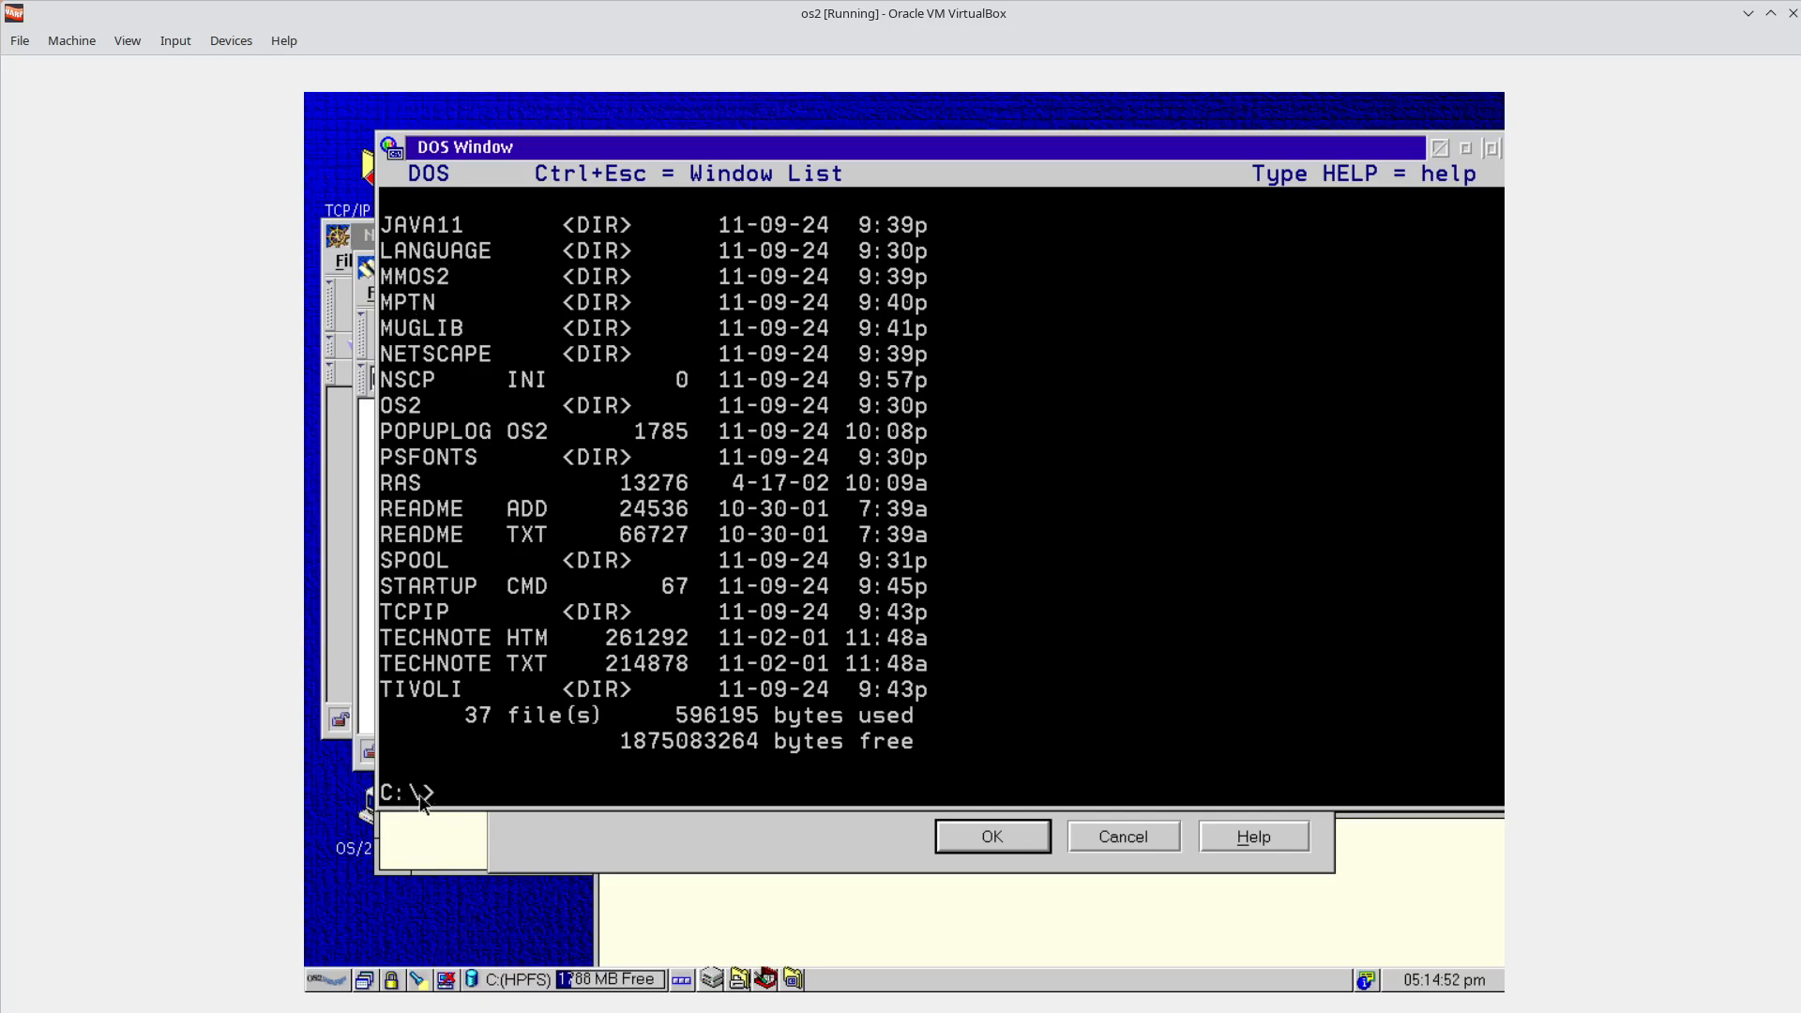
{"action": "left_click", "coordinate": [761, 908]}
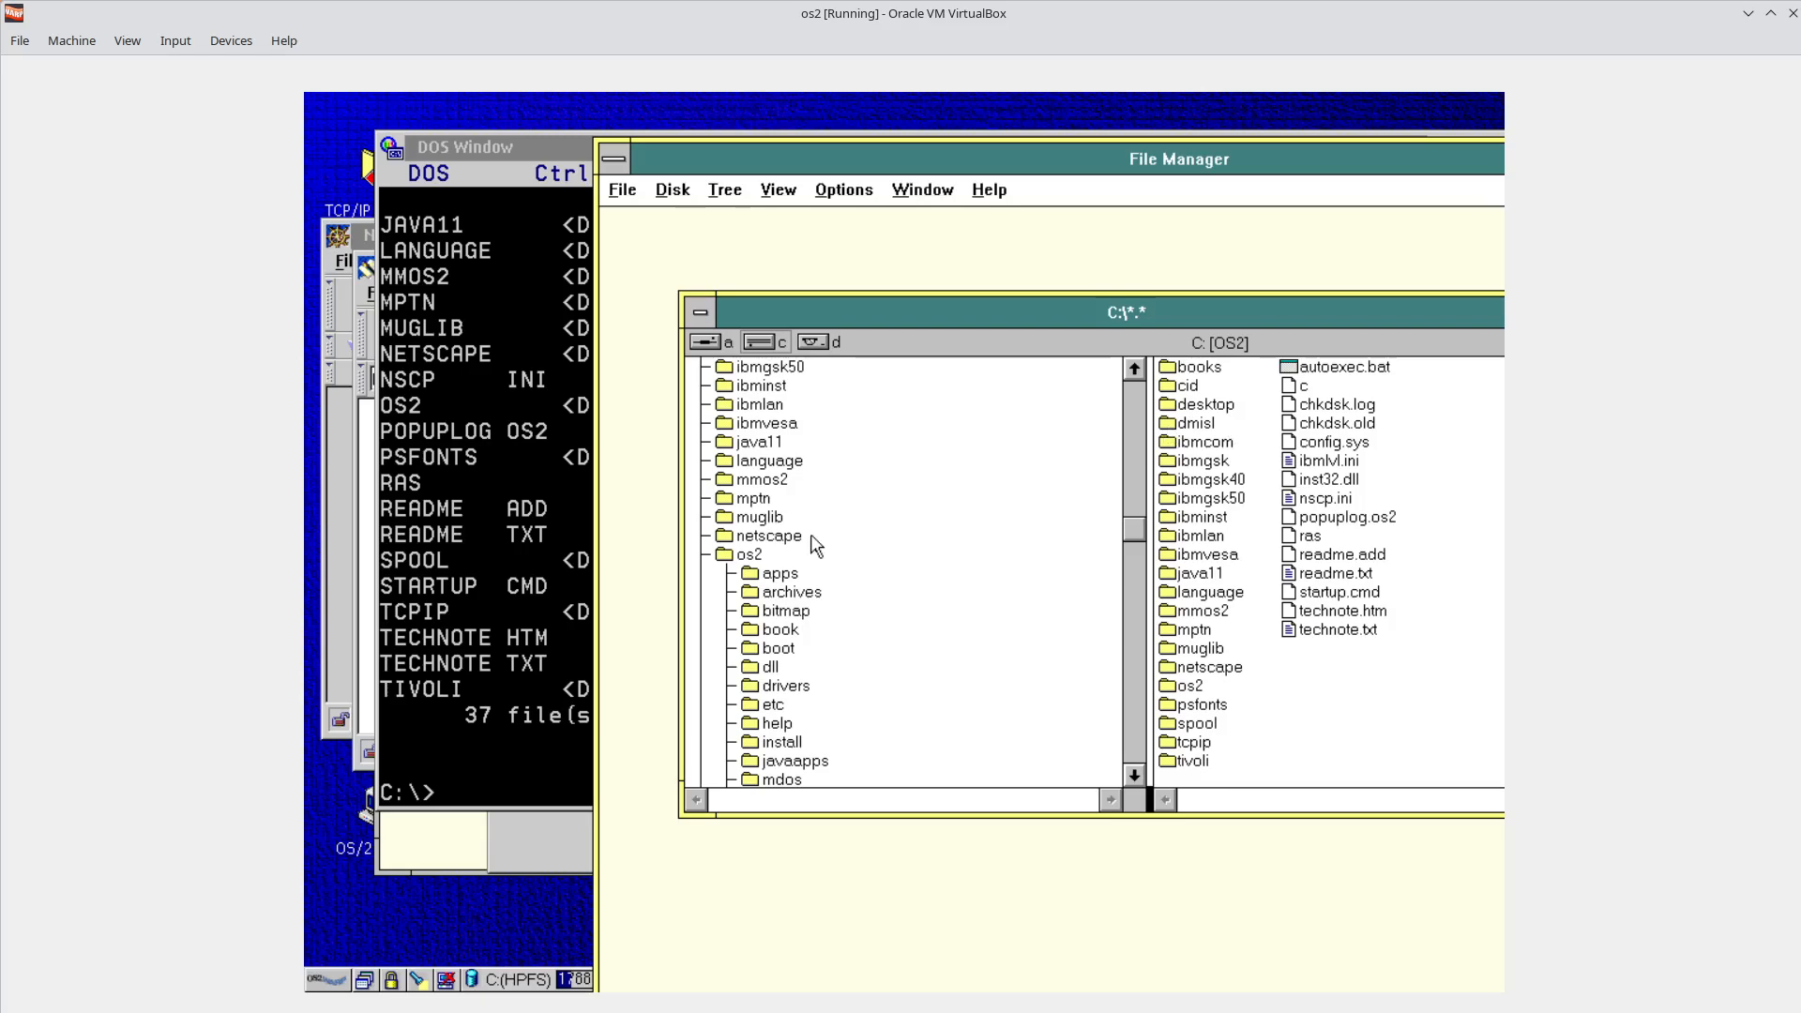
Show the C:\OS2 folder contents in File Manager, then move up to the LANGUAGE folder.
{"action": "double_click", "coordinate": [722, 556]}
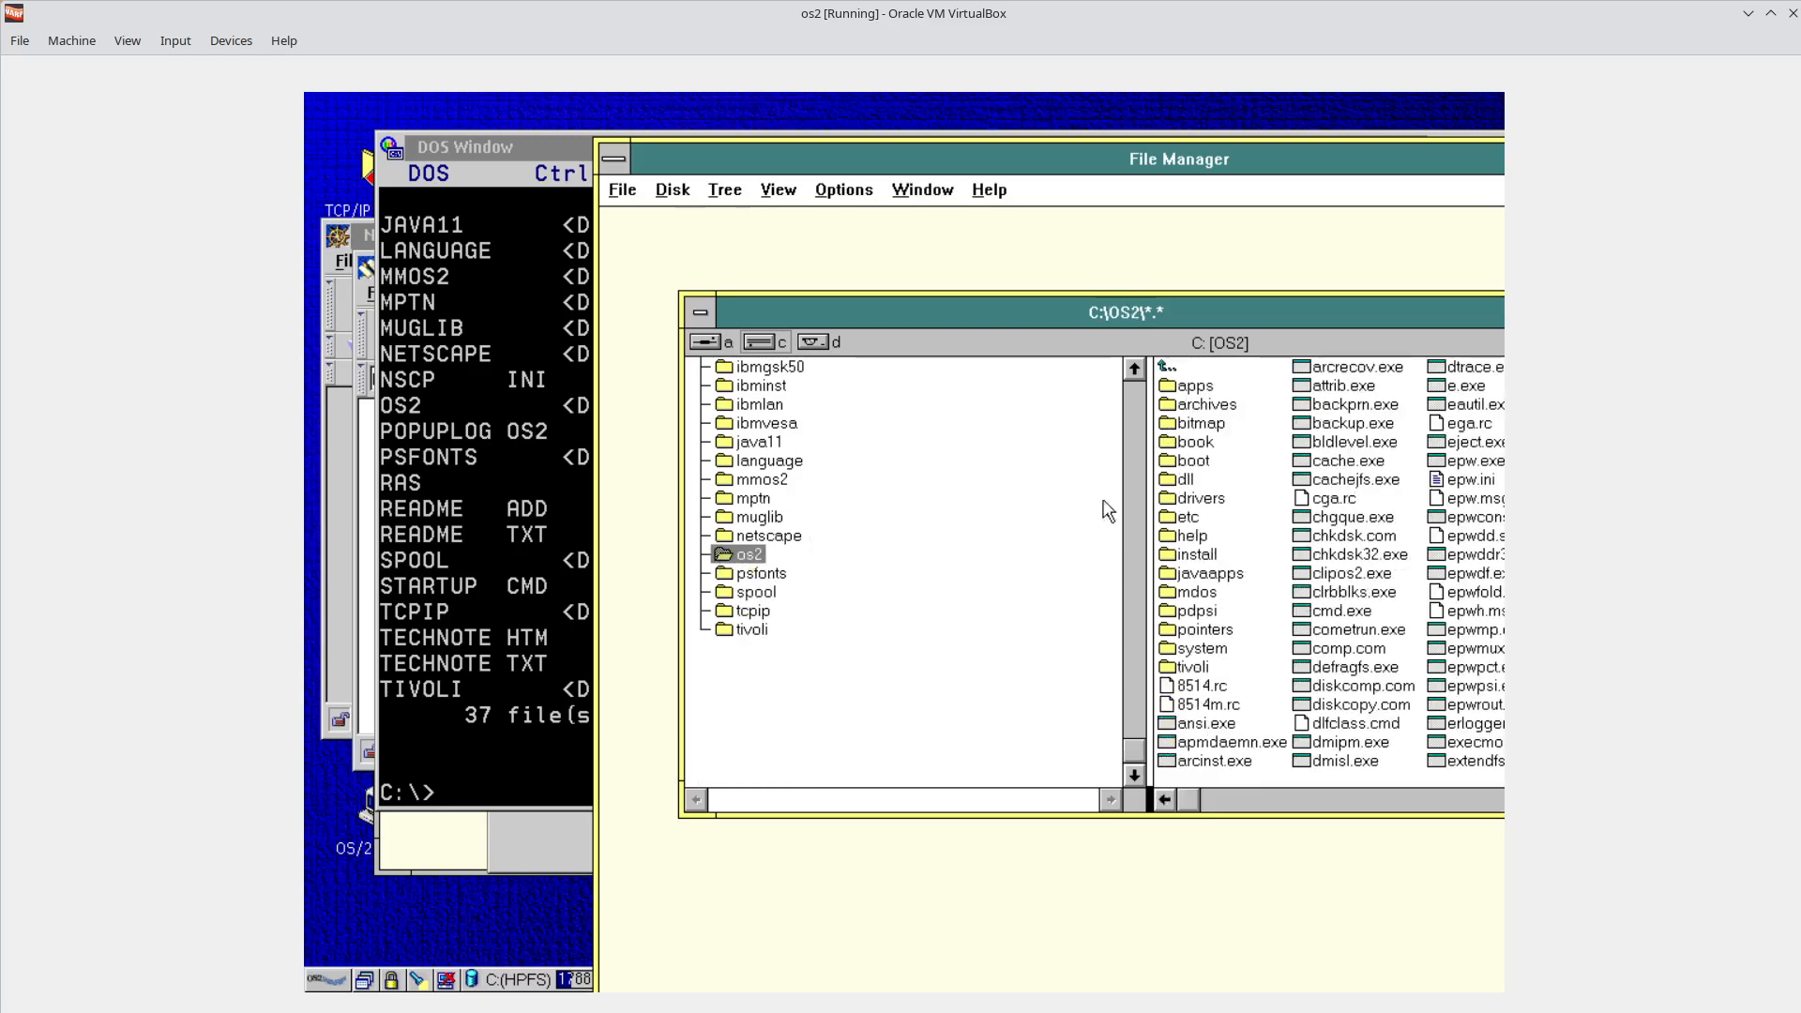
{"action": "key", "text": "Up"}
{"action": "key", "text": "Up"}
{"action": "key", "text": "Up"}
{"action": "key", "text": "Up"}
{"action": "key", "text": "Up"}
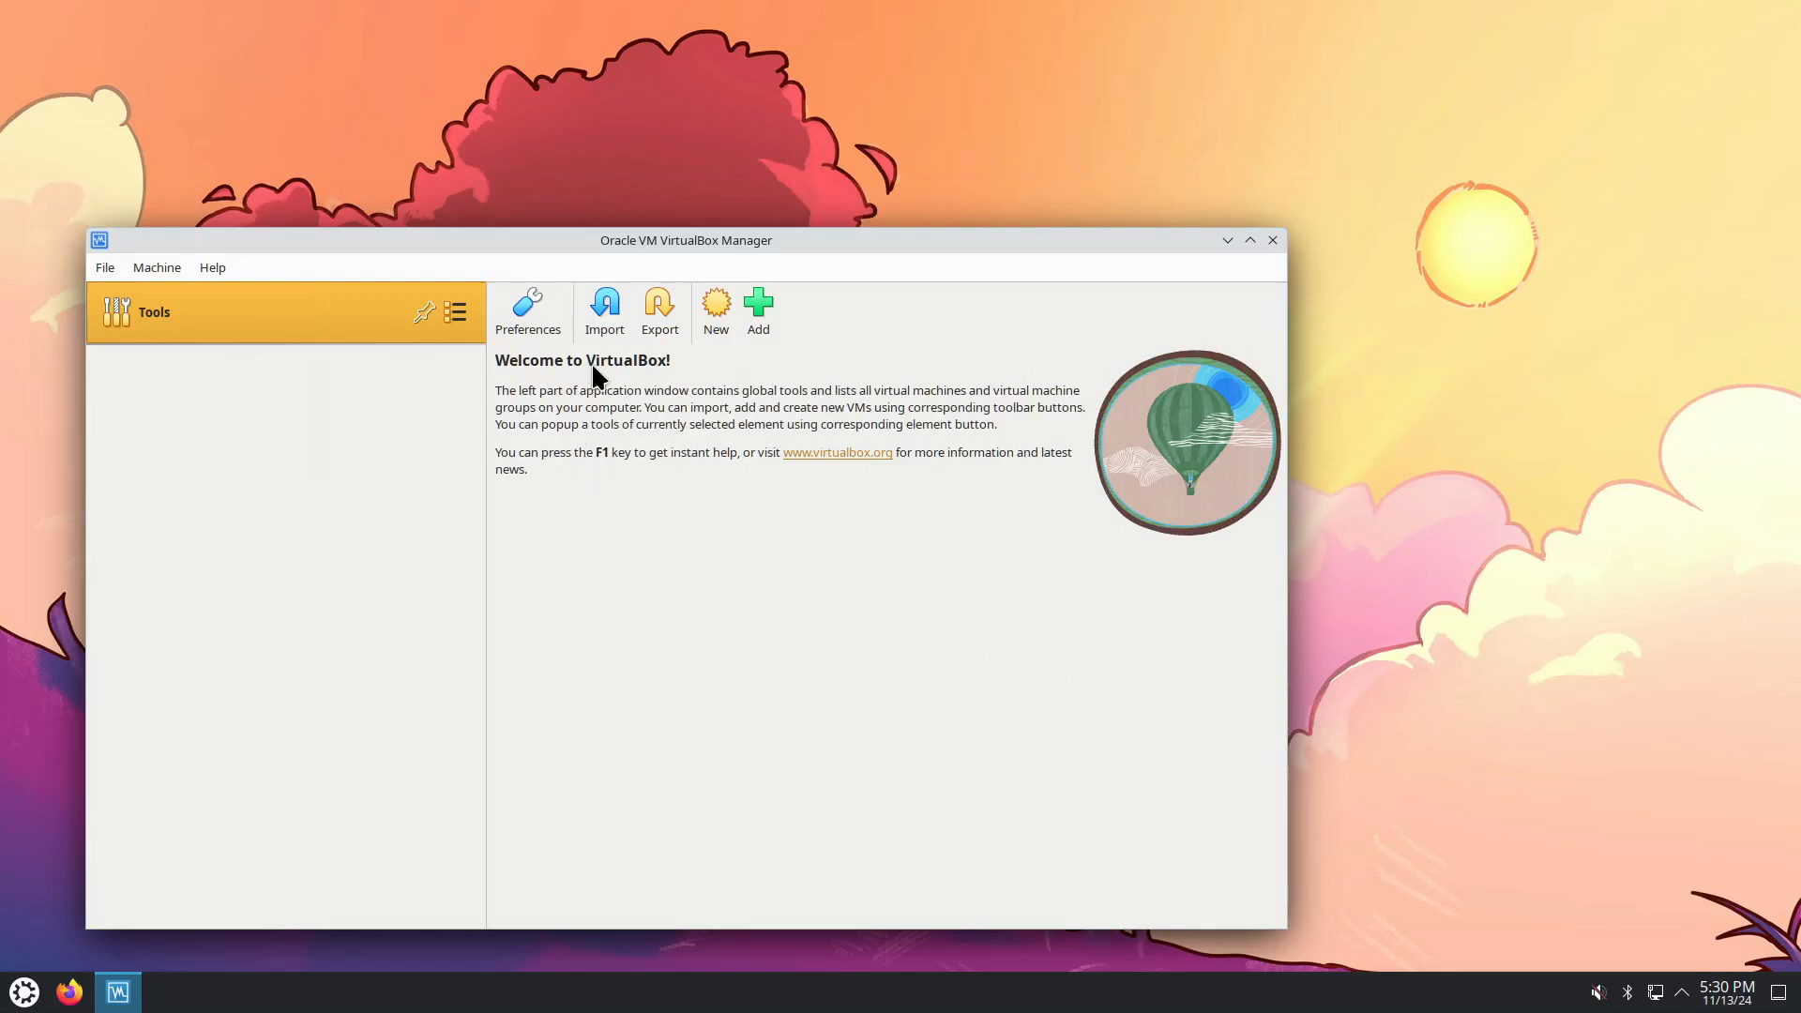
Start a new virtual machine and attach the mcp2-refresh-boot-en.iso boot image.
{"action": "left_click", "coordinate": [711, 333]}
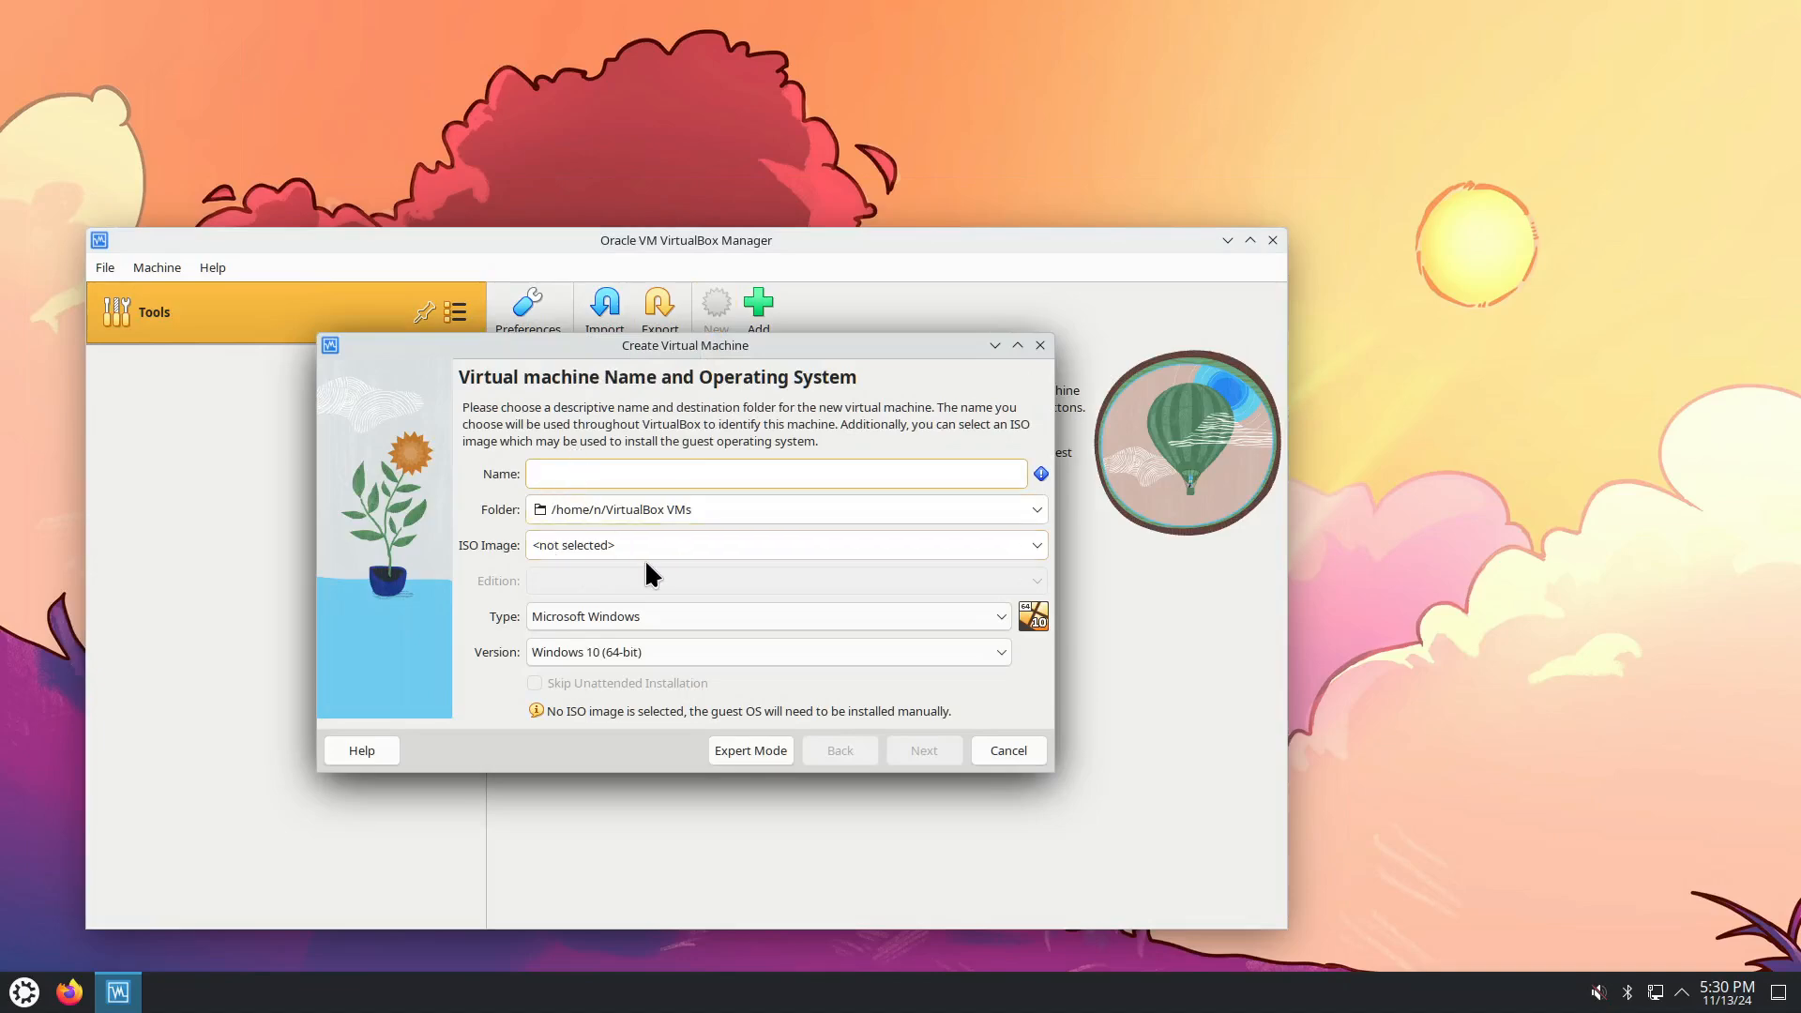
{"action": "left_click", "coordinate": [1038, 545]}
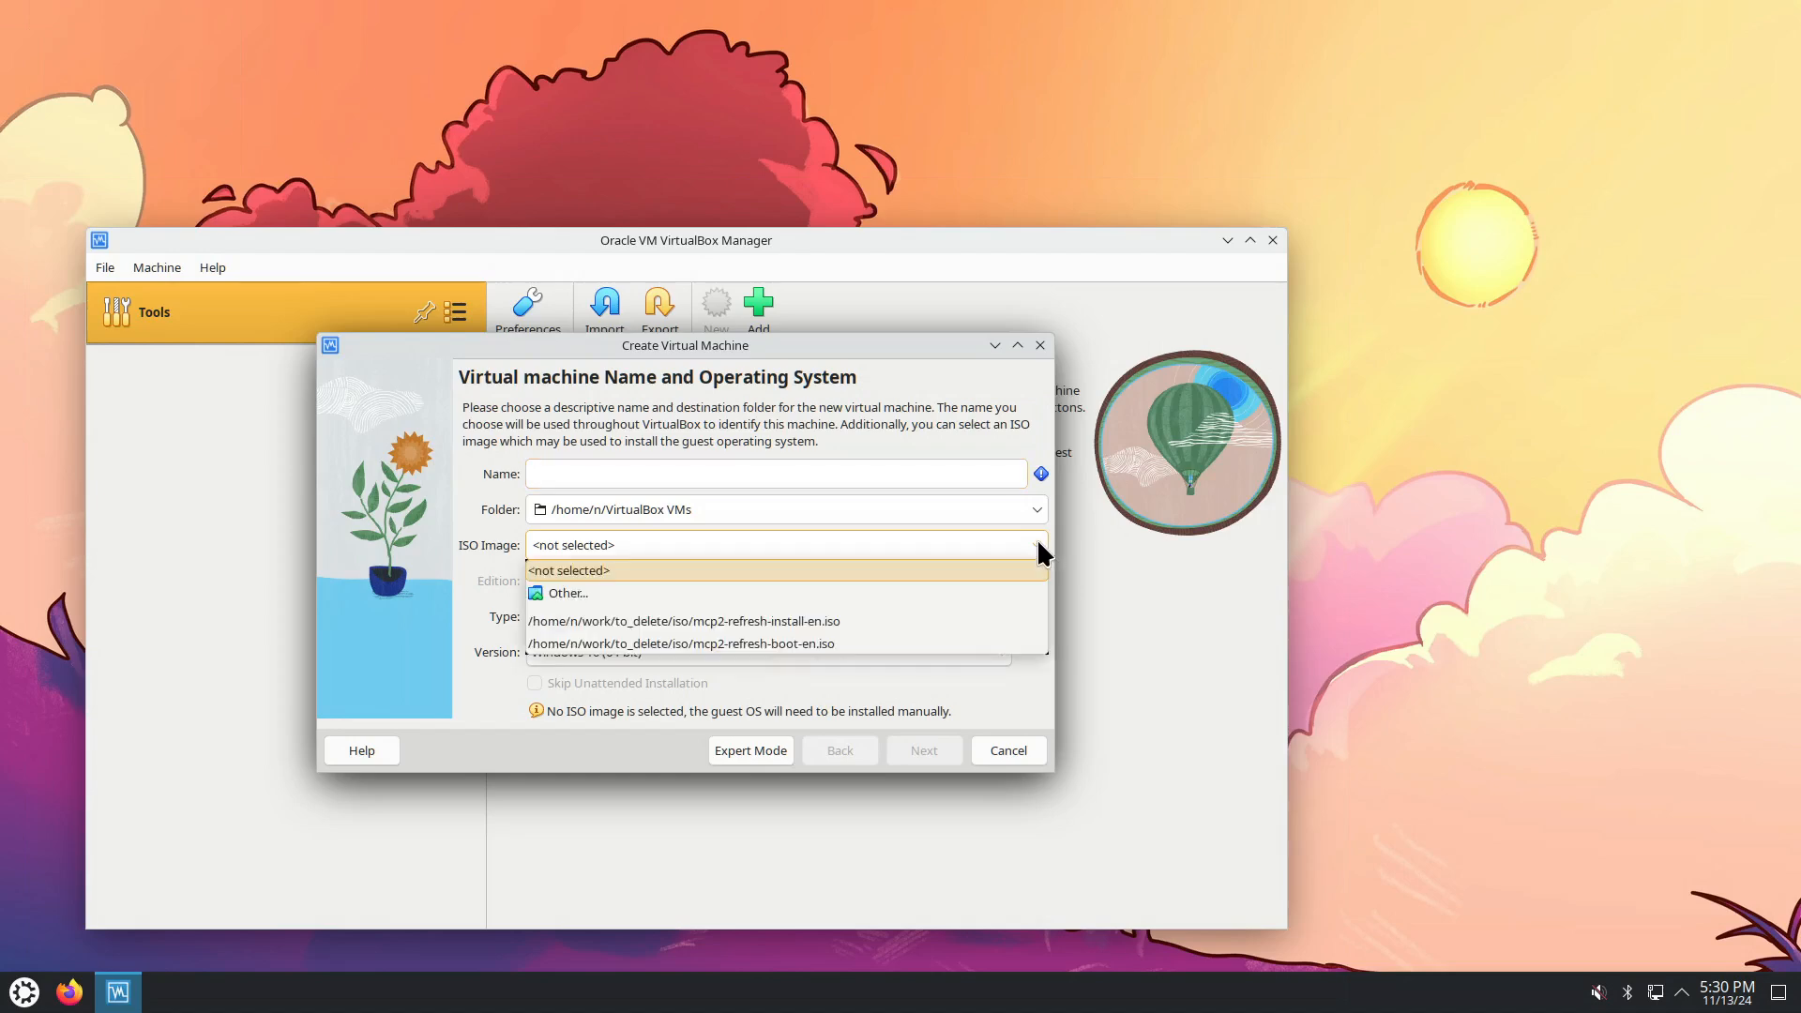
{"action": "left_click", "coordinate": [810, 644]}
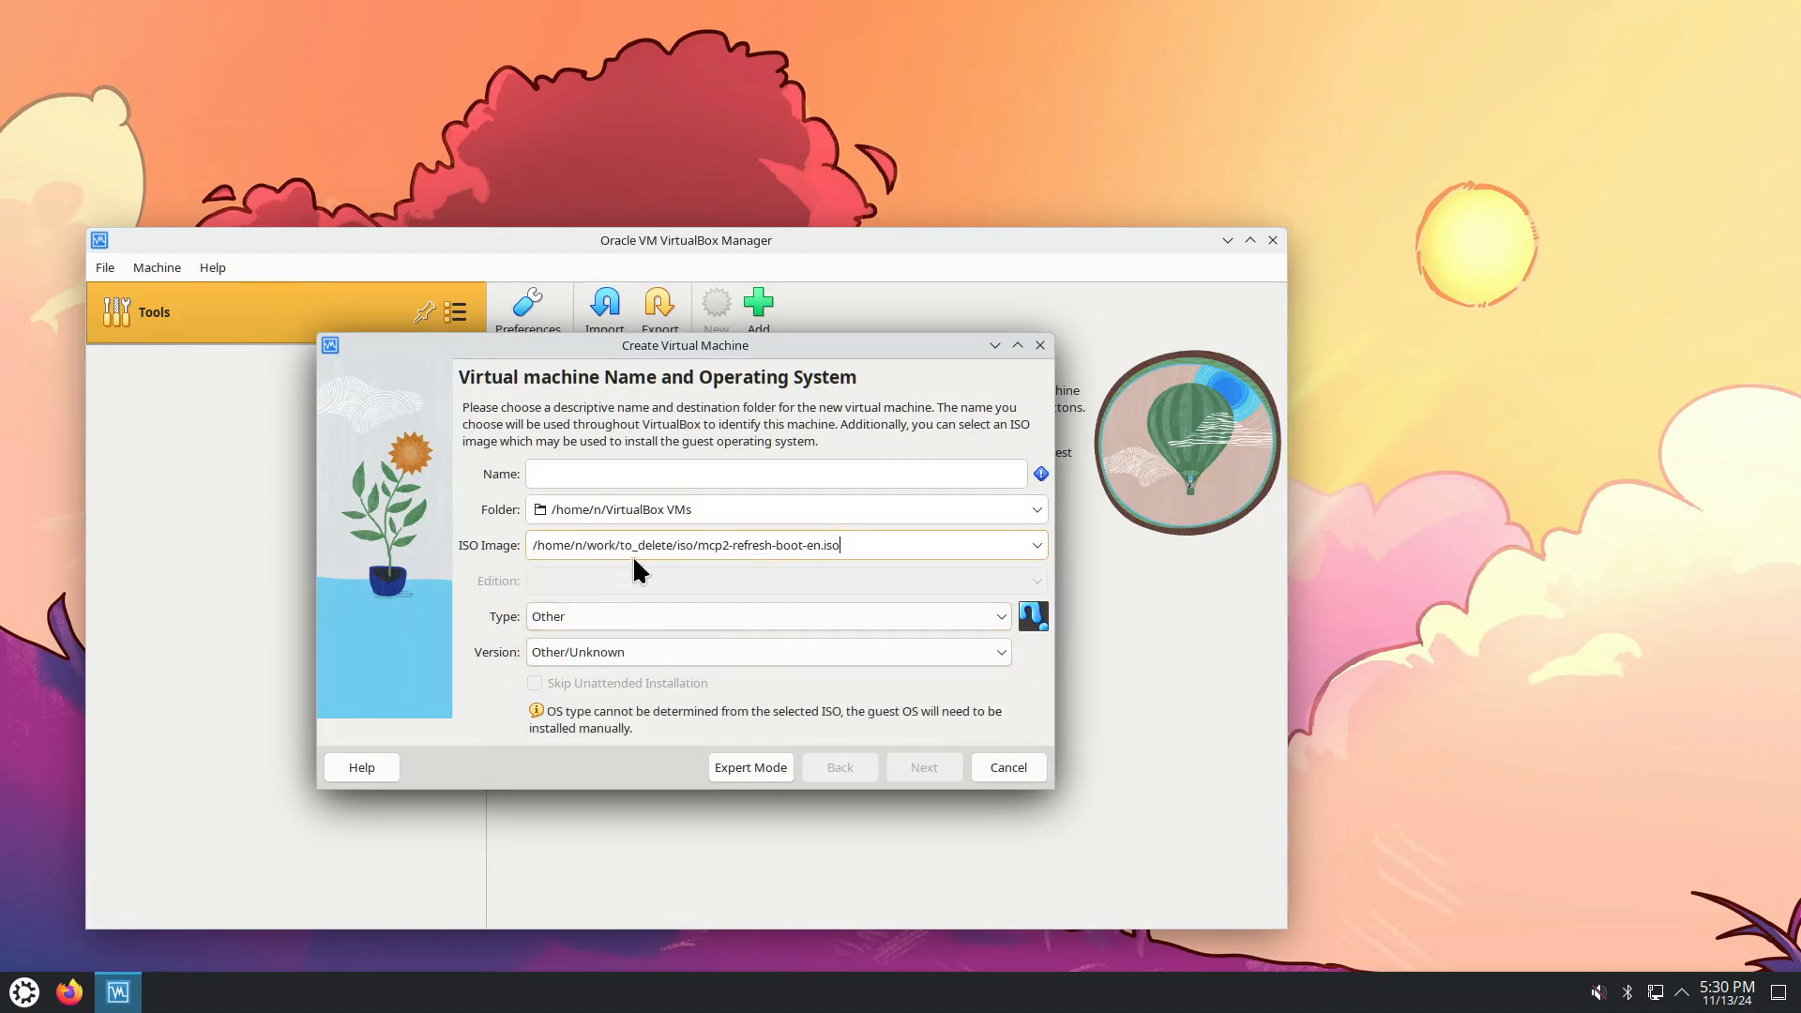
Name the machine os2, set type IBM OS/2 and version OS/2 Warp 4.5, and continue.
{"action": "left_click", "coordinate": [598, 473]}
{"action": "type", "text": "os2"}
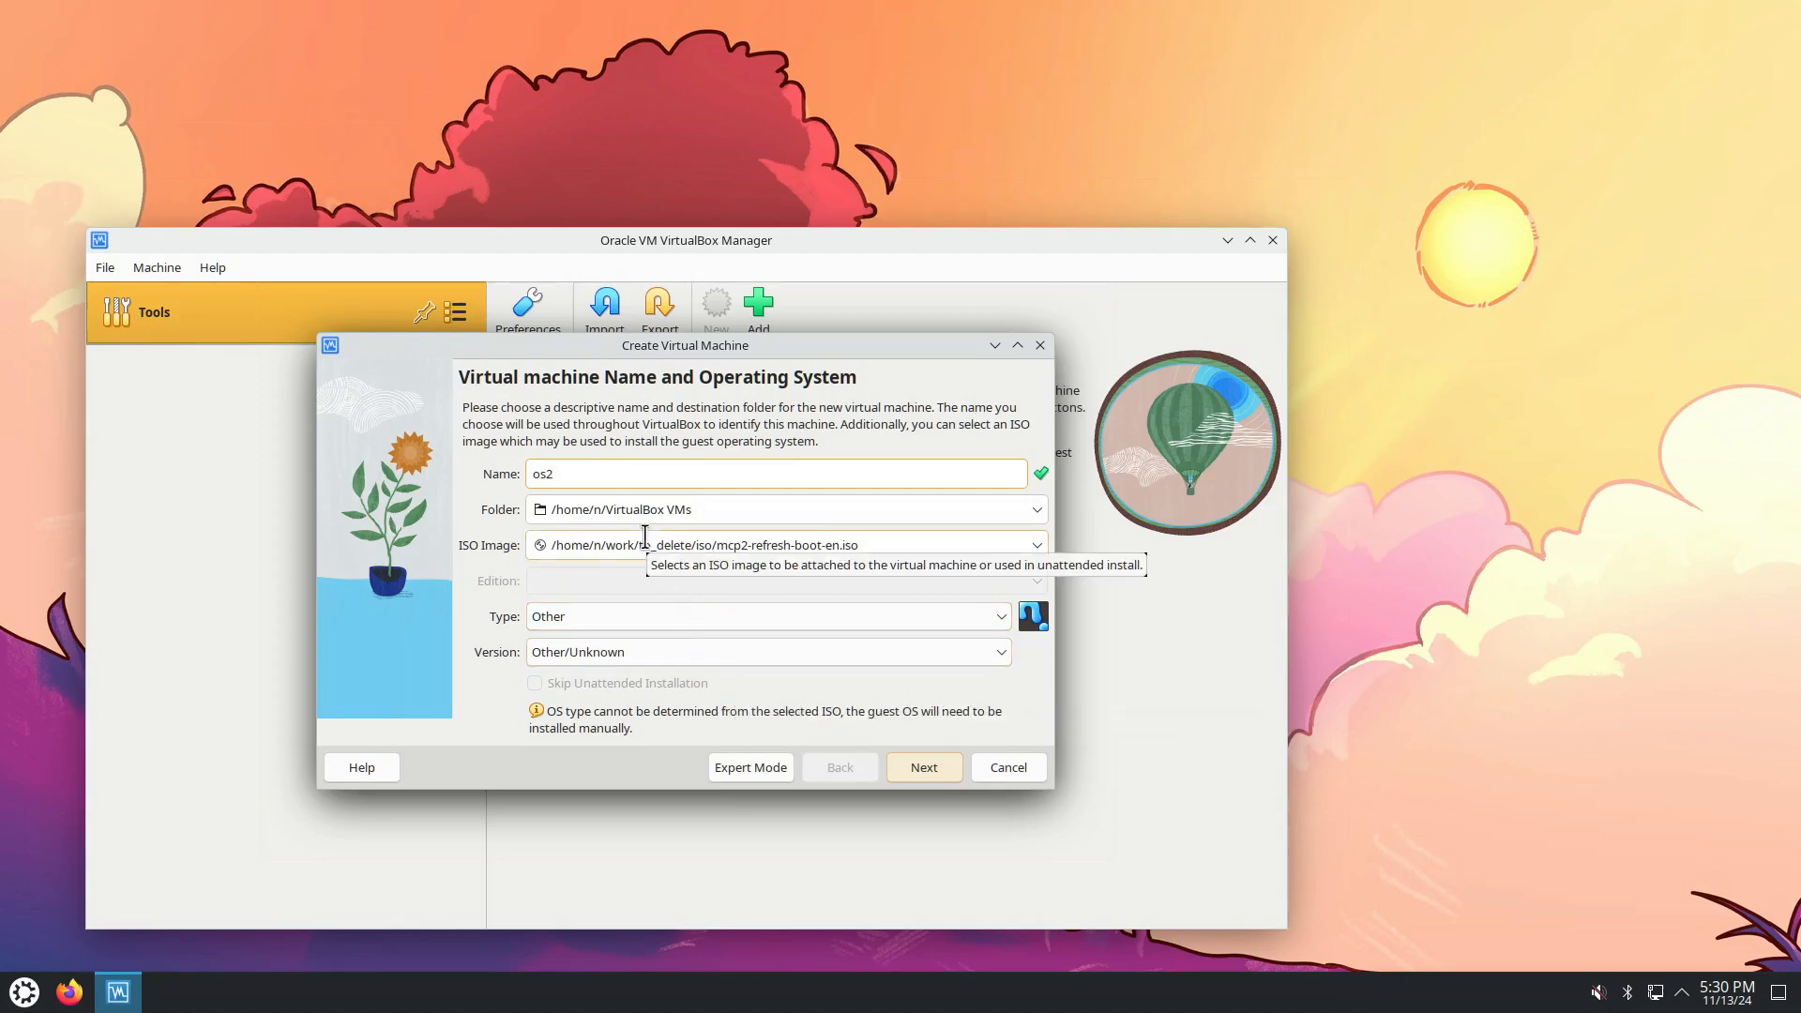
{"action": "left_click", "coordinate": [756, 616]}
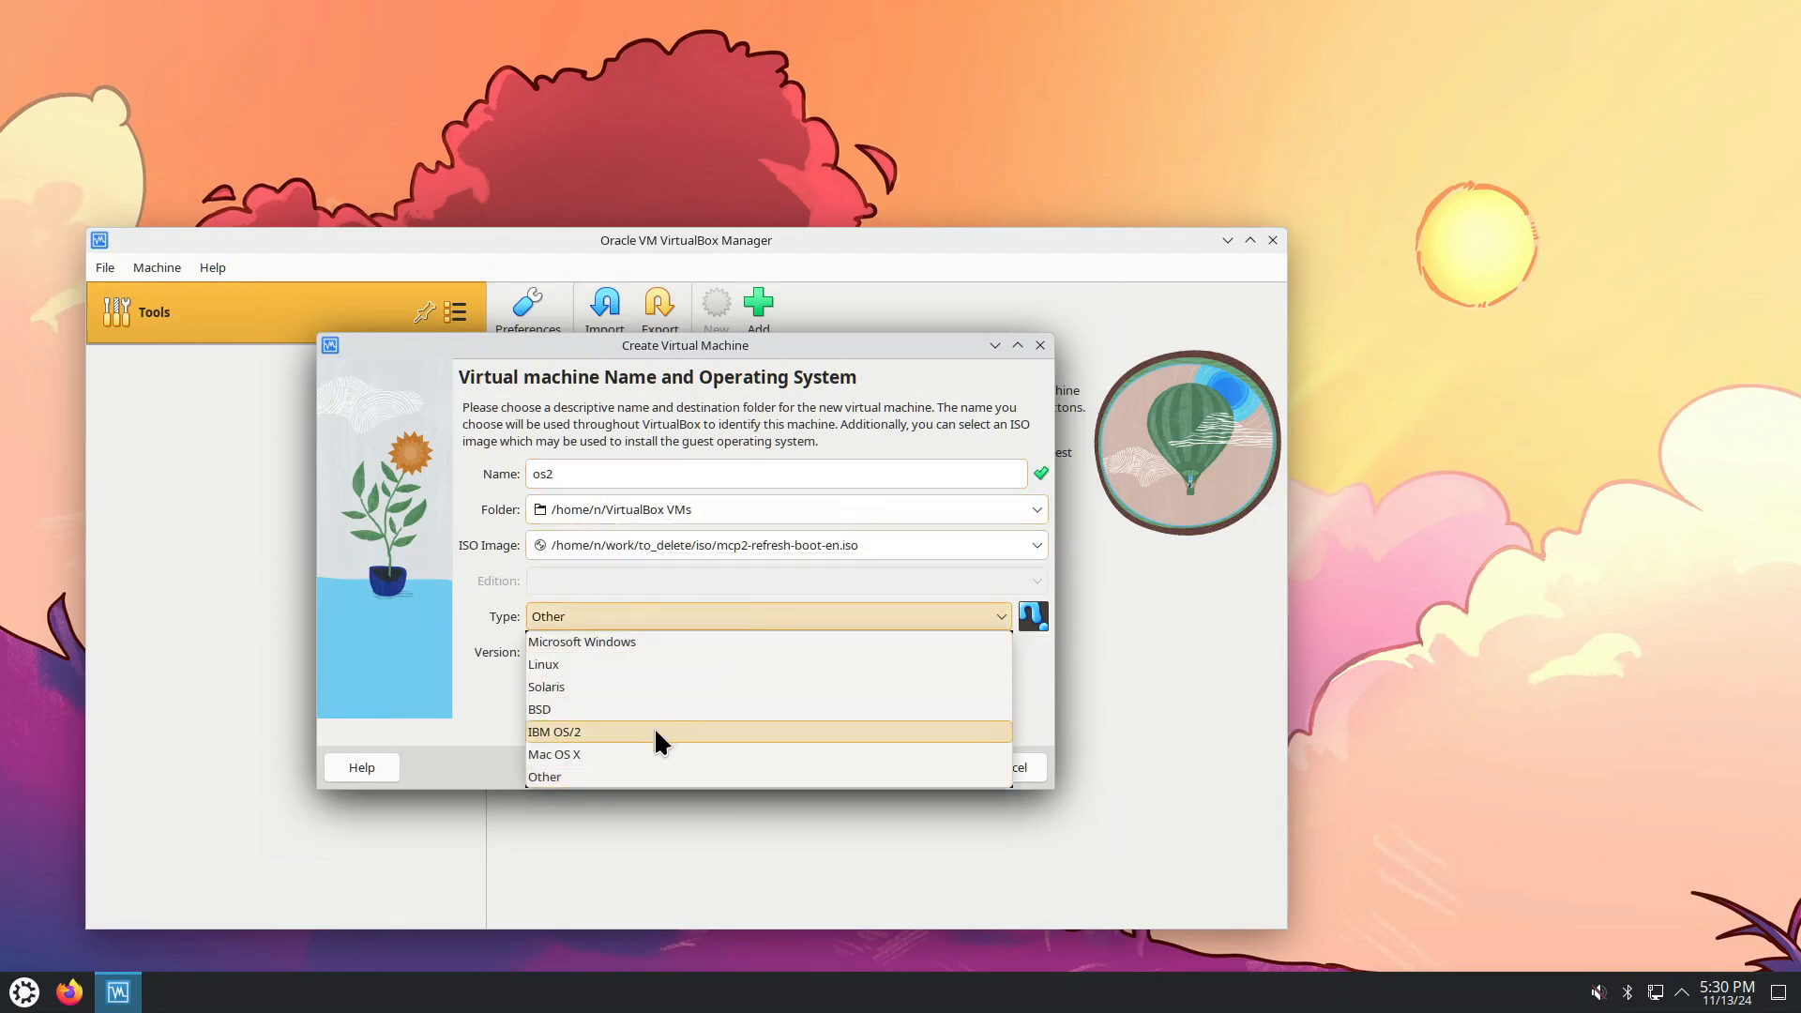
{"action": "left_click", "coordinate": [627, 732]}
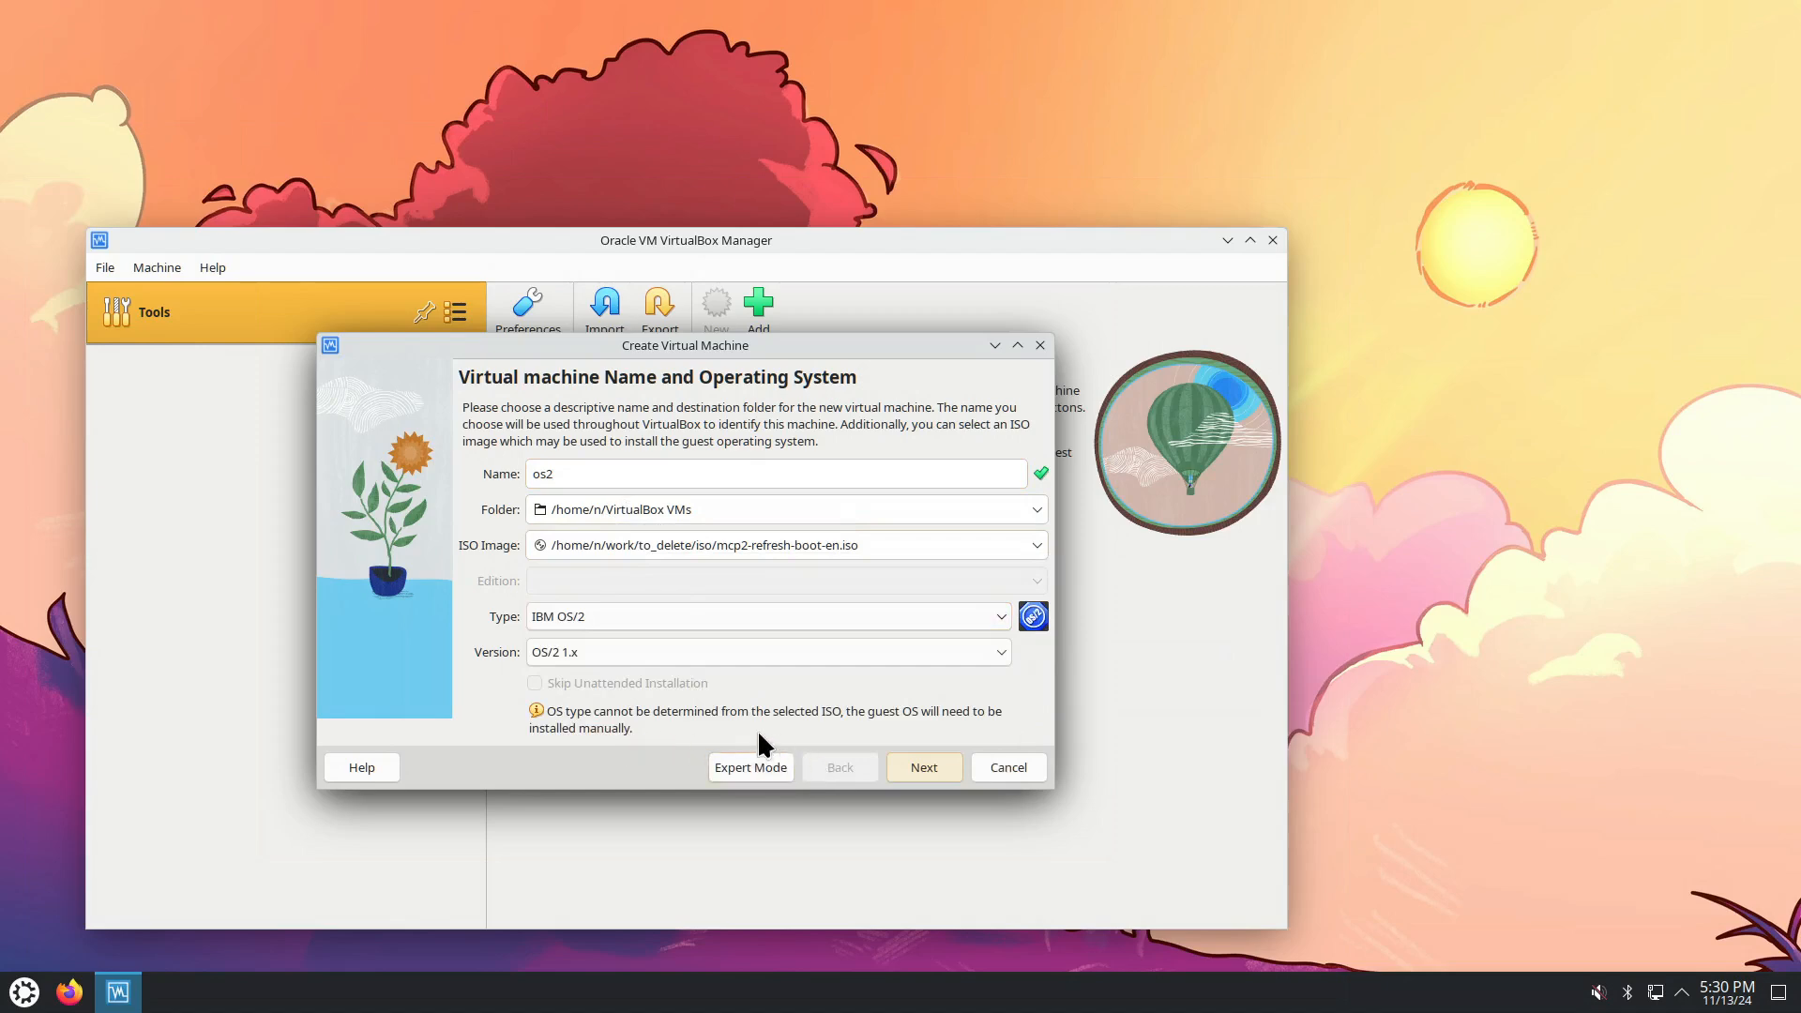
{"action": "left_click", "coordinate": [617, 650]}
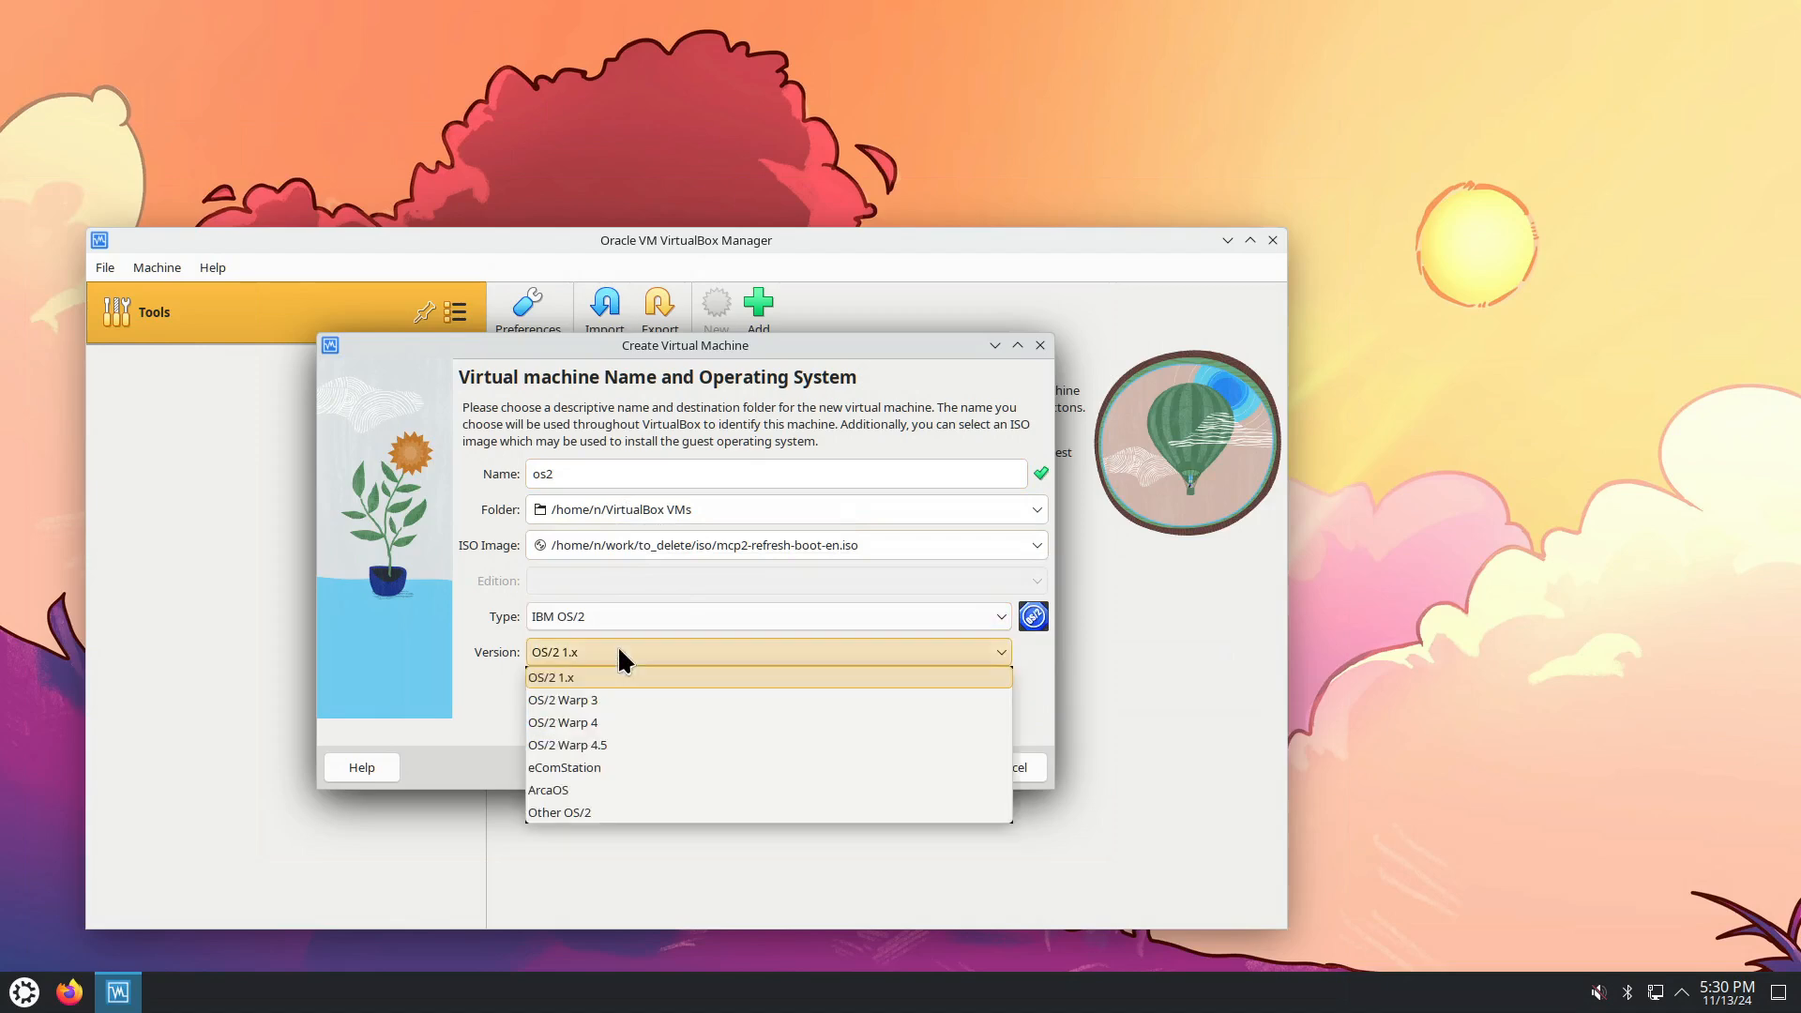
{"action": "left_click", "coordinate": [632, 743]}
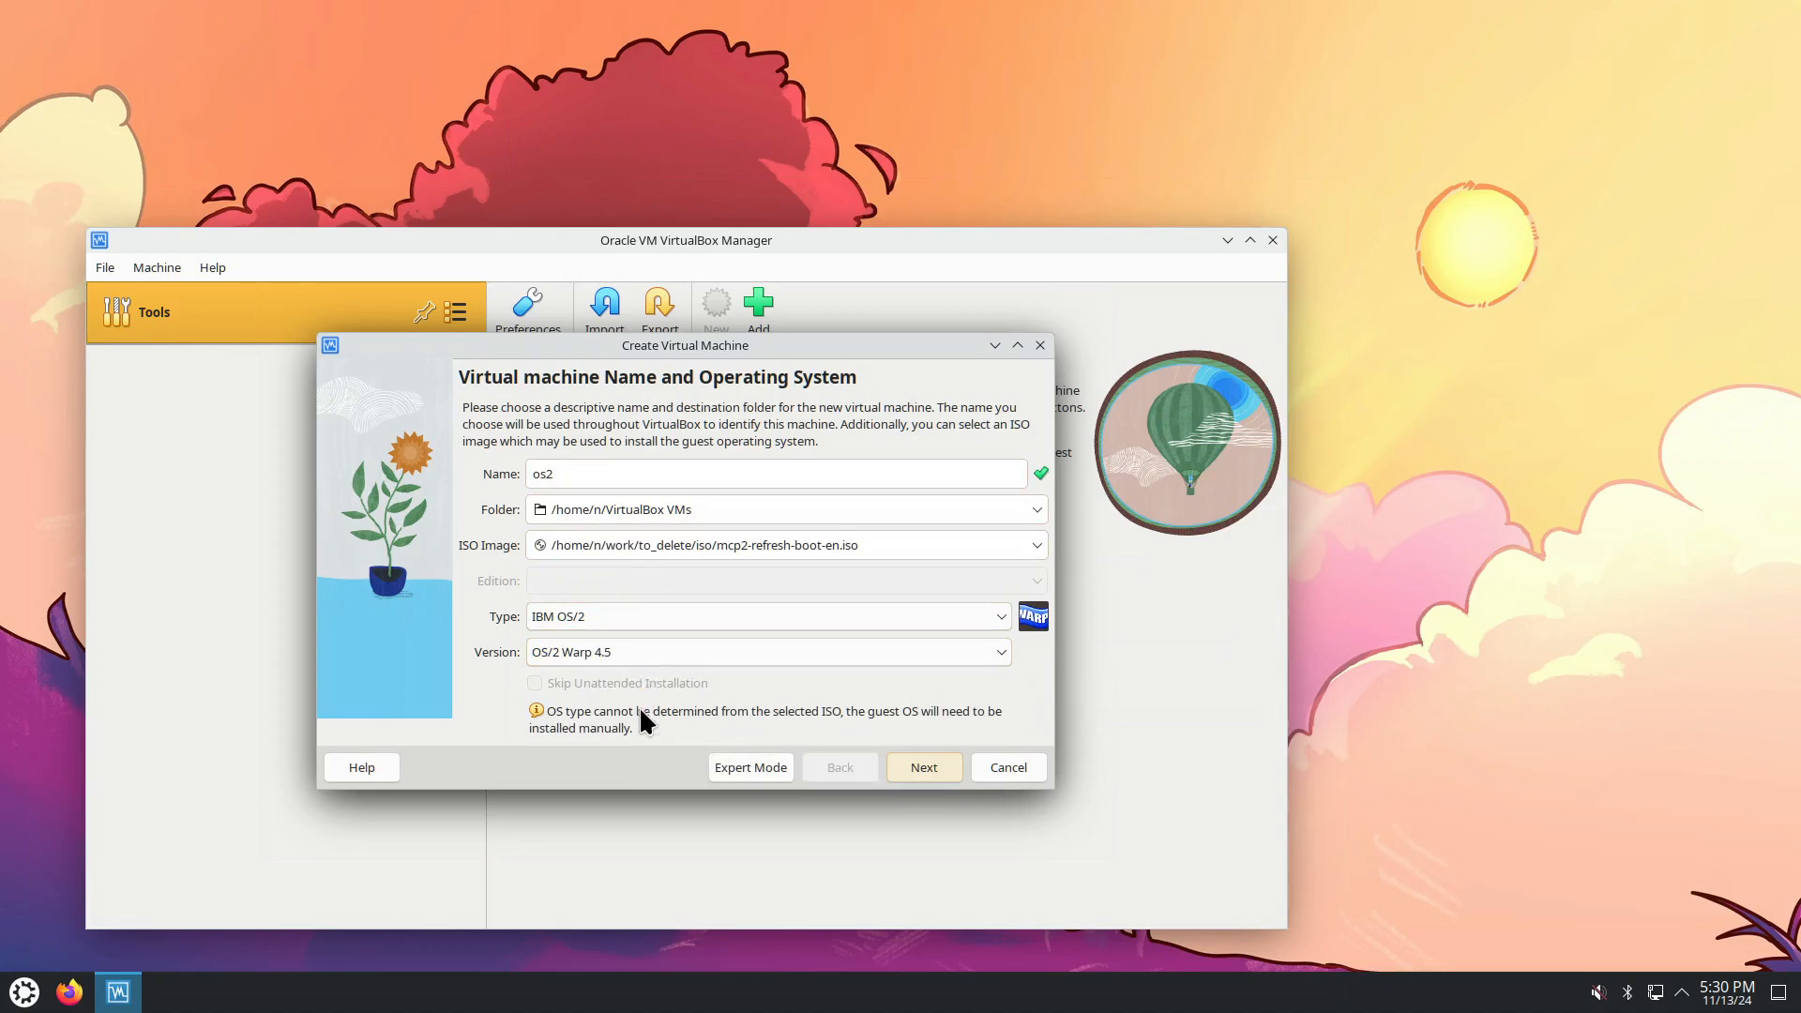
{"action": "left_click", "coordinate": [915, 768]}
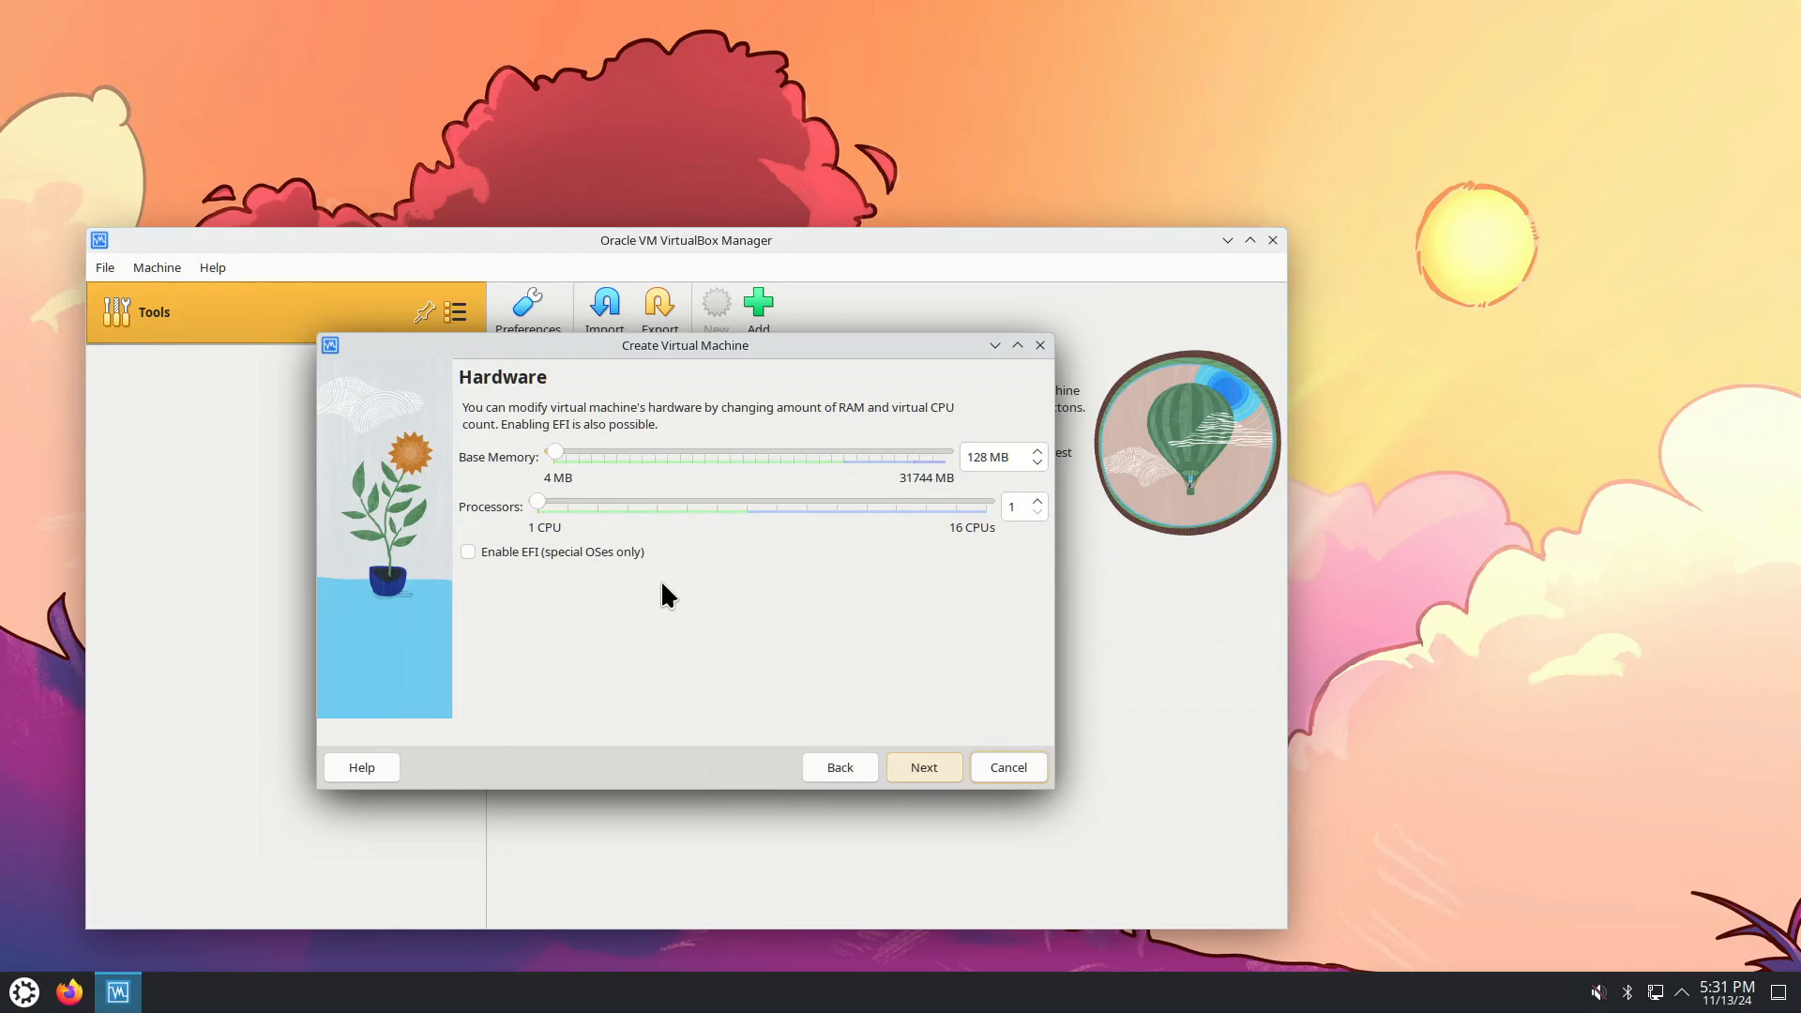
Keep the default hardware and 2.00 GB disk, review the summary, and create the os2 machine.
{"action": "left_click", "coordinate": [909, 770]}
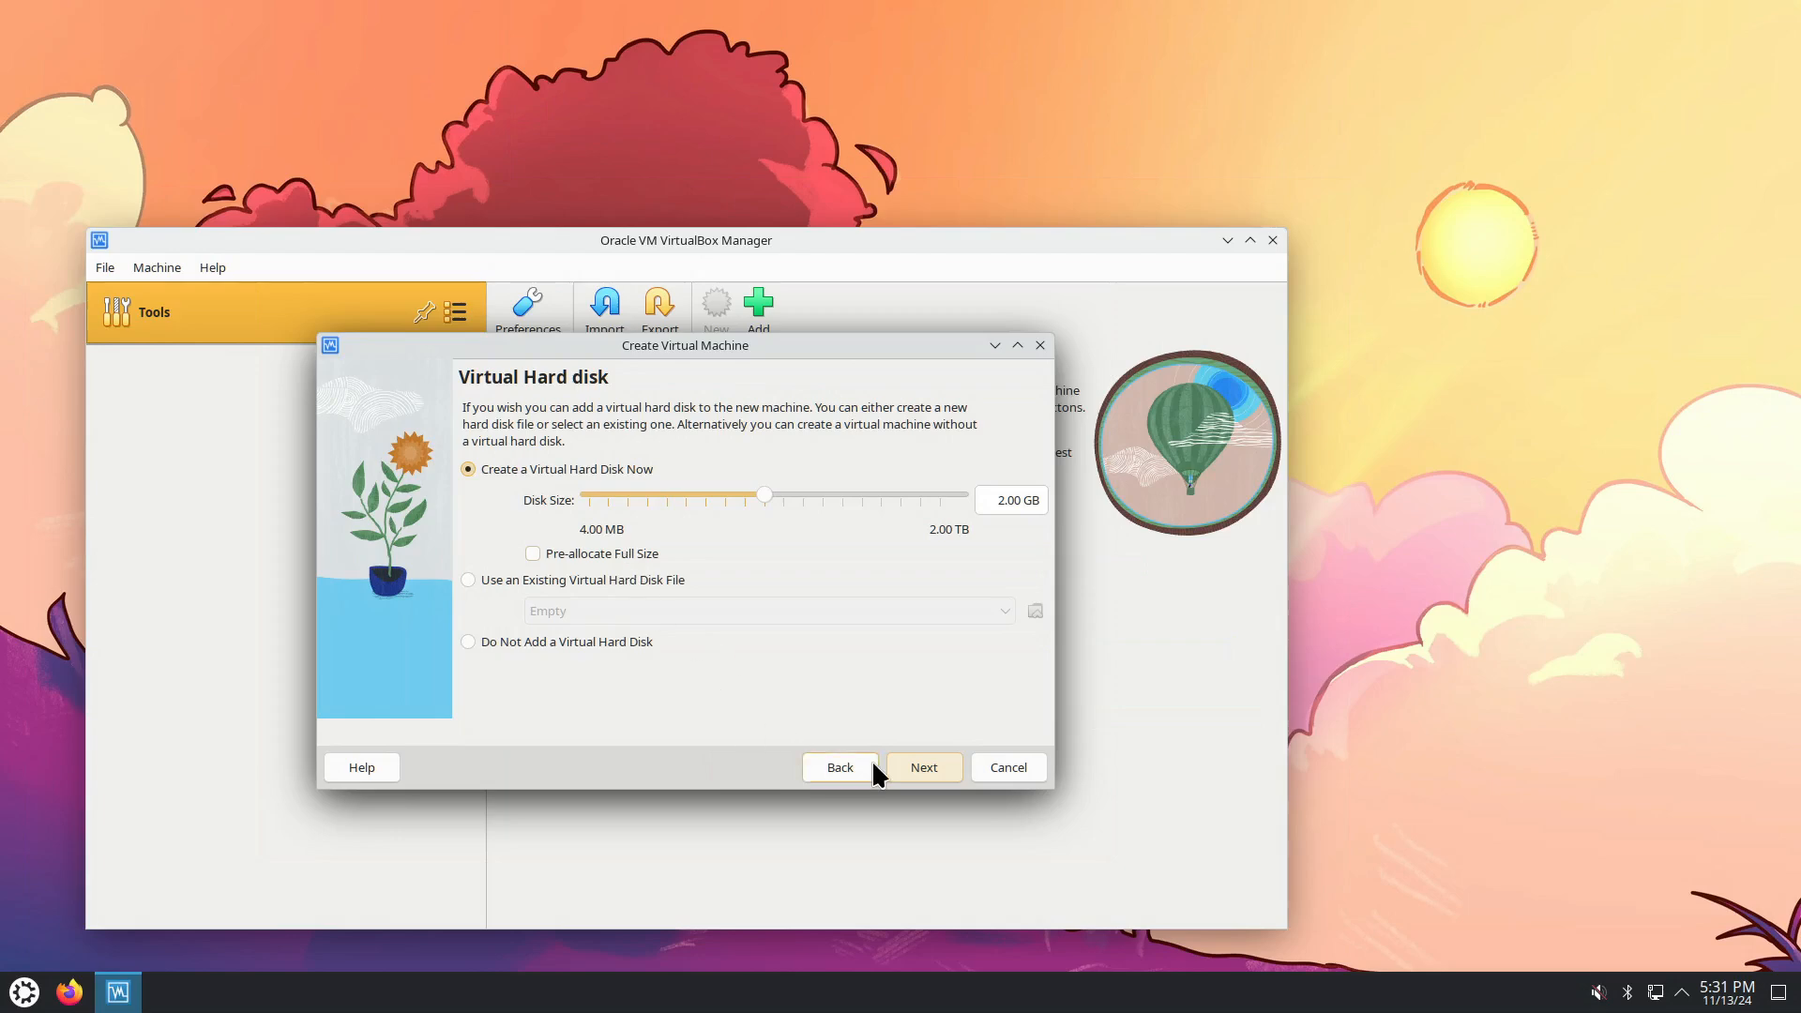
{"action": "left_click", "coordinate": [922, 775]}
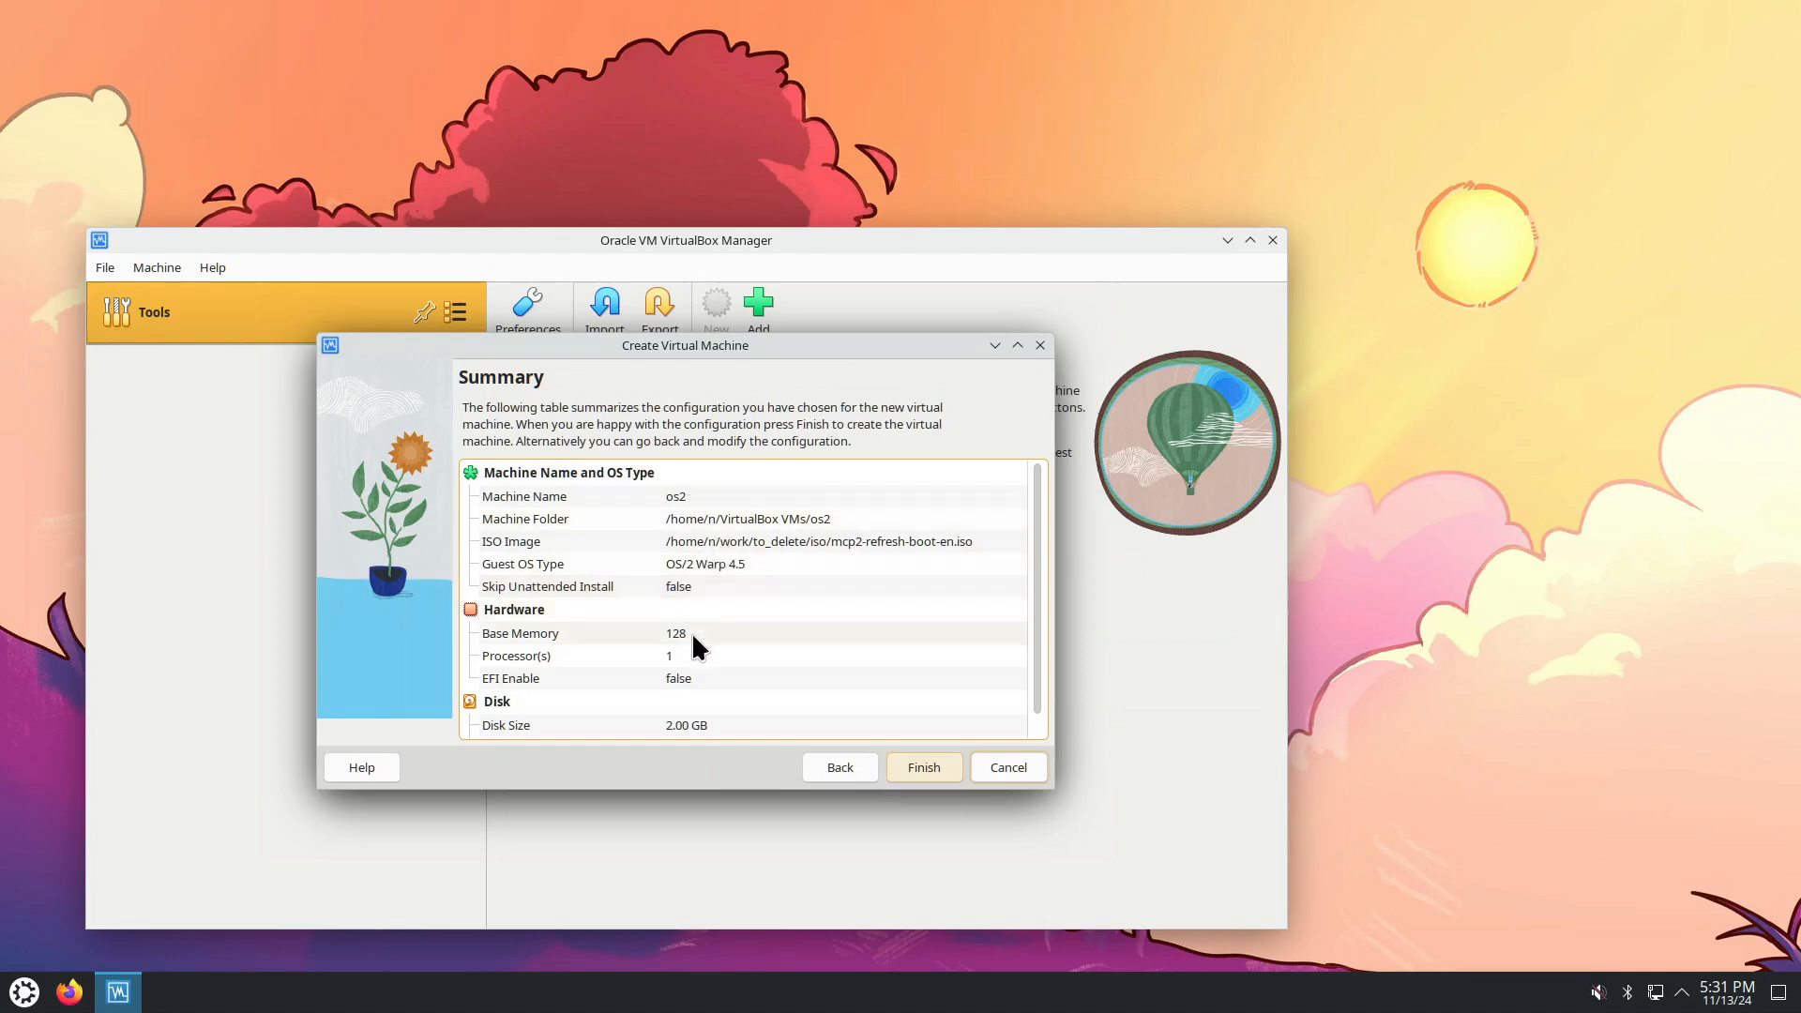
{"action": "scroll", "coordinate": [755, 614], "scroll_direction": "down", "scroll_amount": 1}
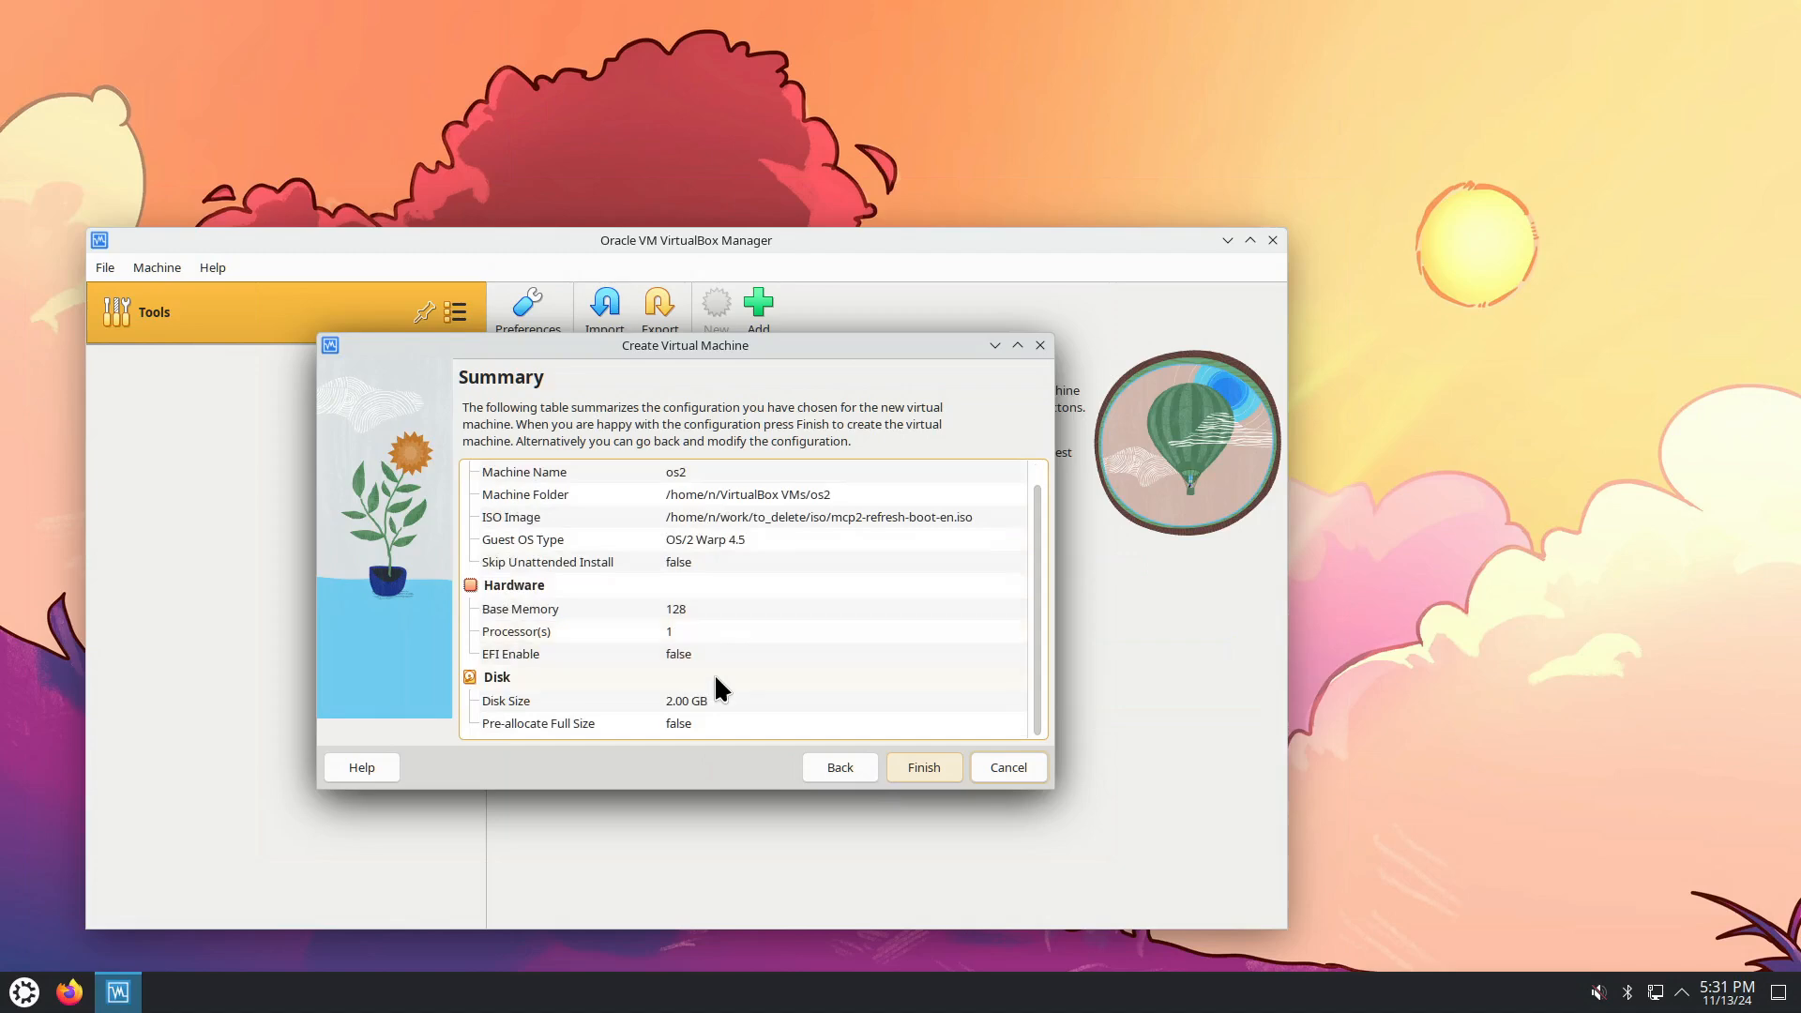
{"action": "left_click", "coordinate": [924, 768]}
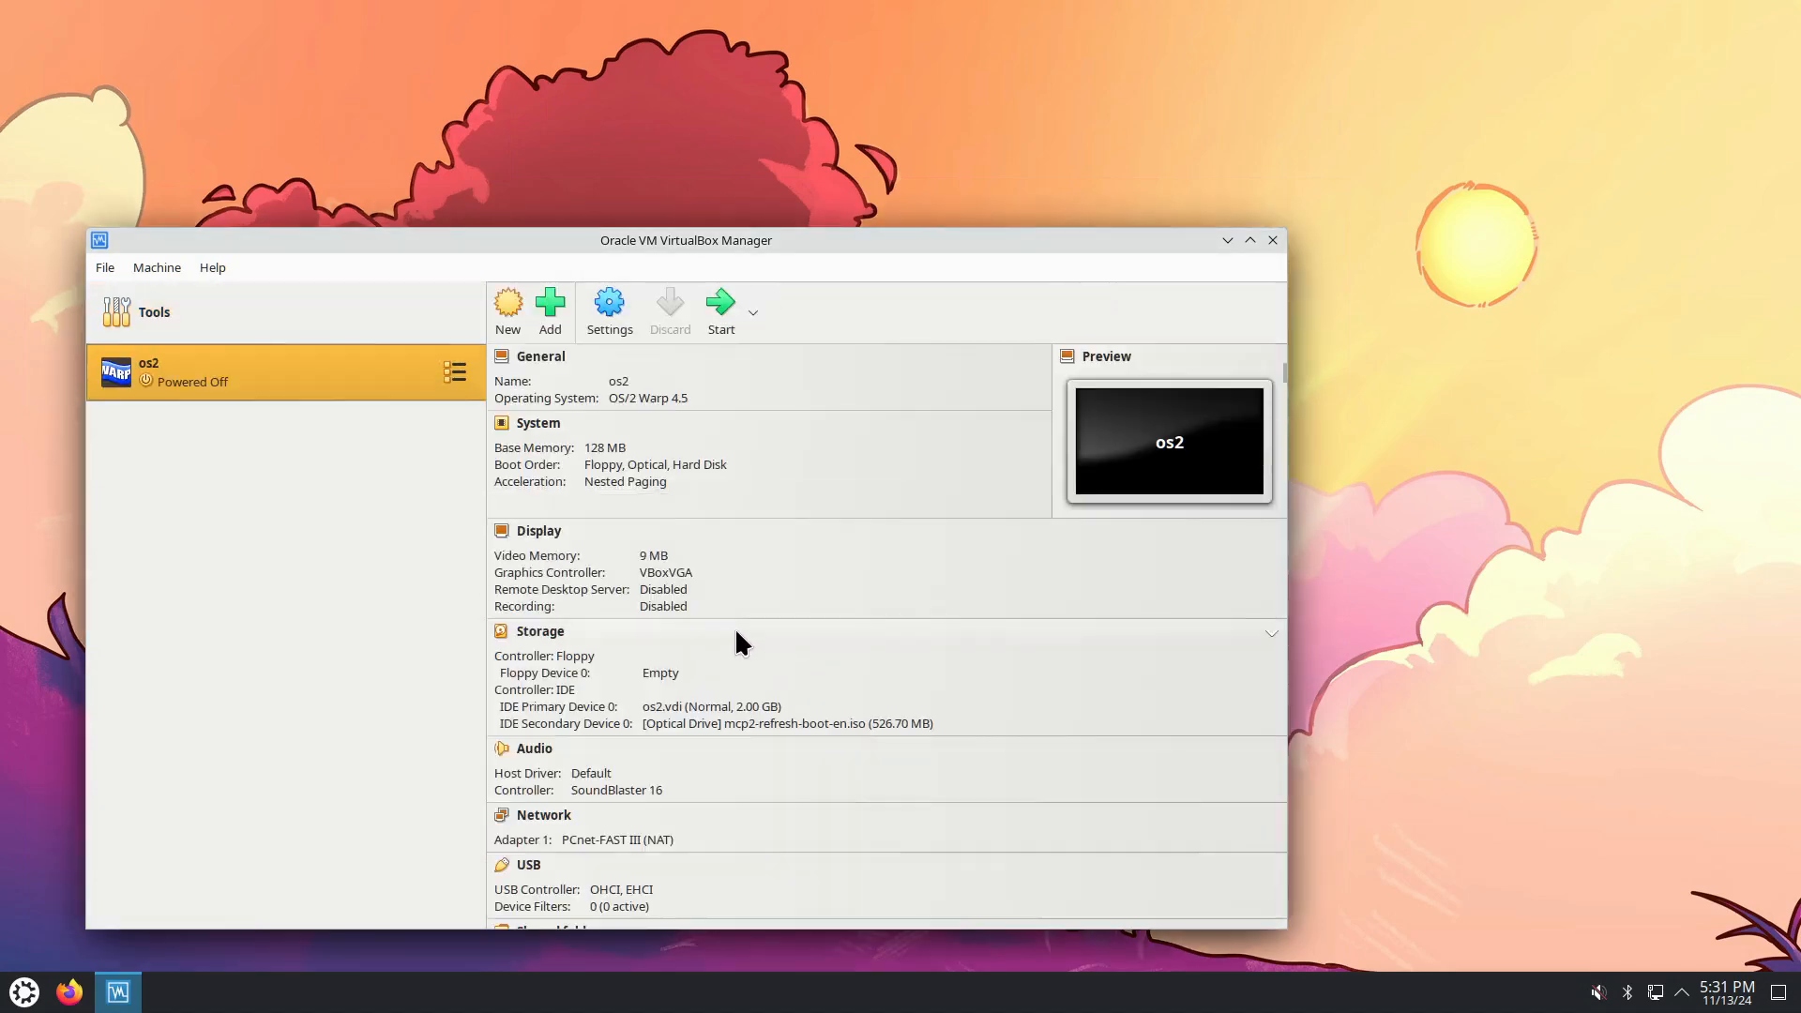
{"action": "left_click", "coordinate": [610, 302]}
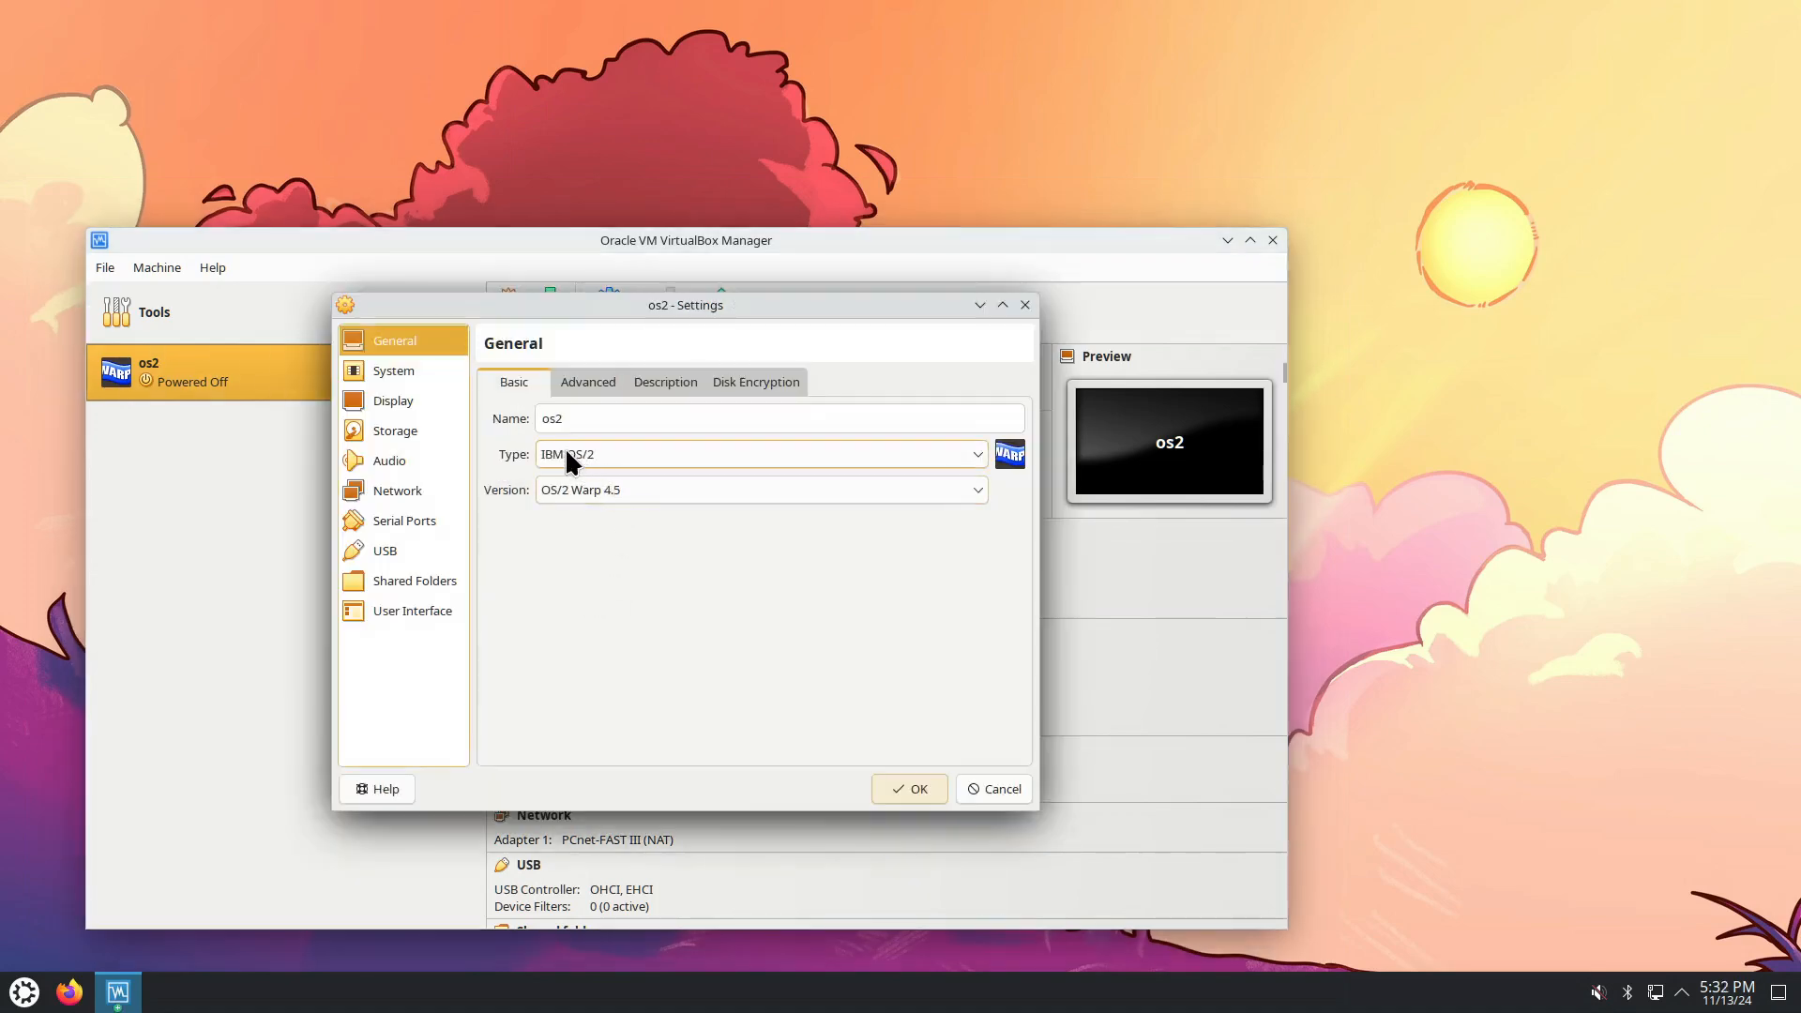
{"action": "left_click", "coordinate": [584, 381]}
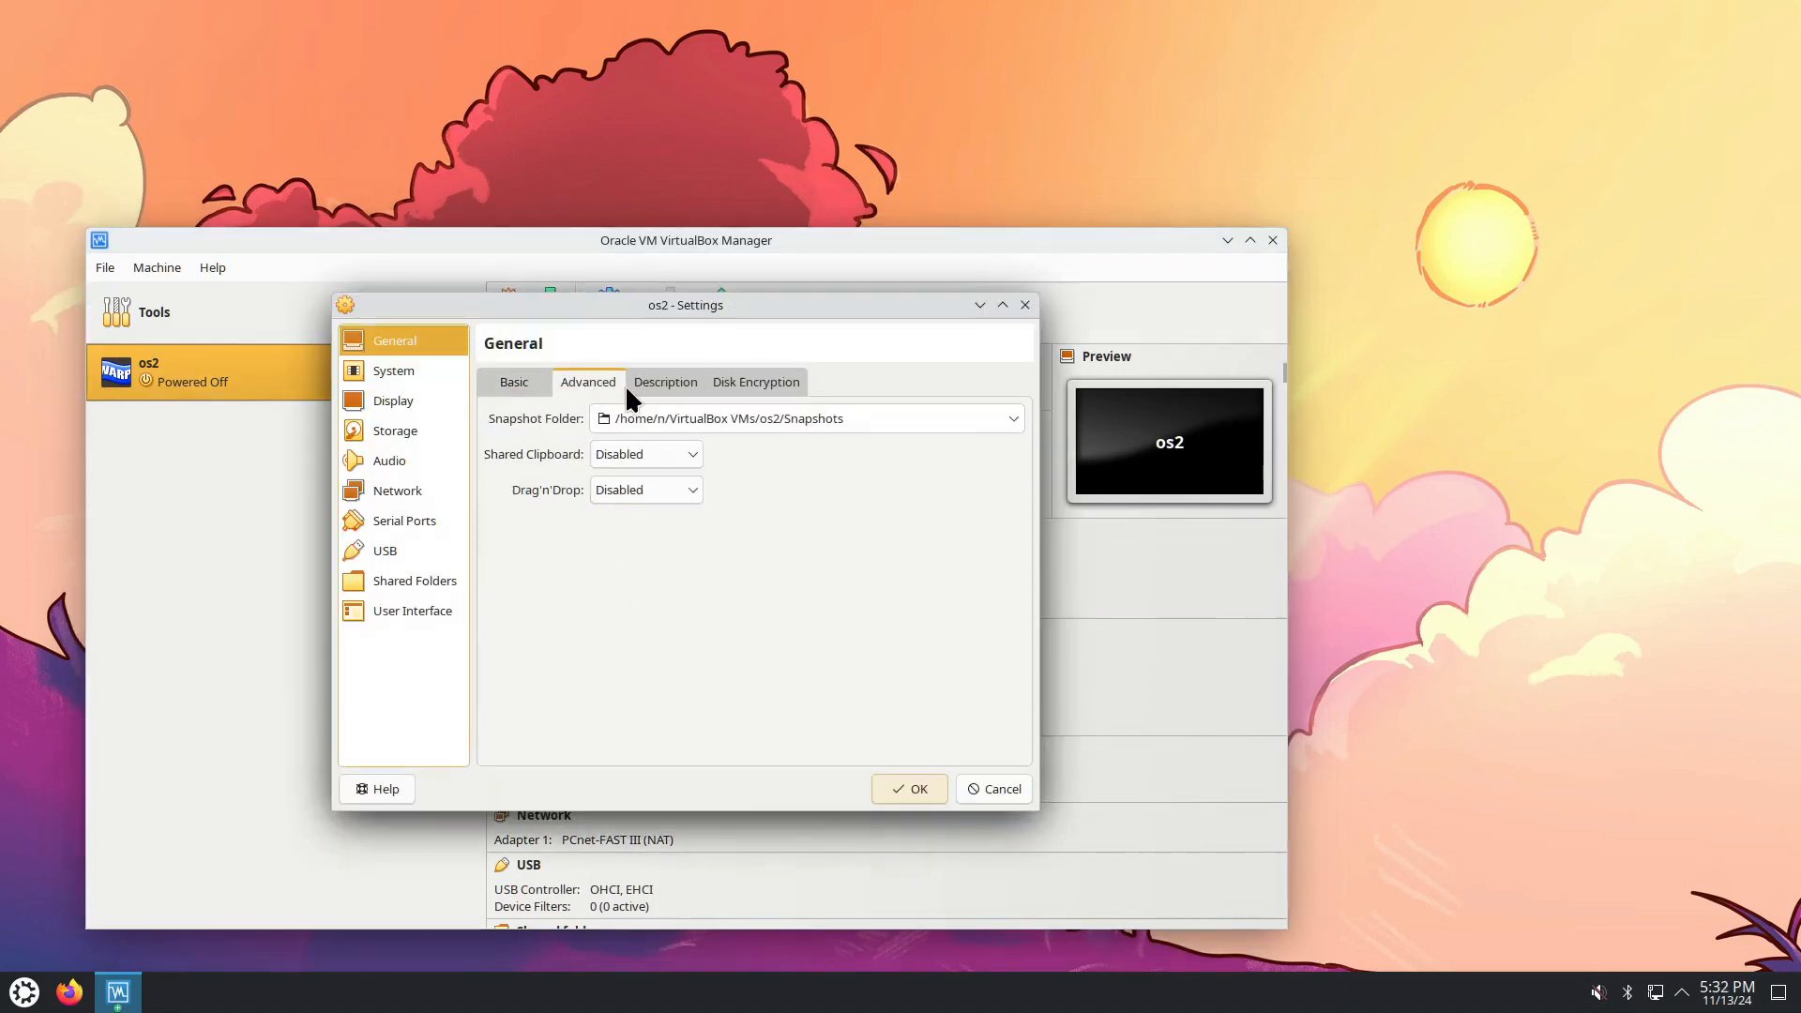
{"action": "left_click", "coordinate": [650, 377]}
{"action": "left_click", "coordinate": [718, 390]}
{"action": "left_click", "coordinate": [399, 370]}
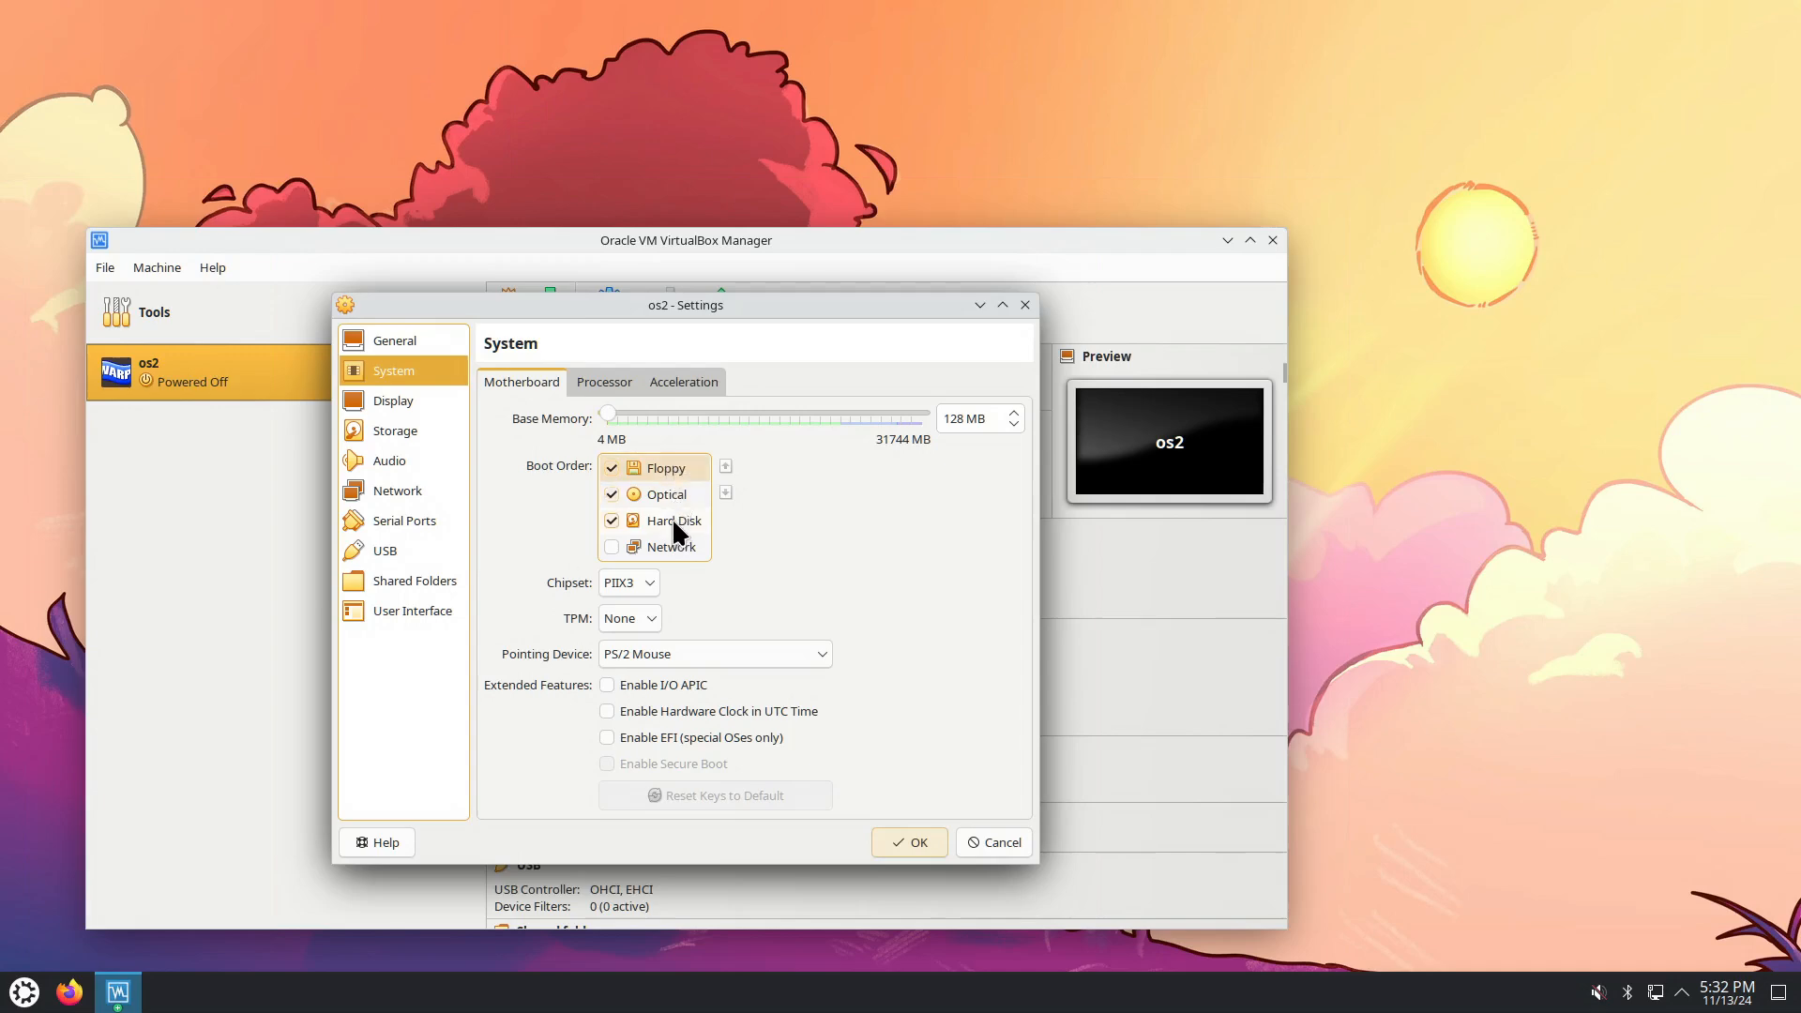
{"action": "left_click", "coordinate": [651, 583]}
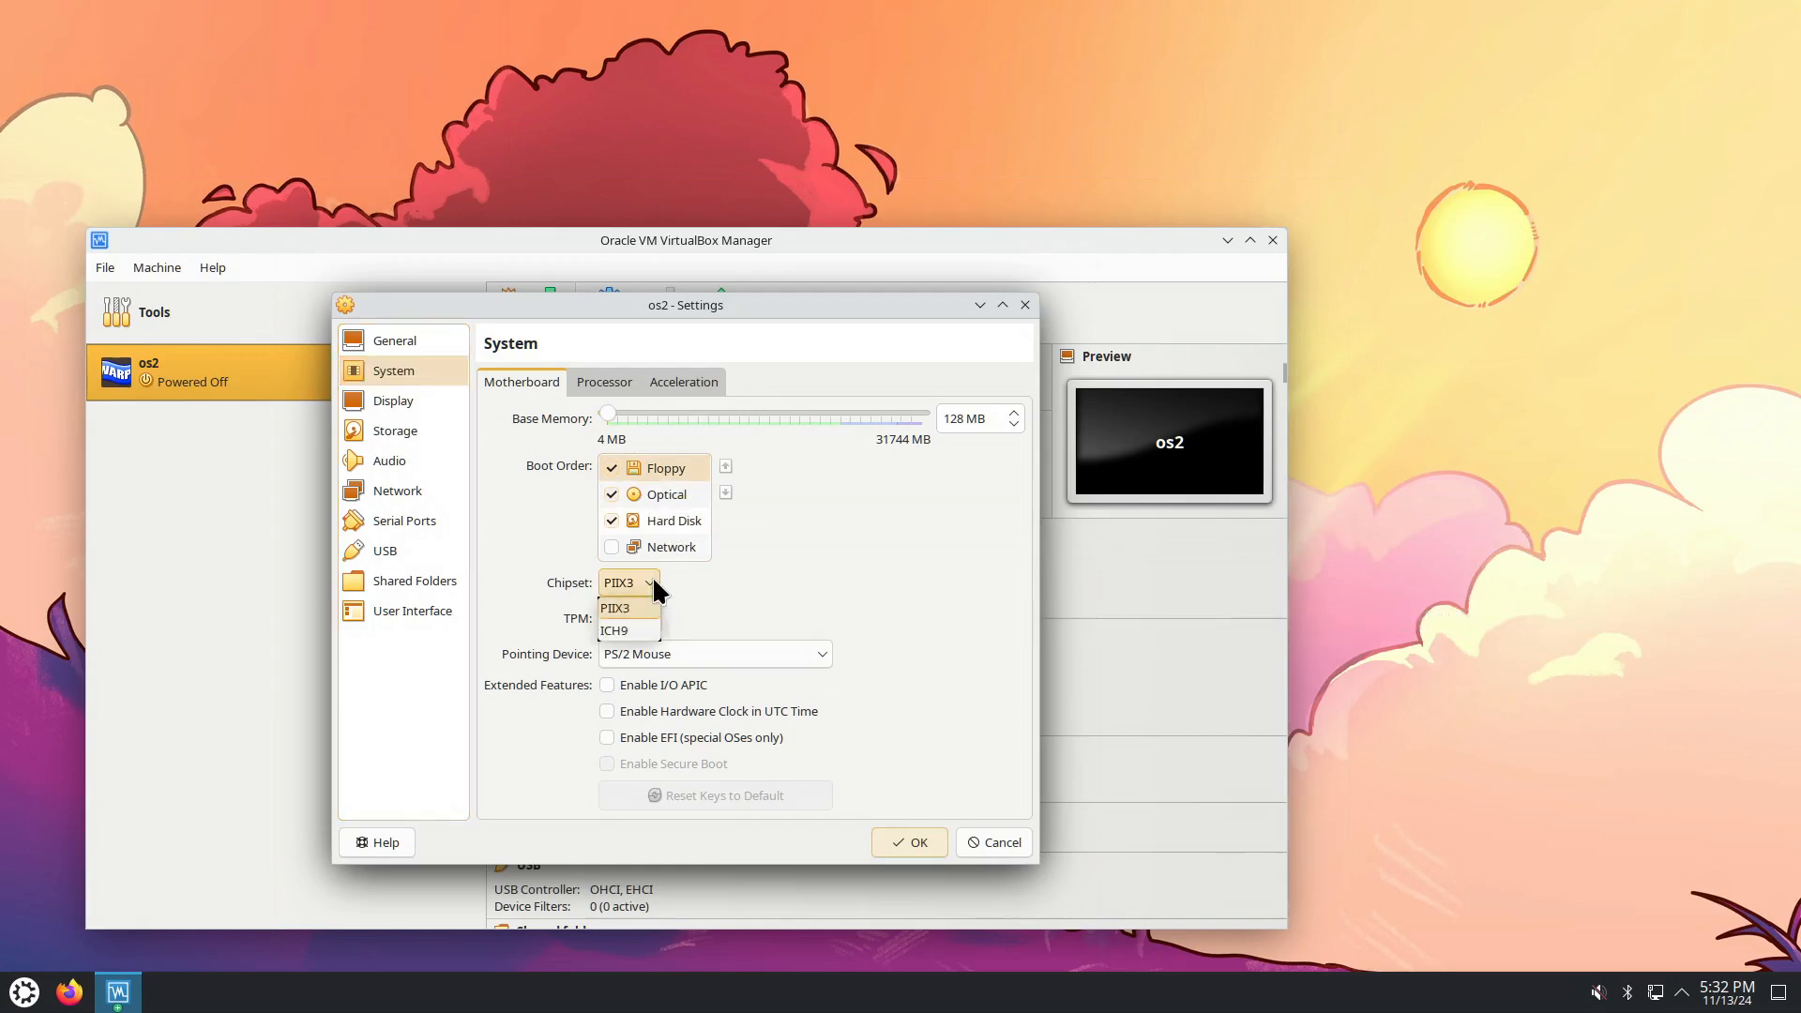
{"action": "left_click", "coordinate": [654, 582]}
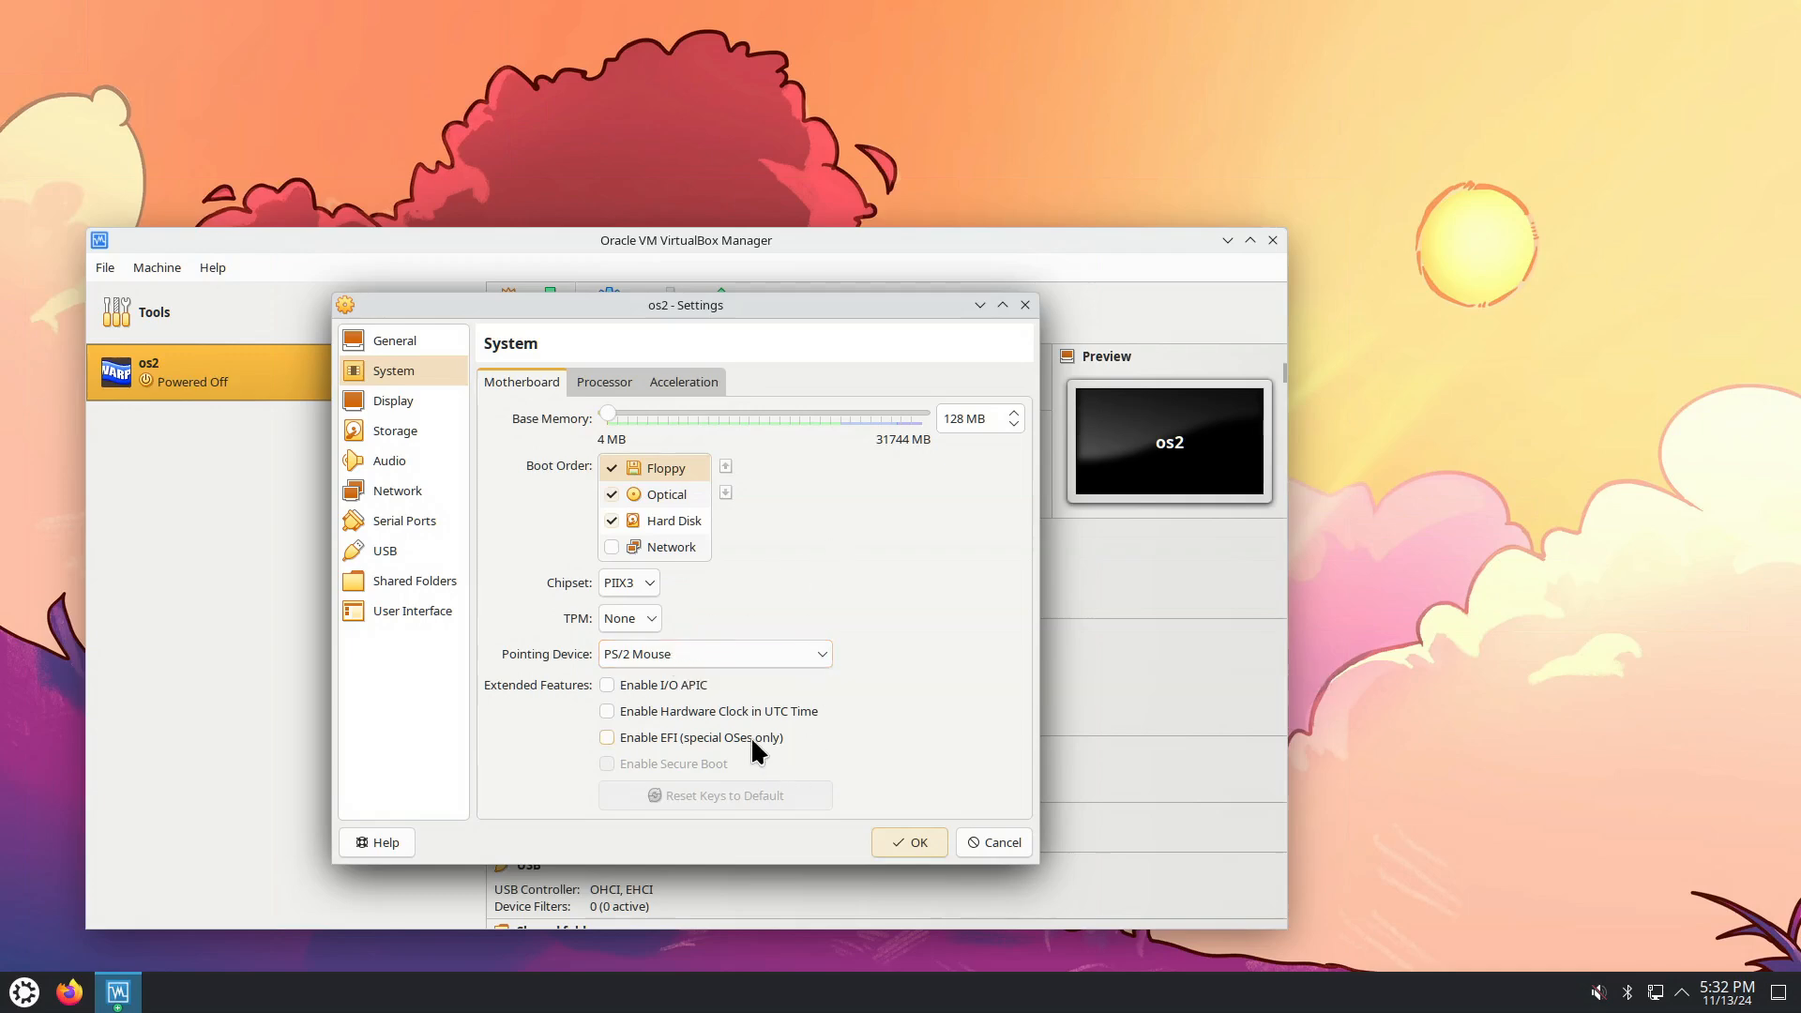
{"action": "left_click", "coordinate": [610, 384]}
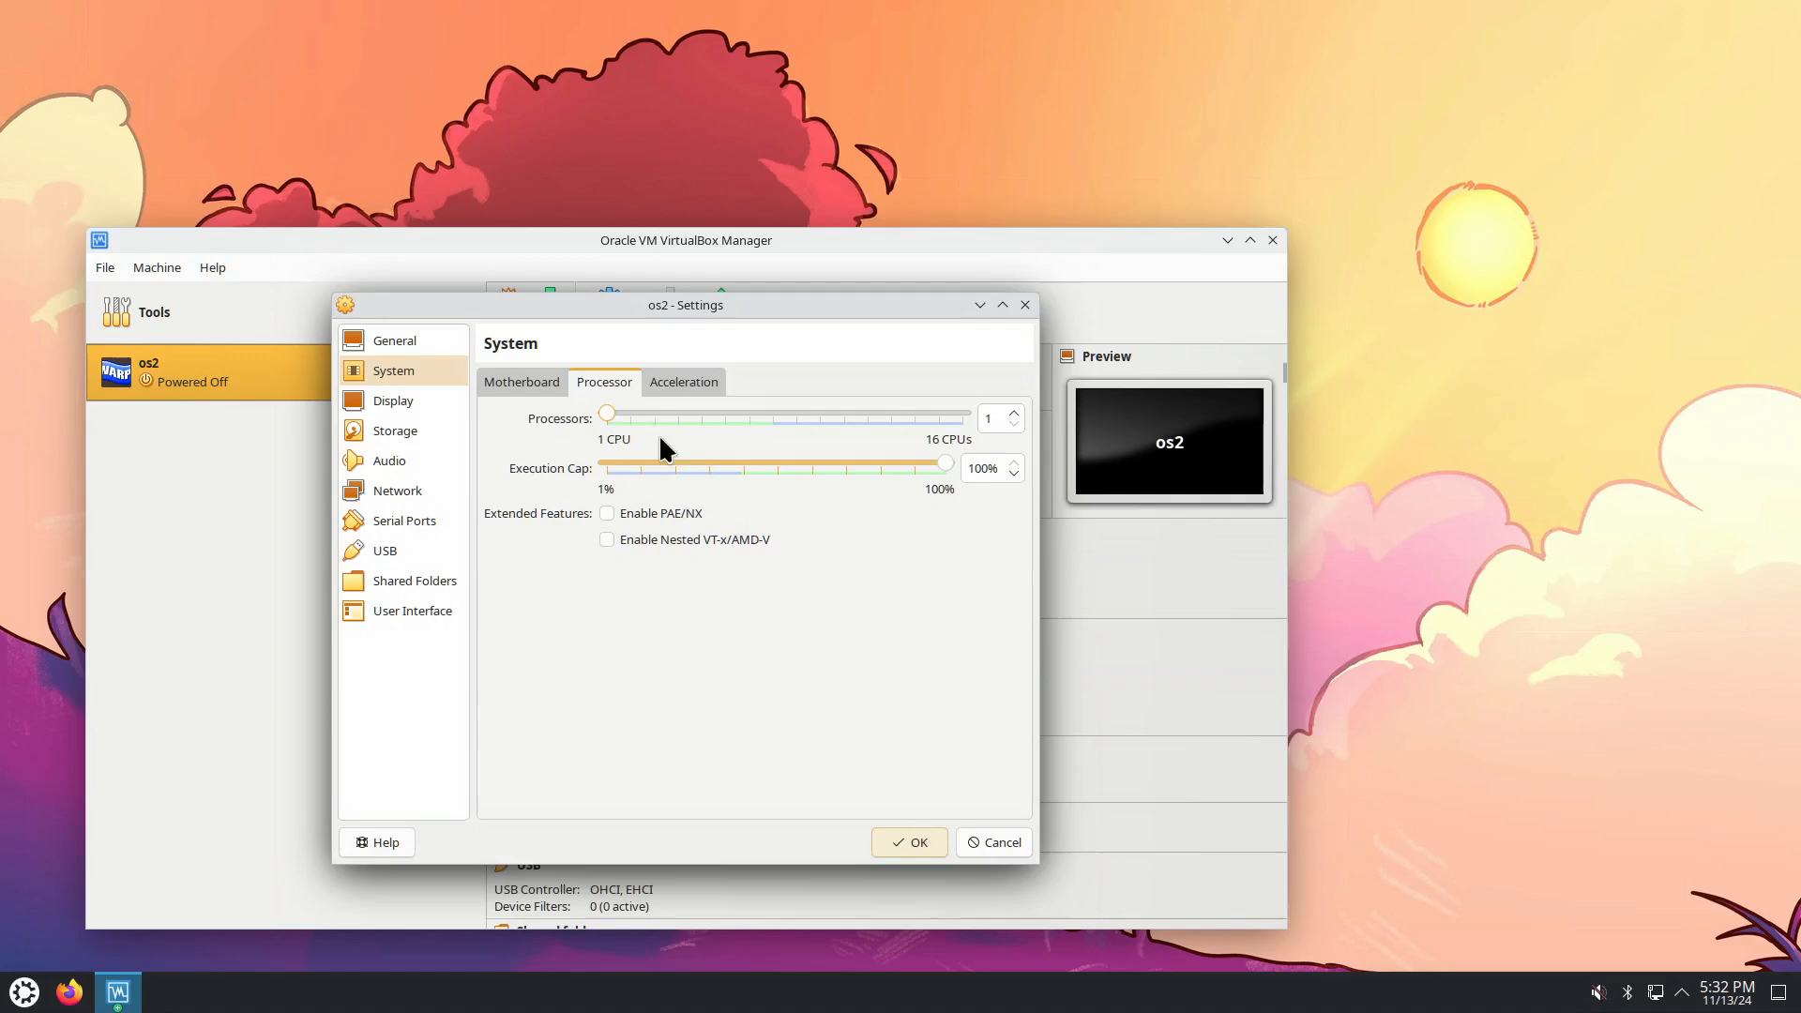
{"action": "left_click", "coordinate": [392, 399]}
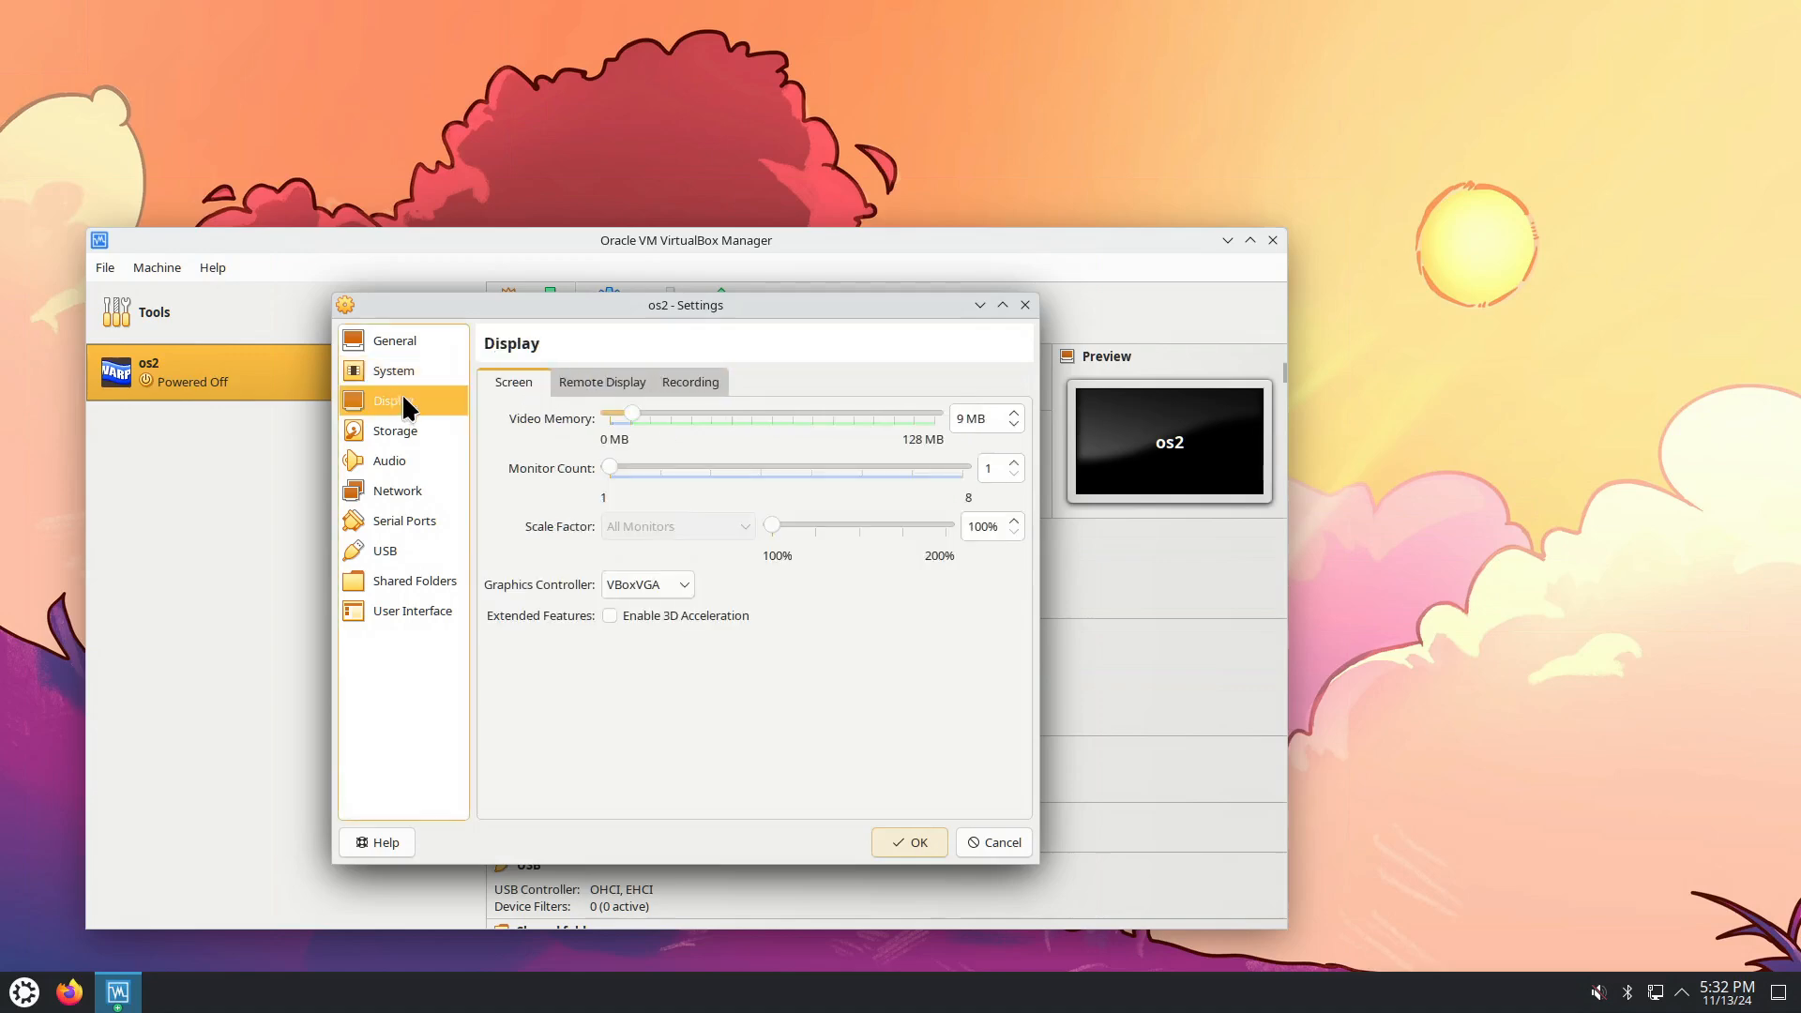
{"action": "left_click", "coordinate": [397, 434]}
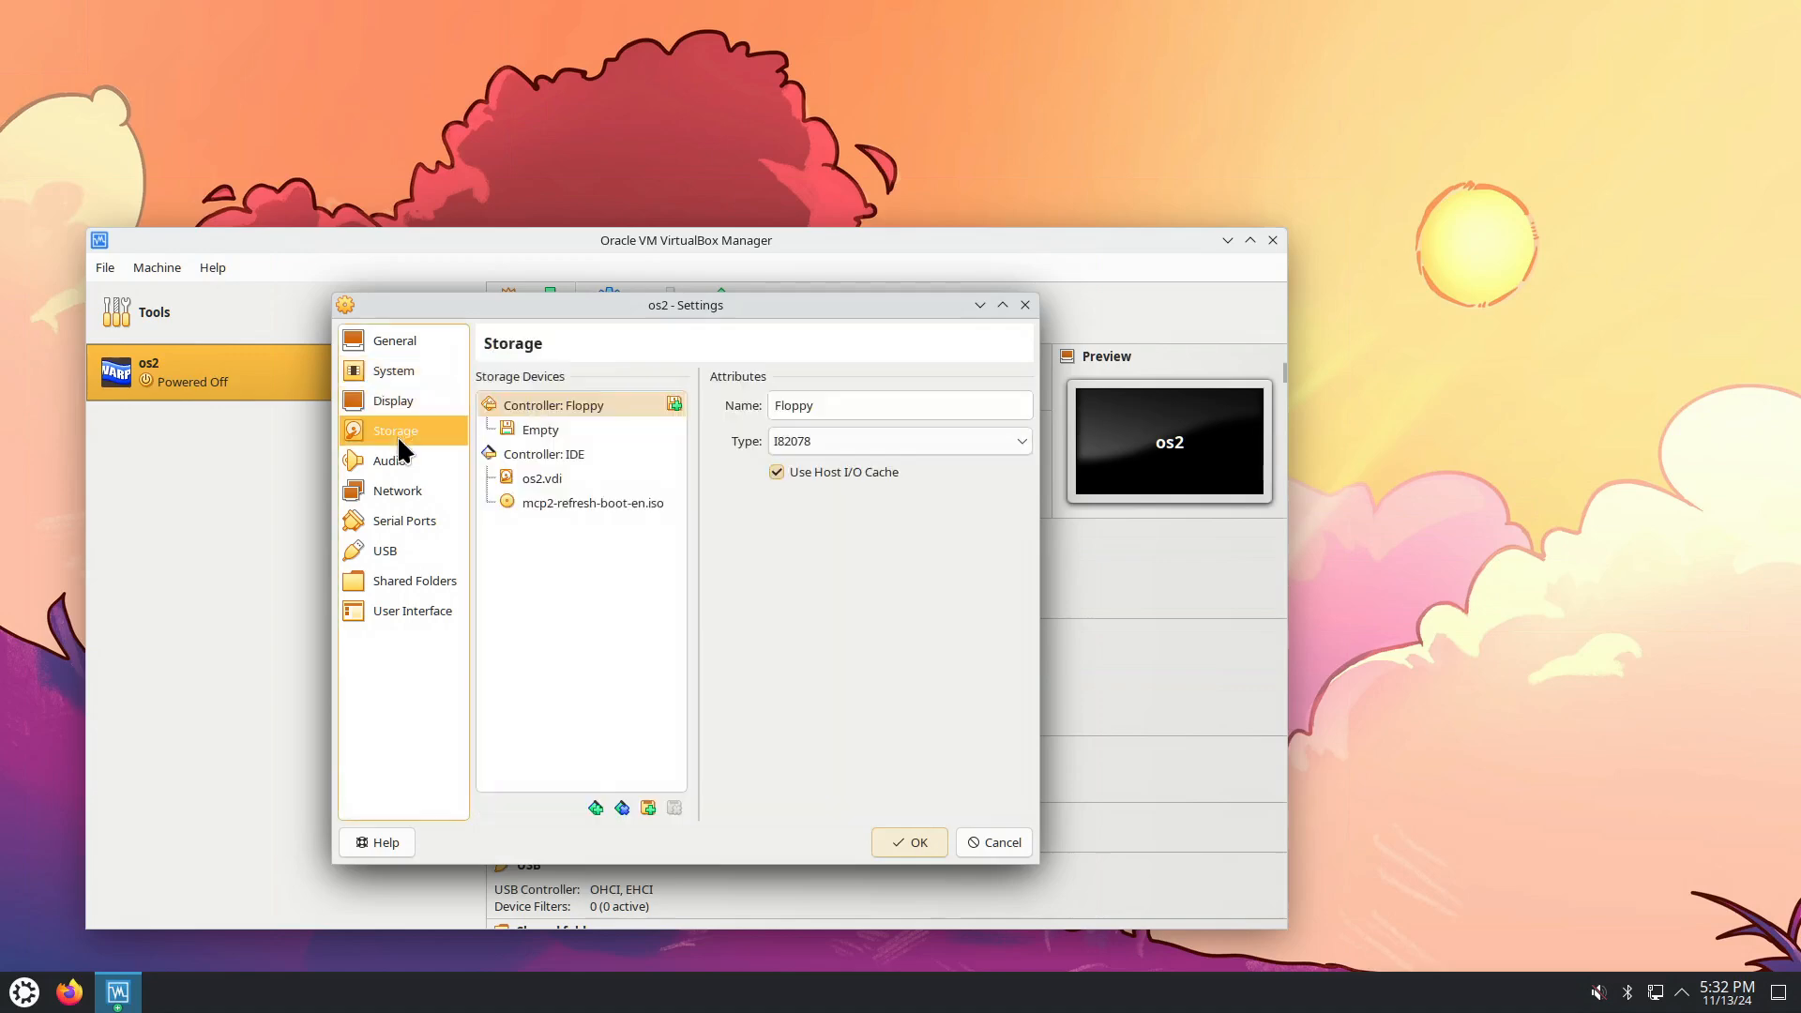
{"action": "left_click", "coordinate": [541, 479]}
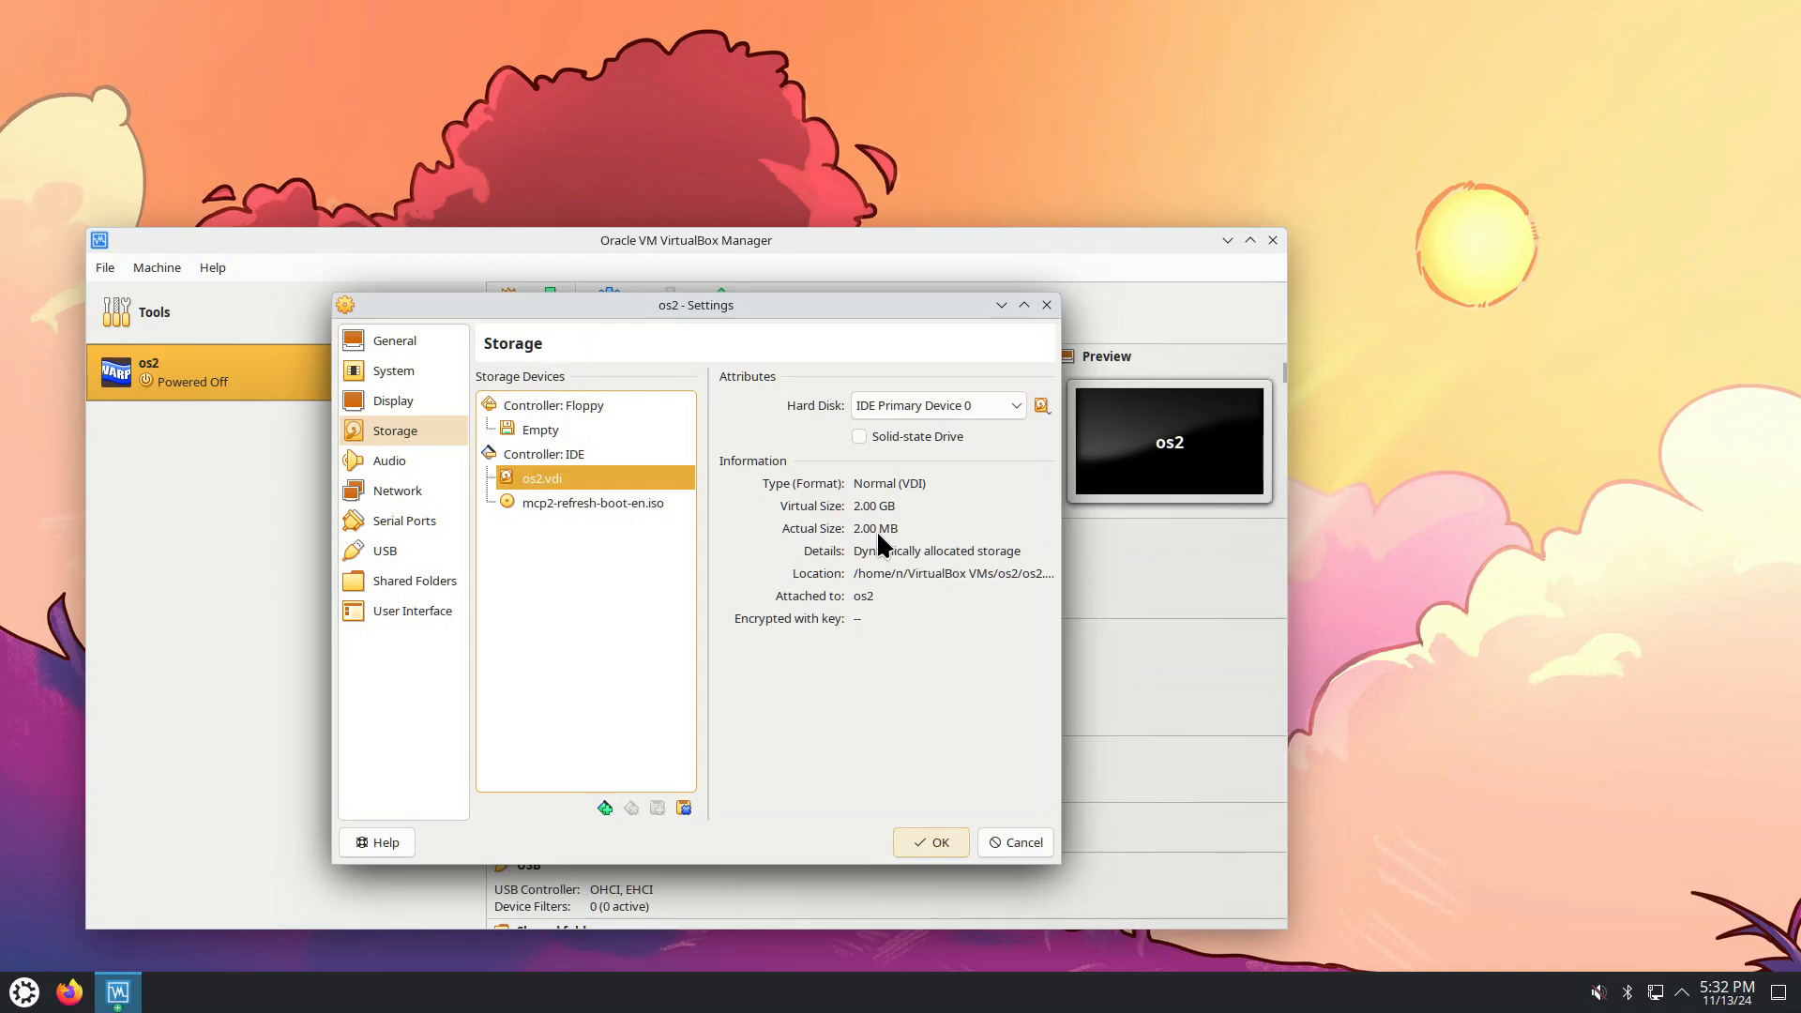
{"action": "left_click", "coordinate": [576, 503]}
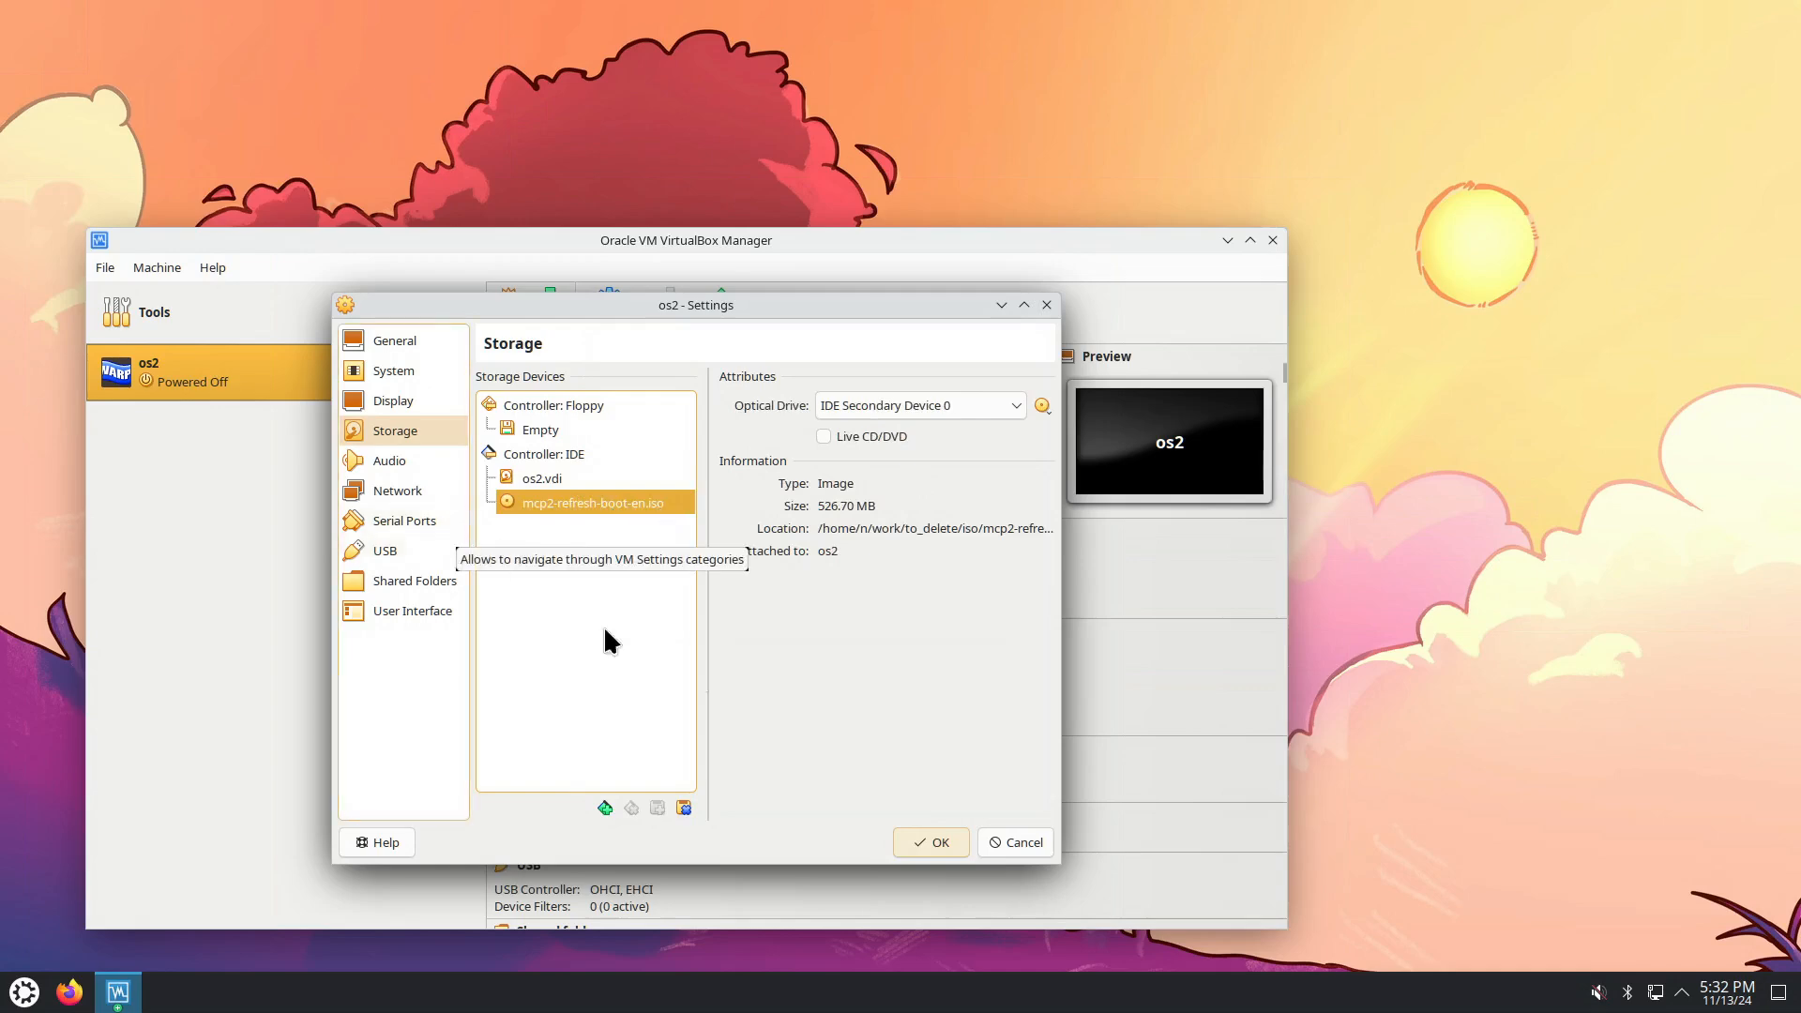
{"action": "left_click", "coordinate": [929, 841]}
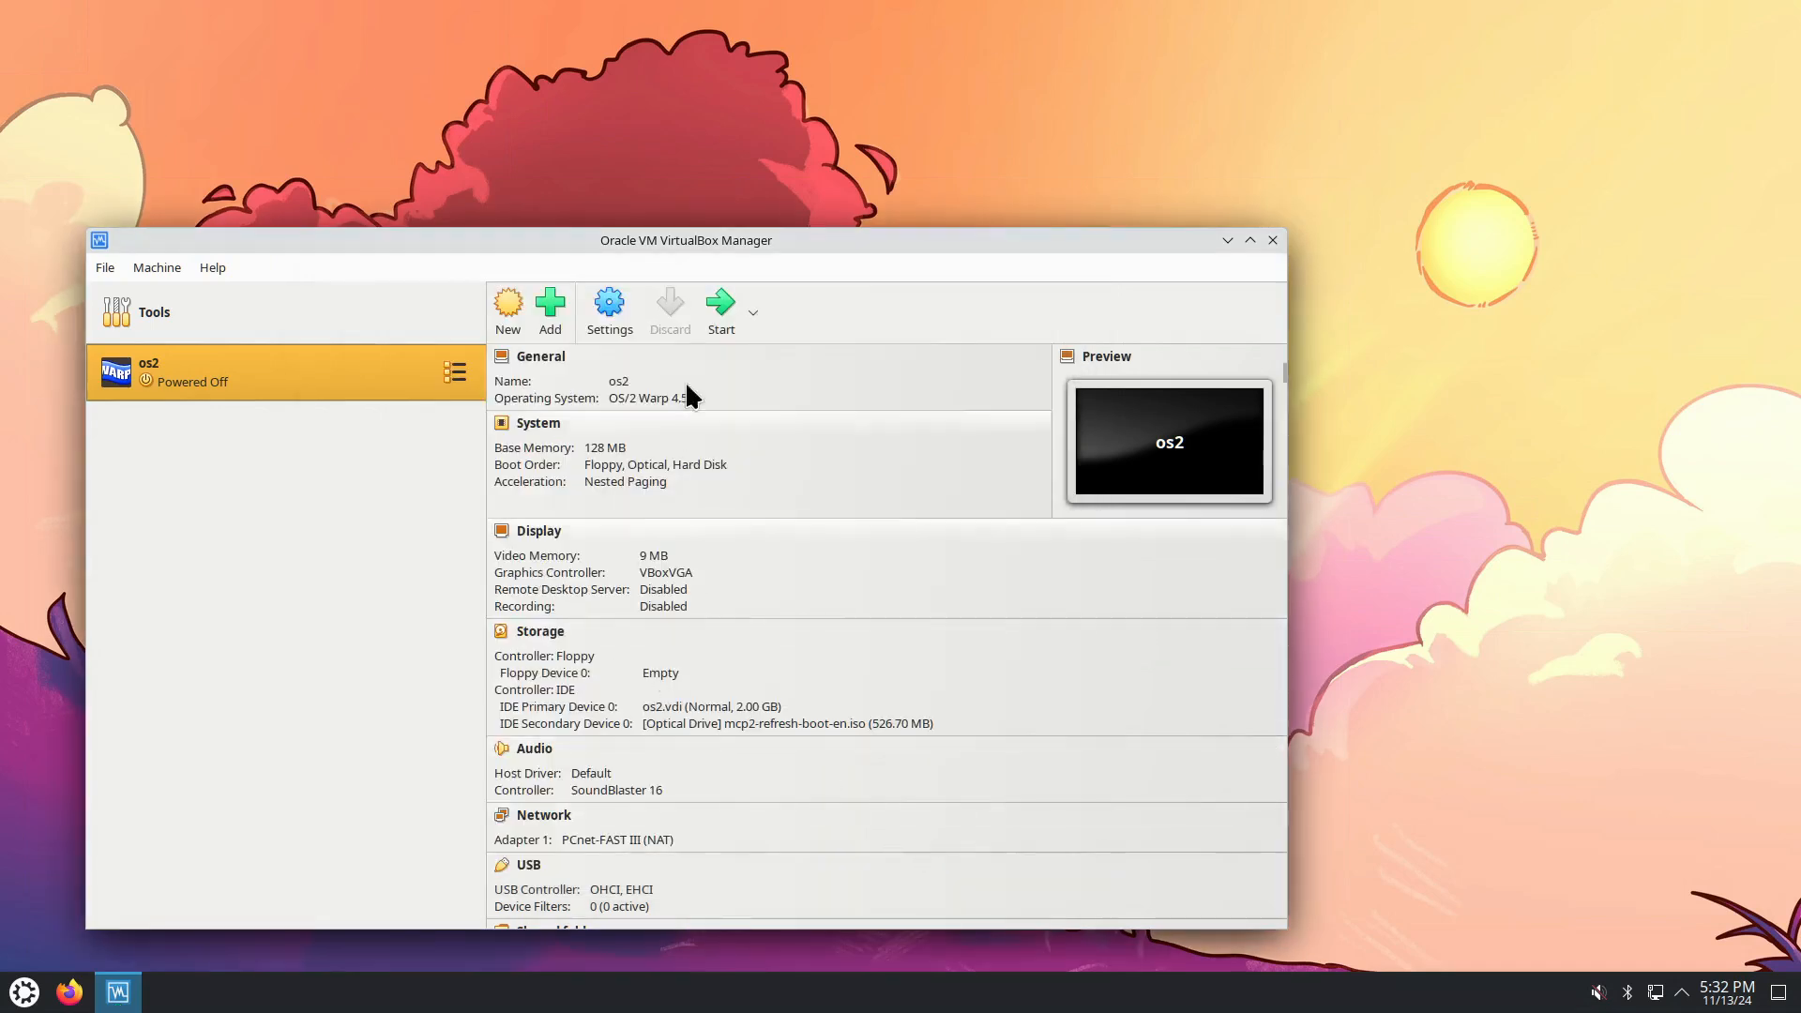
Normal-start the os2 machine, dismiss the keyboard notice, then move and enlarge its window.
{"action": "left_click", "coordinate": [753, 314]}
{"action": "left_click", "coordinate": [751, 360]}
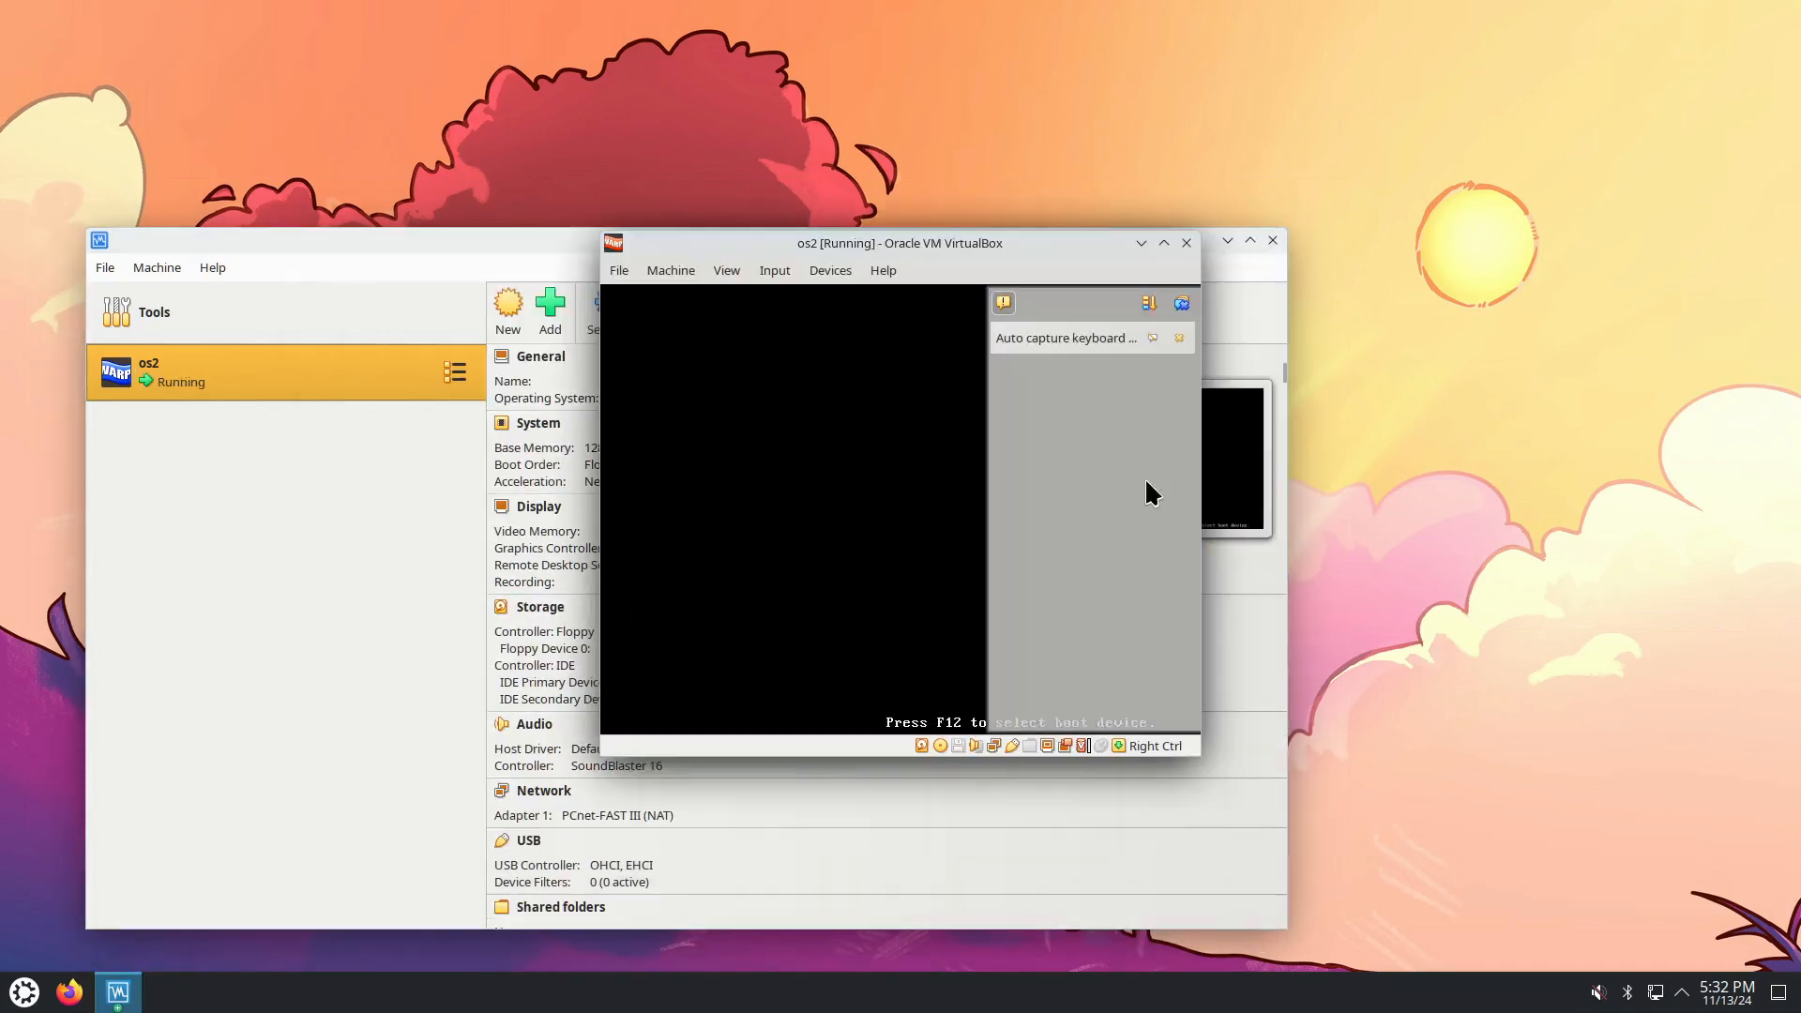
{"action": "left_click", "coordinate": [1181, 340]}
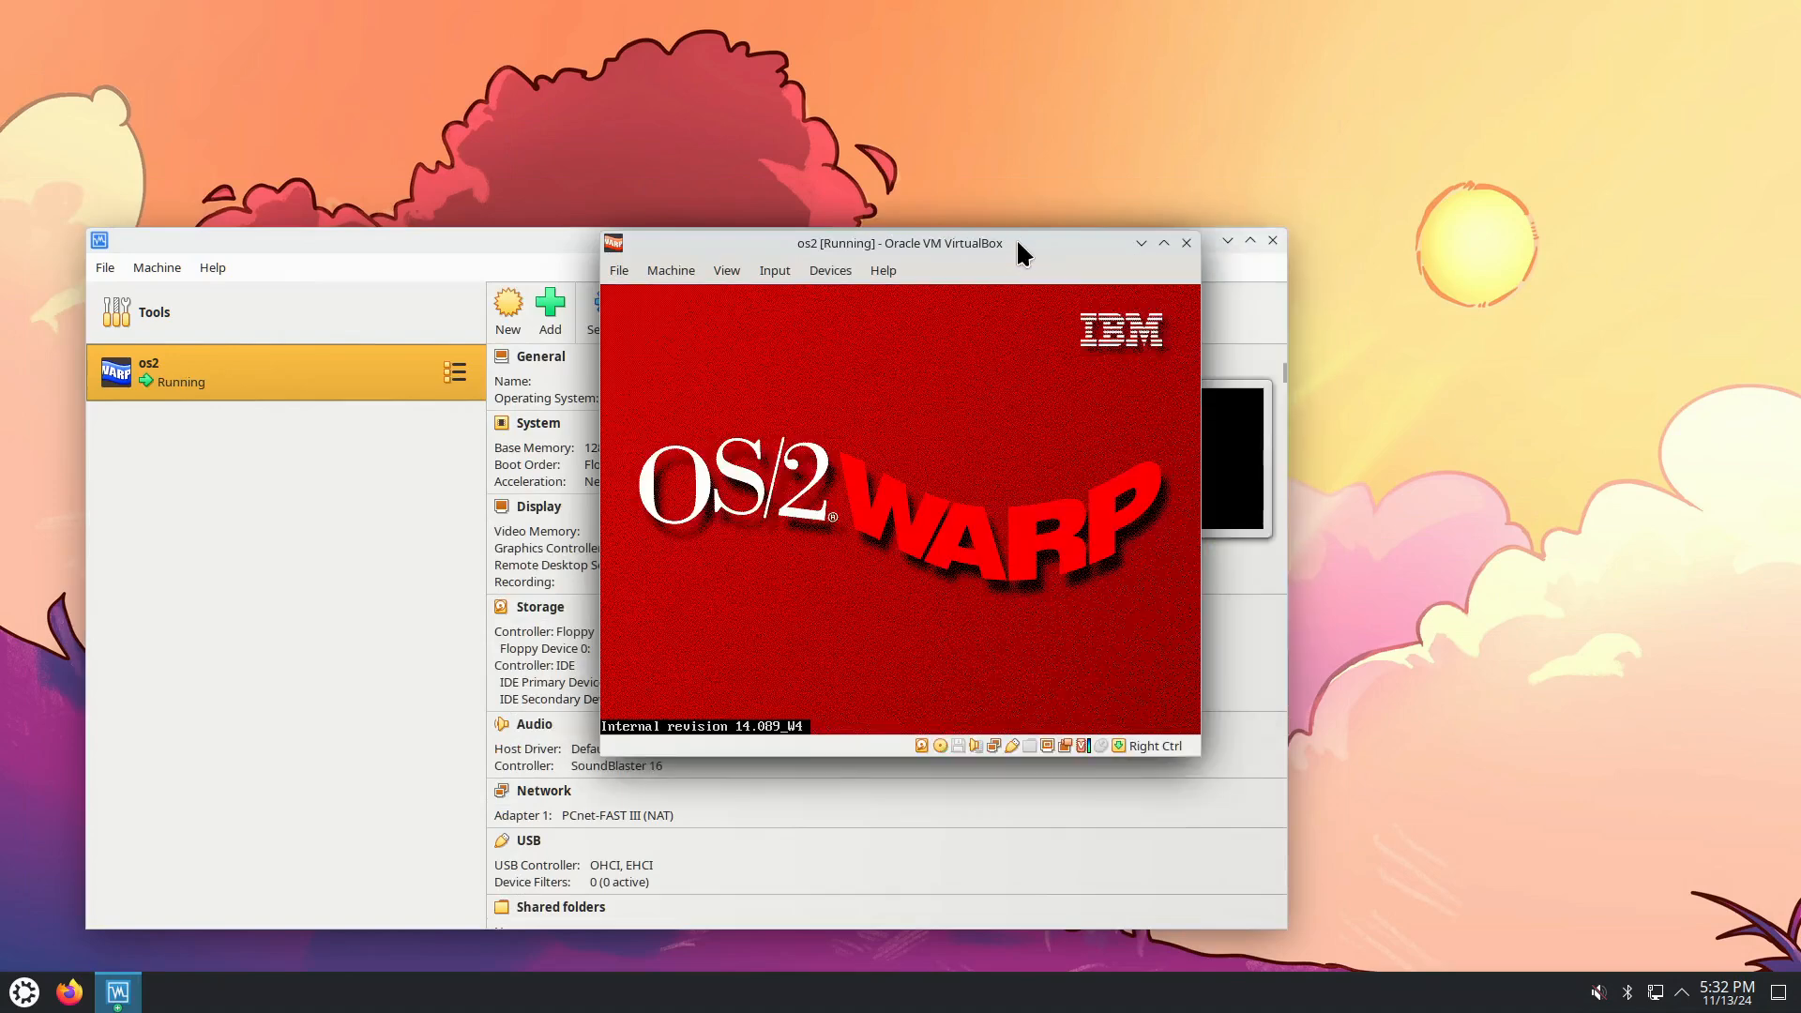
{"action": "left_click_drag", "start_coordinate": [1021, 246], "coordinate": [811, 213]}
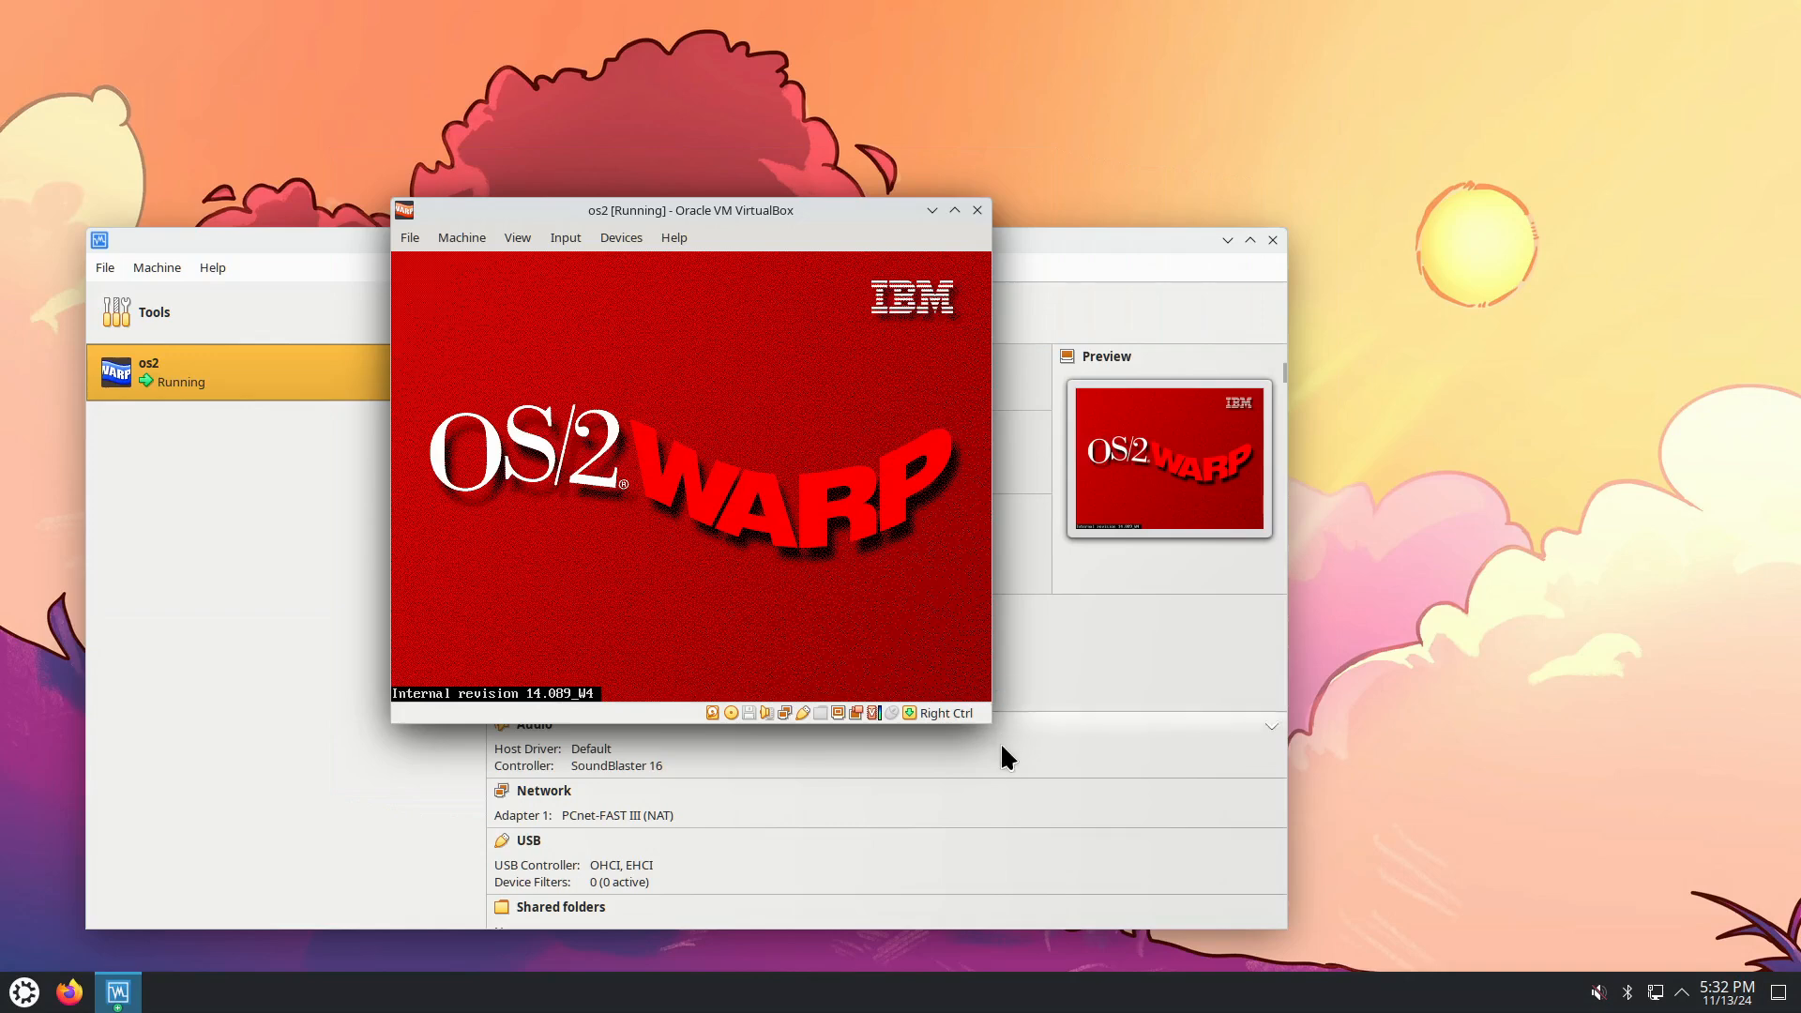
{"action": "left_click_drag", "start_coordinate": [994, 725], "coordinate": [1138, 824]}
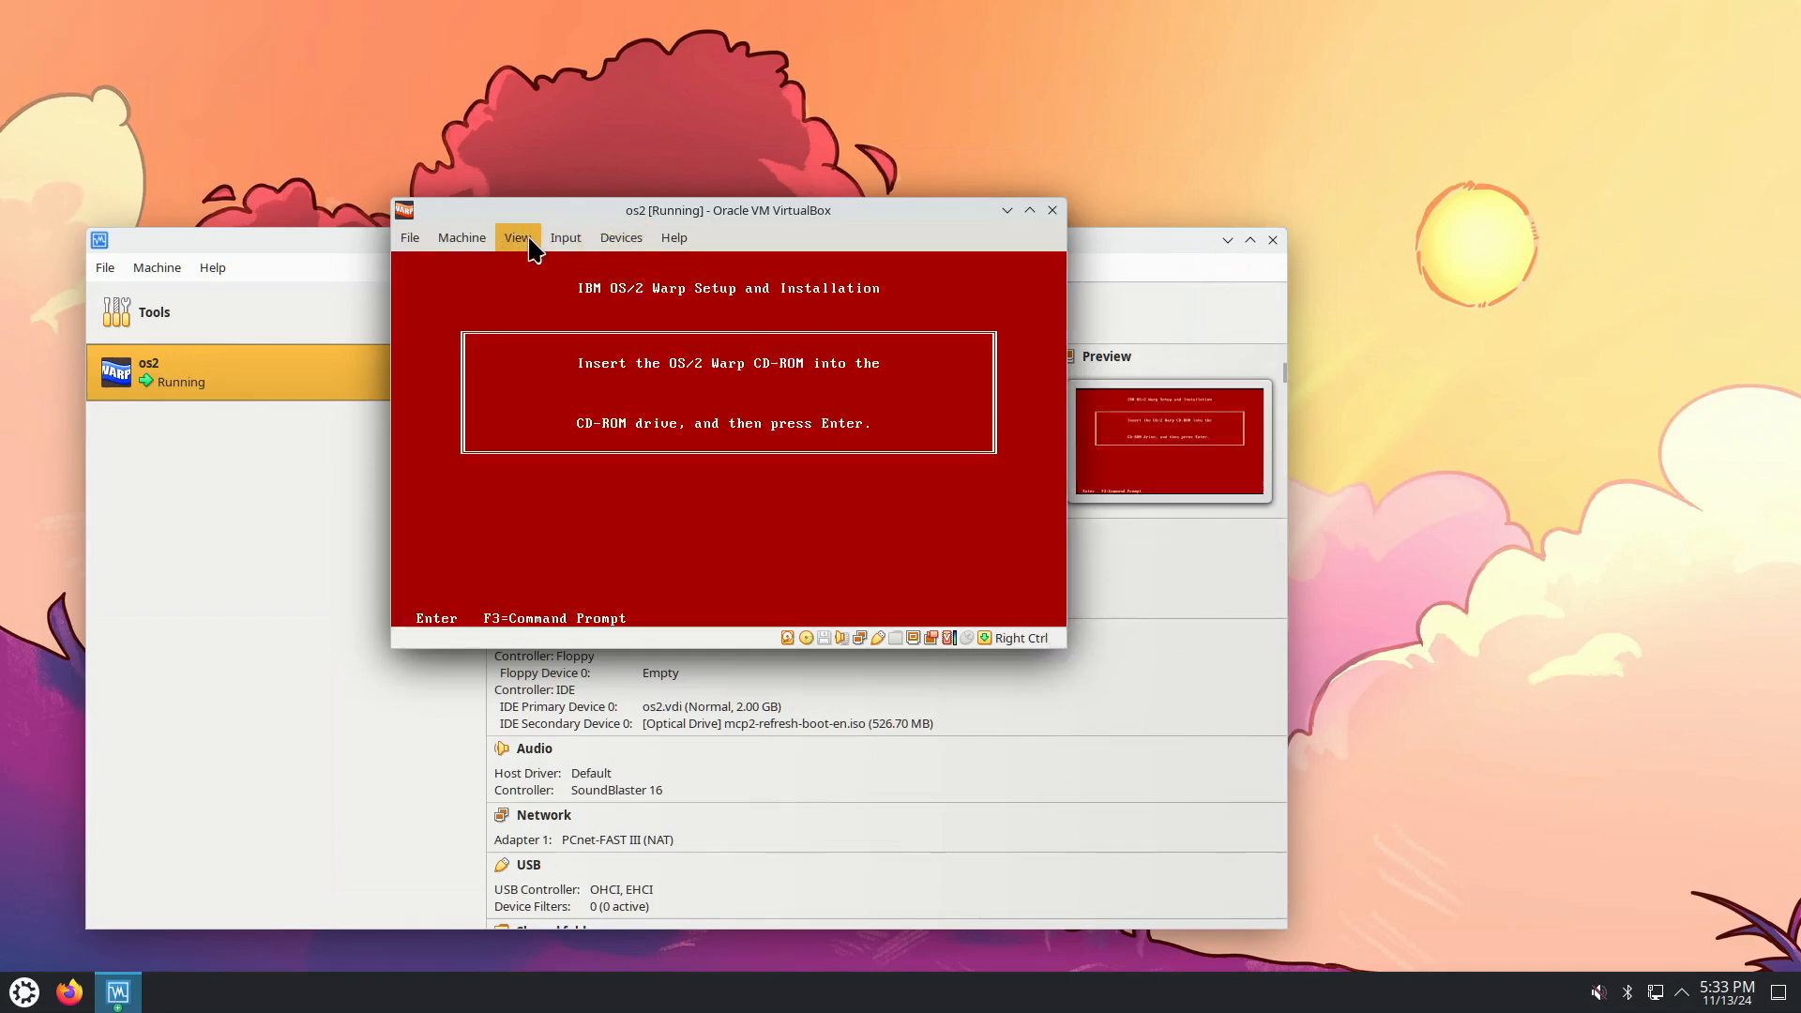
Scale the guest display to 125%, reposition the VM window, and minimize the manager window.
{"action": "left_click", "coordinate": [517, 237]}
{"action": "mouse_move", "coordinate": [640, 515]}
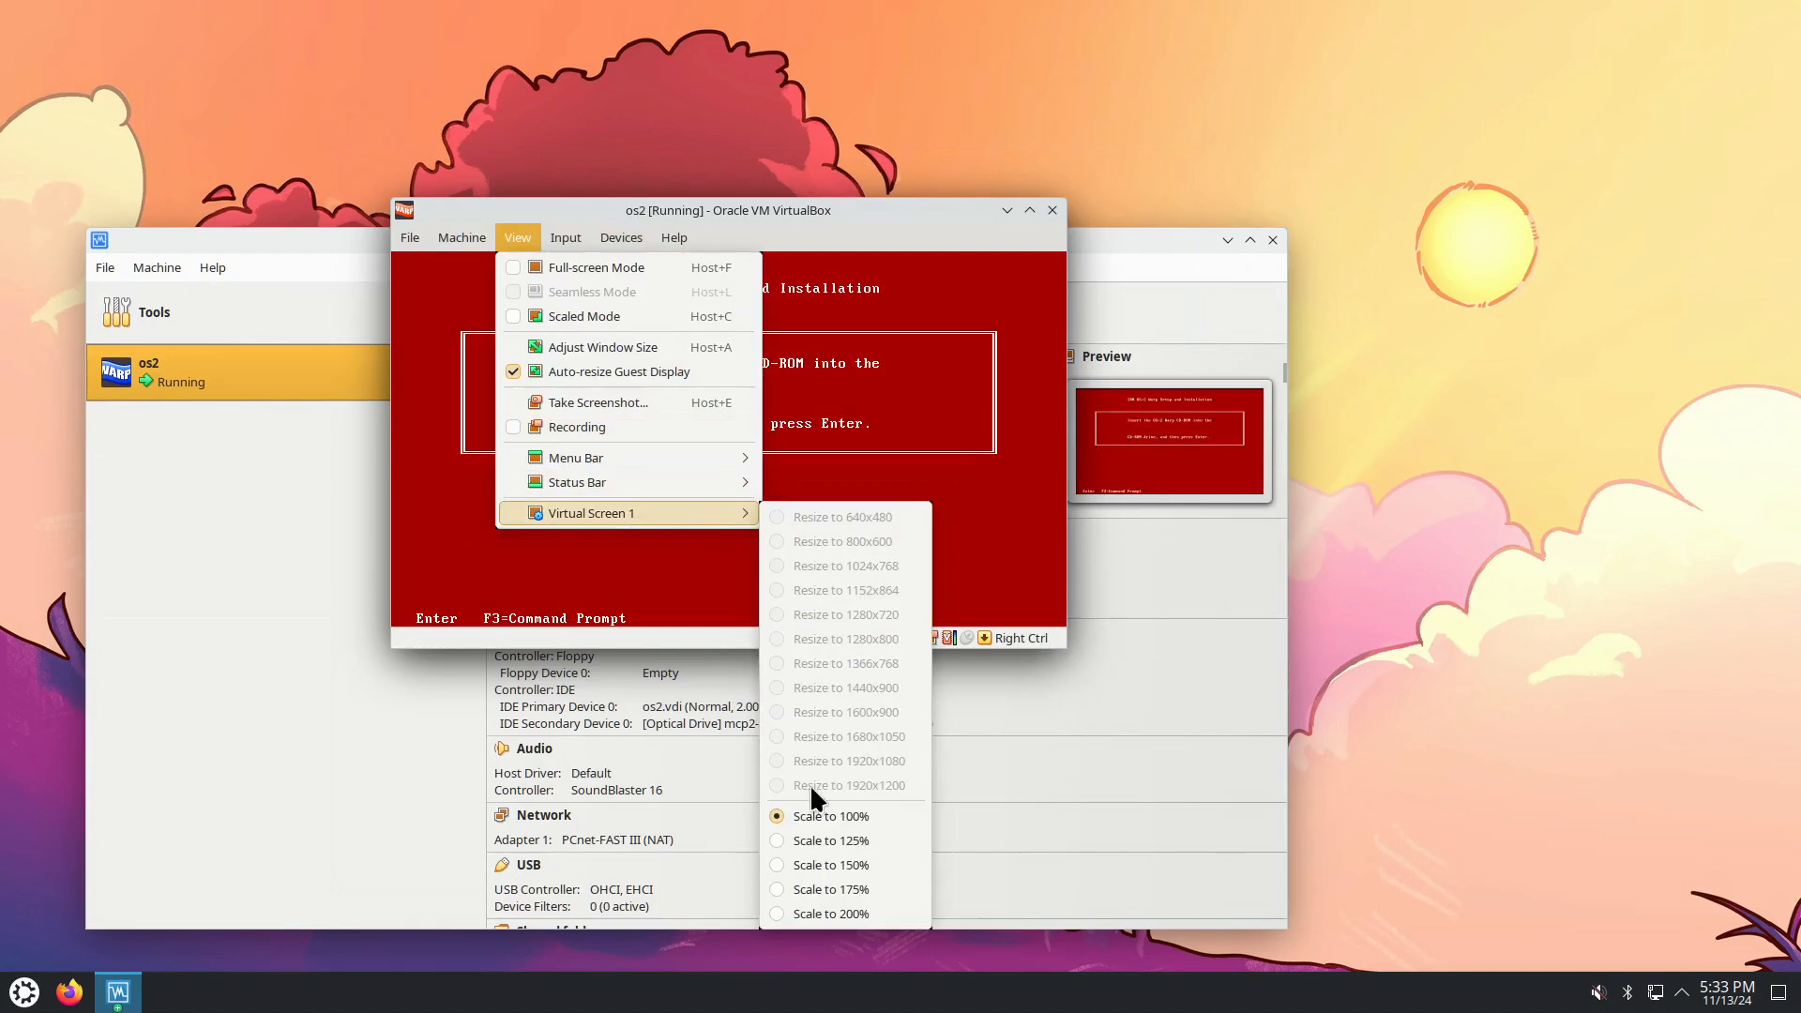
{"action": "left_click", "coordinate": [829, 842]}
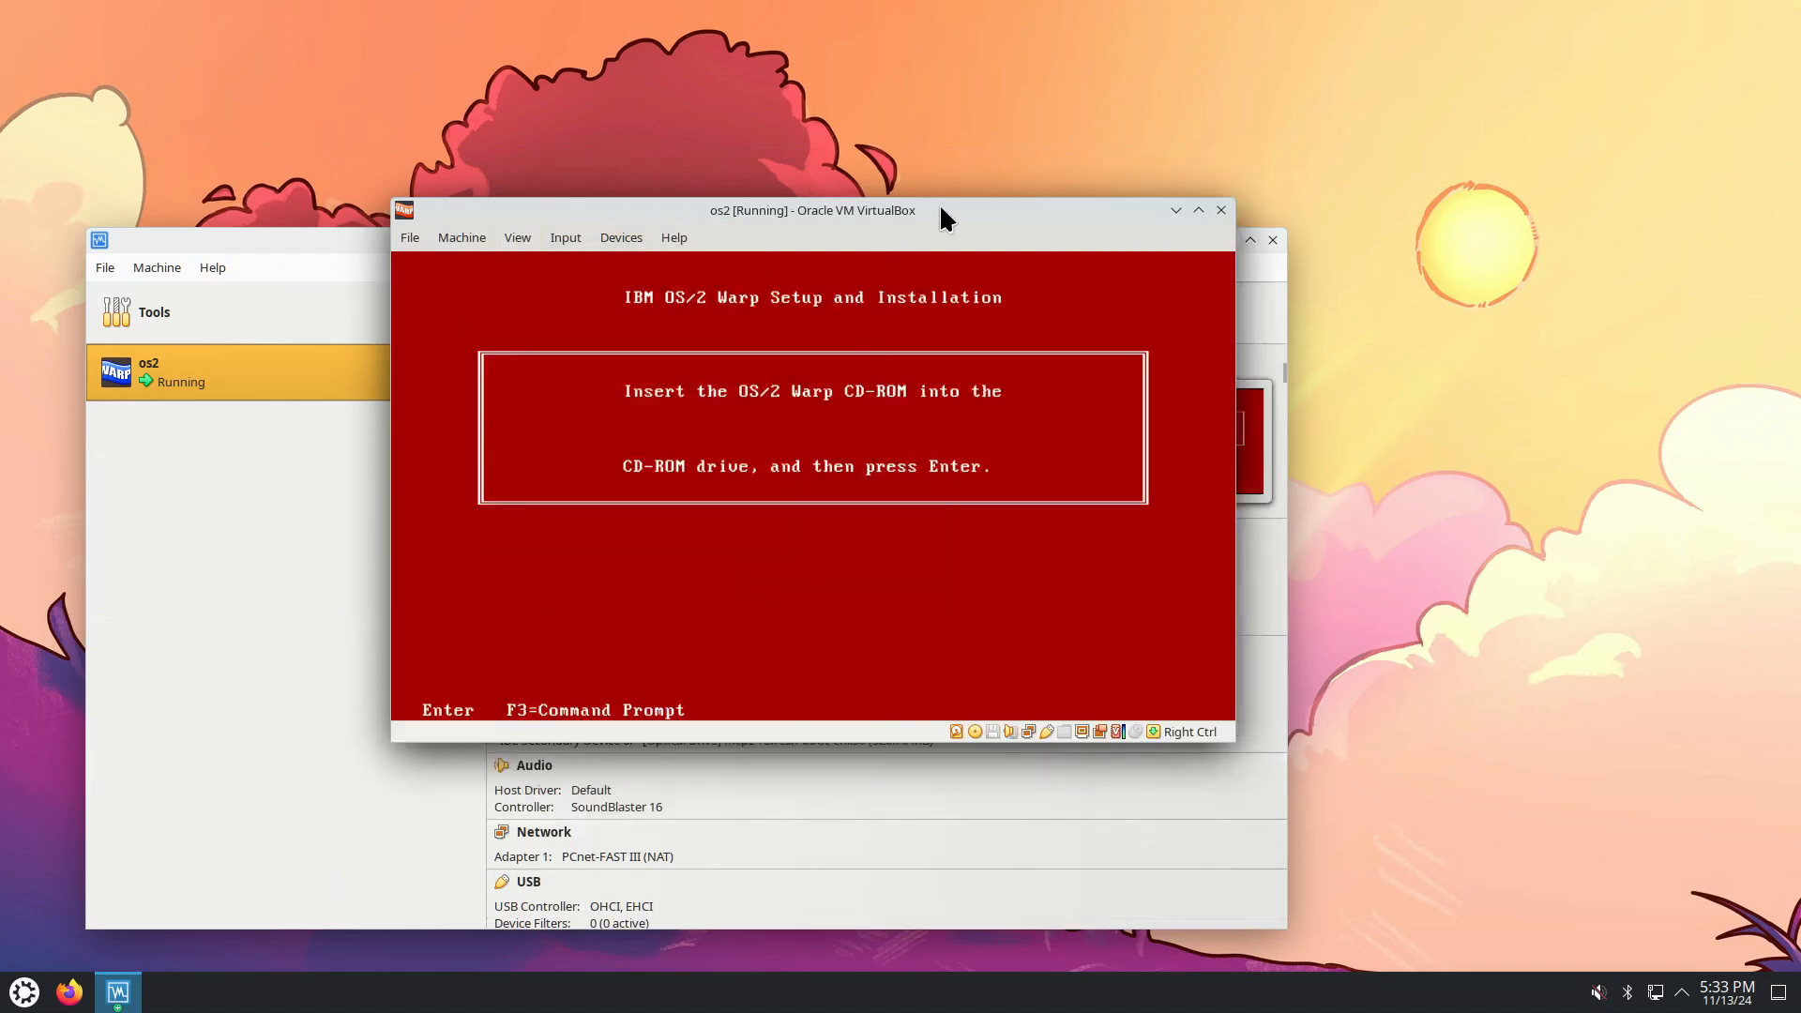
{"action": "left_click_drag", "start_coordinate": [938, 203], "coordinate": [898, 96]}
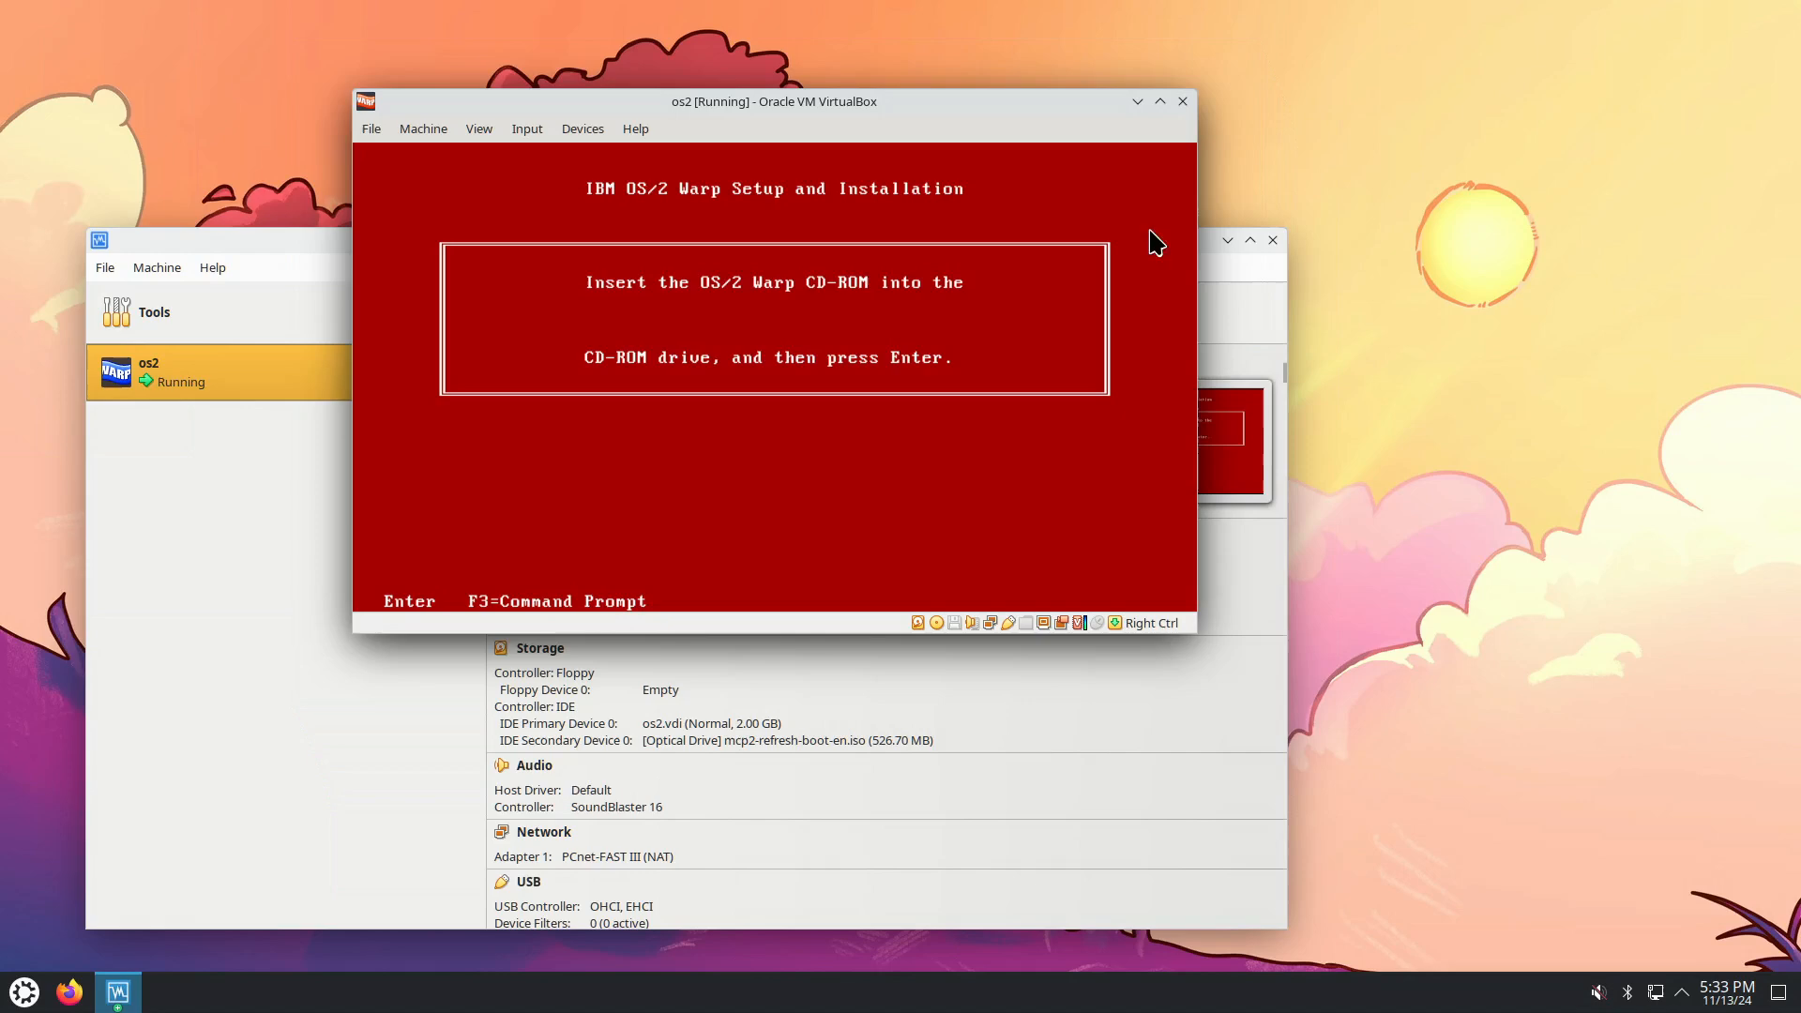
{"action": "left_click", "coordinate": [1228, 241]}
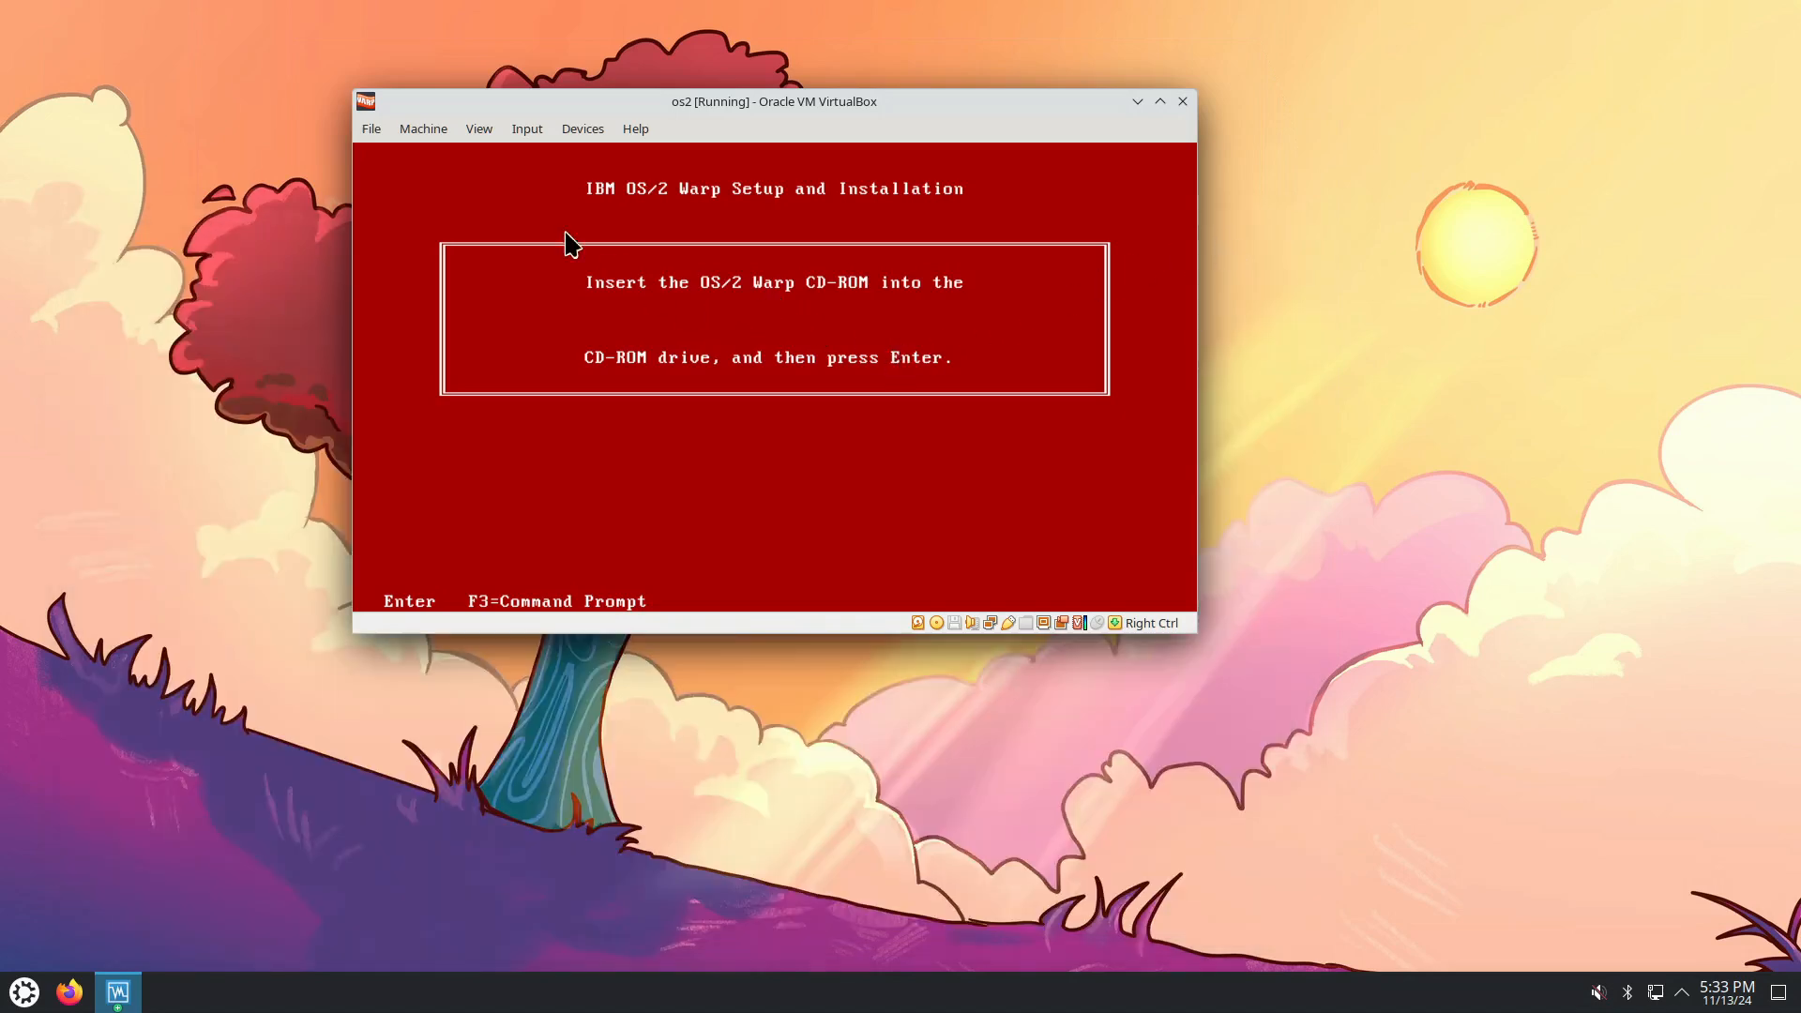
Mount mcp2-refresh-install-en.iso in the optical drive and continue setup with the CD inserted.
{"action": "left_click", "coordinate": [580, 131]}
{"action": "mouse_move", "coordinate": [588, 162]}
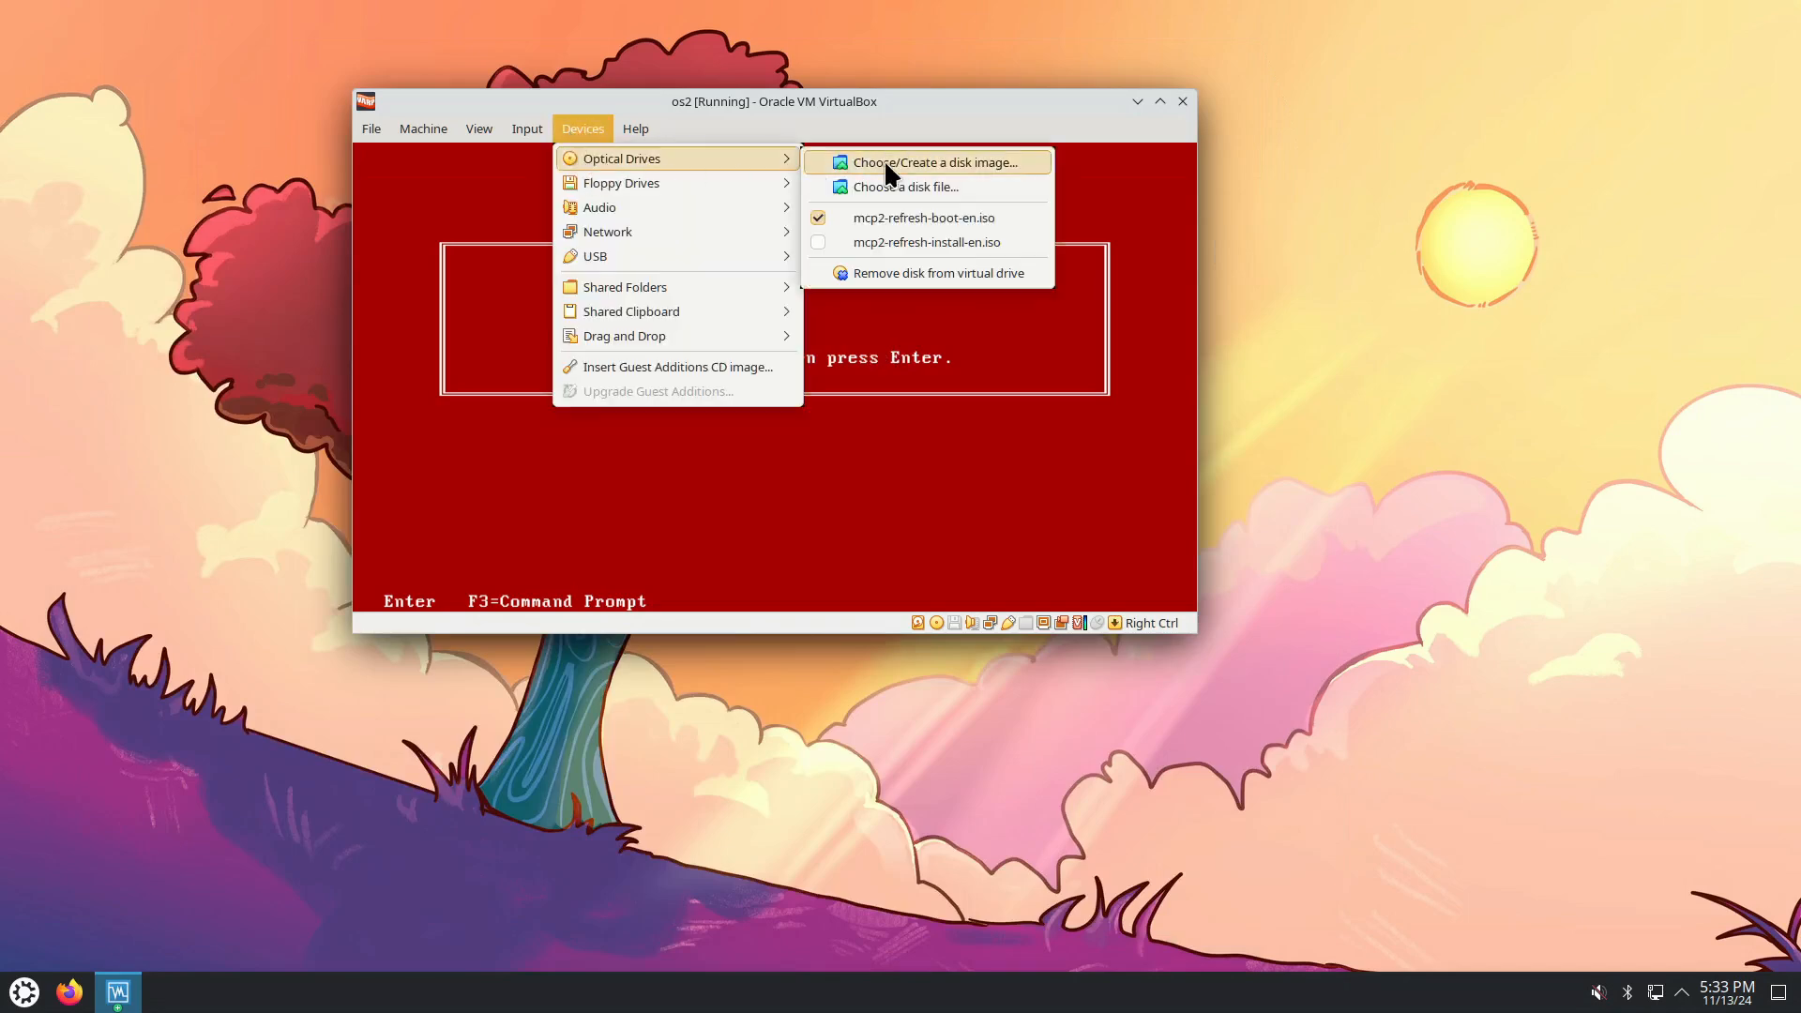
{"action": "left_click", "coordinate": [939, 243]}
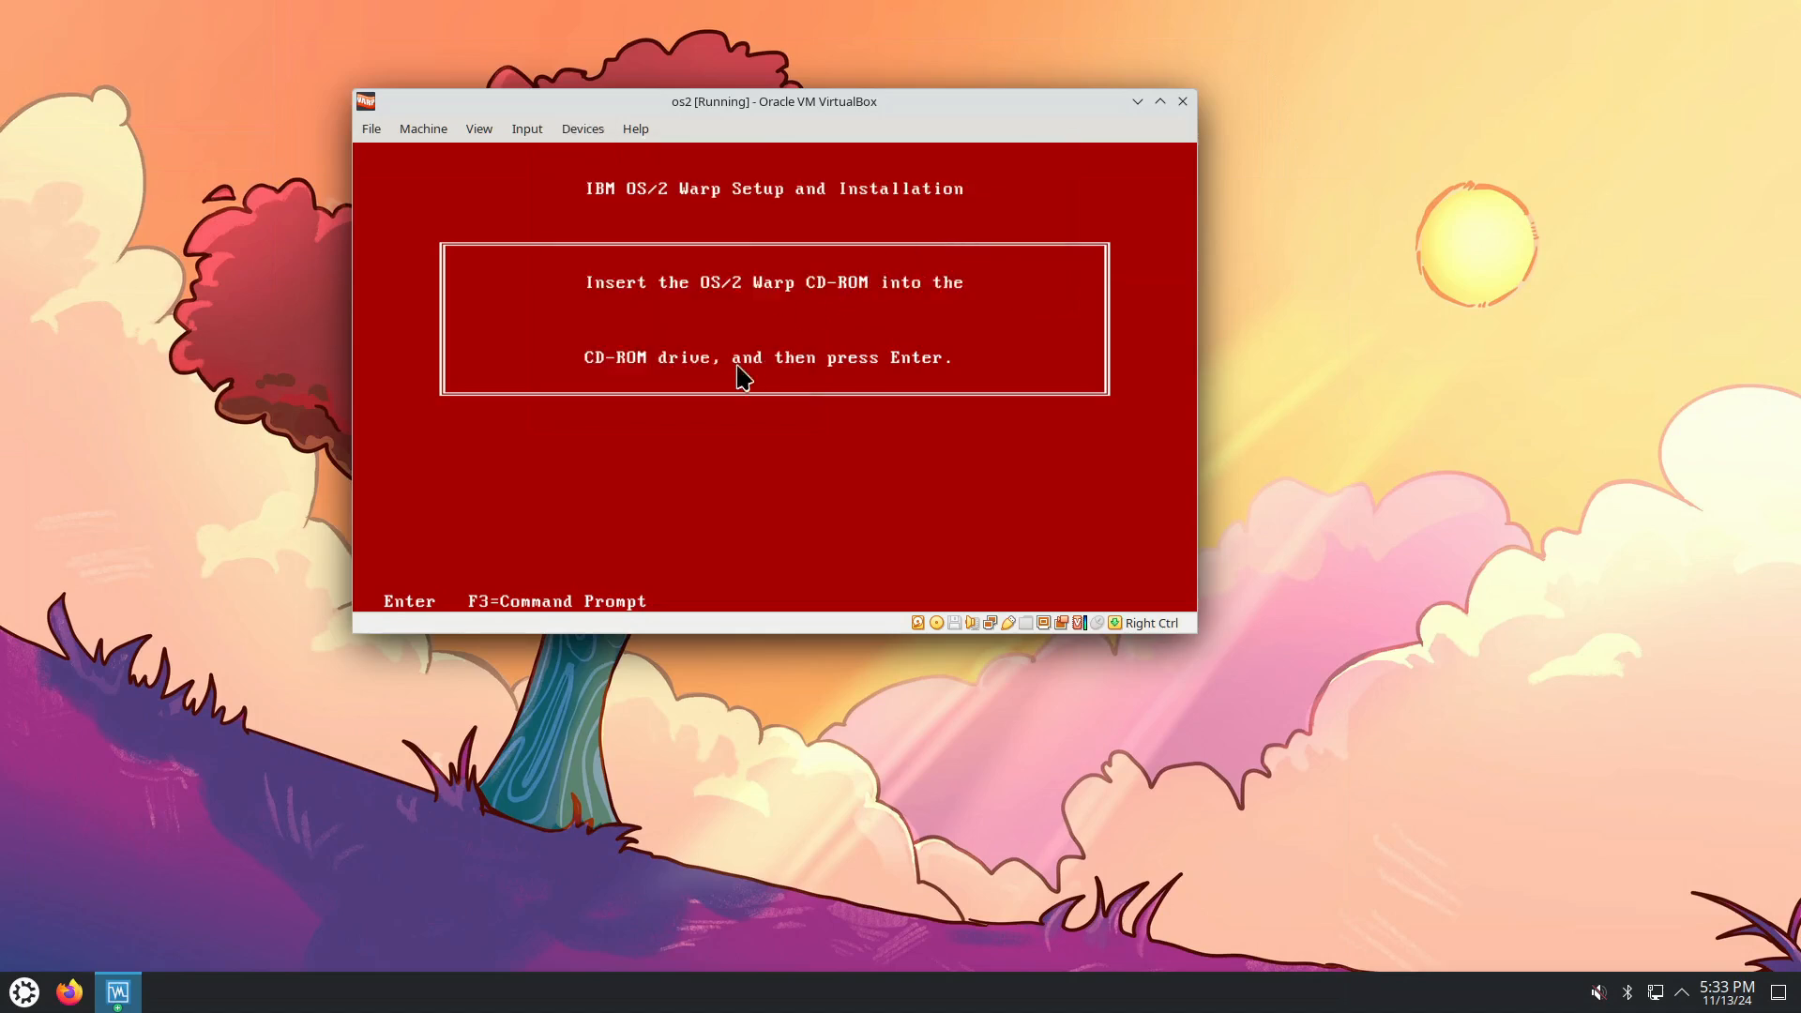
{"action": "left_click", "coordinate": [824, 373]}
{"action": "key", "text": "Return"}
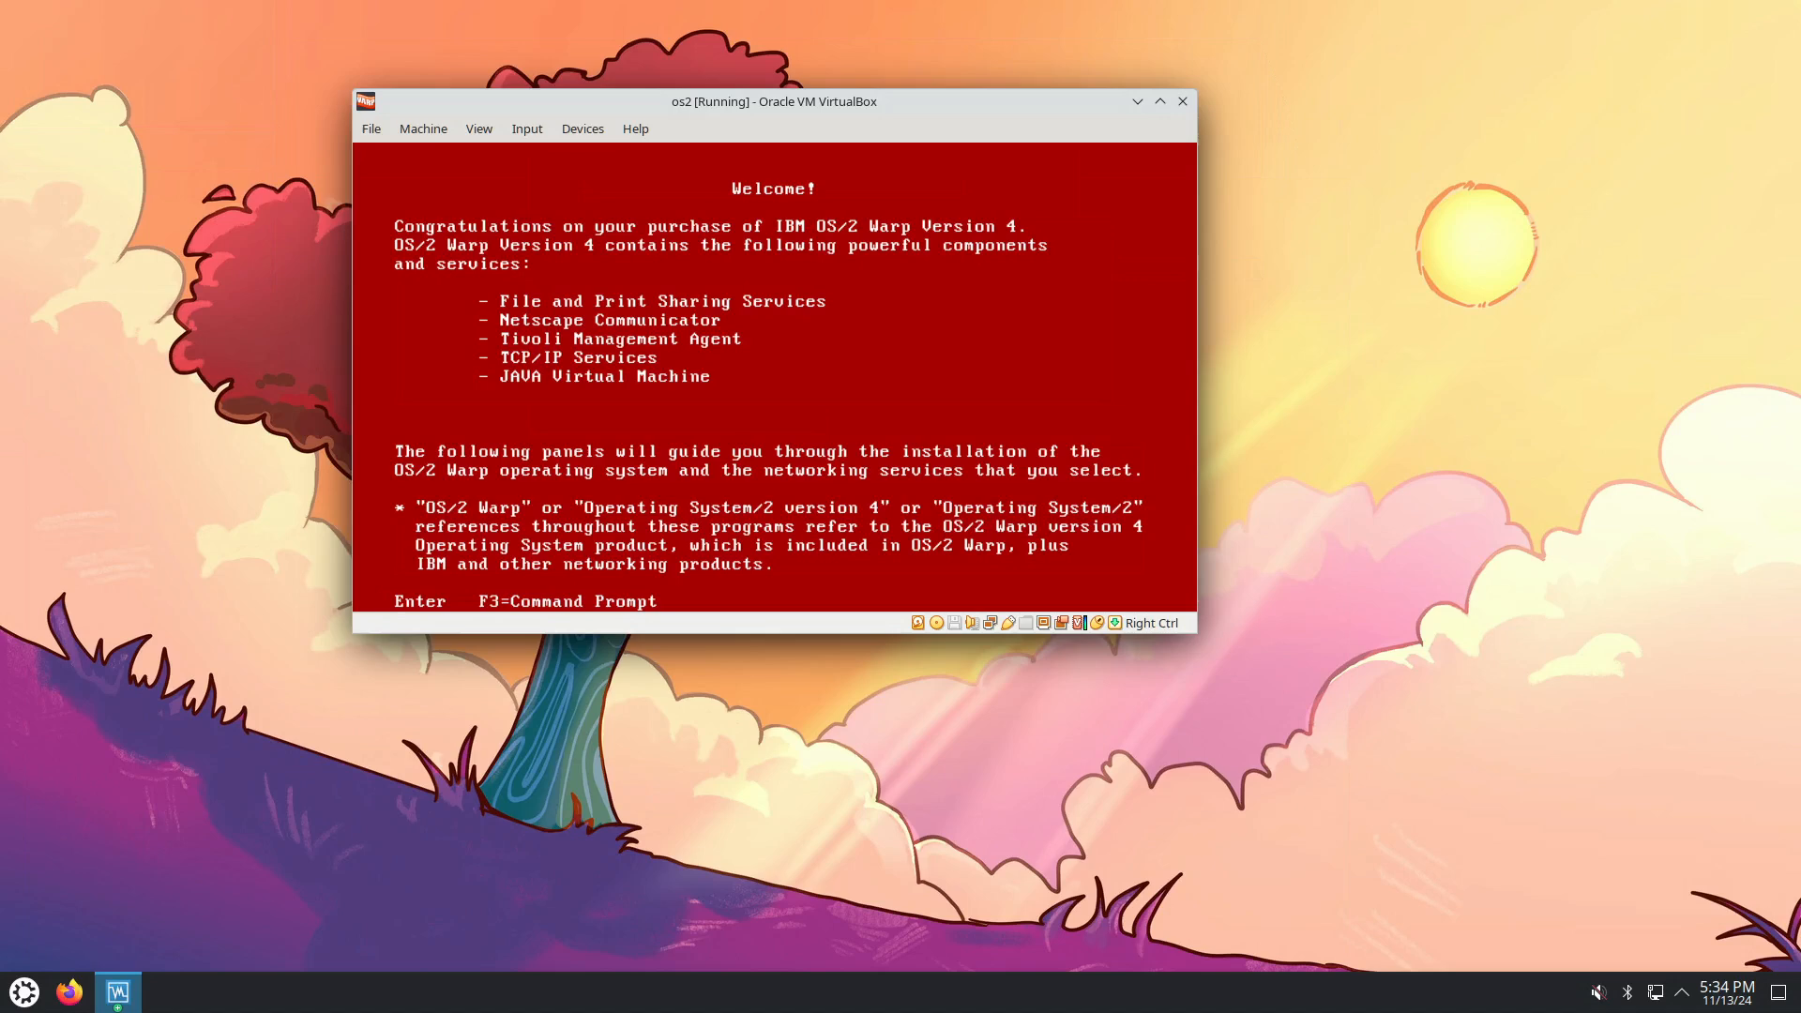
Raise the guest display scale to 150%, then 175%, and capture the mouse in the VM.
{"action": "left_click", "coordinate": [480, 138]}
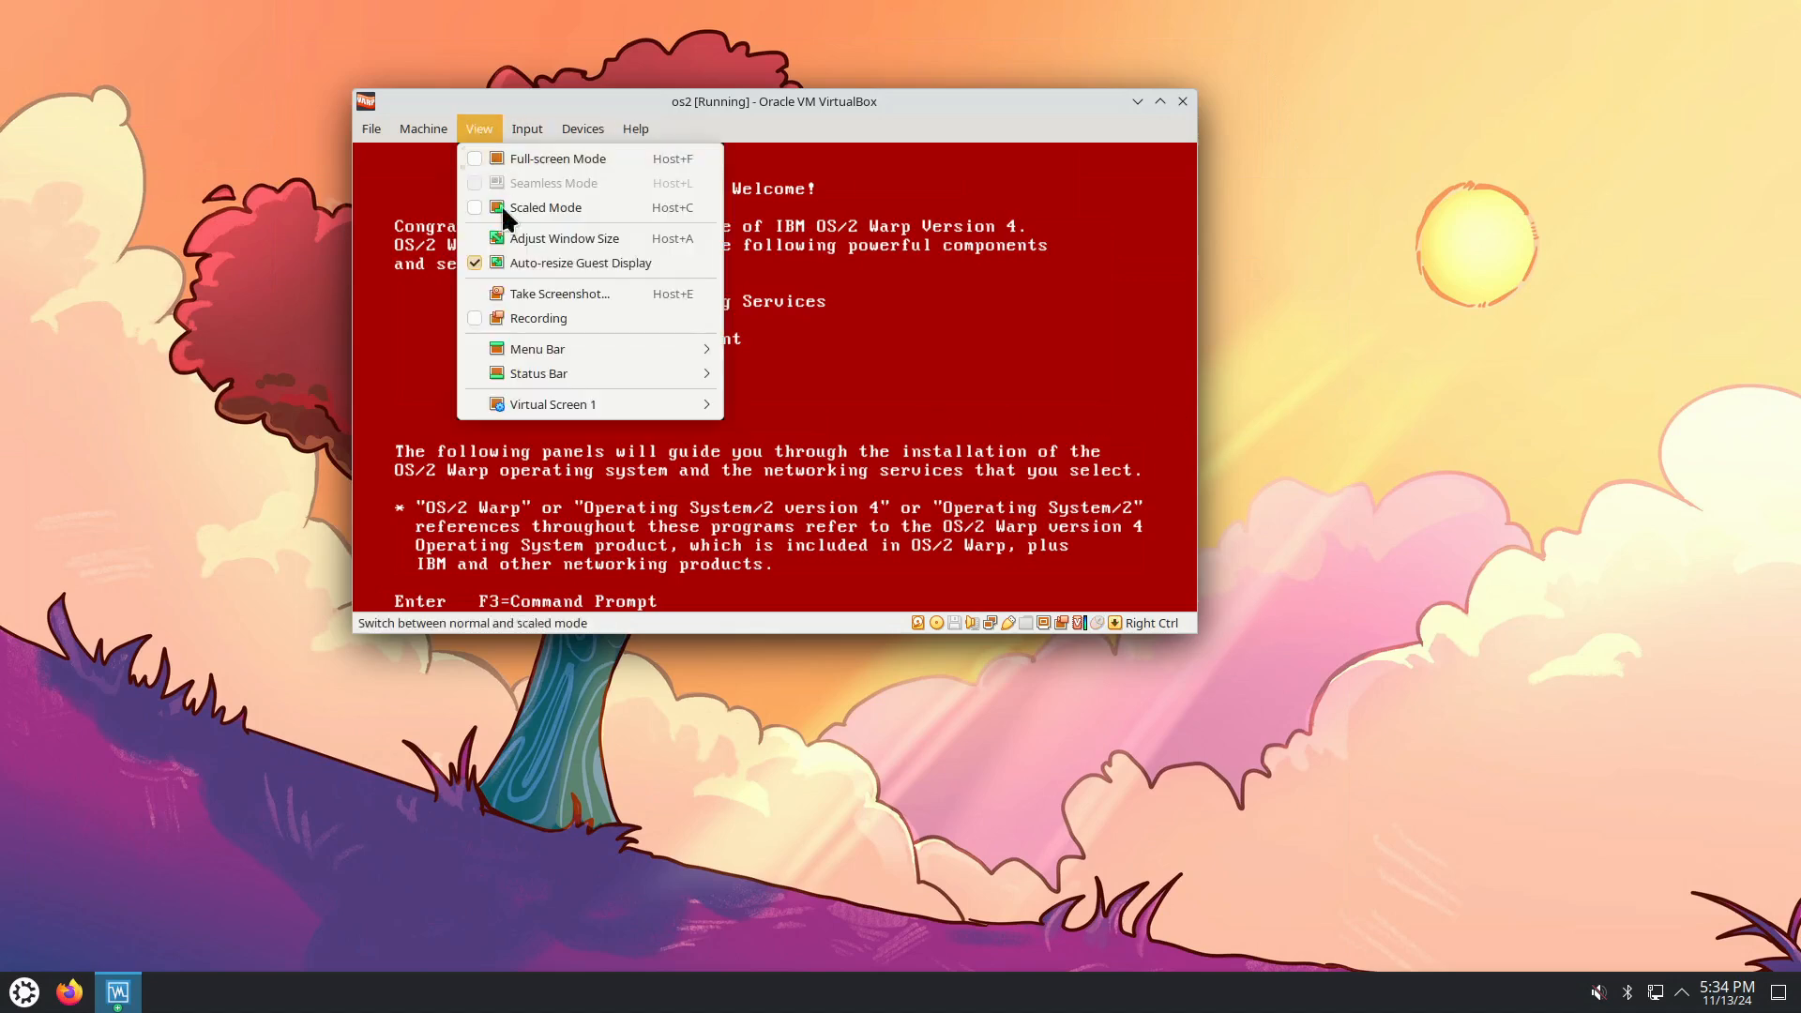
{"action": "mouse_move", "coordinate": [554, 407]}
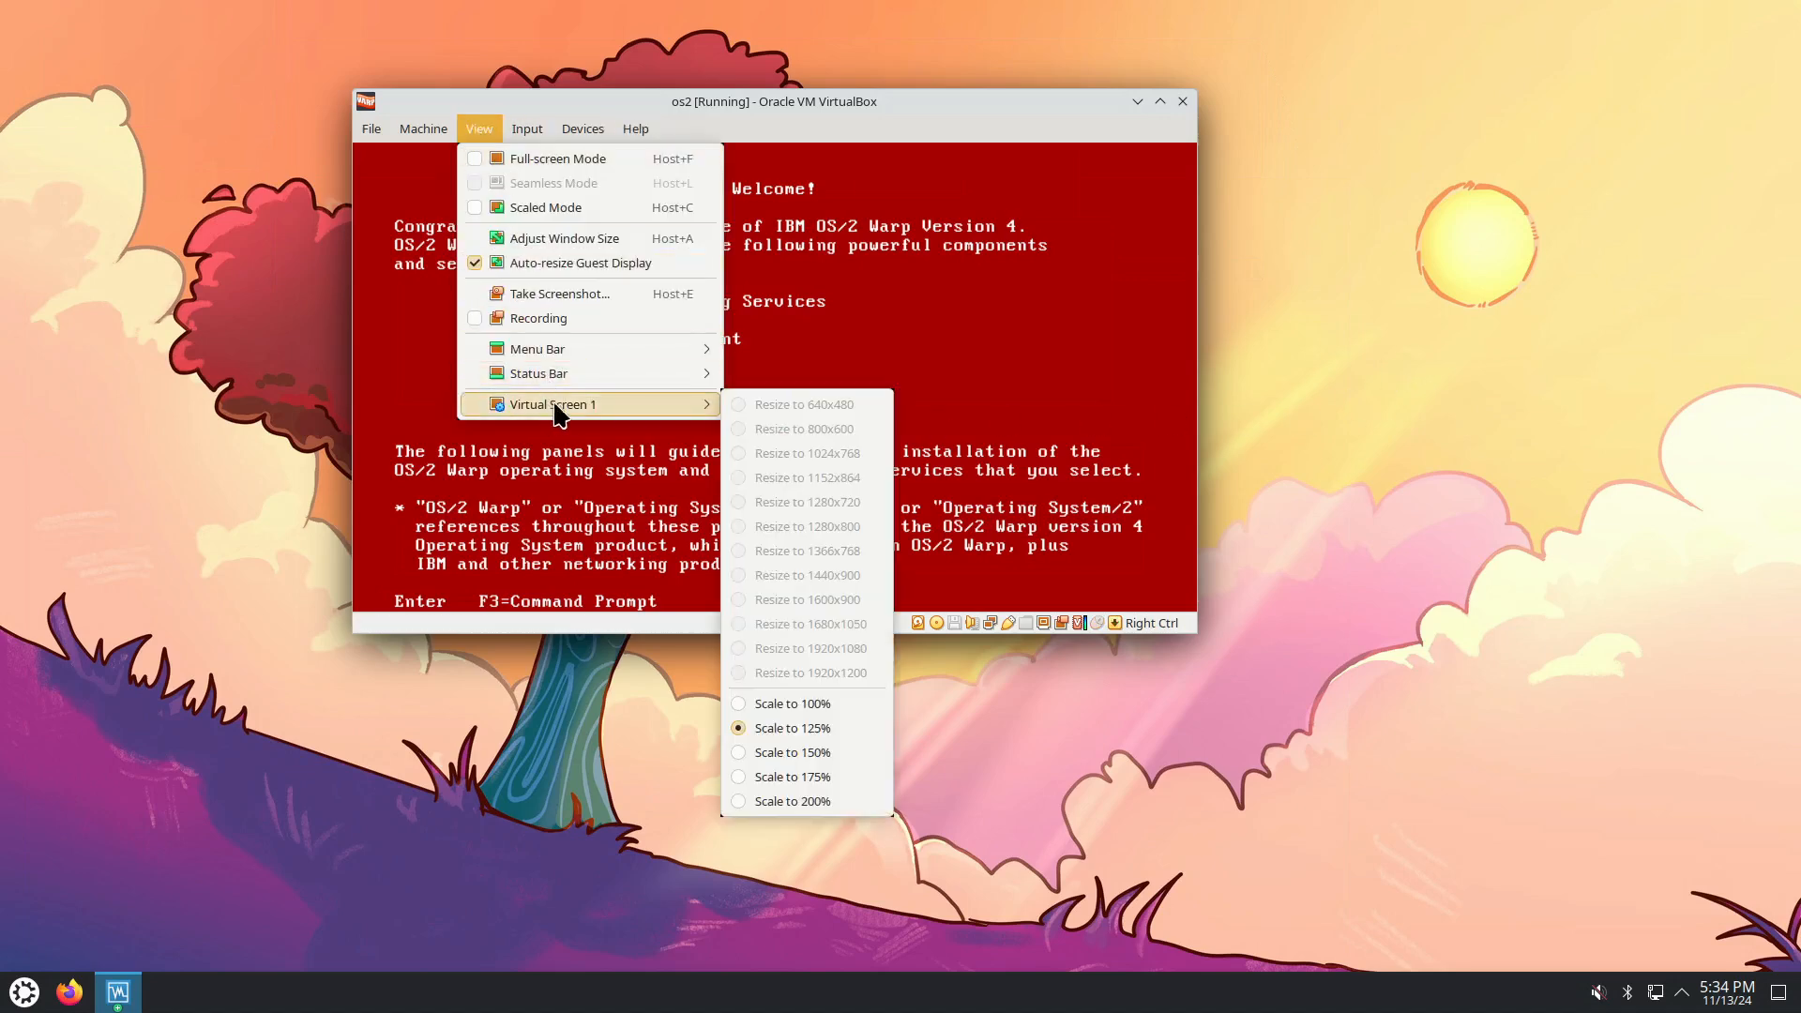
{"action": "left_click", "coordinate": [840, 752]}
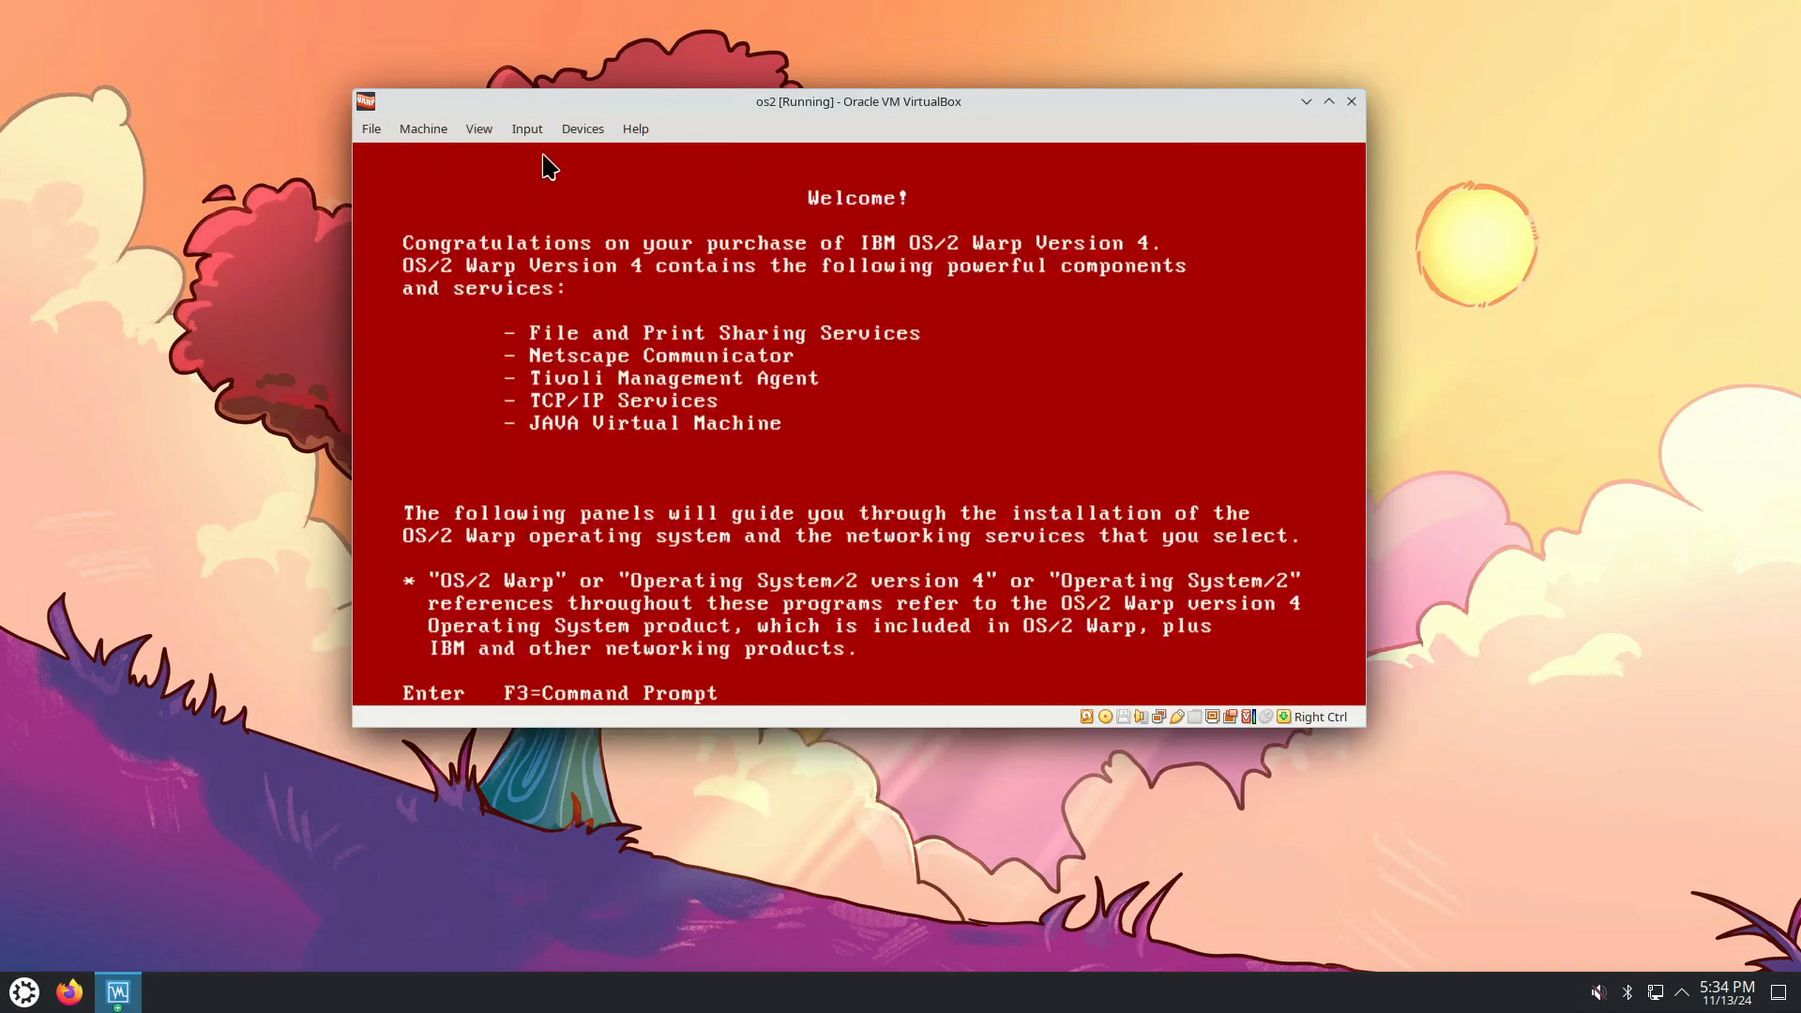
{"action": "left_click", "coordinate": [528, 129]}
{"action": "mouse_move", "coordinate": [480, 128]}
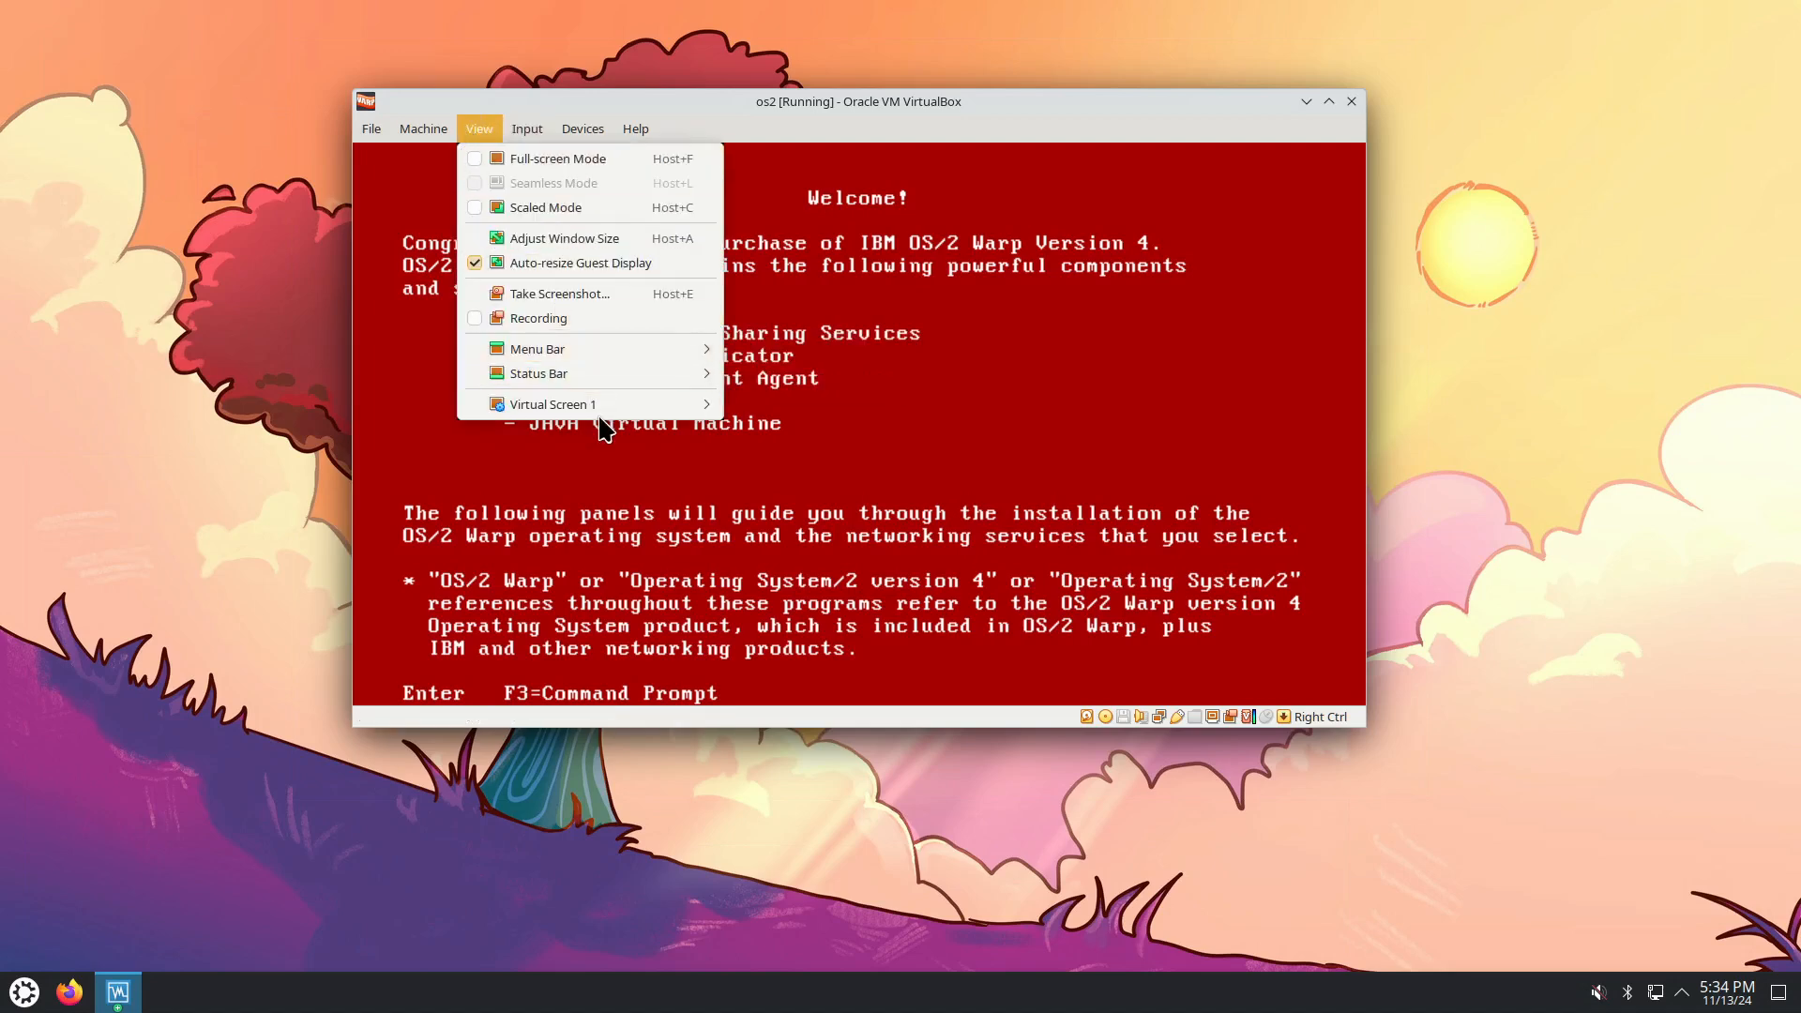
{"action": "mouse_move", "coordinate": [563, 404]}
{"action": "left_click", "coordinate": [811, 777]}
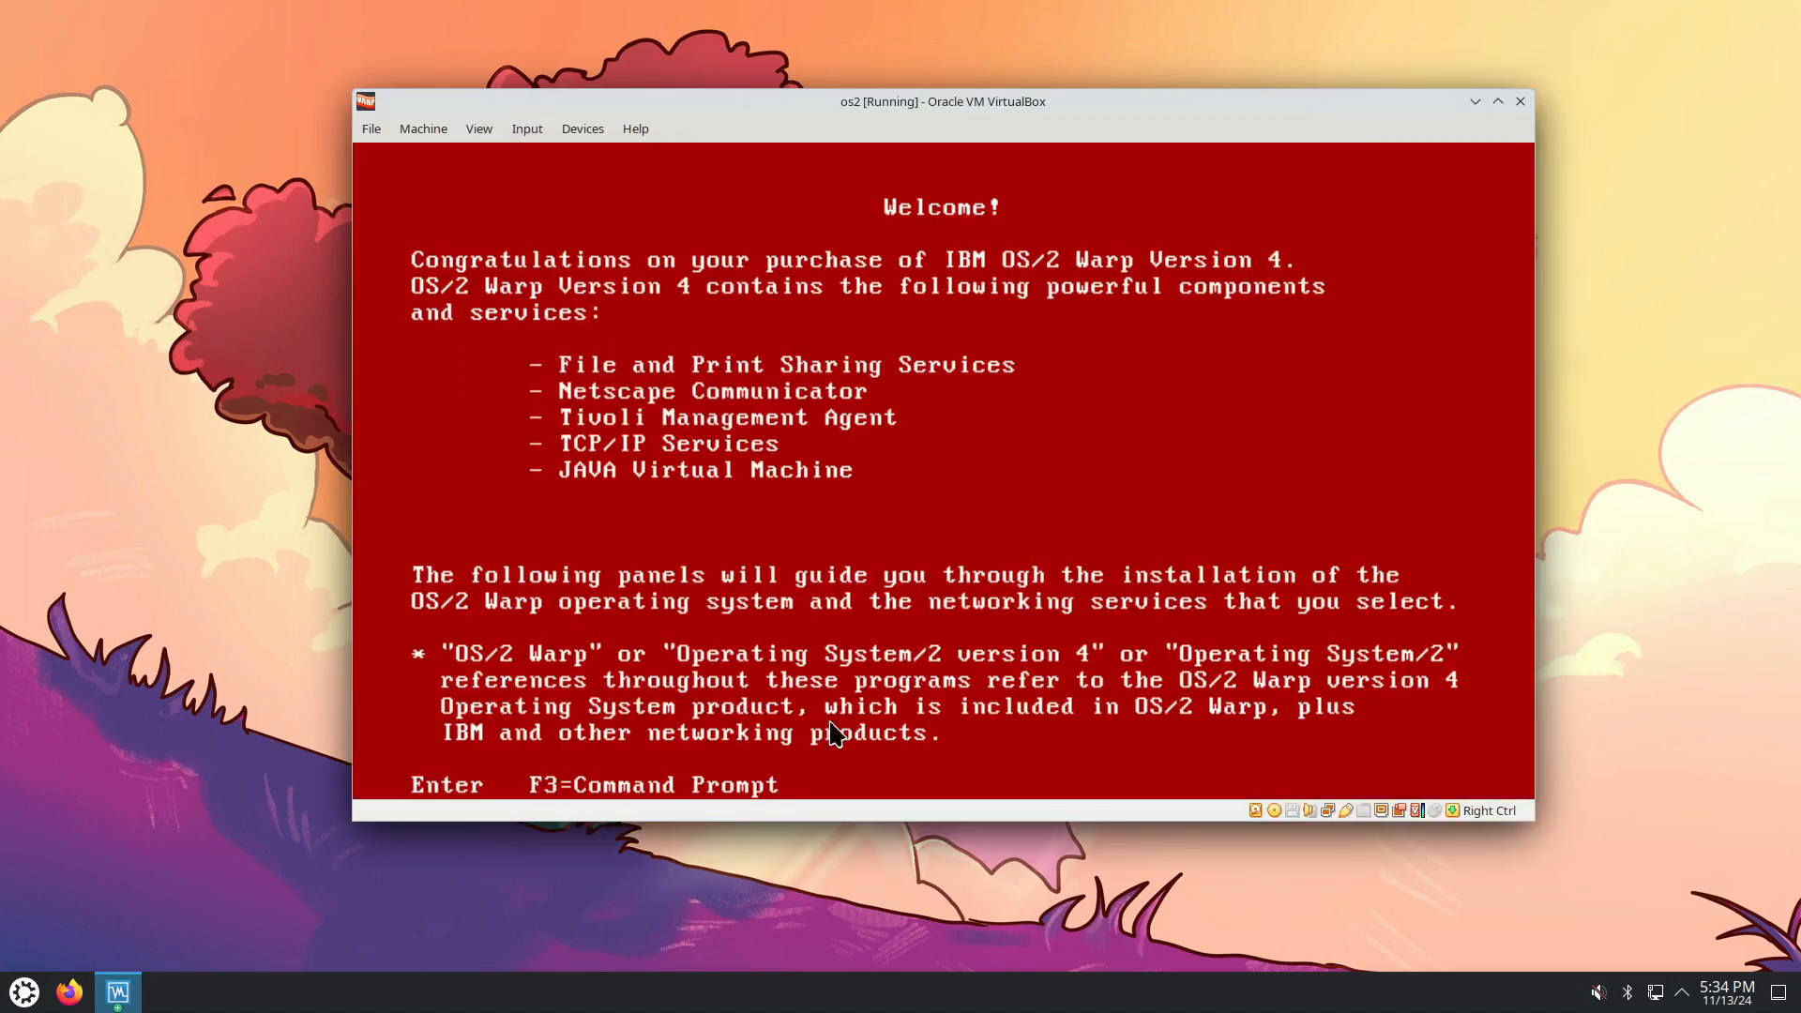
{"action": "left_click", "coordinate": [906, 508]}
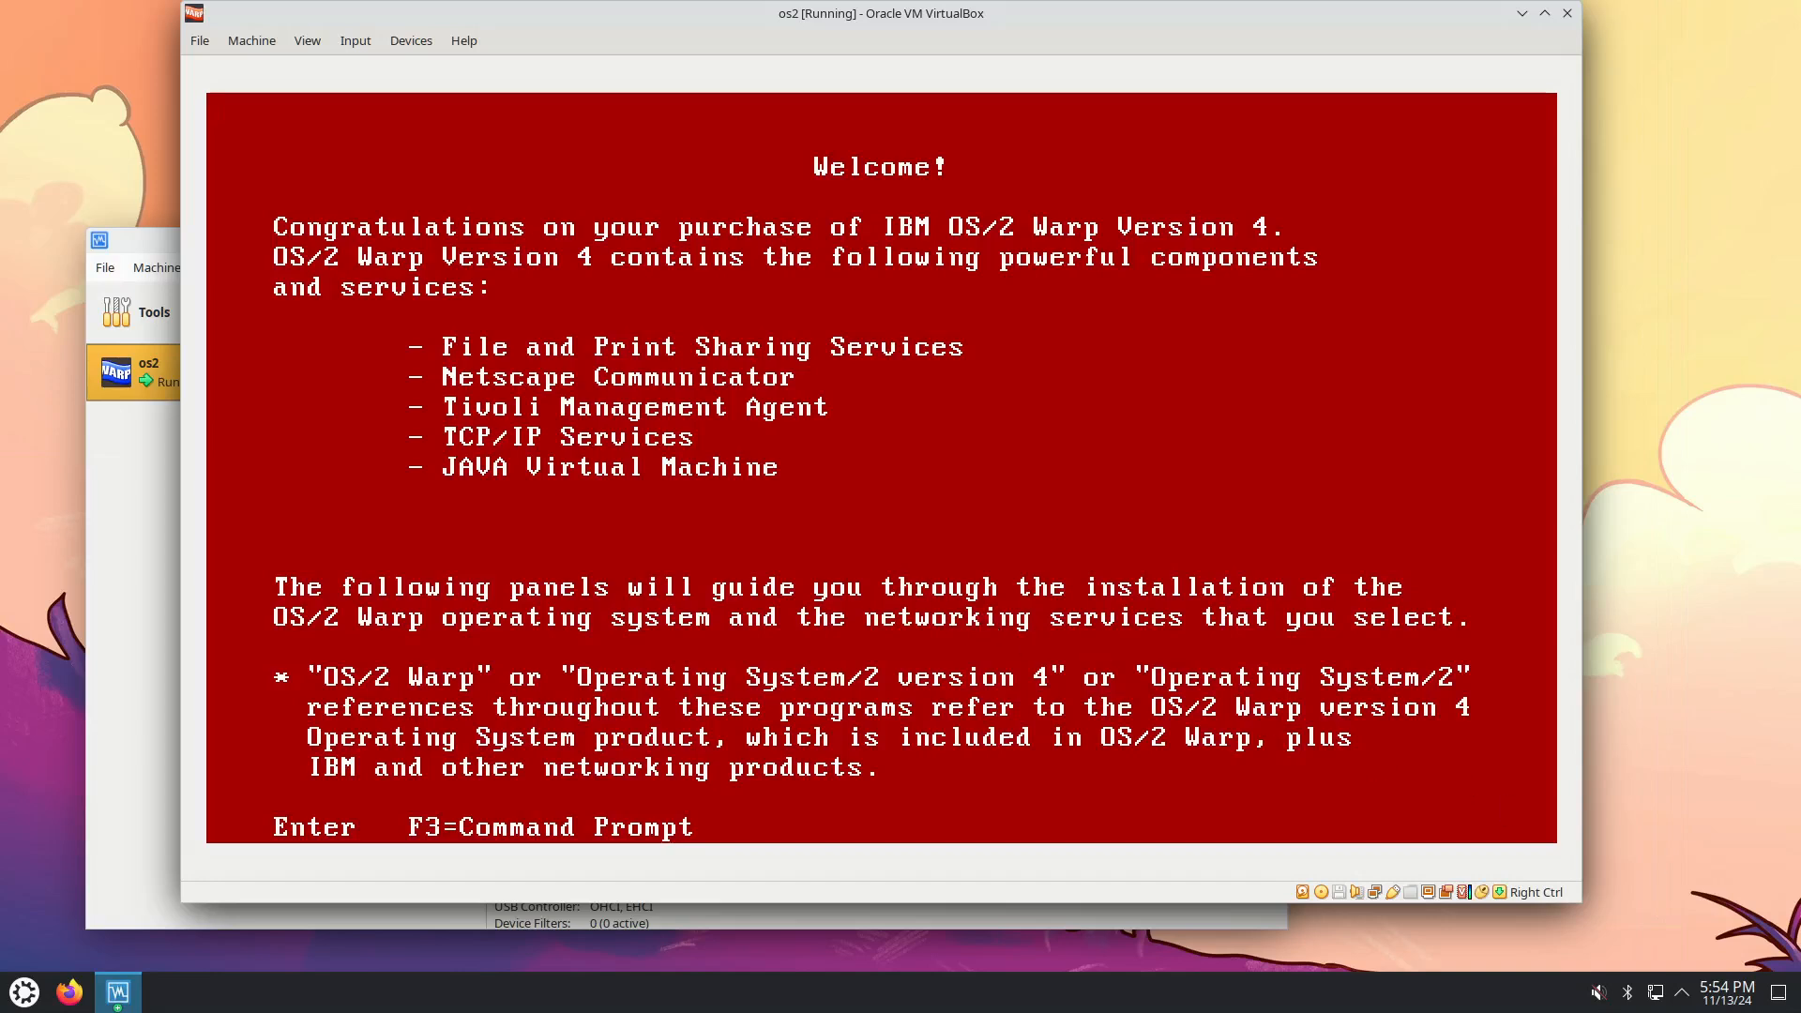
Pass the Welcome and phases screens, choose to modify volumes, and accept the size warnings.
{"action": "key", "text": "Return"}
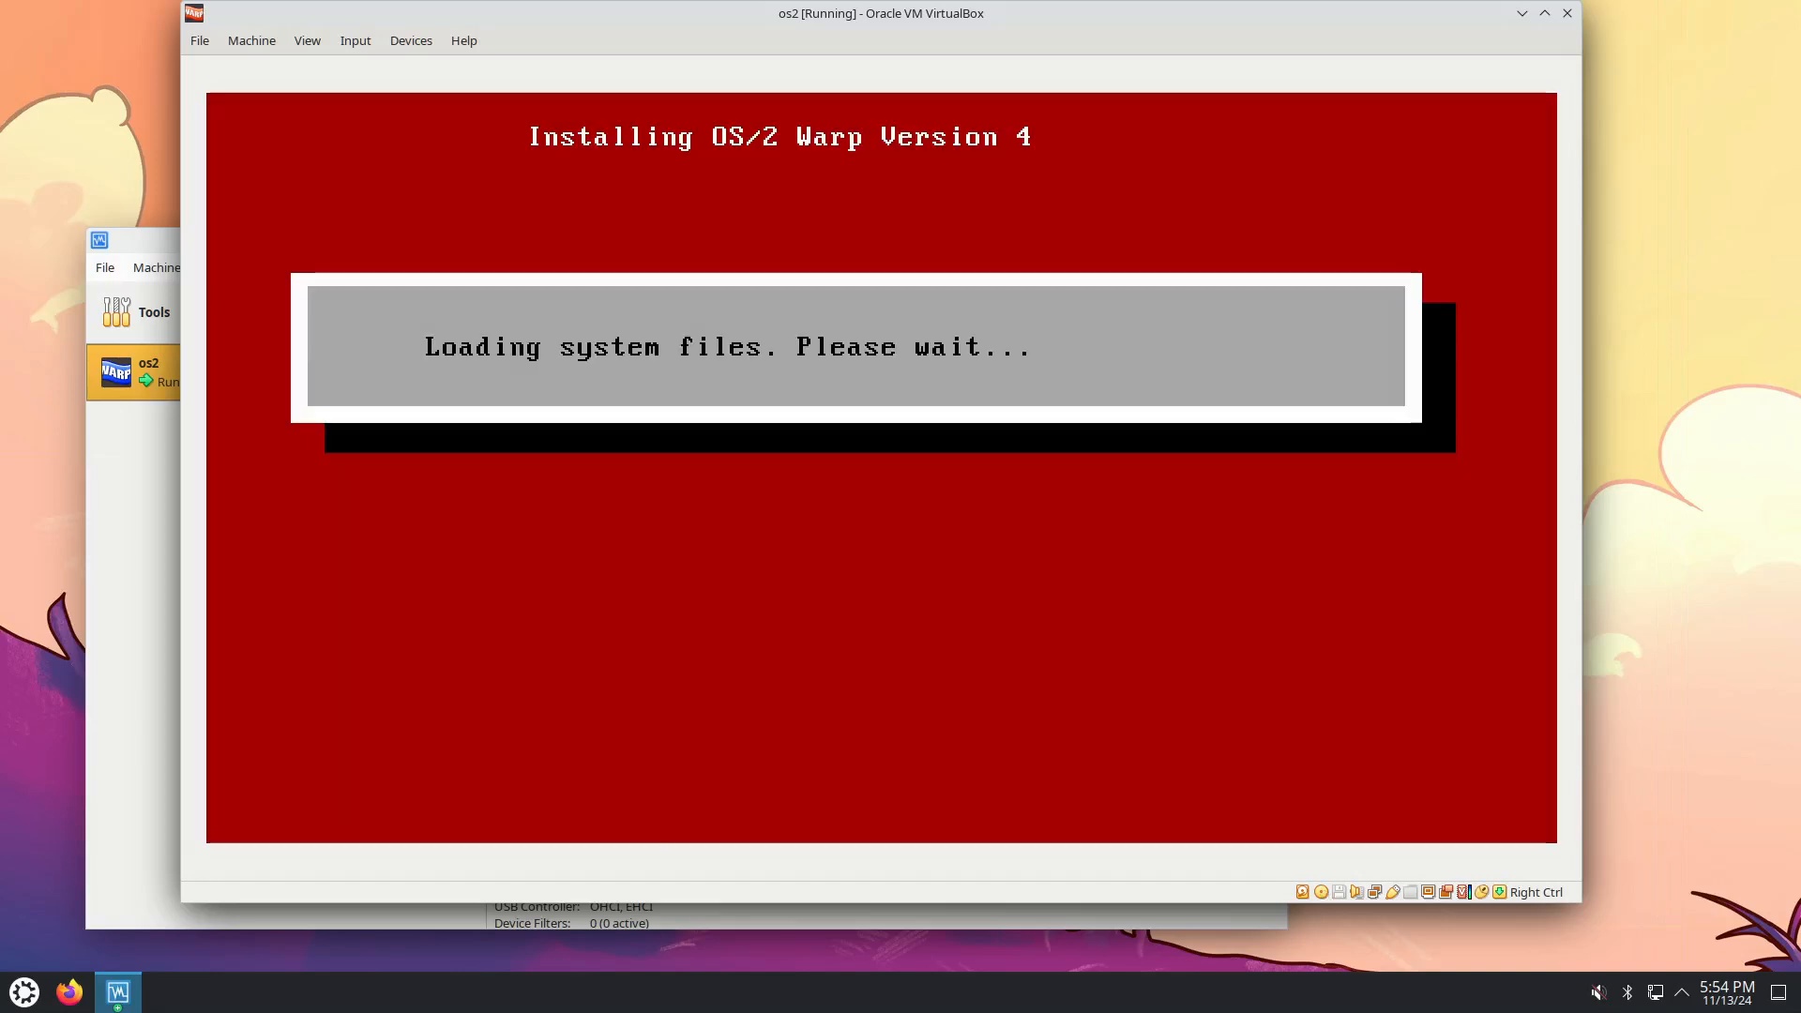
{"action": "key", "text": "Return"}
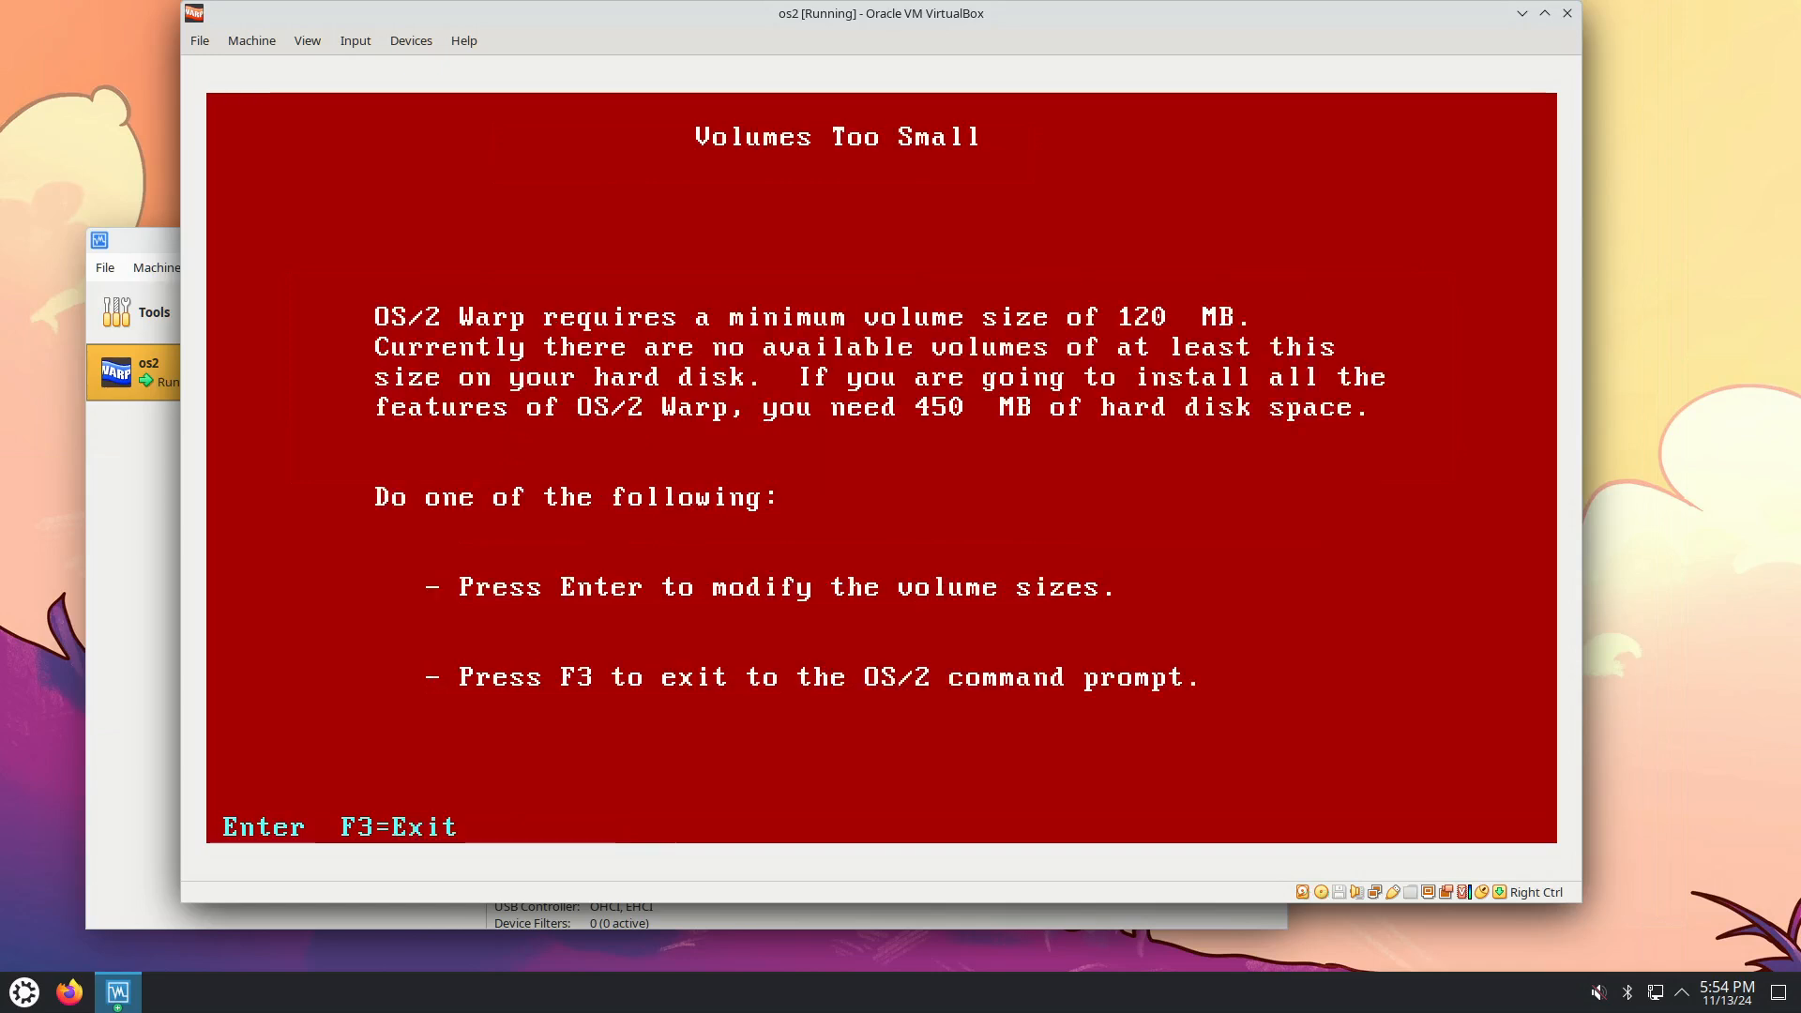
{"action": "key", "text": "Return"}
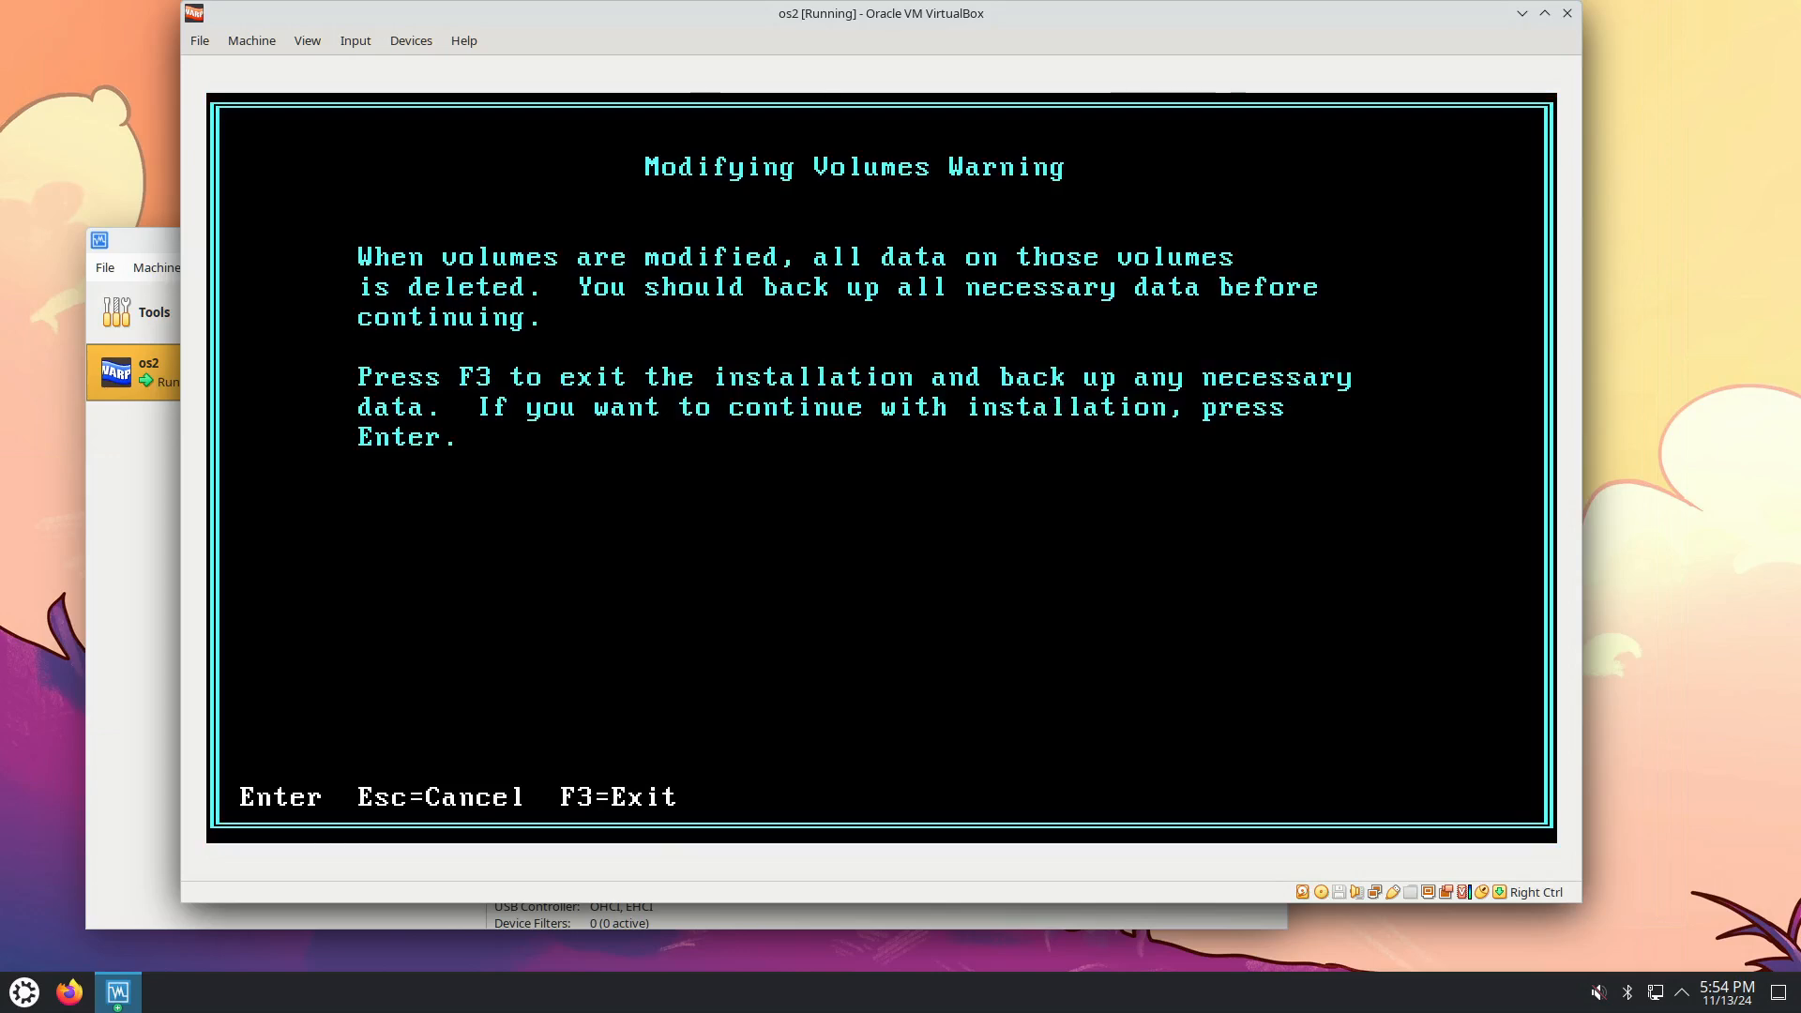
{"action": "key", "text": "Return"}
{"action": "key", "text": "Return"}
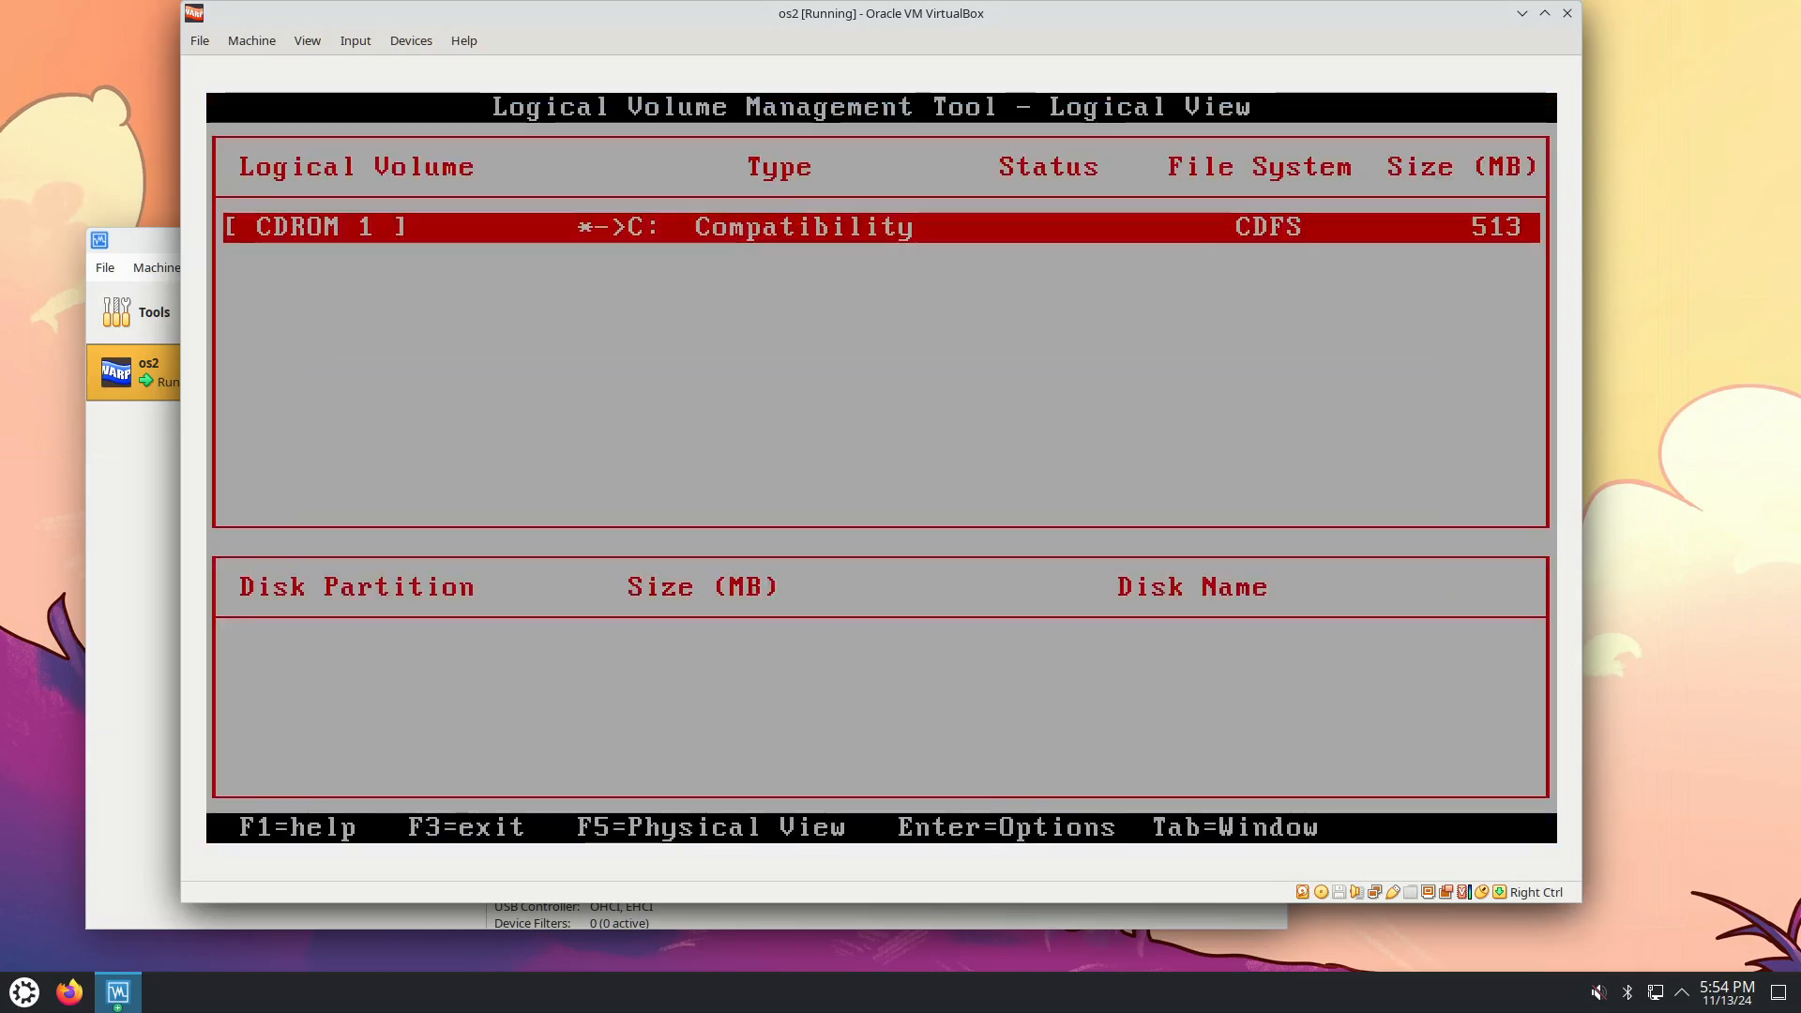
{"action": "key", "text": "Return"}
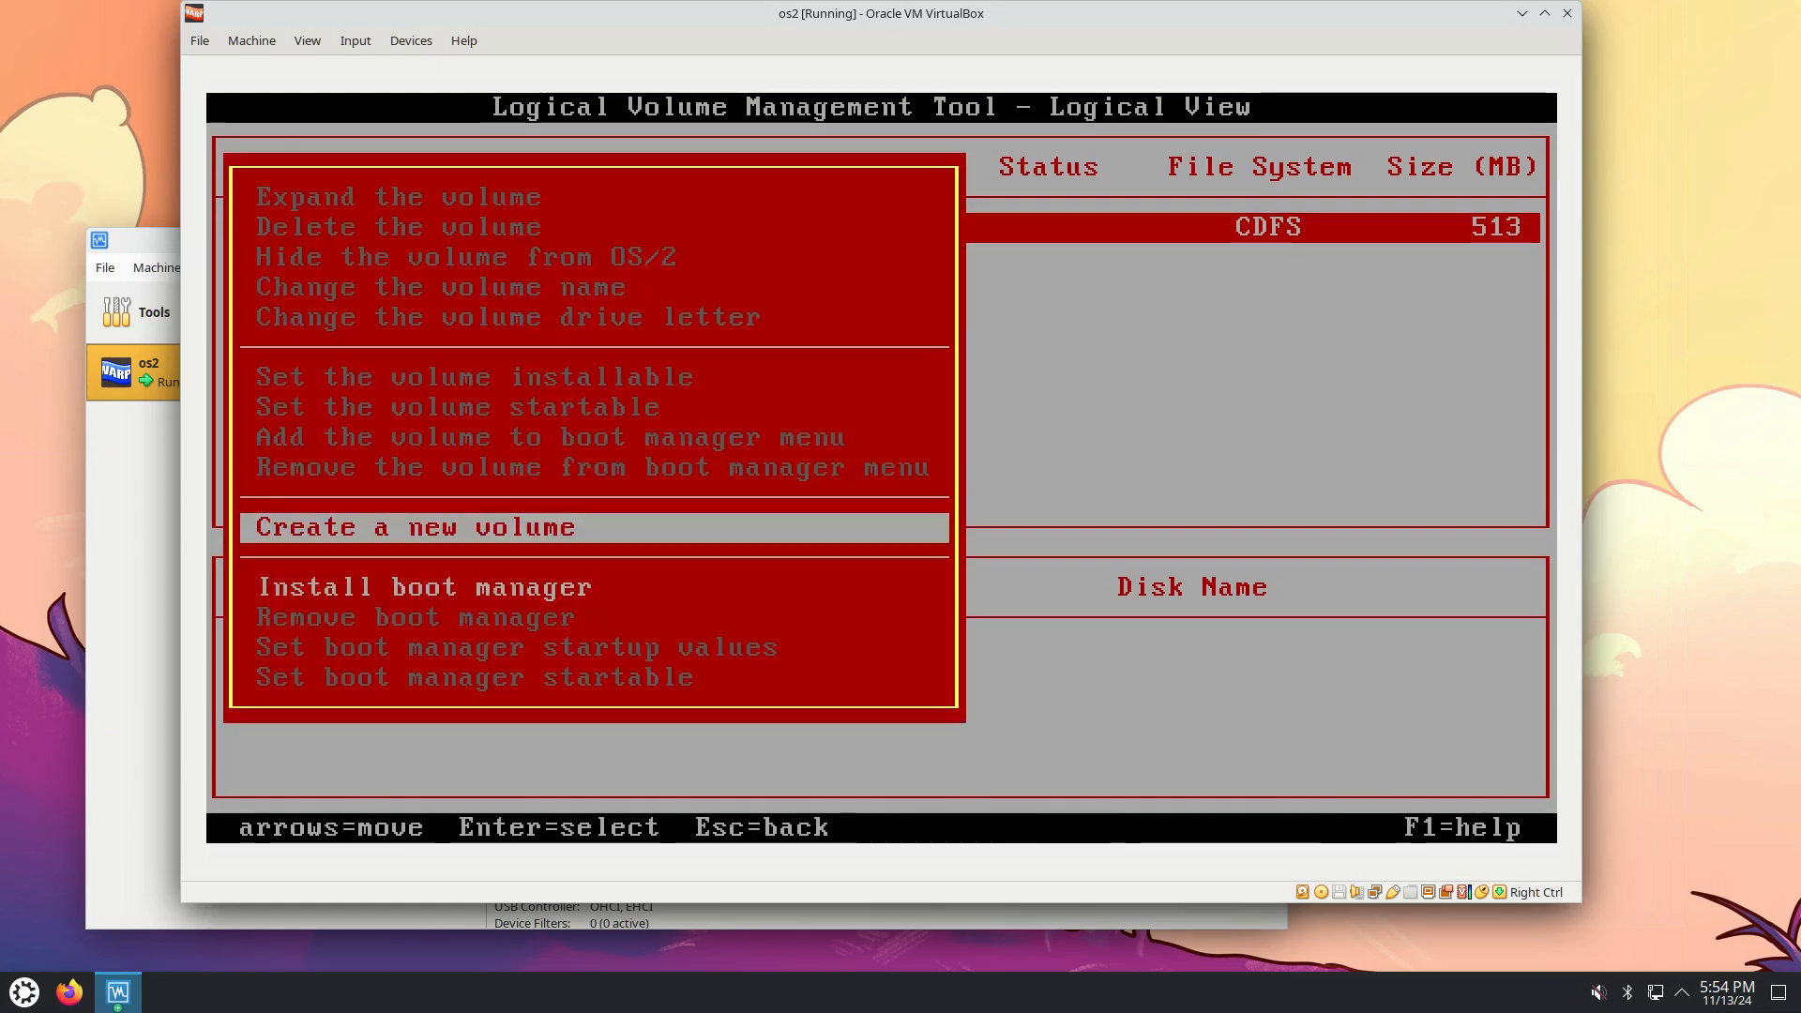
Browse the LVM volume options and return to Create a new volume.
{"action": "key", "text": "Down"}
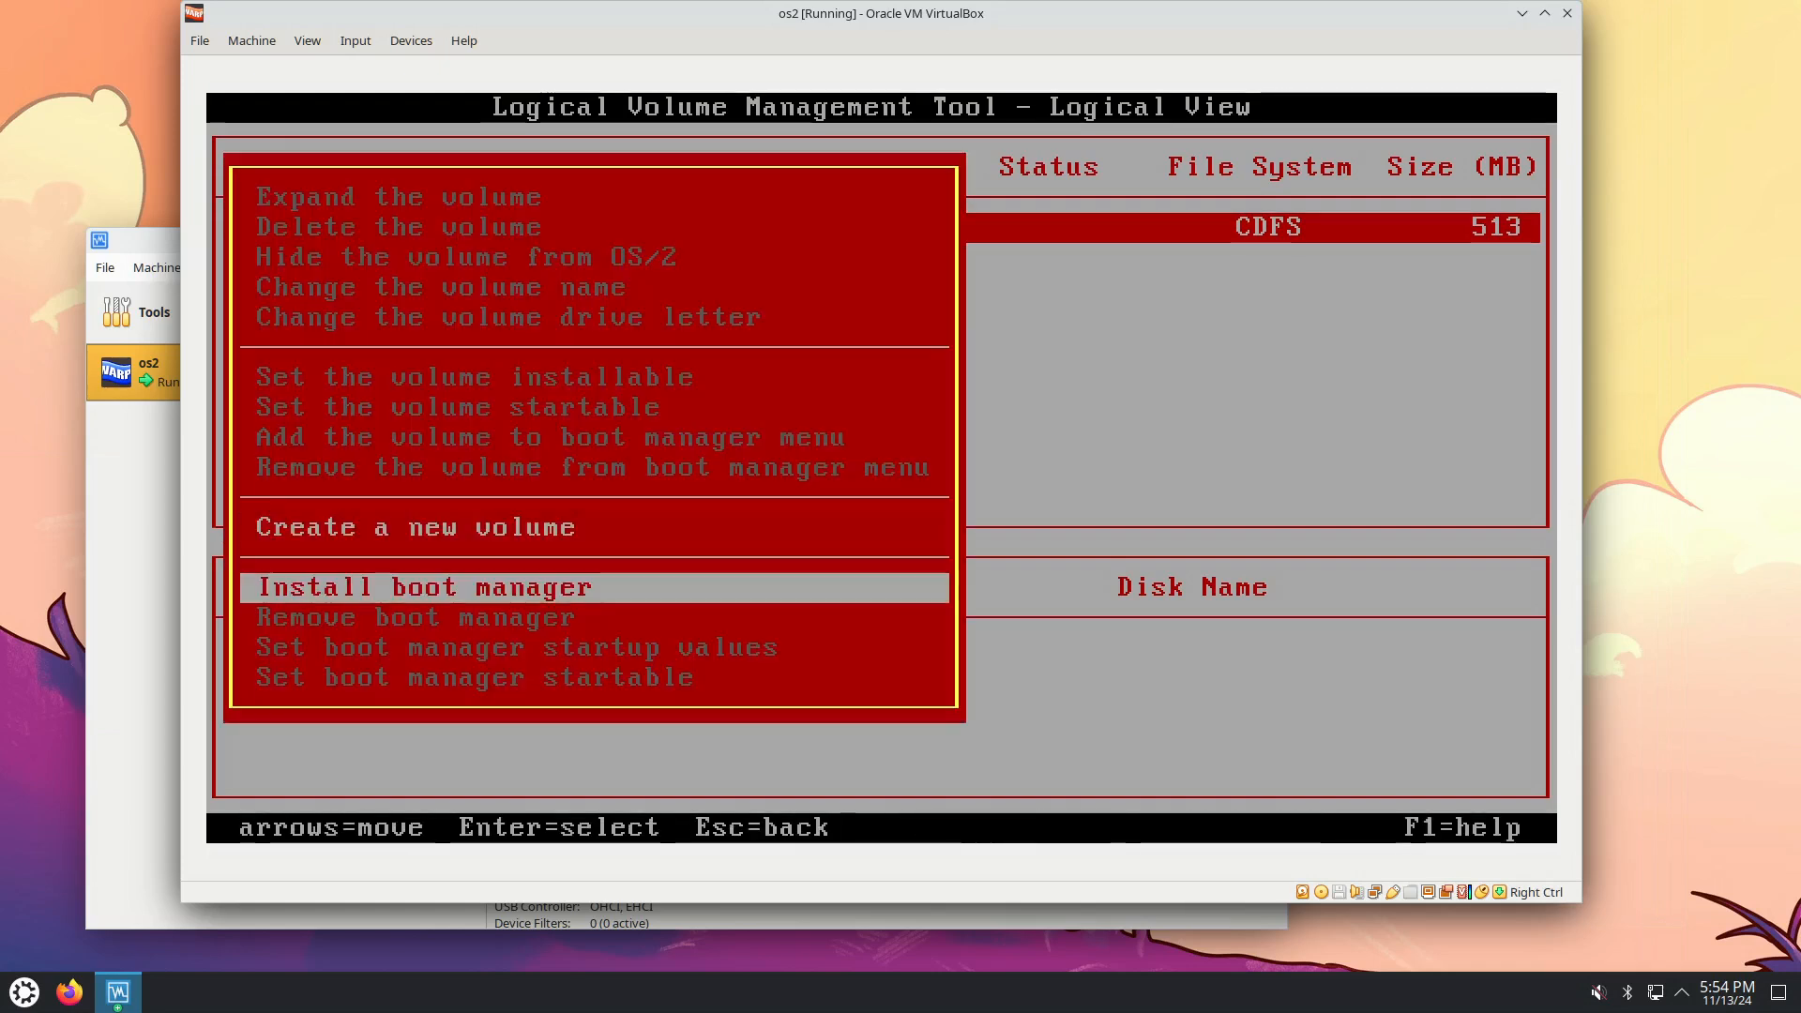
{"action": "key", "text": "Return"}
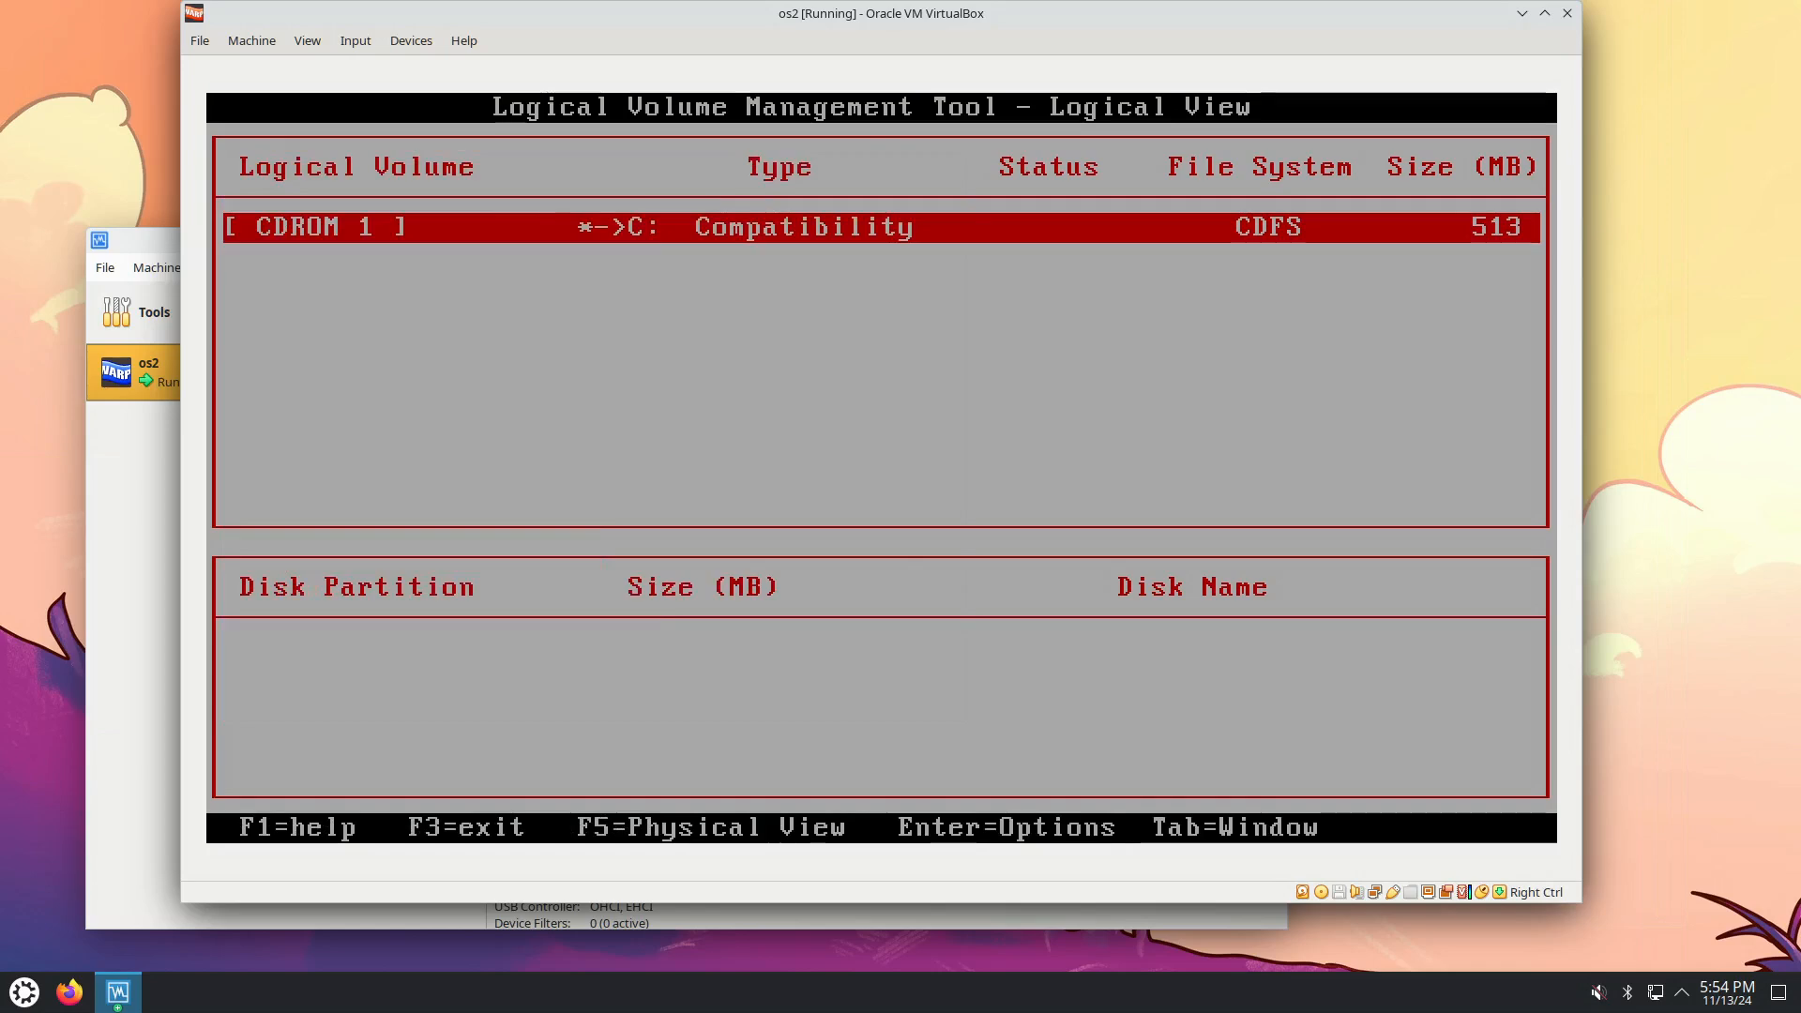
{"action": "key", "text": "Return"}
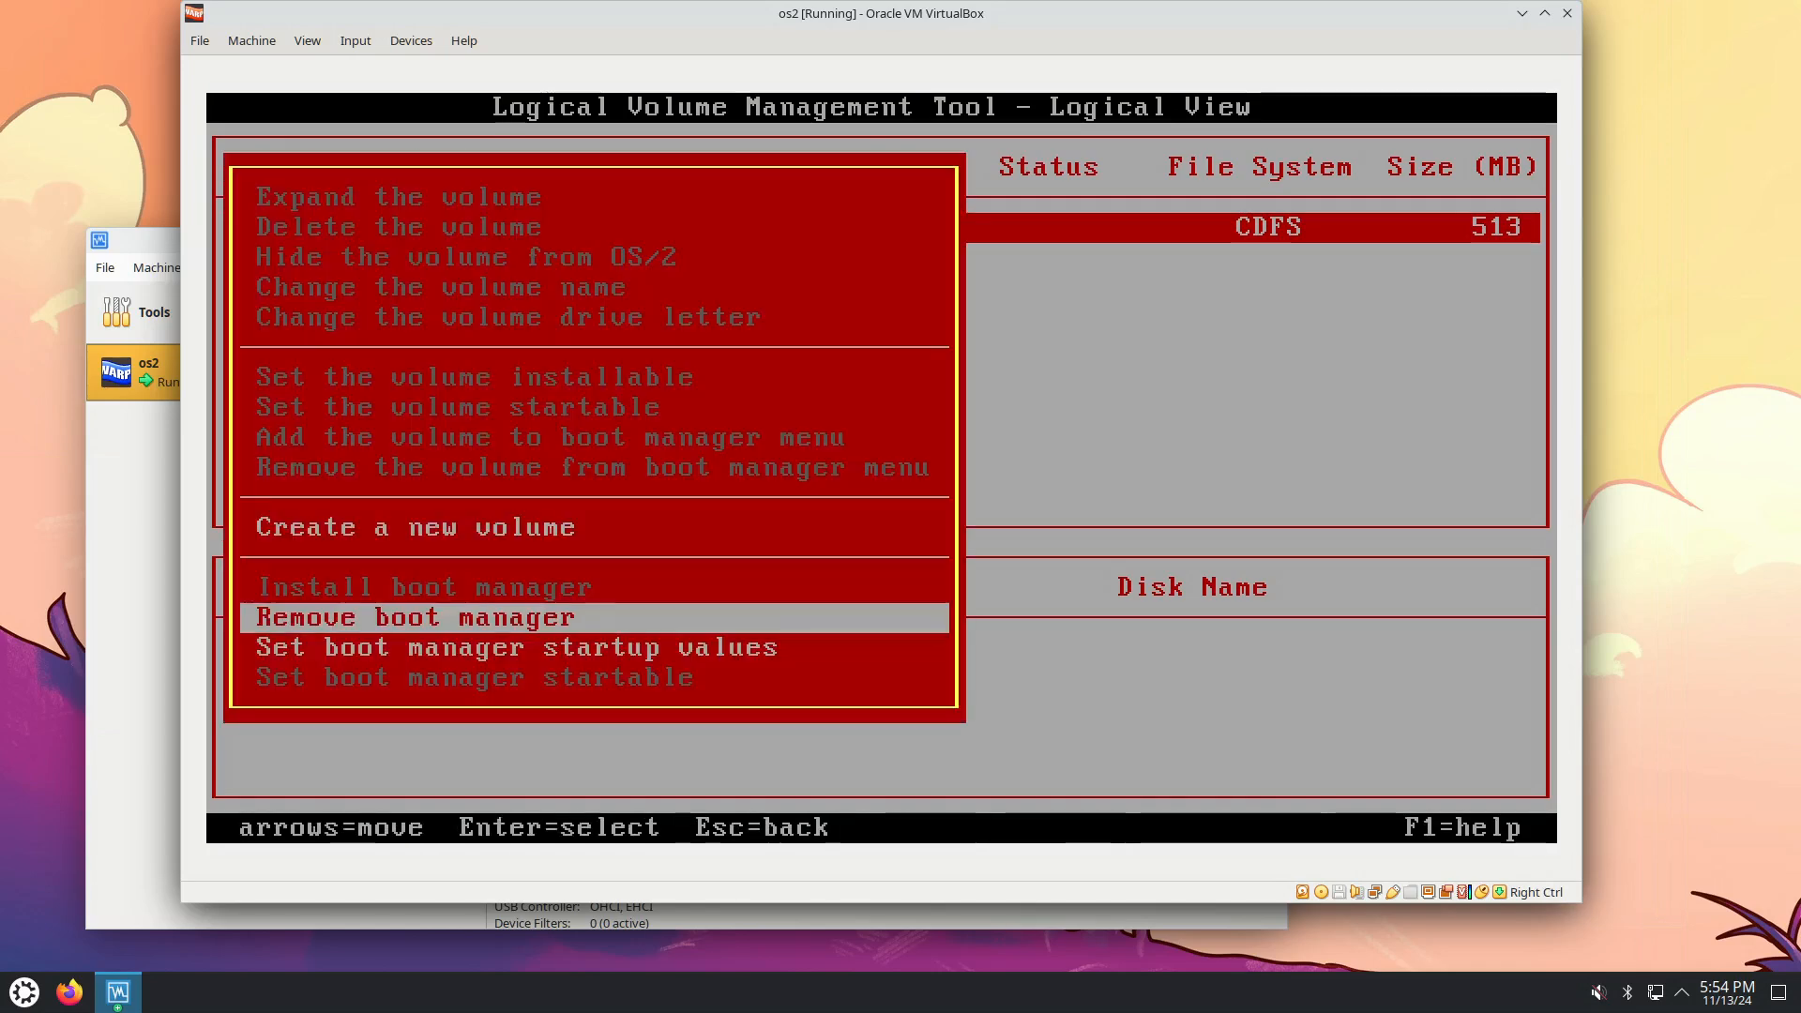
{"action": "key", "text": "Up"}
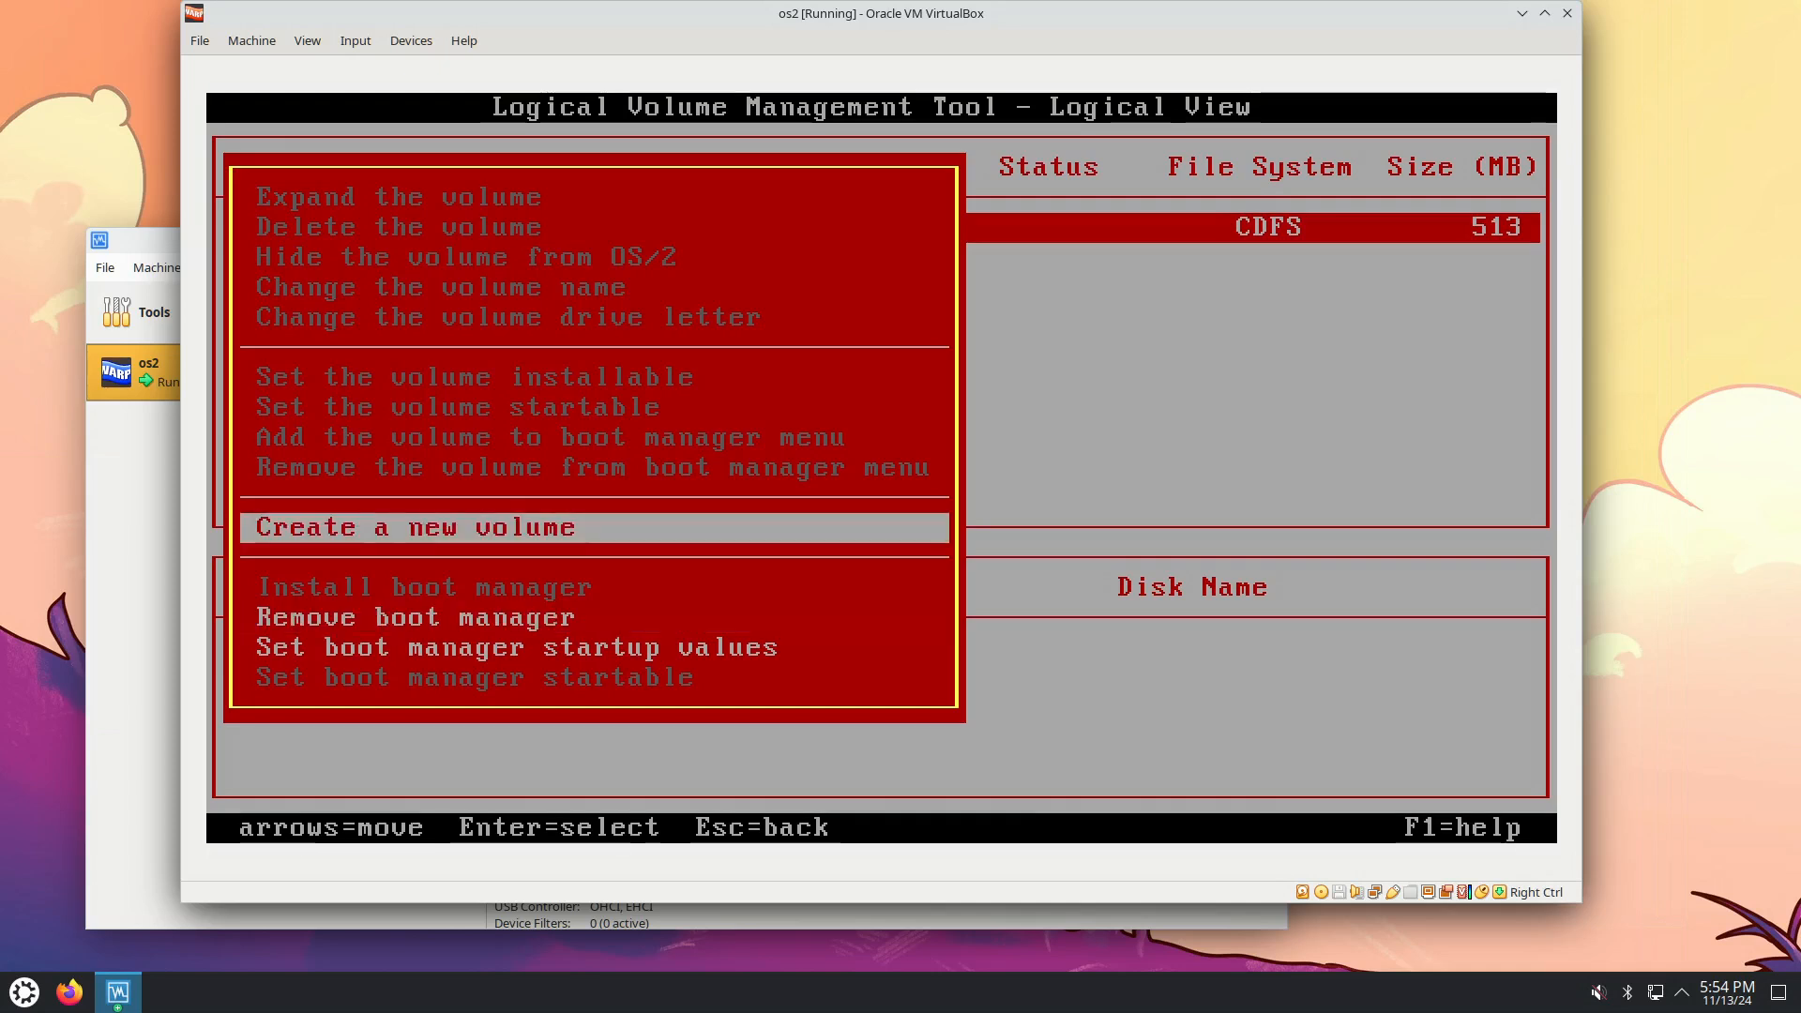
Create a bootable-capable volume on drive D: named aa.
{"action": "key", "text": "Return"}
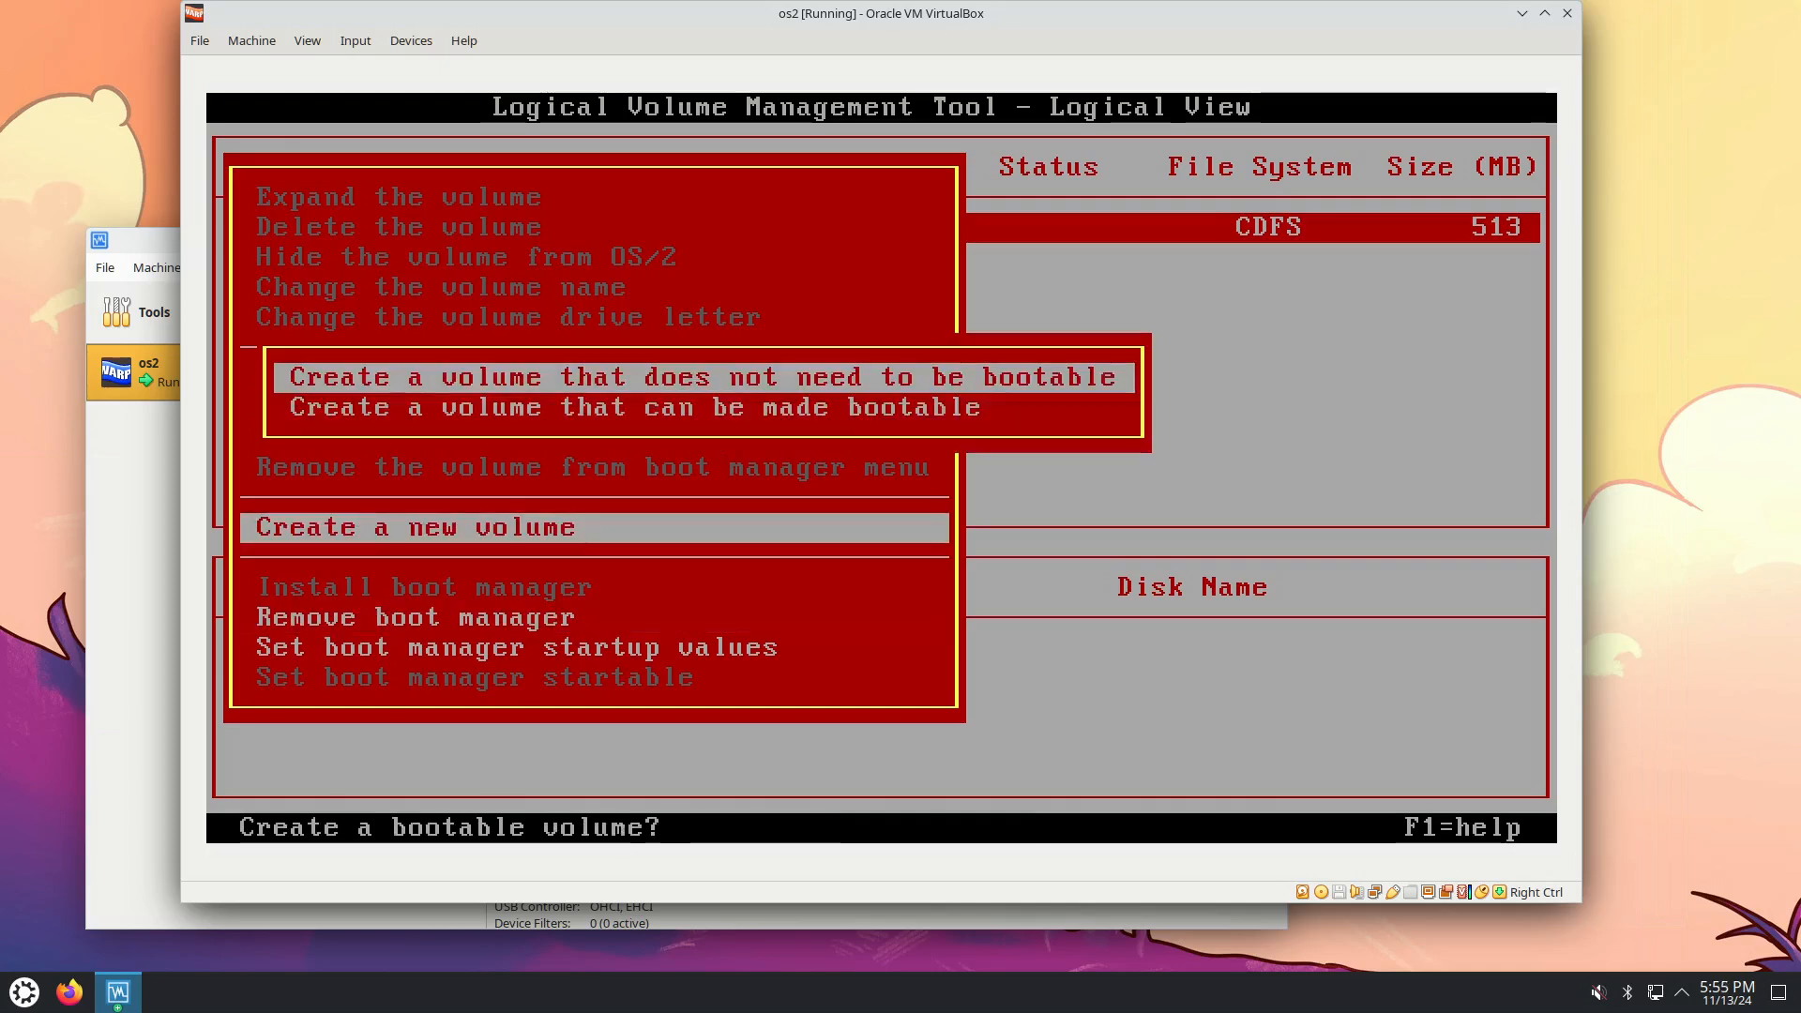
{"action": "key", "text": "Down"}
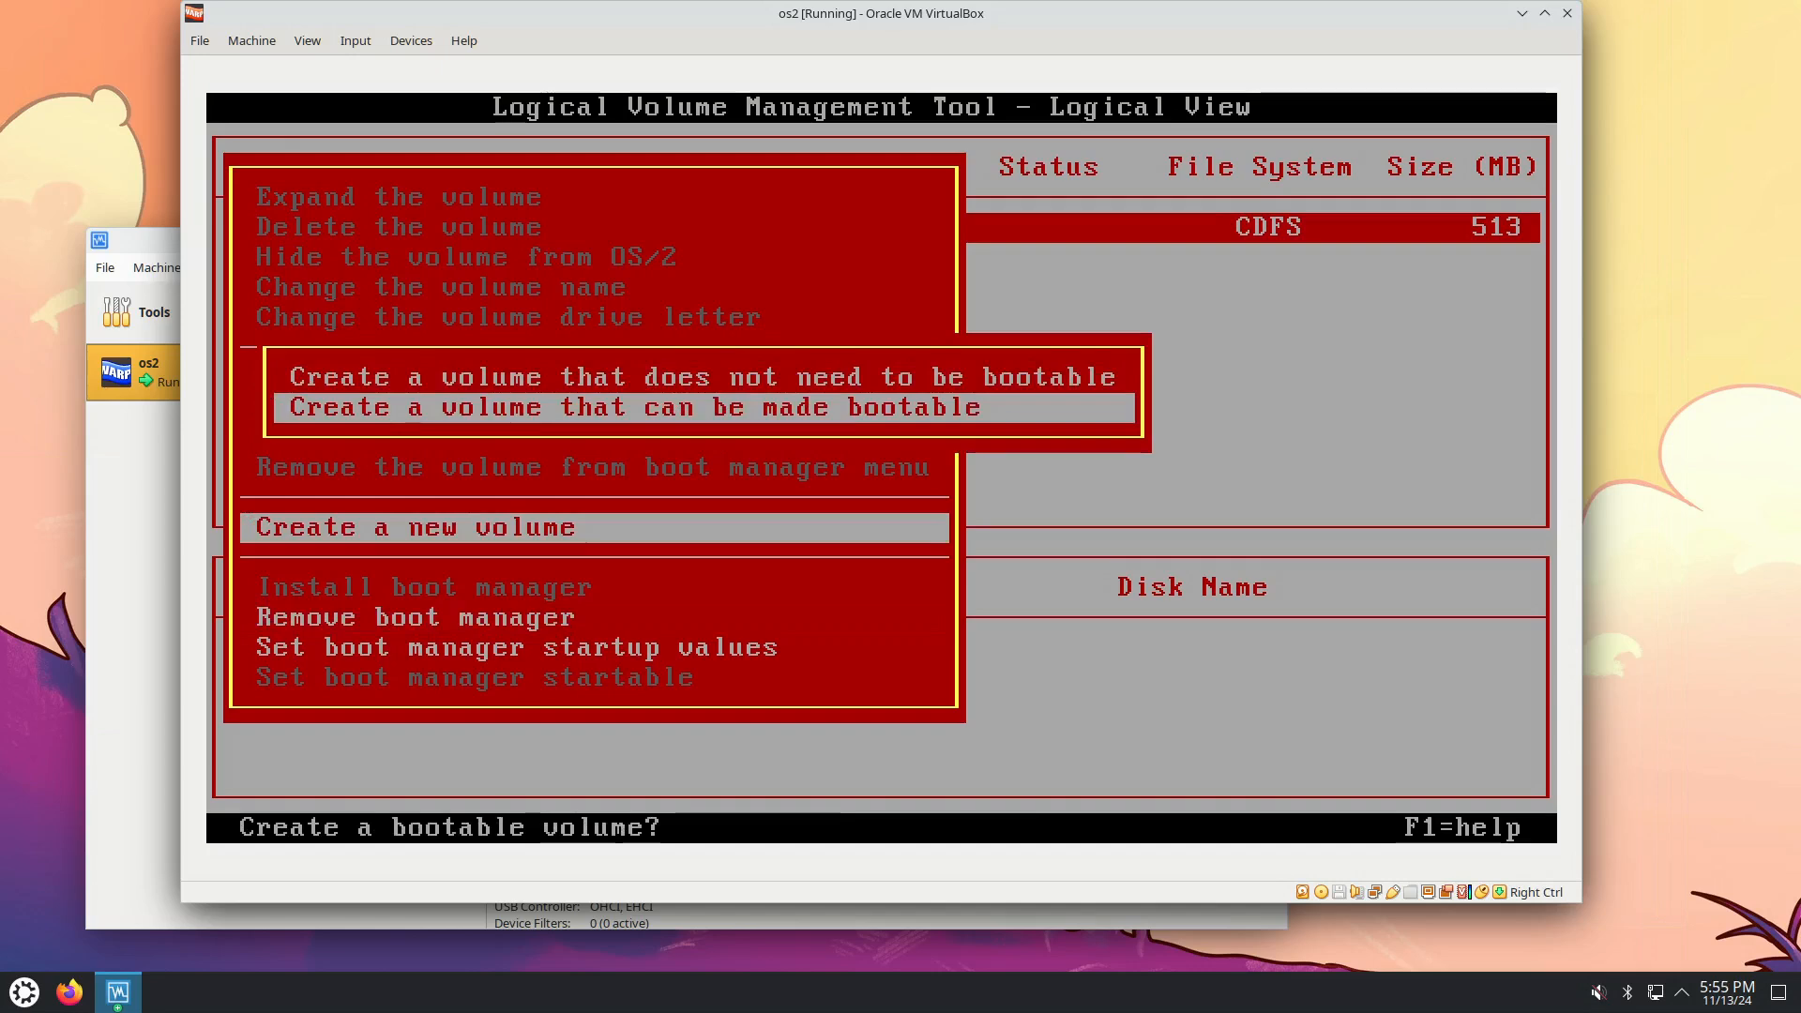
{"action": "key", "text": "Return"}
{"action": "key", "text": "Down"}
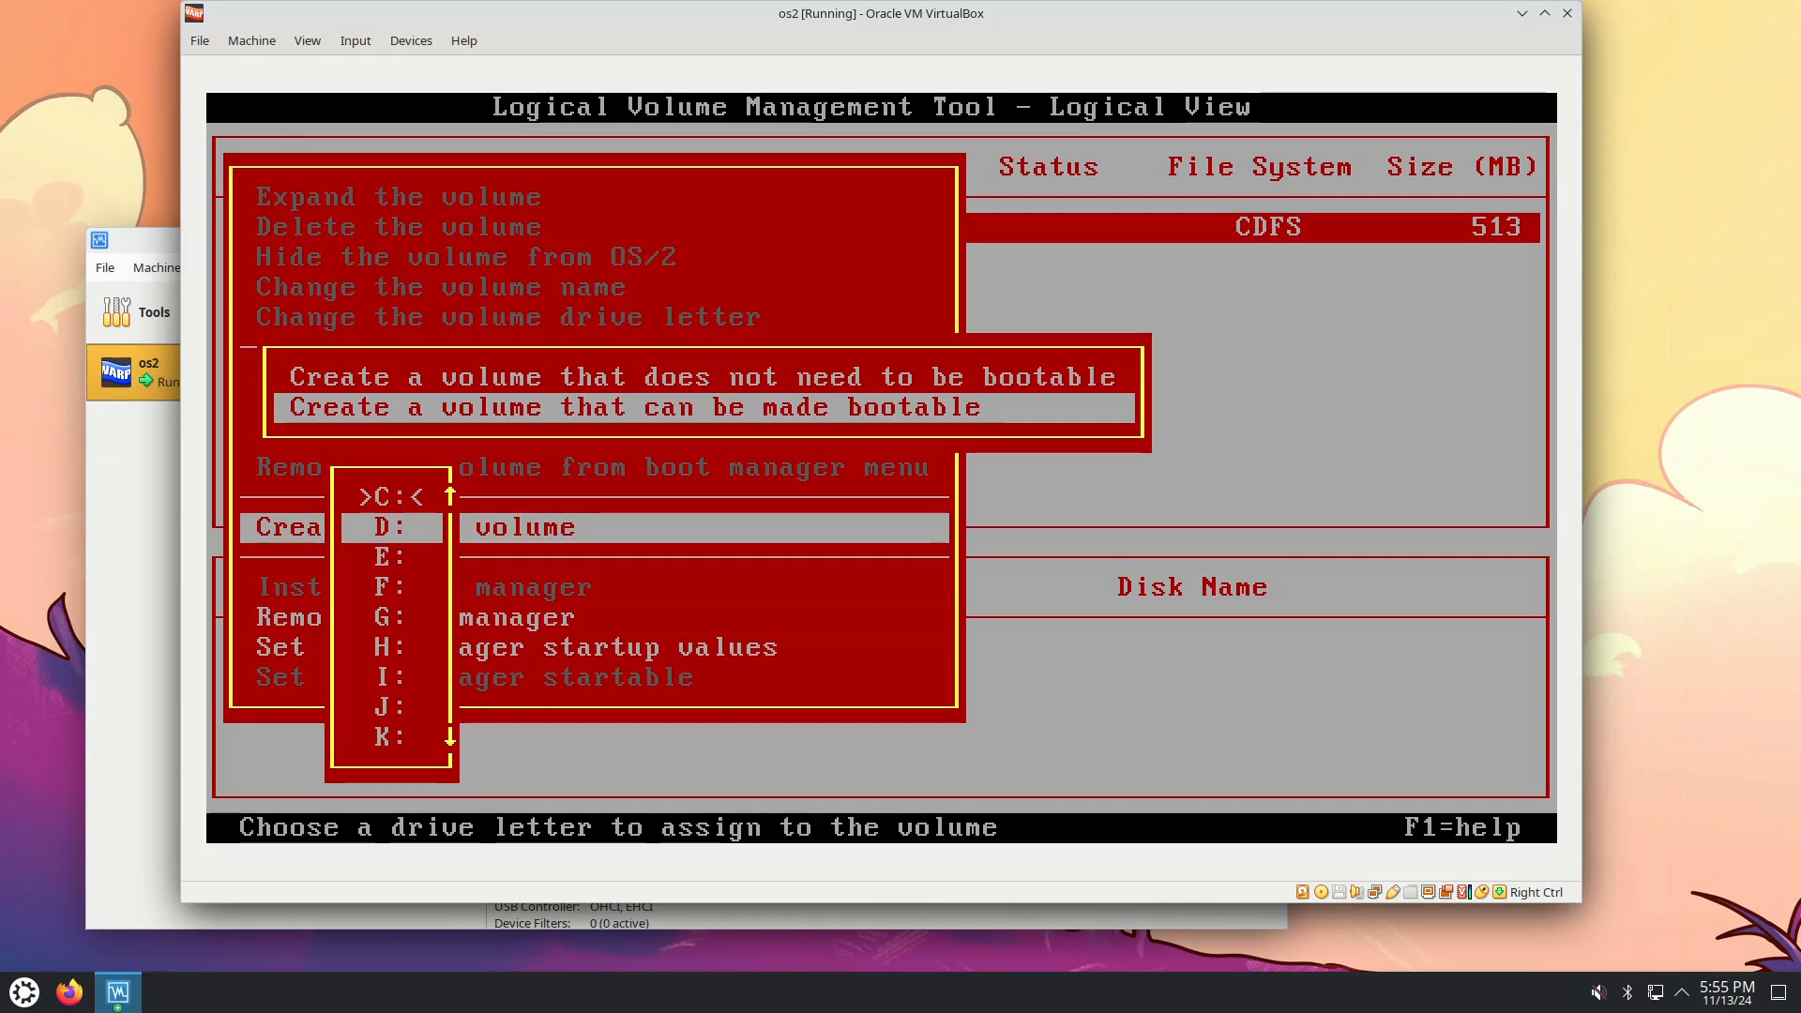
{"action": "key", "text": "Return"}
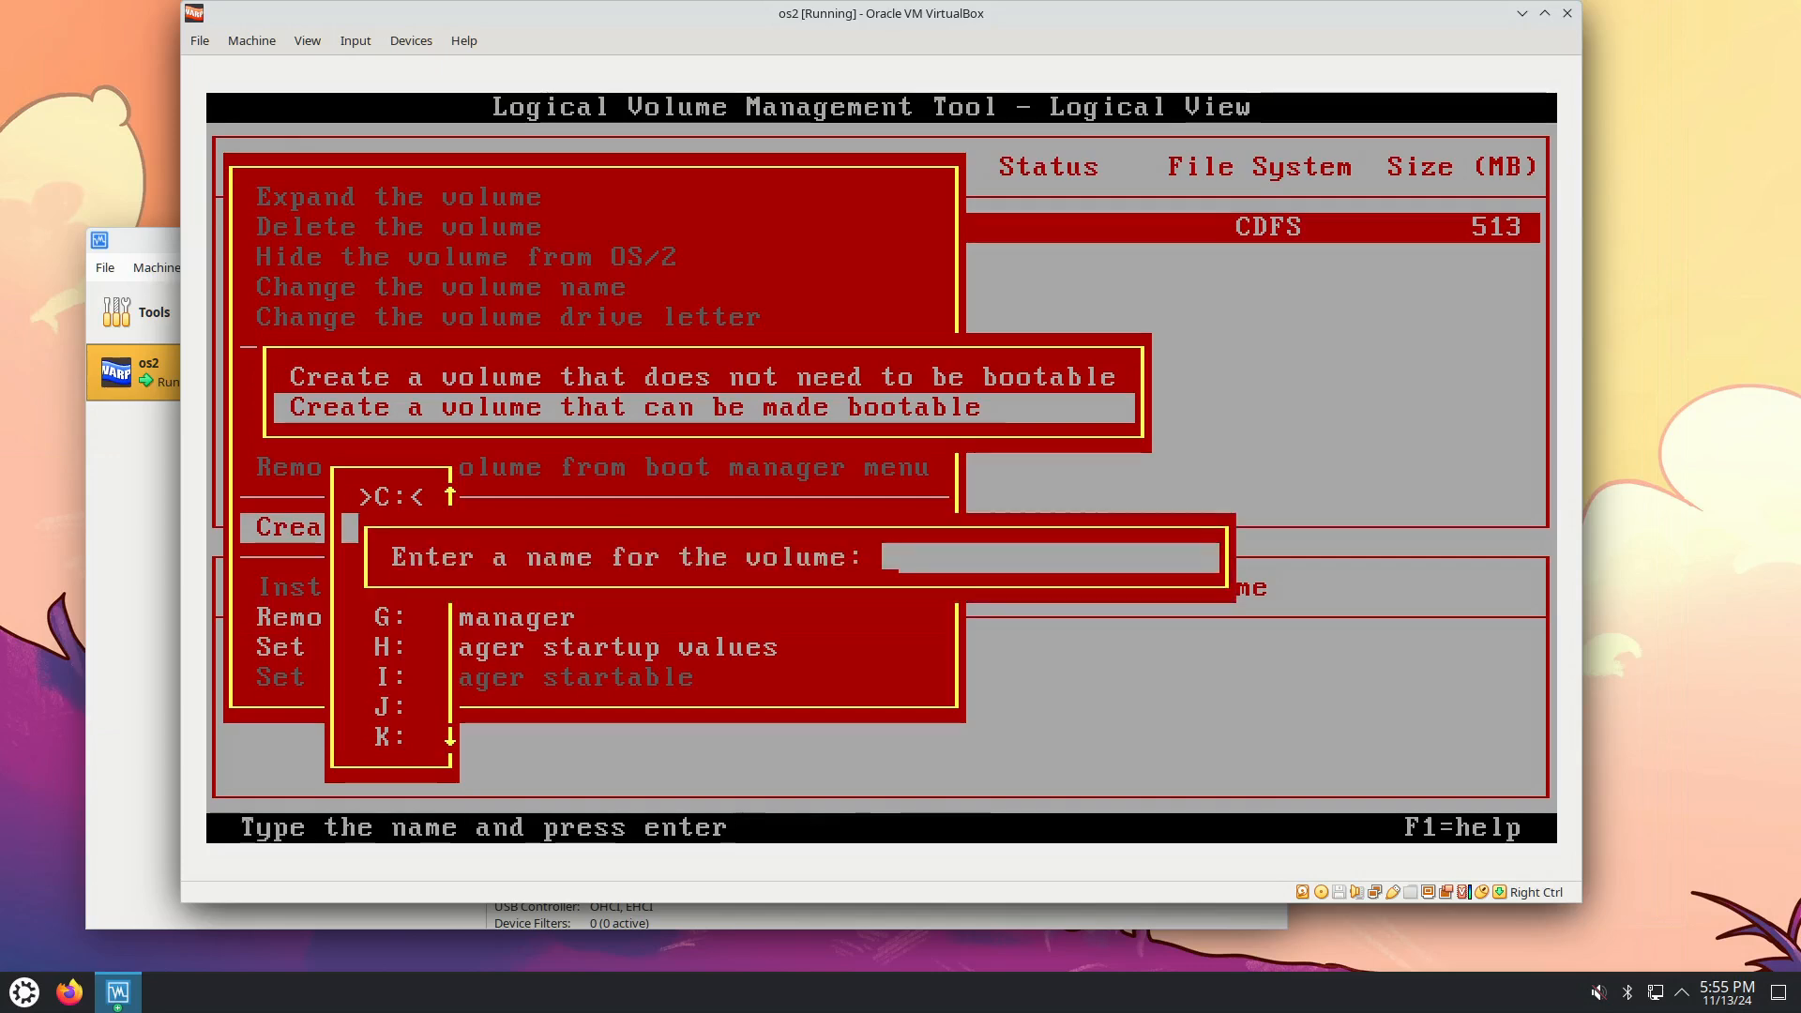
{"action": "type", "text": "aa"}
{"action": "key", "text": "Return"}
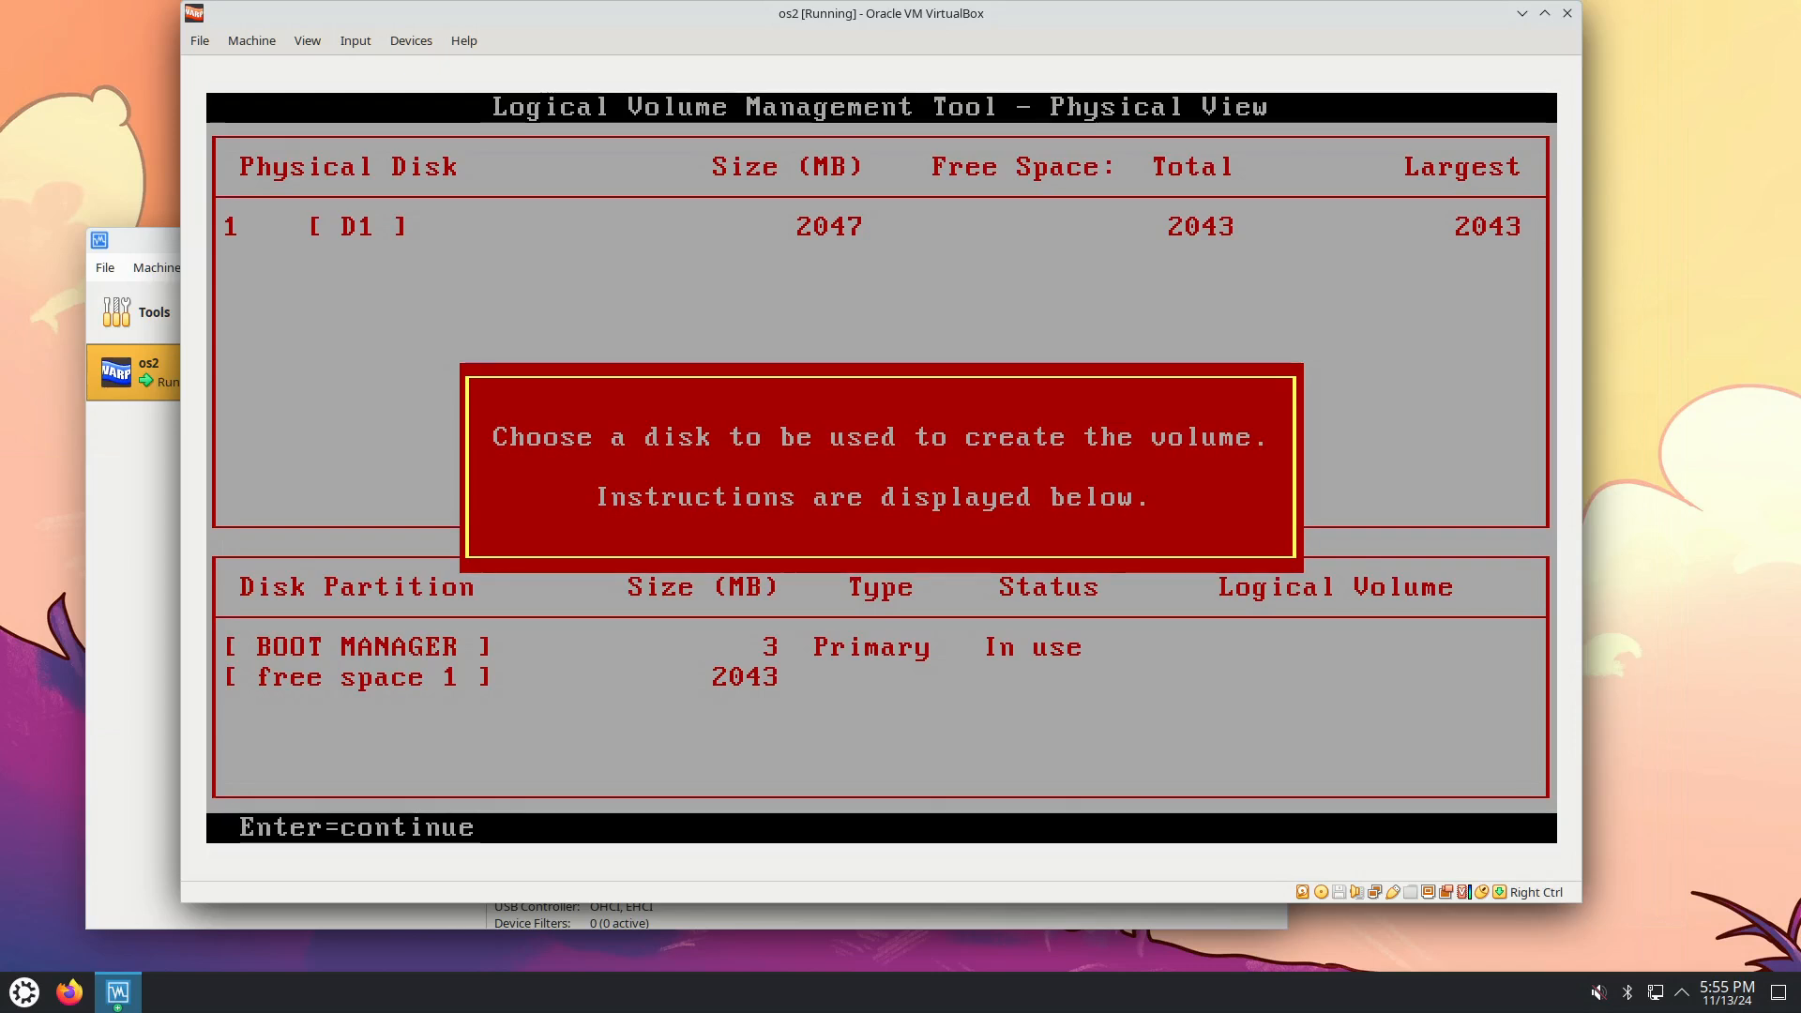
Allocate partition aa from free space 1 on disk D1 at the full 2043 MB.
{"action": "key", "text": "Return"}
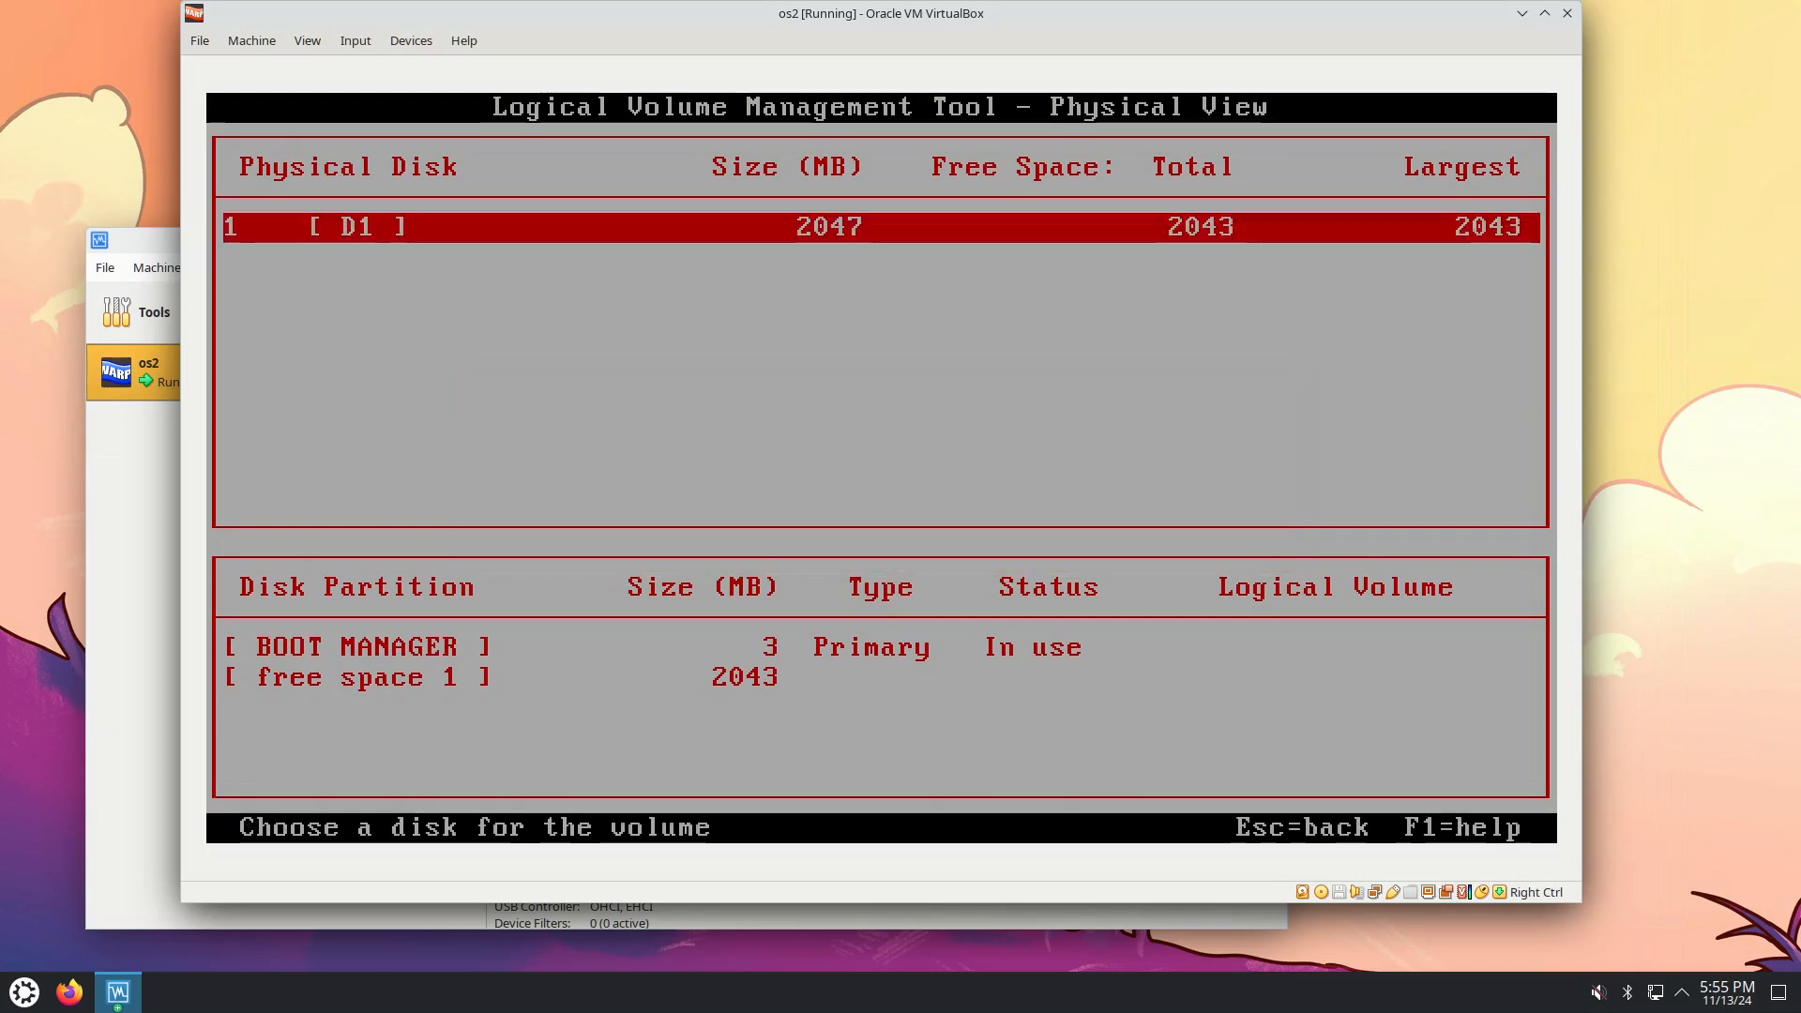
{"action": "key", "text": "Return"}
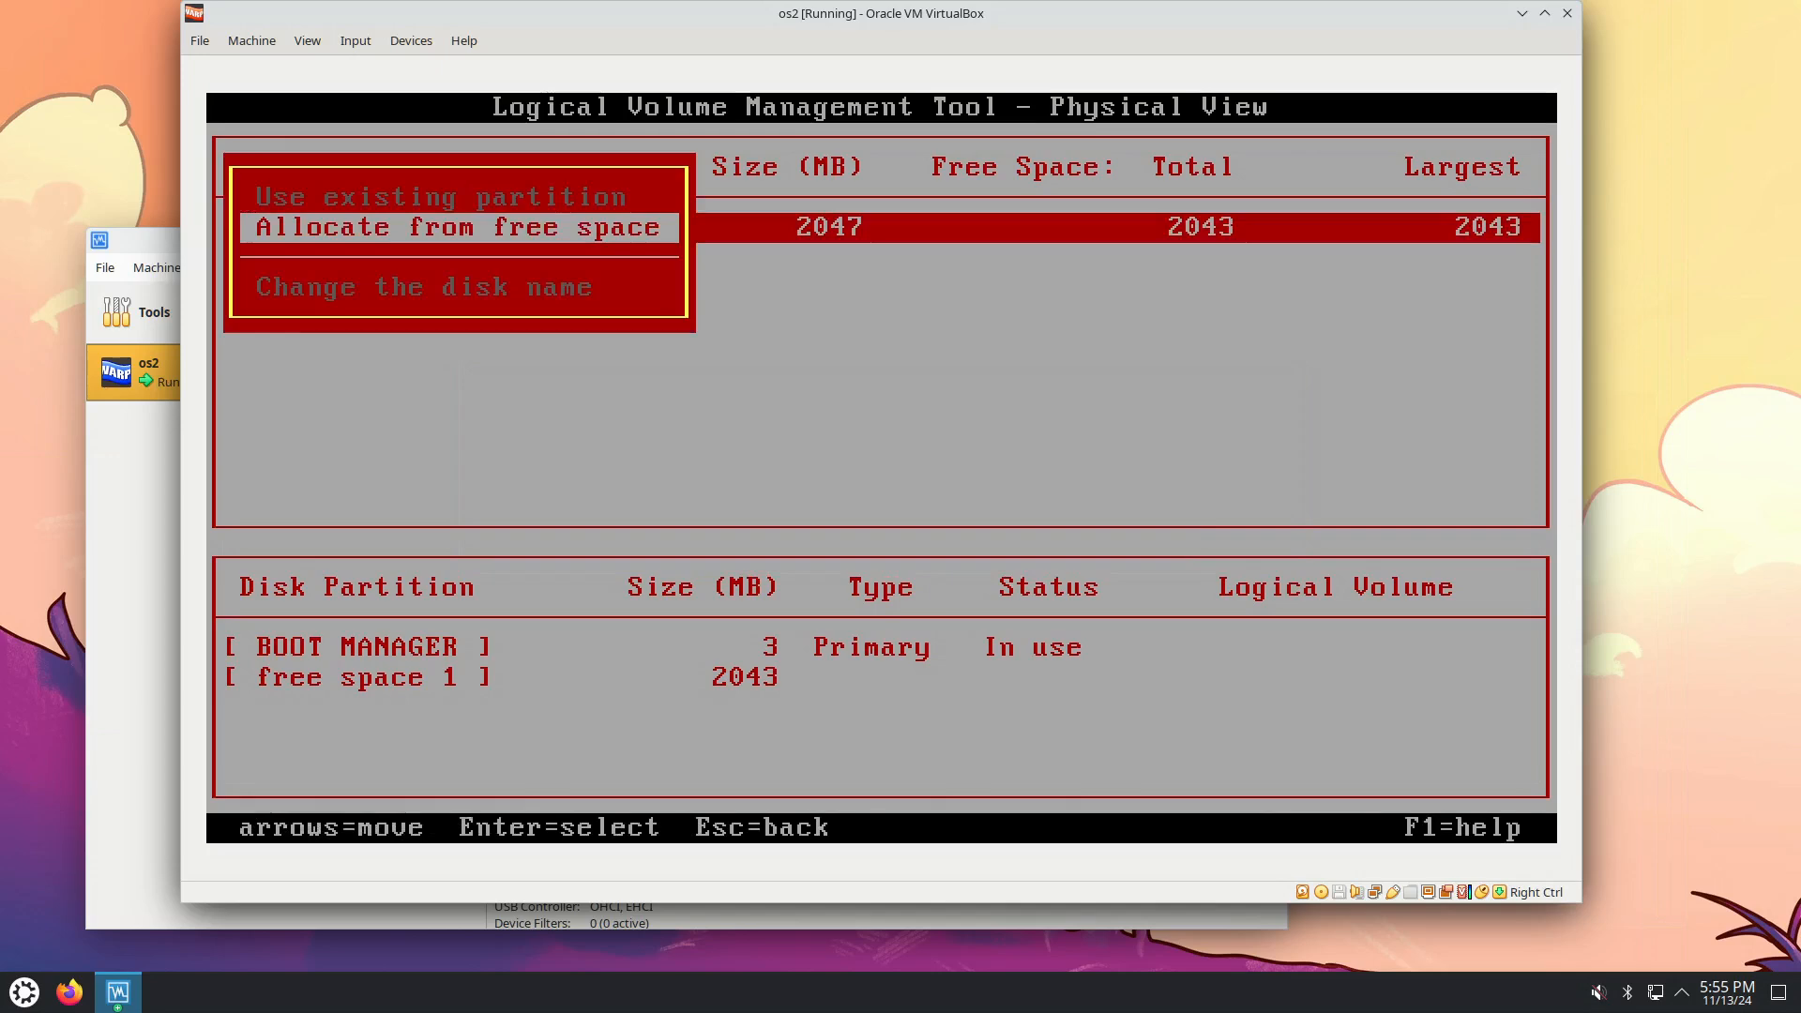
{"action": "key", "text": "Return"}
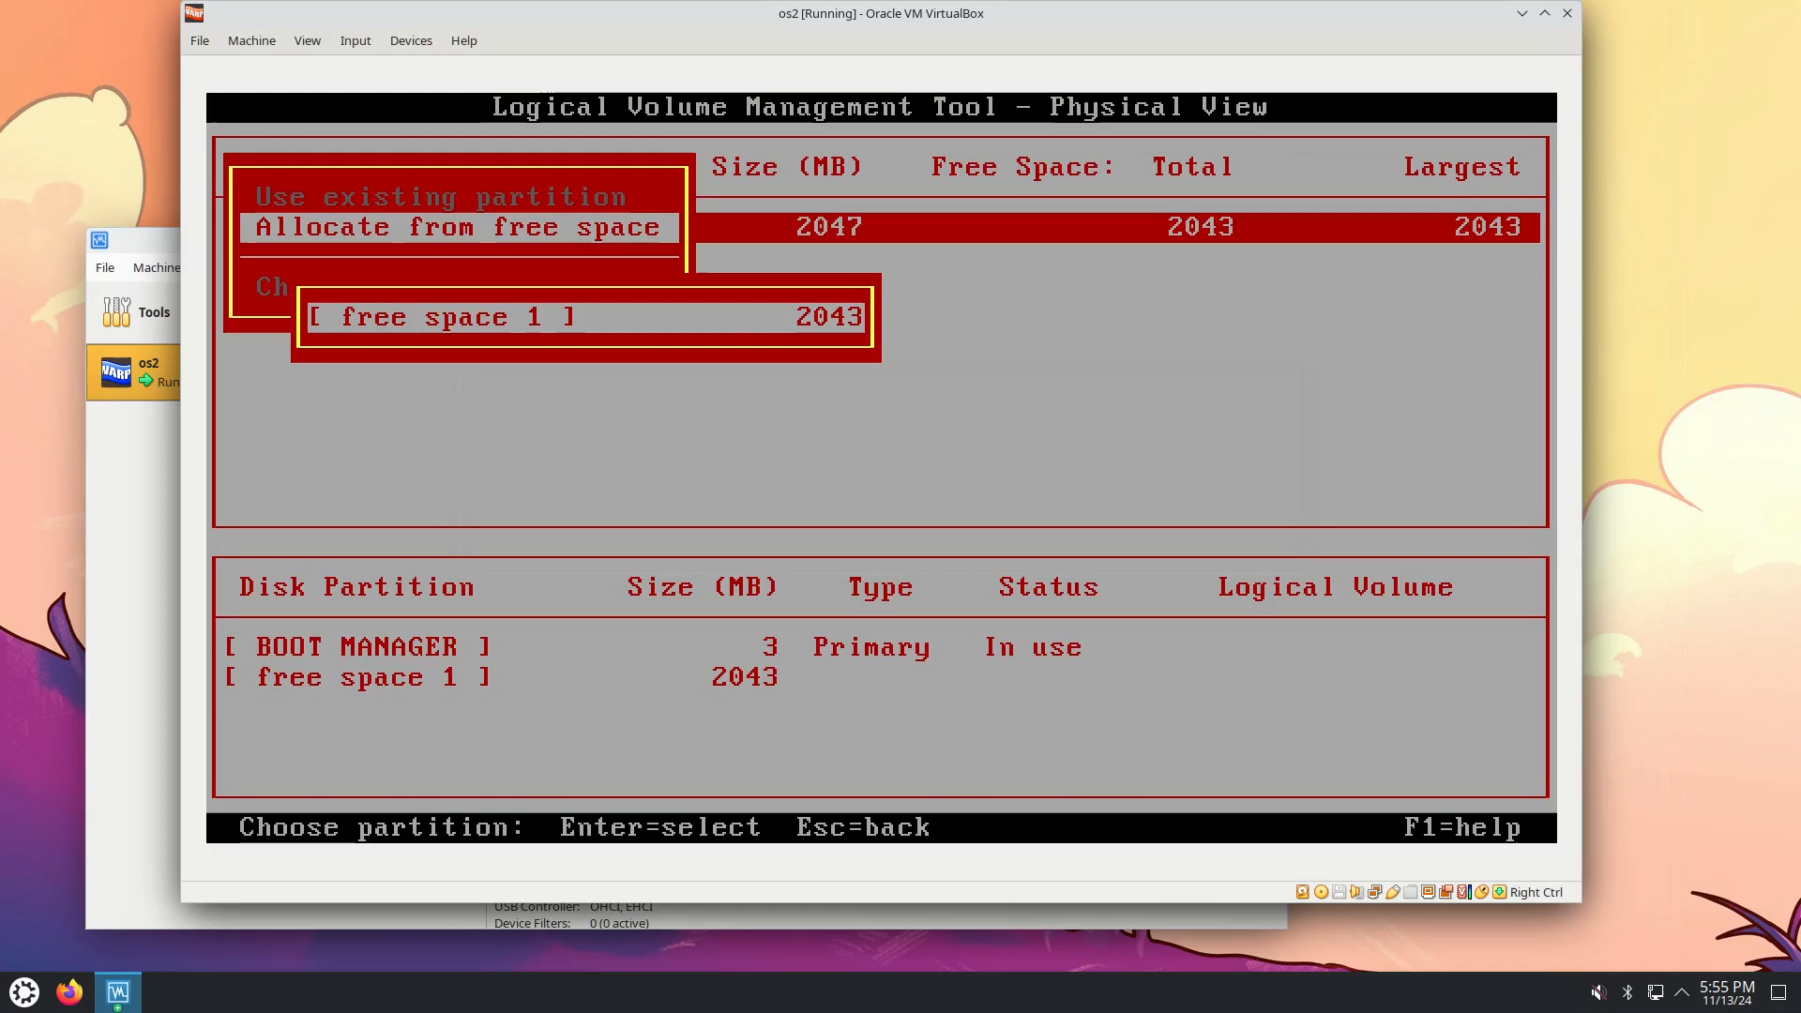
{"action": "key", "text": "Return"}
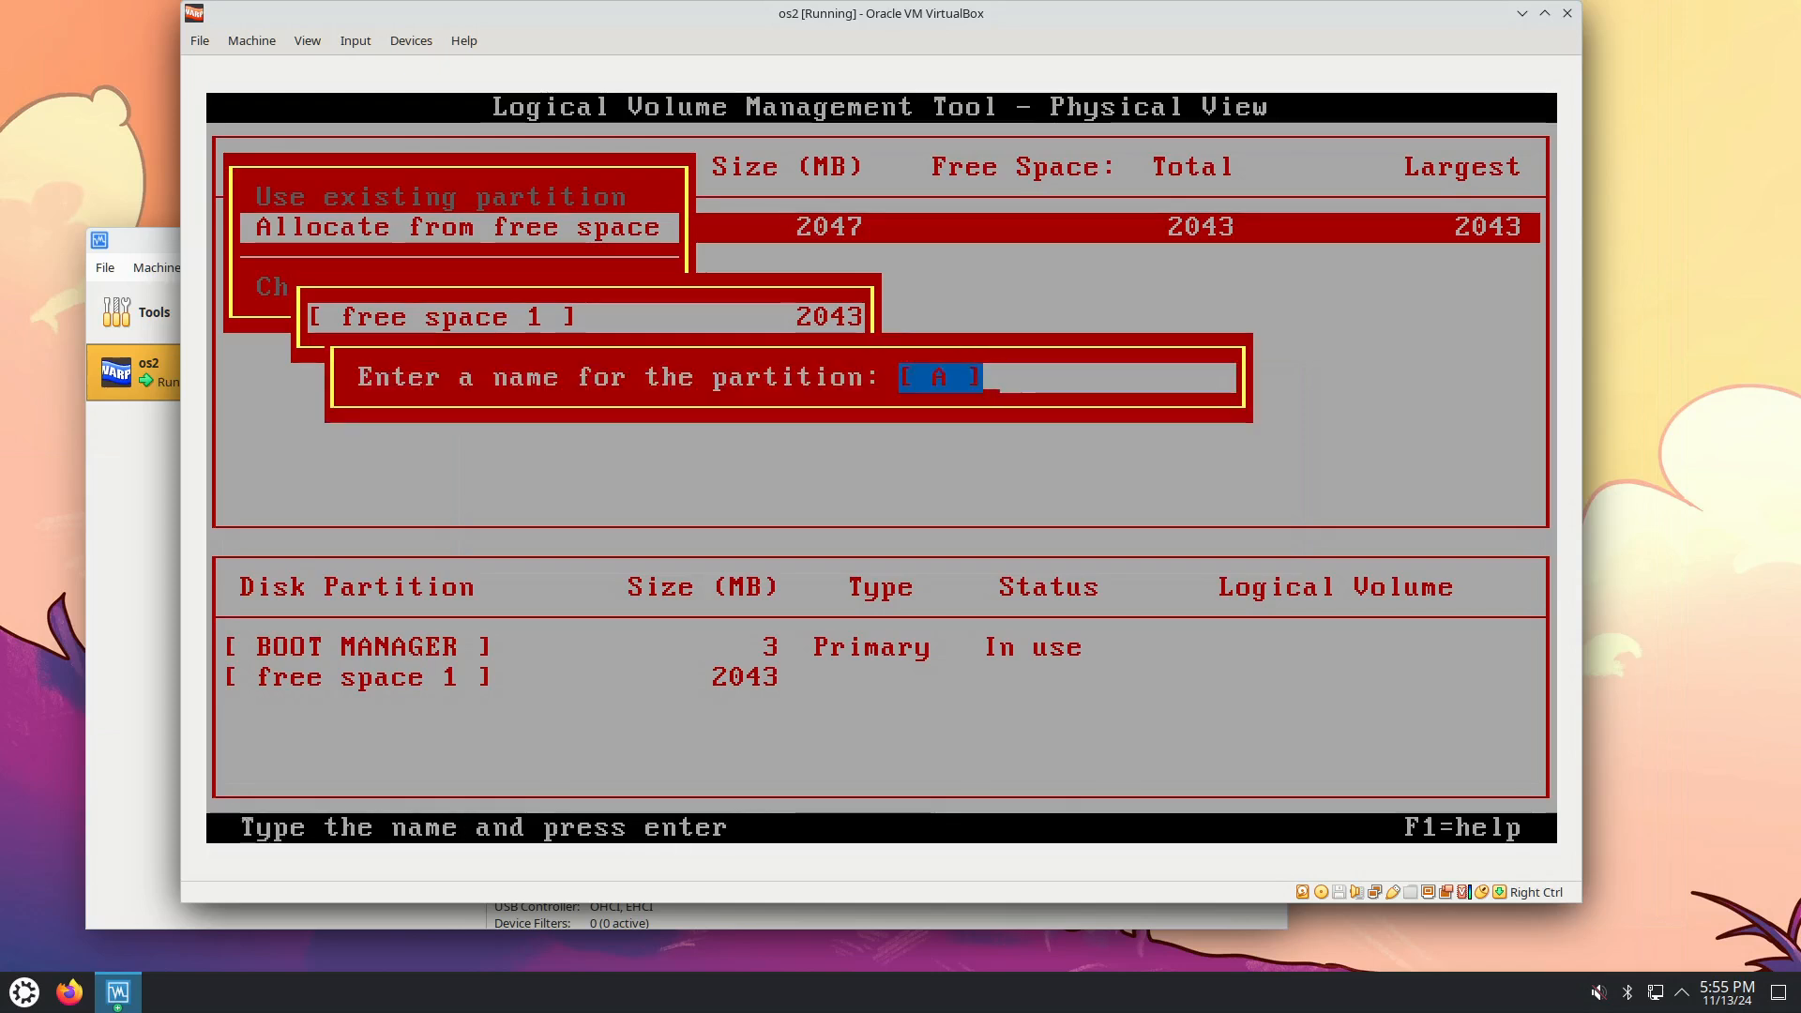
{"action": "type", "text": "aa"}
{"action": "key", "text": "Return"}
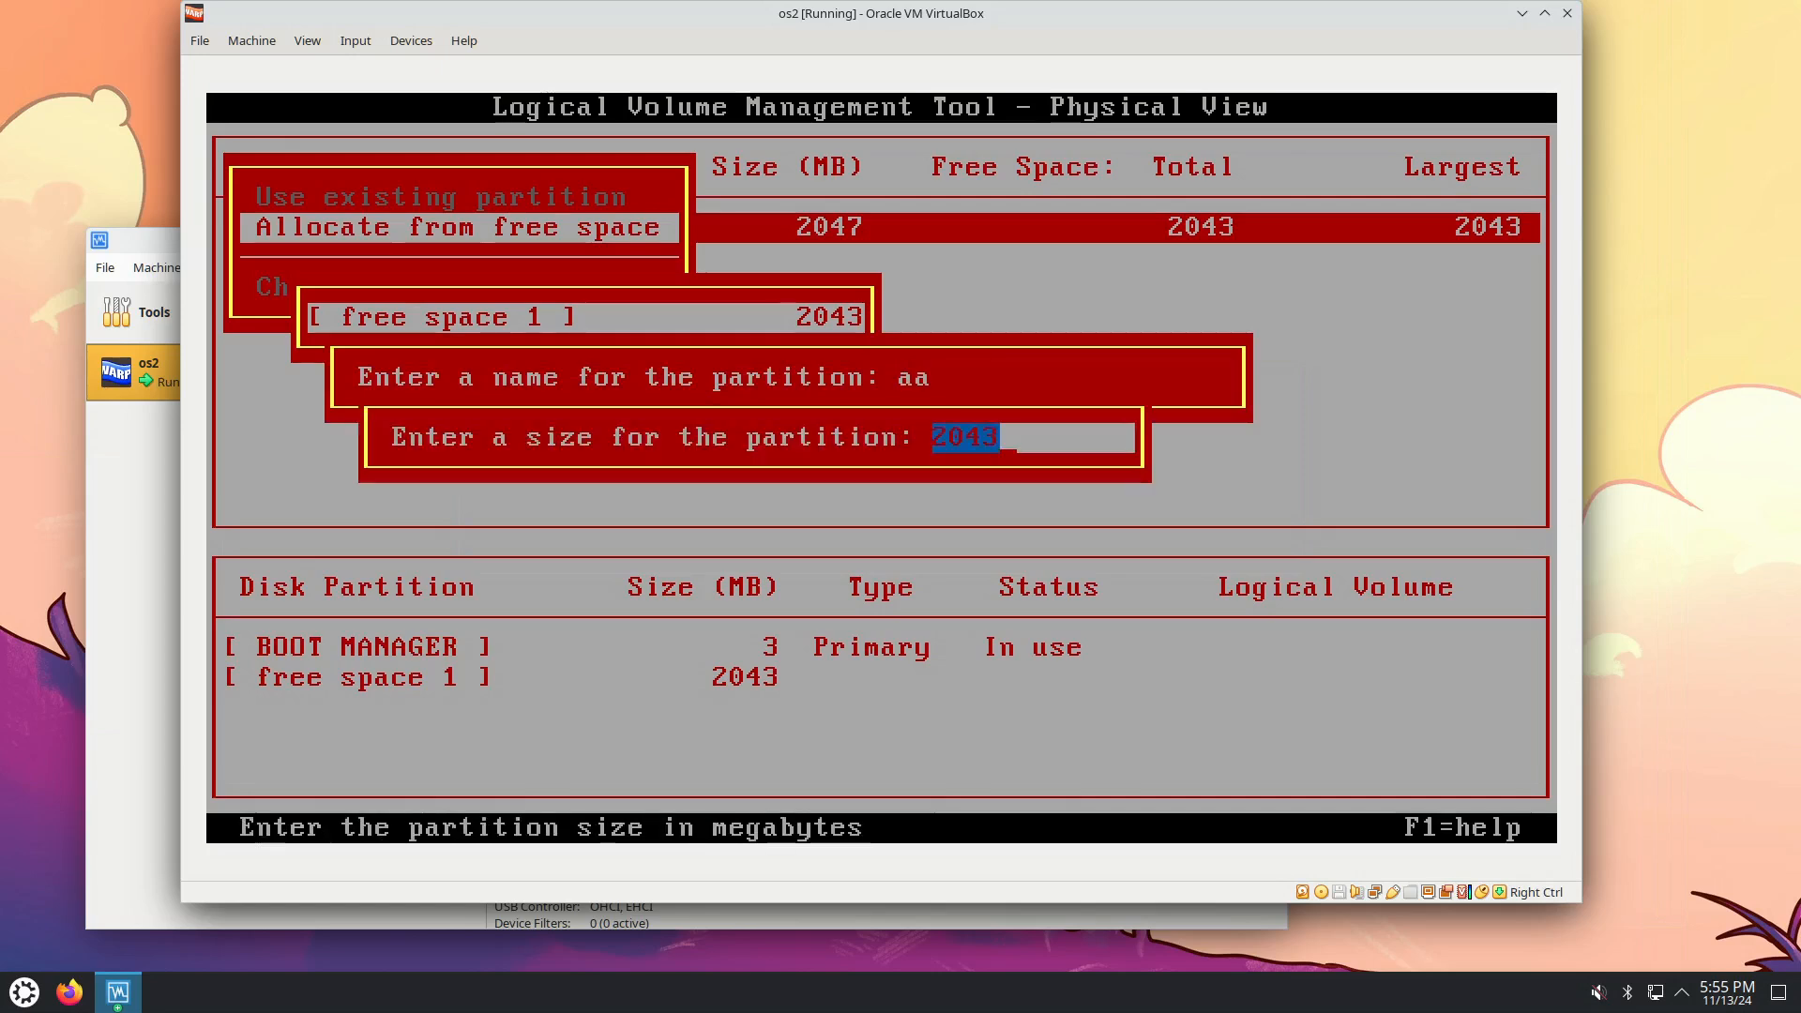
{"action": "key", "text": "Return"}
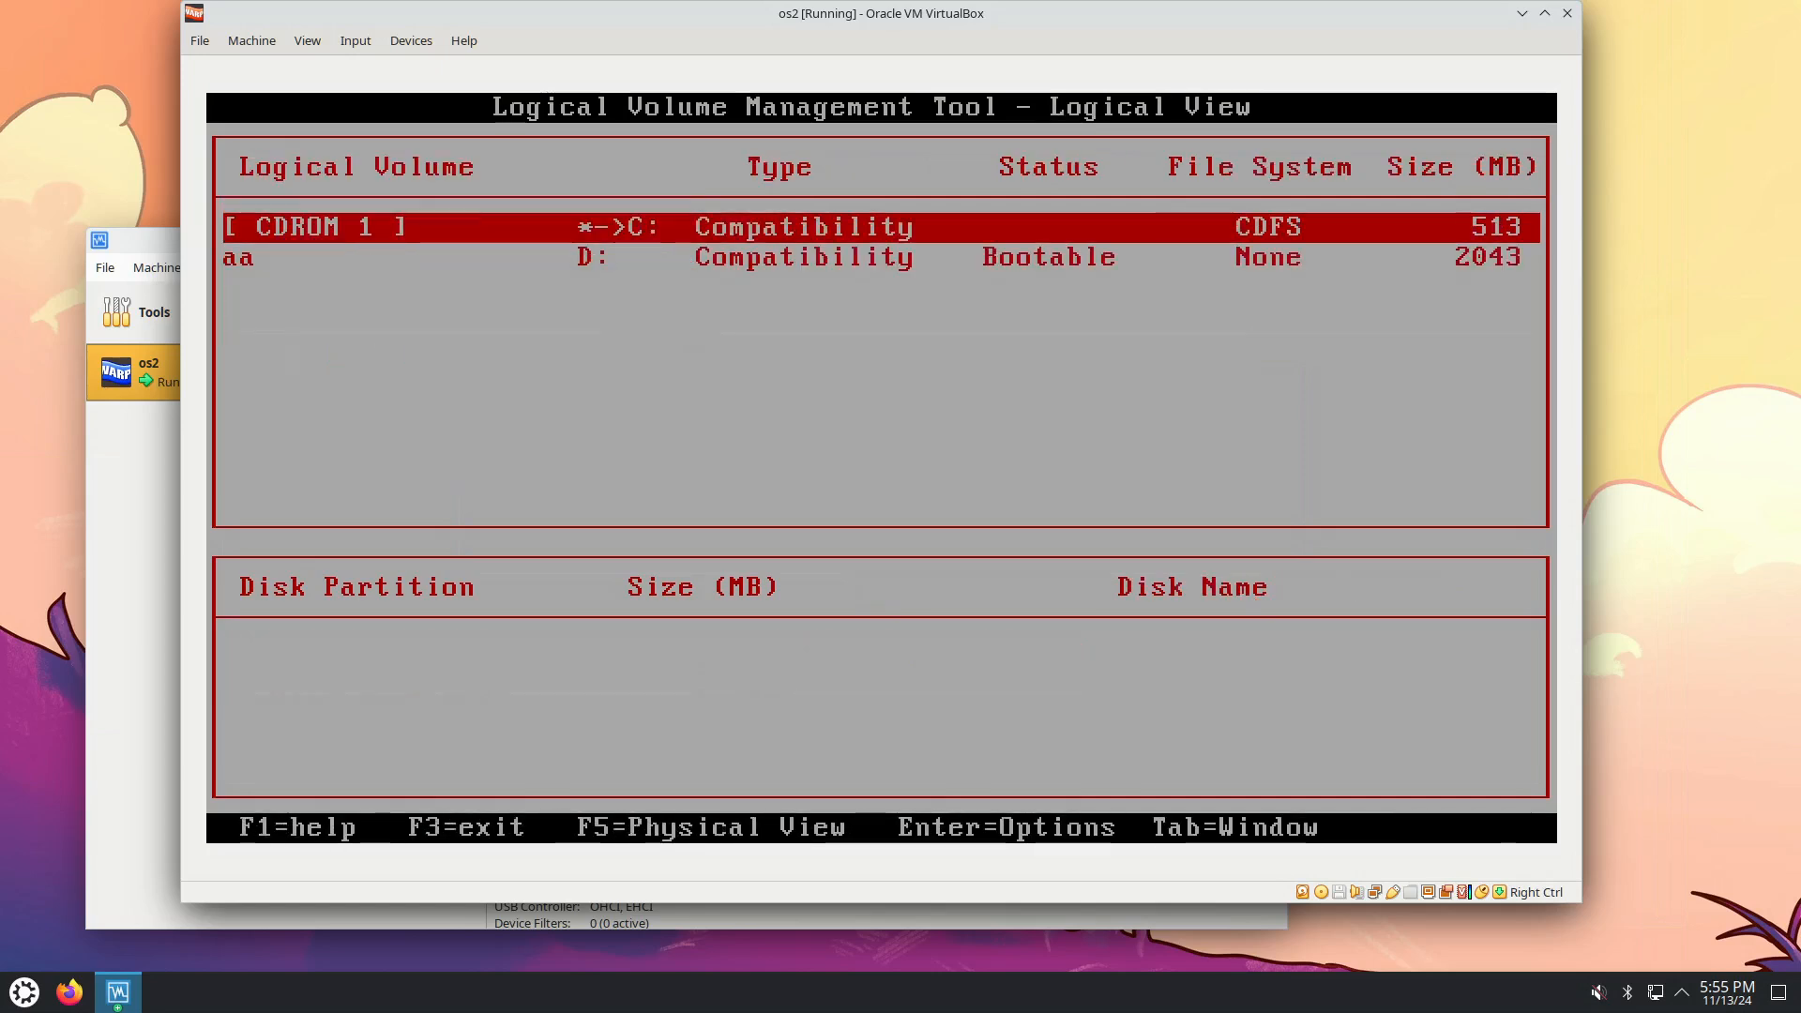
Switch between CDROM 1 and volume aa to inspect the partition behind aa.
{"action": "key", "text": "Down"}
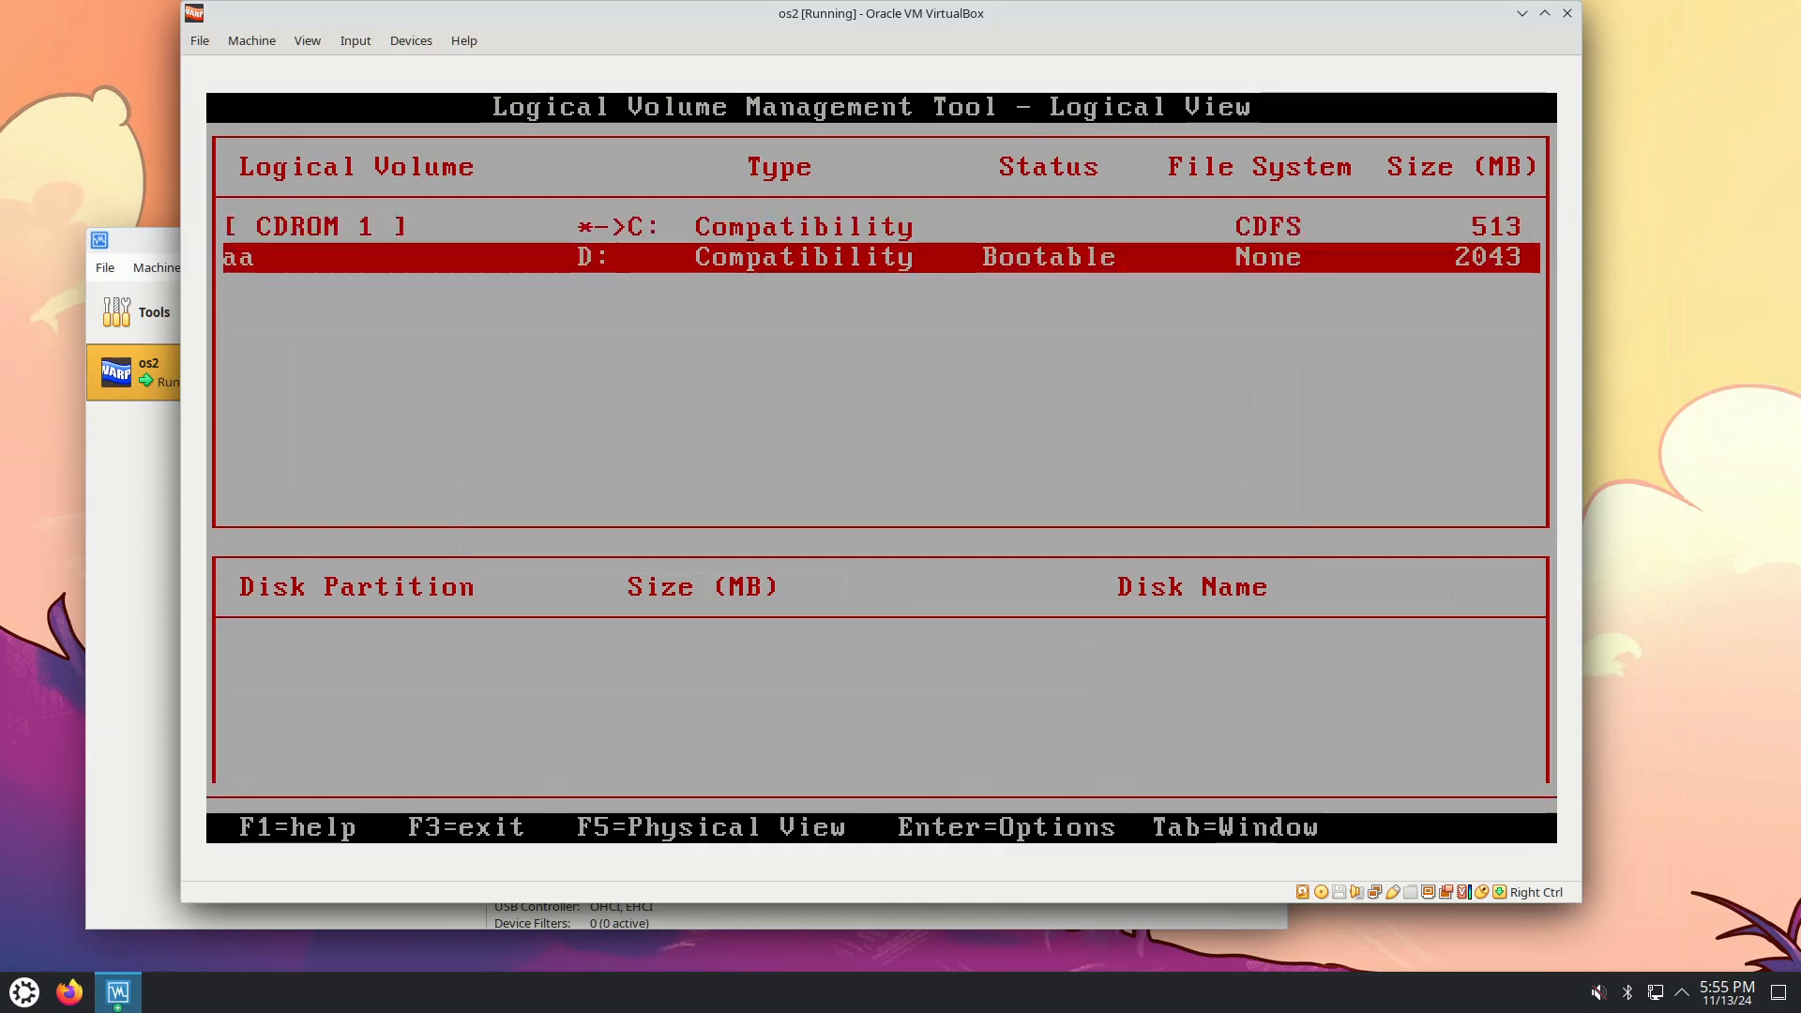
{"action": "key", "text": "Up"}
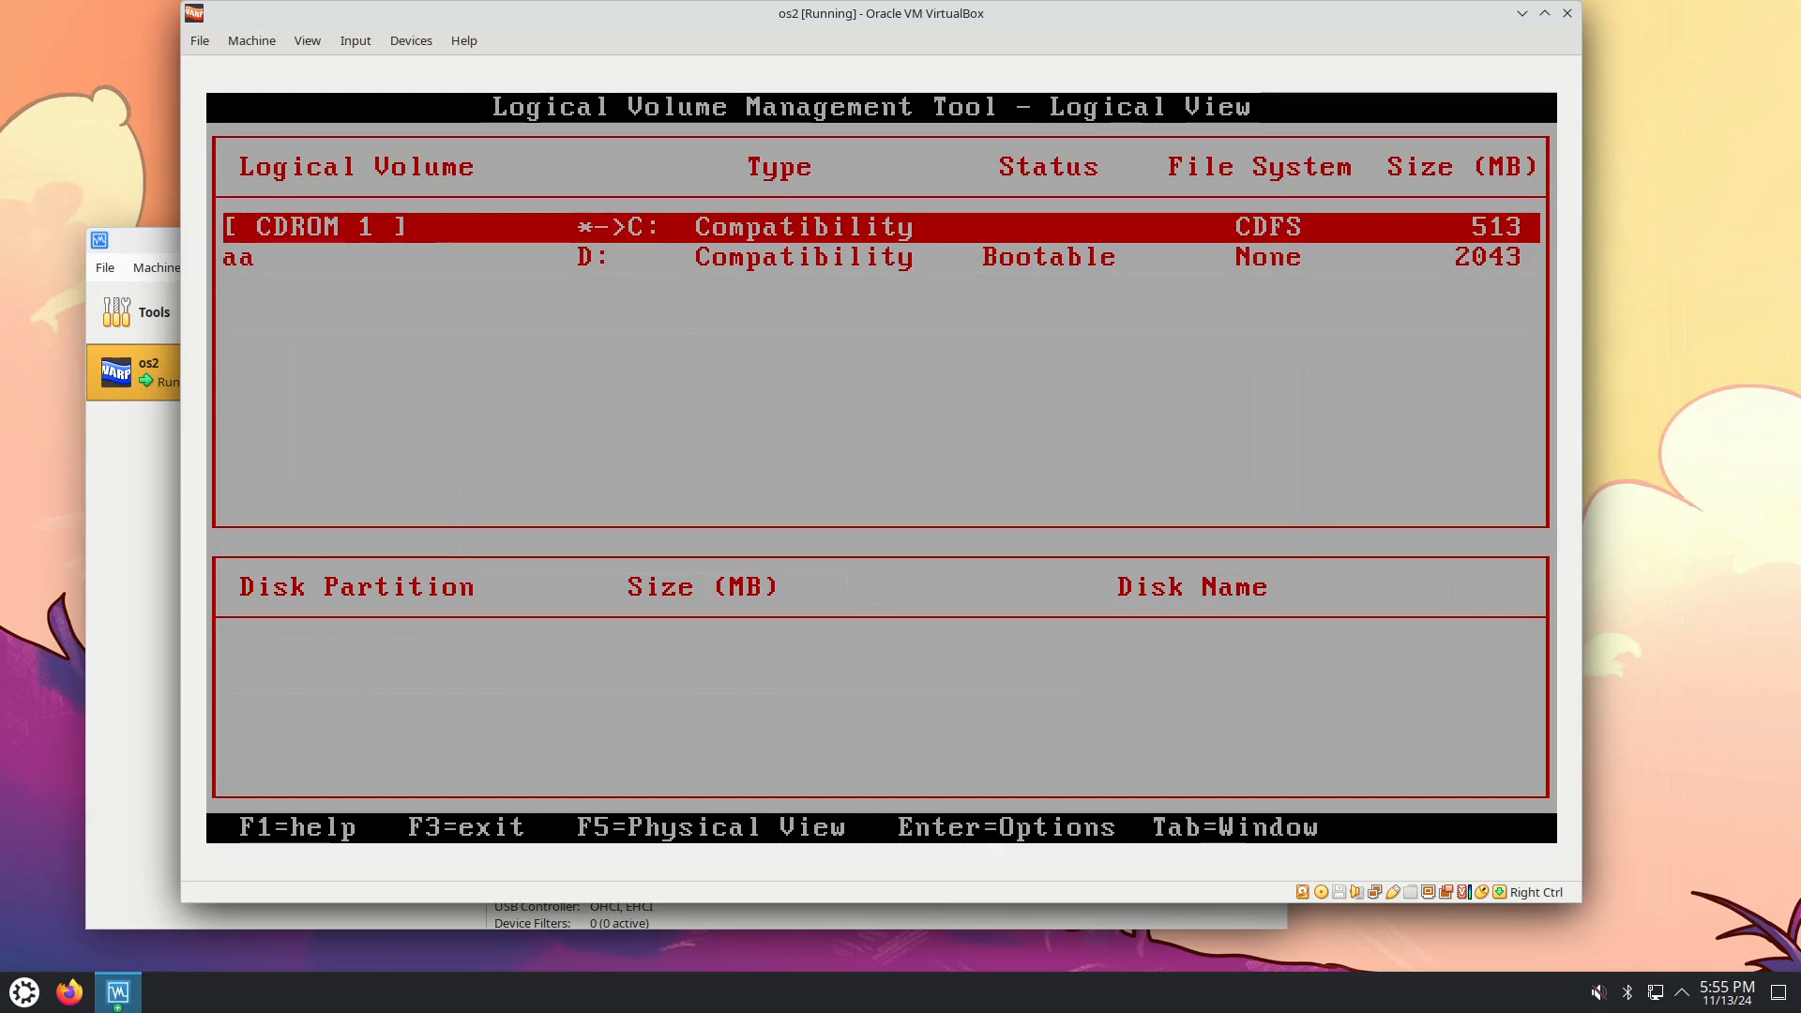
{"action": "key", "text": "Down"}
{"action": "key", "text": "Up"}
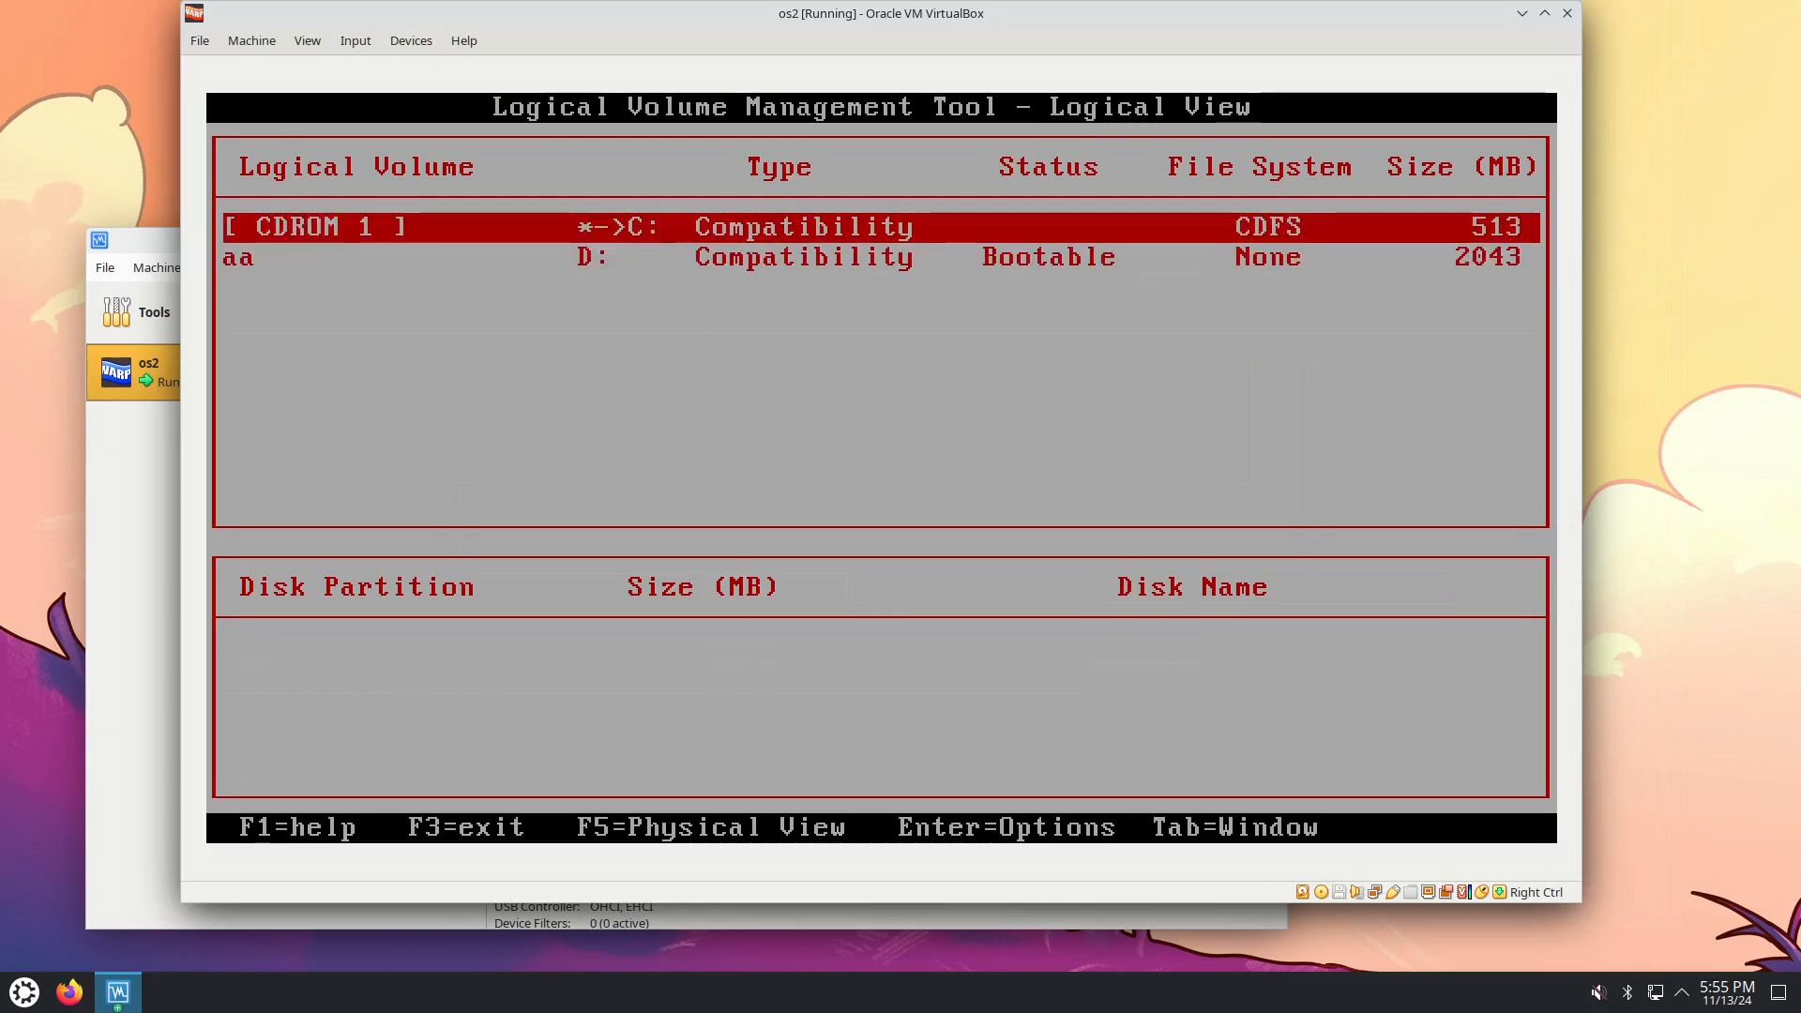
{"action": "key", "text": "Down"}
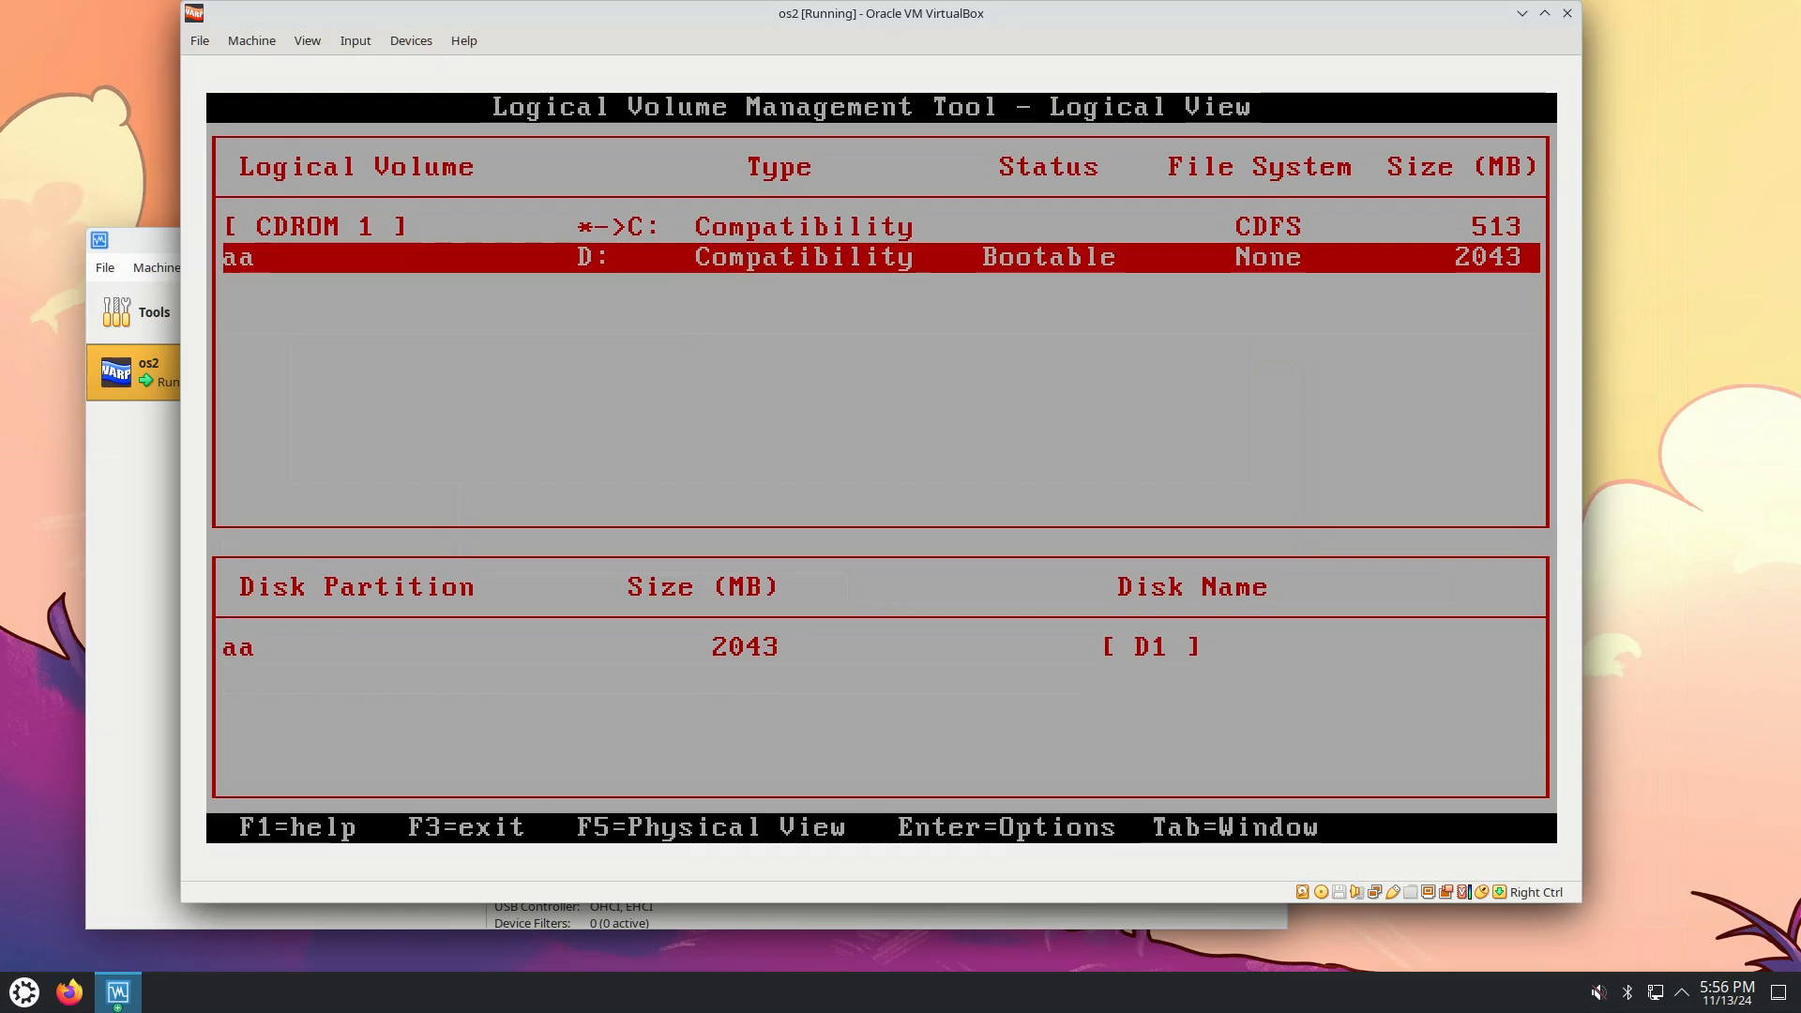
{"action": "key", "text": "Up"}
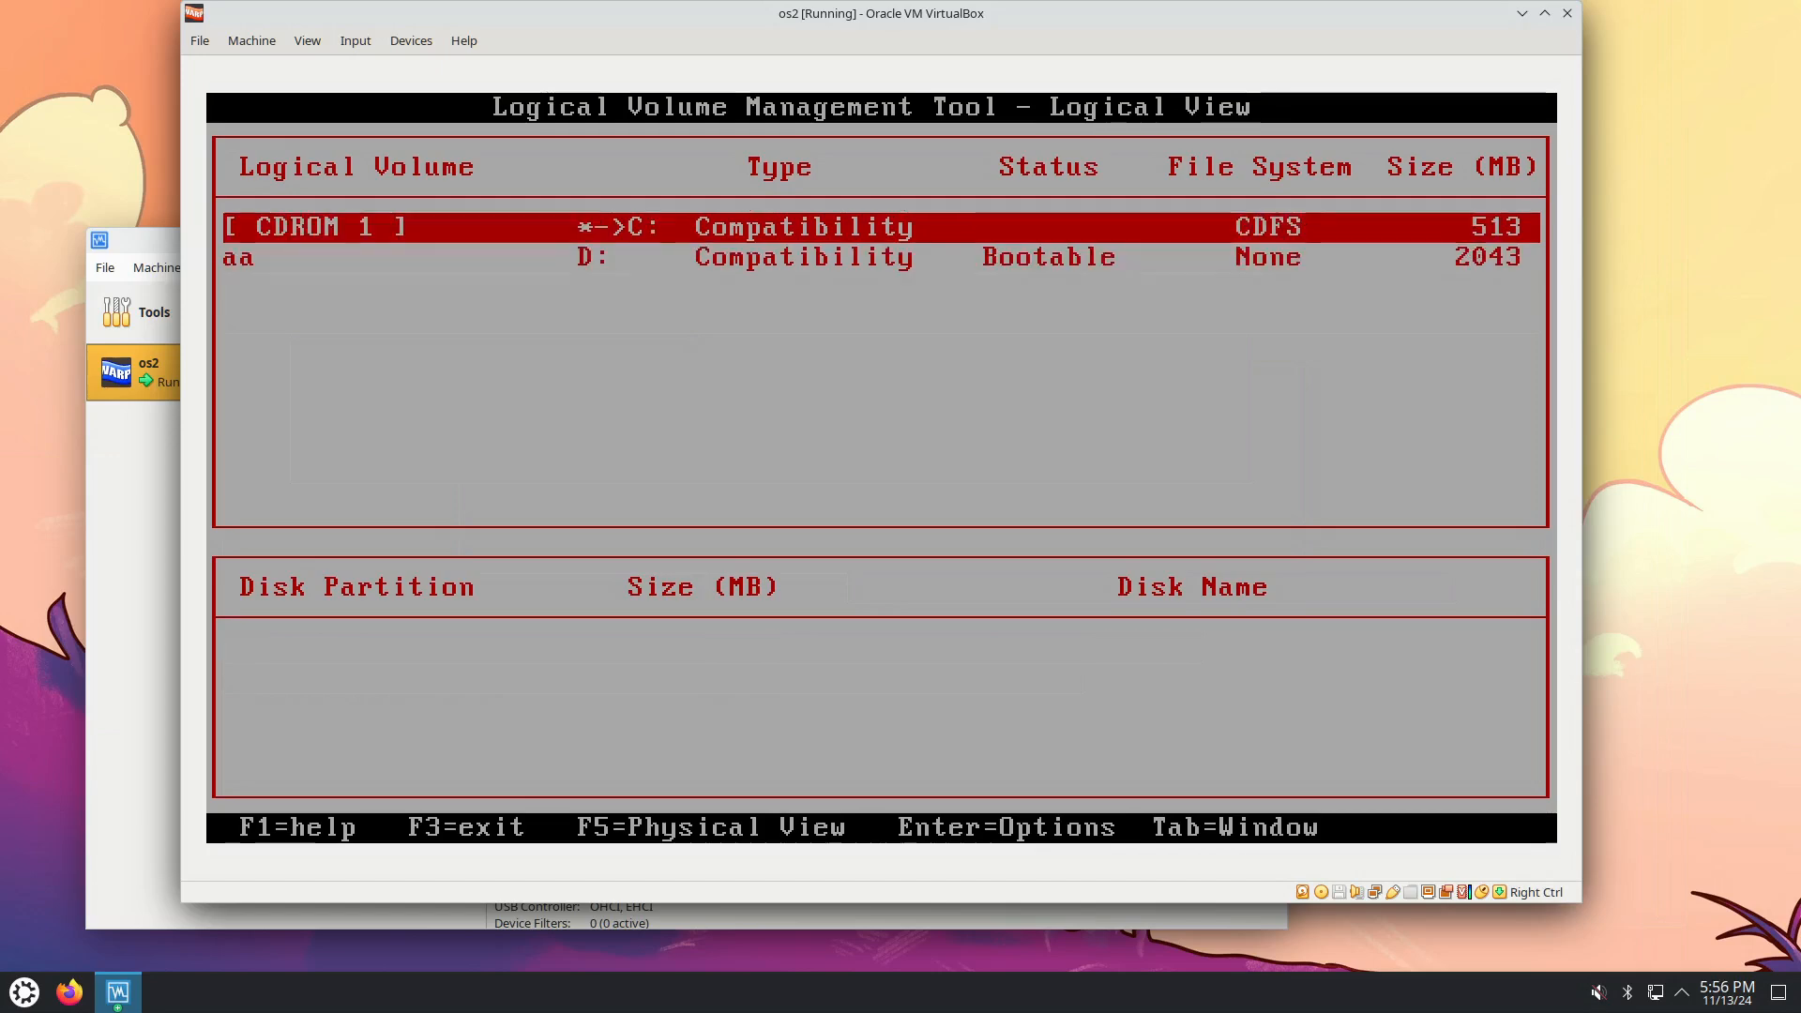
Check the options for CDROM 1 and volume aa, then bring up the save-and-exit choice.
{"action": "key", "text": "Return"}
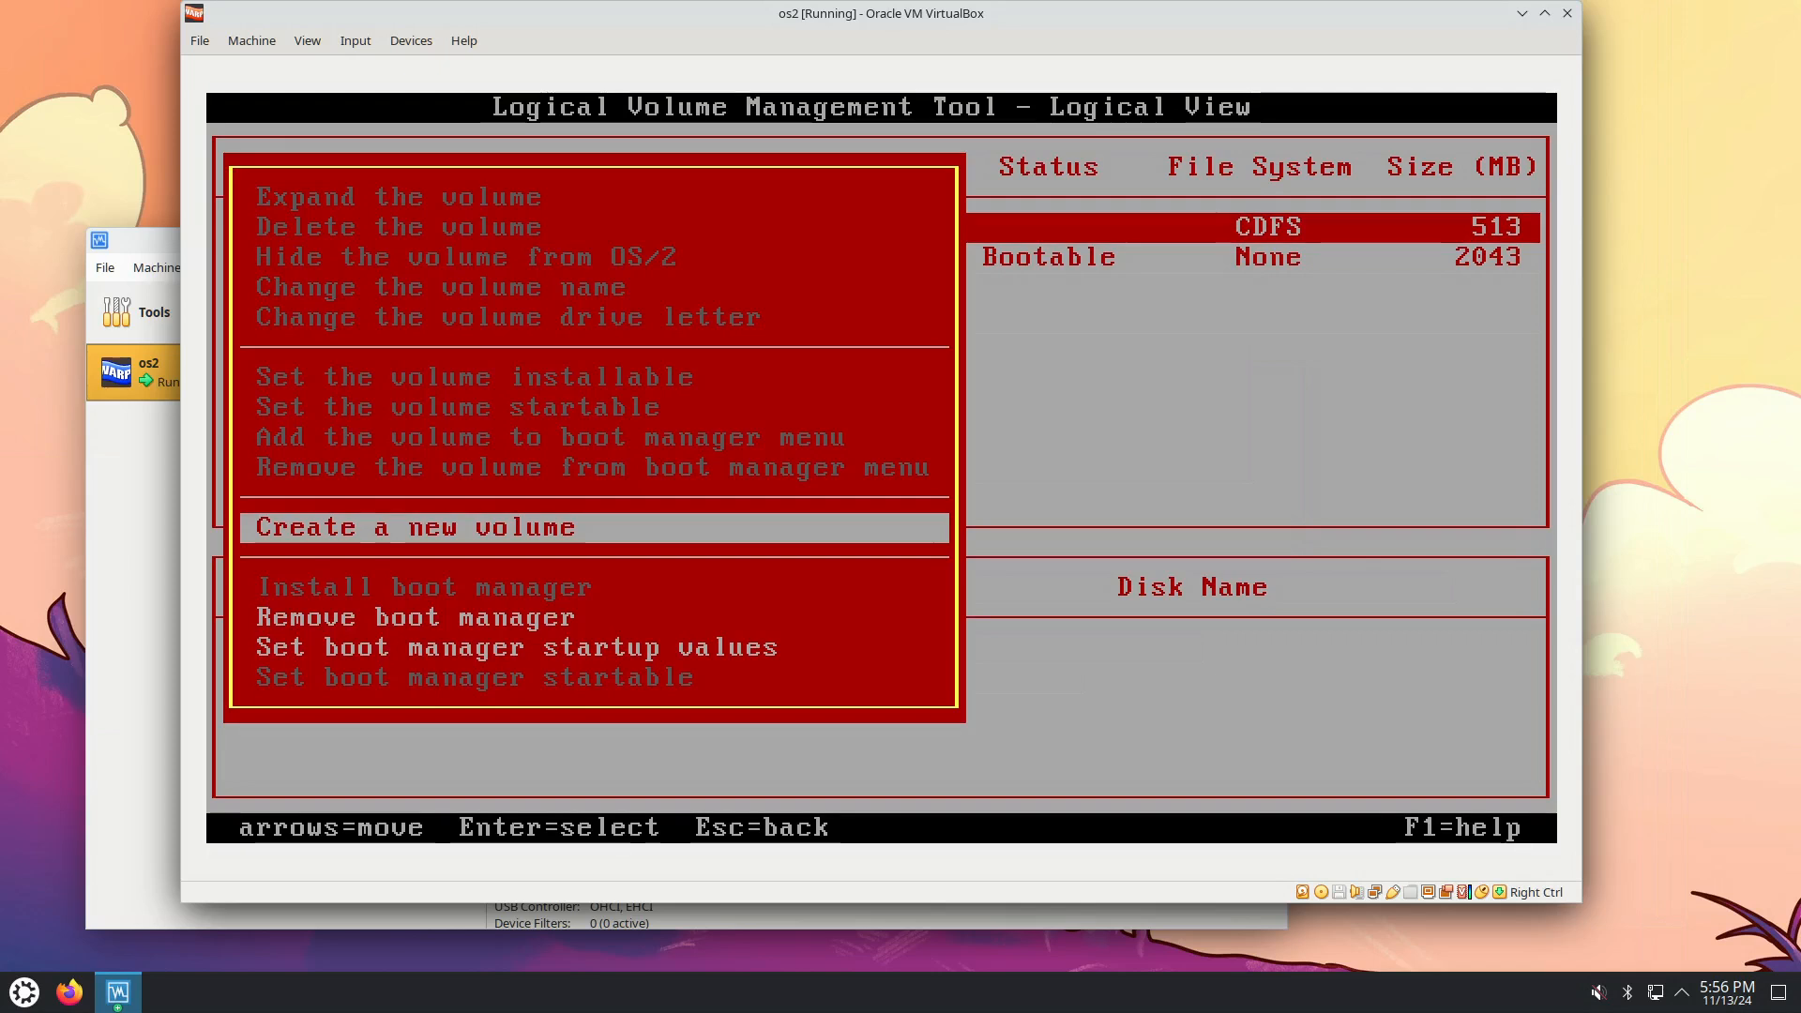
{"action": "key", "text": "Escape"}
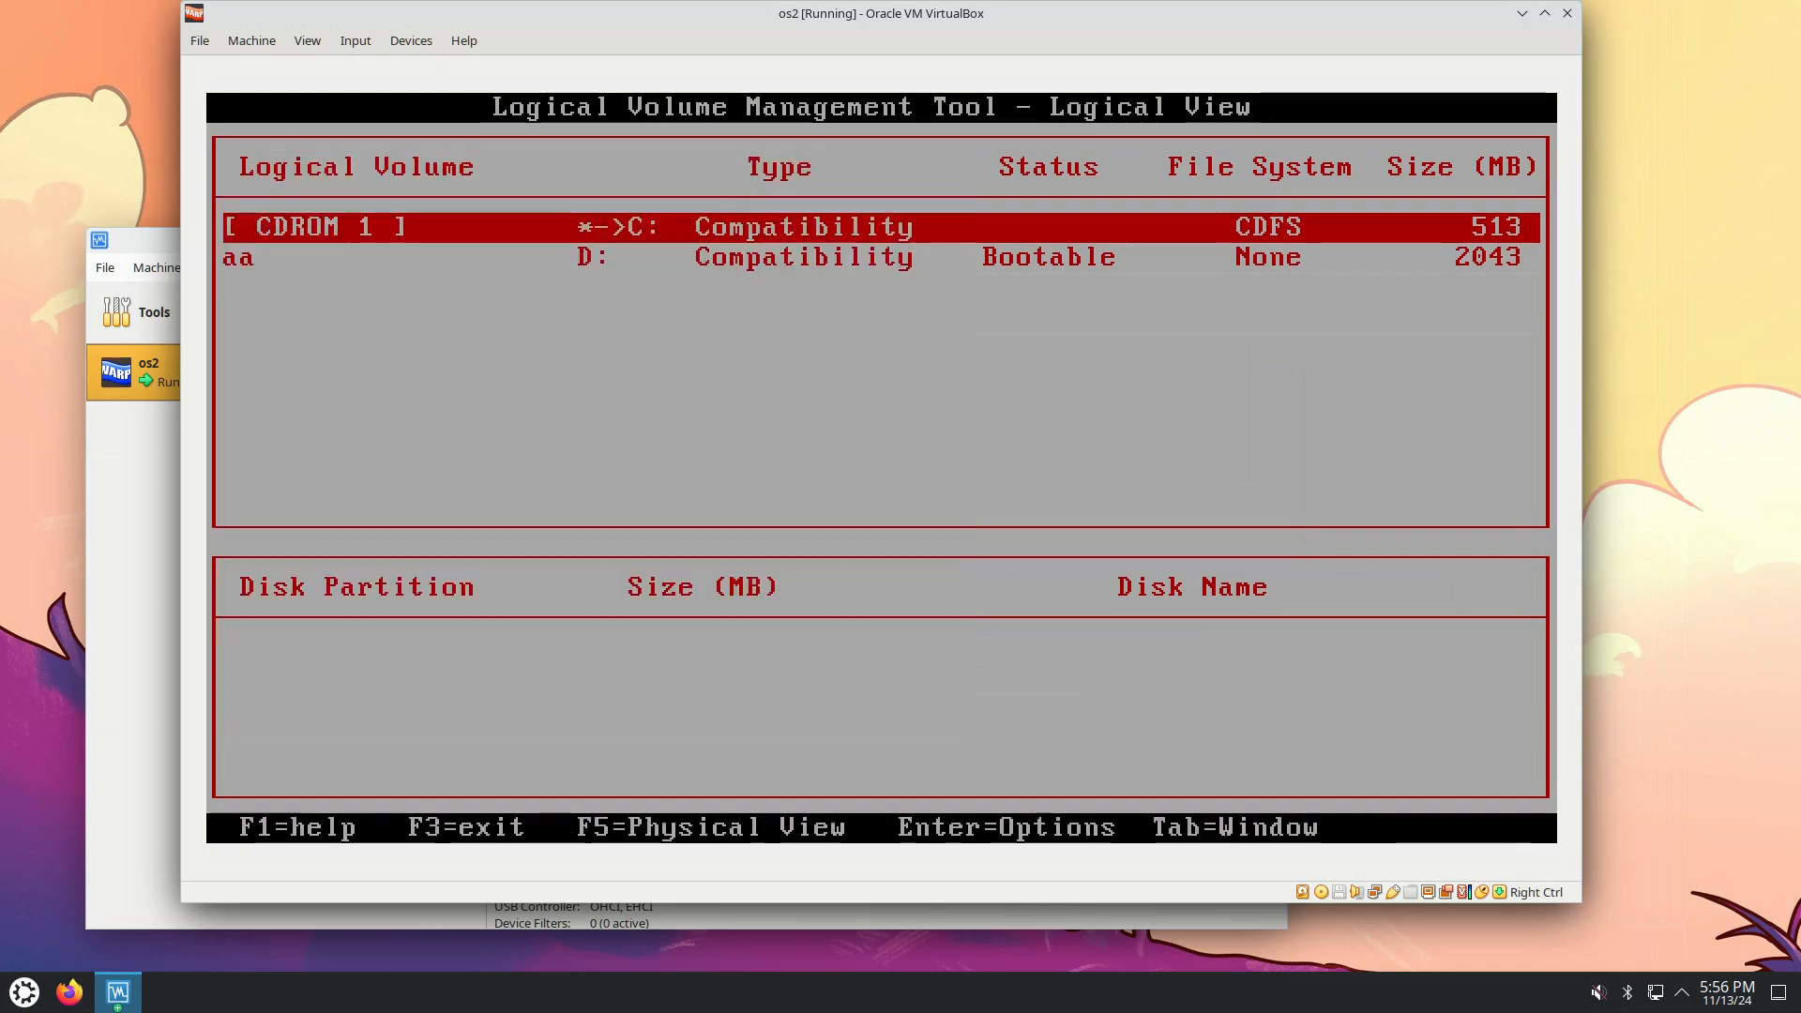
{"action": "key", "text": "Down"}
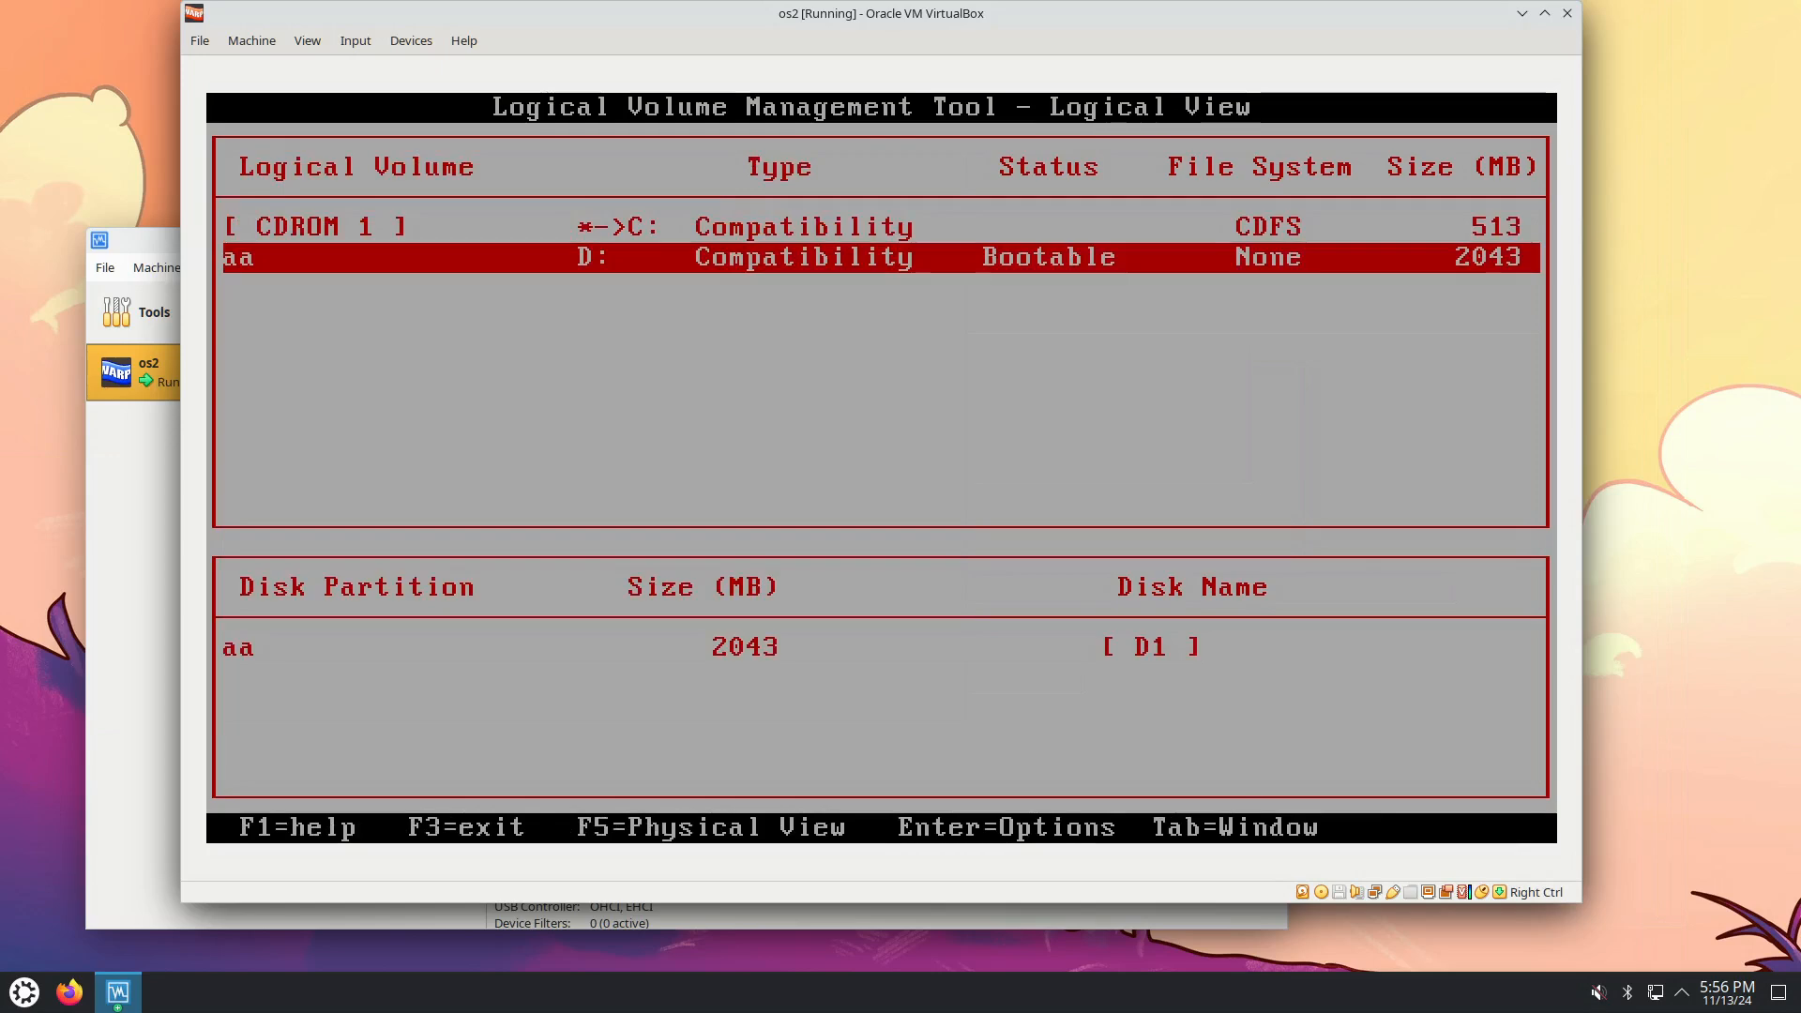
{"action": "key", "text": "Return"}
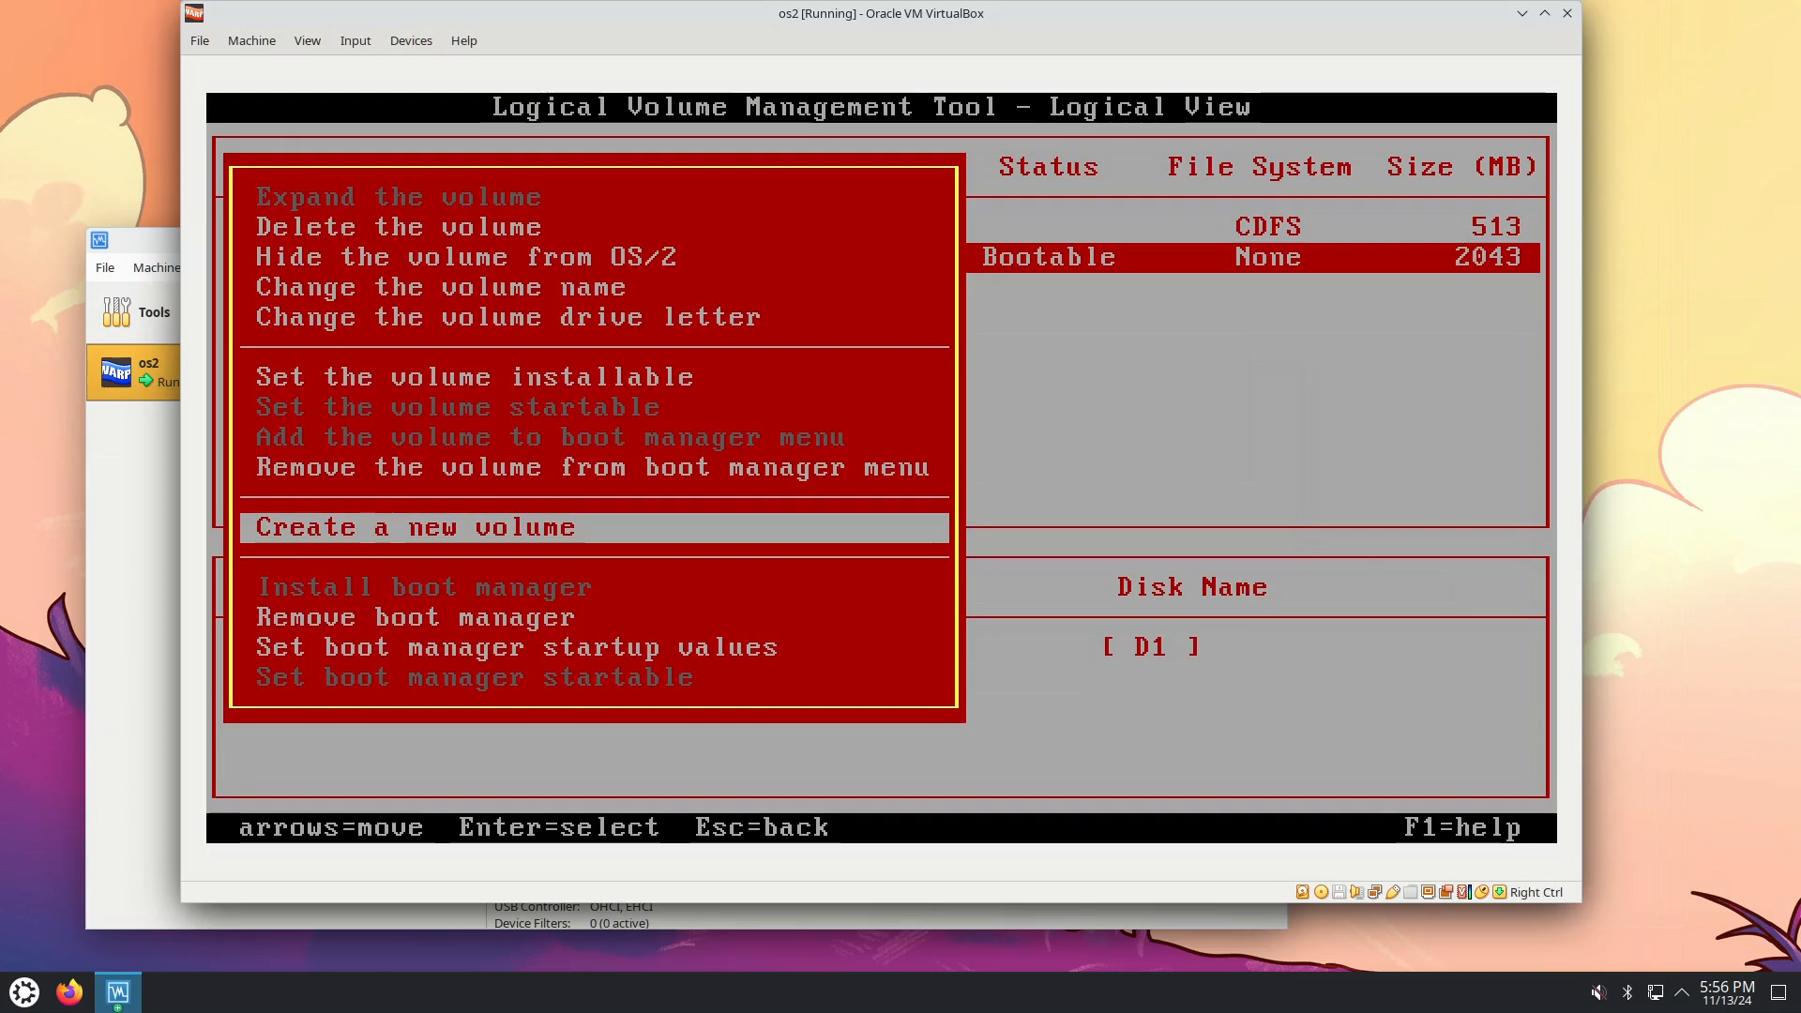
{"action": "key", "text": "Escape"}
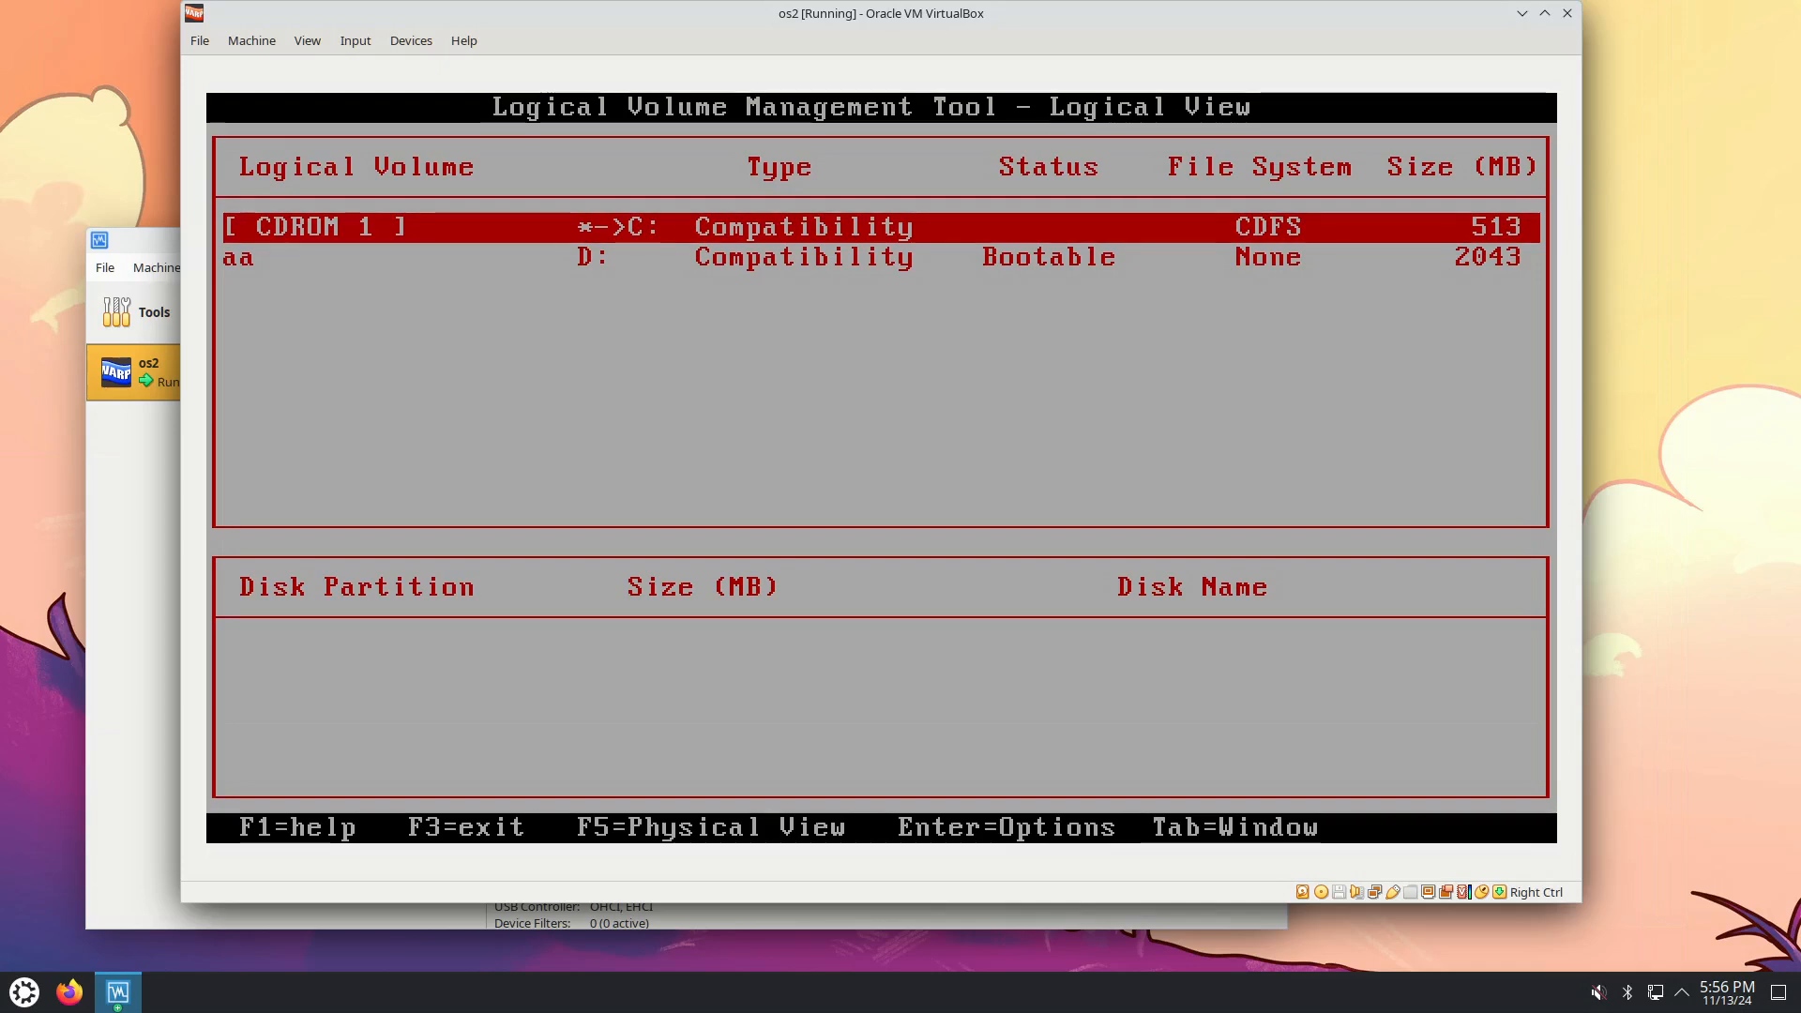
{"action": "key", "text": "F3"}
{"action": "key", "text": "Down"}
{"action": "key", "text": "Down"}
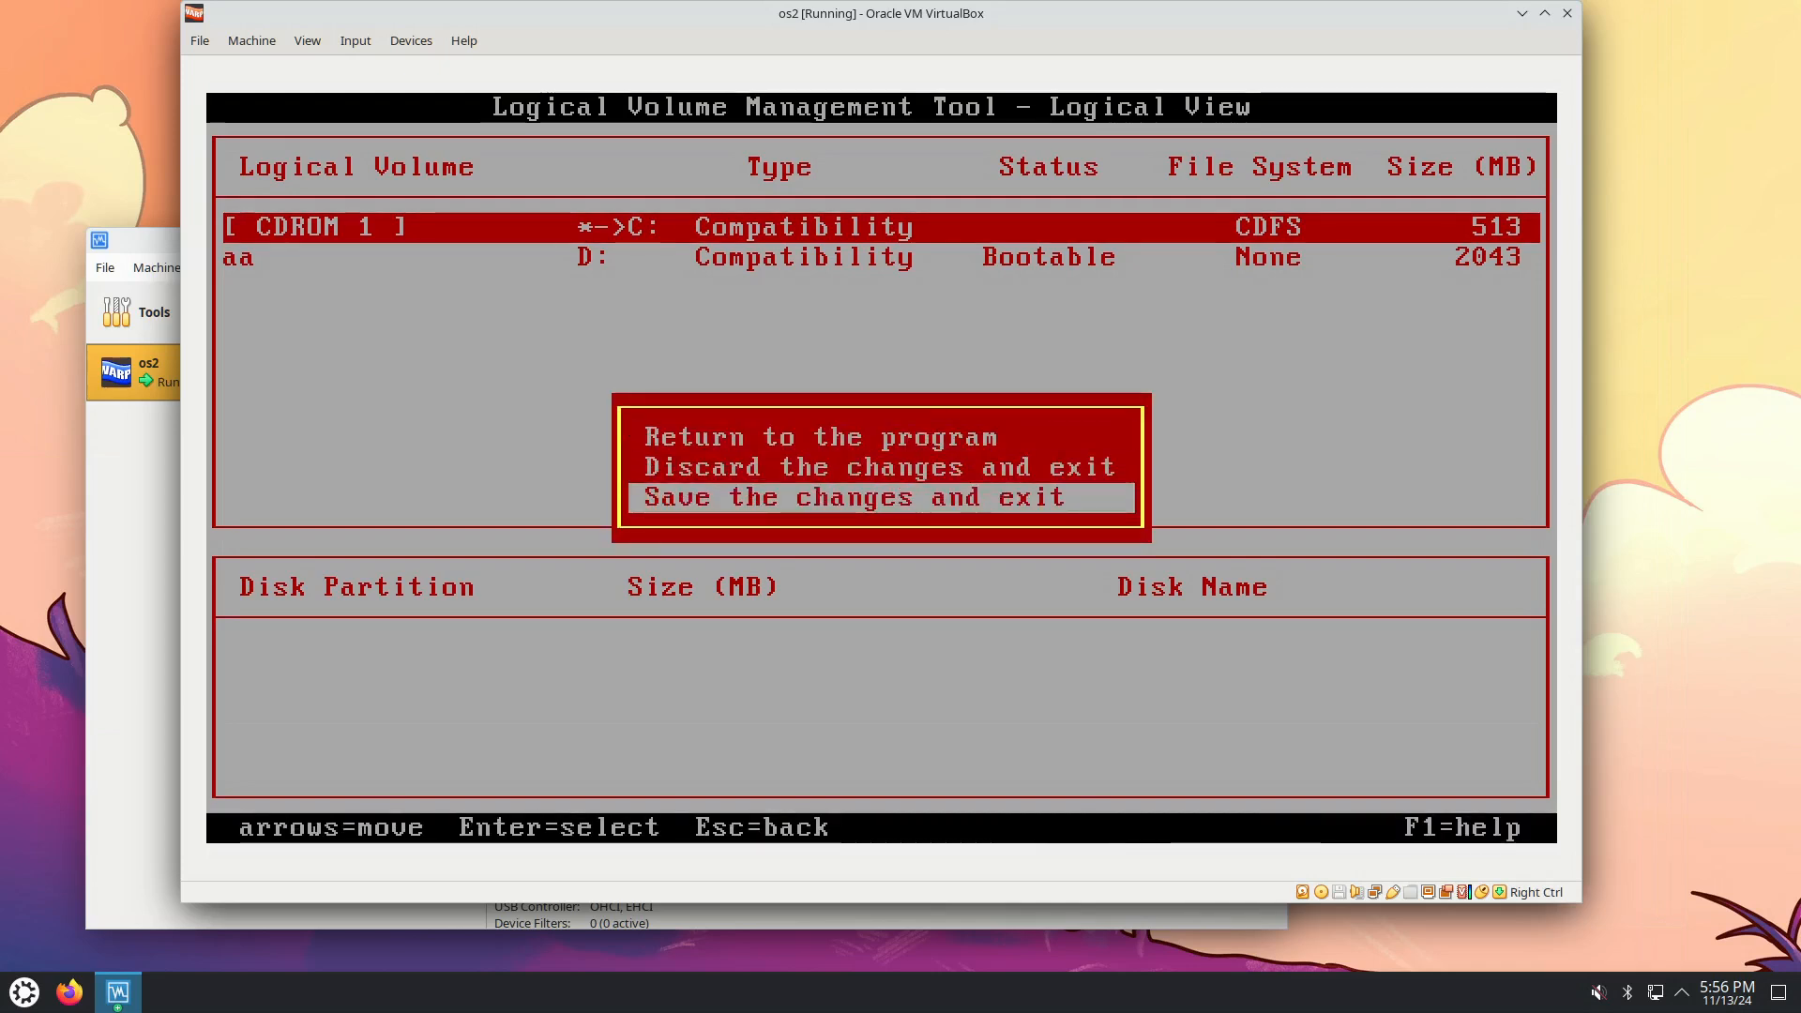
Save the LVM changes, accept volume D, and quick-format it with HPFS.
{"action": "key", "text": "Return"}
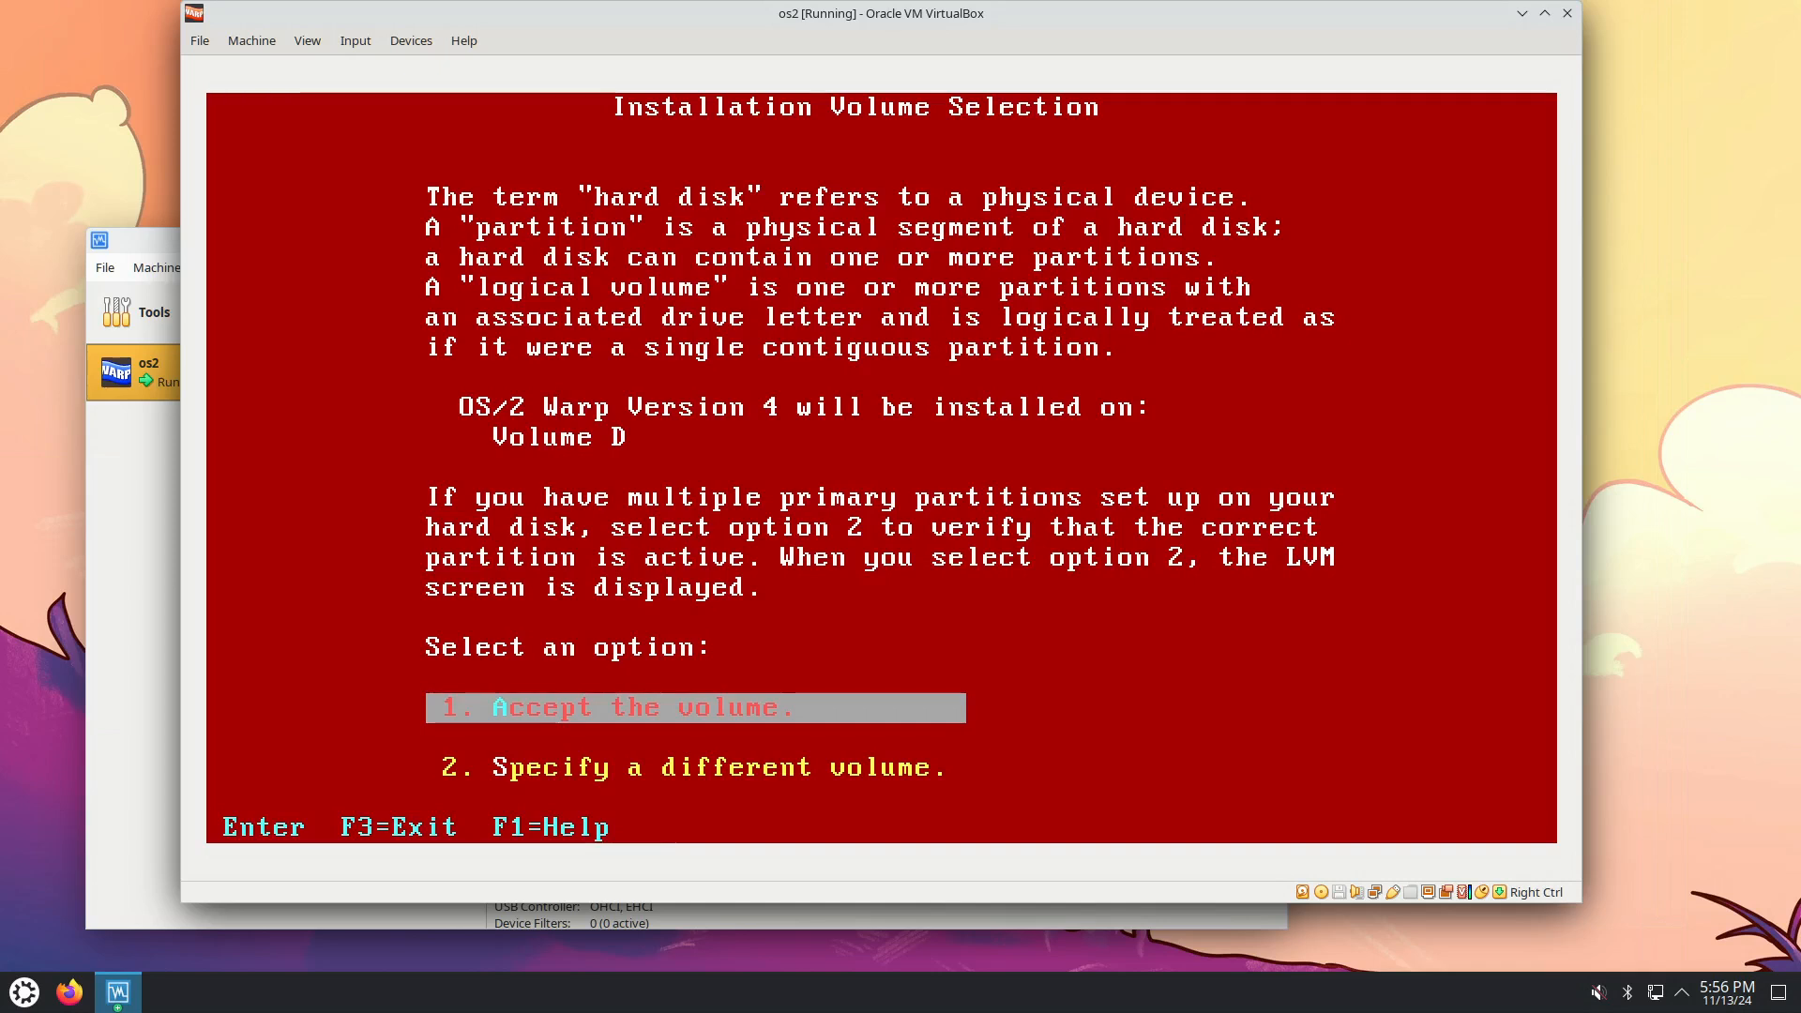
{"action": "key", "text": "Return"}
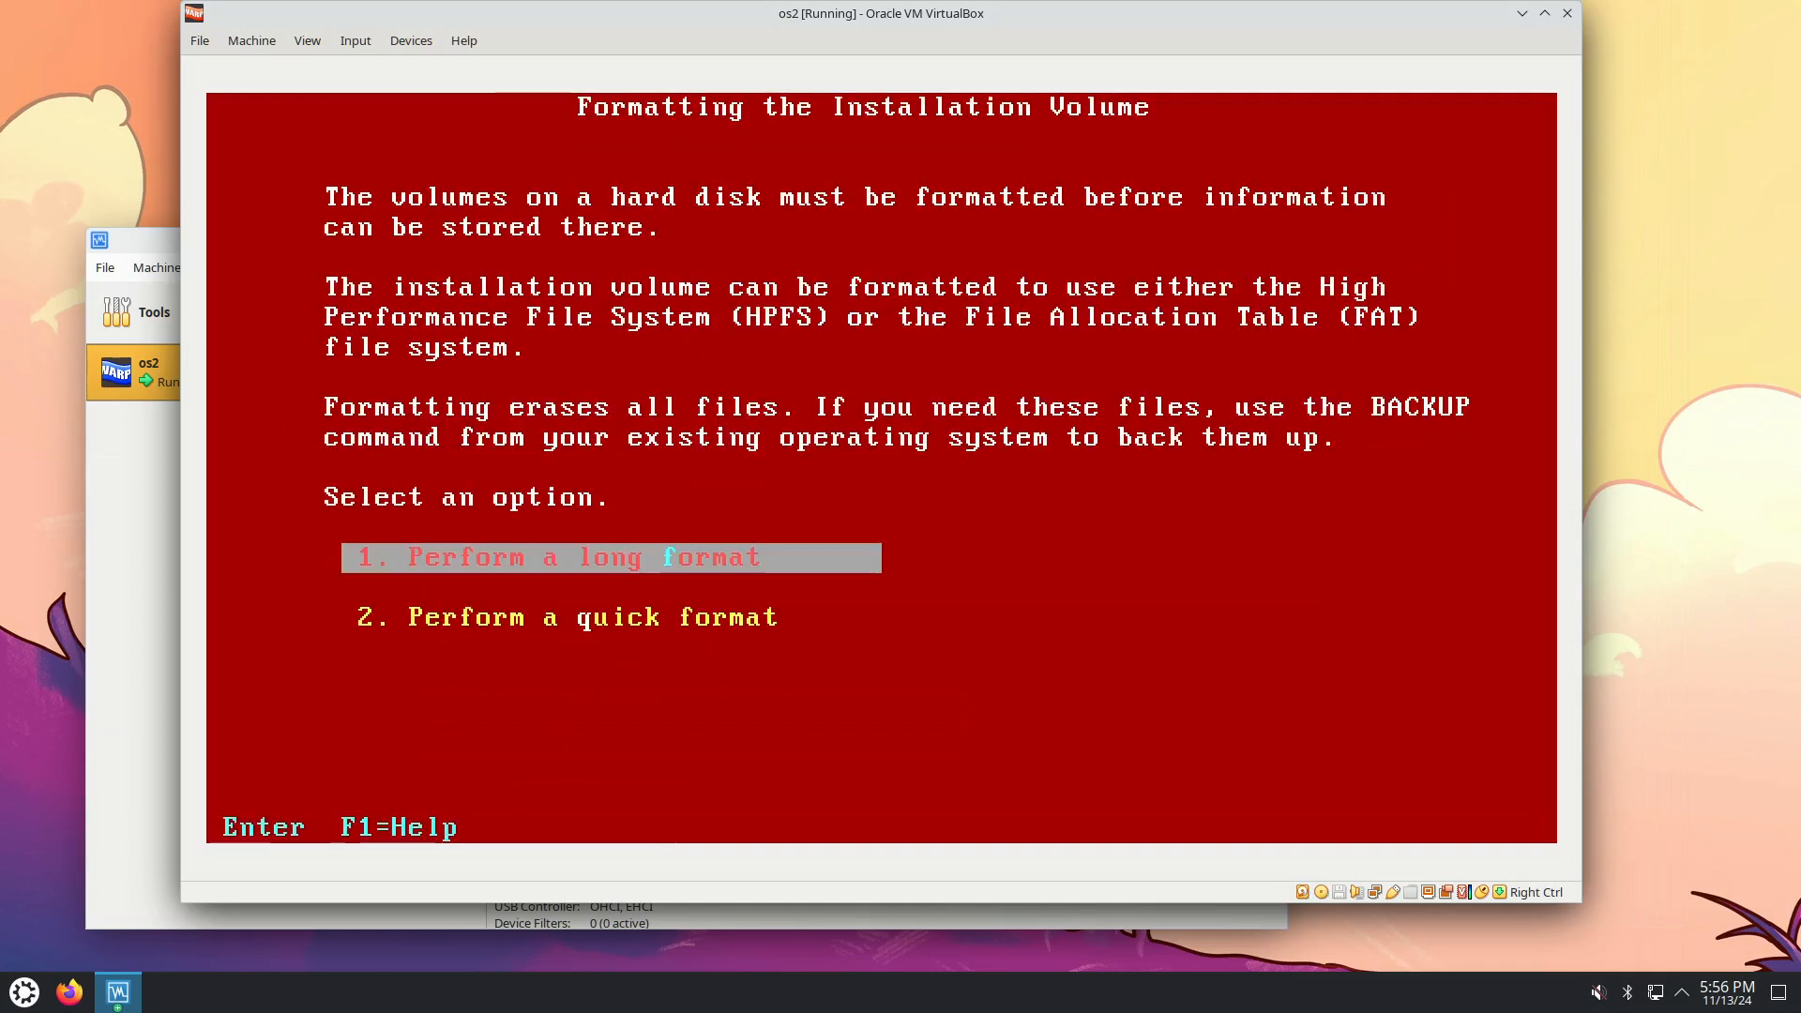
{"action": "key", "text": "Down"}
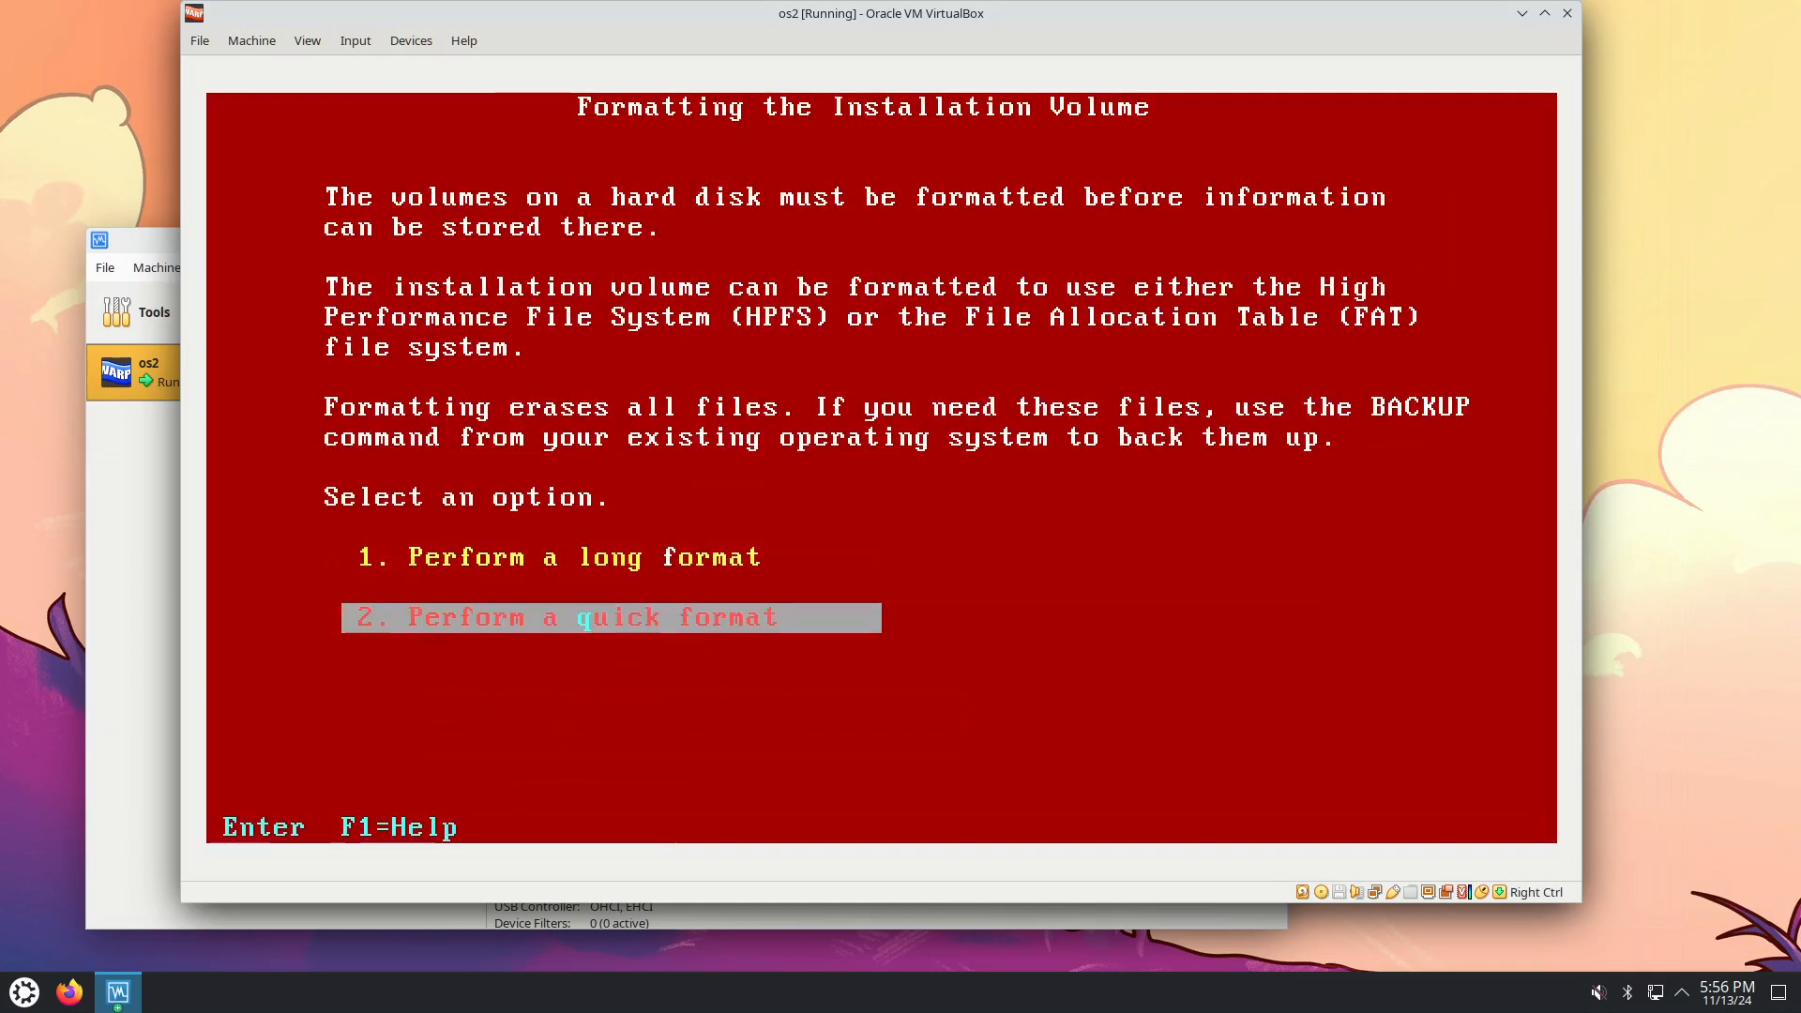
{"action": "key", "text": "Return"}
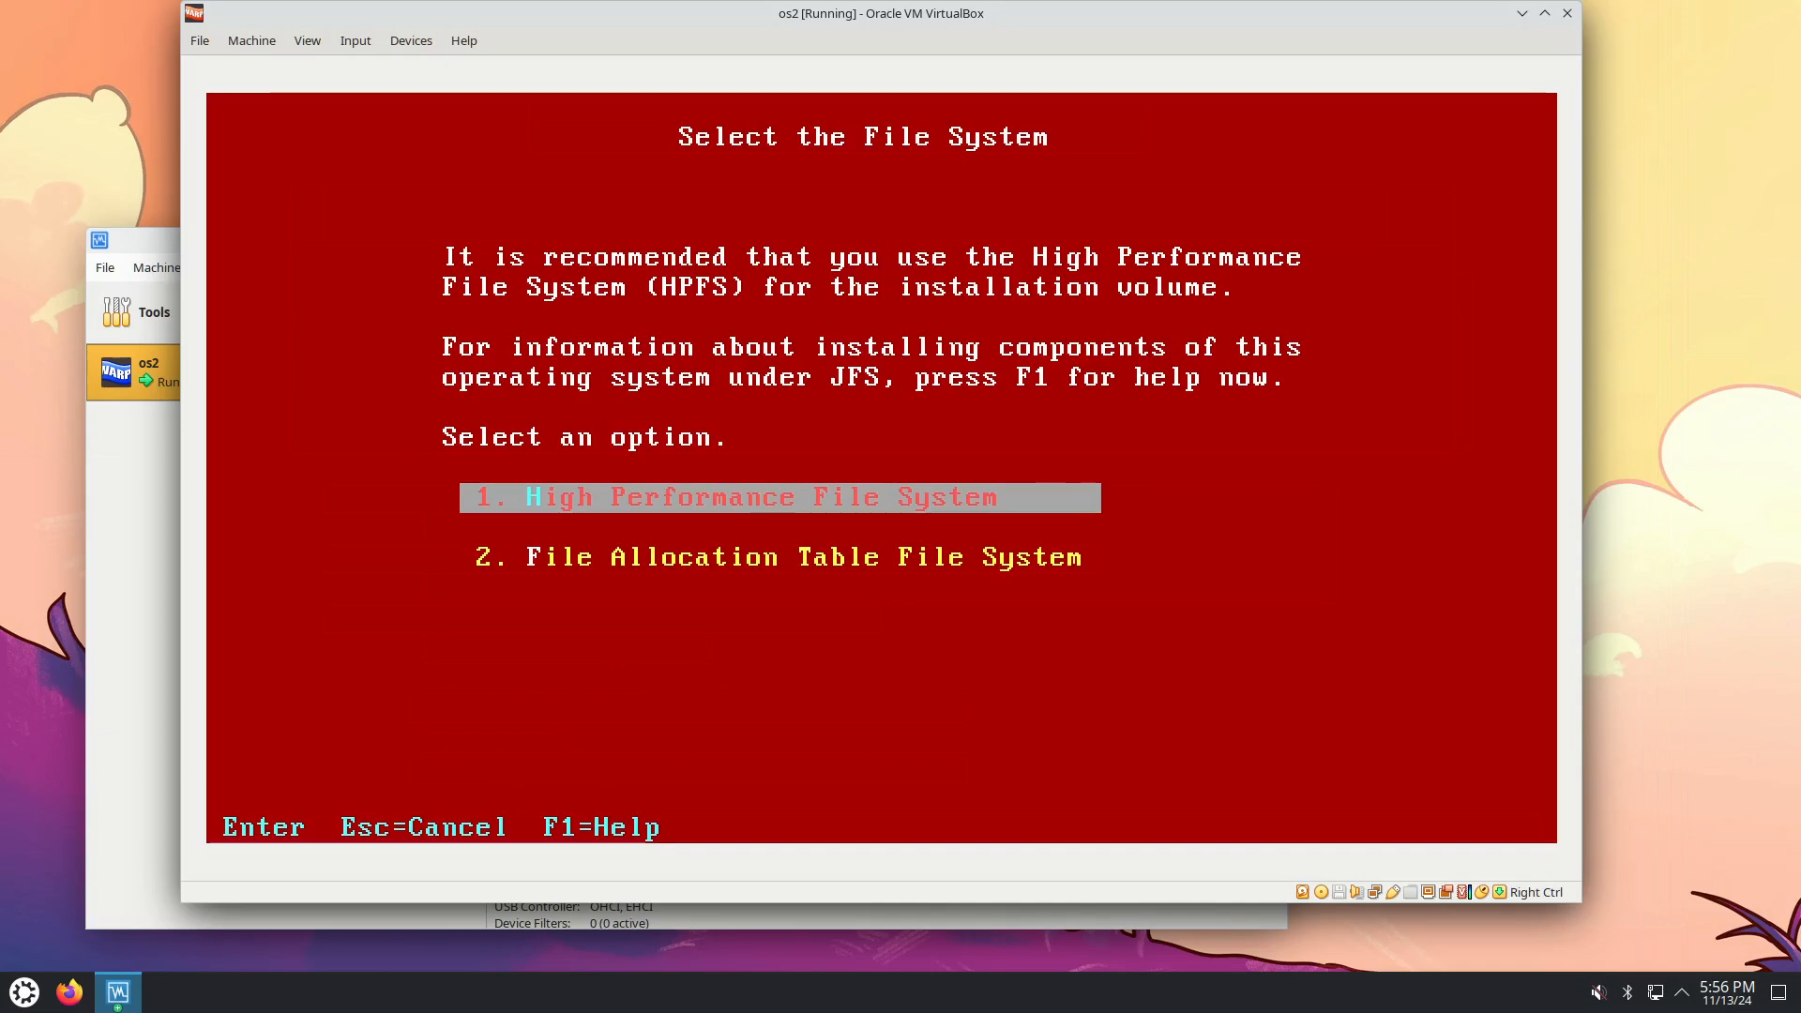
{"action": "key", "text": "Return"}
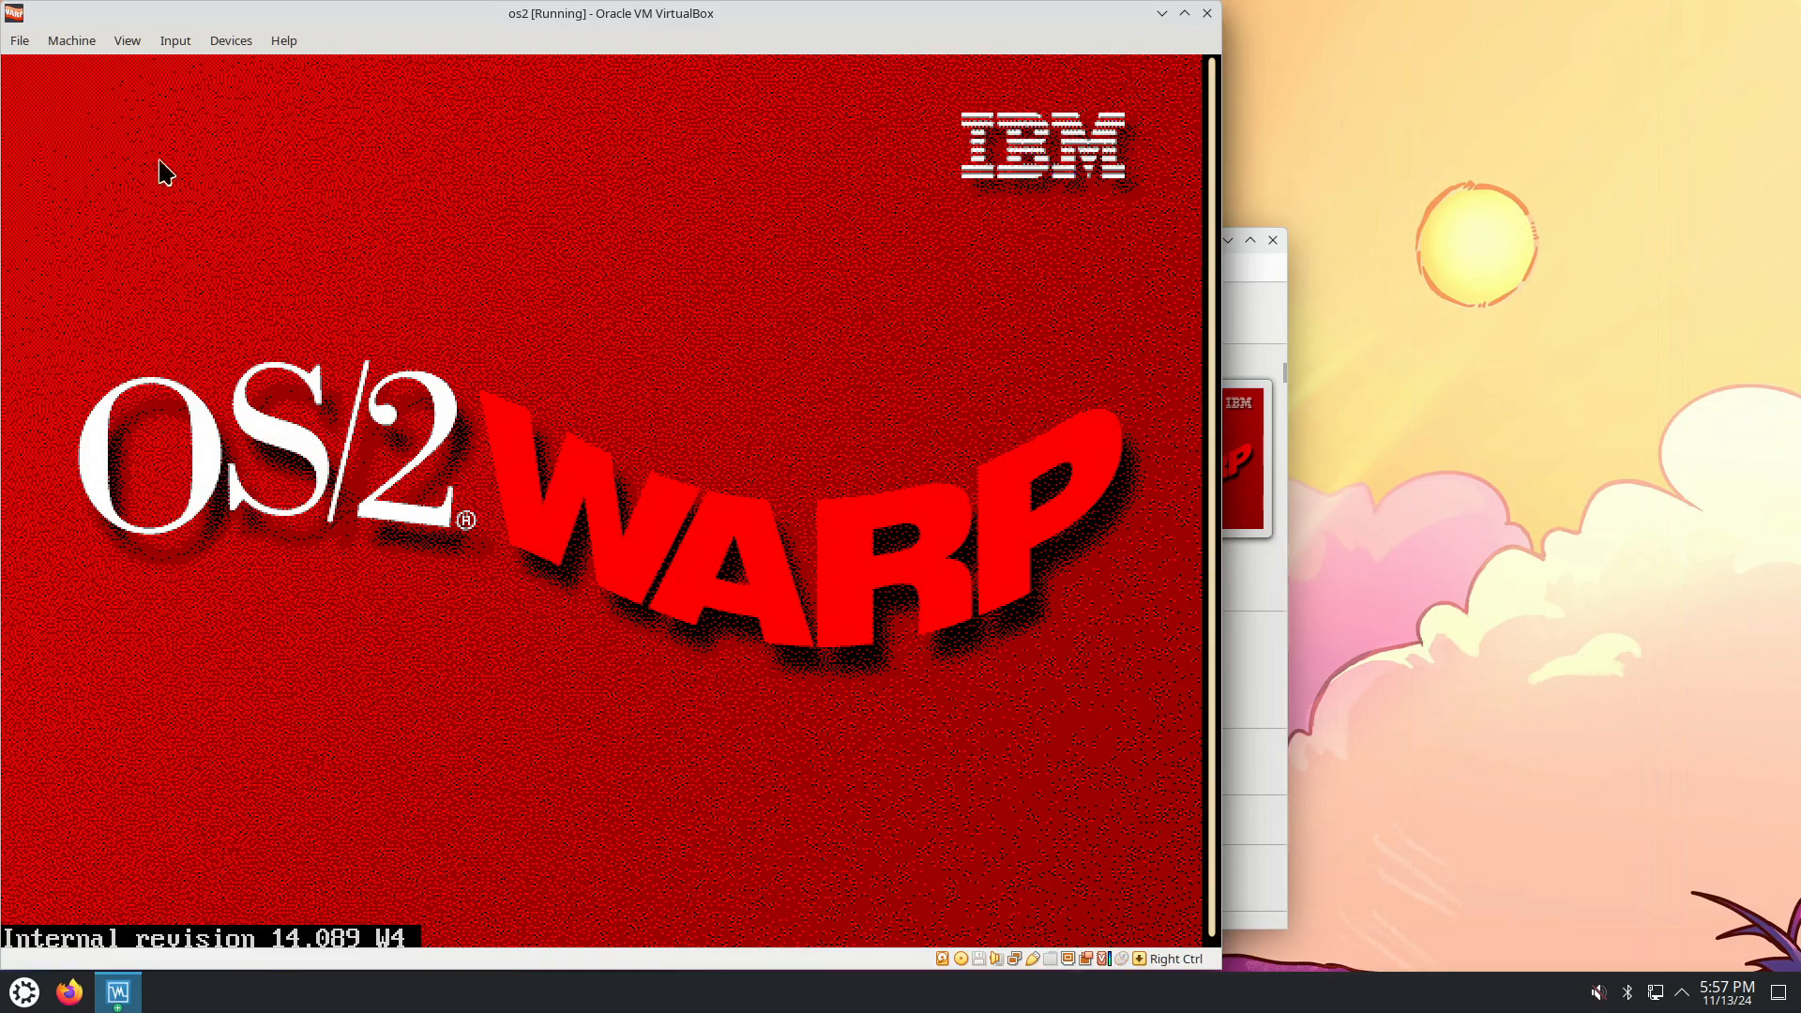
Confirm in the Optical Drives menu that mcp2-refresh-install-en.iso is still mounted.
{"action": "left_click", "coordinate": [175, 40]}
{"action": "mouse_move", "coordinate": [230, 49]}
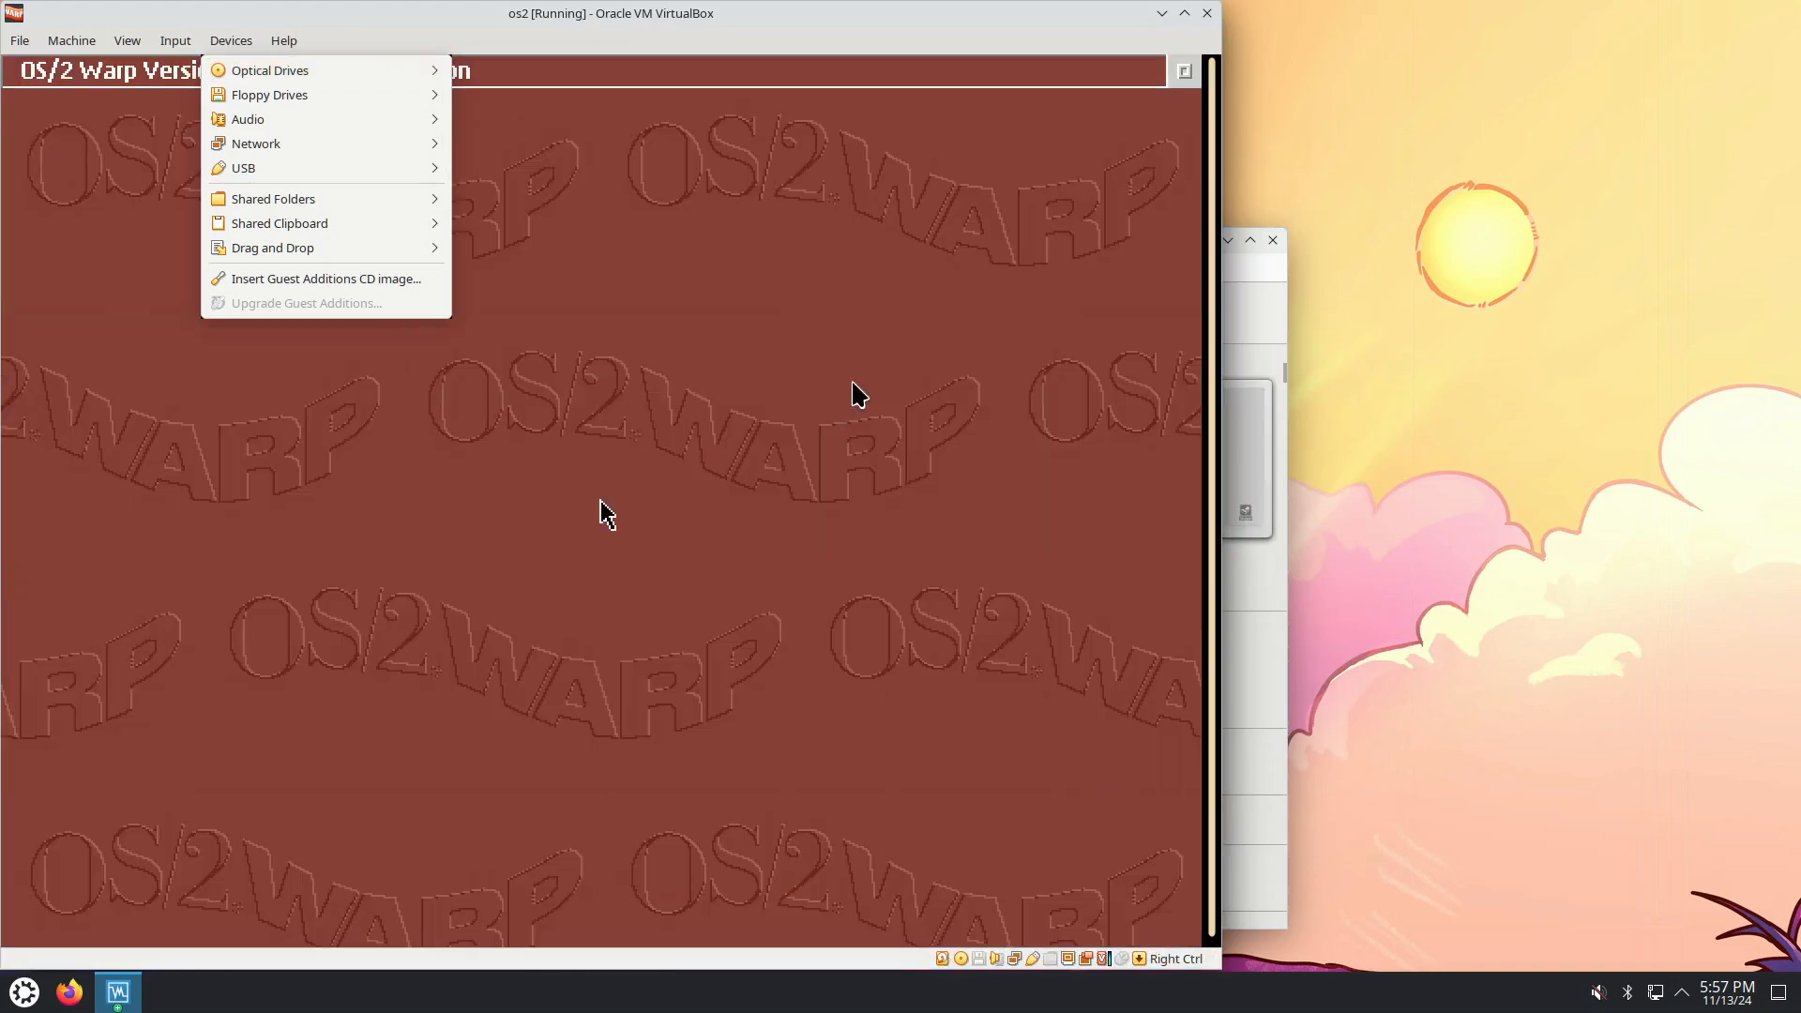
{"action": "left_click", "coordinate": [825, 391]}
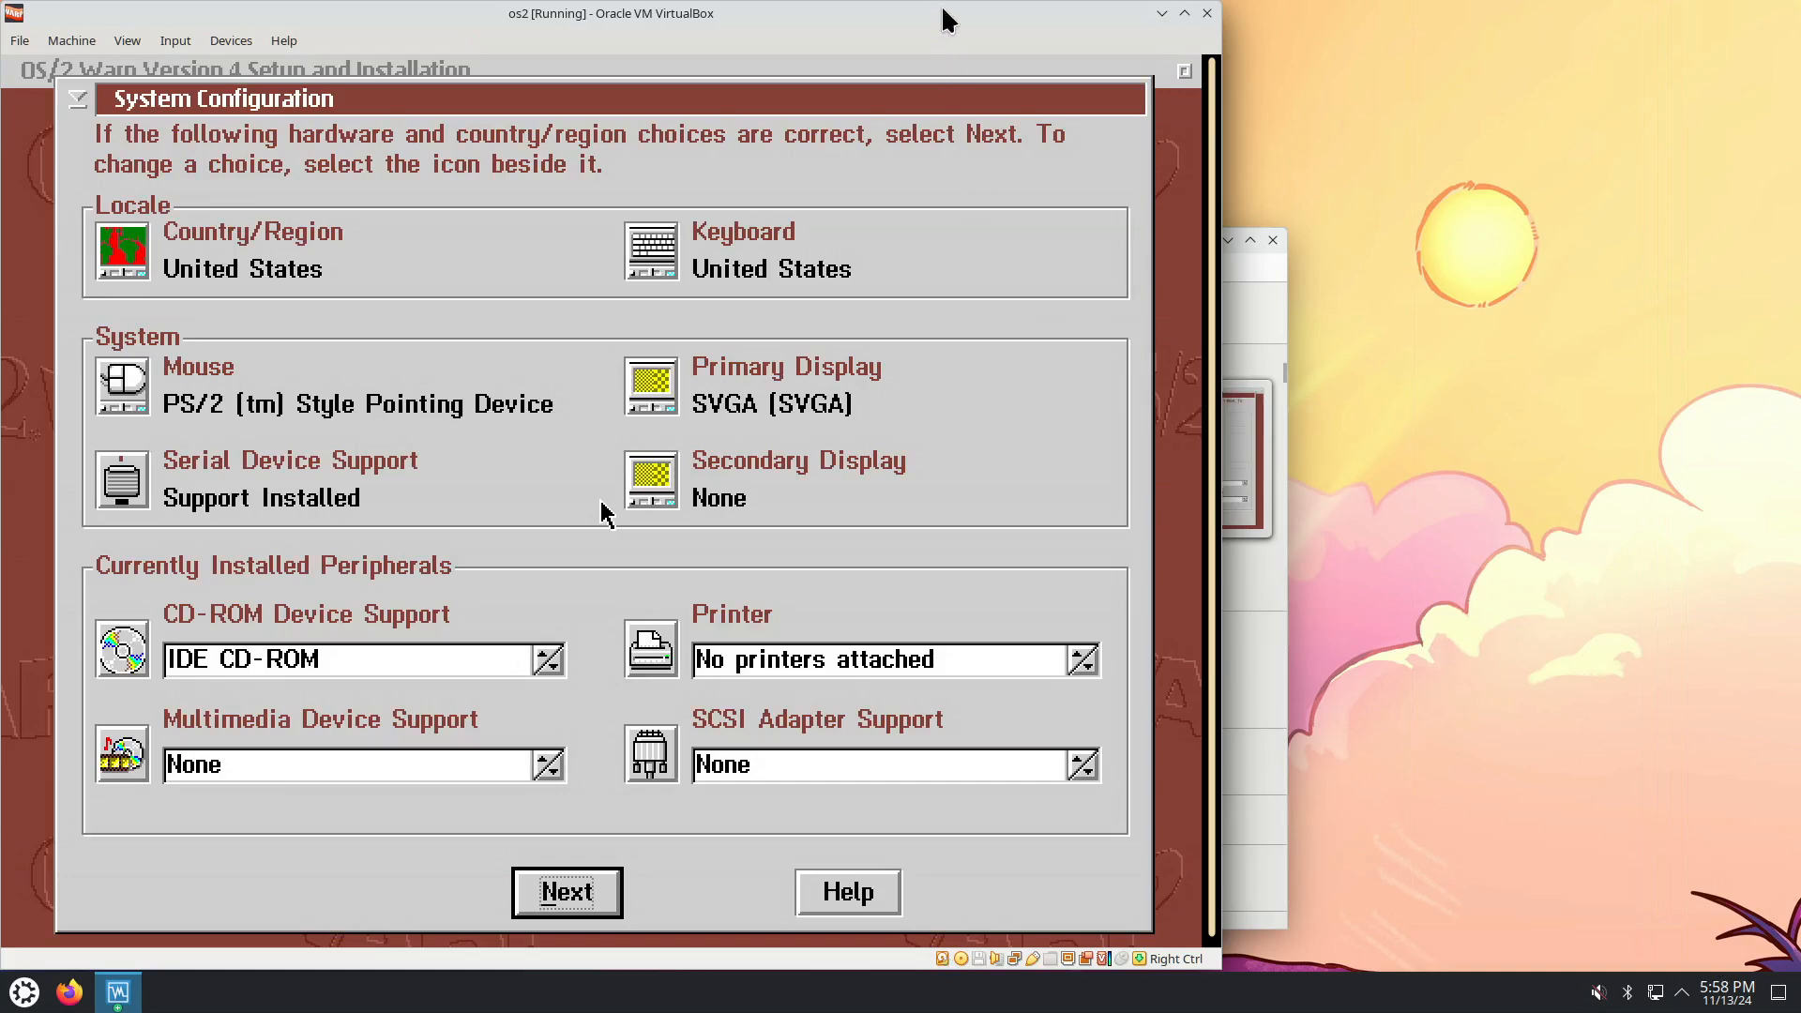
Run the VM full screen and accept the locale, system and additional hardware settings.
{"action": "left_click_drag", "start_coordinate": [963, 14], "coordinate": [1145, 13]}
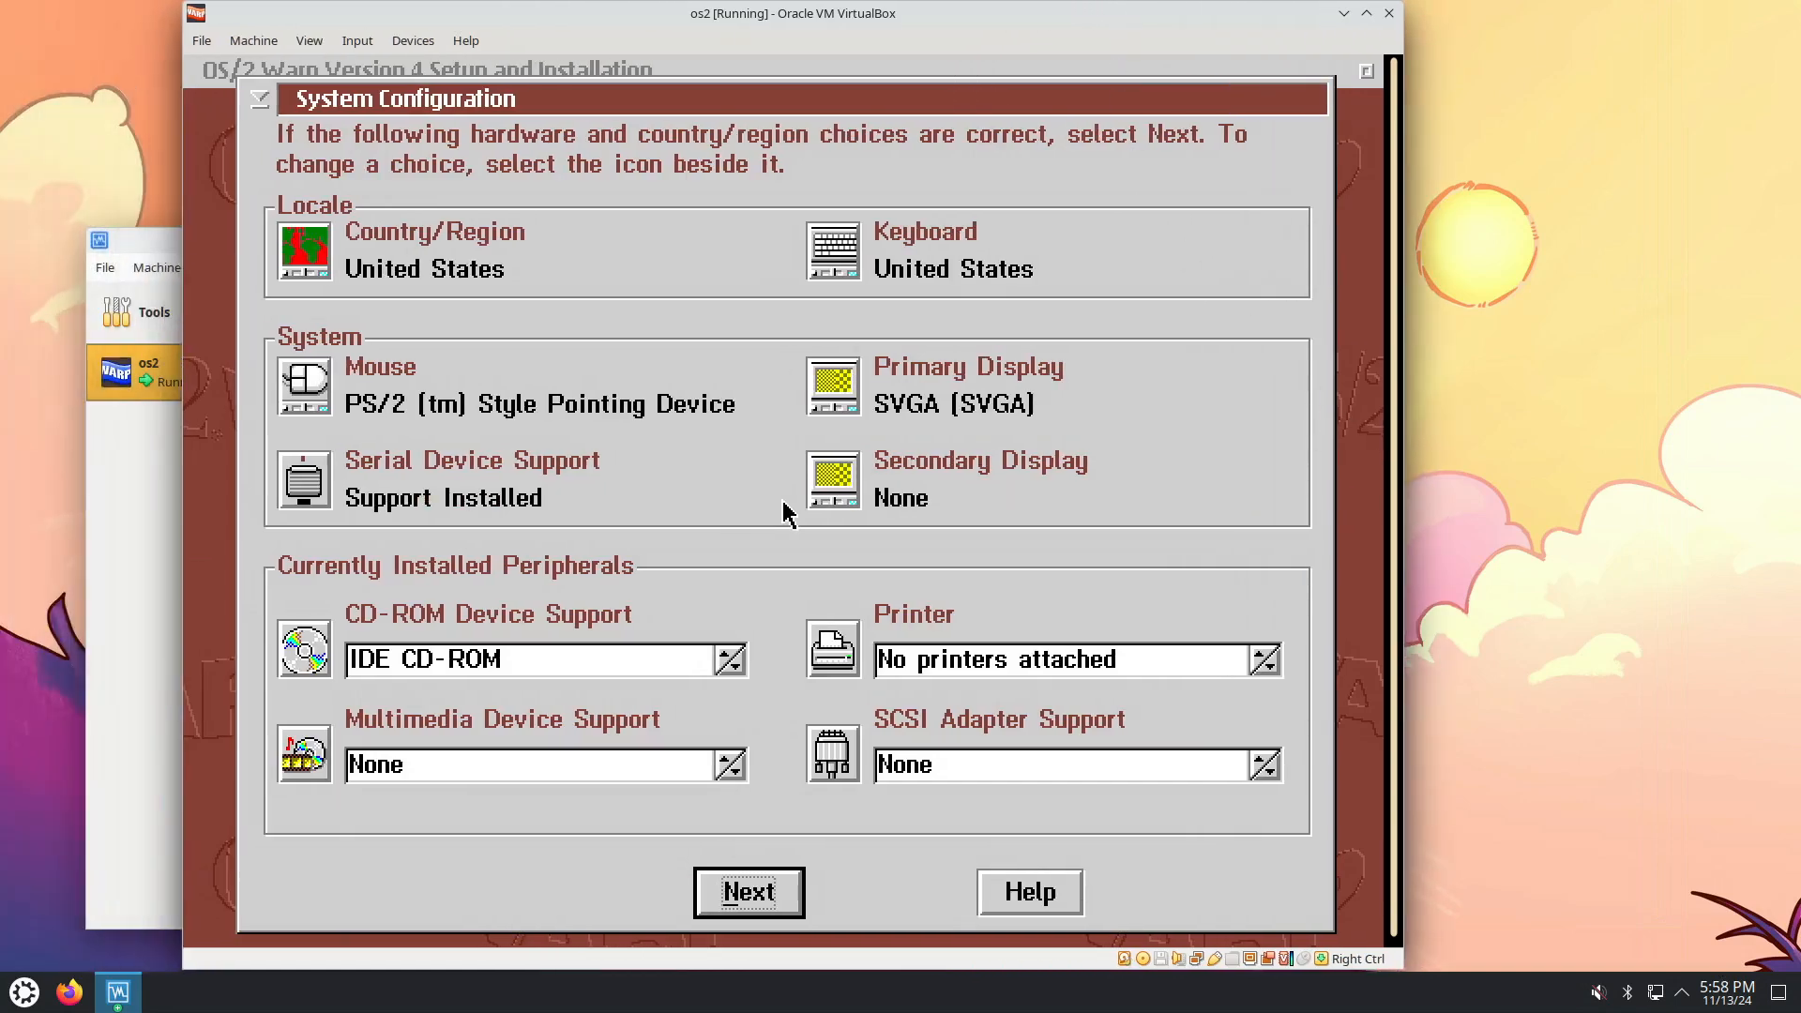
{"action": "key", "text": "ctrl+f"}
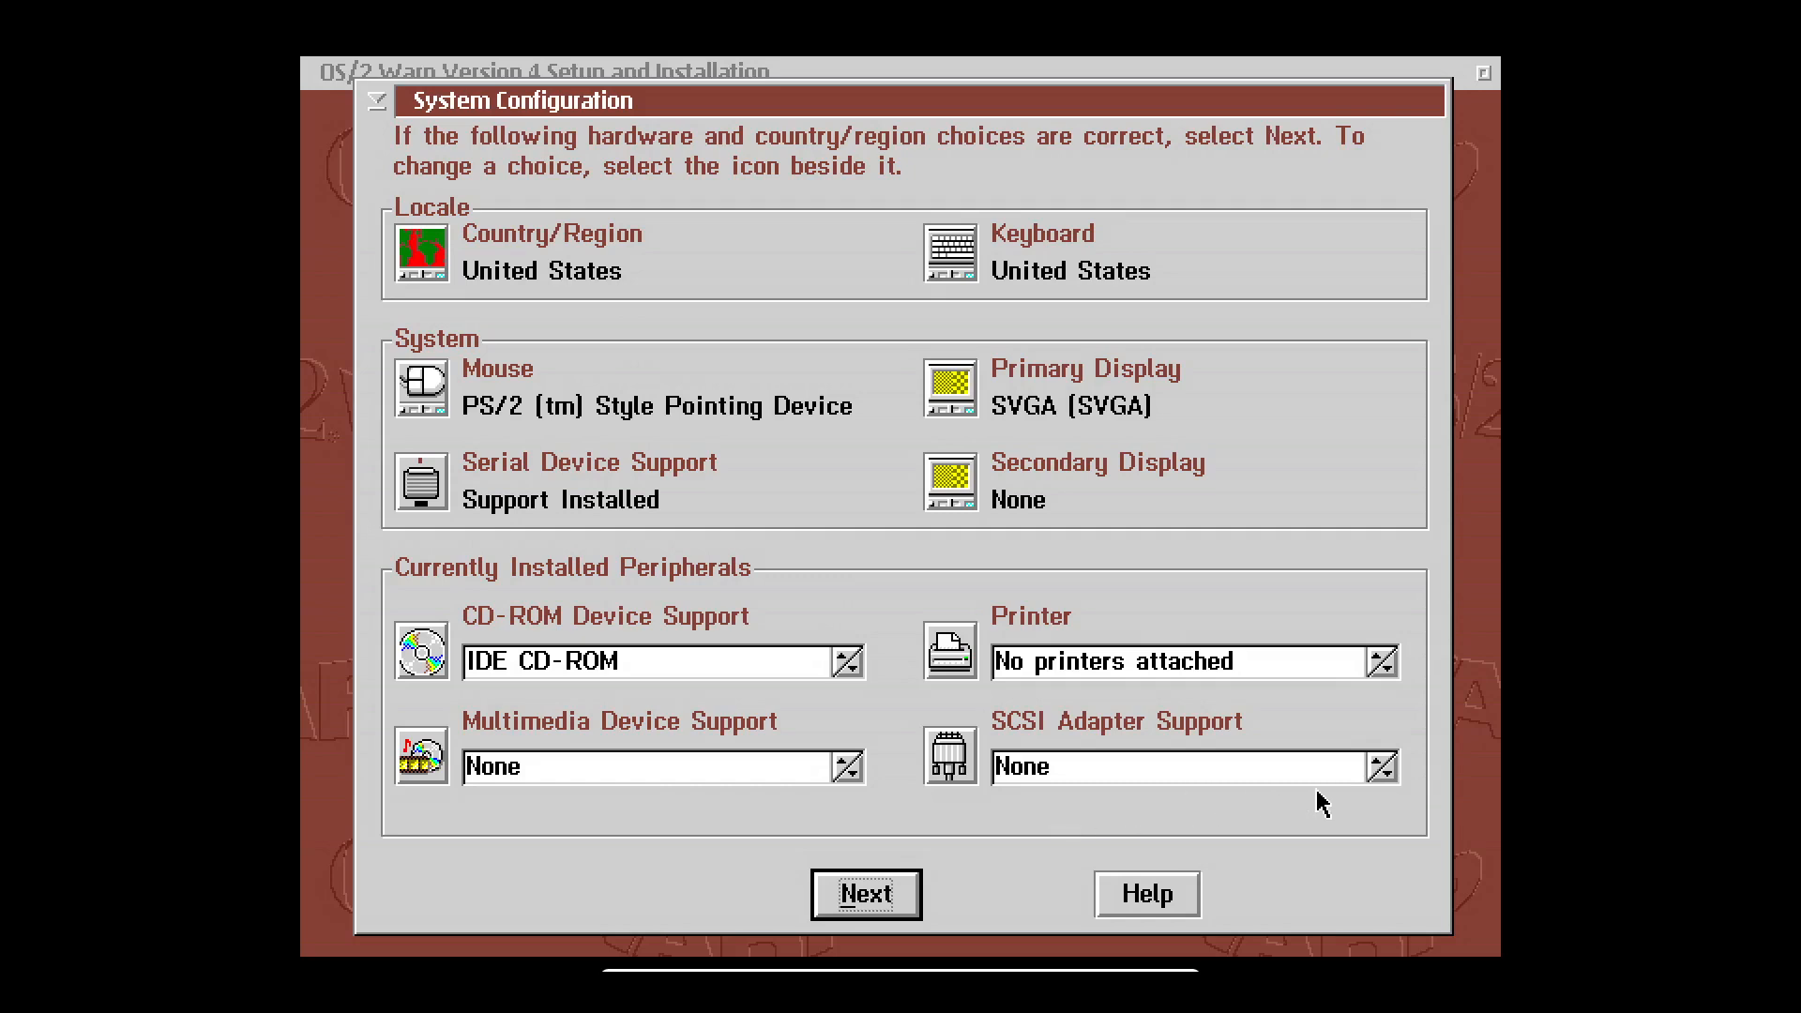
{"action": "left_click", "coordinate": [873, 896]}
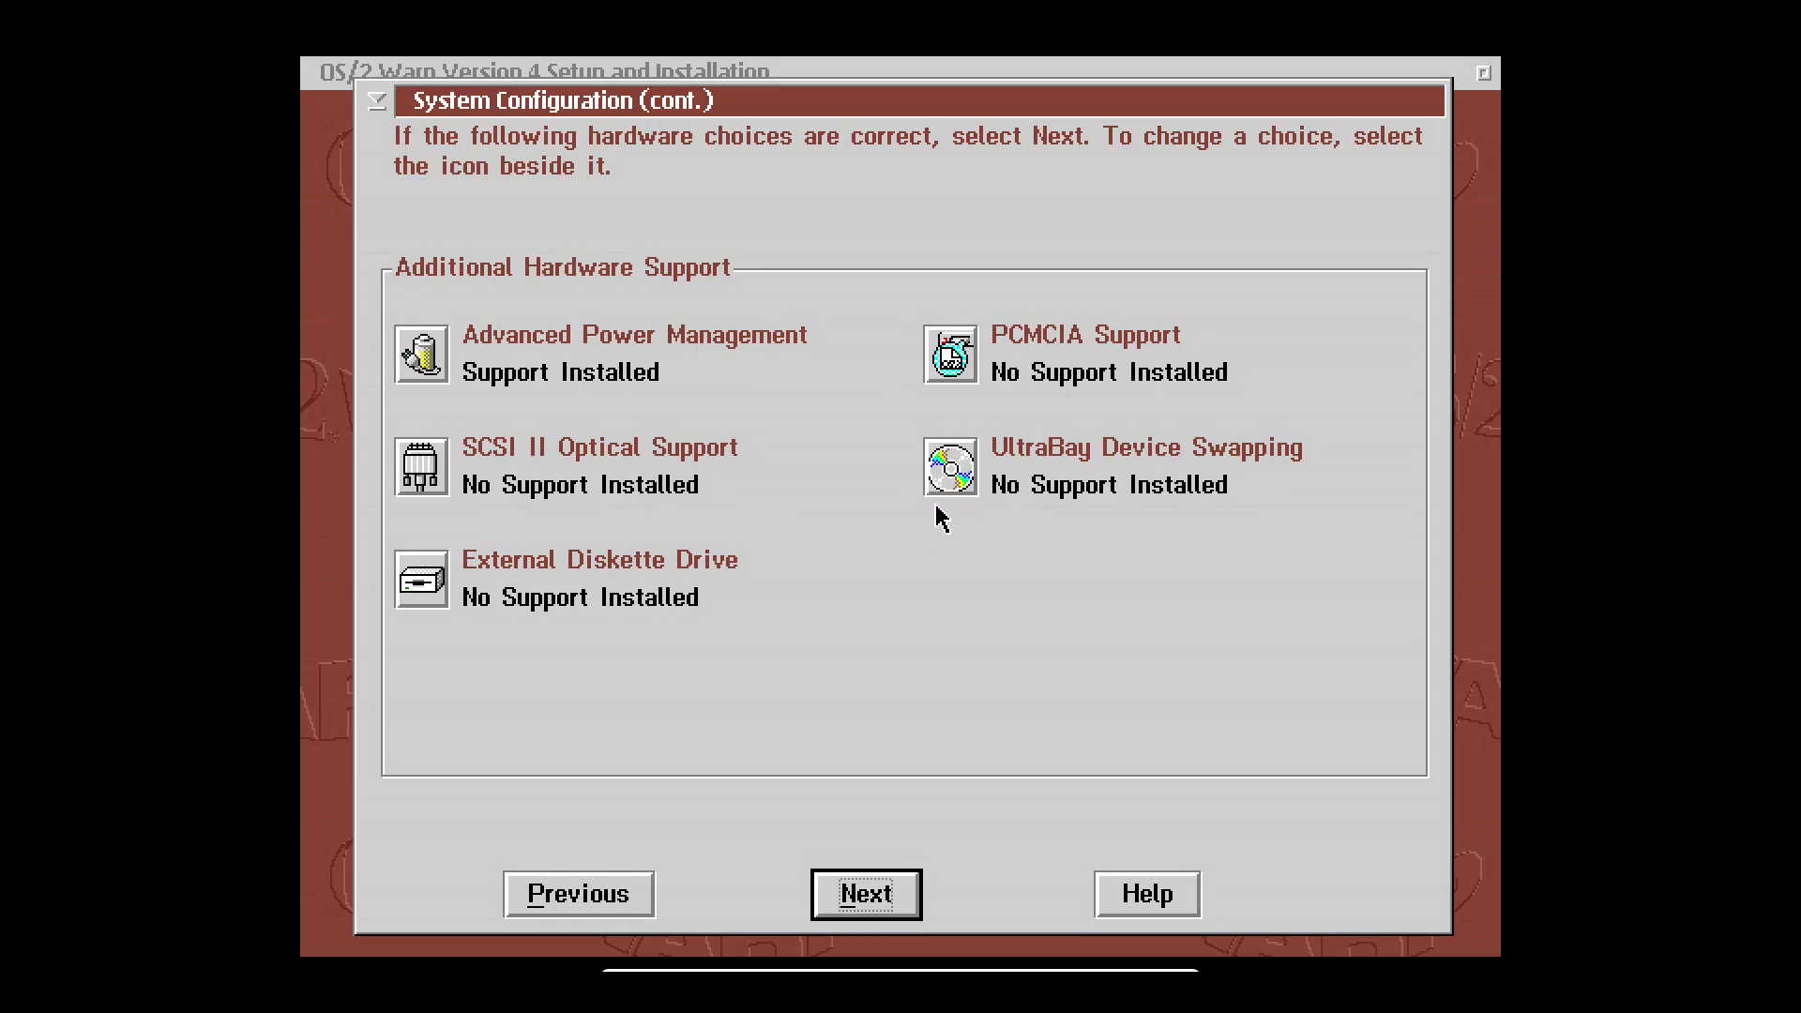
{"action": "left_click", "coordinate": [861, 894]}
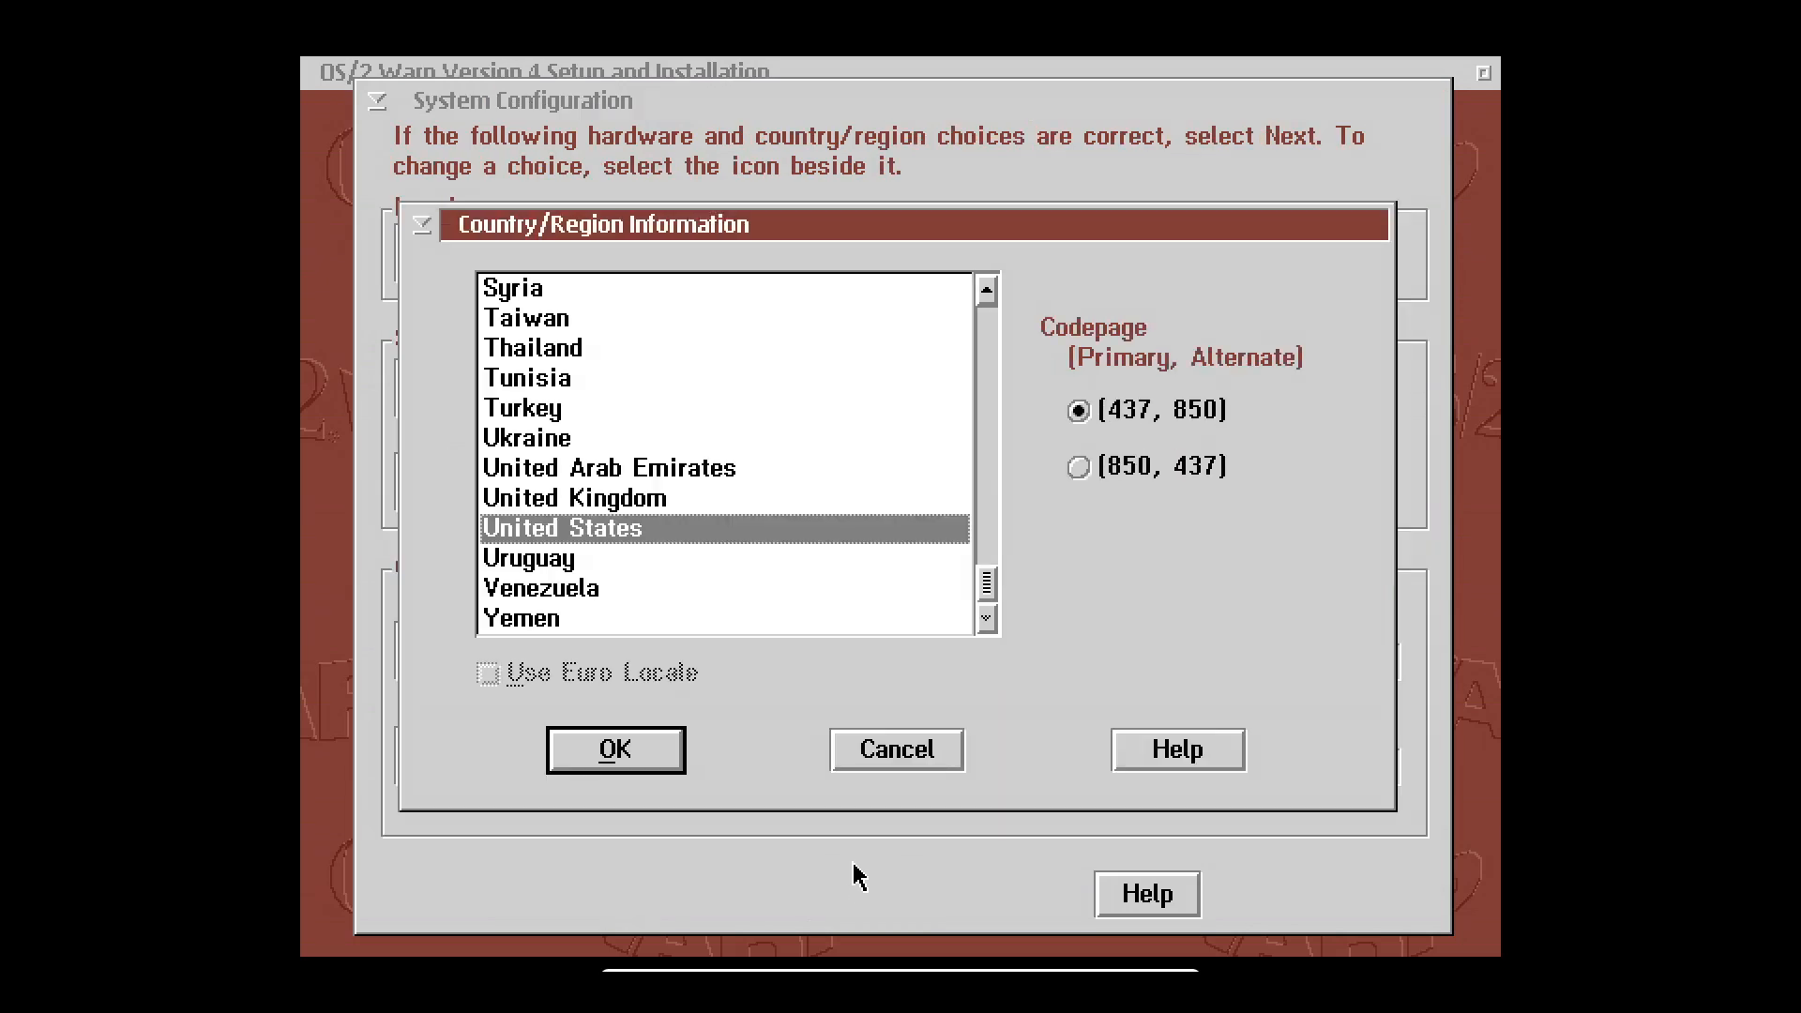
Confirm United States as country, no default printer, and the Generic VESA display driver.
{"action": "left_click", "coordinate": [623, 758]}
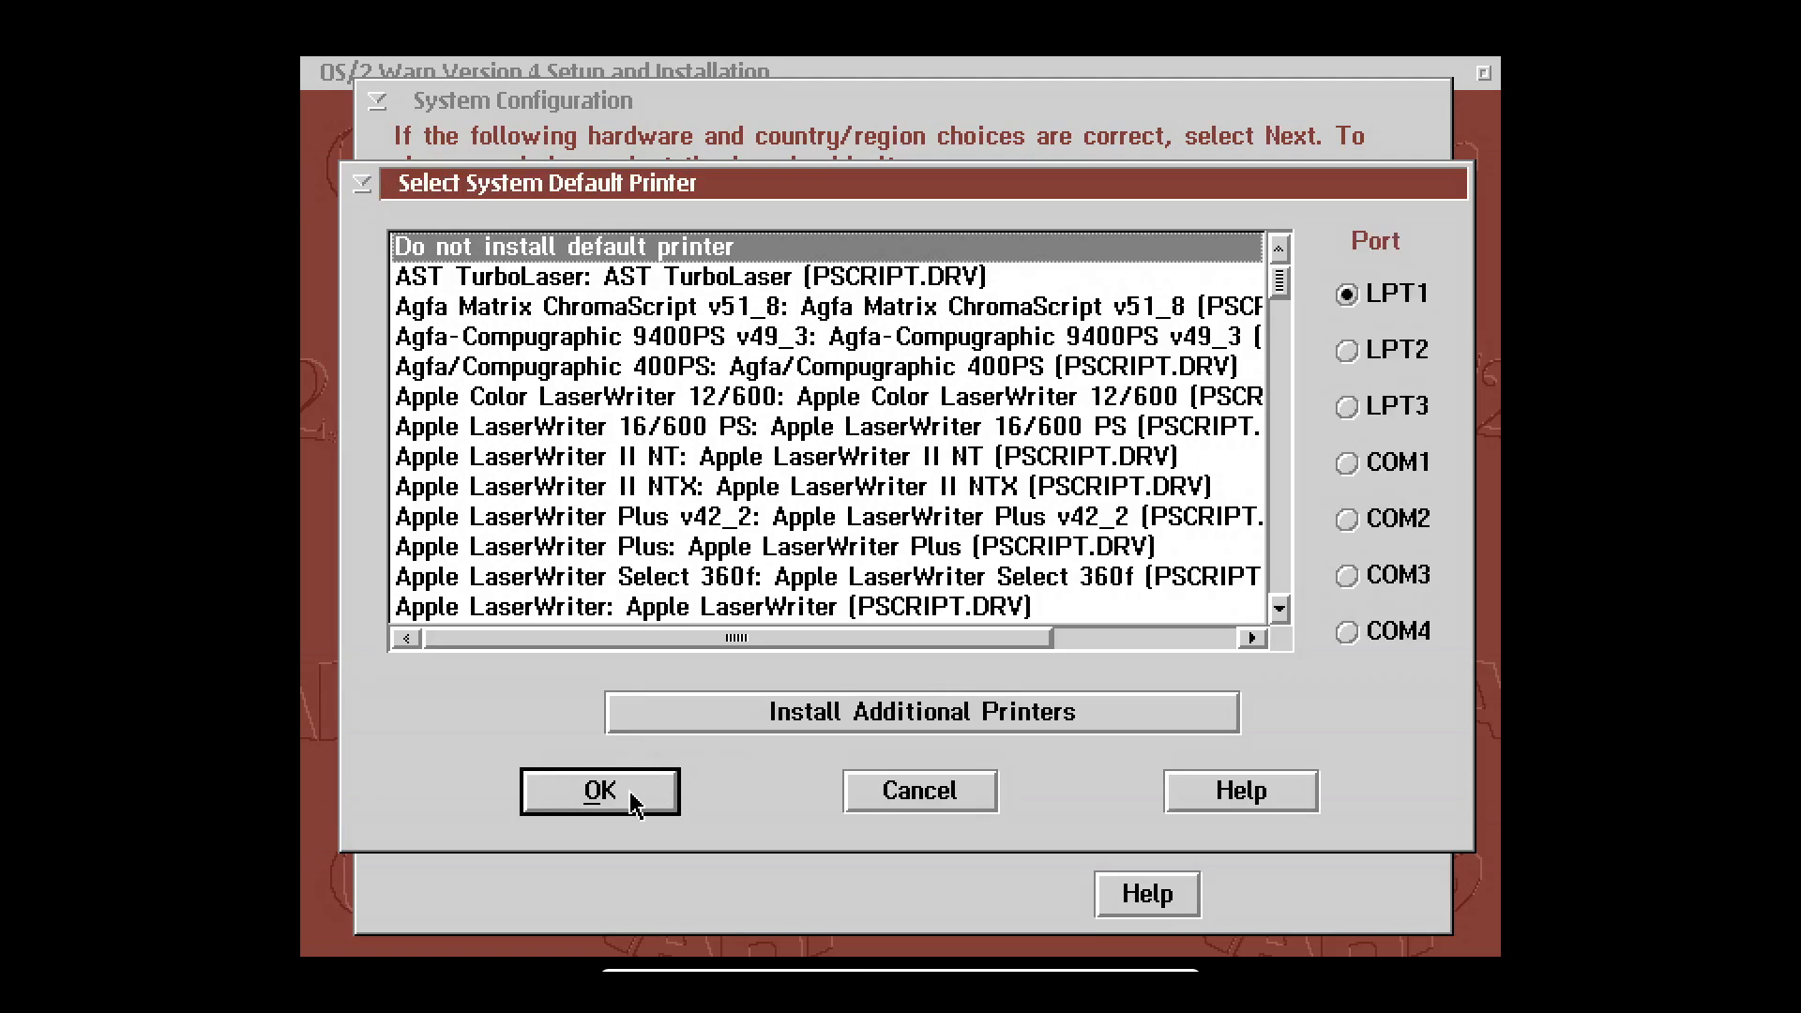
{"action": "left_click", "coordinate": [621, 797]}
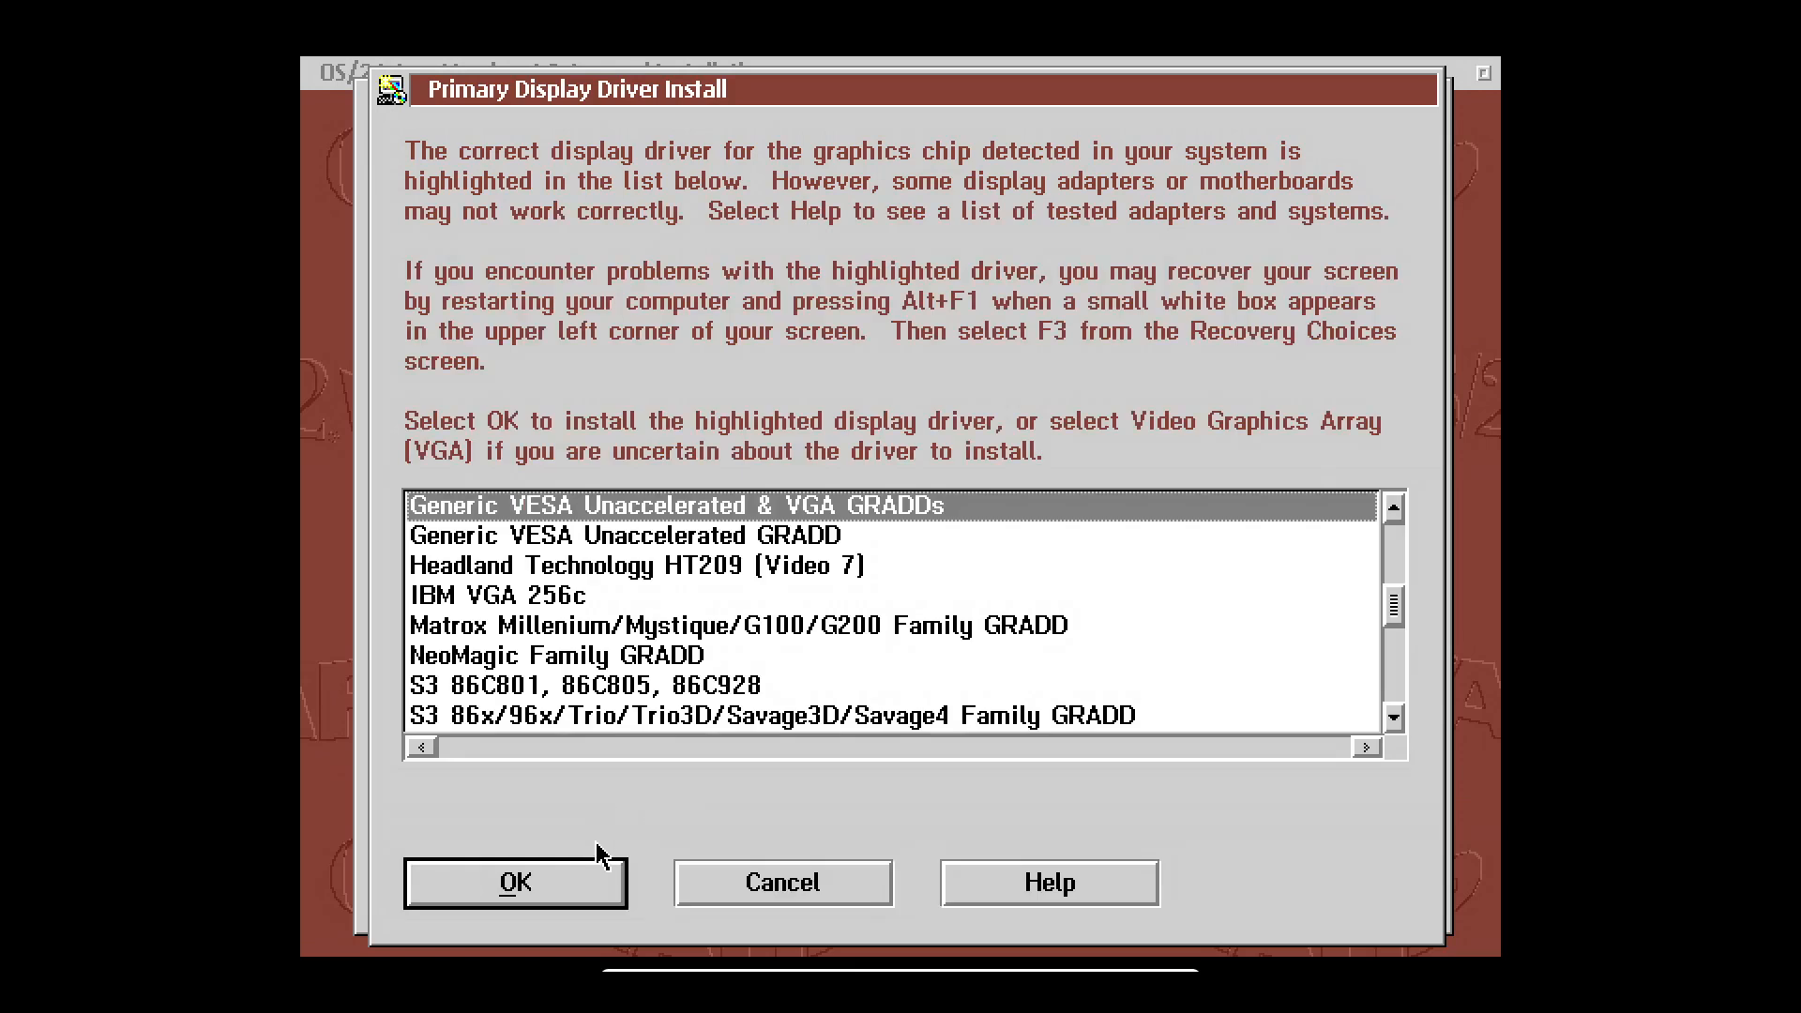
{"action": "left_click", "coordinate": [578, 896]}
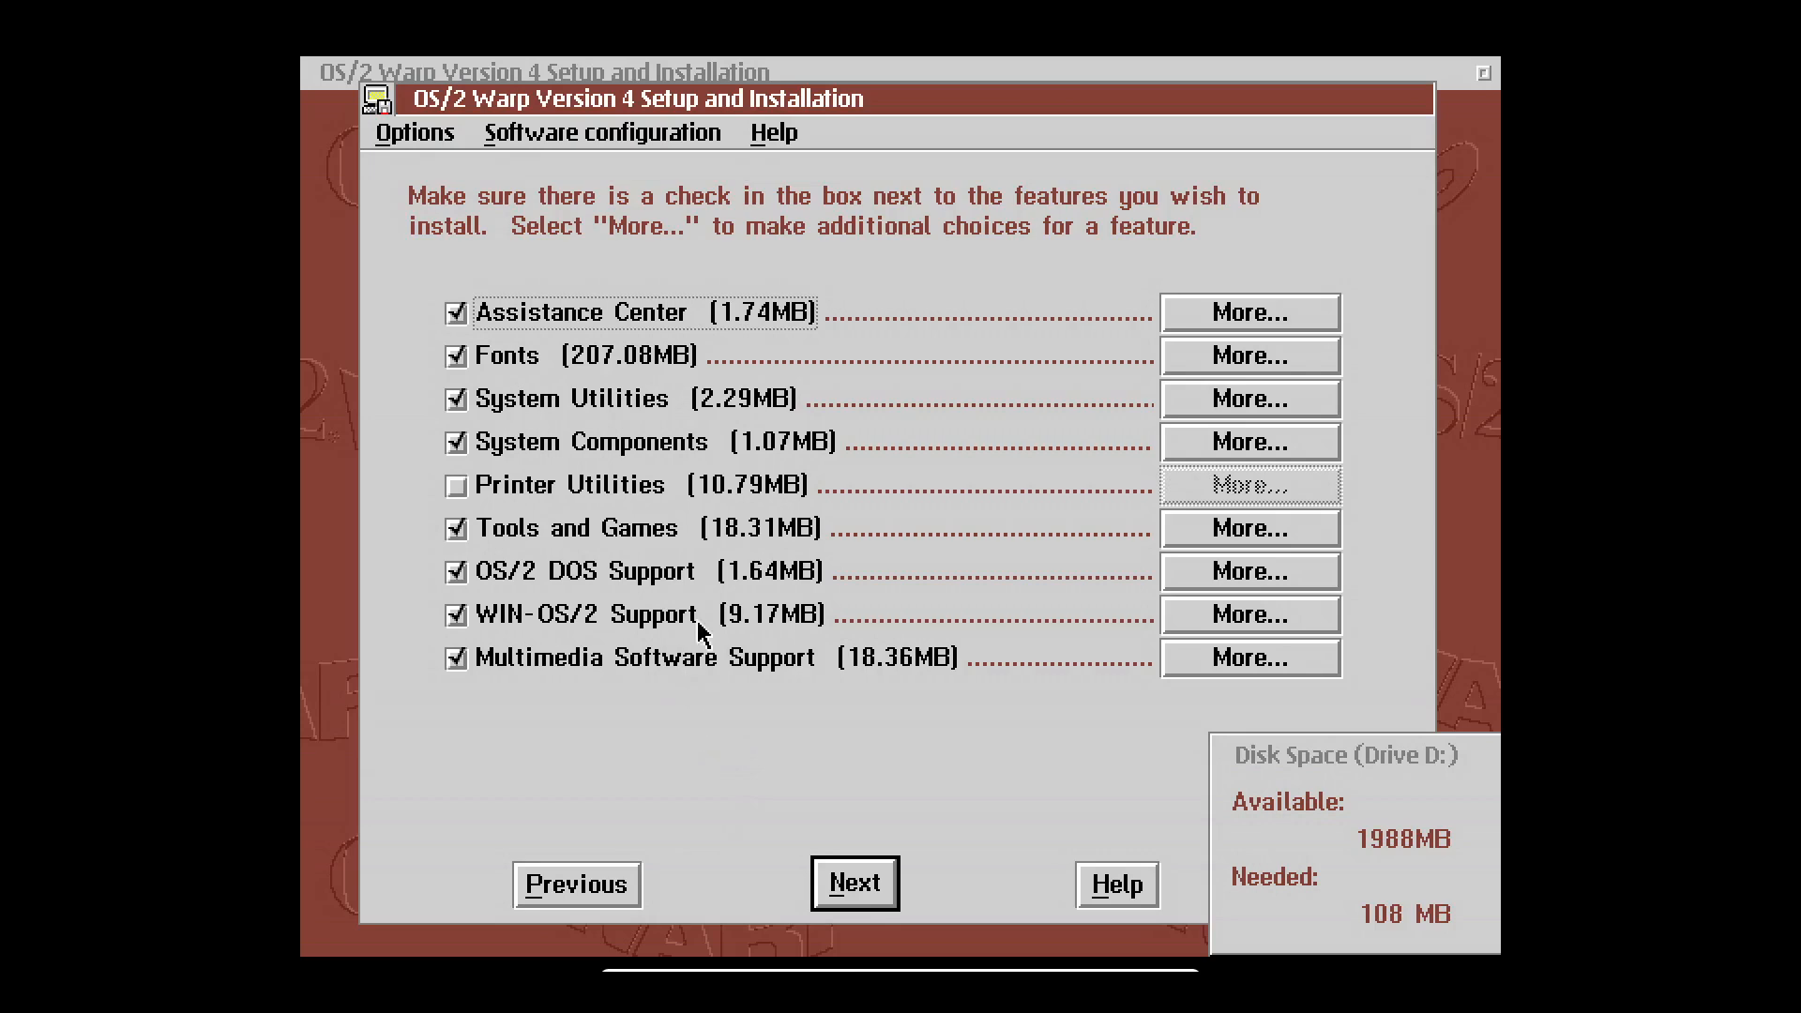
Review and keep the Assistance Center, Fonts, System Utilities, System Components and Tools and Games choices.
{"action": "left_click", "coordinate": [1184, 314]}
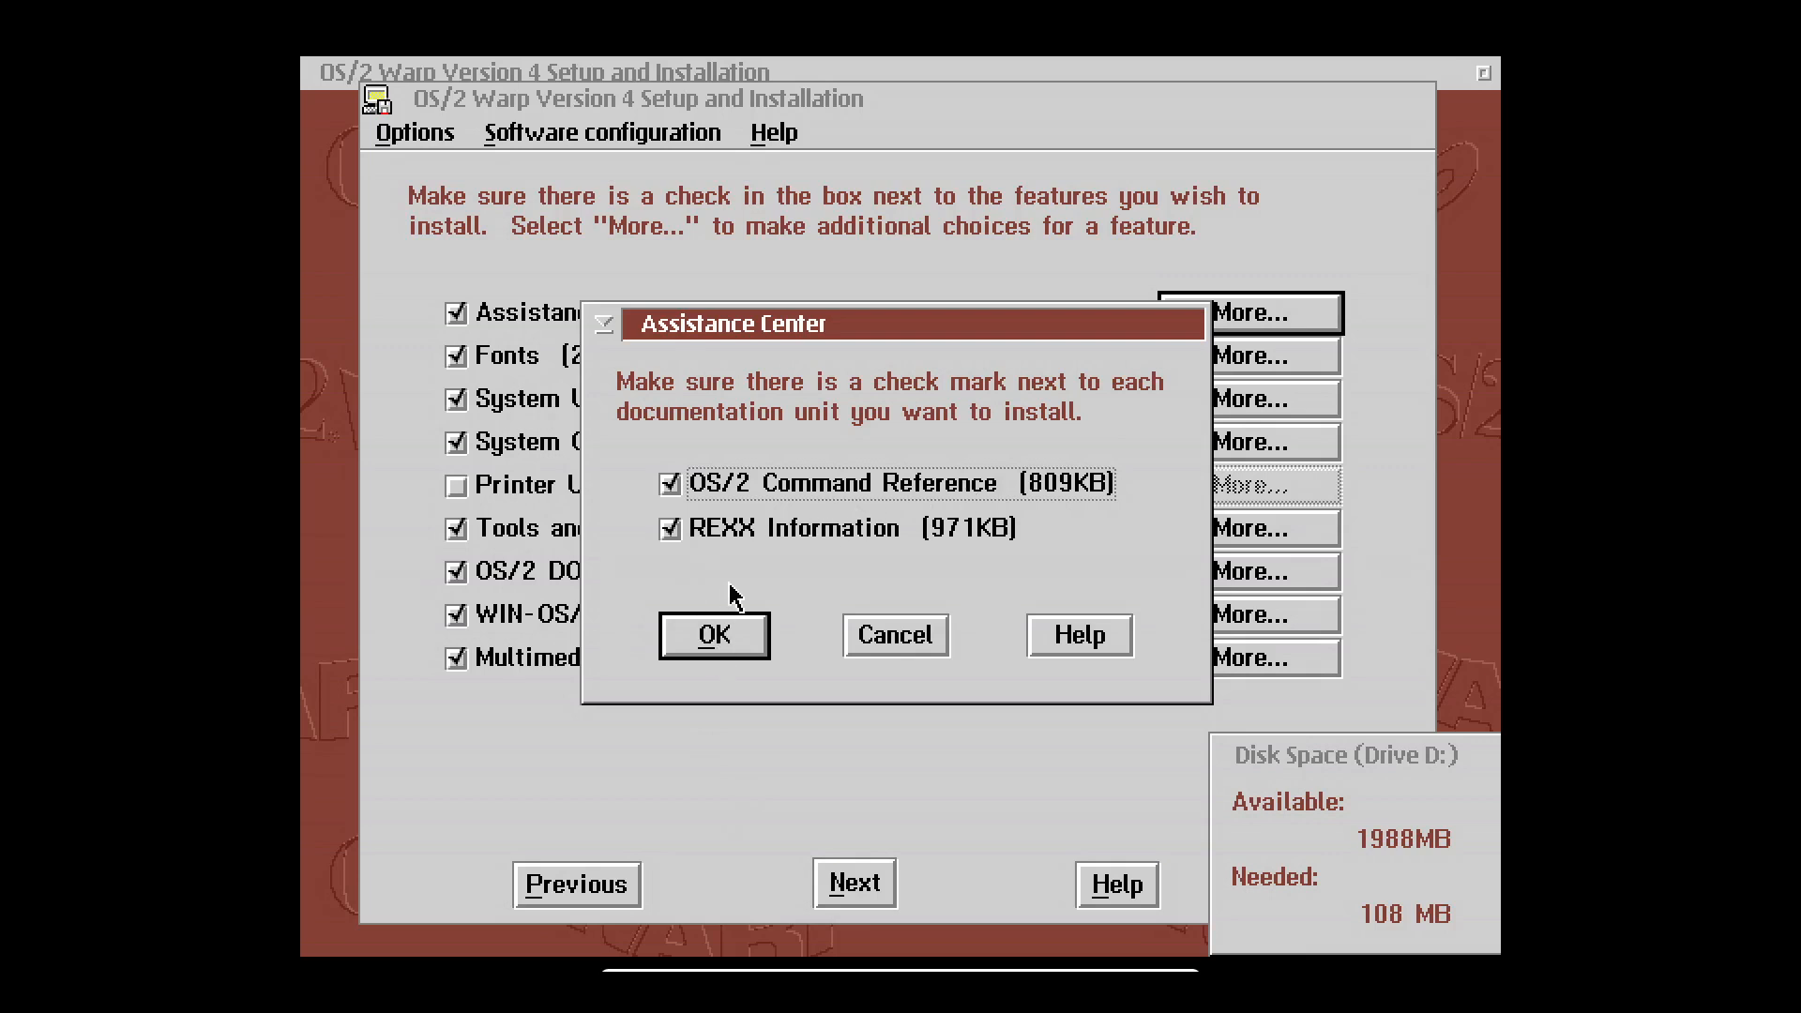
{"action": "left_click", "coordinate": [714, 636]}
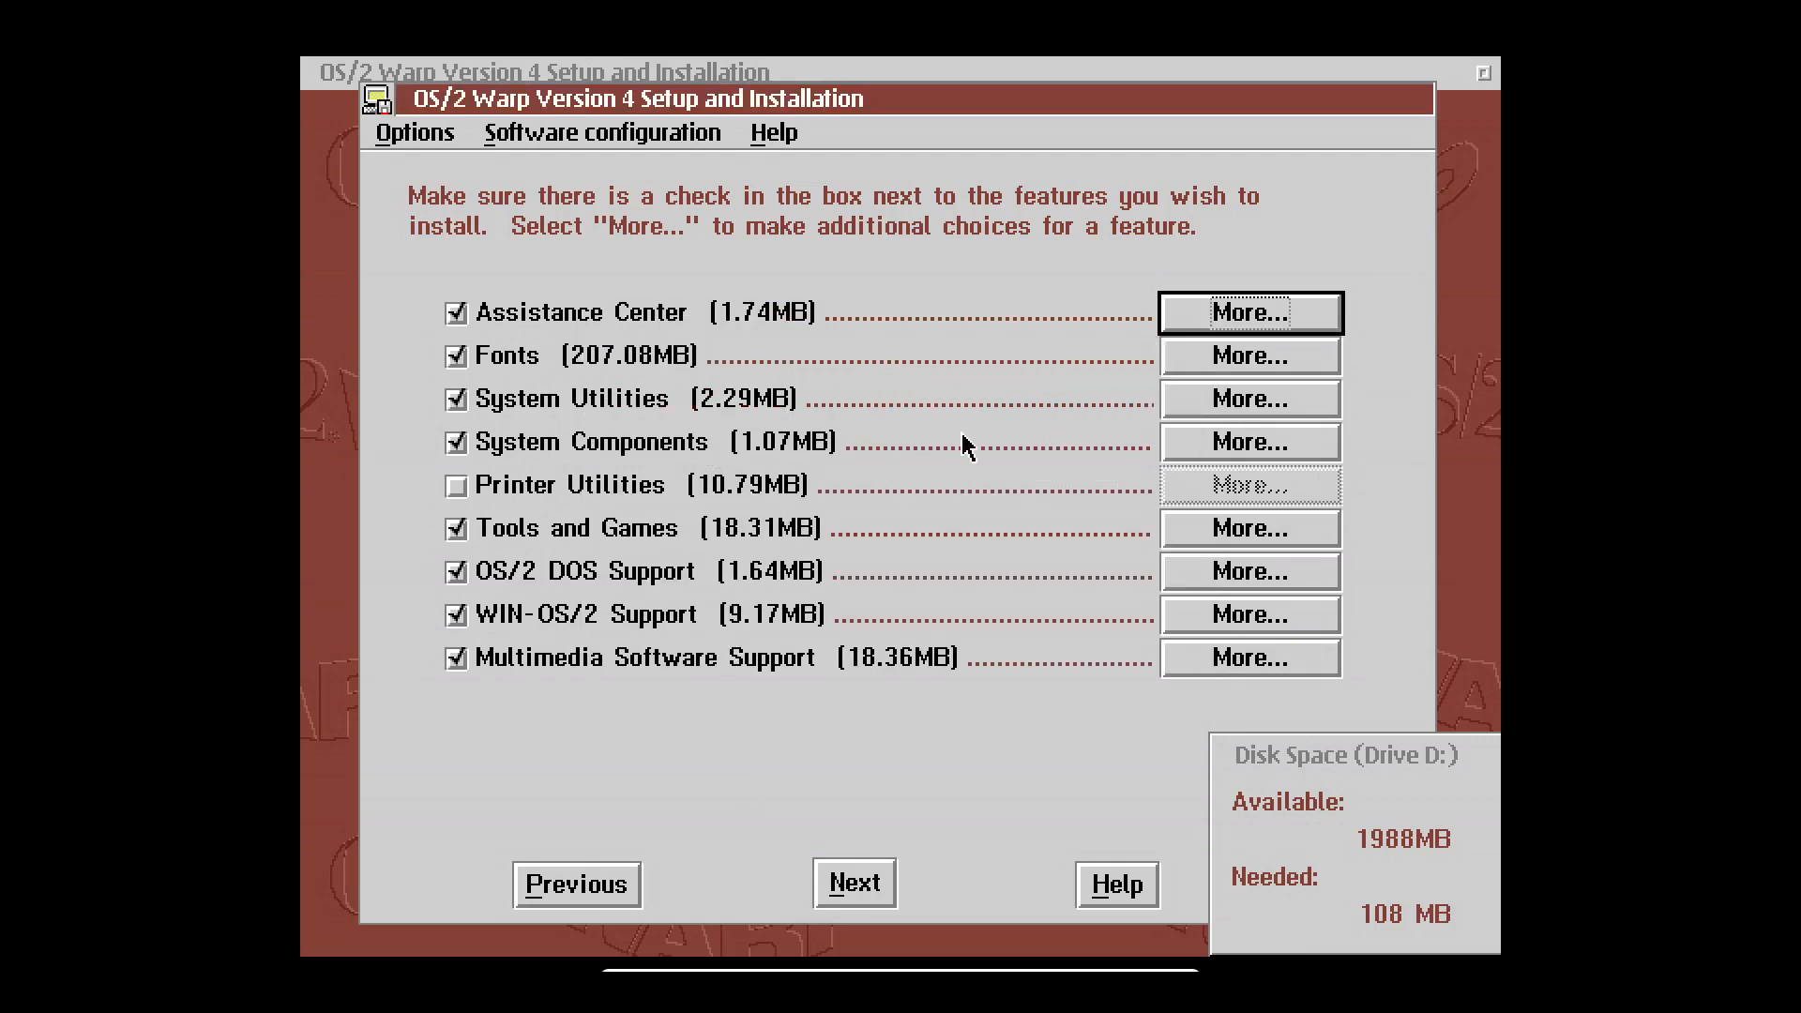
{"action": "left_click", "coordinate": [1262, 357]}
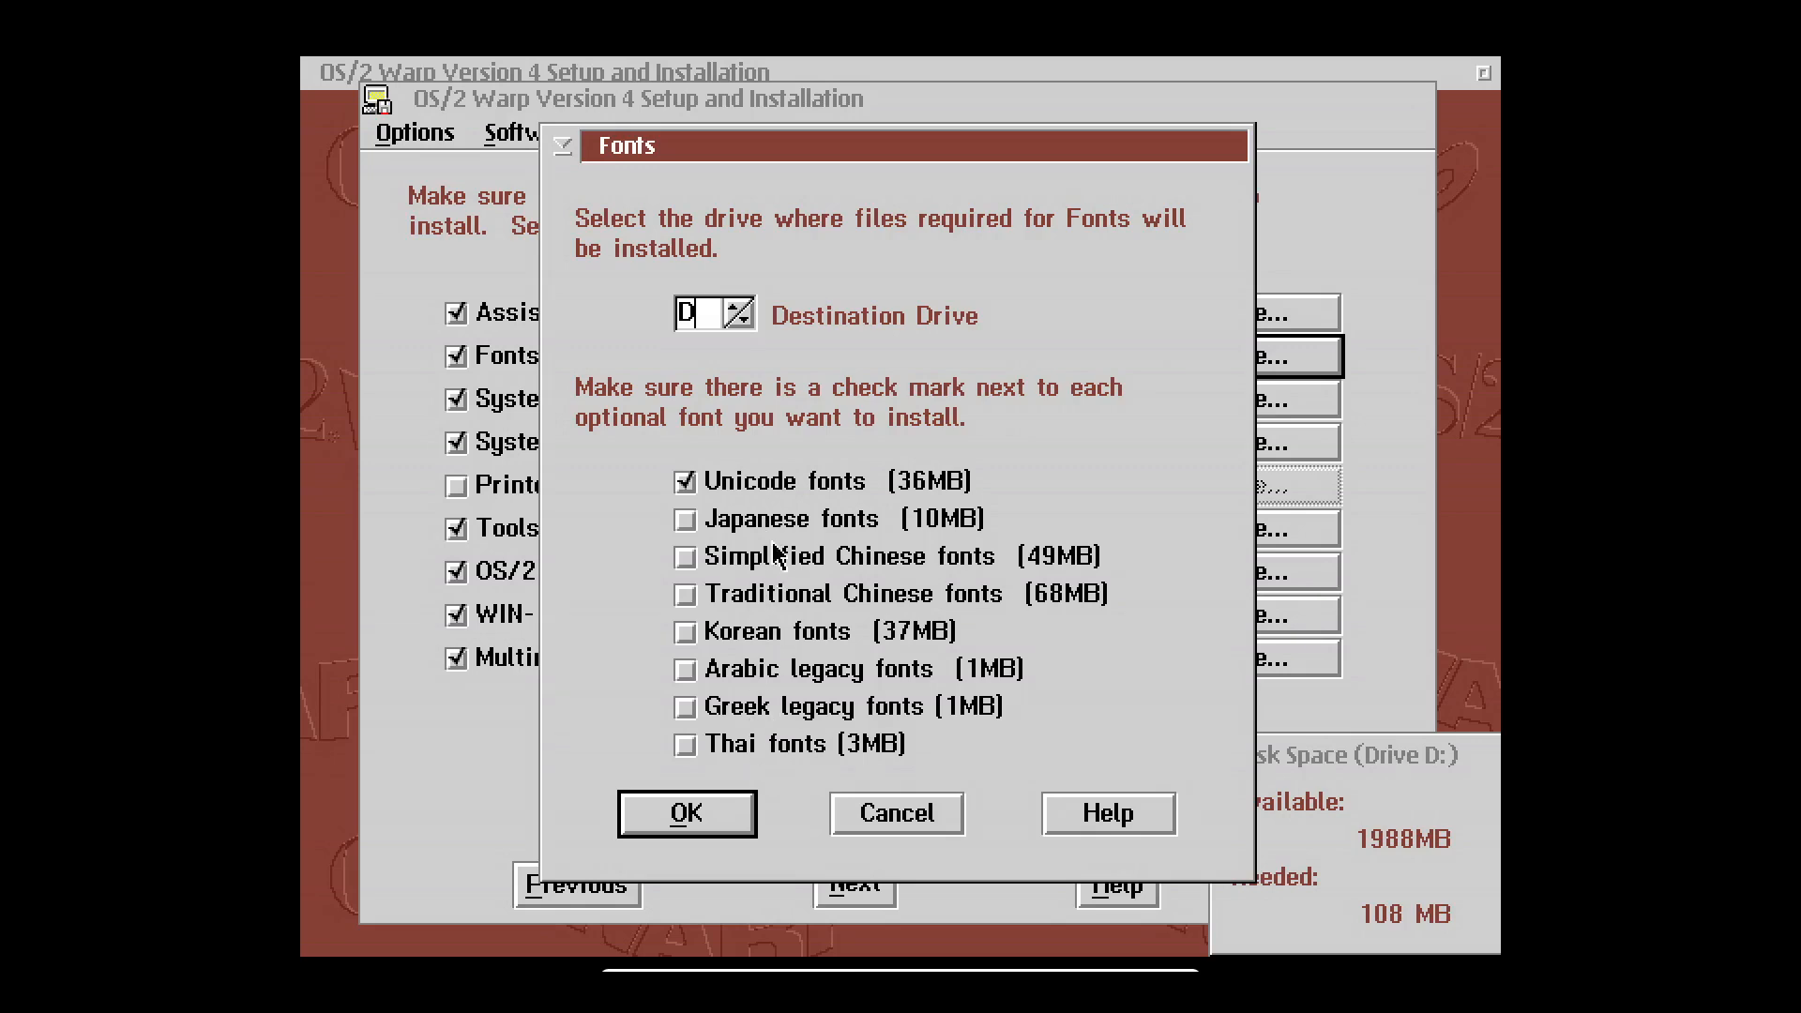
{"action": "left_click", "coordinate": [686, 813]}
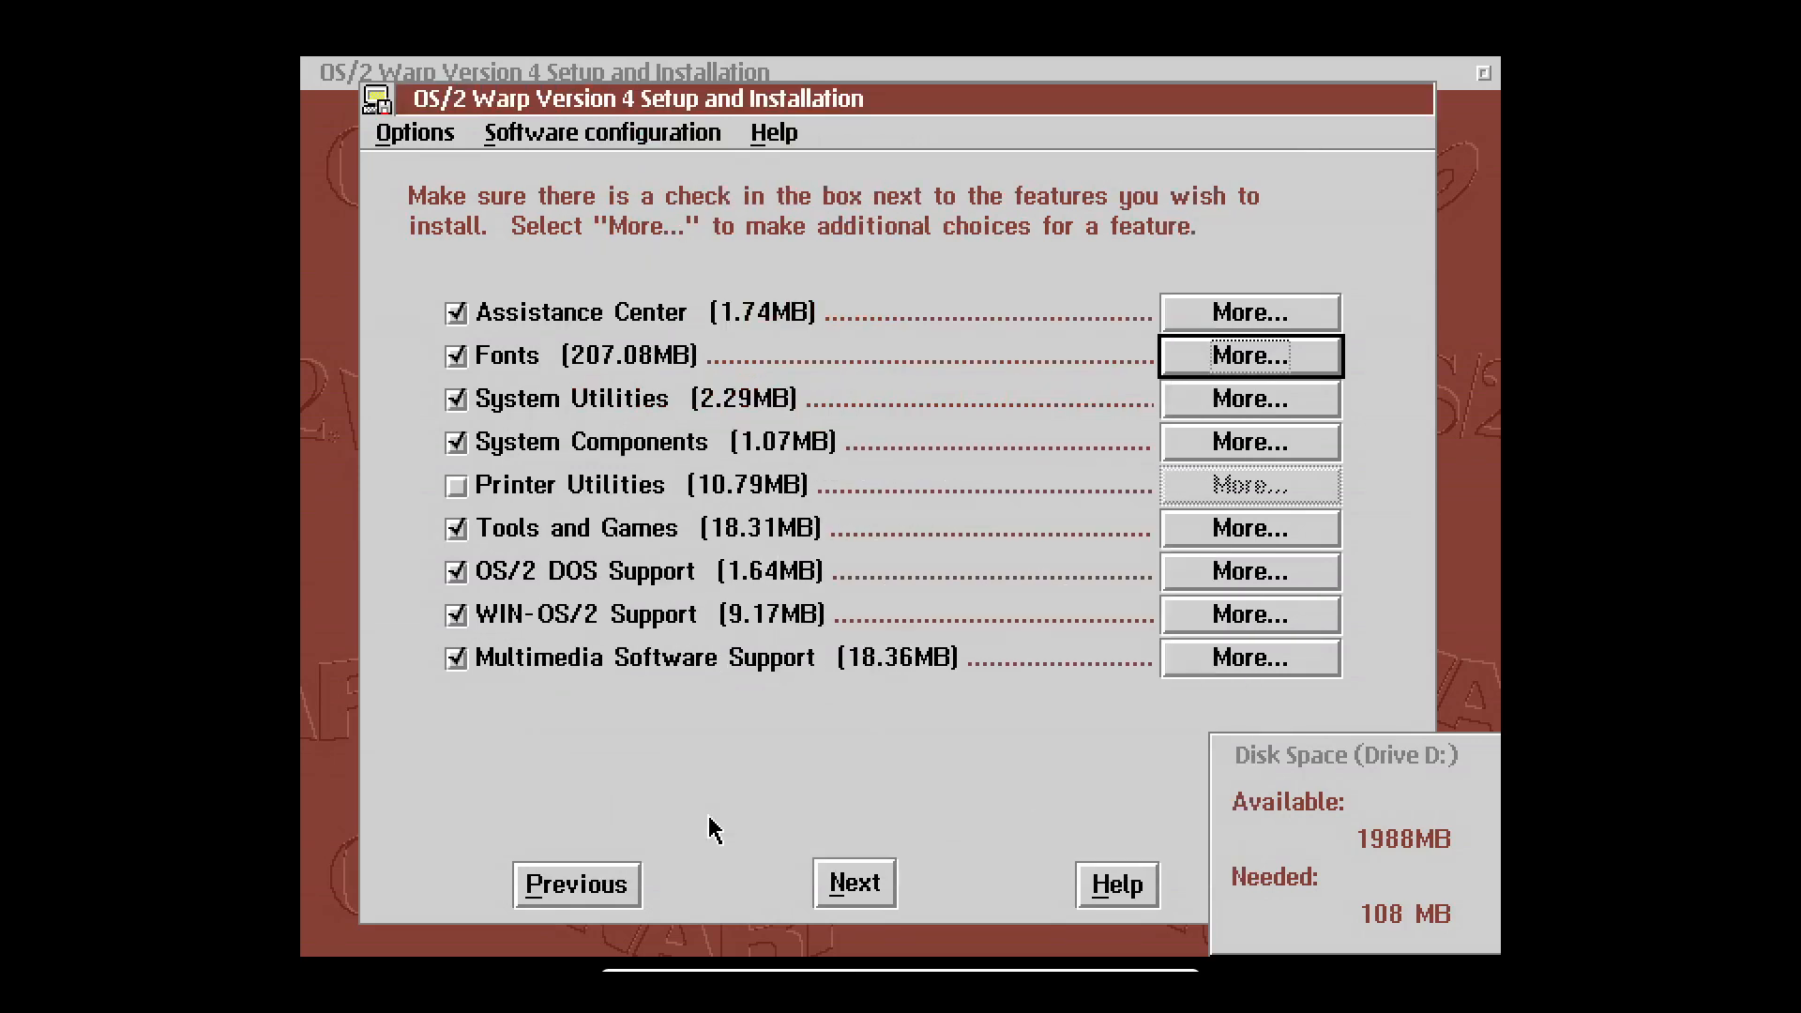
{"action": "left_click", "coordinate": [1301, 407]}
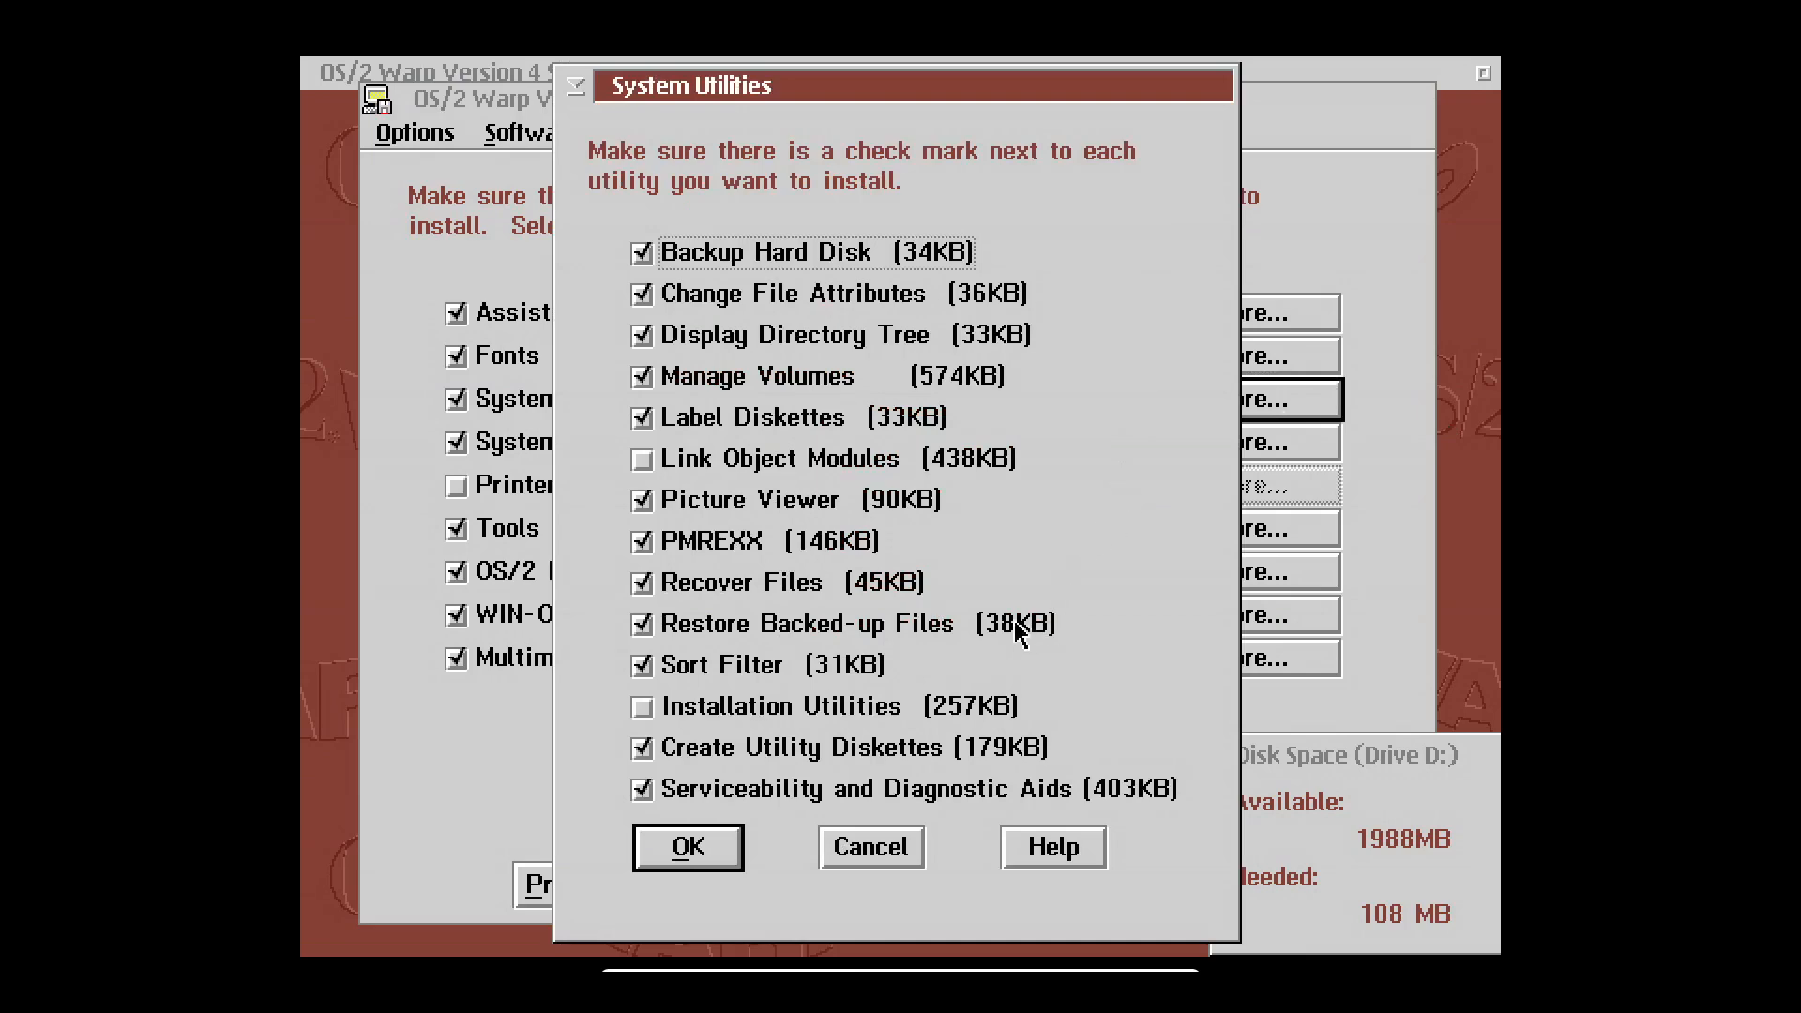
{"action": "left_click", "coordinate": [715, 856]}
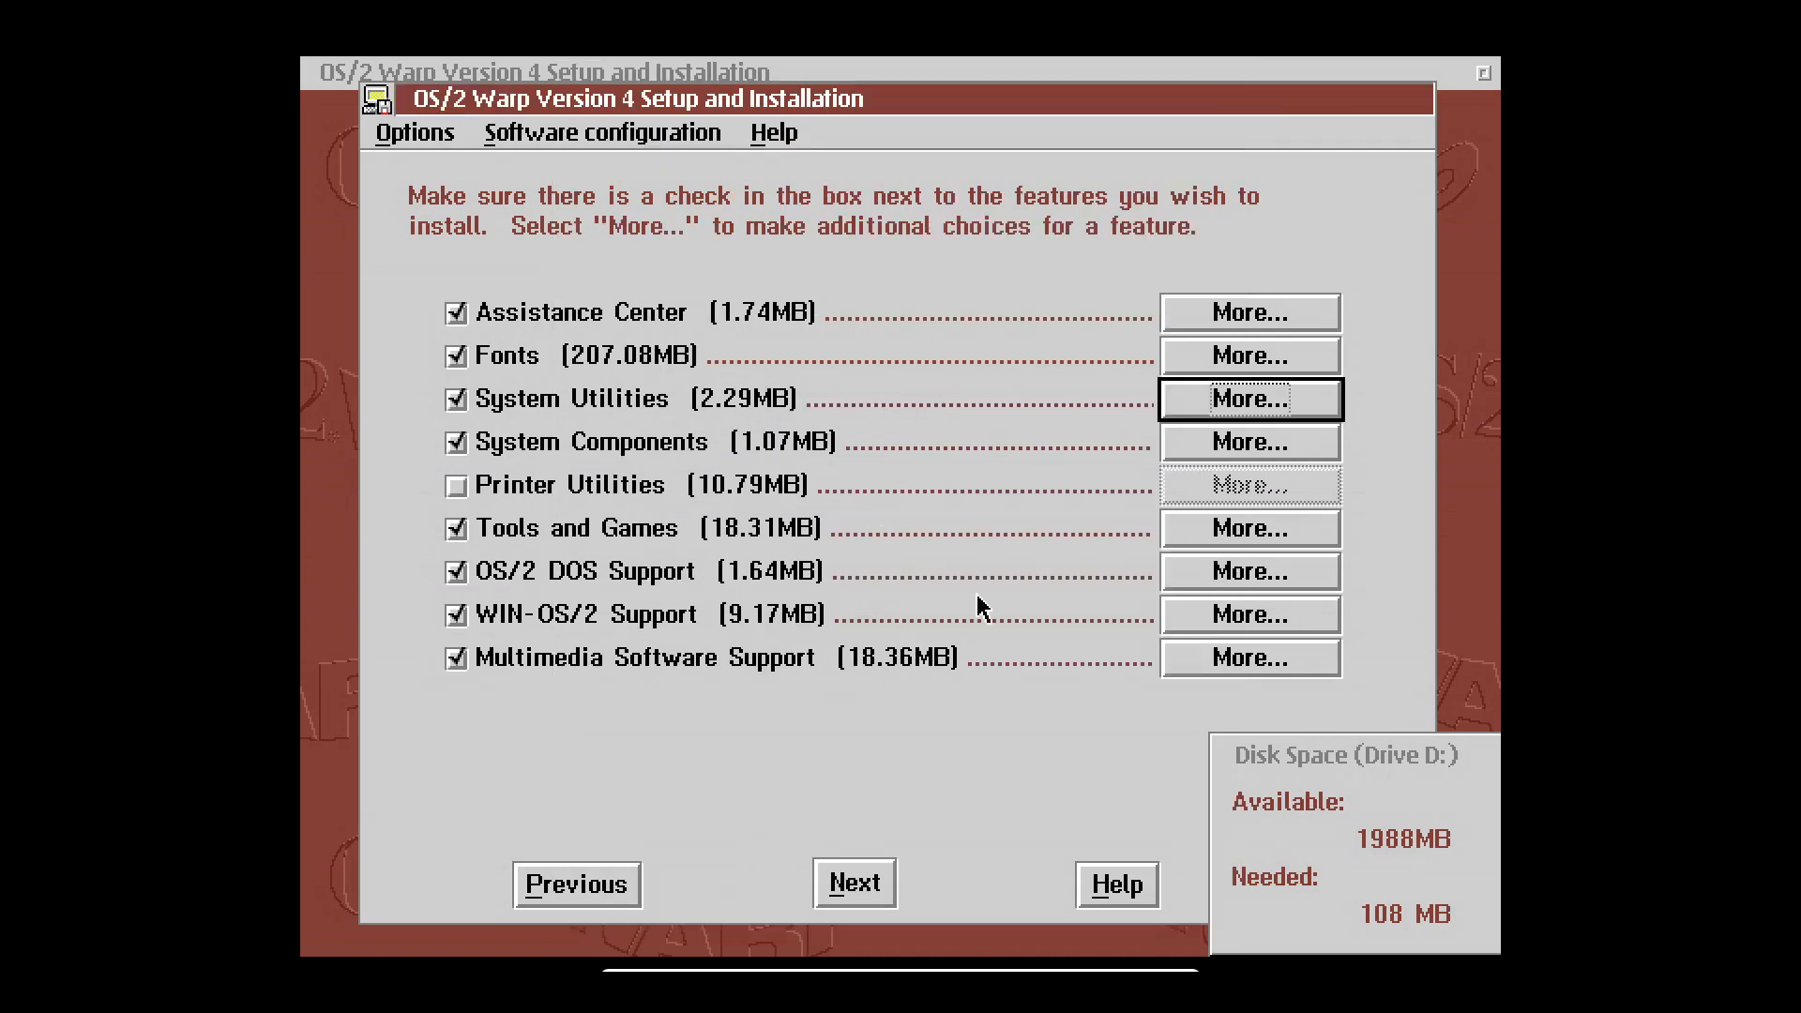
{"action": "left_click", "coordinate": [1266, 457]}
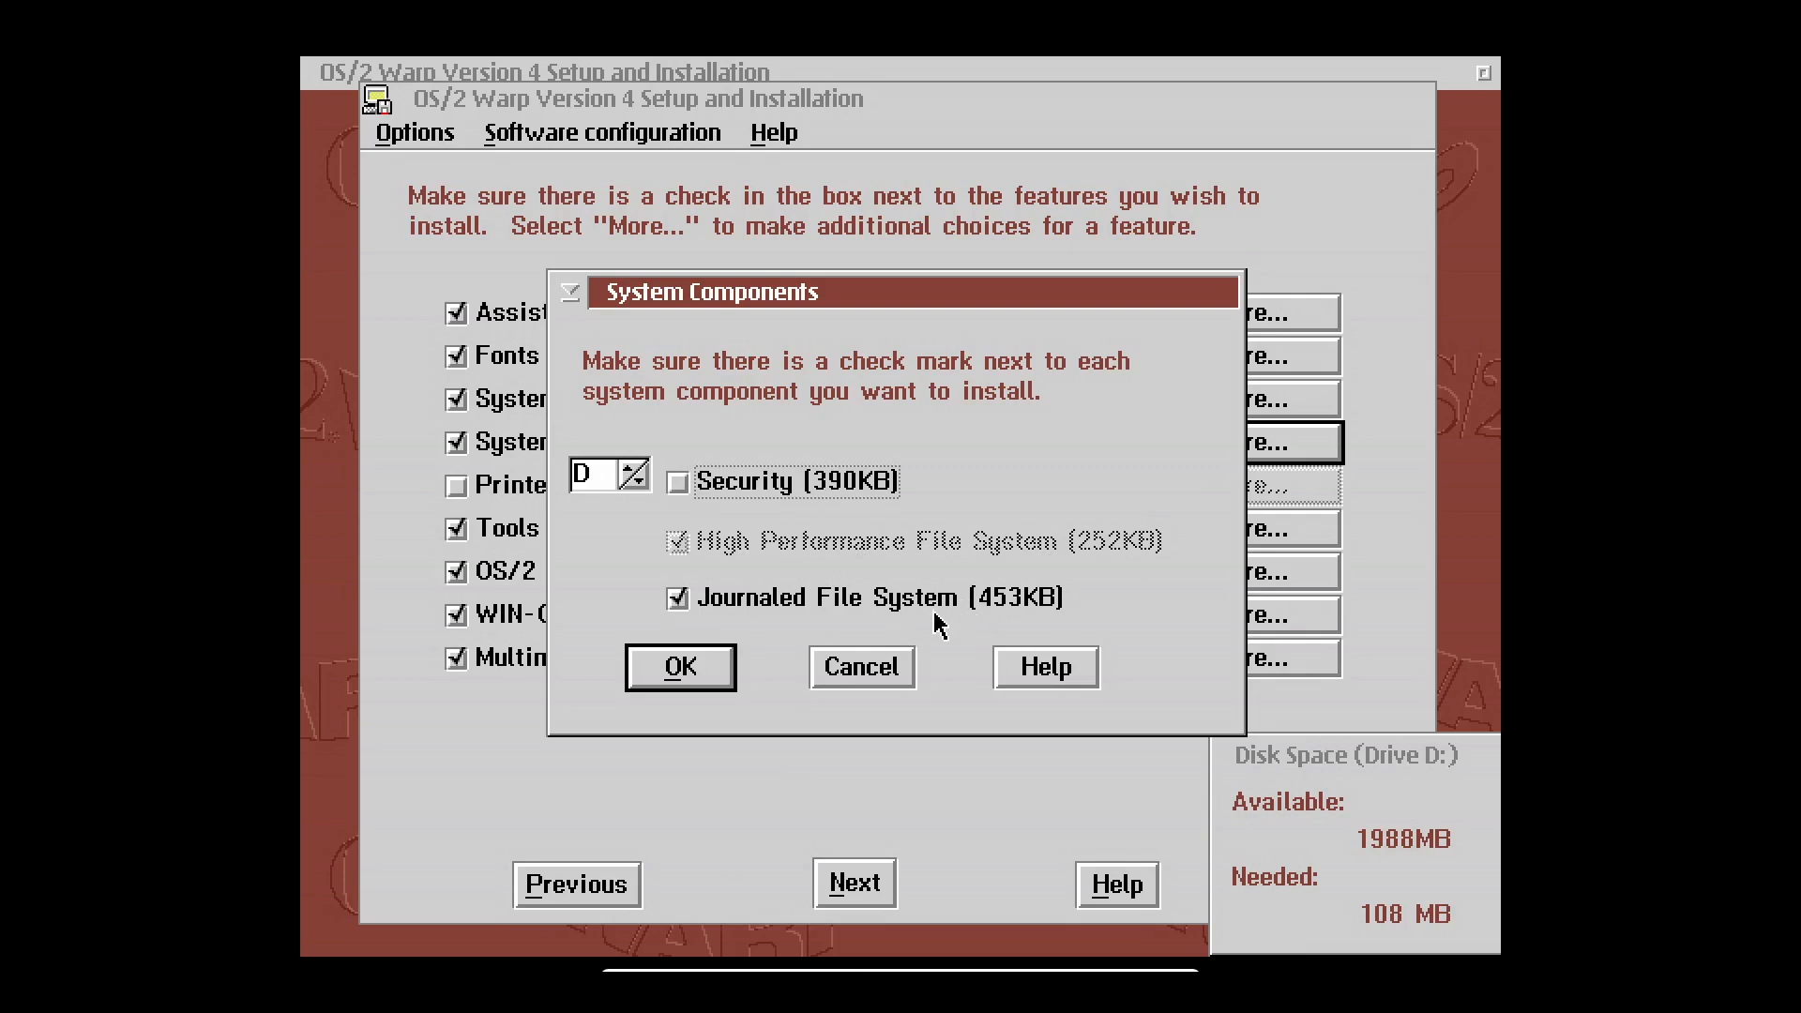
{"action": "left_click", "coordinate": [697, 682]}
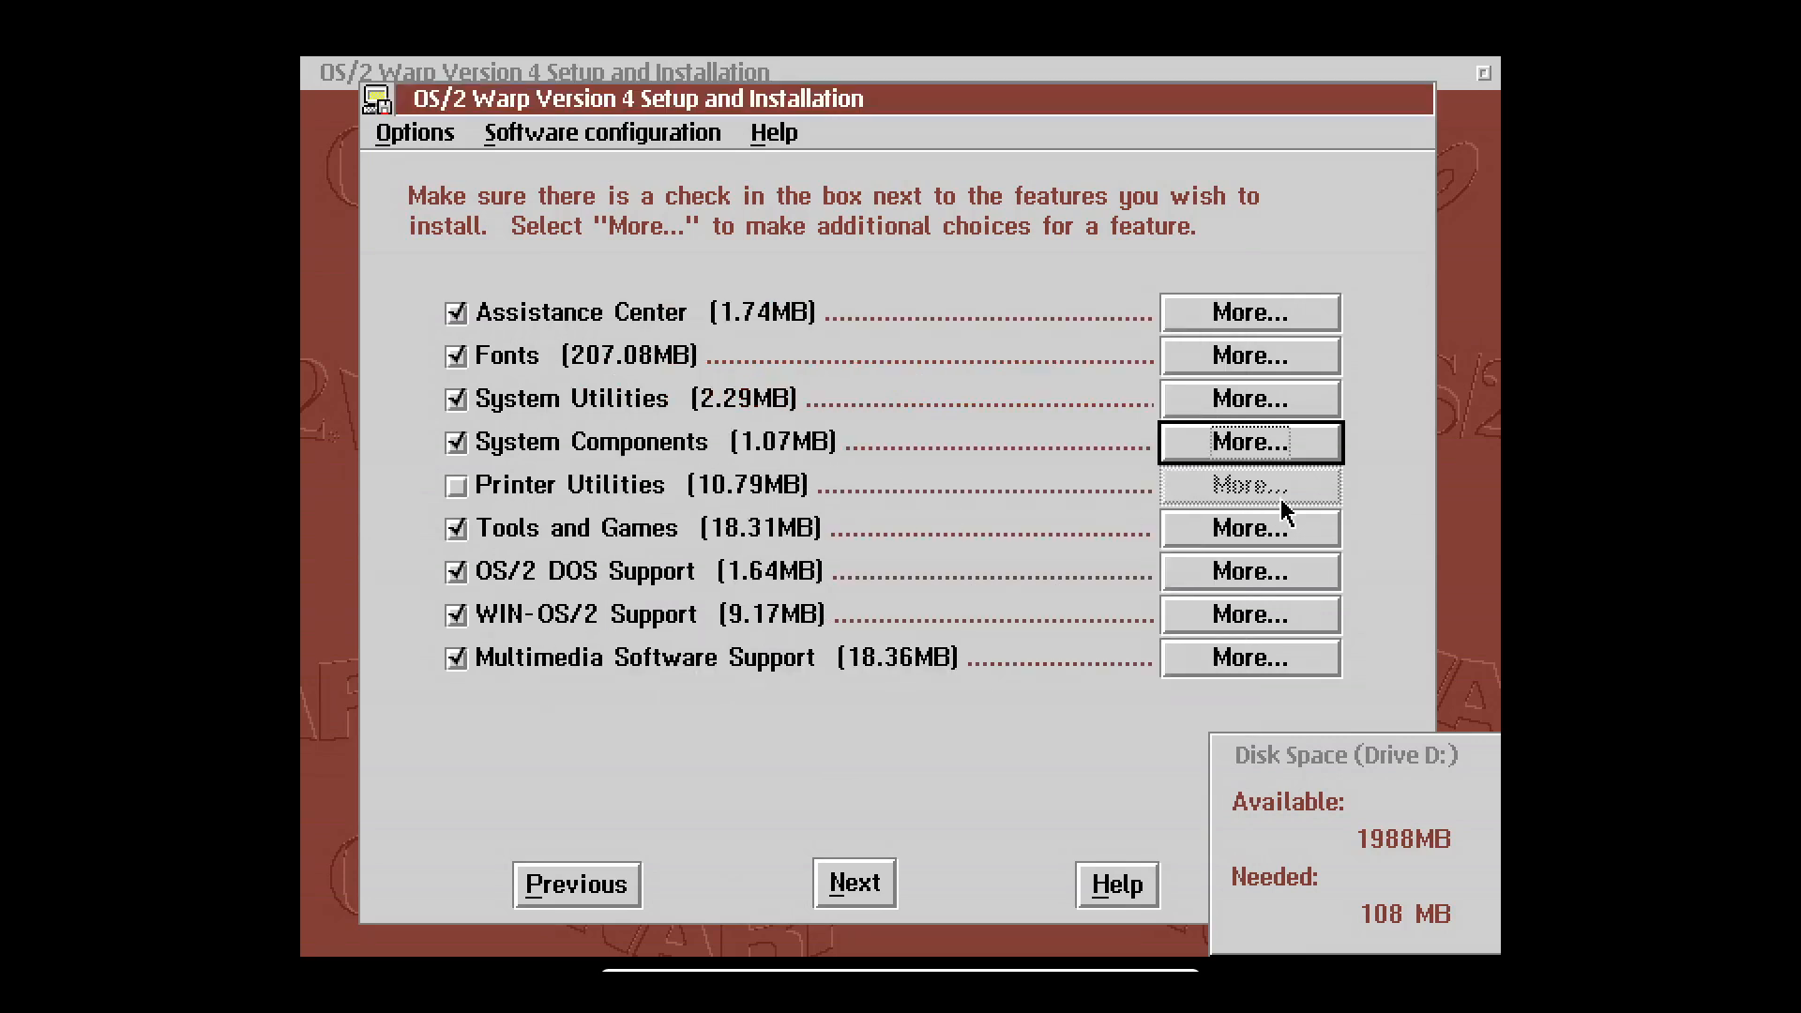
{"action": "left_click", "coordinate": [1258, 530]}
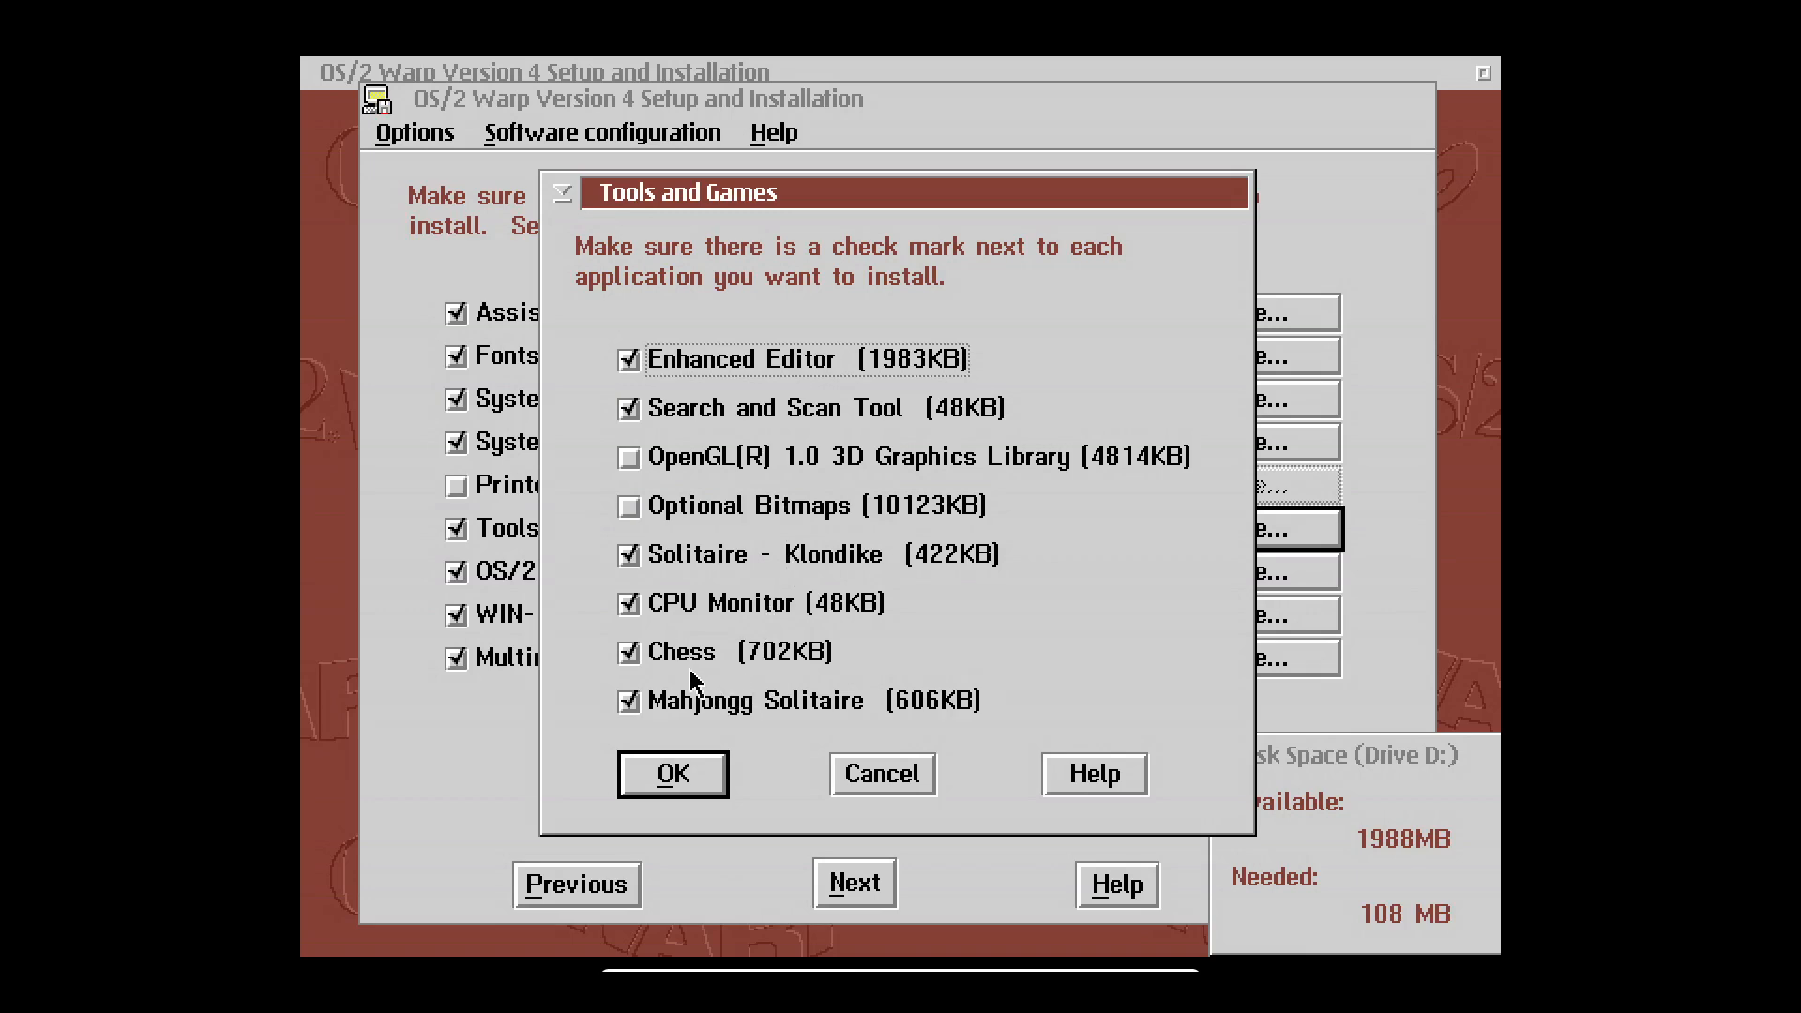
{"action": "left_click", "coordinate": [700, 787]}
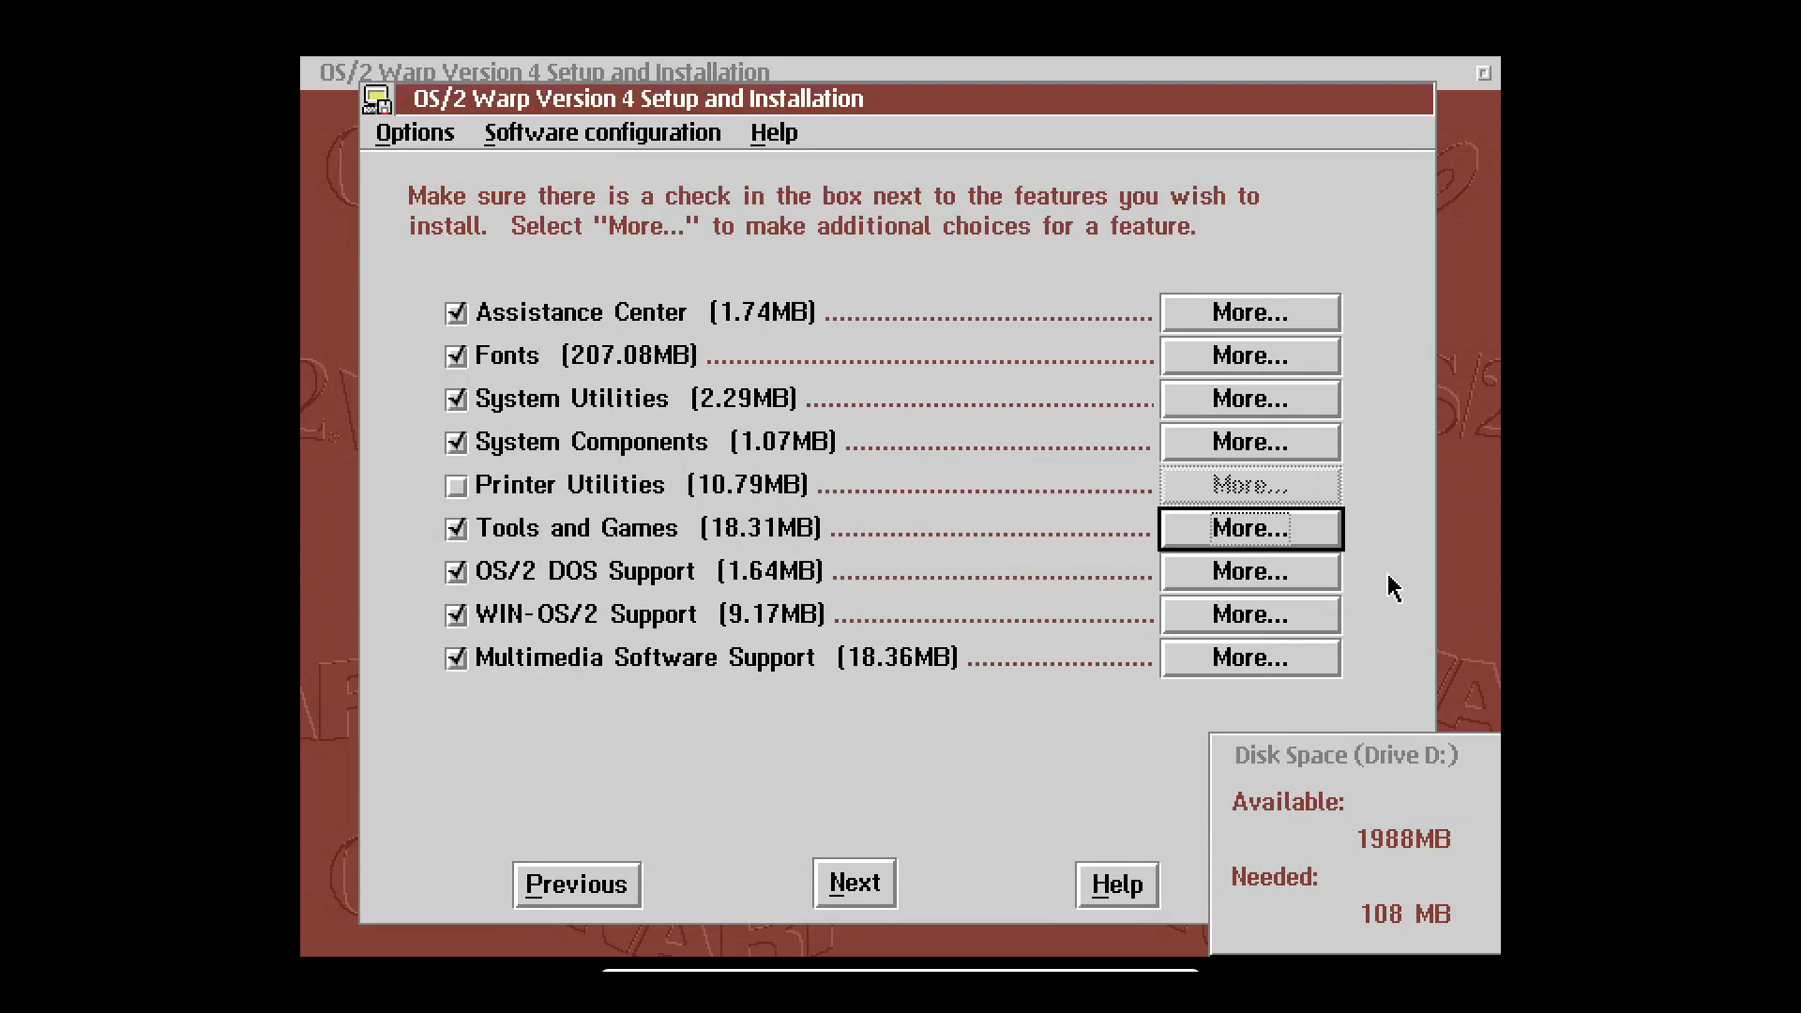
Accept the DOS Support, WIN-OS/2 Support and Multimedia options and move past the feature list.
{"action": "left_click", "coordinate": [1285, 574]}
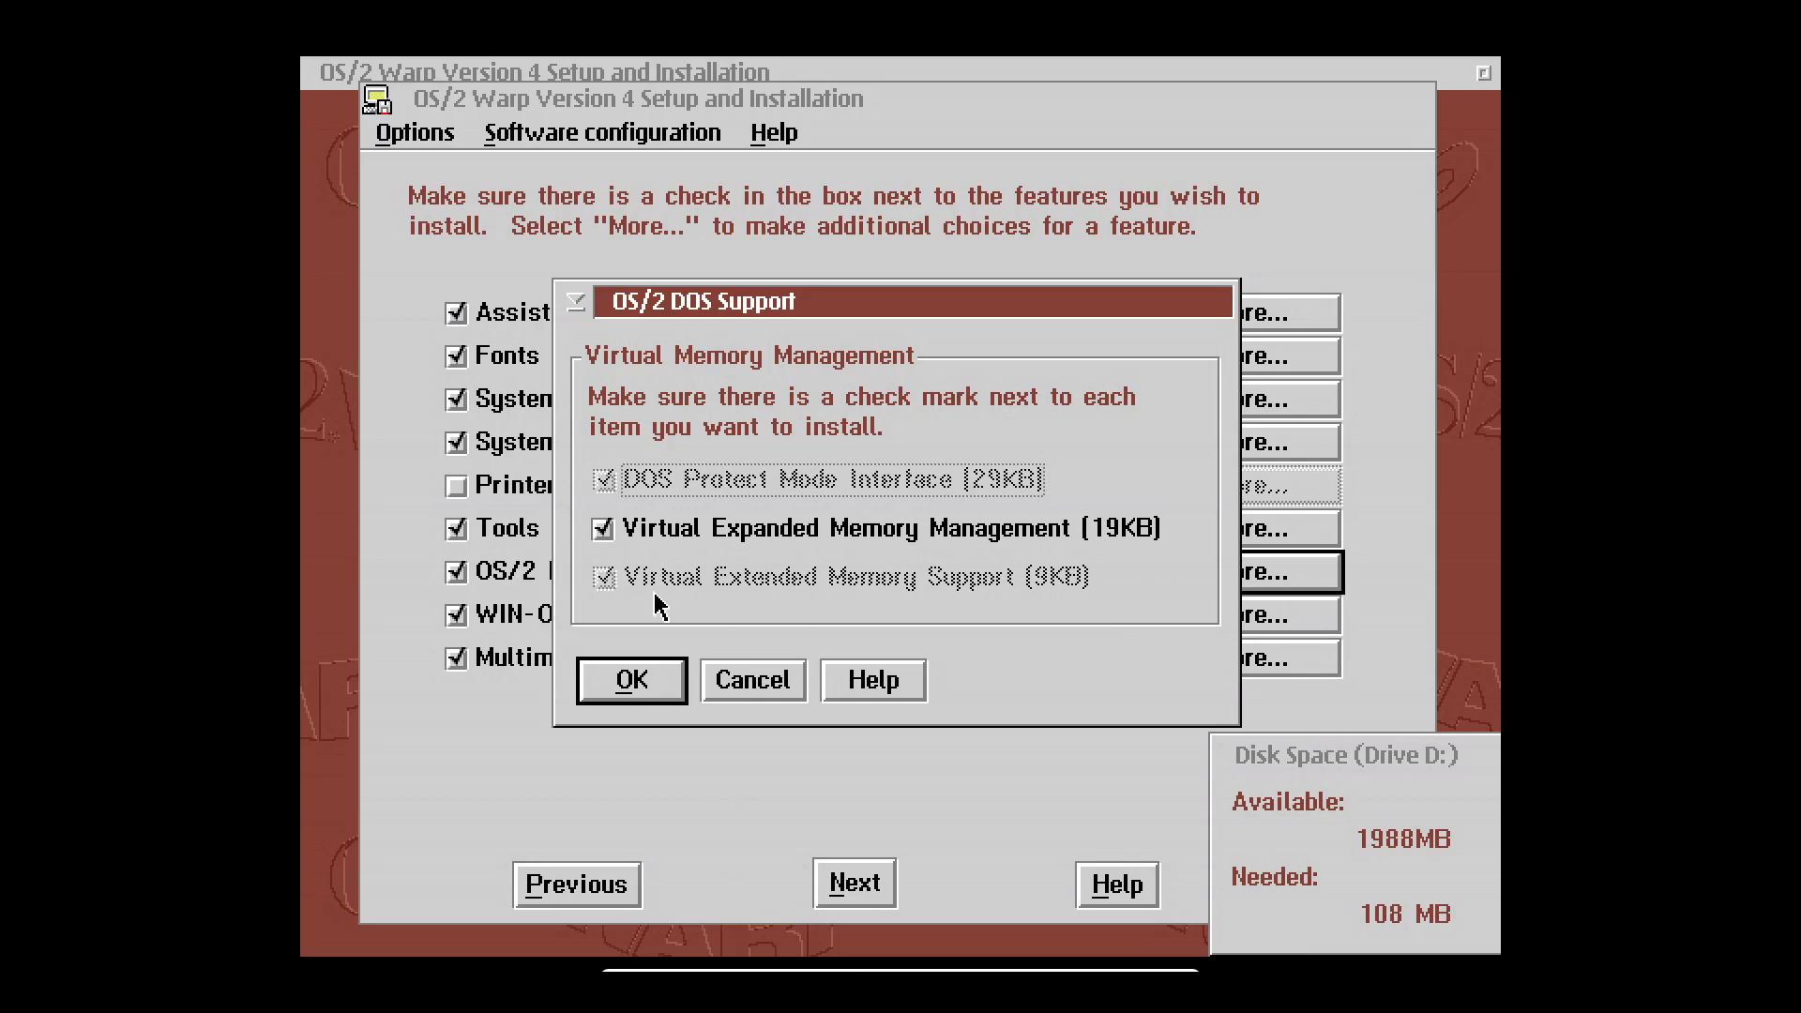
{"action": "left_click", "coordinate": [741, 695]}
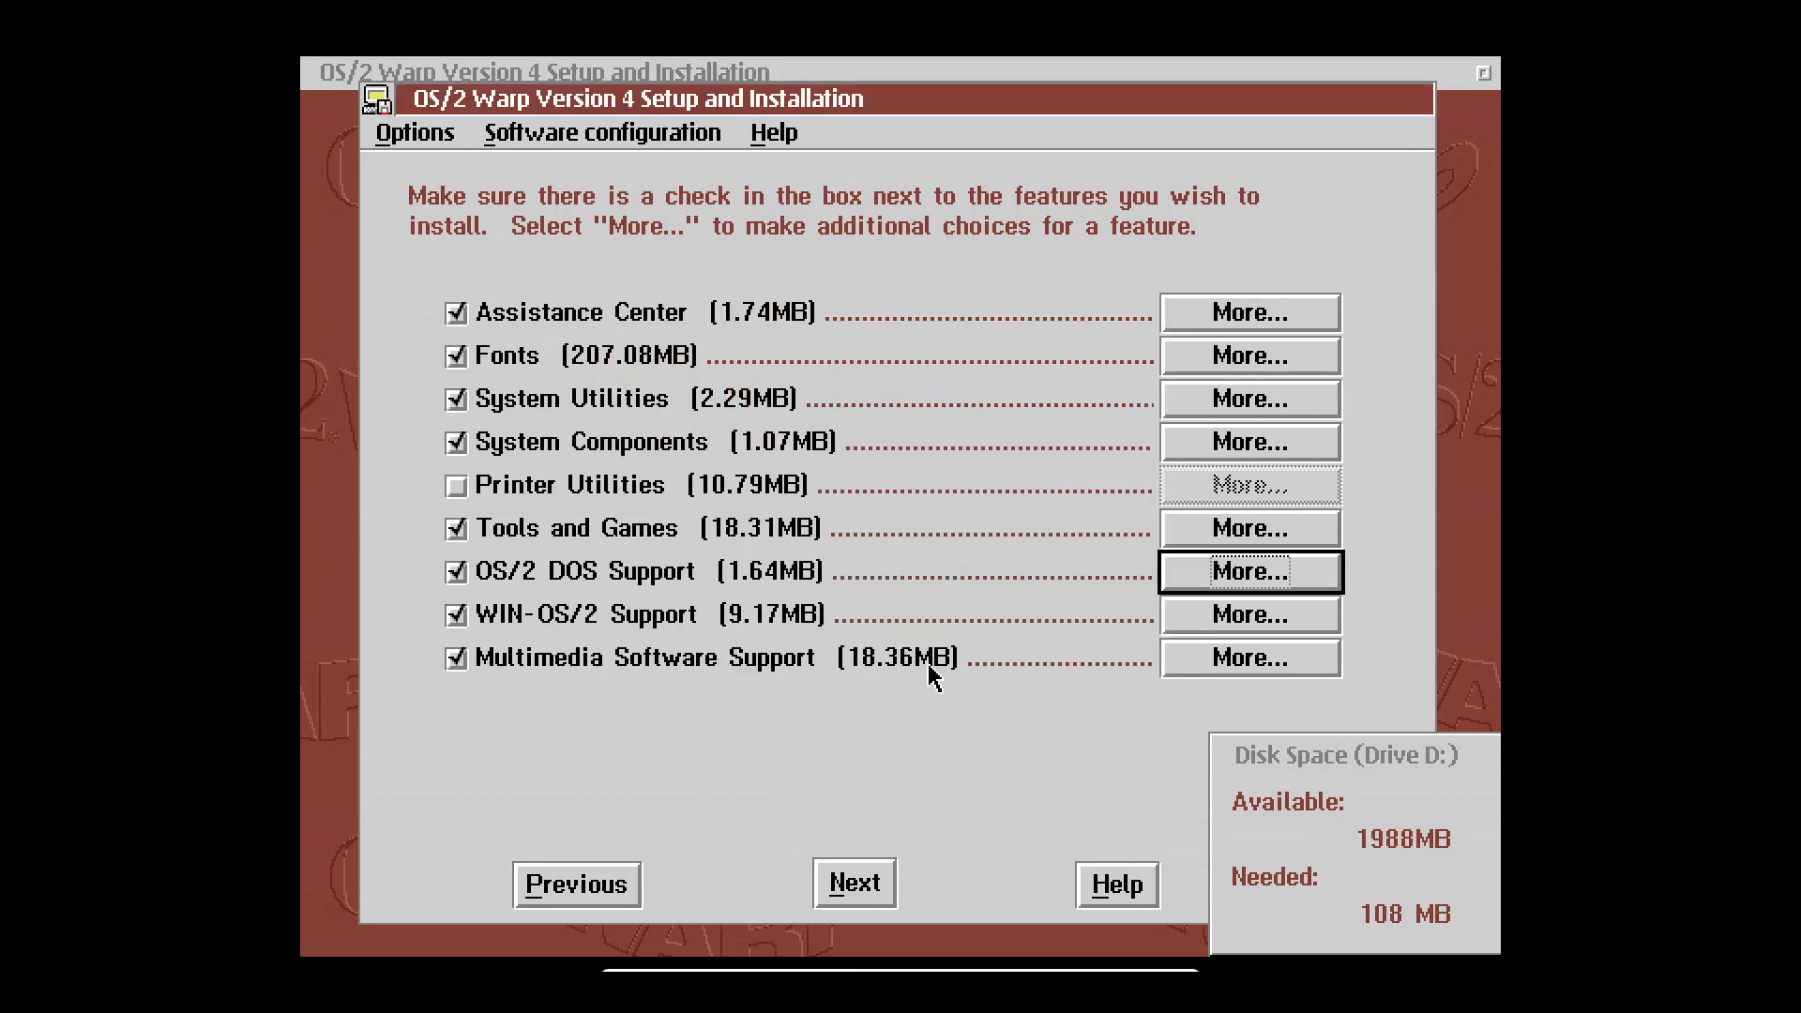
{"action": "left_click", "coordinate": [1265, 625]}
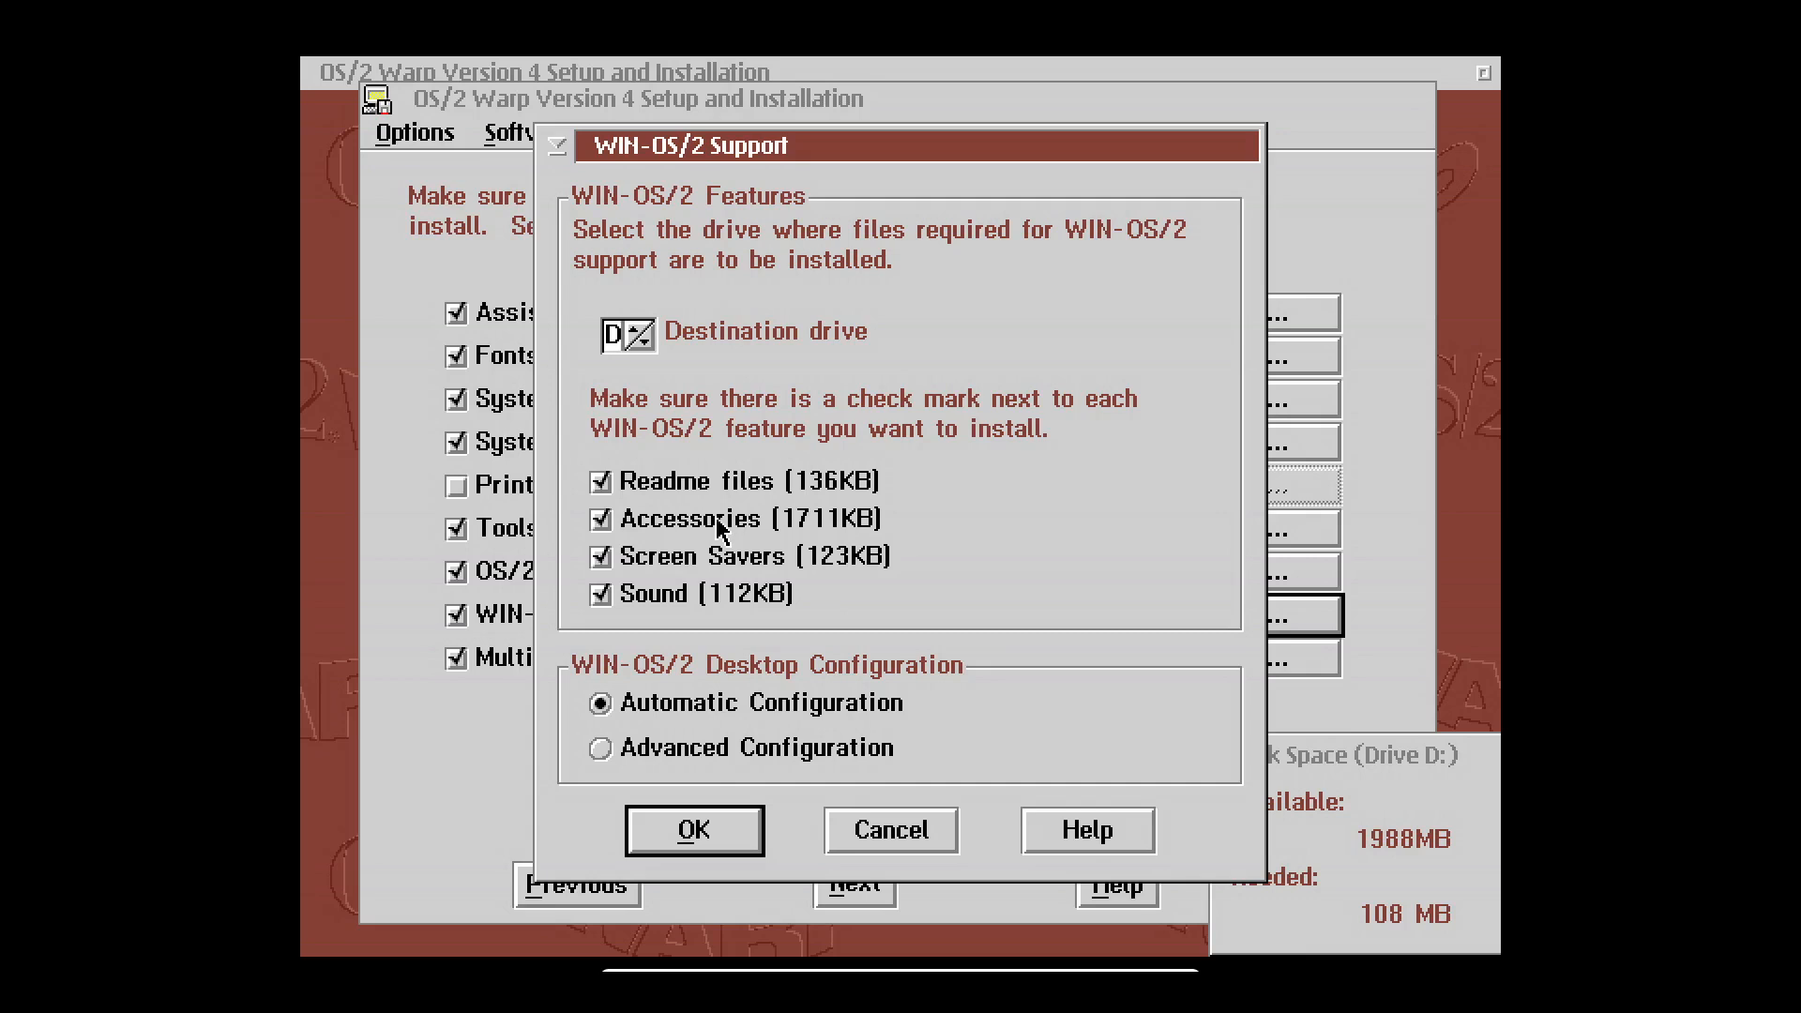
{"action": "left_click", "coordinate": [736, 842]}
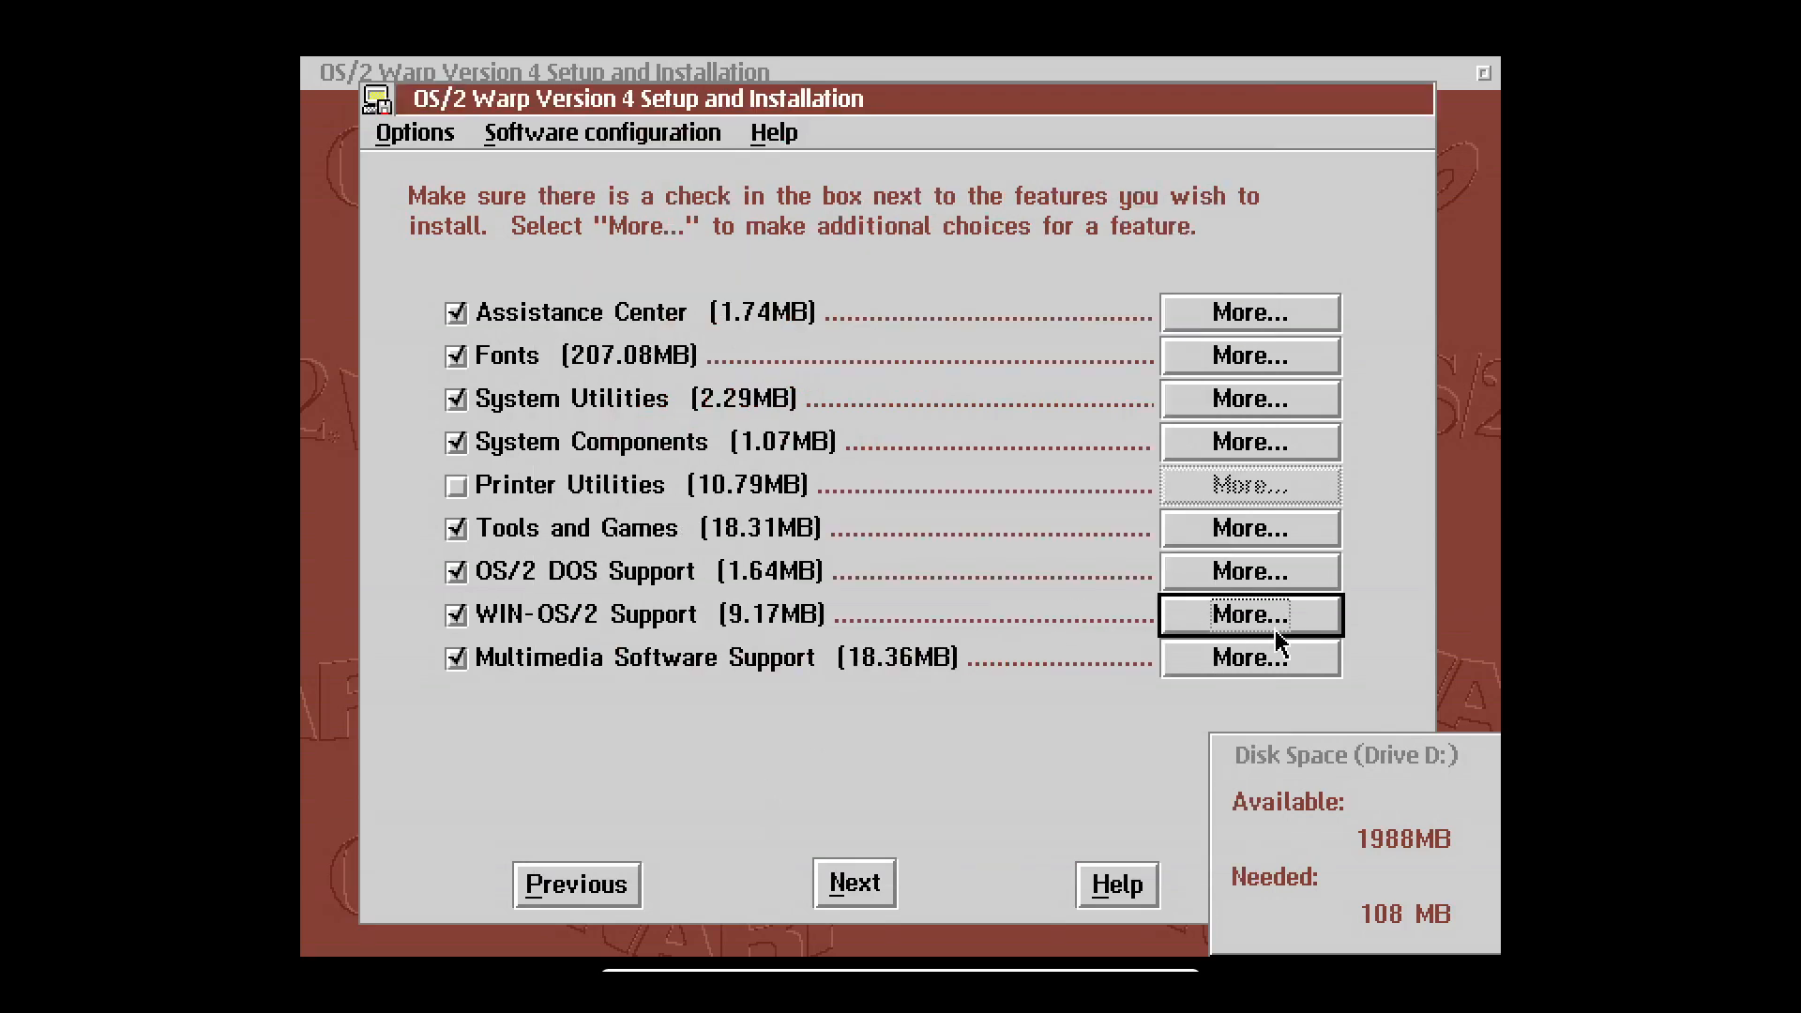
{"action": "left_click", "coordinate": [1247, 658]}
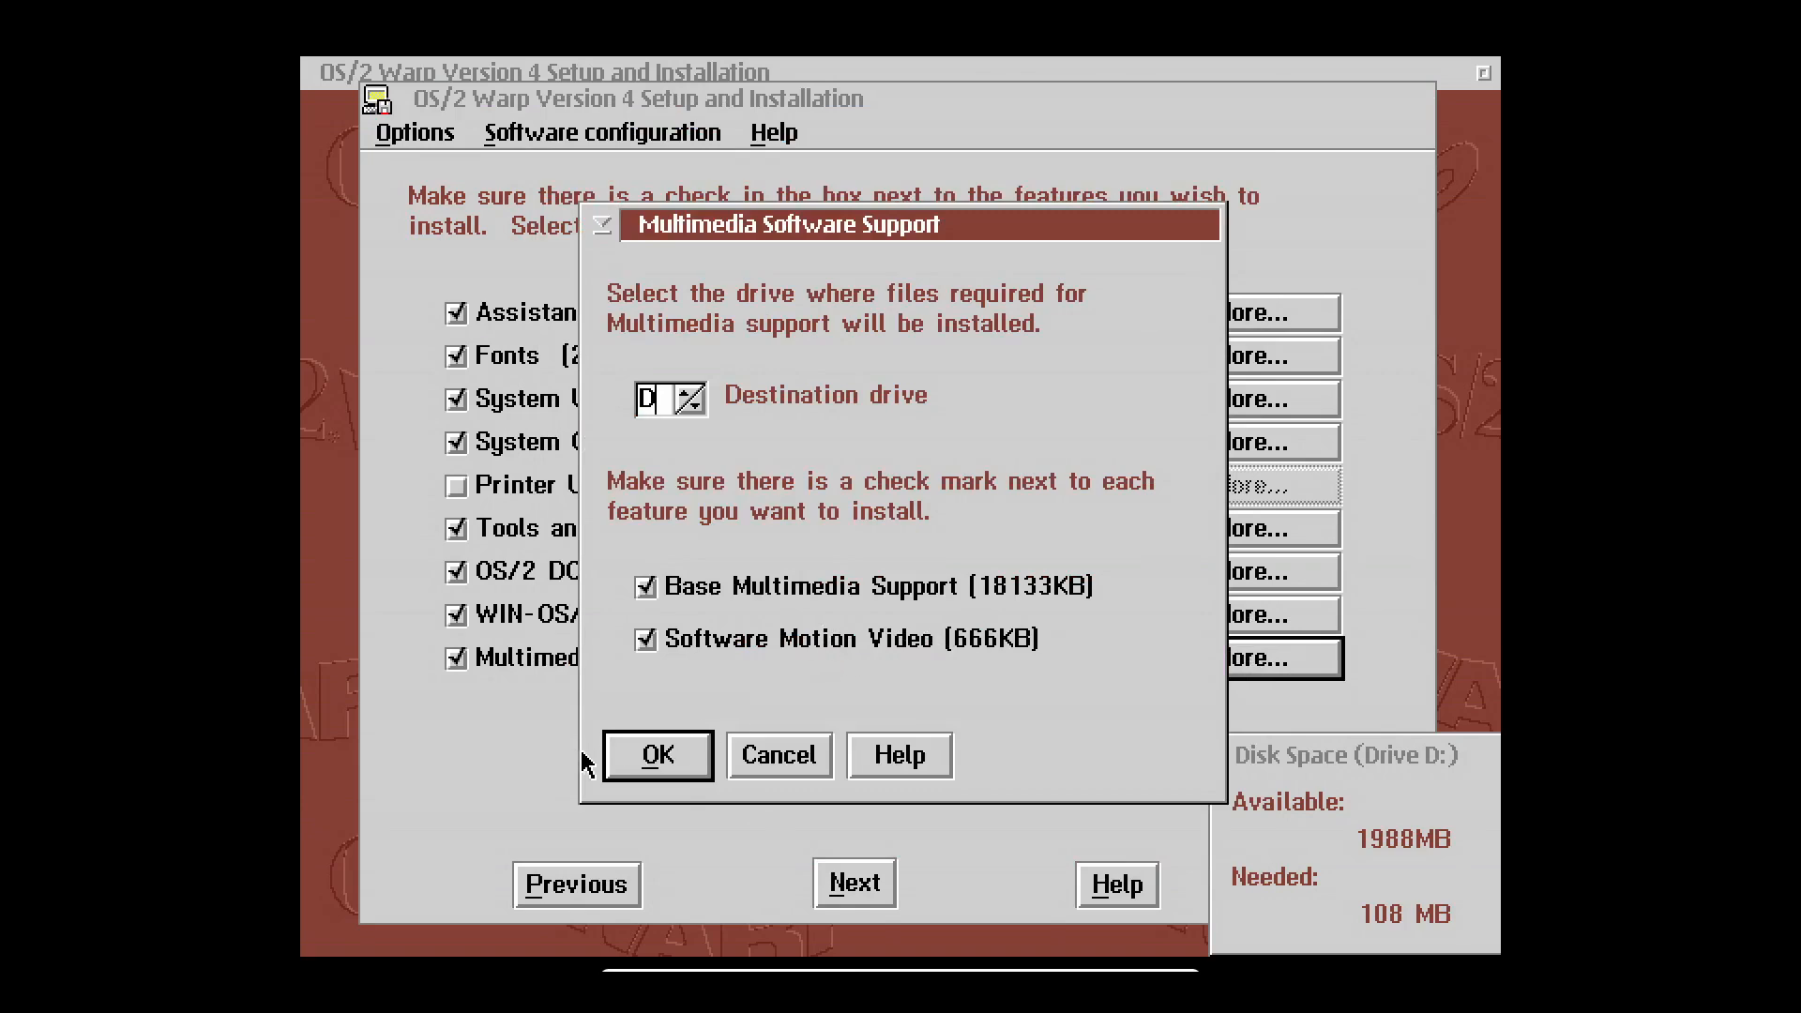
{"action": "left_click", "coordinate": [645, 757]}
{"action": "left_click", "coordinate": [879, 880]}
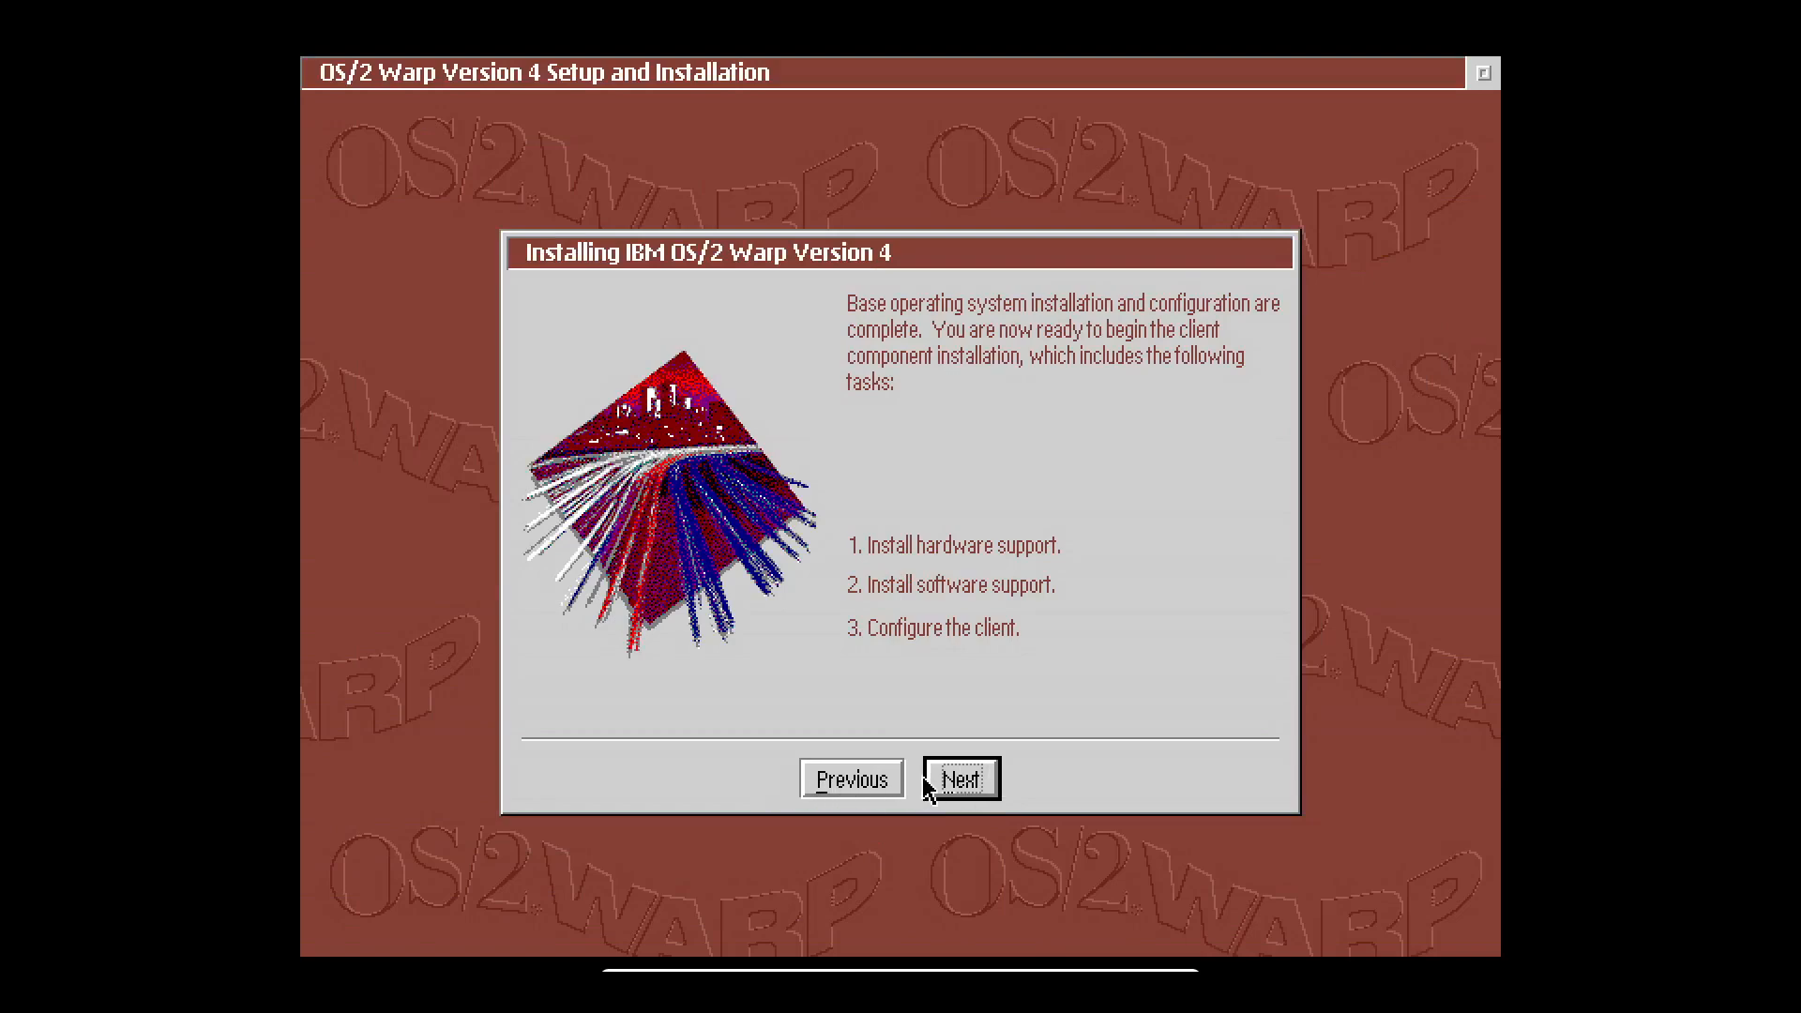
Leave the user names blank and add Tivoli Management Agent to the selected services.
{"action": "left_click", "coordinate": [966, 781]}
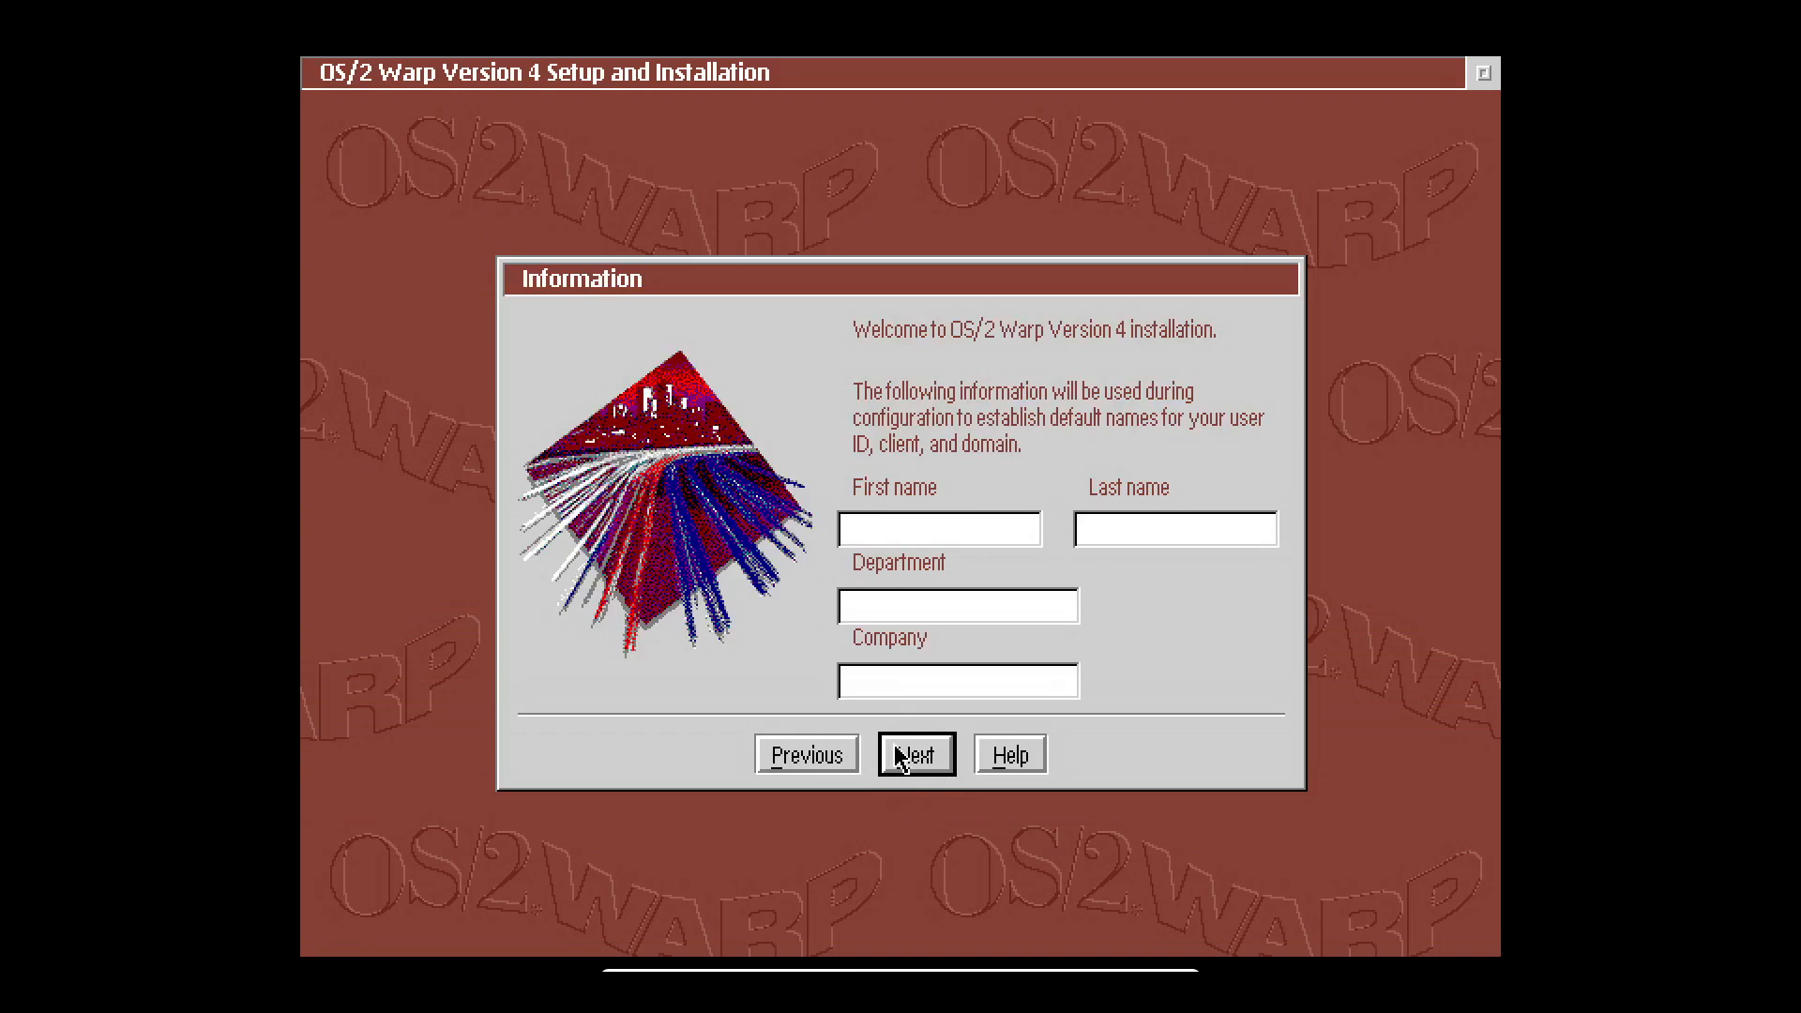
{"action": "left_click", "coordinate": [899, 760]}
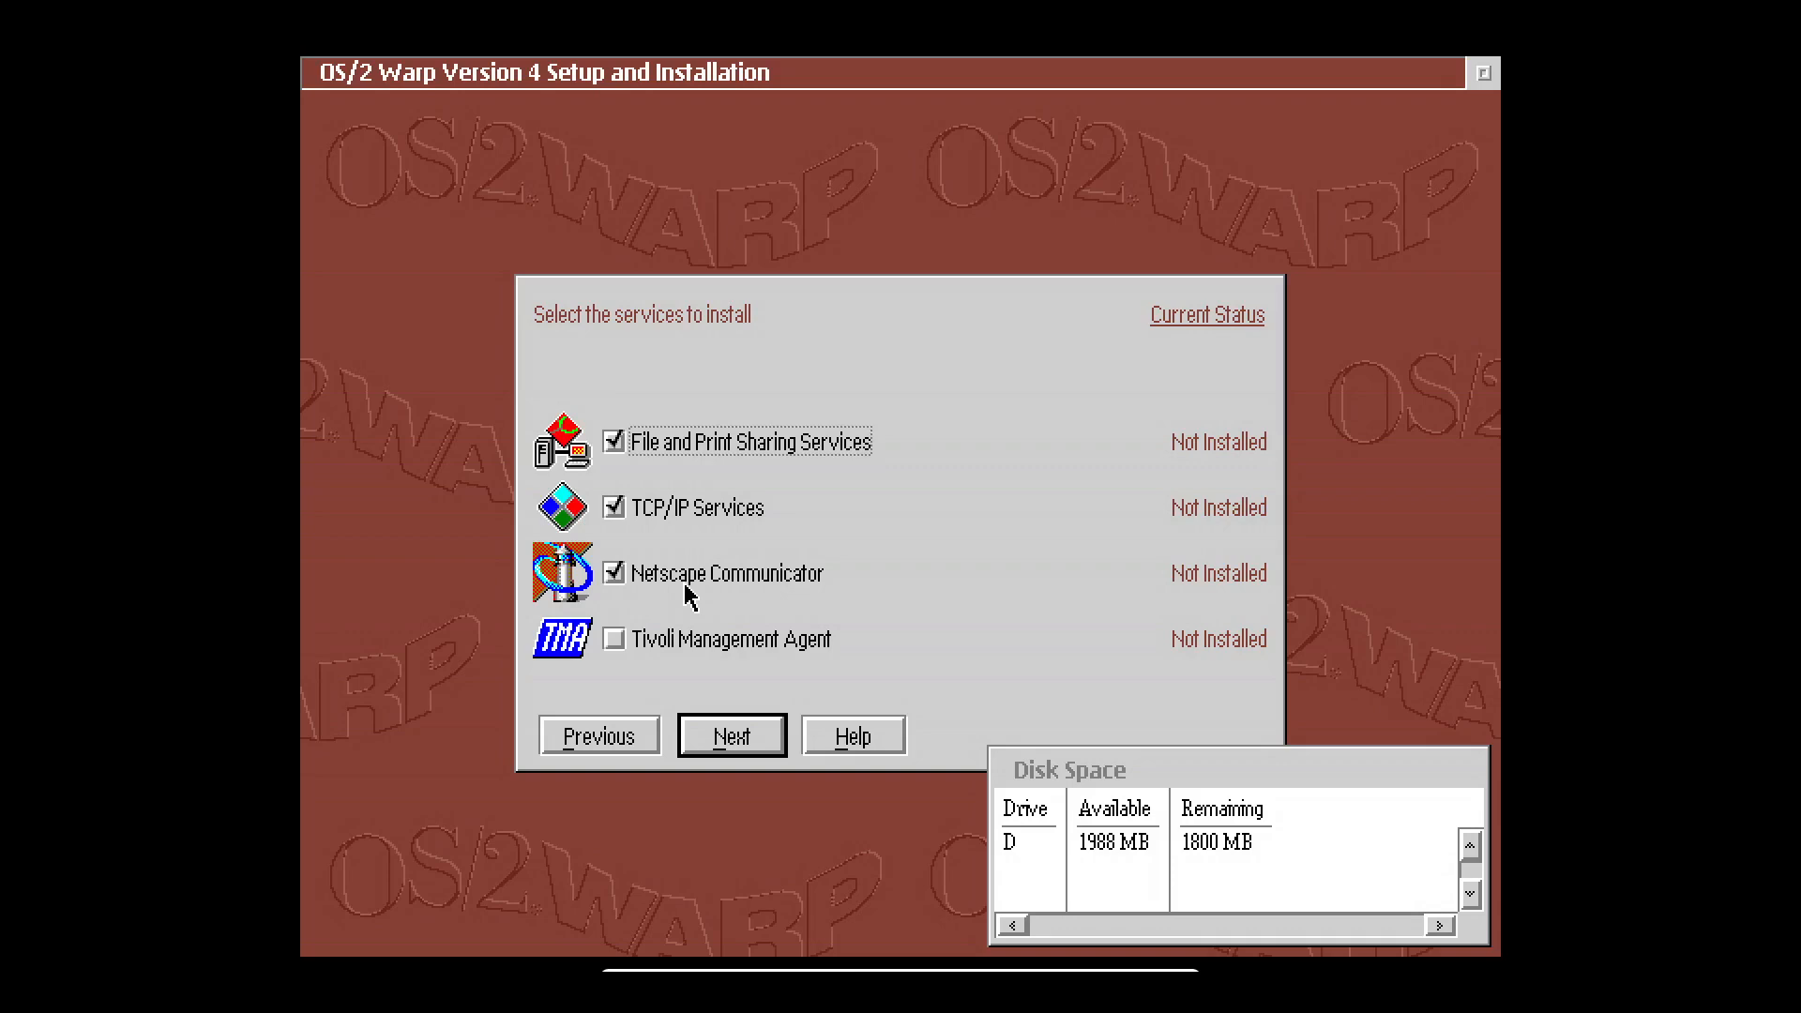
{"action": "left_click", "coordinate": [615, 641]}
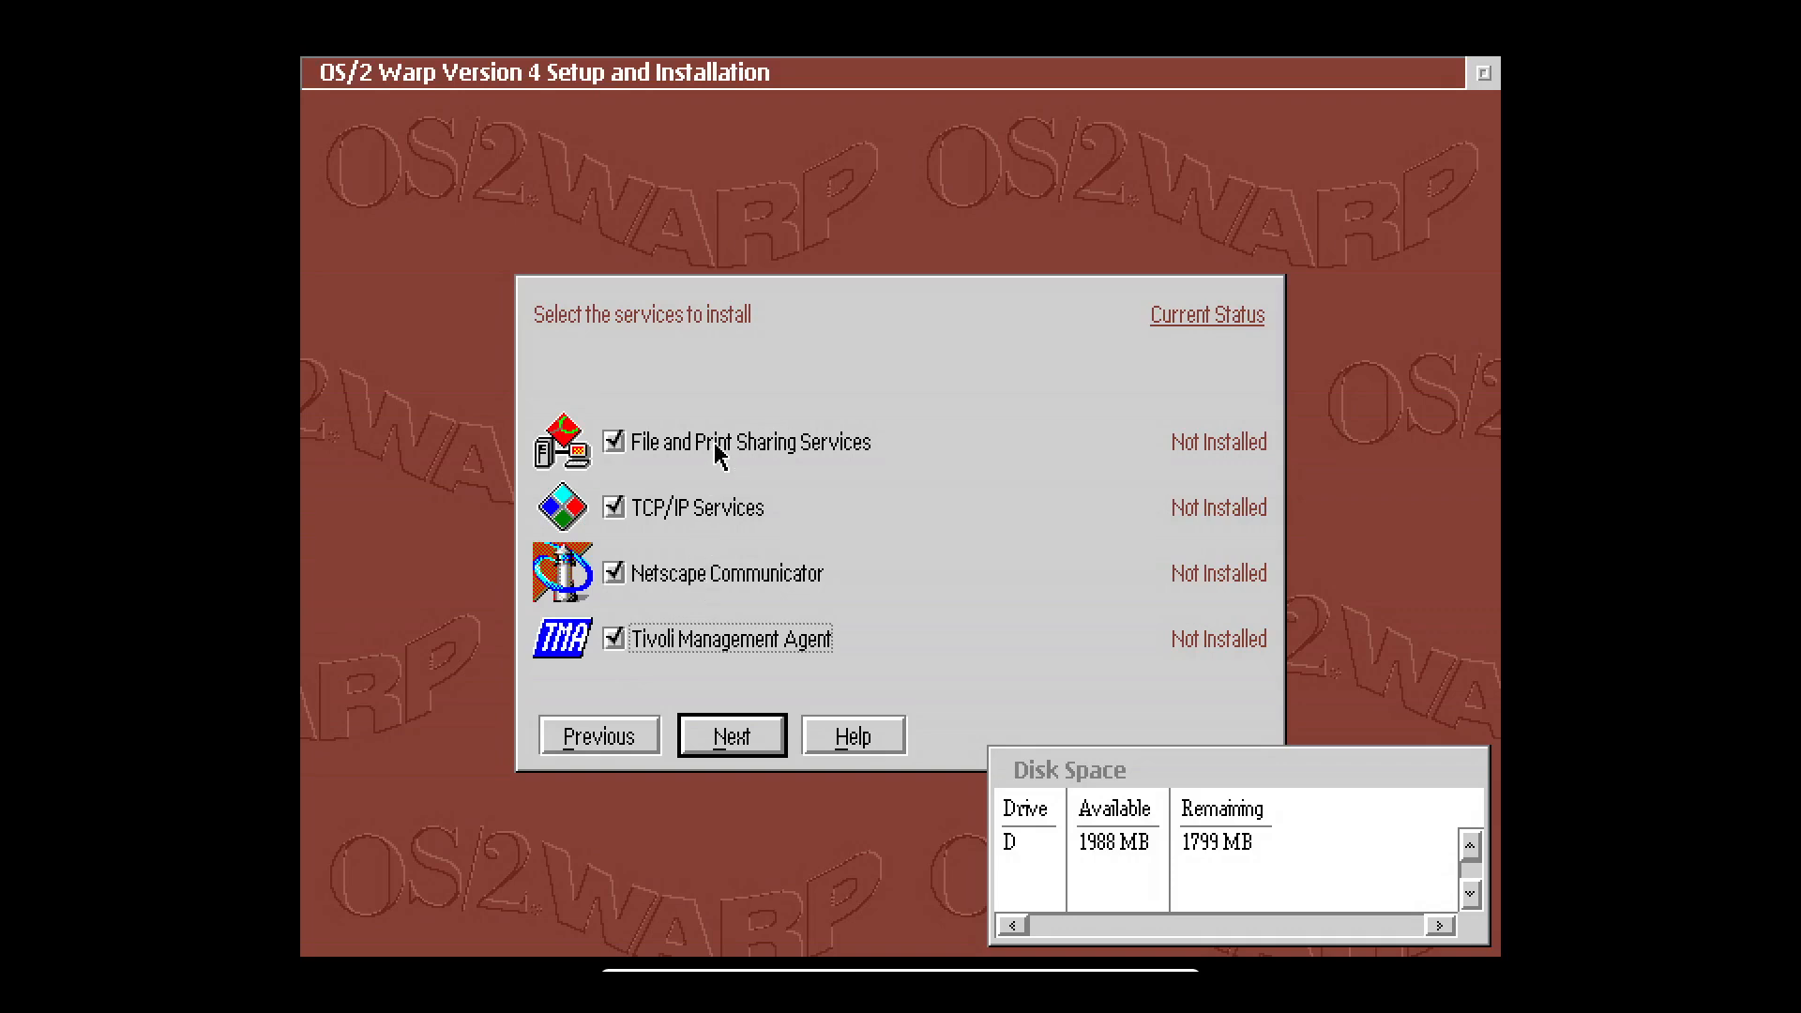
{"action": "left_click", "coordinate": [742, 747]}
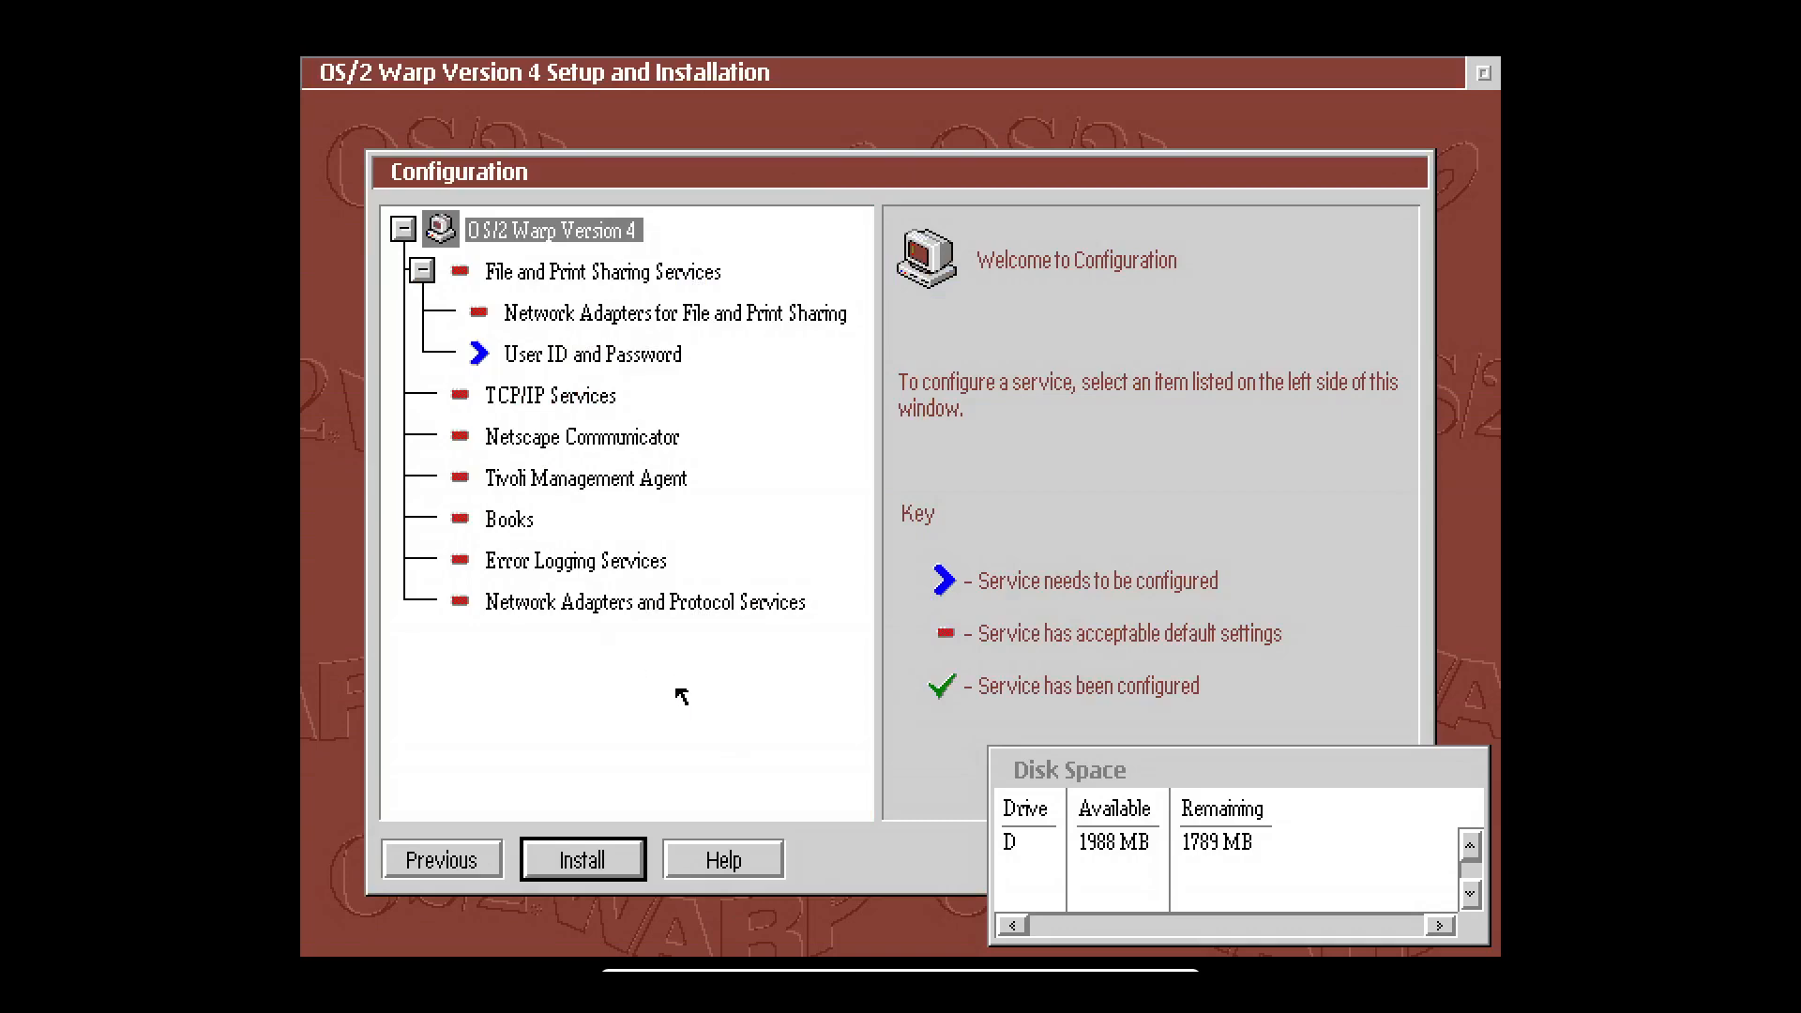
Review the network adapter, Error Logging, on-line books, Tivoli, Netscape and TCP/IP configuration items.
{"action": "left_click", "coordinate": [634, 609]}
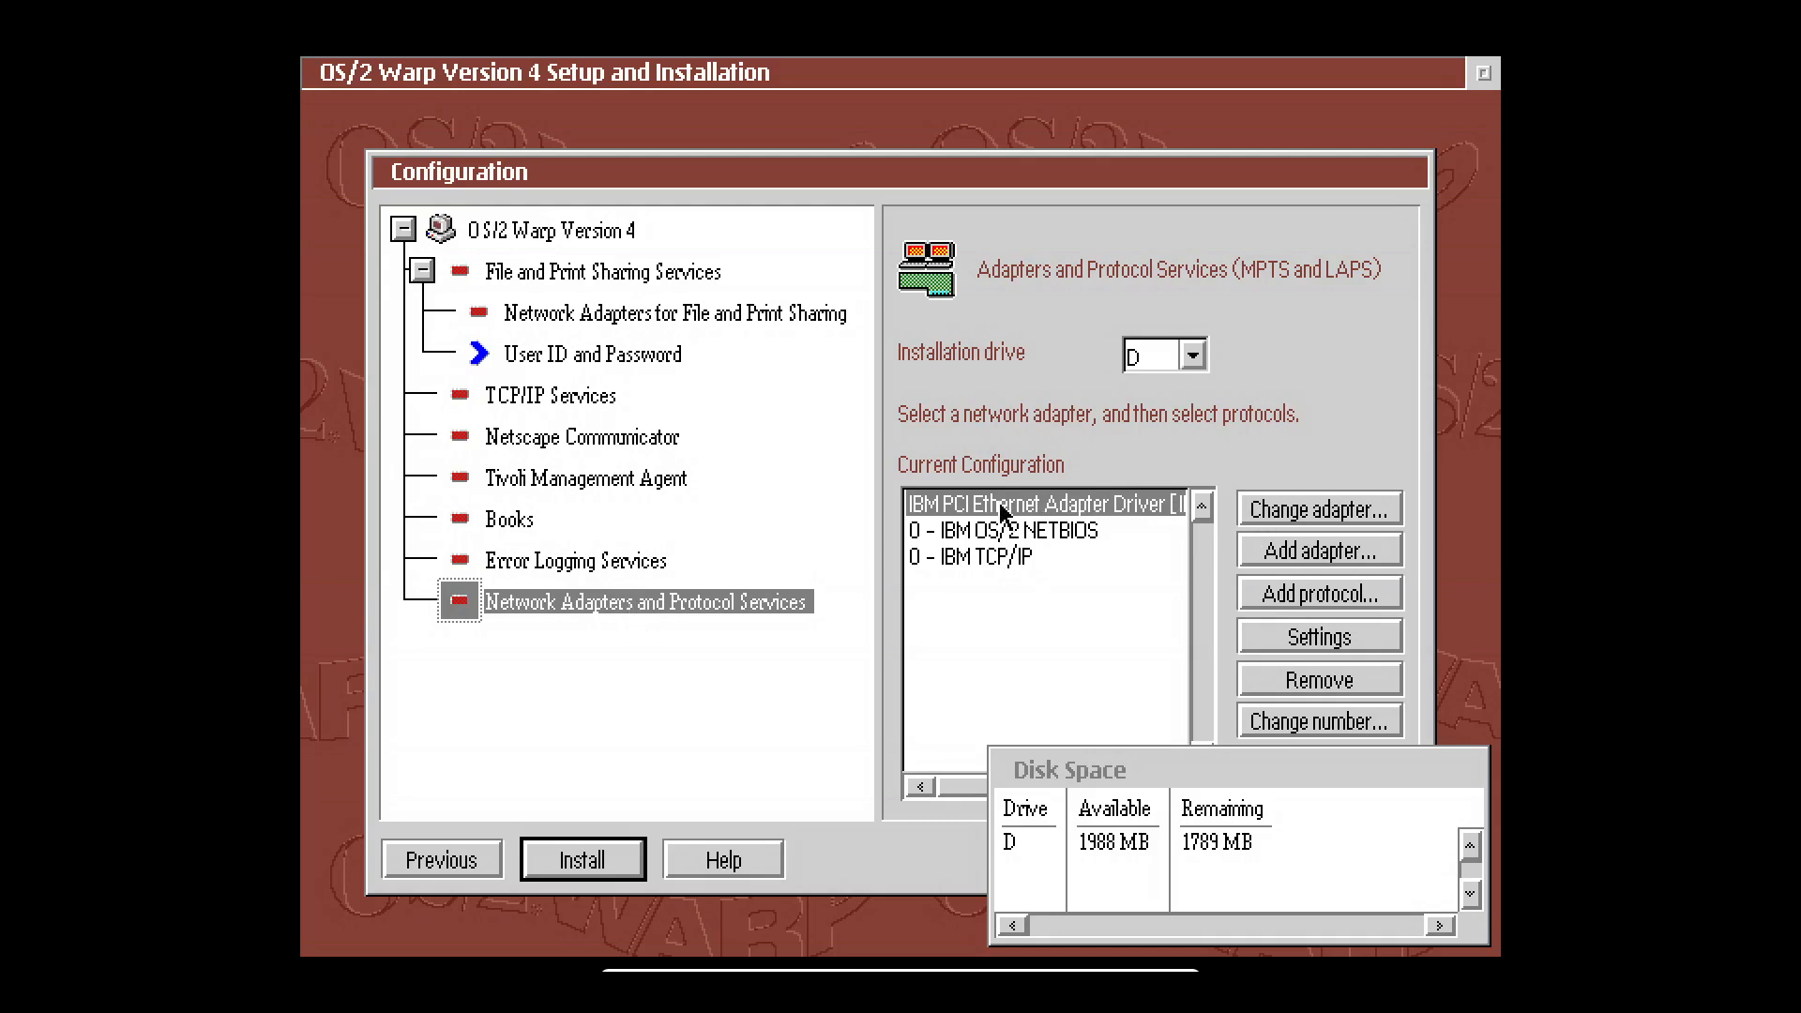
{"action": "left_click", "coordinate": [596, 563]}
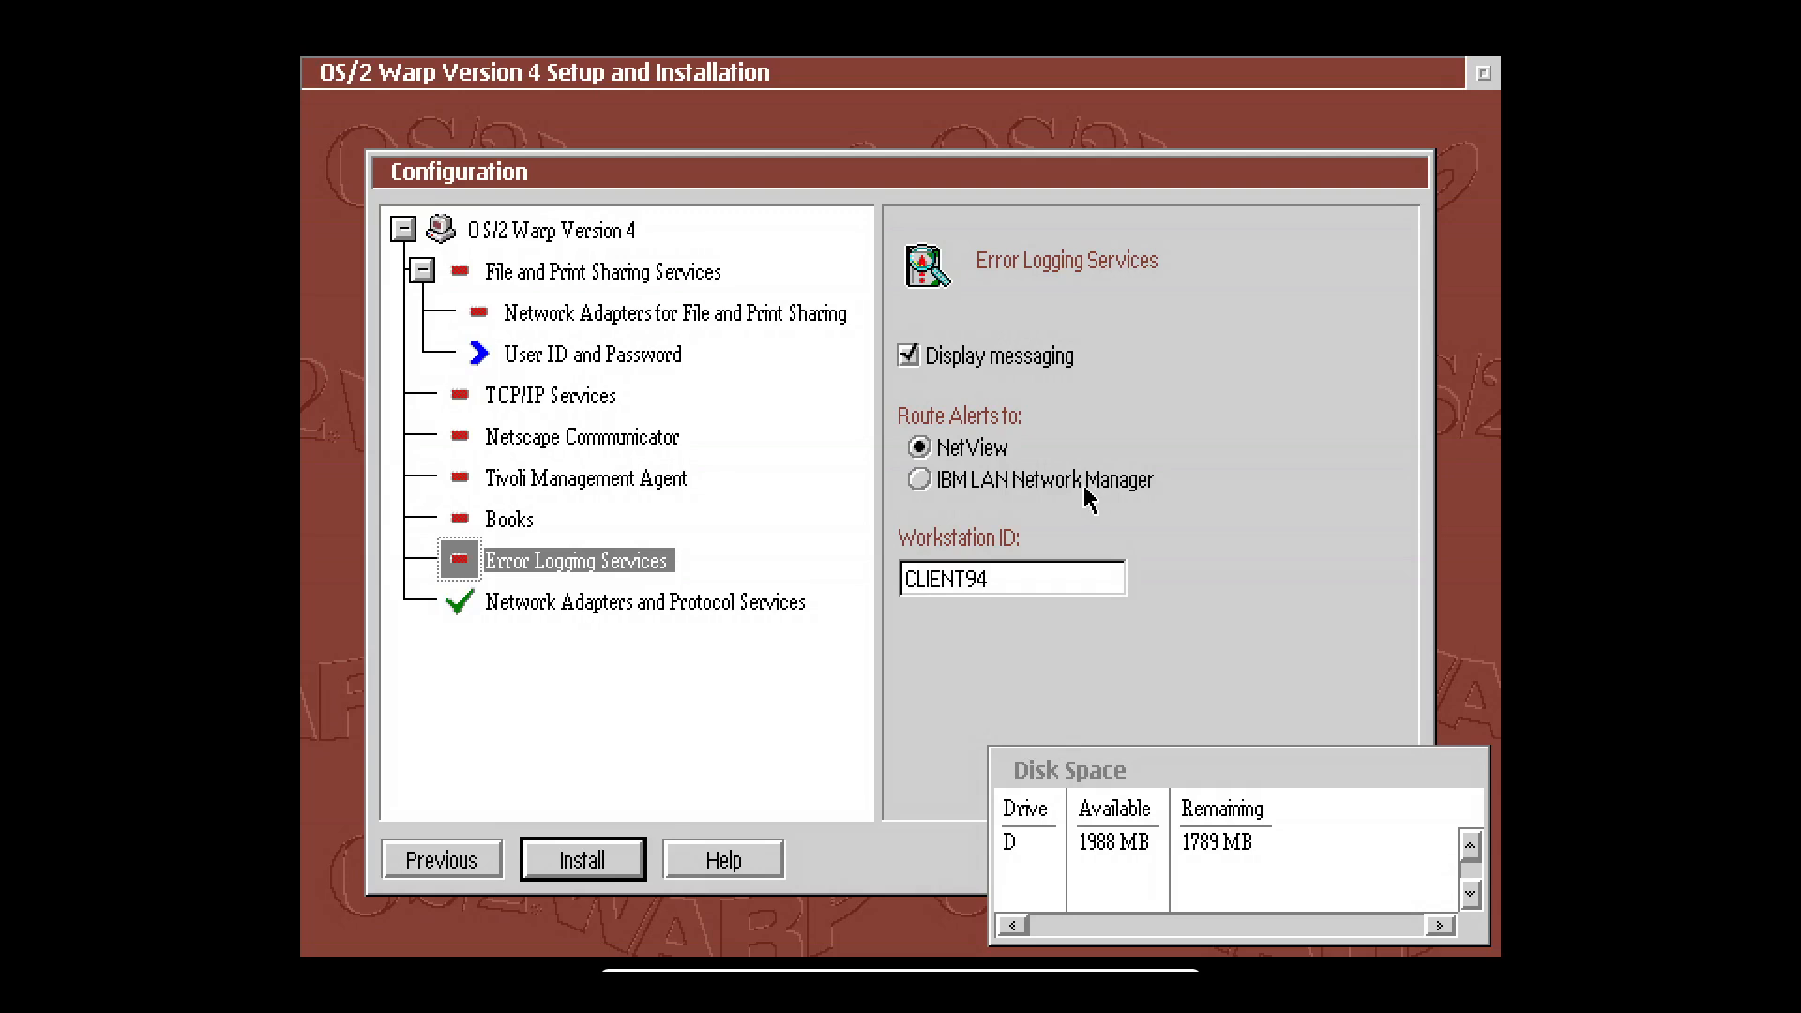
{"action": "left_click", "coordinate": [507, 525]}
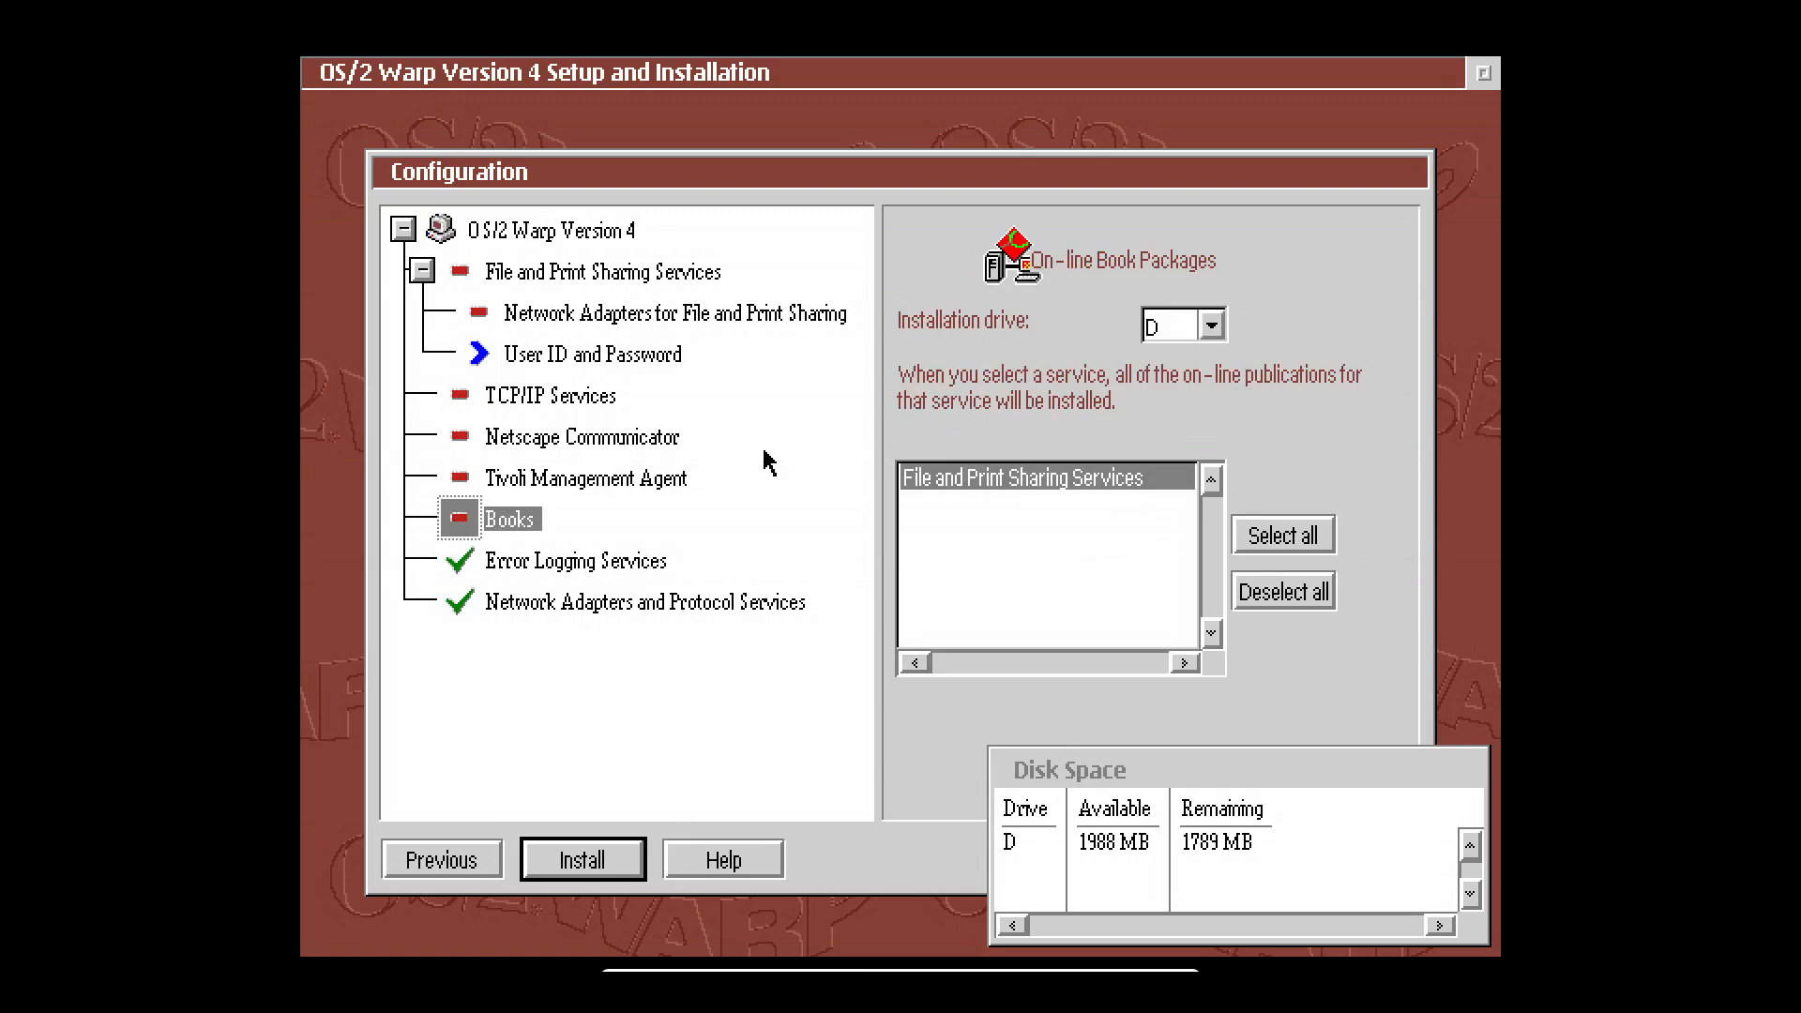
{"action": "left_click", "coordinate": [540, 481]}
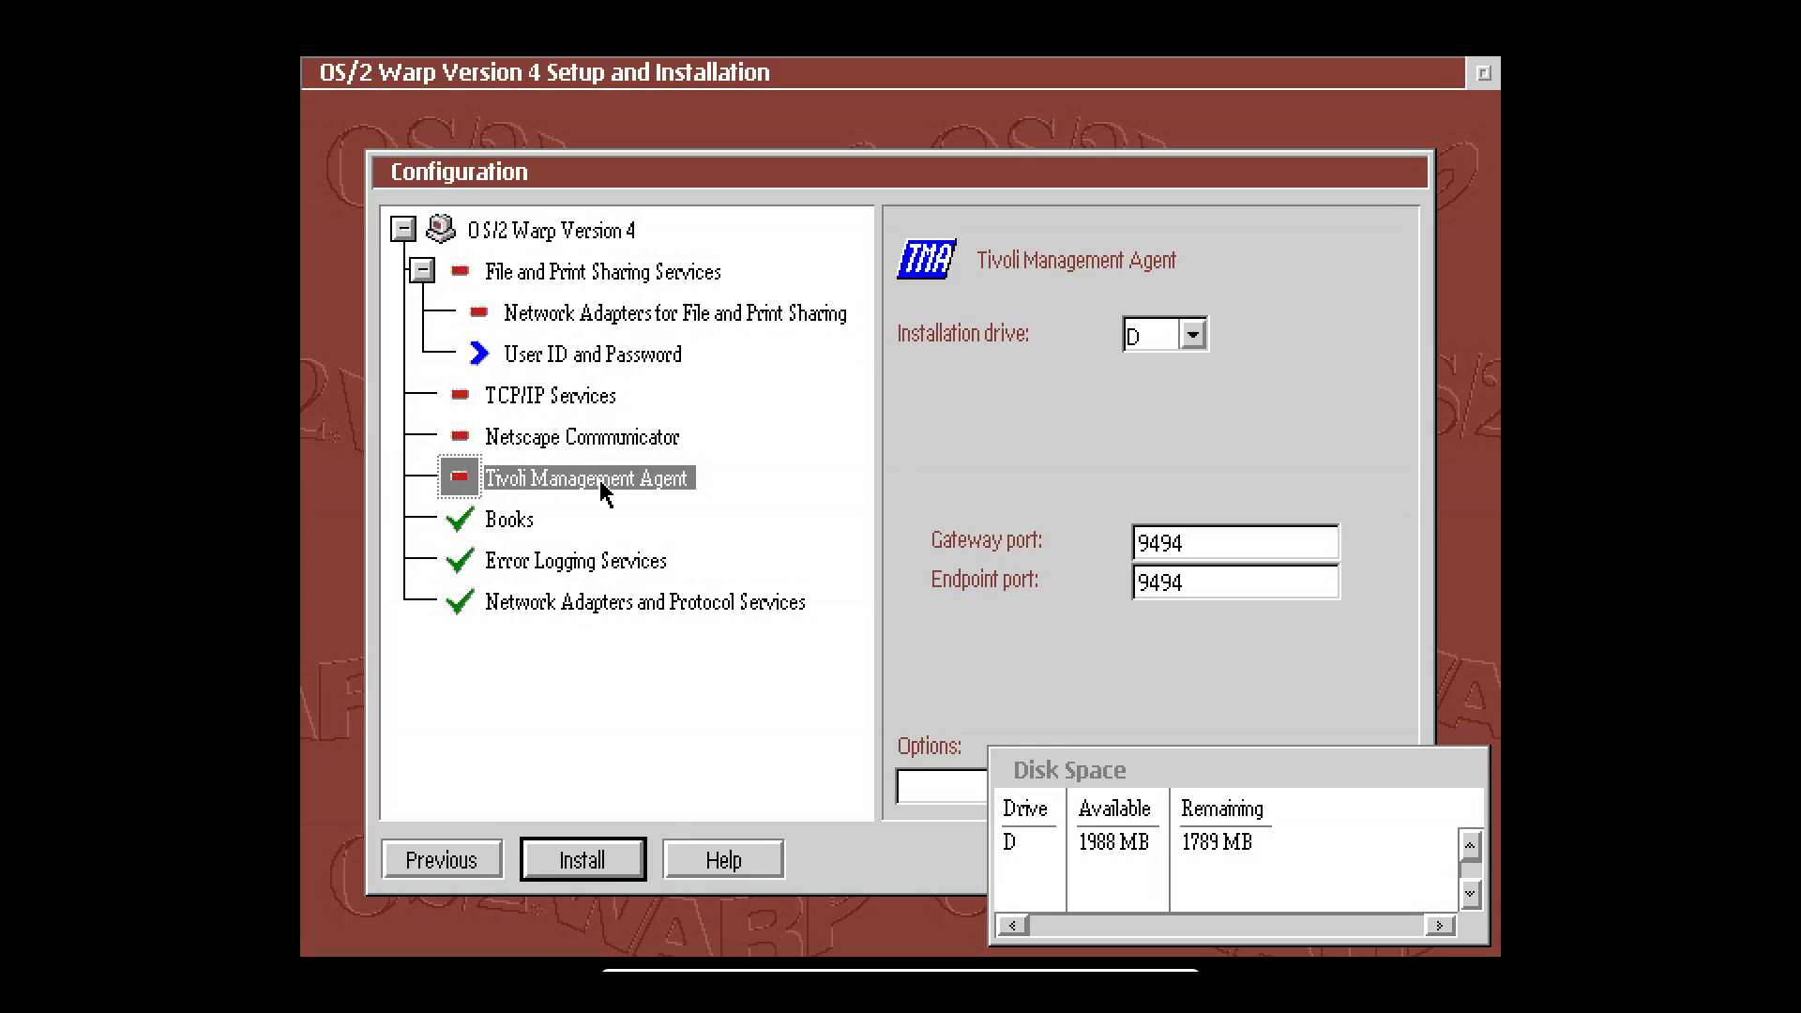
{"action": "left_click", "coordinate": [586, 456]}
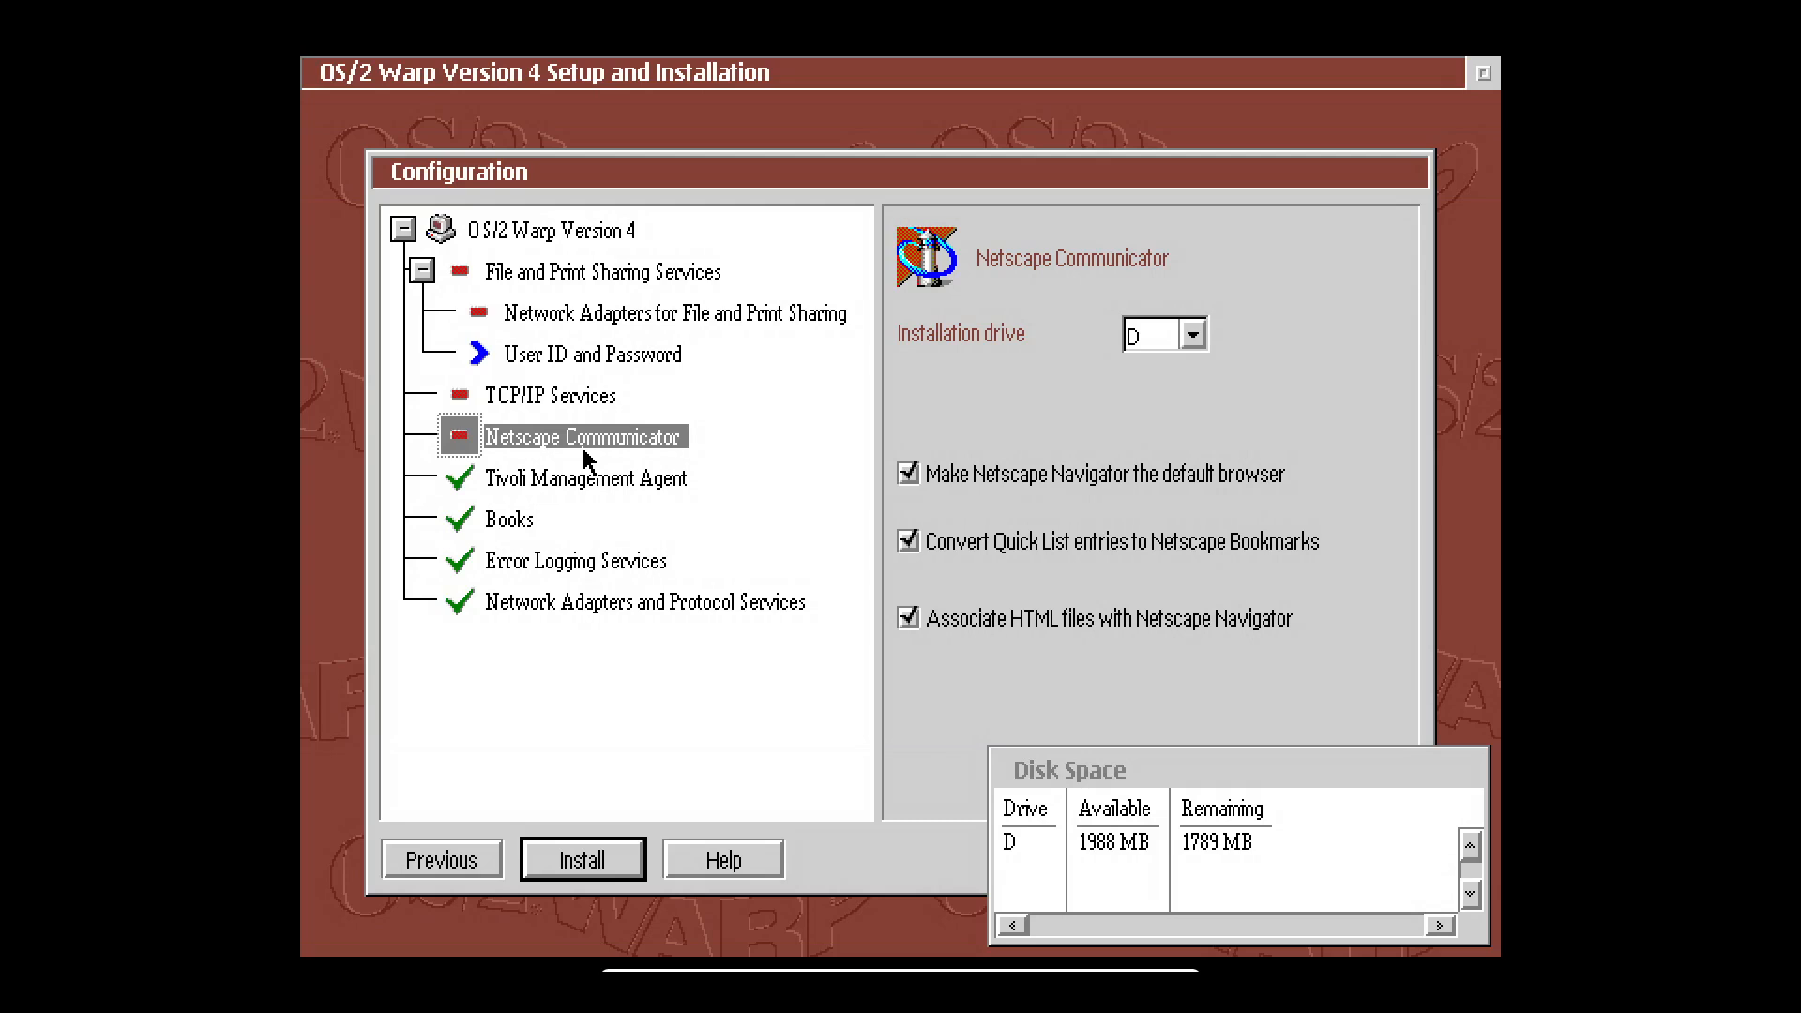
{"action": "left_click", "coordinate": [601, 411]}
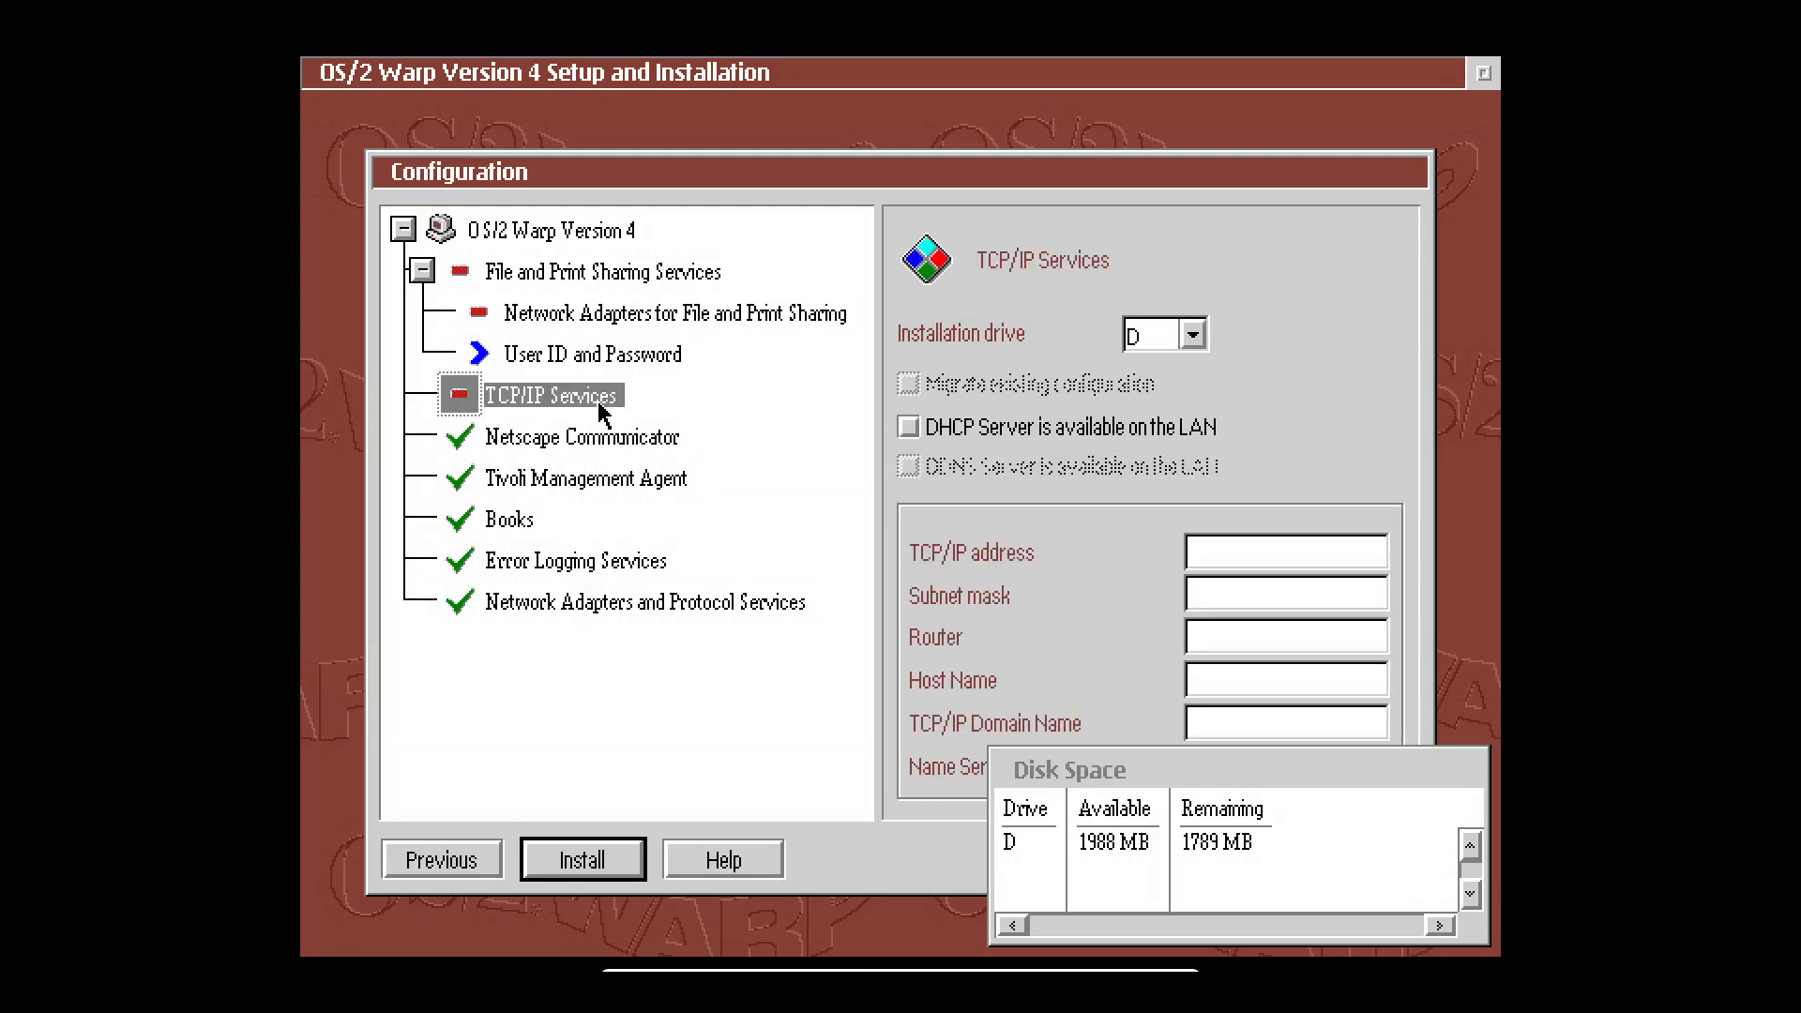
Set TCP/IP to use DHCP, review File and Print Client, and open the administrator ID form.
{"action": "left_click", "coordinate": [908, 429]}
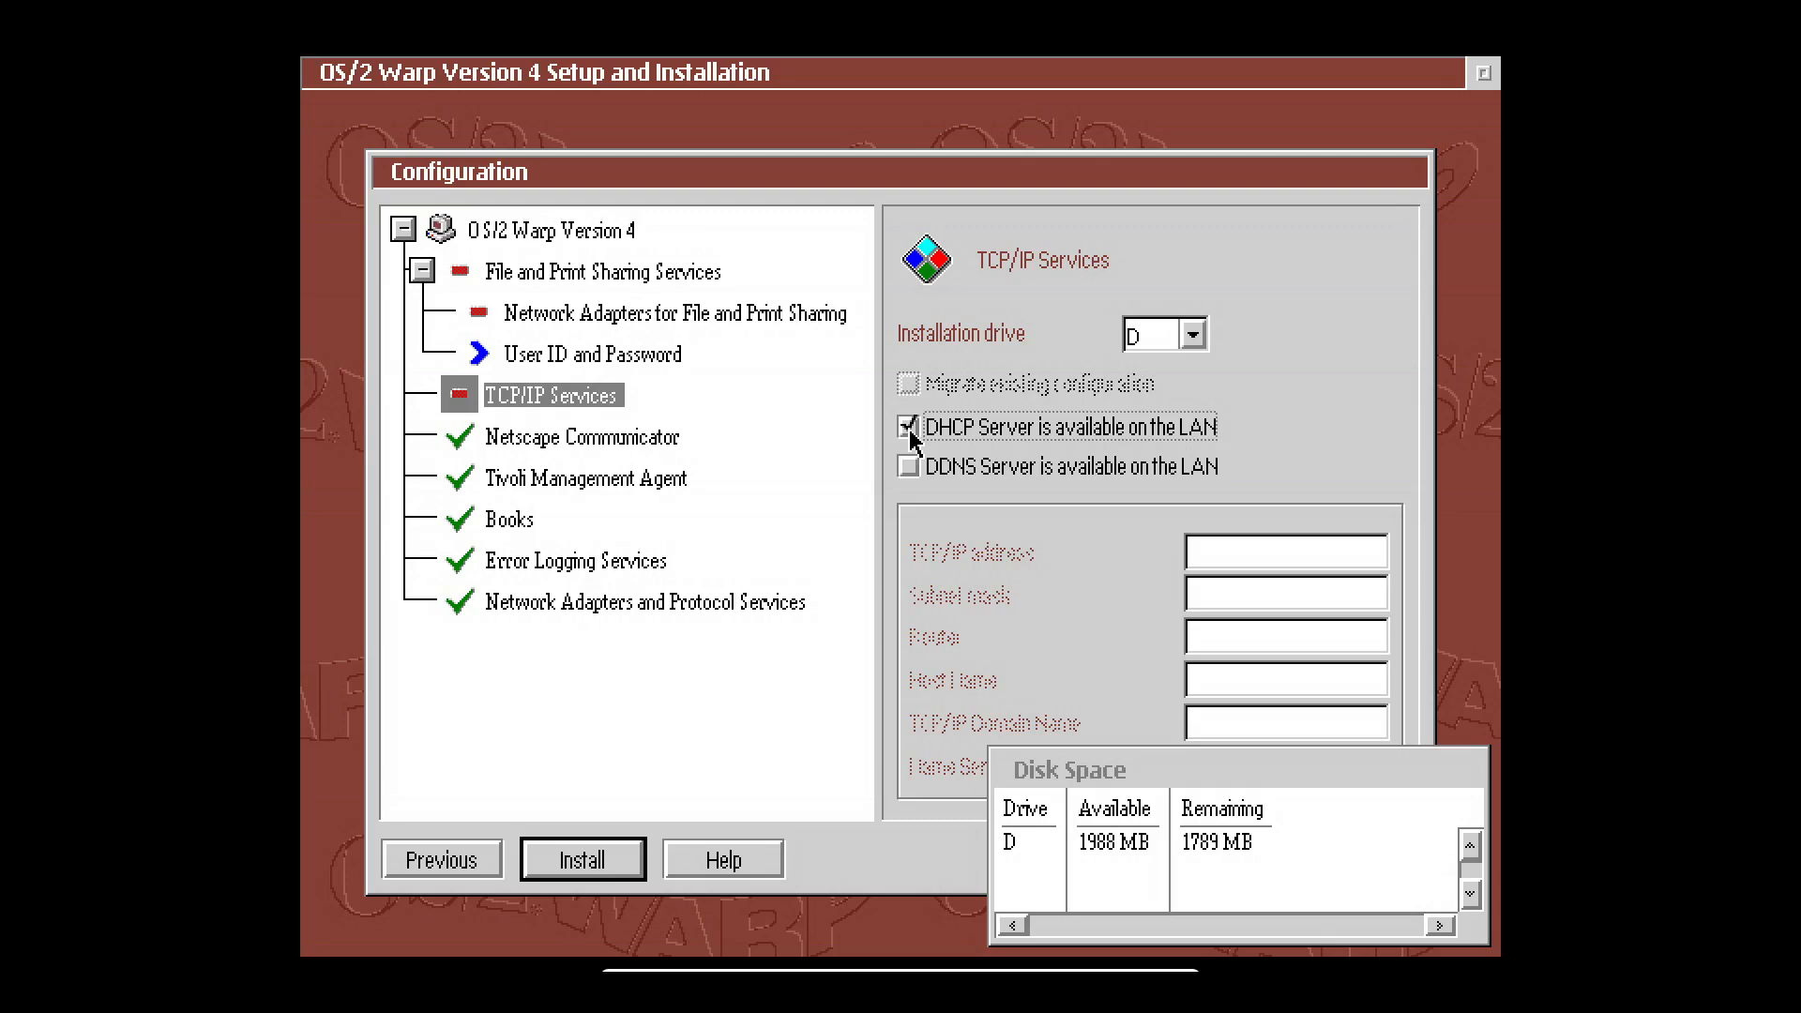
{"action": "left_click", "coordinate": [601, 362]}
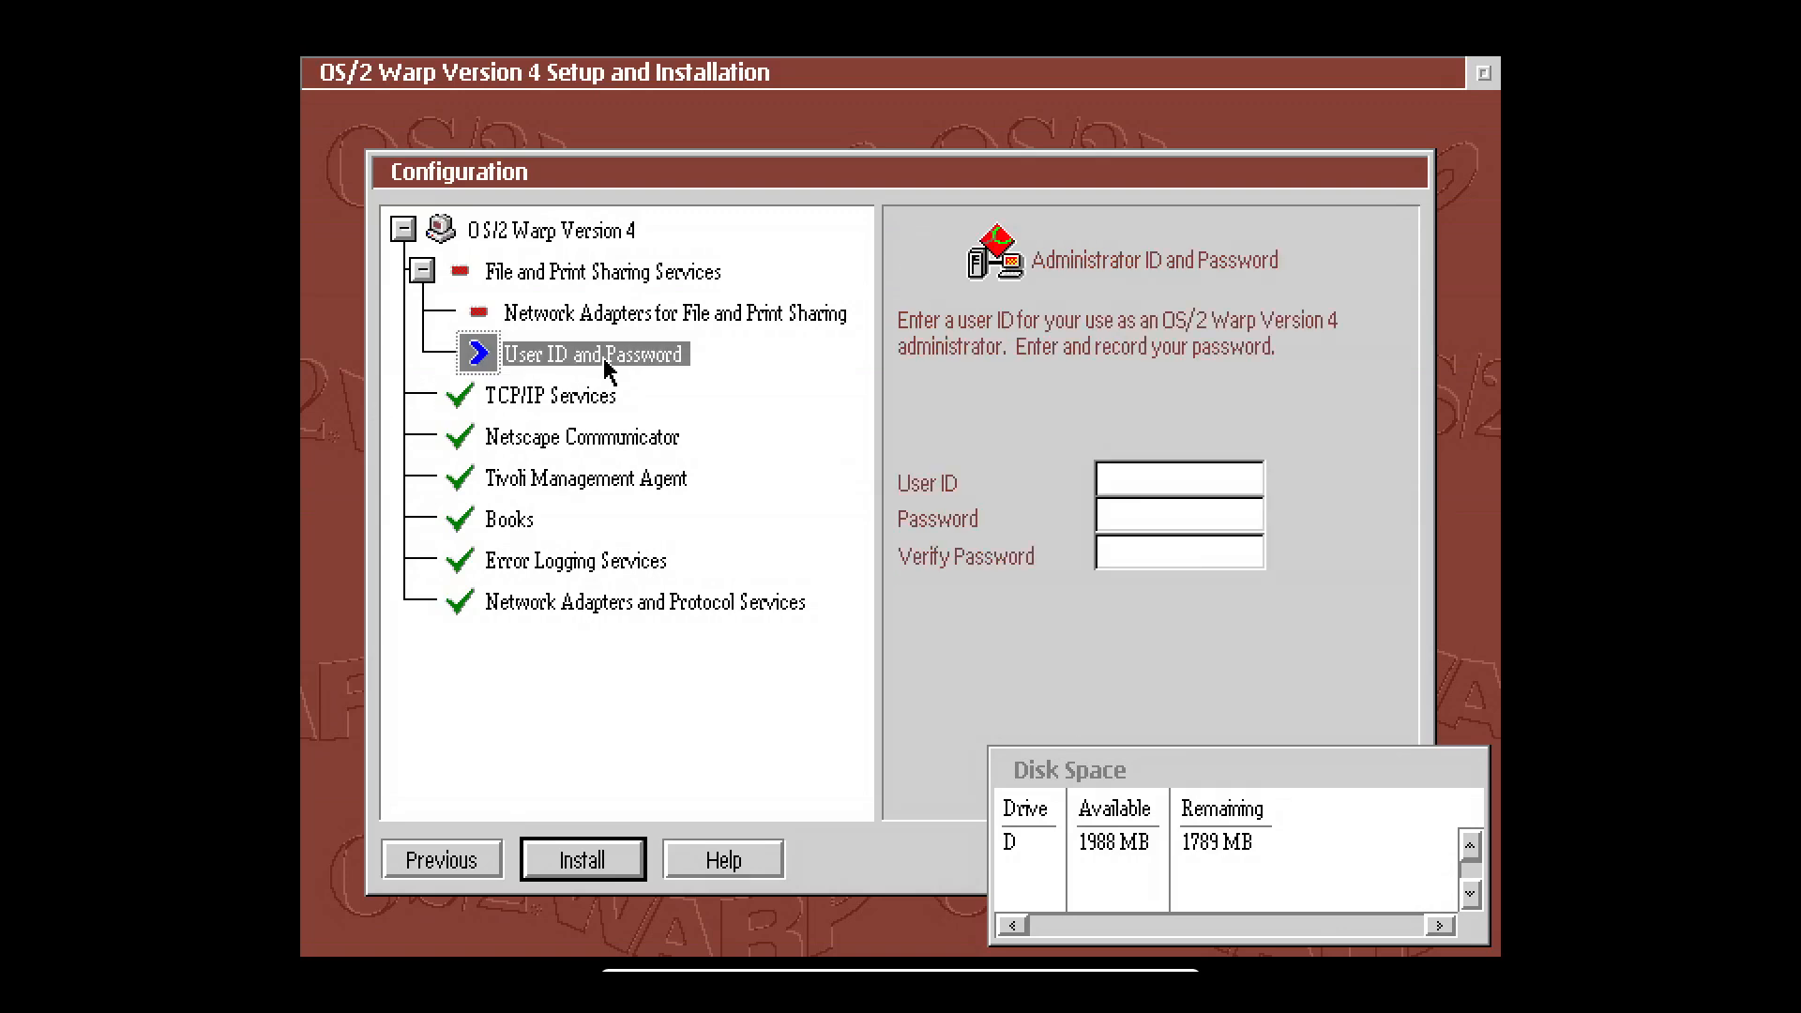
{"action": "left_click", "coordinate": [577, 233]}
{"action": "left_click", "coordinate": [579, 272]}
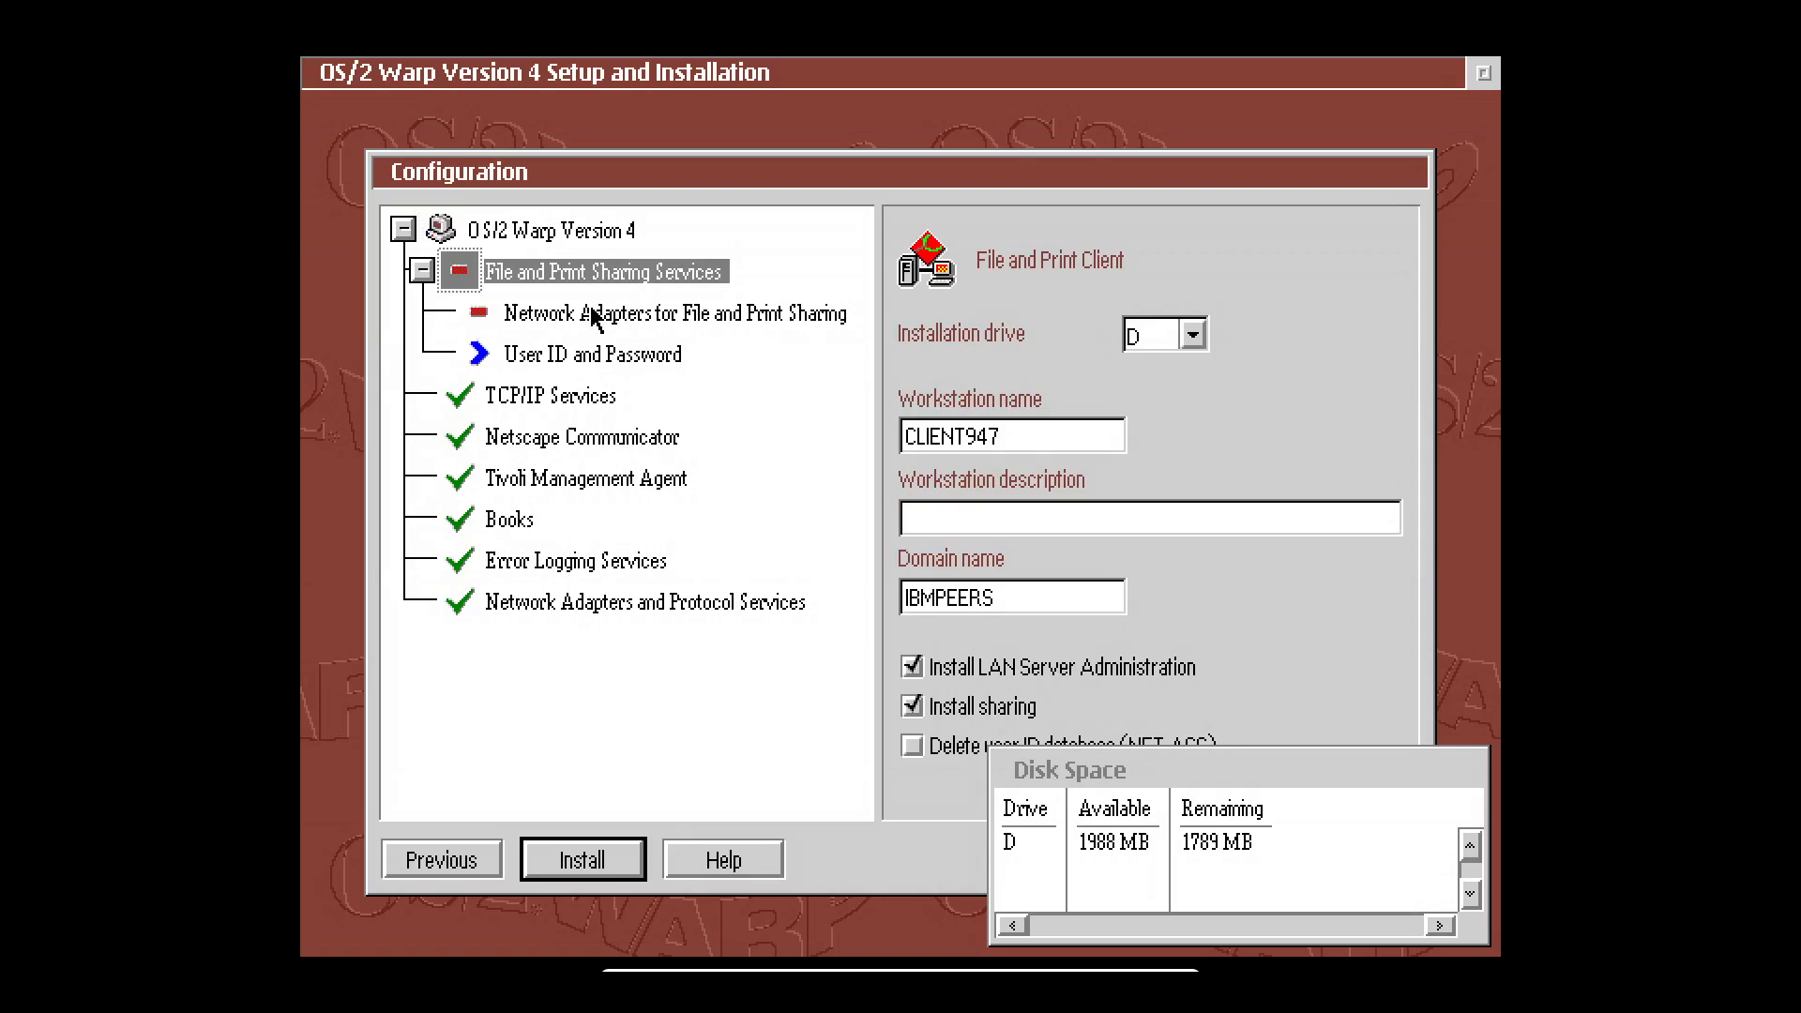
{"action": "left_click", "coordinate": [593, 319]}
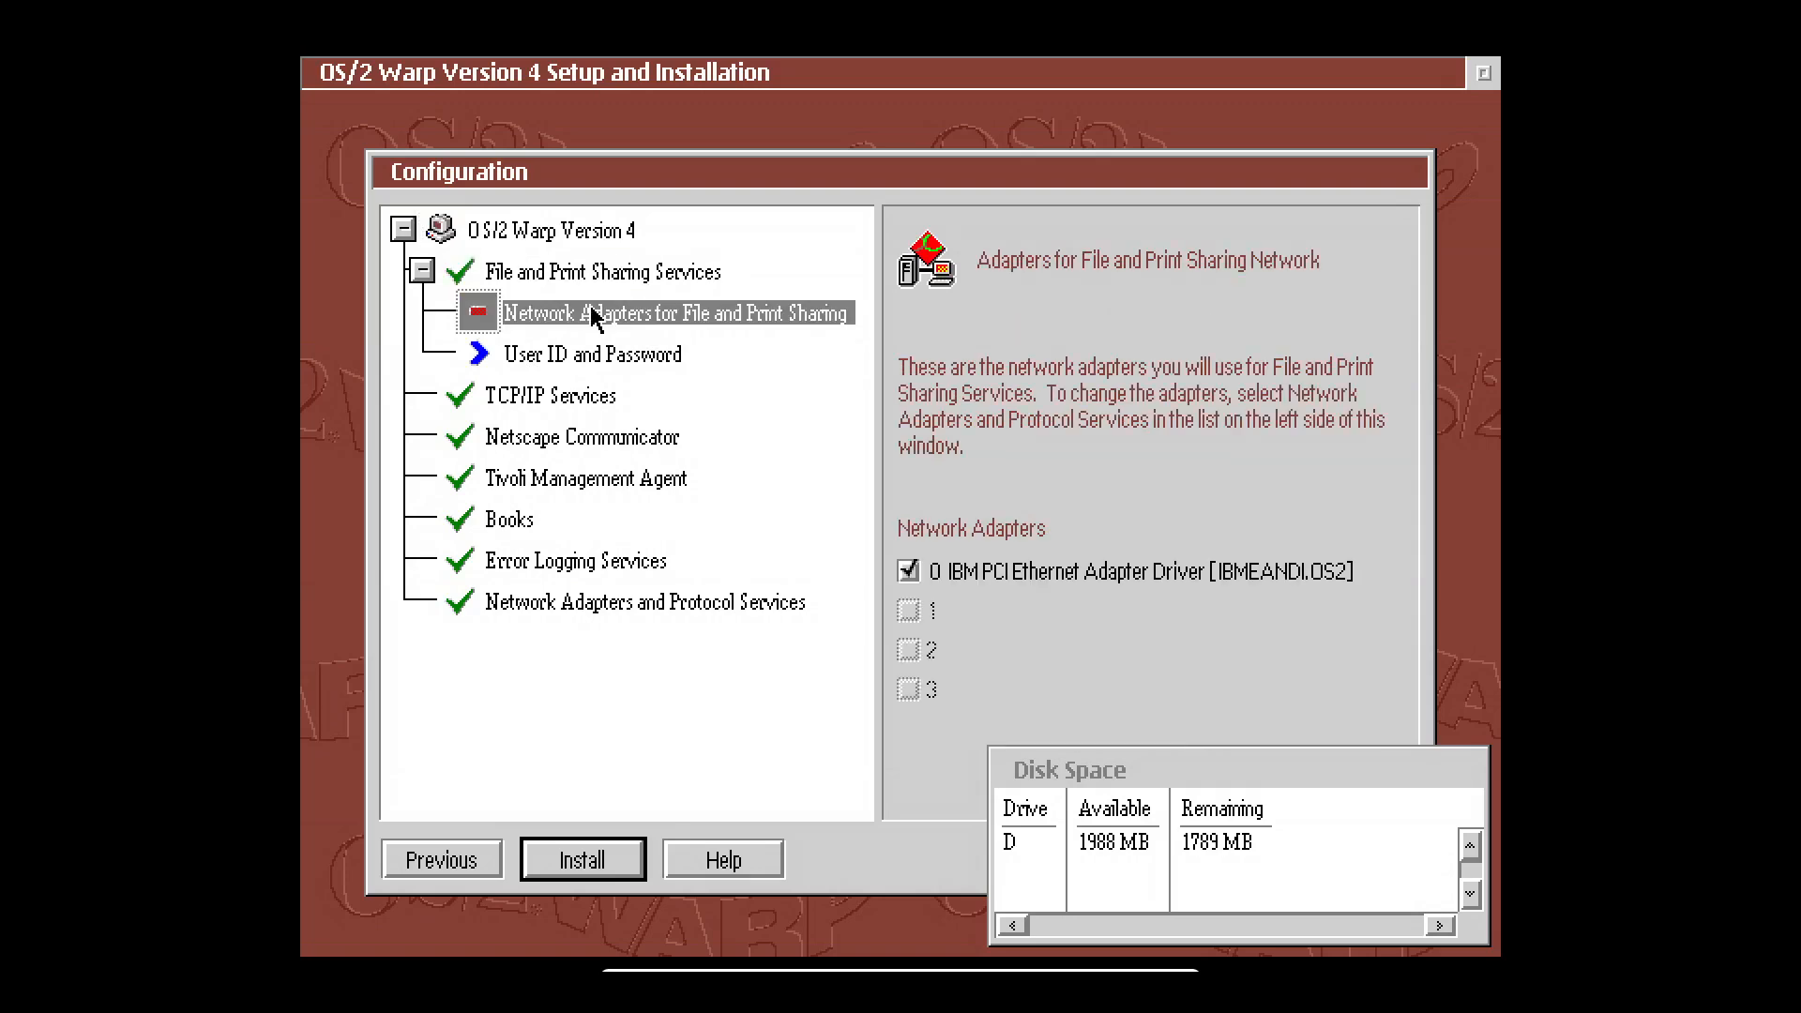
{"action": "left_click", "coordinate": [588, 359]}
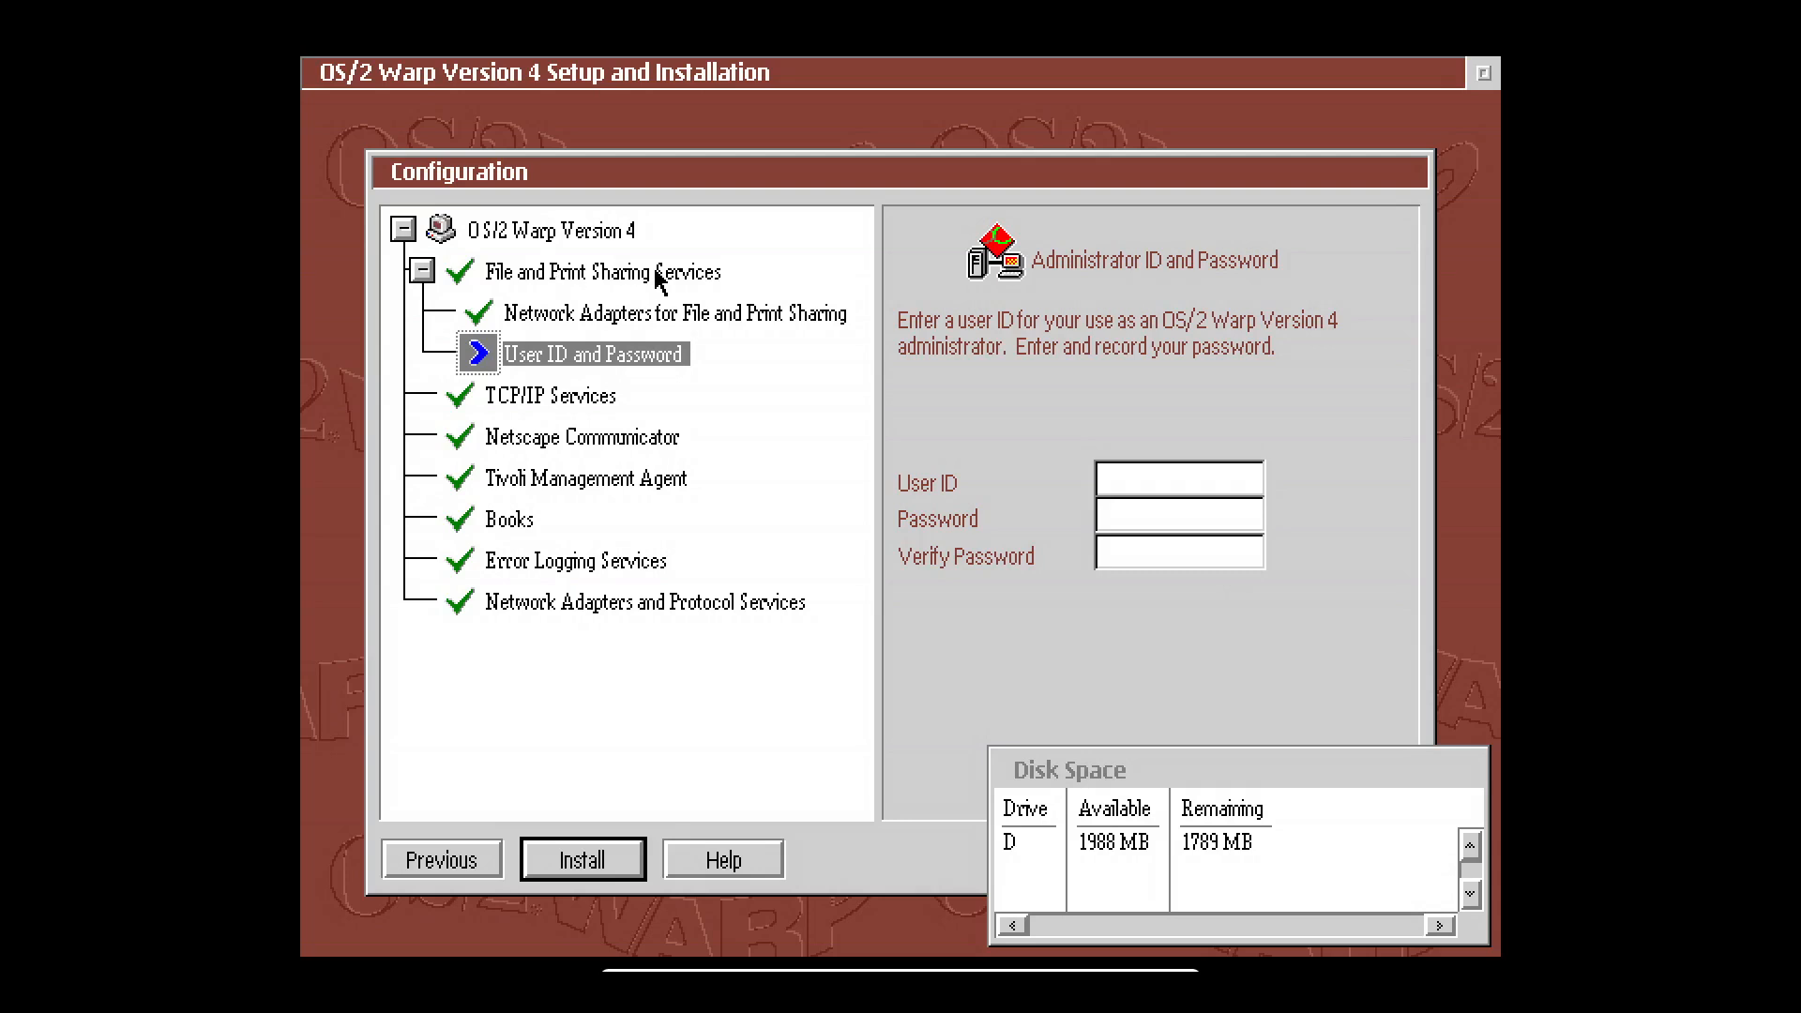
Enter the administrator user ID and password, then start the installation and confirm file copying.
{"action": "left_click", "coordinate": [600, 877]}
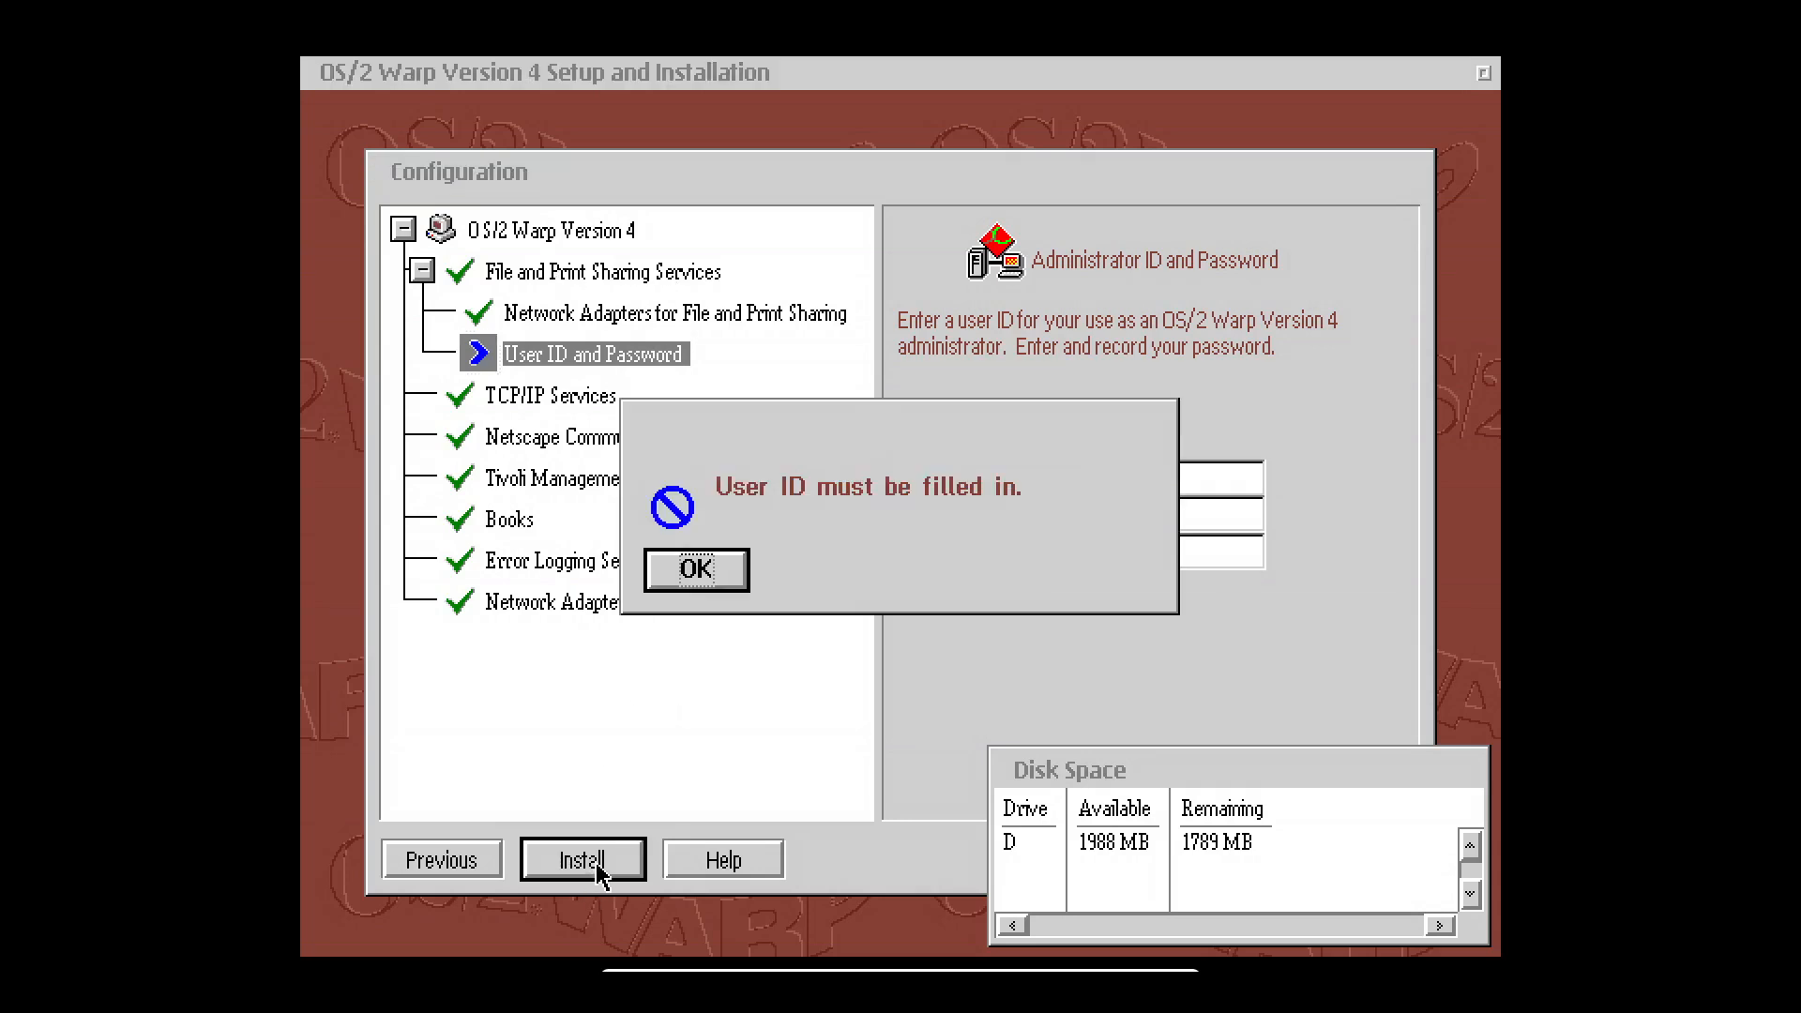
{"action": "left_click", "coordinate": [697, 570]}
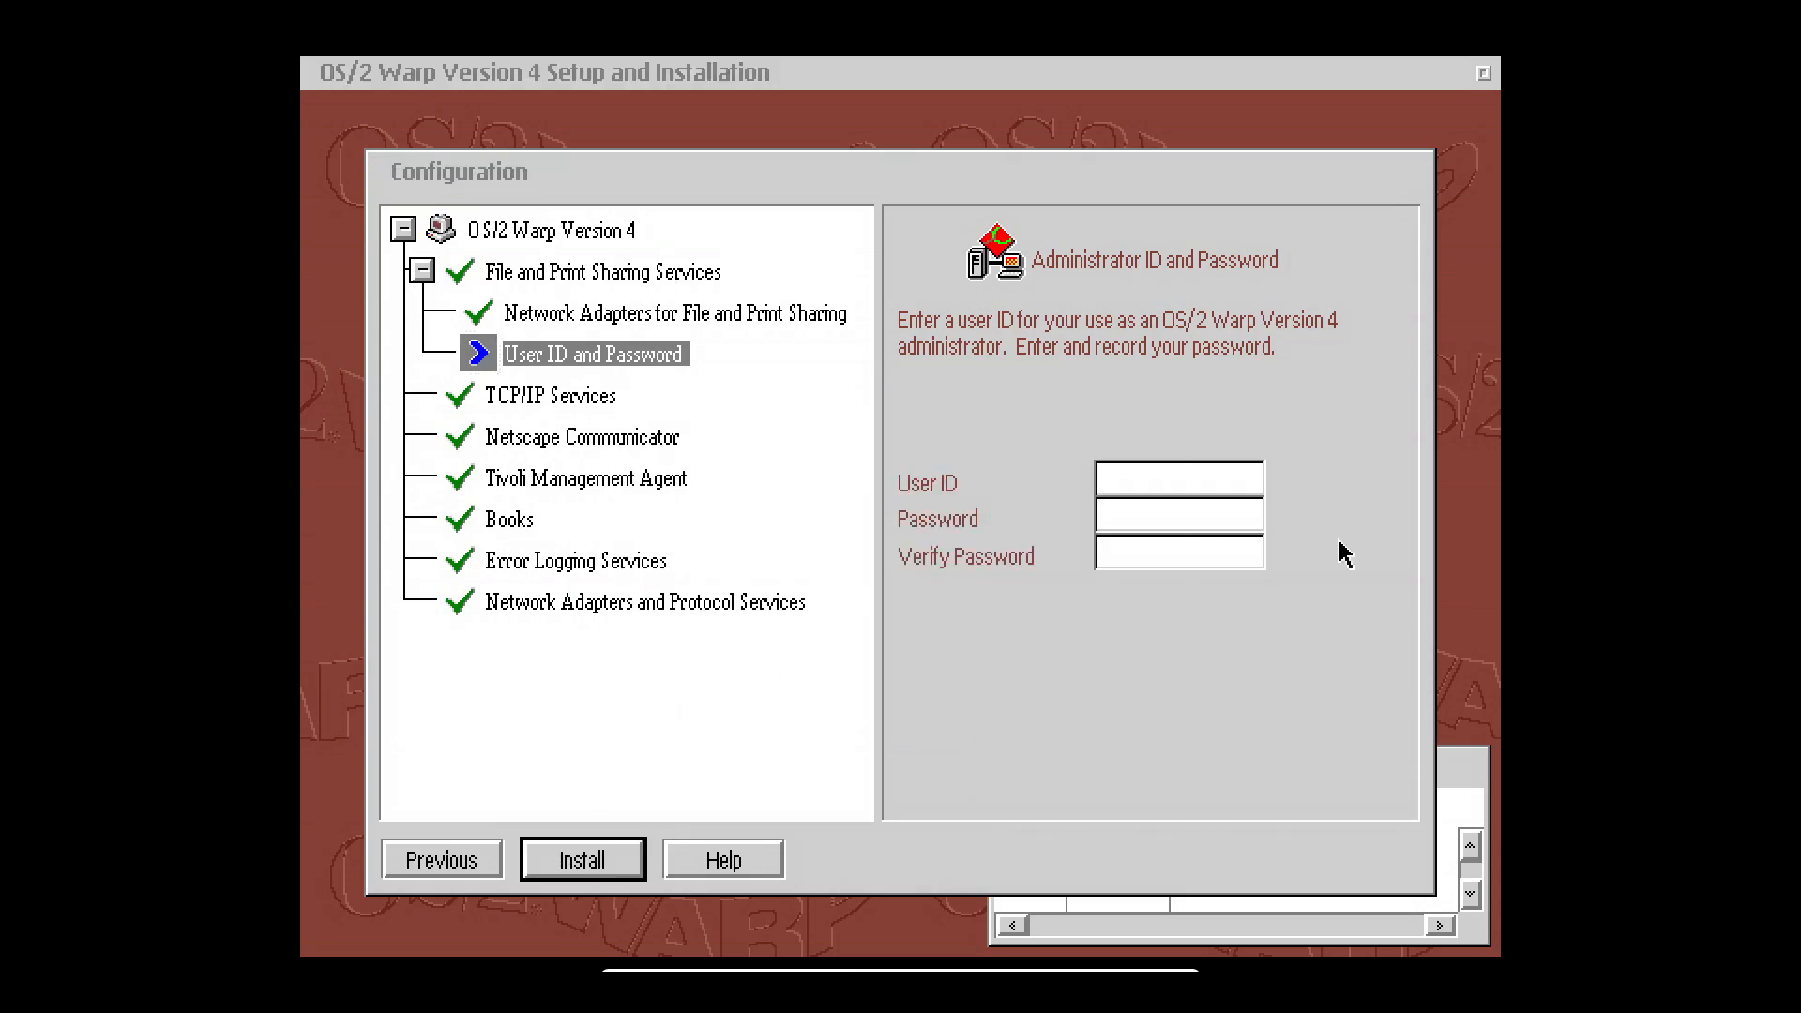
{"action": "left_click", "coordinate": [1136, 478]}
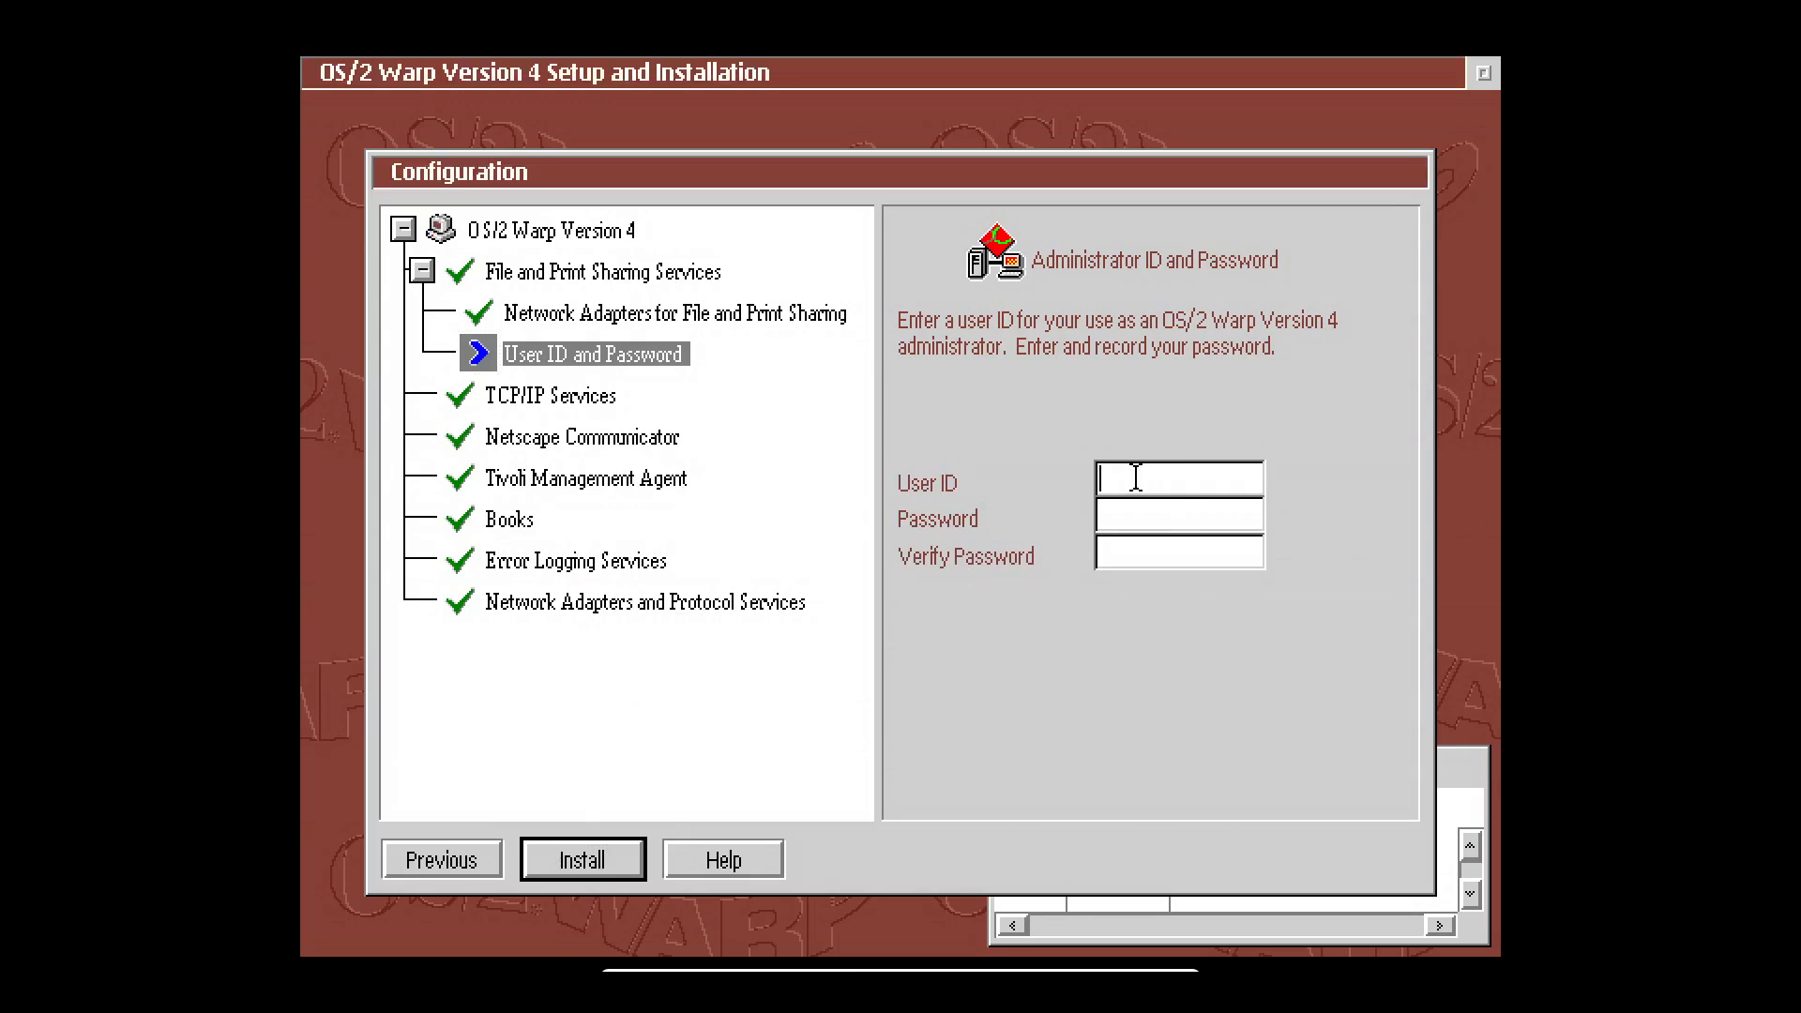
{"action": "type", "text": "ADM"}
{"action": "type", "text": "*"}
{"action": "type", "text": "****"}
{"action": "left_click", "coordinate": [579, 882]}
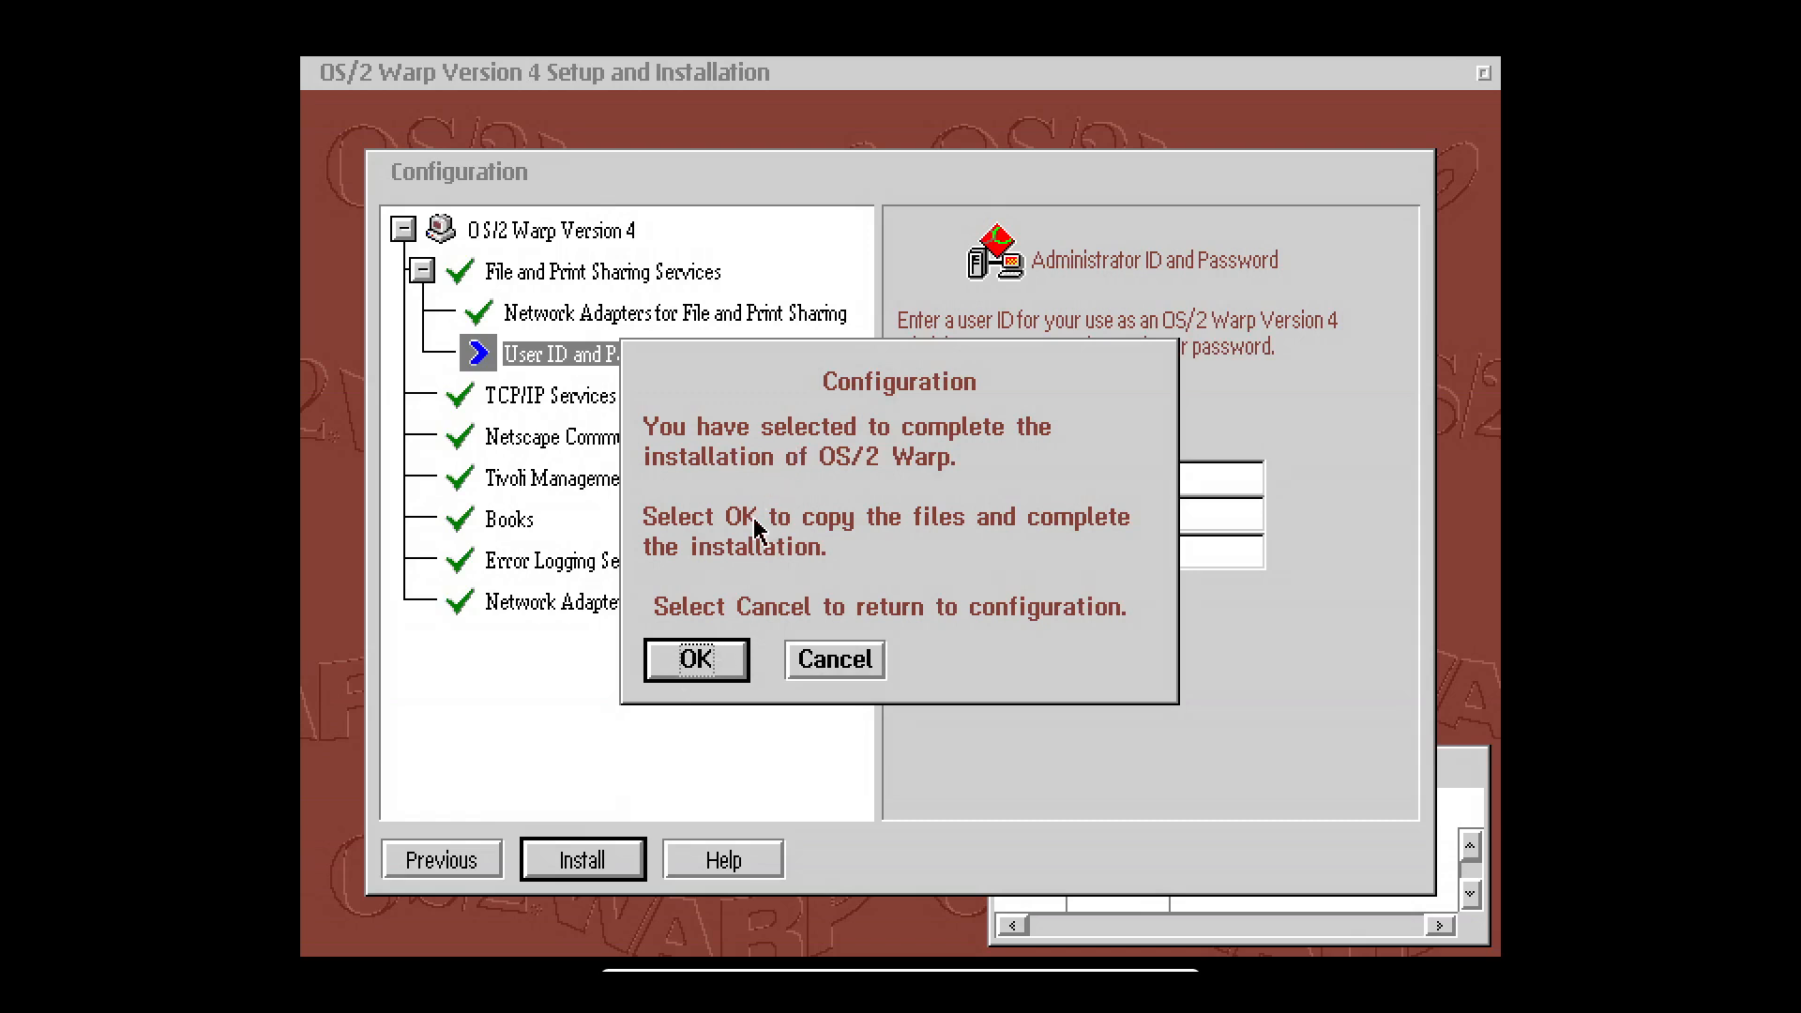
{"action": "left_click", "coordinate": [704, 662]}
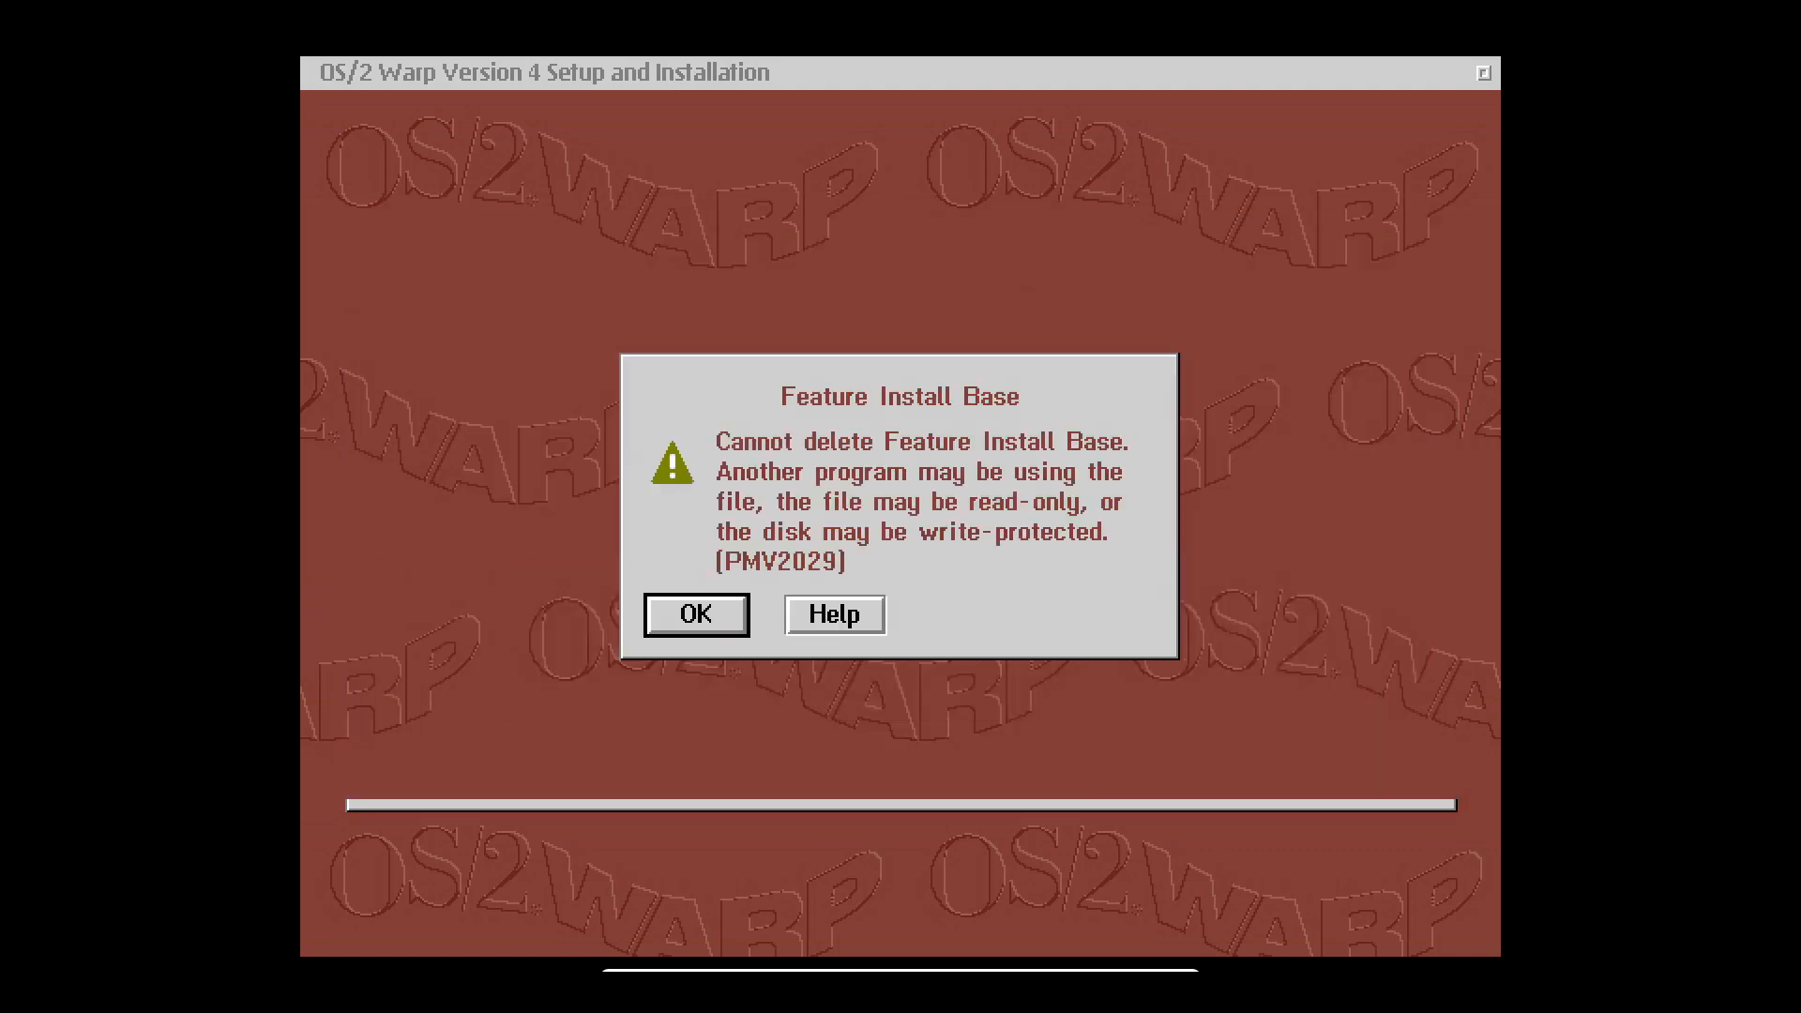
Dismiss the 'Cannot delete Feature Install Base' warning after the file transfer.
{"action": "left_click", "coordinate": [697, 614]}
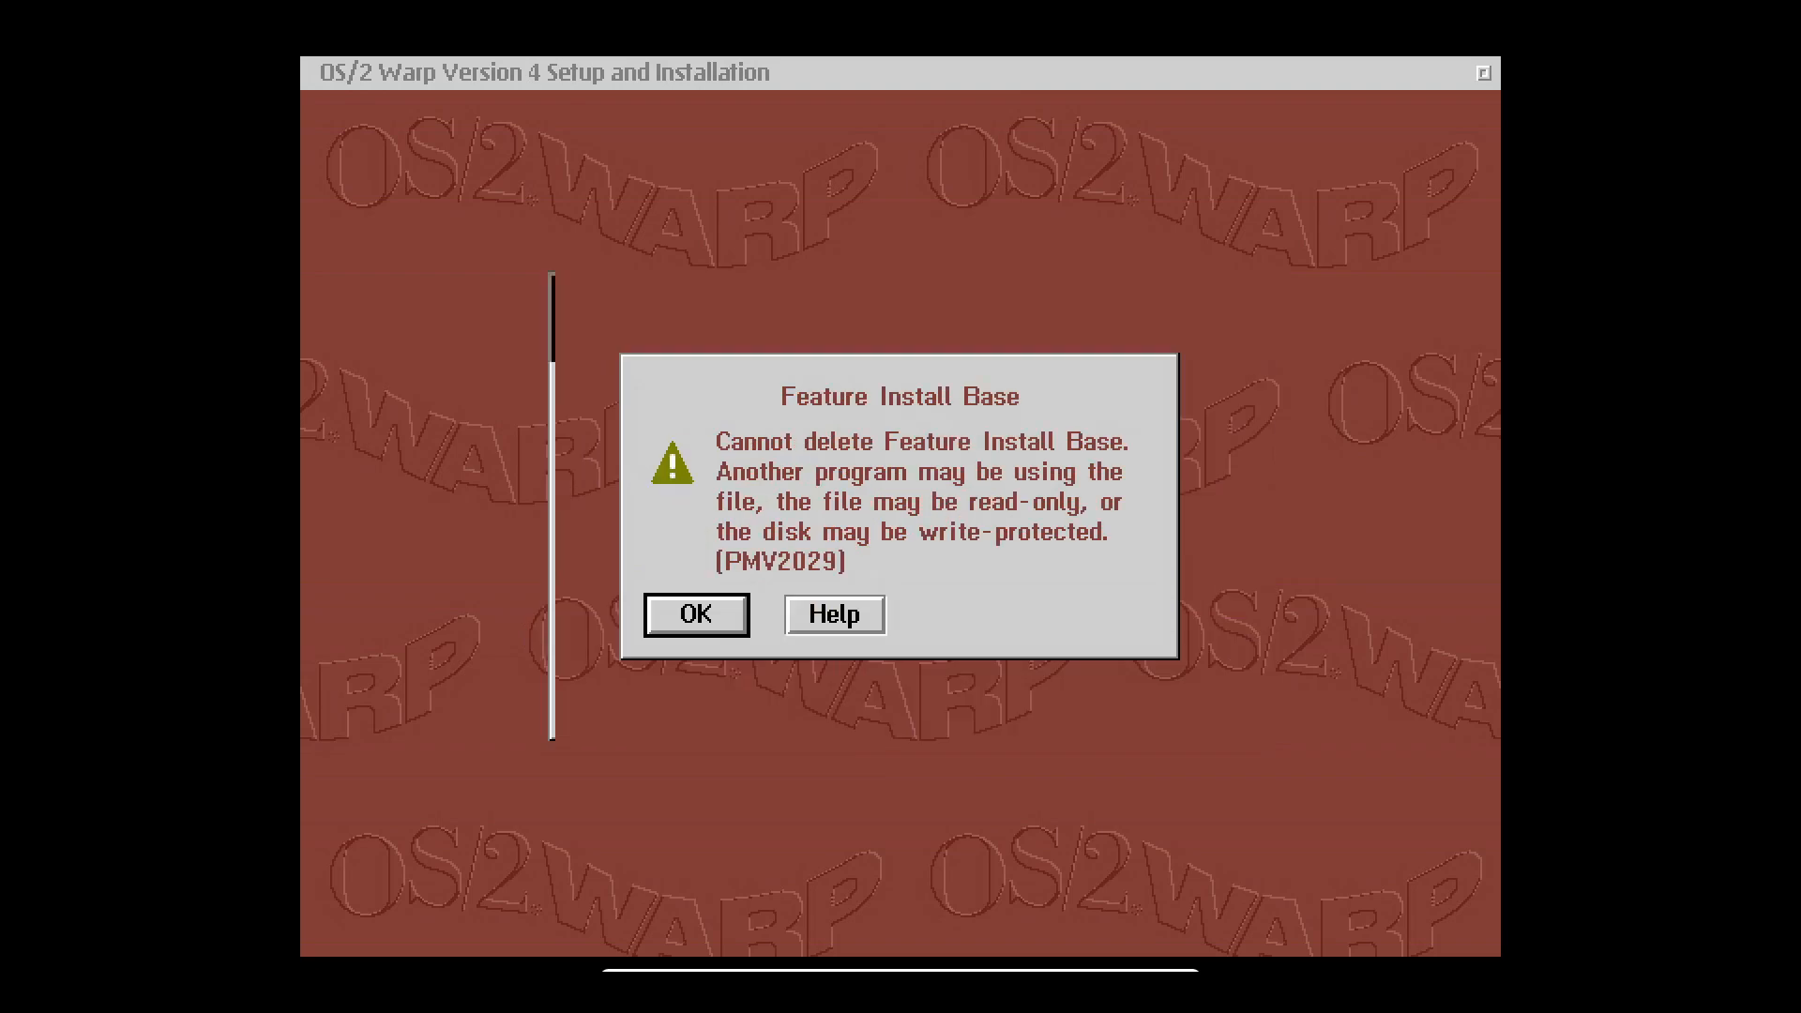
Acknowledge the Feature Install Base warning again so OS/2 boots to the additional options dialog.
{"action": "key", "text": "Return"}
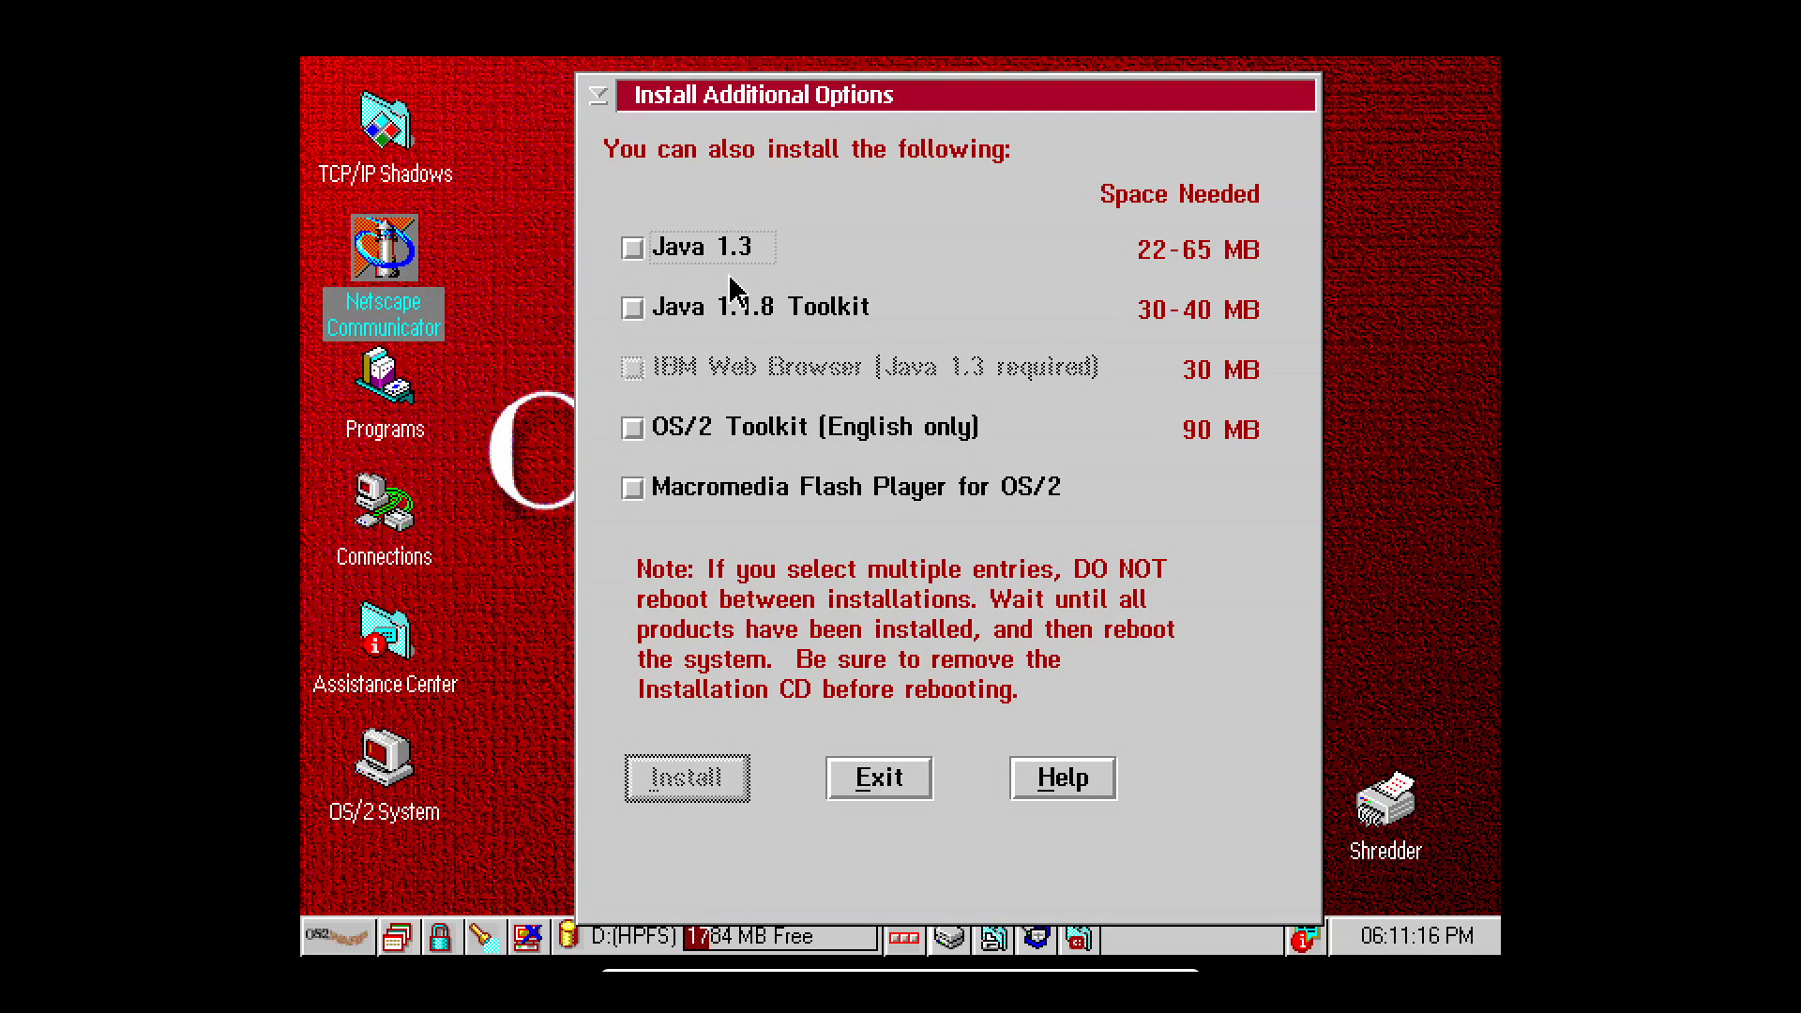
Tick Java 1.3, Java 1.1.8 Toolkit, IBM Web Browser, OS/2 Toolkit and Flash Player, then install.
{"action": "left_click", "coordinate": [632, 248]}
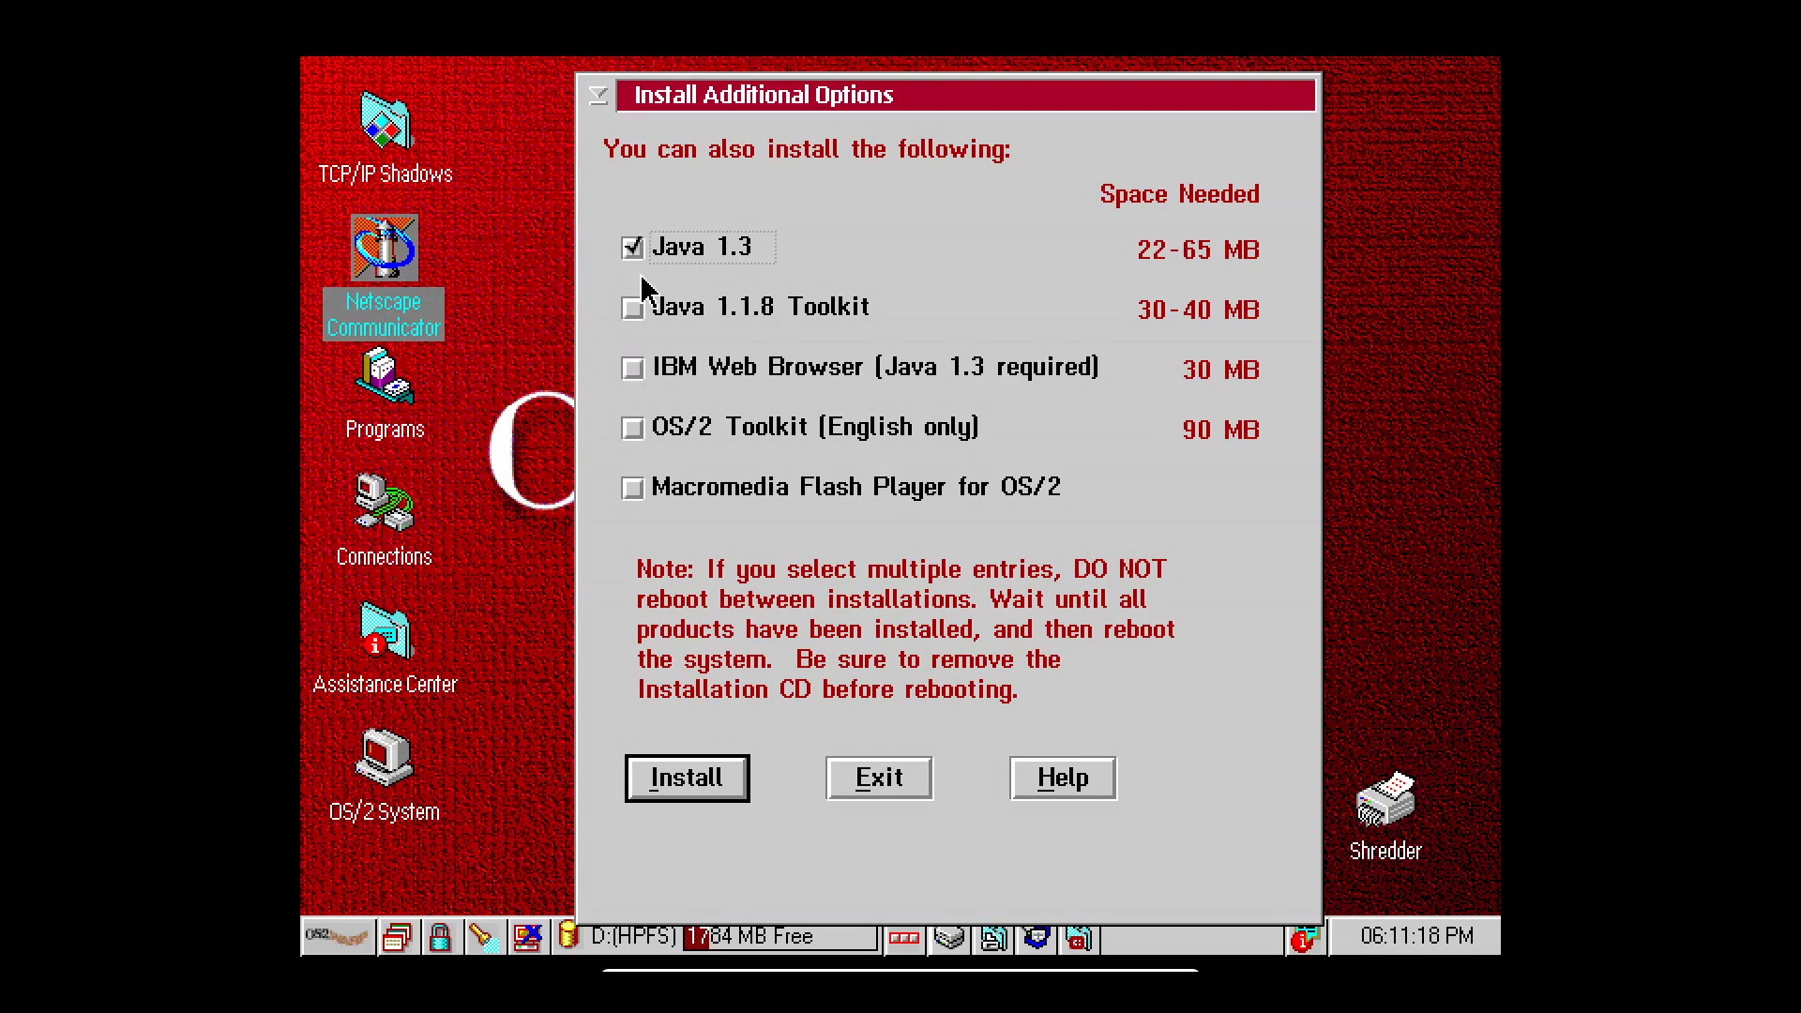
{"action": "left_click", "coordinate": [634, 312]}
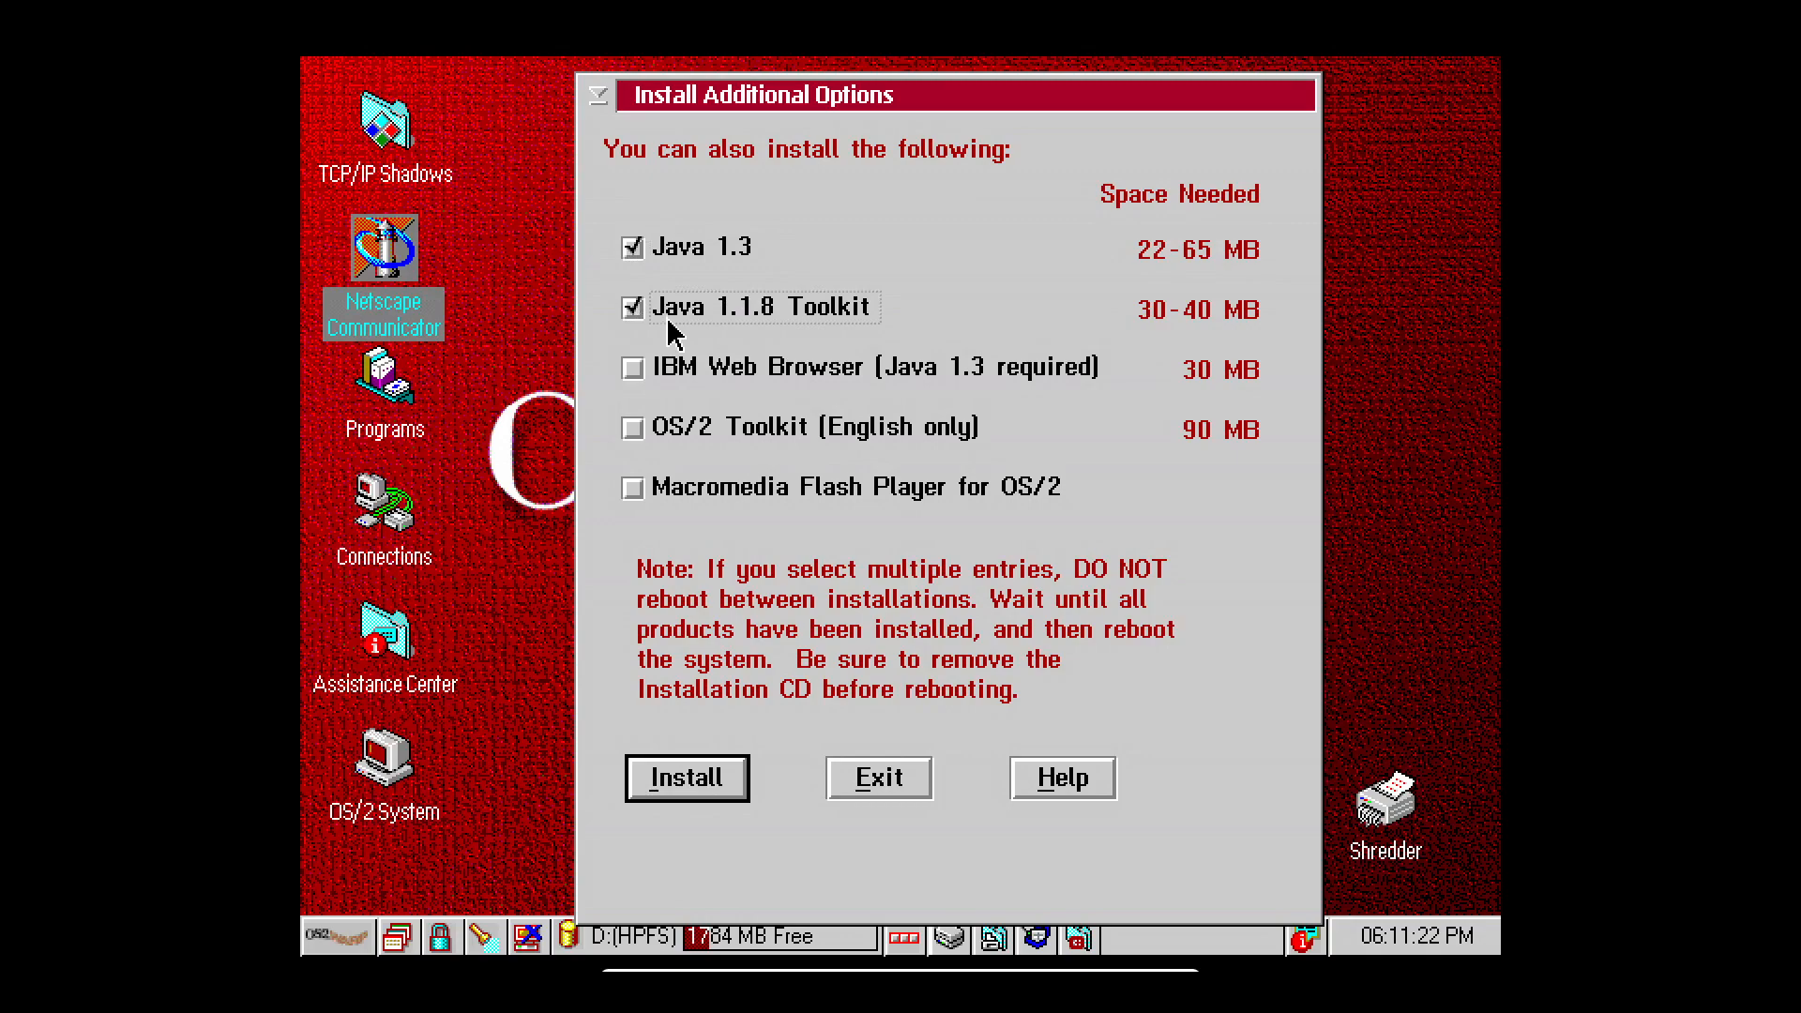
{"action": "left_click", "coordinate": [638, 367]}
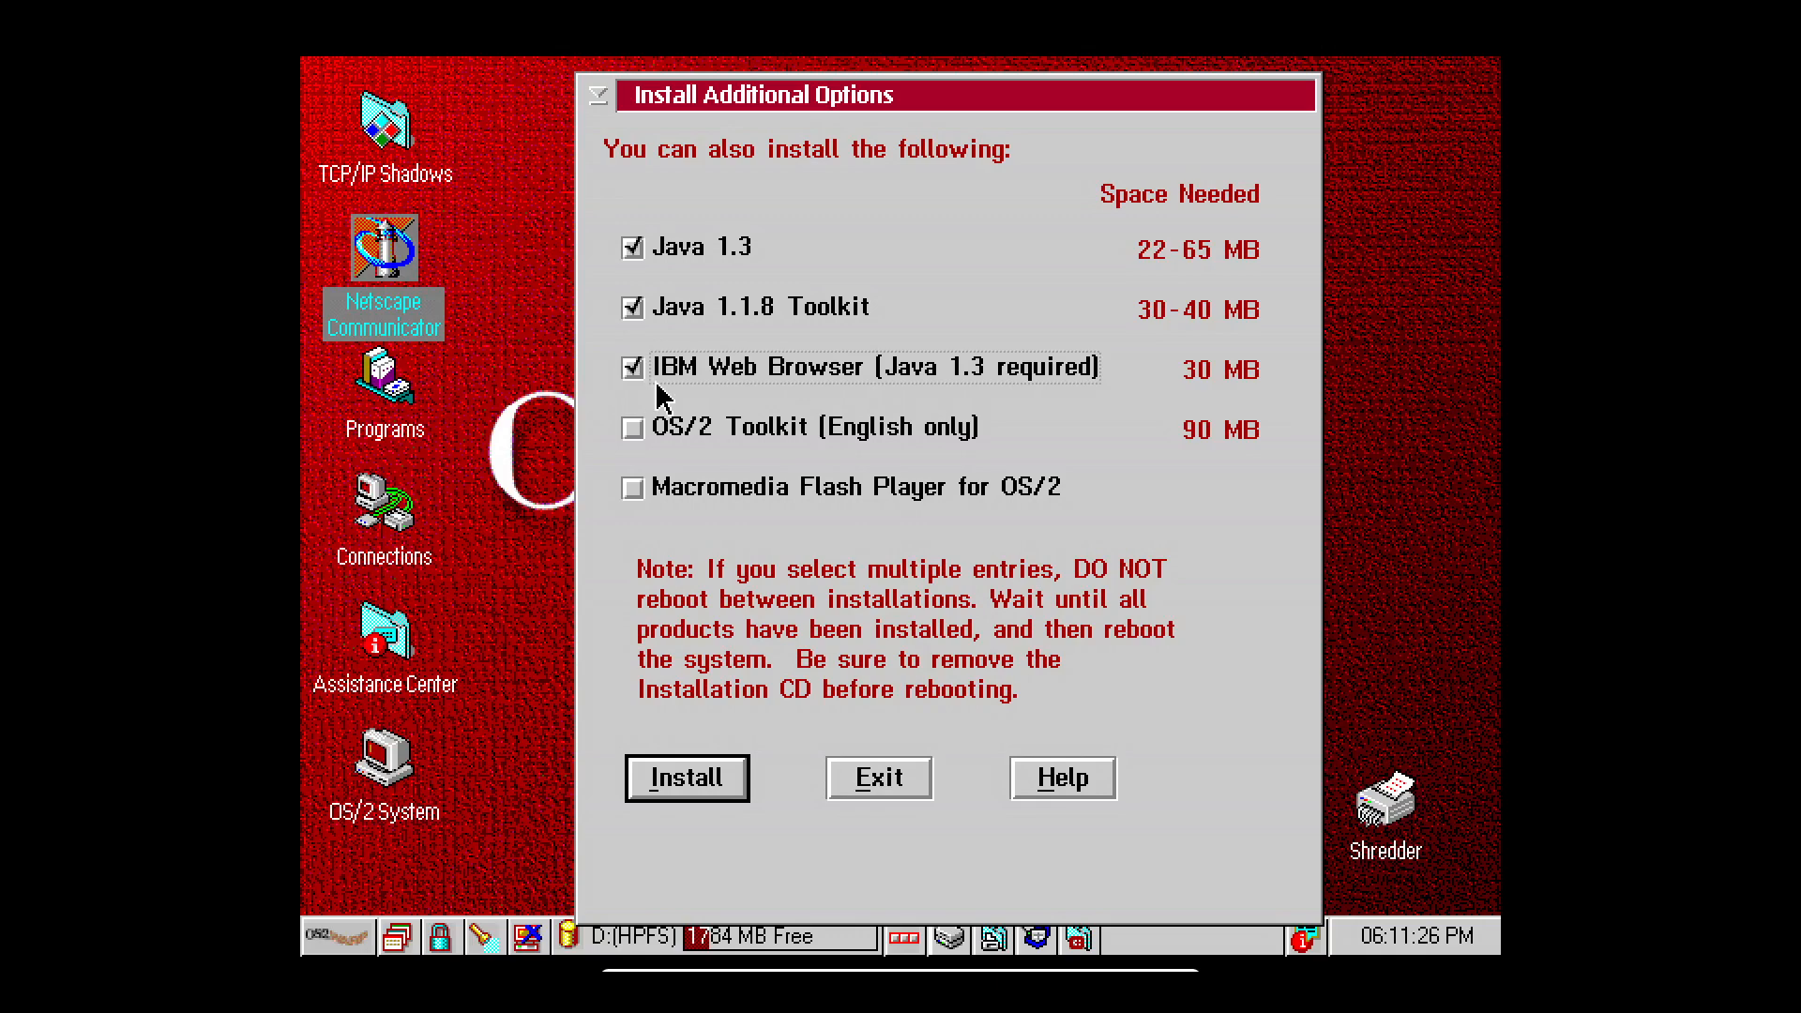
{"action": "left_click", "coordinate": [640, 432]}
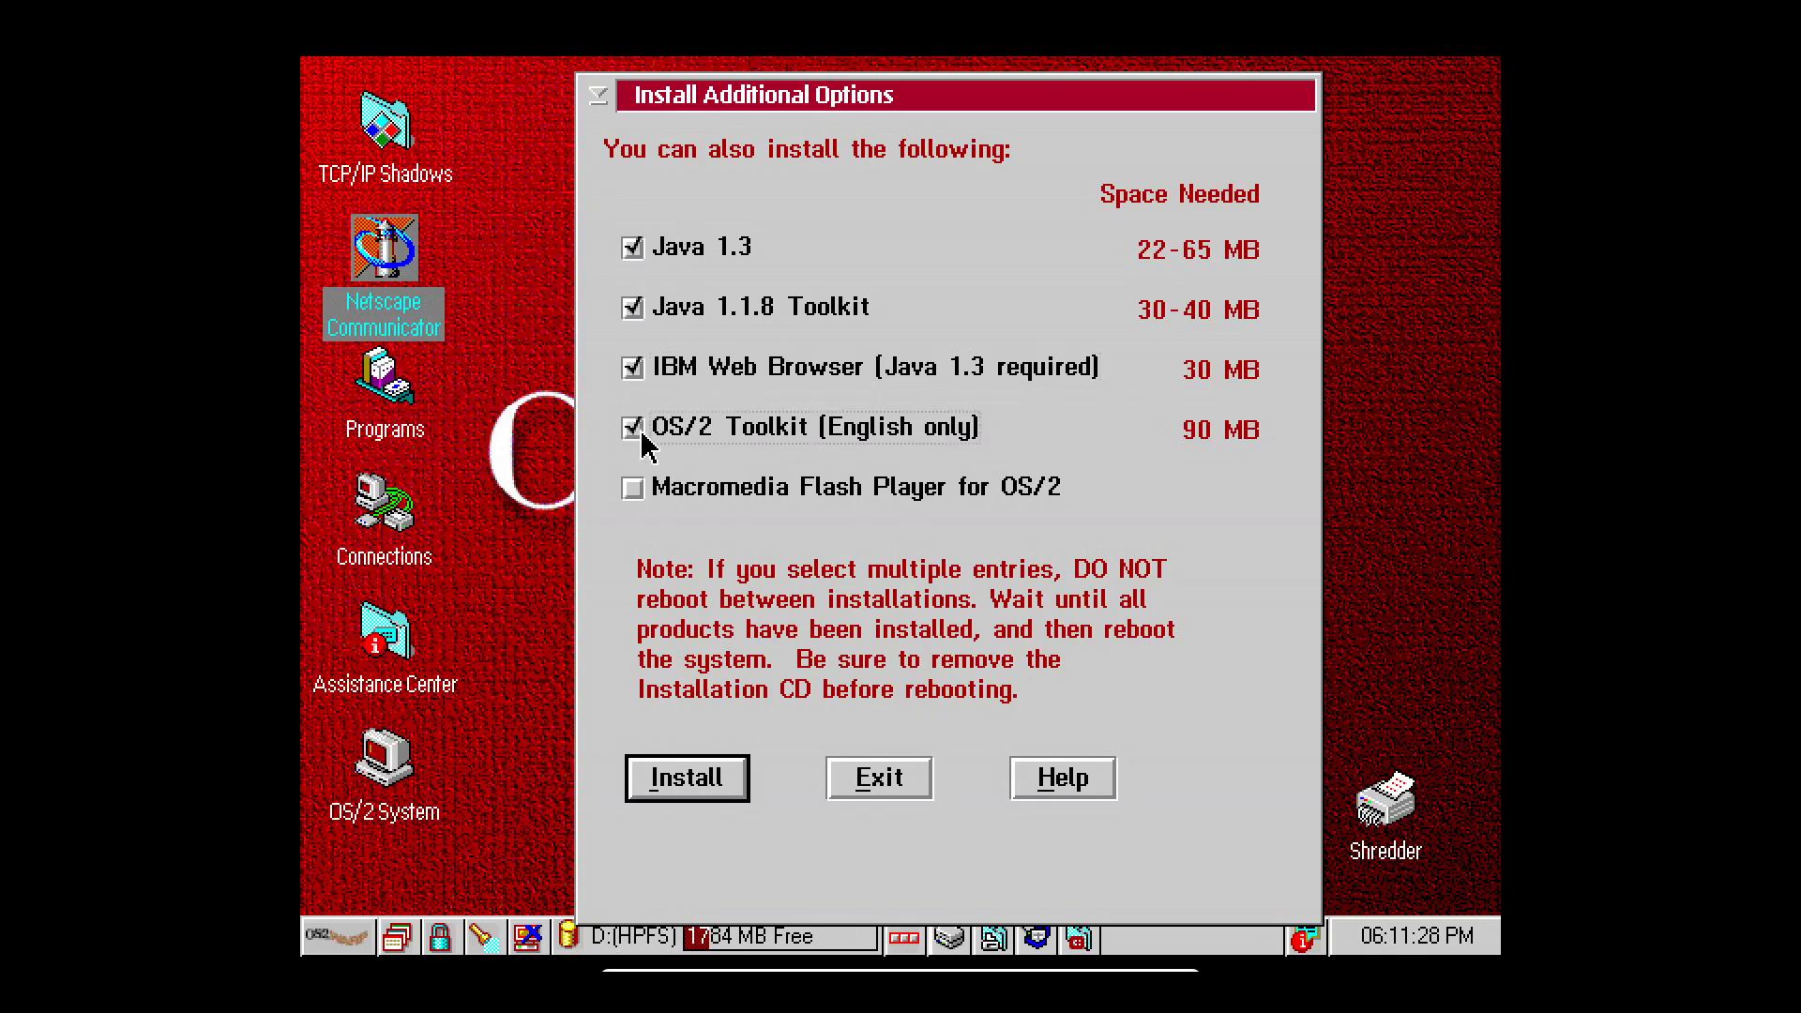
{"action": "left_click", "coordinate": [634, 492]}
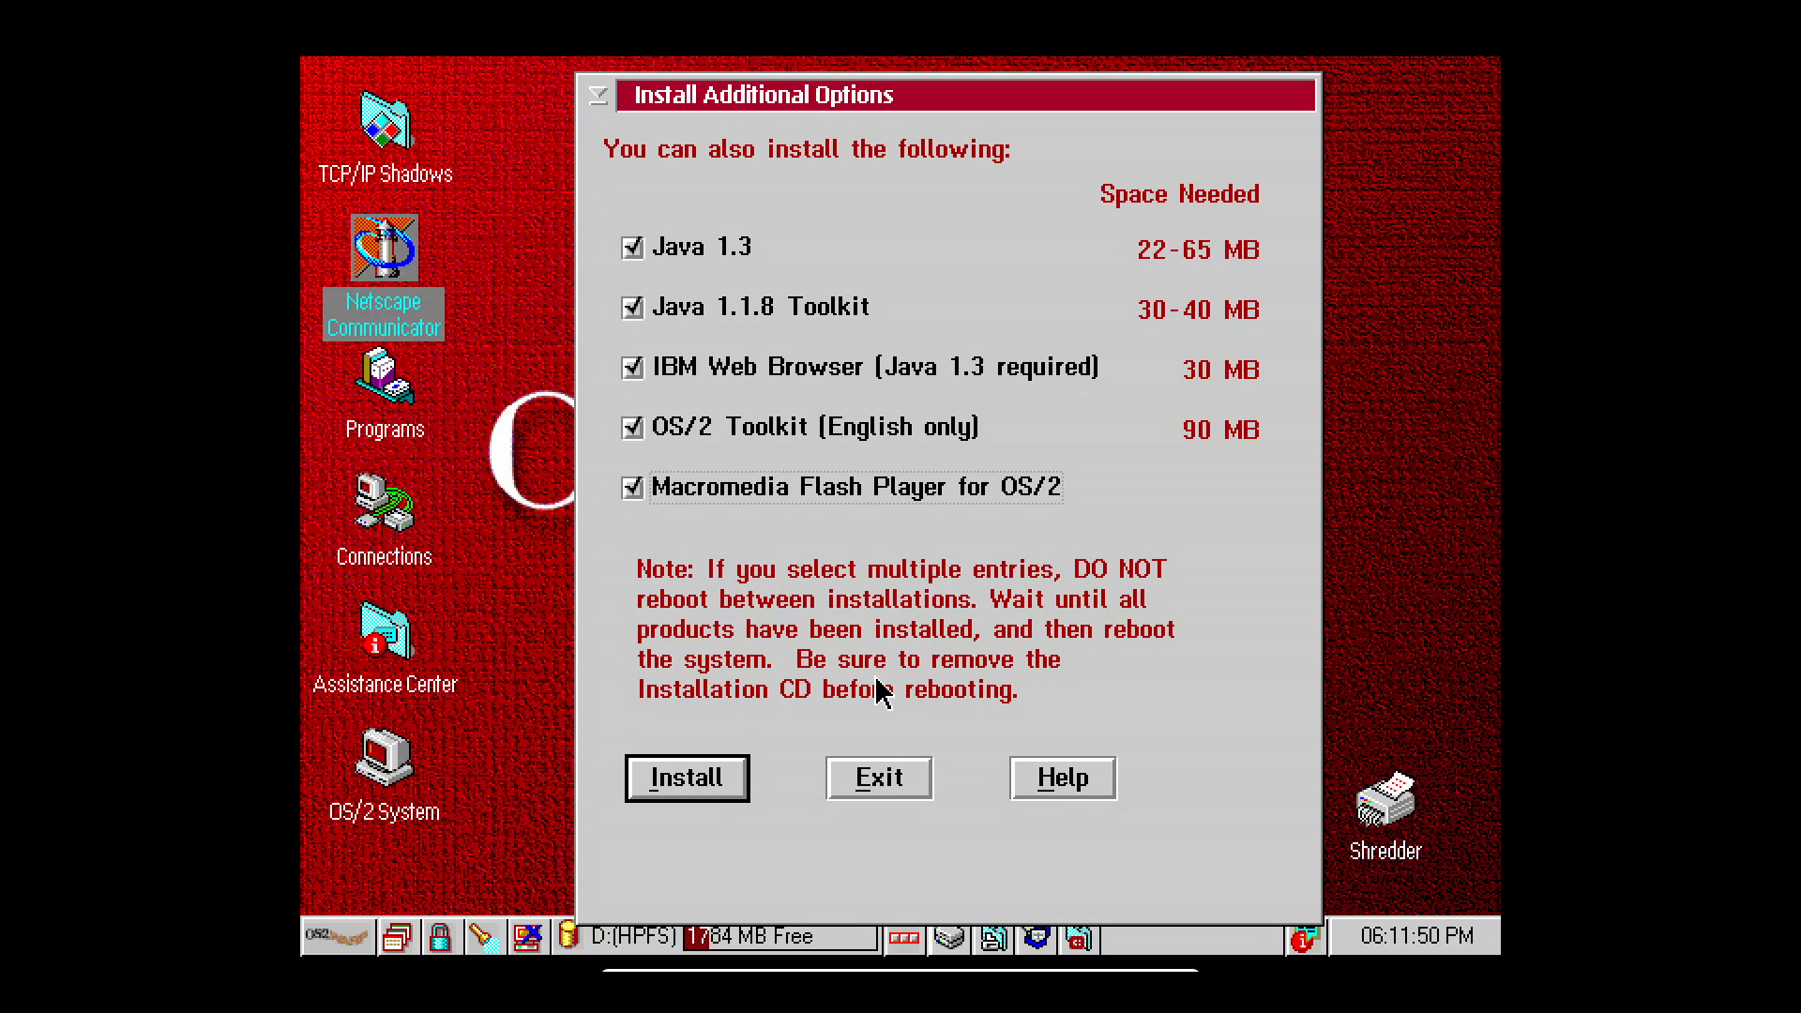
{"action": "left_click", "coordinate": [688, 780]}
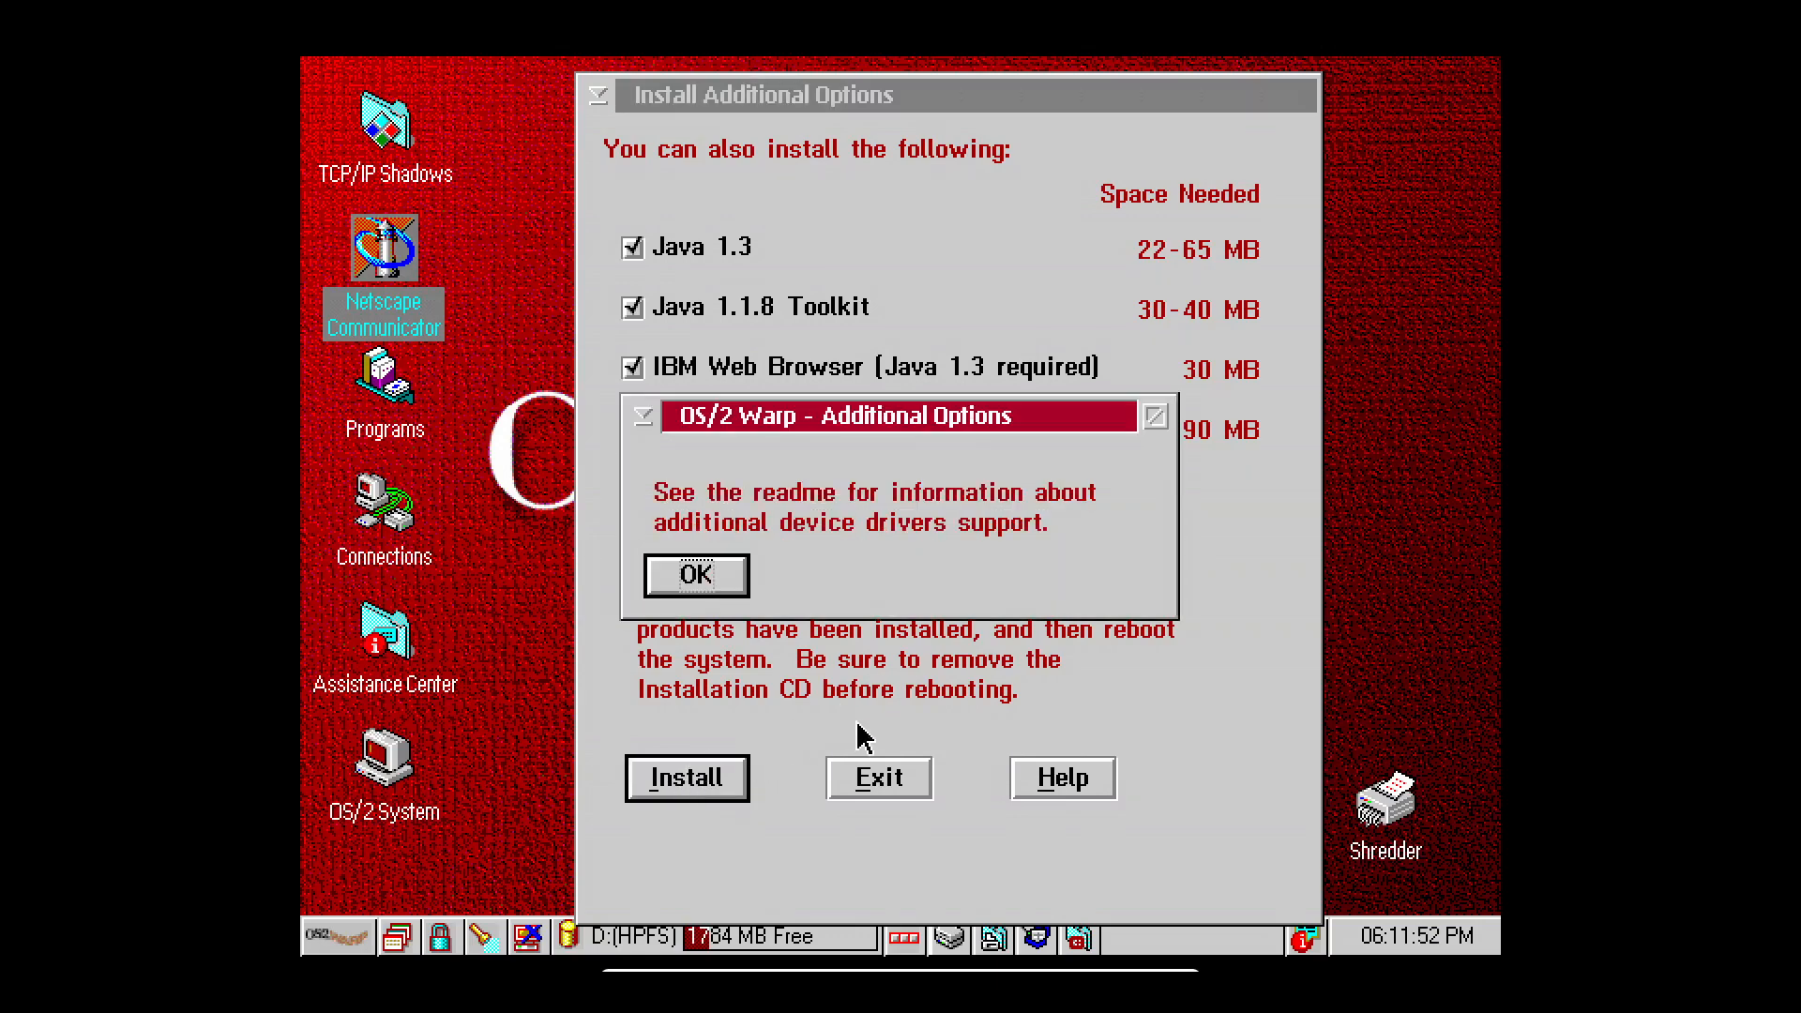
Dismiss the device driver notice, retry the CD read, and leave full-screen mode.
{"action": "left_click", "coordinate": [700, 589]}
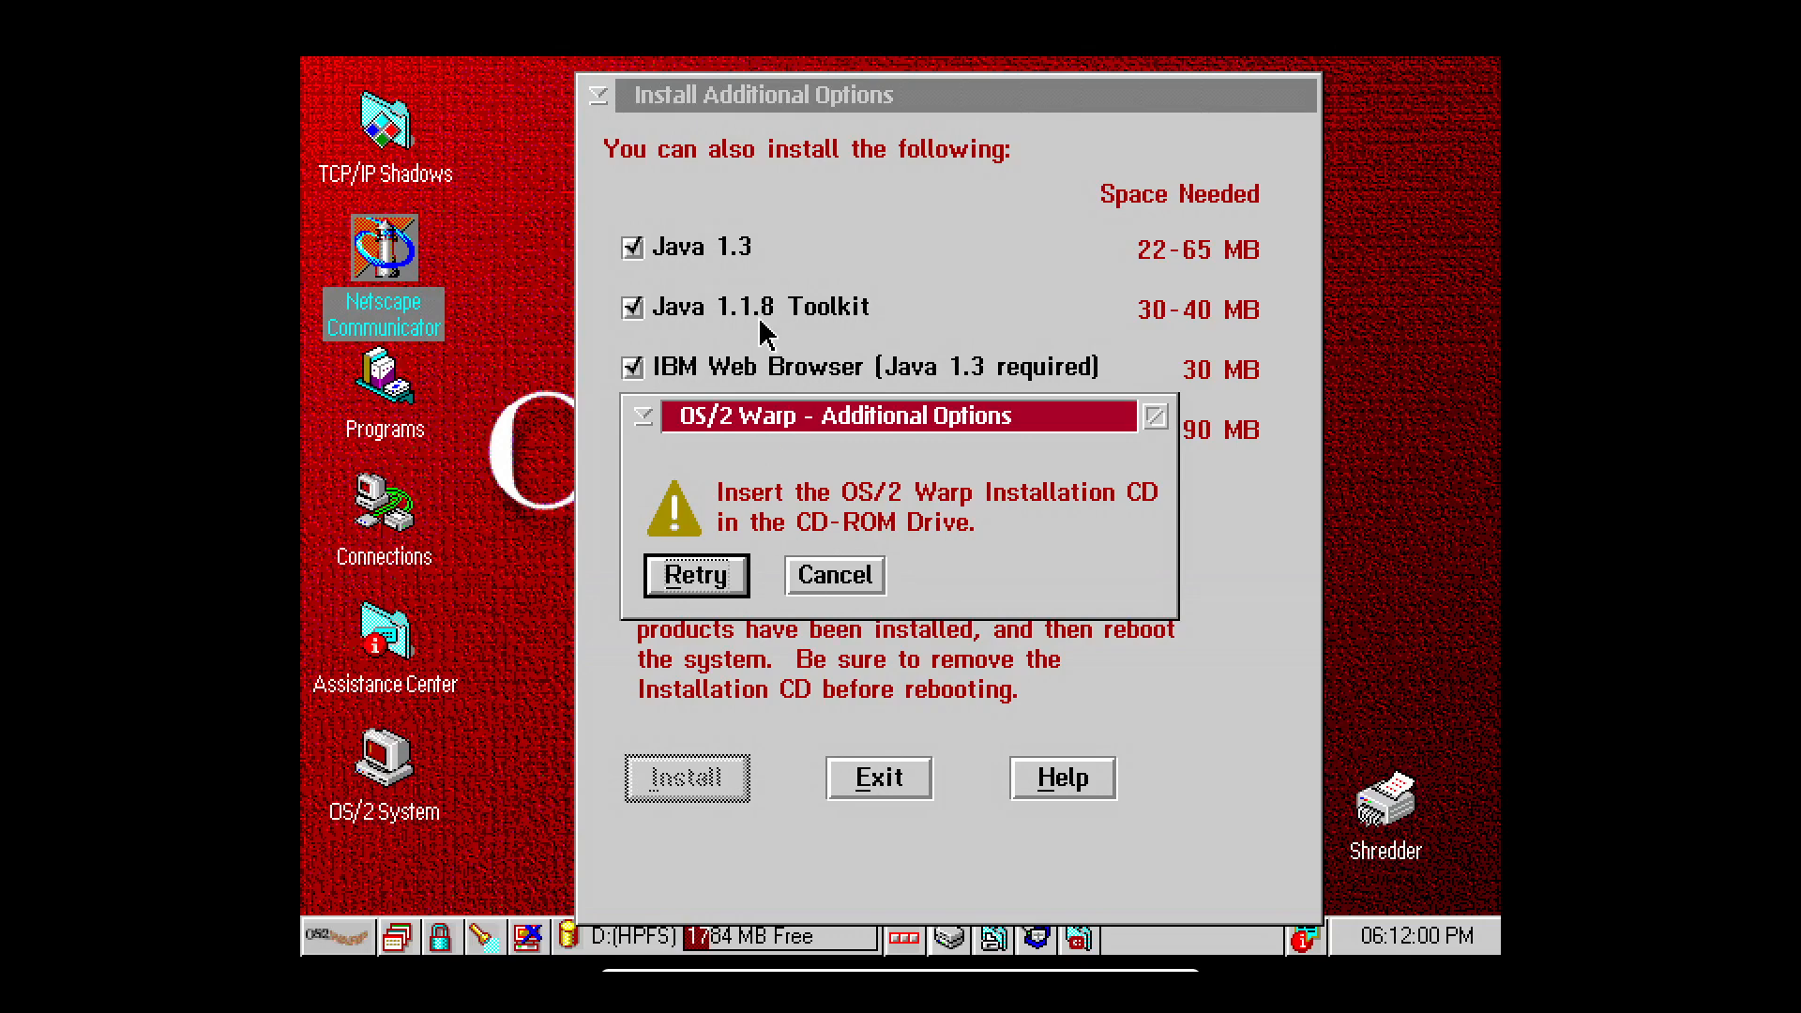
{"action": "left_click", "coordinate": [699, 586]}
{"action": "key", "text": "Control_R+f"}
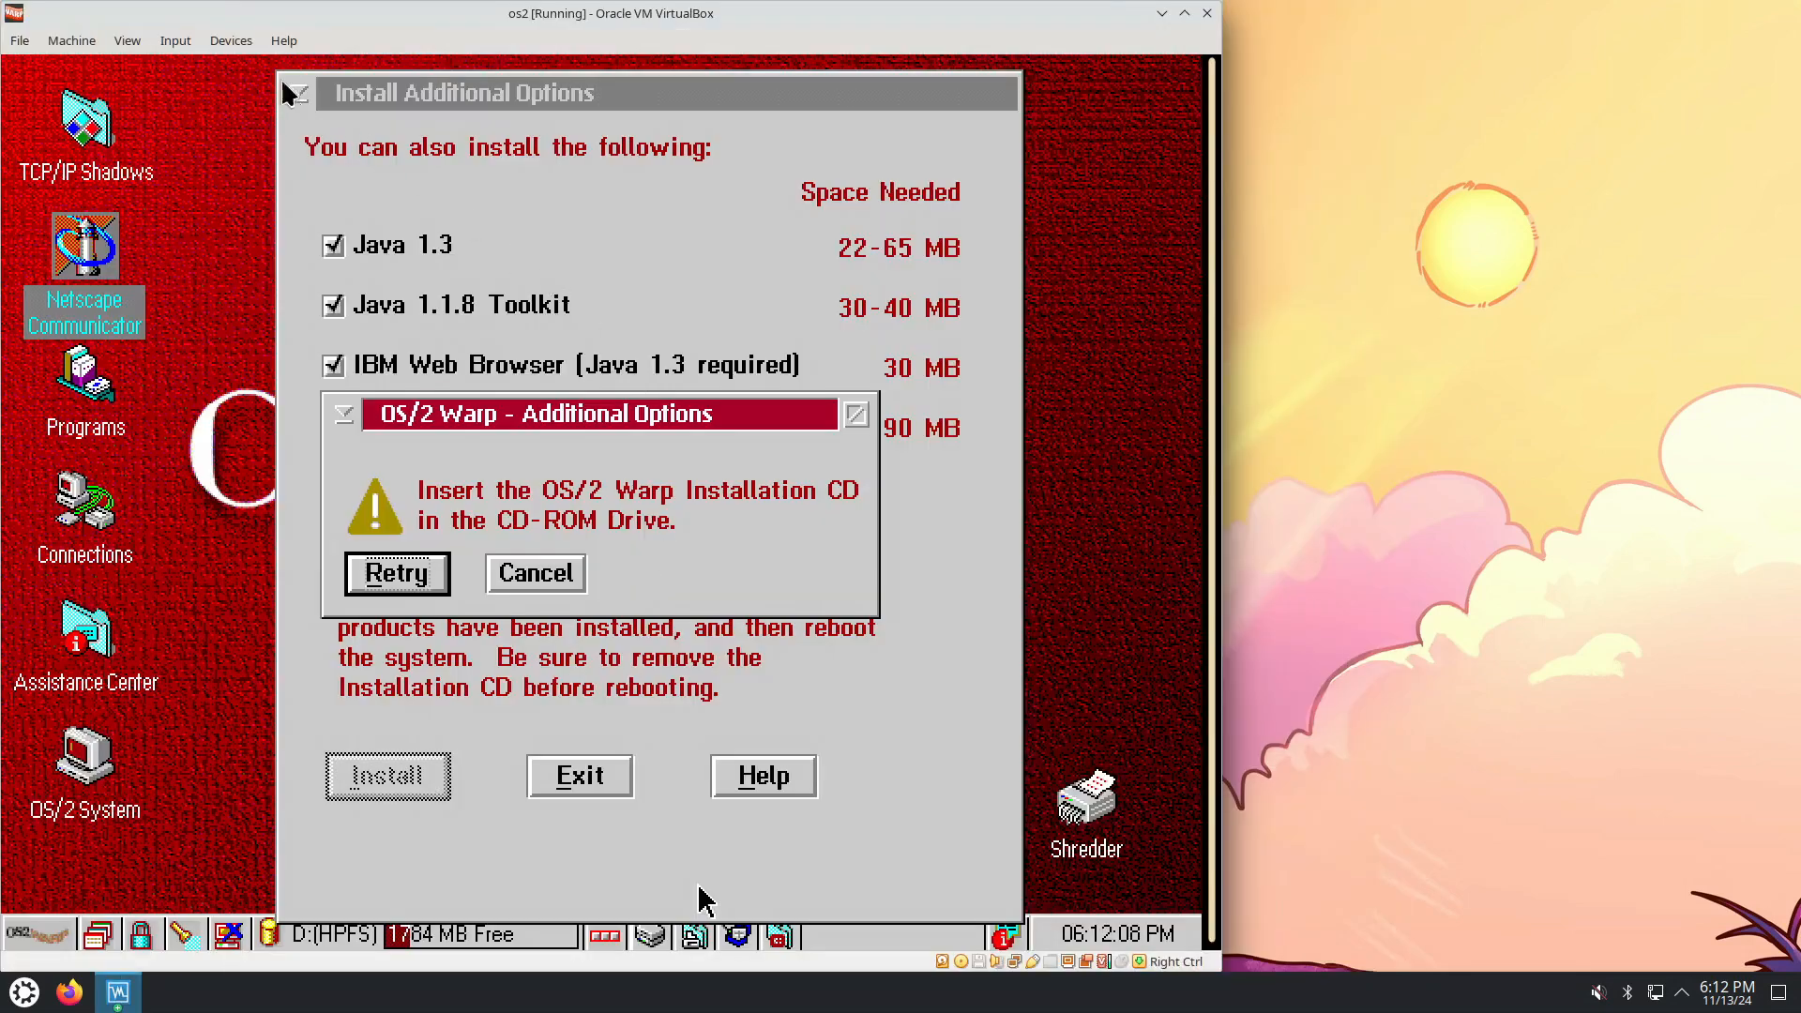
Mount the installation ISO in the VM's optical drive.
{"action": "left_click", "coordinate": [233, 41]}
{"action": "mouse_move", "coordinate": [244, 68]}
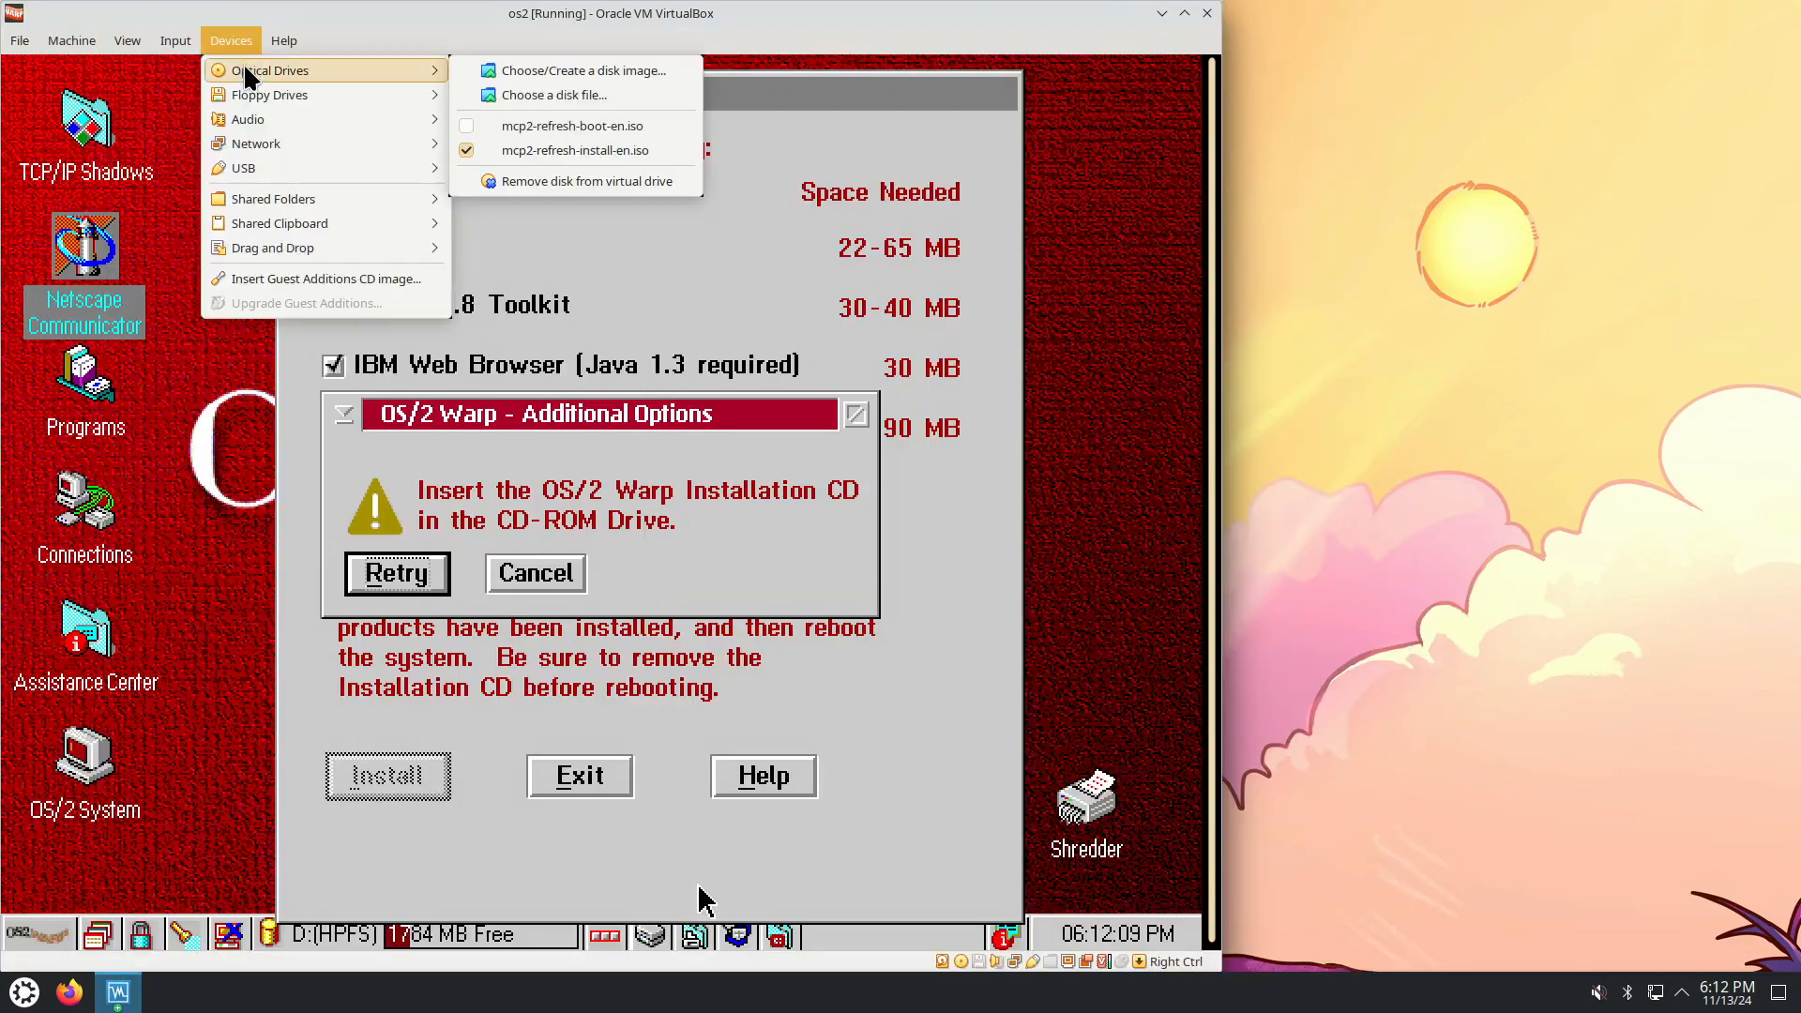
{"action": "left_click", "coordinate": [563, 130]}
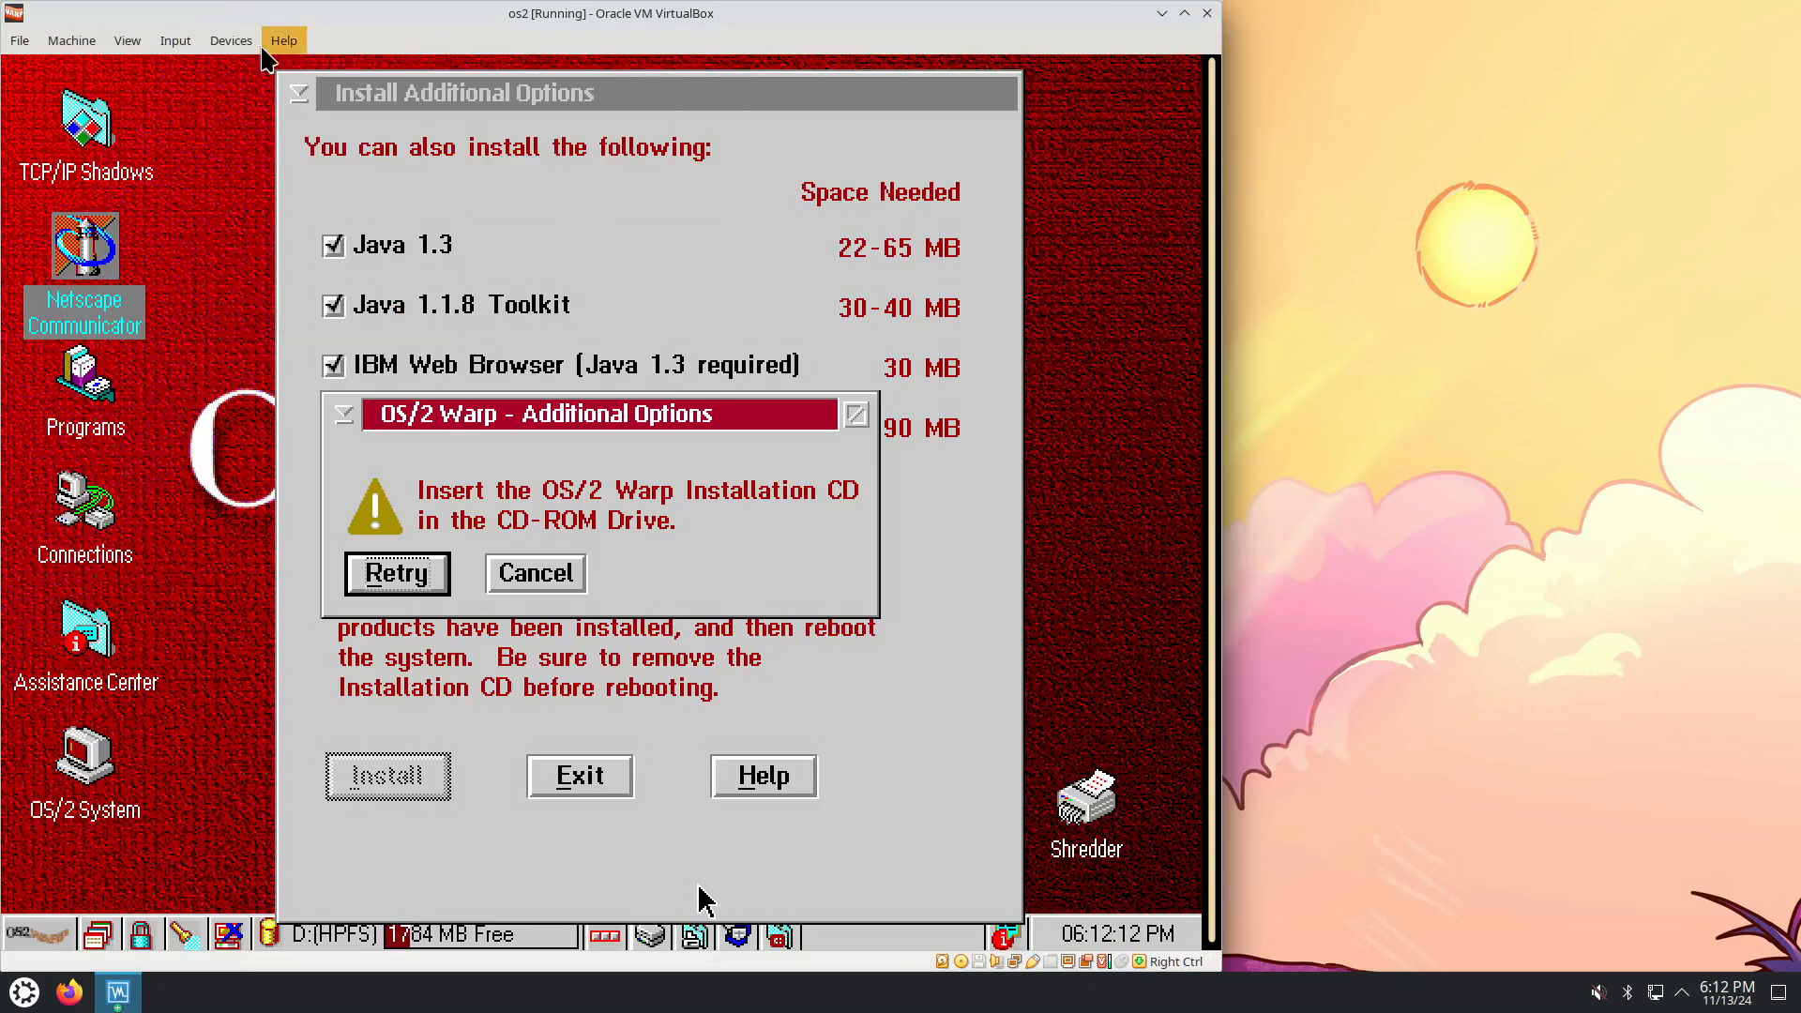
{"action": "left_click", "coordinate": [230, 40]}
{"action": "mouse_move", "coordinate": [327, 70]}
{"action": "left_click", "coordinate": [514, 151]}
Verify the mounted disk image, retry the CD read, then cancel the additional-options installer.
{"action": "left_click", "coordinate": [178, 40]}
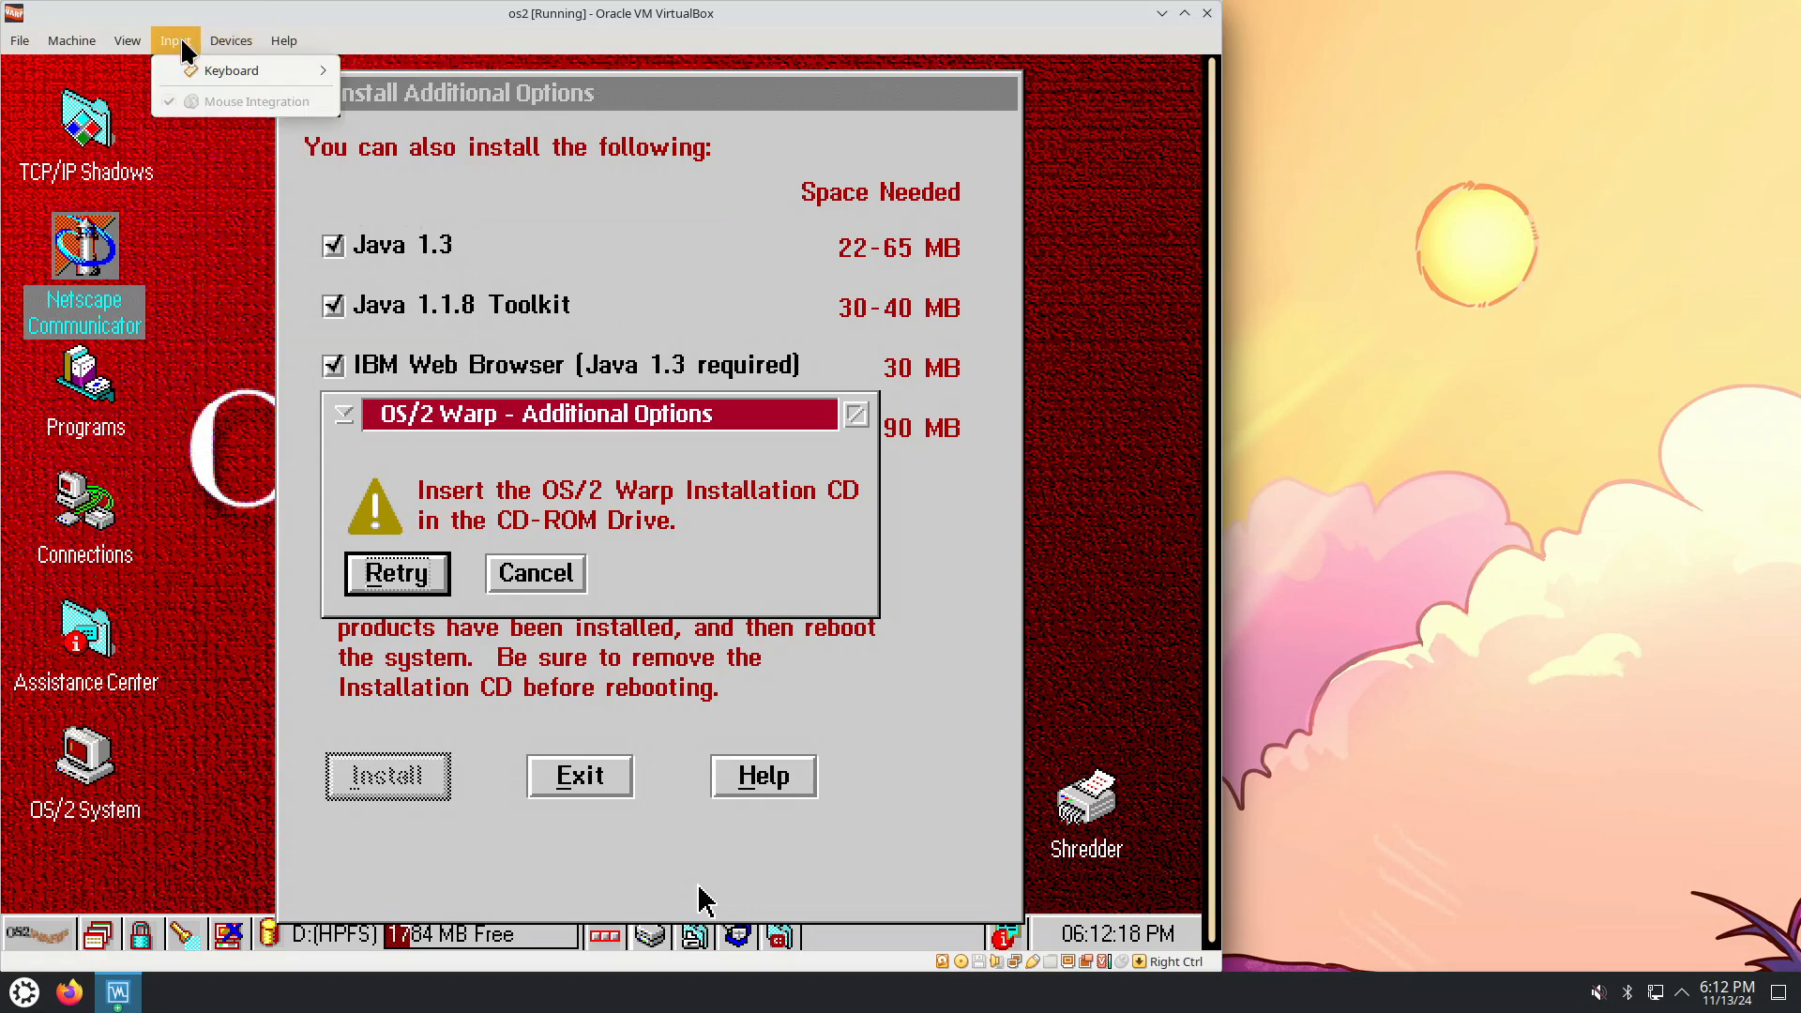
{"action": "mouse_move", "coordinate": [212, 46]}
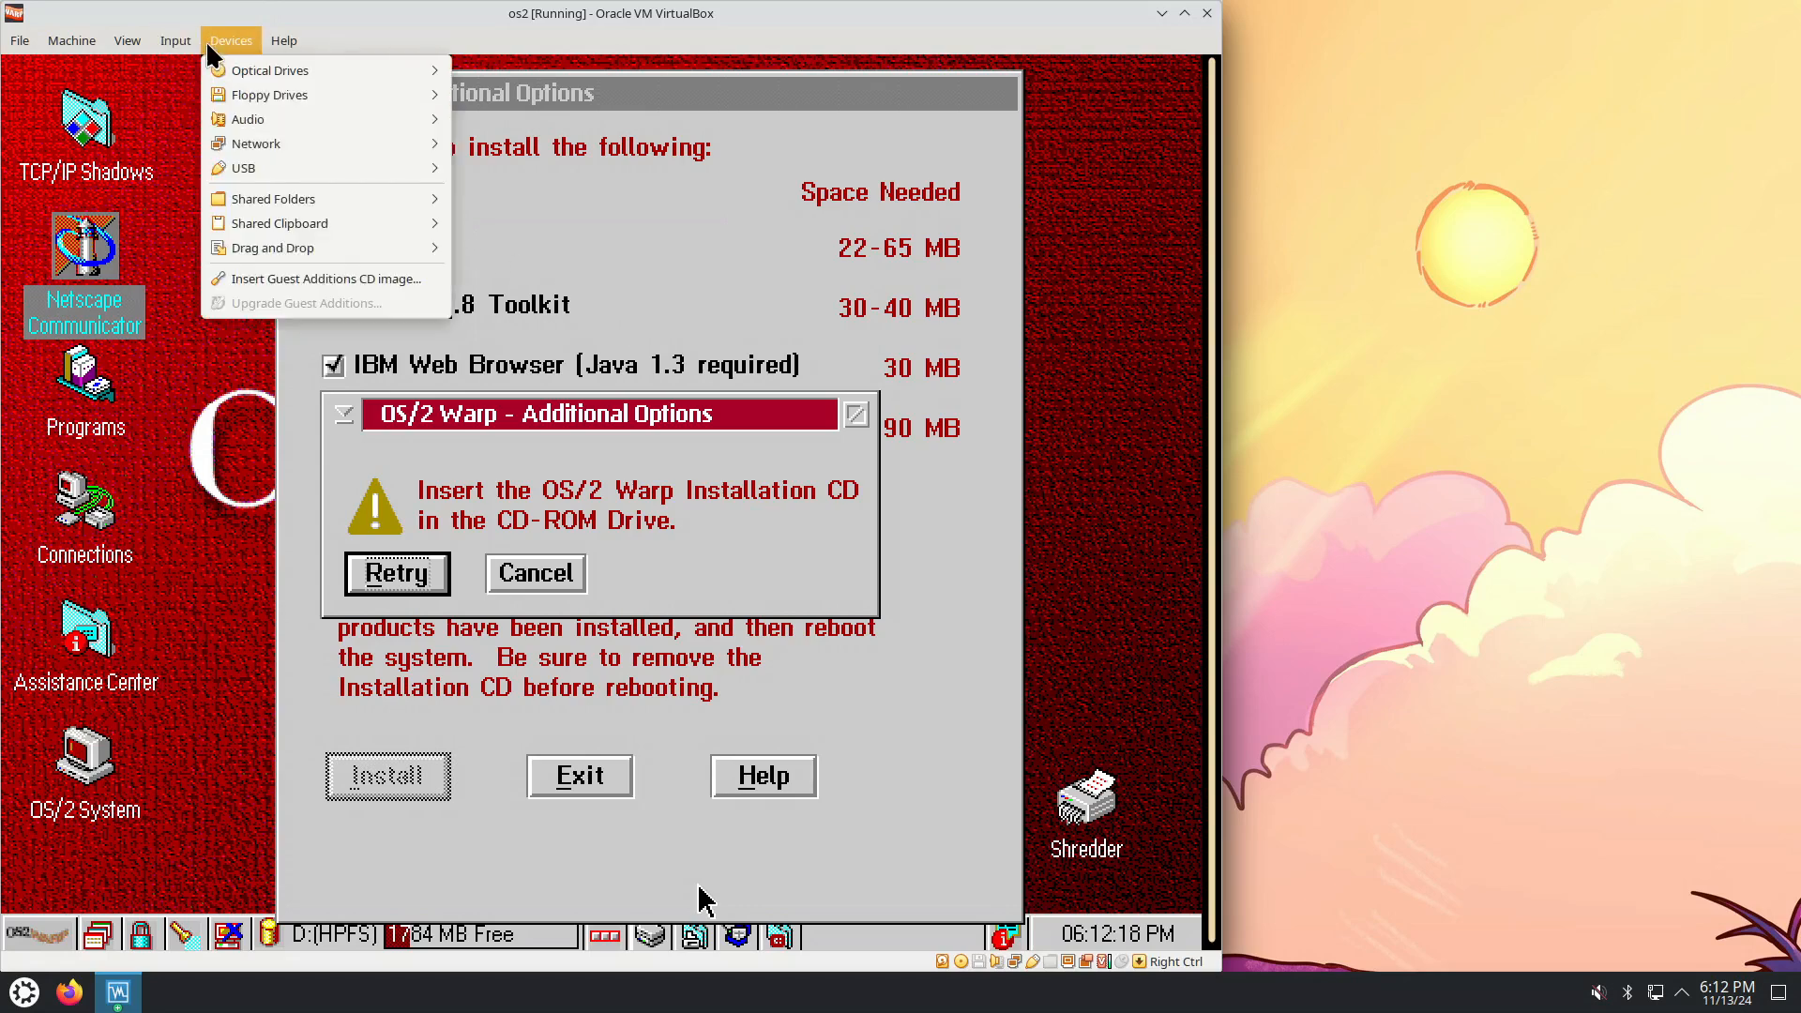
{"action": "left_click", "coordinate": [690, 272]}
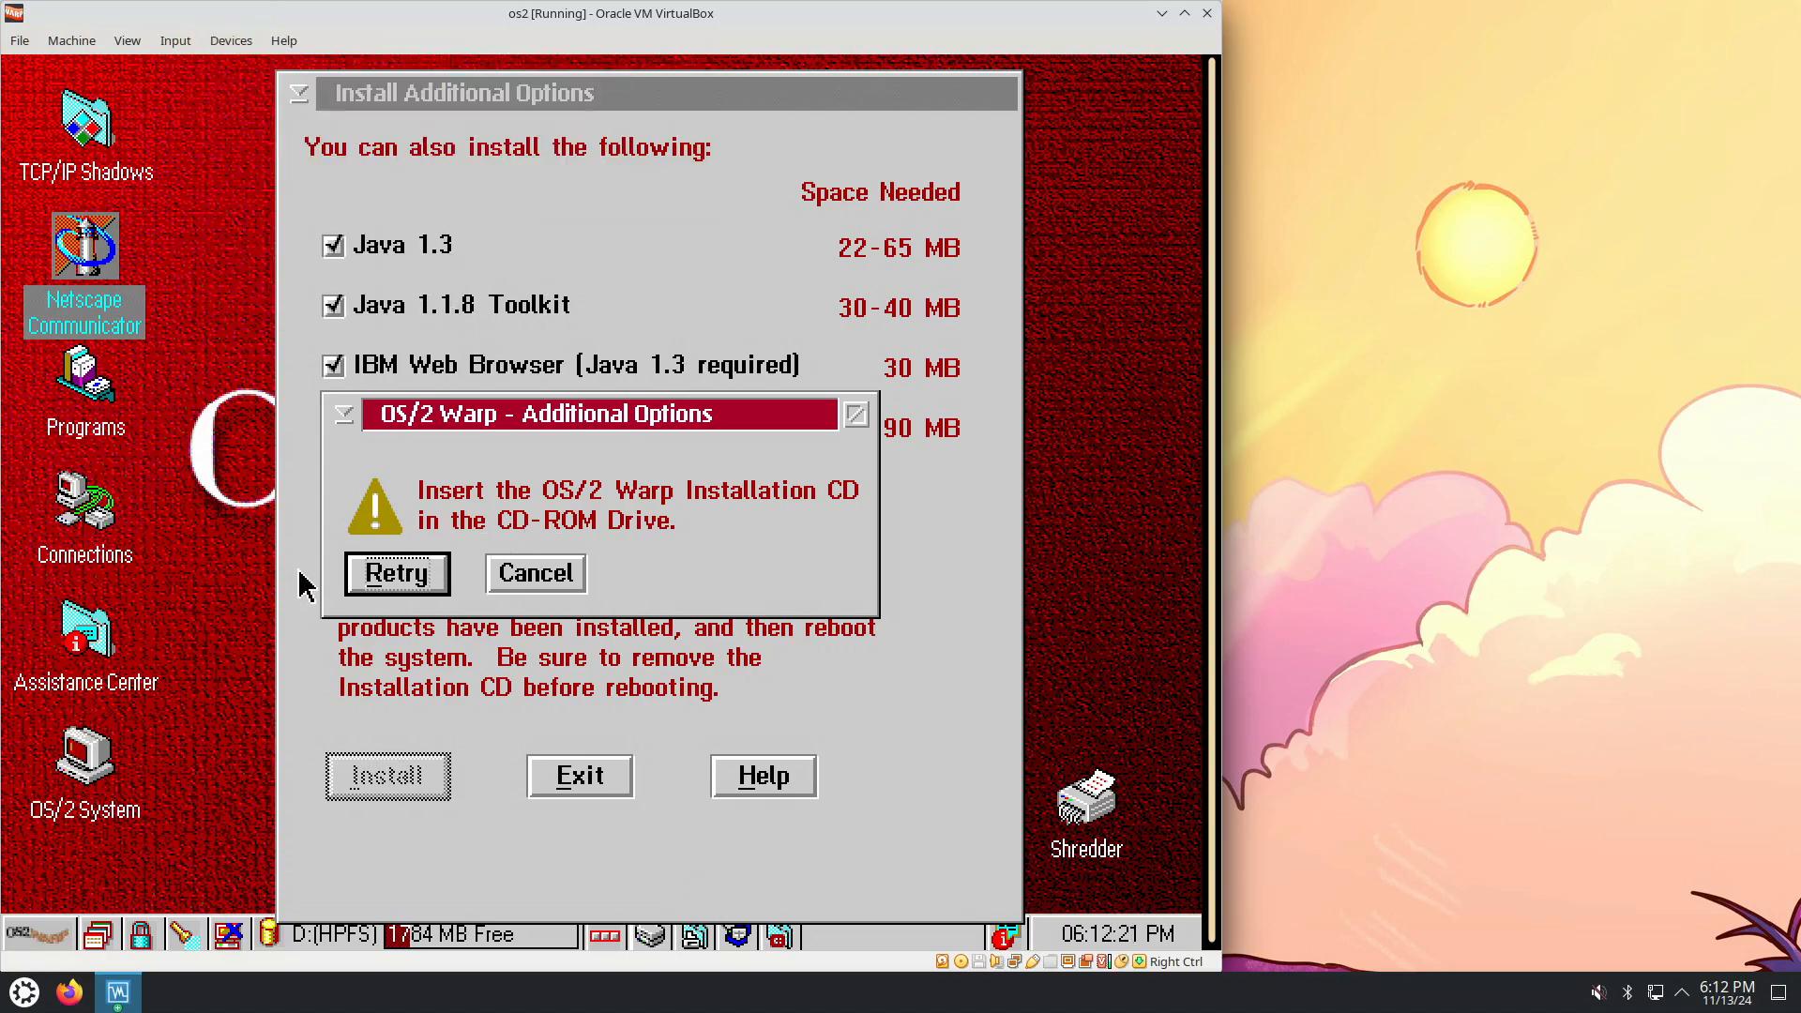
{"action": "left_click", "coordinate": [418, 583]}
{"action": "left_click", "coordinate": [497, 575]}
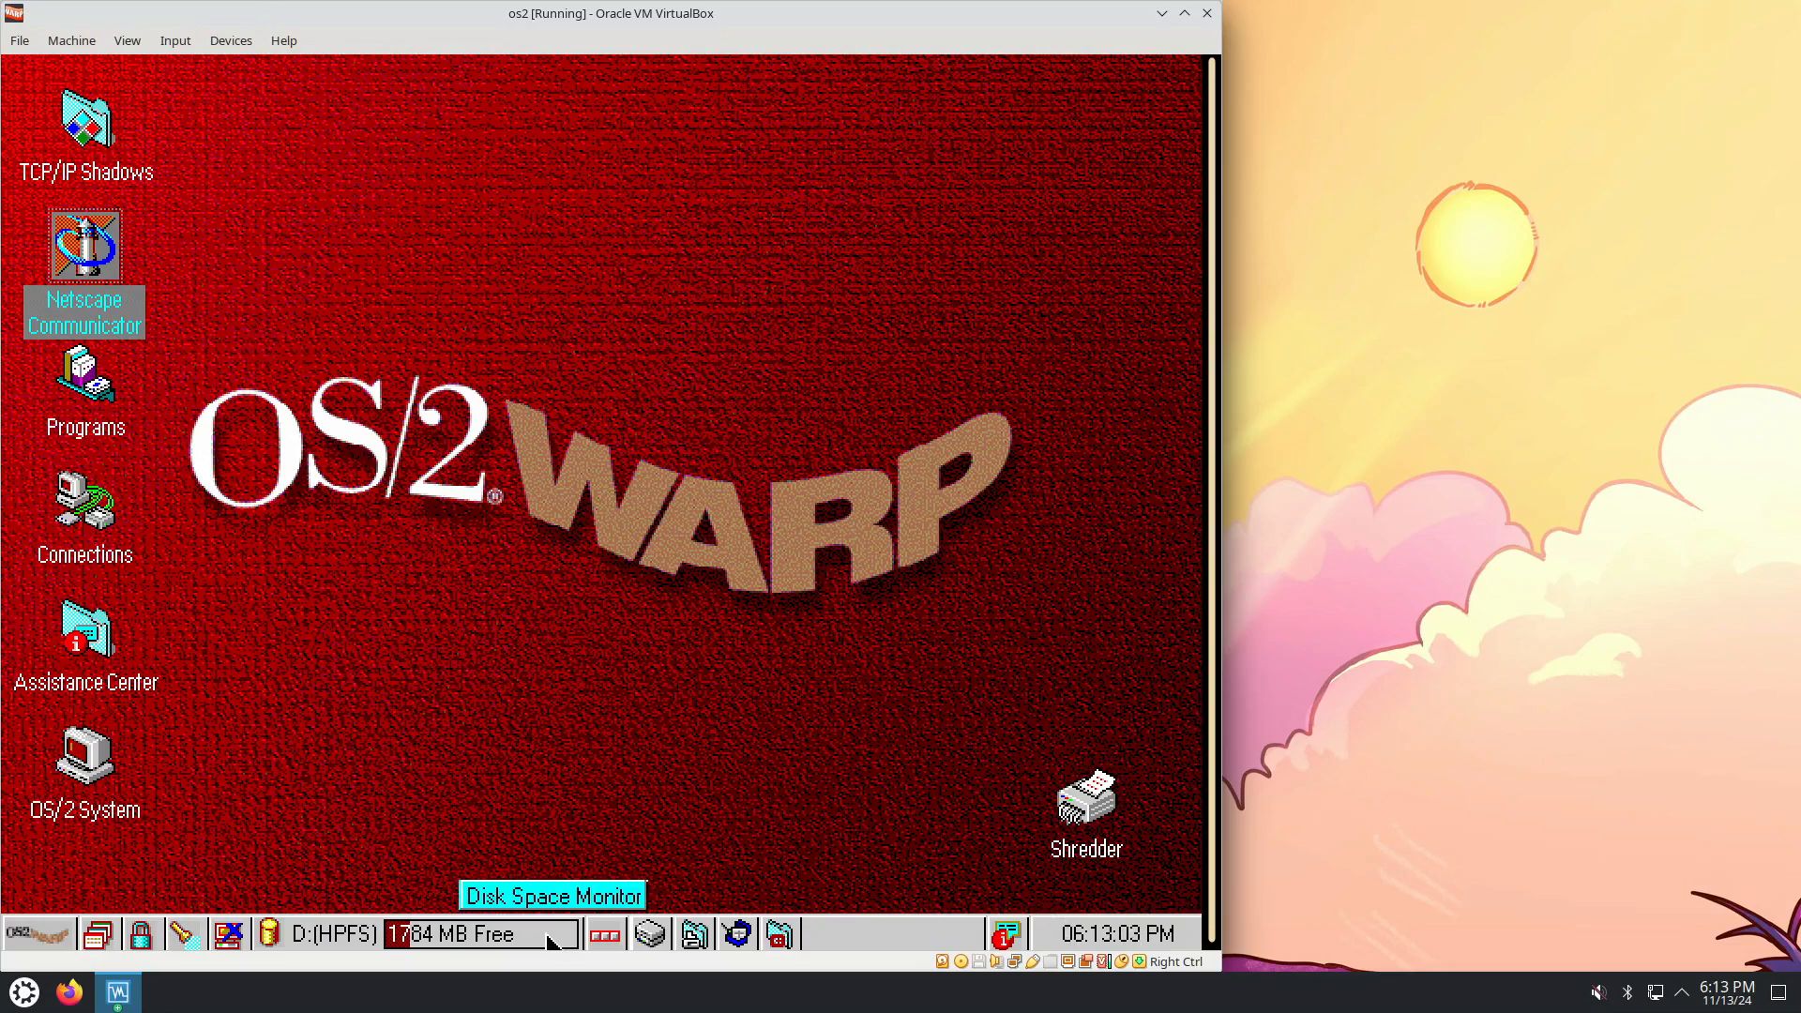
Scale the guest display to 100% and centre the VM window on the host screen.
{"action": "left_click", "coordinate": [54, 944]}
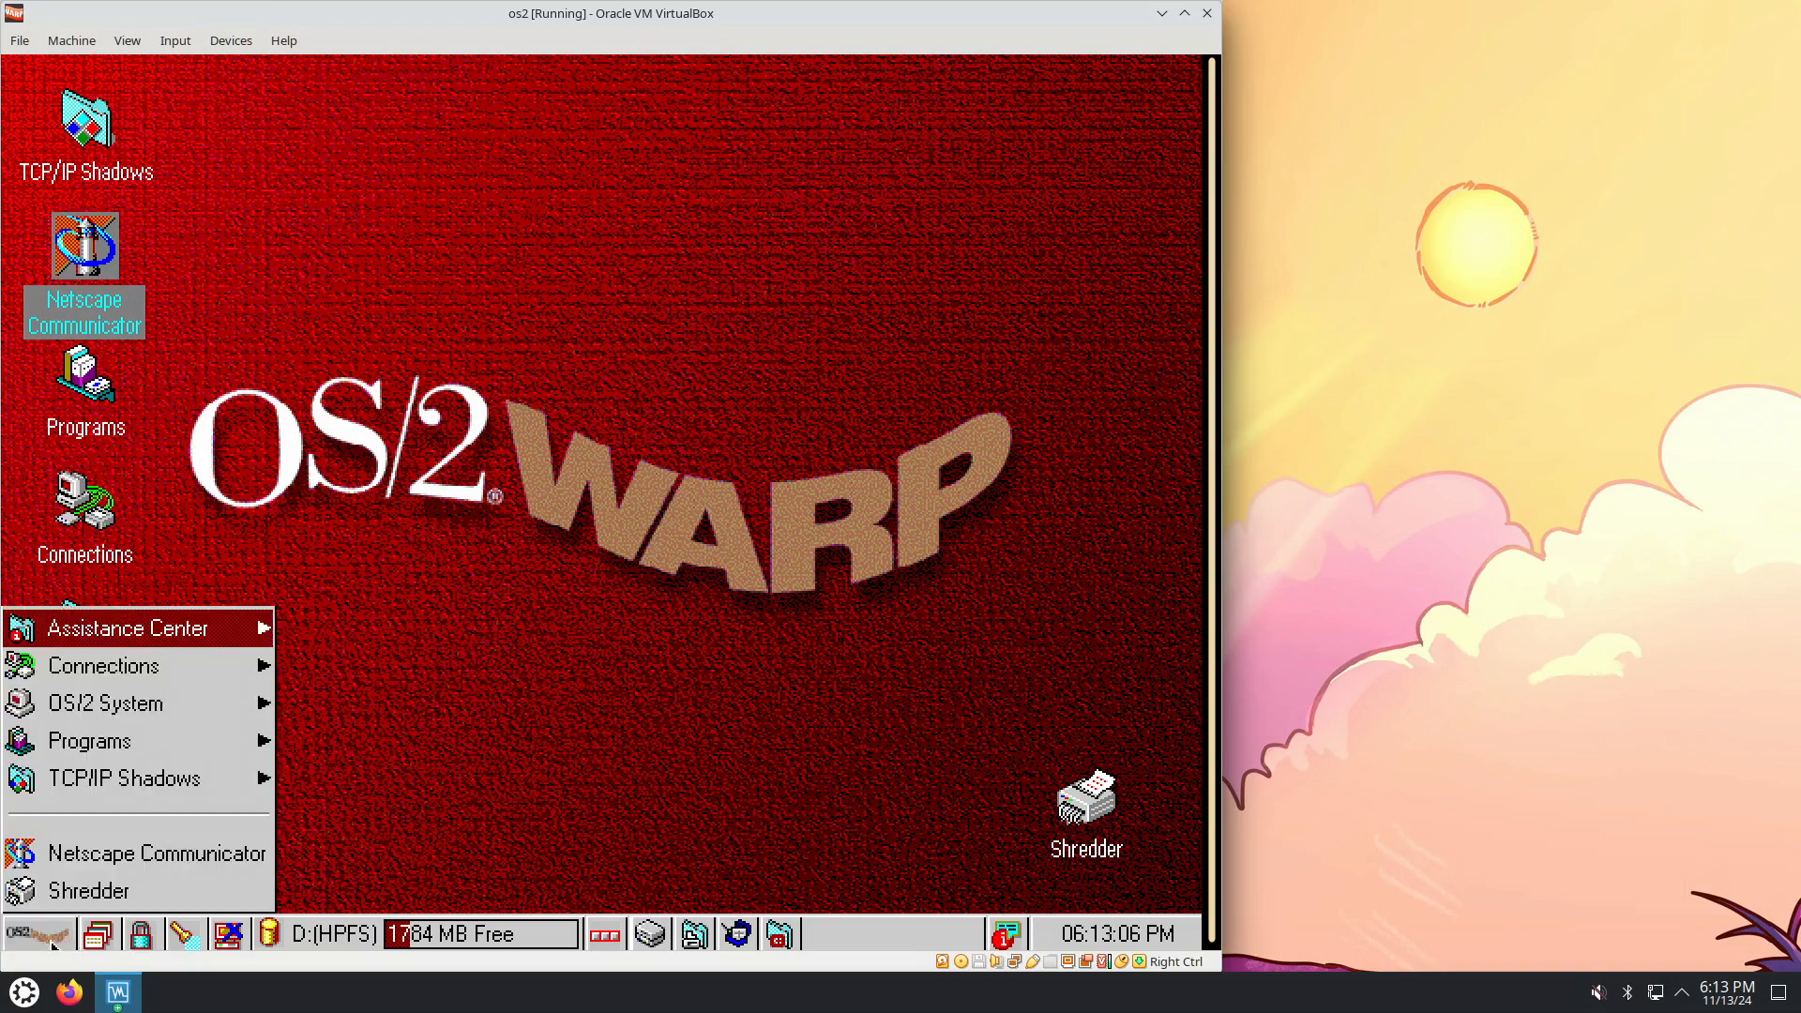
{"action": "left_click", "coordinate": [858, 938]}
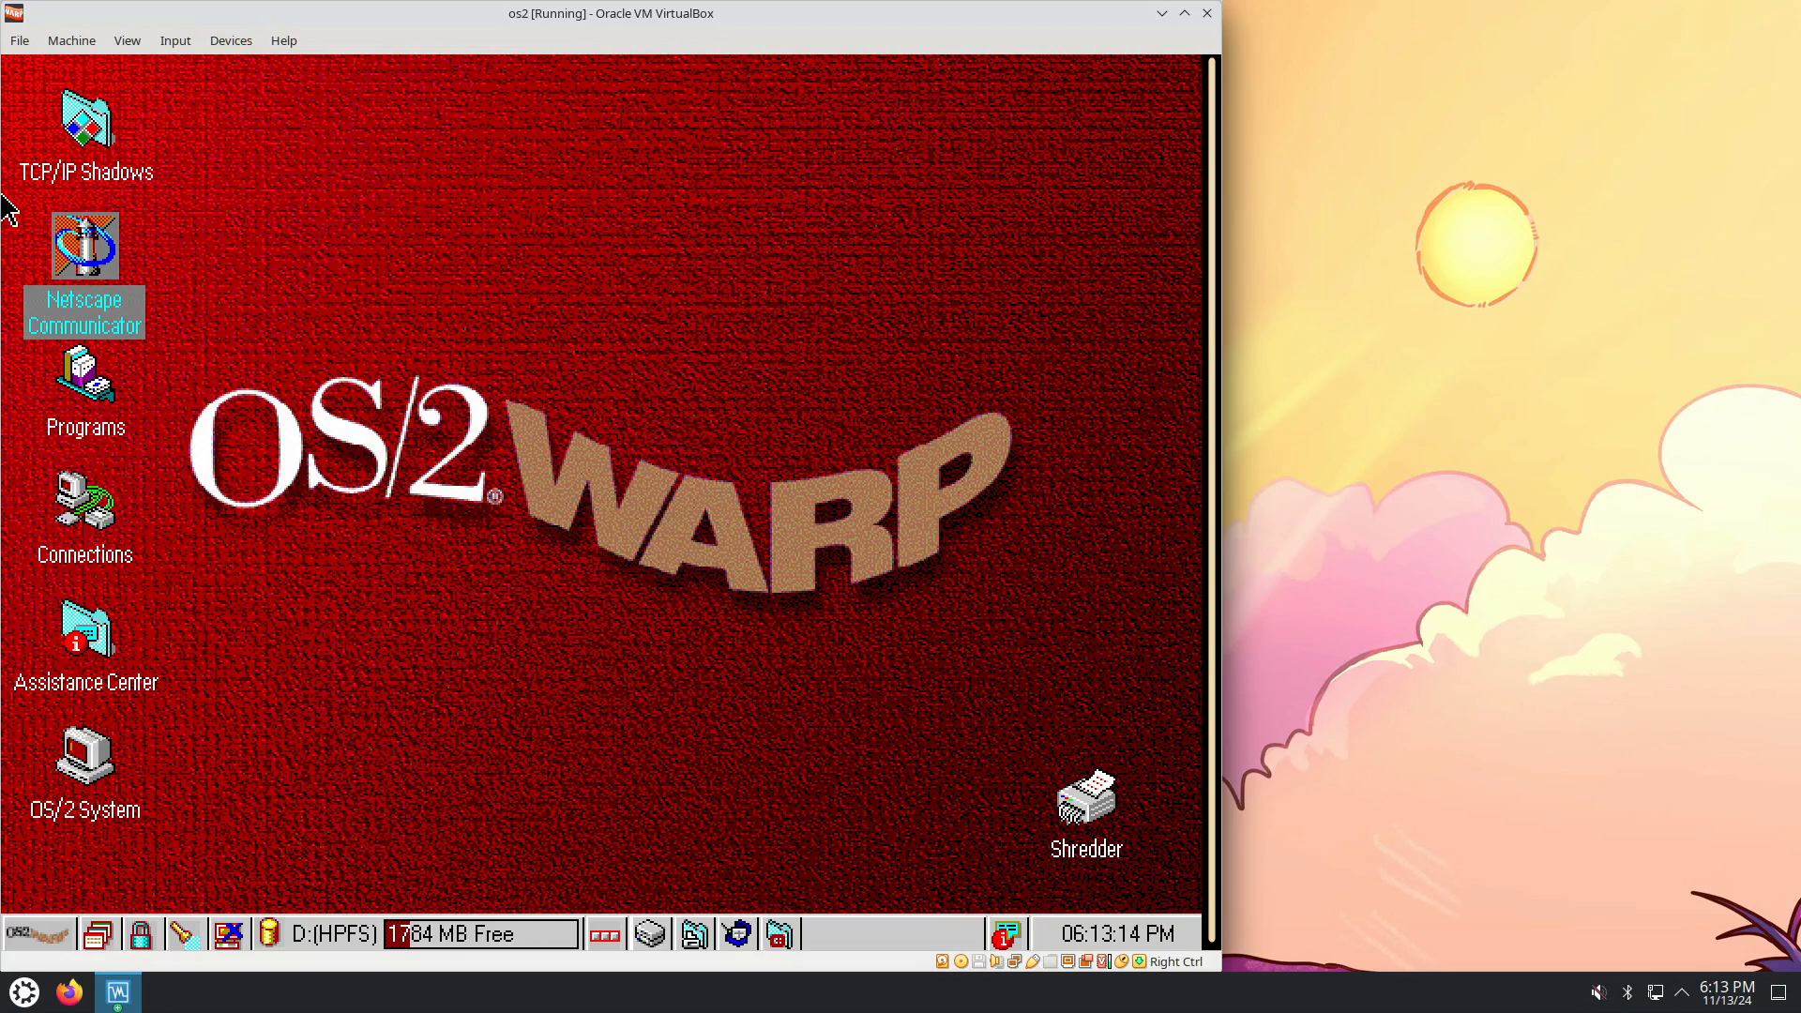
{"action": "left_click", "coordinate": [148, 40]}
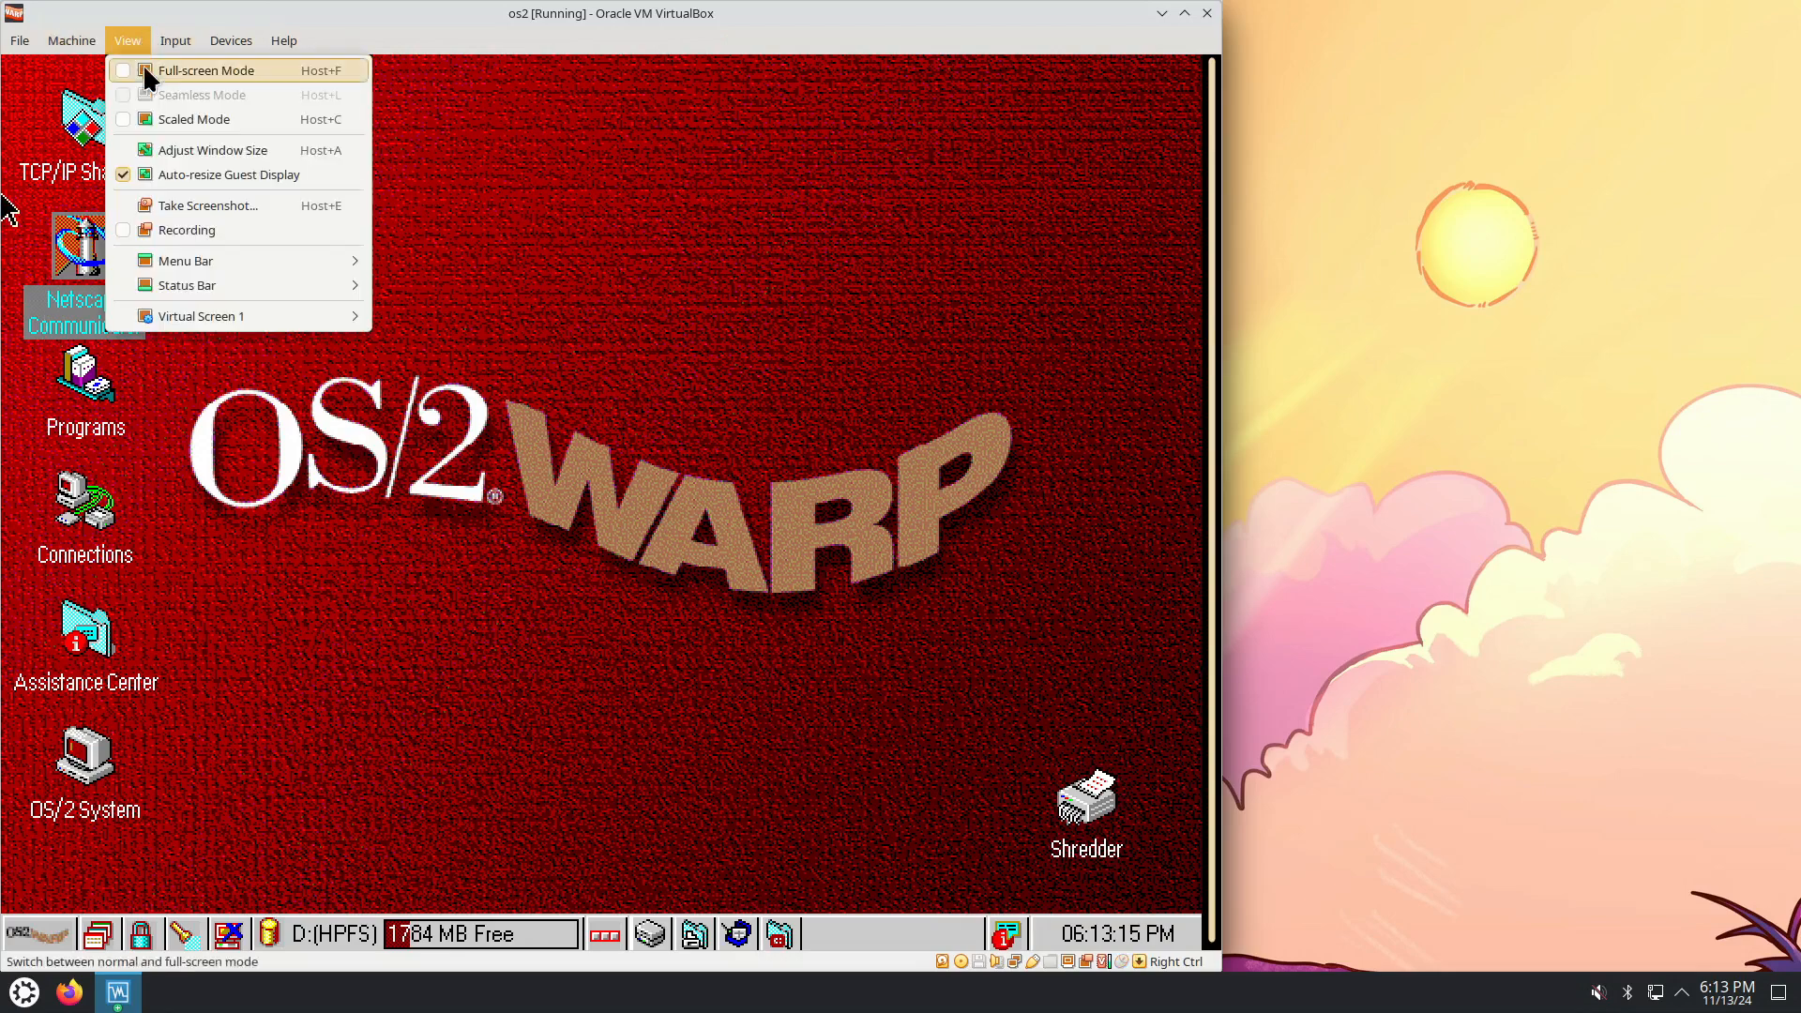
{"action": "mouse_move", "coordinate": [189, 313]}
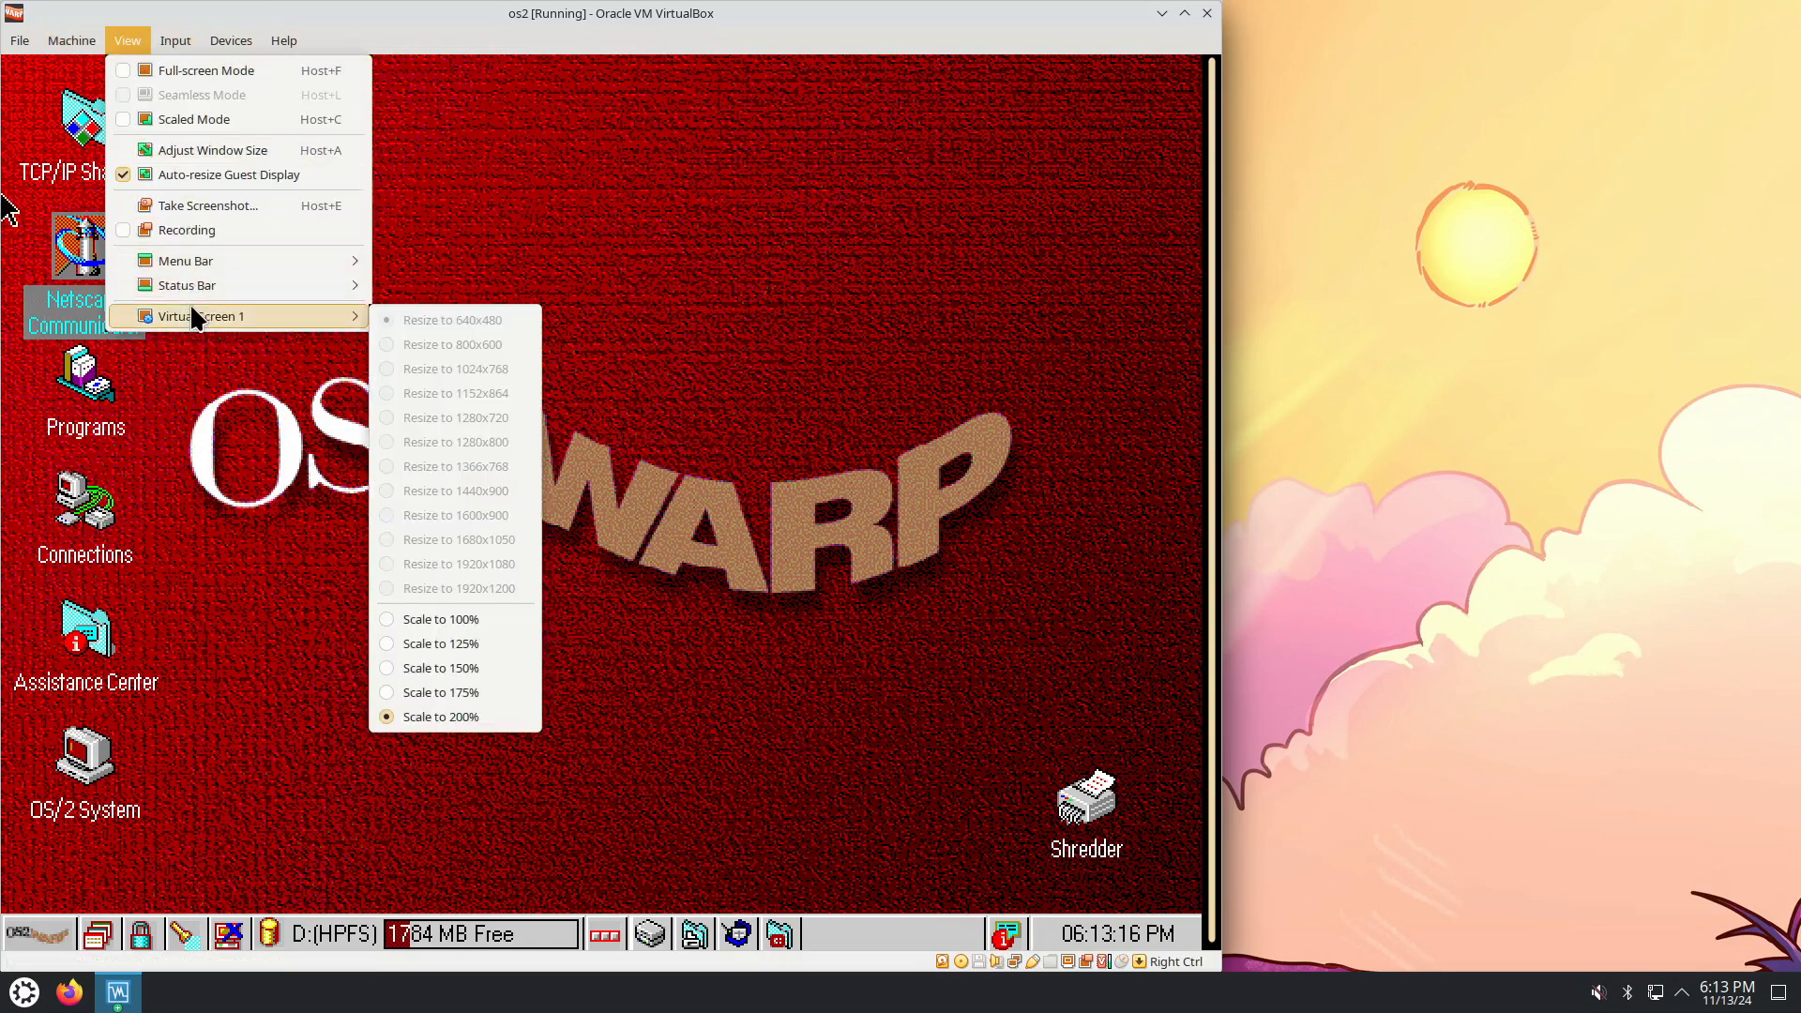
{"action": "left_click", "coordinate": [447, 621]}
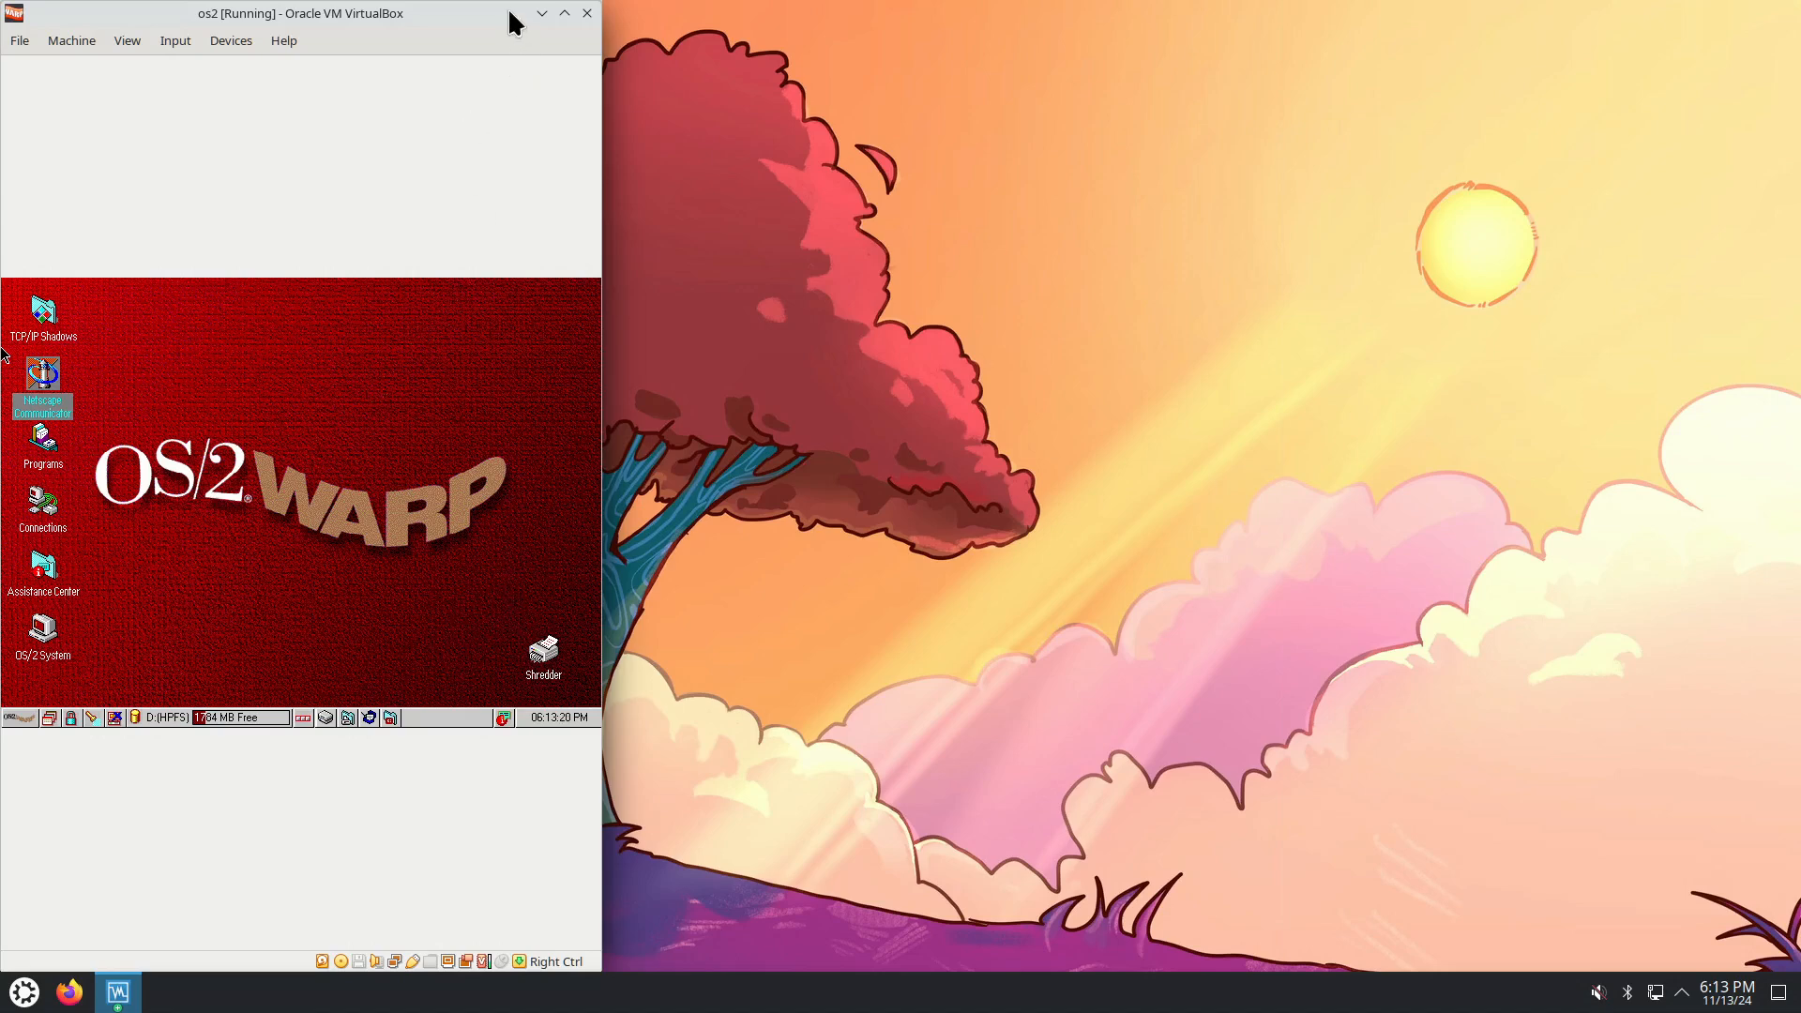
{"action": "left_click_drag", "start_coordinate": [514, 22], "coordinate": [847, 23]}
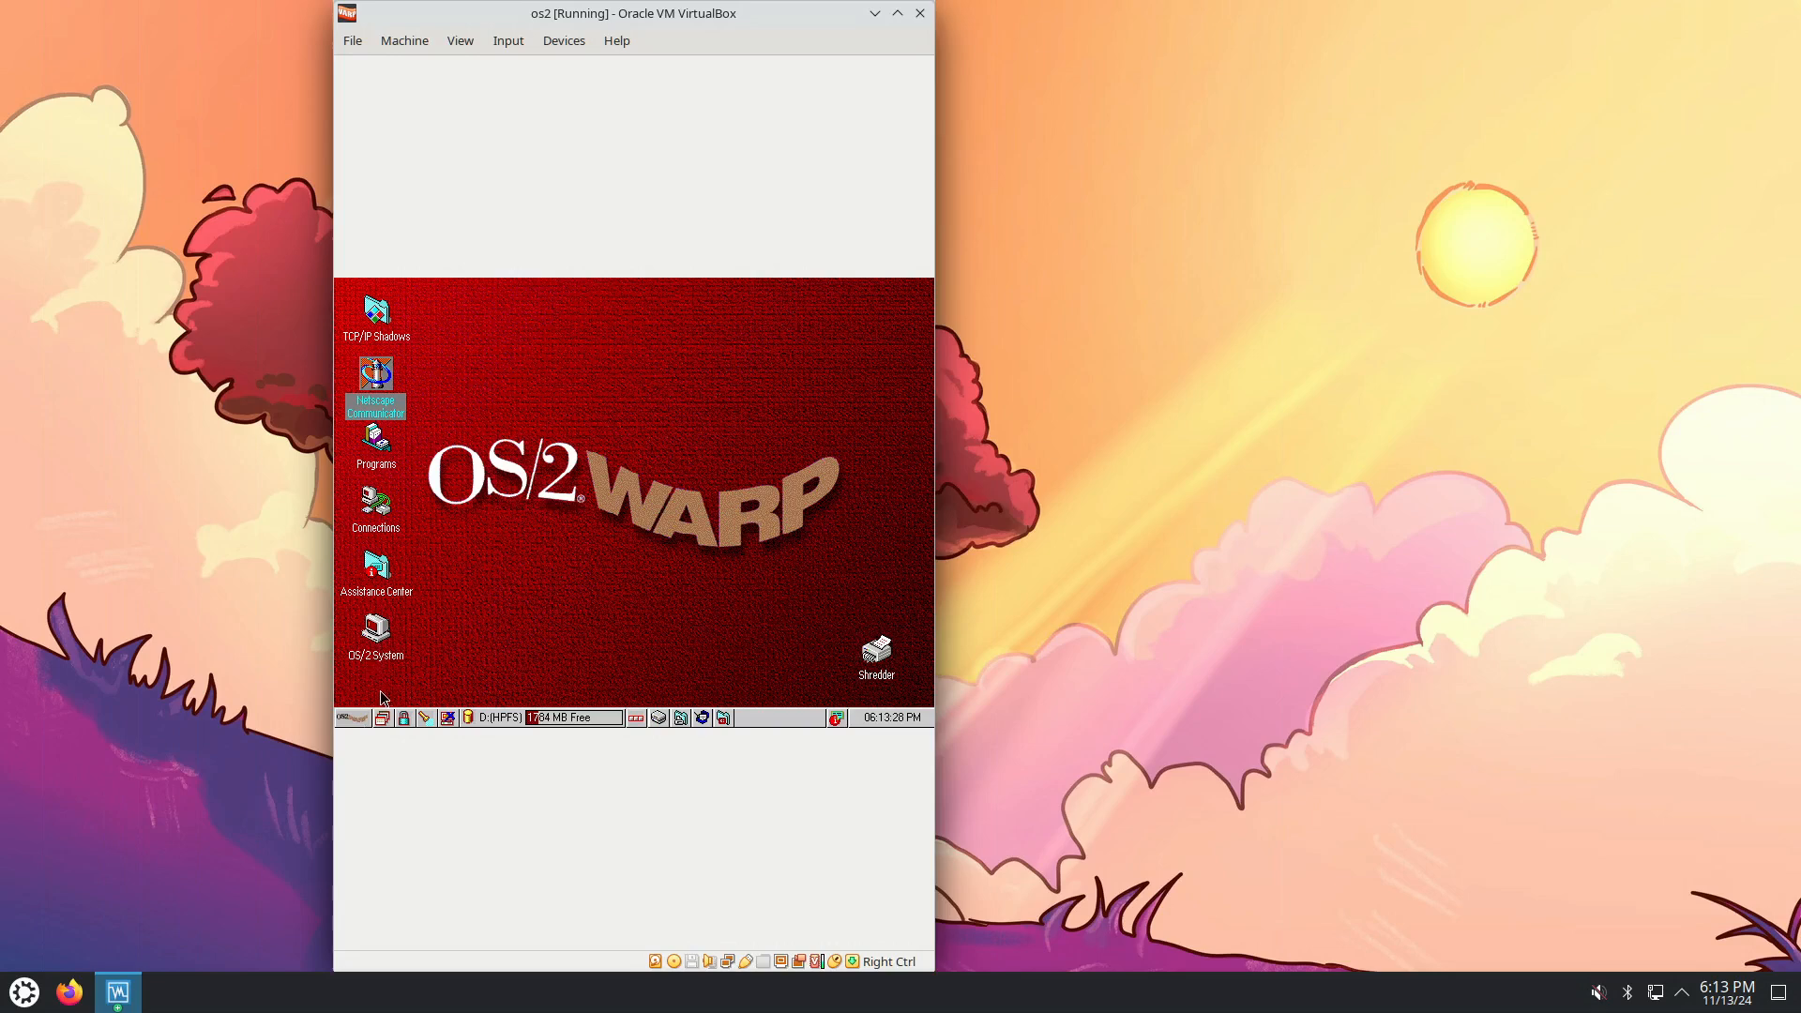
Open the System properties notebook via OS/2 System > System Setup.
{"action": "left_click", "coordinate": [358, 717]}
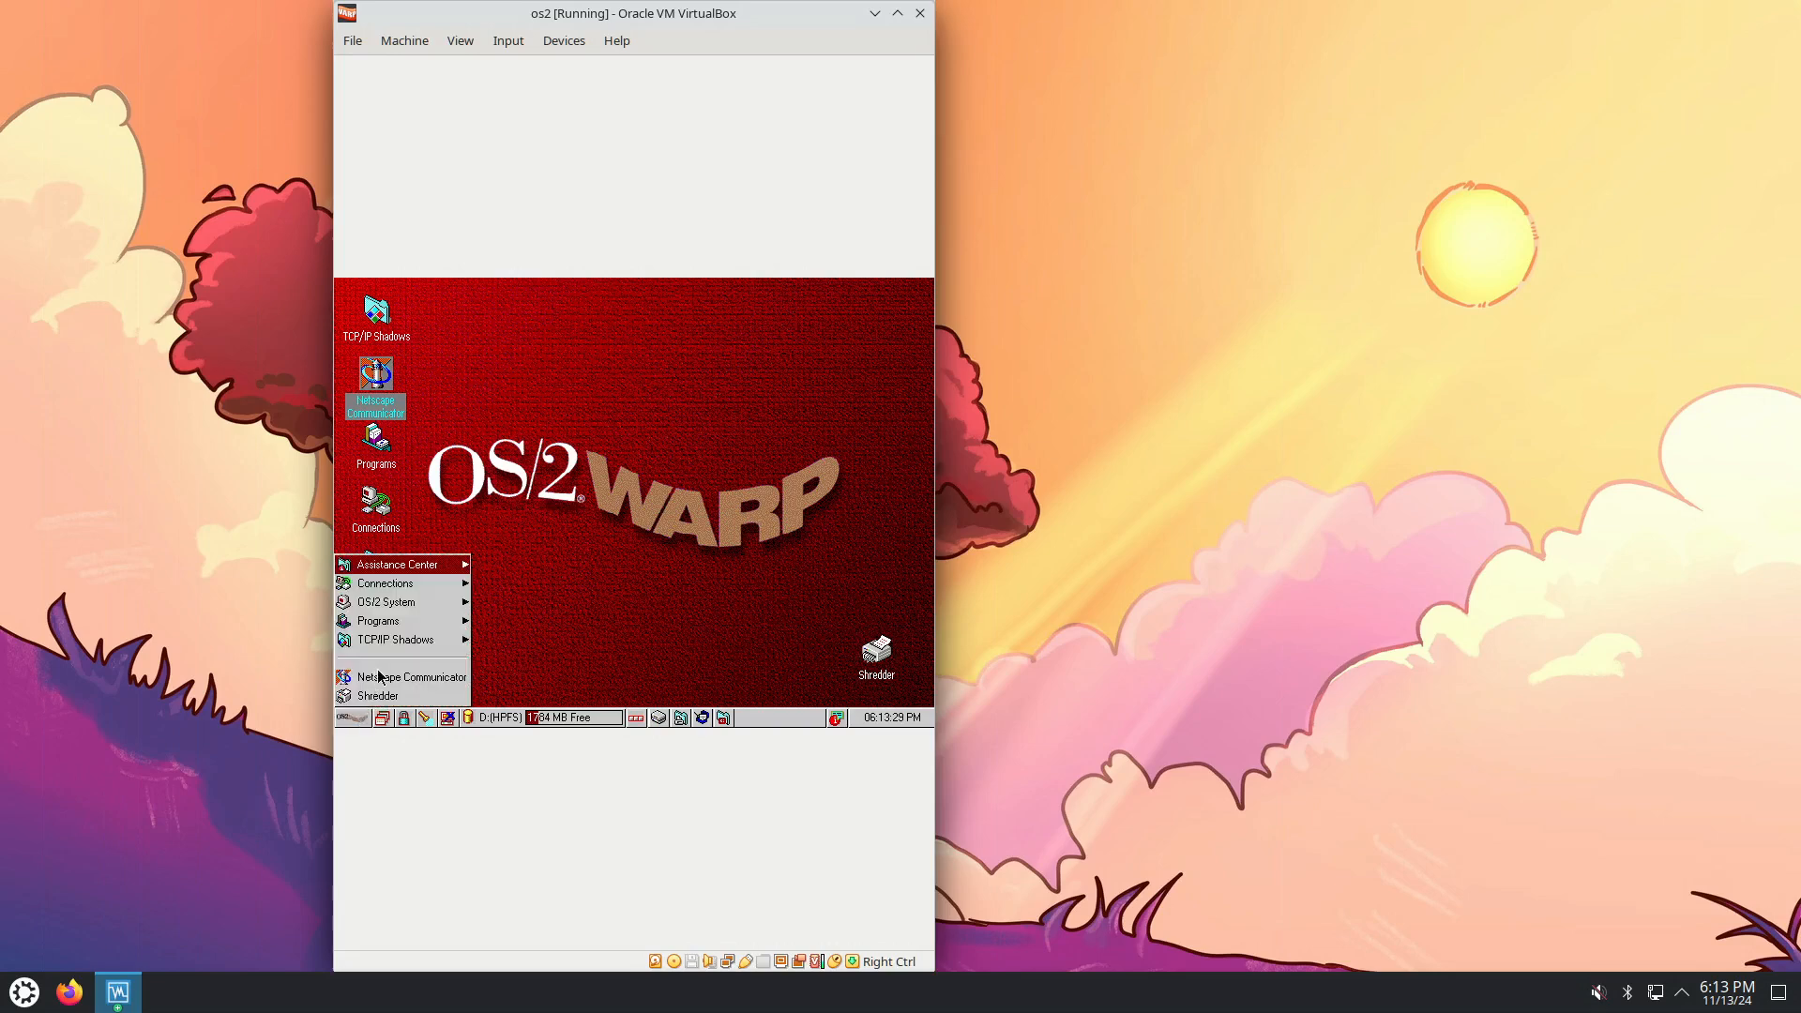
{"action": "left_click", "coordinate": [420, 603]}
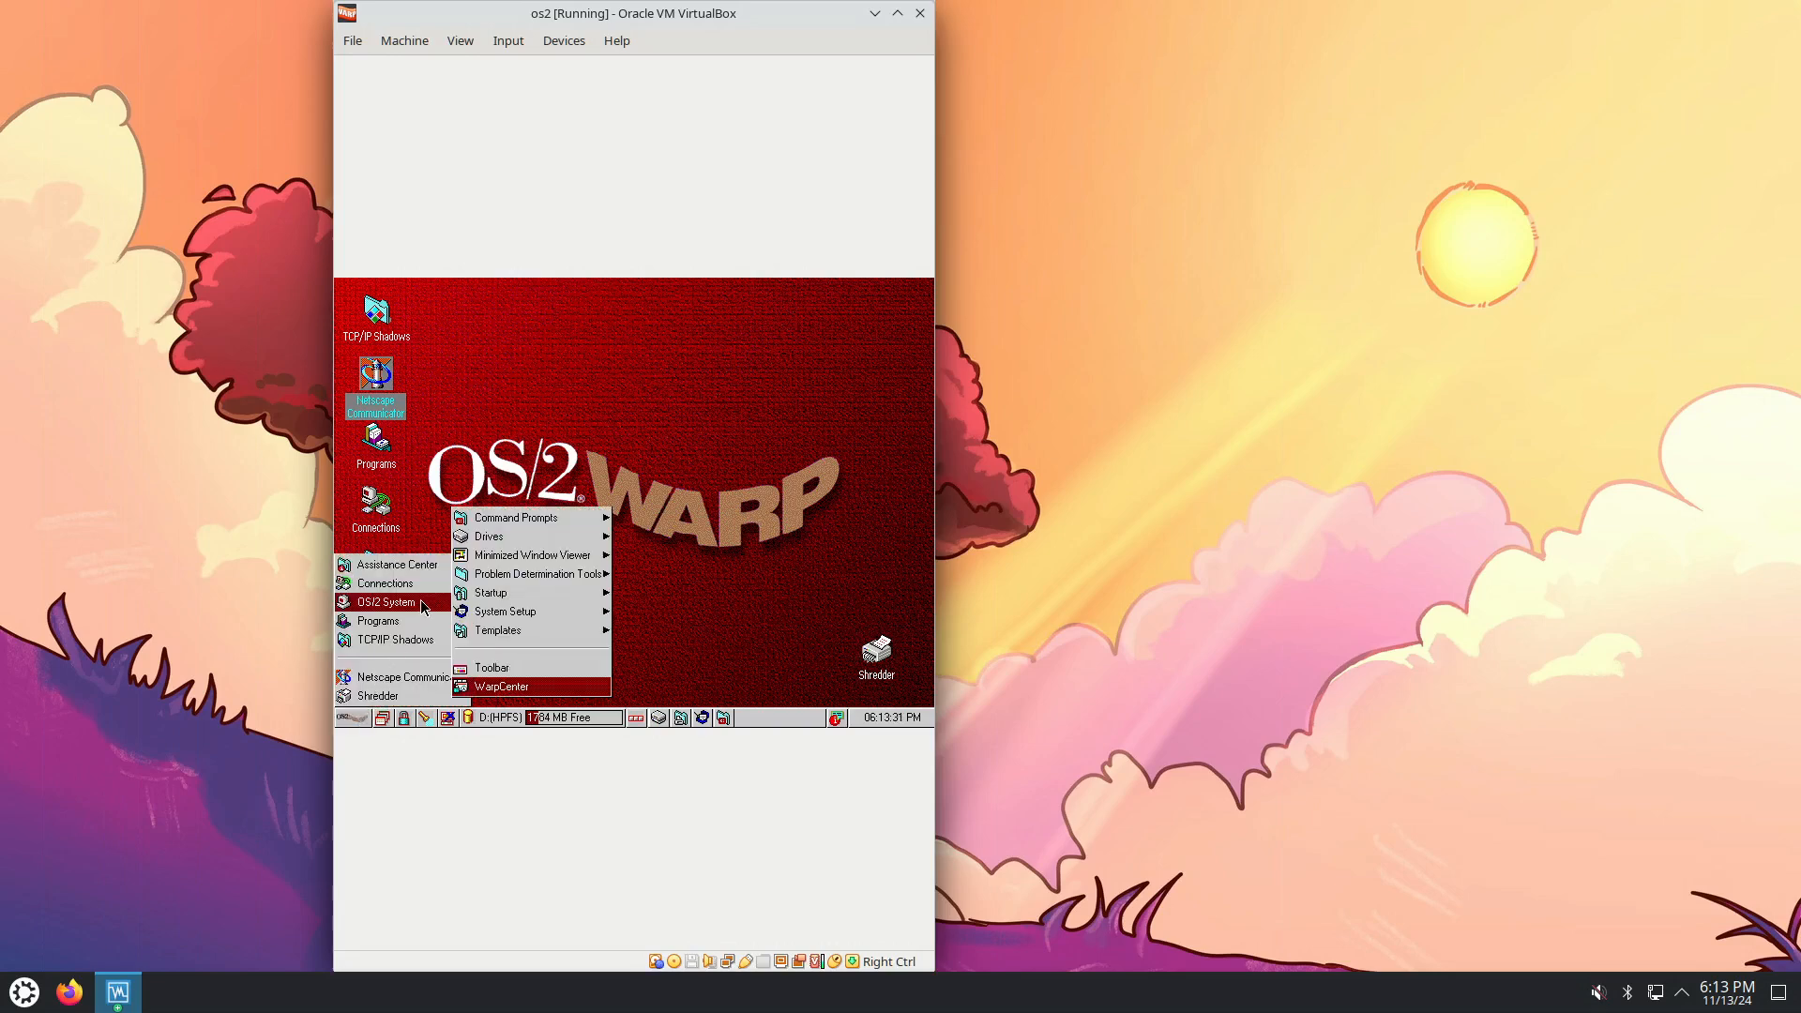
{"action": "left_click", "coordinate": [544, 615]}
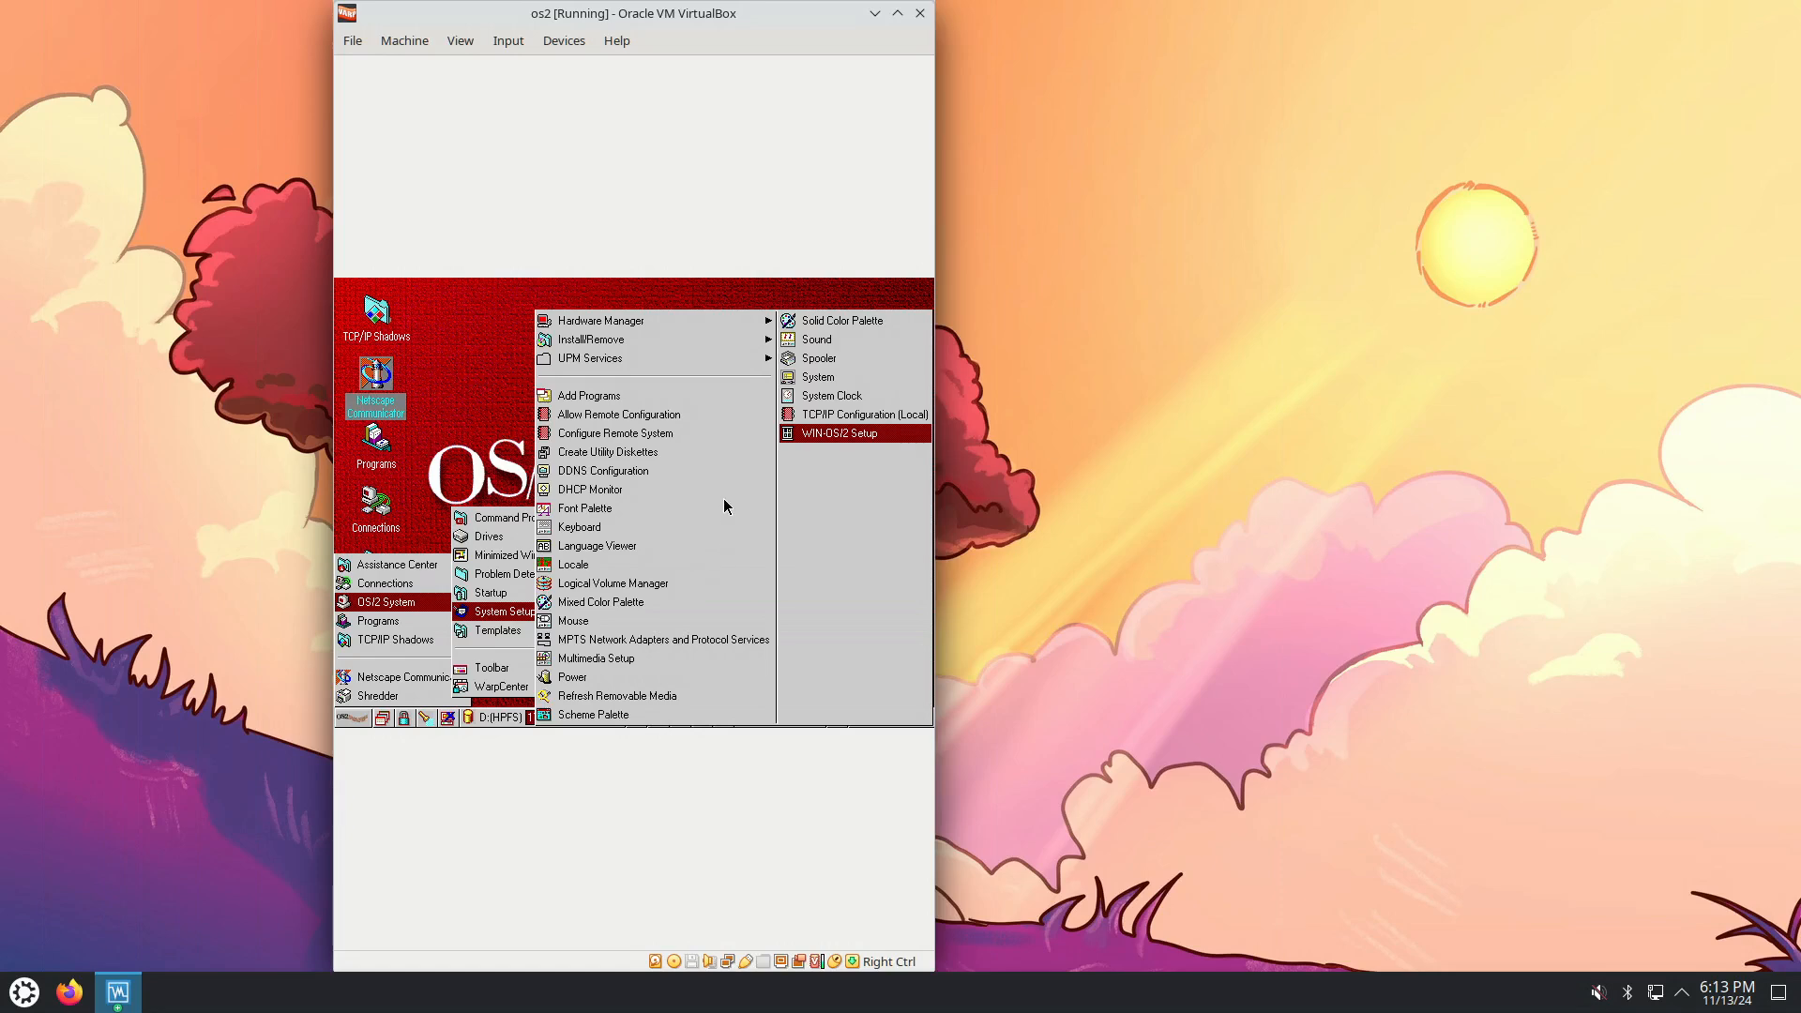
{"action": "left_click", "coordinate": [818, 377]}
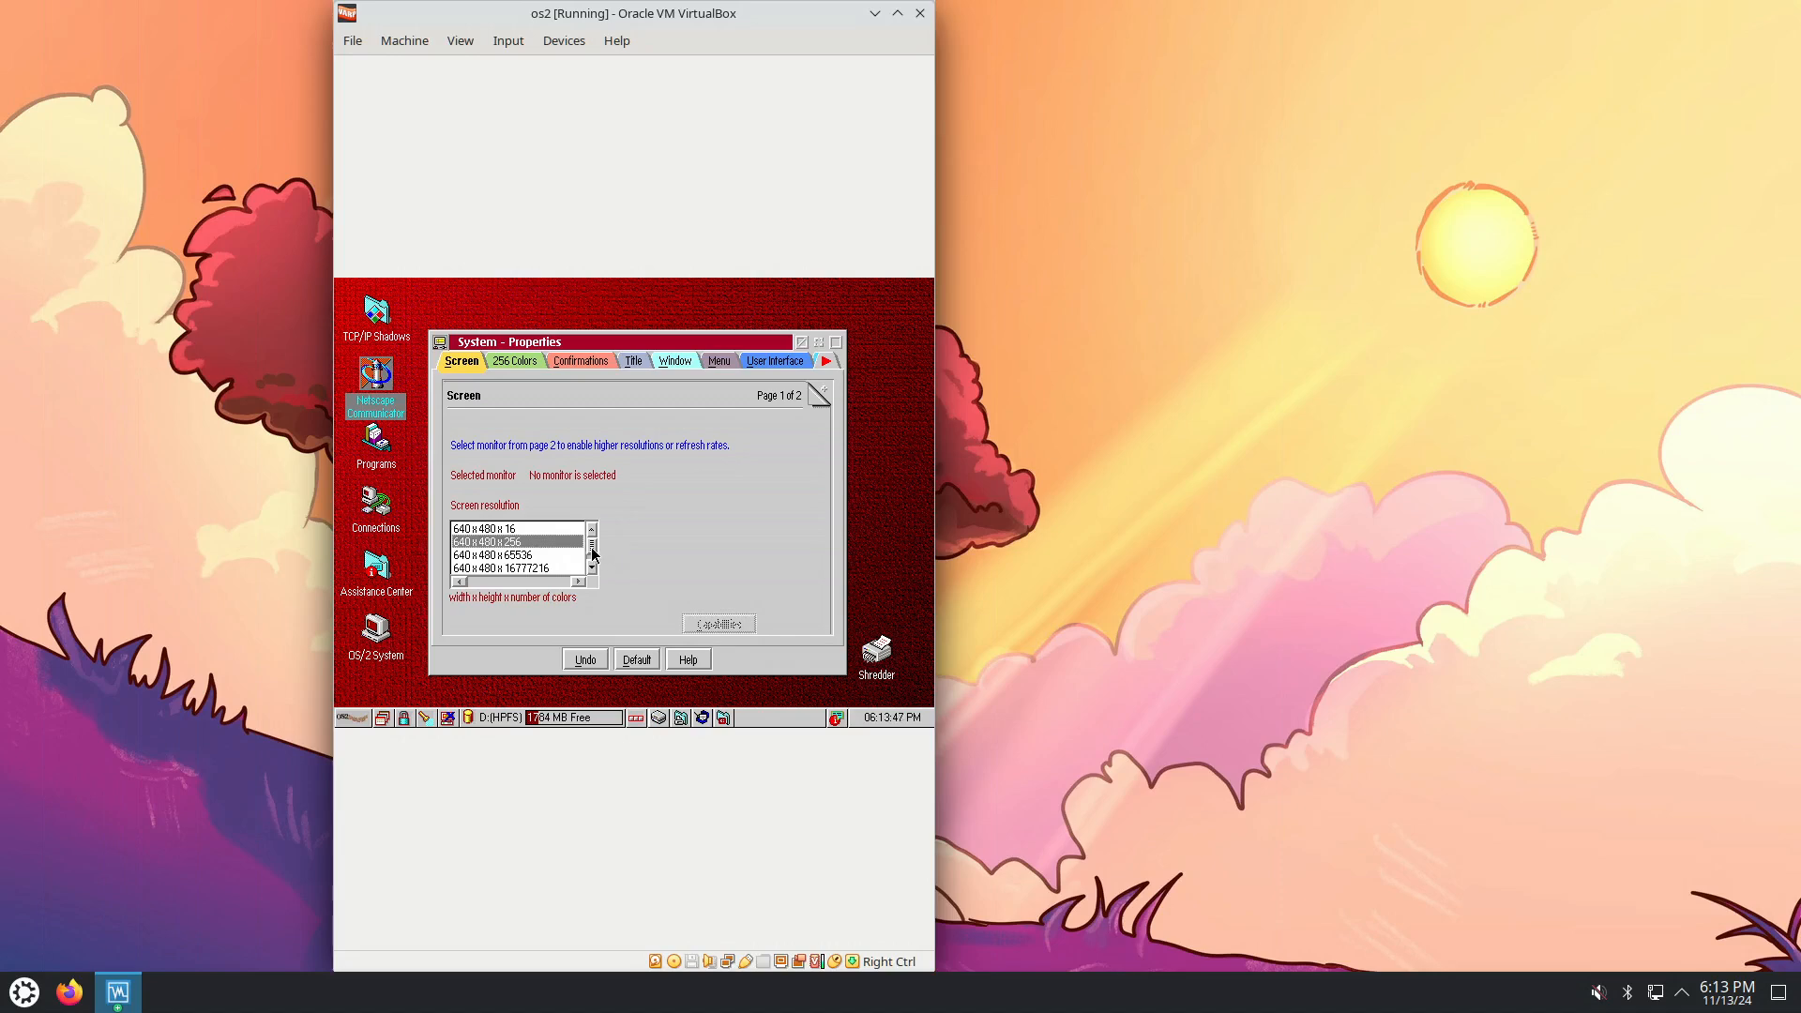
Scroll the Screen resolution list and choose 1024 x 768 x 16777216.
{"action": "left_click_drag", "start_coordinate": [592, 548], "coordinate": [595, 562]}
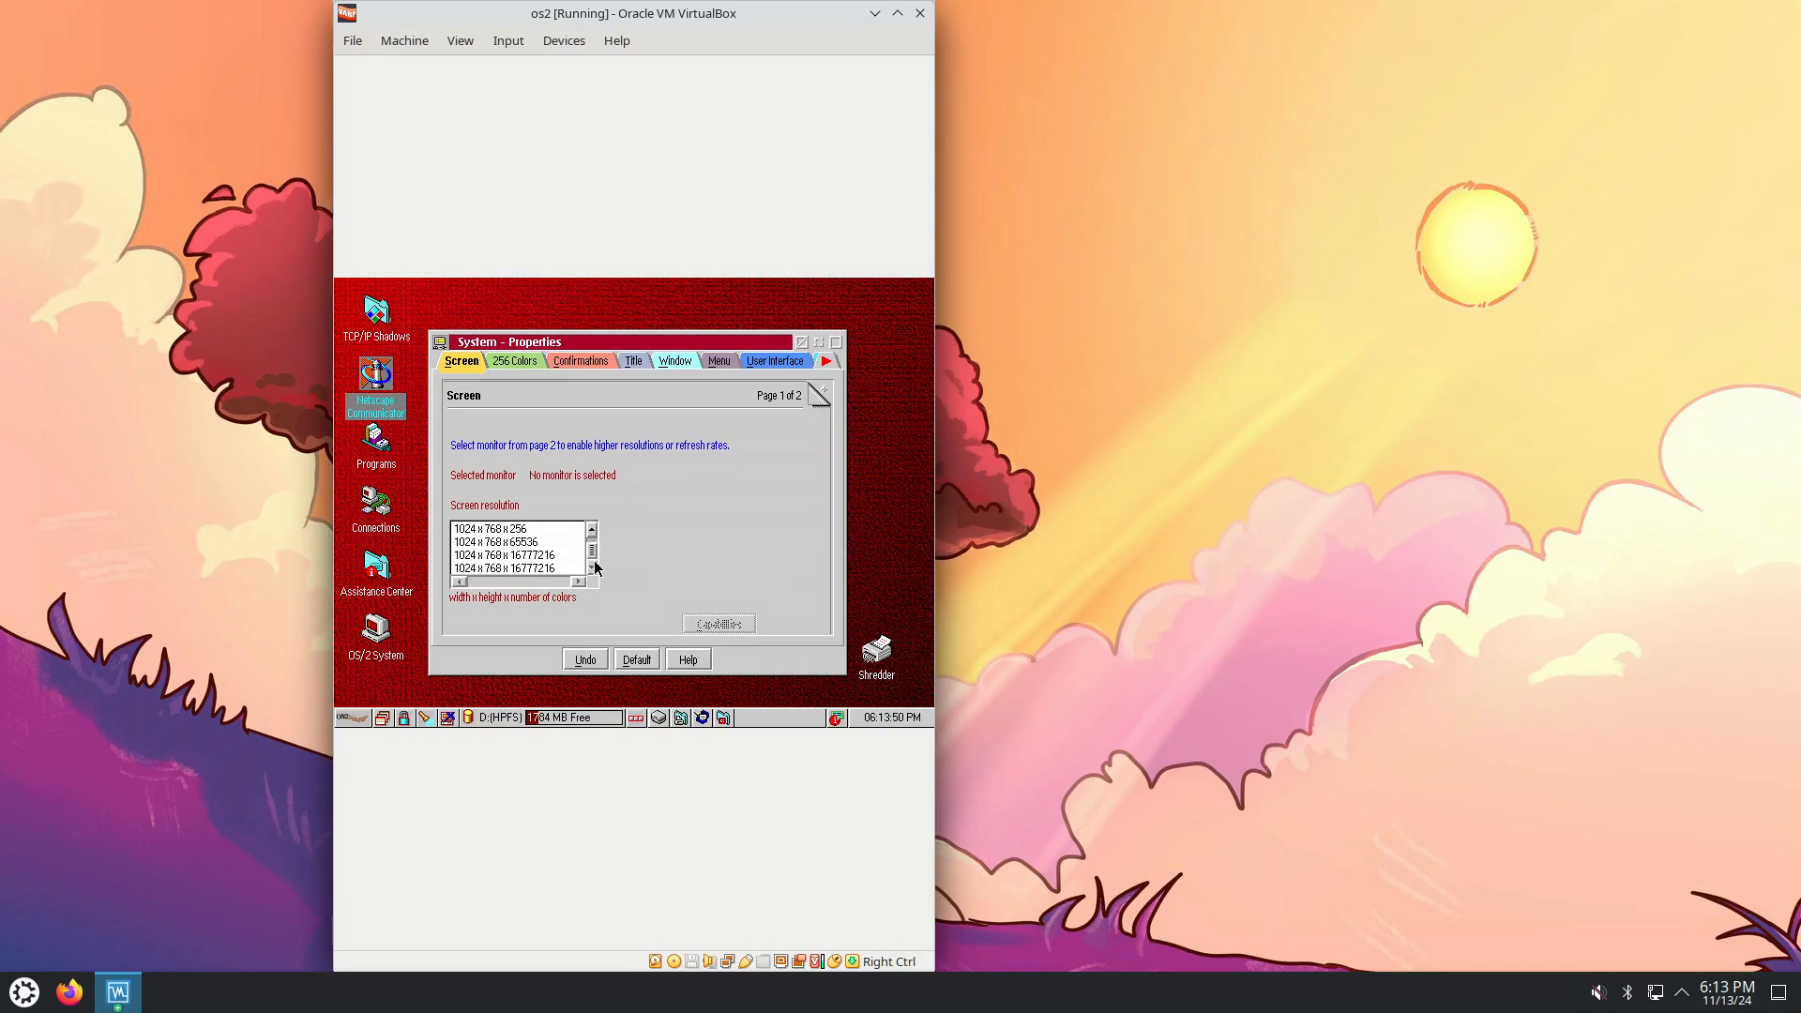
{"action": "left_click", "coordinate": [503, 568]}
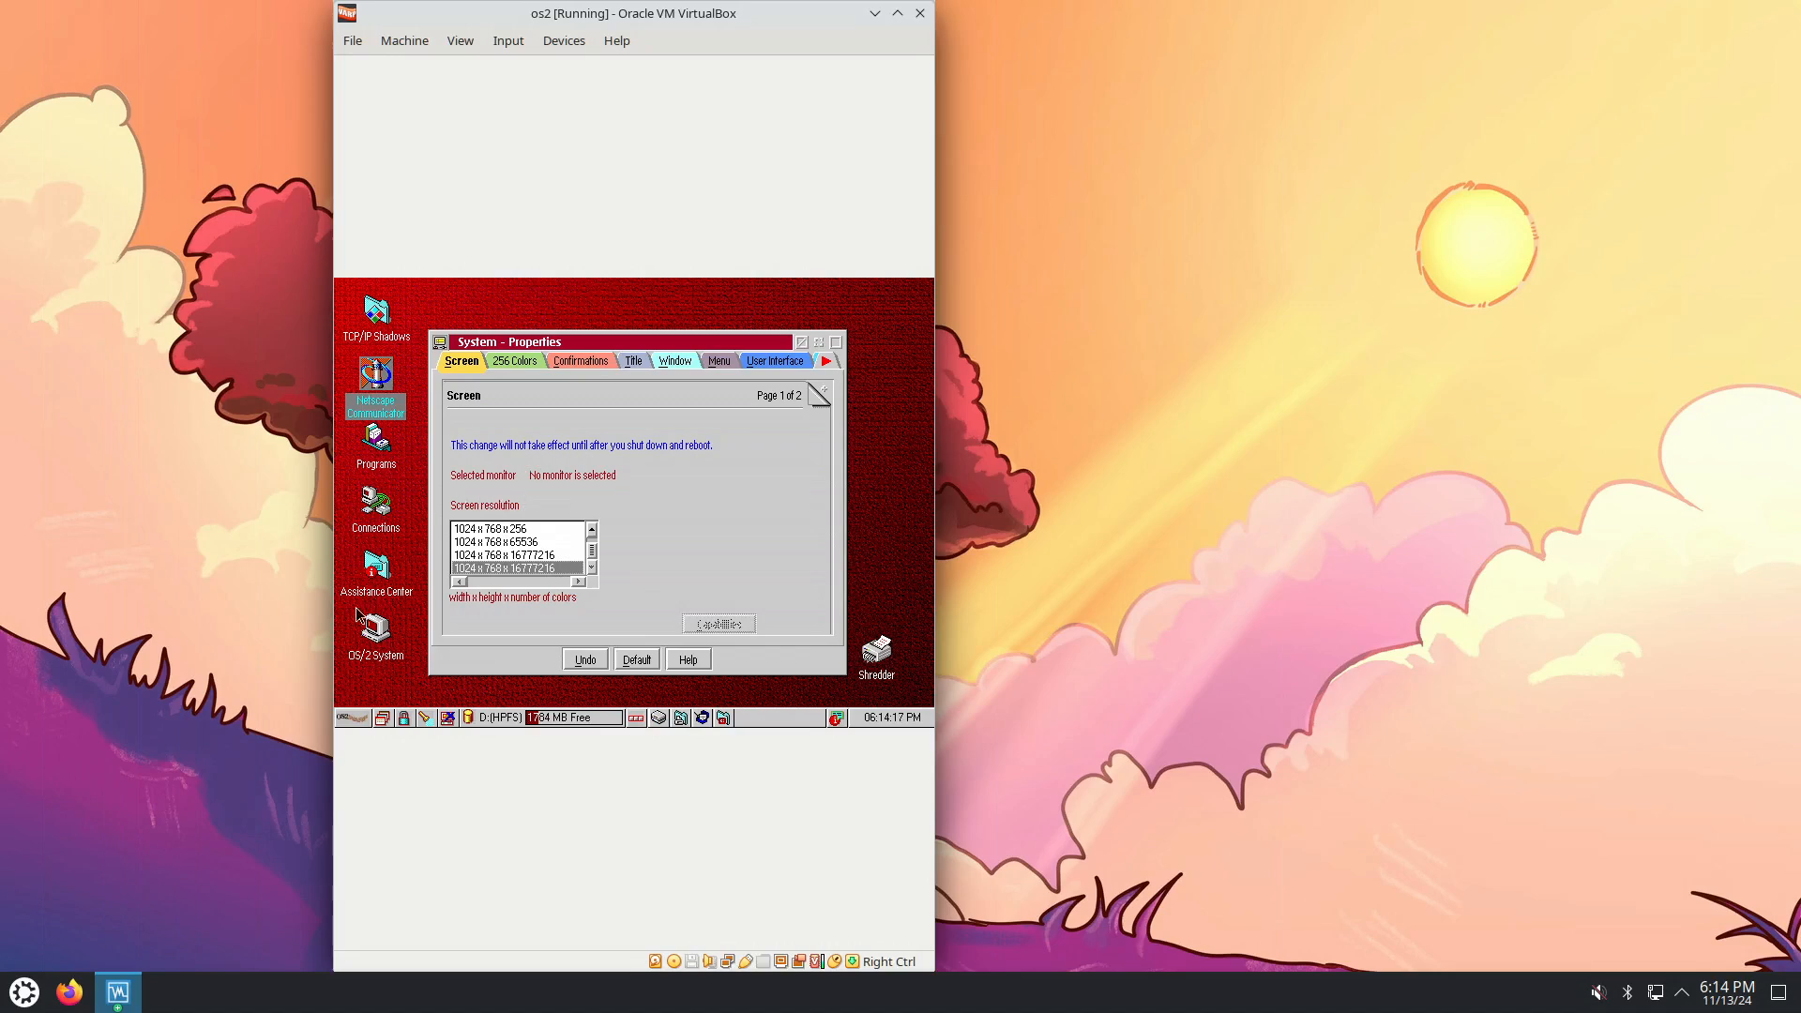
{"action": "left_click", "coordinate": [360, 720]}
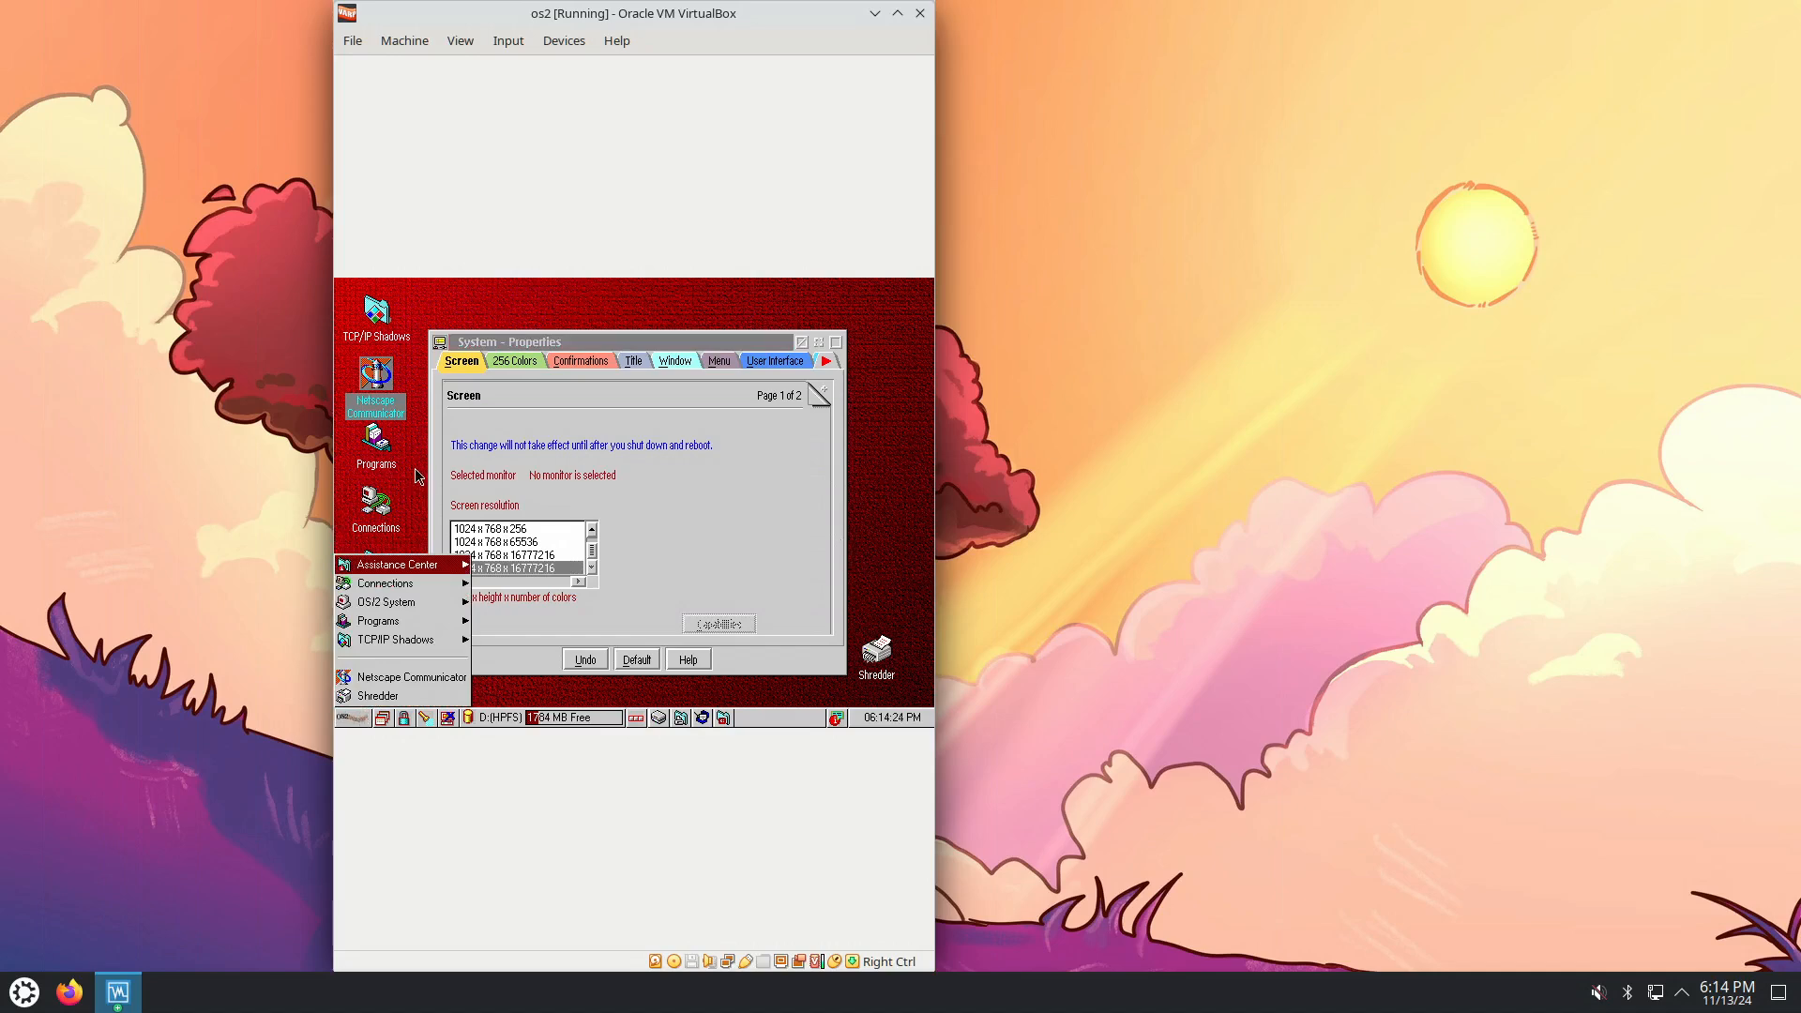
Shut down OS/2, closing the Tivoli Endpoint session without saving.
{"action": "right_click", "coordinate": [466, 321]}
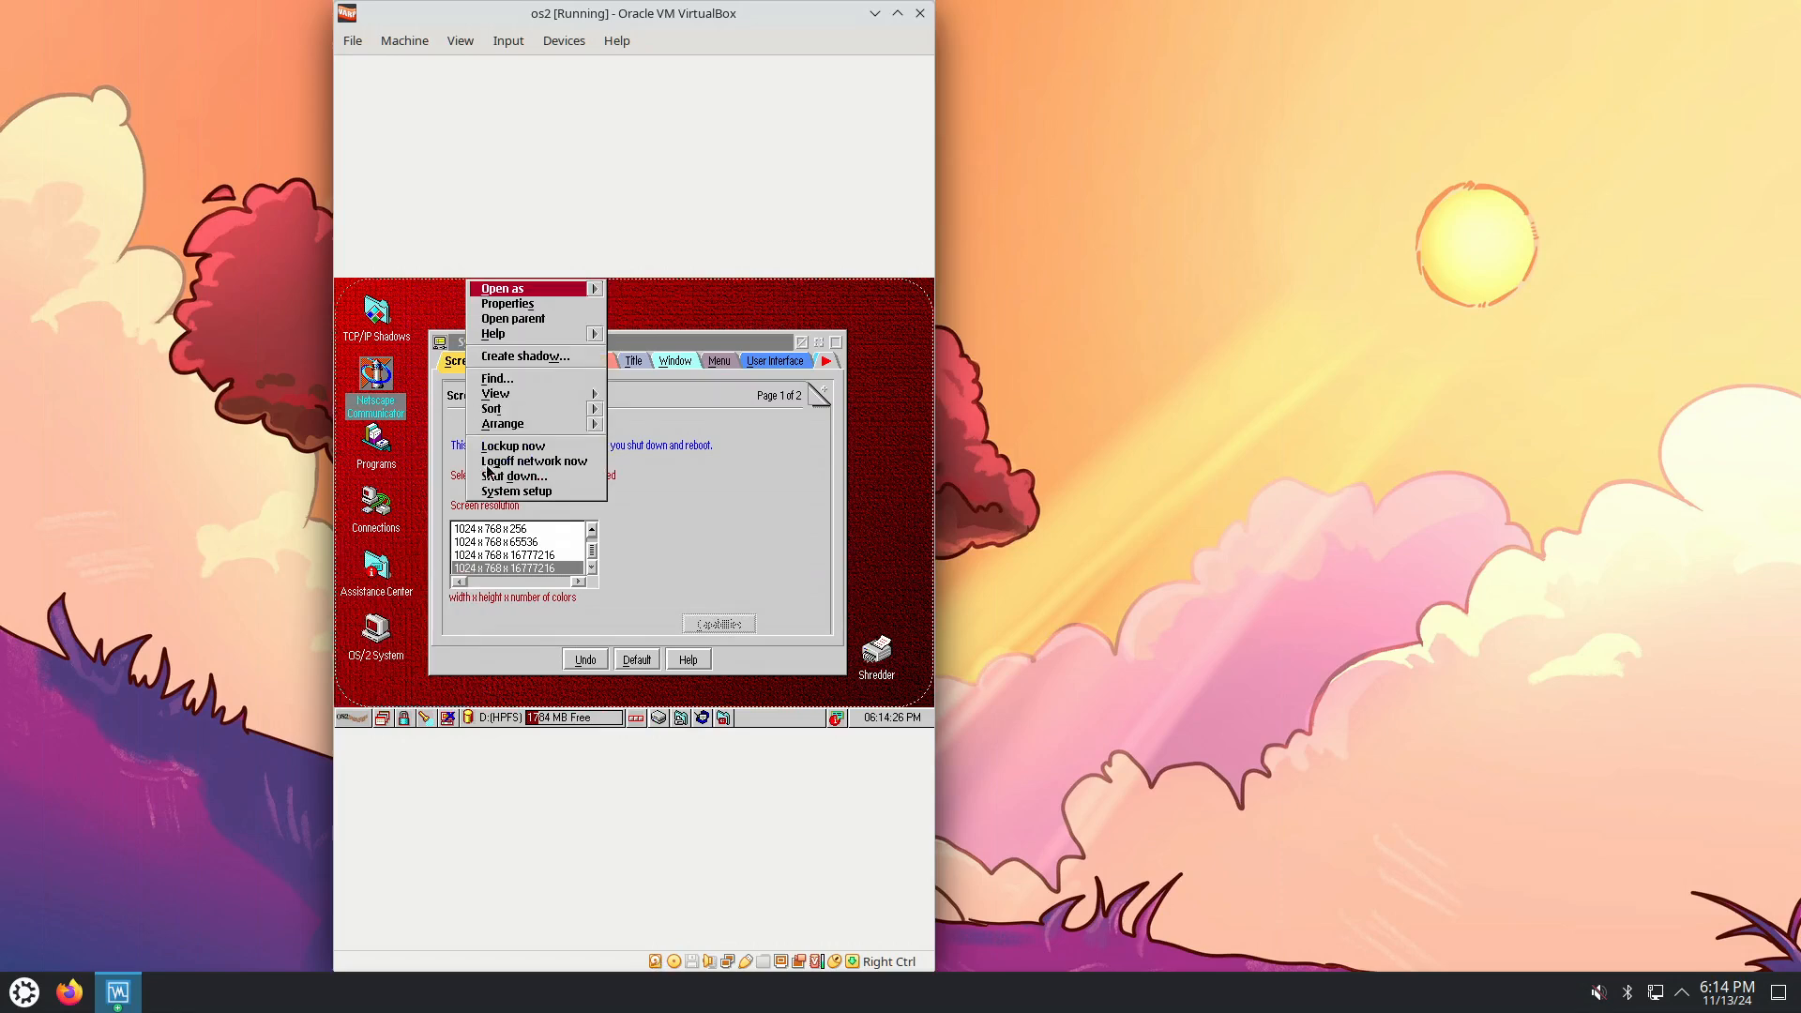
{"action": "left_click", "coordinate": [516, 477]}
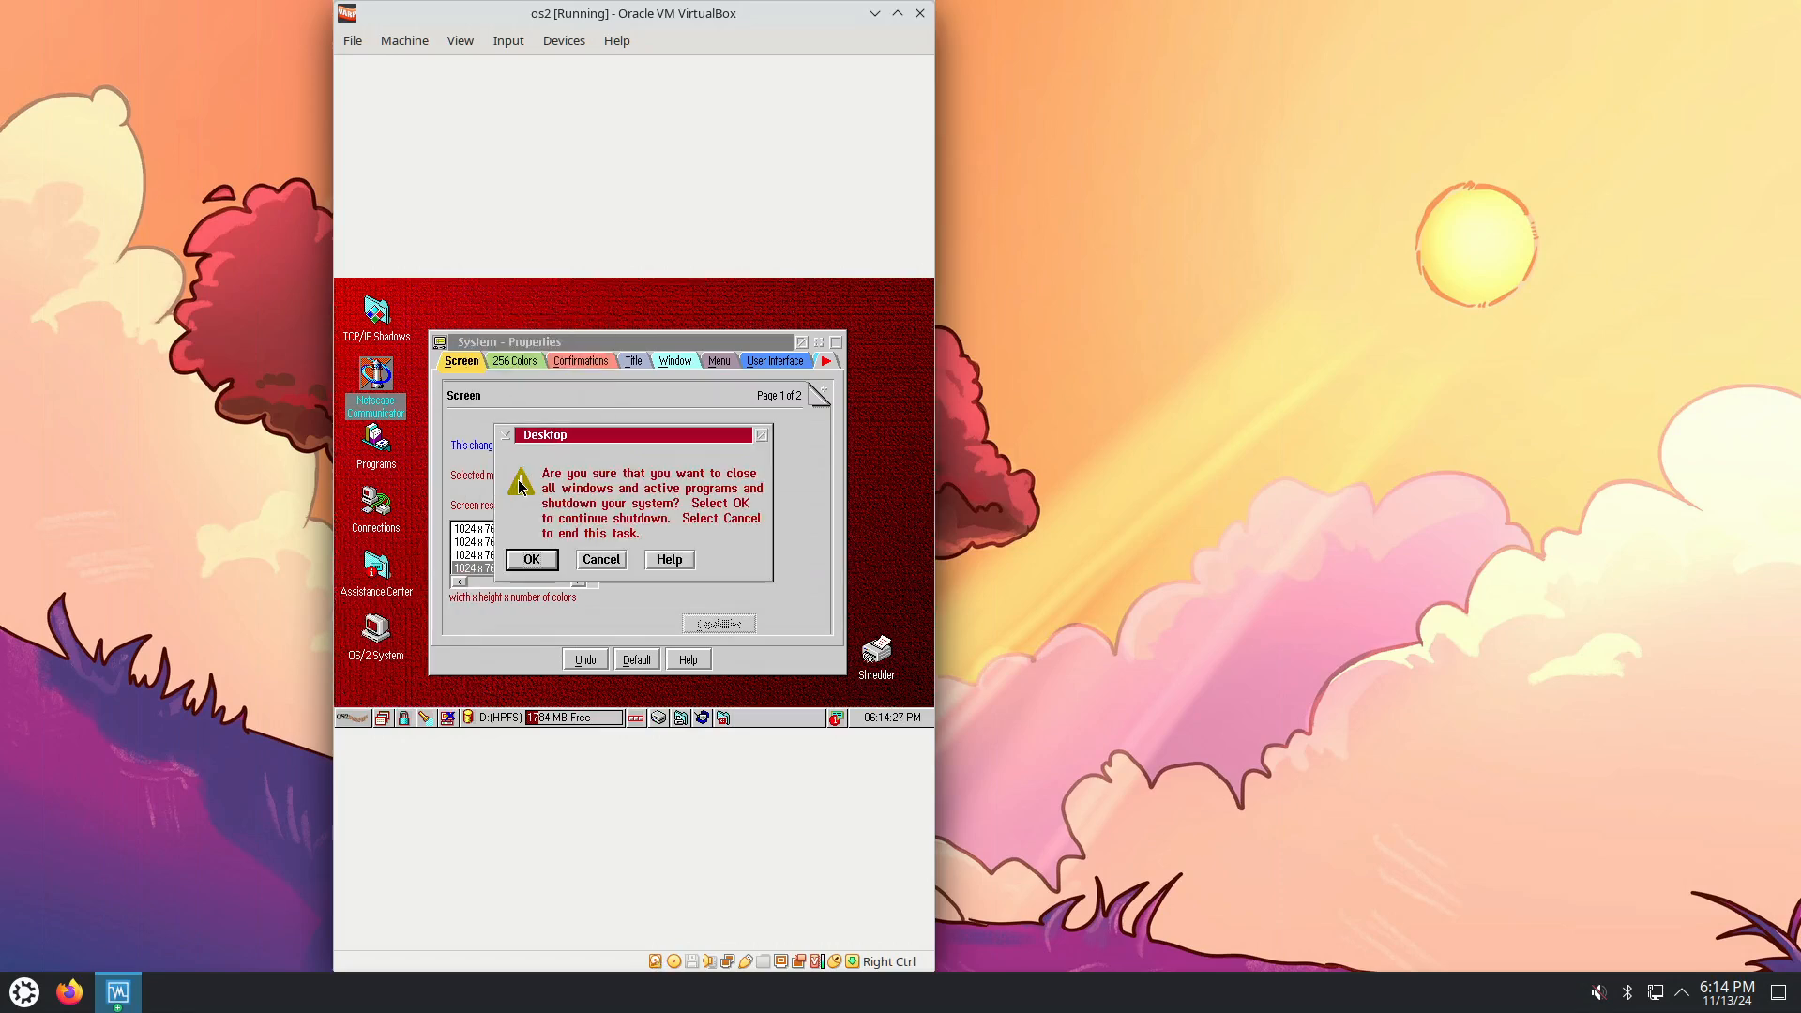
{"action": "left_click", "coordinate": [542, 566]}
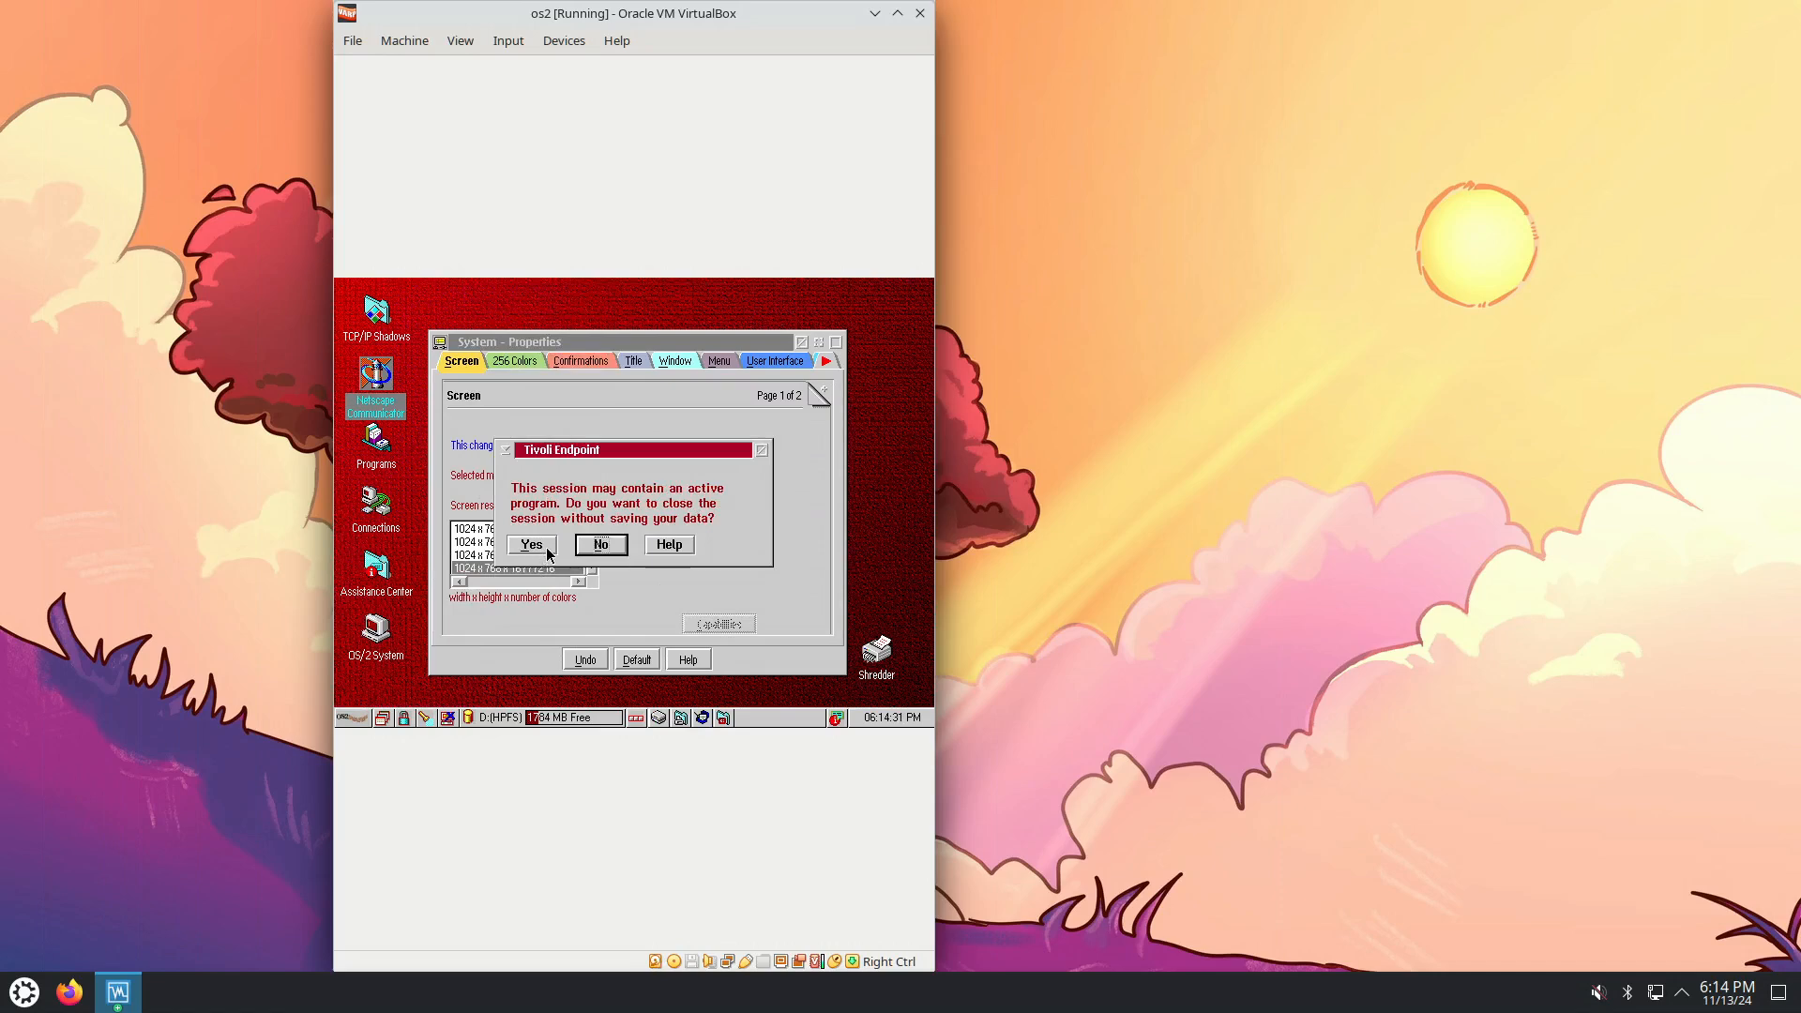
{"action": "left_click", "coordinate": [531, 547]}
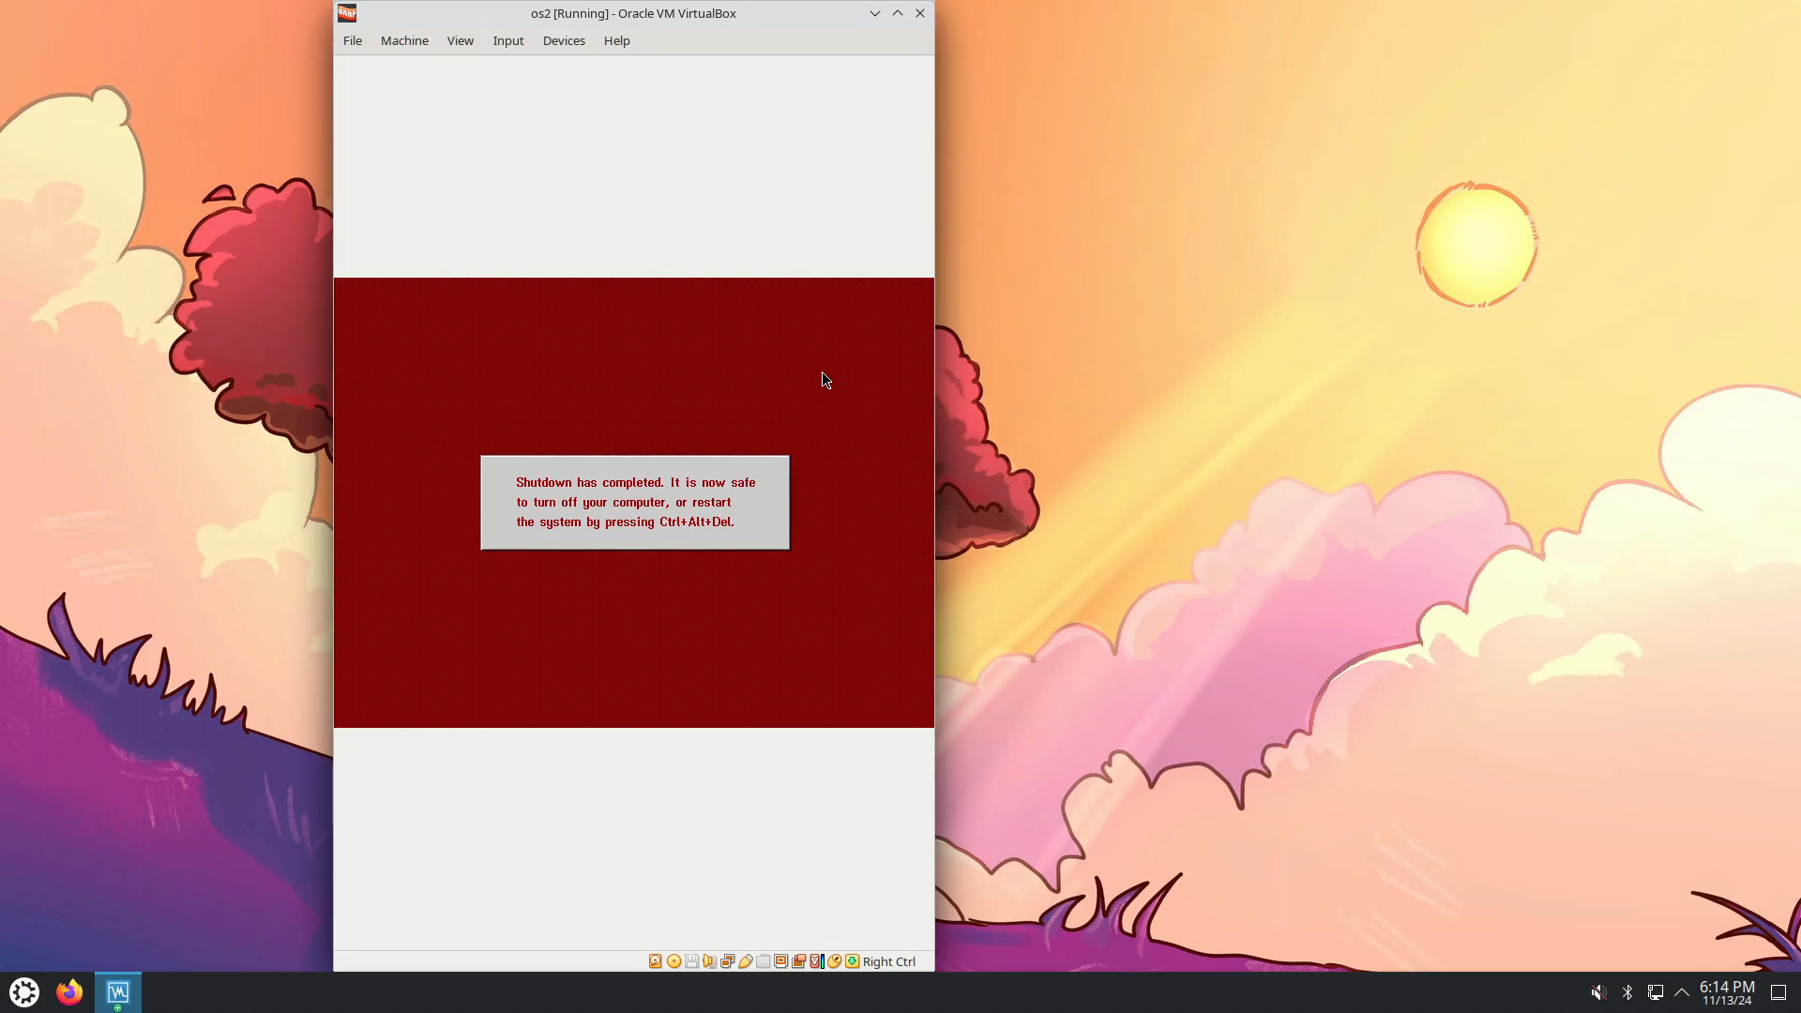
Restart the guest by inserting Ctrl-Alt-Del from VirtualBox's Input > Keyboard menu.
{"action": "key", "text": "Control_R"}
{"action": "left_click", "coordinate": [514, 45]}
{"action": "mouse_move", "coordinate": [534, 73]}
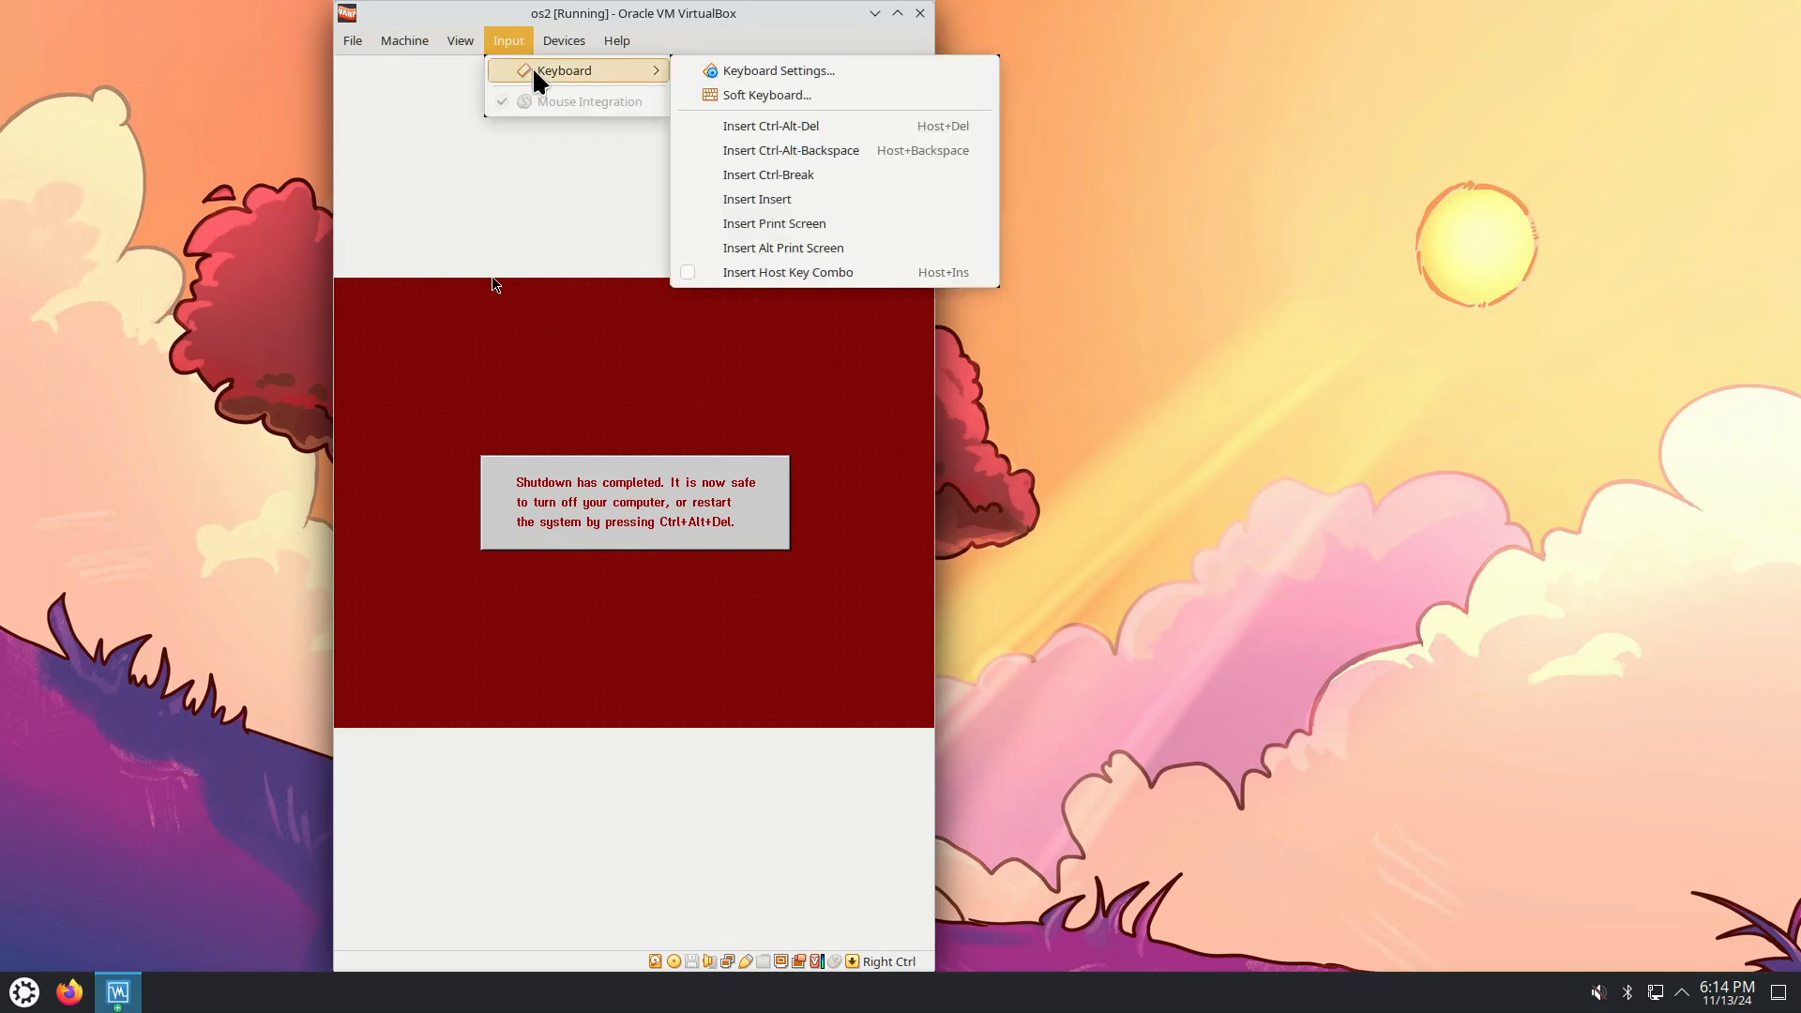
{"action": "left_click", "coordinate": [769, 133]}
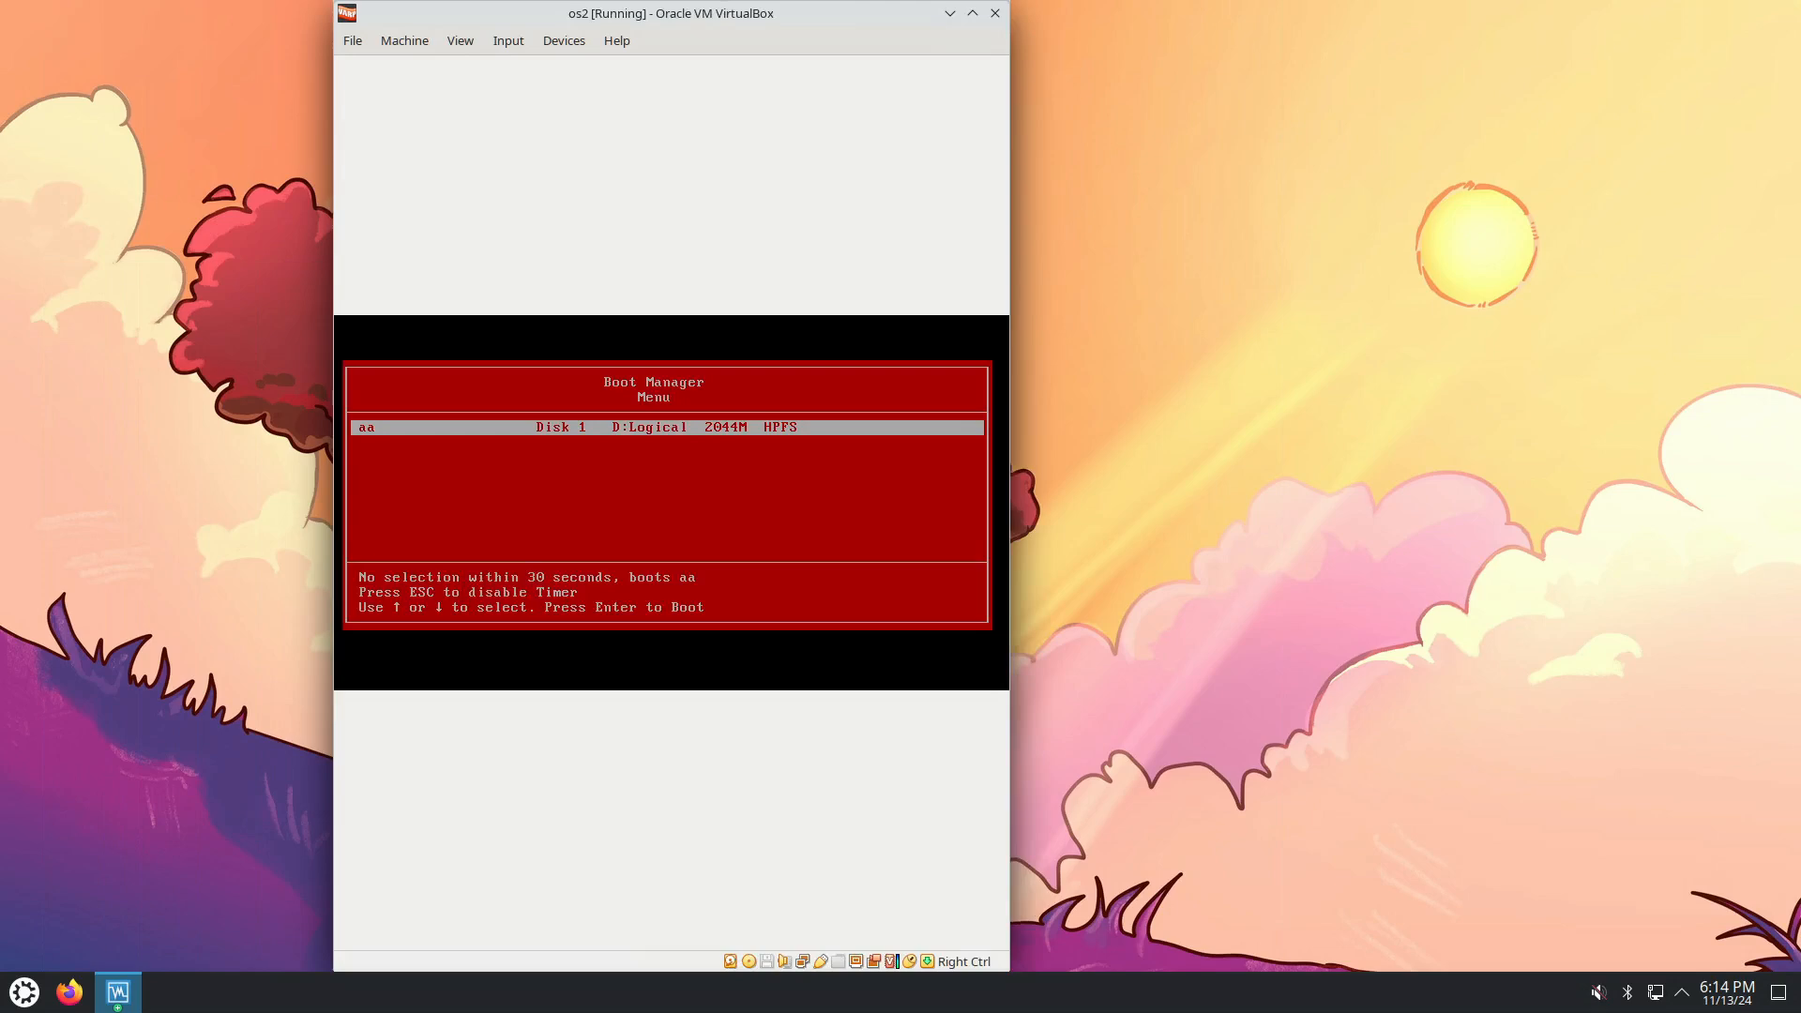
Boot OS/2 from Boot Manager, then switch the VM to full-screen and back to a window.
{"action": "key", "text": "Return"}
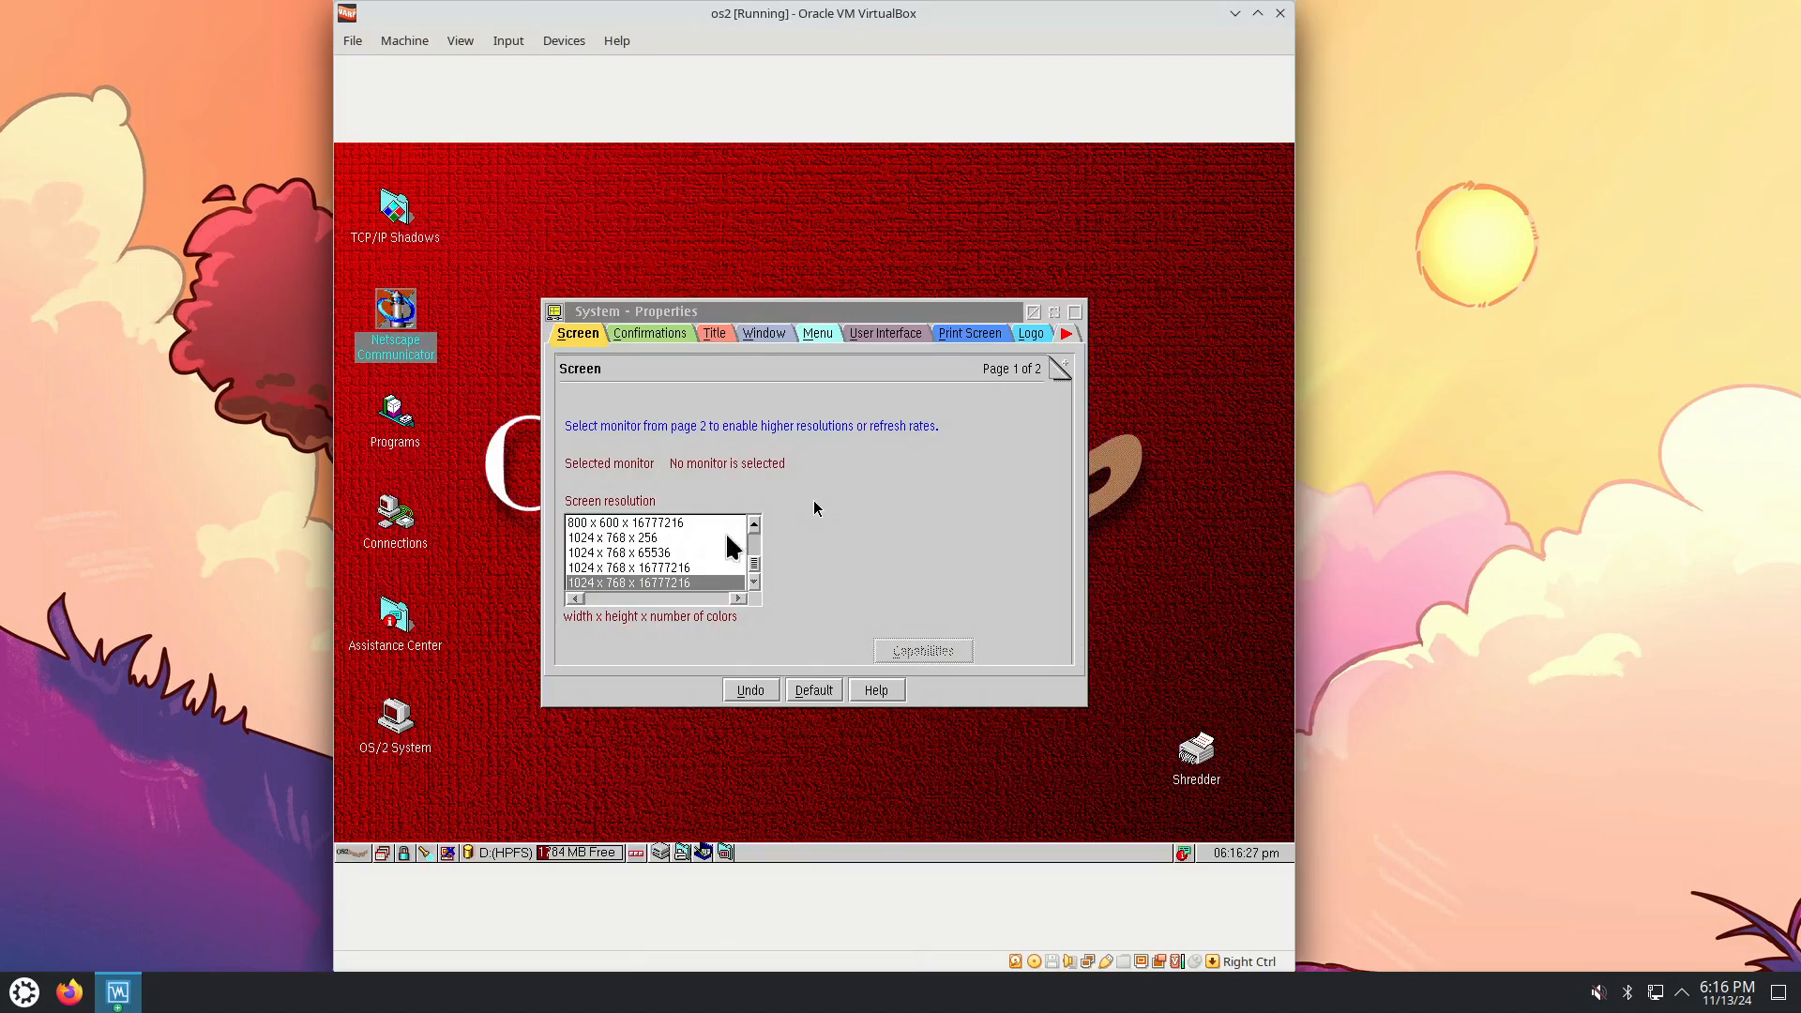
{"action": "left_click", "coordinate": [510, 37]}
{"action": "mouse_move", "coordinate": [467, 40]}
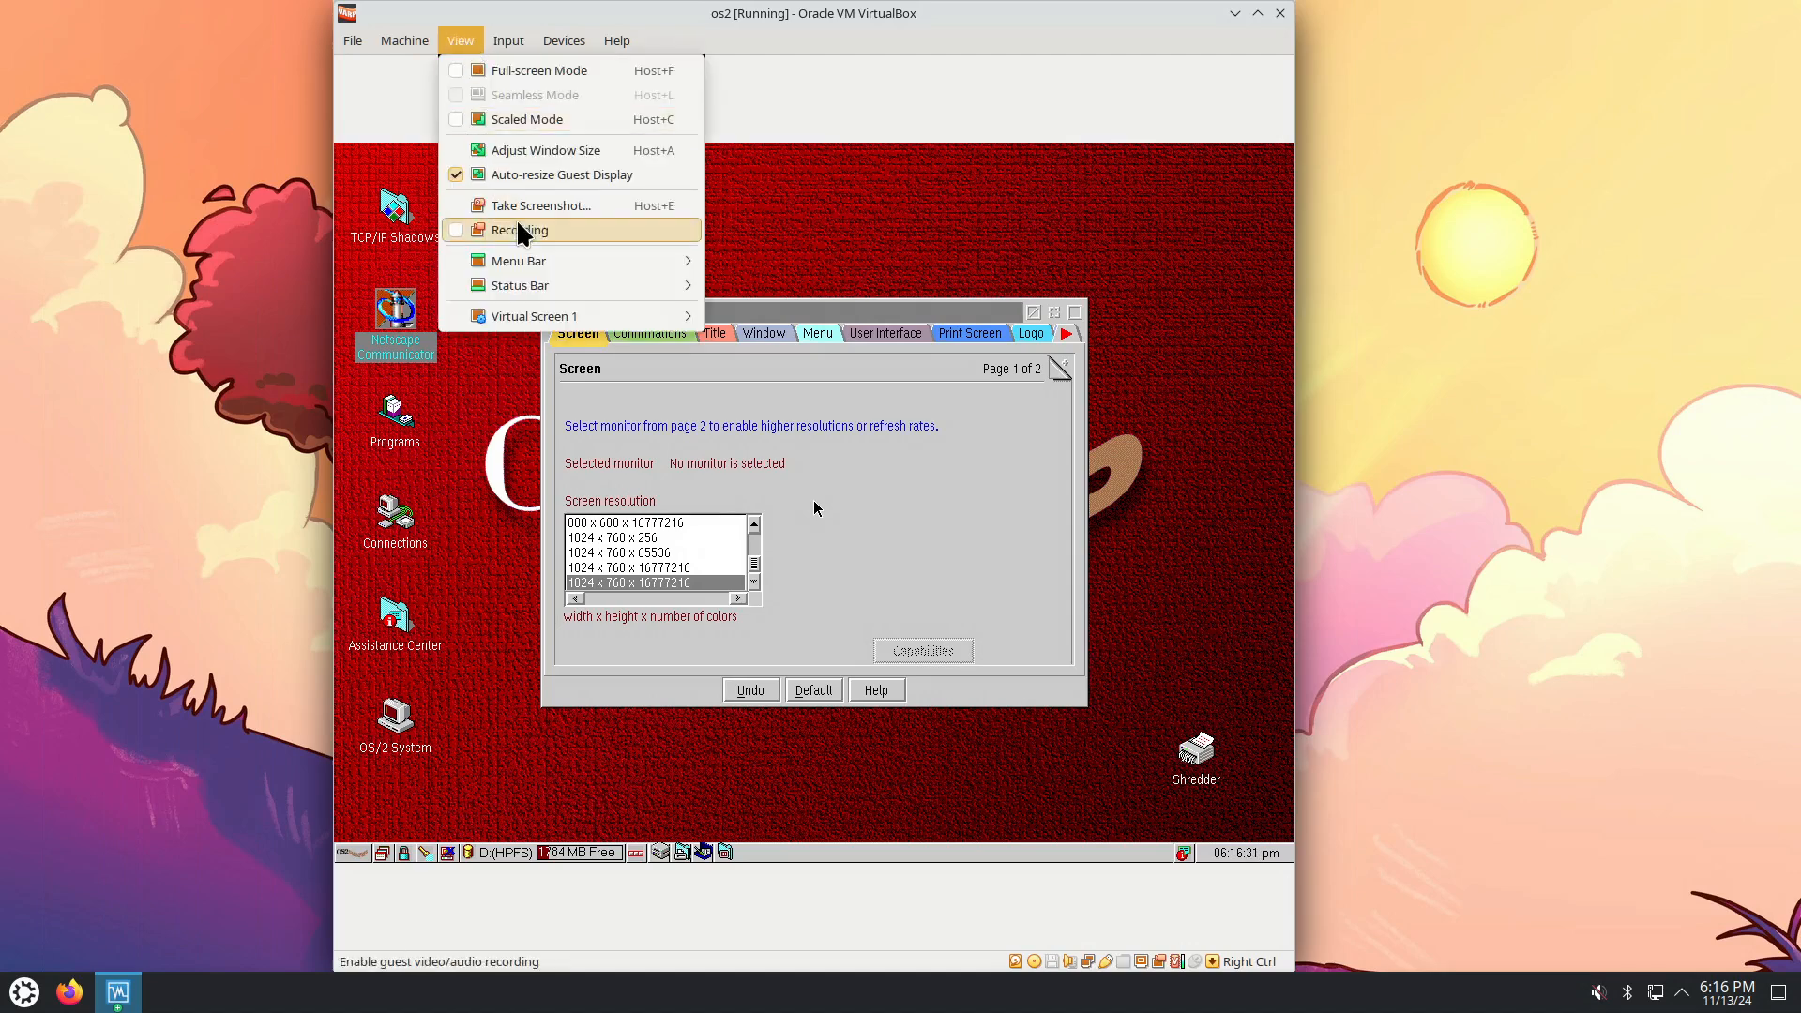
{"action": "mouse_move", "coordinate": [546, 321]}
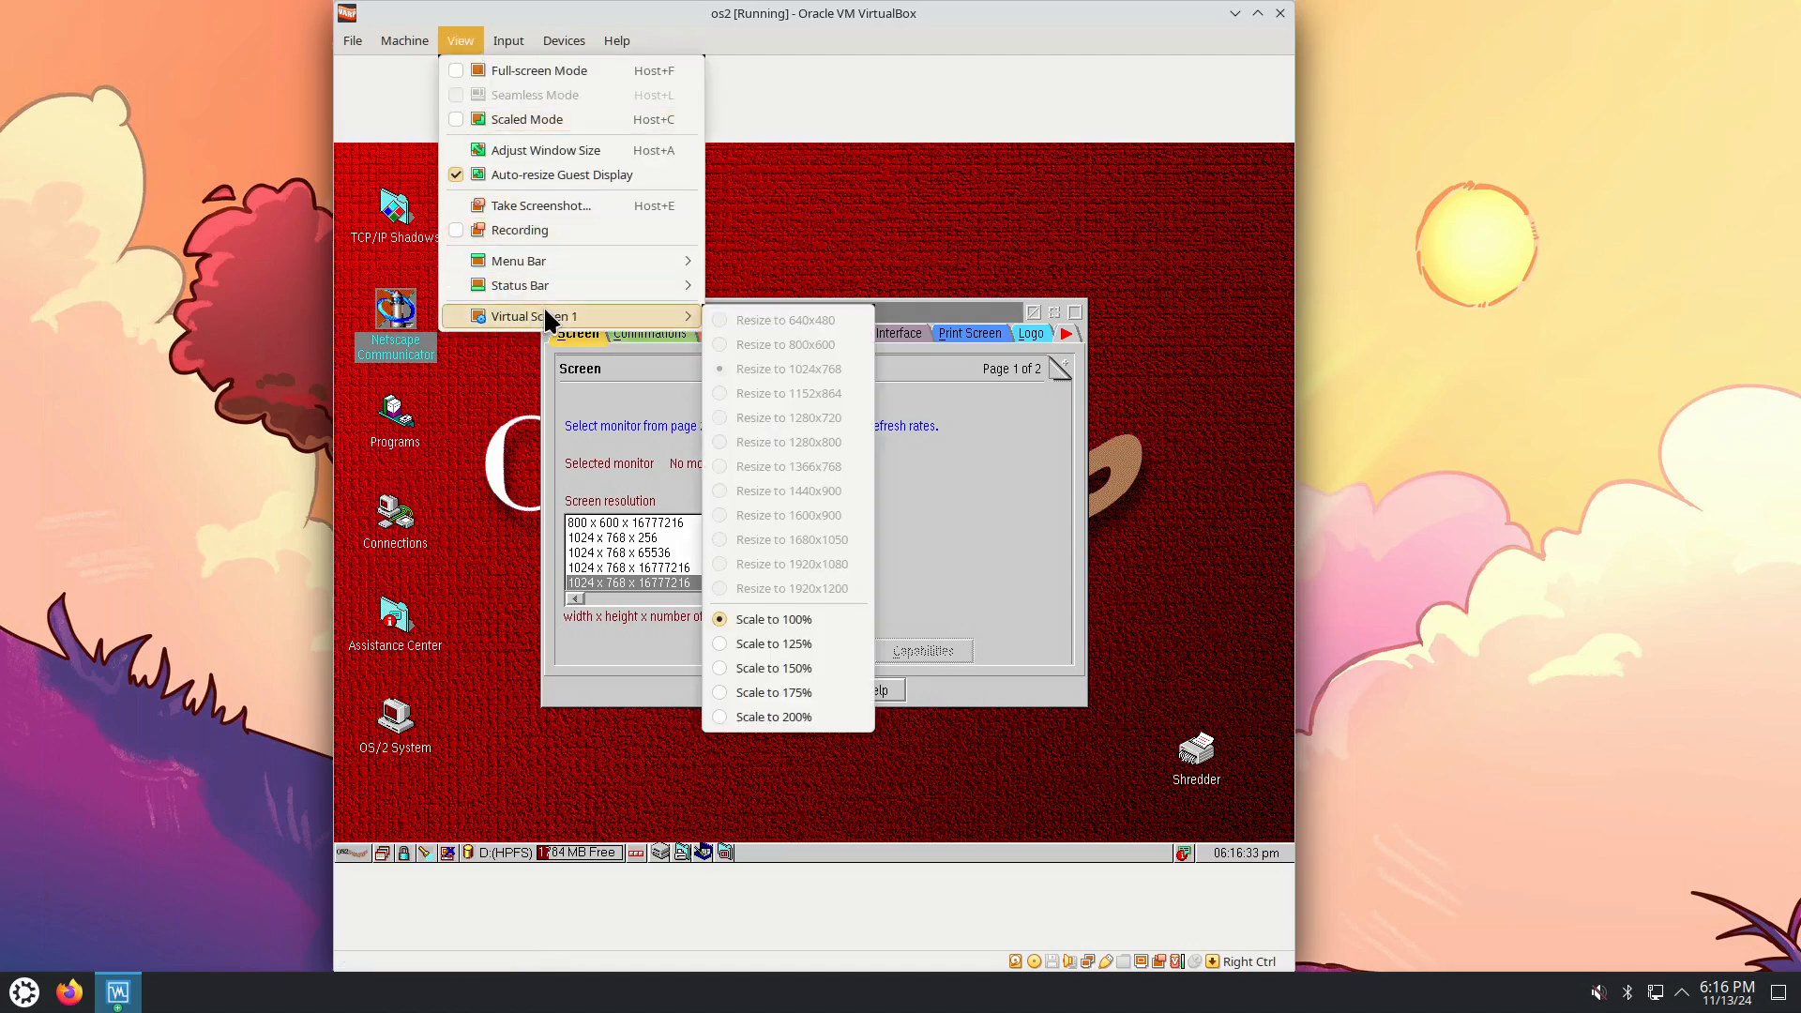
{"action": "left_click", "coordinate": [556, 72]}
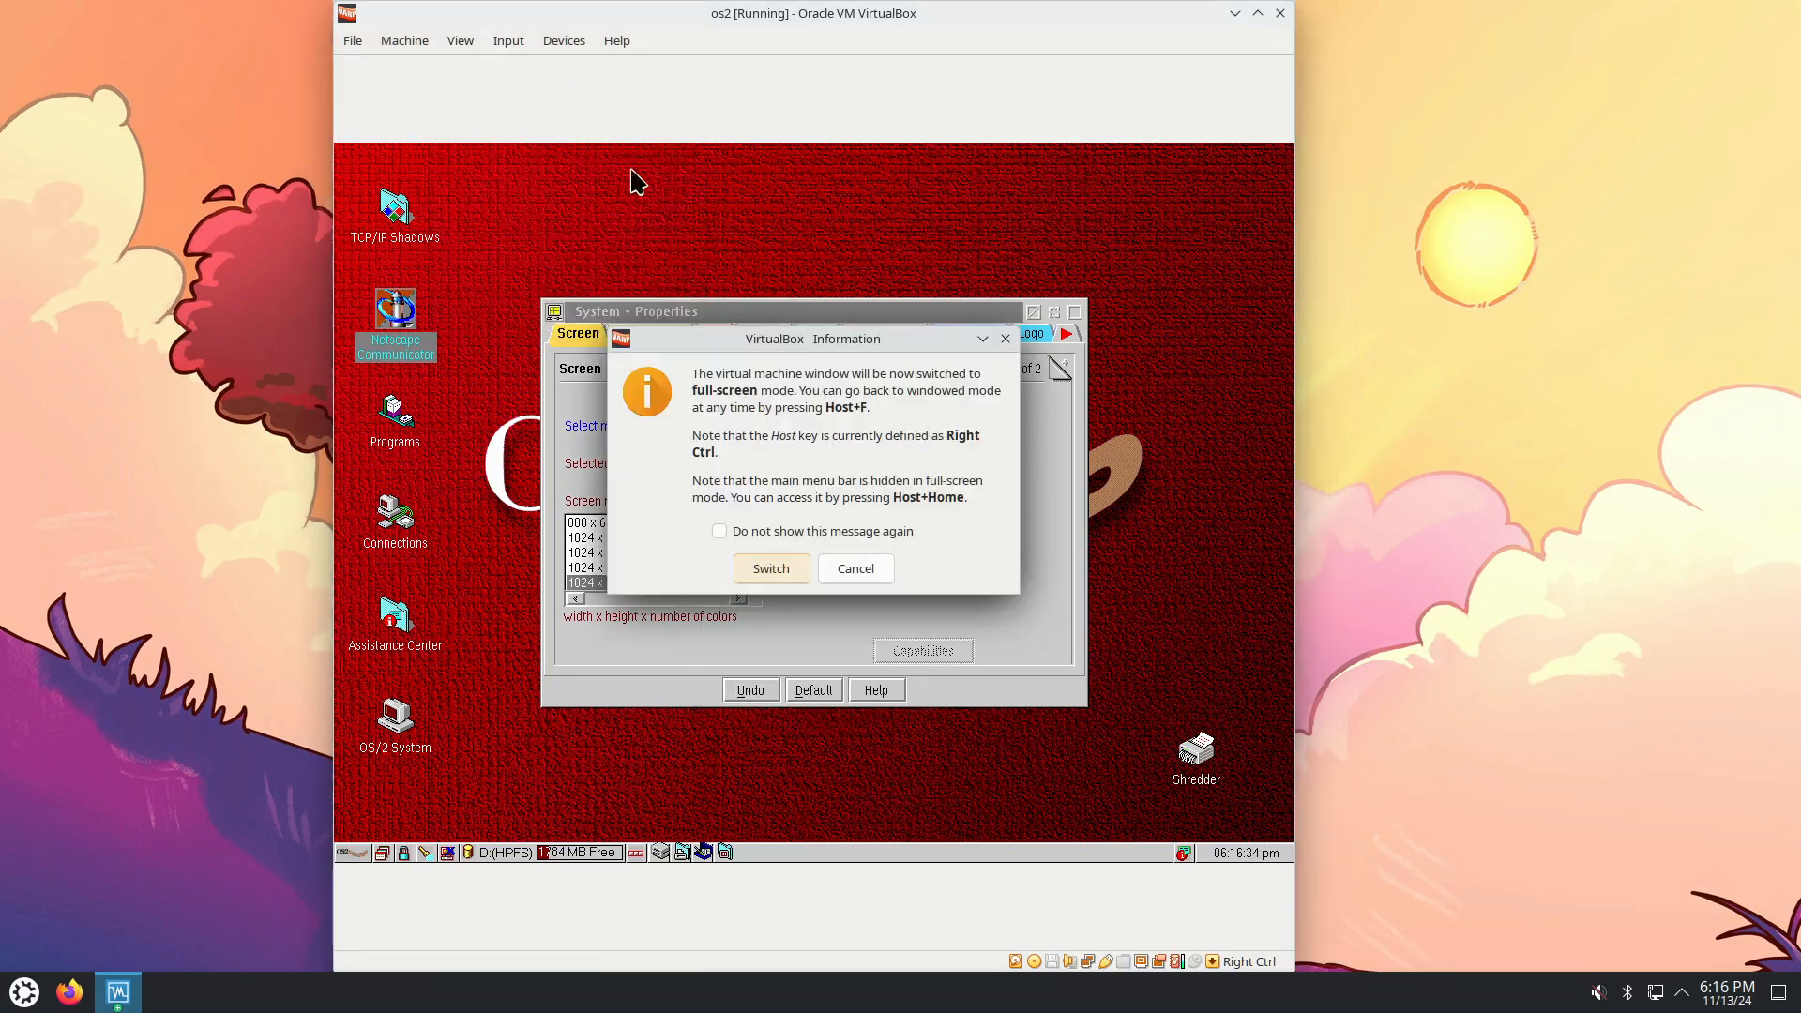
{"action": "left_click", "coordinate": [771, 569]}
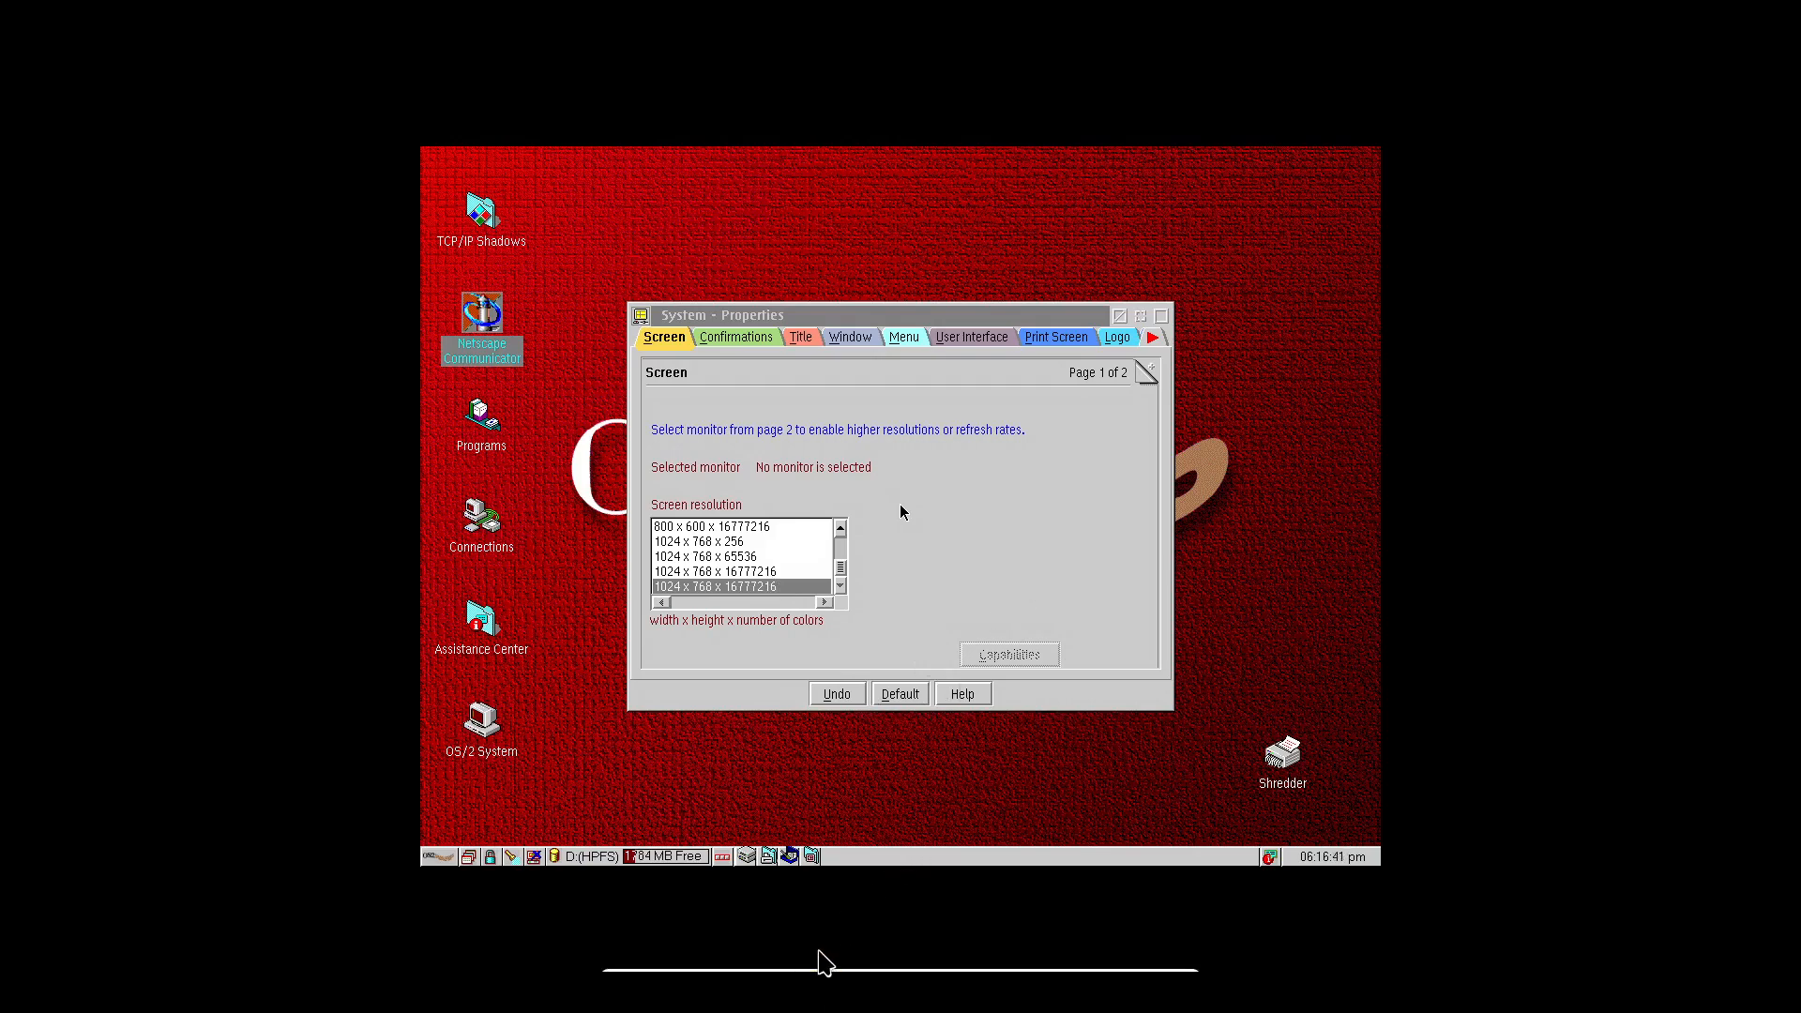
{"action": "key", "text": "ctrl+f"}
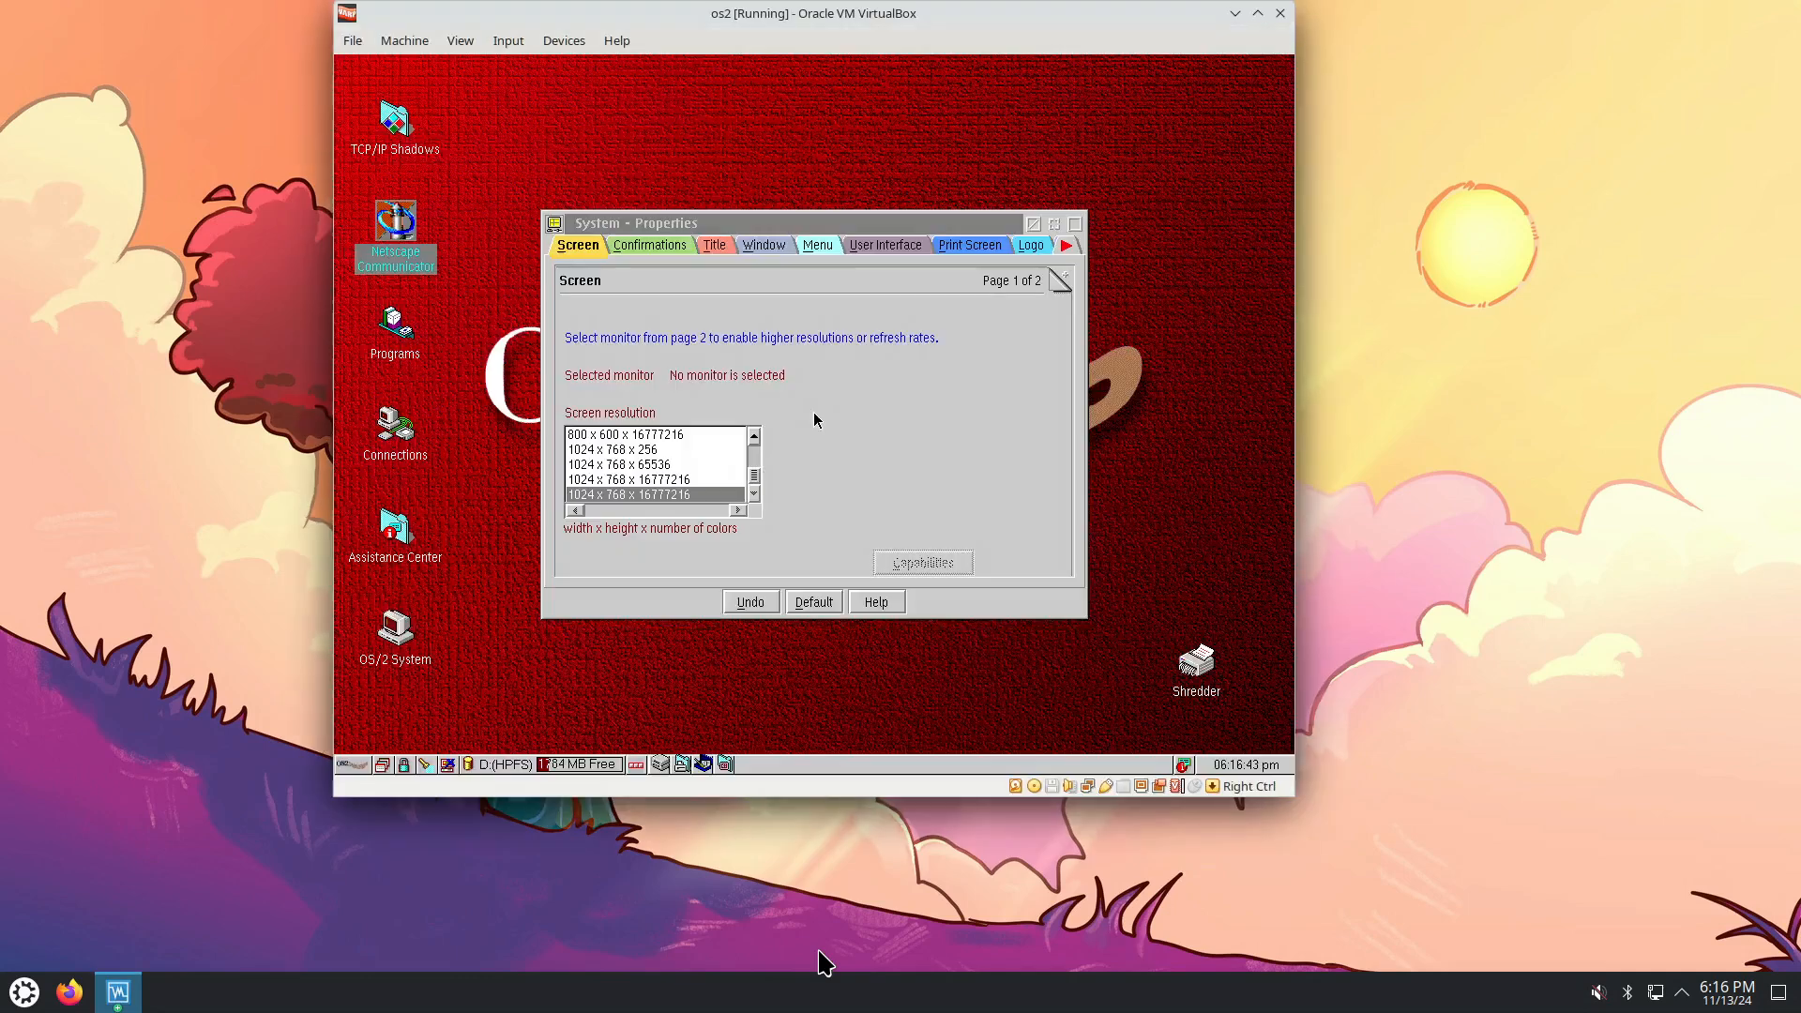
Scale the OS/2 guest display to 125% via View > Virtual Screen 1.
{"action": "left_click", "coordinate": [502, 42]}
{"action": "mouse_move", "coordinate": [466, 46]}
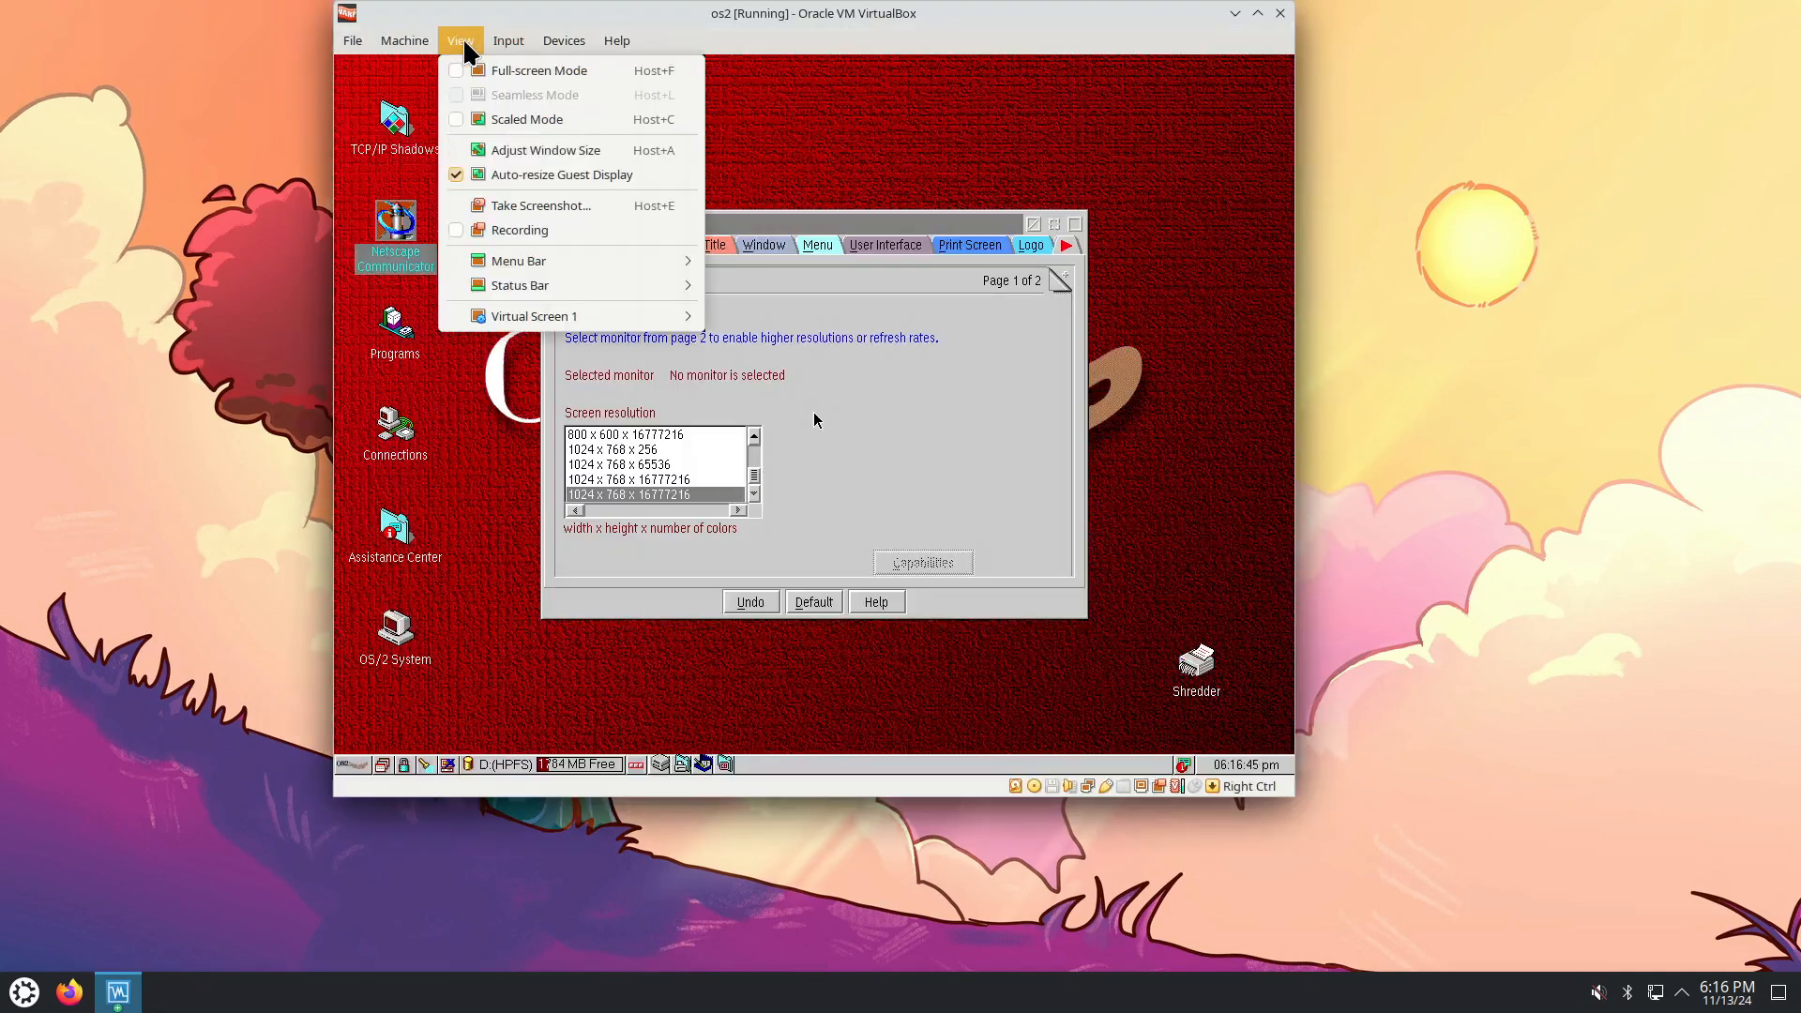
{"action": "mouse_move", "coordinate": [563, 324]}
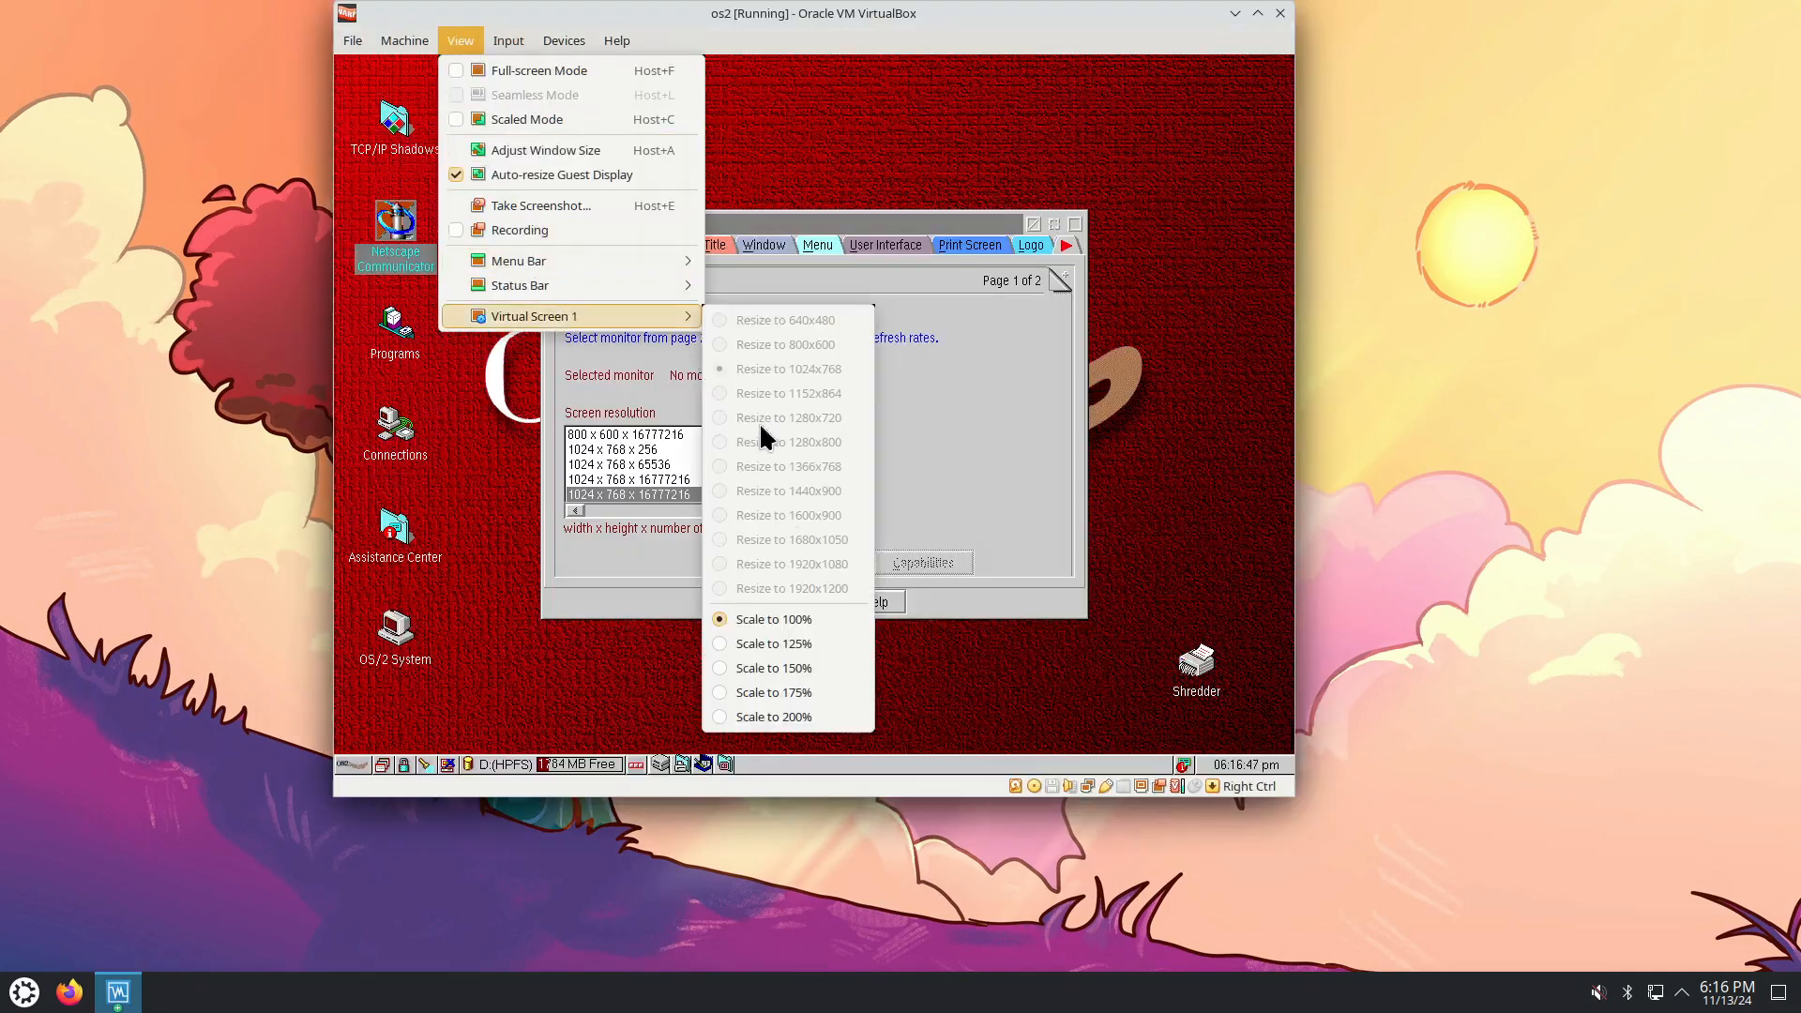
{"action": "left_click", "coordinate": [807, 648]}
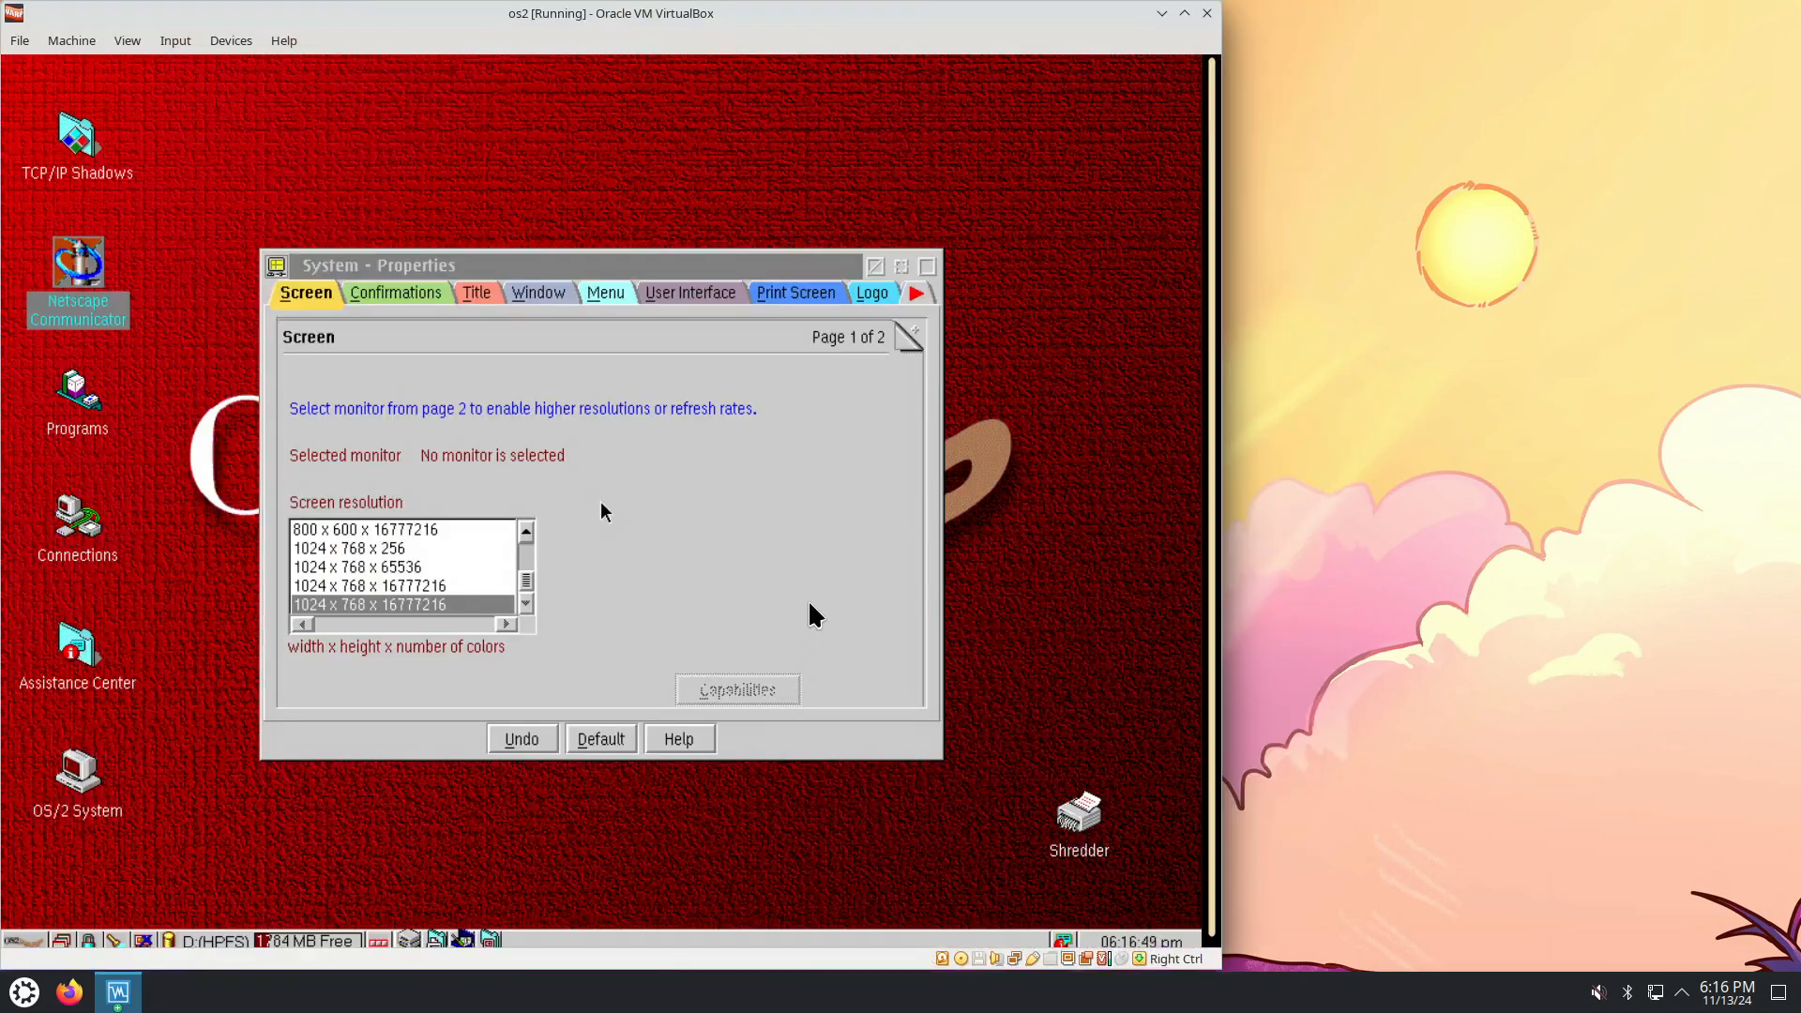
{"action": "left_click", "coordinate": [128, 40]}
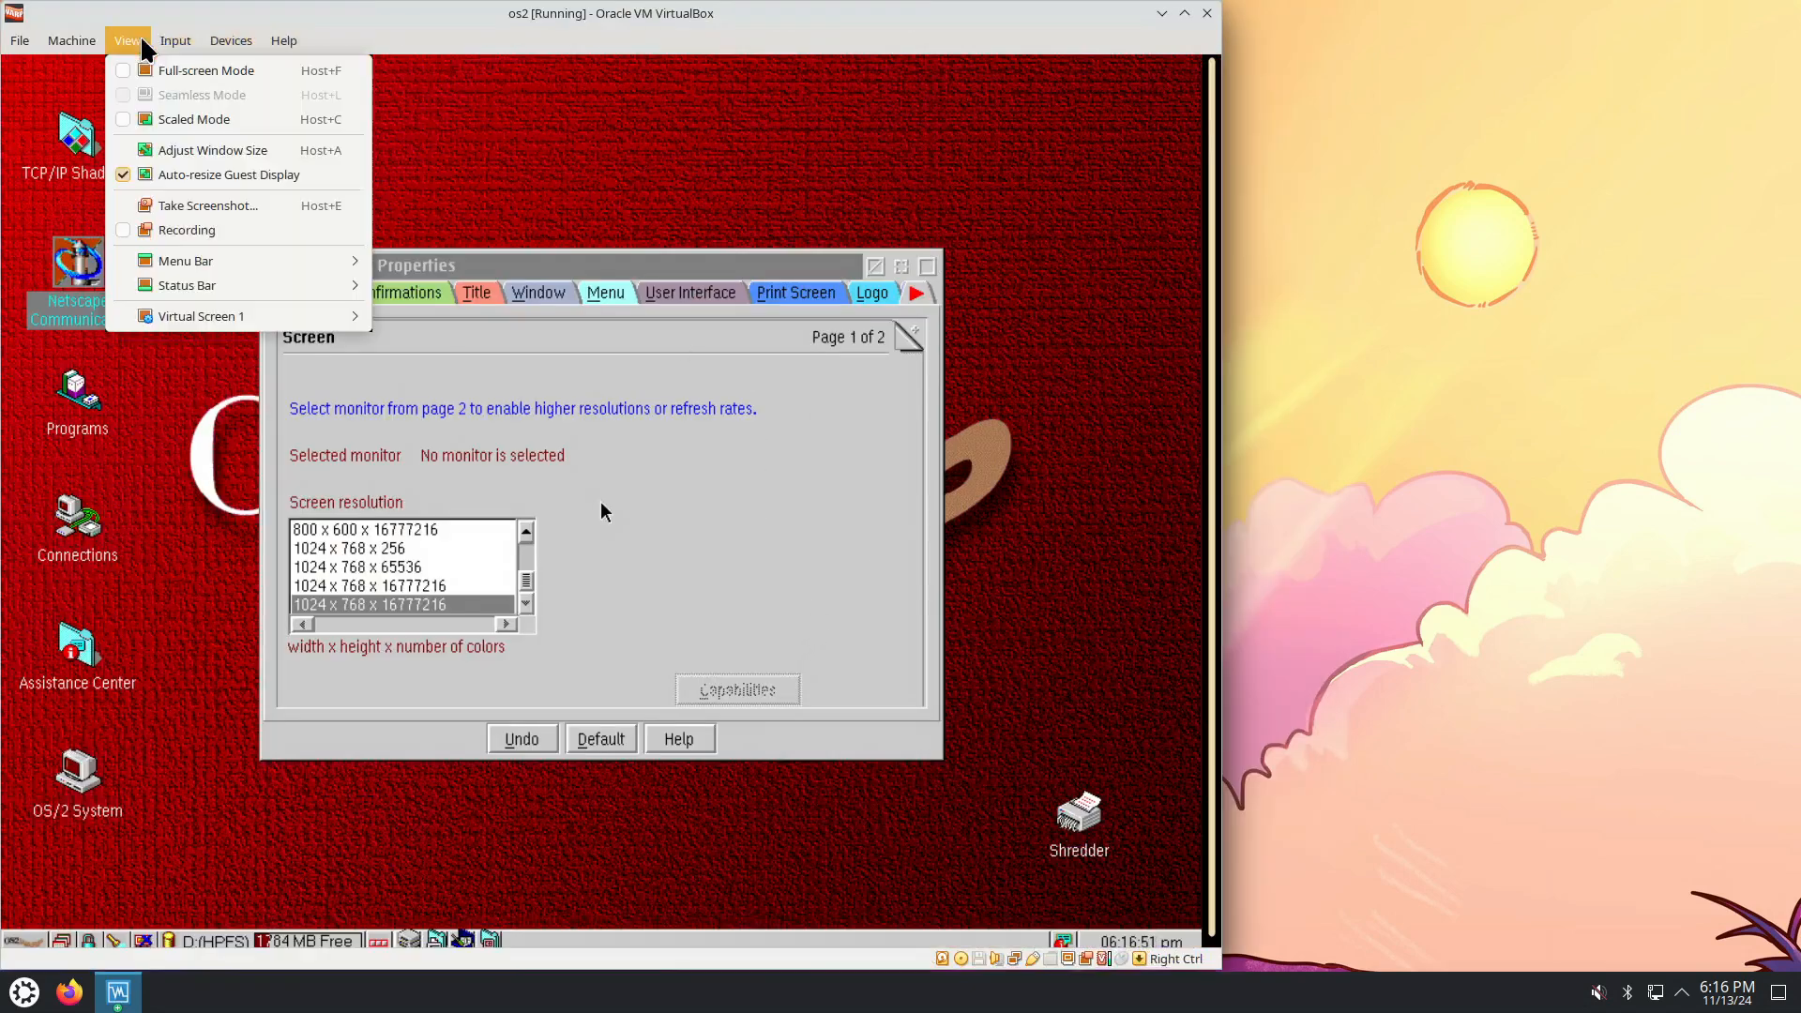
Switch the VM to full-screen and browse the System Properties Confirmations, Title and Window pages.
{"action": "left_click", "coordinate": [160, 67]}
{"action": "left_click", "coordinate": [589, 559]}
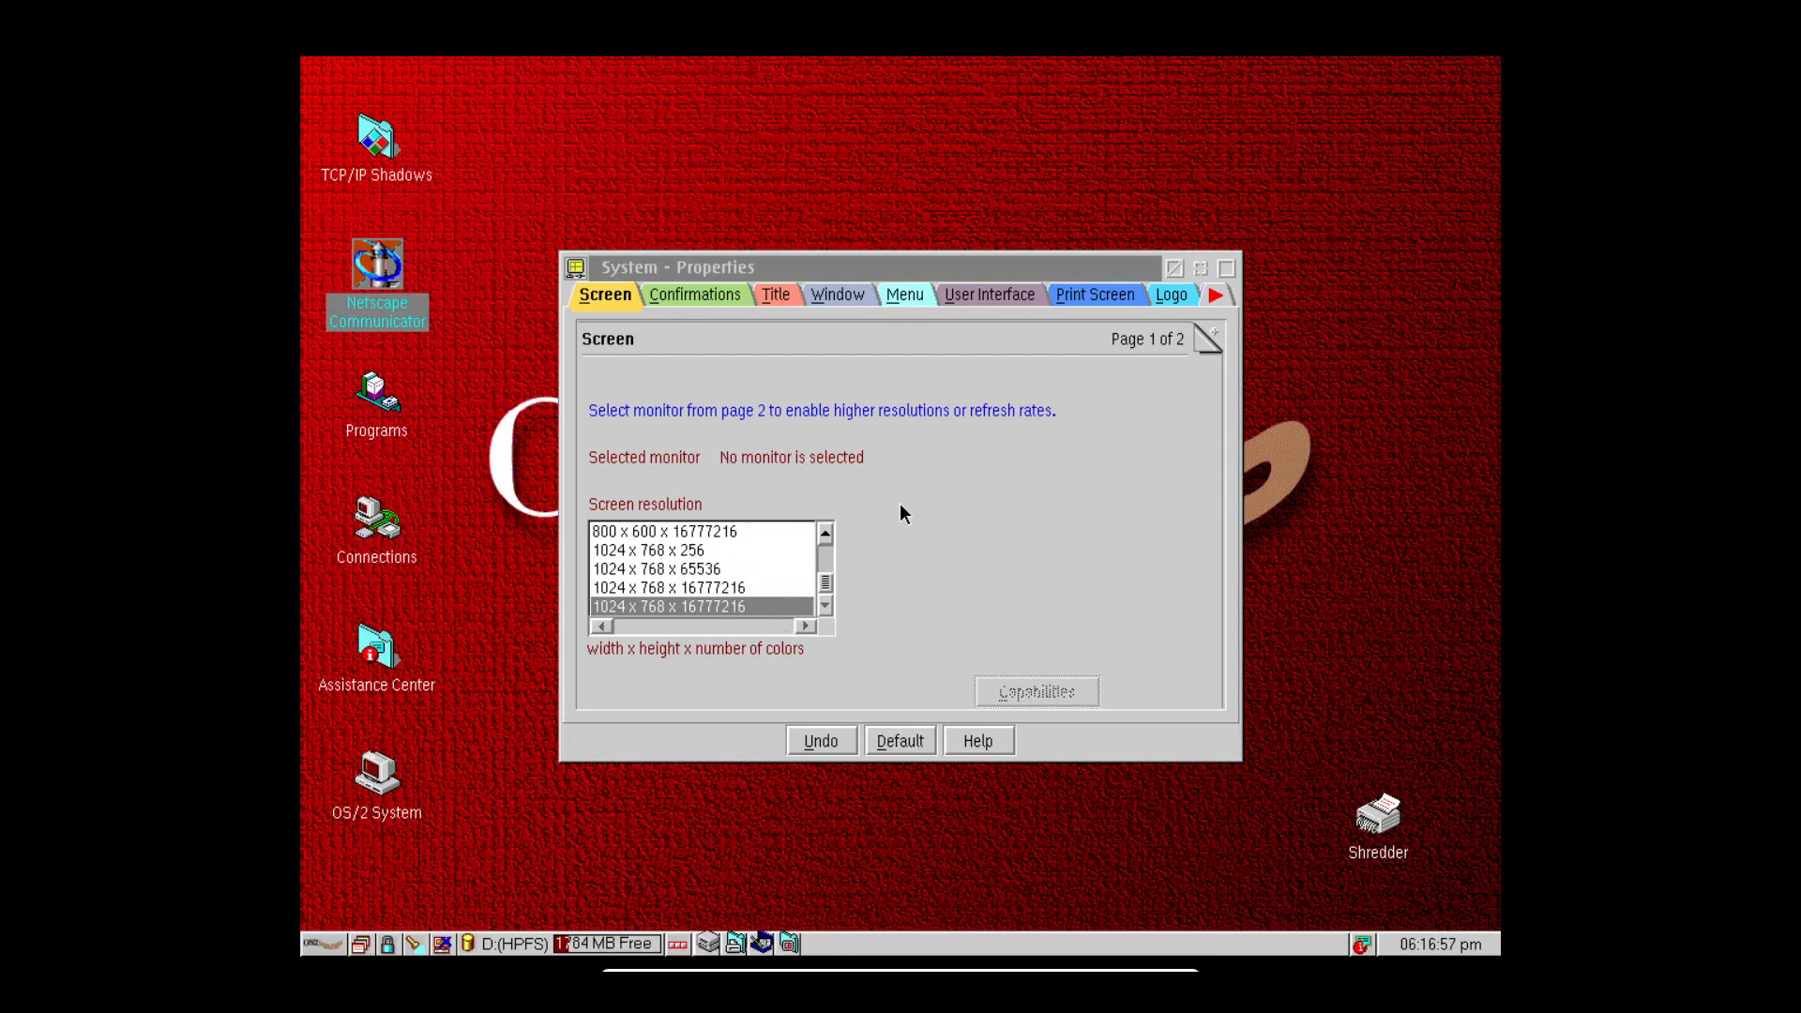
{"action": "left_click", "coordinate": [694, 299]}
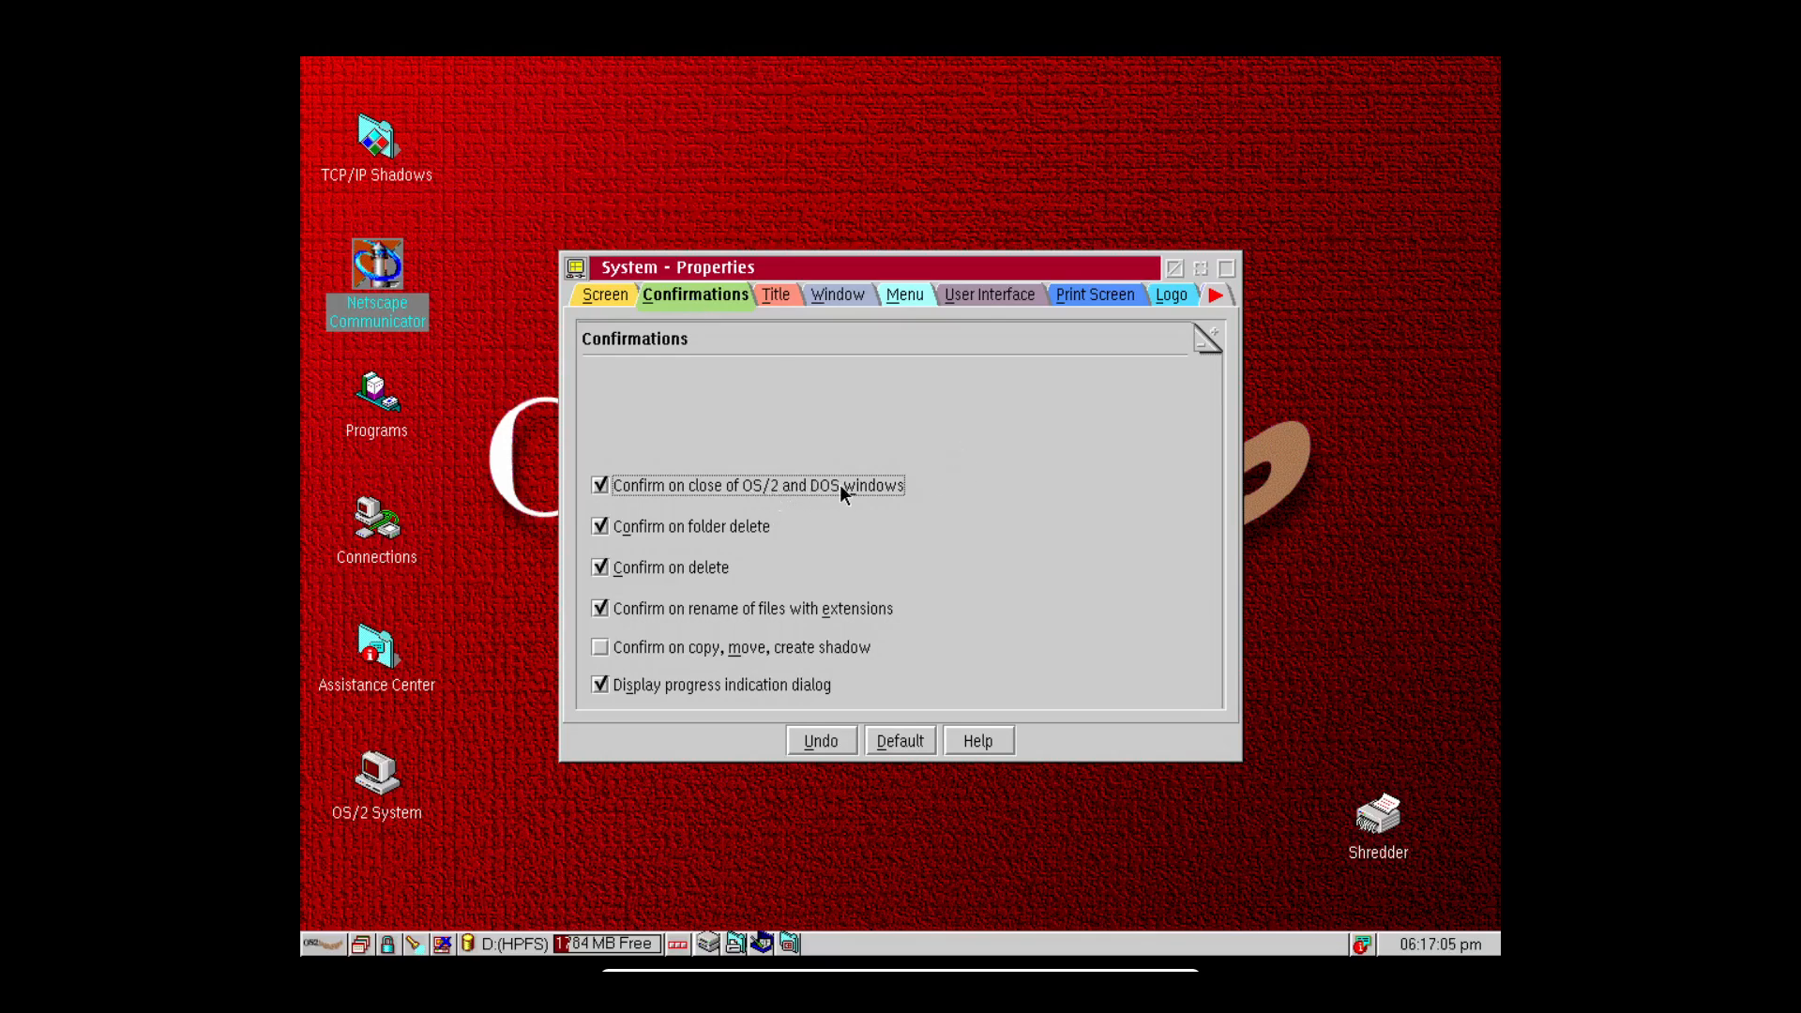
{"action": "left_click", "coordinate": [775, 297]}
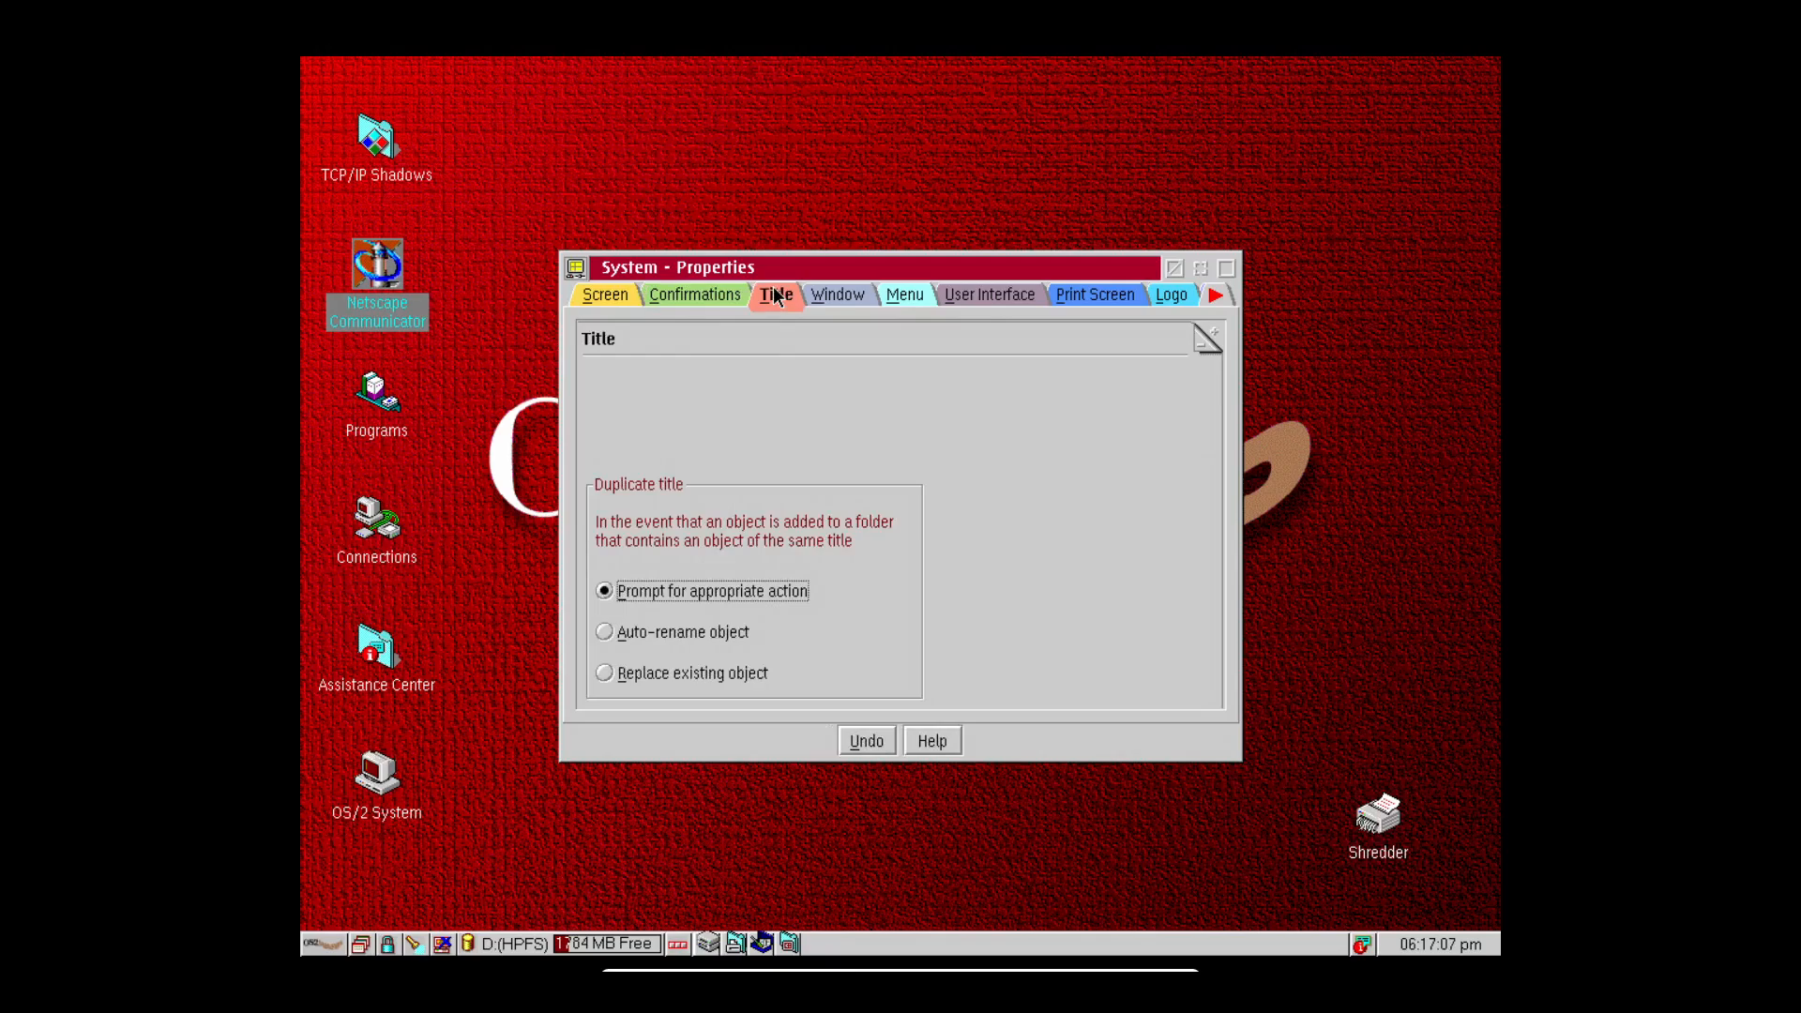
{"action": "left_click", "coordinate": [850, 297]}
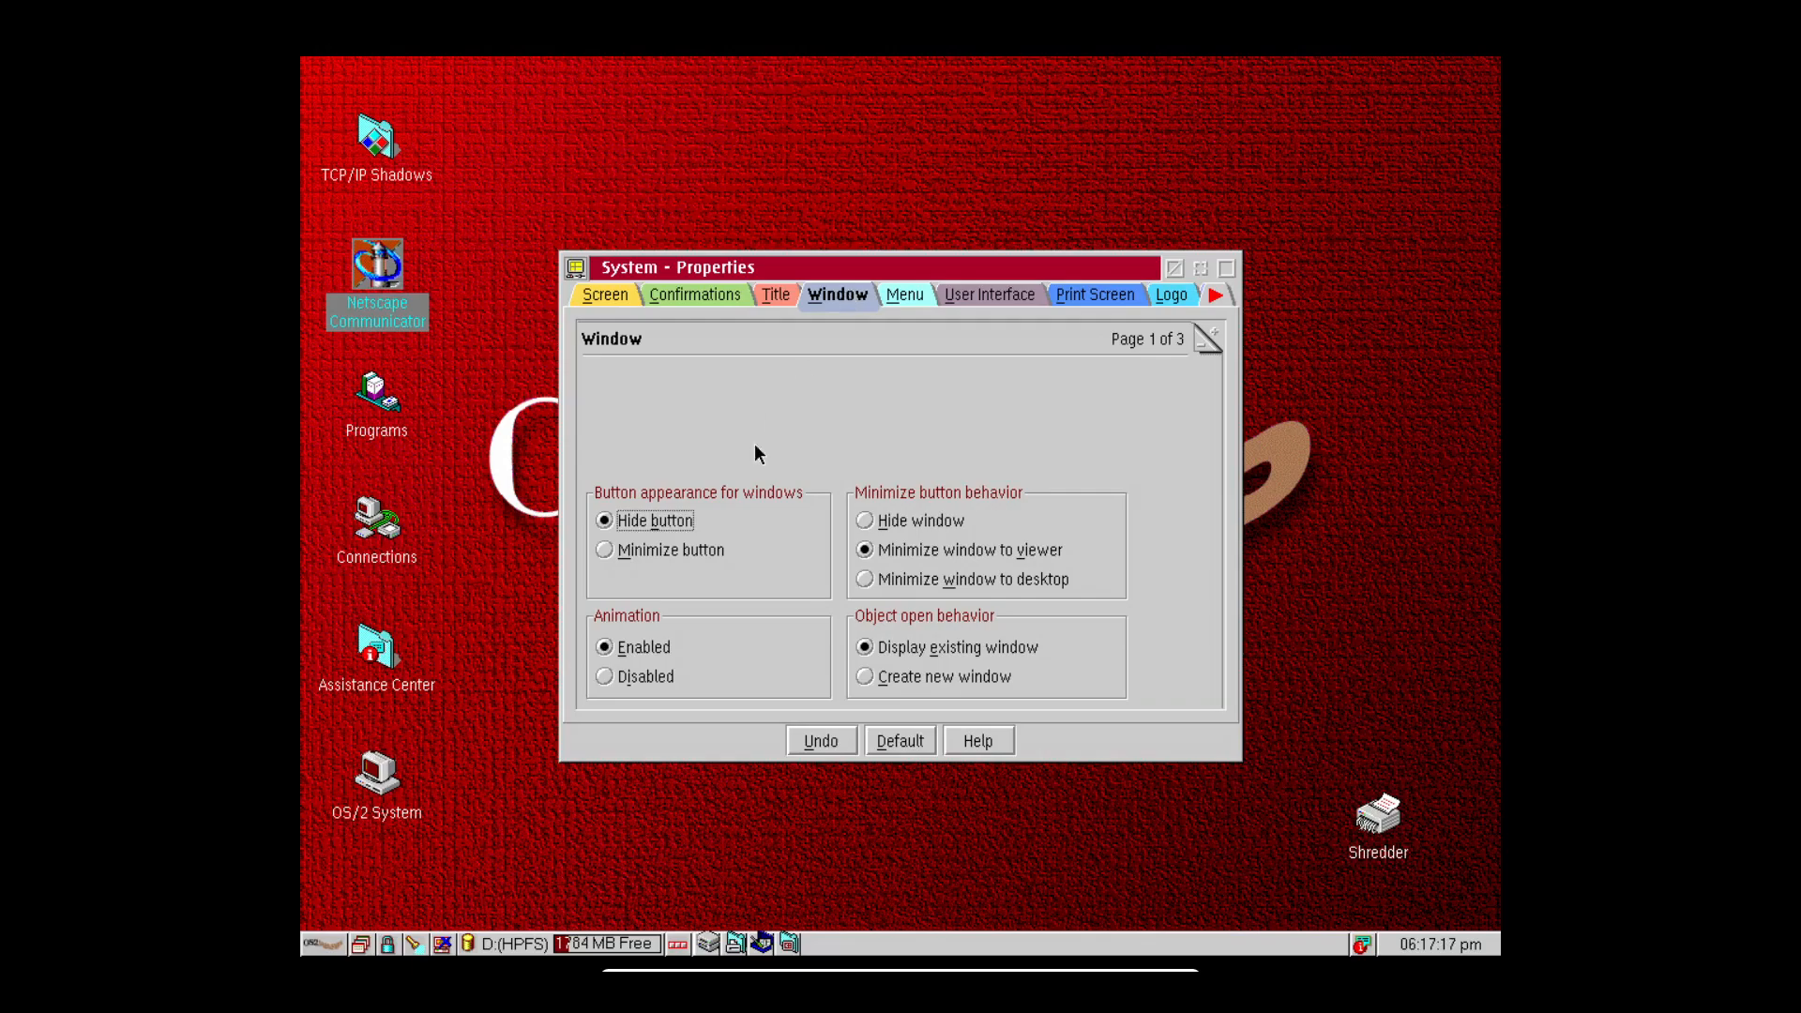
Toggle the window button between minimize and hide, then view the Menu, User Interface, Print Screen, Logo and Icon pages.
{"action": "left_click", "coordinate": [700, 550]}
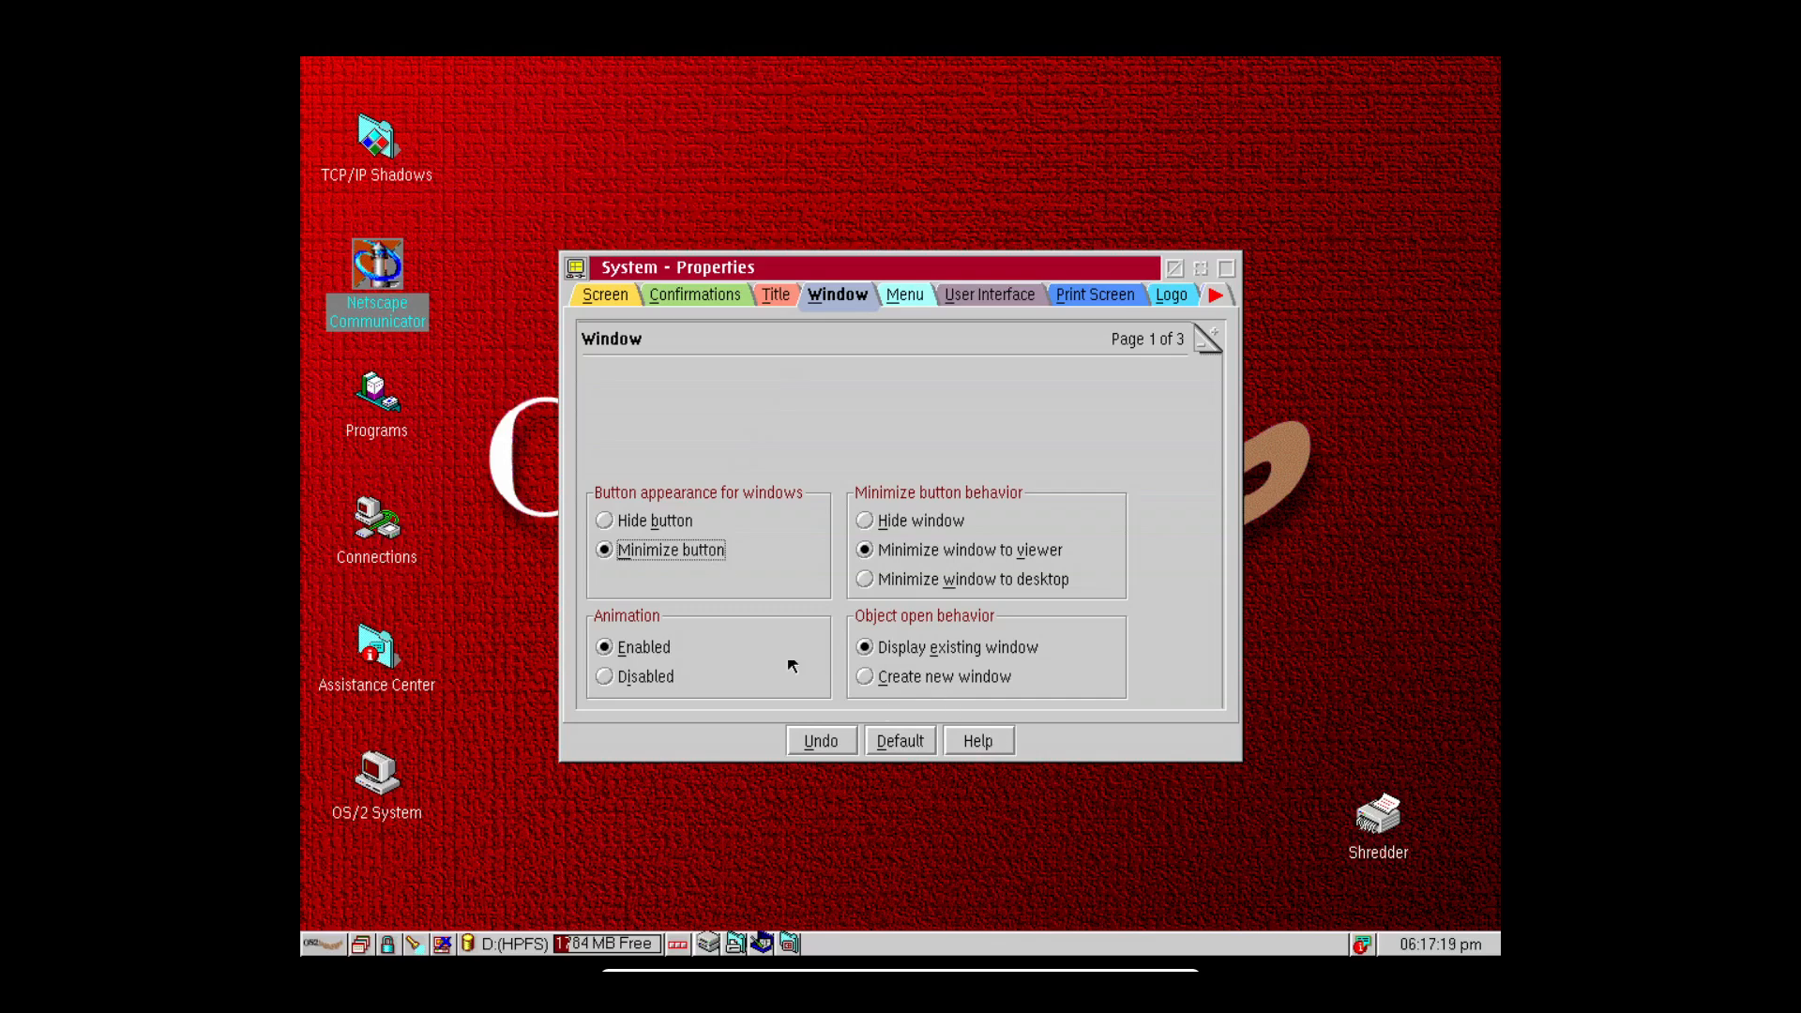
{"action": "left_click", "coordinate": [676, 520]}
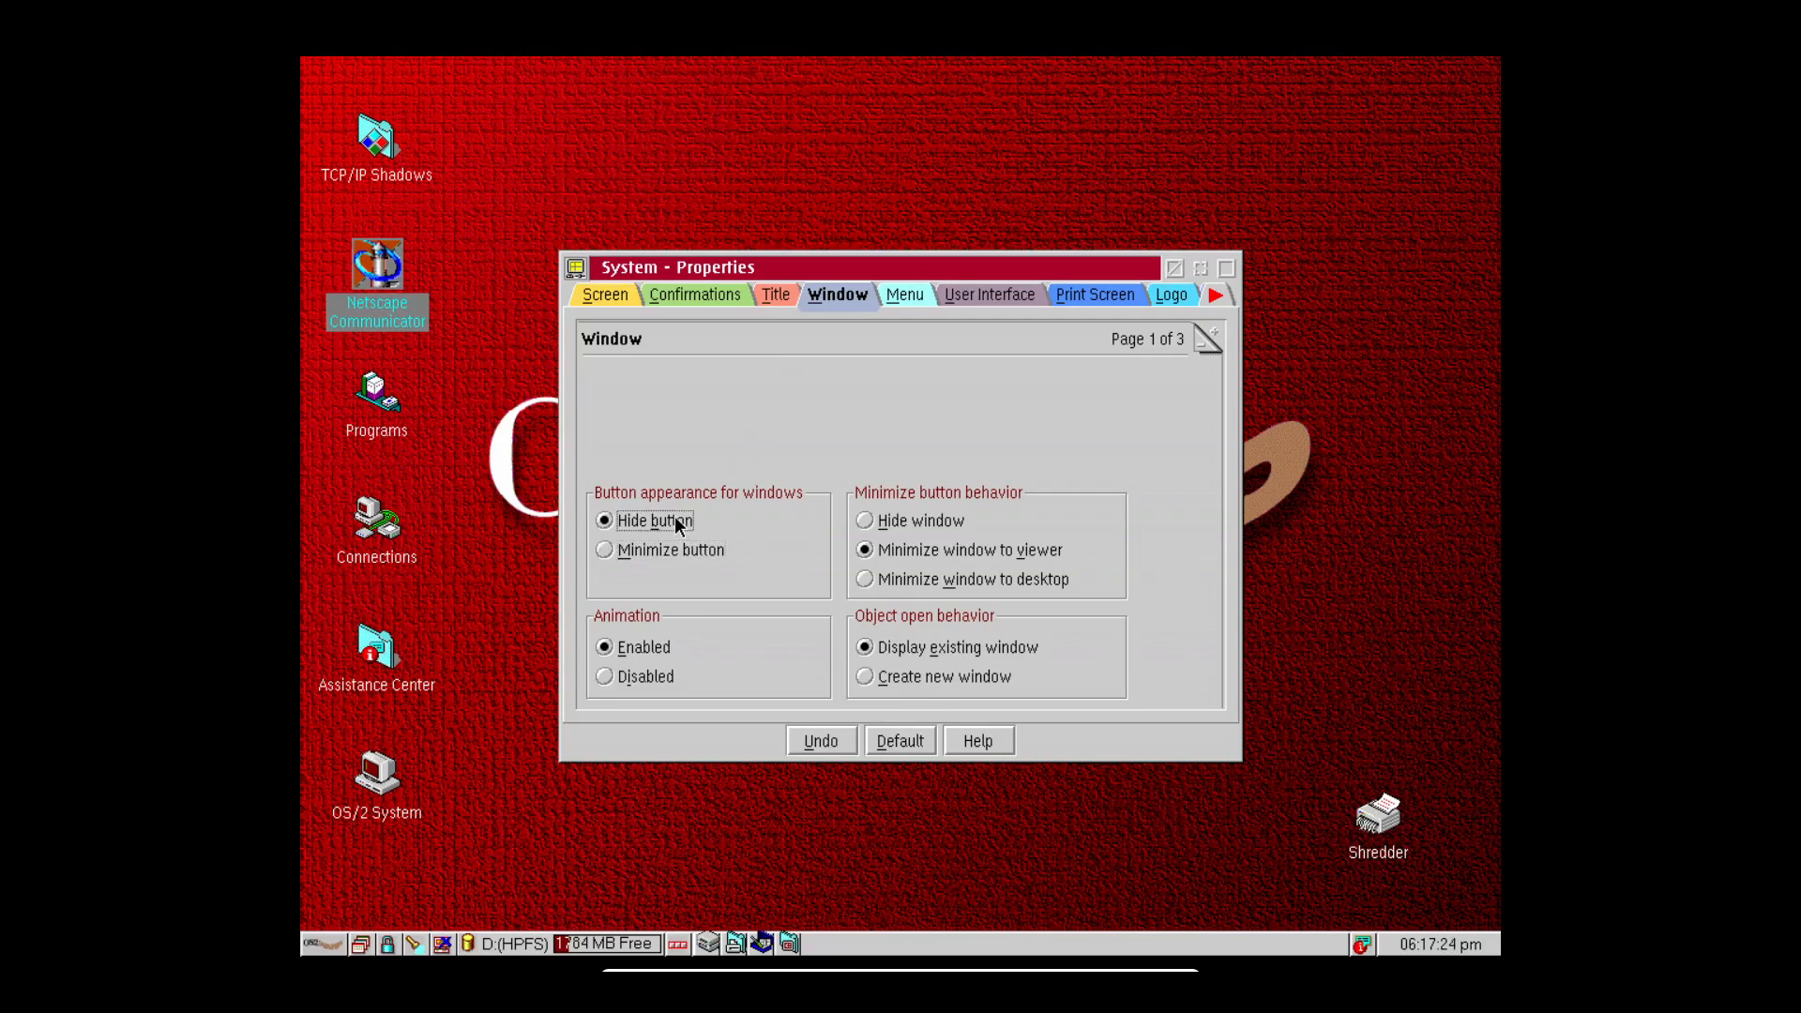
{"action": "left_click", "coordinate": [893, 306]}
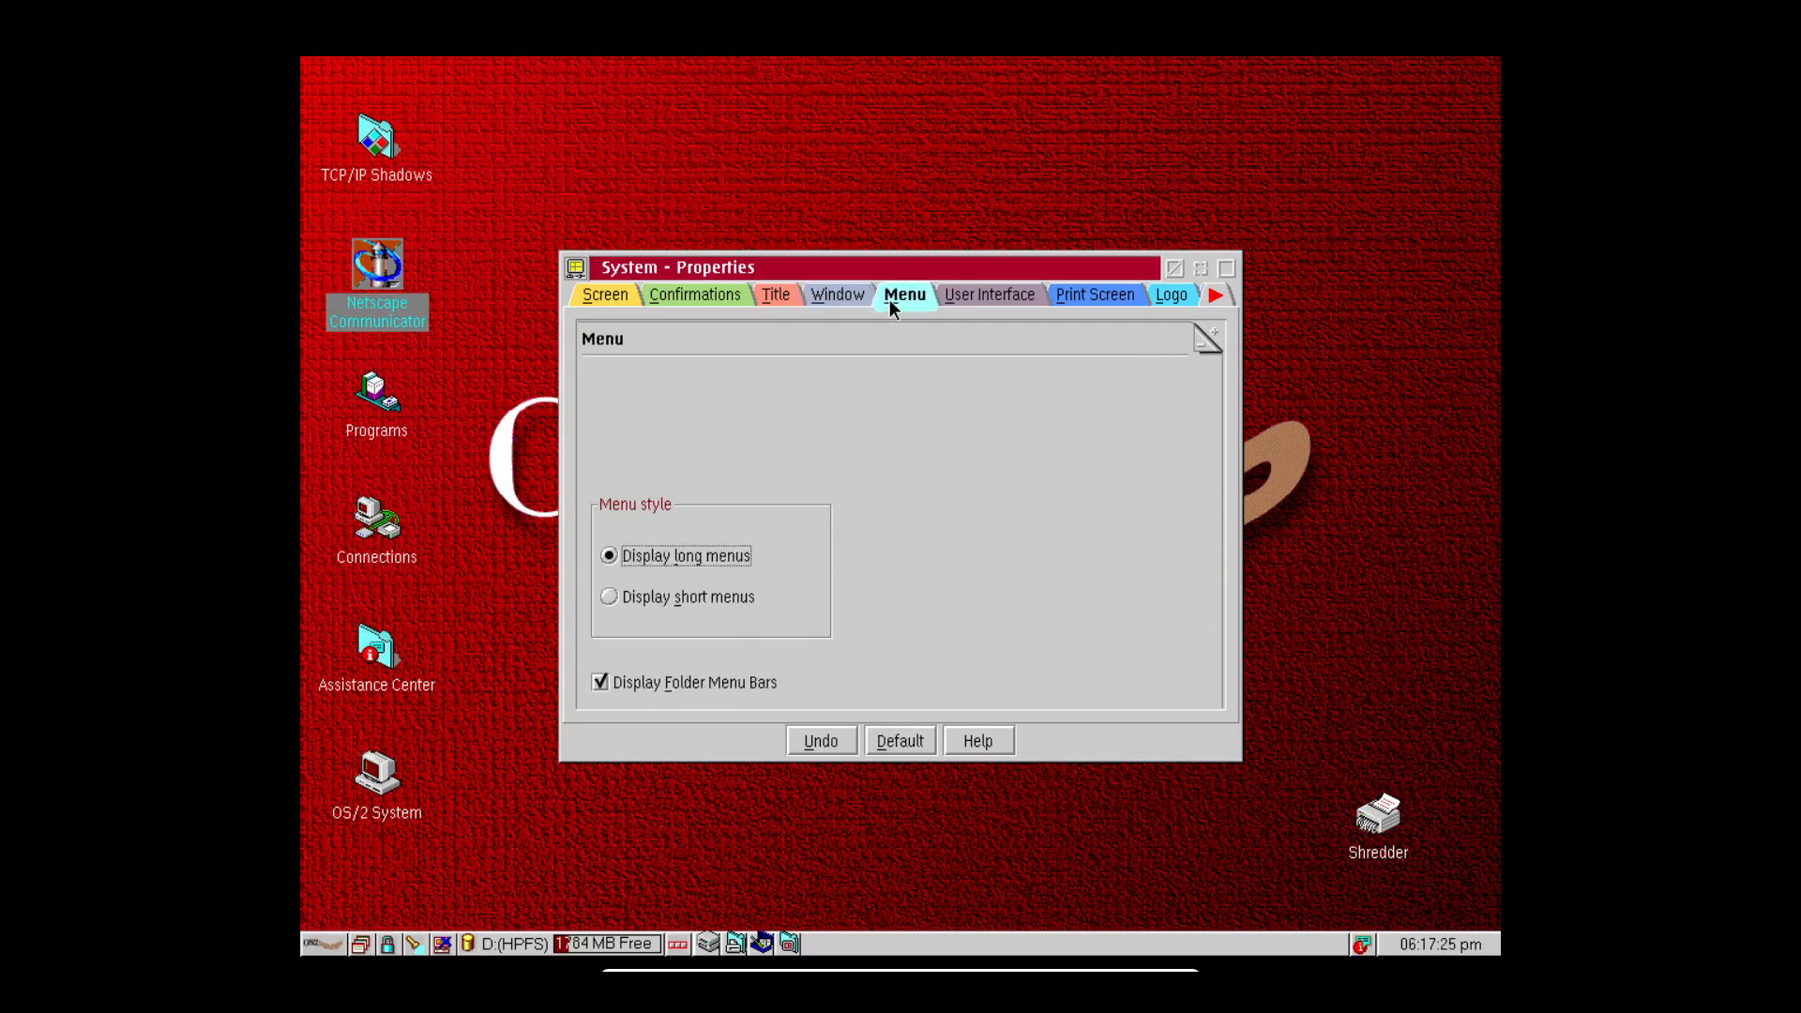
{"action": "left_click", "coordinate": [965, 296]}
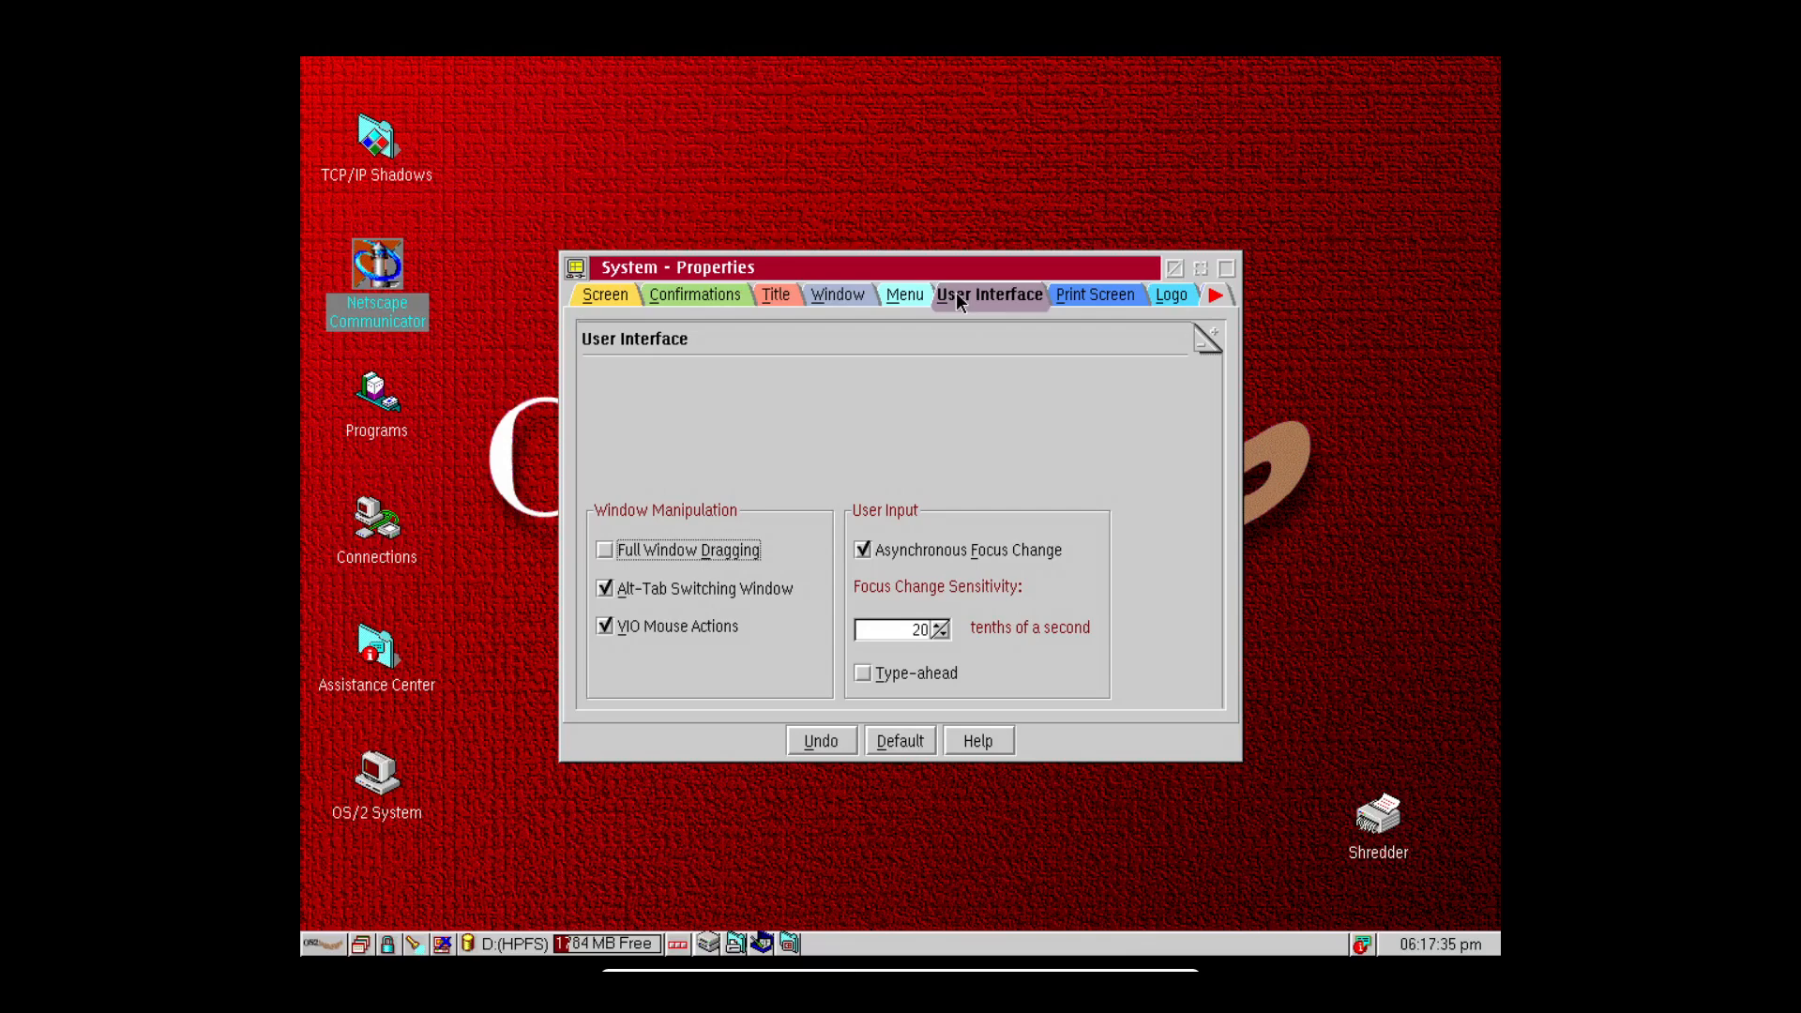
{"action": "left_click", "coordinate": [1079, 294]}
{"action": "left_click", "coordinate": [1175, 296]}
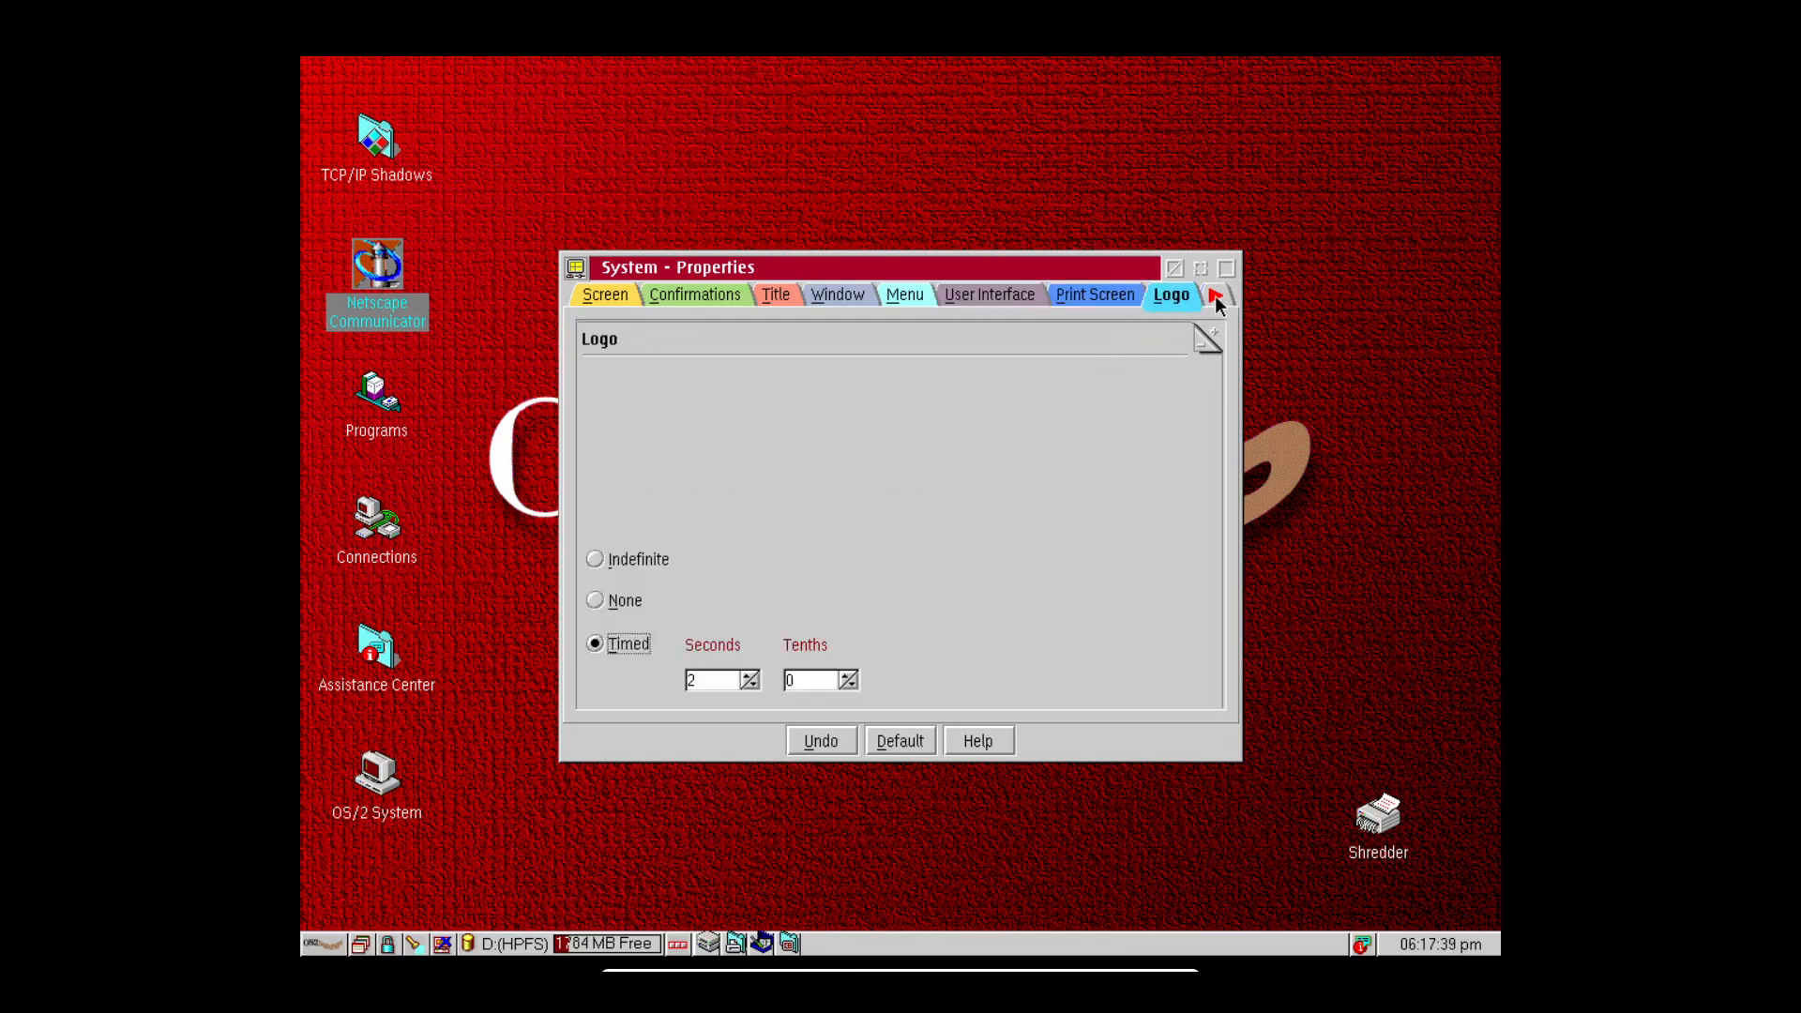
{"action": "left_click", "coordinate": [1215, 295]}
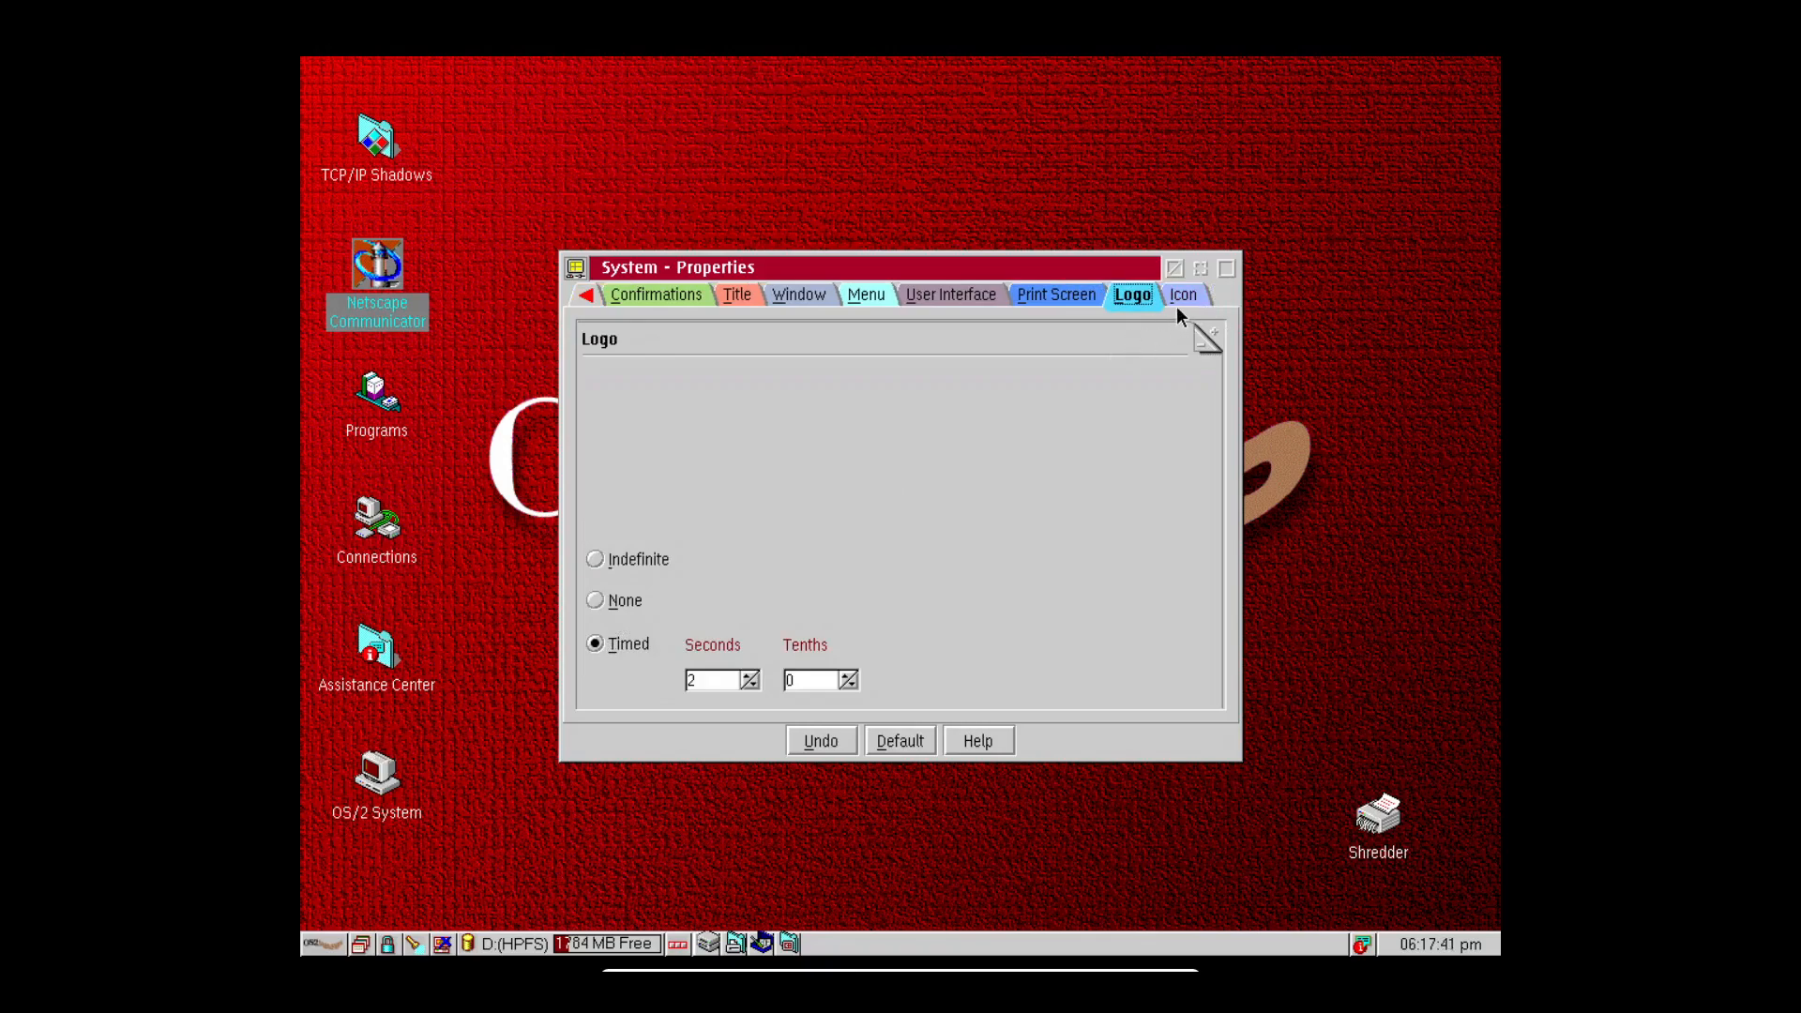
{"action": "left_click", "coordinate": [1183, 296]}
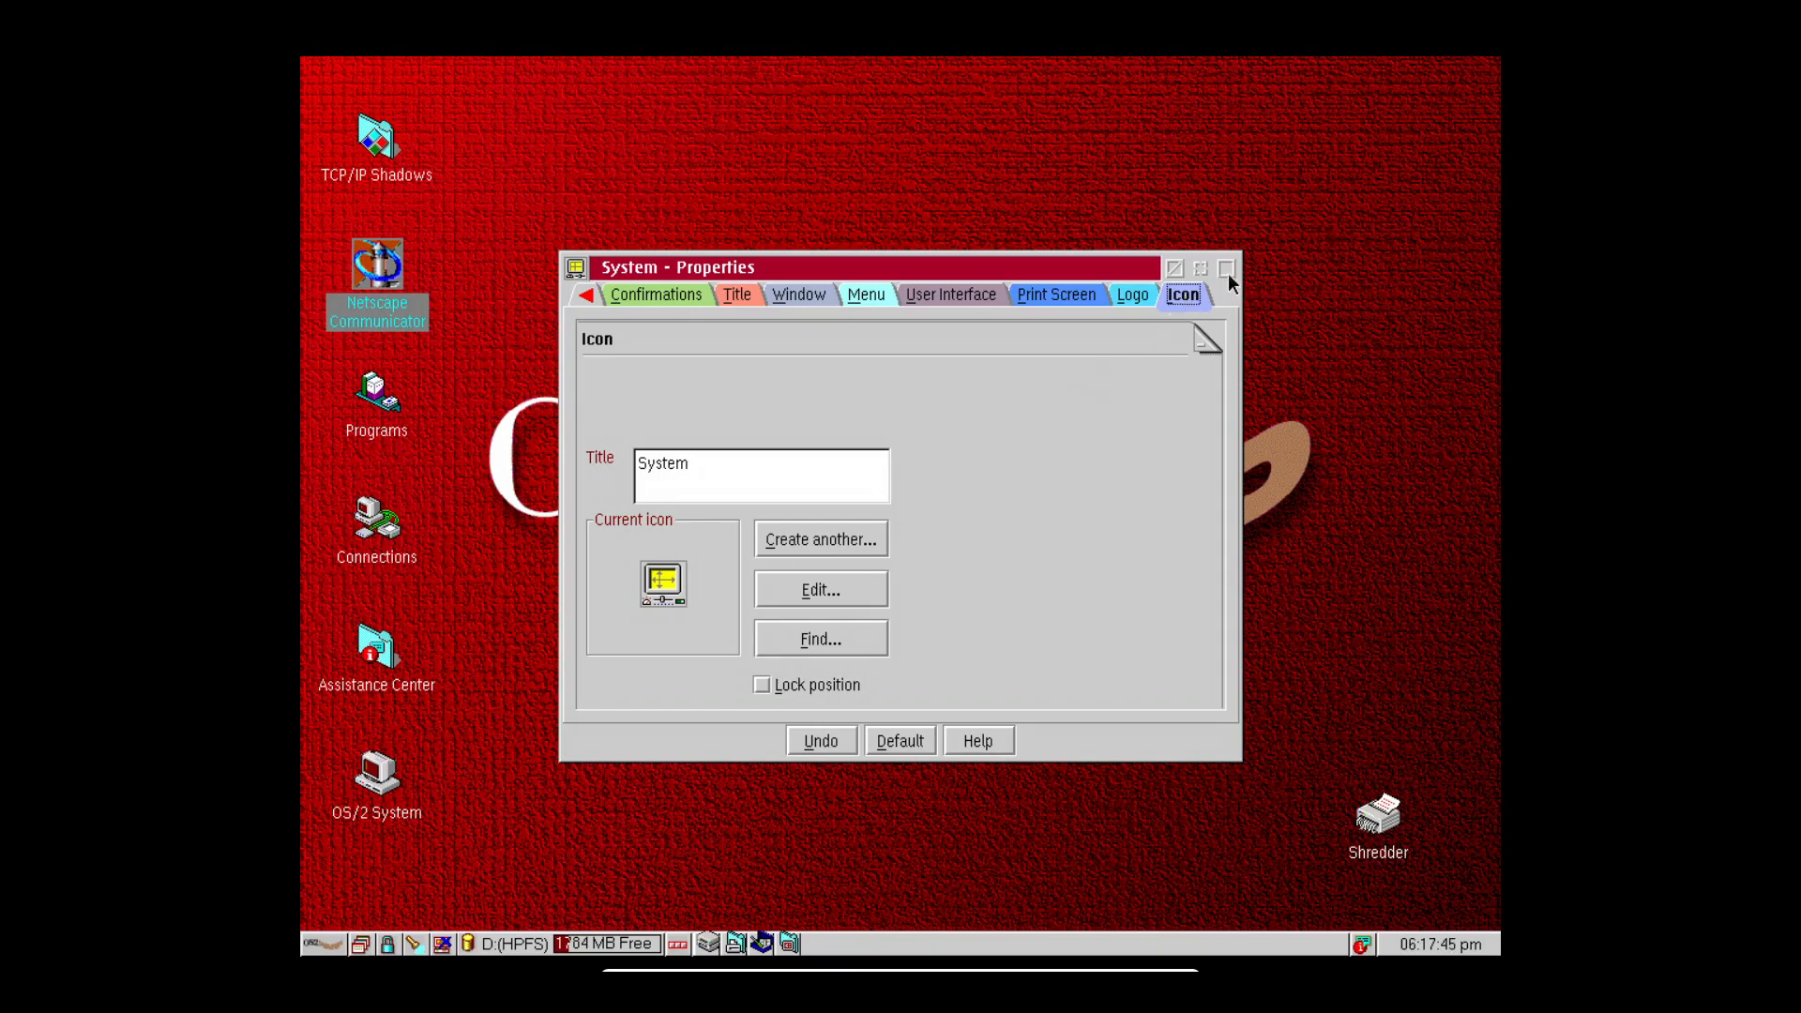
Move System Properties up-left, maximize and restore it twice, then minimize it.
{"action": "left_click_drag", "start_coordinate": [891, 269], "coordinate": [810, 143]}
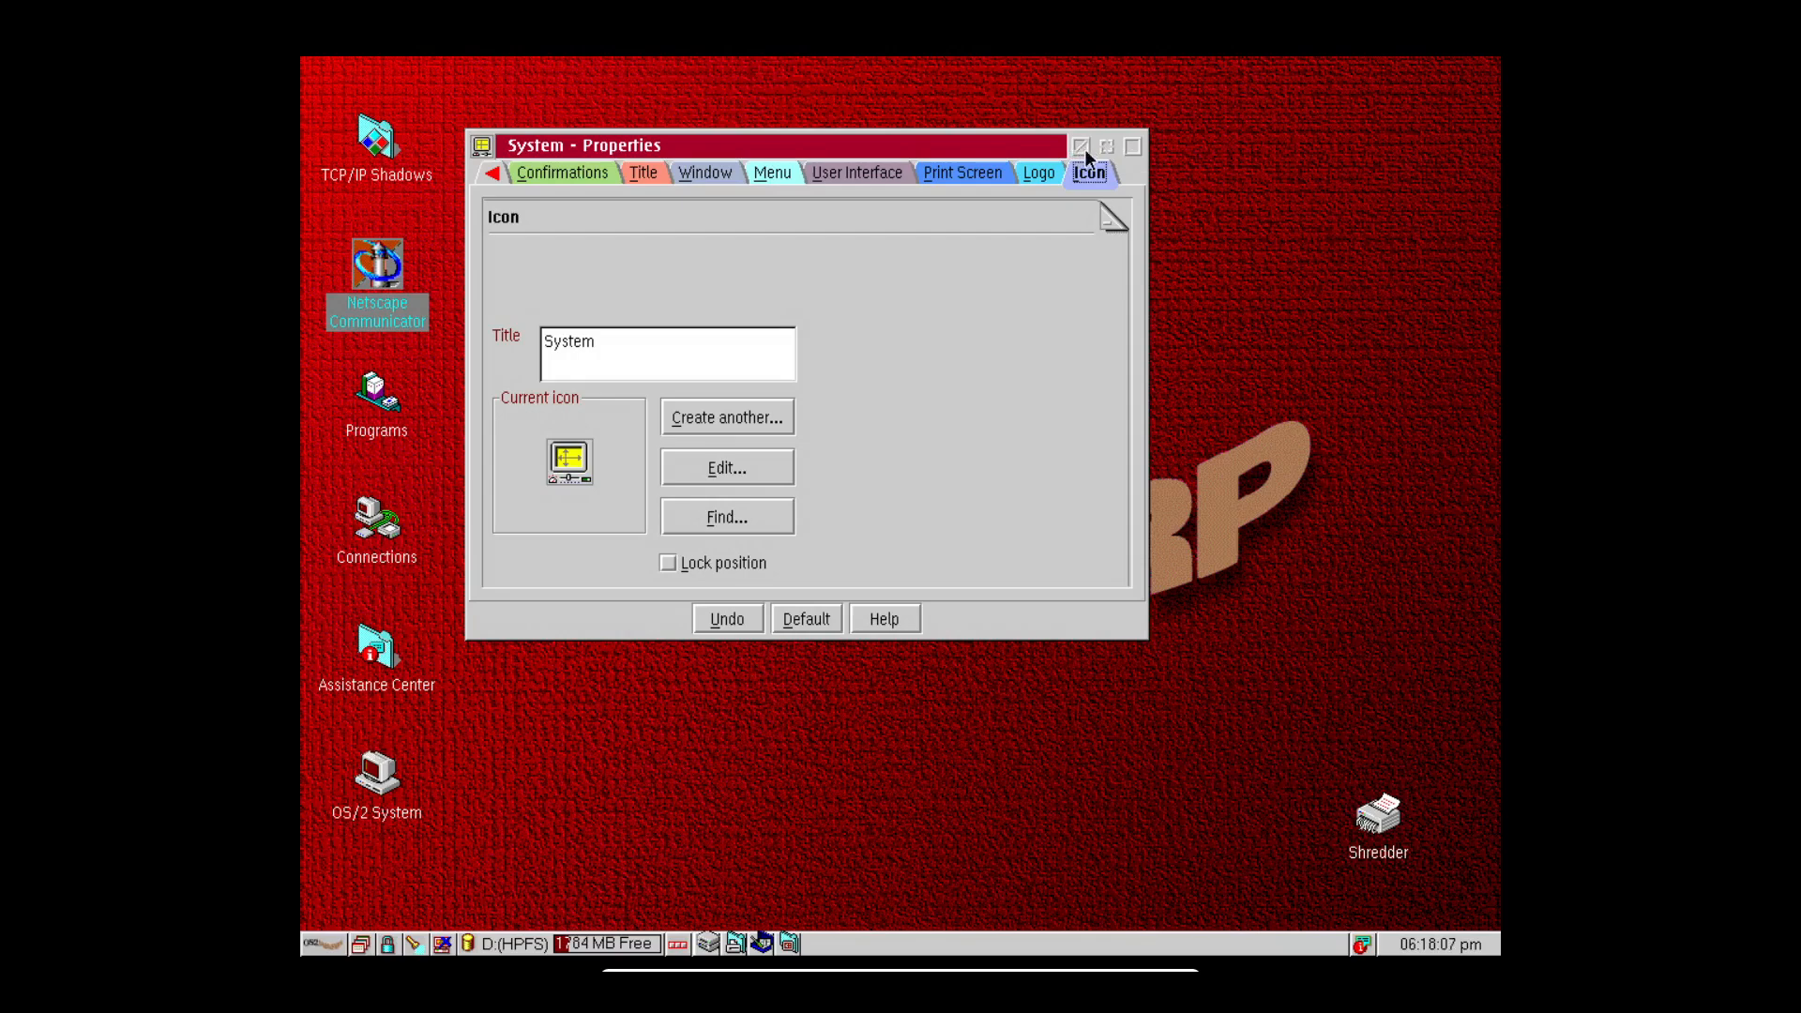
{"action": "left_click", "coordinate": [1133, 147]}
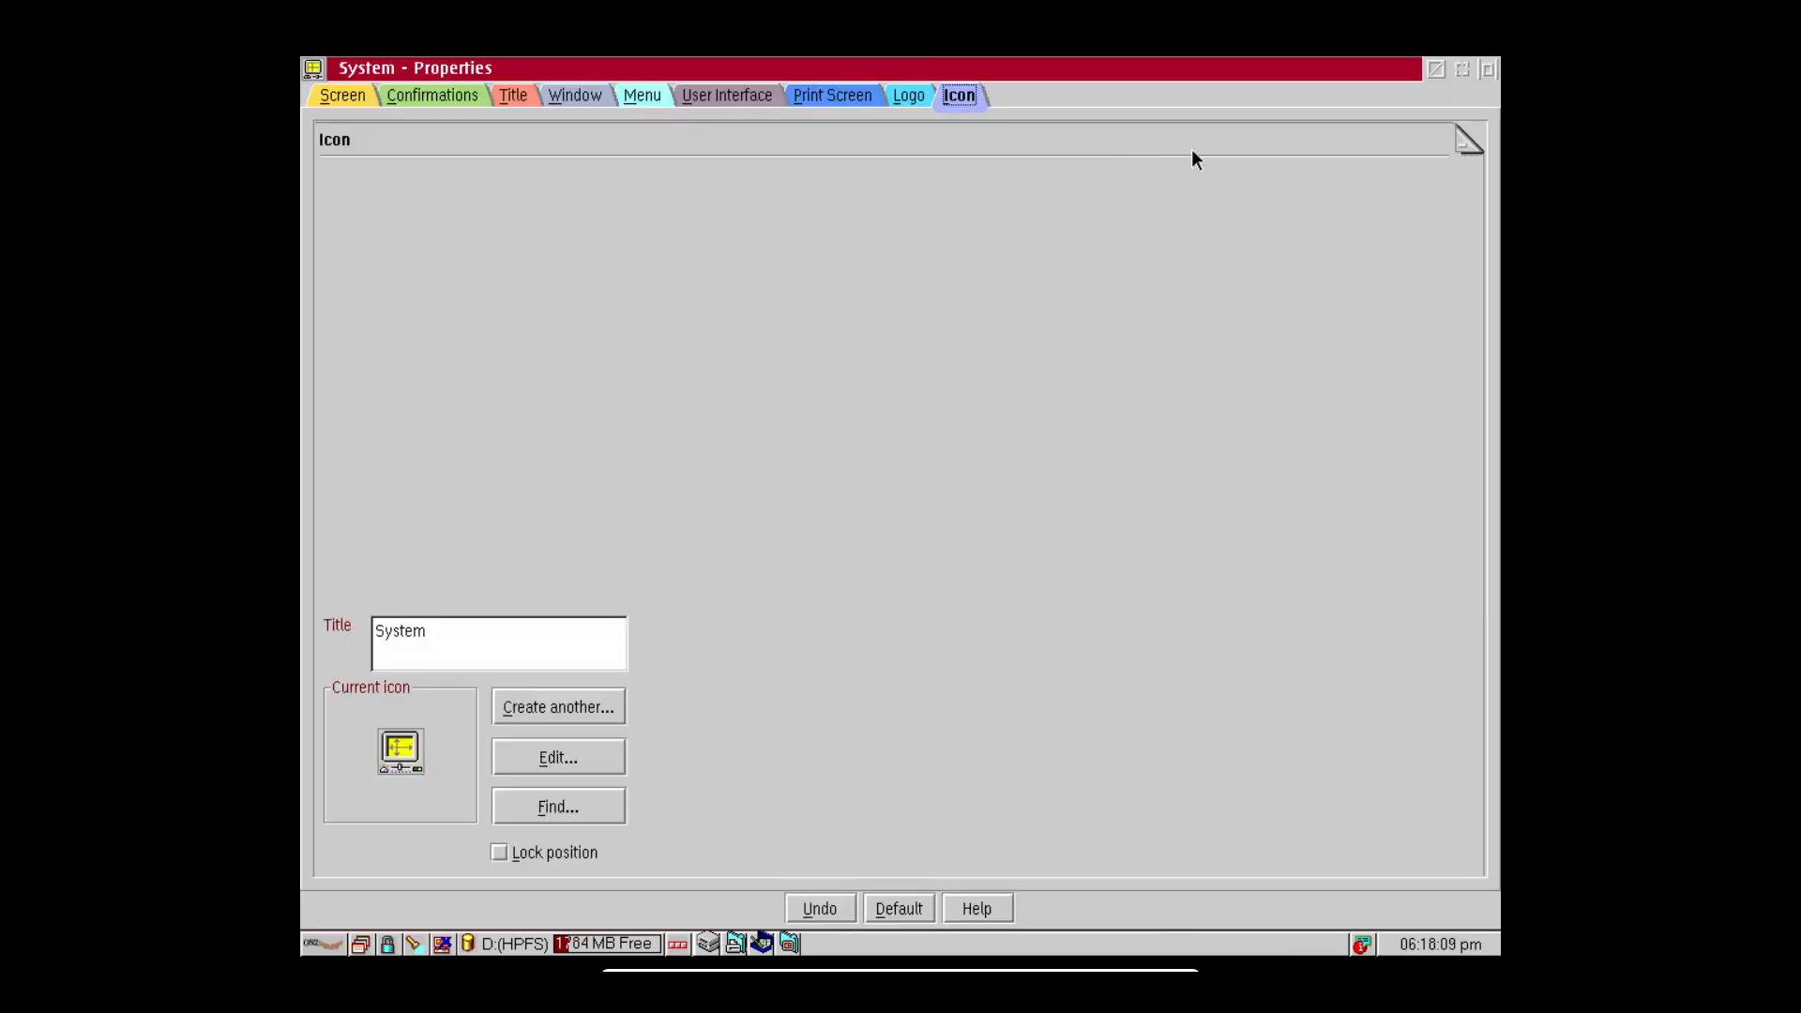
{"action": "left_click", "coordinate": [1490, 70]}
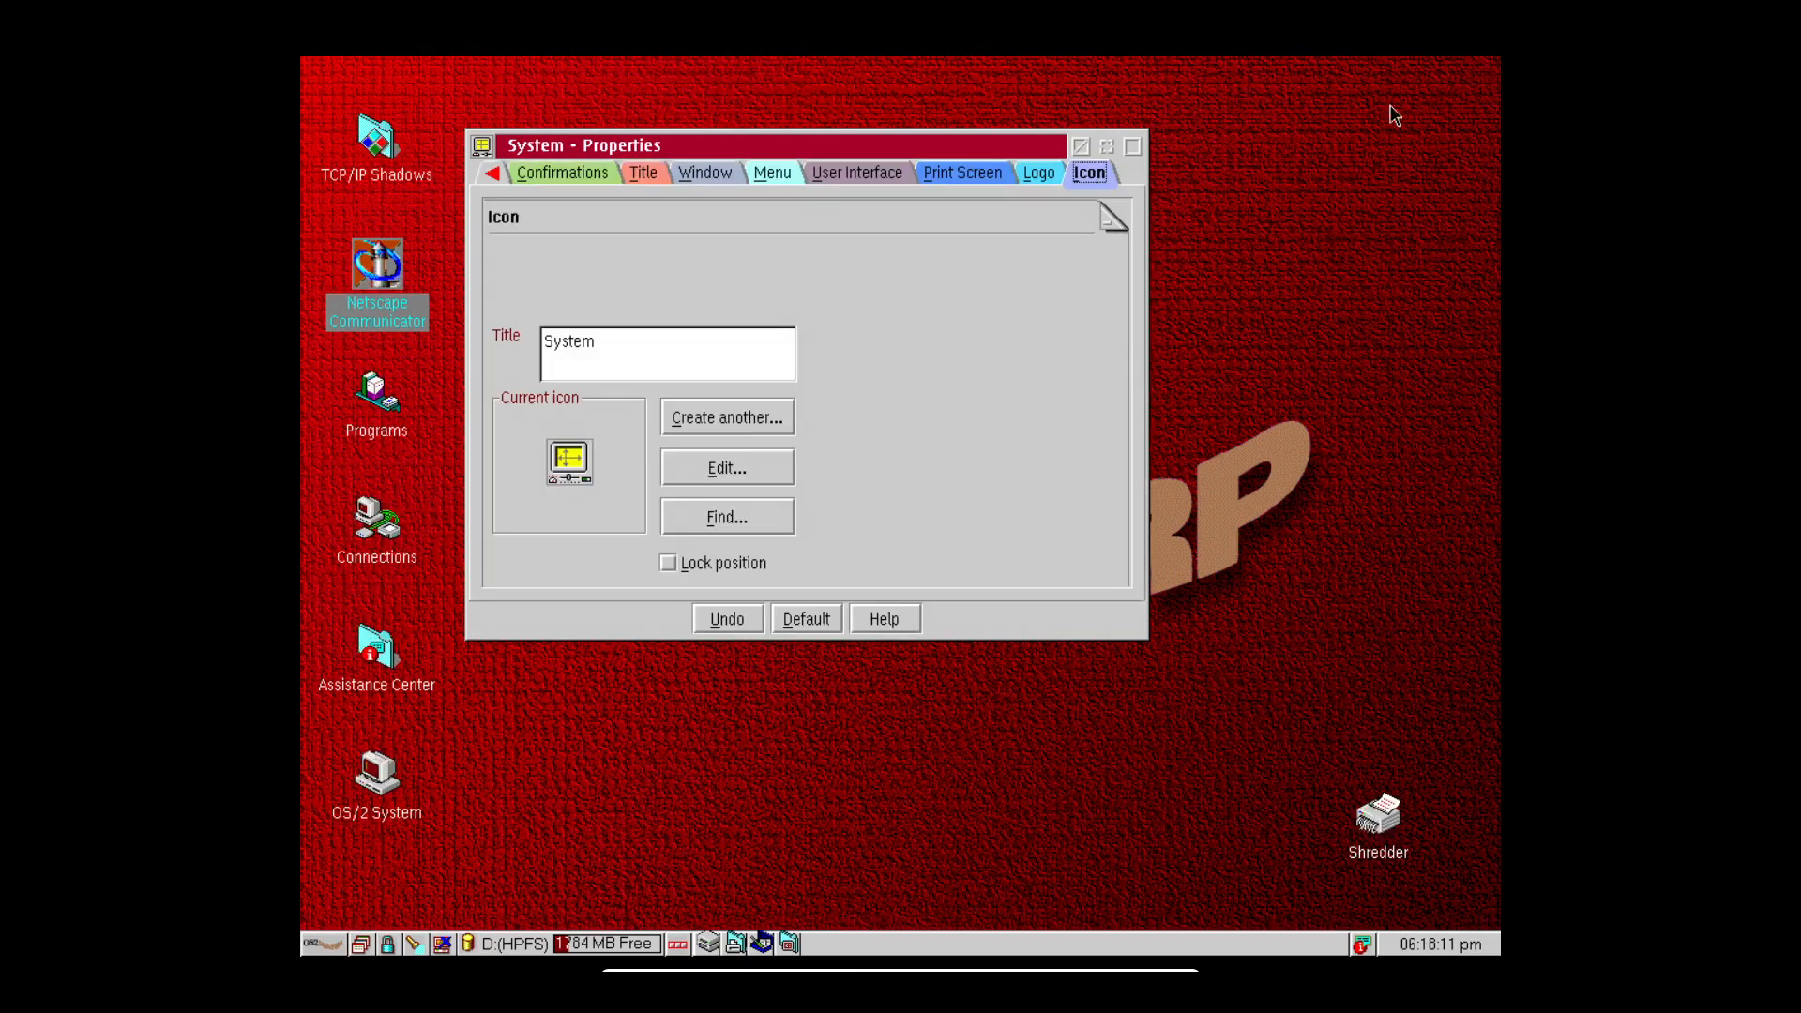
{"action": "left_click", "coordinate": [1132, 148]}
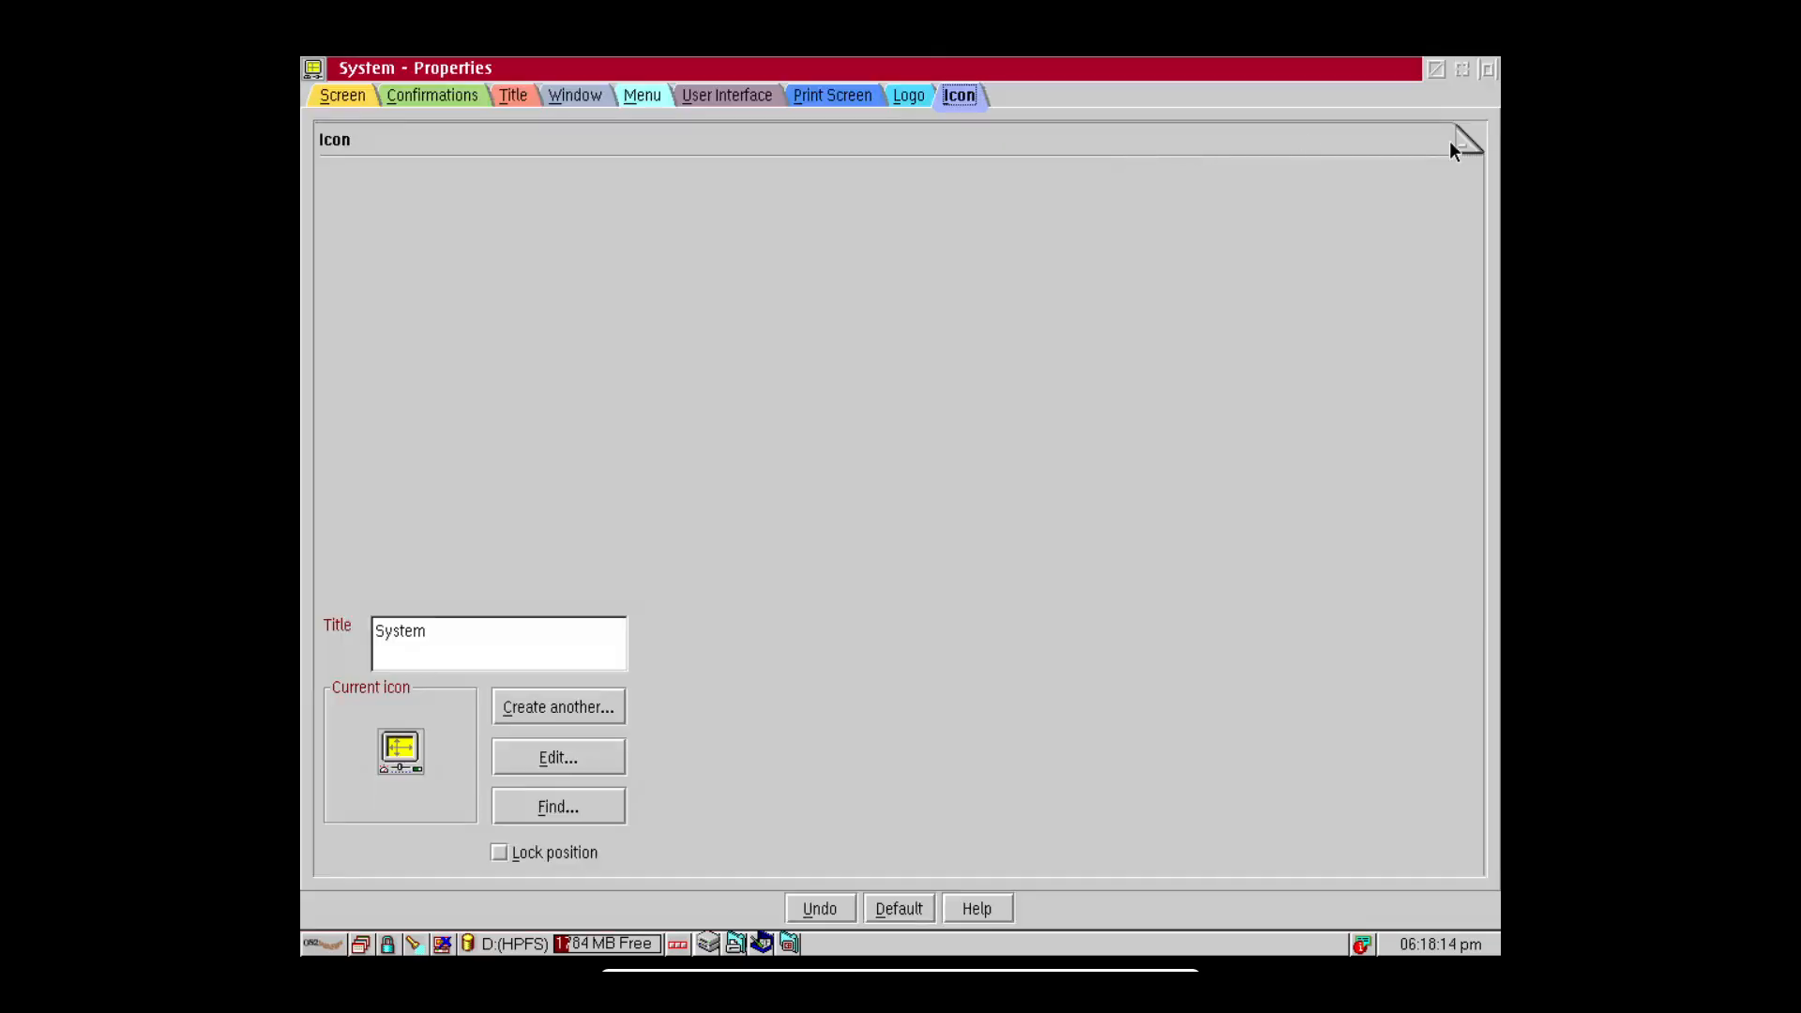
{"action": "left_click", "coordinate": [1490, 71]}
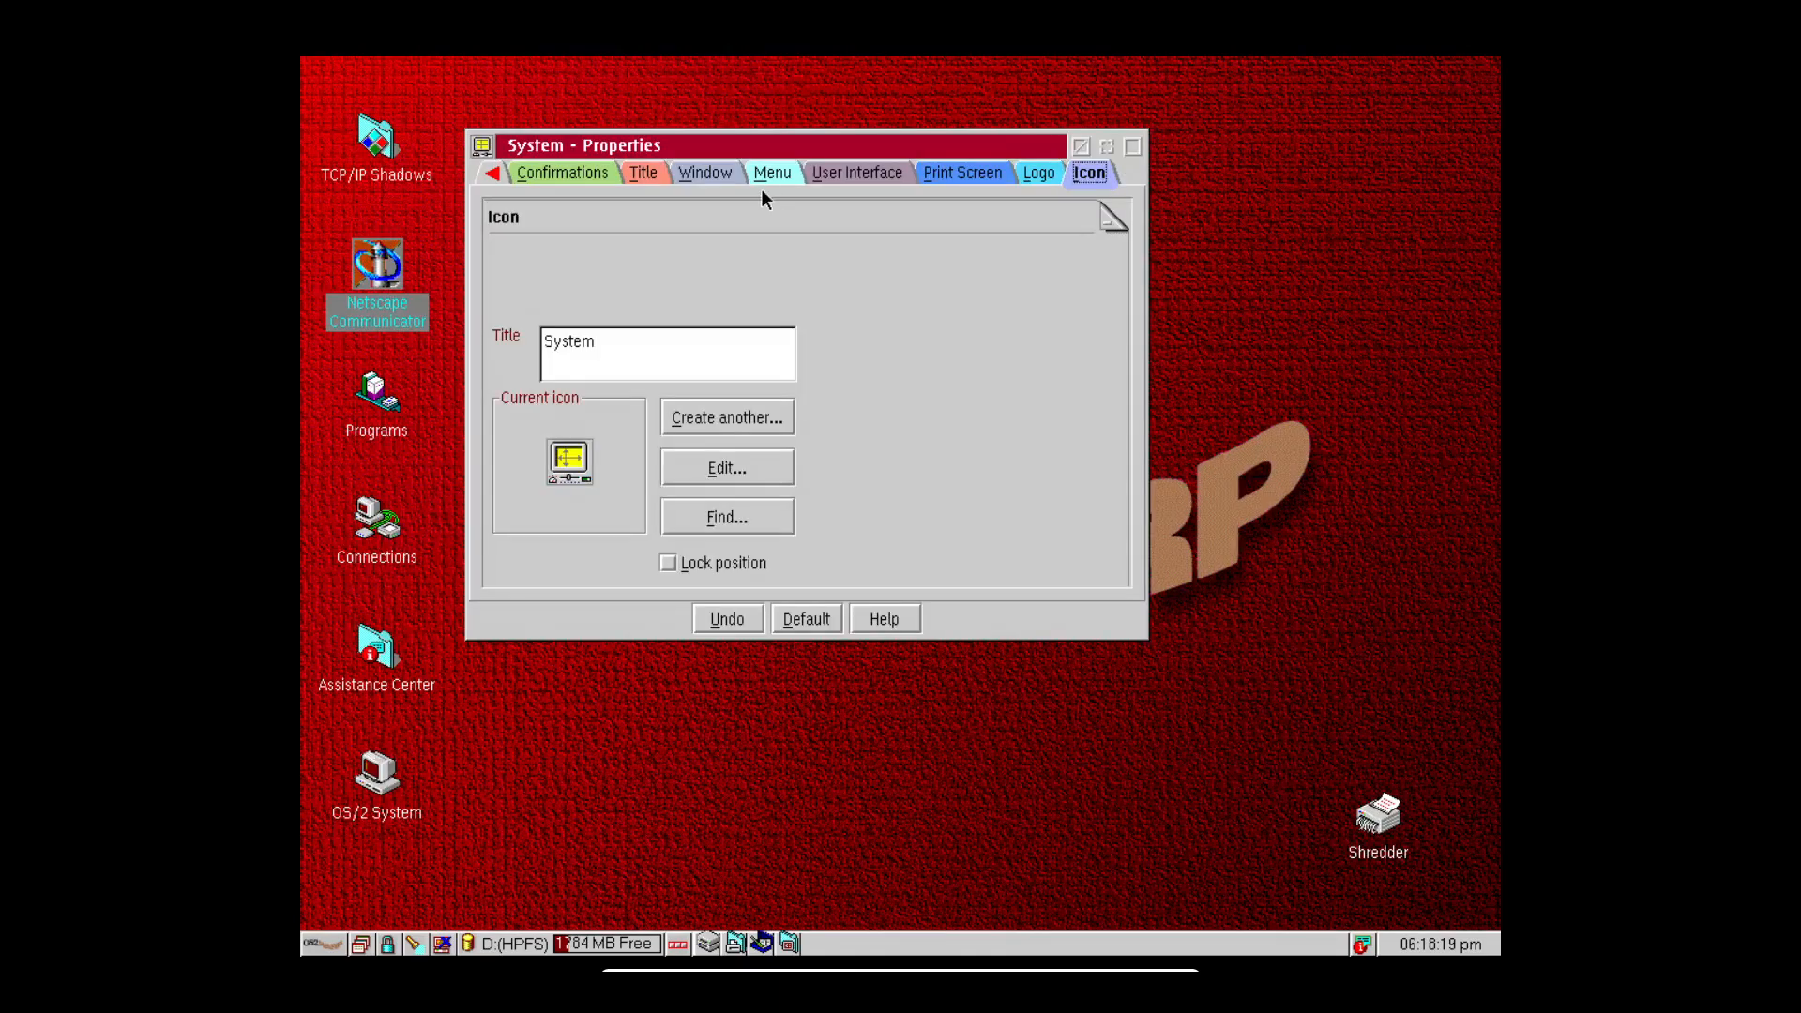
{"action": "left_click", "coordinate": [1081, 147]}
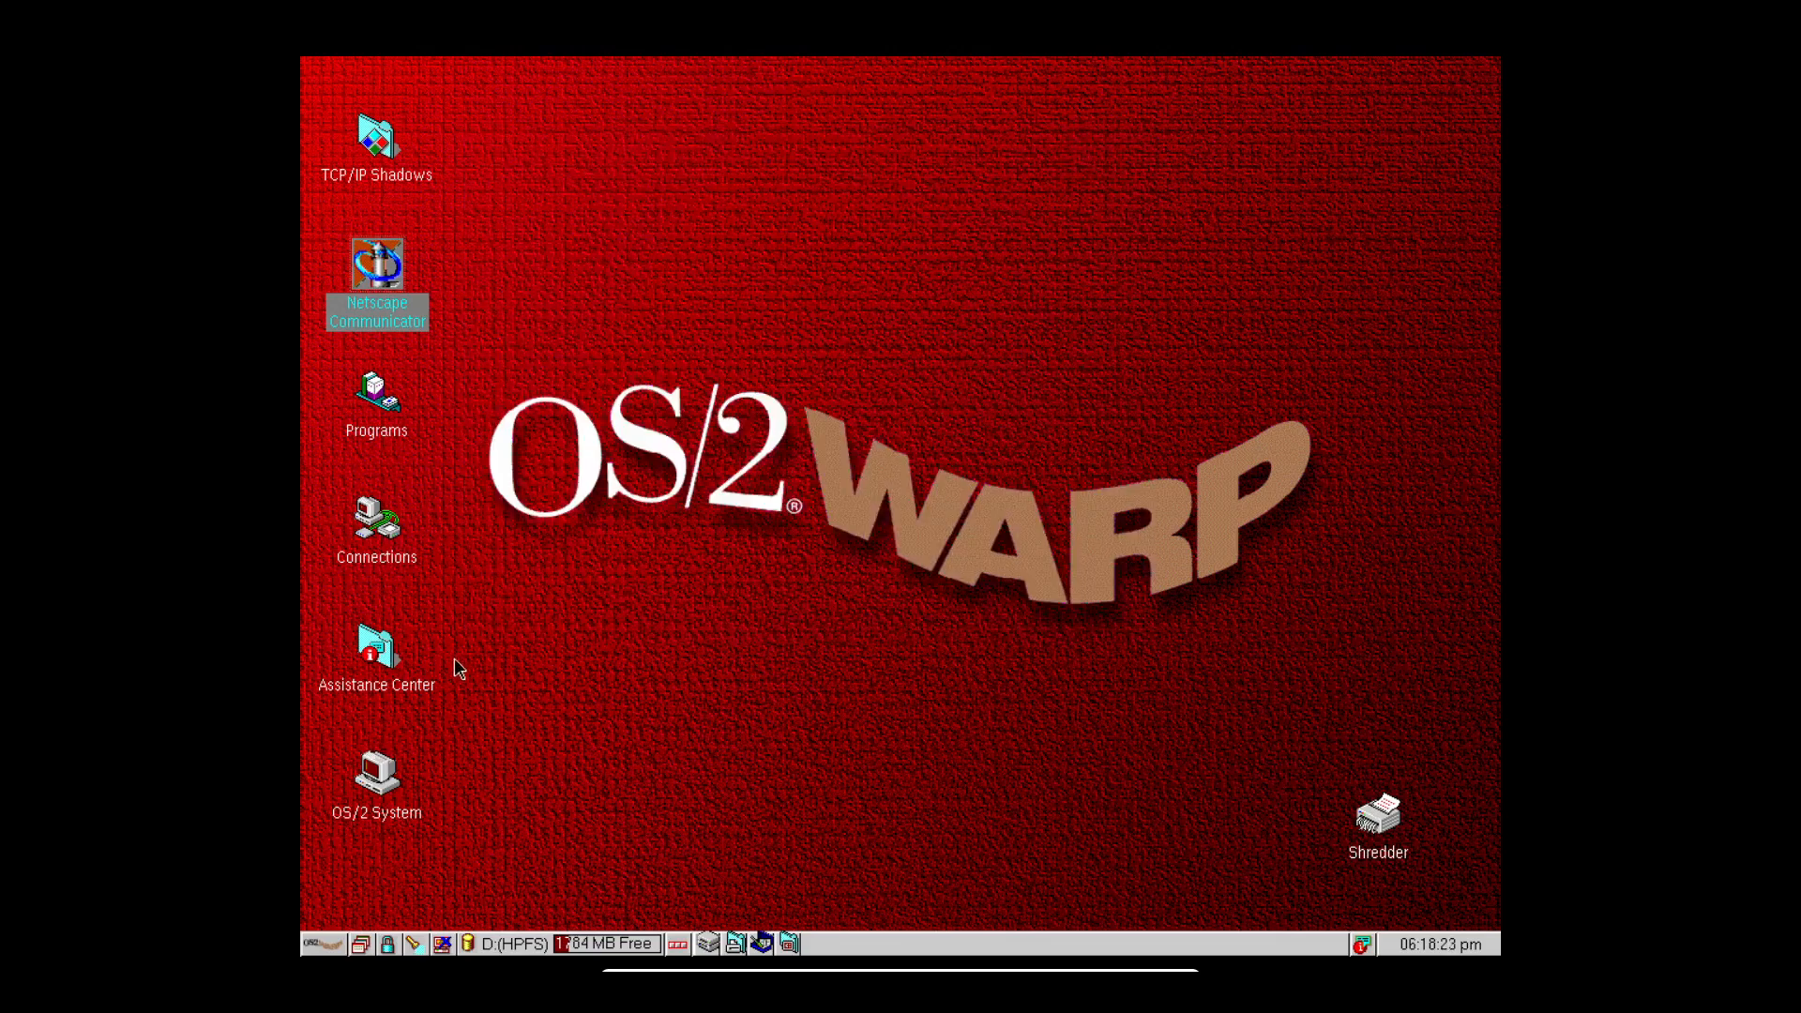
Use the WarpCenter window list to raise Tivoli Endpoint, then bring Network Messaging in front.
{"action": "left_click", "coordinate": [362, 945]}
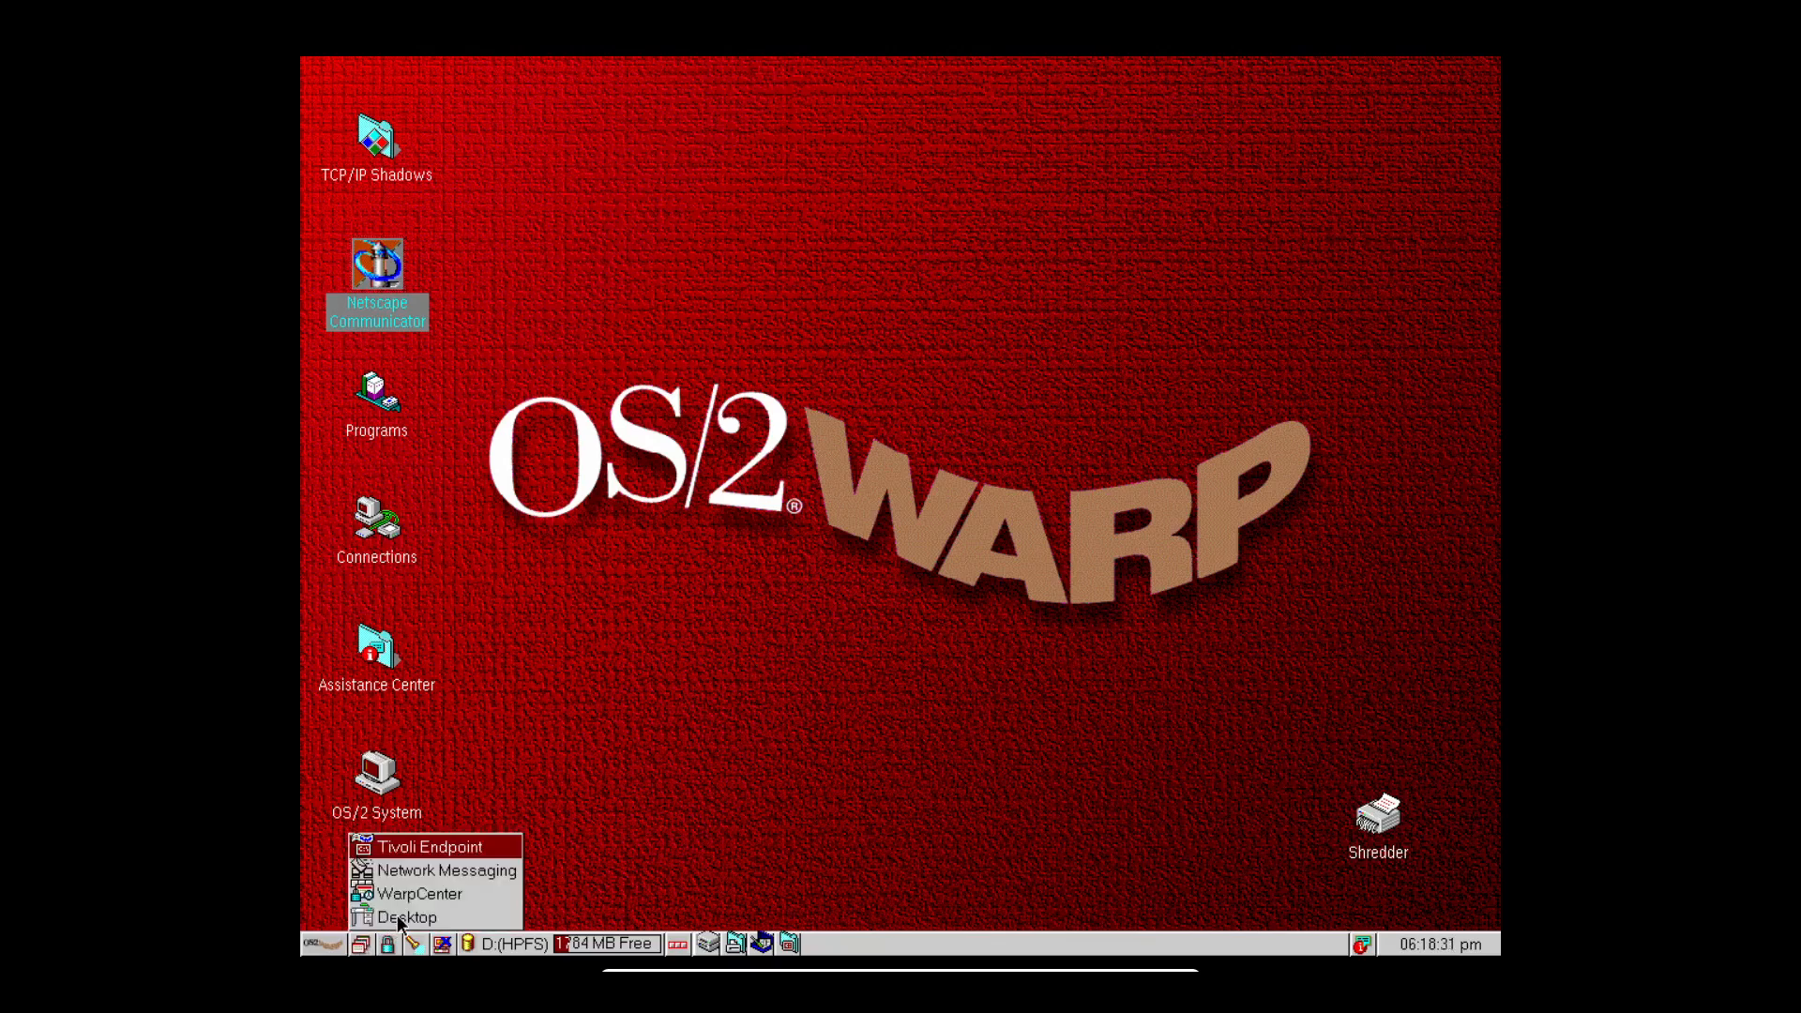
{"action": "left_click", "coordinate": [394, 917]}
{"action": "left_click", "coordinate": [364, 945]}
{"action": "left_click", "coordinate": [409, 900]}
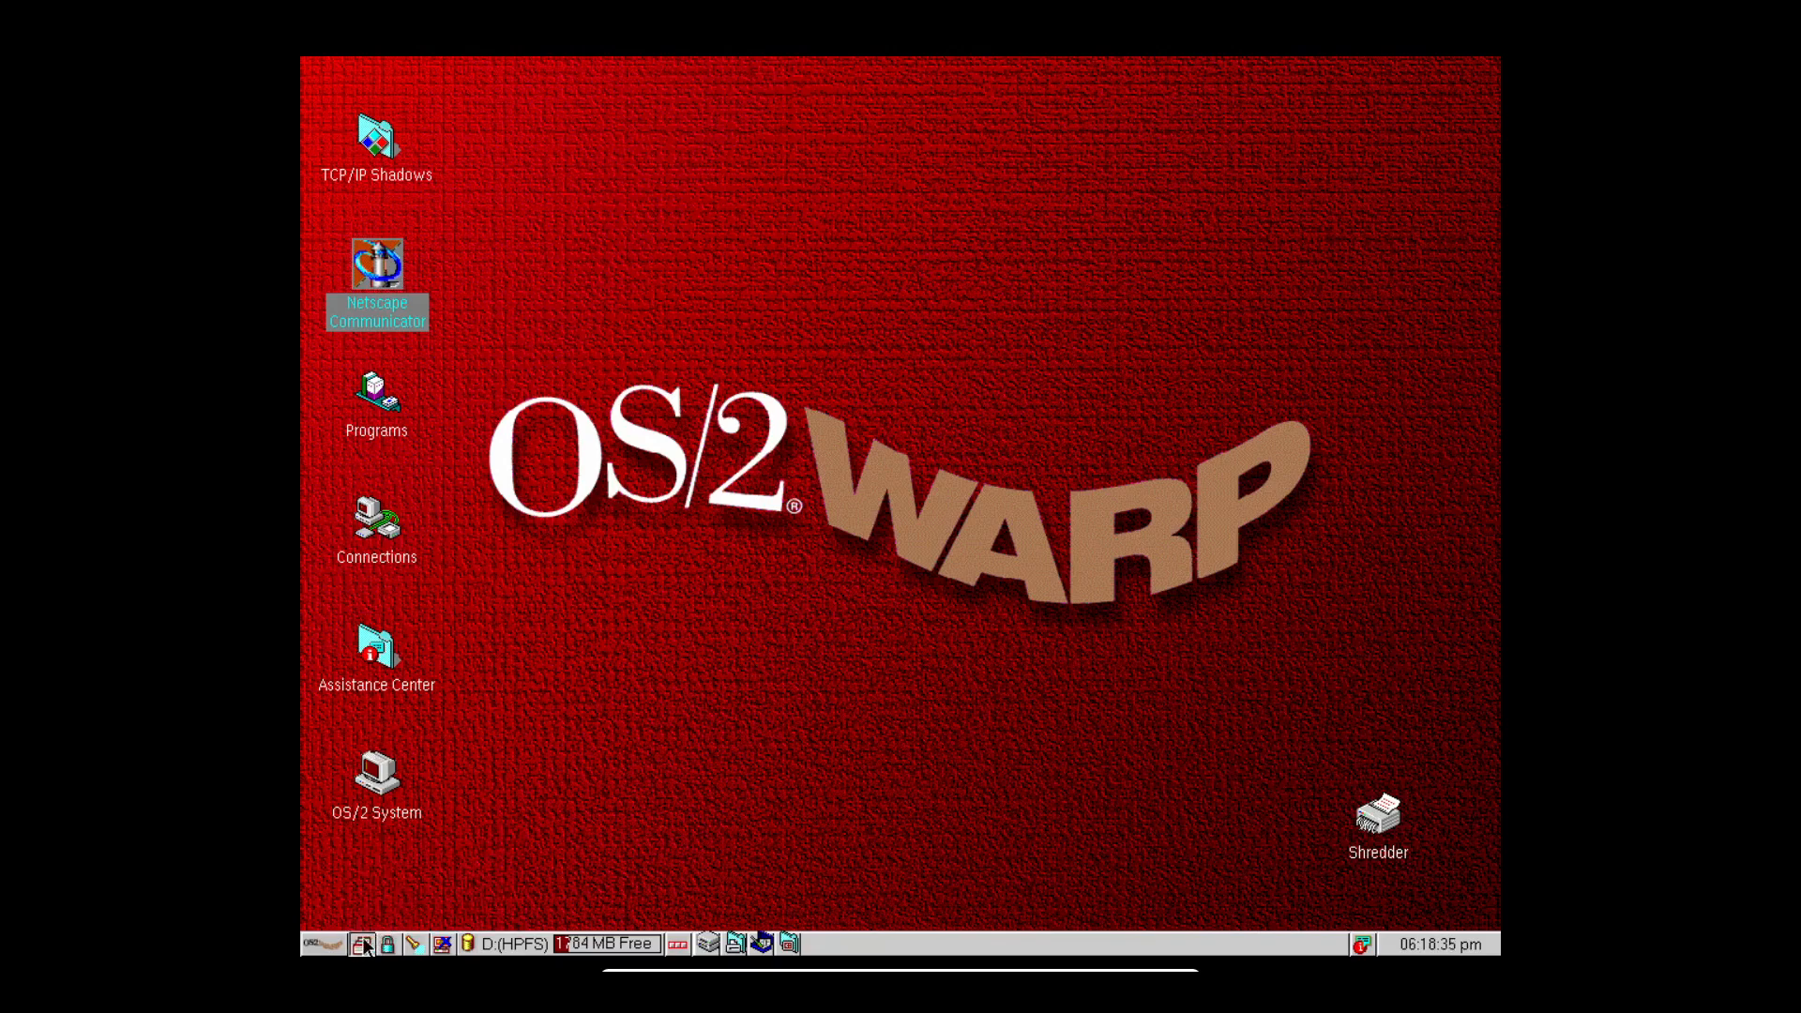
{"action": "left_click", "coordinate": [364, 945]}
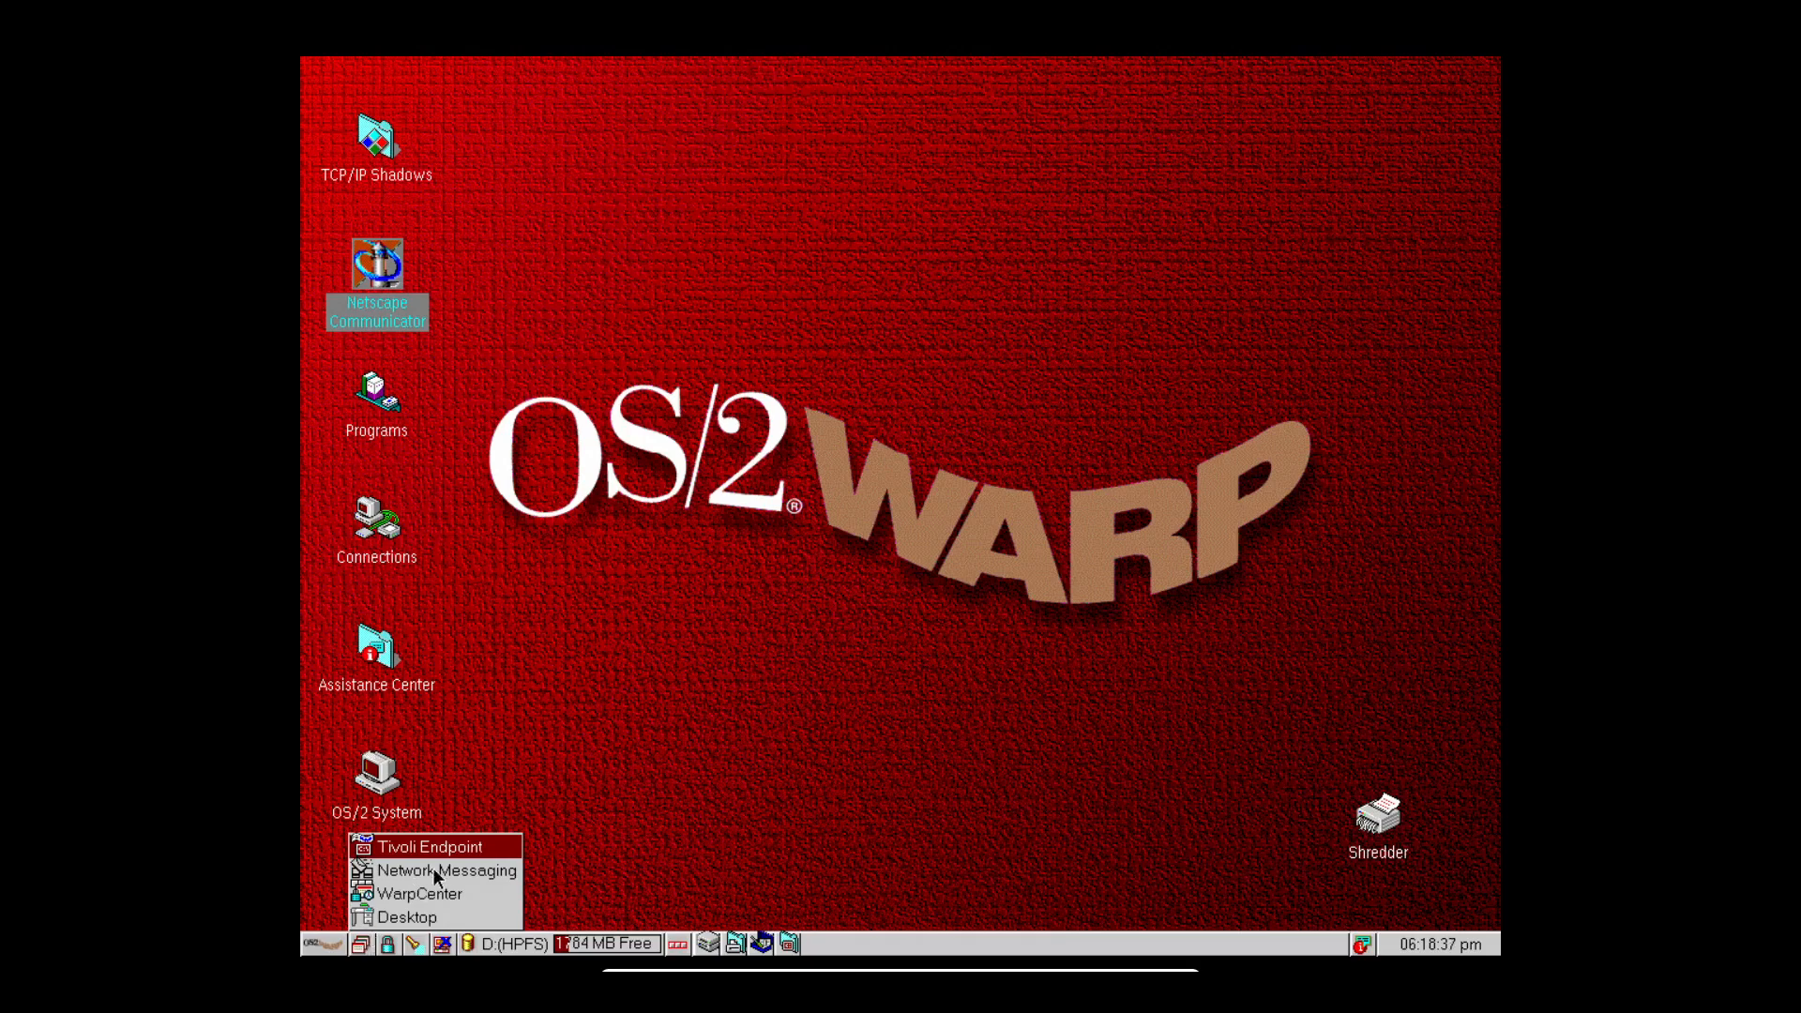
{"action": "left_click", "coordinate": [449, 848]}
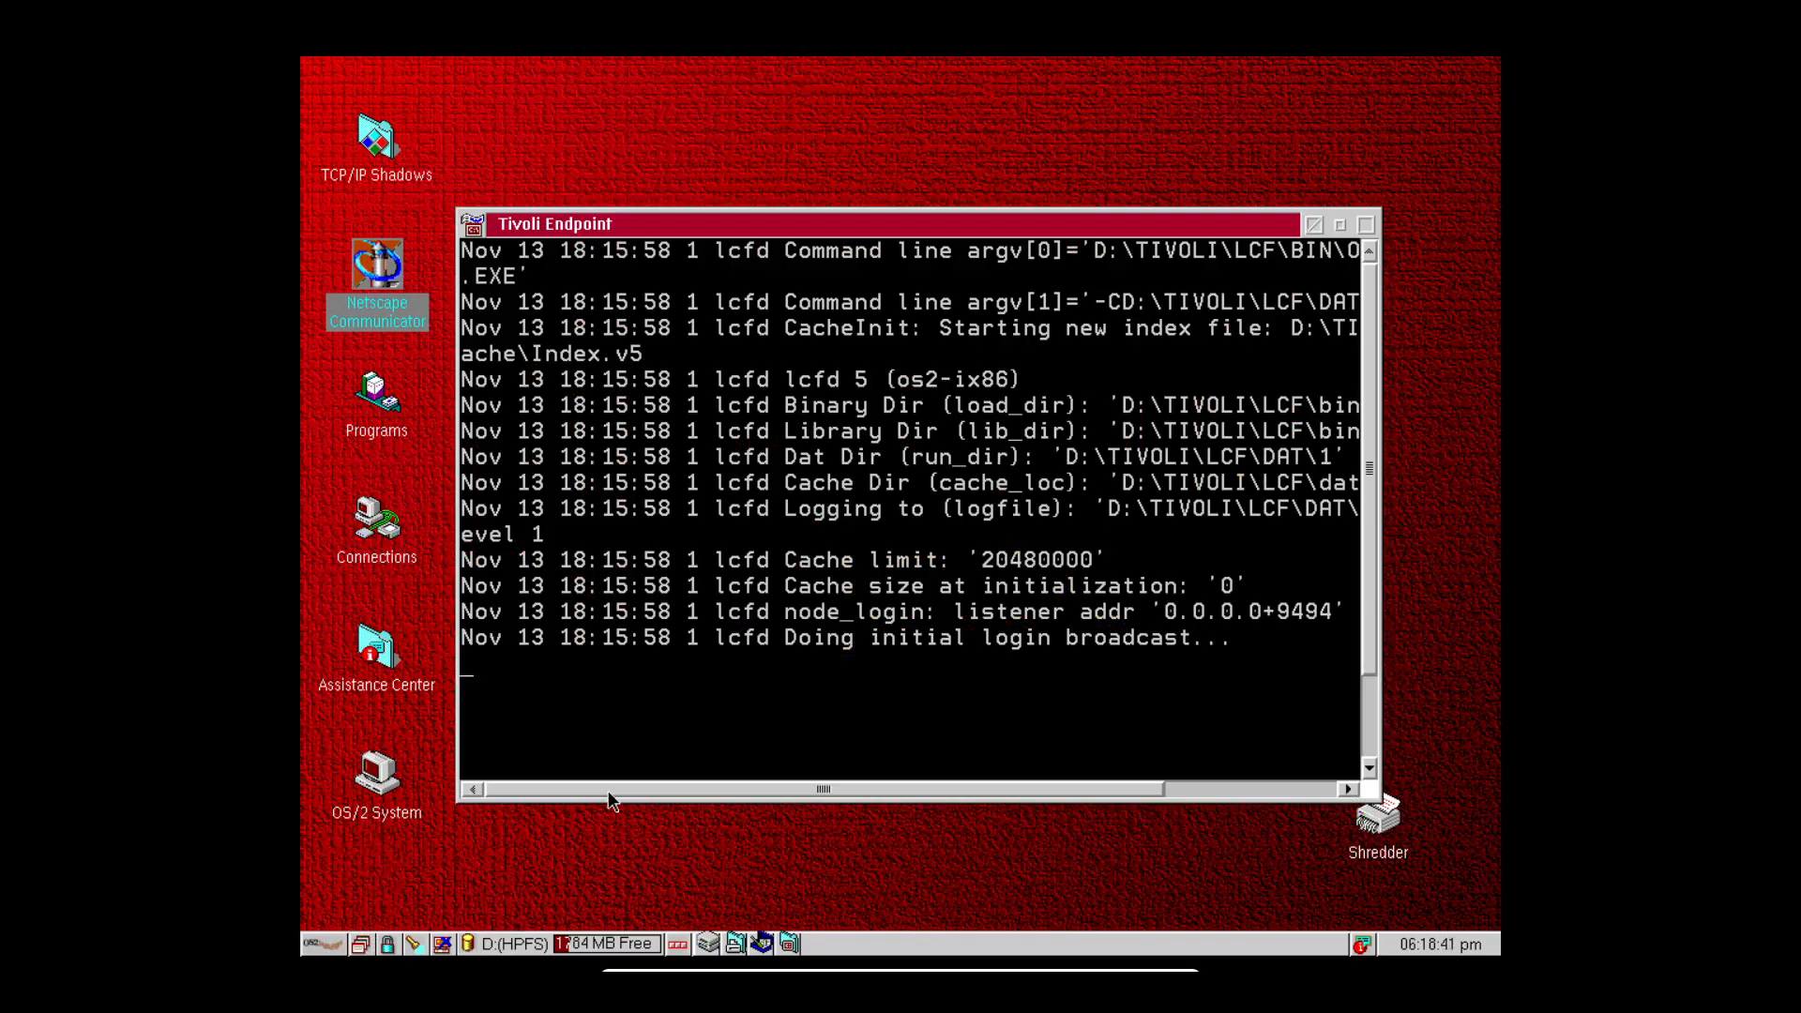
{"action": "left_click", "coordinate": [360, 945]}
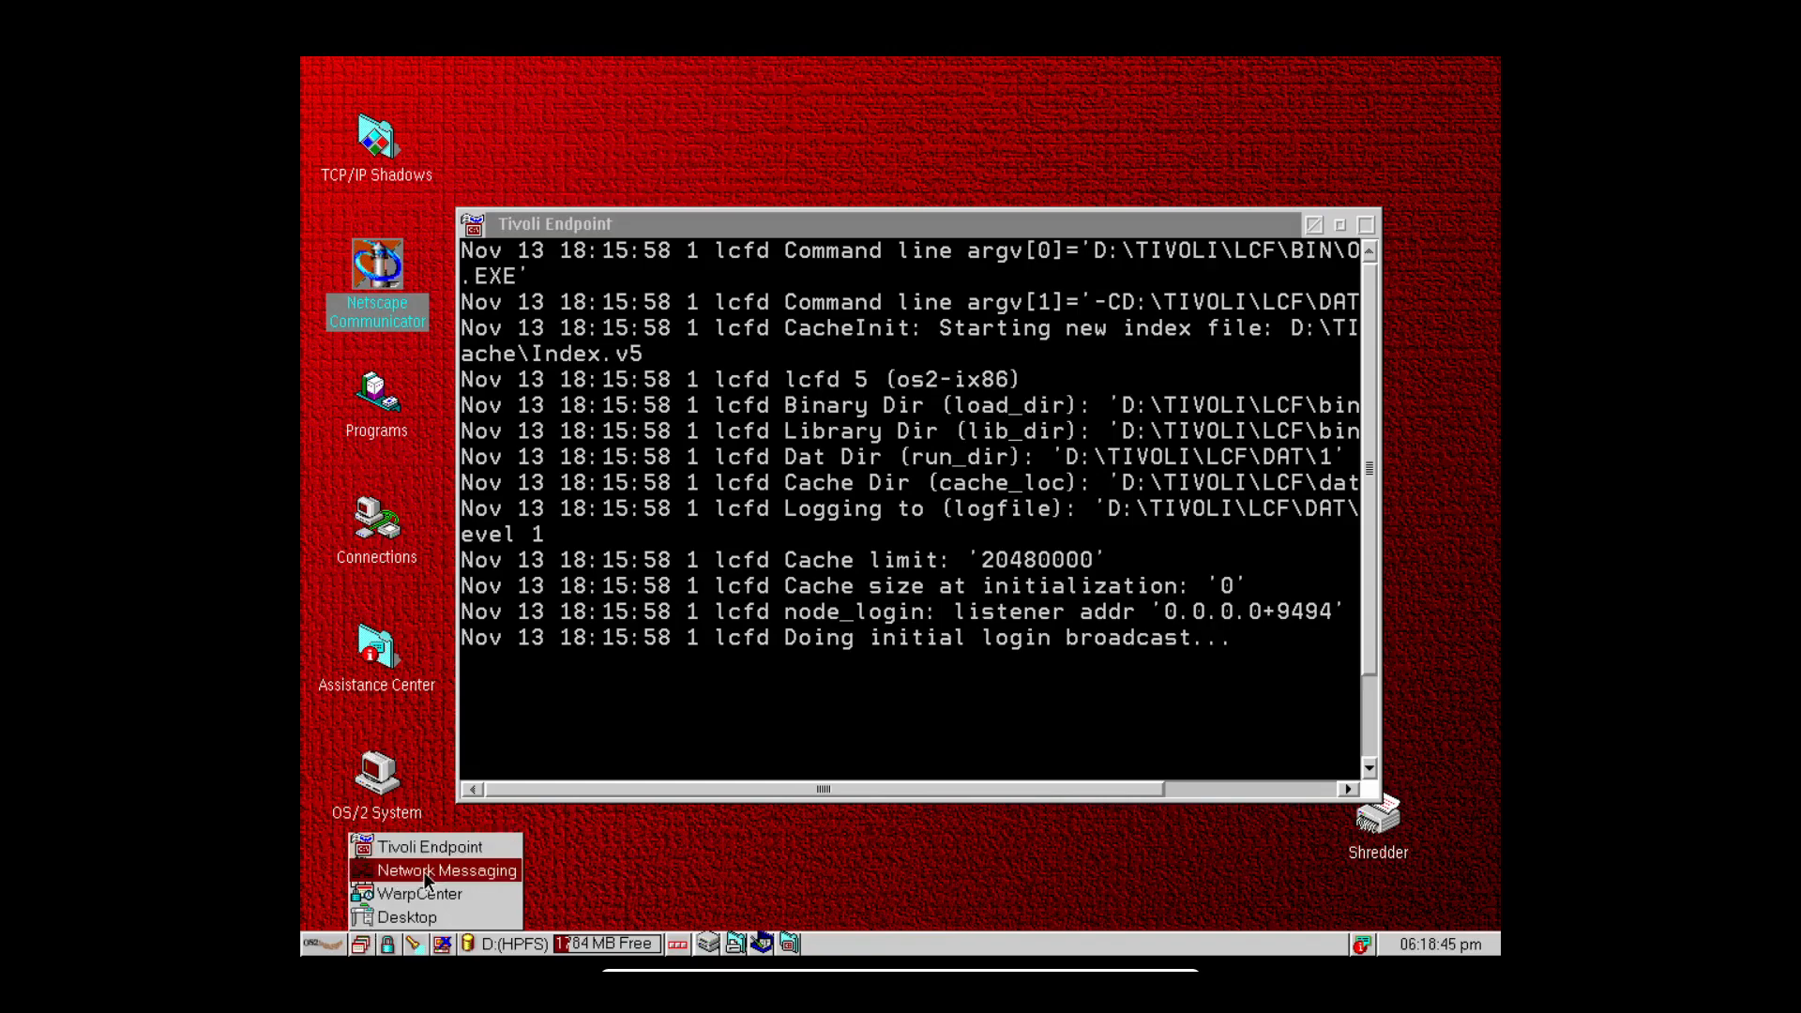
{"action": "left_click", "coordinate": [424, 871]}
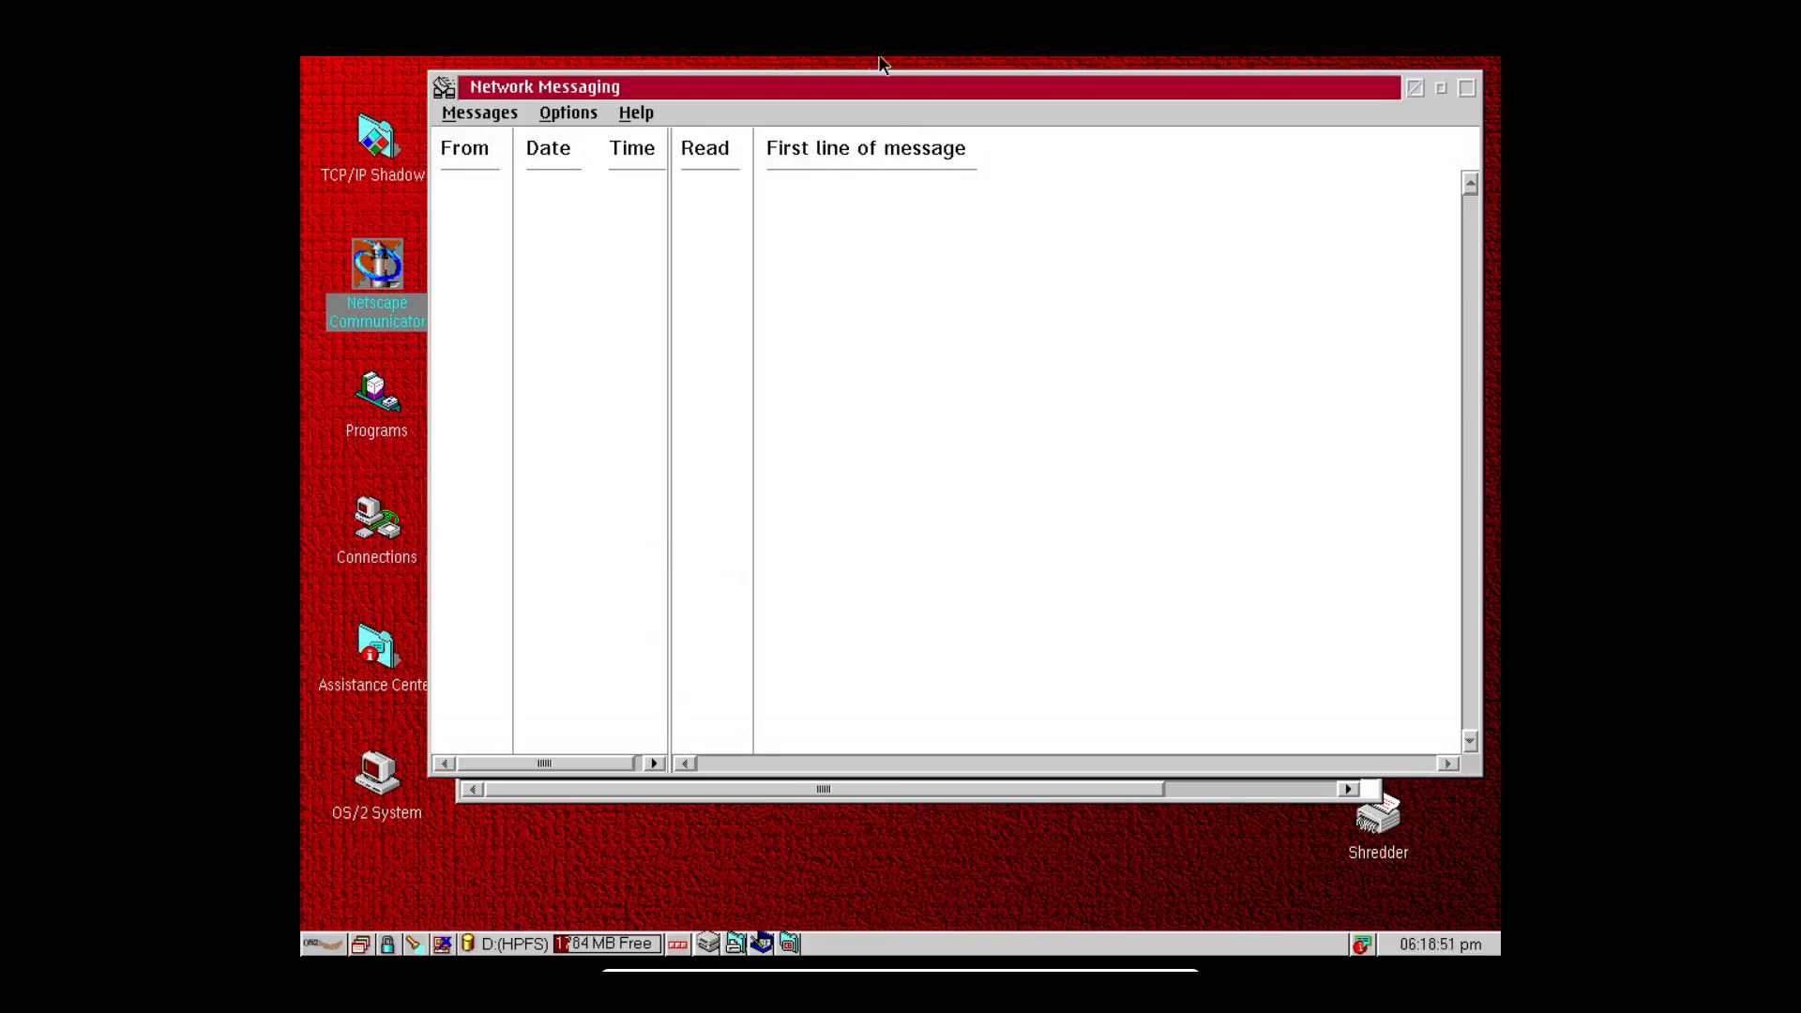
Nudge Network Messaging left, raise the Tivoli Endpoint console and drag its horizontal scrollbar.
{"action": "left_click_drag", "start_coordinate": [869, 97], "coordinate": [831, 92]}
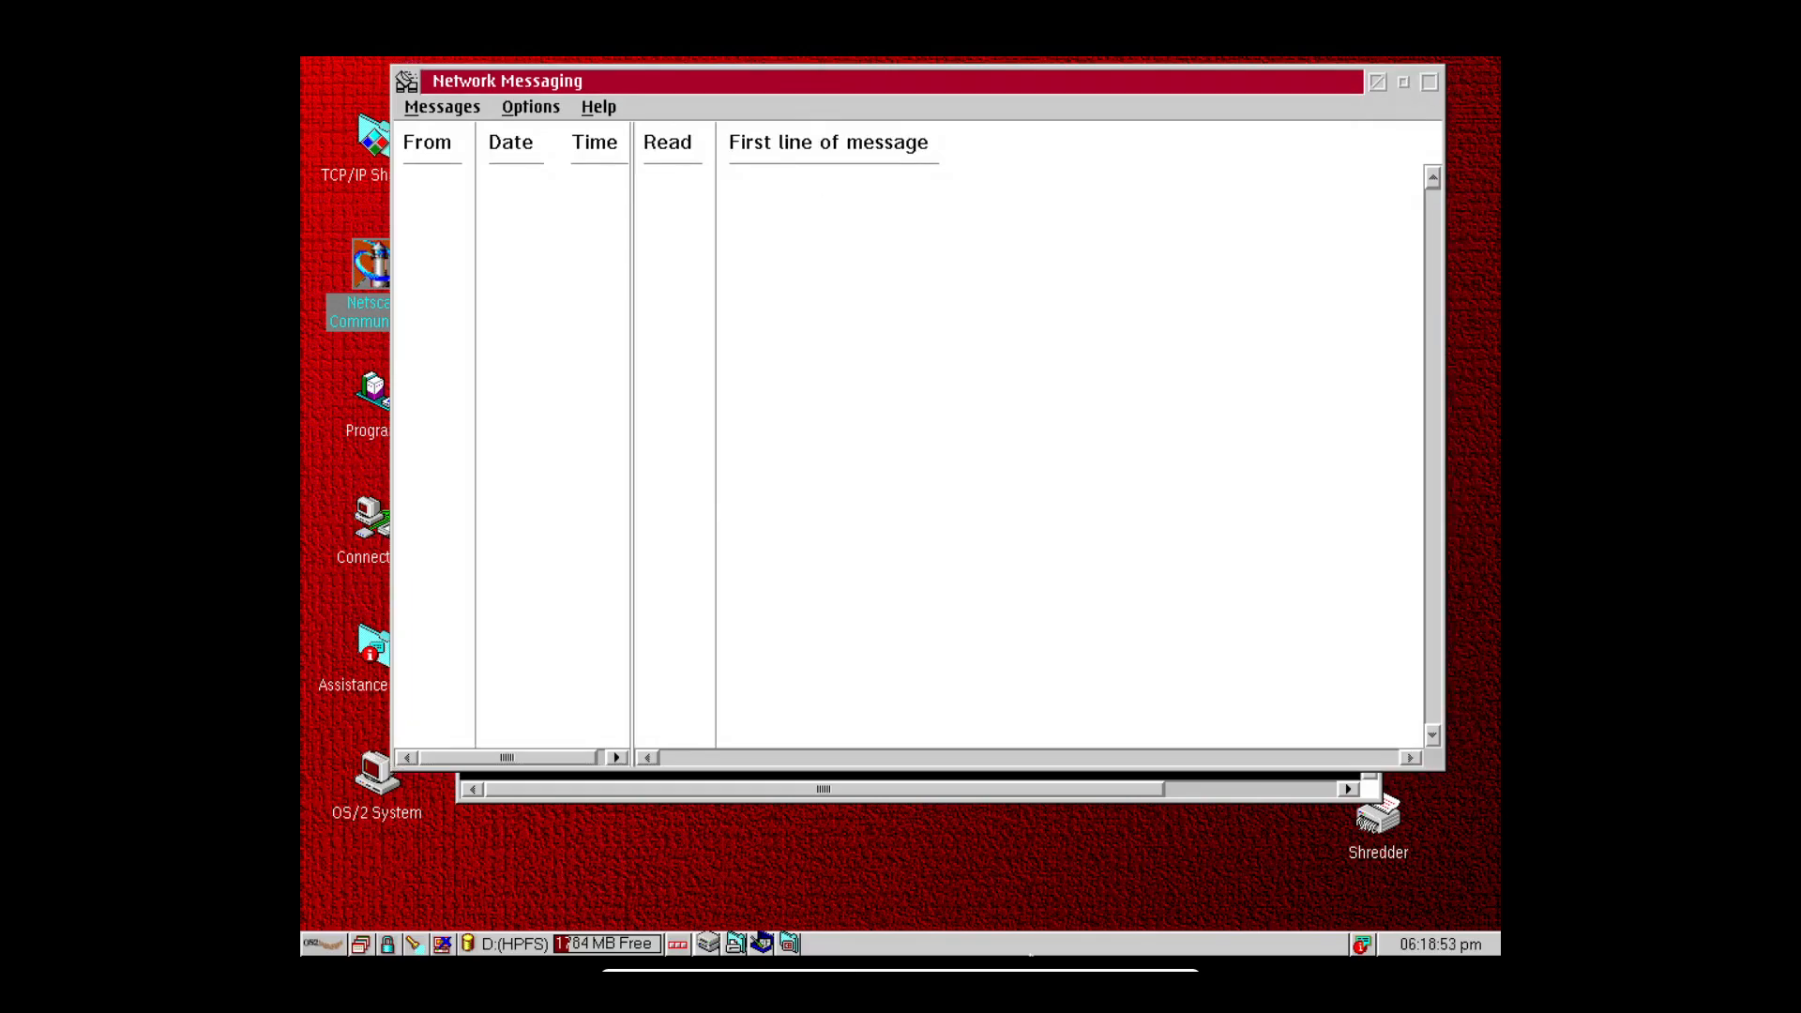
{"action": "left_click", "coordinate": [992, 792]}
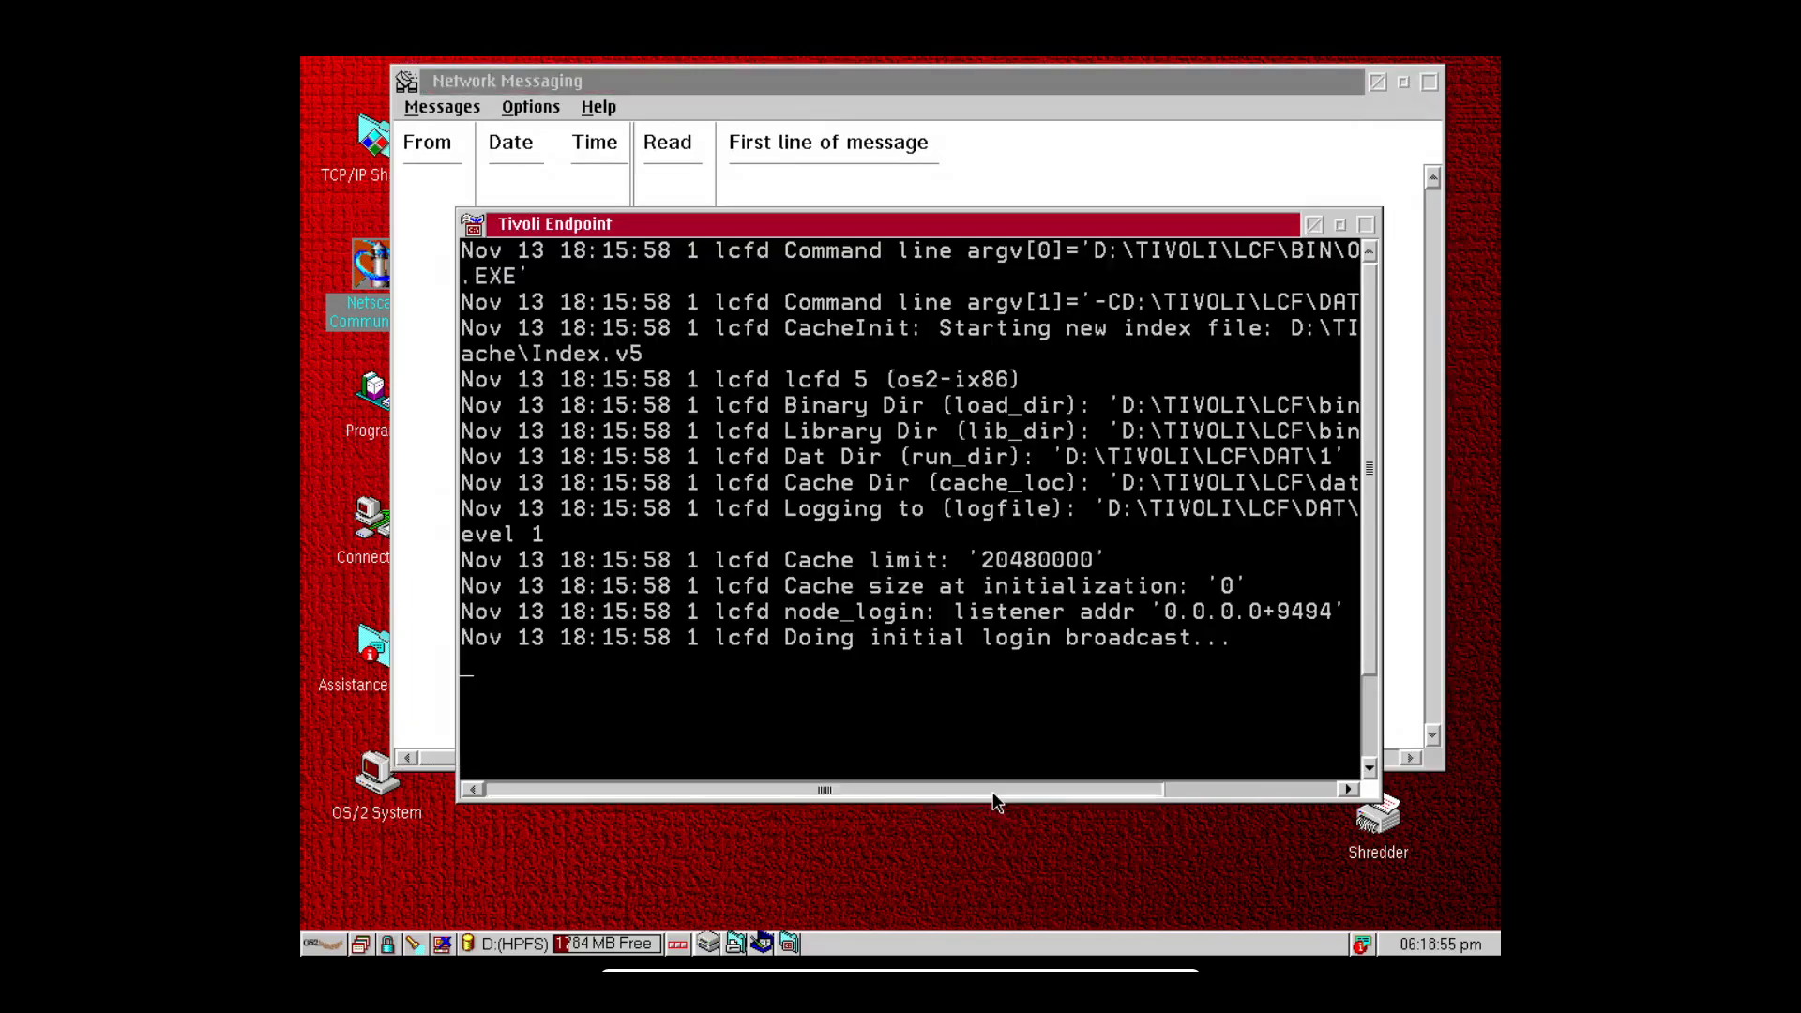
{"action": "left_click_drag", "start_coordinate": [966, 790], "coordinate": [842, 786]}
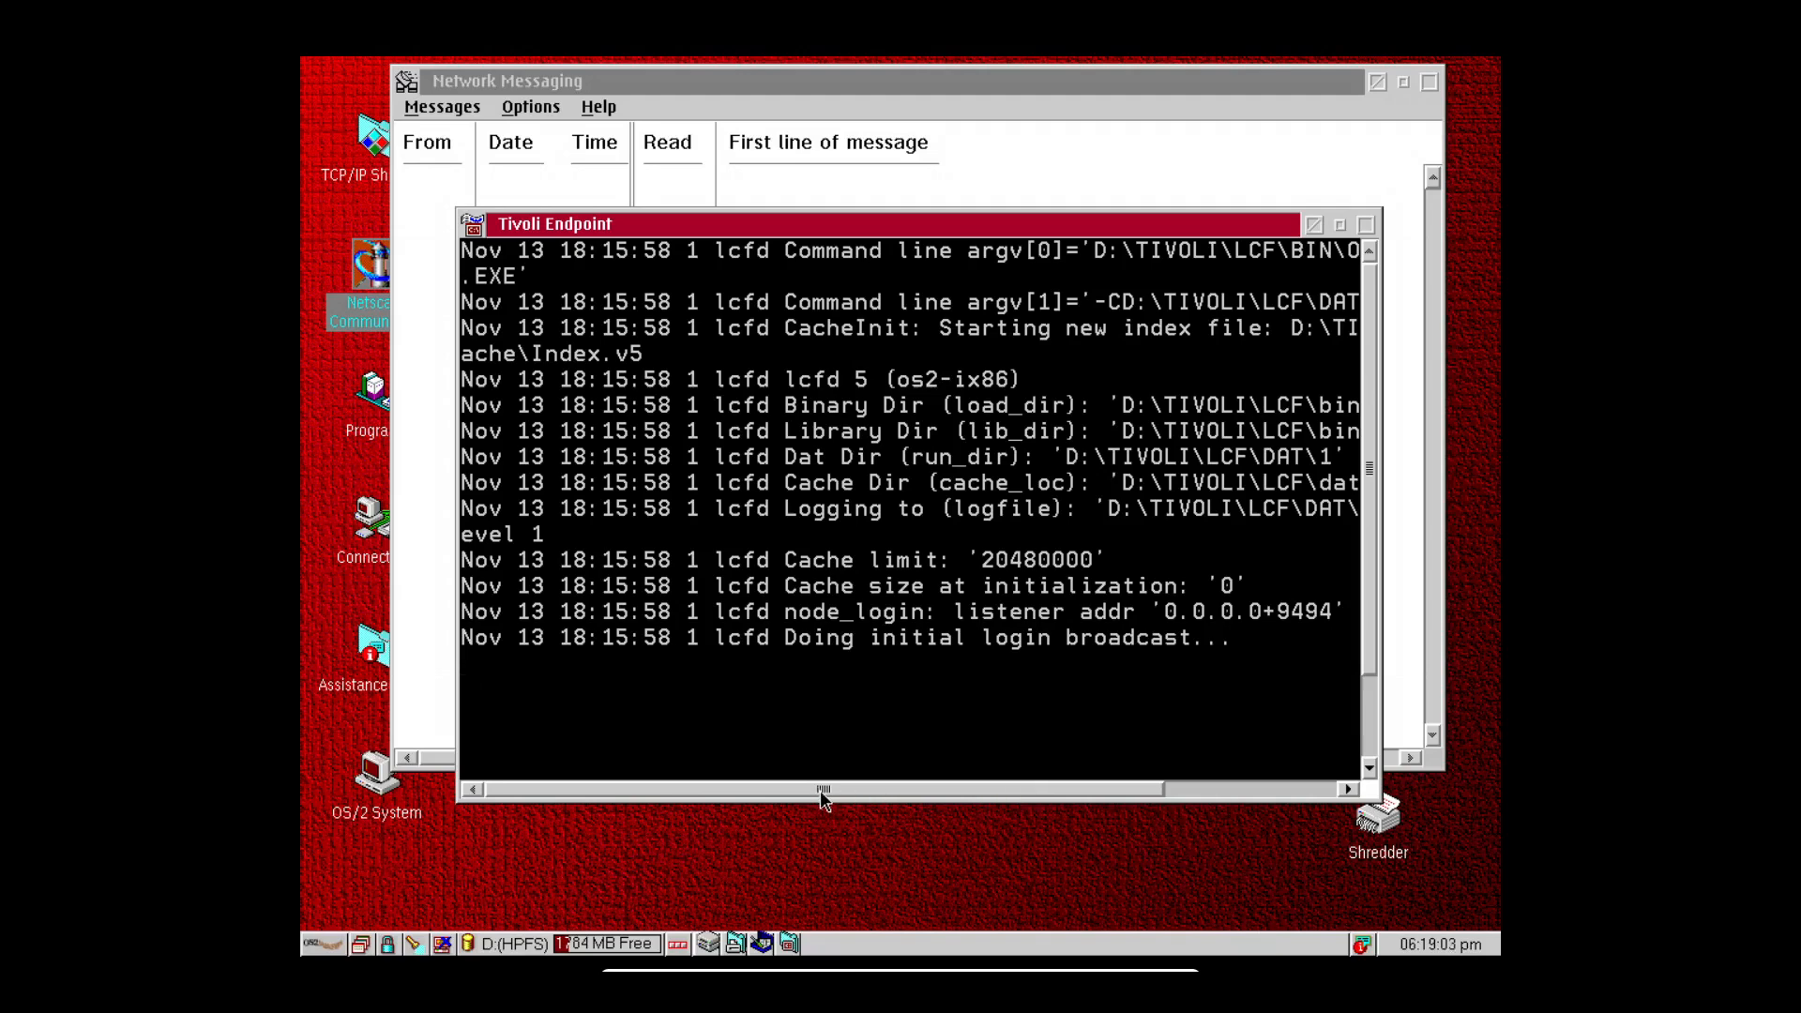
{"action": "left_click_drag", "start_coordinate": [826, 788], "coordinate": [859, 793]}
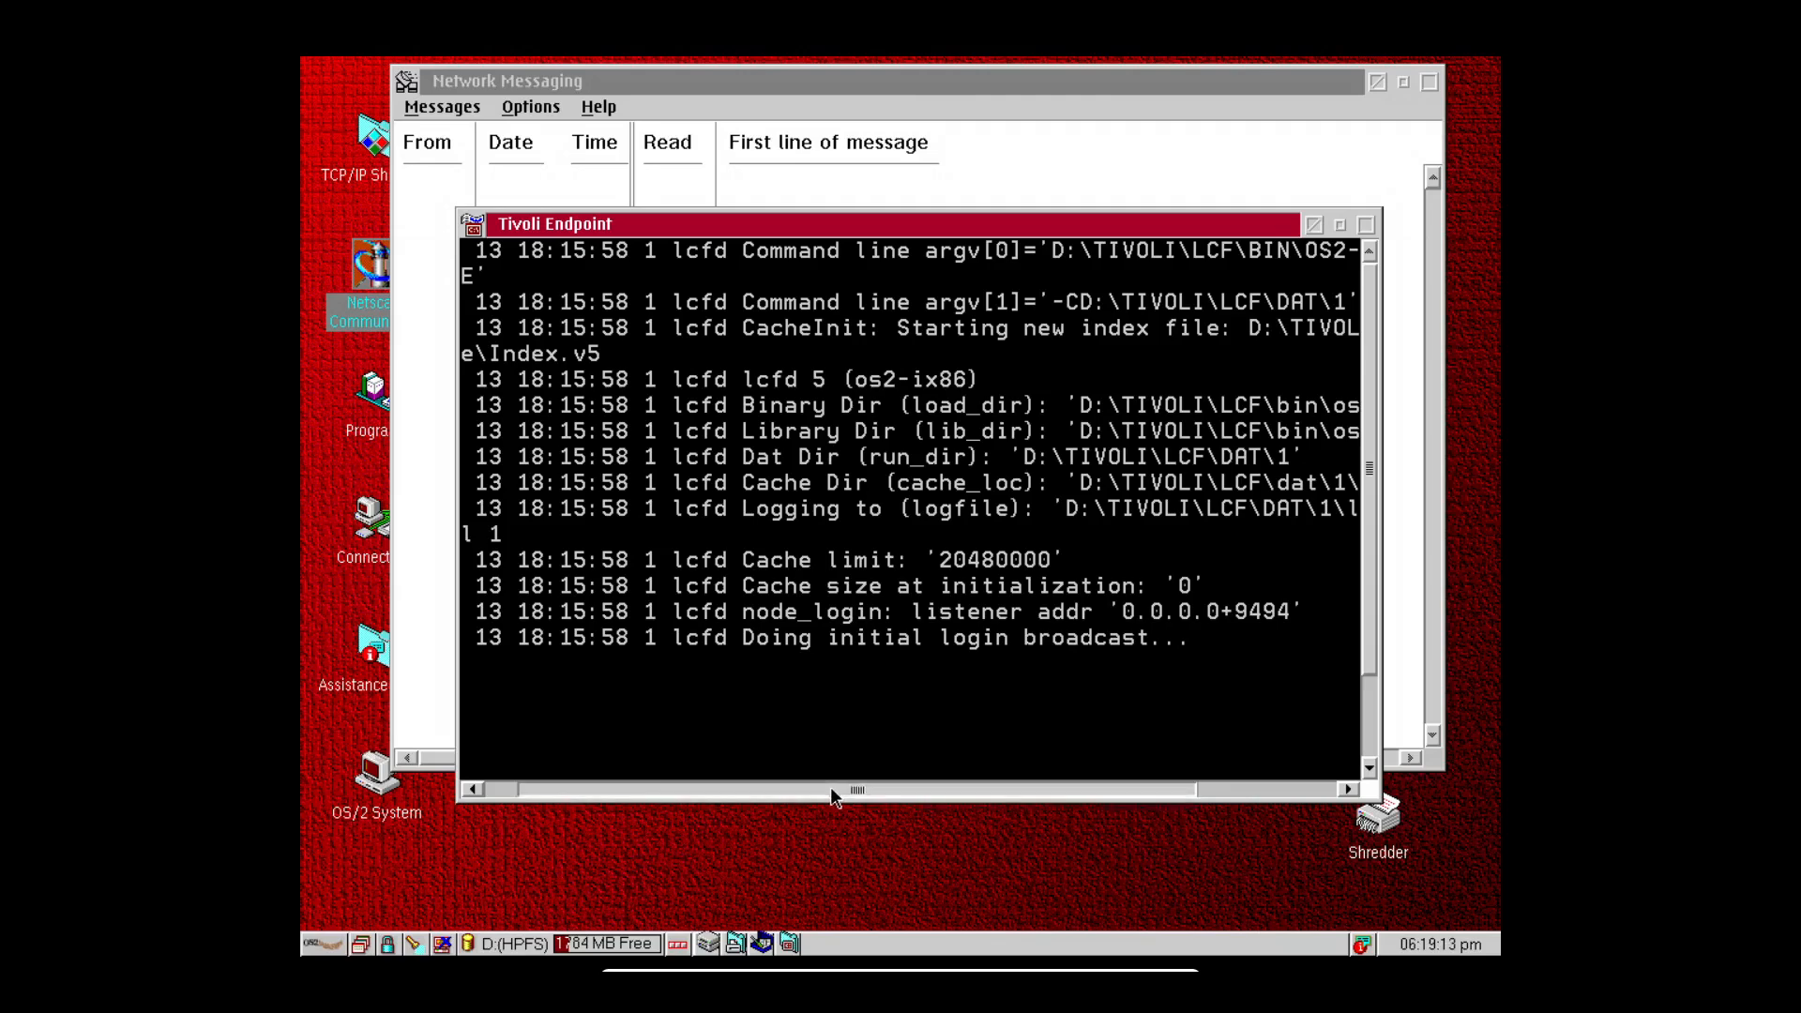
{"action": "left_click_drag", "start_coordinate": [830, 786], "coordinate": [651, 785]}
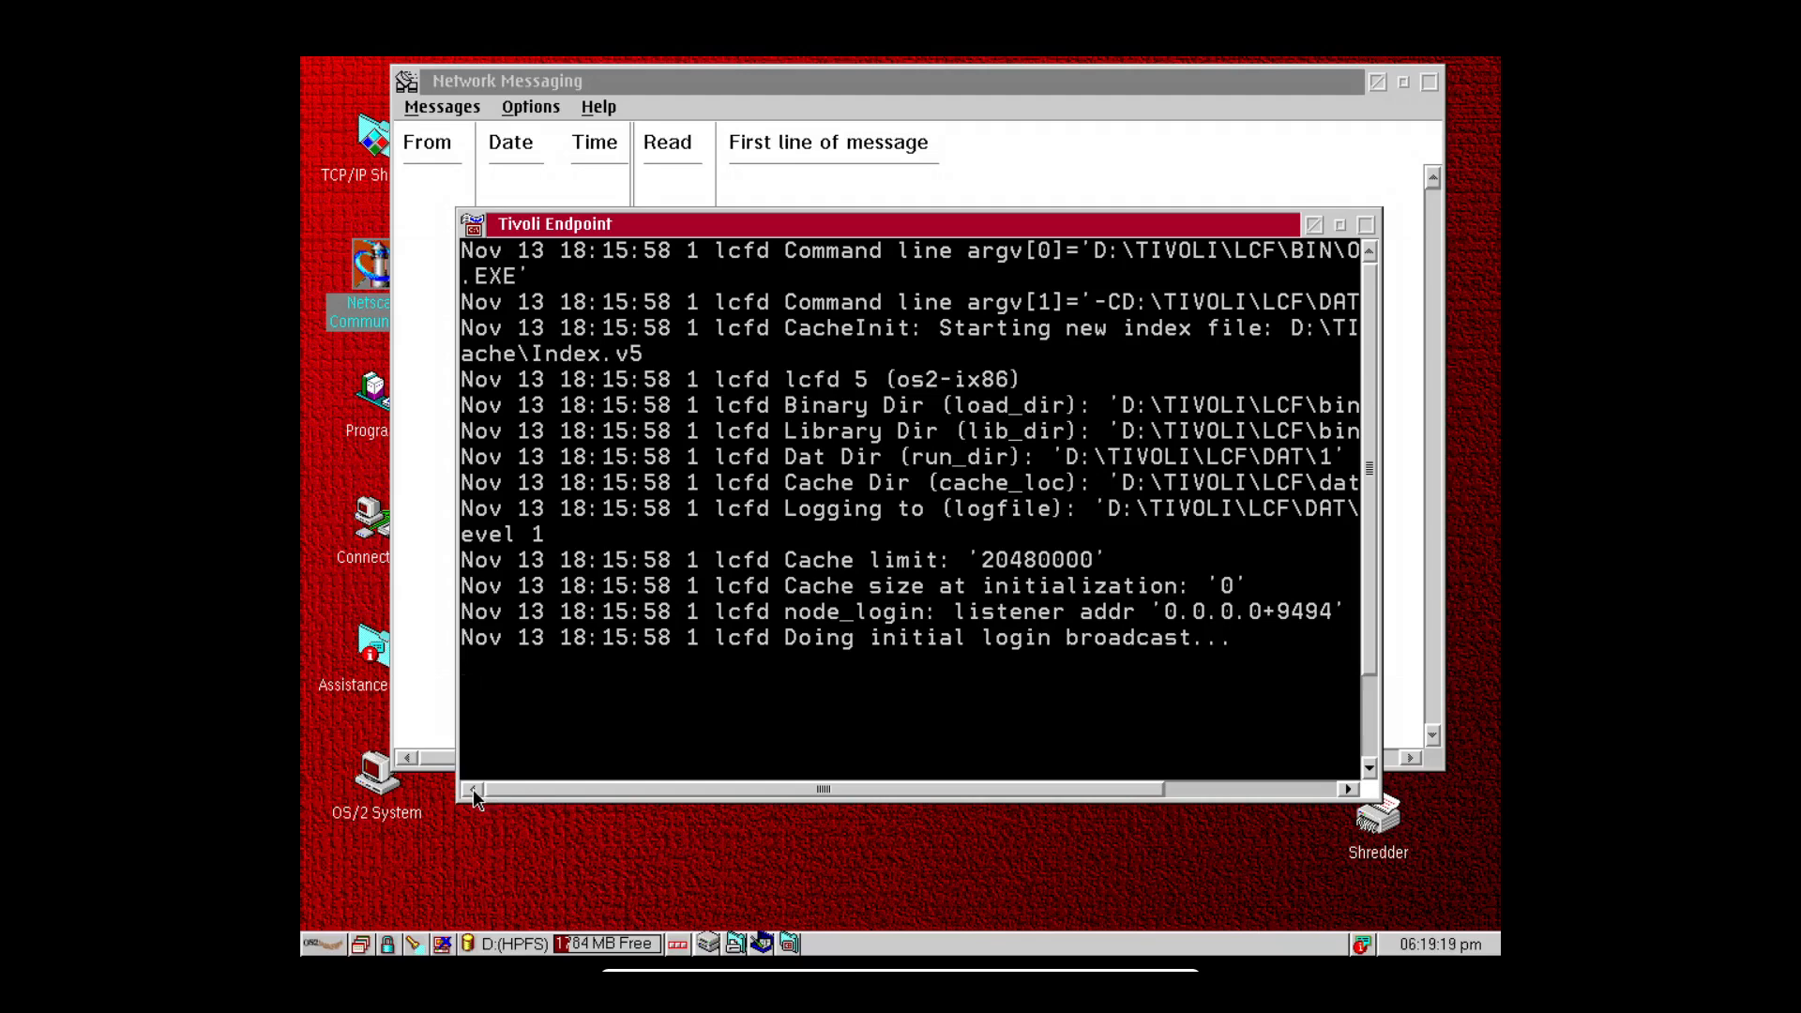
Scroll the Tivoli Endpoint log right to reveal more of the long paths.
{"action": "left_click", "coordinate": [1347, 791]}
{"action": "left_click", "coordinate": [1346, 791]}
{"action": "left_click", "coordinate": [1346, 791]}
{"action": "left_click", "coordinate": [1347, 792]}
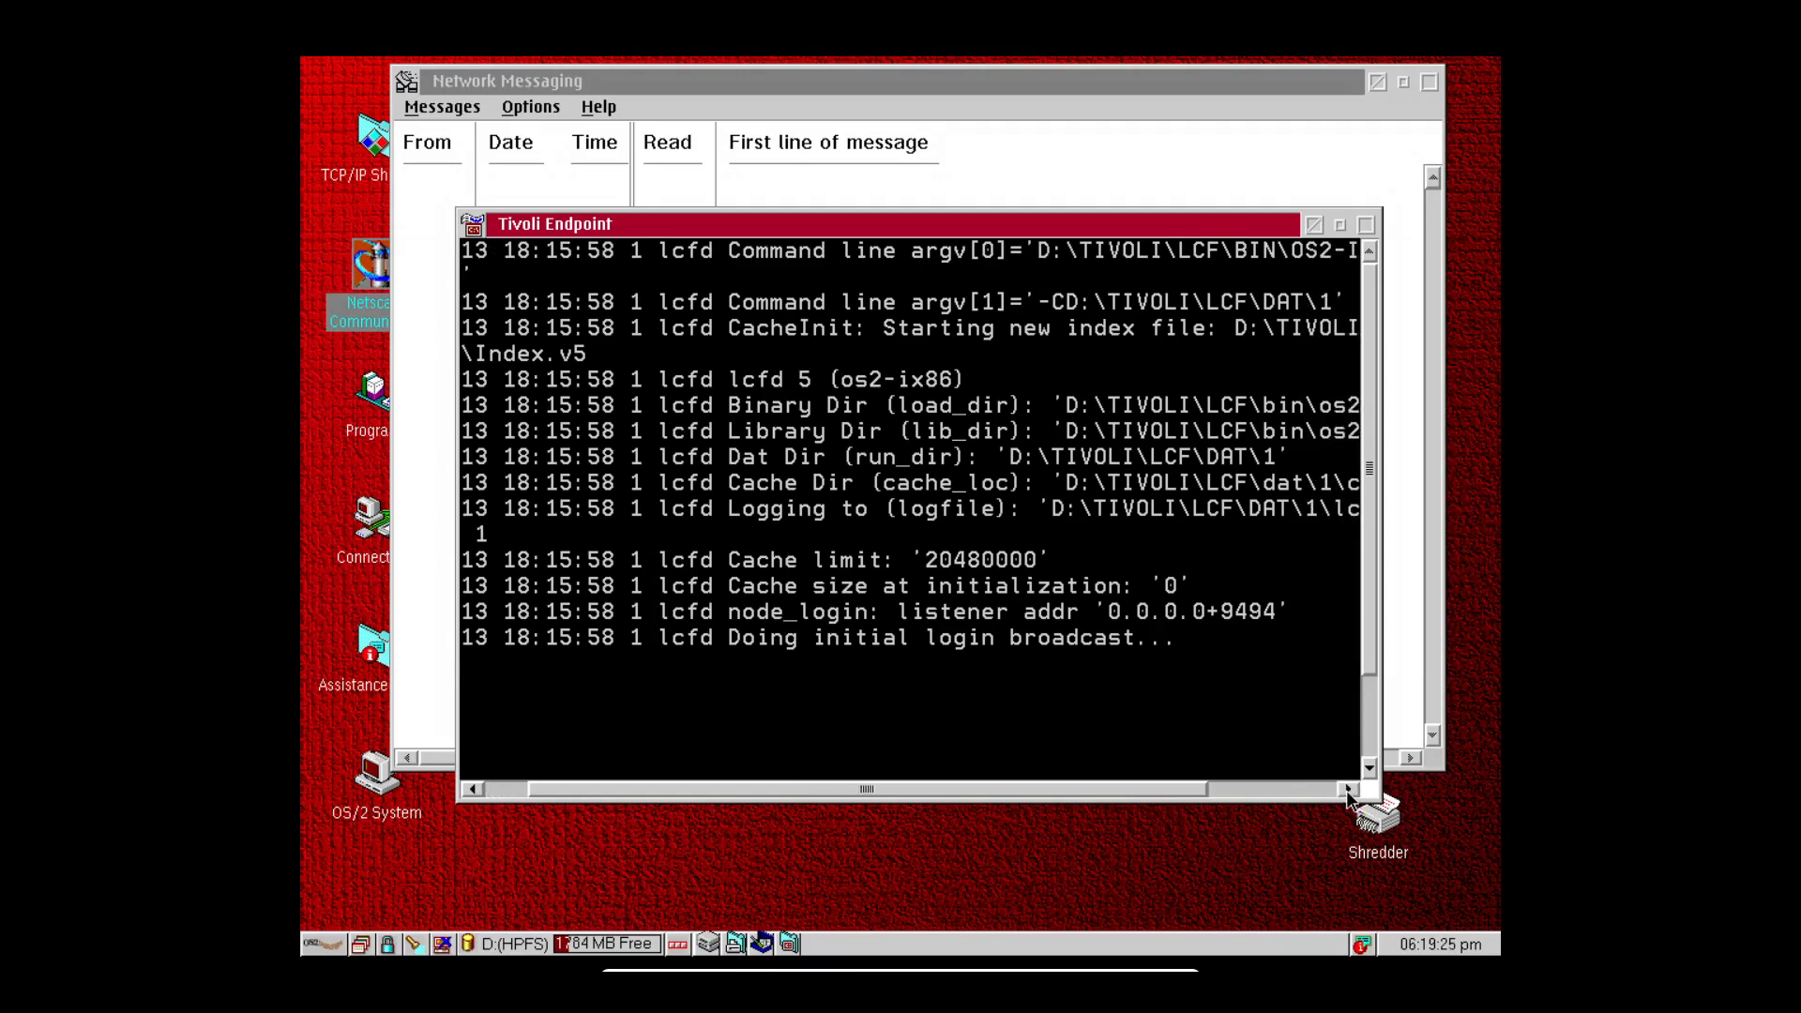
{"action": "left_click", "coordinate": [1347, 791]}
{"action": "left_click", "coordinate": [1347, 792]}
{"action": "left_click", "coordinate": [1347, 792]}
{"action": "left_click", "coordinate": [1347, 792]}
{"action": "left_click", "coordinate": [1347, 792]}
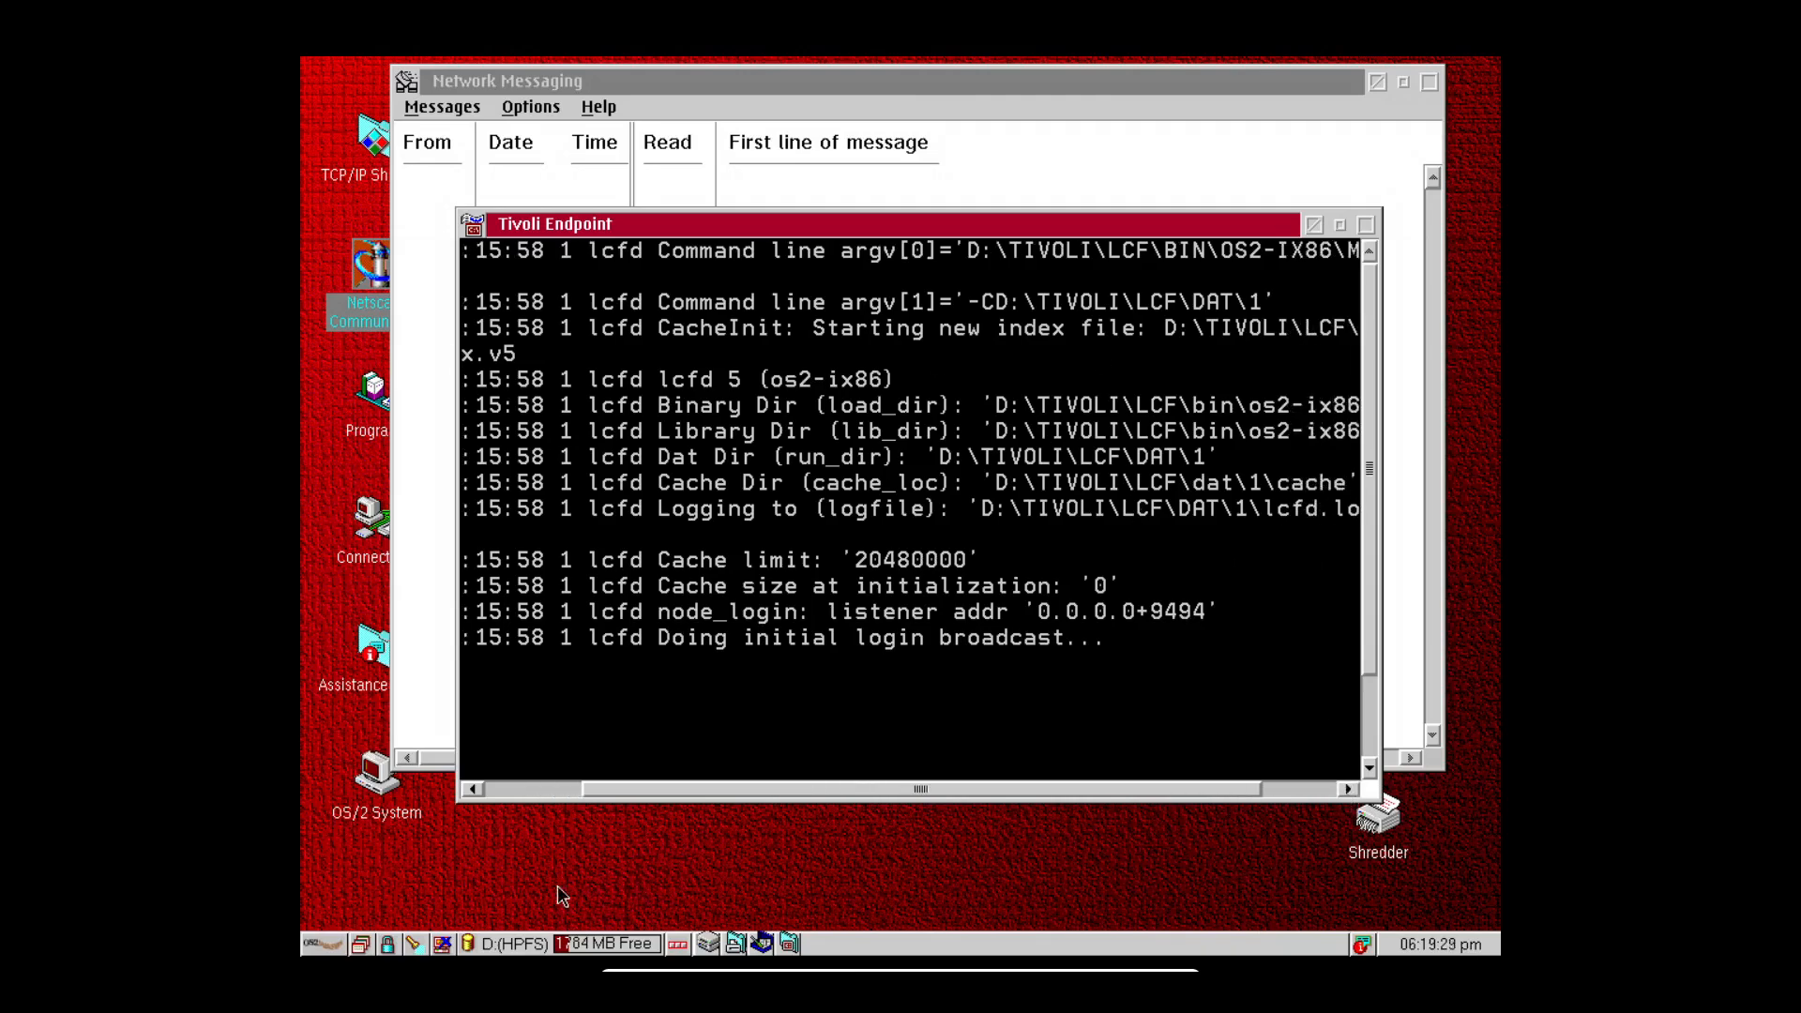
Start a windowed WIN-OS/2 session from OS/2 System > Command Prompts > WIN-OS/2 Window.
{"action": "left_click", "coordinate": [327, 944]}
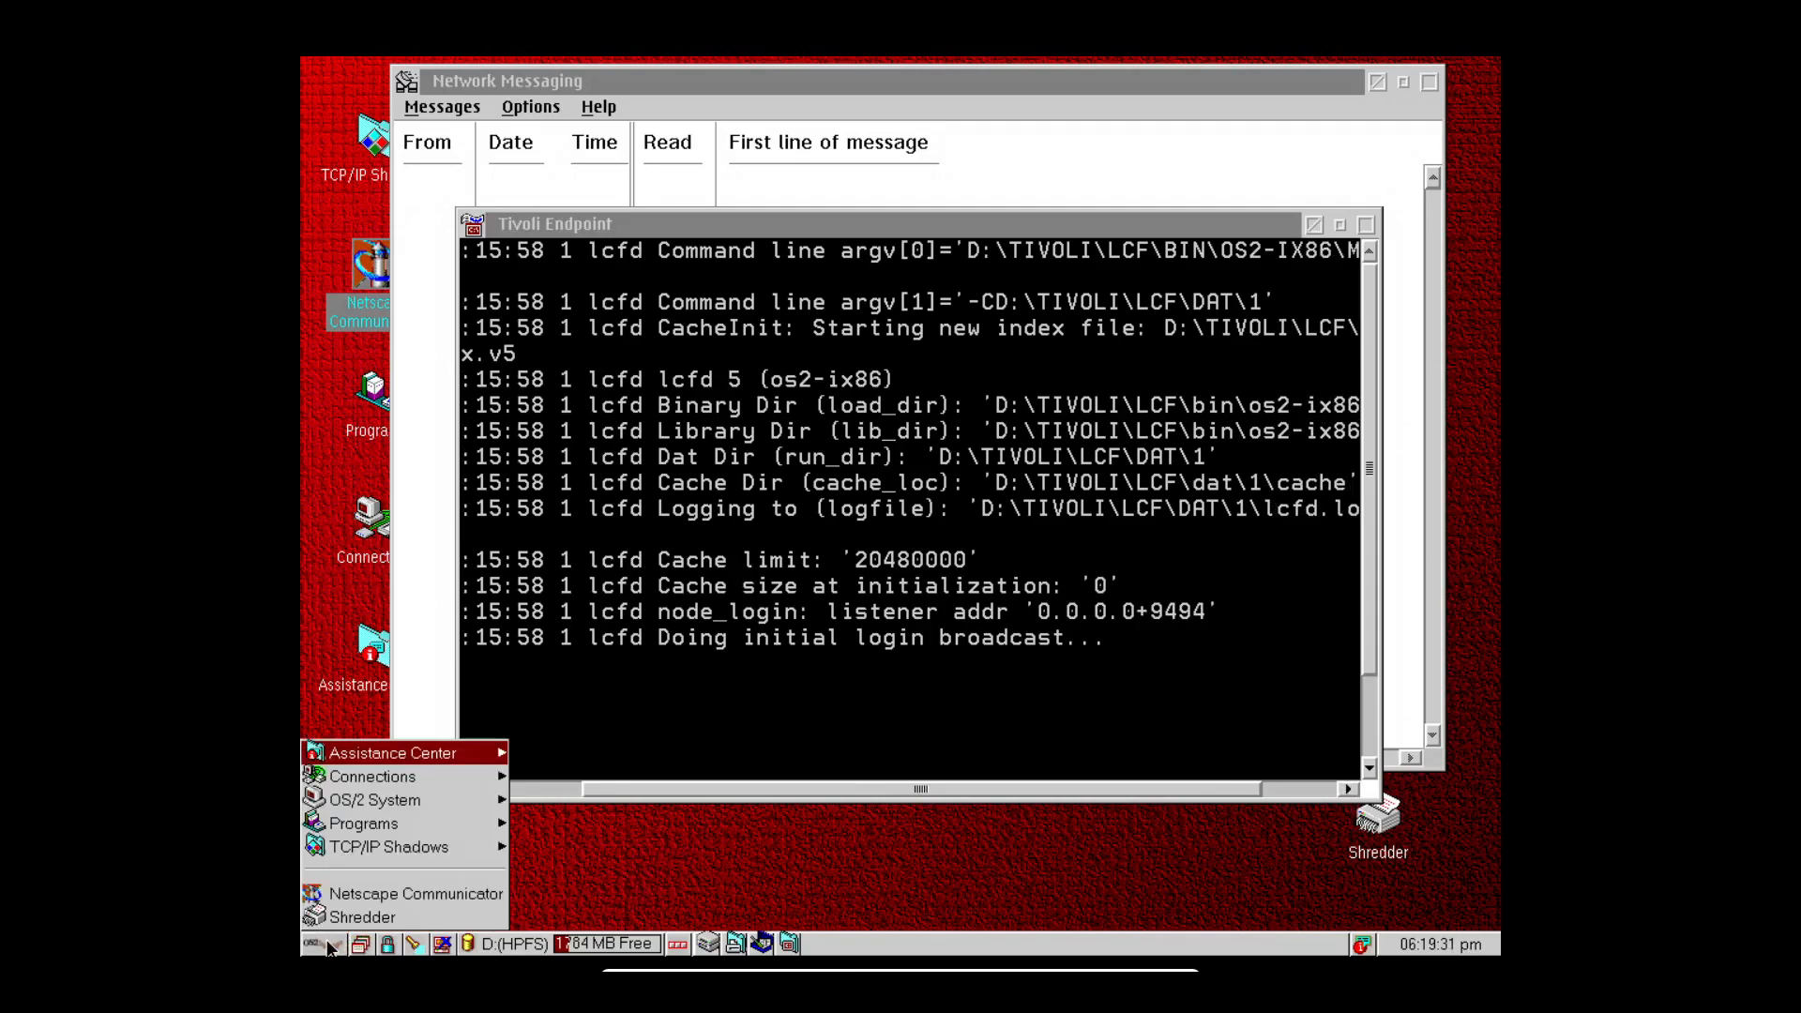
{"action": "left_click", "coordinate": [414, 804]}
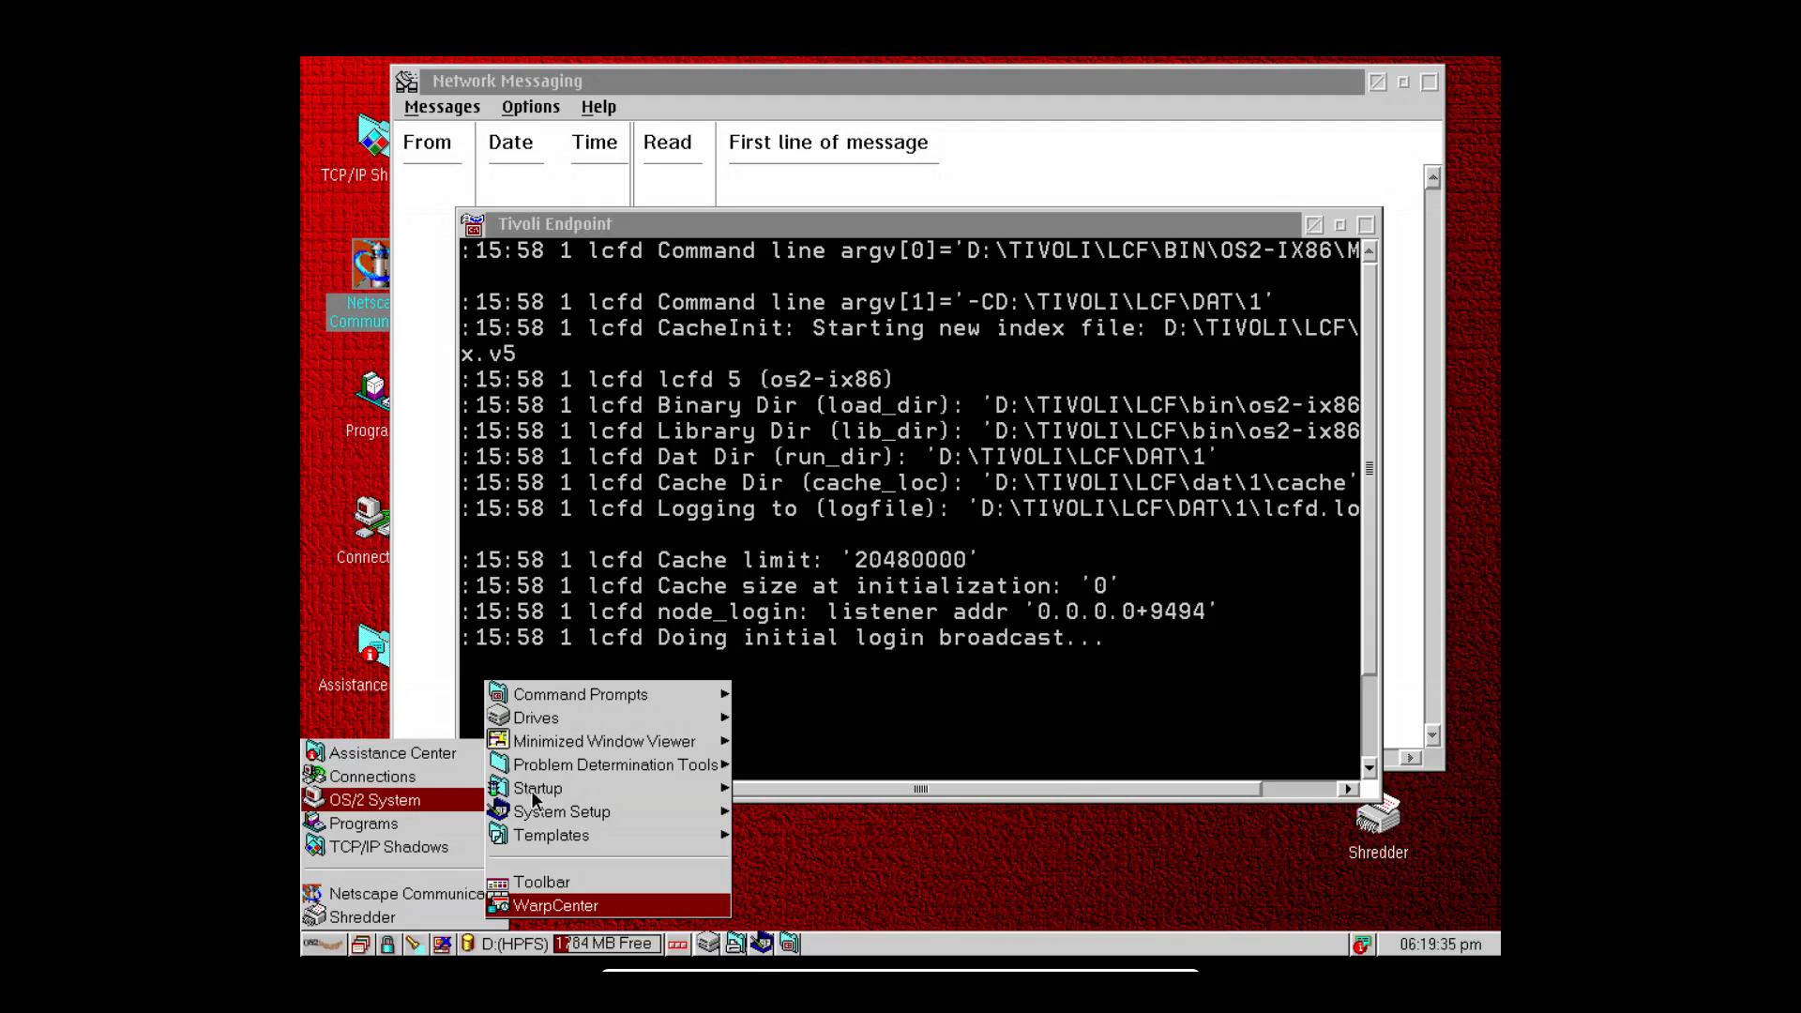
{"action": "left_click", "coordinate": [651, 698]}
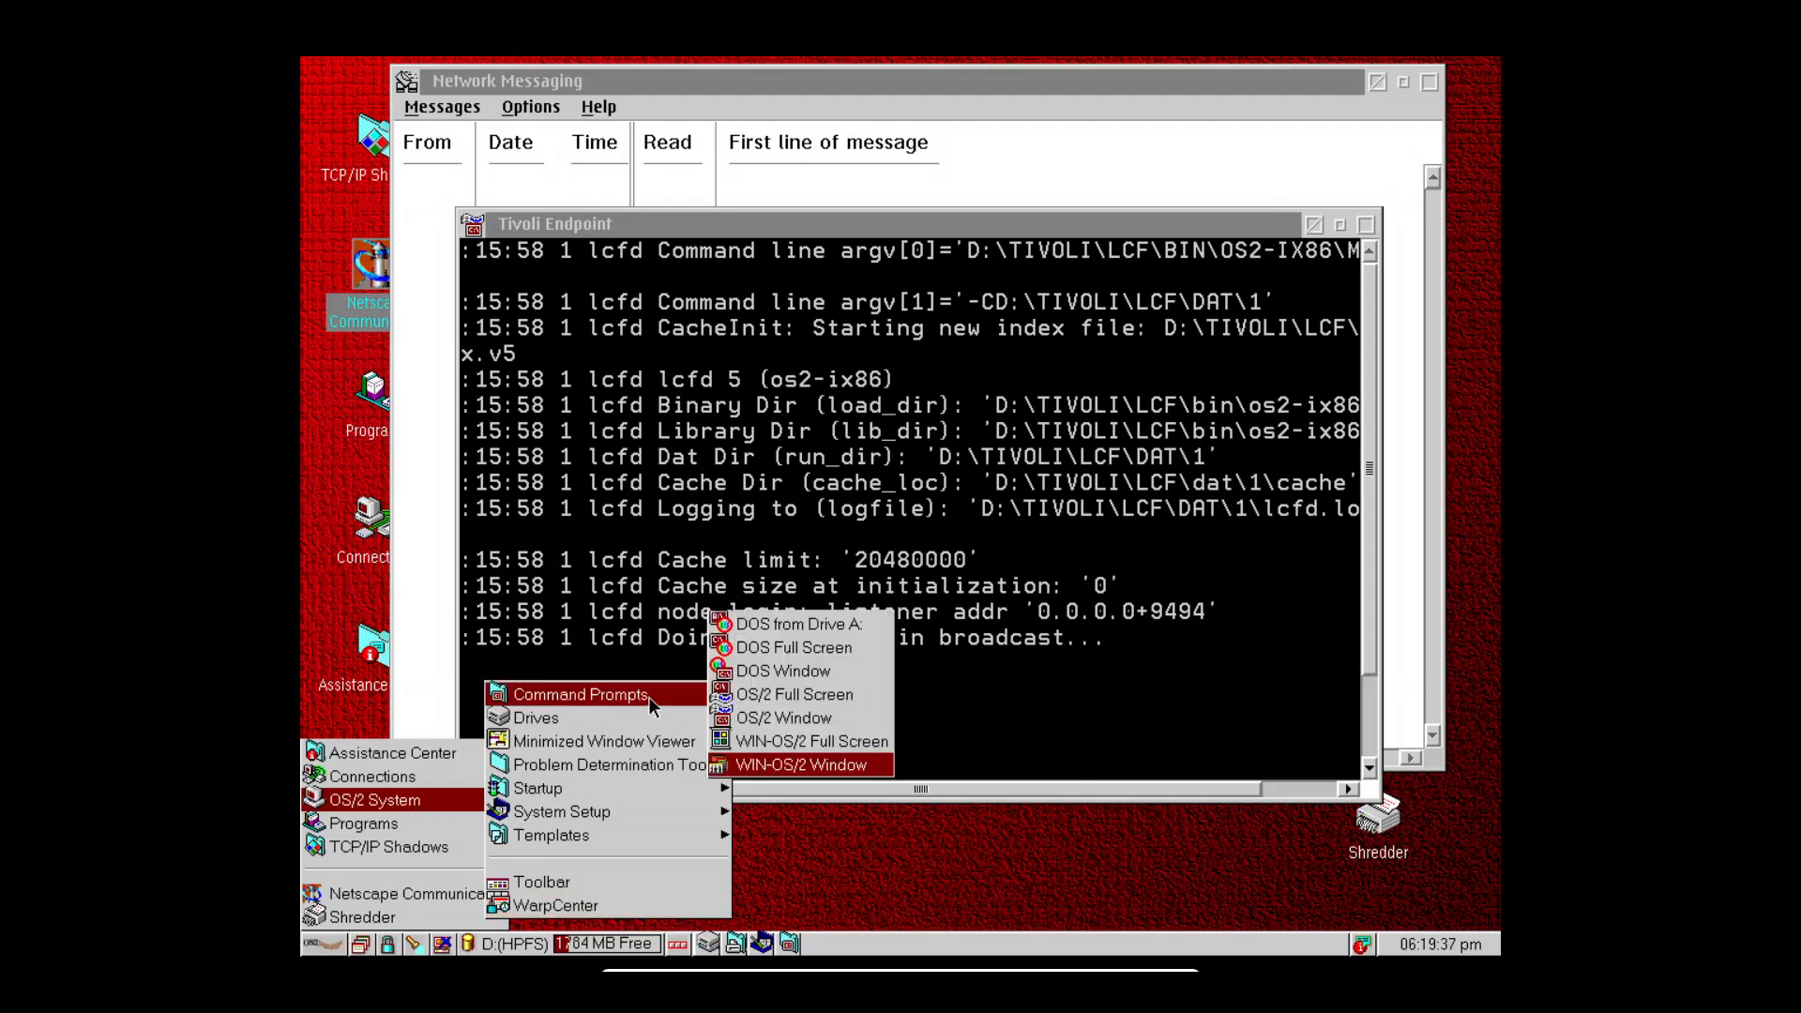
{"action": "left_click", "coordinate": [792, 766]}
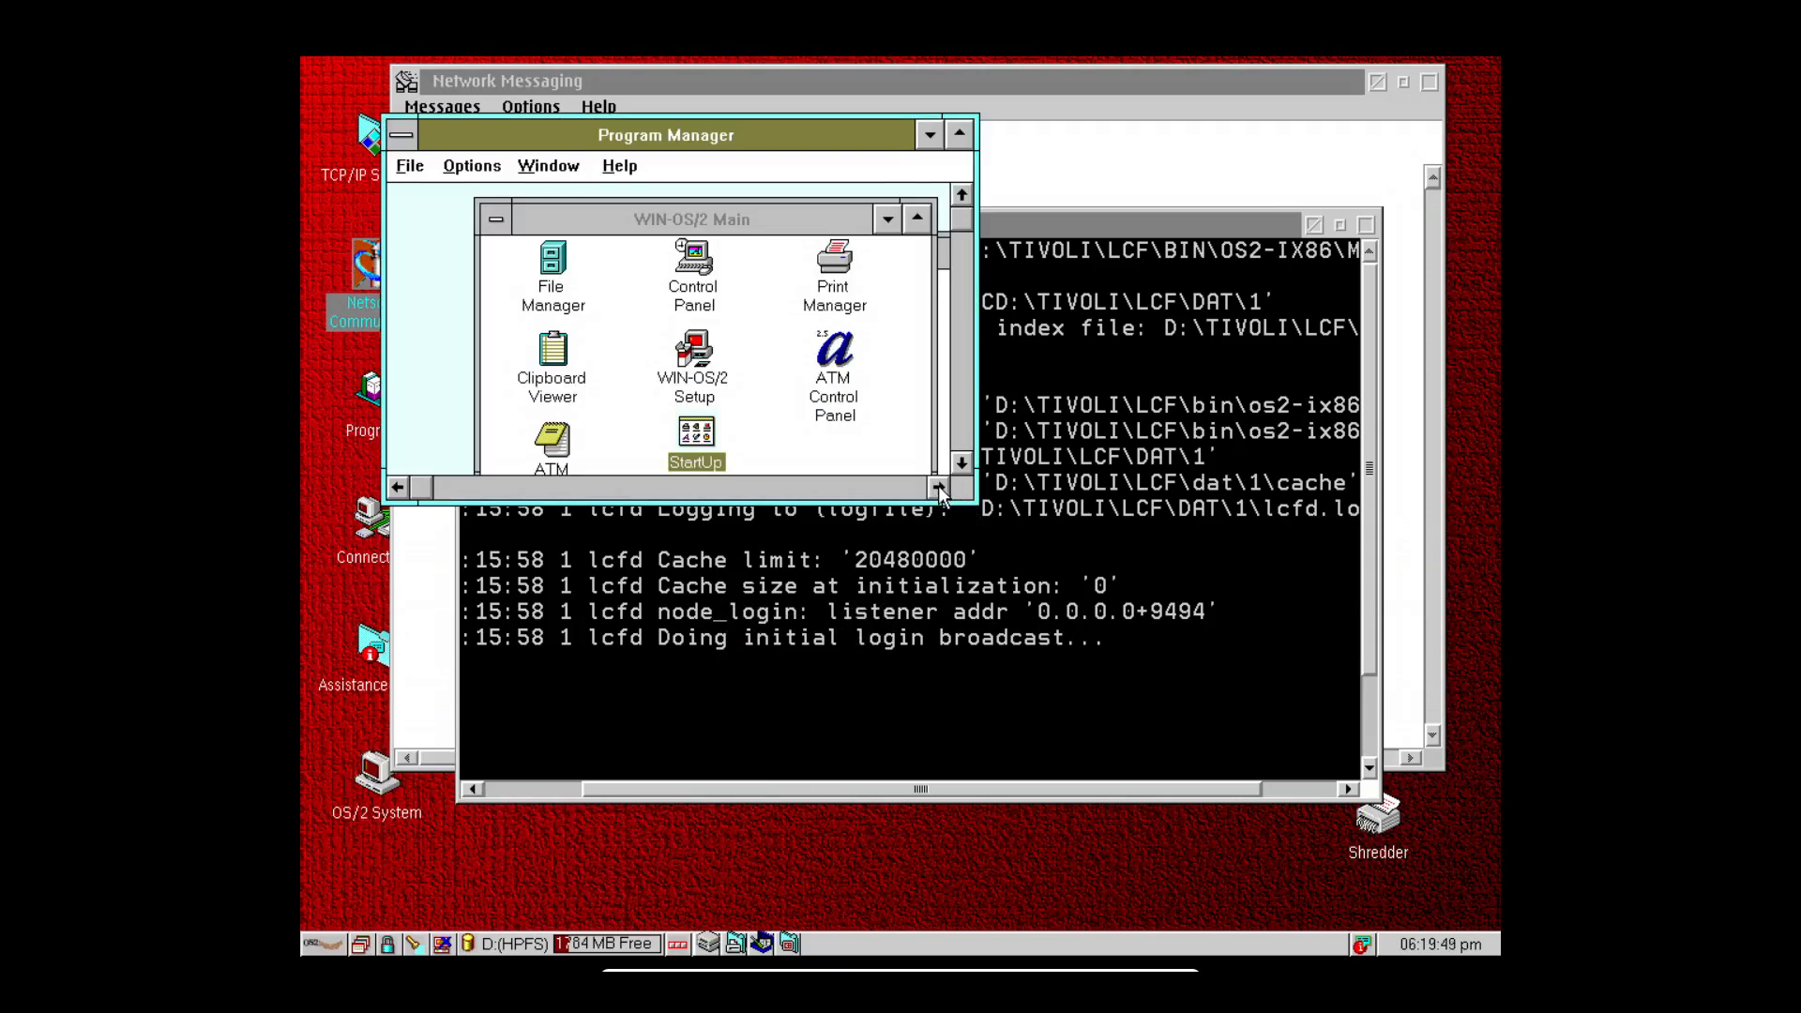
Scroll the Tivoli Endpoint log to its far right, then alternate it with Program Manager in front.
{"action": "left_click", "coordinate": [1349, 791]}
{"action": "left_click", "coordinate": [1348, 790]}
{"action": "left_click", "coordinate": [1348, 789]}
{"action": "left_click", "coordinate": [1348, 790]}
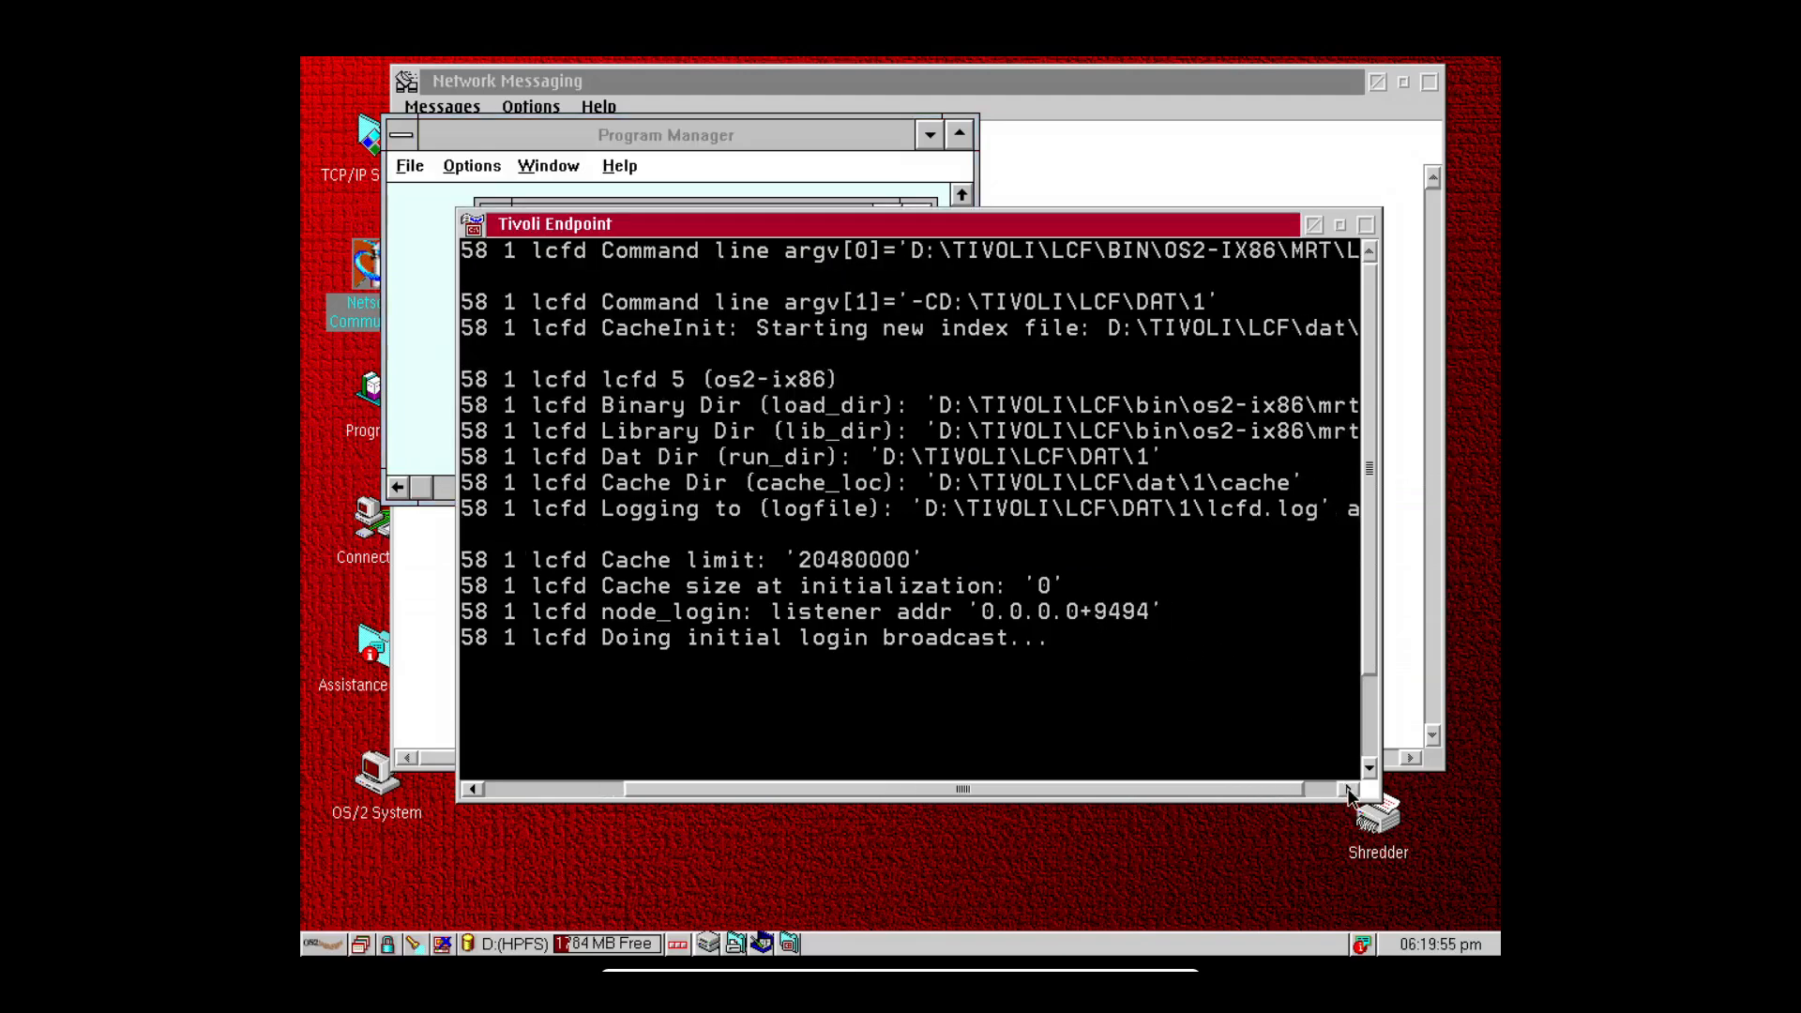
{"action": "left_click", "coordinate": [1349, 790]}
{"action": "left_click", "coordinate": [1348, 790]}
{"action": "left_click", "coordinate": [1348, 790]}
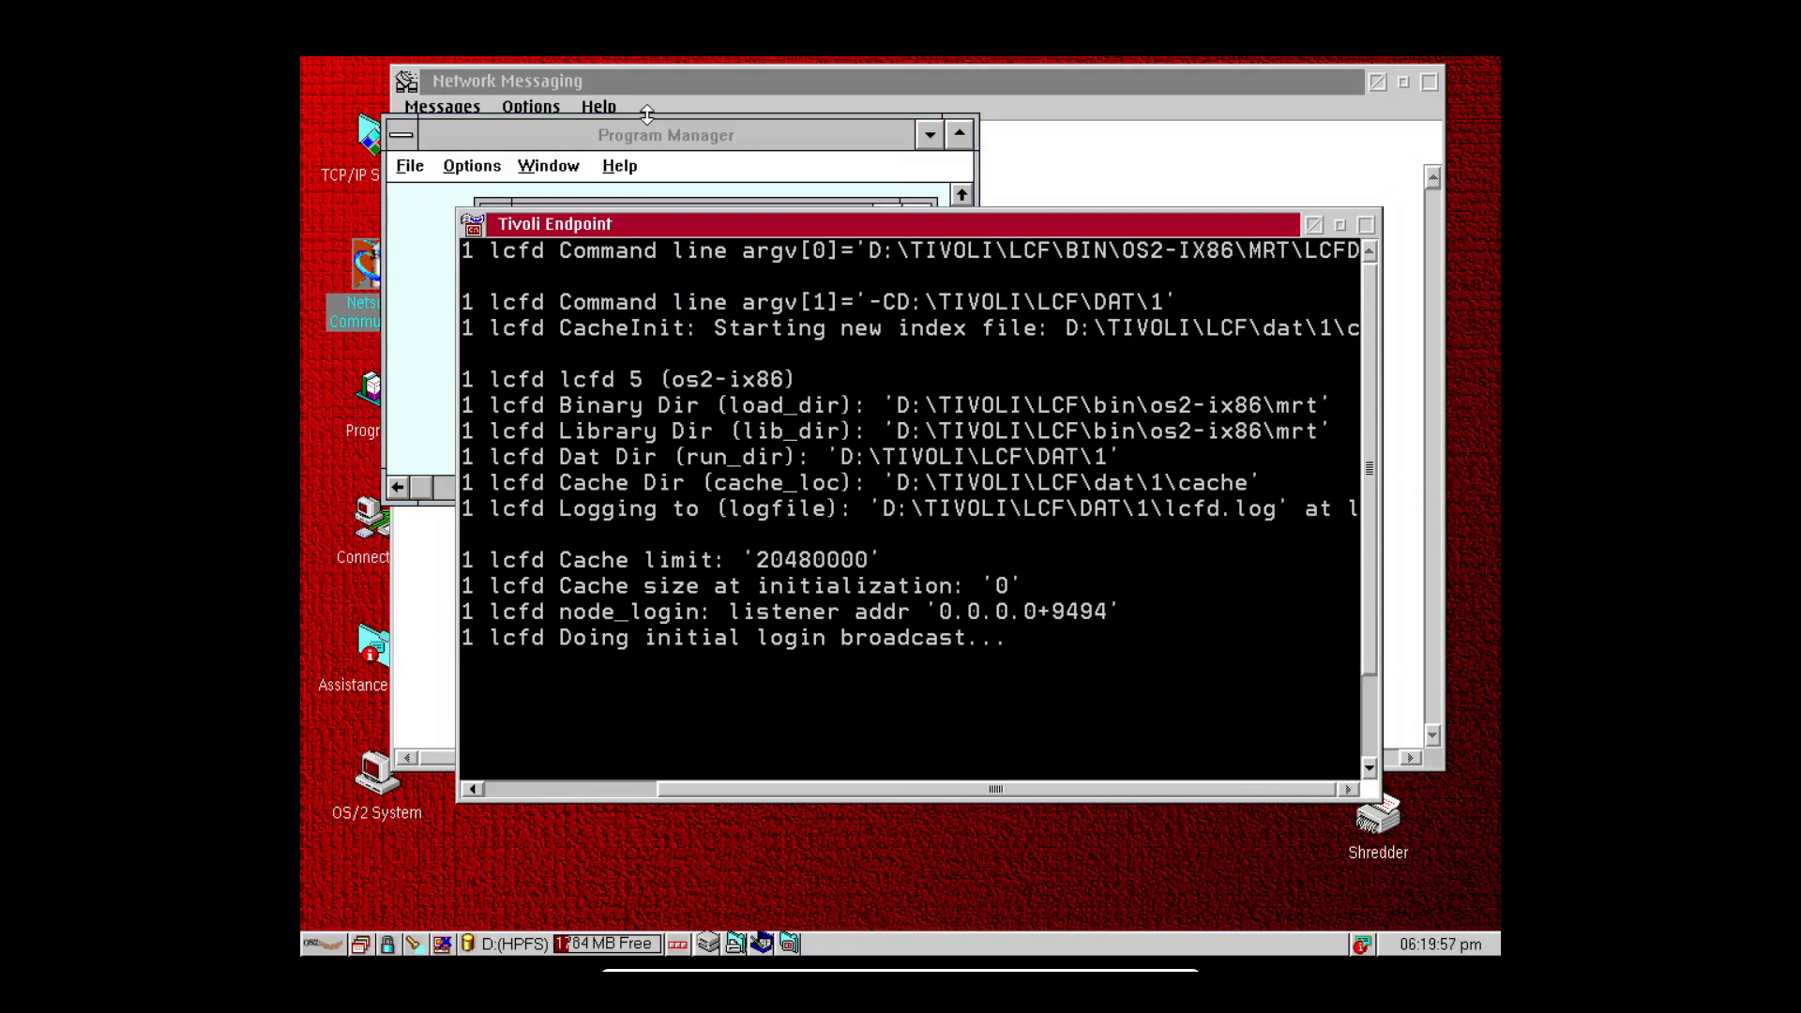
{"action": "left_click", "coordinate": [741, 127]}
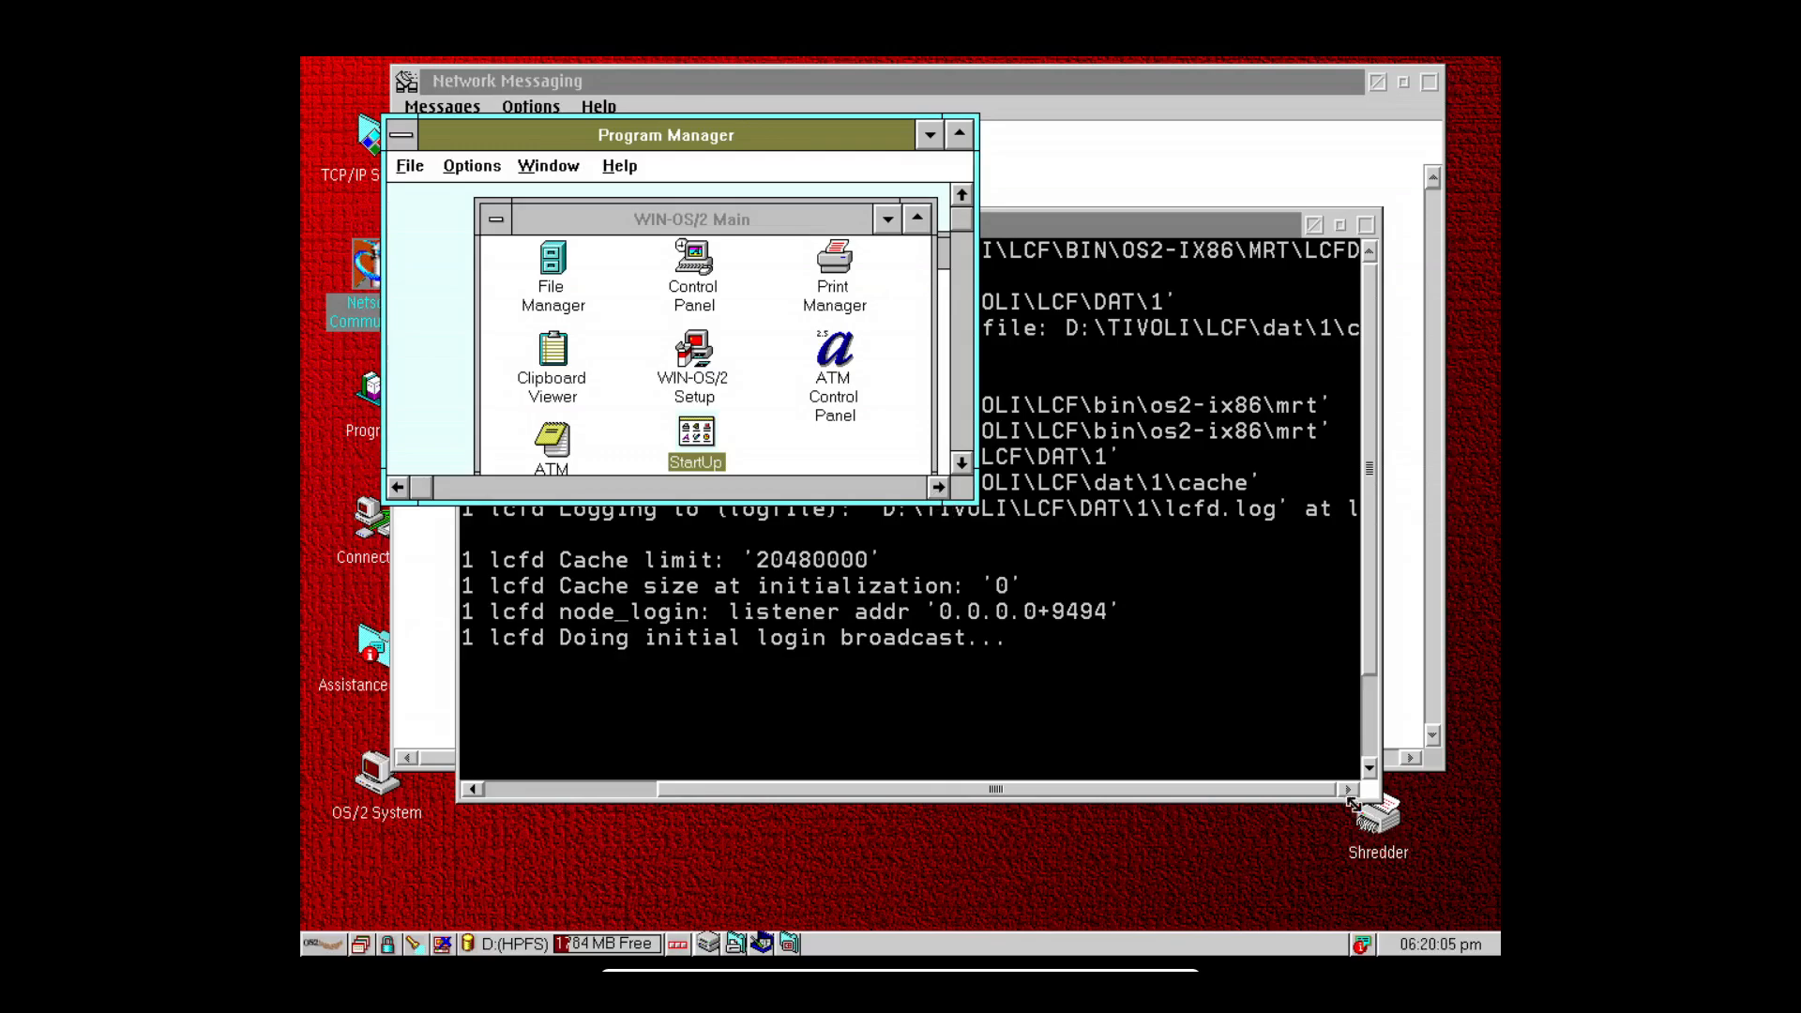
{"action": "left_click", "coordinate": [1346, 793]}
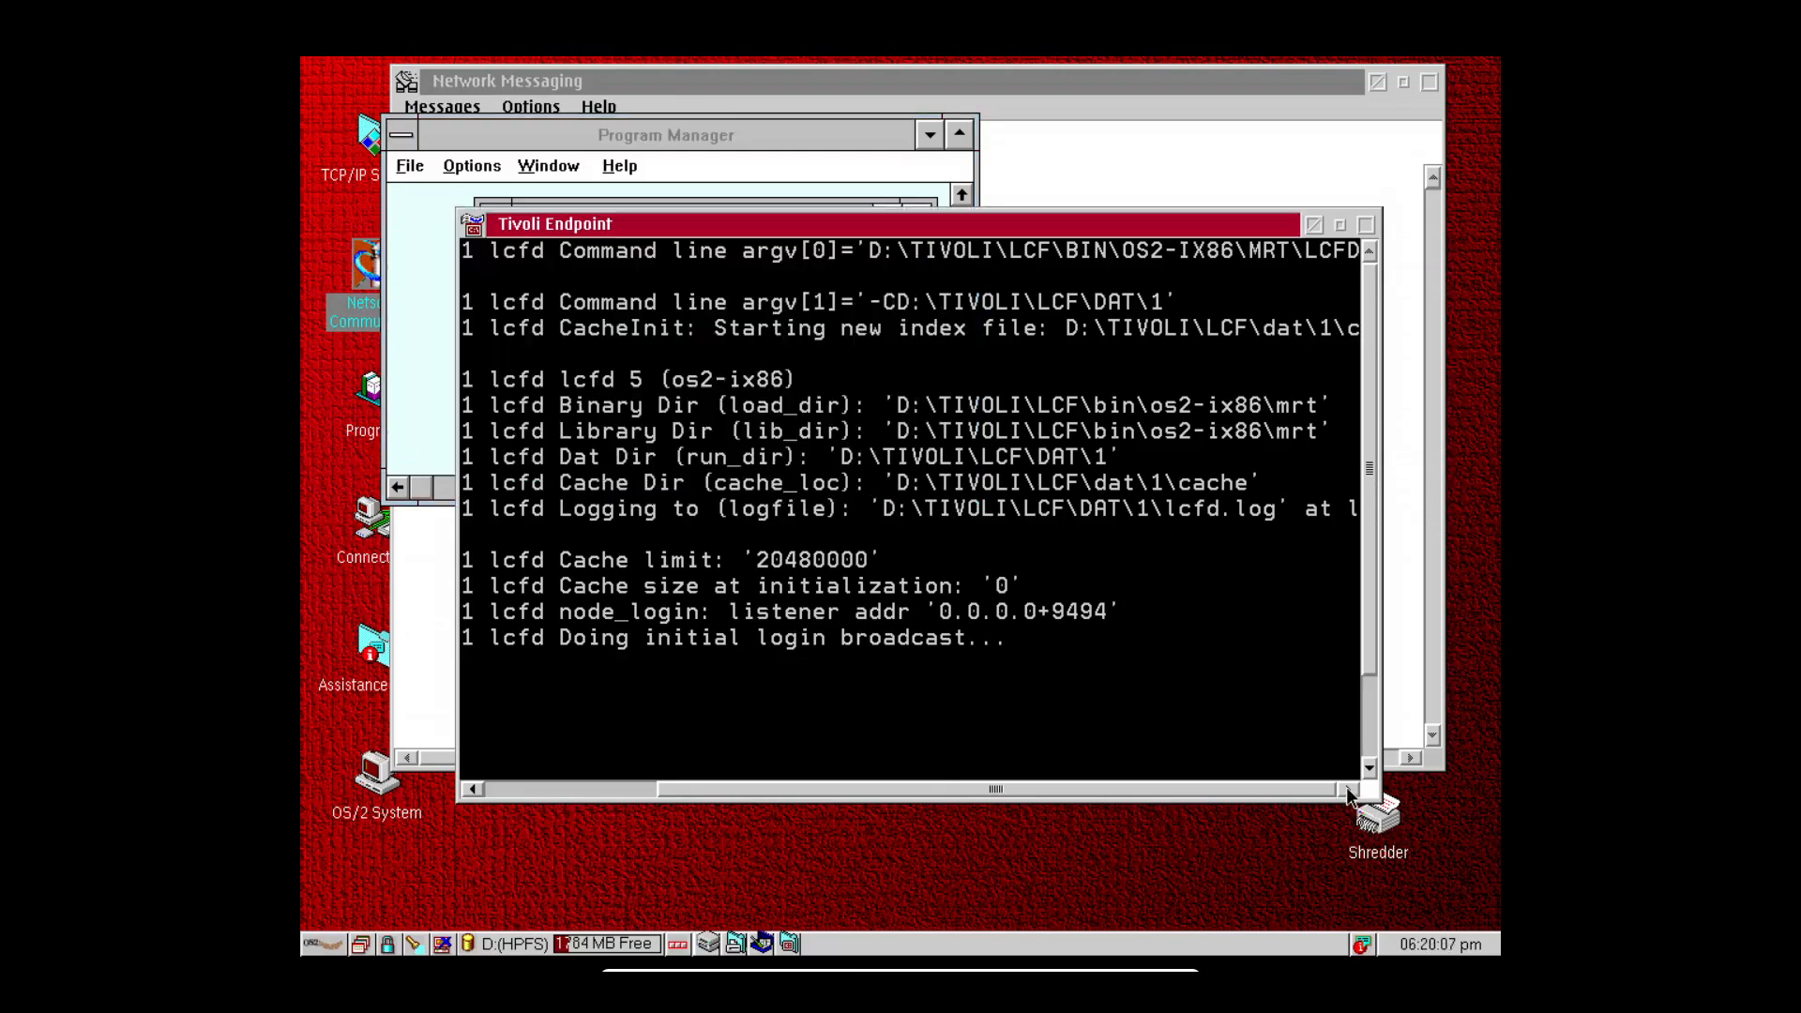
{"action": "left_click", "coordinate": [617, 121]}
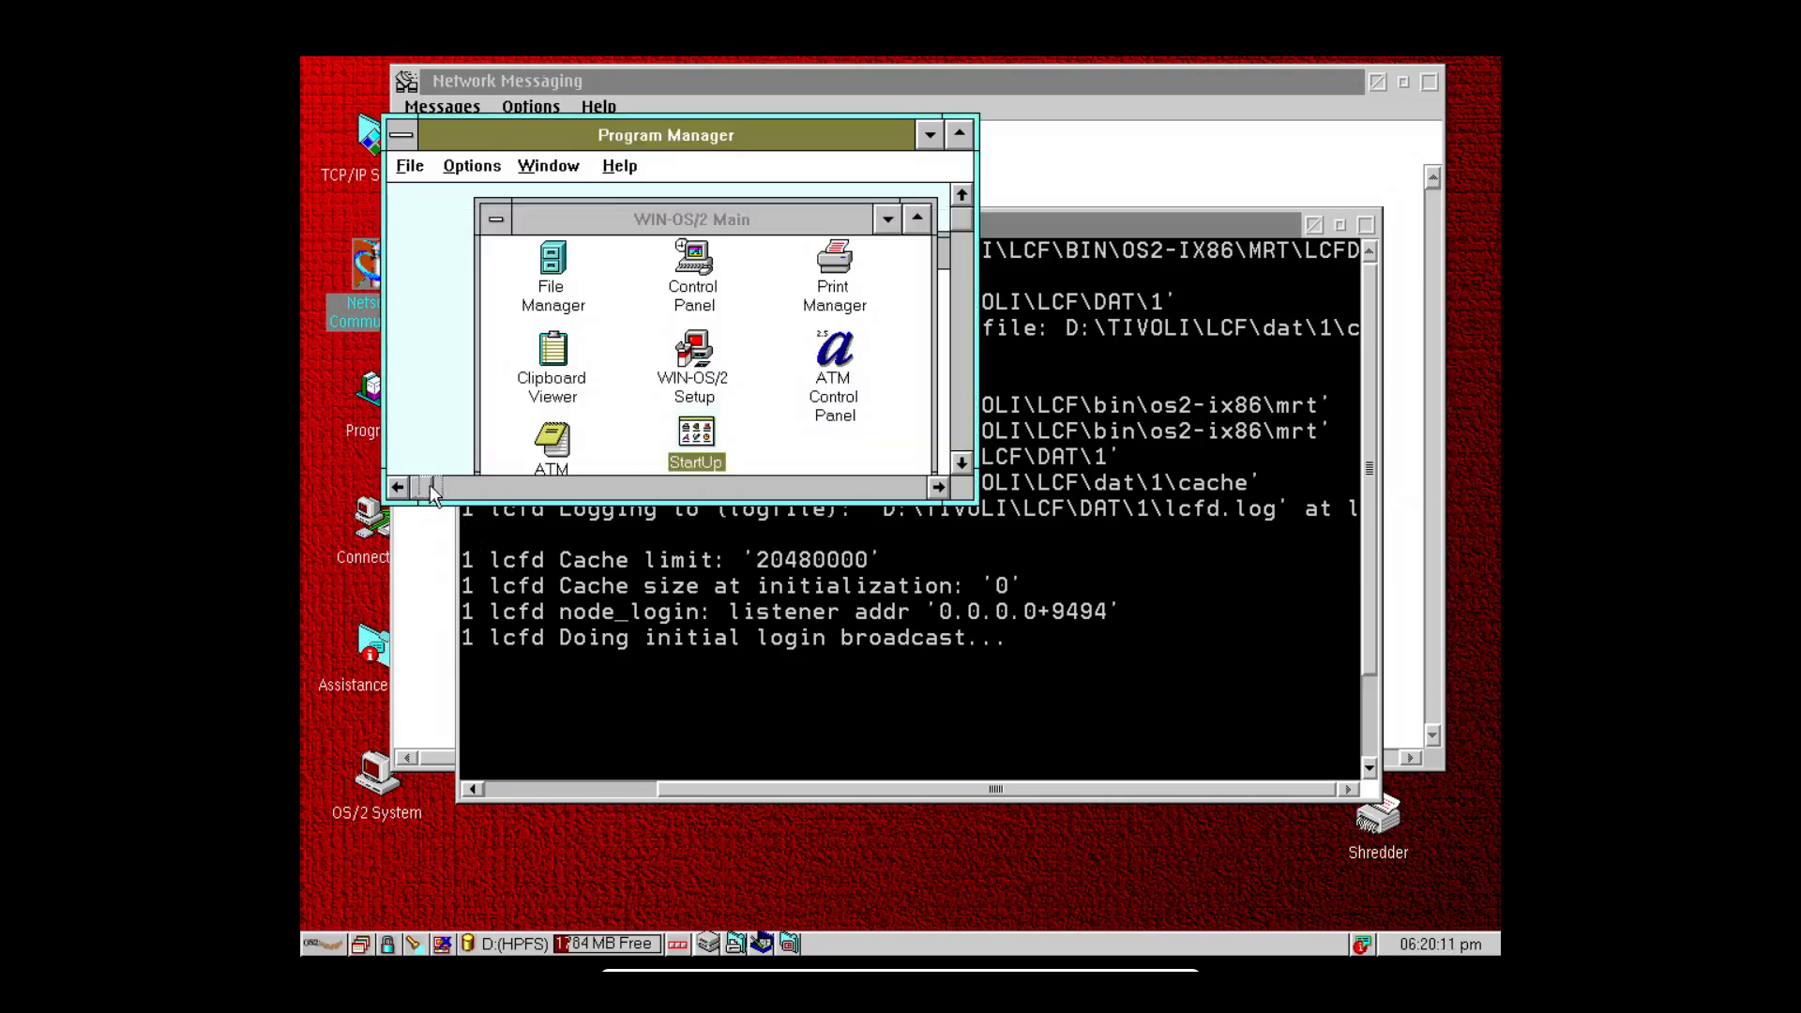
Rearrange the windows, then bring Tivoli Endpoint to the front and move it up and right.
{"action": "left_click_drag", "start_coordinate": [433, 495], "coordinate": [660, 491]}
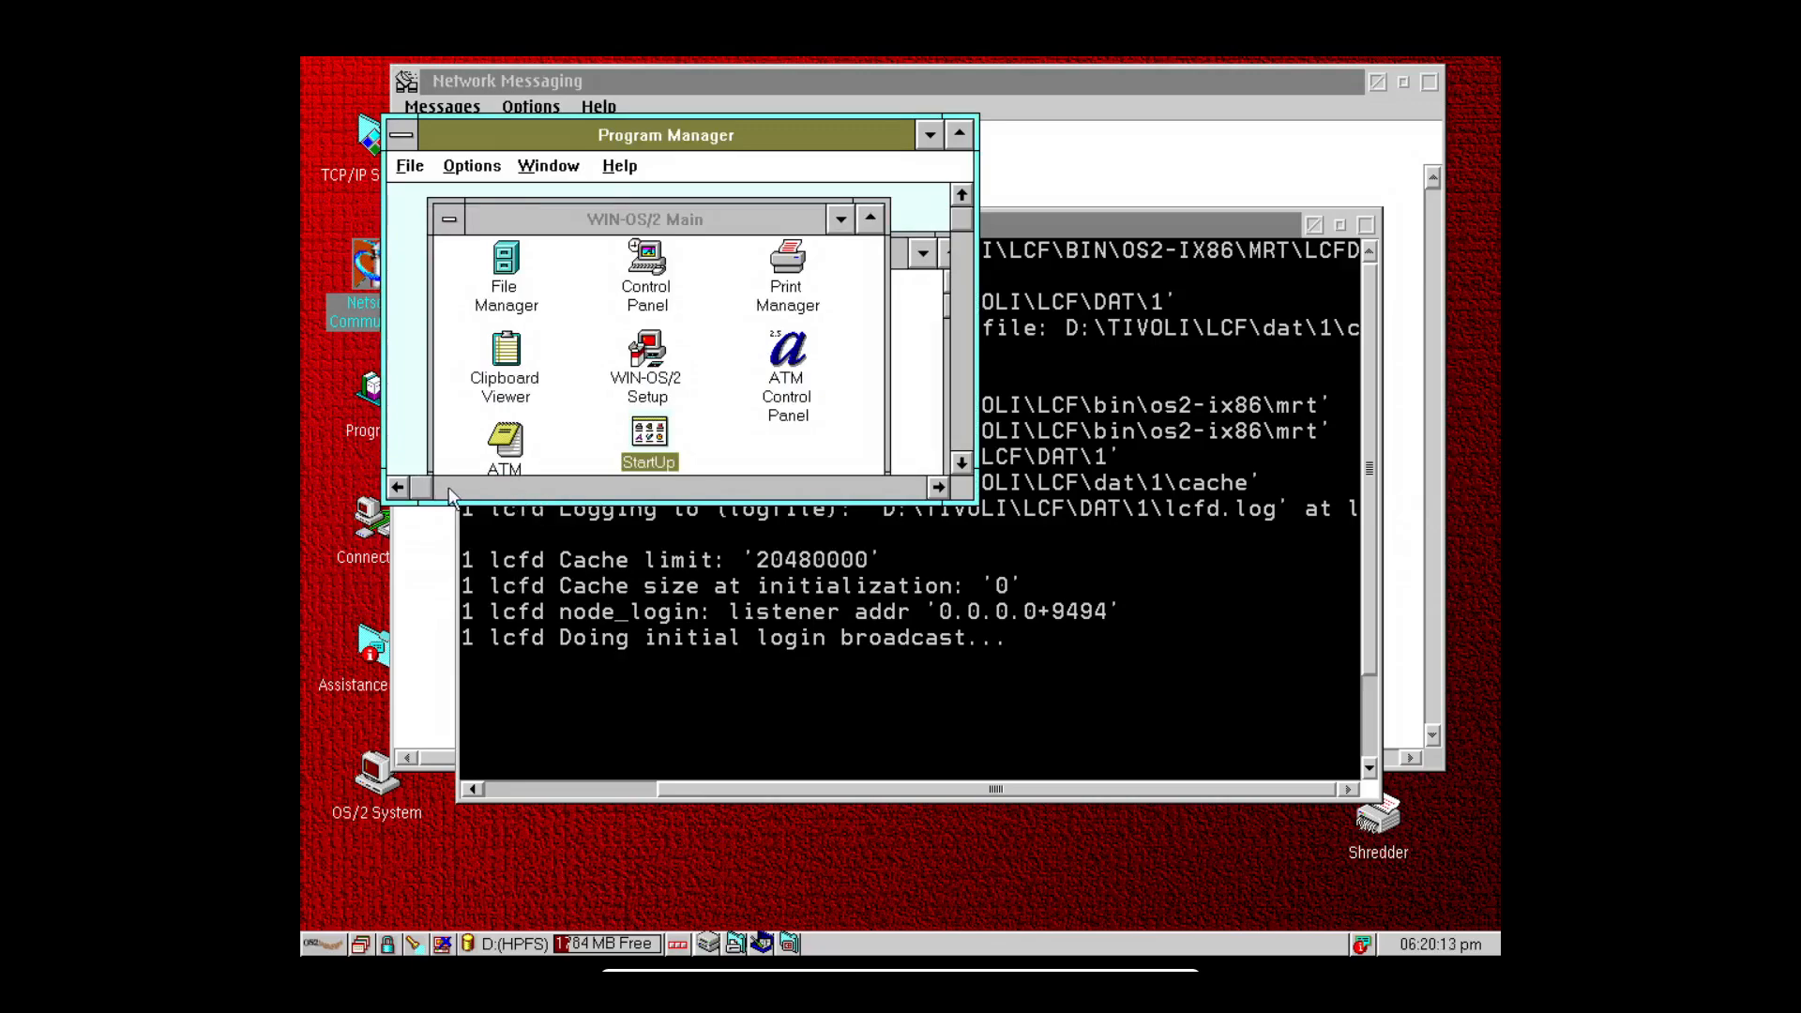
{"action": "left_click_drag", "start_coordinate": [491, 488], "coordinate": [603, 490]}
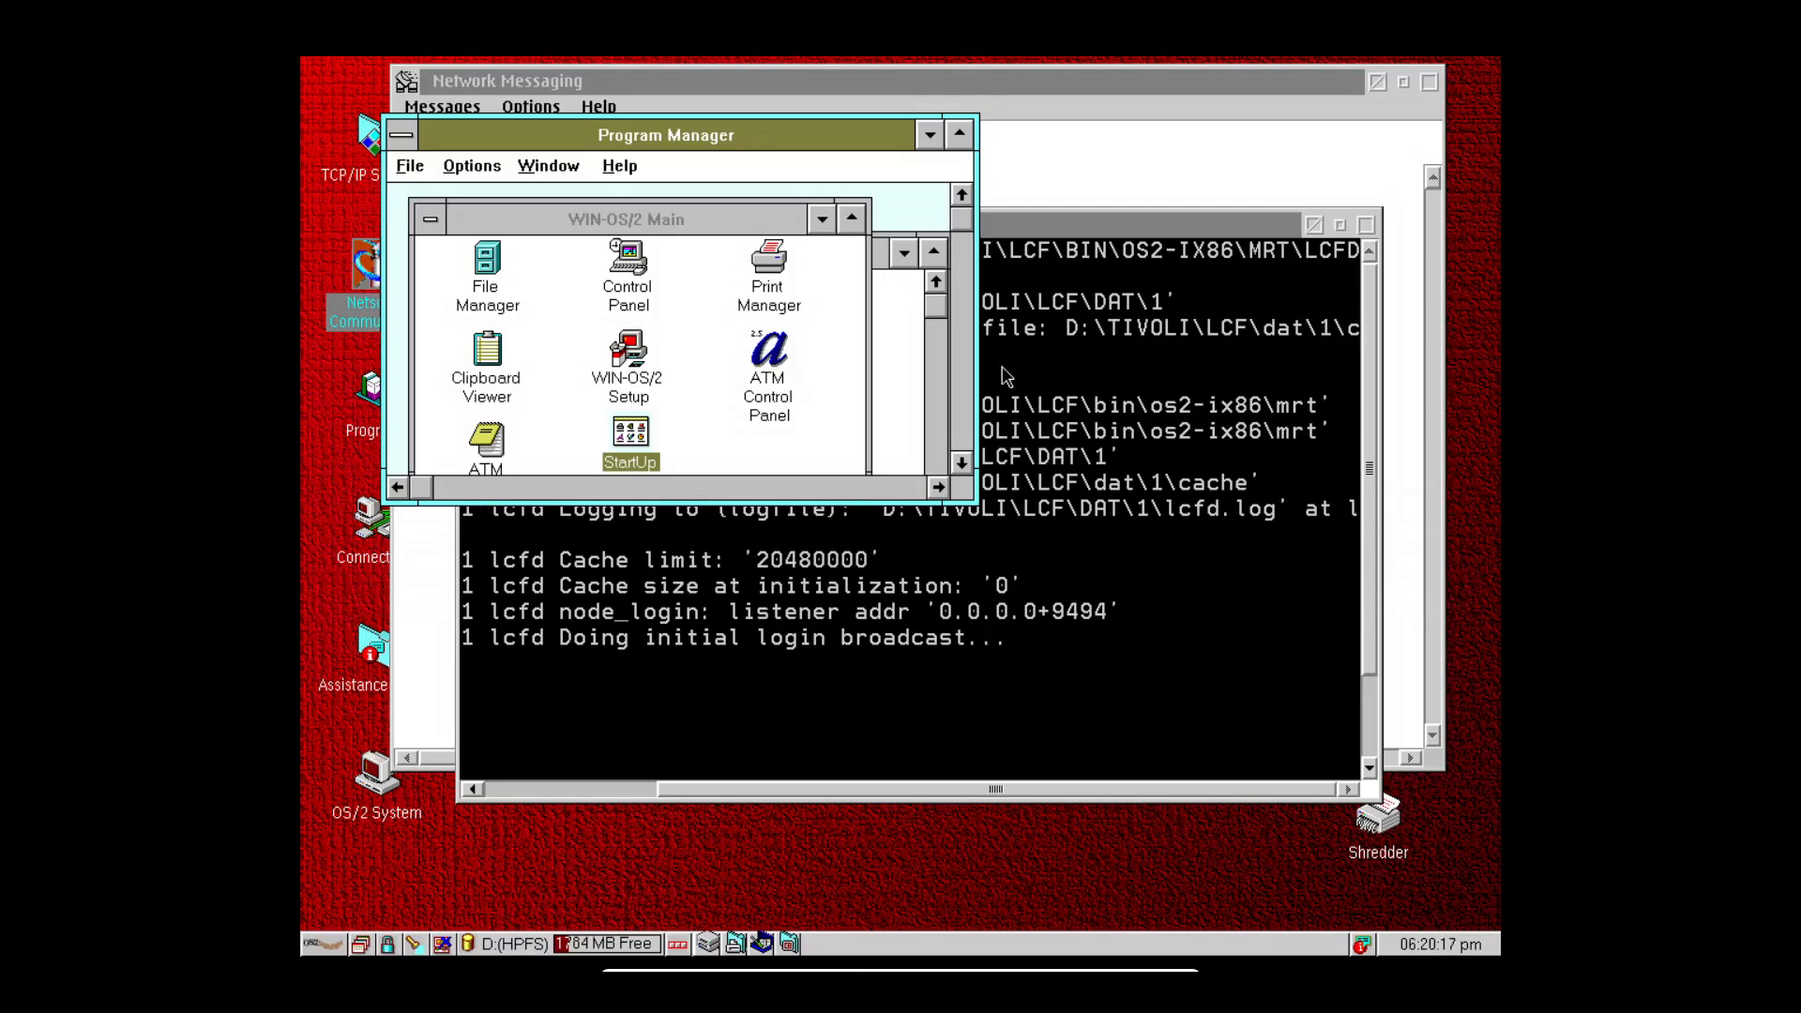
{"action": "left_click_drag", "start_coordinate": [1045, 786], "coordinate": [852, 785]}
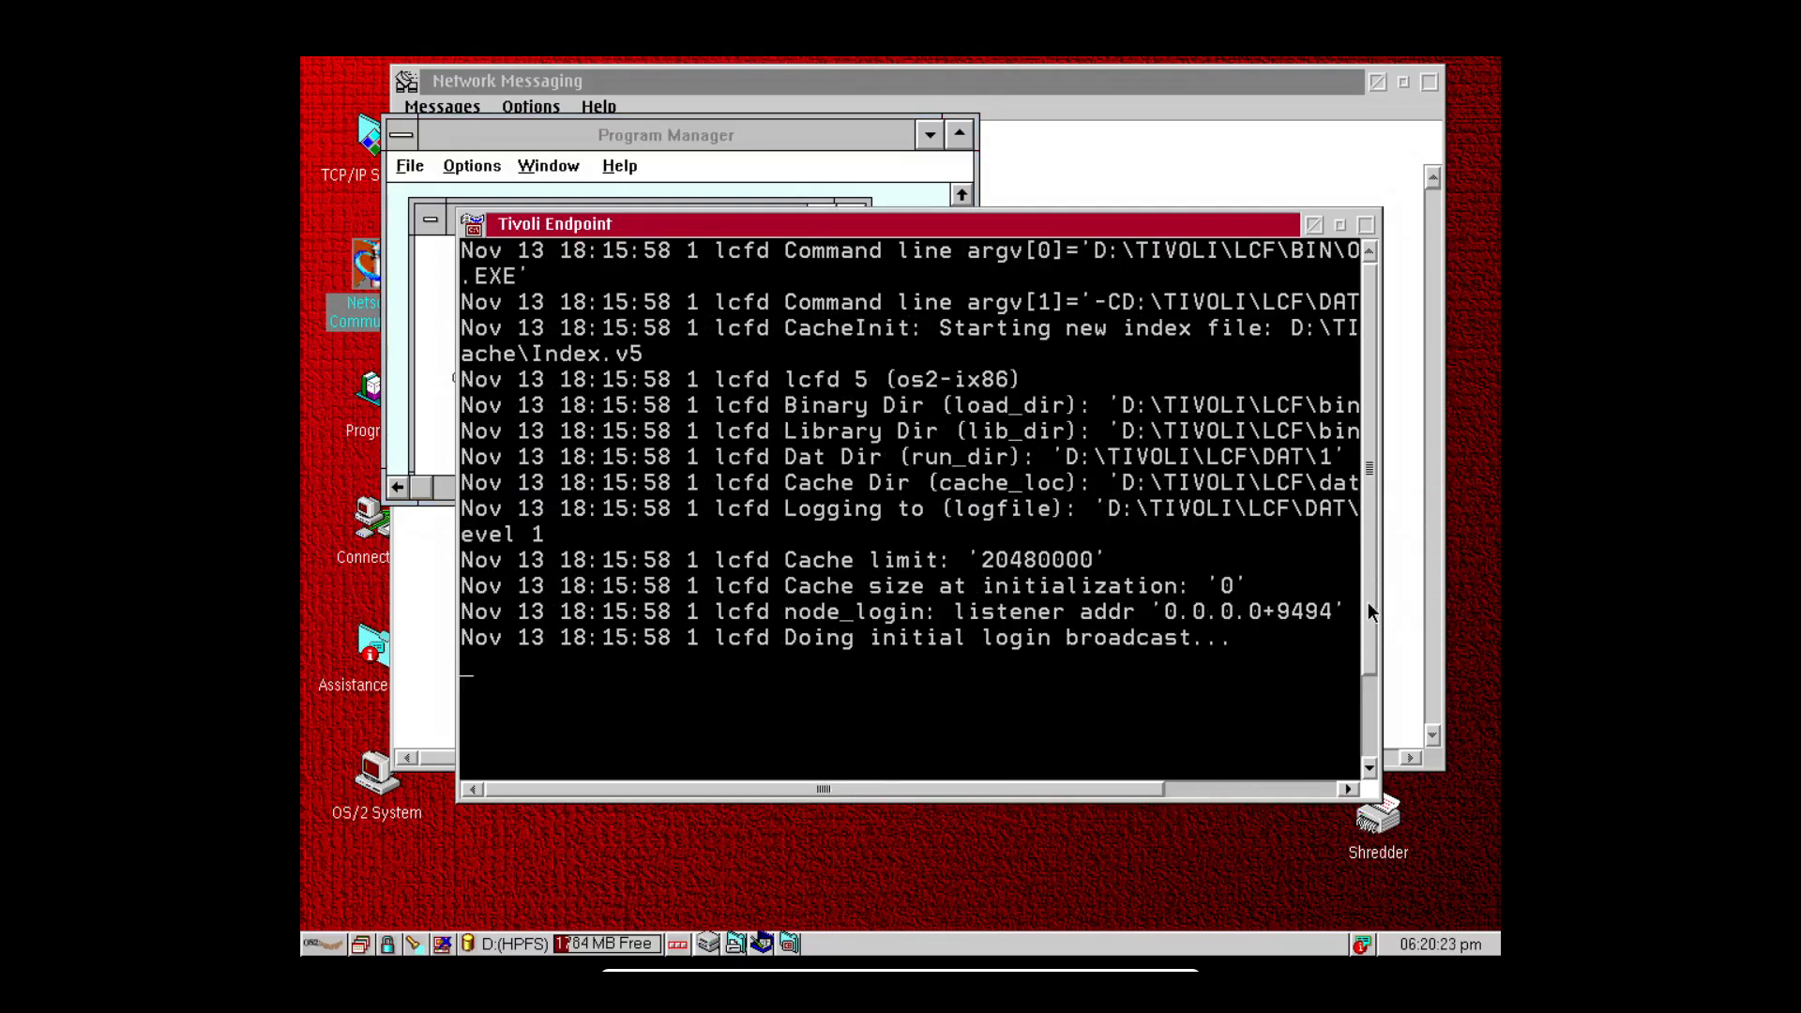
{"action": "left_click_drag", "start_coordinate": [1368, 601], "coordinate": [1370, 642]}
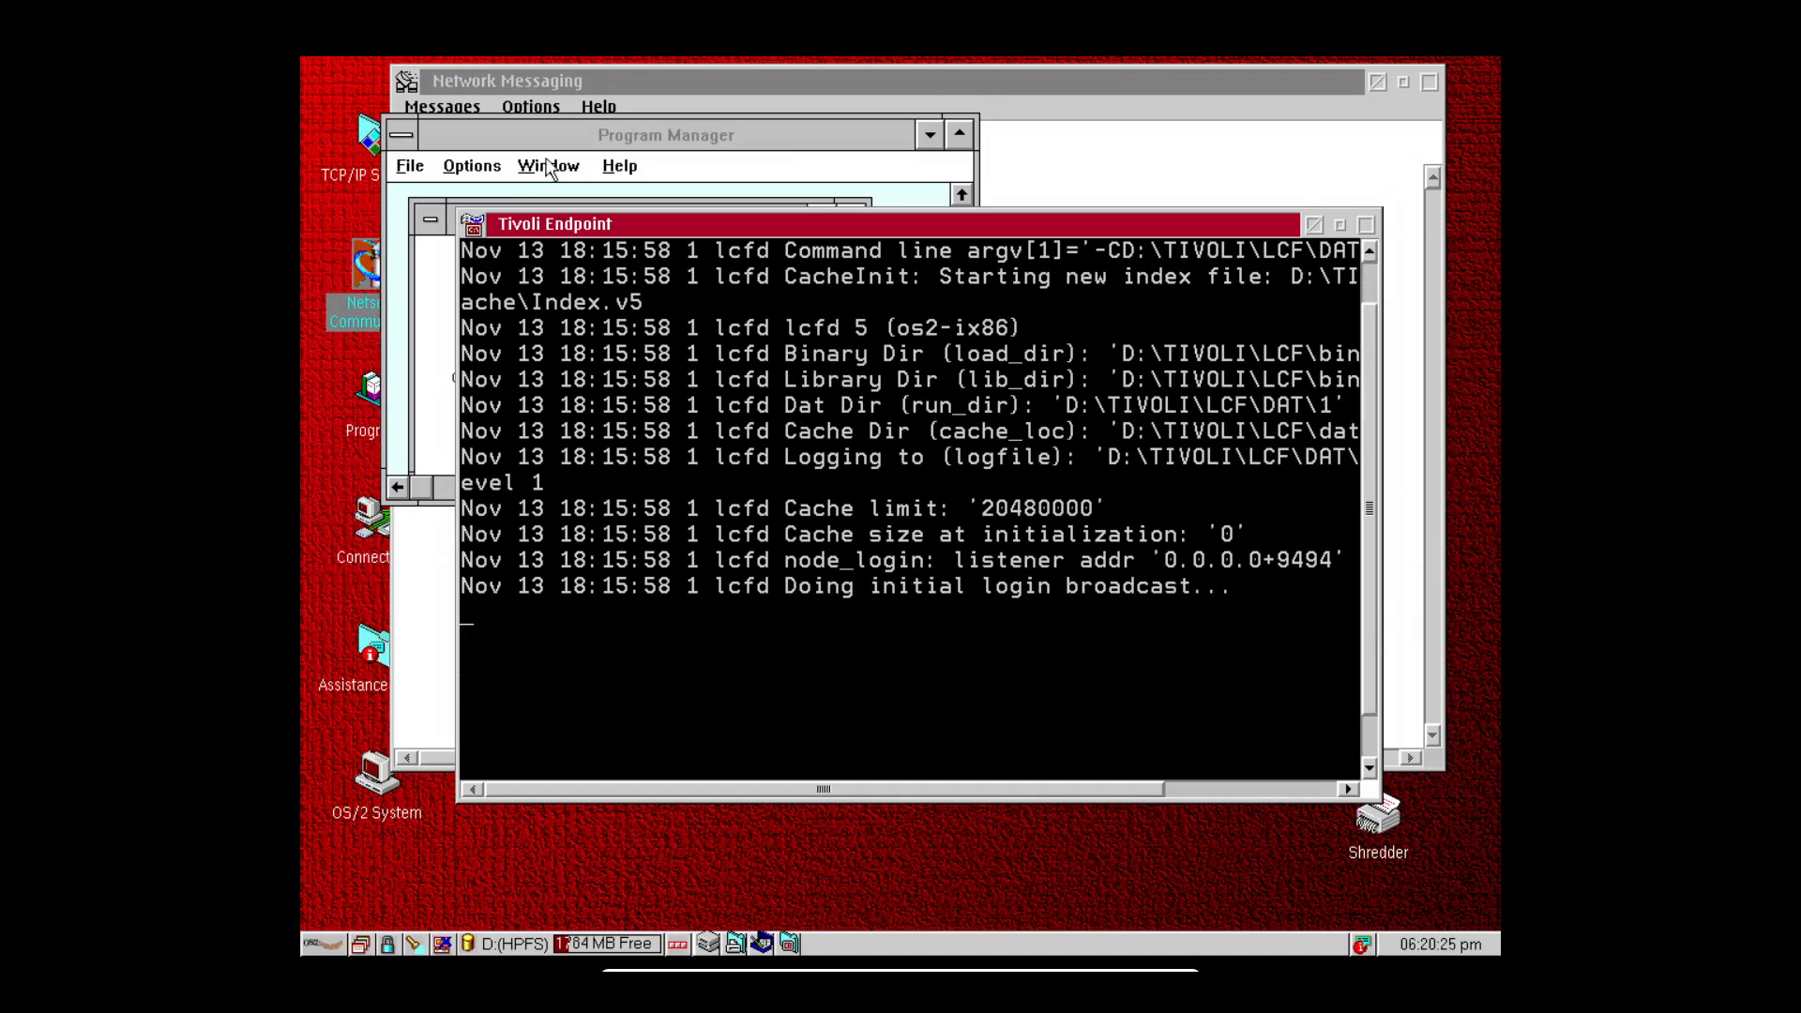
{"action": "left_click", "coordinate": [591, 145]}
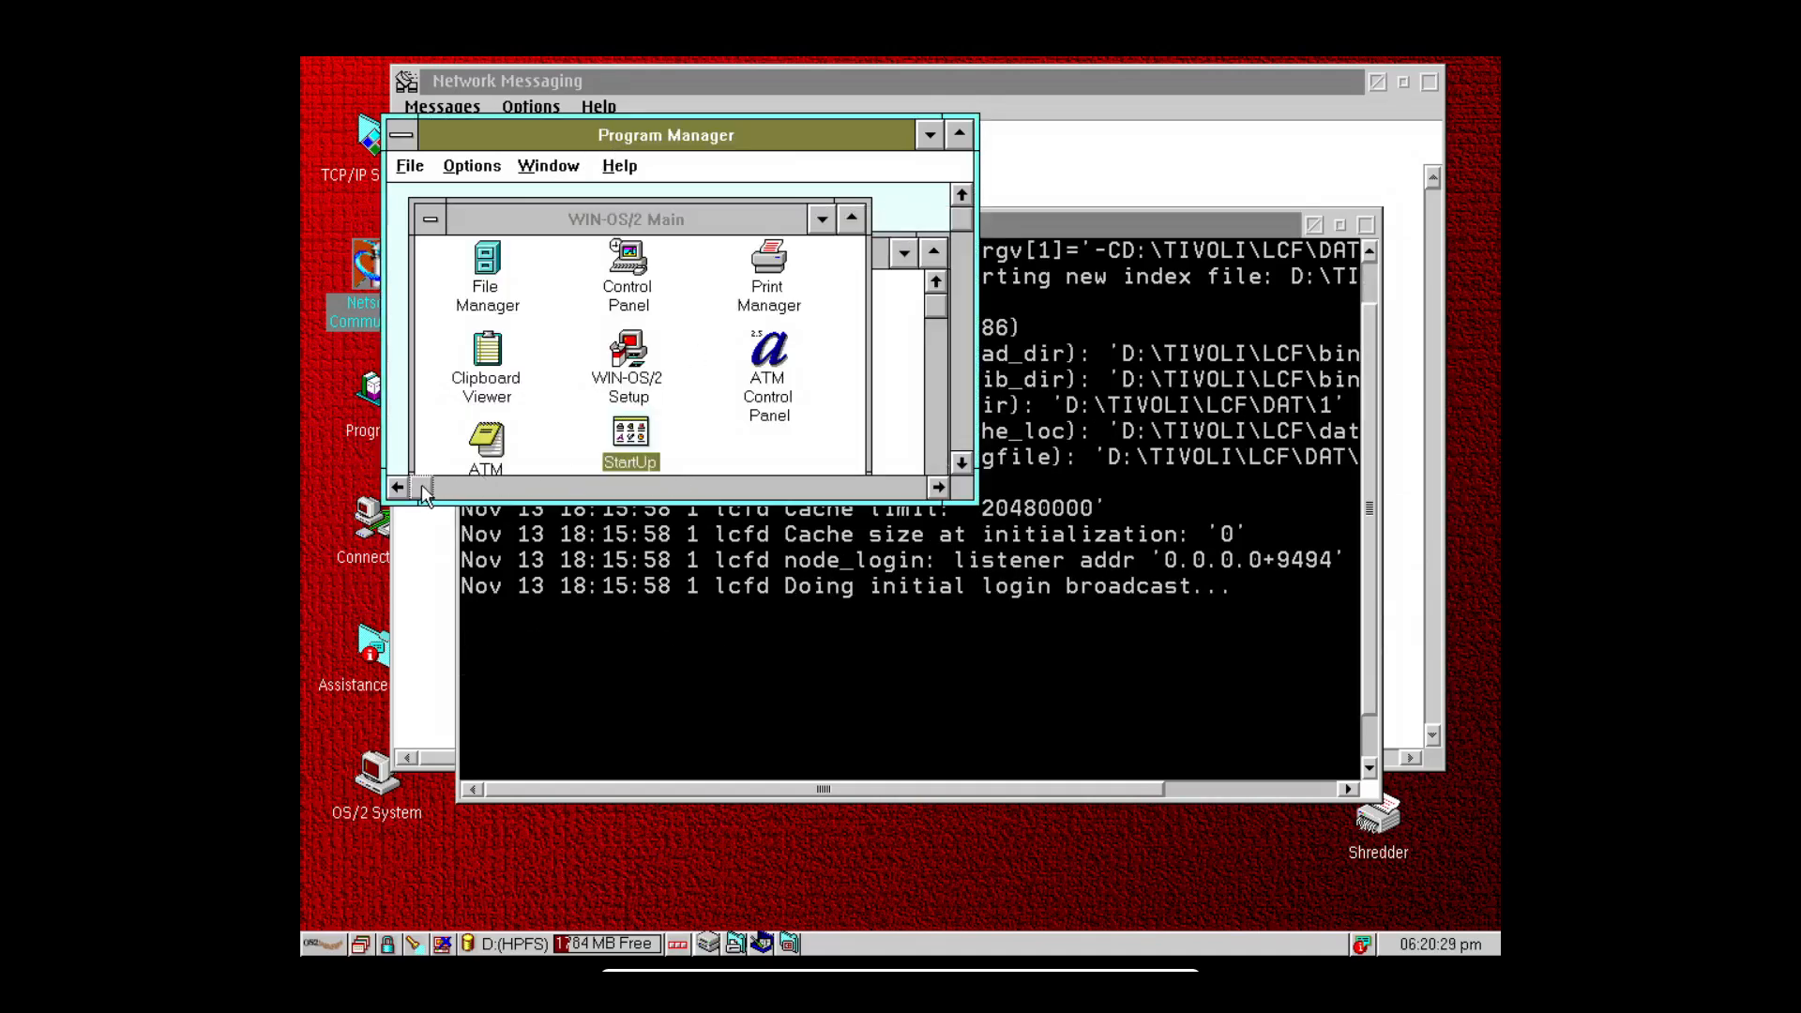
{"action": "left_click_drag", "start_coordinate": [421, 484], "coordinate": [553, 483]}
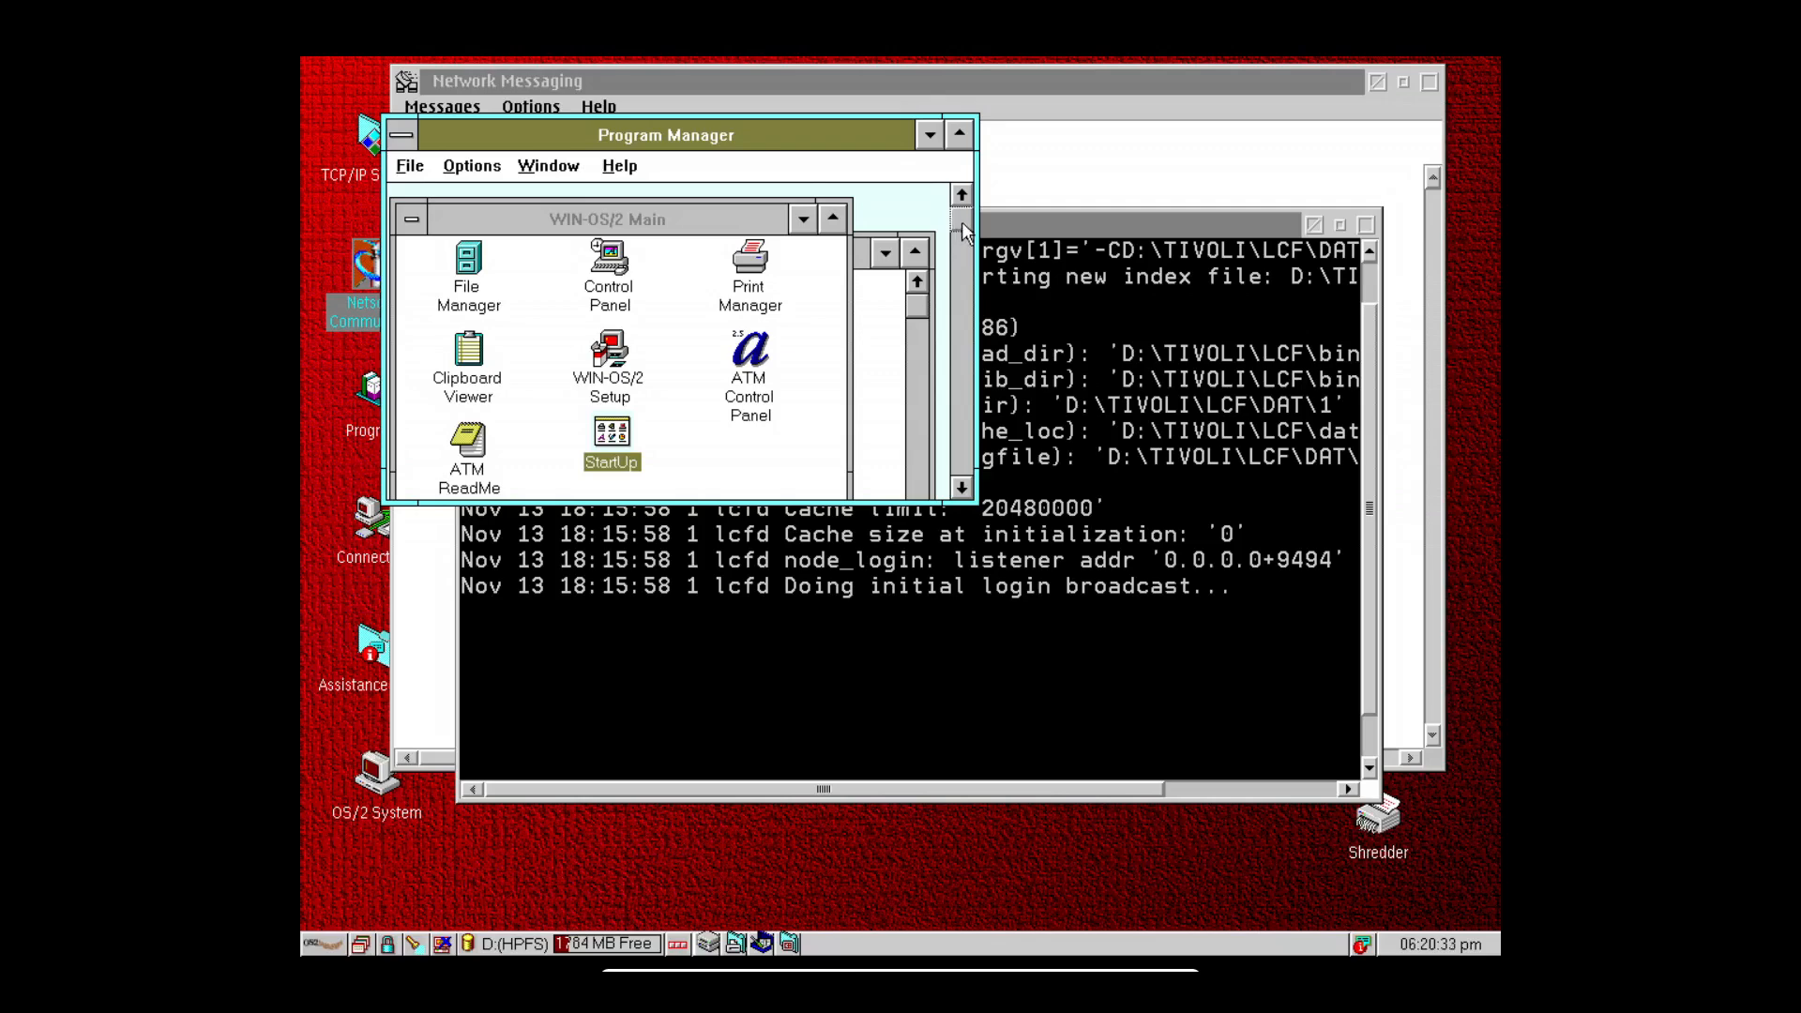
{"action": "left_click_drag", "start_coordinate": [961, 222], "coordinate": [960, 386]}
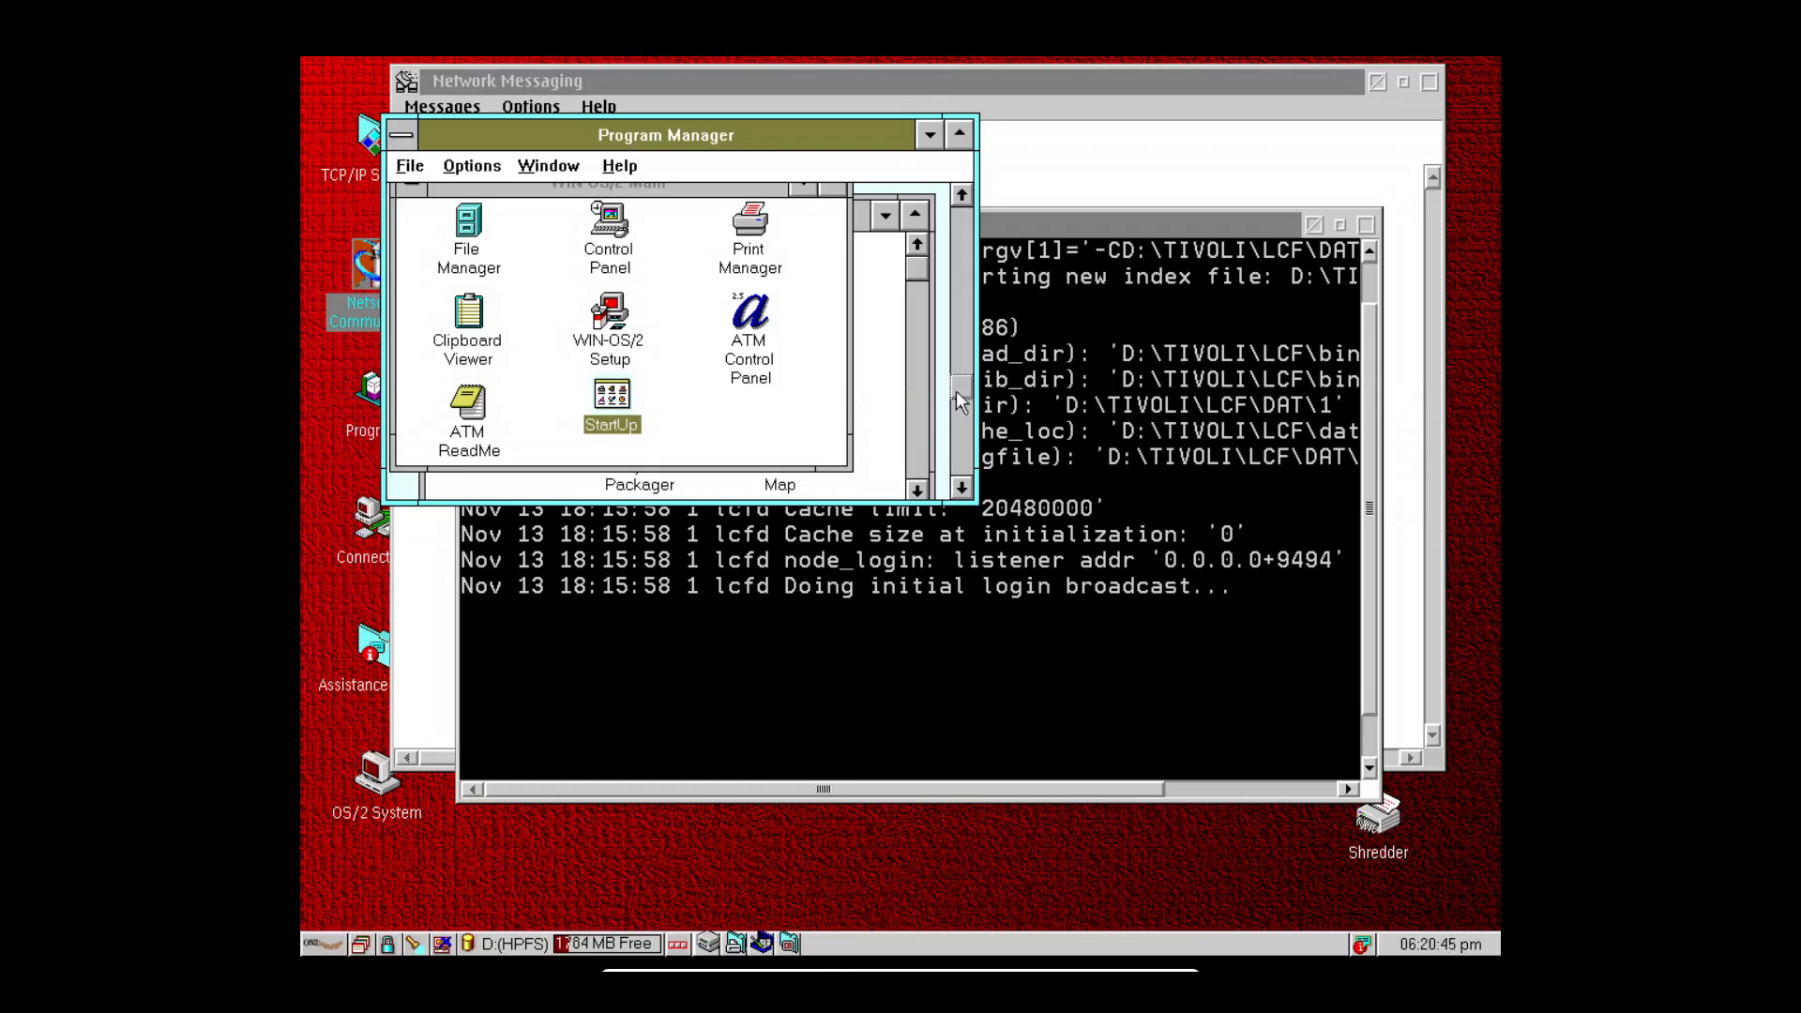
{"action": "left_click", "coordinate": [934, 791]}
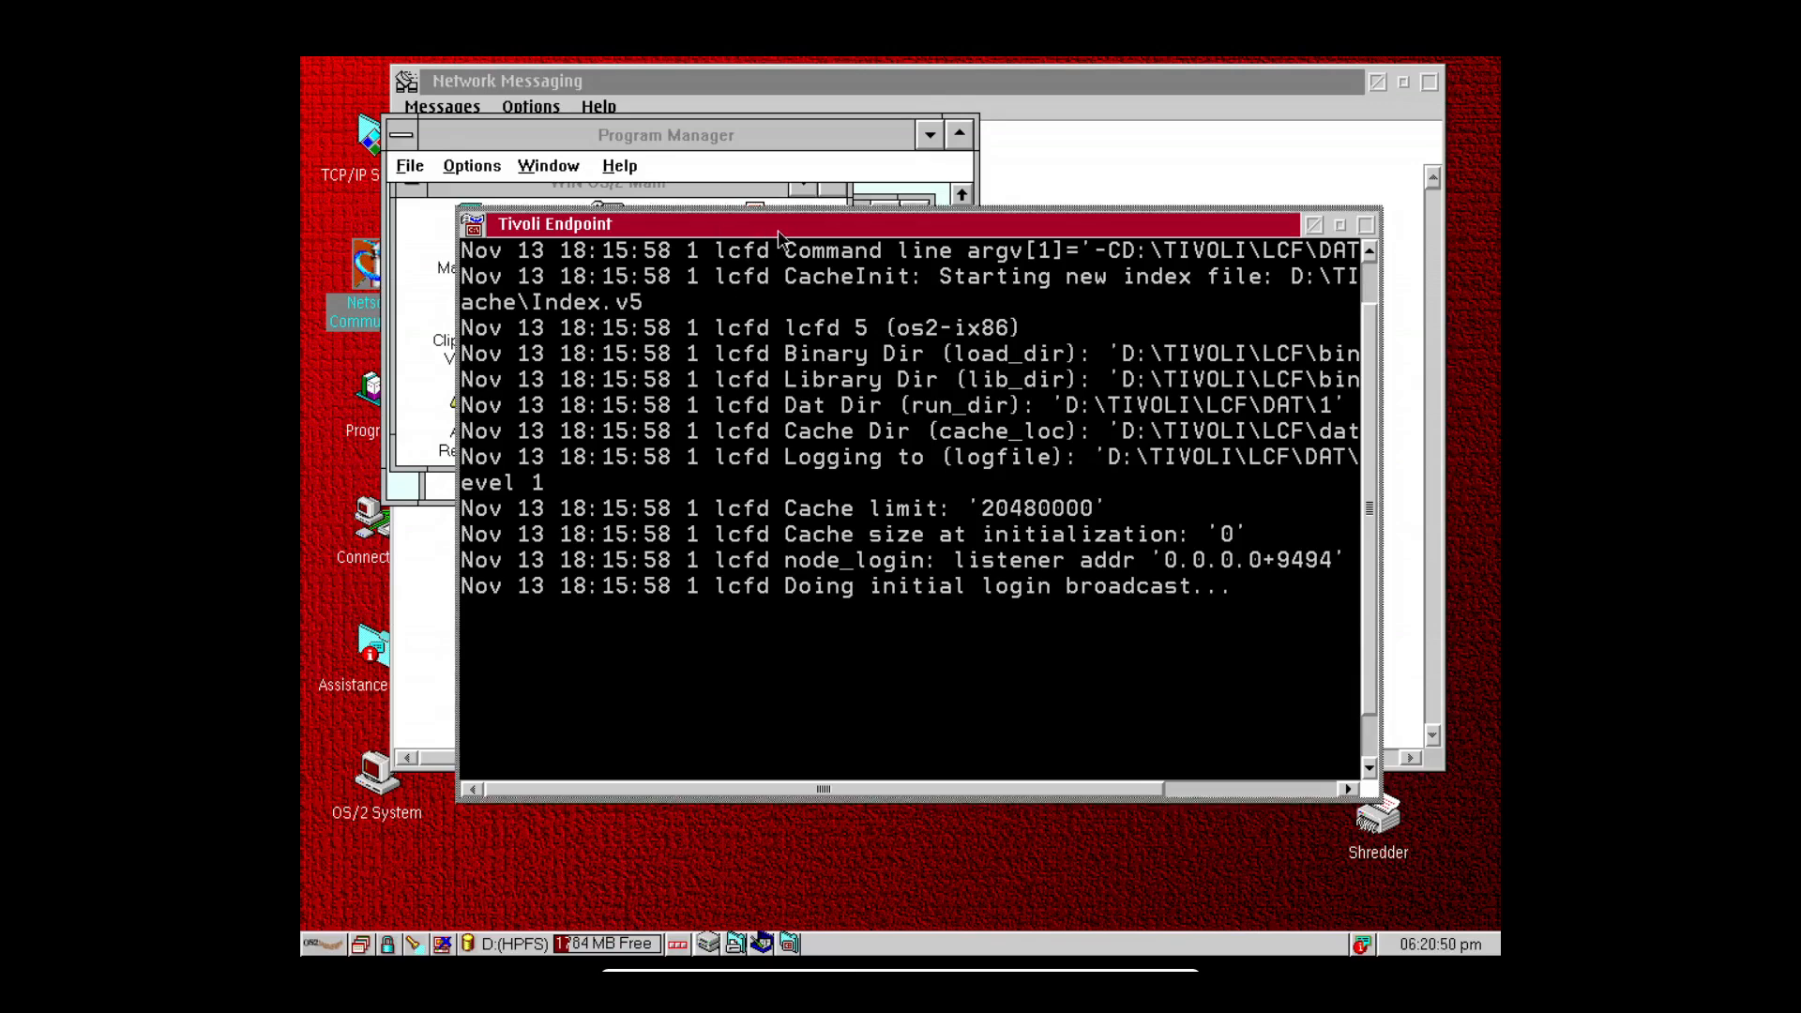
{"action": "left_click_drag", "start_coordinate": [771, 225], "coordinate": [825, 111]}
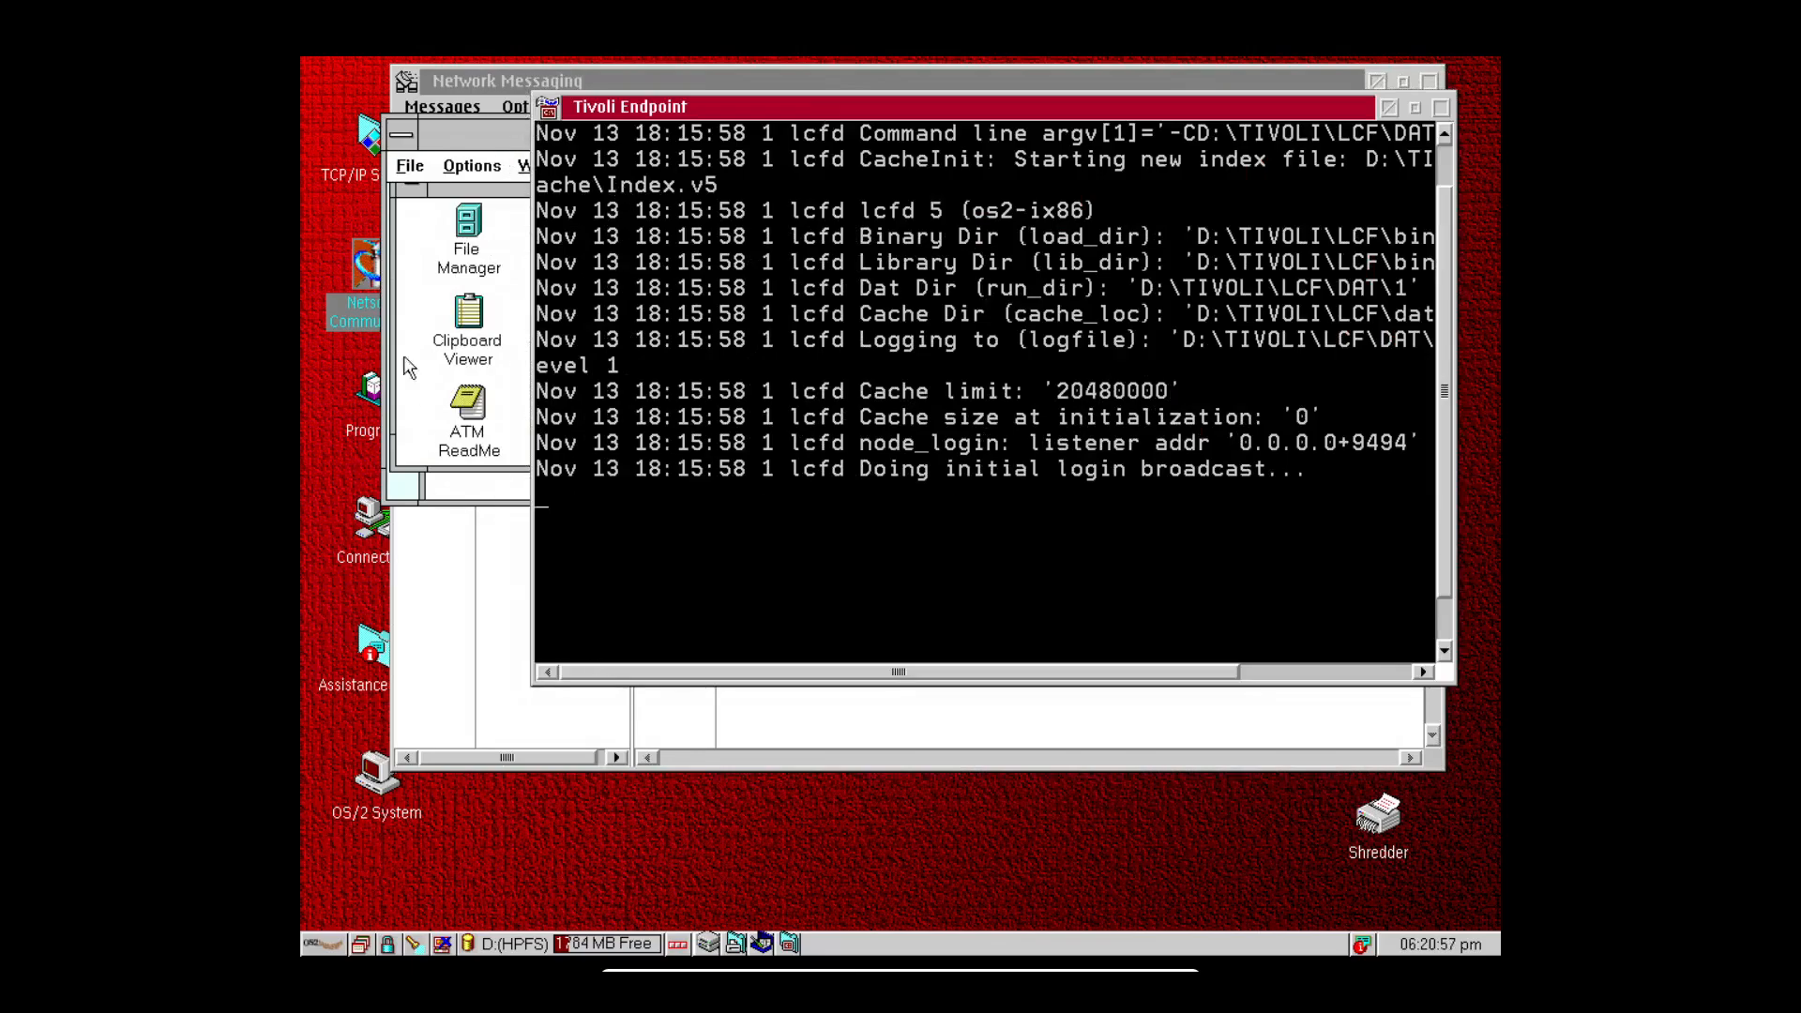
Move Program Manager down-left, enlarge it from the lower-left corner, then maximize and restore it.
{"action": "left_click", "coordinate": [469, 137]}
{"action": "left_click_drag", "start_coordinate": [469, 137], "coordinate": [447, 180]}
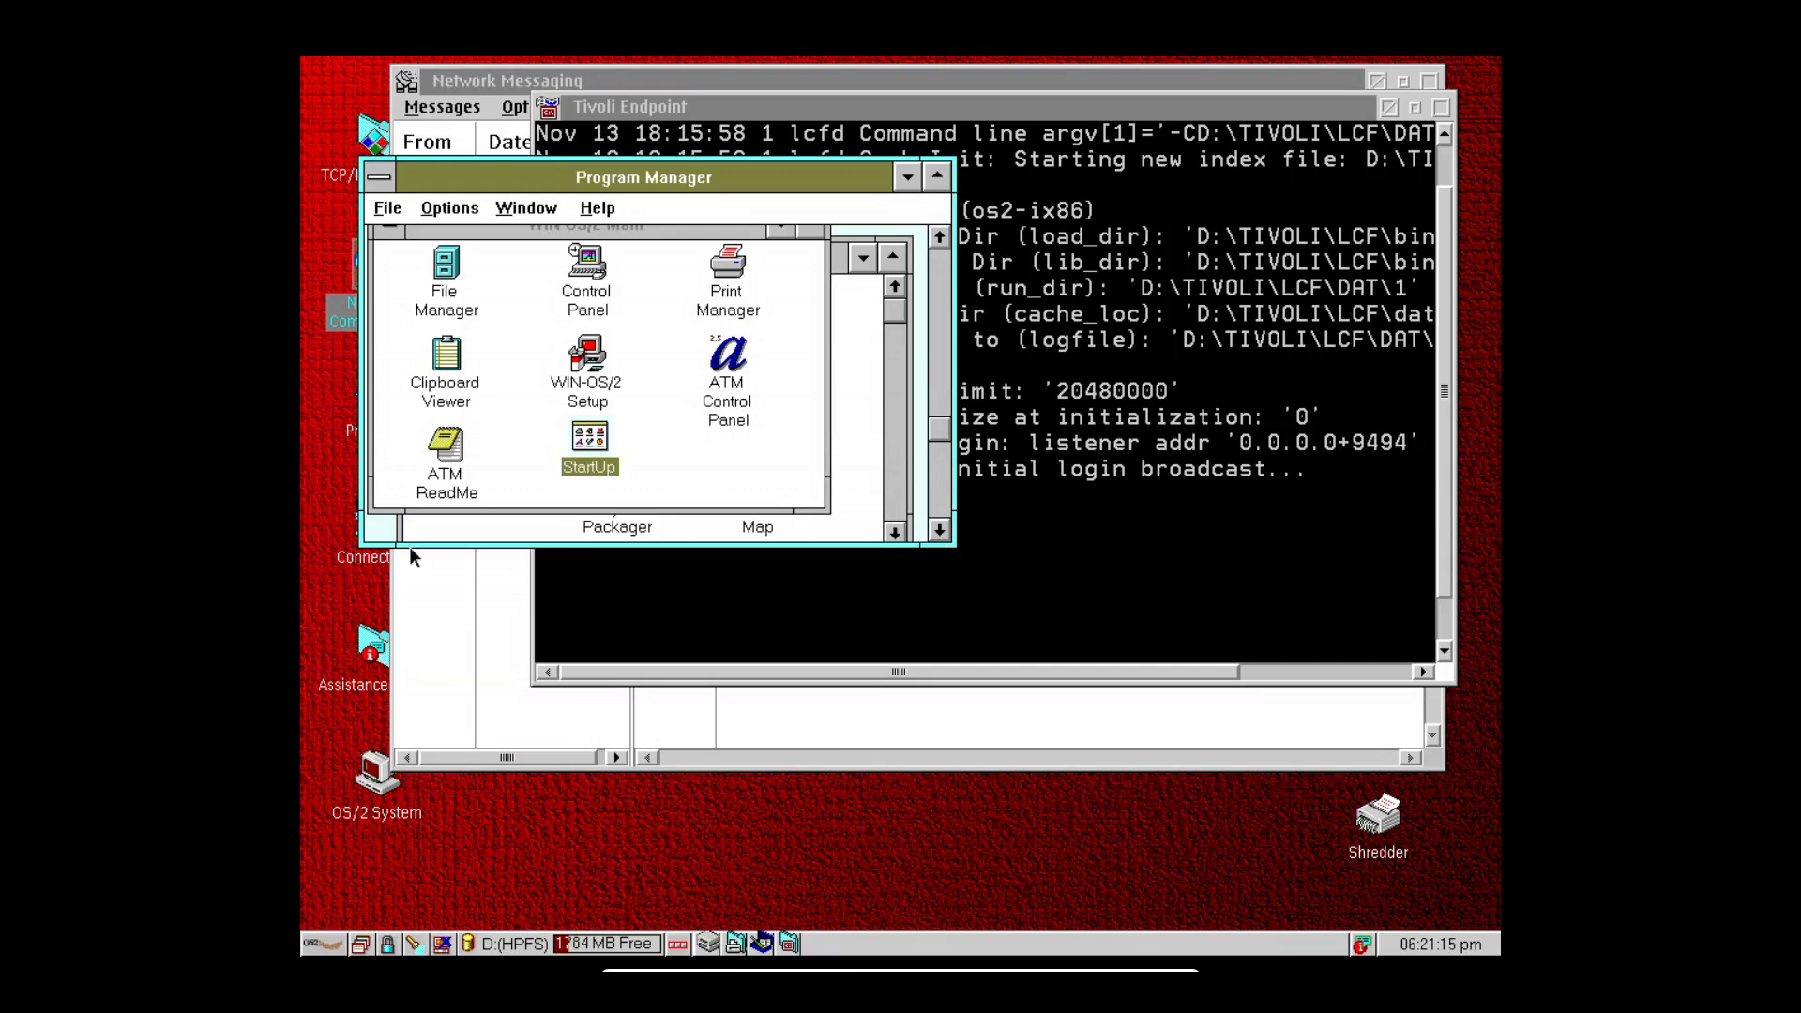
{"action": "left_click_drag", "start_coordinate": [366, 546], "coordinate": [344, 583]}
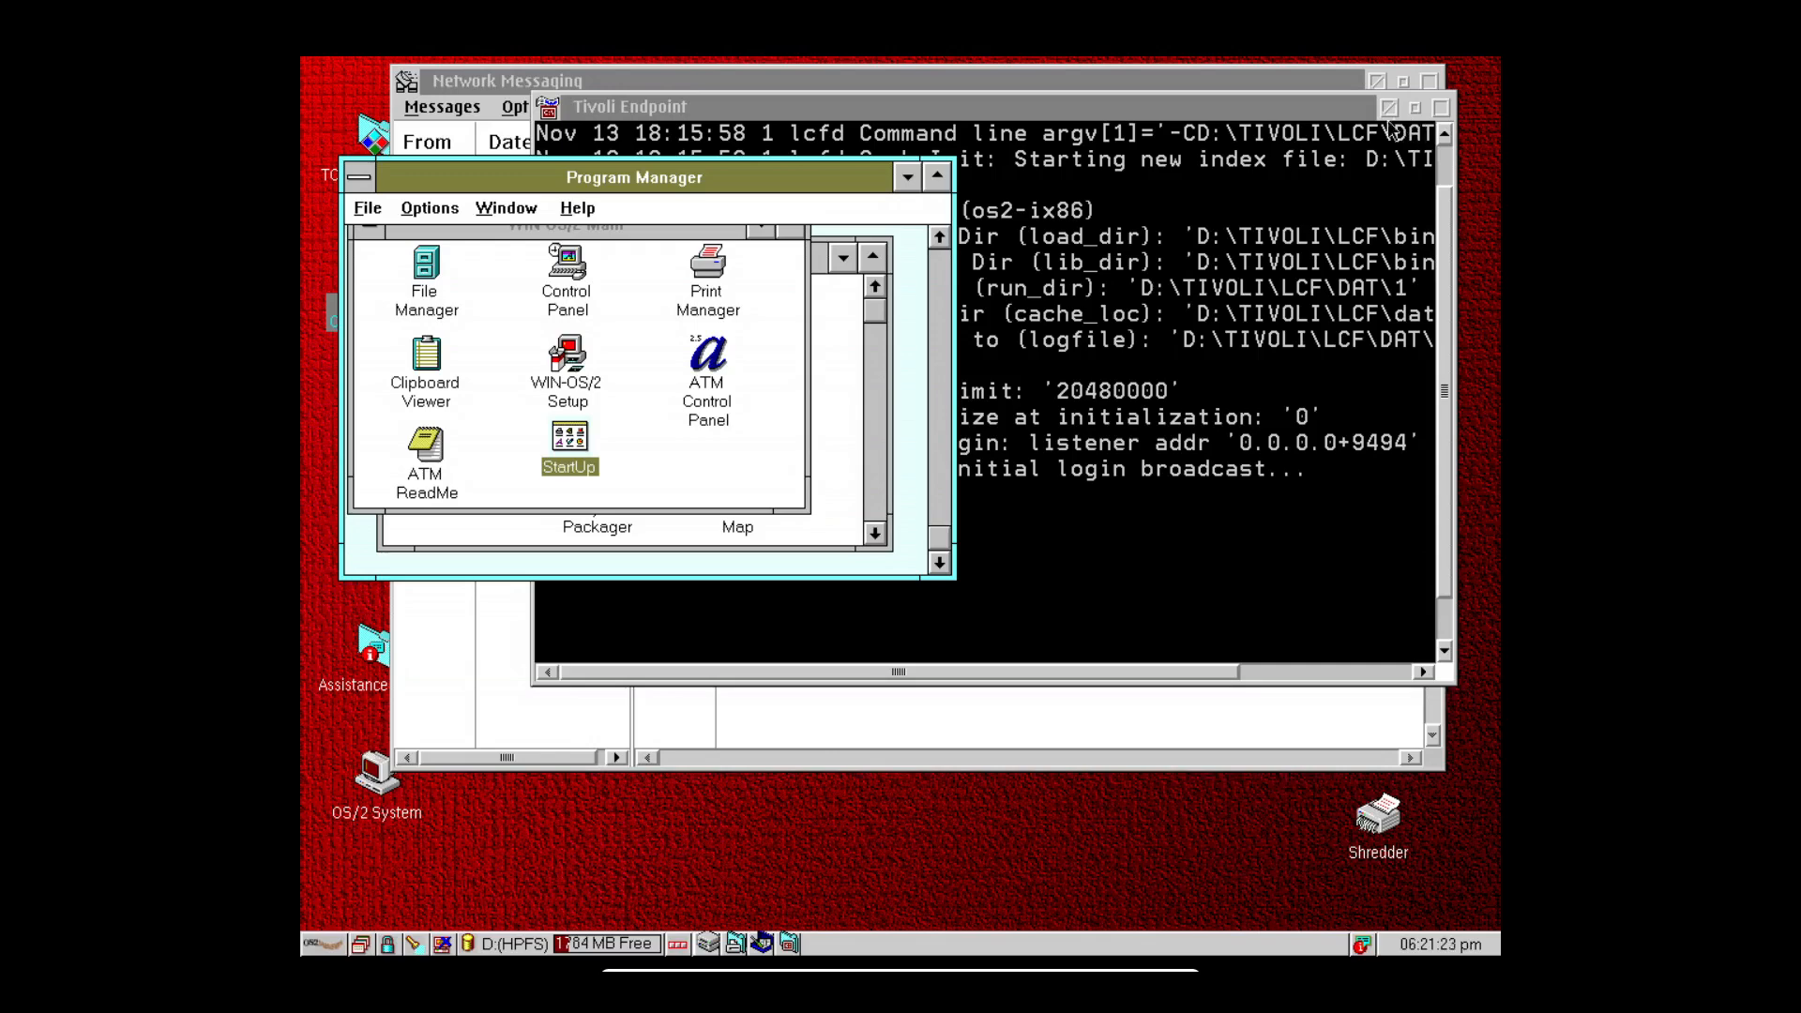
{"action": "left_click", "coordinate": [937, 177]}
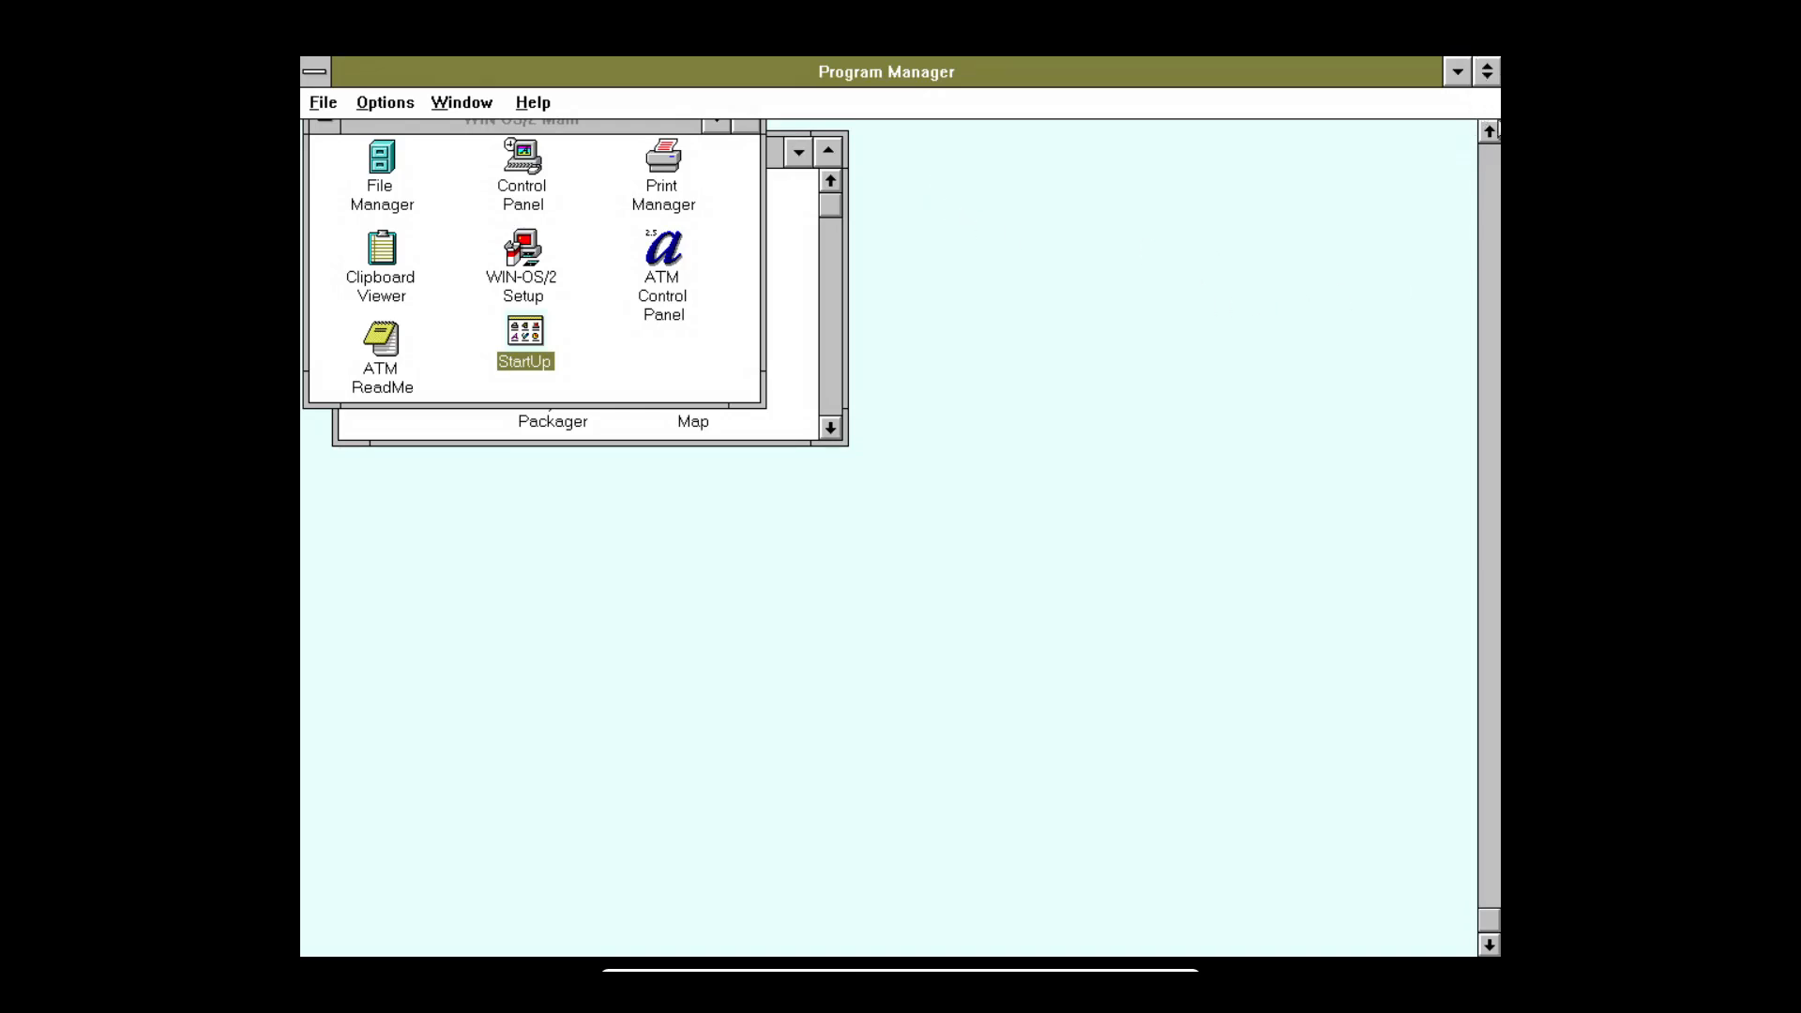
{"action": "left_click", "coordinate": [1488, 72]}
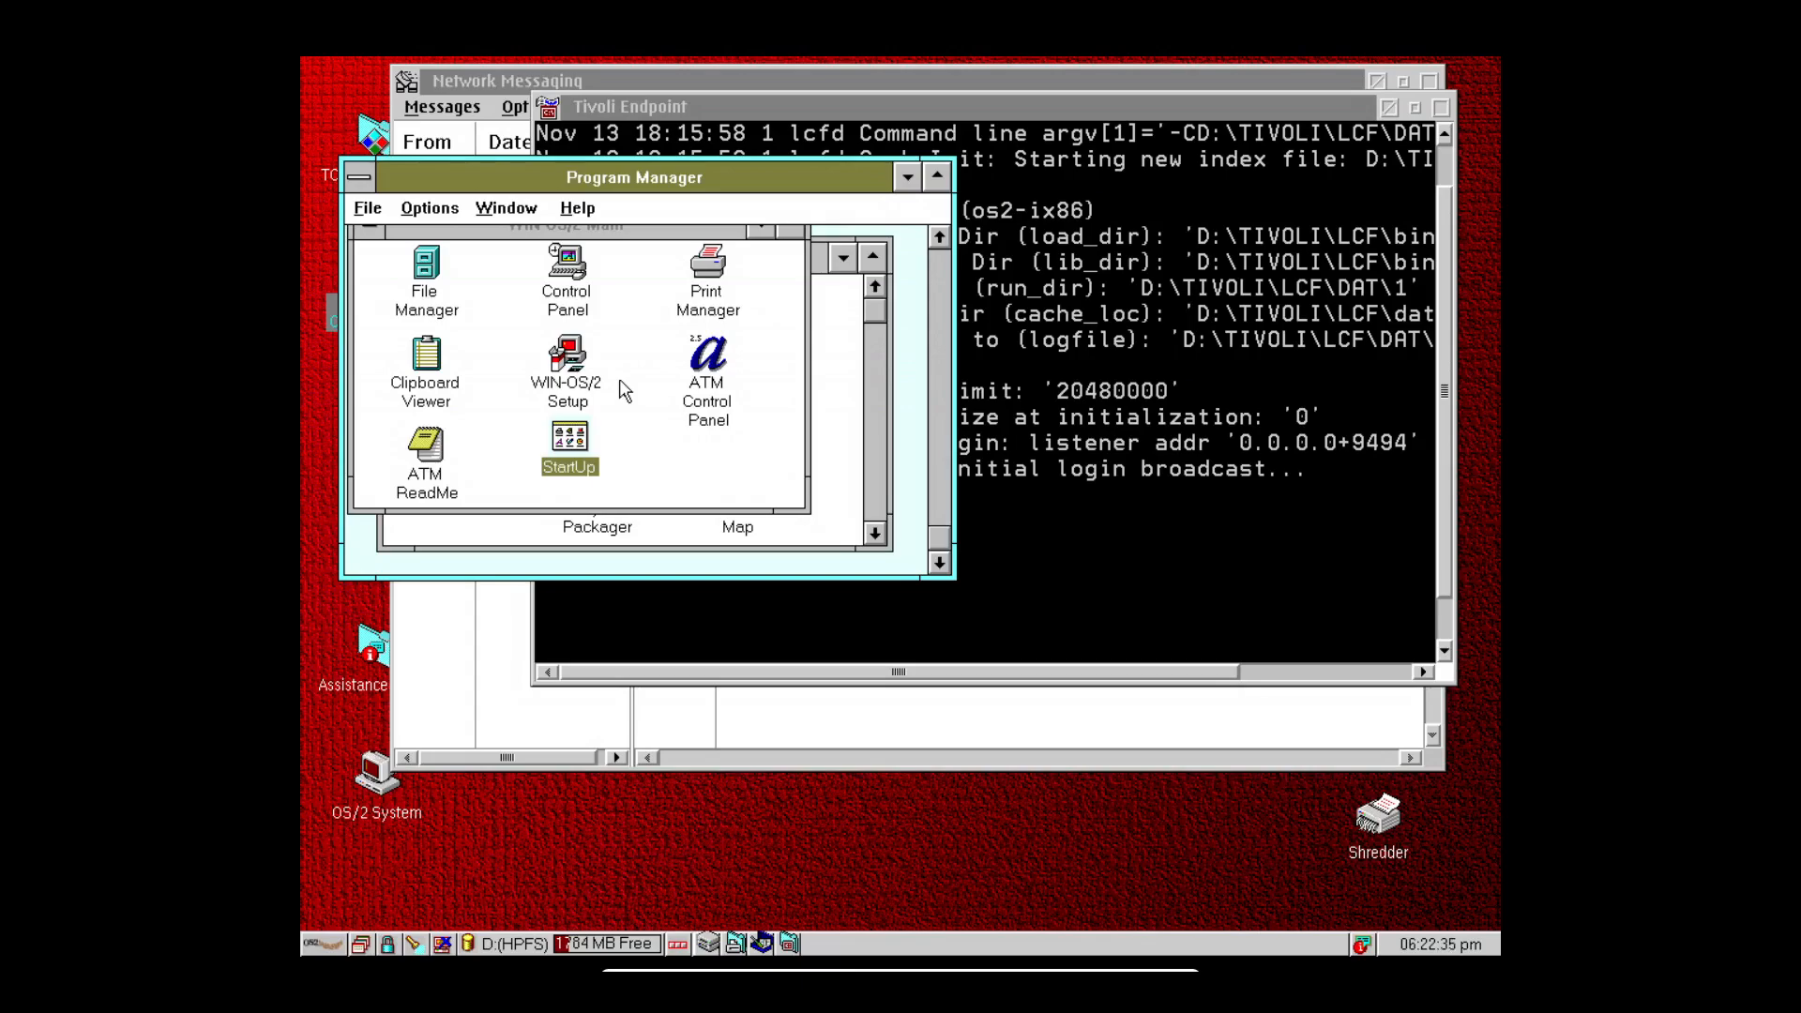
Open and dismiss the system menus of Program Manager and Tivoli Endpoint.
{"action": "left_click", "coordinate": [360, 178]}
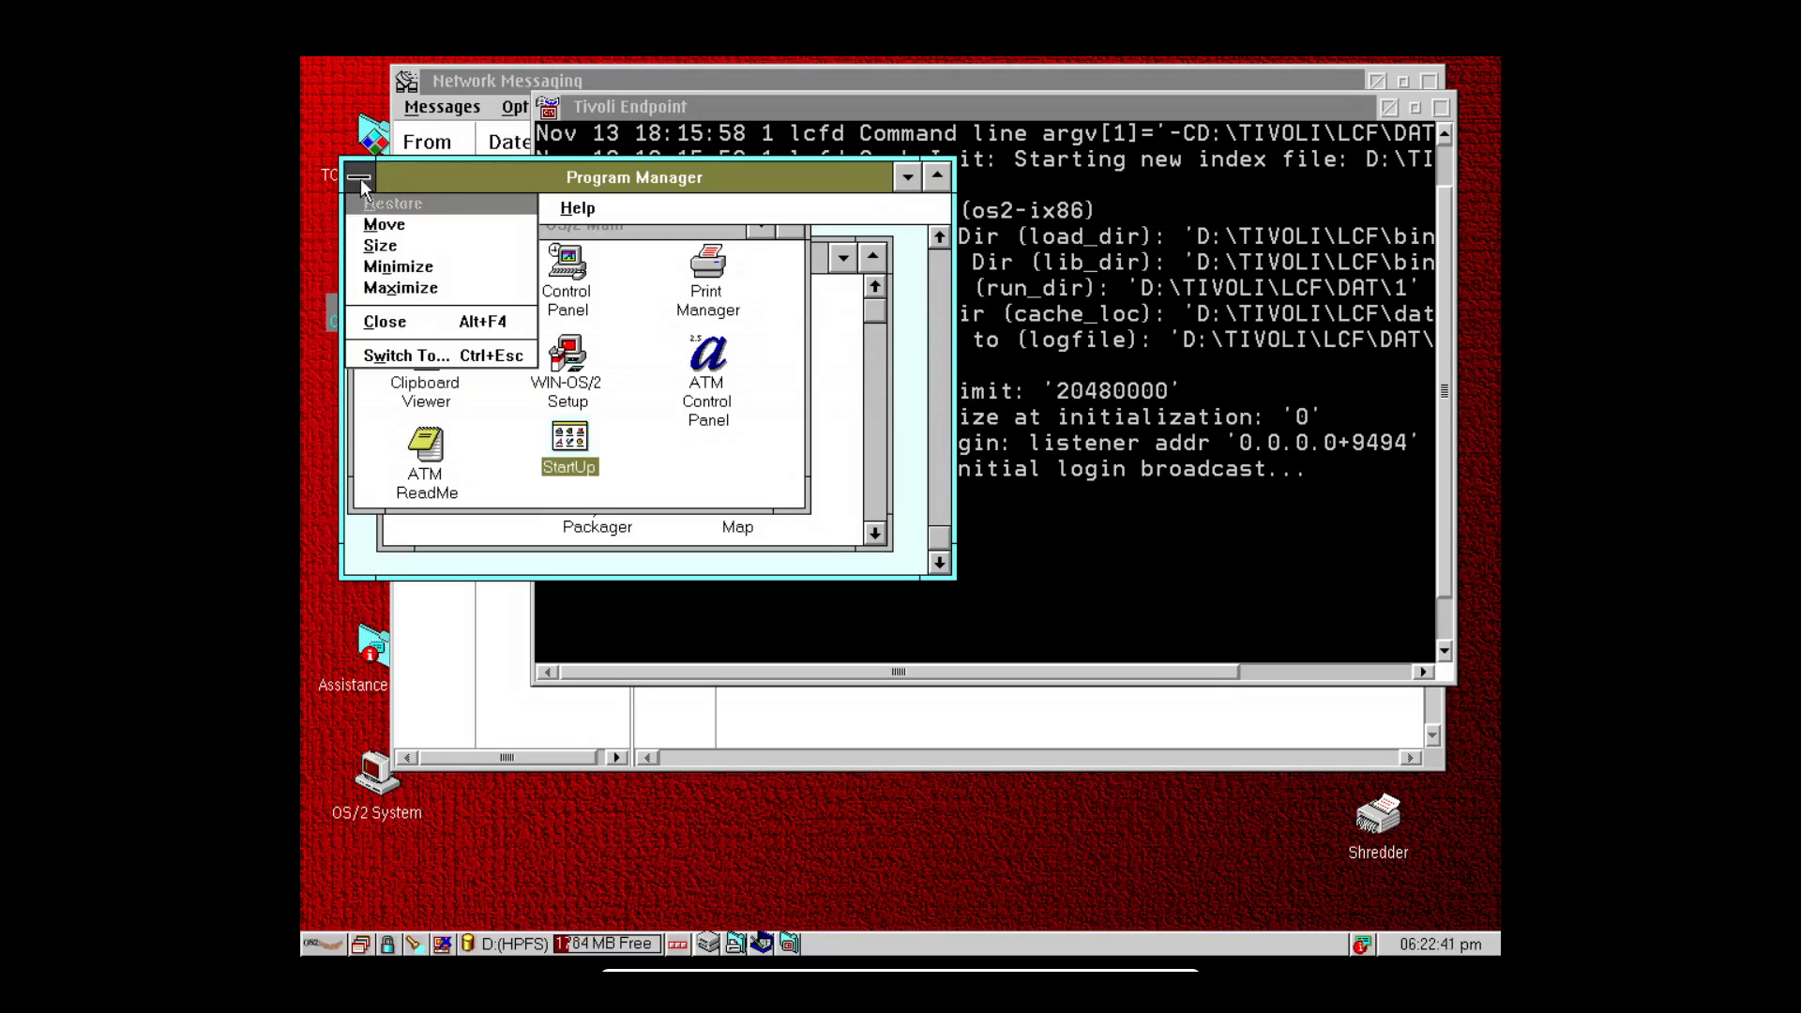
{"action": "left_click", "coordinate": [360, 178]}
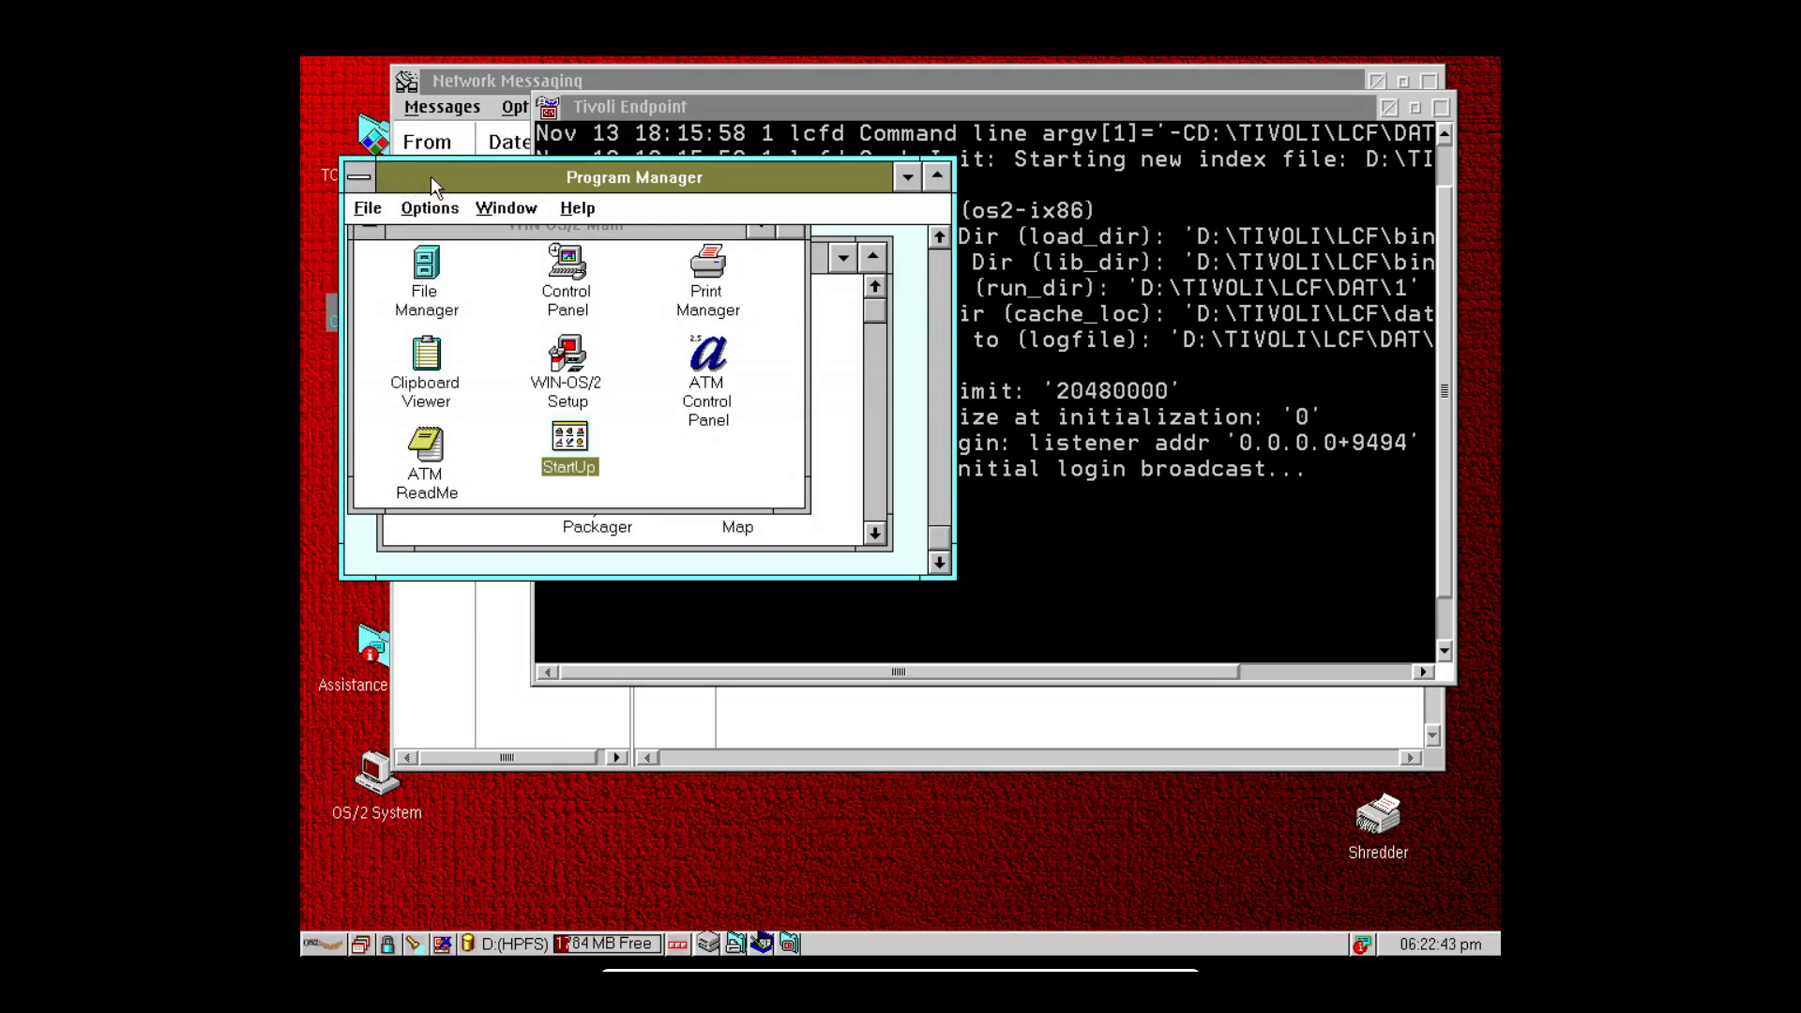
{"action": "left_click", "coordinate": [361, 178]}
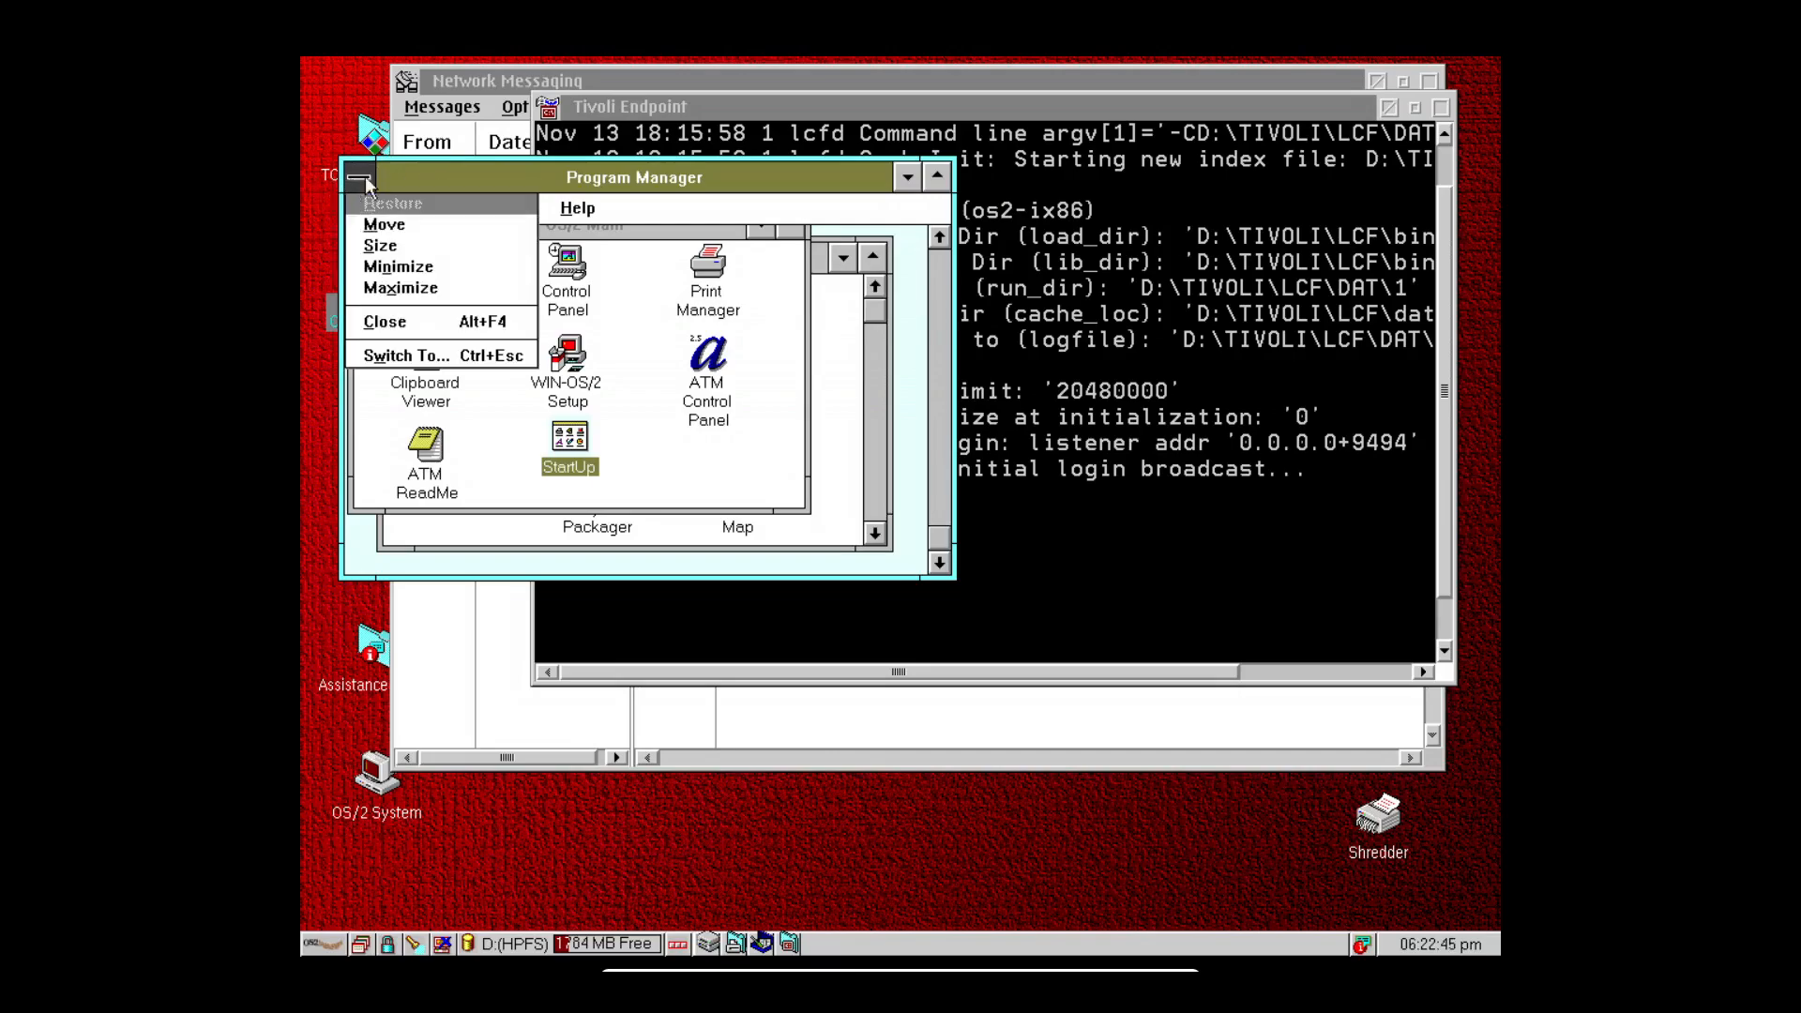
{"action": "left_click", "coordinate": [666, 100]}
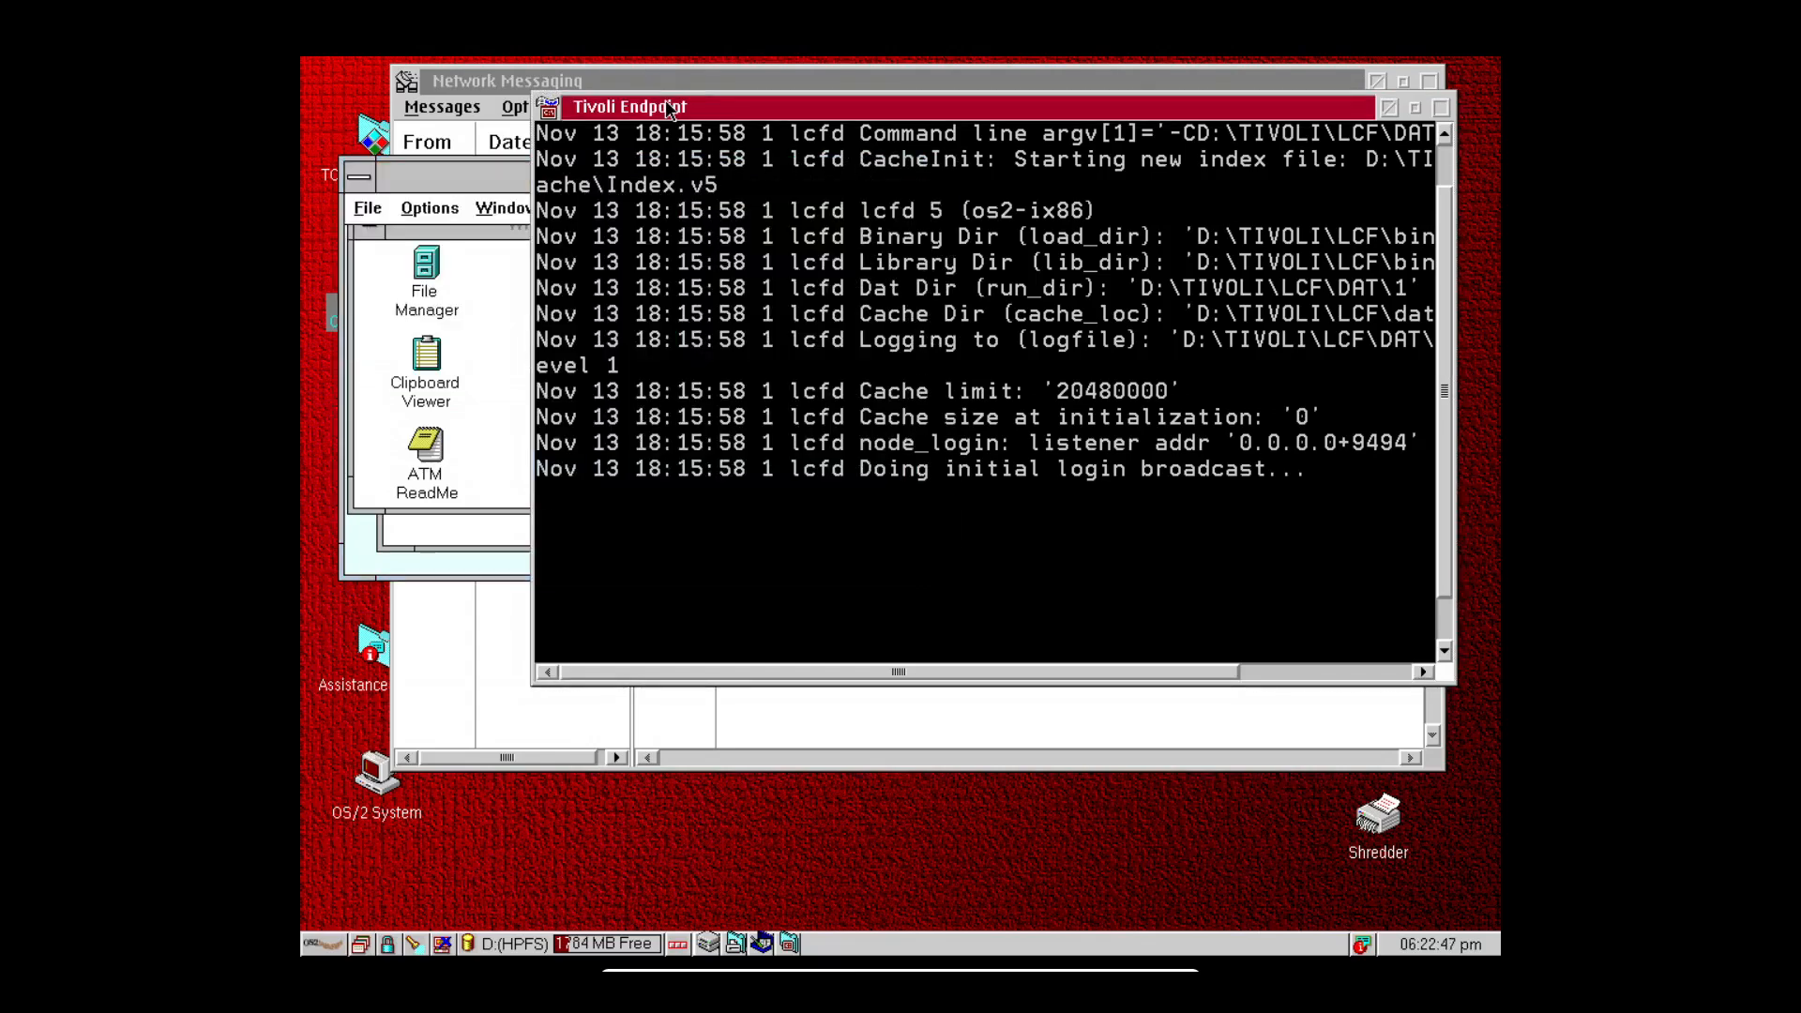
{"action": "left_click", "coordinate": [550, 107]}
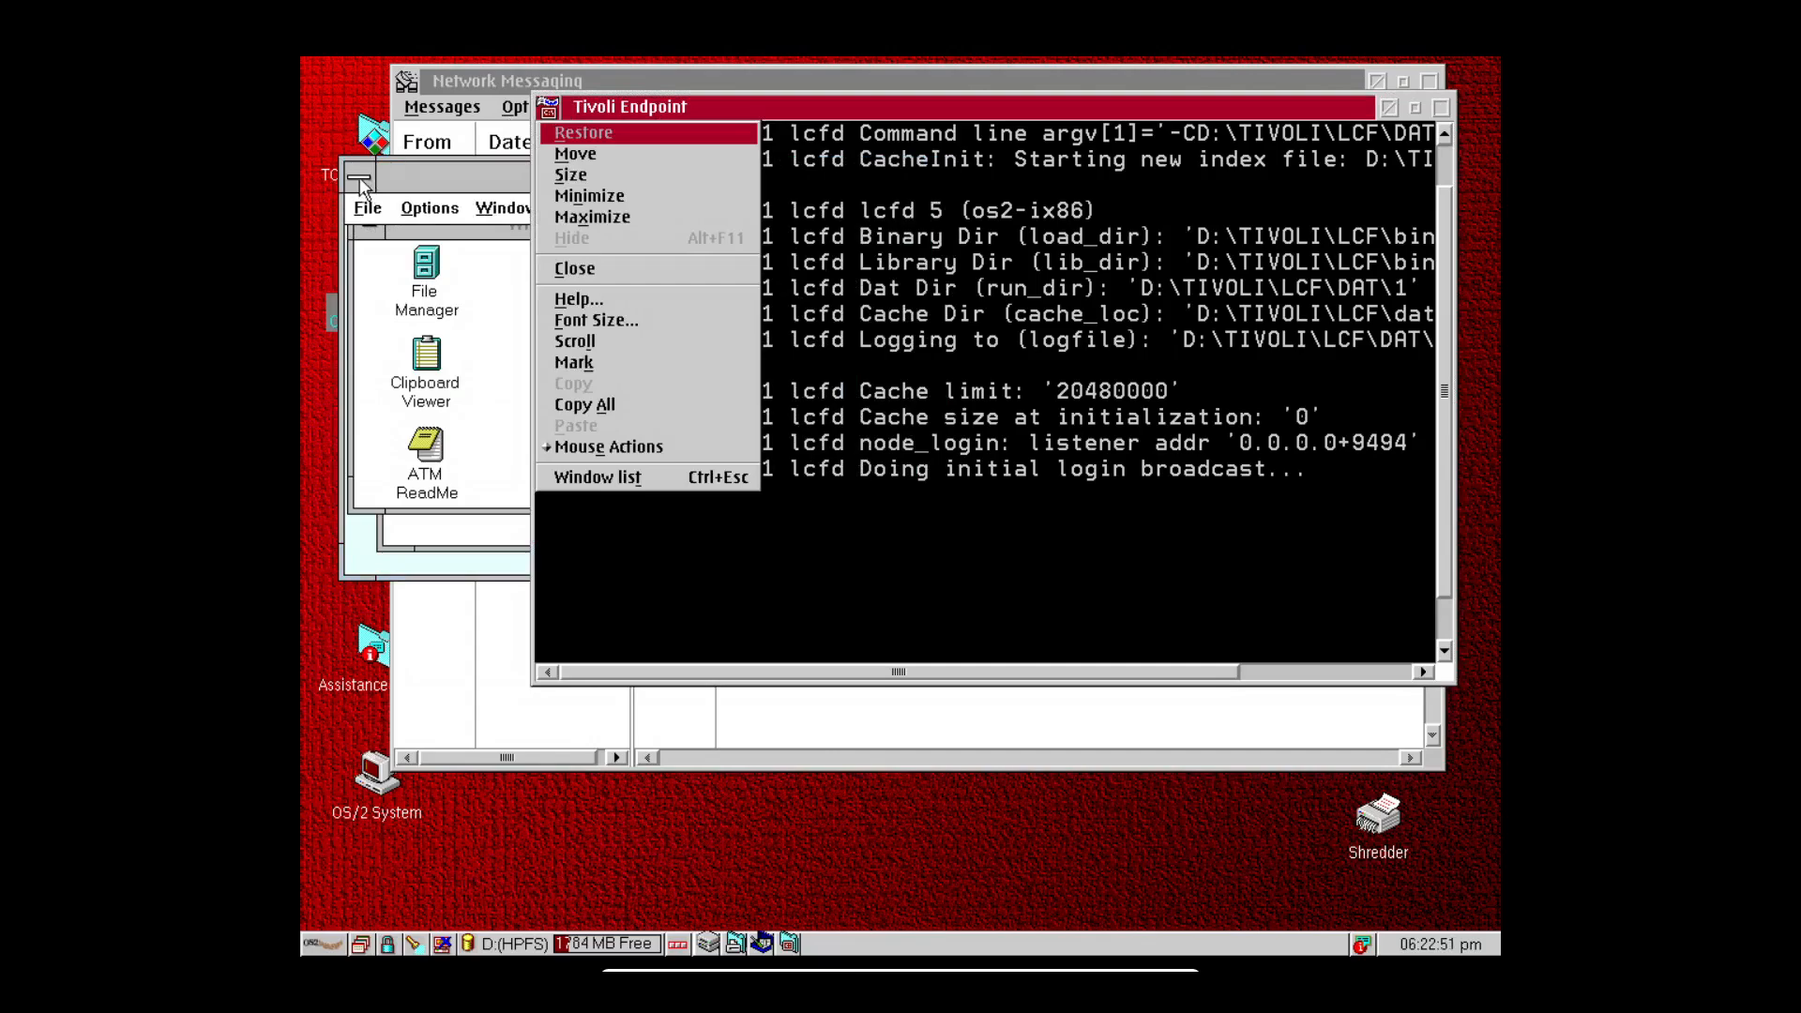
{"action": "left_click", "coordinate": [358, 177]}
{"action": "left_click", "coordinate": [548, 111]}
{"action": "left_click", "coordinate": [353, 177]}
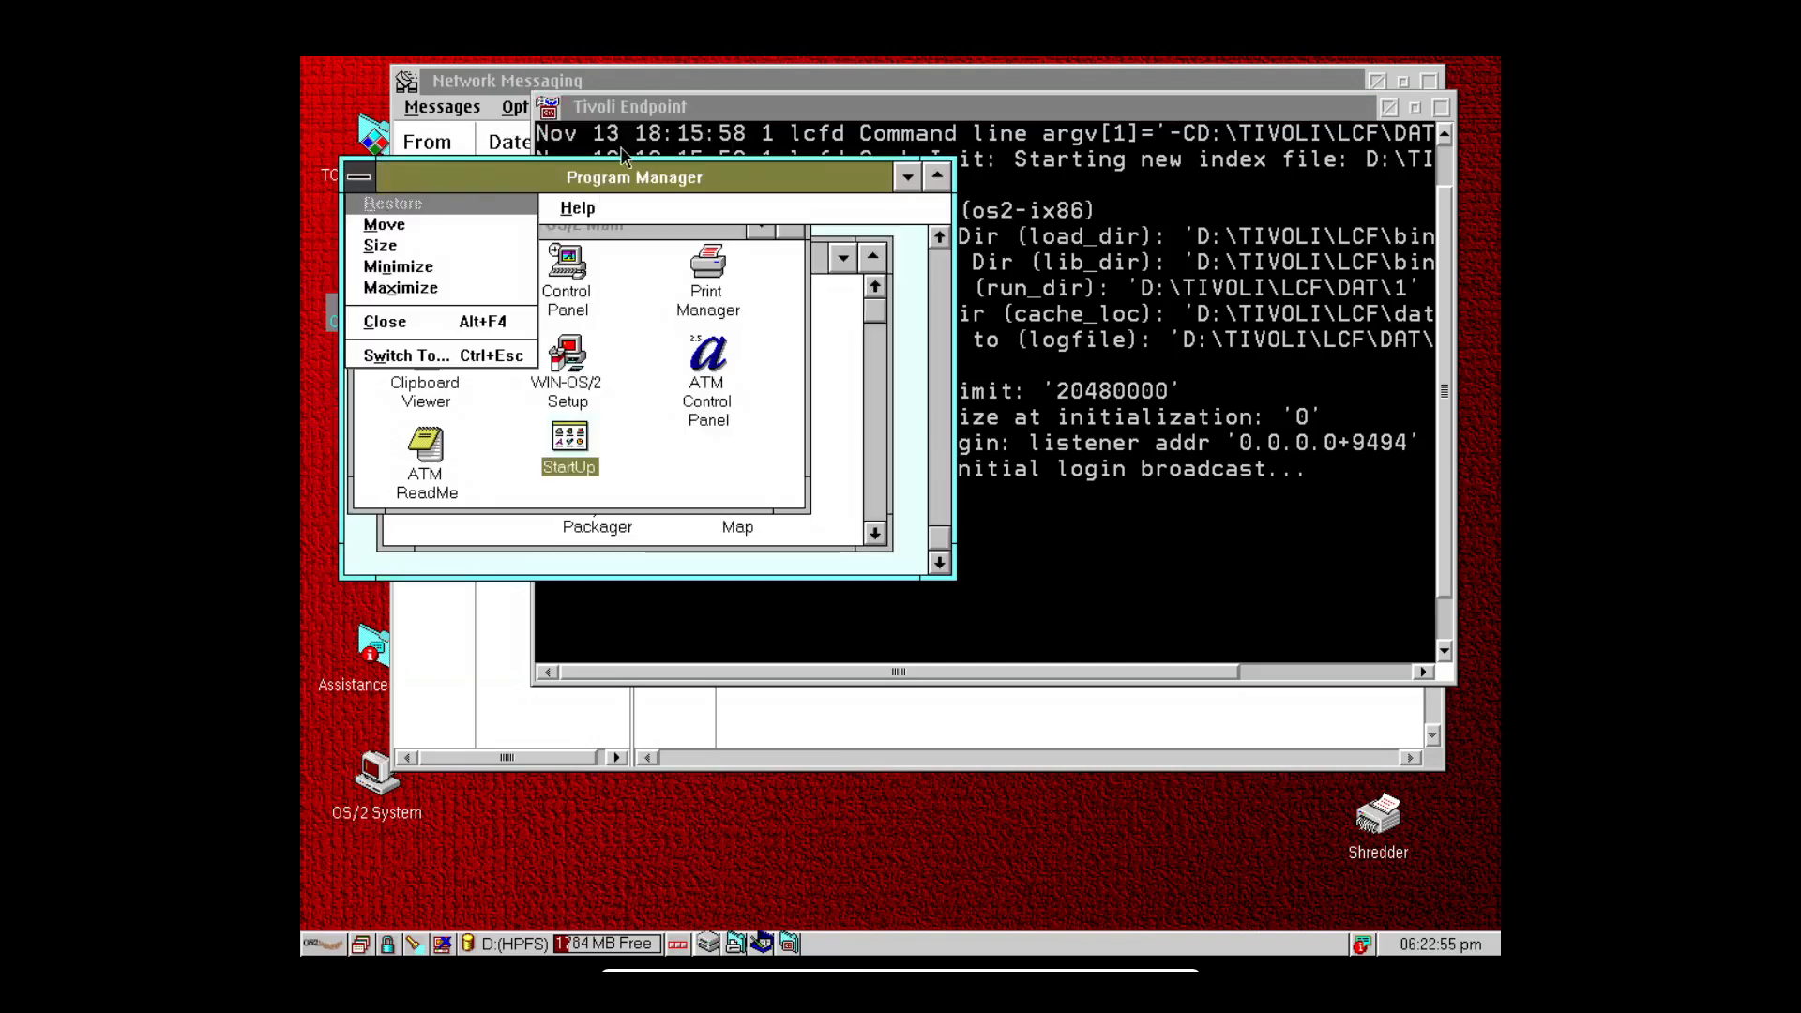
{"action": "left_click", "coordinate": [632, 167]}
Drag Network Messaging to the desktop's right side and bring Program Manager forward via its Window menu.
{"action": "left_click", "coordinate": [524, 208]}
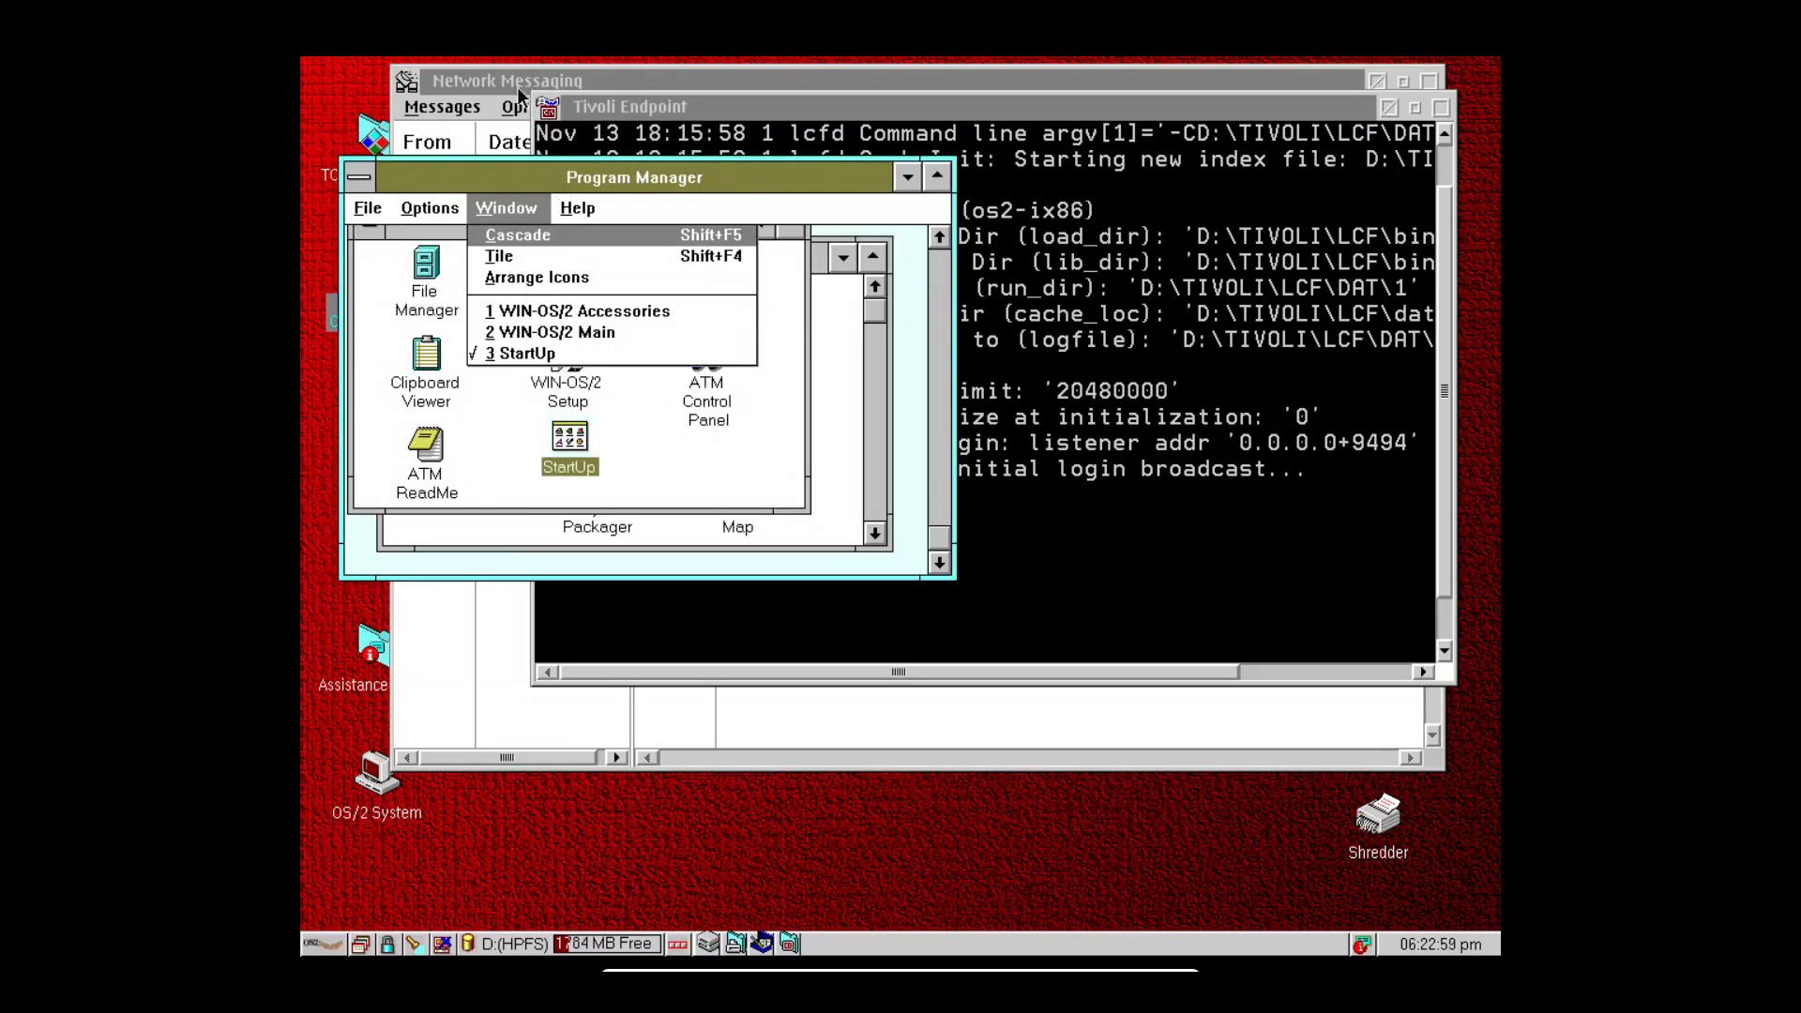
{"action": "left_click", "coordinate": [521, 103]}
{"action": "left_click_drag", "start_coordinate": [545, 82], "coordinate": [892, 95]}
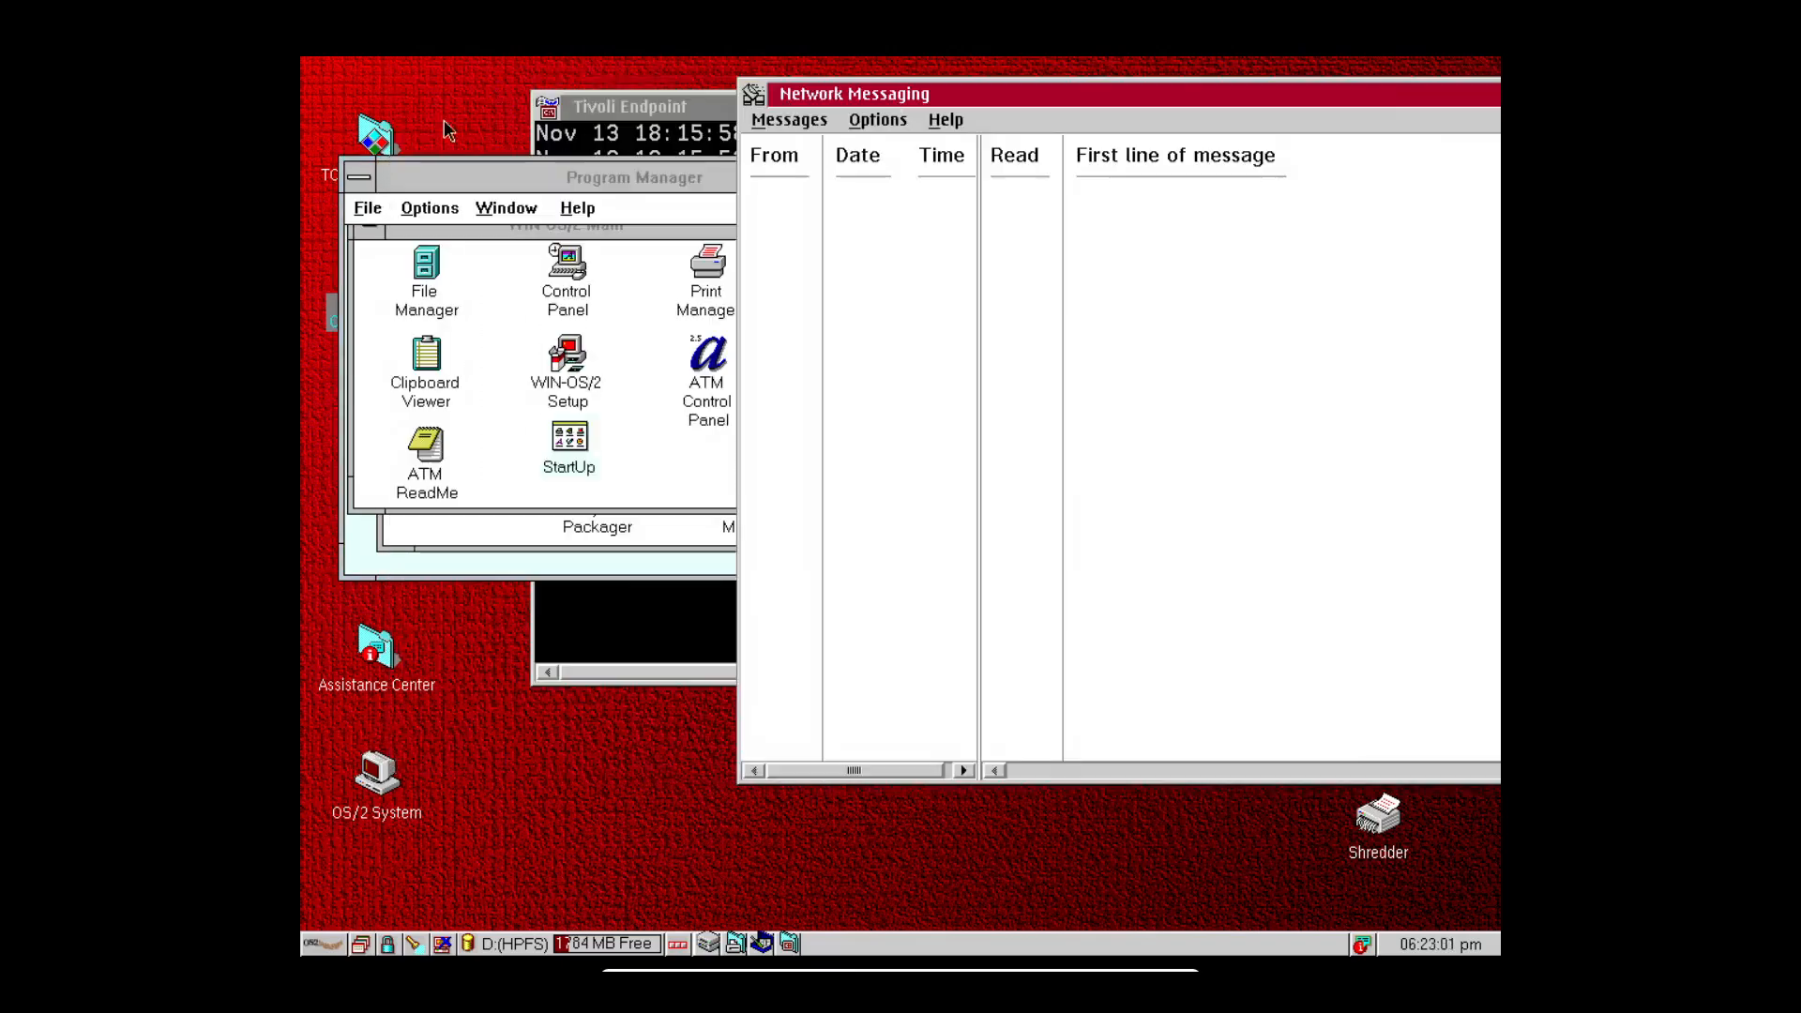
{"action": "left_click", "coordinate": [521, 209]}
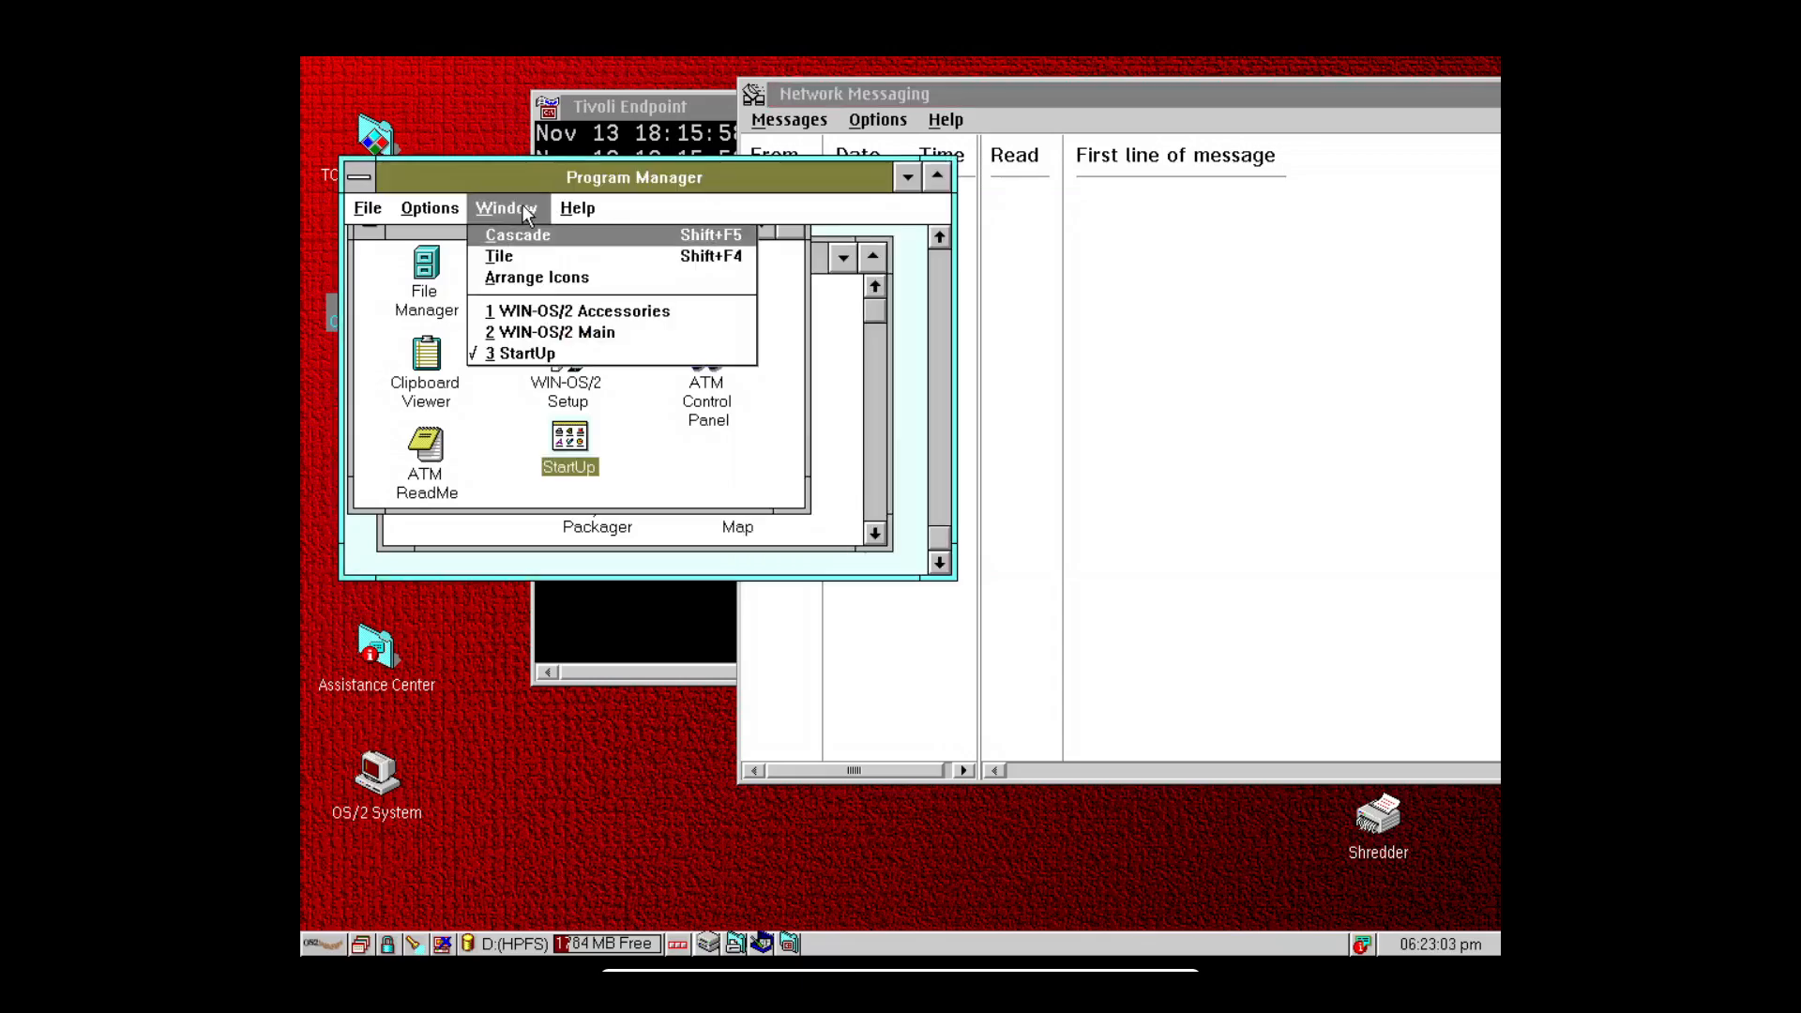
Launch a DOS Window from OS/2 System > Command Prompts and move it up over Program Manager.
{"action": "key", "text": "2"}
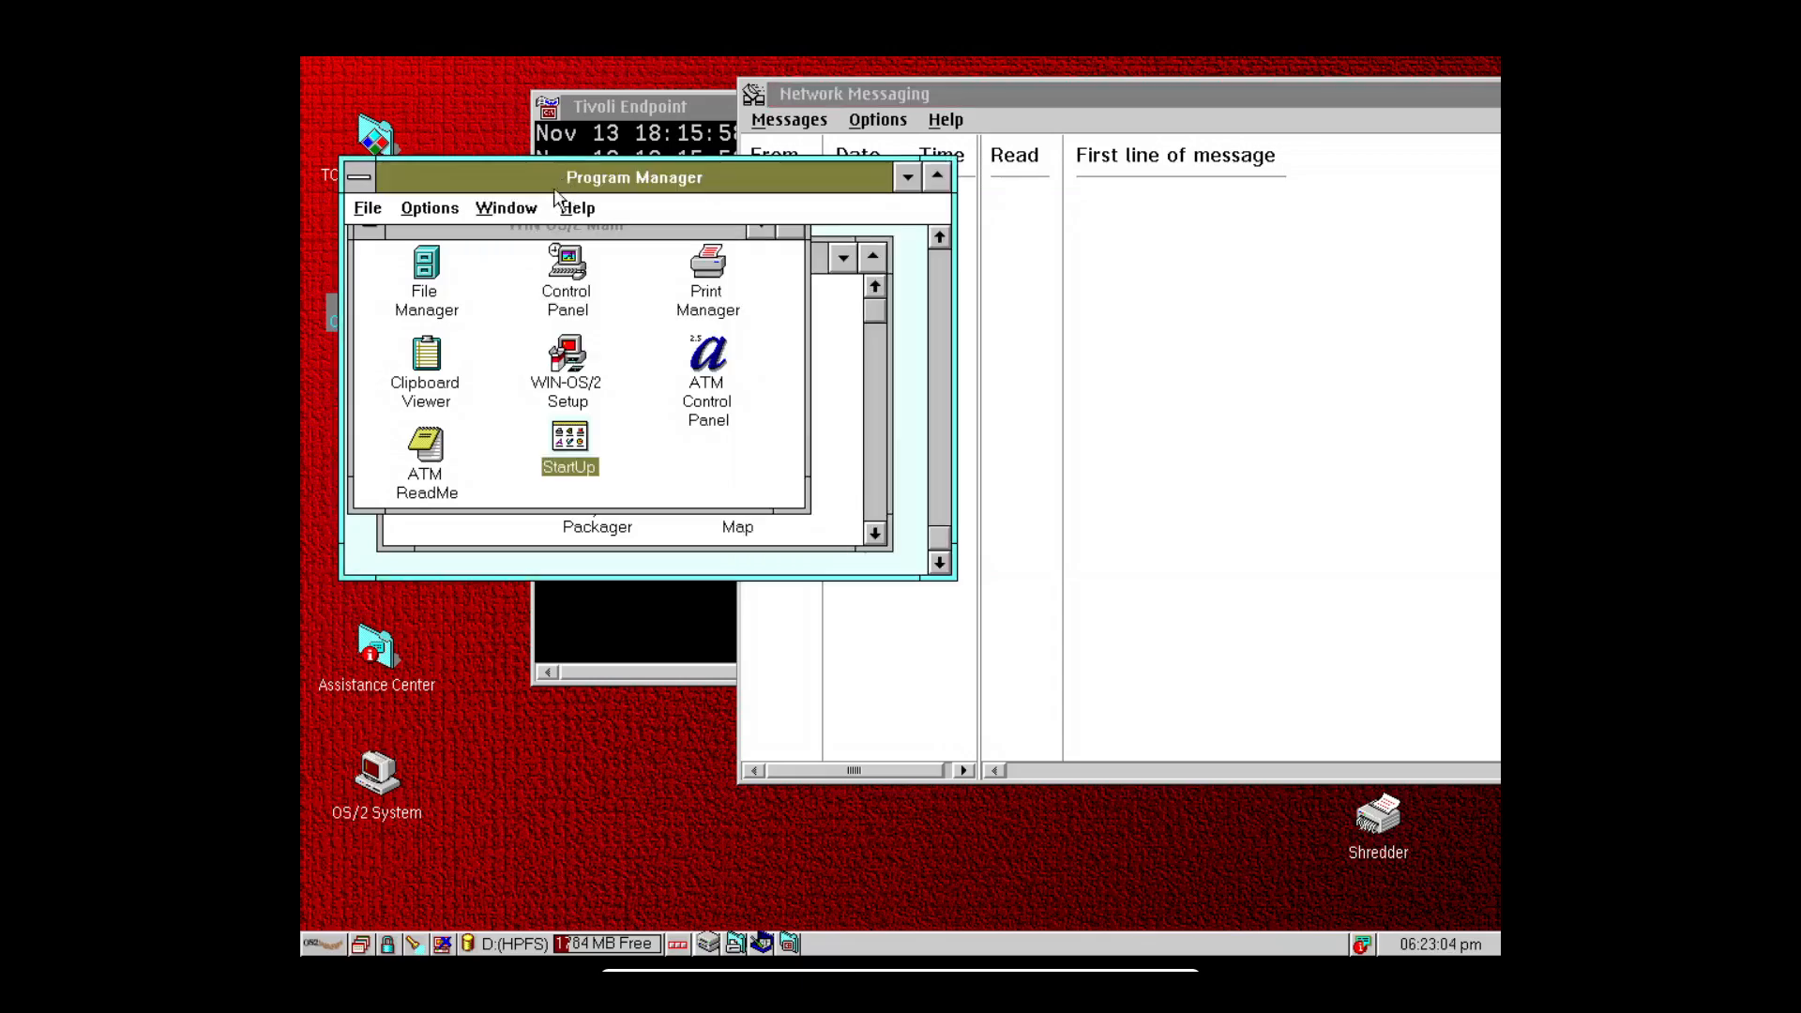
{"action": "left_click", "coordinate": [329, 946]}
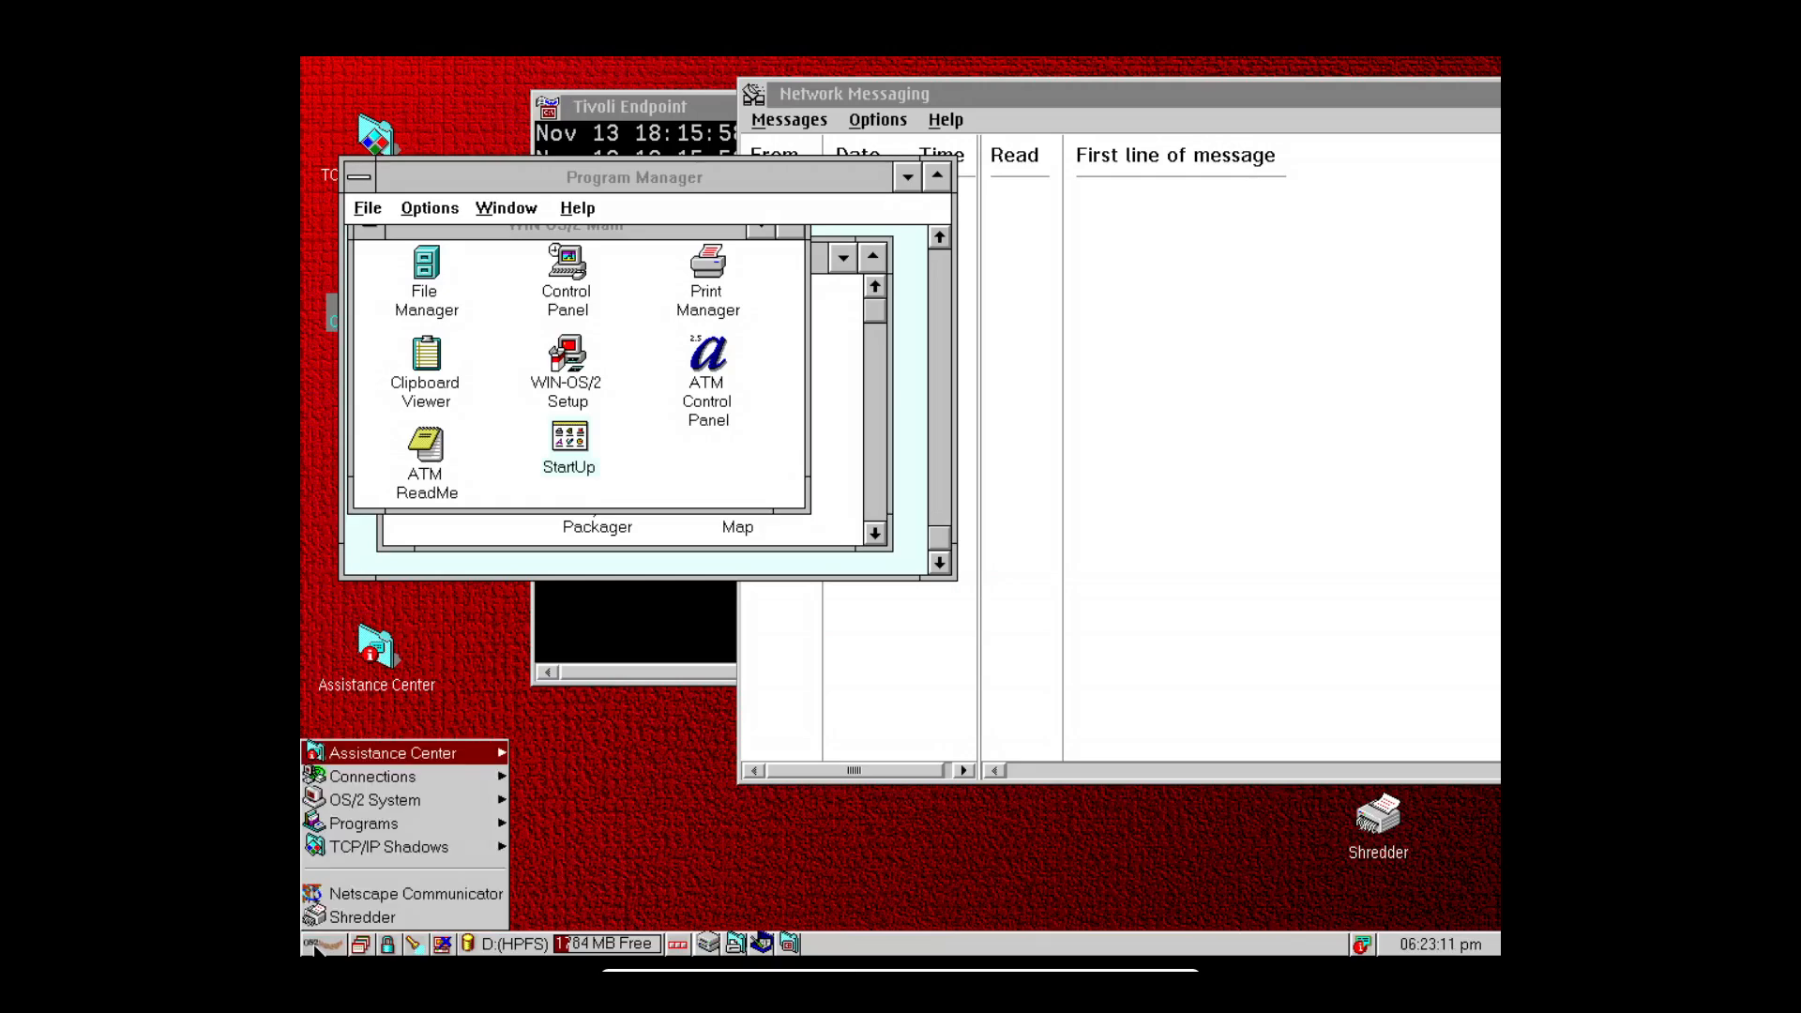
{"action": "left_click", "coordinate": [360, 801]}
{"action": "left_click", "coordinate": [645, 694]}
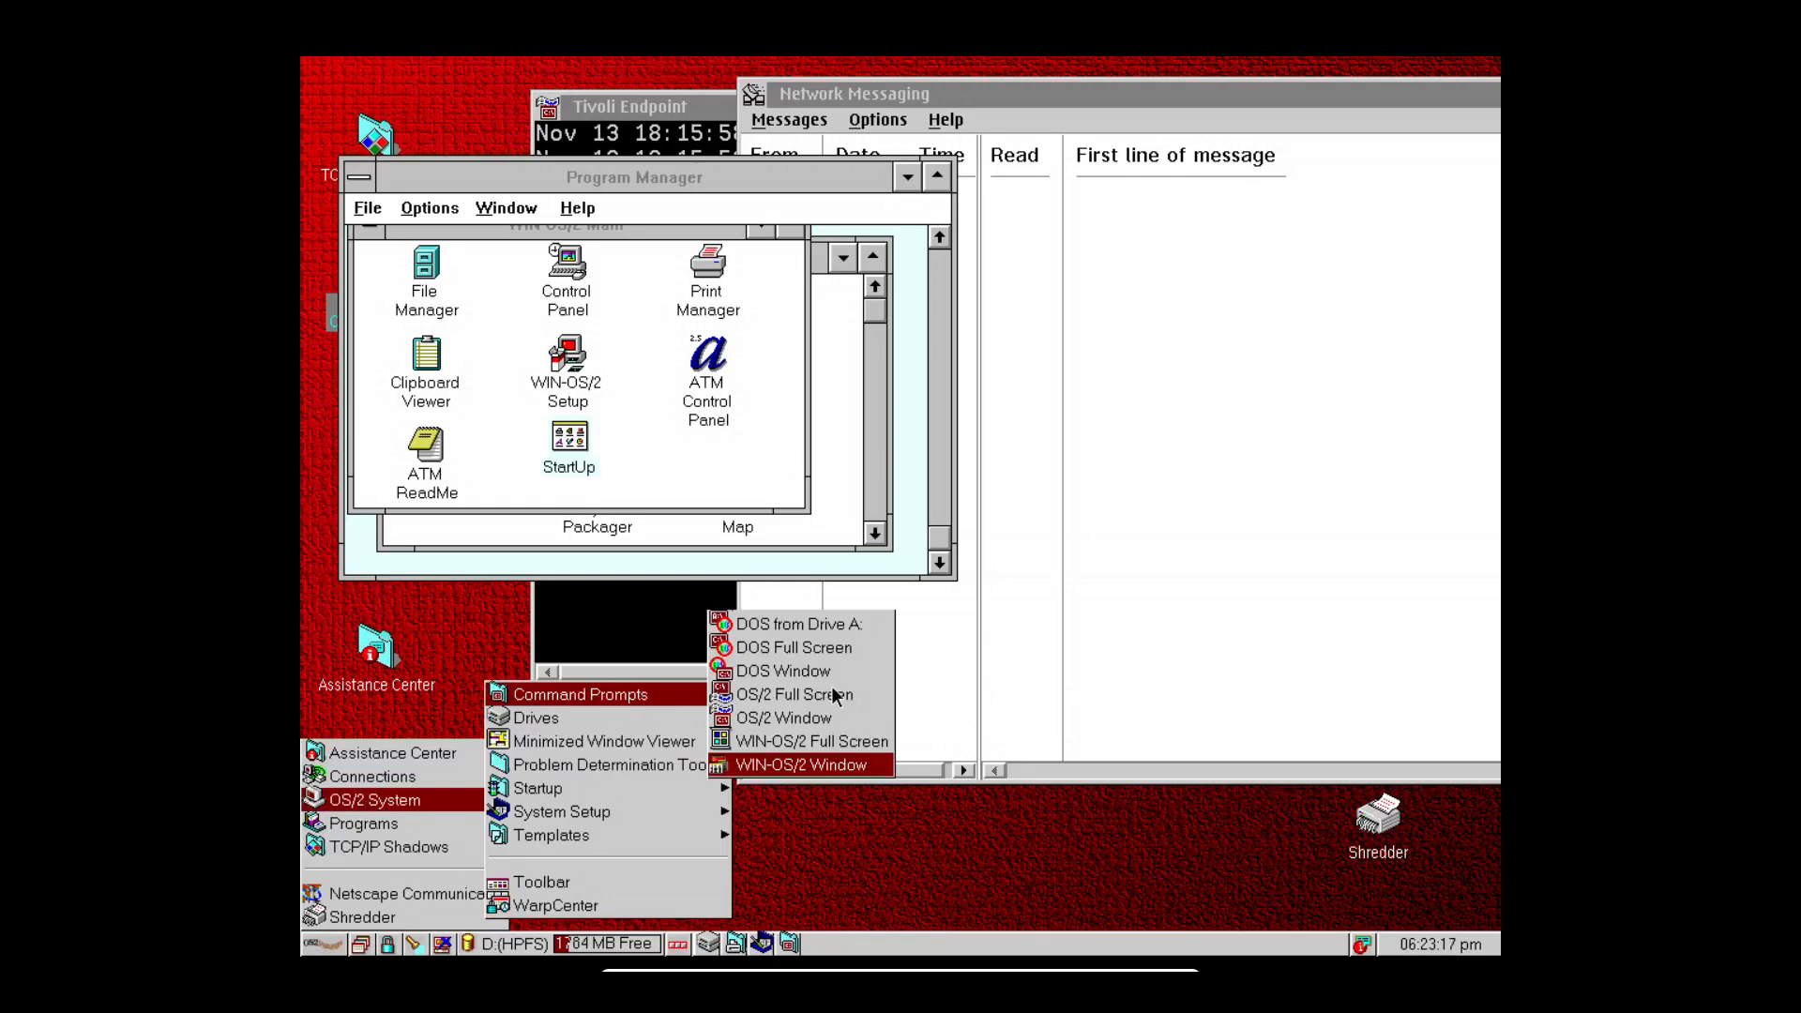
{"action": "left_click", "coordinate": [807, 672]}
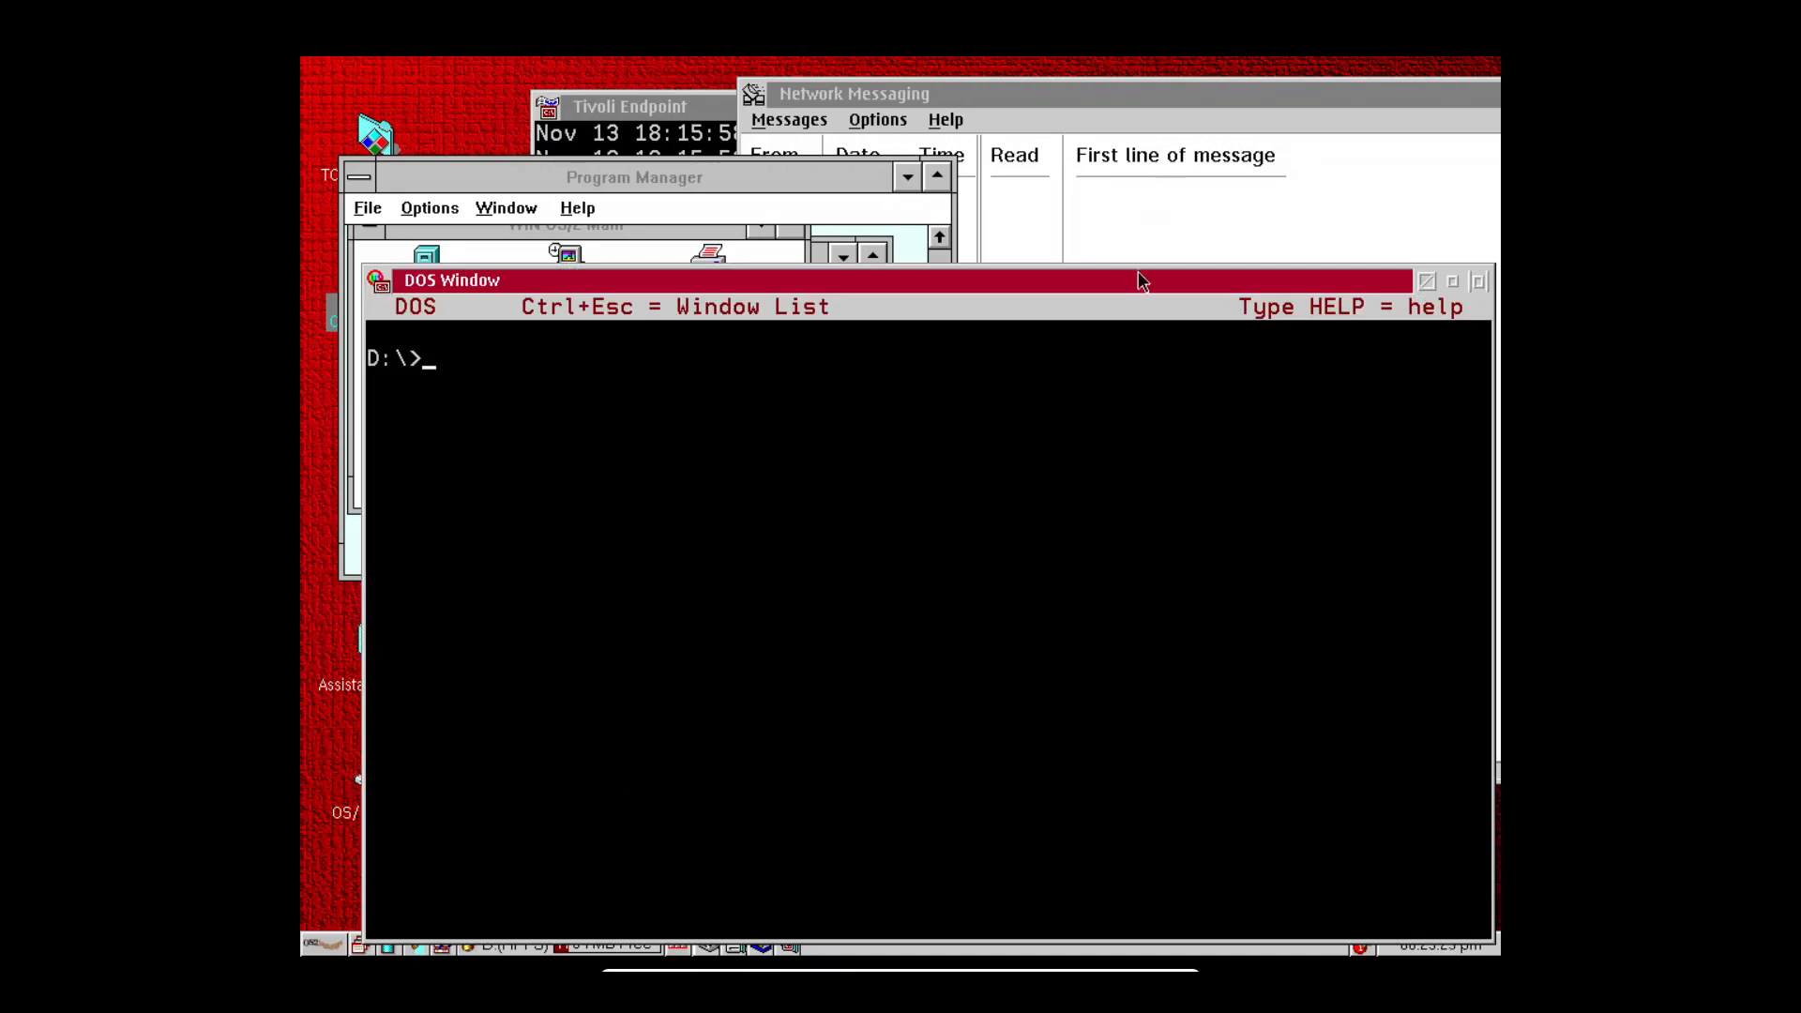
{"action": "left_click_drag", "start_coordinate": [1138, 278], "coordinate": [1130, 196]}
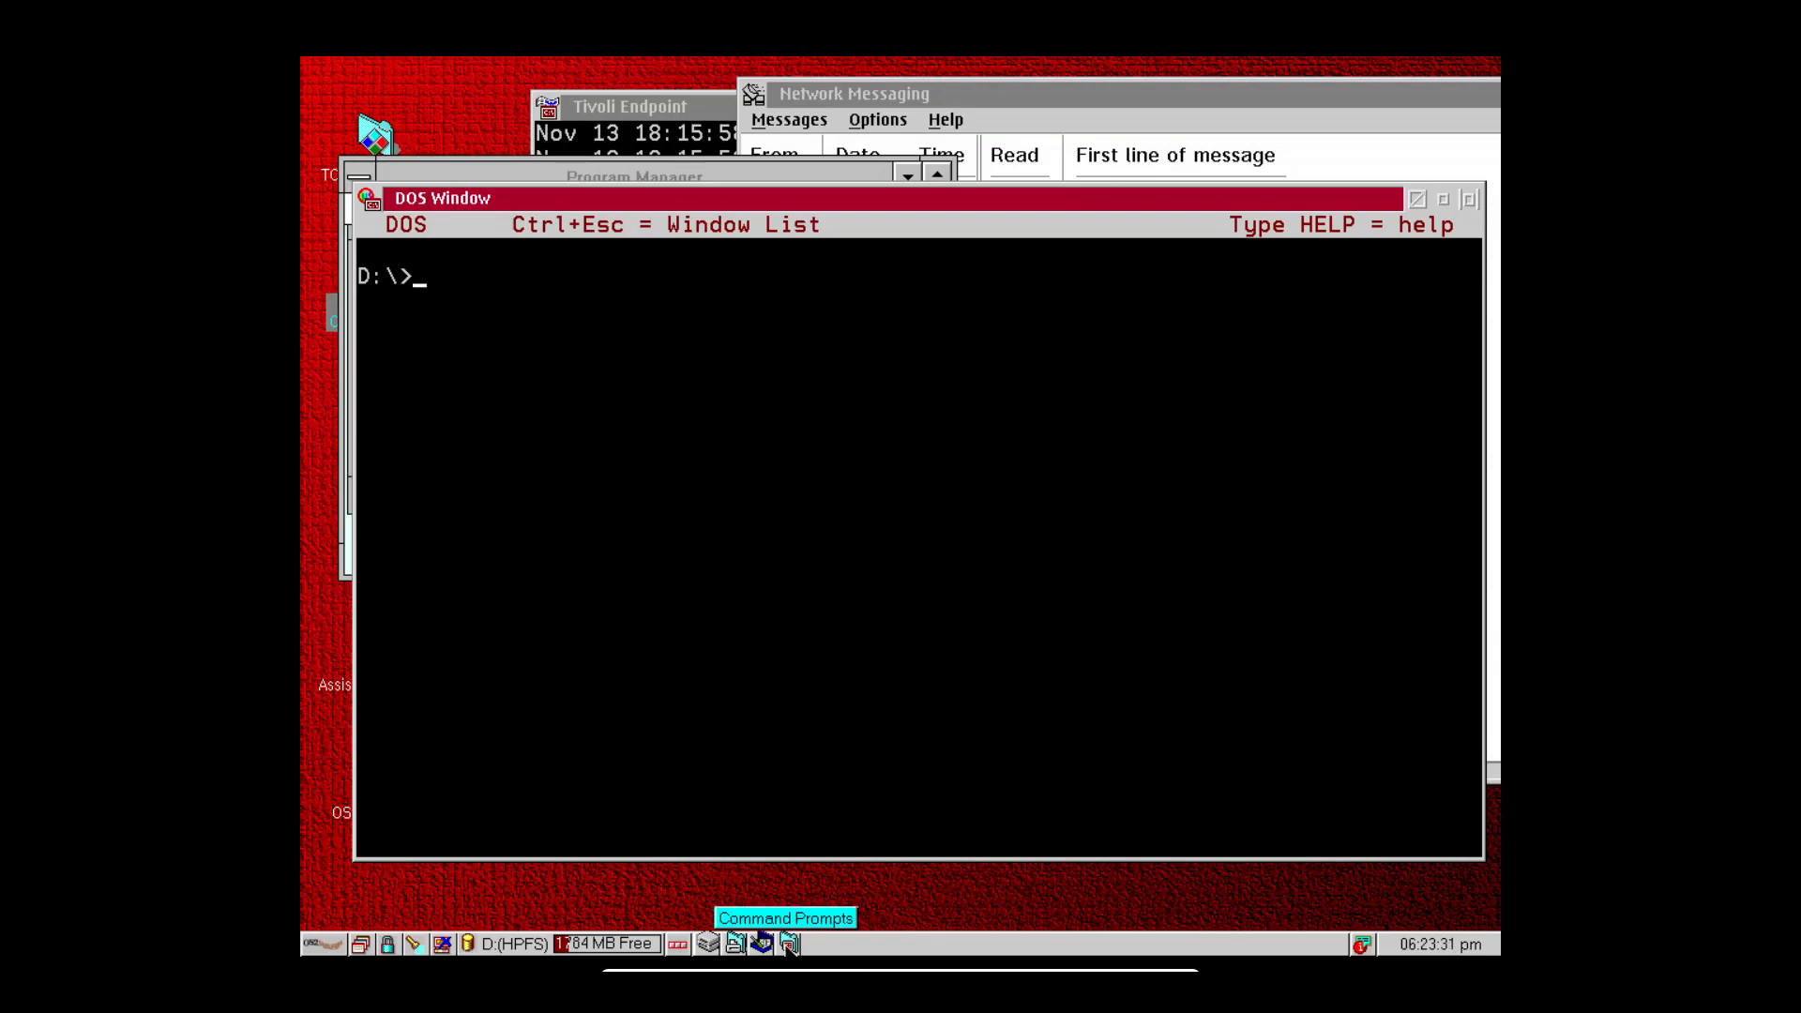
{"action": "left_click", "coordinate": [882, 949]}
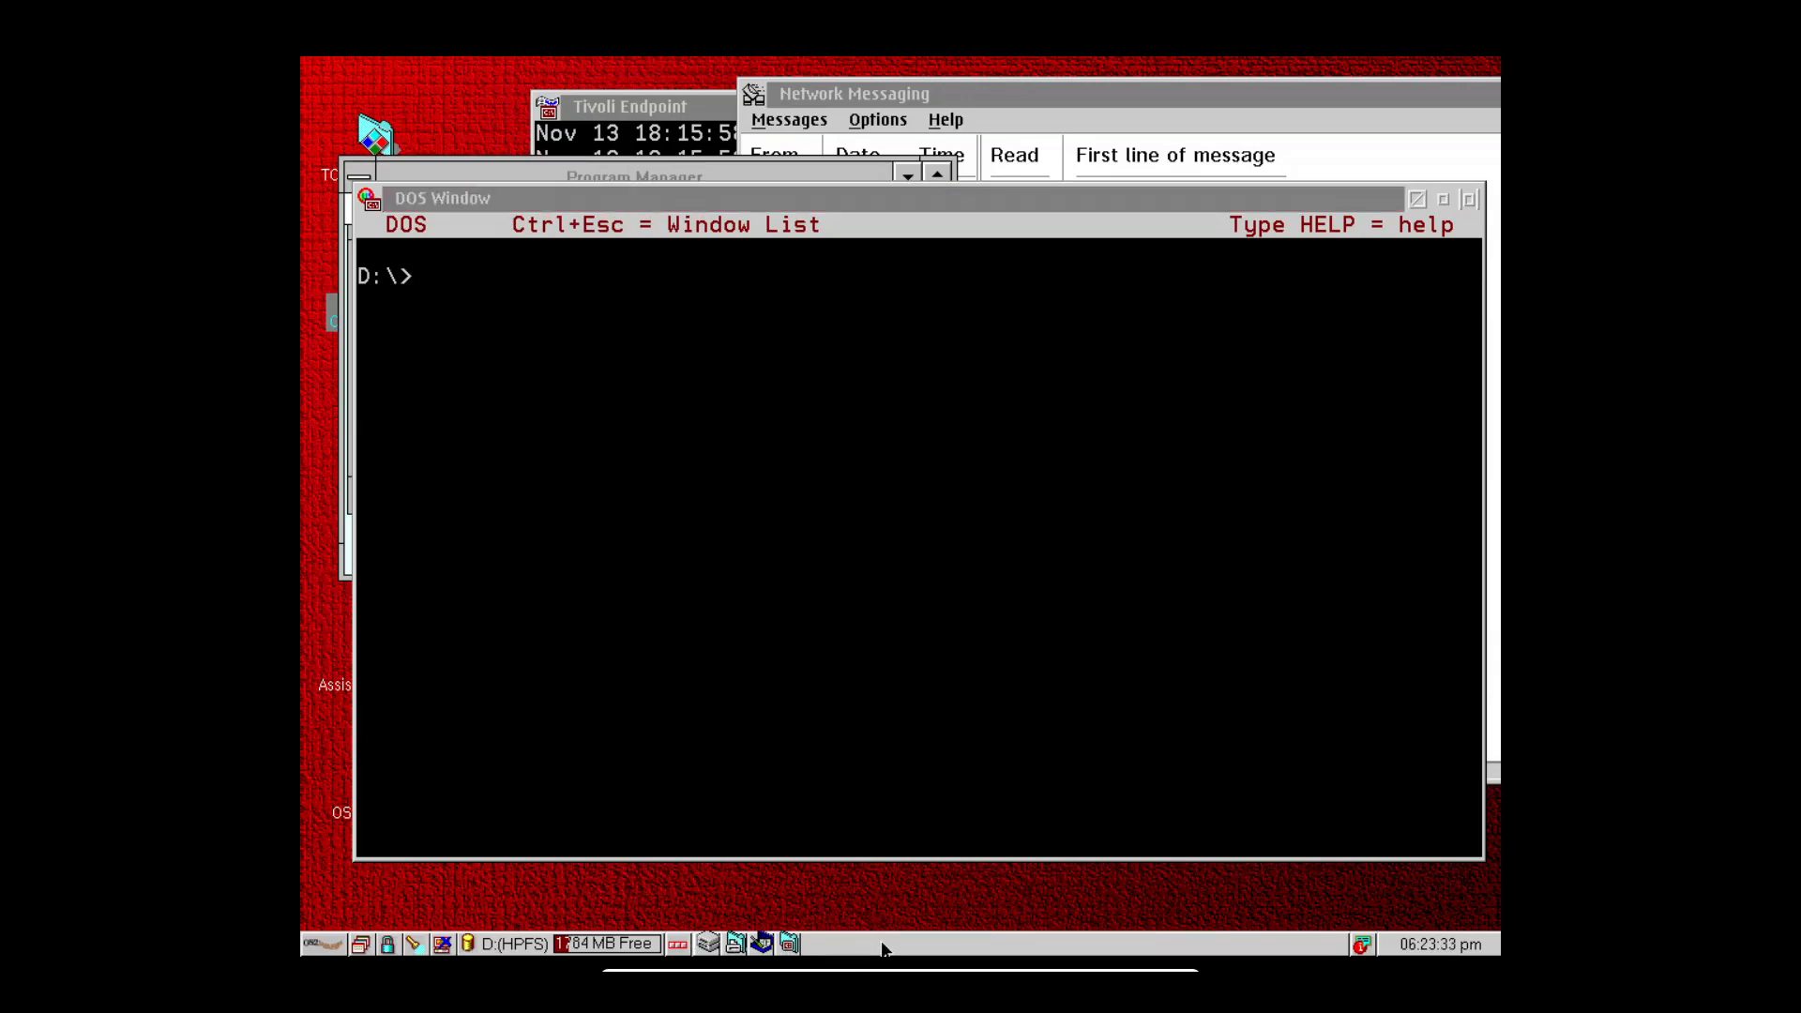
{"action": "left_click", "coordinate": [790, 944]}
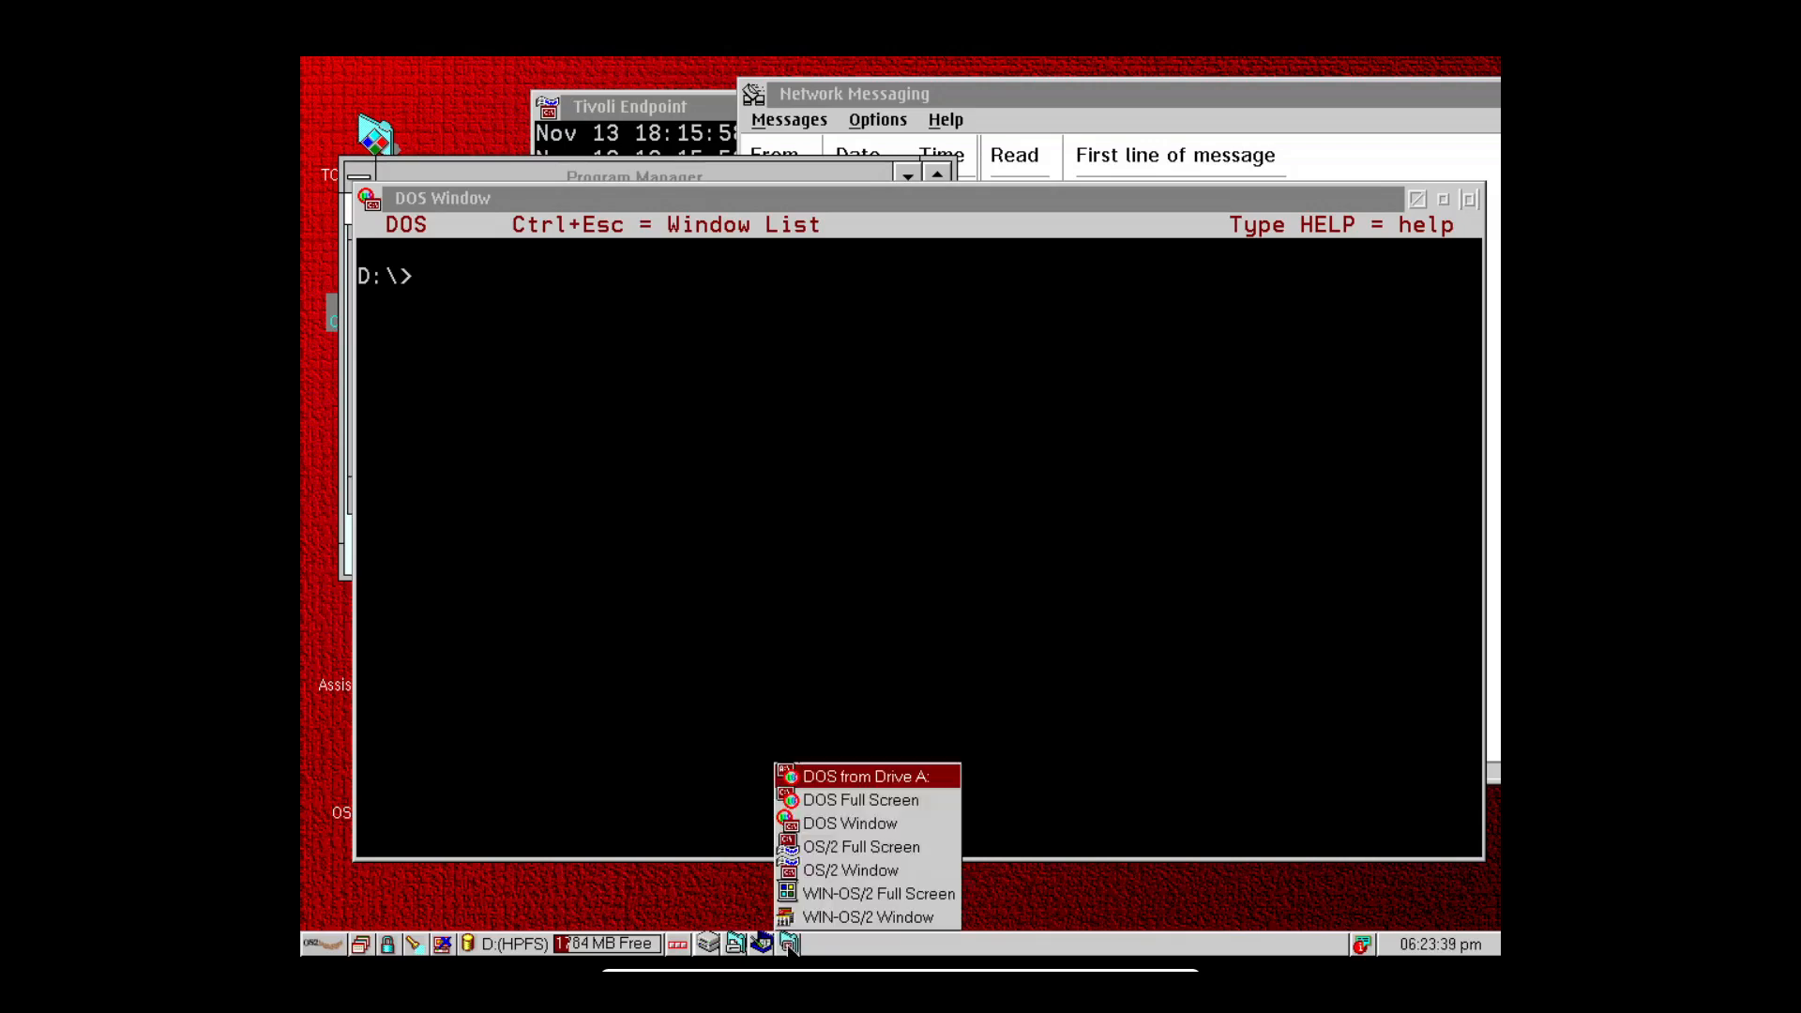
{"action": "left_click", "coordinate": [325, 948]}
{"action": "left_click", "coordinate": [409, 802]}
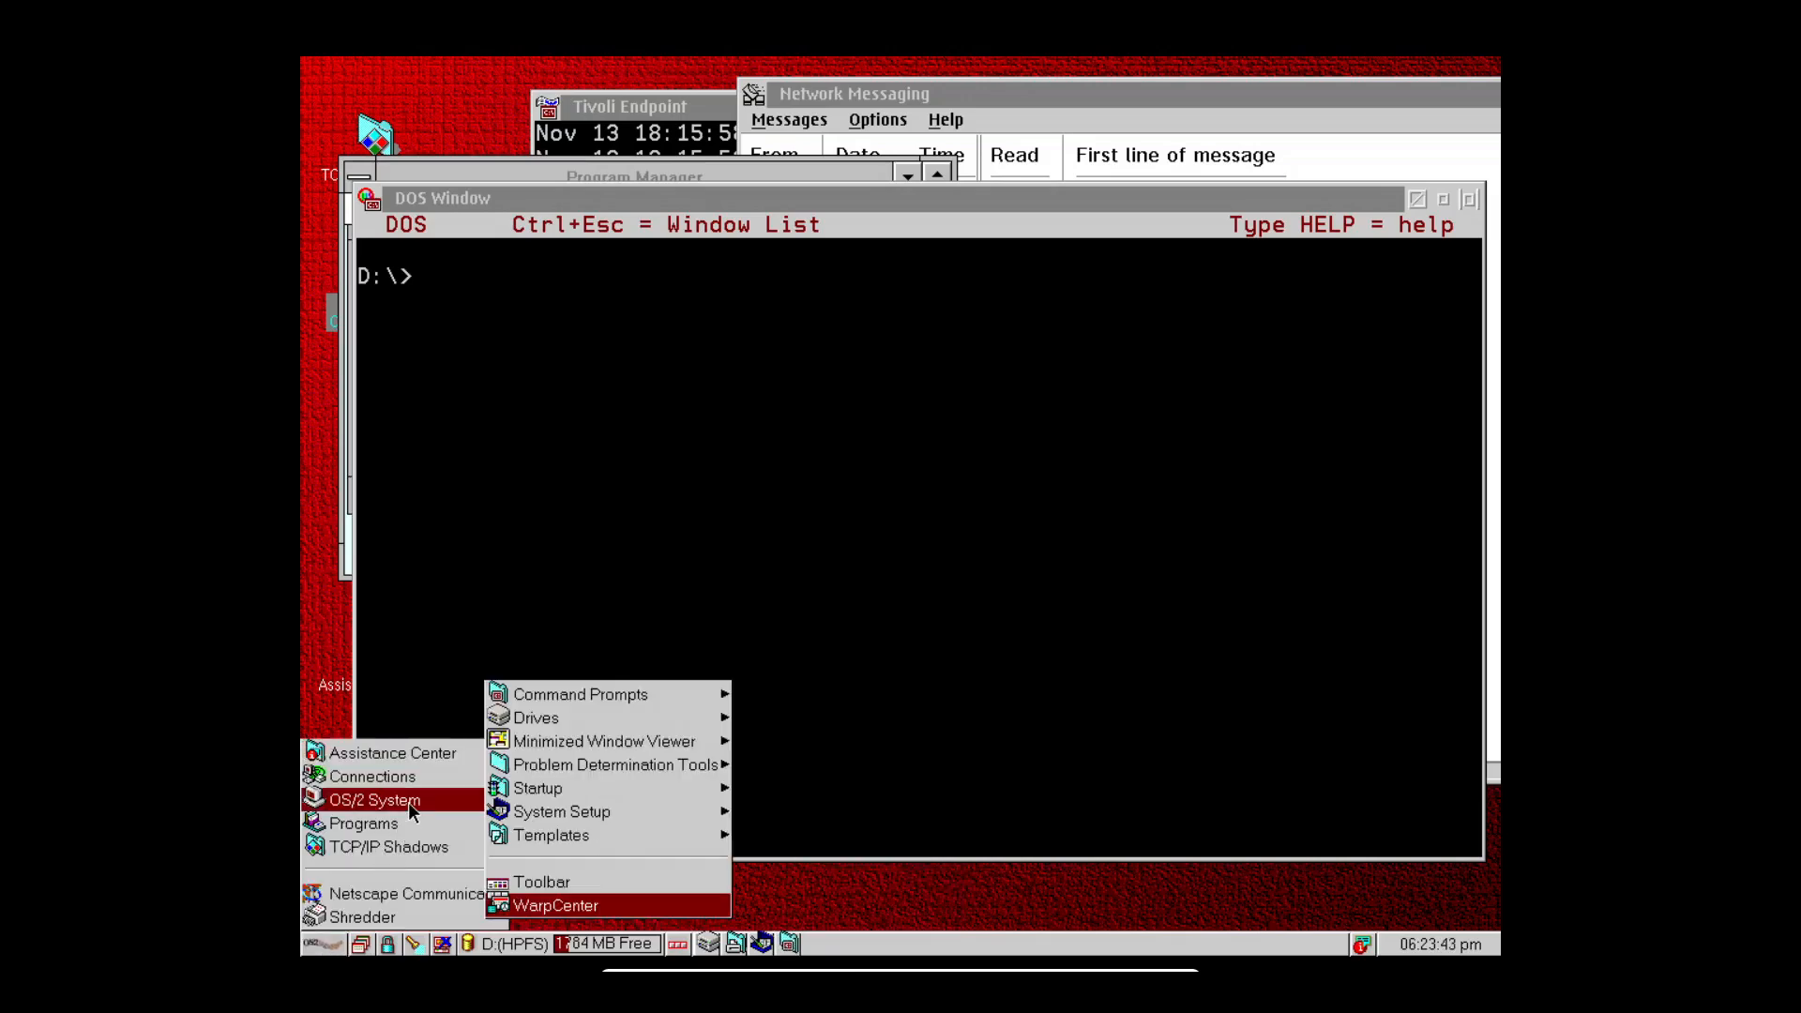
{"action": "left_click", "coordinate": [634, 696]}
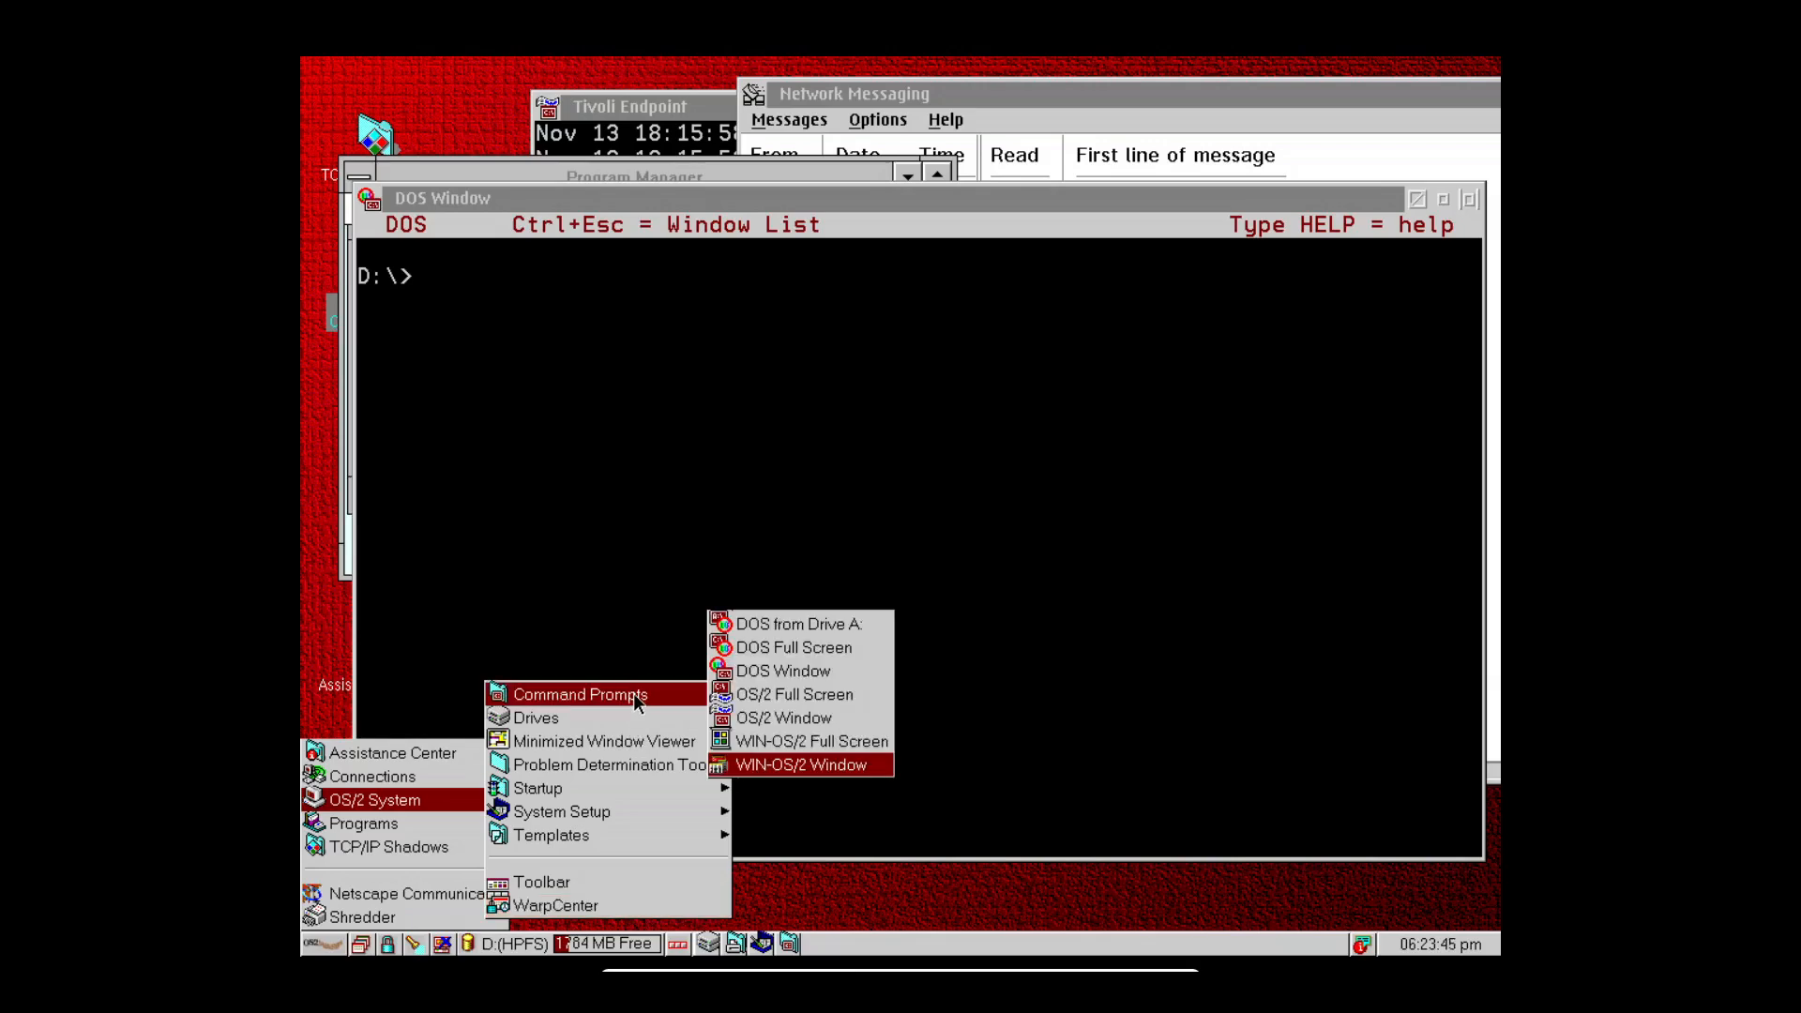
{"action": "left_click", "coordinate": [615, 717]}
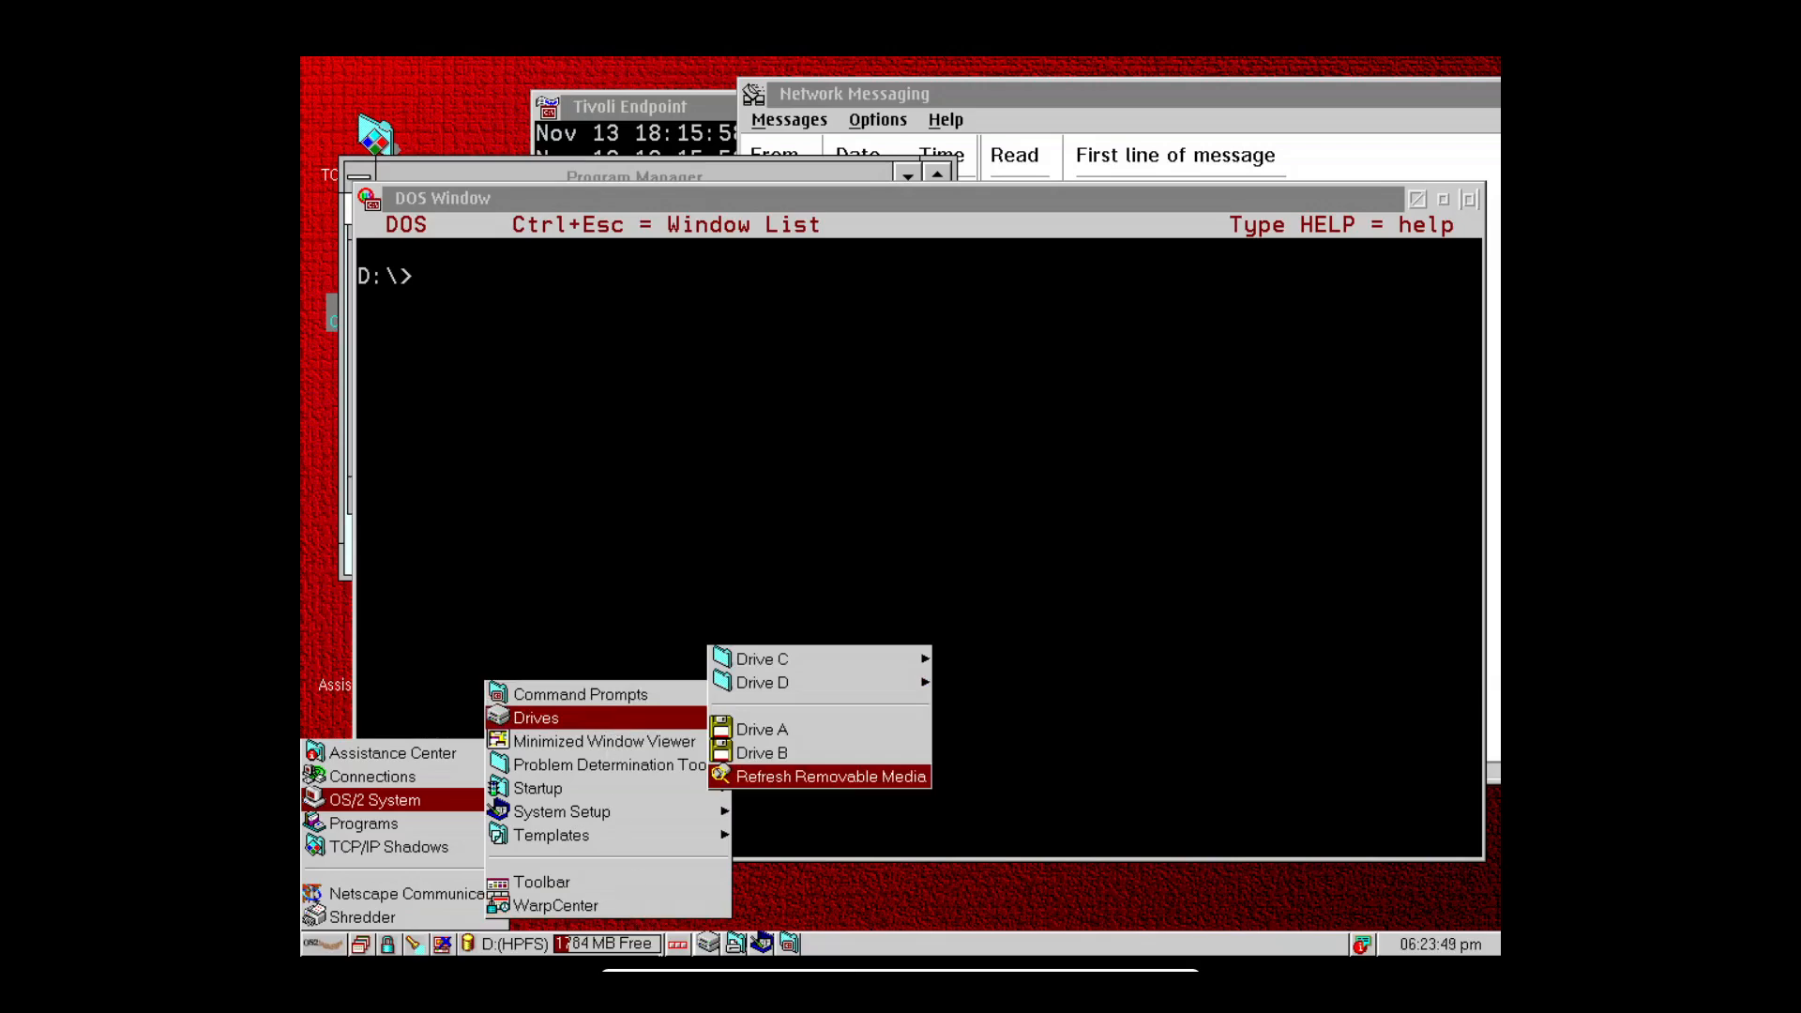
{"action": "left_click", "coordinate": [704, 945]}
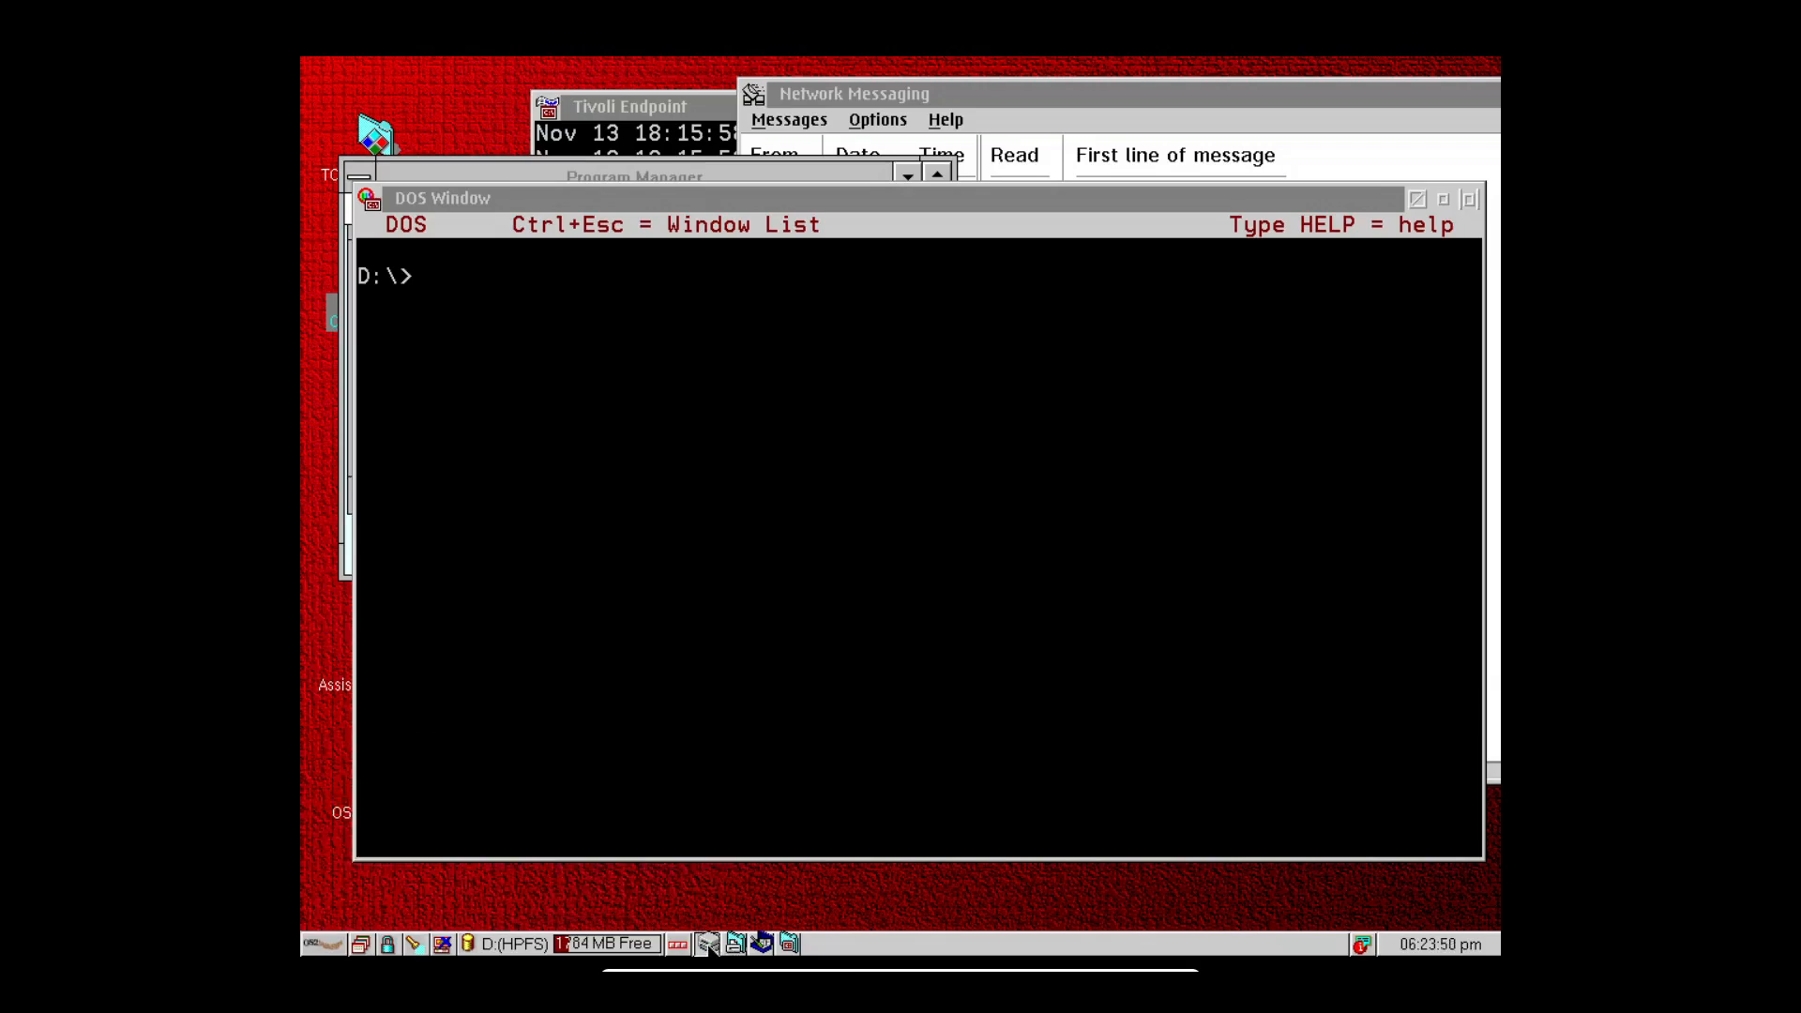
{"action": "left_click", "coordinate": [988, 952]}
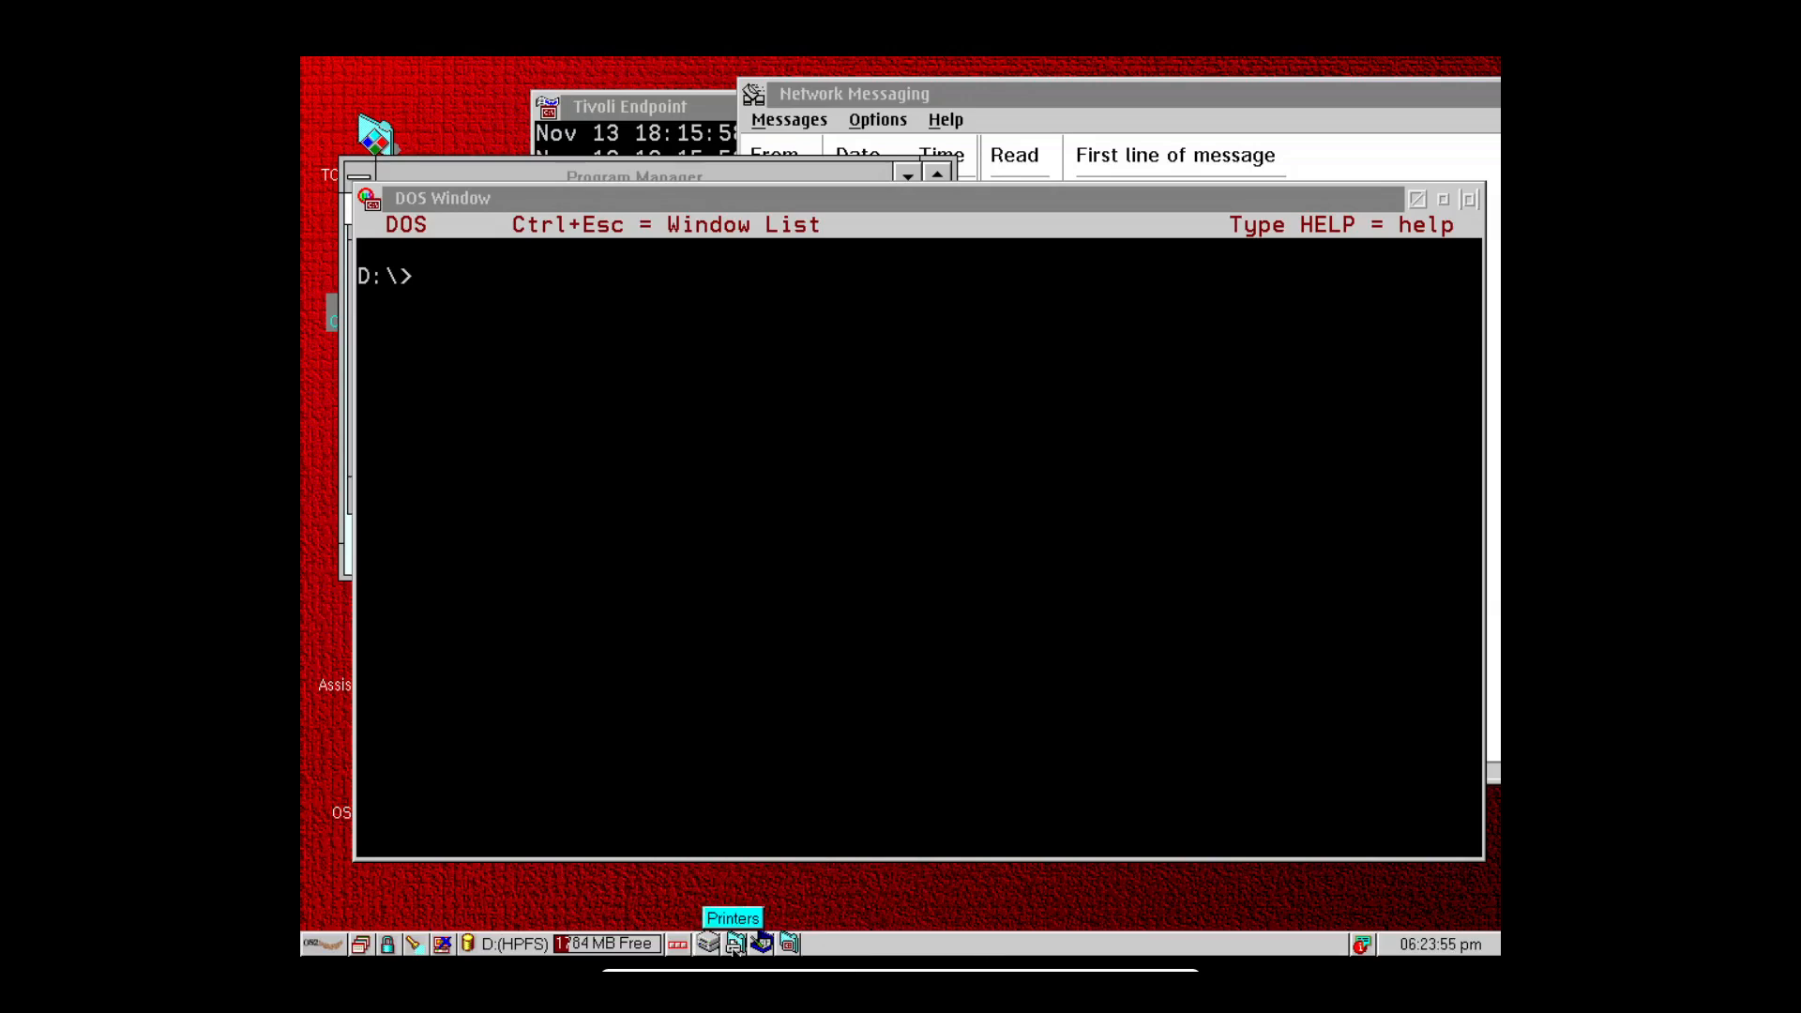
{"action": "left_click", "coordinate": [337, 946]}
{"action": "left_click", "coordinate": [395, 805]}
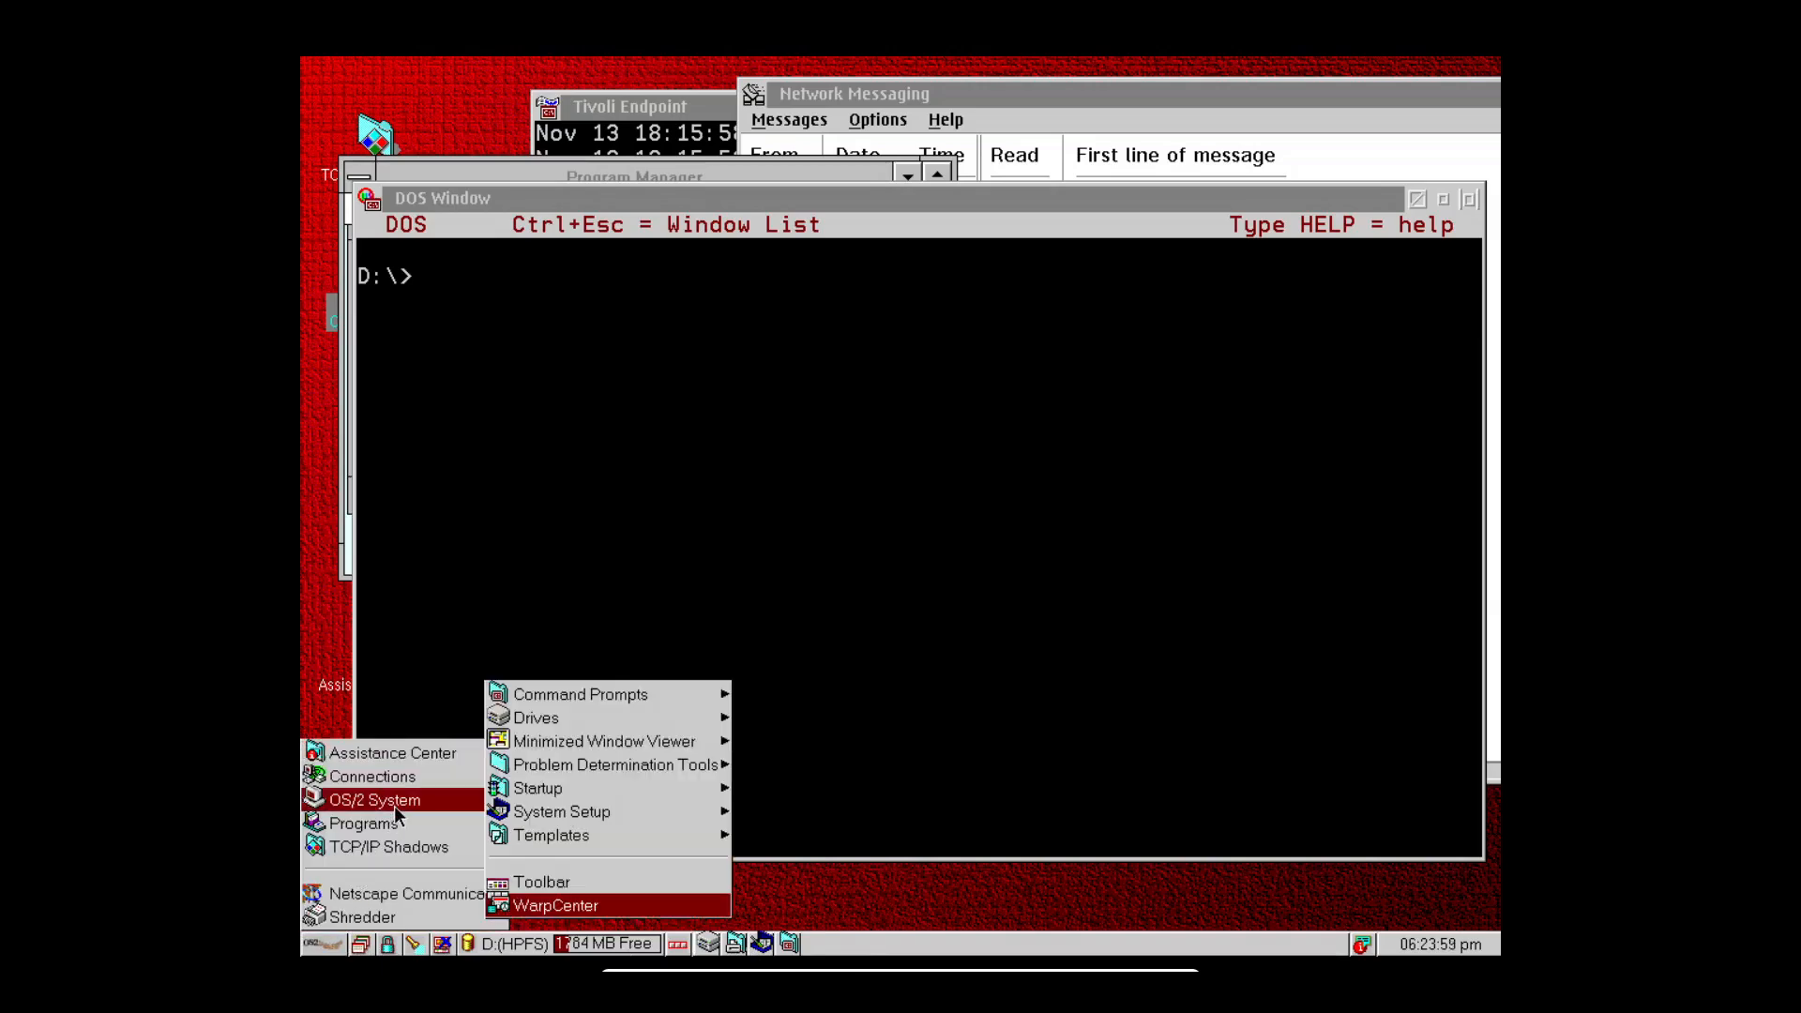
{"action": "left_click", "coordinate": [613, 812]}
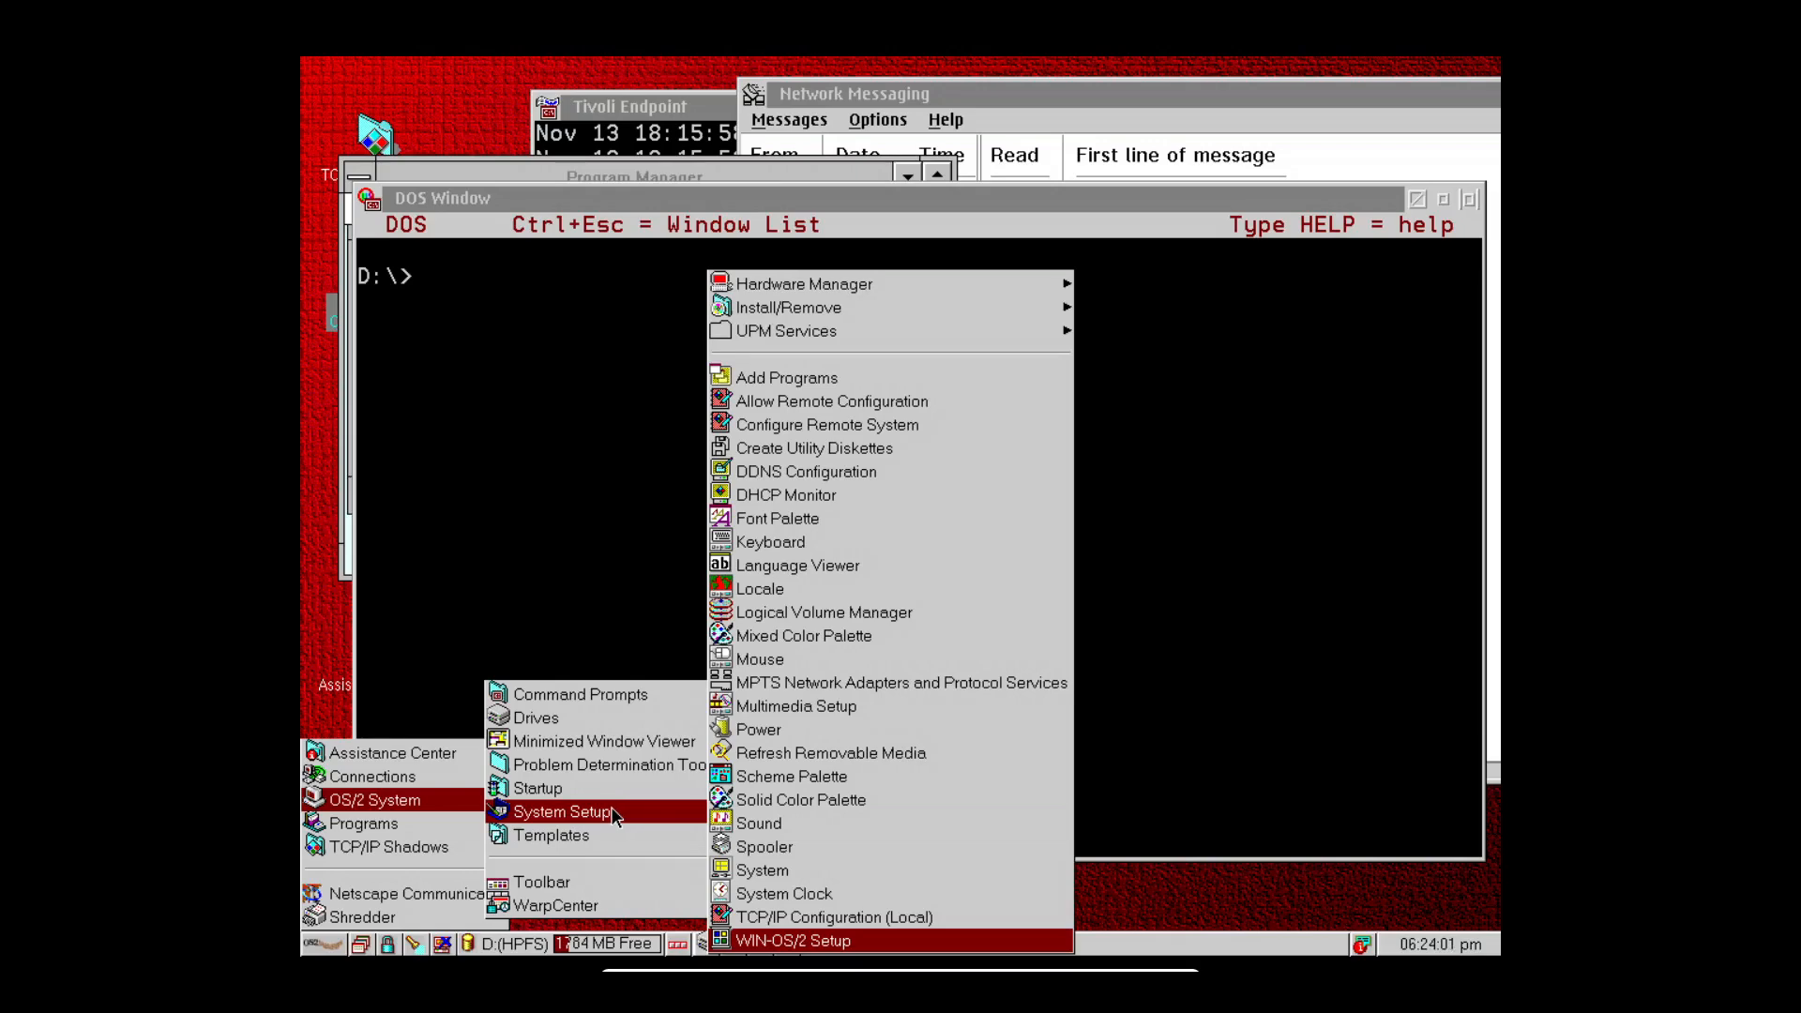
{"action": "left_click", "coordinate": [1299, 950]}
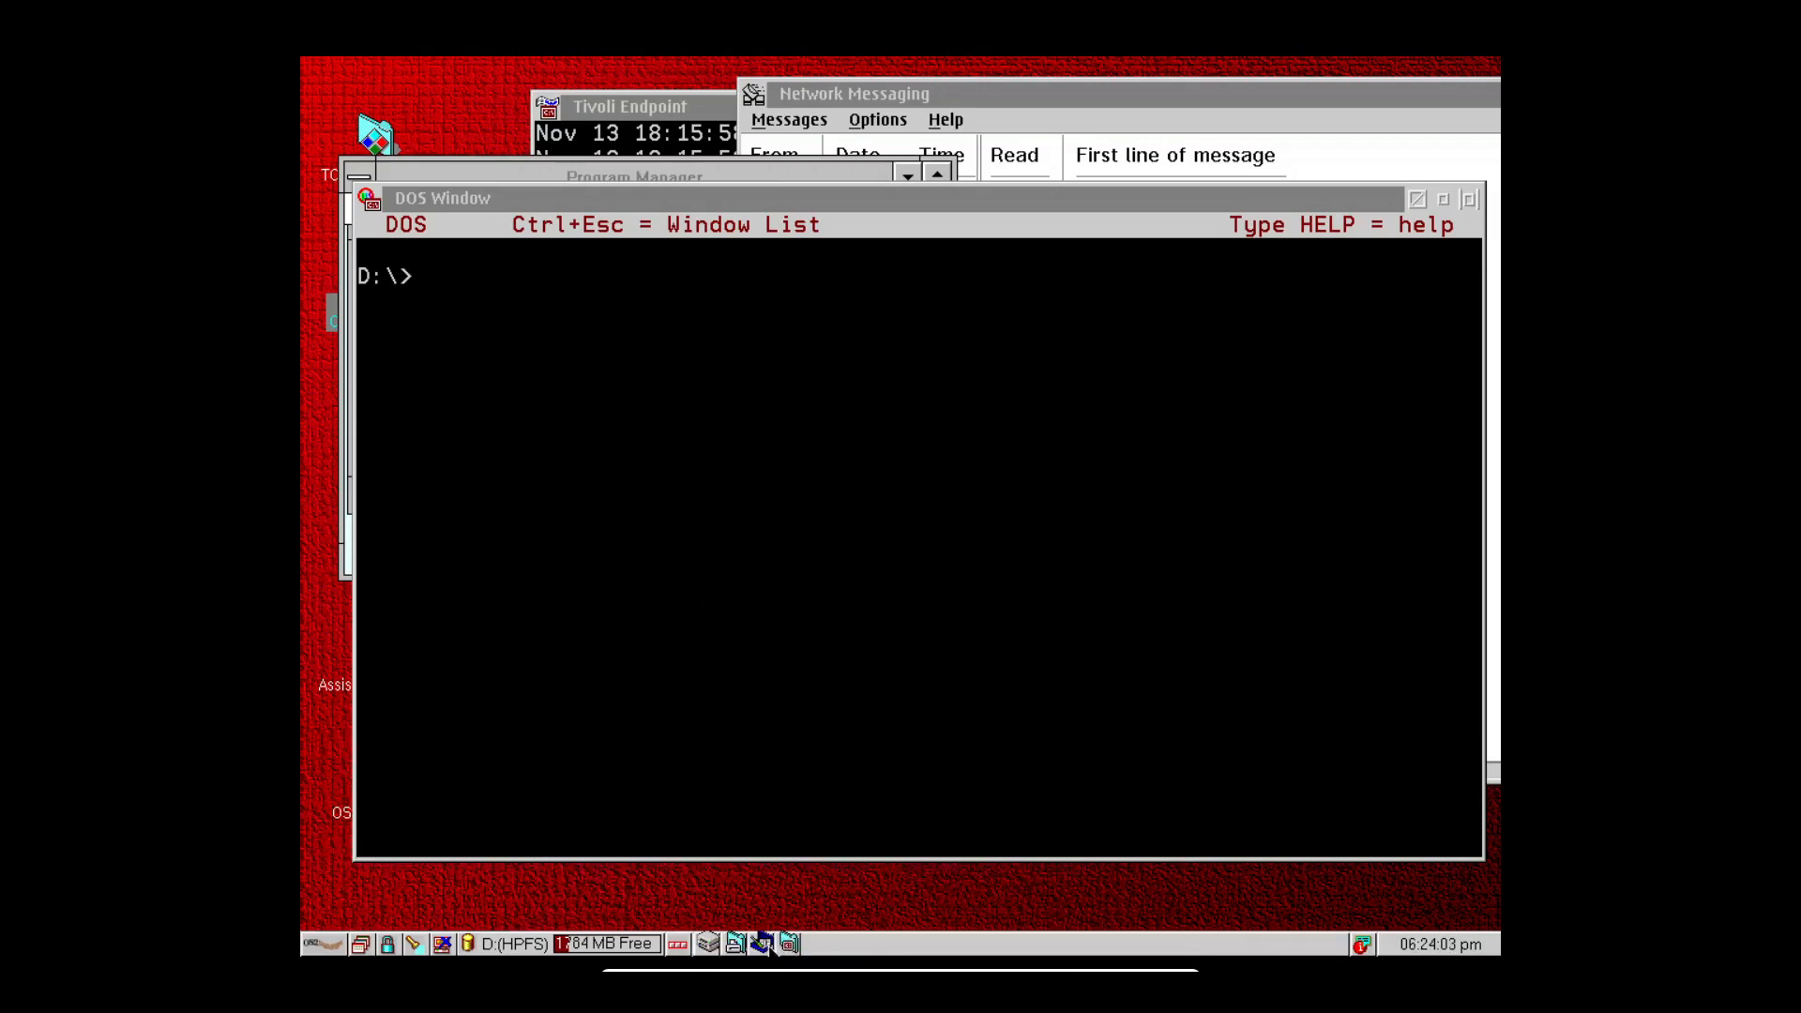
{"action": "left_click", "coordinate": [762, 944]}
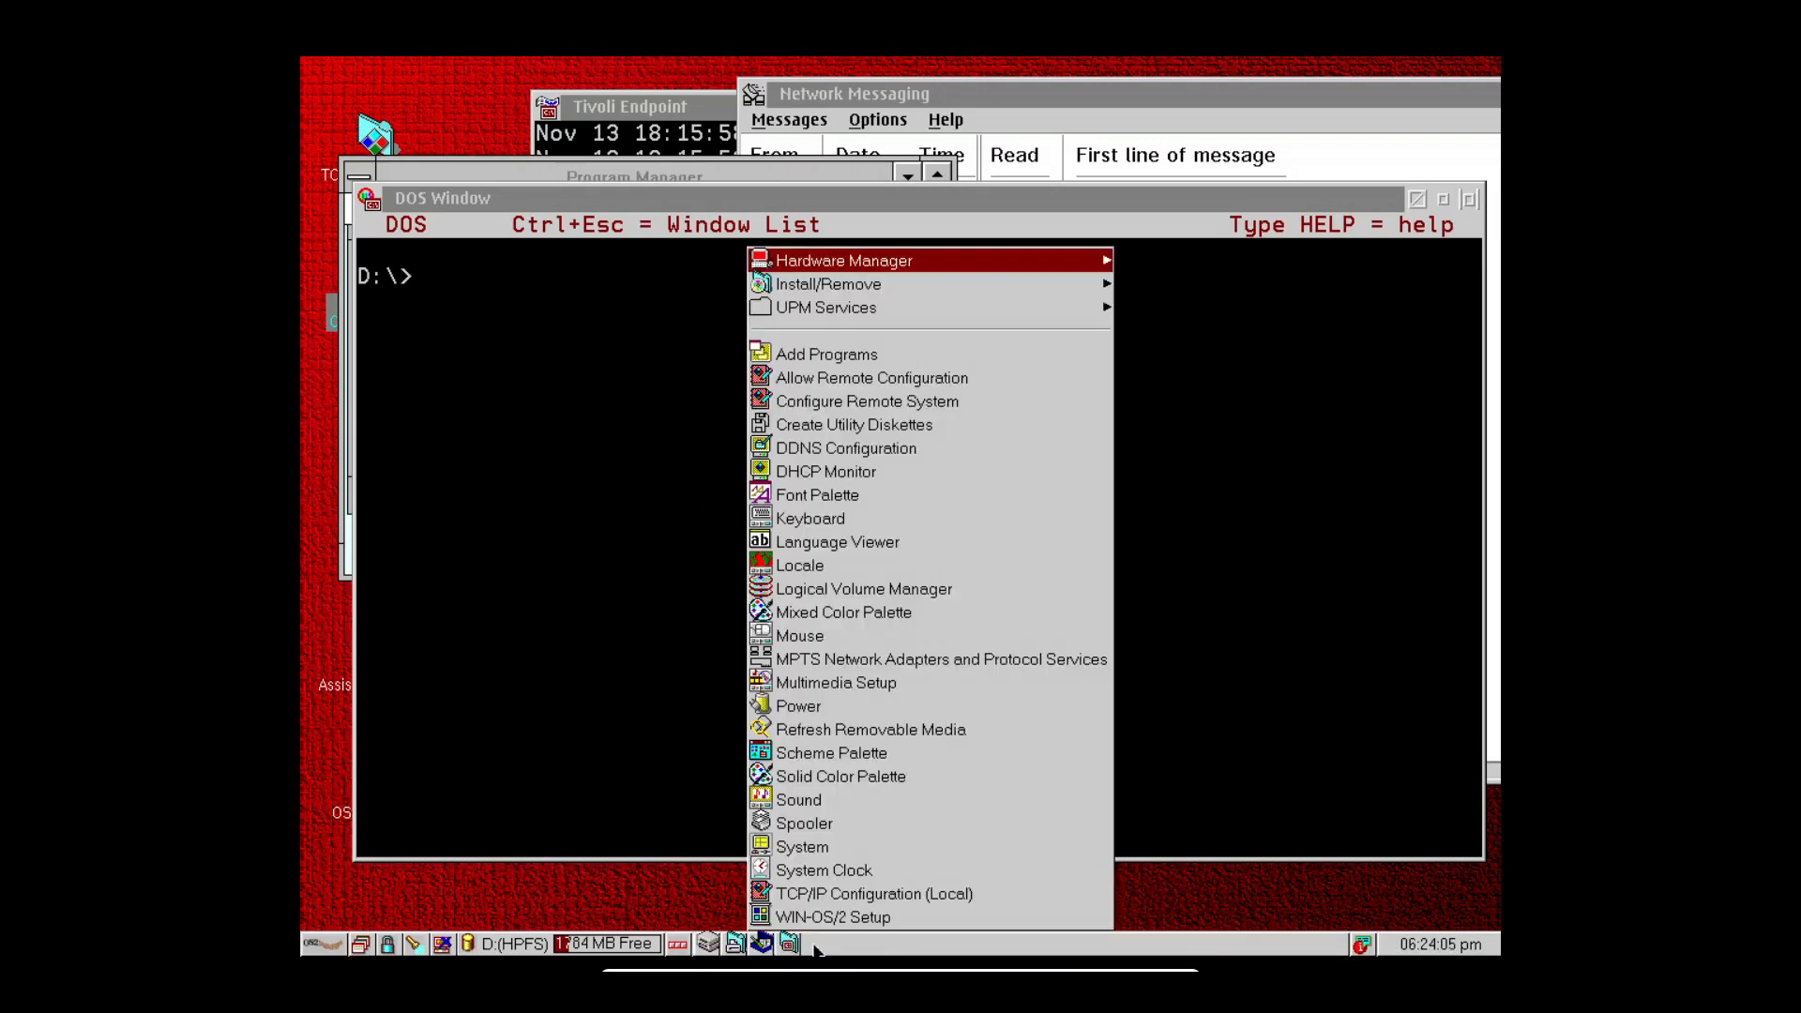
{"action": "left_click", "coordinate": [865, 947]}
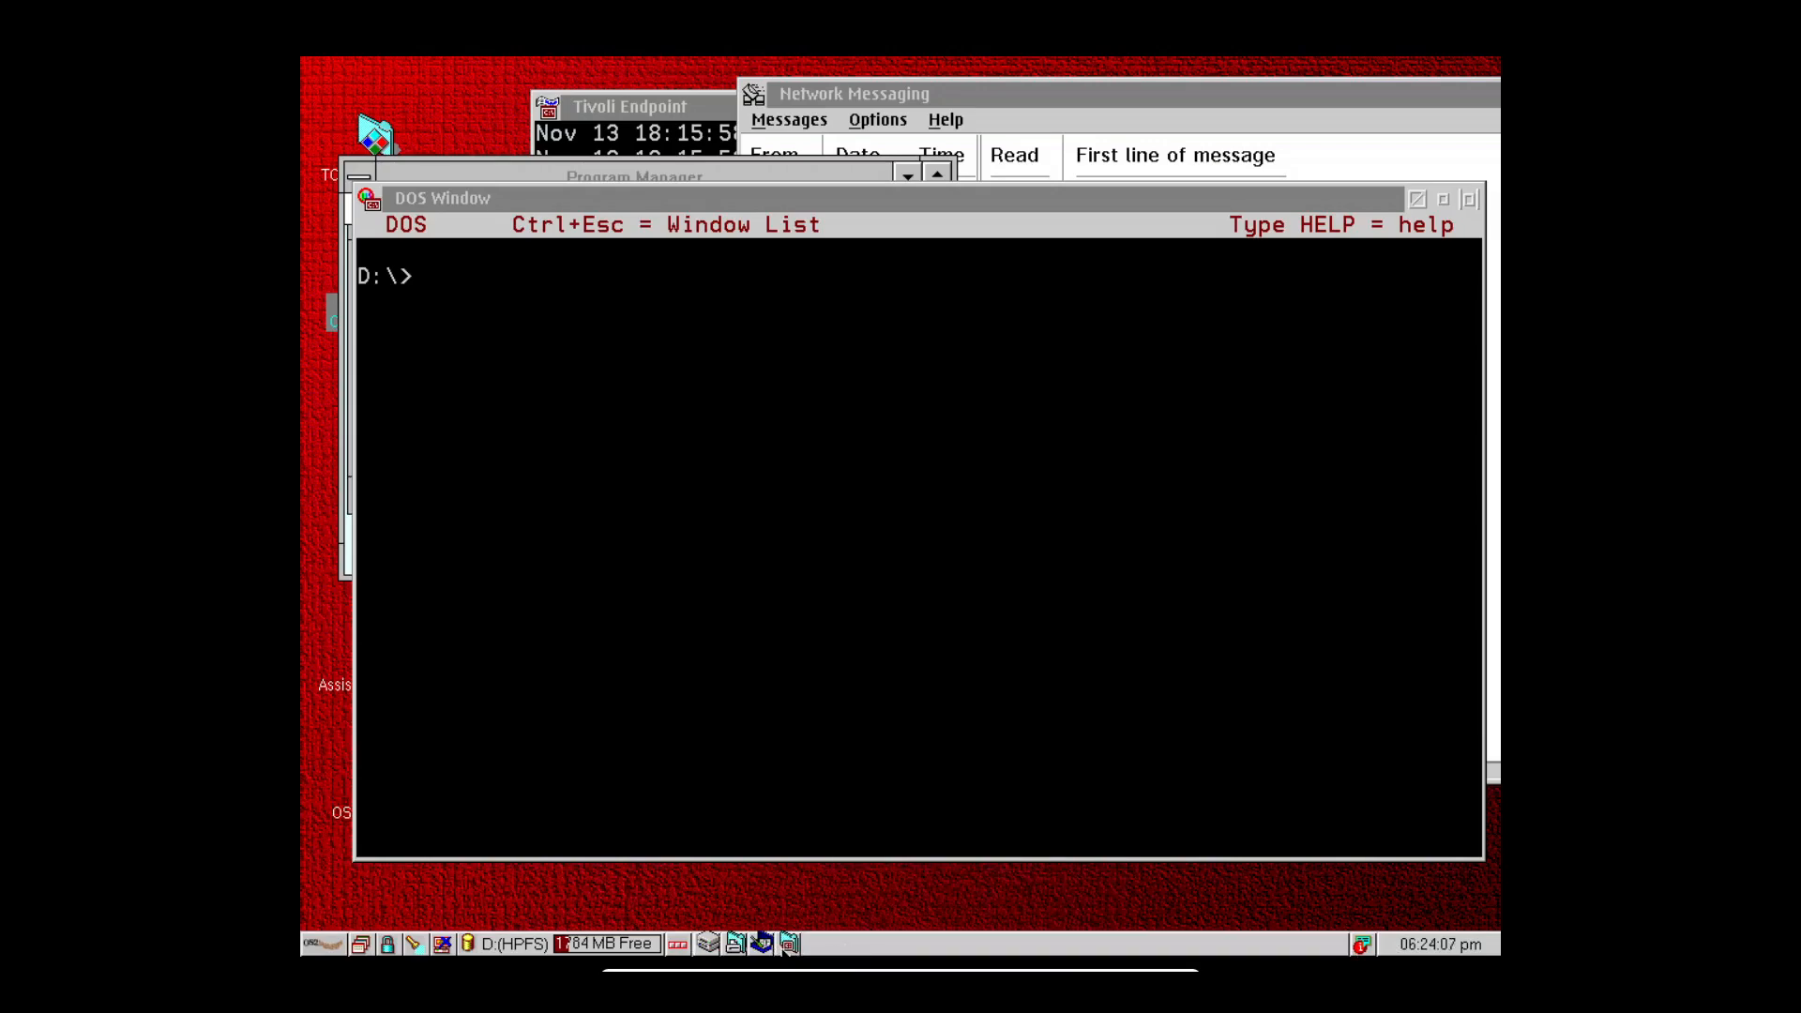
Cycle the WarpCenter gauge through power, system activity and back to free disk space.
{"action": "left_click", "coordinate": [508, 946]}
{"action": "left_click", "coordinate": [510, 945]}
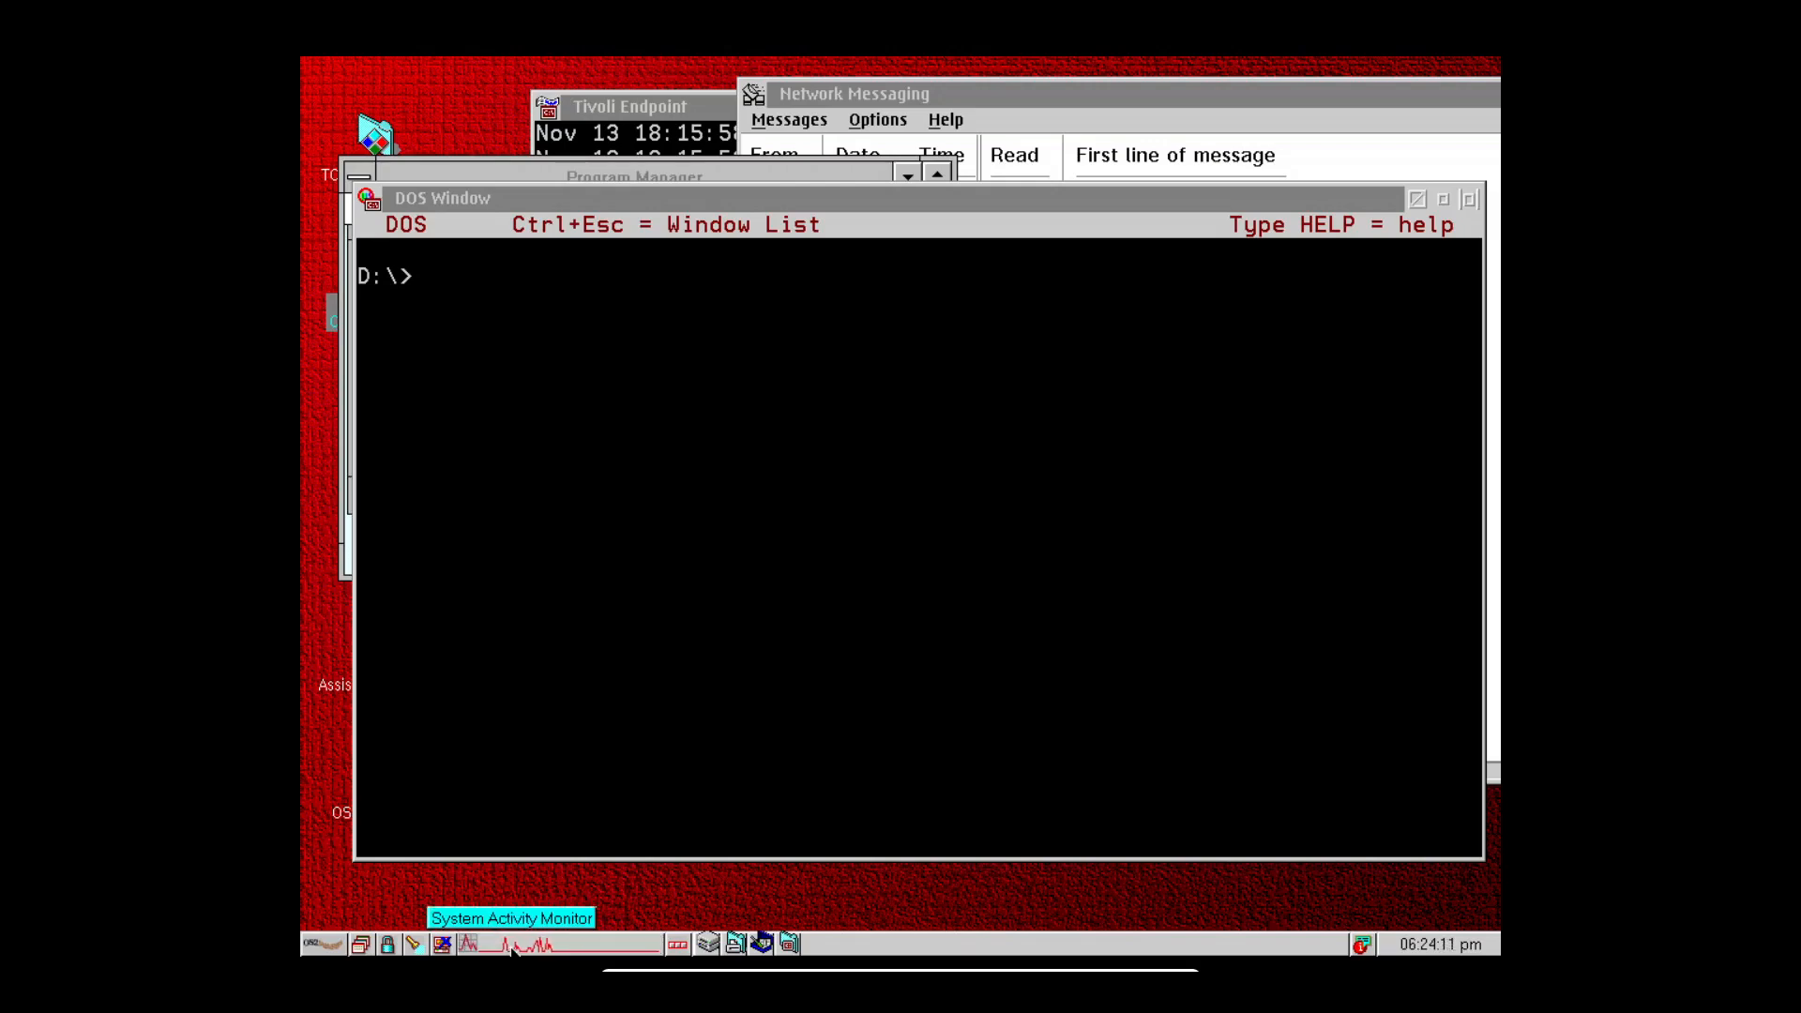
{"action": "left_click", "coordinate": [513, 945]}
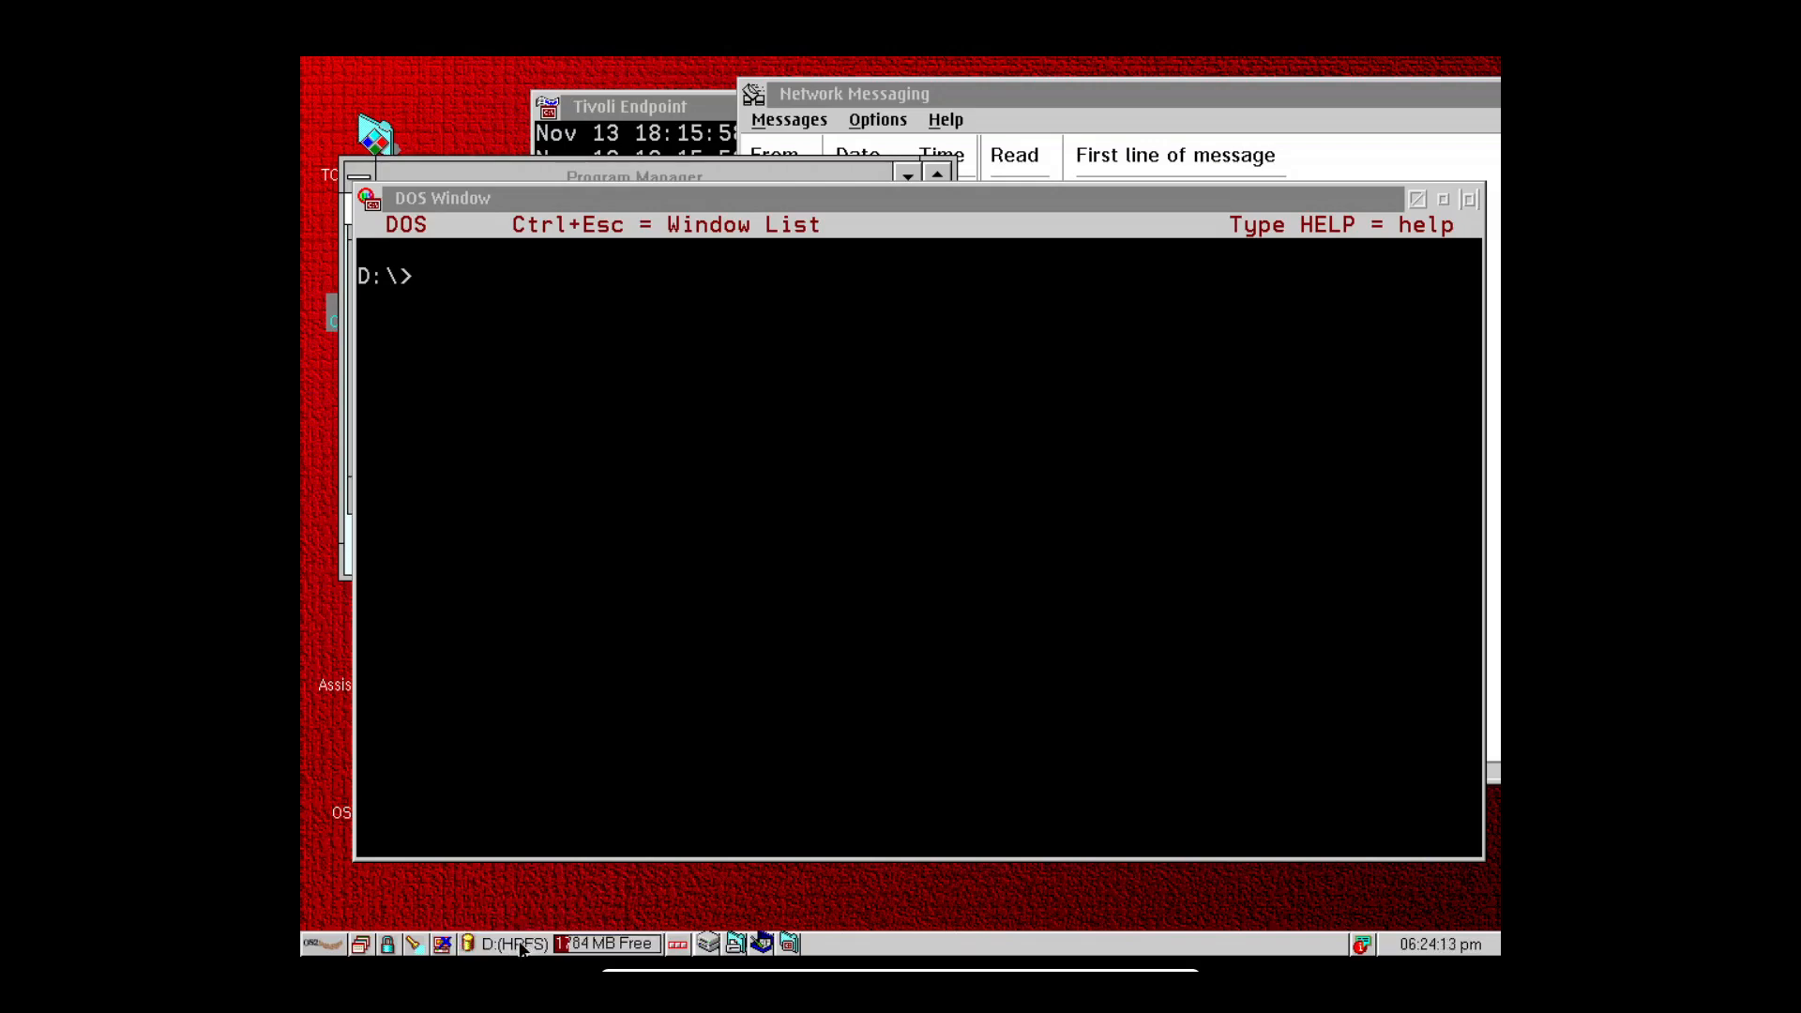
{"action": "left_click", "coordinate": [517, 946]}
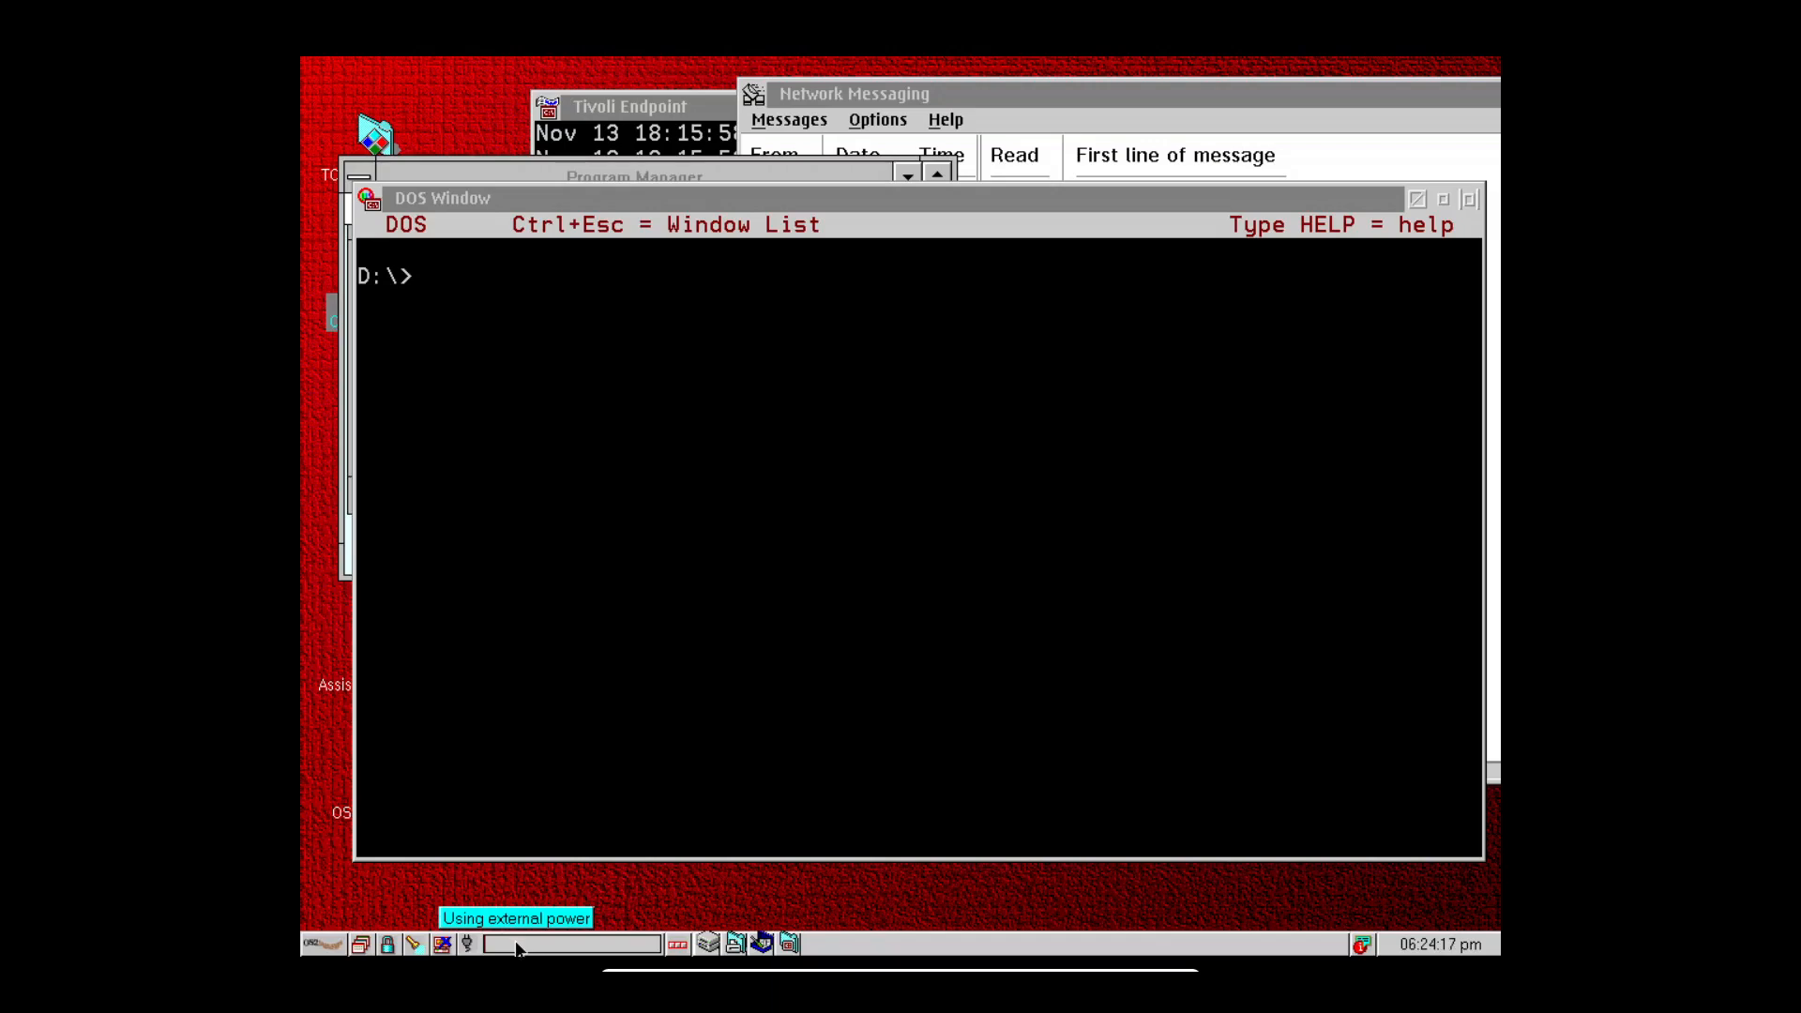
{"action": "left_click", "coordinate": [517, 945]}
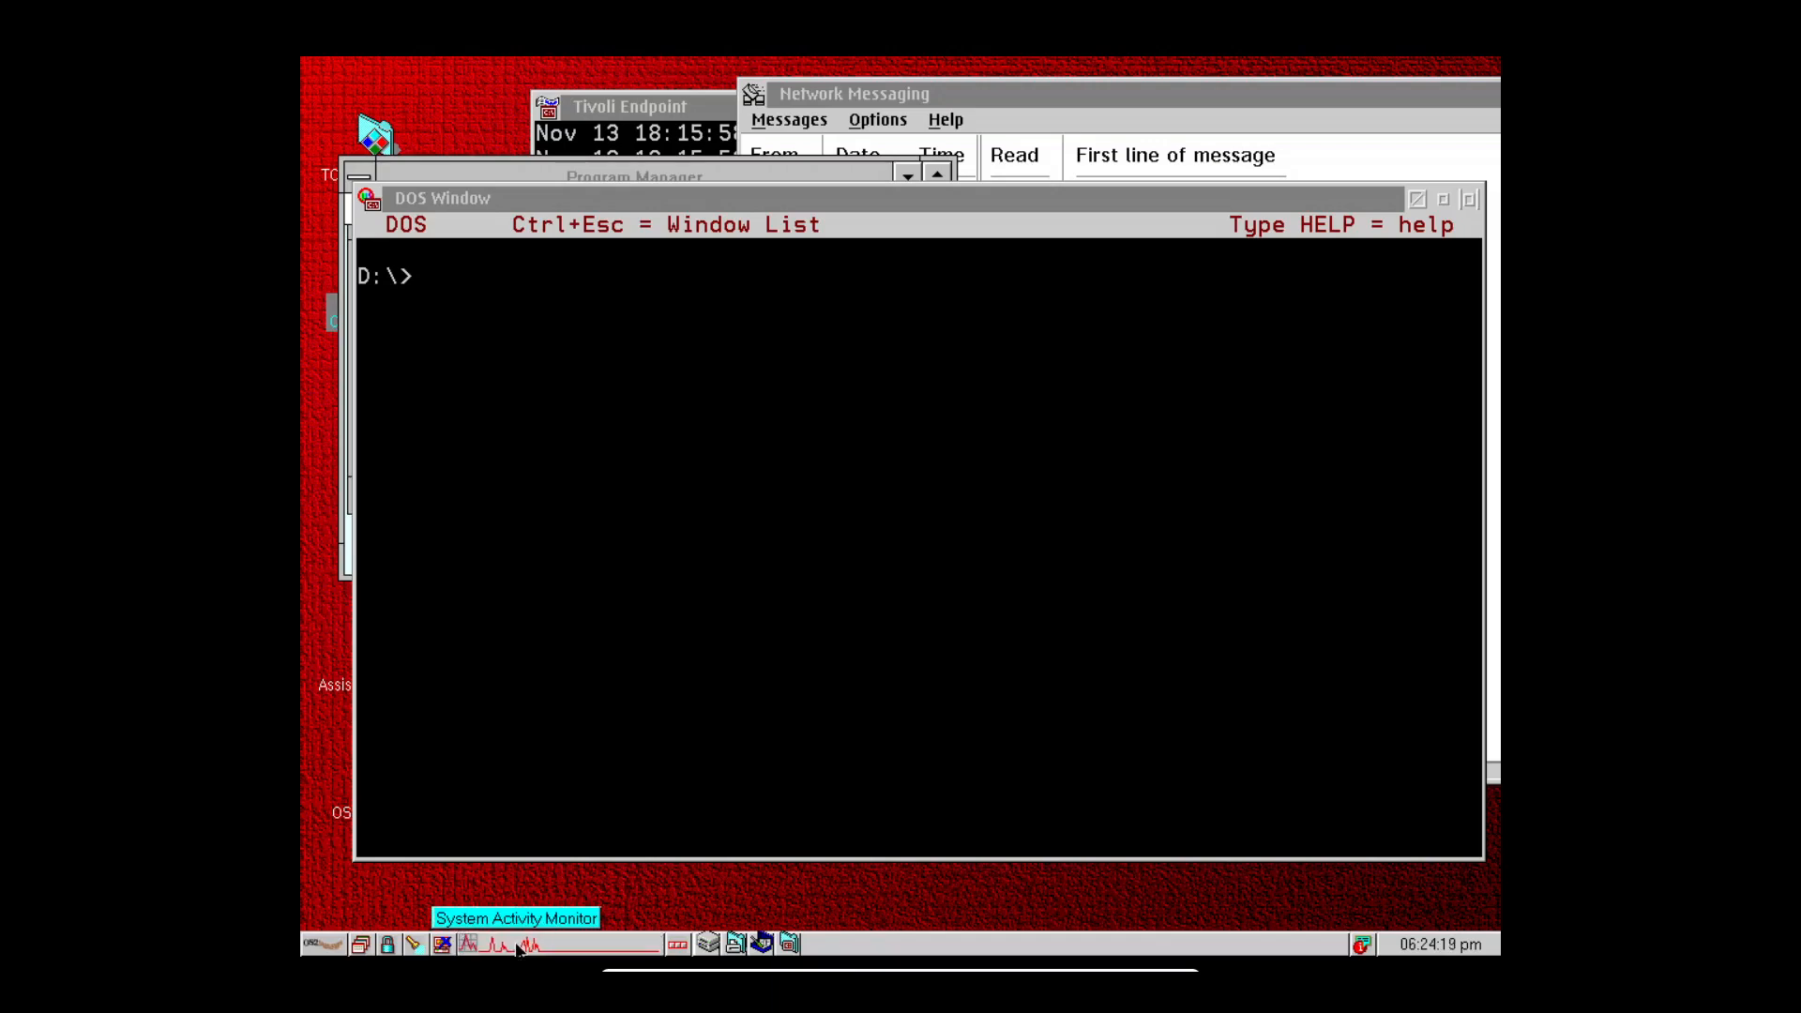
{"action": "left_click", "coordinate": [517, 946]}
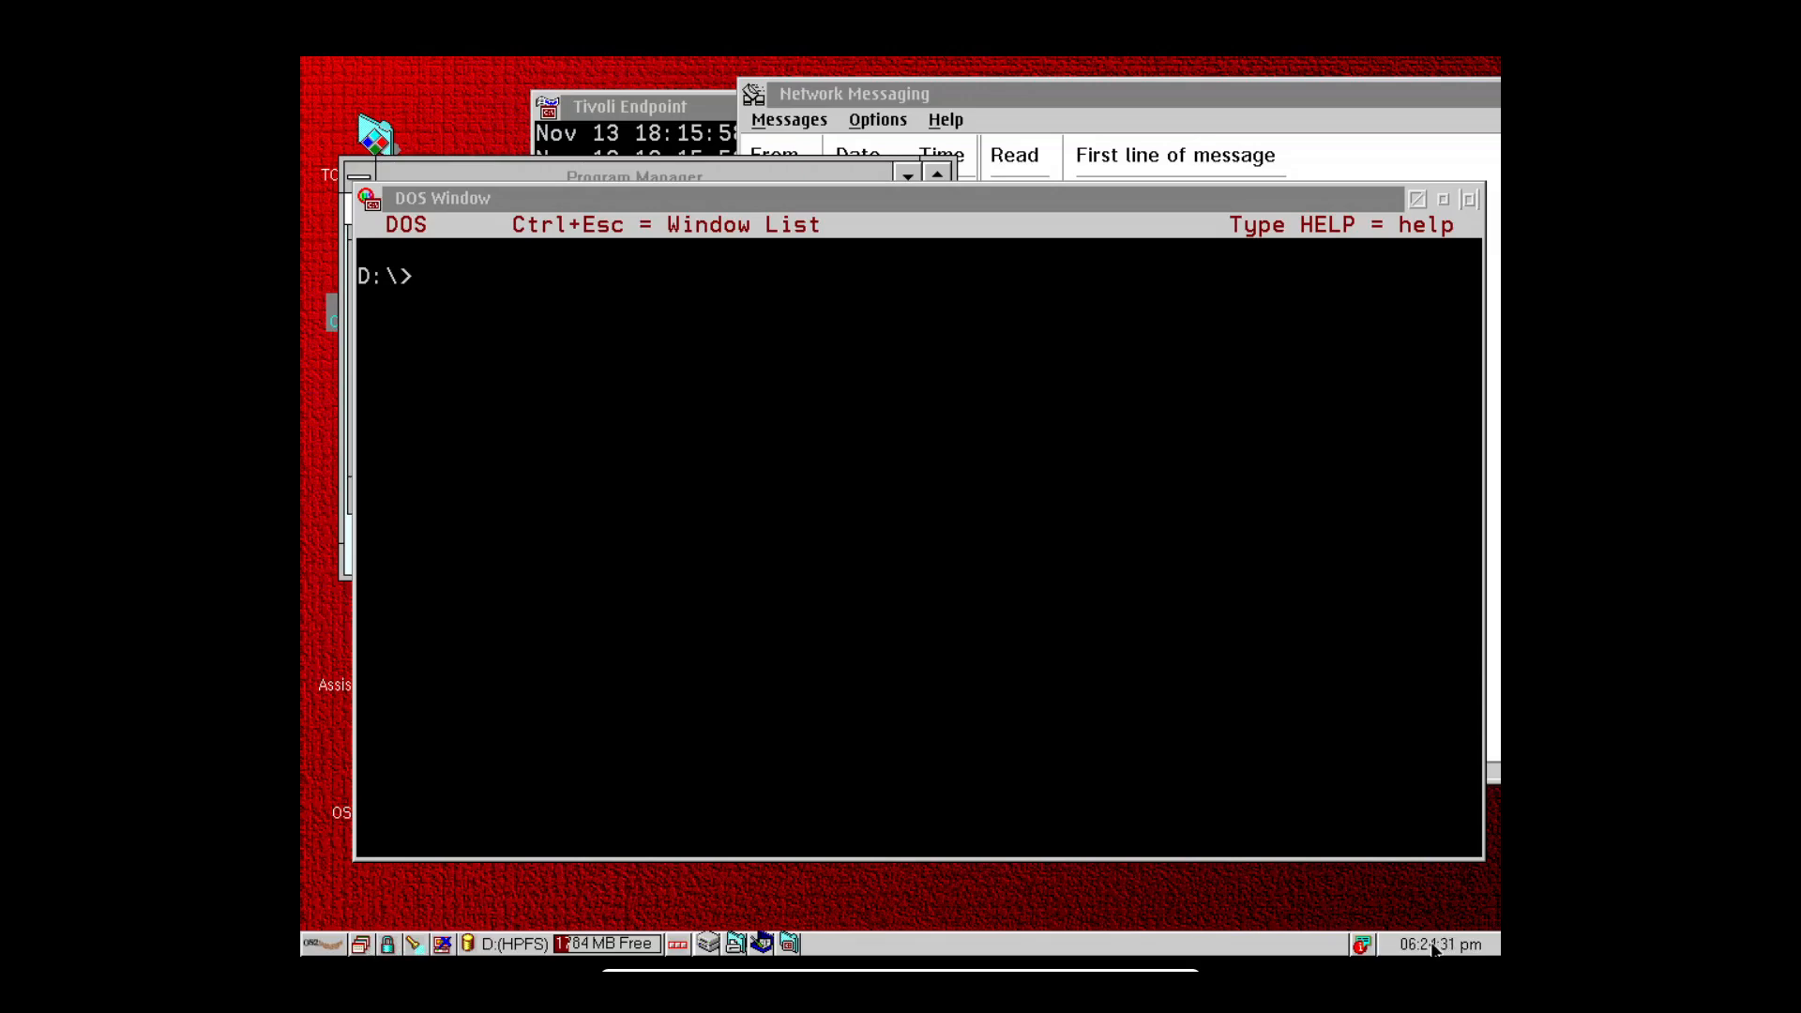
Cycle the clock display, switch it to a timer, then start and stop it at 00:00:03.
{"action": "mouse_move", "coordinate": [1427, 949]}
{"action": "left_click", "coordinate": [1427, 946]}
{"action": "left_click", "coordinate": [1425, 944]}
{"action": "left_click", "coordinate": [1425, 944]}
{"action": "left_click", "coordinate": [1391, 948]}
{"action": "left_click", "coordinate": [1402, 946]}
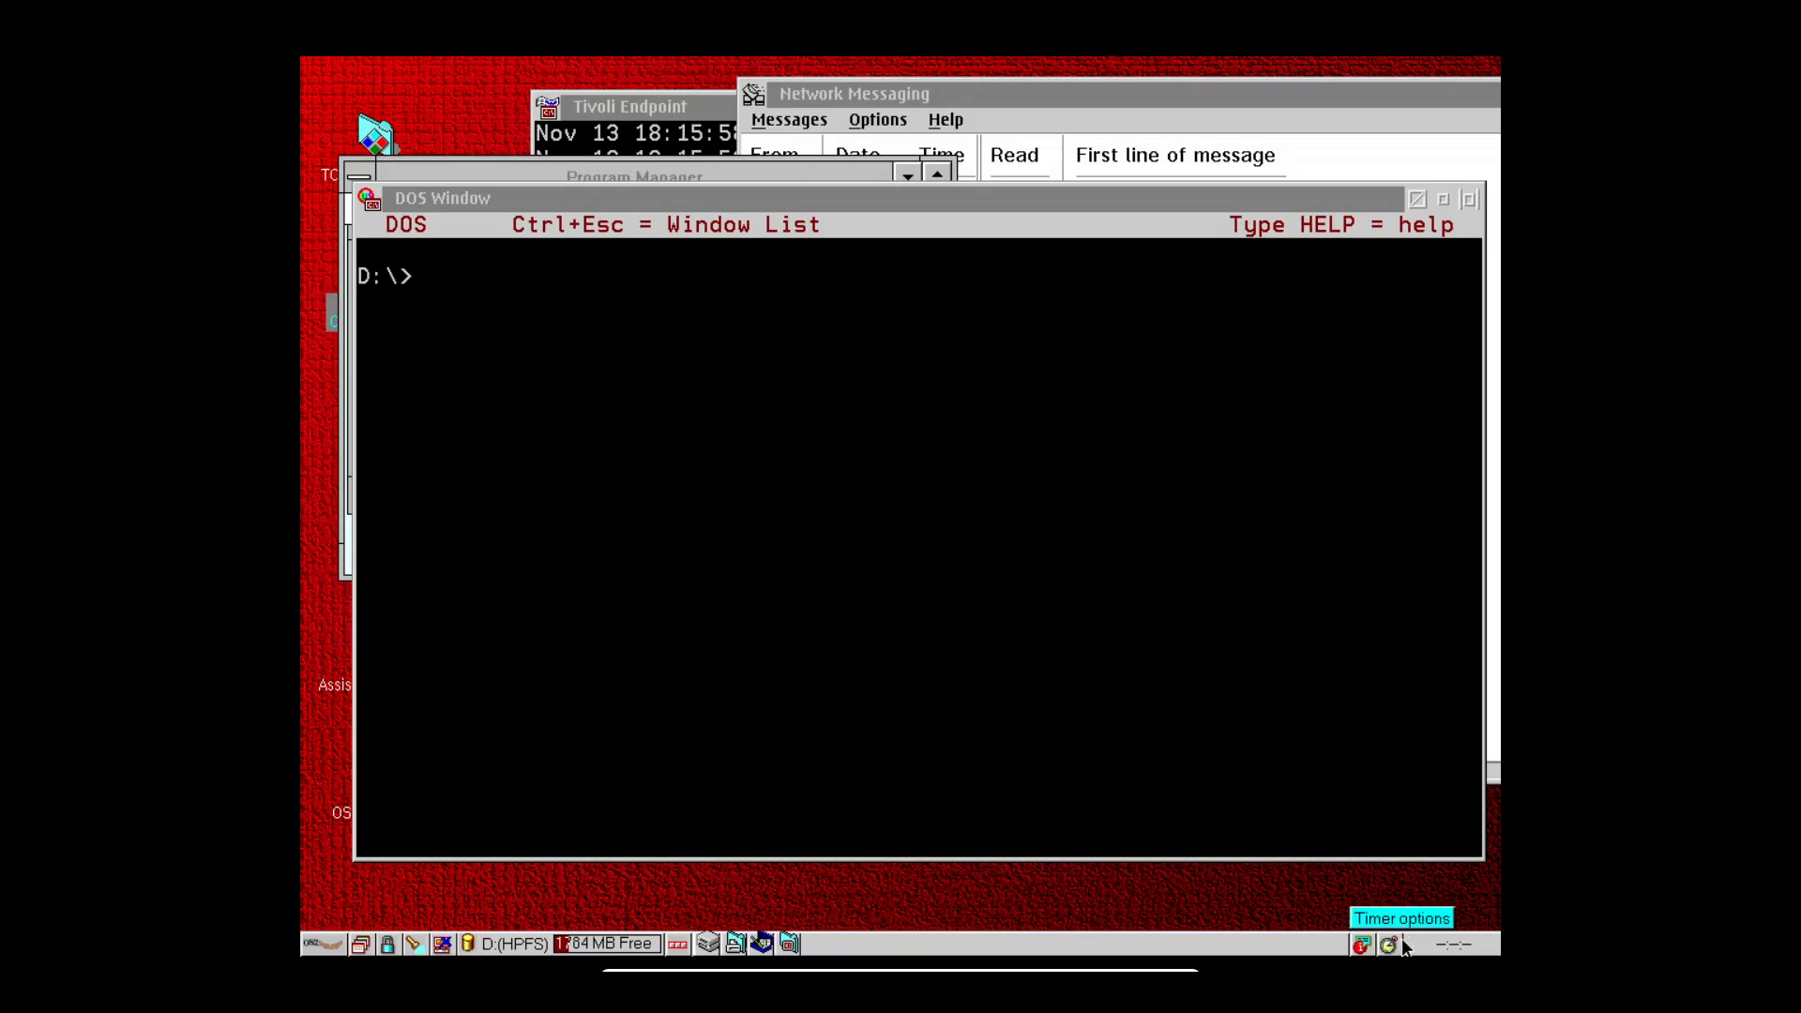
{"action": "left_click", "coordinate": [1410, 942]}
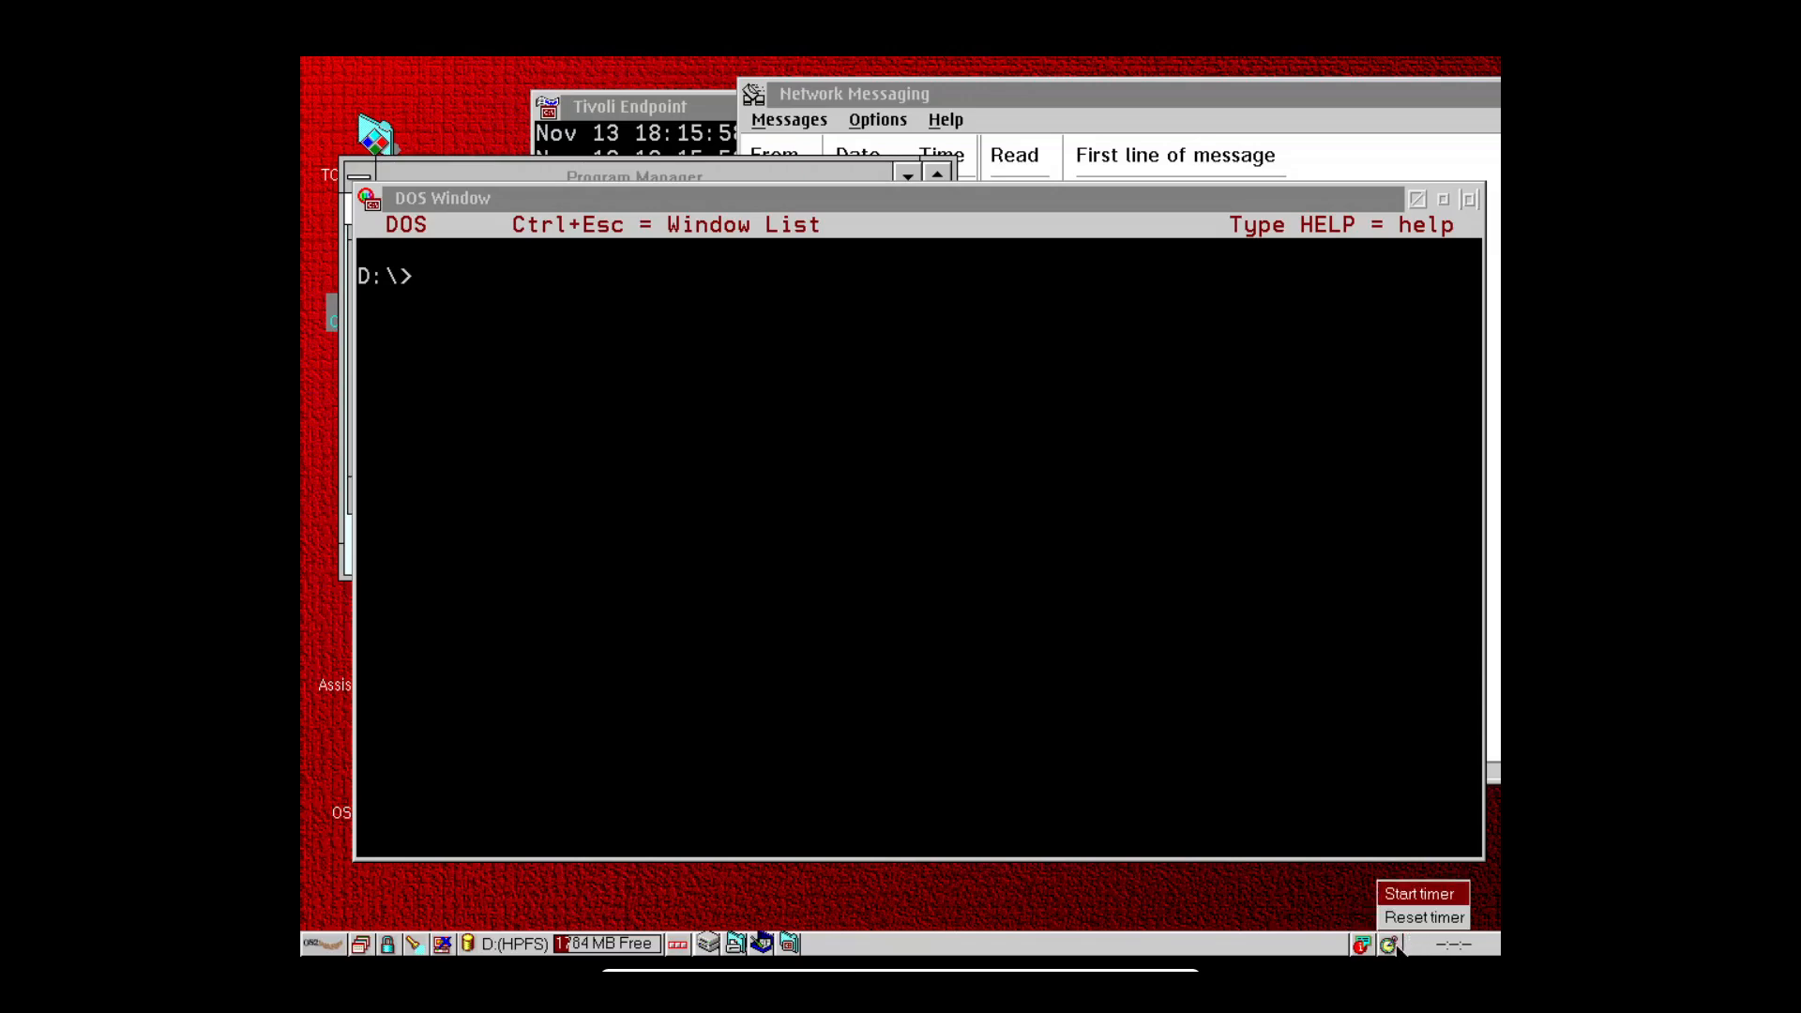
{"action": "left_click", "coordinate": [1417, 896]}
{"action": "left_click", "coordinate": [1392, 948]}
{"action": "left_click", "coordinate": [1412, 899]}
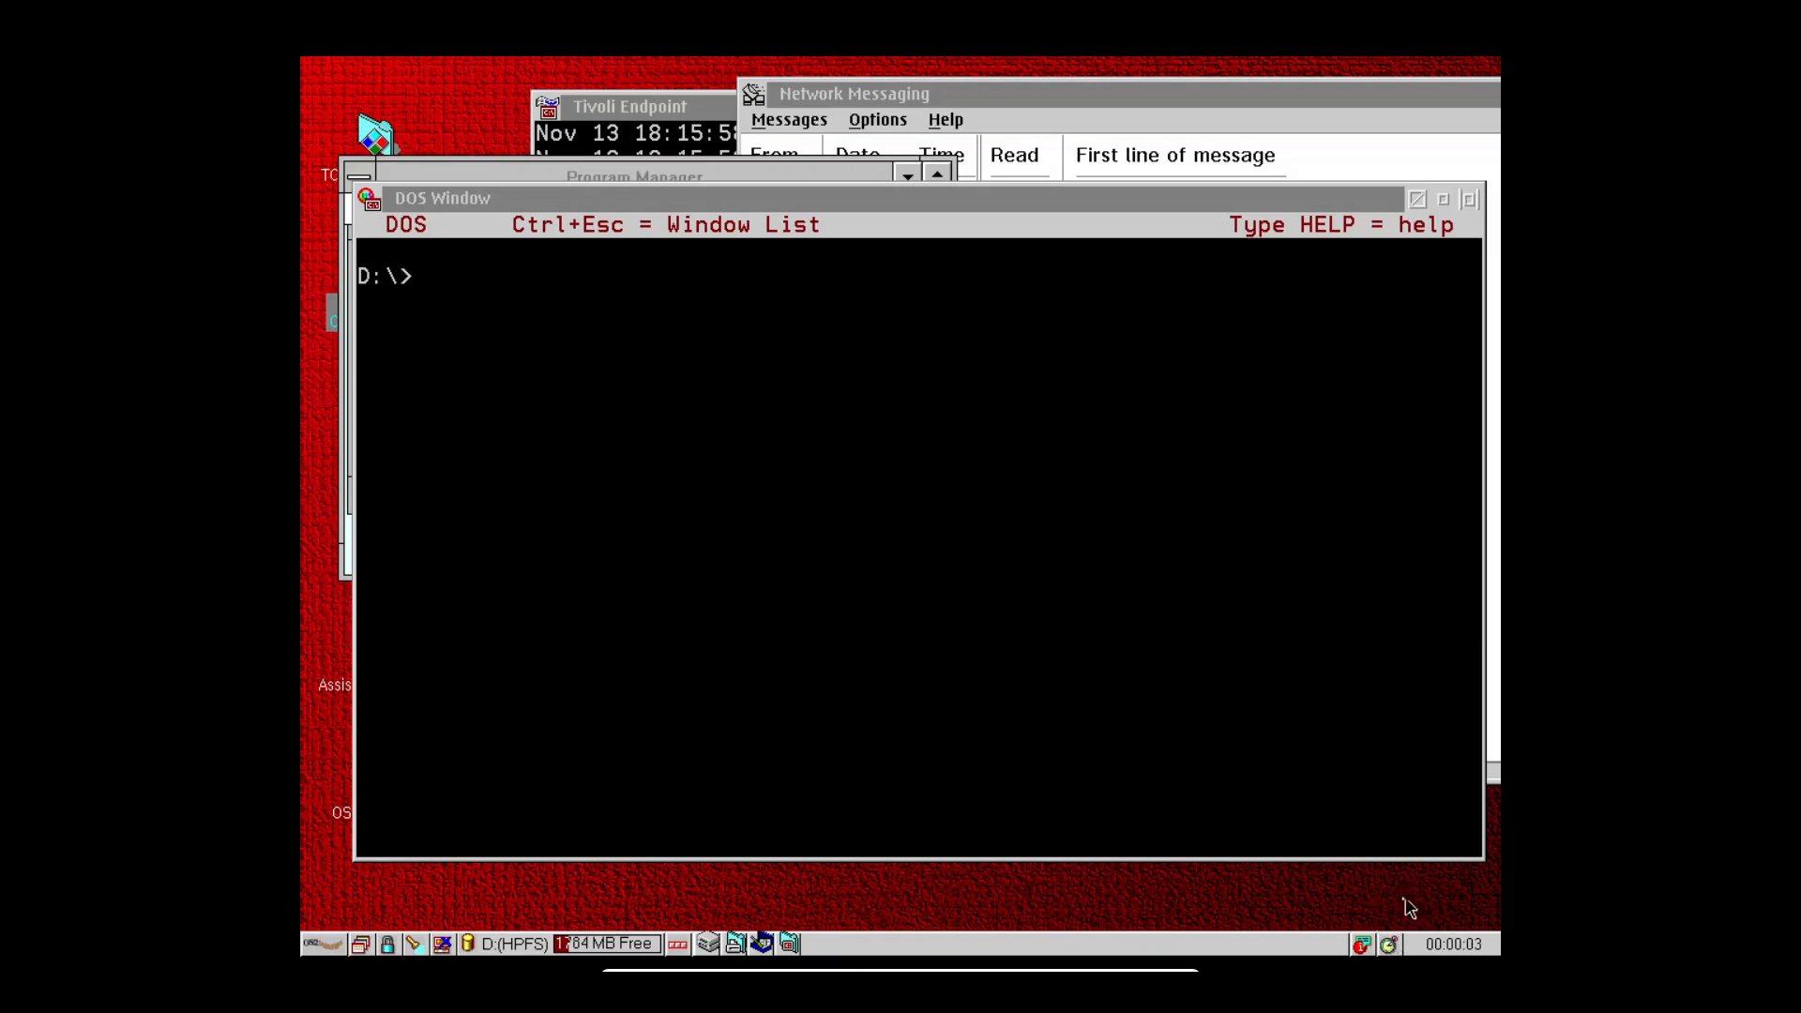
Open and dismiss the assistance and command prompt menus, returning focus to the DOS window.
{"action": "left_click", "coordinate": [1363, 945]}
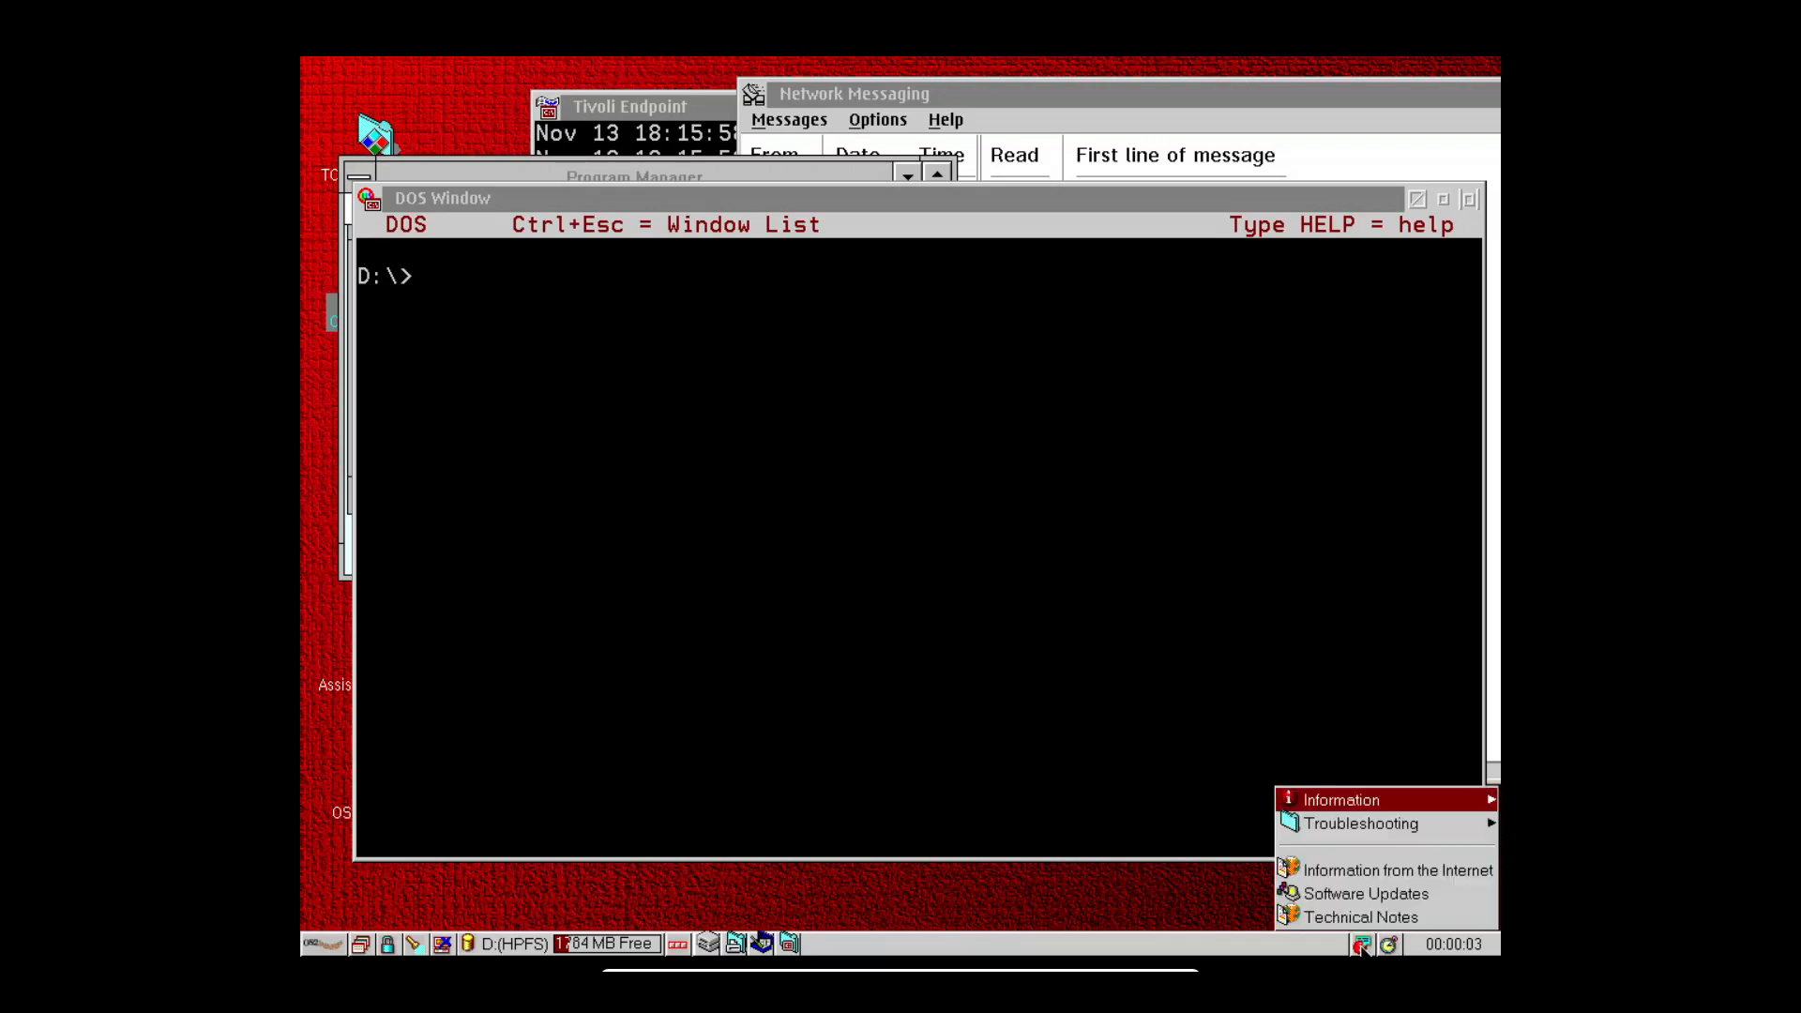
{"action": "left_click", "coordinate": [882, 804]}
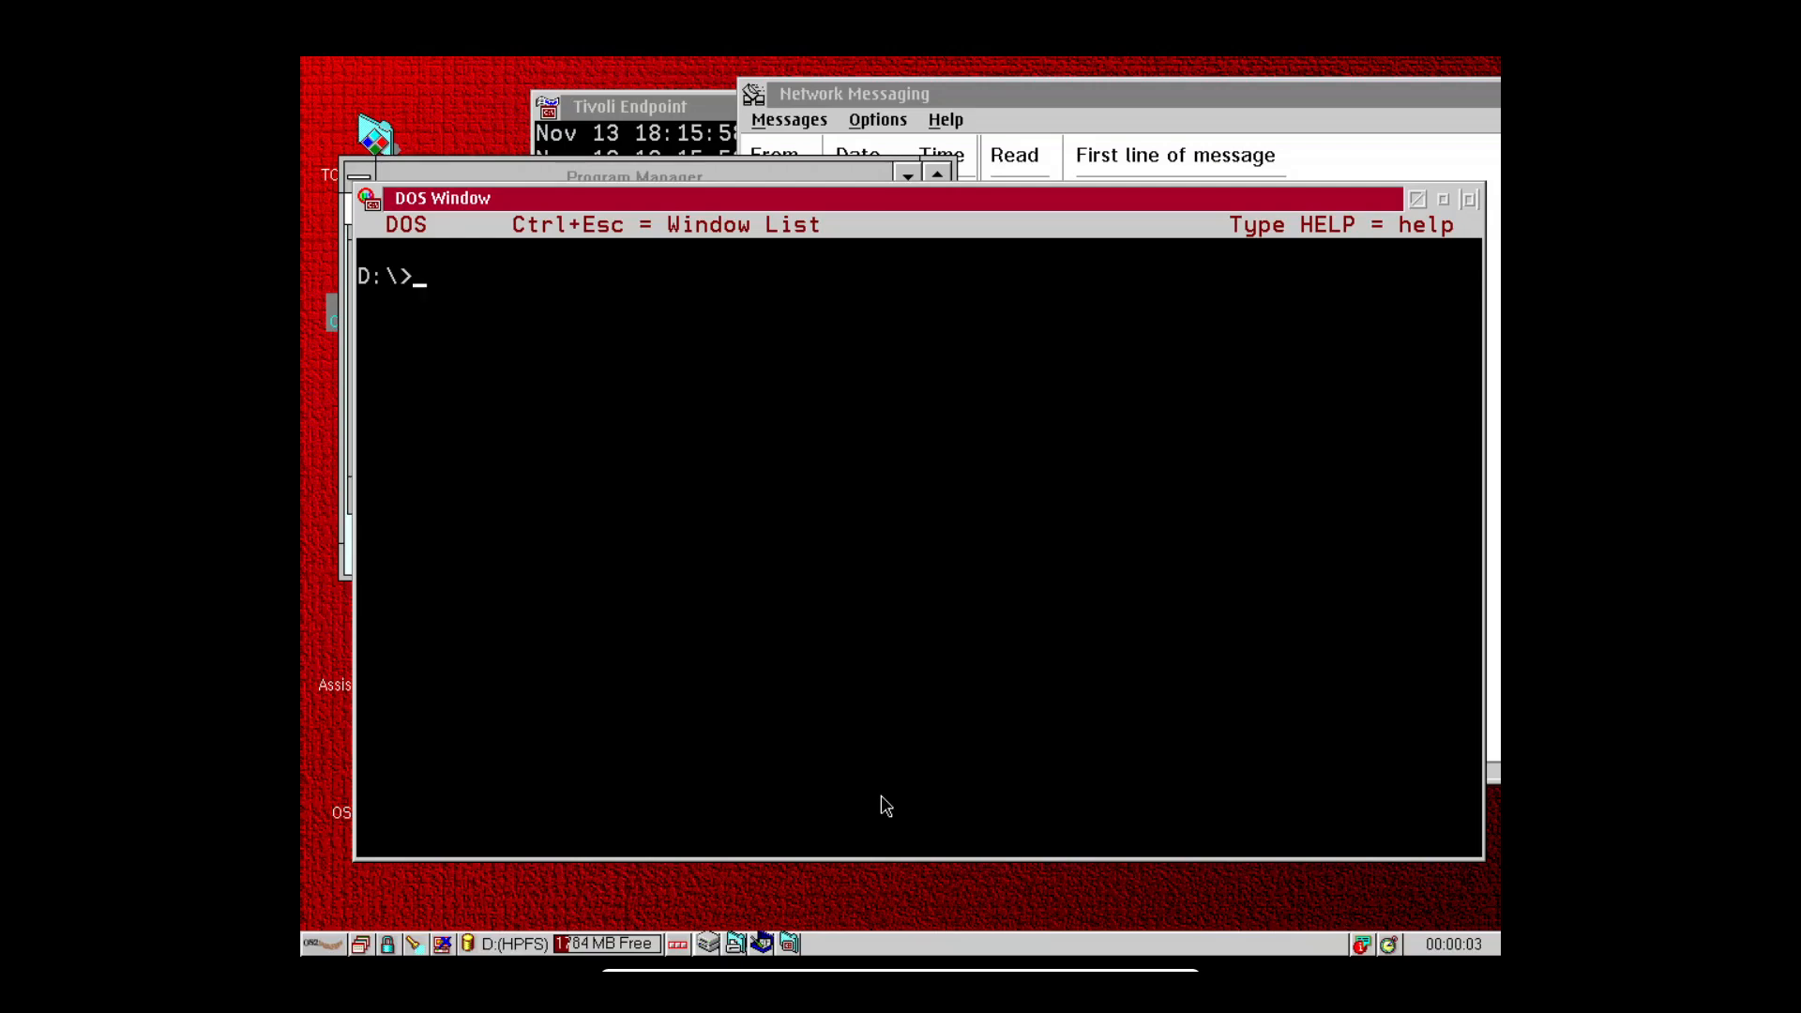
{"action": "left_click", "coordinate": [791, 946]}
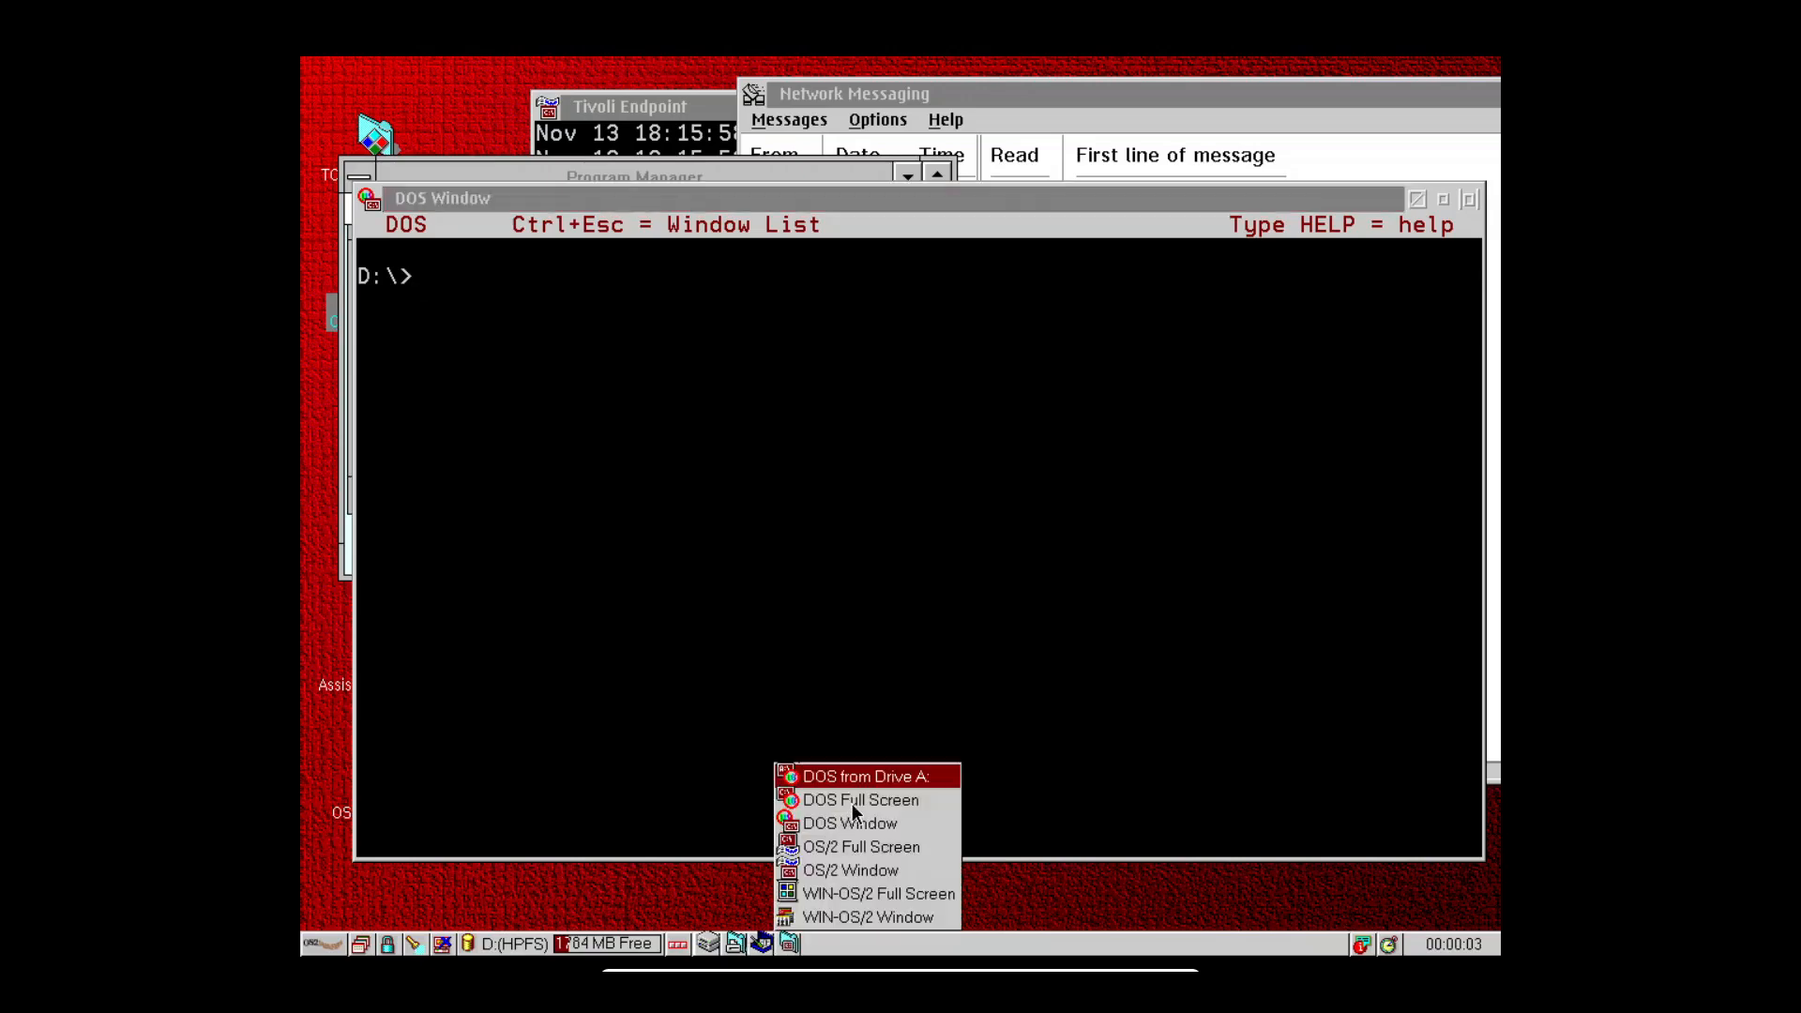
{"action": "left_click", "coordinate": [708, 517]}
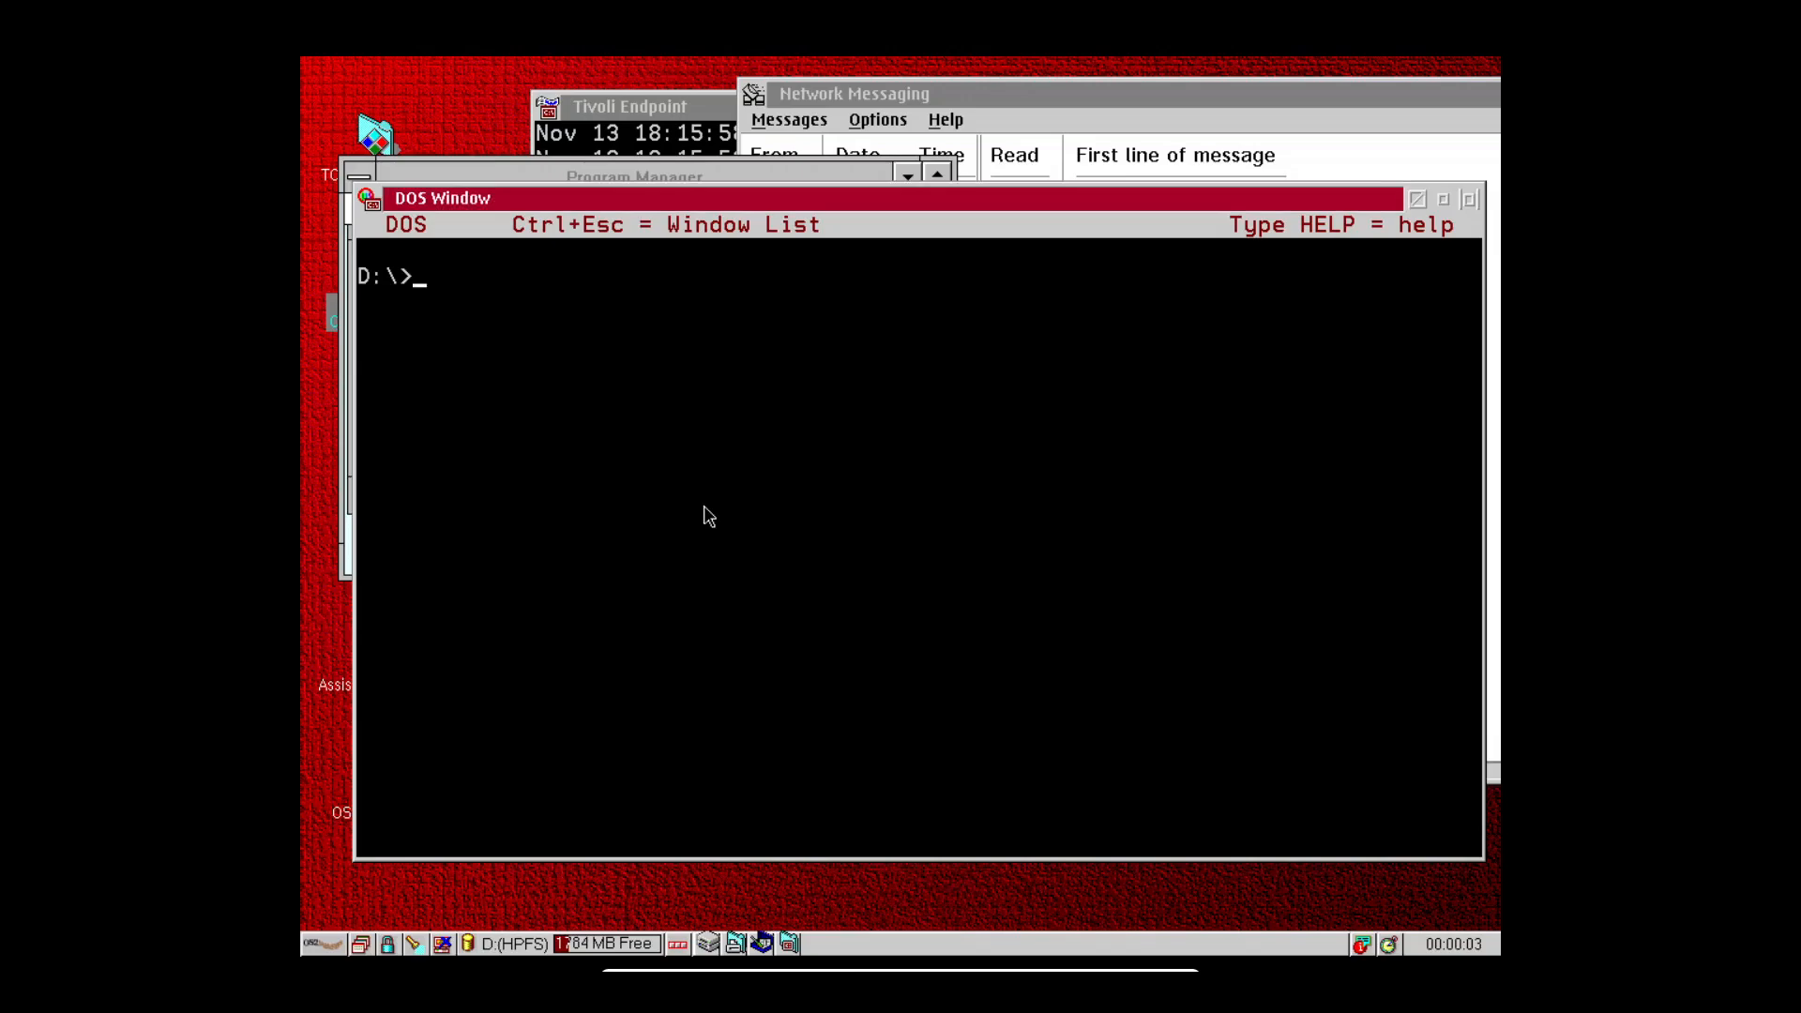
Run tree at the D:\> prompt and cancel it with Ctrl+C.
{"action": "type", "text": "tree"}
{"action": "key", "text": "Return"}
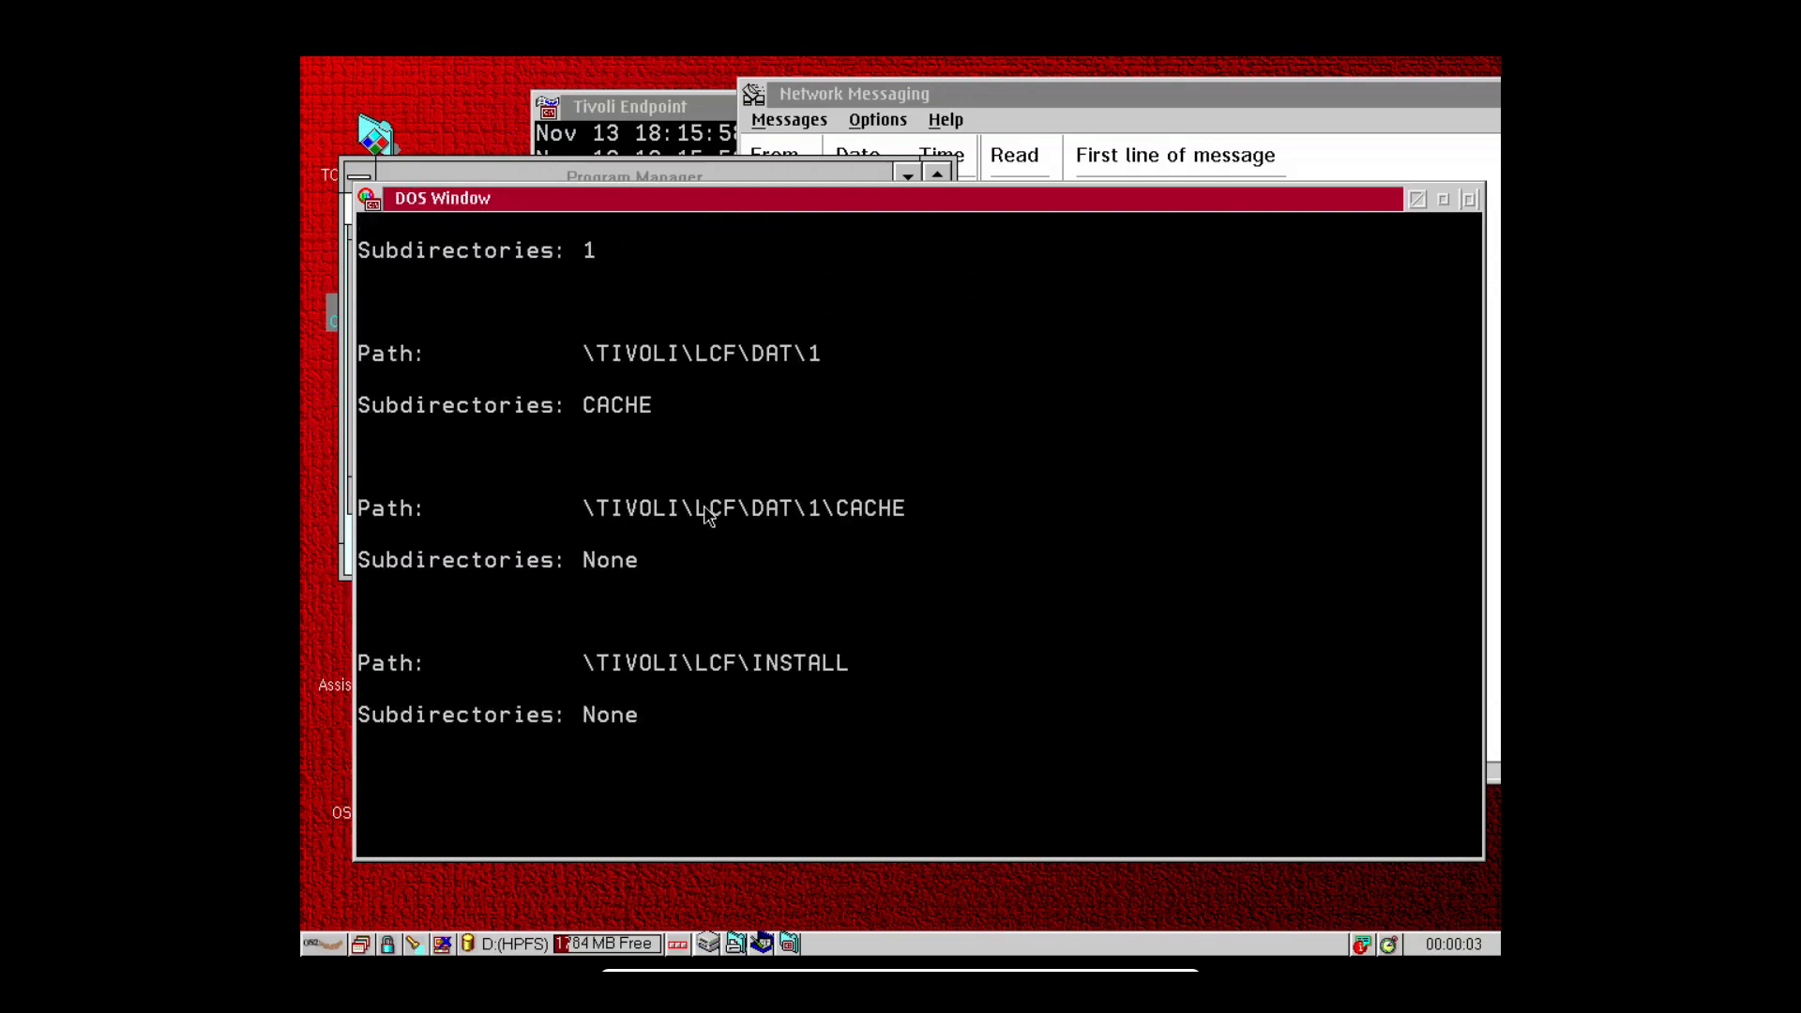
{"action": "key", "text": "ctrl+c"}
List D:\ page by page with dir | more and advance to the next page.
{"action": "type", "text": "dir"}
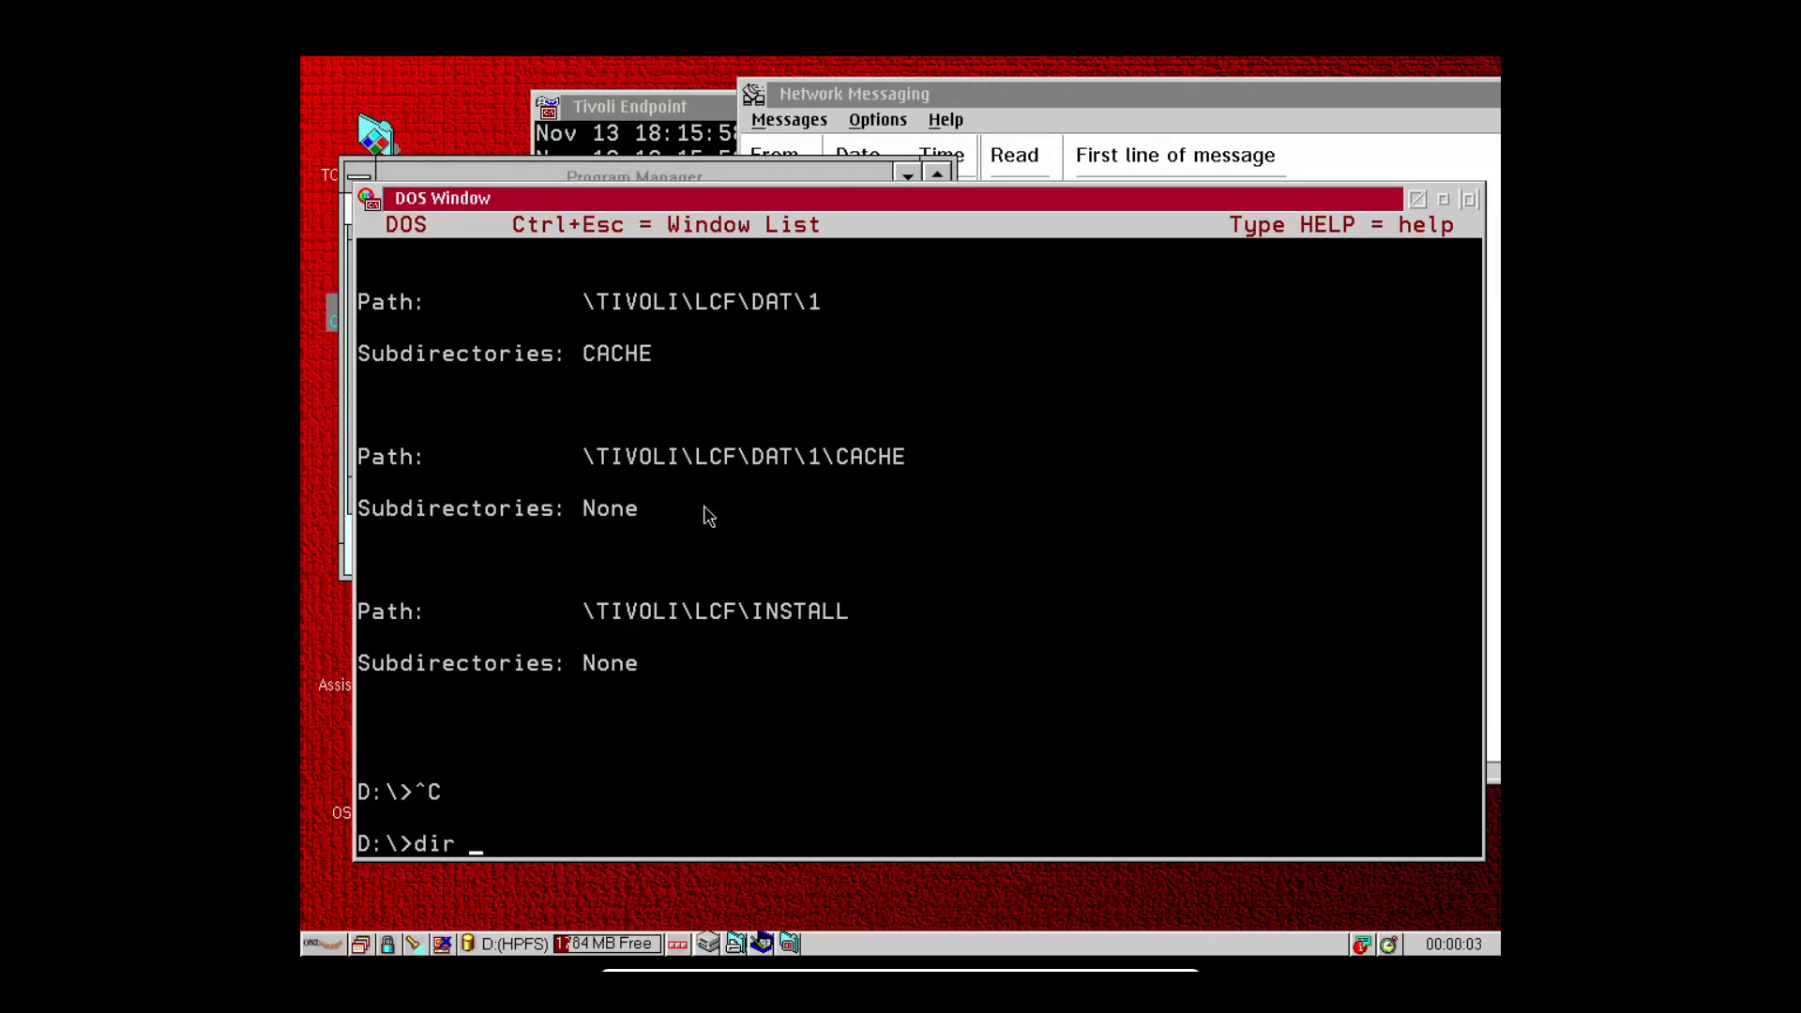
{"action": "type", "text": " | more"}
{"action": "key", "text": "Return"}
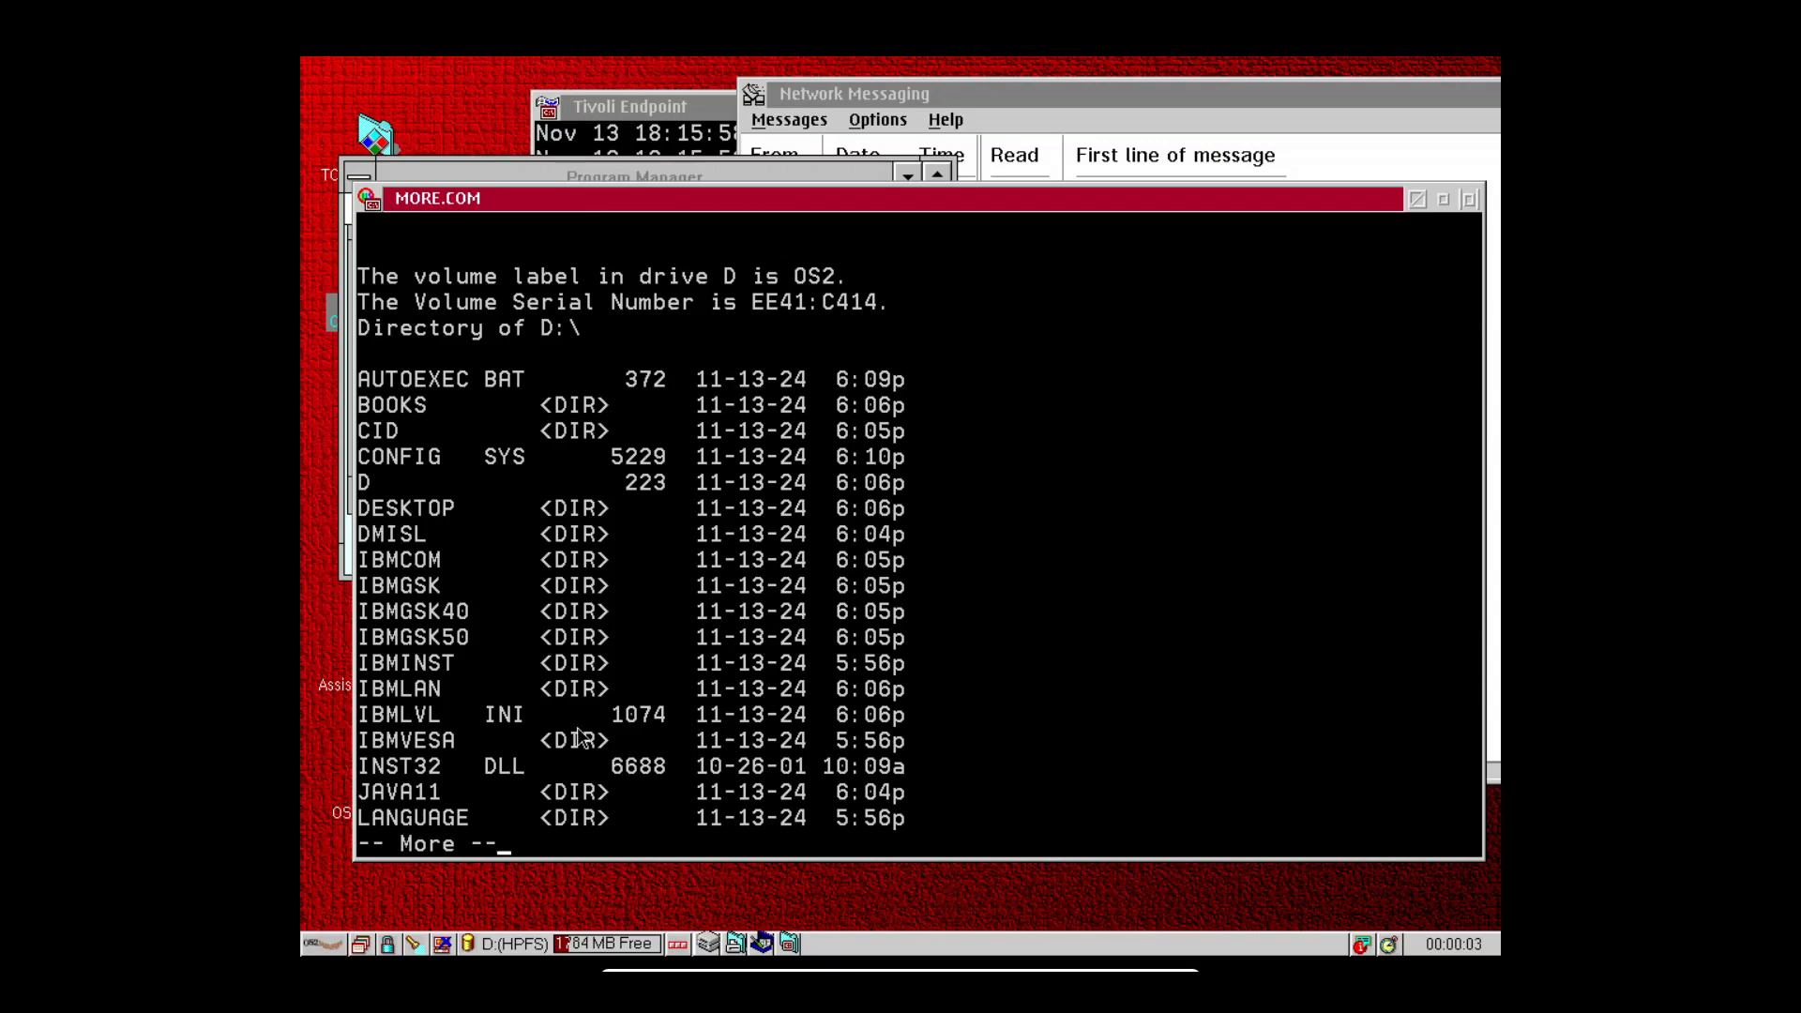
{"action": "key", "text": "space"}
Close the DOS window's MORE.COM session to reveal Program Manager.
{"action": "left_click", "coordinate": [368, 199]}
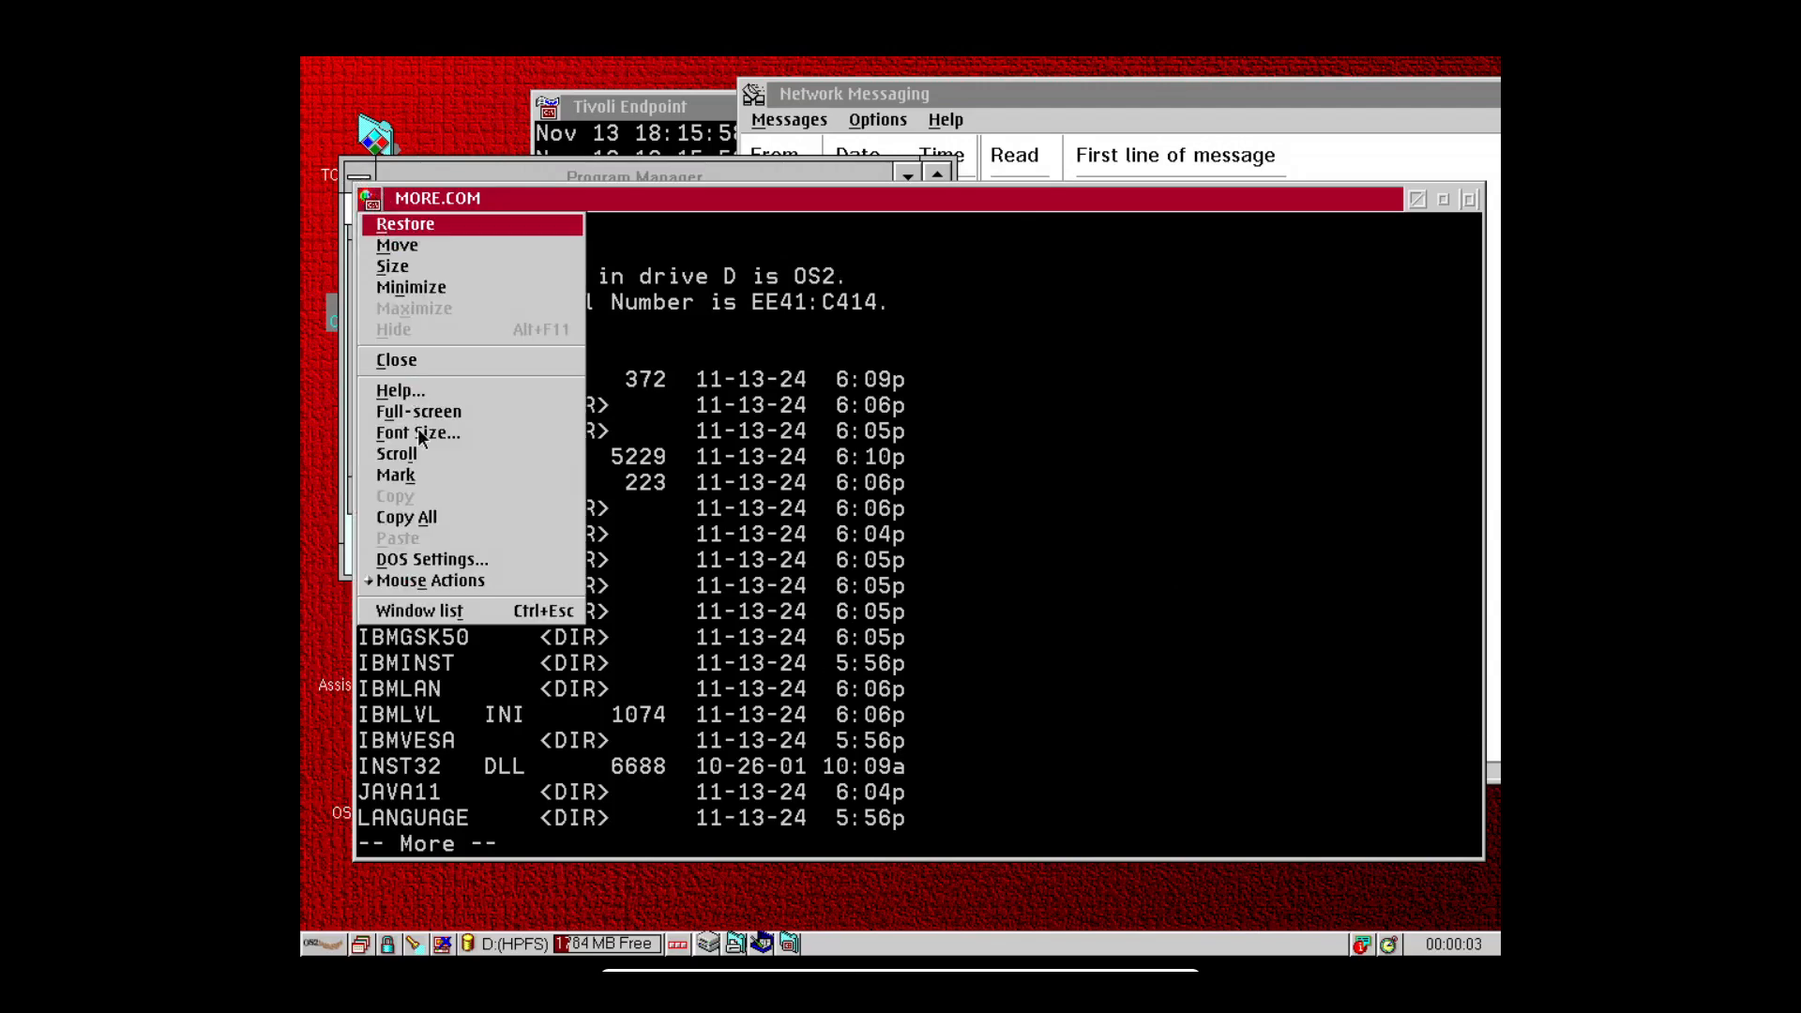
{"action": "left_click", "coordinate": [413, 359]}
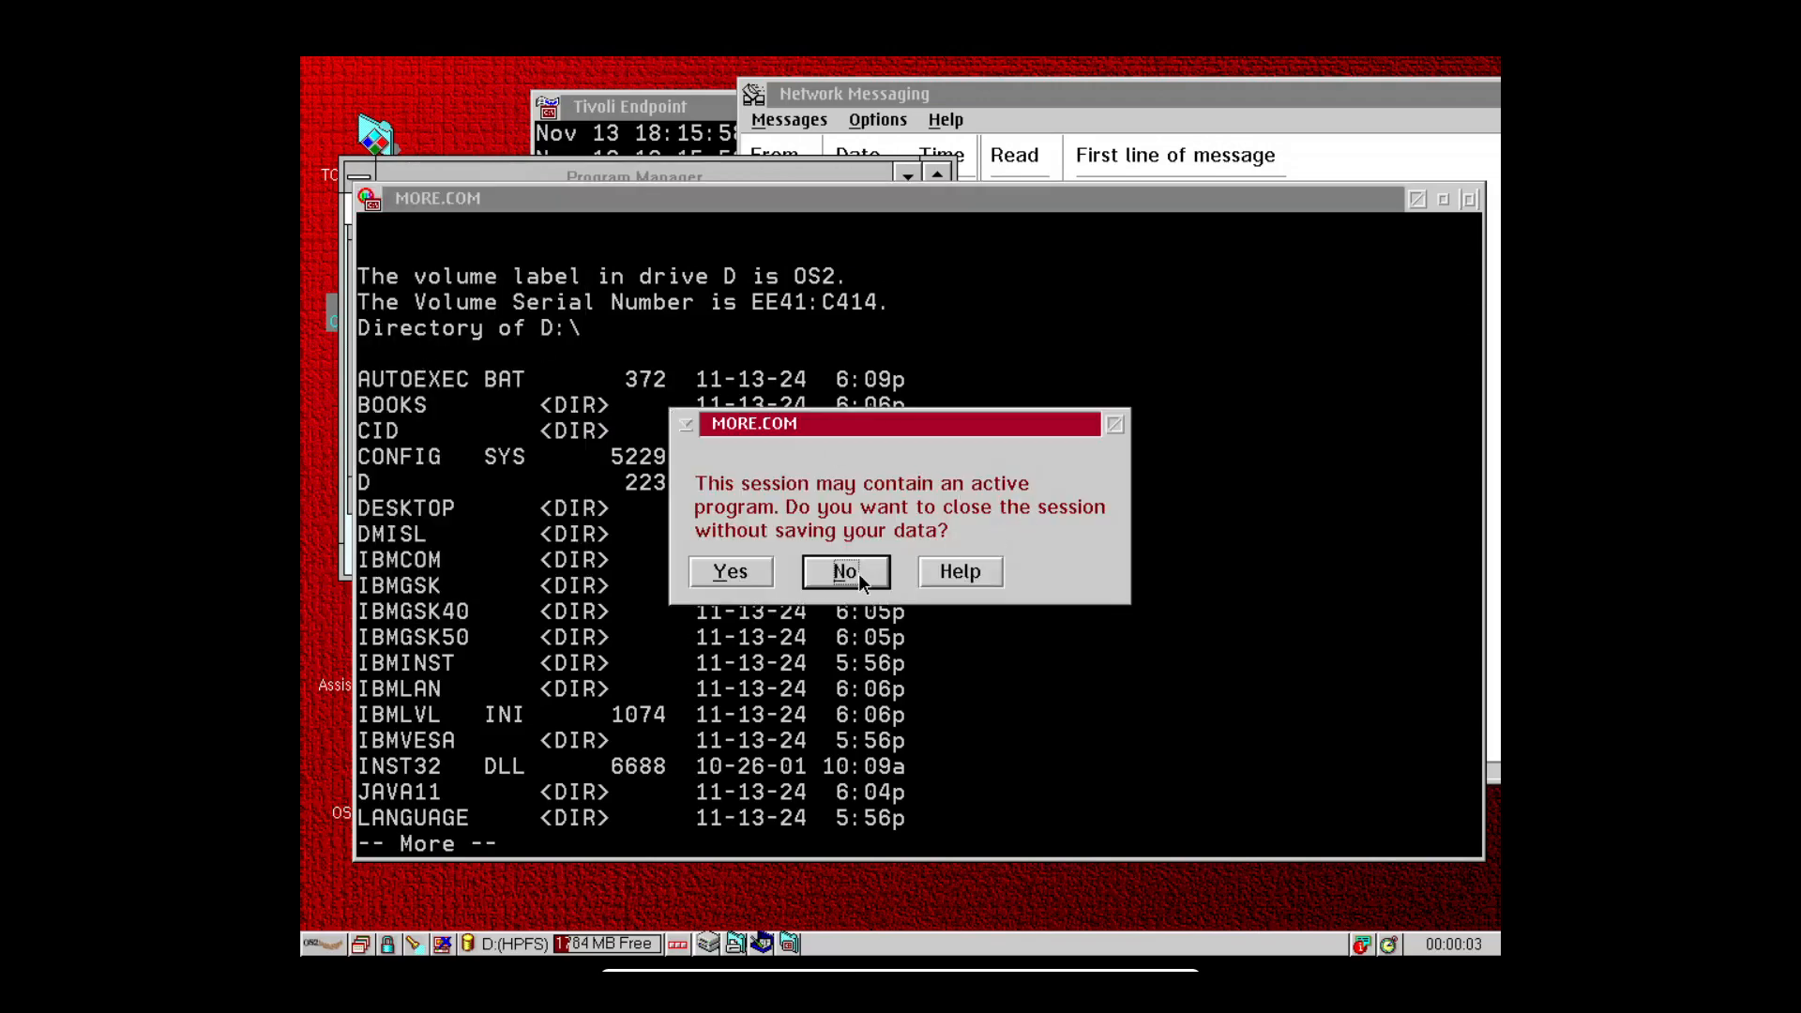
{"action": "left_click", "coordinate": [730, 571]}
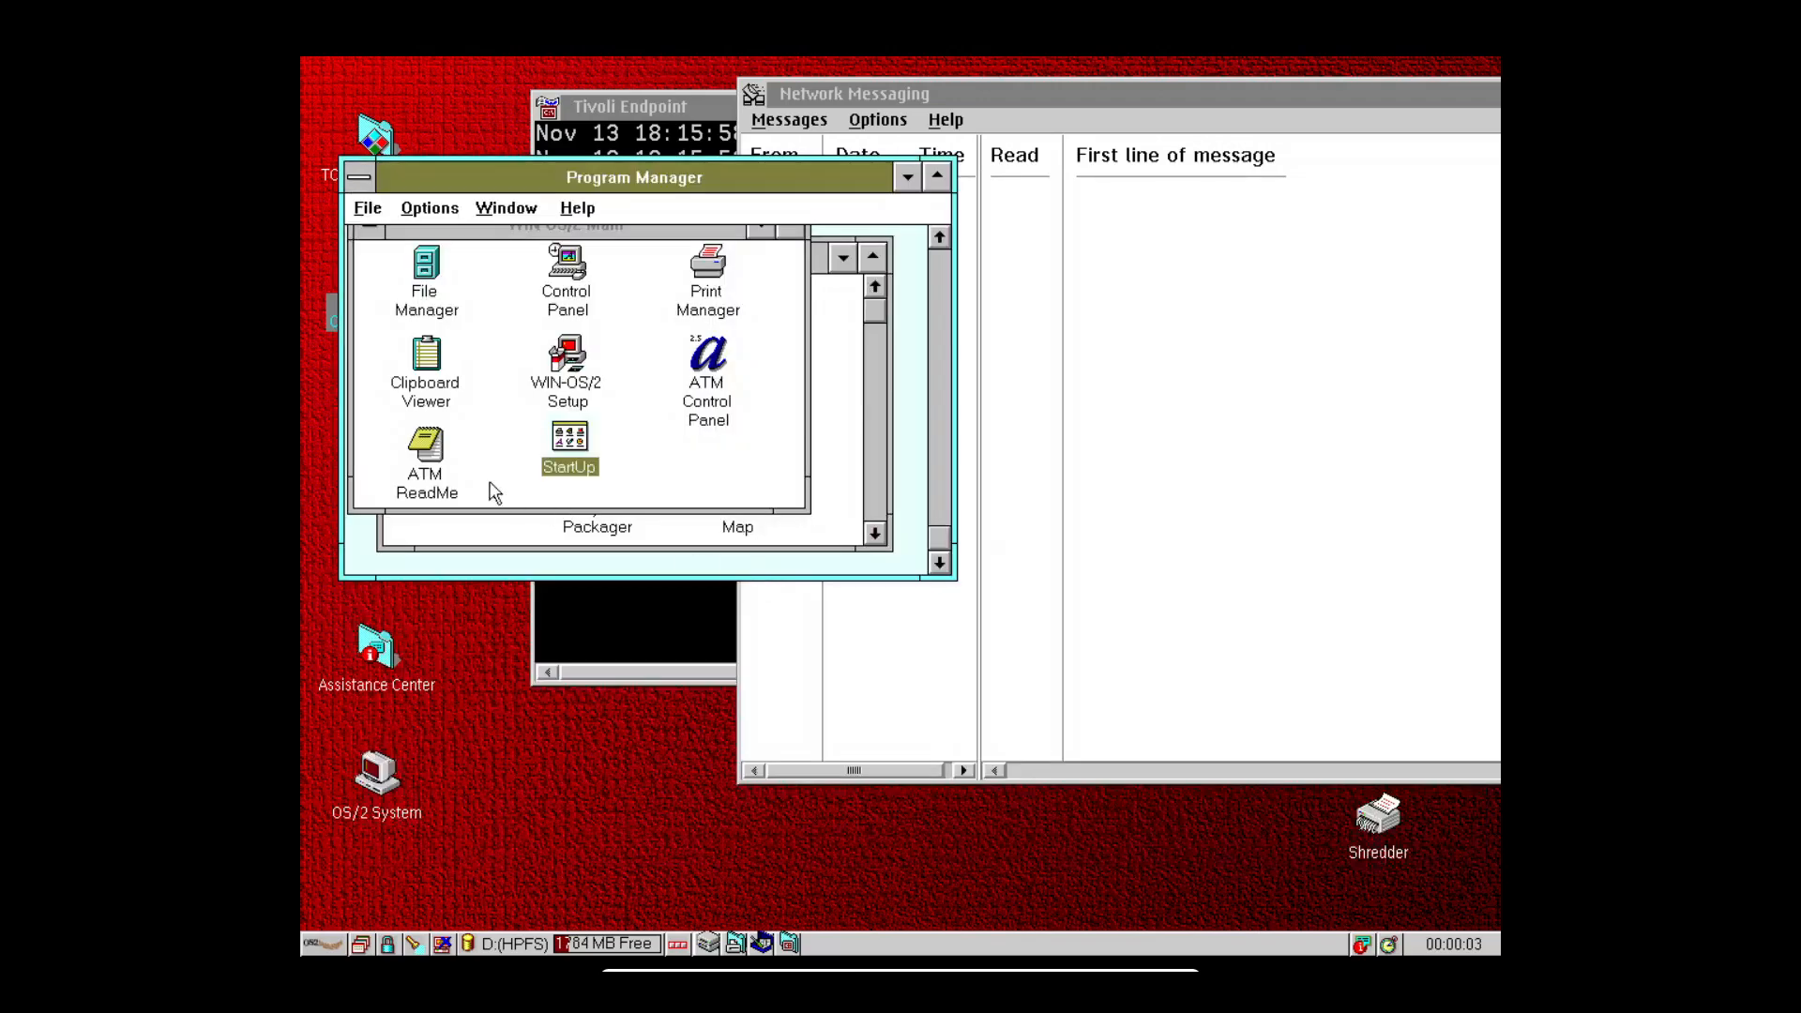
Close Program Manager and confirm ending the Win-OS/2 session.
{"action": "left_click", "coordinate": [362, 184]}
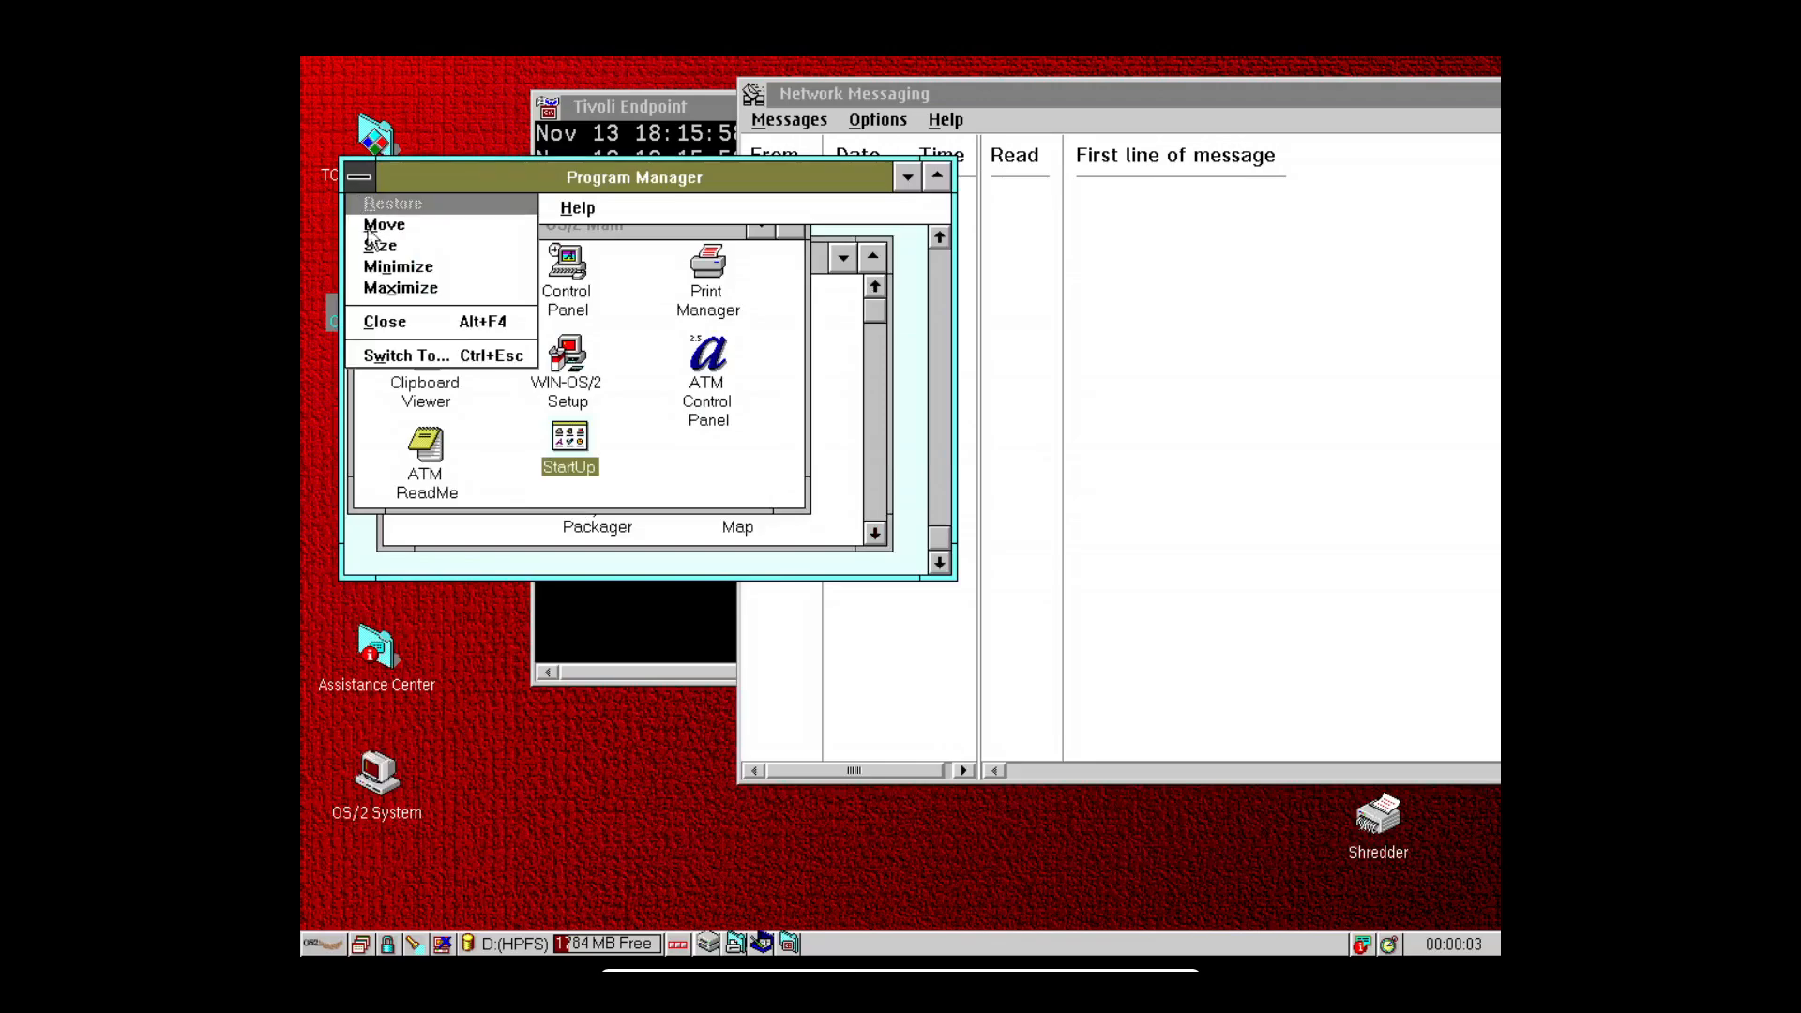
{"action": "left_click", "coordinate": [388, 321]}
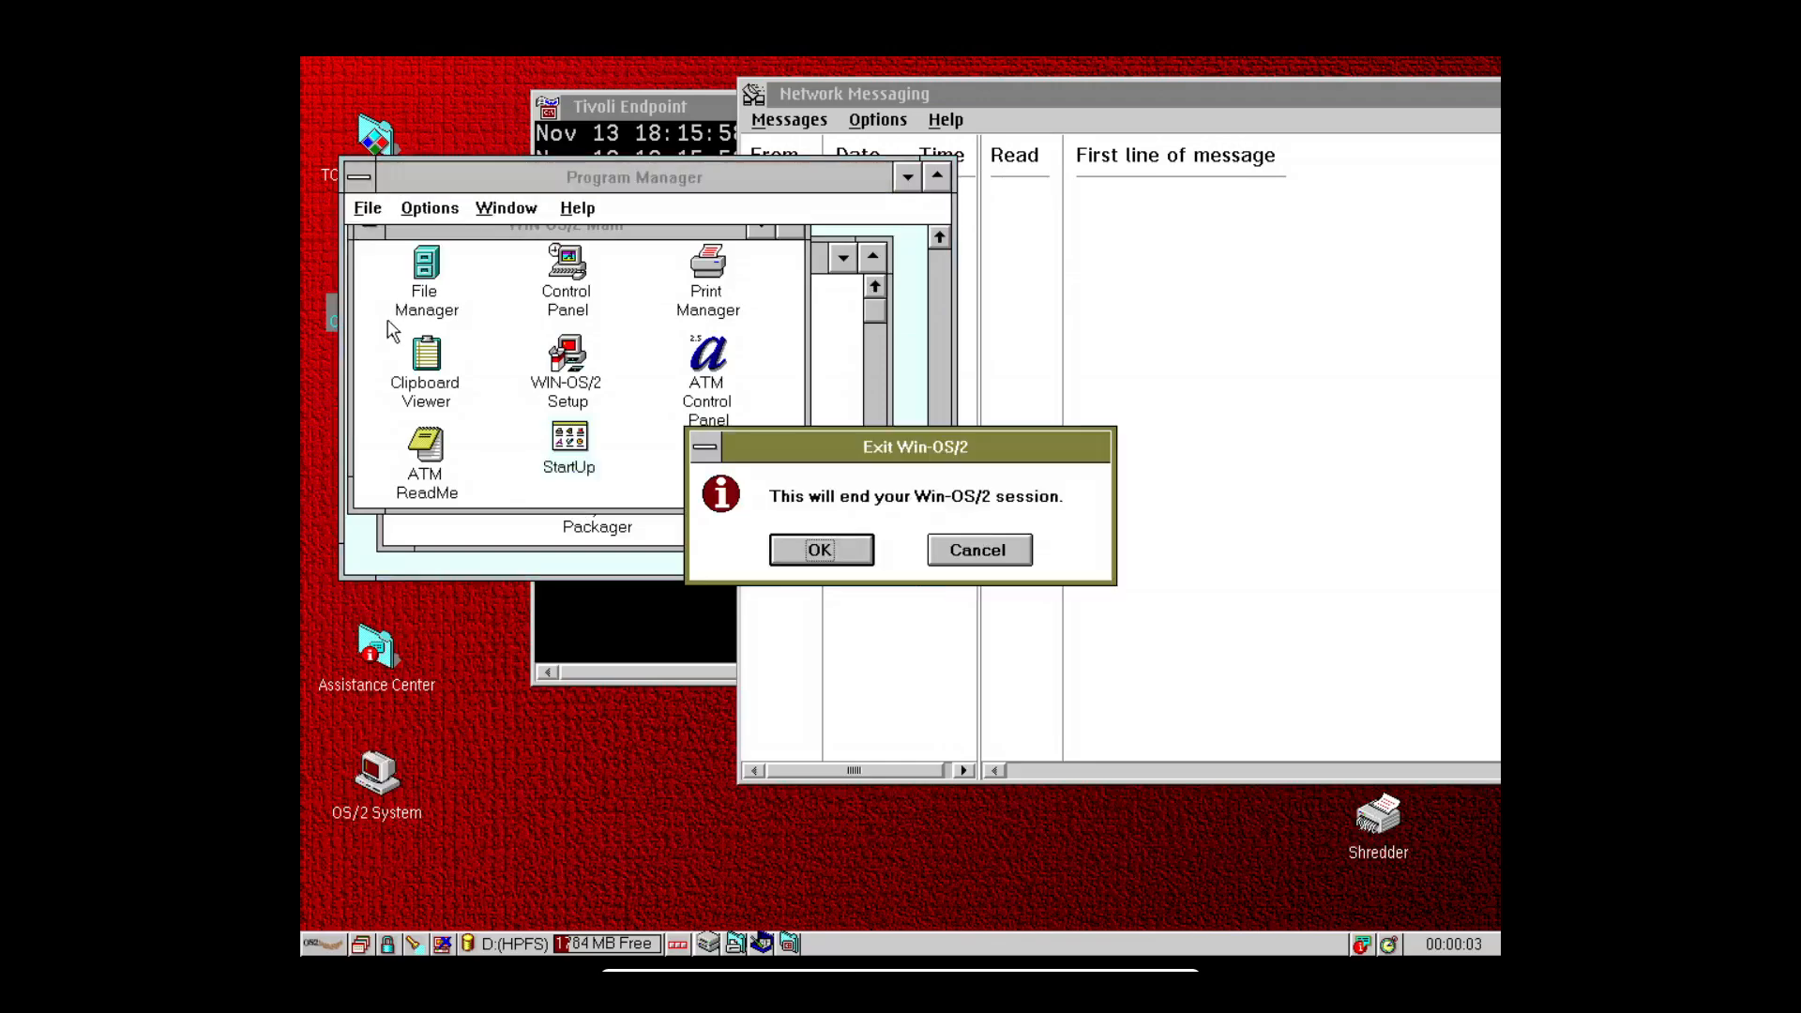
{"action": "left_click", "coordinate": [850, 555]}
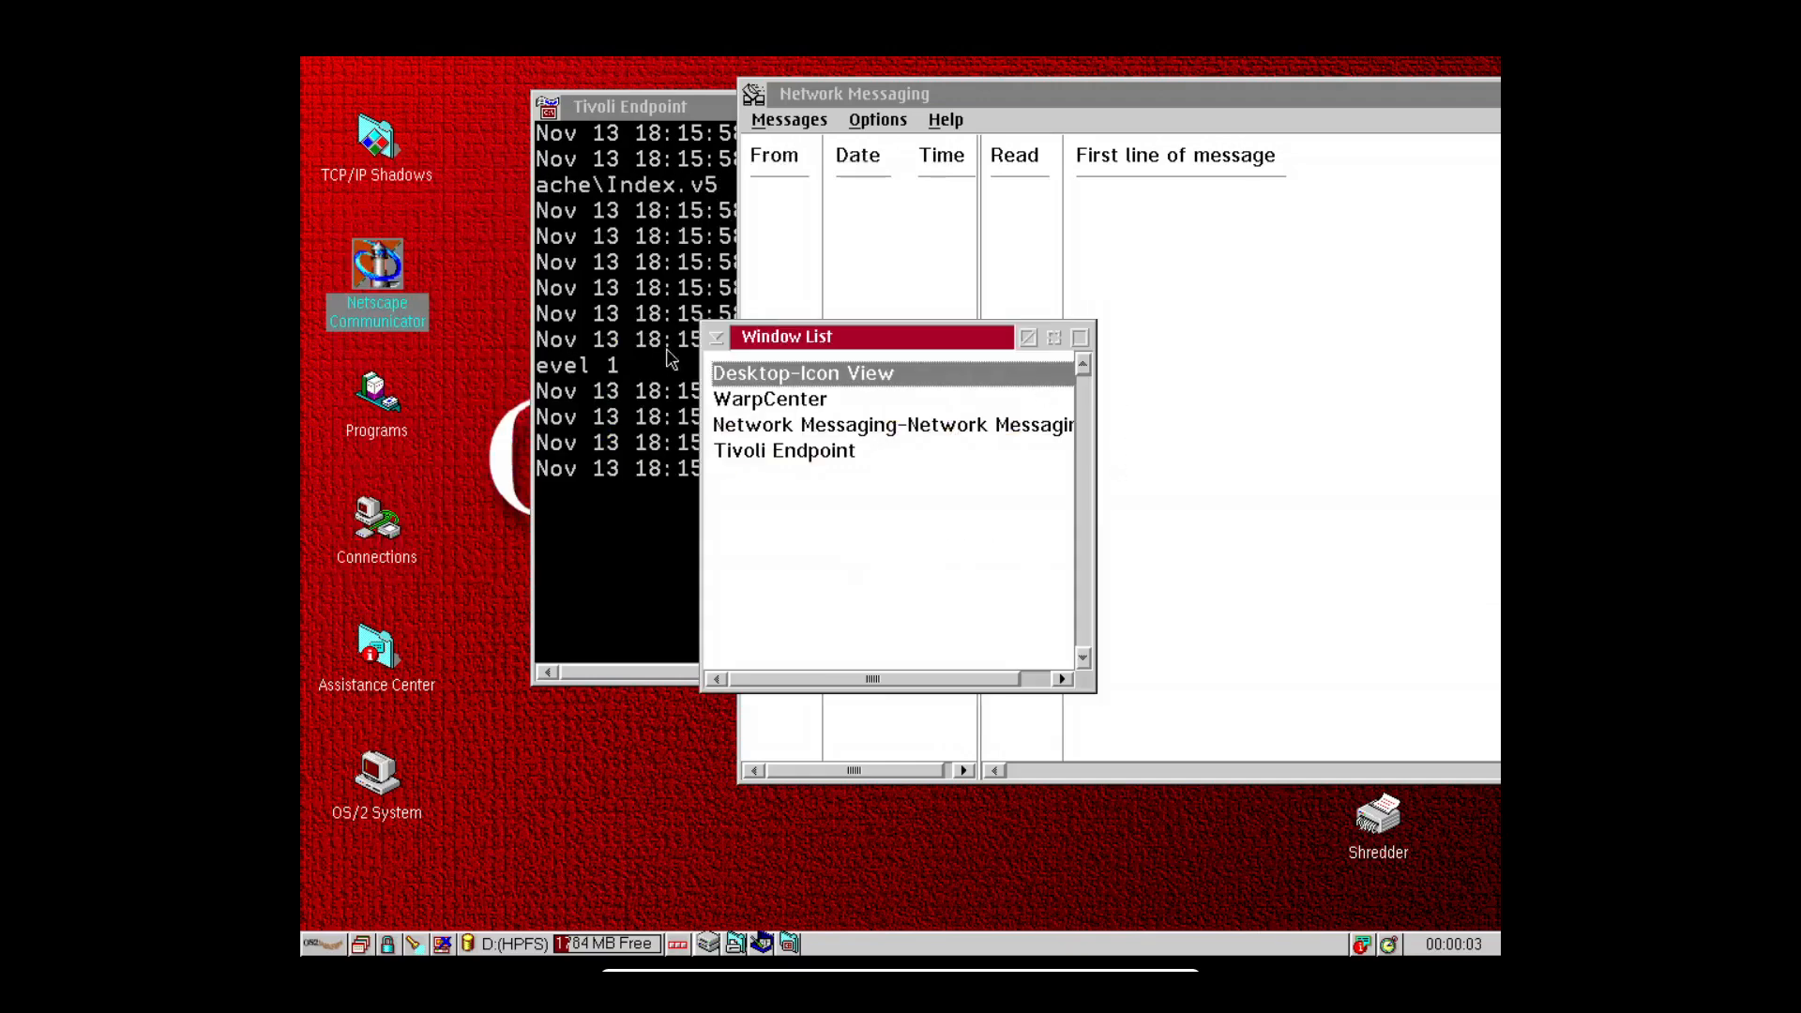
Hide the Window List and click away onto the desktop.
{"action": "left_click", "coordinate": [718, 342]}
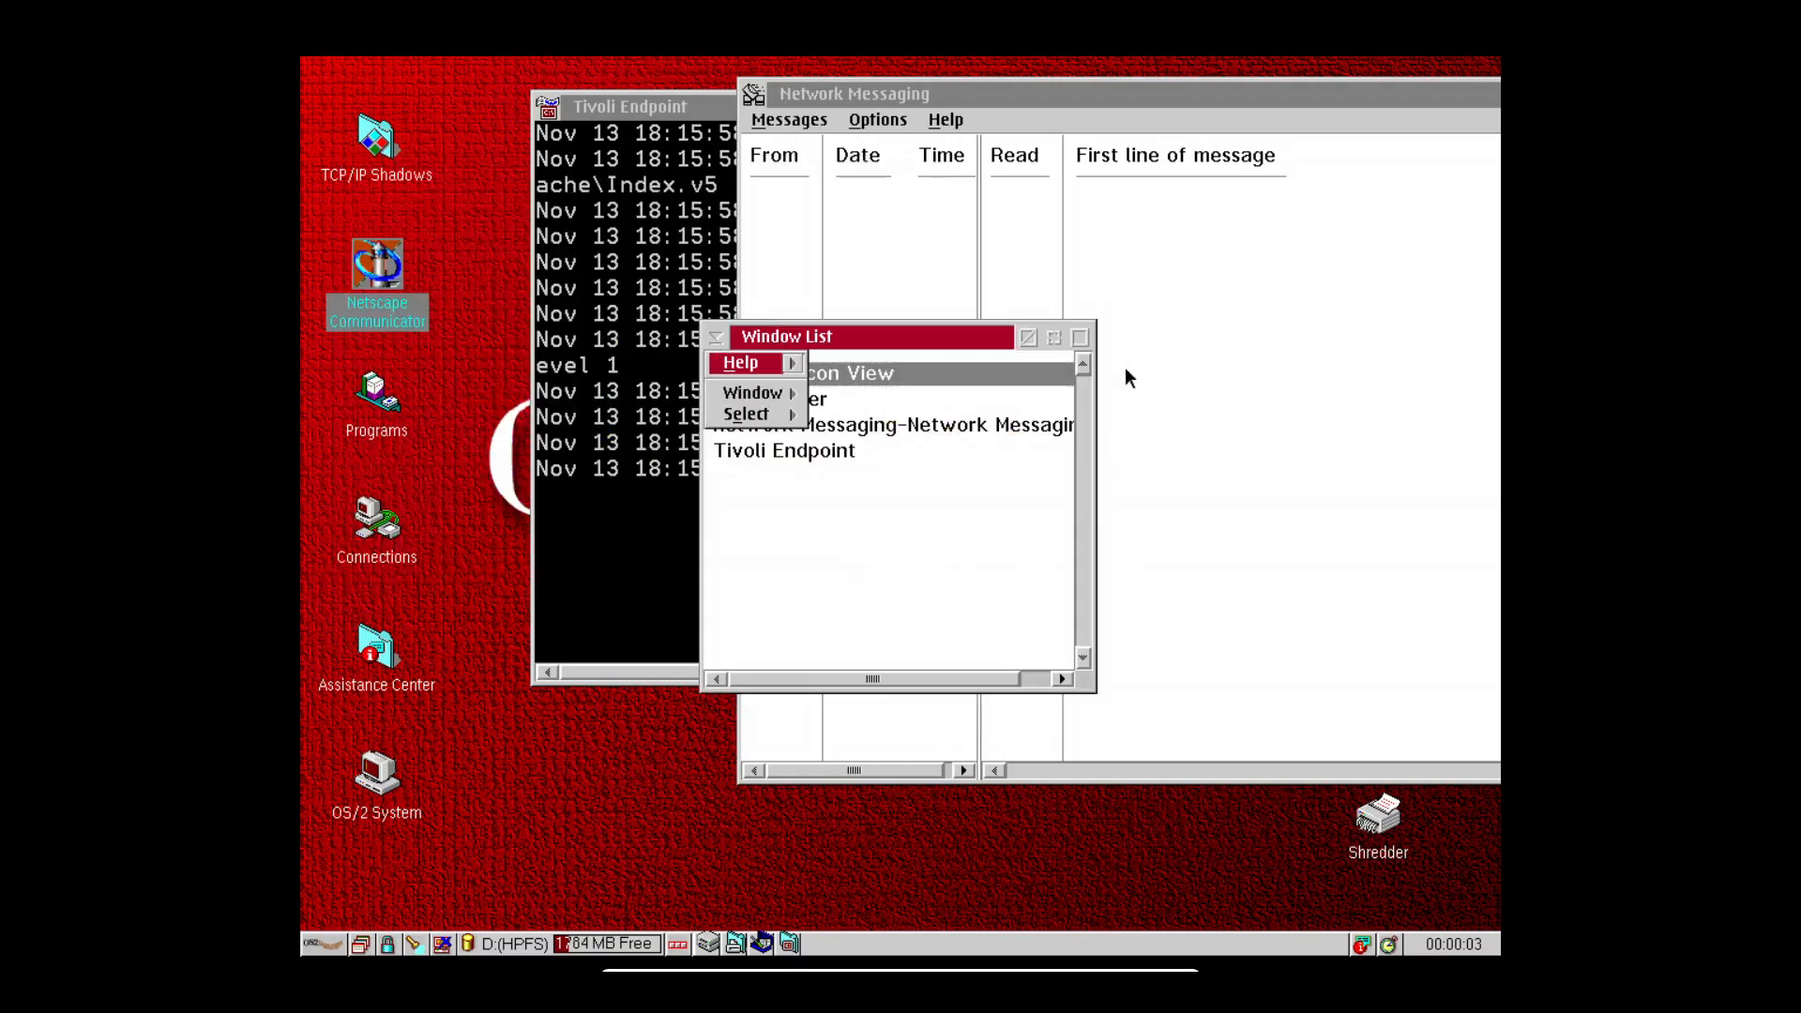
{"action": "left_click", "coordinate": [1032, 338]}
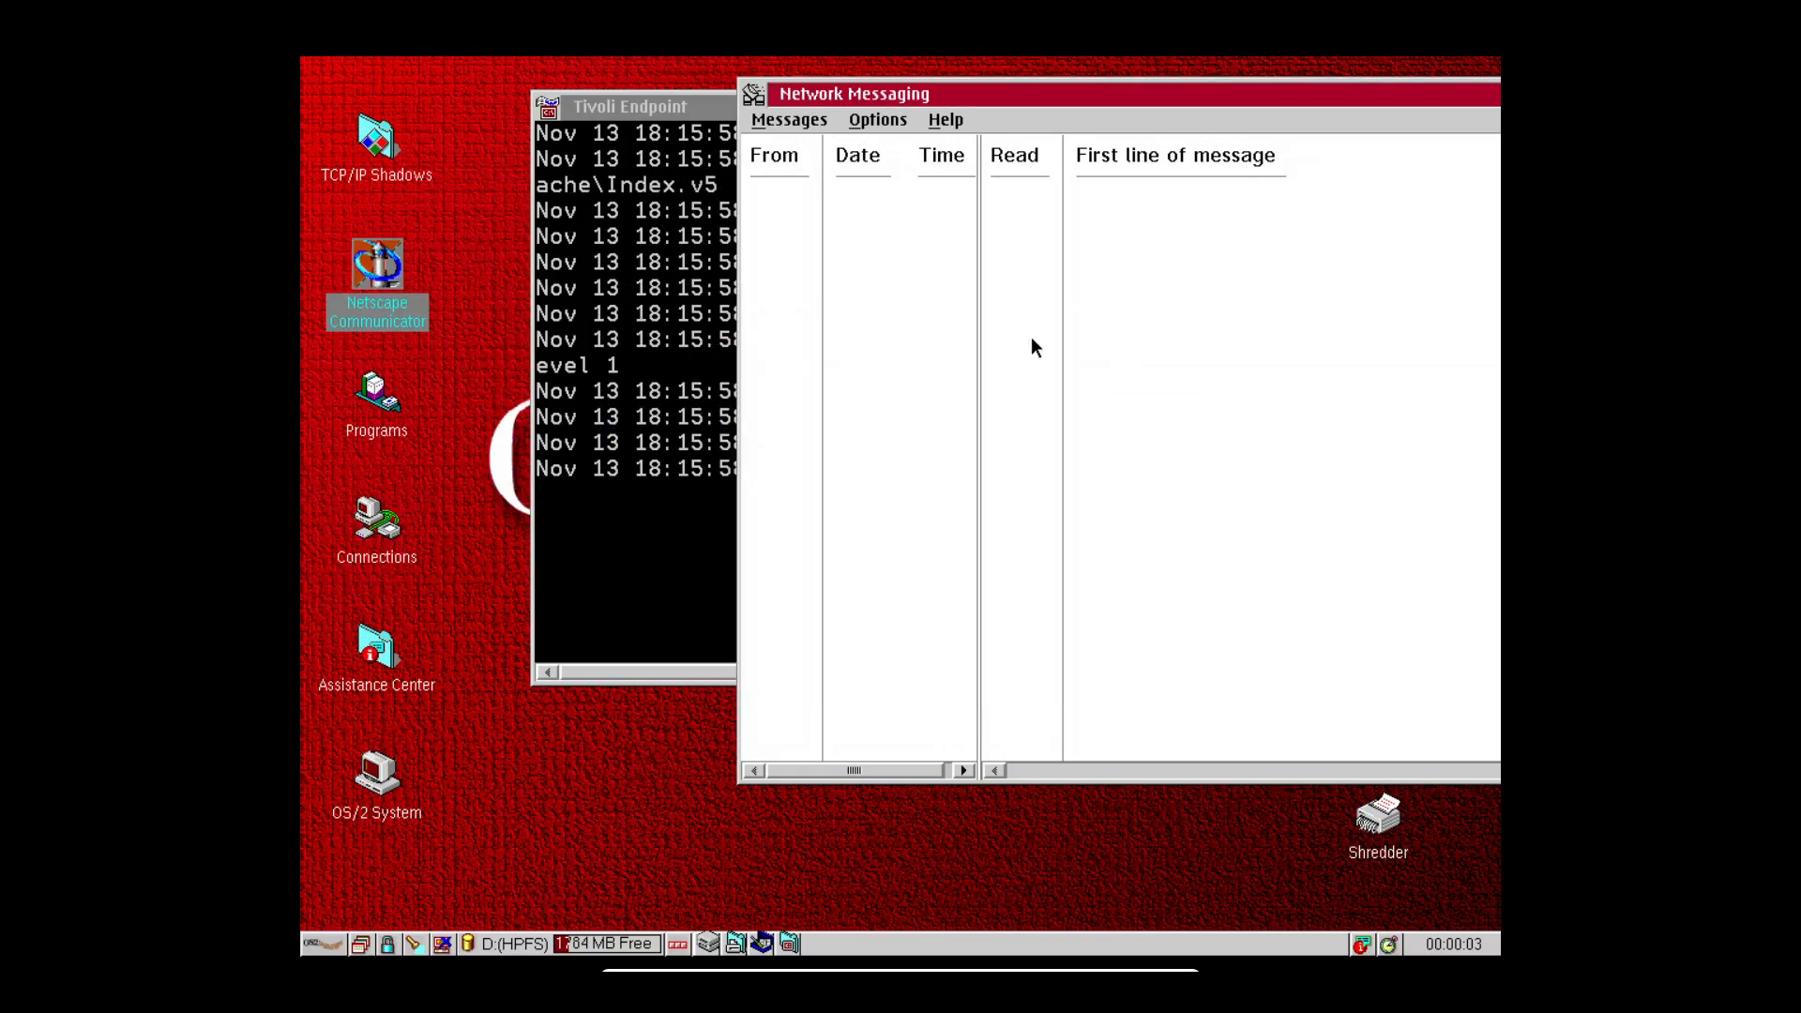
{"action": "left_click", "coordinate": [386, 293]}
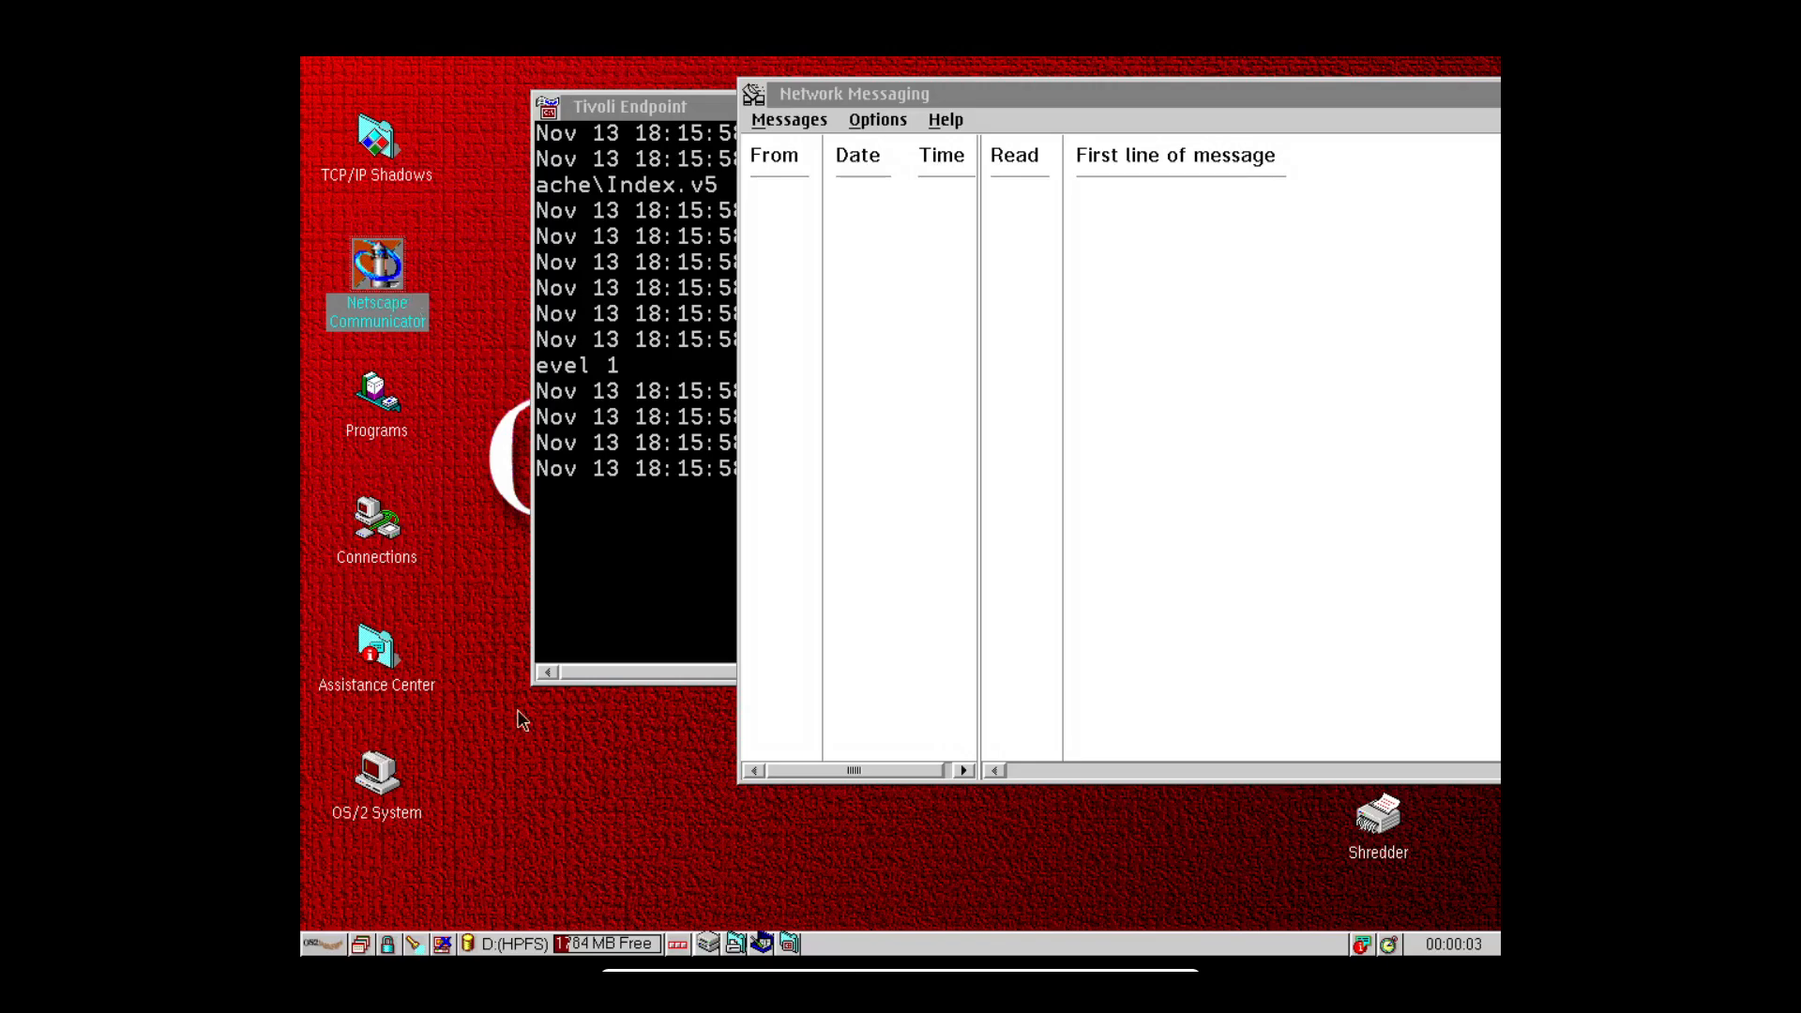
Launch Netscape Communicator 4.61 from its desktop icon.
{"action": "left_click", "coordinate": [327, 942]}
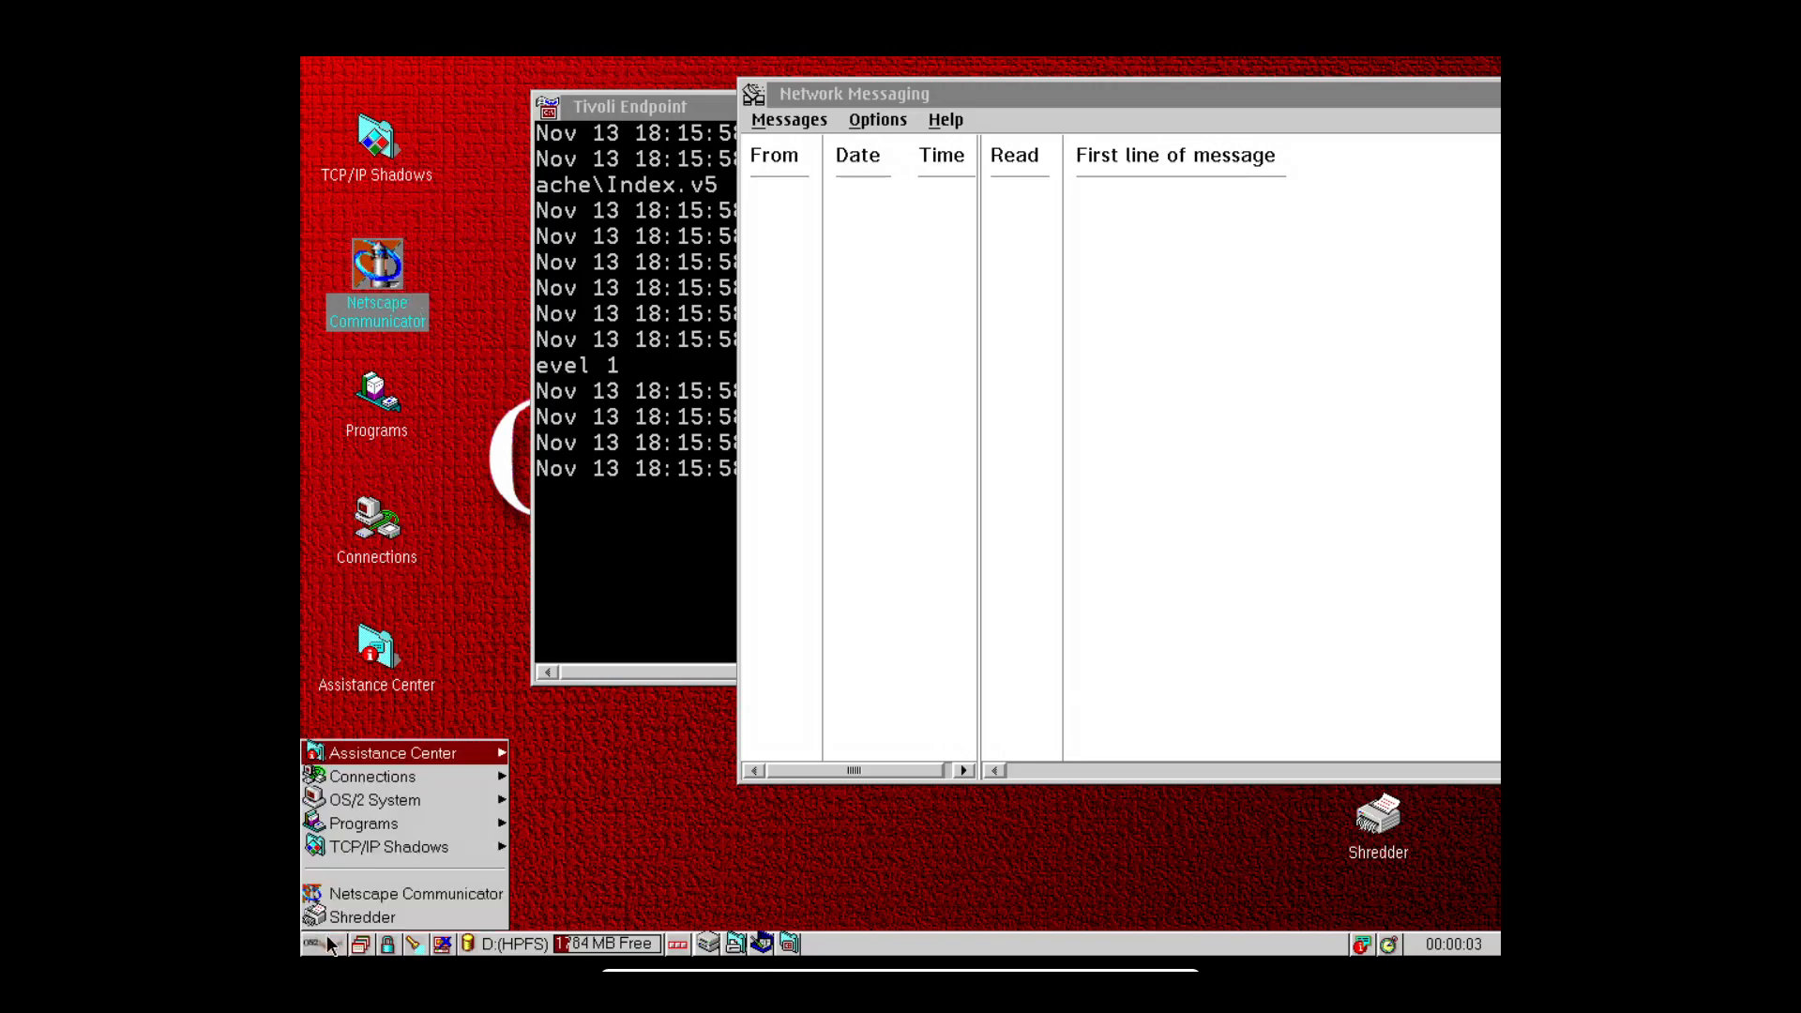
{"action": "left_click", "coordinate": [411, 824]}
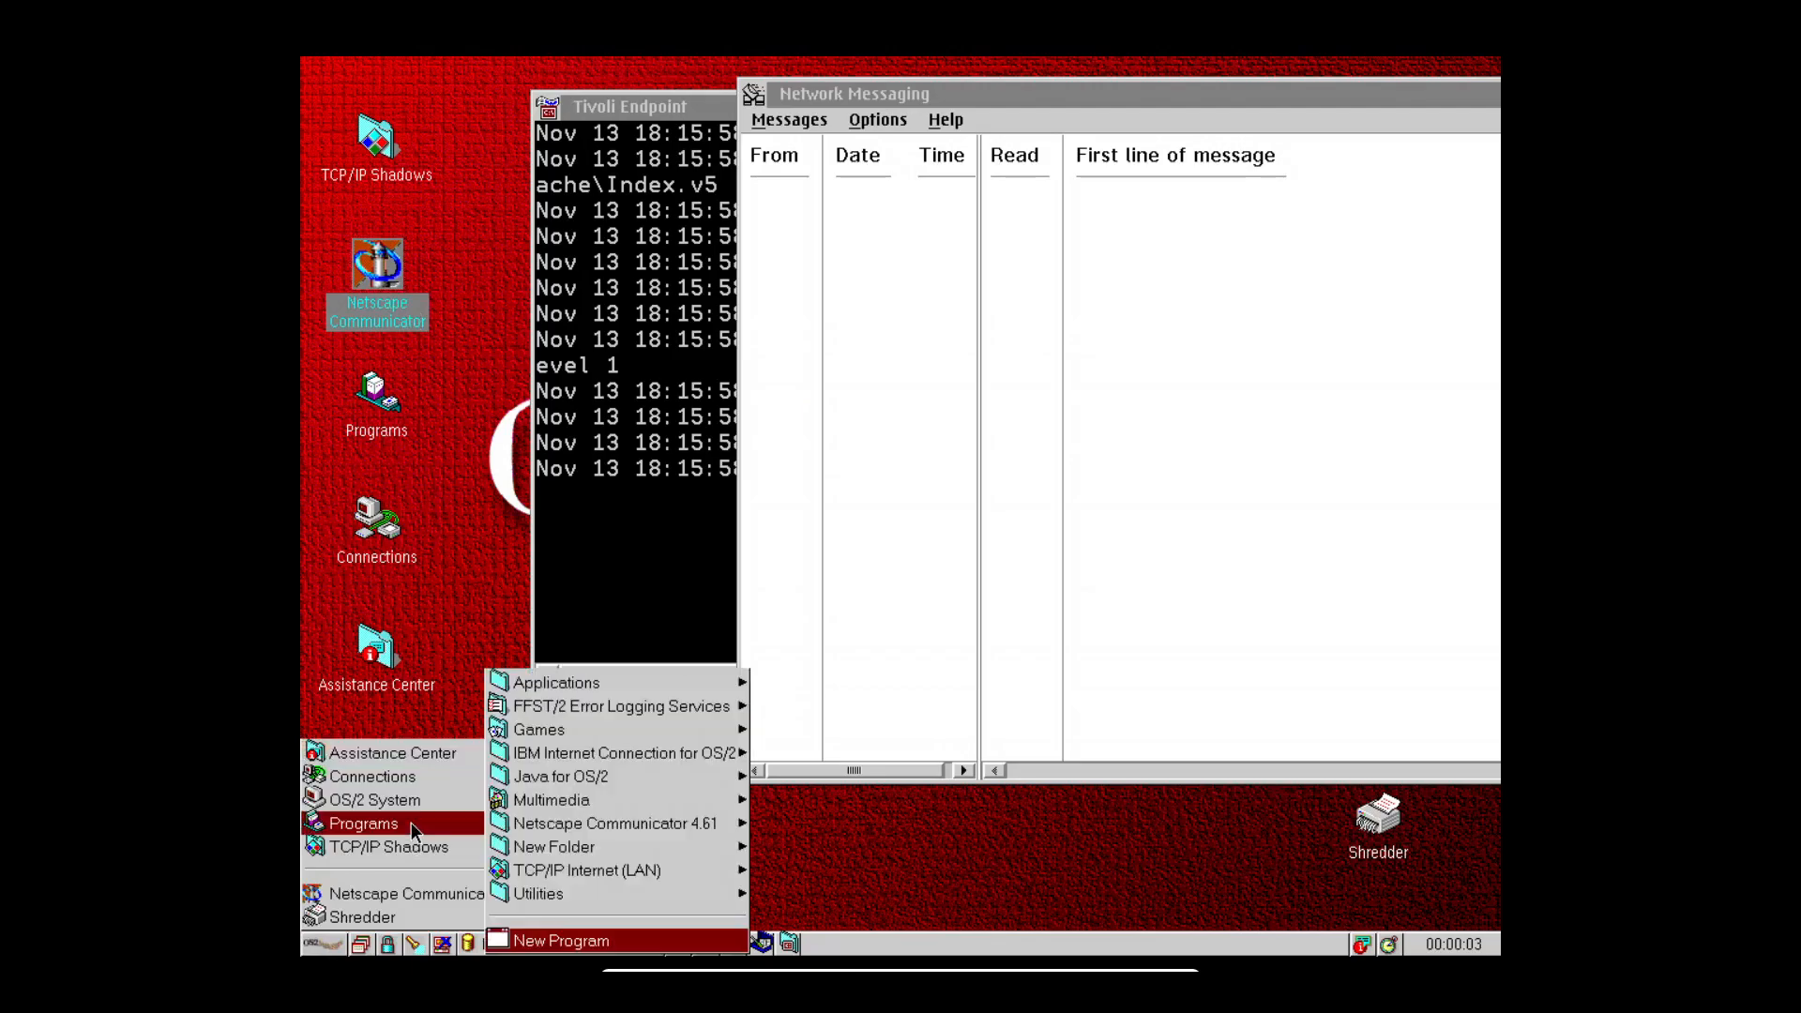
{"action": "left_click", "coordinate": [677, 825]}
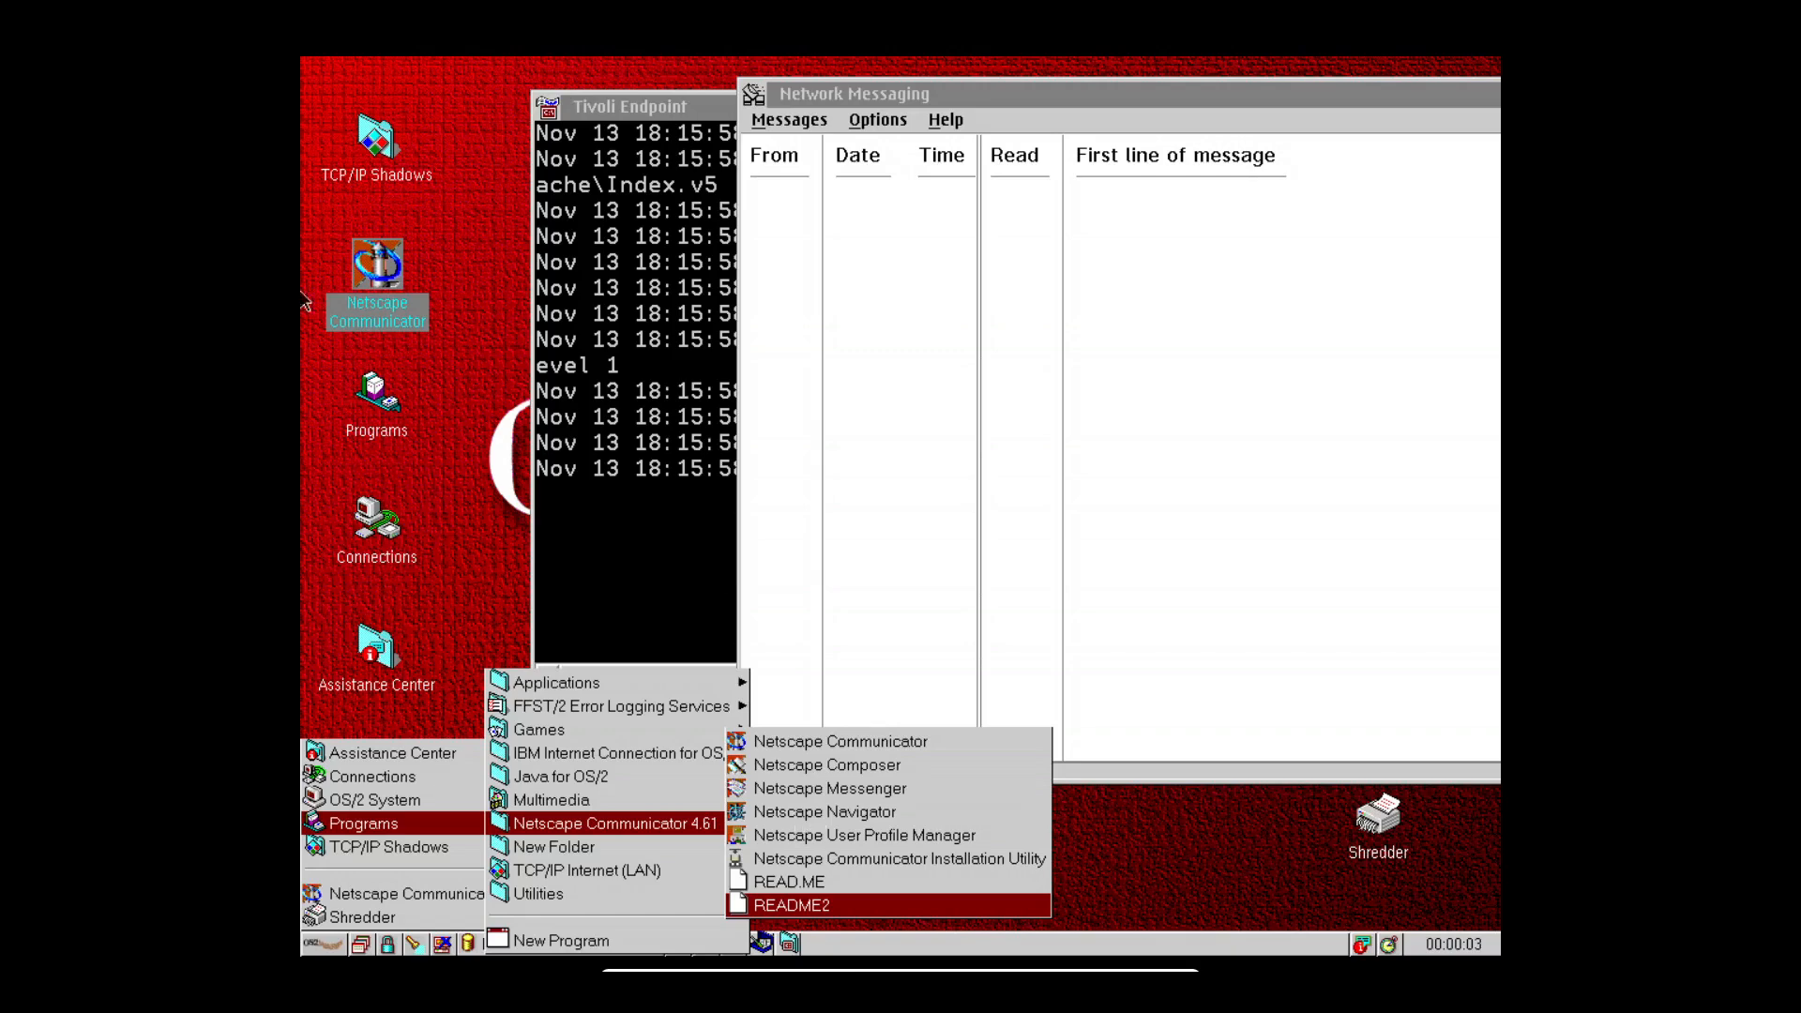
{"action": "left_click", "coordinate": [403, 254]}
{"action": "double_click", "coordinate": [390, 261]}
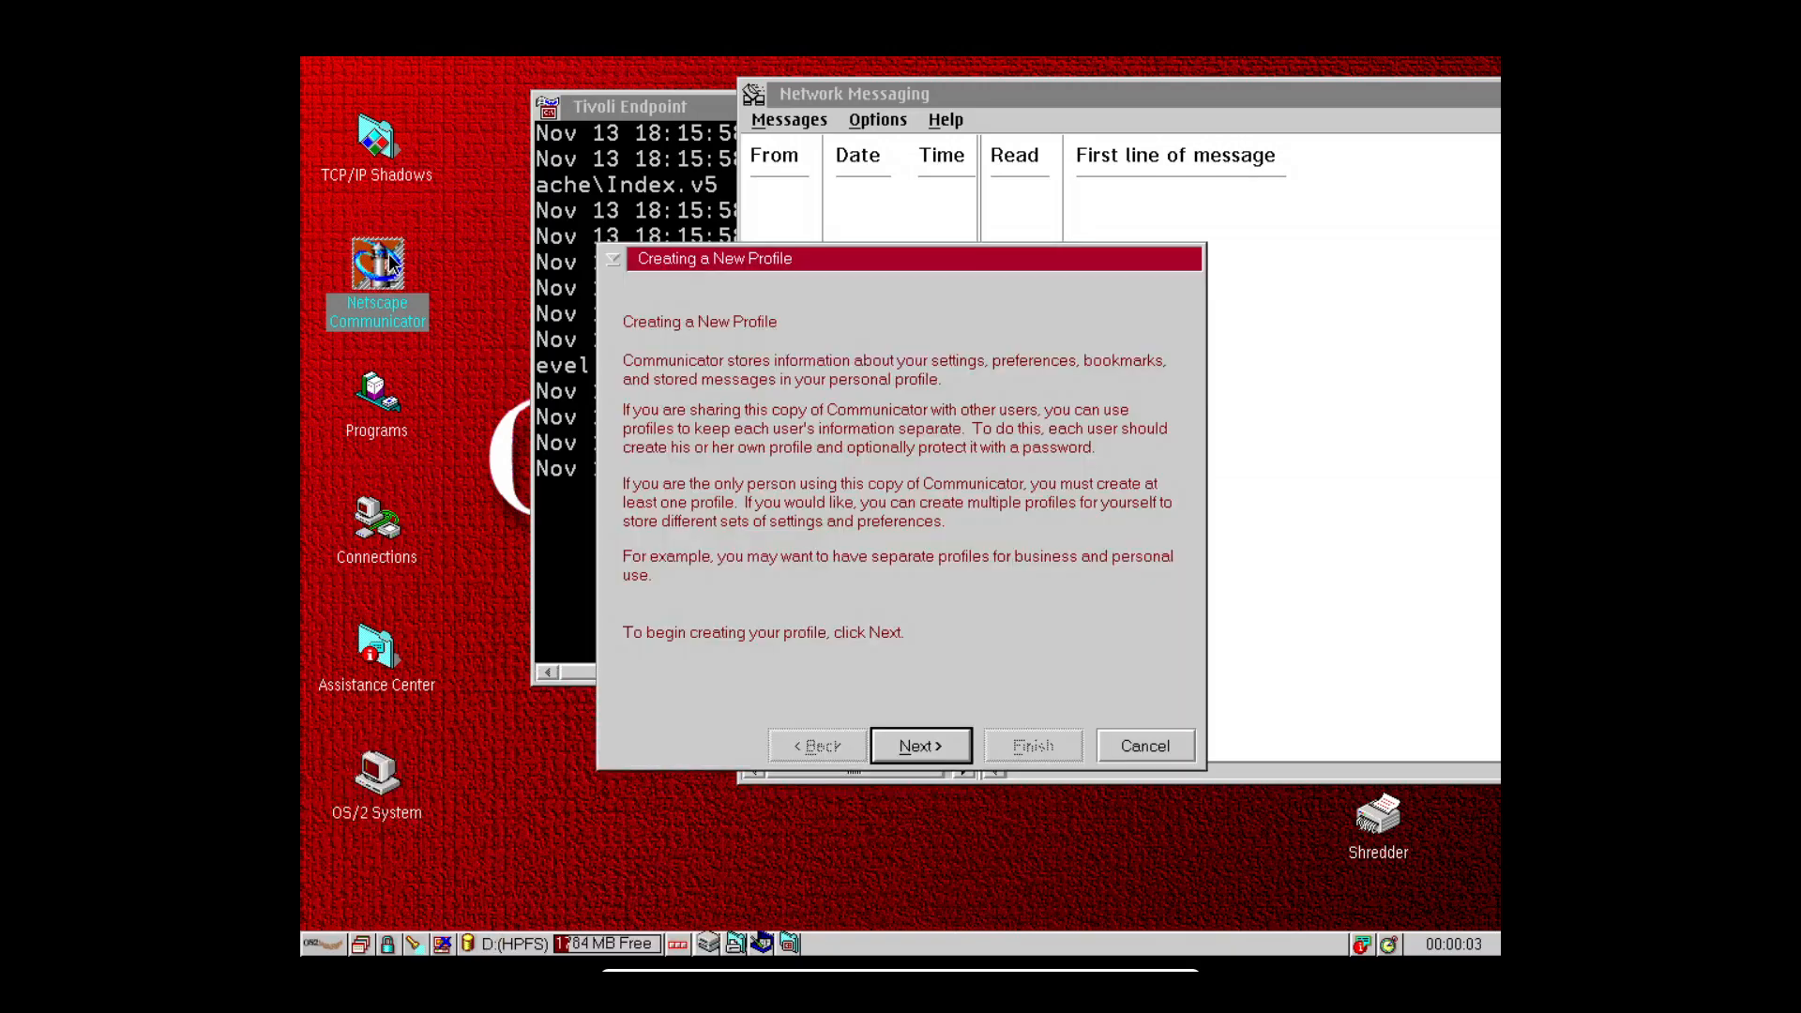
Click Next through the New Profile wizard pages, leaving all fields at their defaults.
{"action": "left_click", "coordinate": [934, 745]}
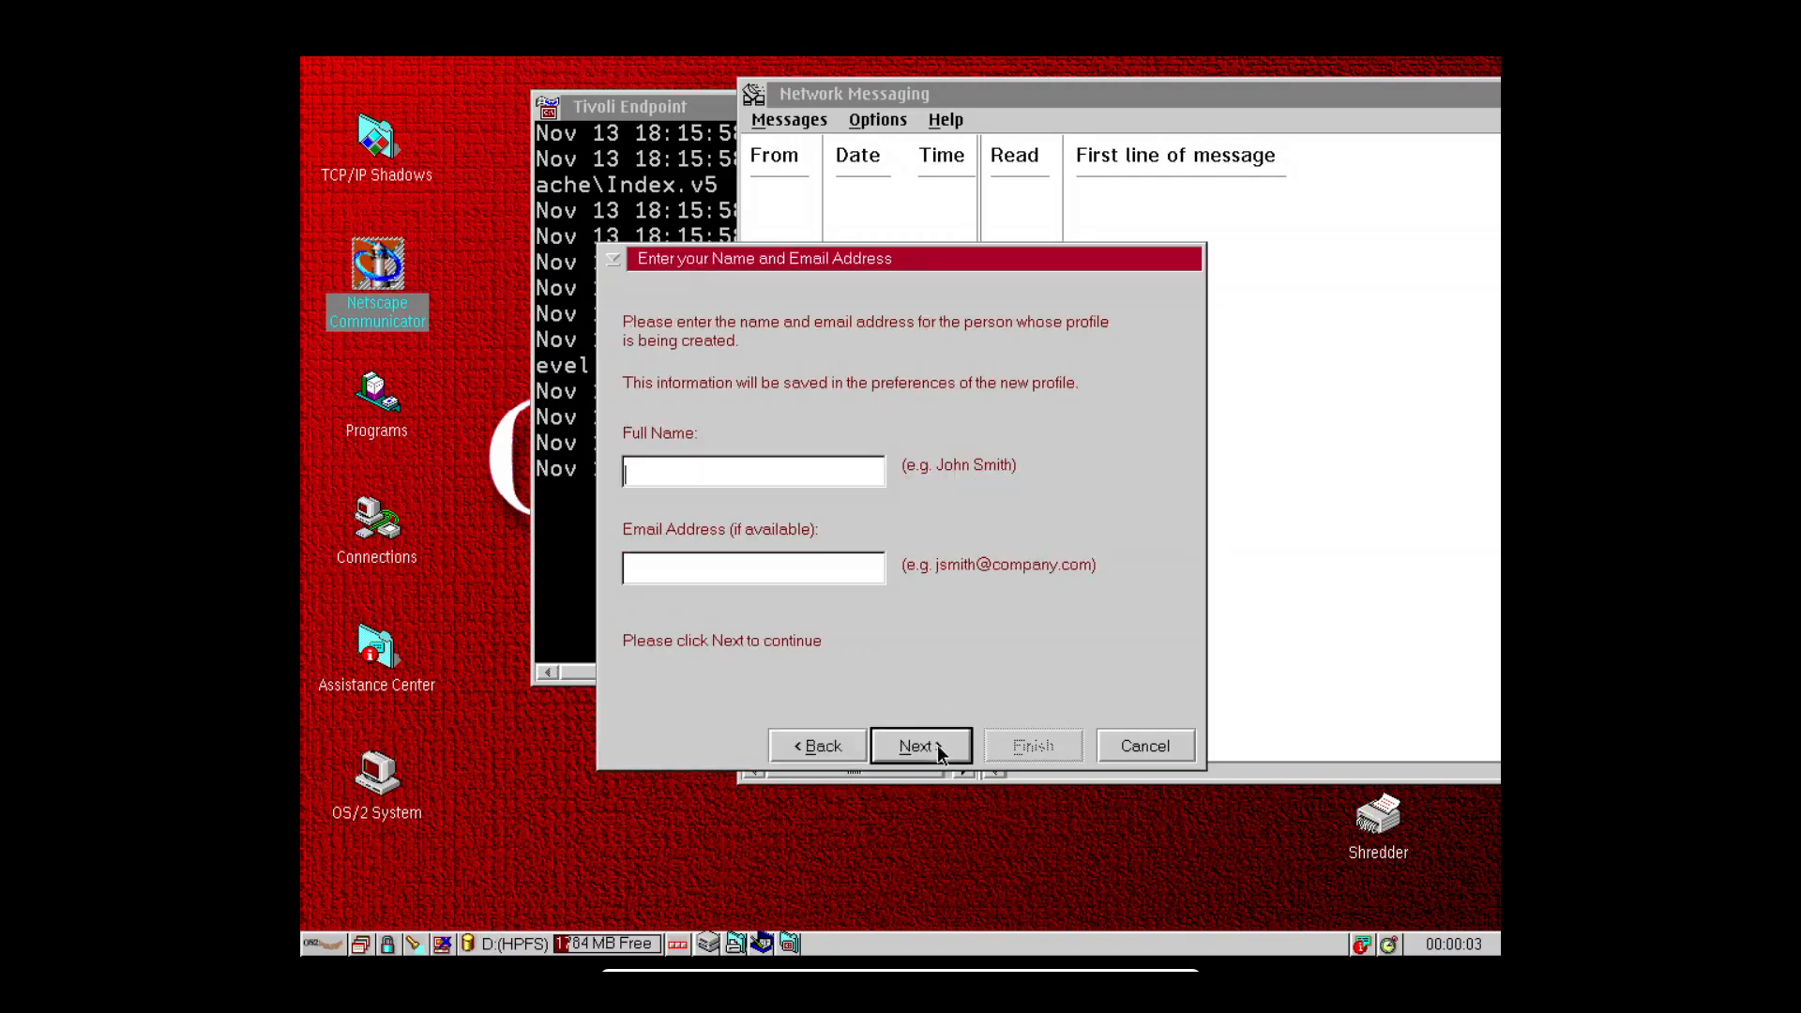
{"action": "left_click", "coordinate": [936, 746]}
{"action": "left_click", "coordinate": [937, 746]}
{"action": "left_click", "coordinate": [937, 746]}
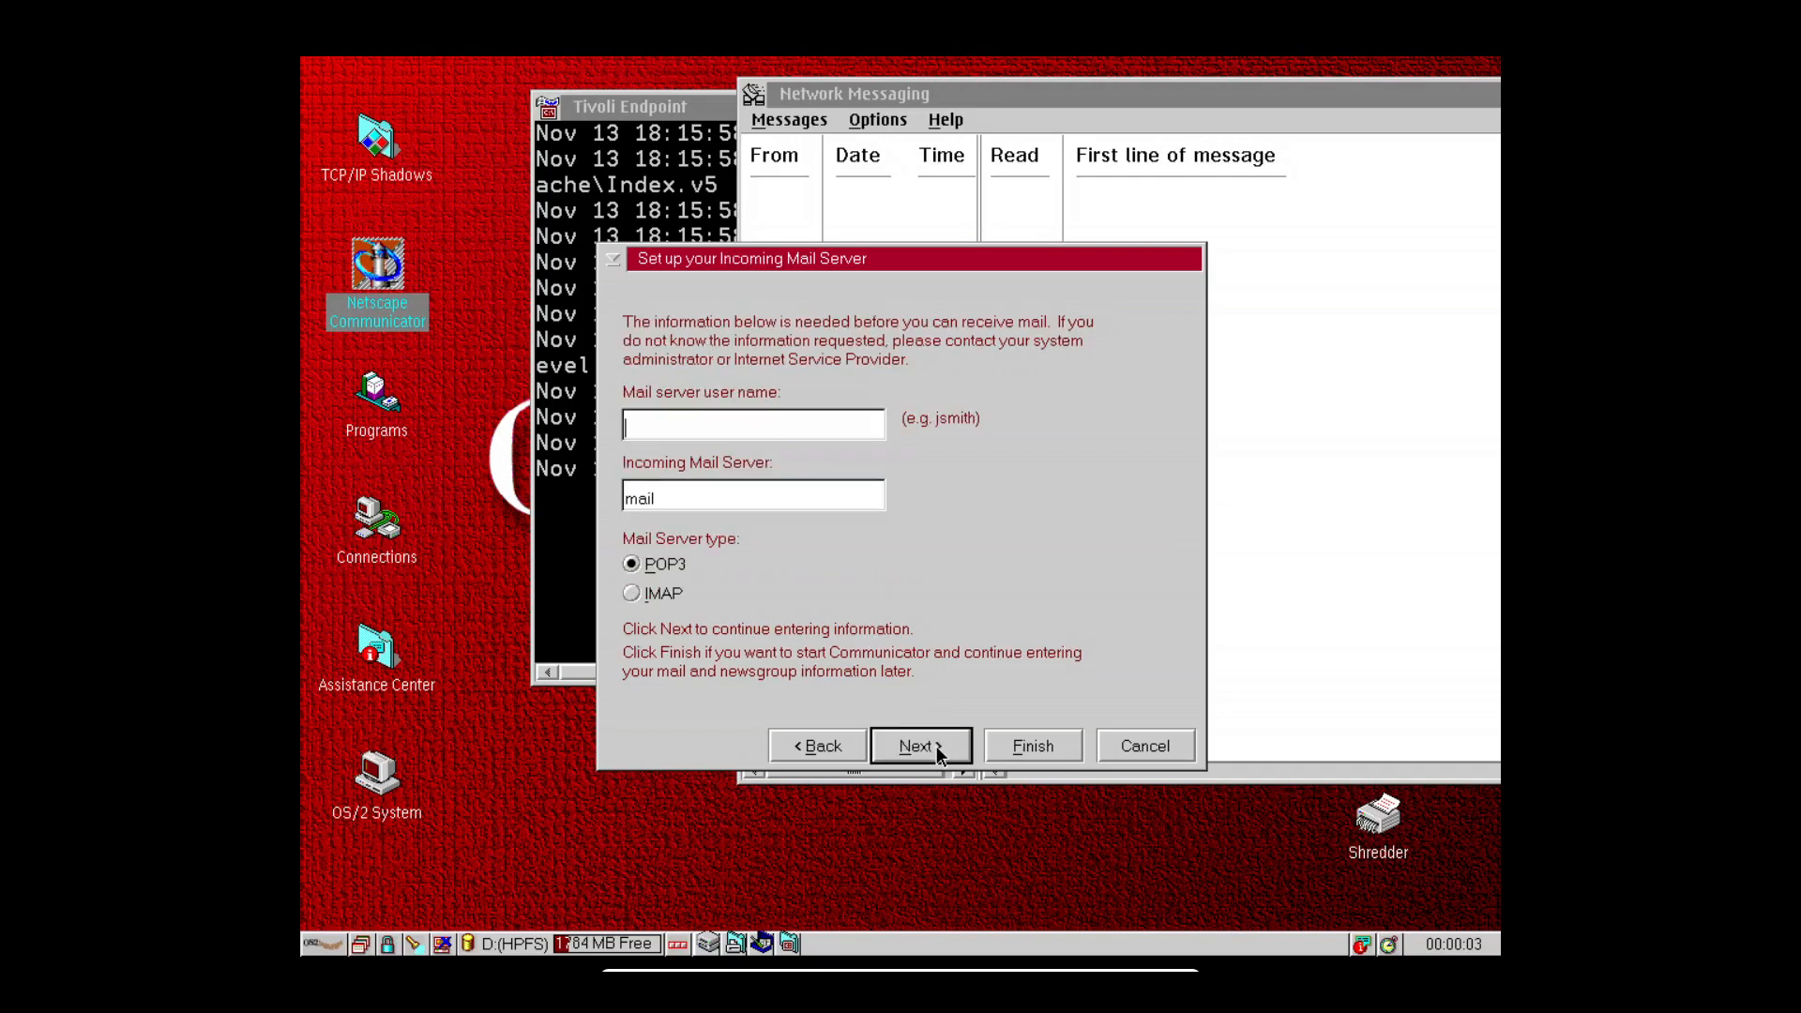
{"action": "left_click", "coordinate": [936, 746]}
Finish the new profile, dismiss the server-not-found error and move Netscape lower-right.
{"action": "left_click", "coordinate": [1041, 746]}
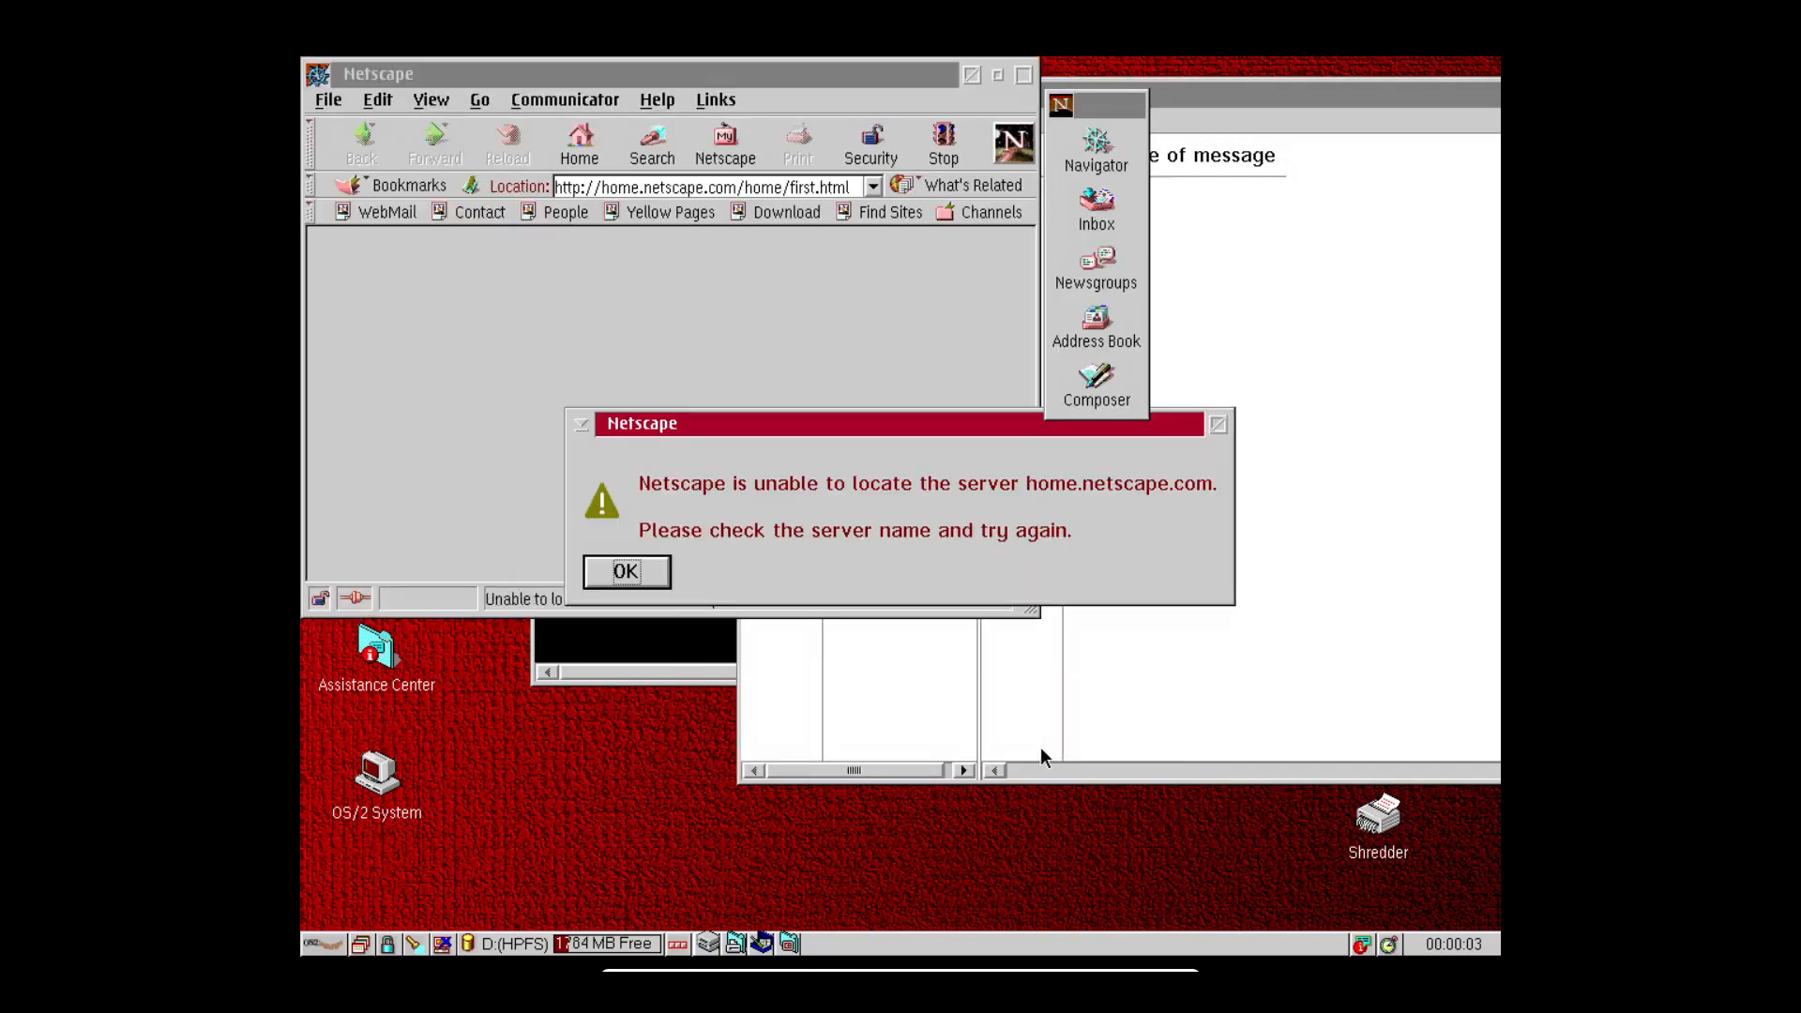
{"action": "left_click", "coordinate": [619, 574]}
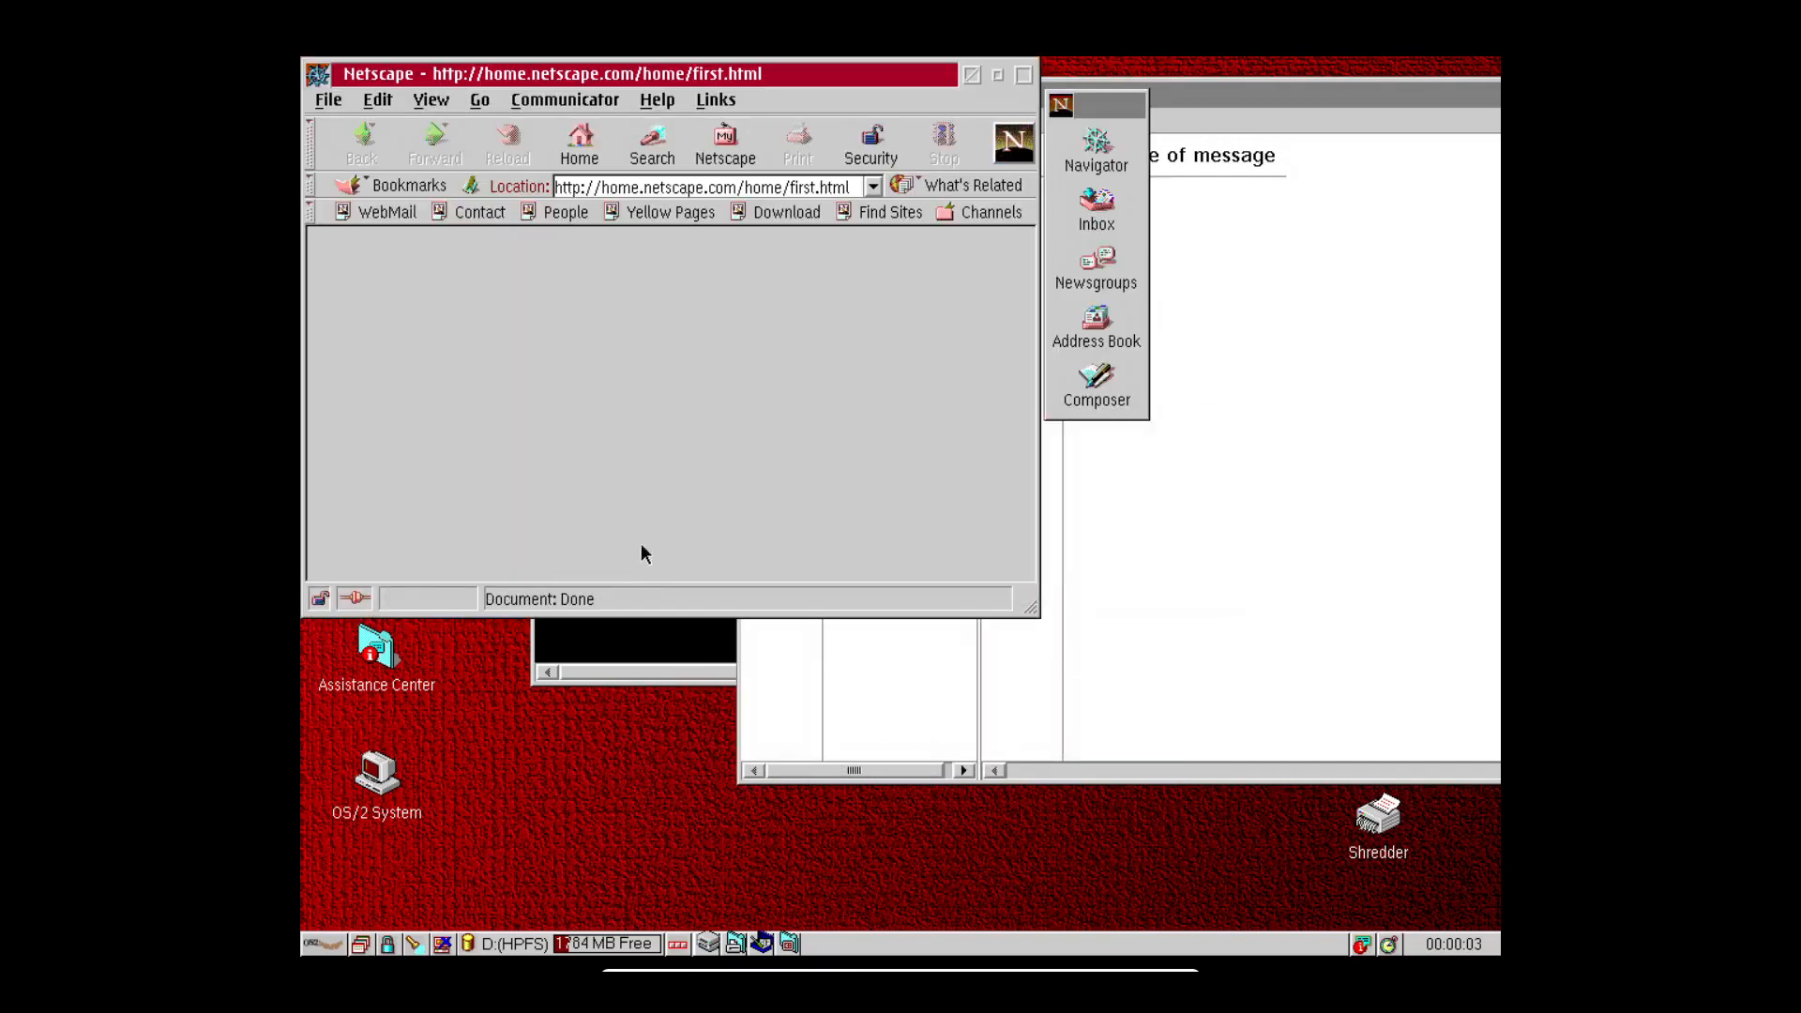
{"action": "left_click_drag", "start_coordinate": [754, 68], "coordinate": [979, 272]}
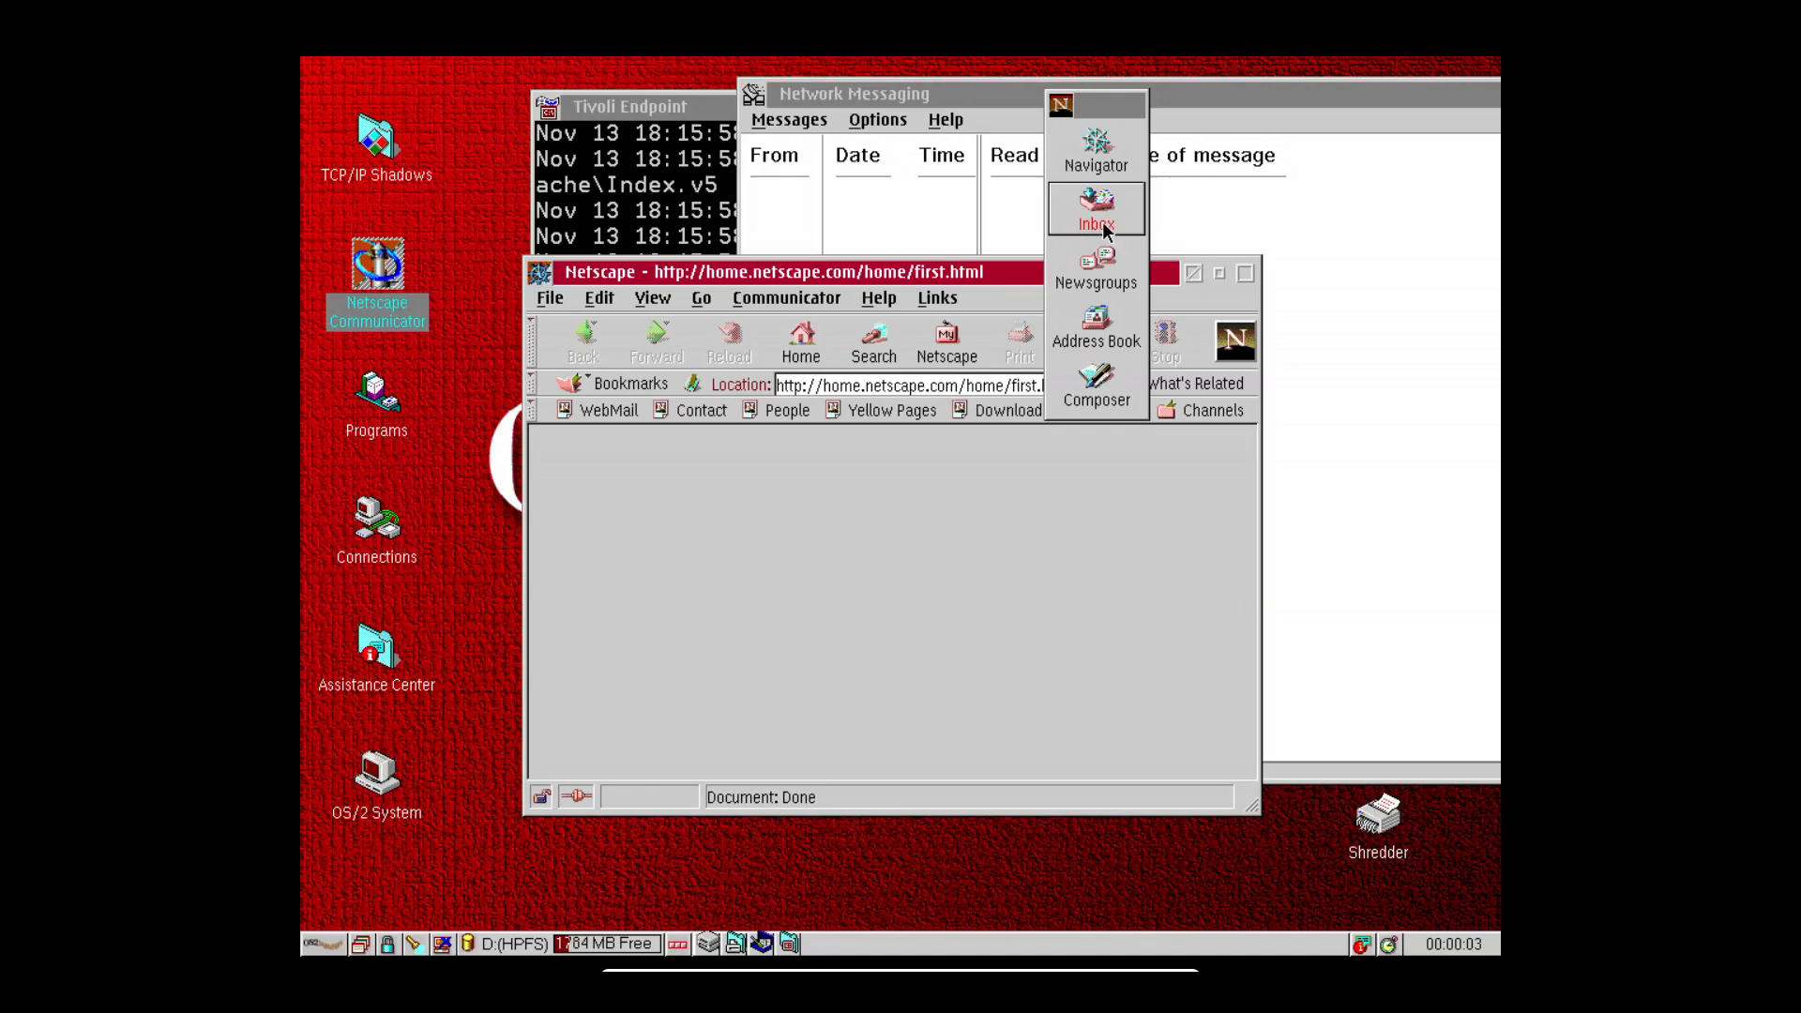
Close the Communicator launch bar, load httpforever.com in Location, and maximize Netscape.
{"action": "left_click", "coordinate": [803, 385]}
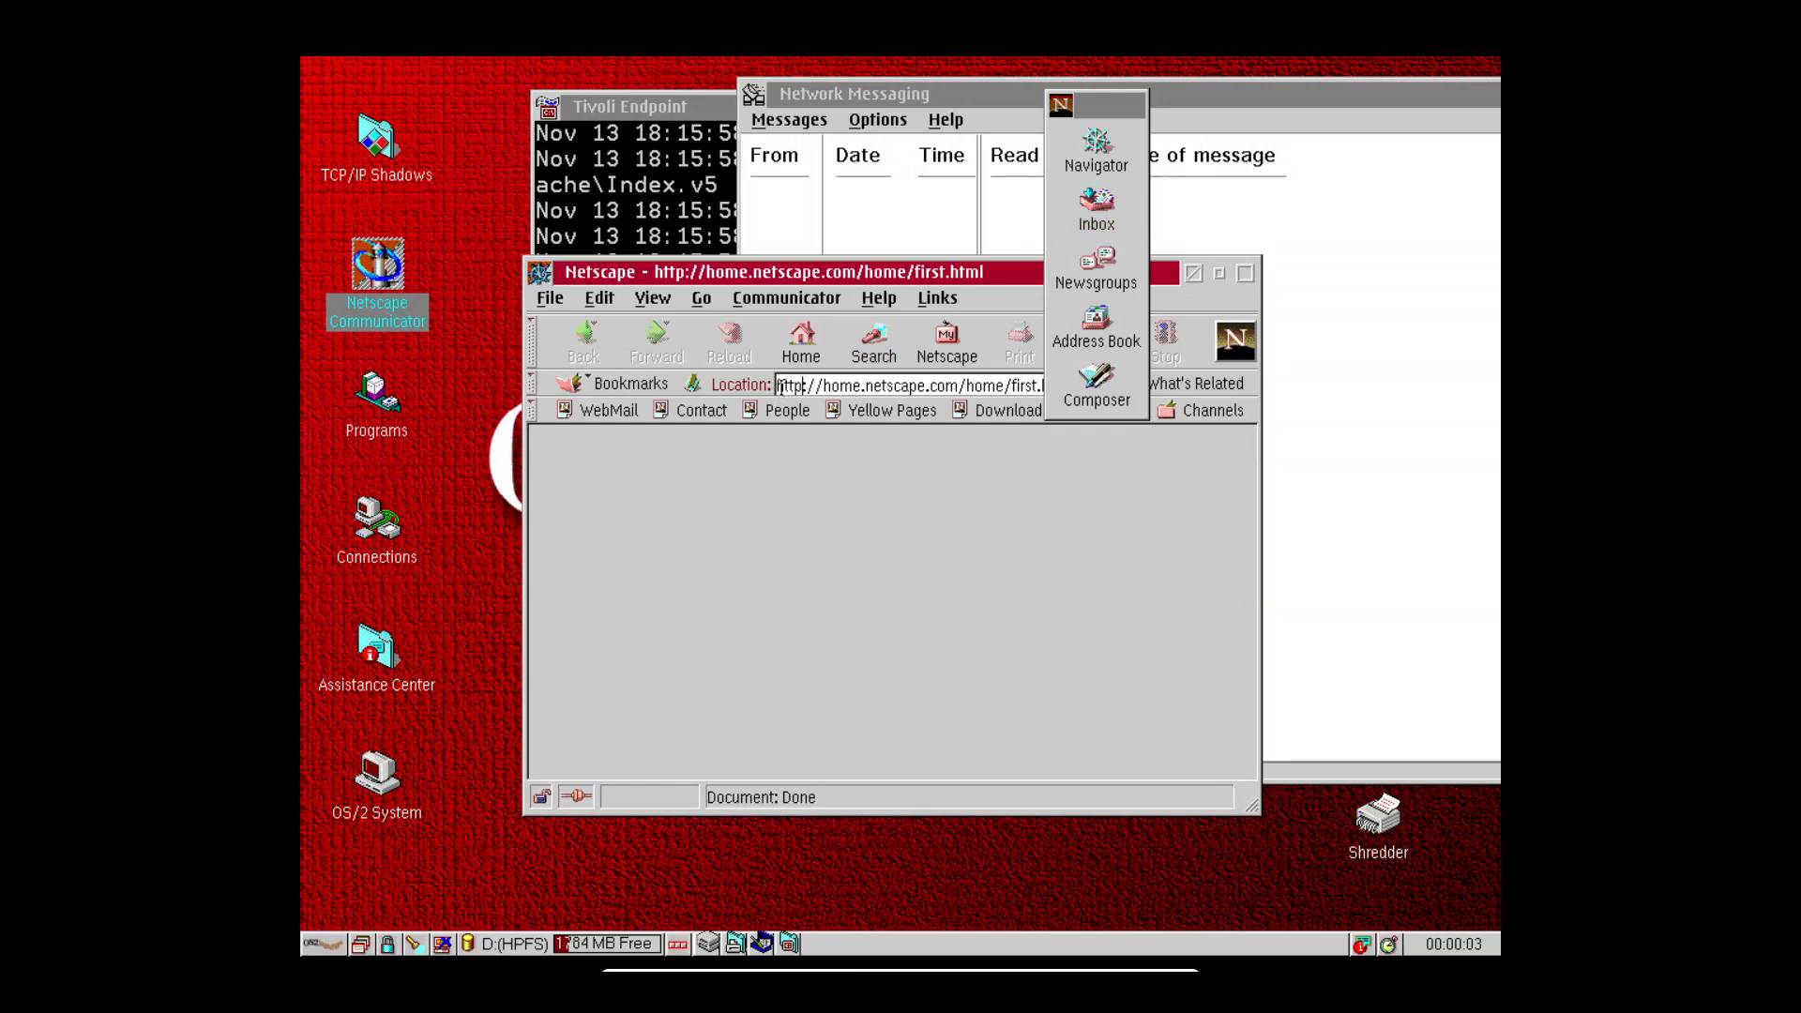
{"action": "left_click", "coordinate": [1066, 109]}
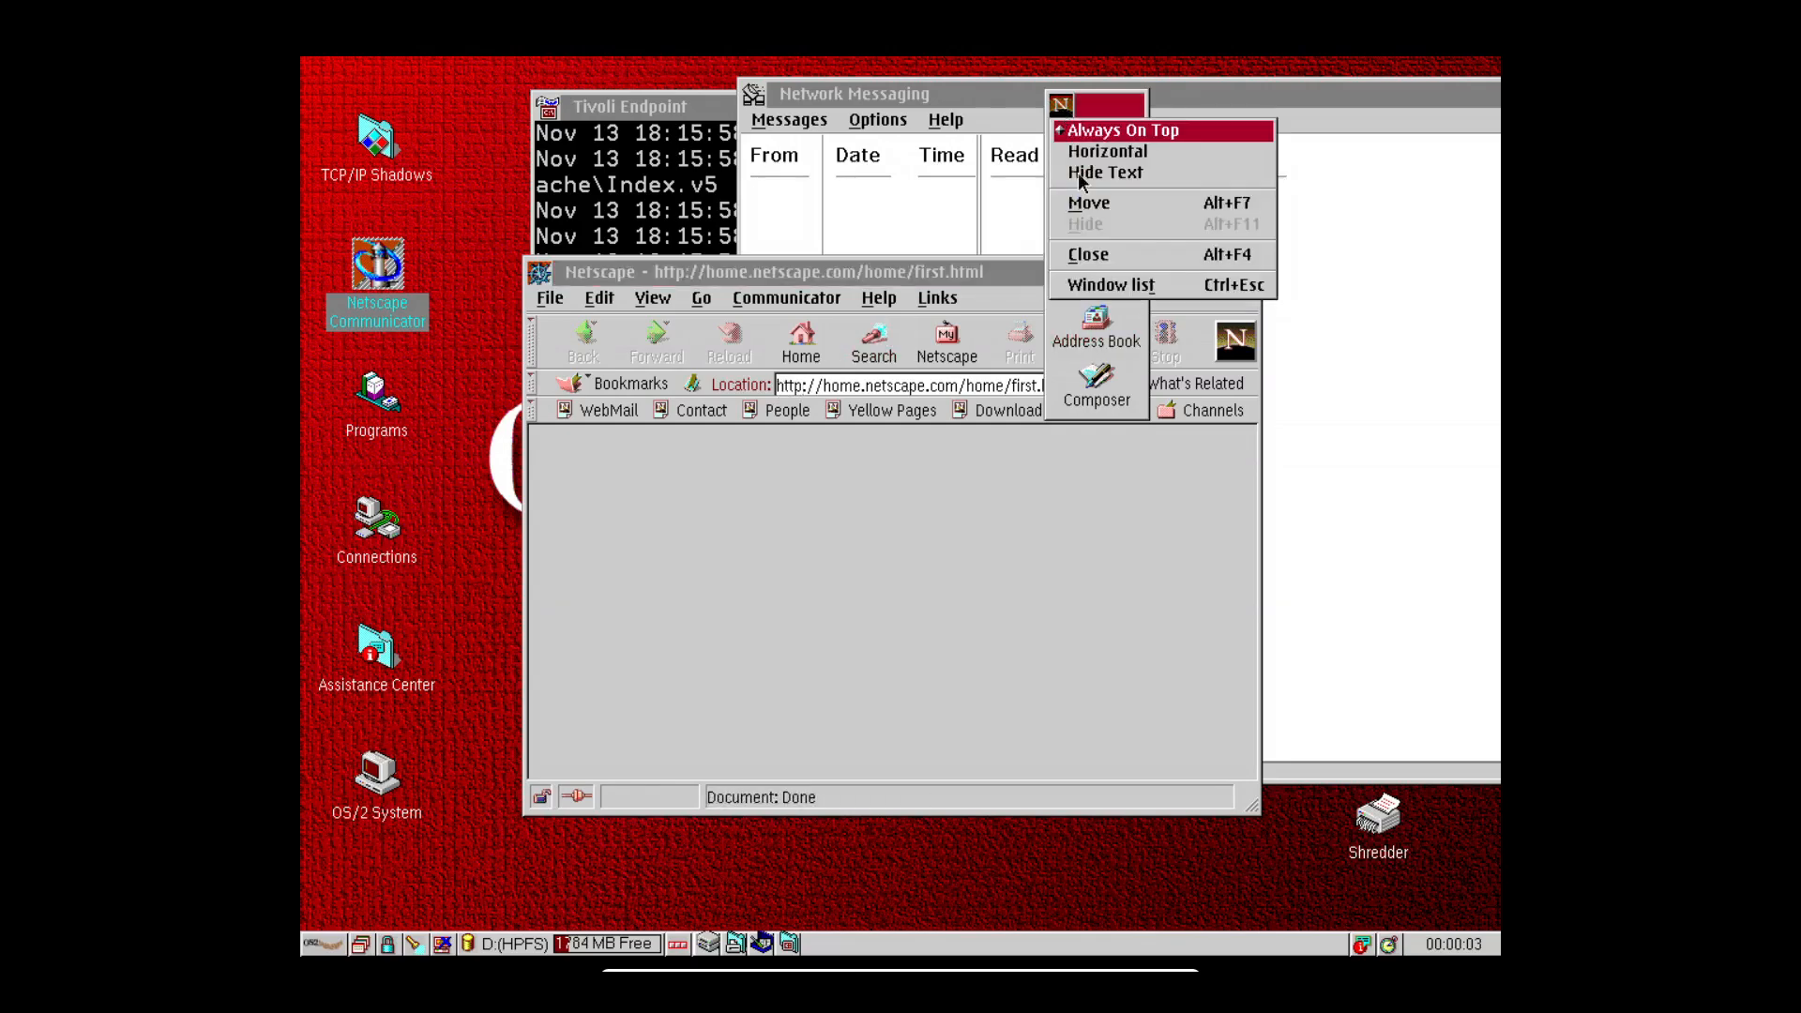
{"action": "left_click", "coordinate": [1088, 255]}
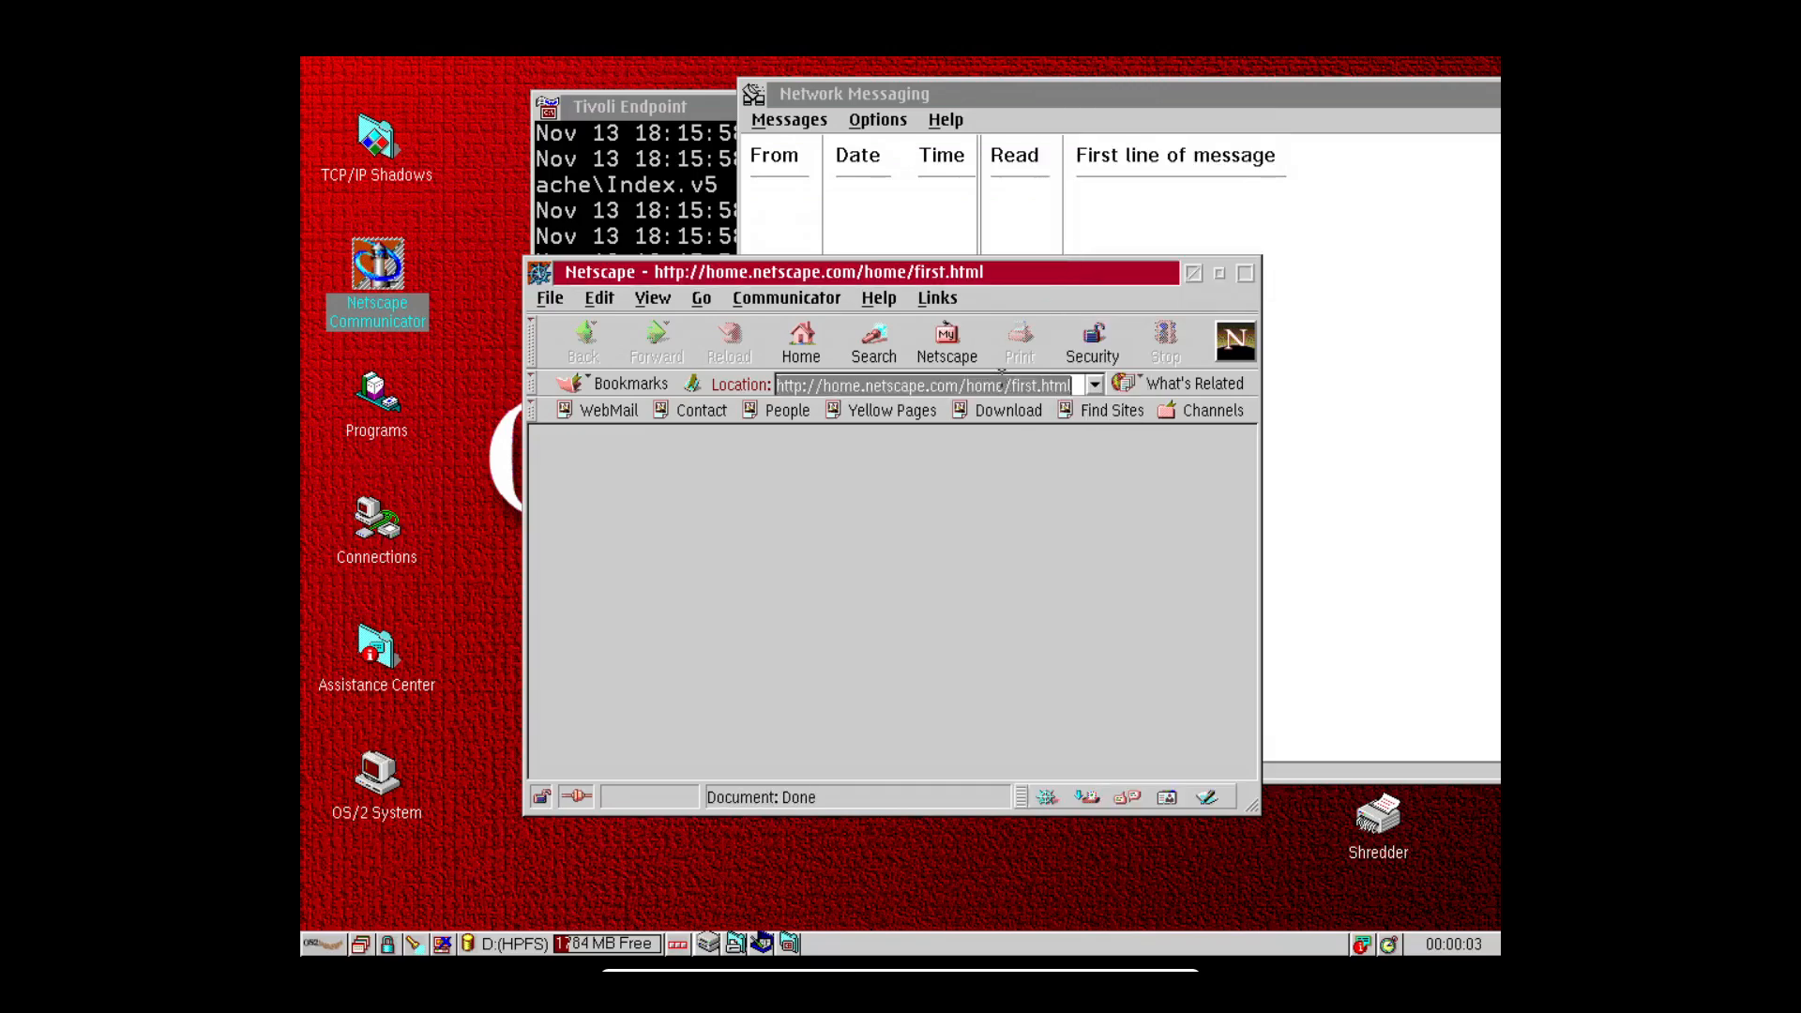
{"action": "type", "text": "h"}
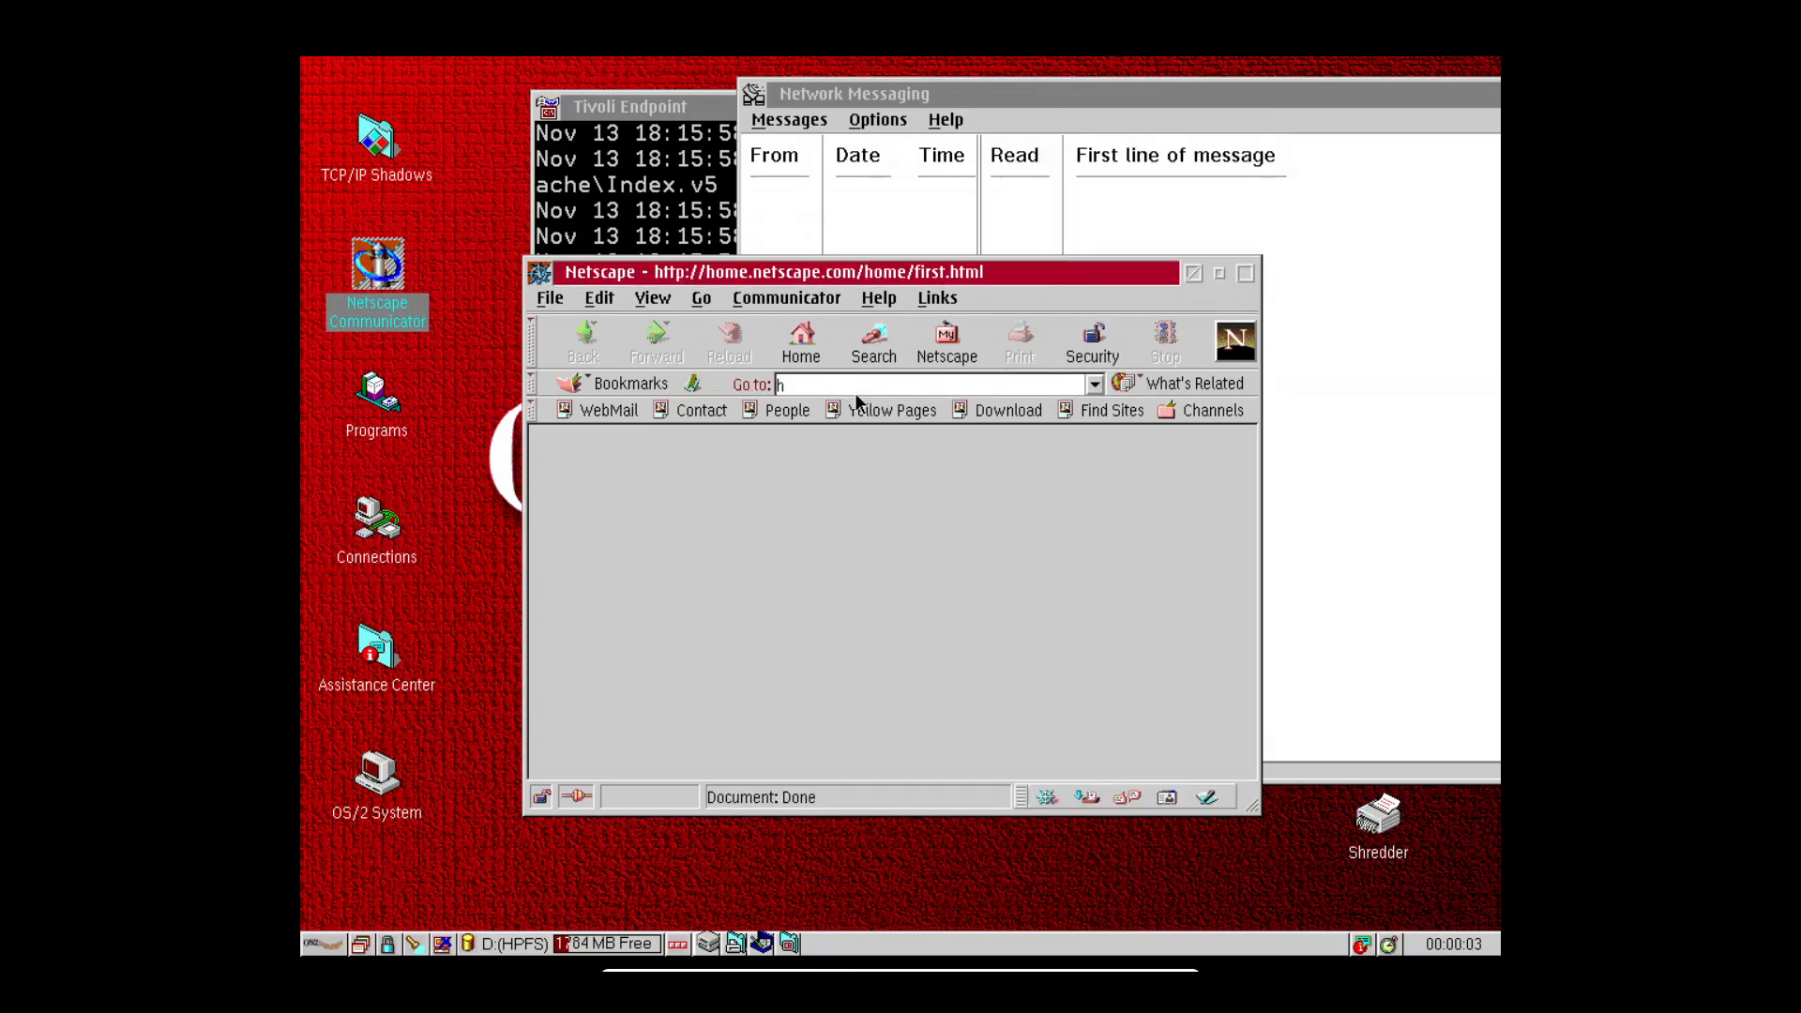
{"action": "type", "text": "ttpforever.com"}
{"action": "key", "text": "Return"}
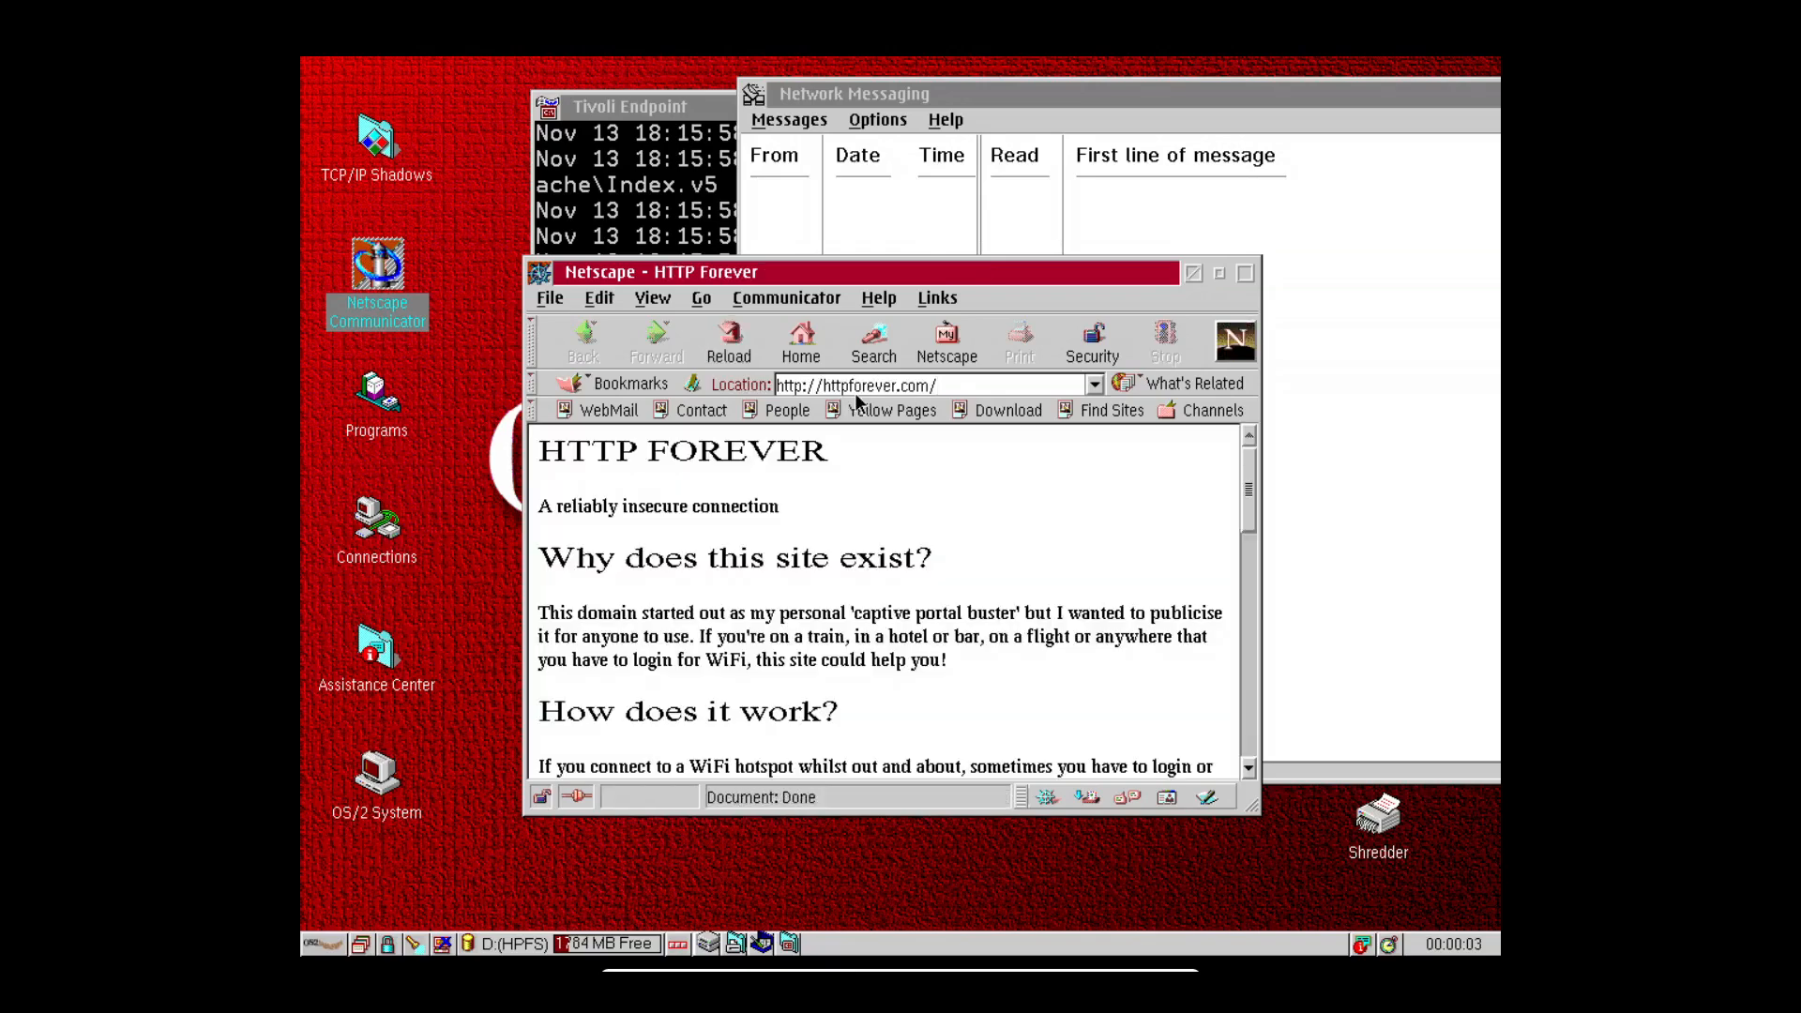
{"action": "left_click", "coordinate": [1243, 273]}
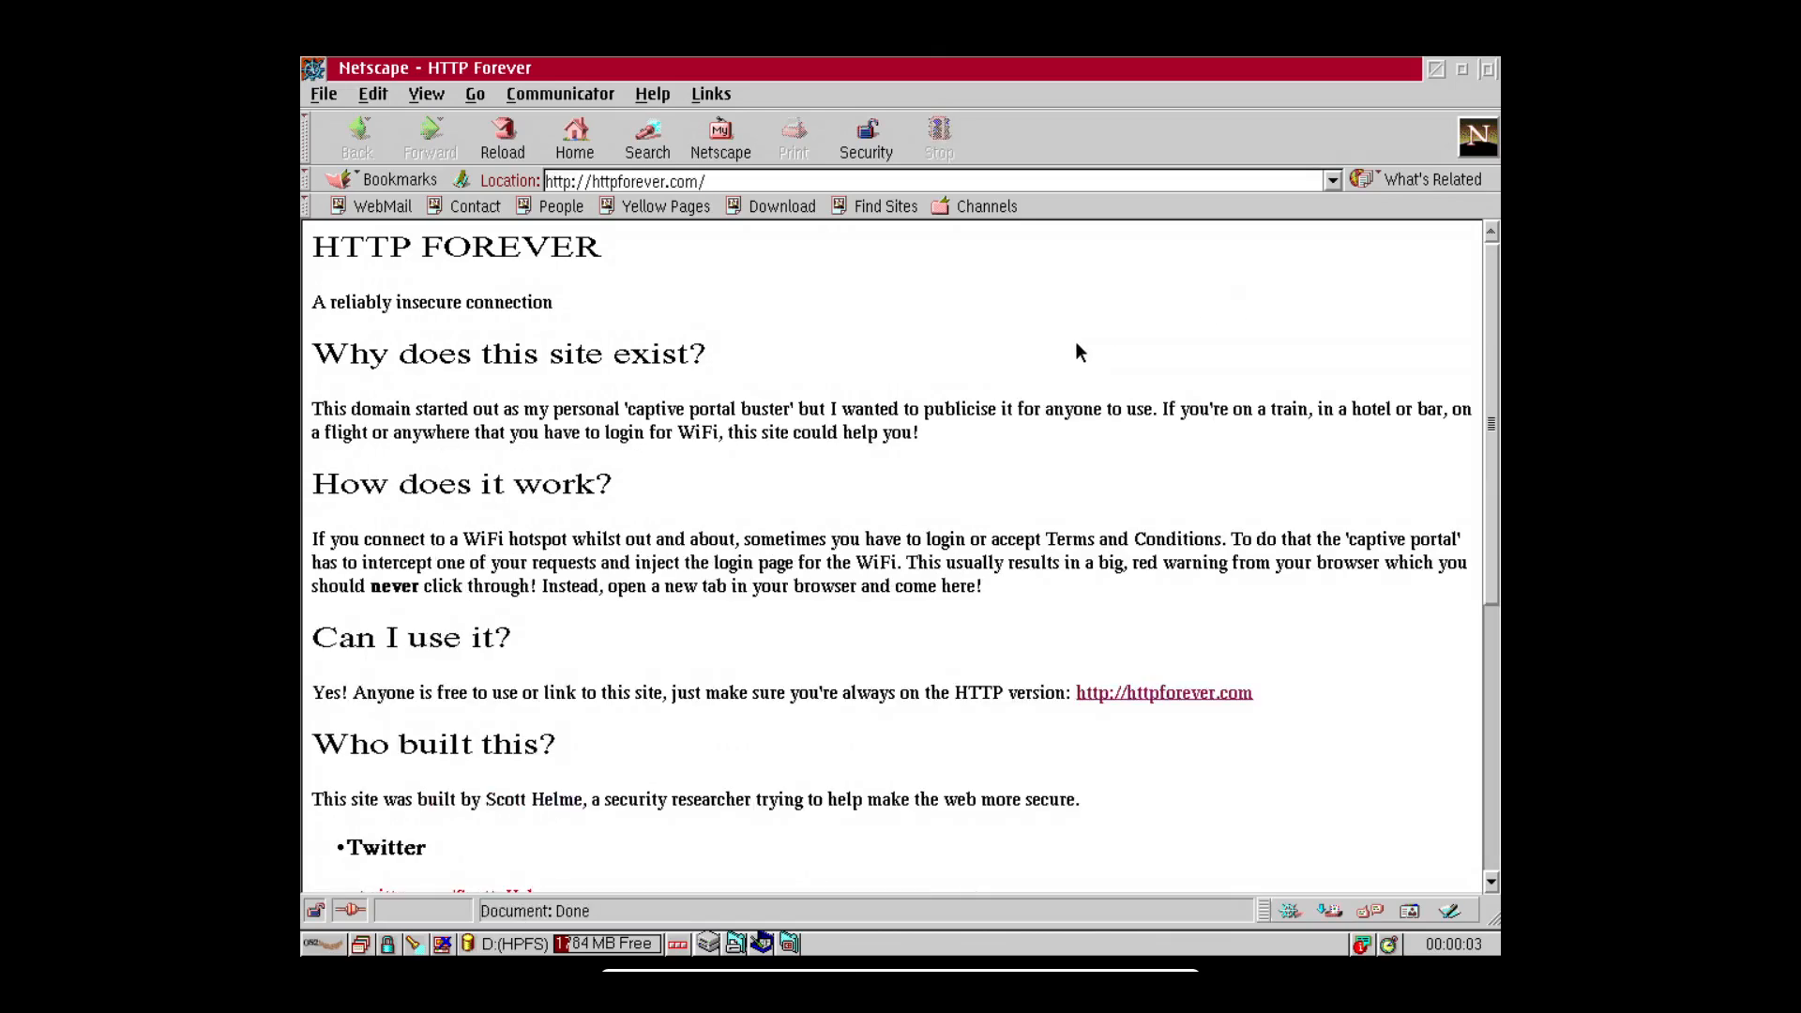